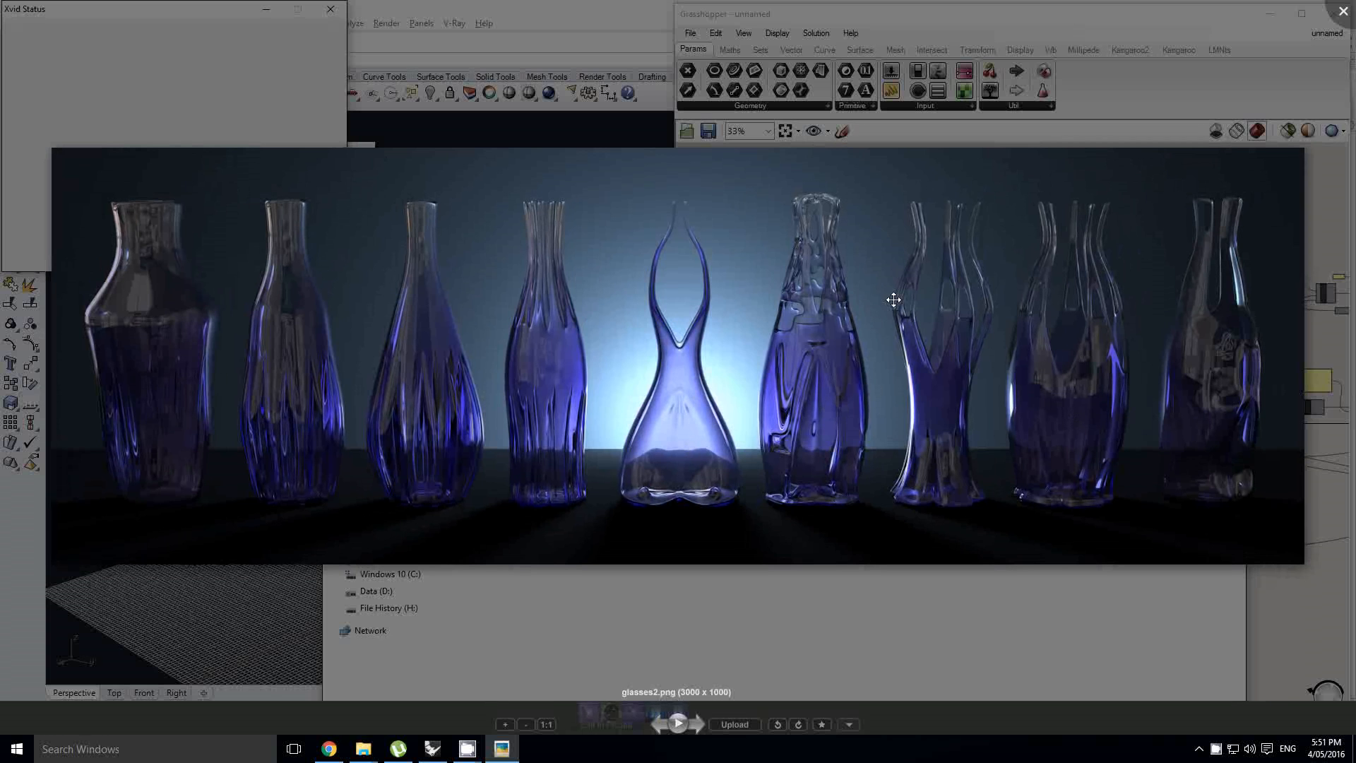
- Reshape the upper of the two stacked graph mappers by lowering its upper curve handle and moving it slightly toward the end point
{"action": "key", "text": "Escape"}
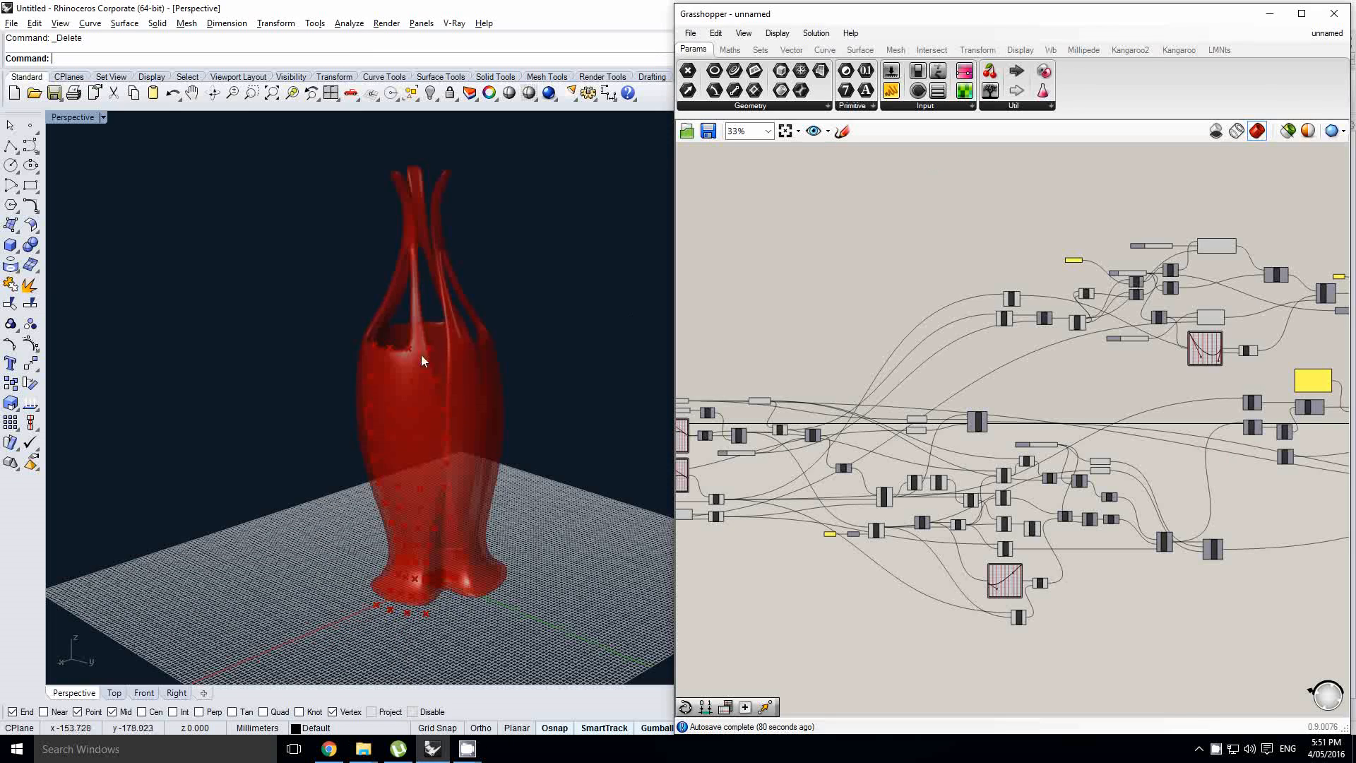
{"action": "right_click_drag", "start_coordinate": [441, 388], "coordinate": [483, 380]}
{"action": "right_click_drag", "start_coordinate": [709, 465], "coordinate": [884, 409]}
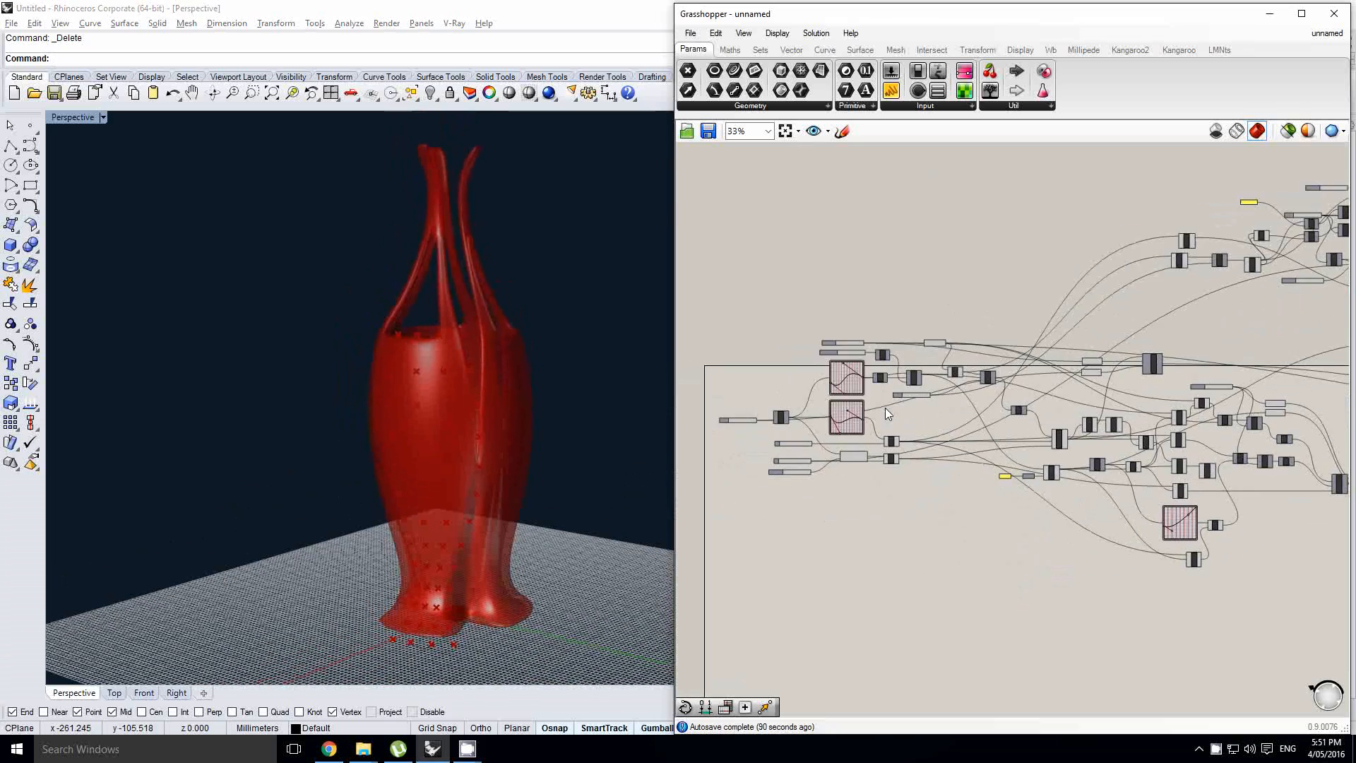
{"action": "scroll", "coordinate": [884, 409], "scroll_direction": "up", "scroll_amount": 7}
{"action": "mouse_move", "coordinate": [770, 429]}
{"action": "left_mouse_down"}
{"action": "mouse_move", "coordinate": [770, 542]}
{"action": "mouse_move", "coordinate": [773, 435]}
{"action": "left_mouse_up"}
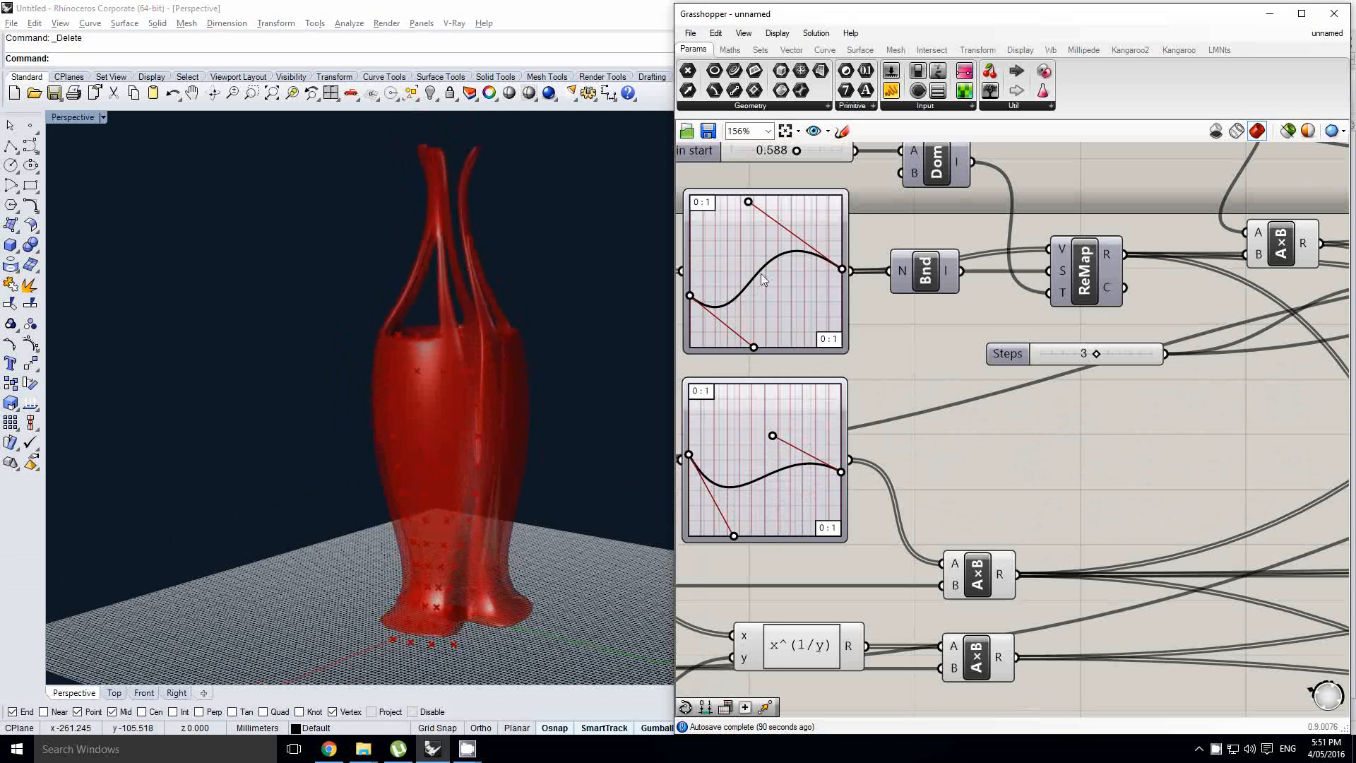
{"action": "left_click_drag", "start_coordinate": [752, 211], "coordinate": [768, 235]}
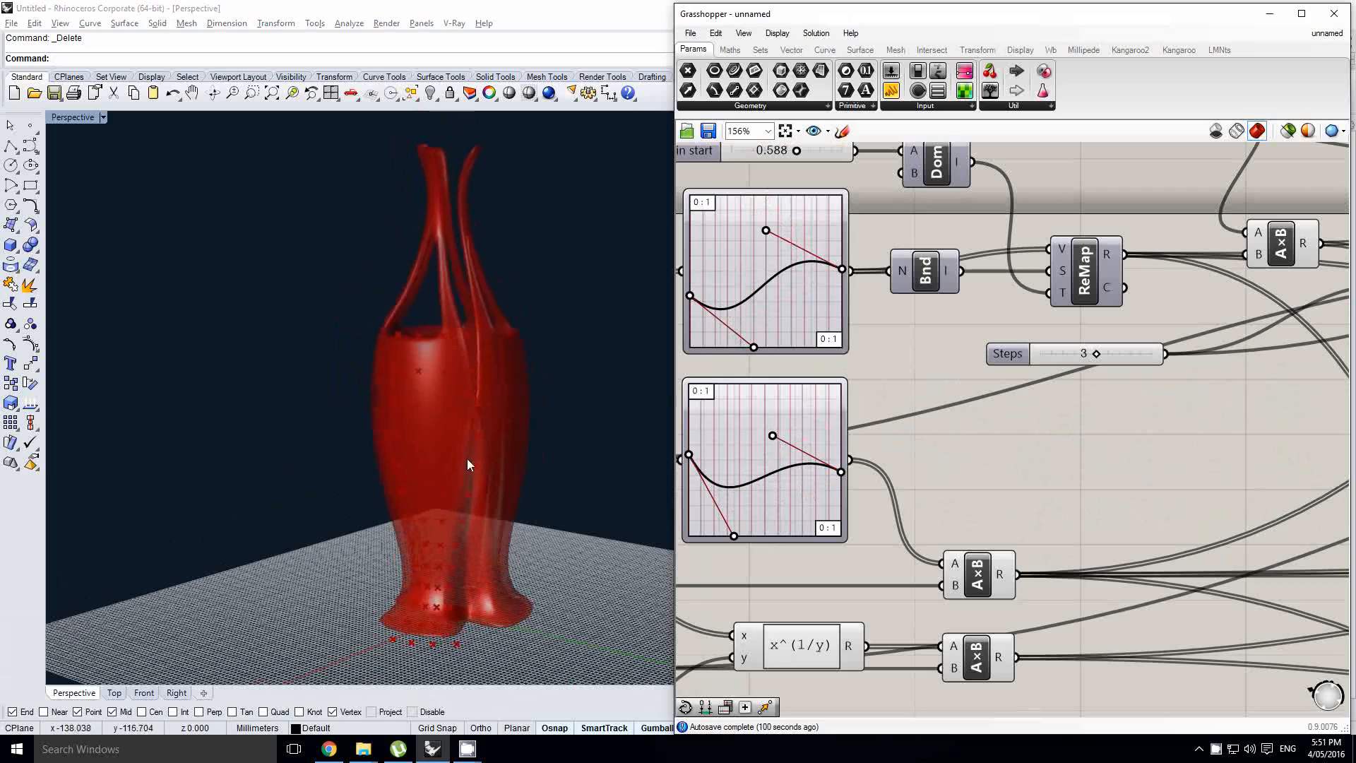
- Reshape the descending curve in the graph mapper that feeds the A×B component by raising its lower-middle handle
{"action": "scroll", "coordinate": [939, 332], "scroll_direction": "down", "scroll_amount": 5}
{"action": "right_click_drag", "start_coordinate": [1307, 255], "coordinate": [985, 358]}
{"action": "scroll", "coordinate": [1194, 341], "scroll_direction": "up", "scroll_amount": 1}
{"action": "scroll", "coordinate": [1070, 351], "scroll_direction": "up", "scroll_amount": 6}
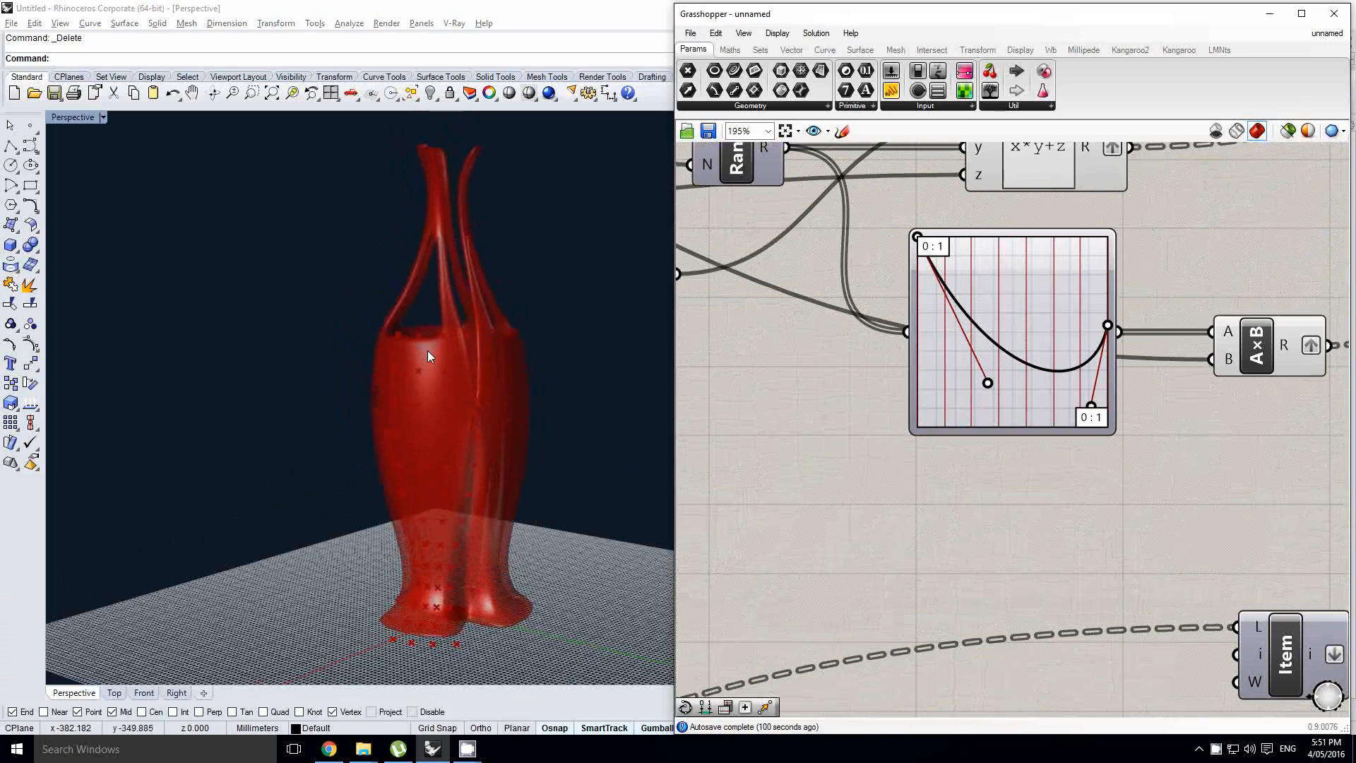
{"action": "mouse_move", "coordinate": [988, 382]}
{"action": "left_mouse_down"}
{"action": "mouse_move", "coordinate": [1025, 316]}
{"action": "mouse_move", "coordinate": [975, 364]}
{"action": "left_mouse_up"}
{"action": "right_click_drag", "start_coordinate": [1065, 281], "coordinate": [987, 368]}
{"action": "scroll", "coordinate": [1105, 317], "scroll_direction": "down", "scroll_amount": 7}
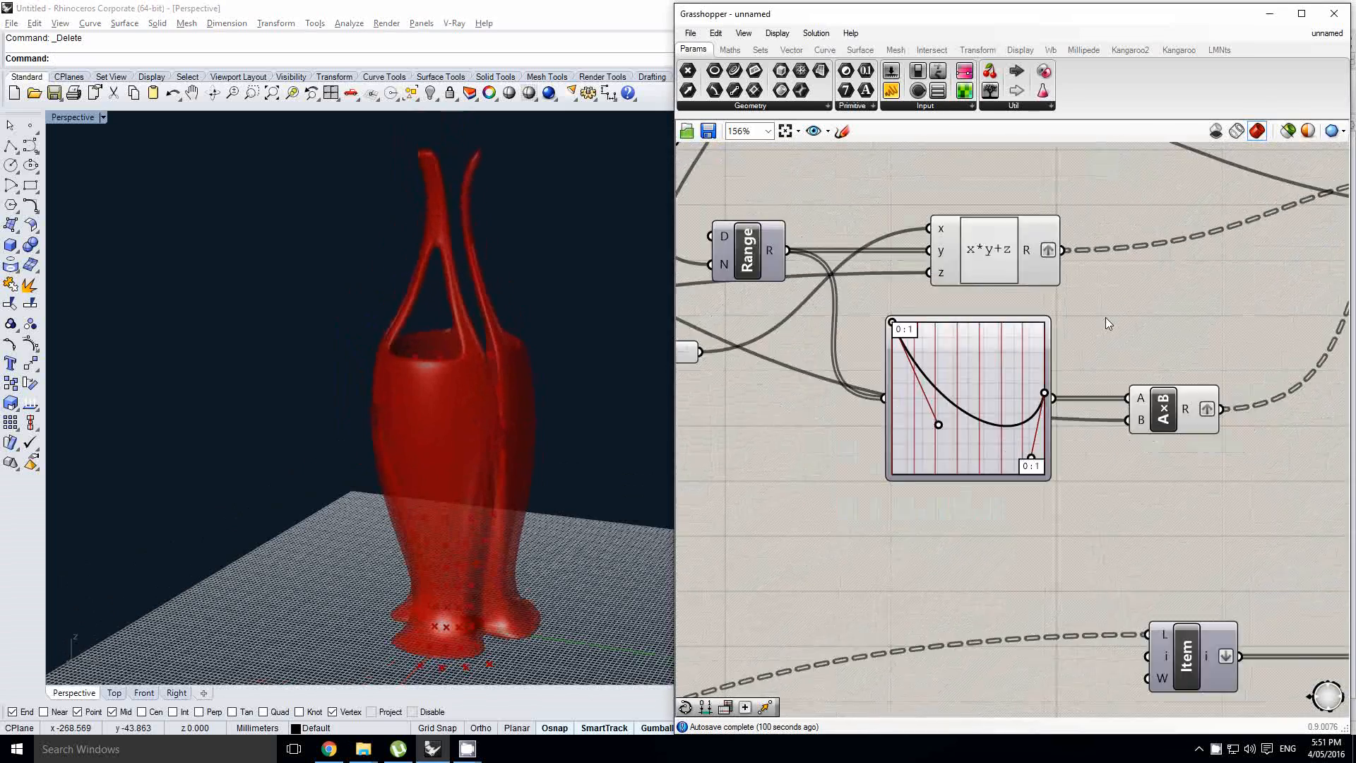
- Set the Variable y slider to 0.649 and examine the vase's side opening
{"action": "right_click_drag", "start_coordinate": [1099, 323], "coordinate": [1009, 362]}
{"action": "scroll", "coordinate": [965, 333], "scroll_direction": "up", "scroll_amount": 5}
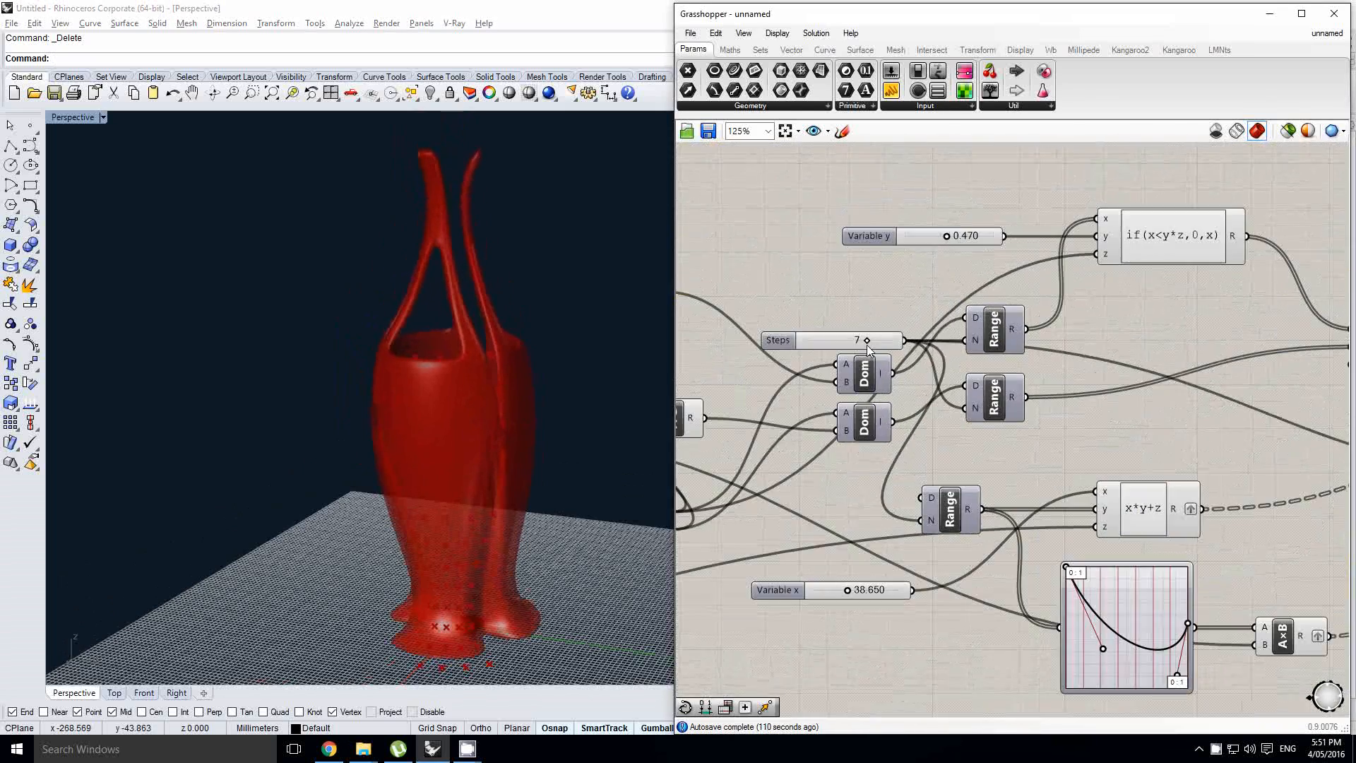
{"action": "right_click_drag", "start_coordinate": [805, 504], "coordinate": [929, 605]}
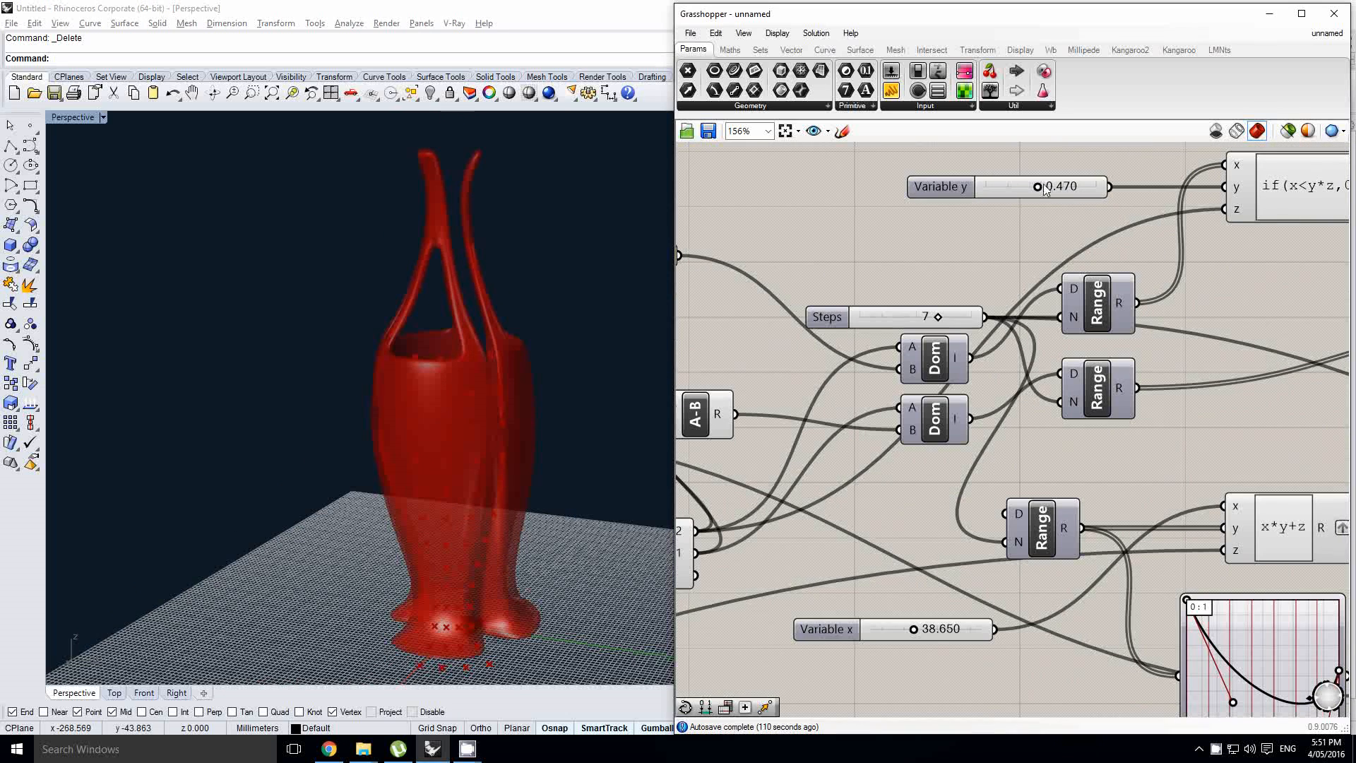
{"action": "left_click_drag", "start_coordinate": [1021, 192], "coordinate": [1052, 221]}
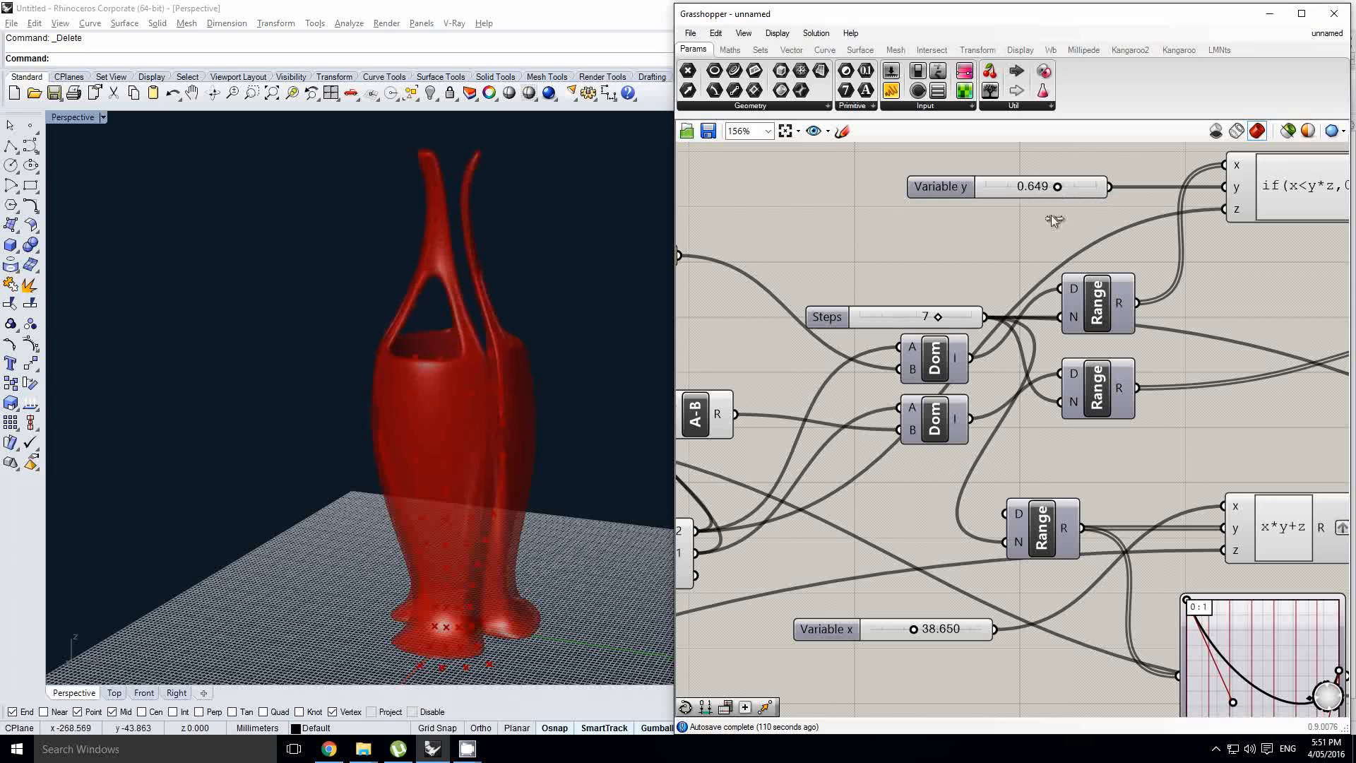
{"action": "scroll", "coordinate": [466, 410], "scroll_direction": "up", "scroll_amount": 5}
{"action": "scroll", "coordinate": [884, 278], "scroll_direction": "down", "scroll_amount": 2}
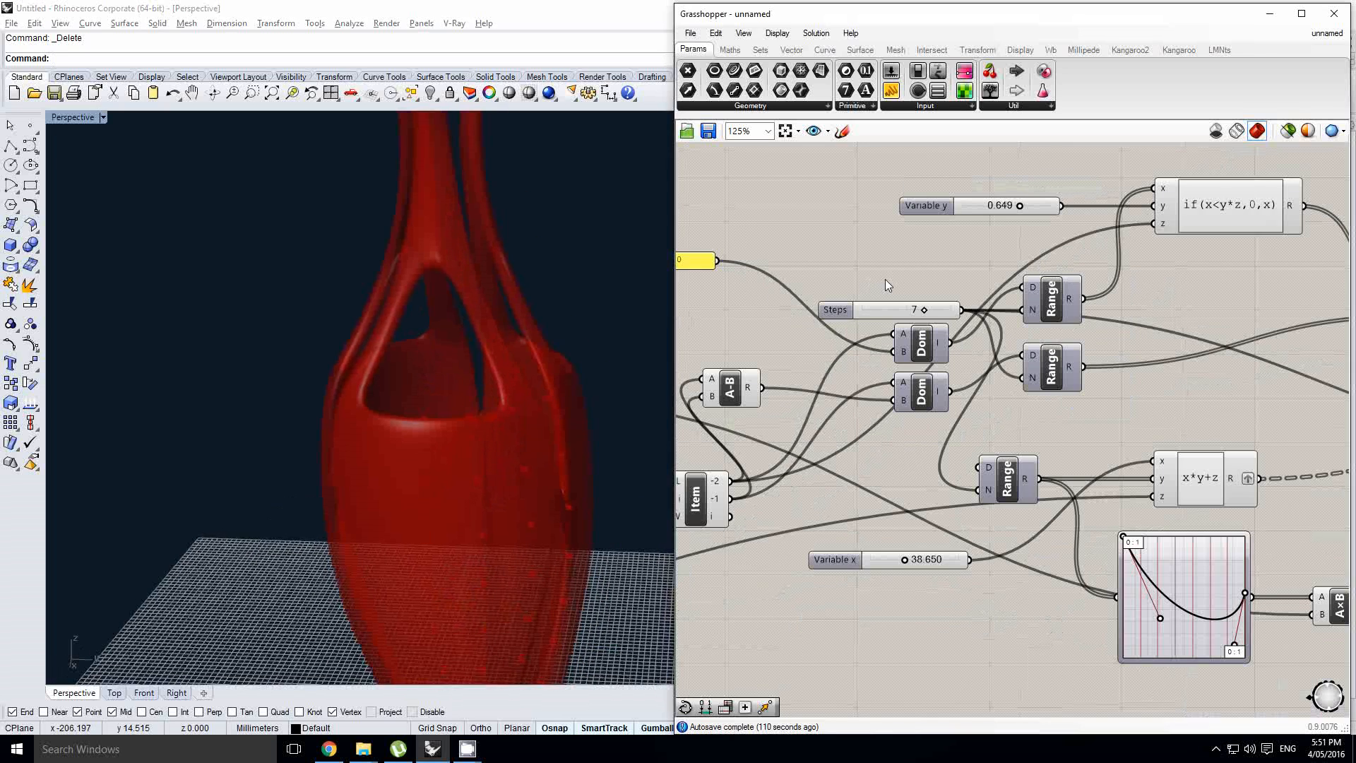
- Start a new empty Grasshopper document
{"action": "right_click_drag", "start_coordinate": [888, 283], "coordinate": [925, 288]}
{"action": "left_click", "coordinate": [690, 33]}
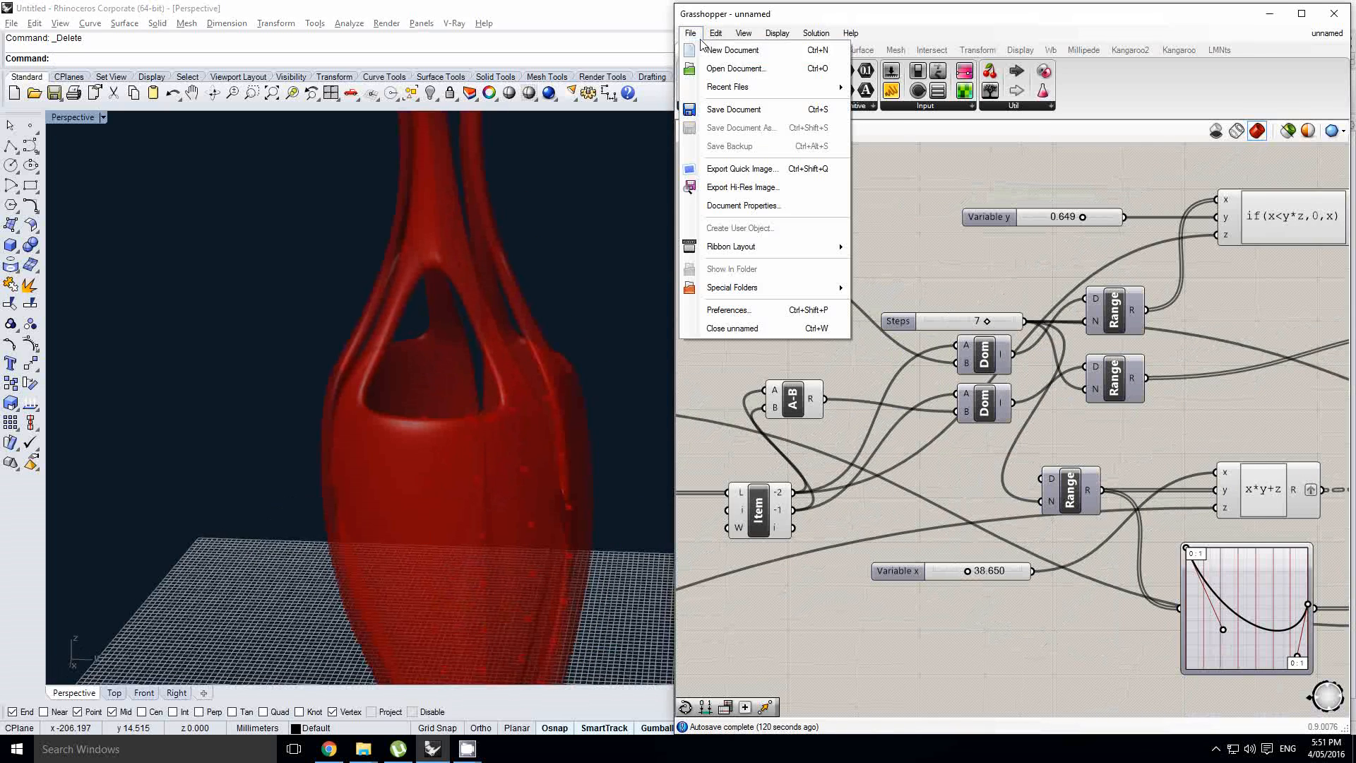
{"action": "left_click", "coordinate": [728, 54]}
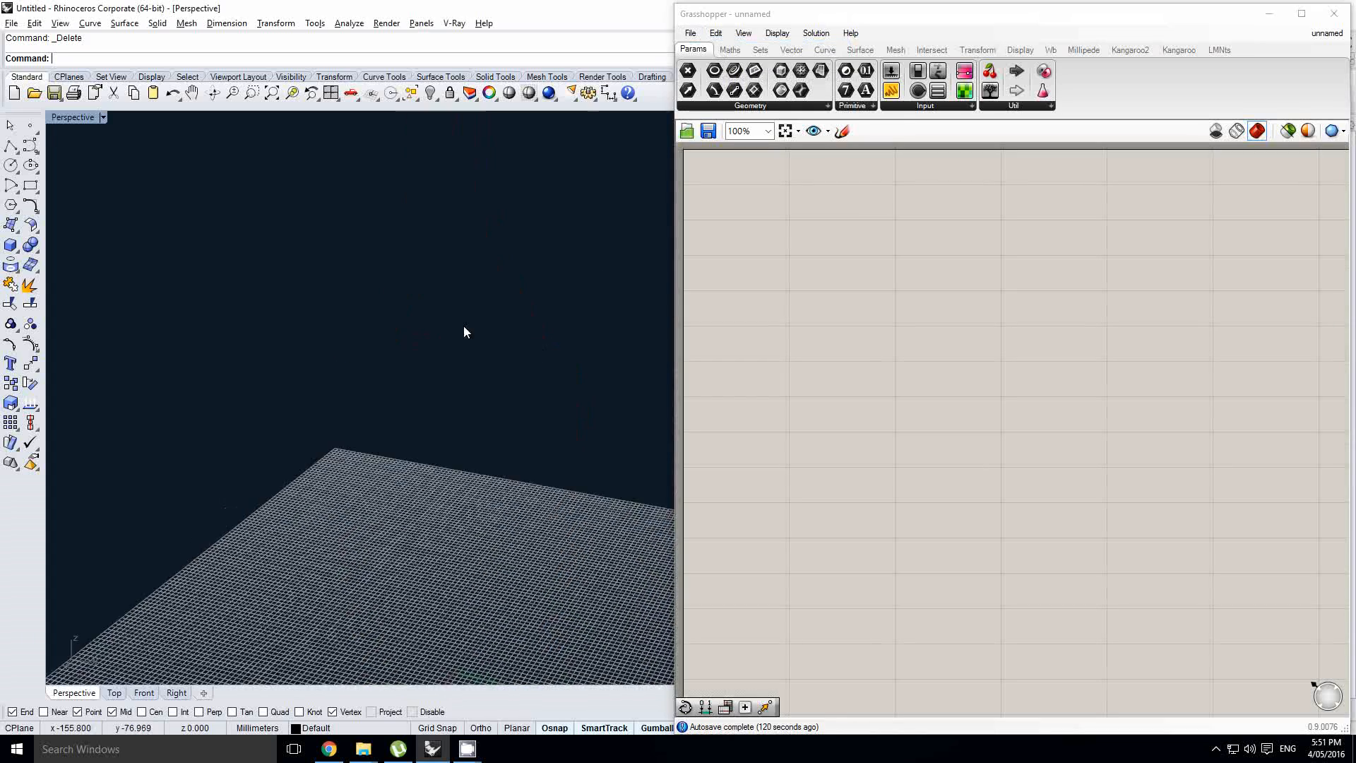
{"action": "right_click_drag", "start_coordinate": [463, 325], "coordinate": [463, 357]}
- Add a Graph Mapper to the canvas and place a copy directly below it
{"action": "double_click", "coordinate": [943, 350]}
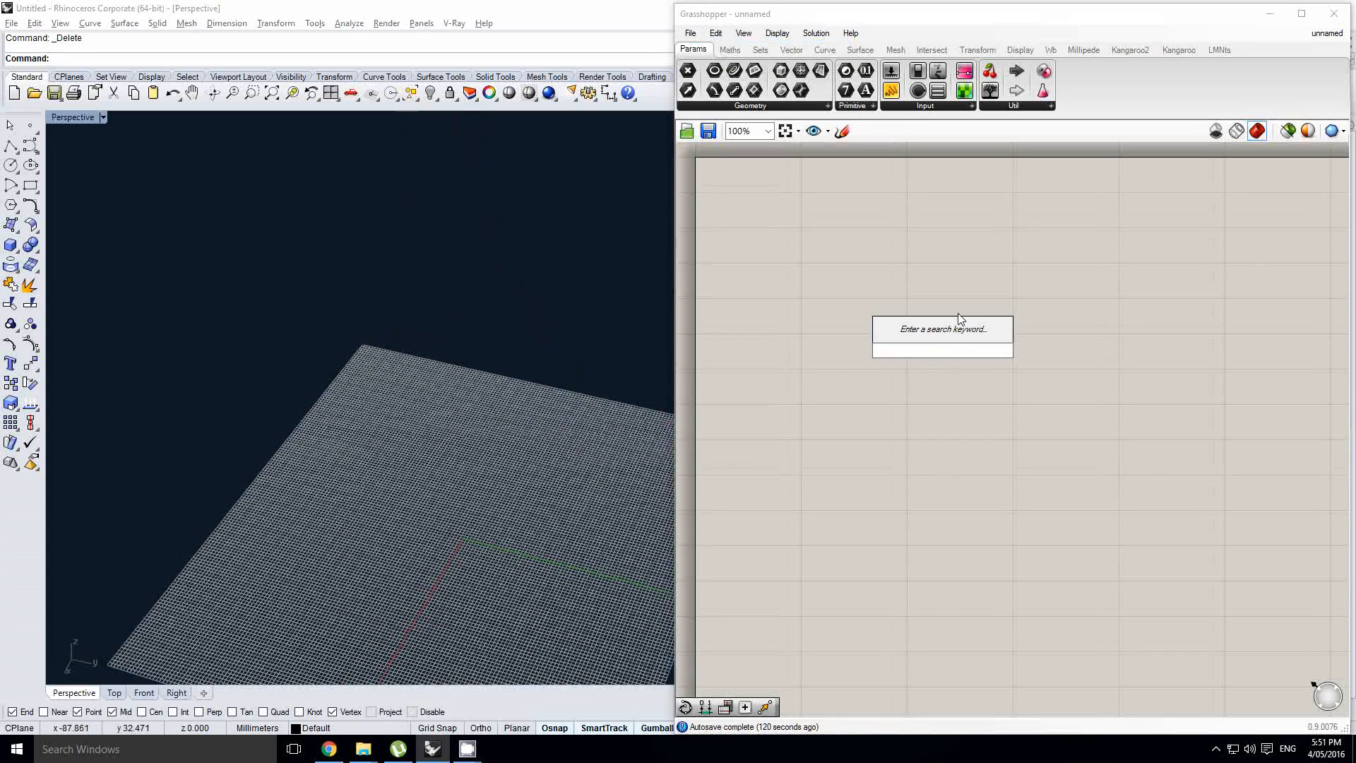
{"action": "type", "text": "graph"}
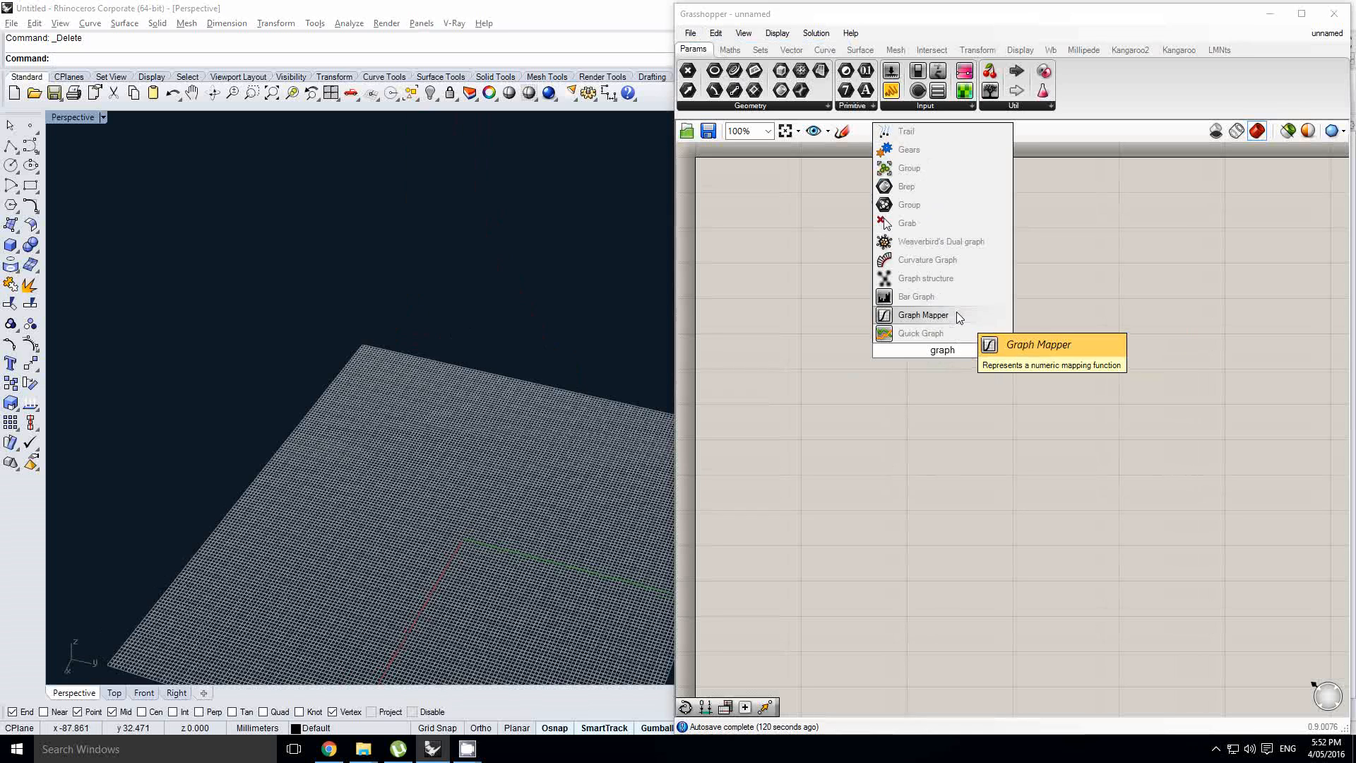
{"action": "left_click", "coordinate": [957, 315]}
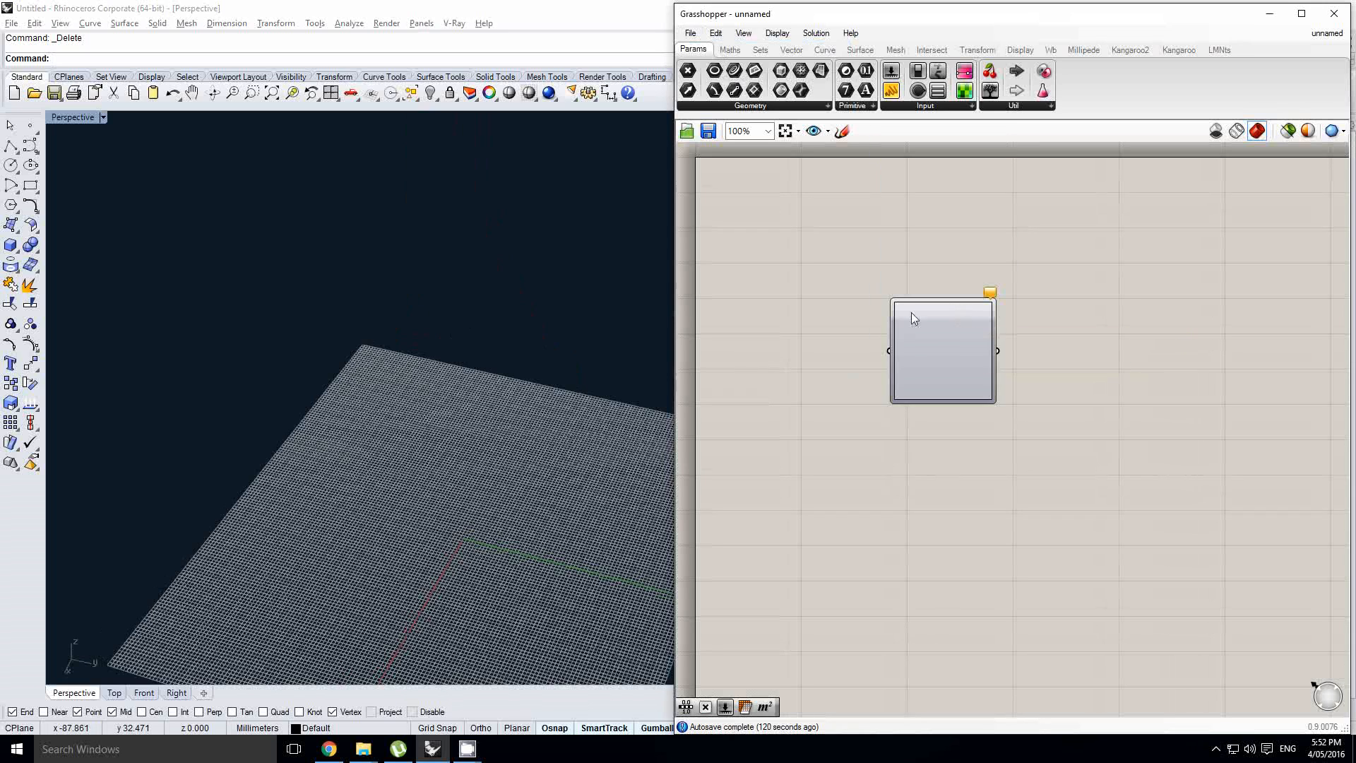
{"action": "right_click_drag", "start_coordinate": [960, 367], "coordinate": [965, 336]}
{"action": "left_click_drag", "start_coordinate": [965, 336], "coordinate": [963, 462], "text": "alt"}
- Add a Range component ahead of the graph mappers and connect its output to both of them
{"action": "left_click", "coordinate": [780, 328]}
{"action": "right_click_drag", "start_coordinate": [779, 327], "coordinate": [854, 347]}
{"action": "double_click", "coordinate": [854, 346]}
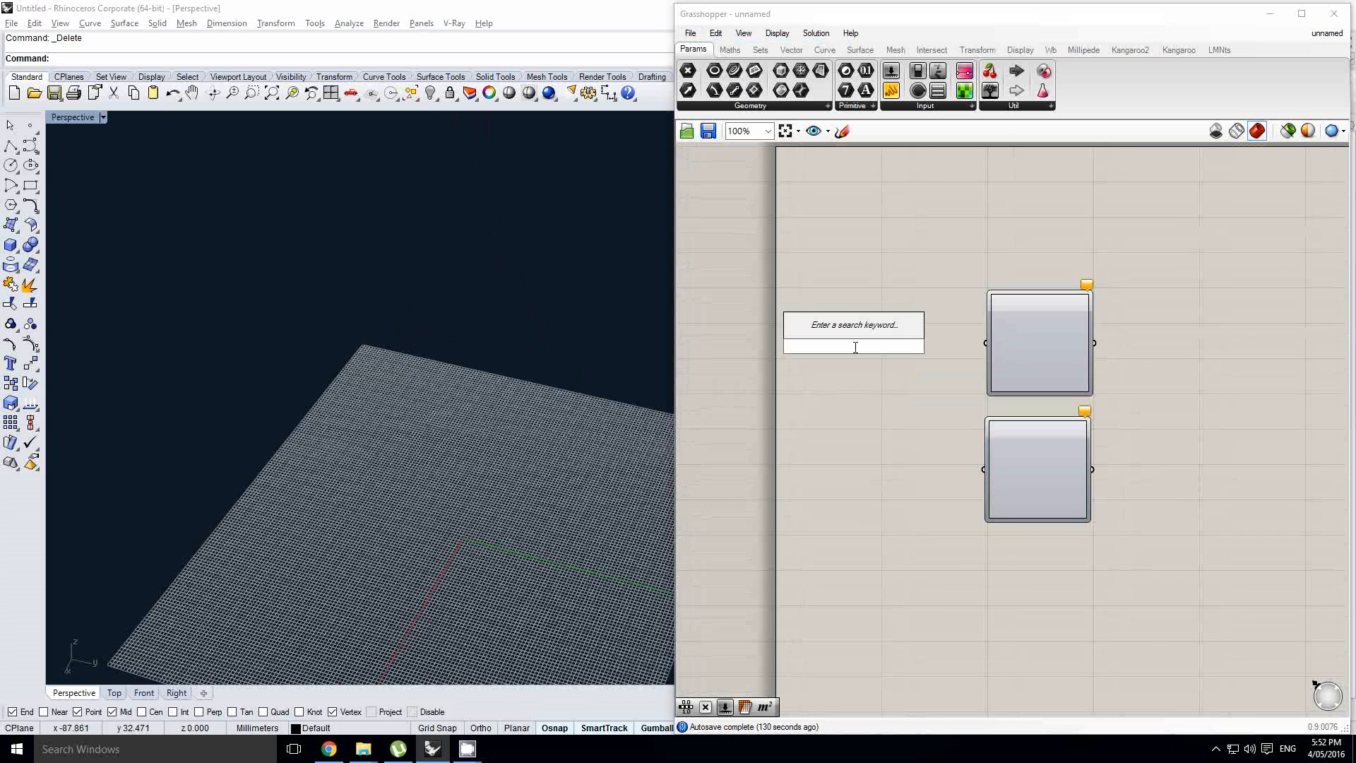
{"action": "type", "text": "range"}
{"action": "key", "text": "Return"}
{"action": "scroll", "coordinate": [858, 350], "scroll_direction": "up", "scroll_amount": 1}
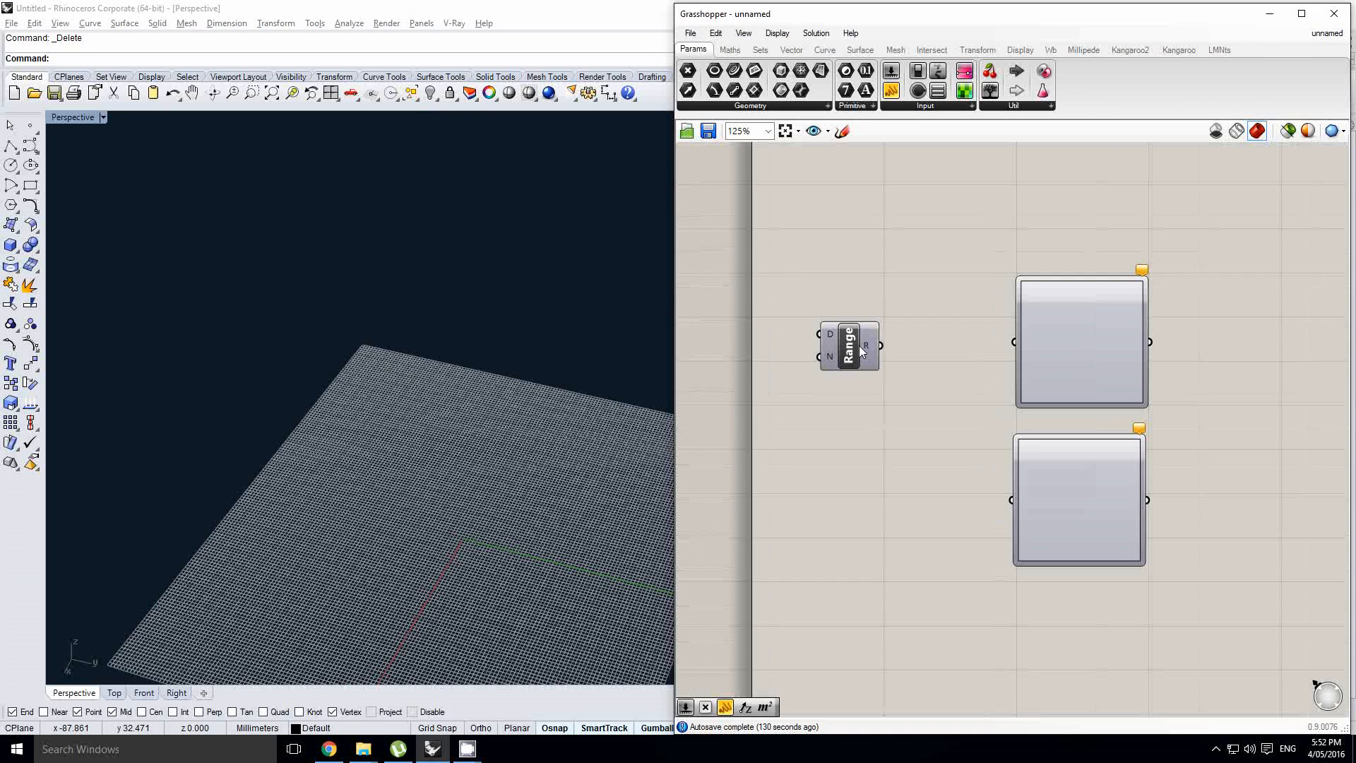
{"action": "left_click_drag", "start_coordinate": [881, 347], "coordinate": [1011, 500]}
{"action": "right_click_drag", "start_coordinate": [864, 391], "coordinate": [914, 390]}
{"action": "left_click_drag", "start_coordinate": [907, 352], "coordinate": [943, 346]}
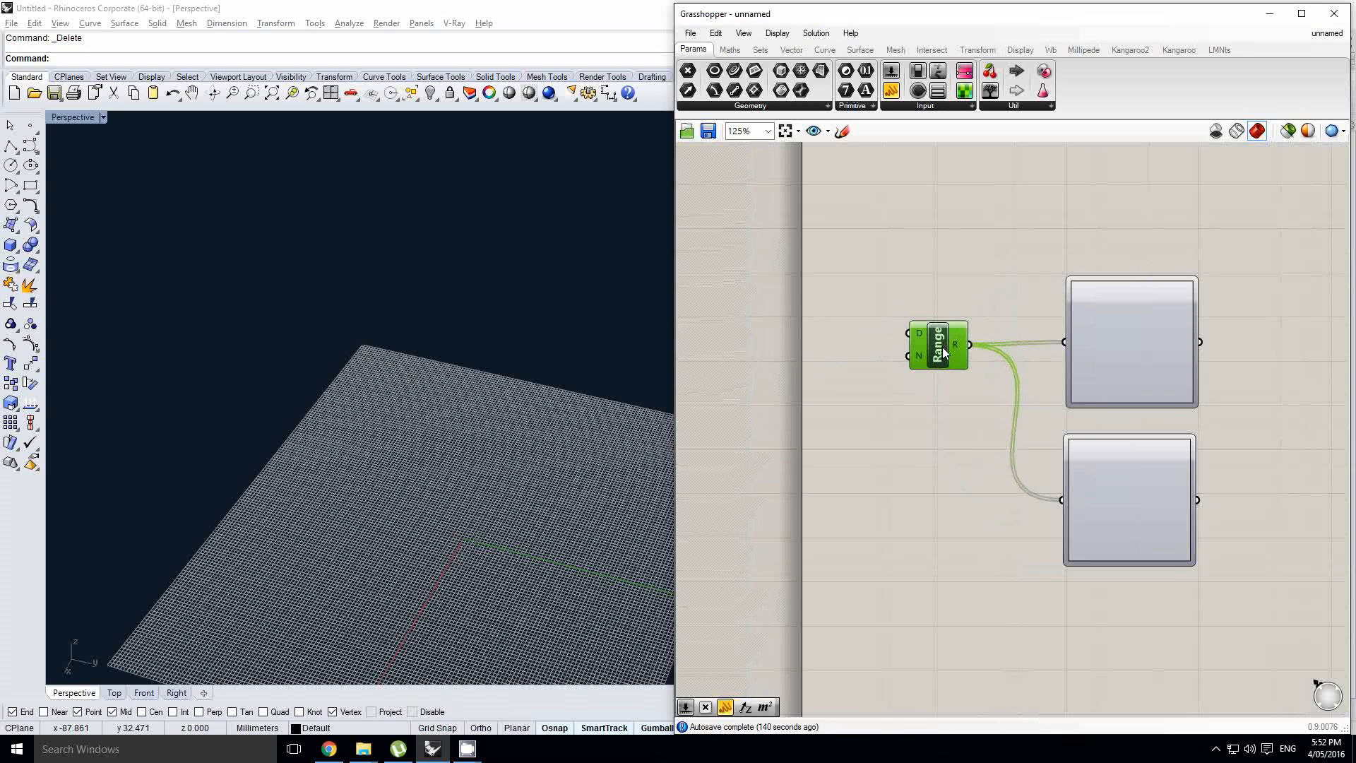
{"action": "right_click_drag", "start_coordinate": [903, 333], "coordinate": [919, 339]}
{"action": "left_click", "coordinate": [962, 332]}
{"action": "left_click_drag", "start_coordinate": [963, 345], "coordinate": [963, 342]}
- Add an integer number slider with a maximum of 12 and connect it to the Range component's N input
{"action": "right_click_drag", "start_coordinate": [831, 247], "coordinate": [919, 262]}
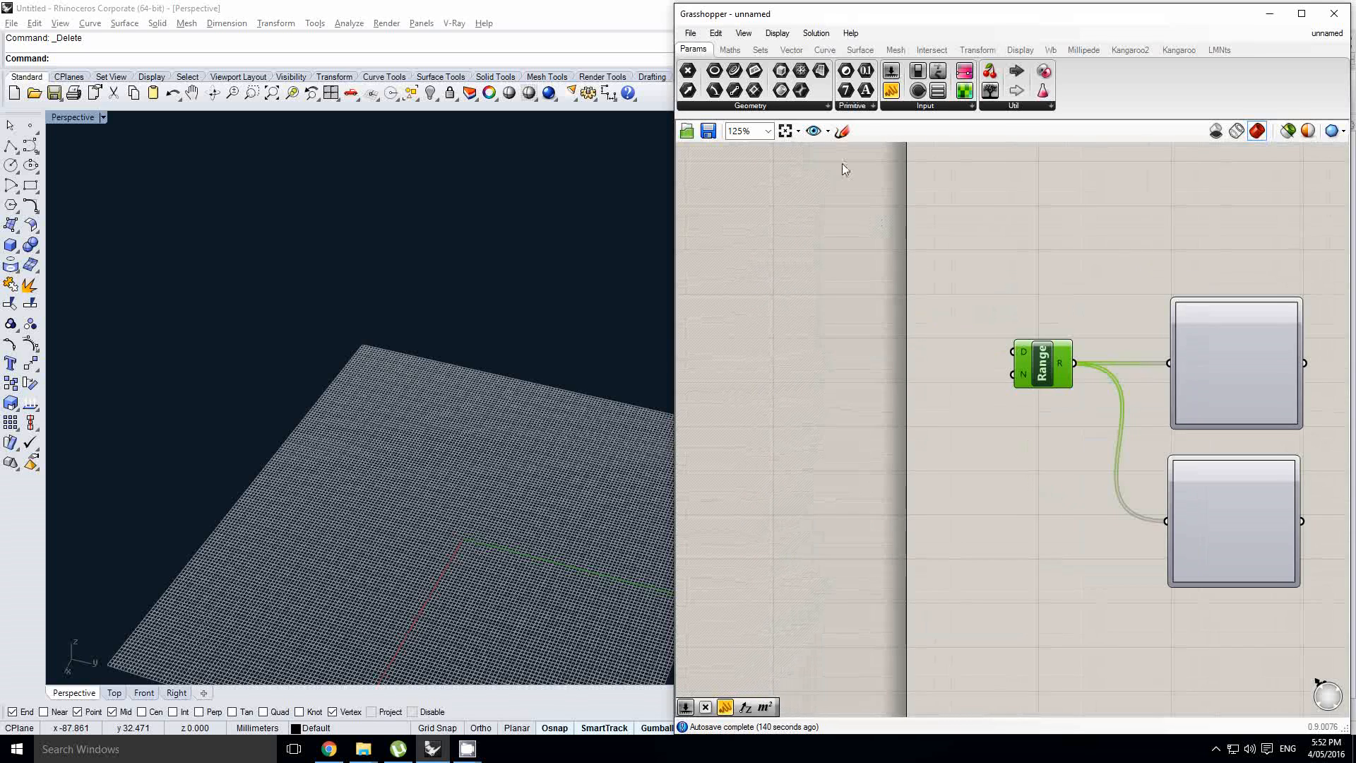
{"action": "left_click_drag", "start_coordinate": [891, 70], "coordinate": [864, 366]}
{"action": "scroll", "coordinate": [864, 367], "scroll_direction": "up", "scroll_amount": 1}
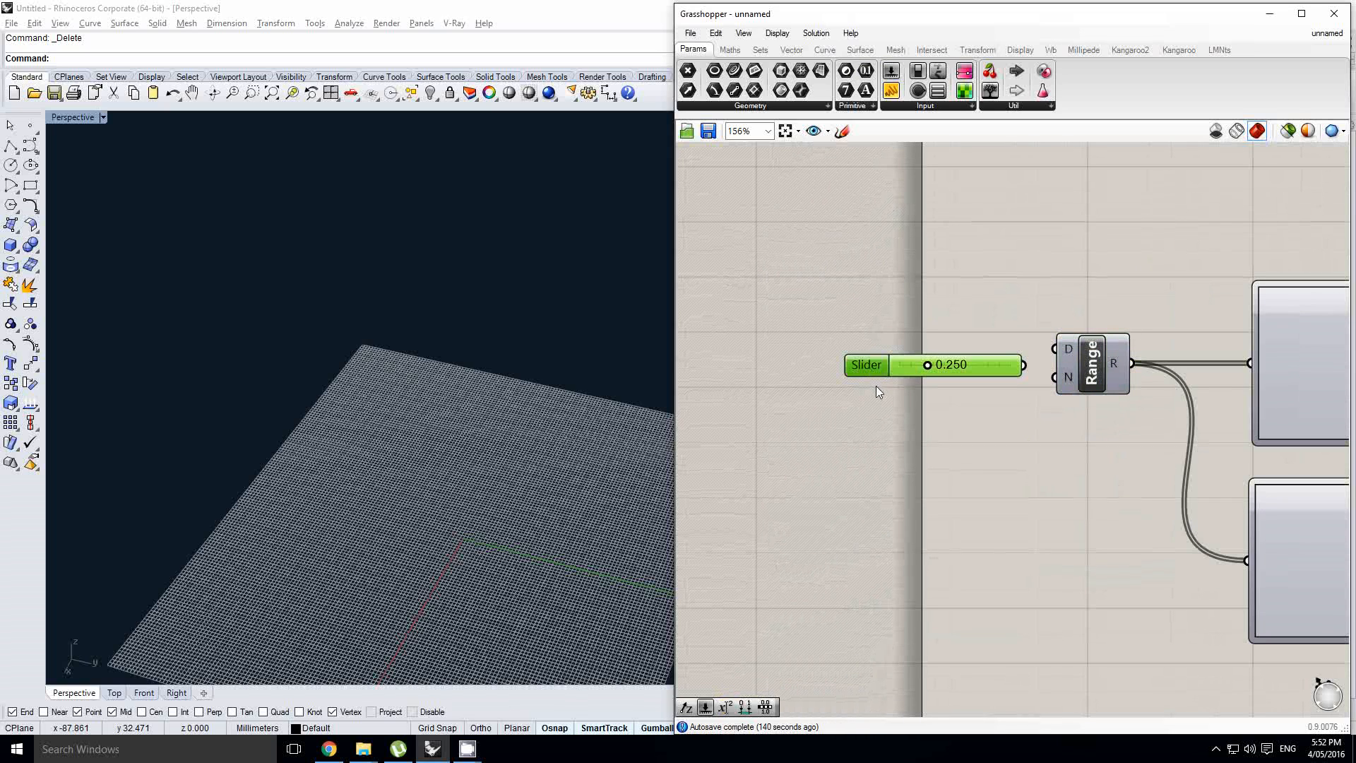
{"action": "double_click", "coordinate": [870, 365]}
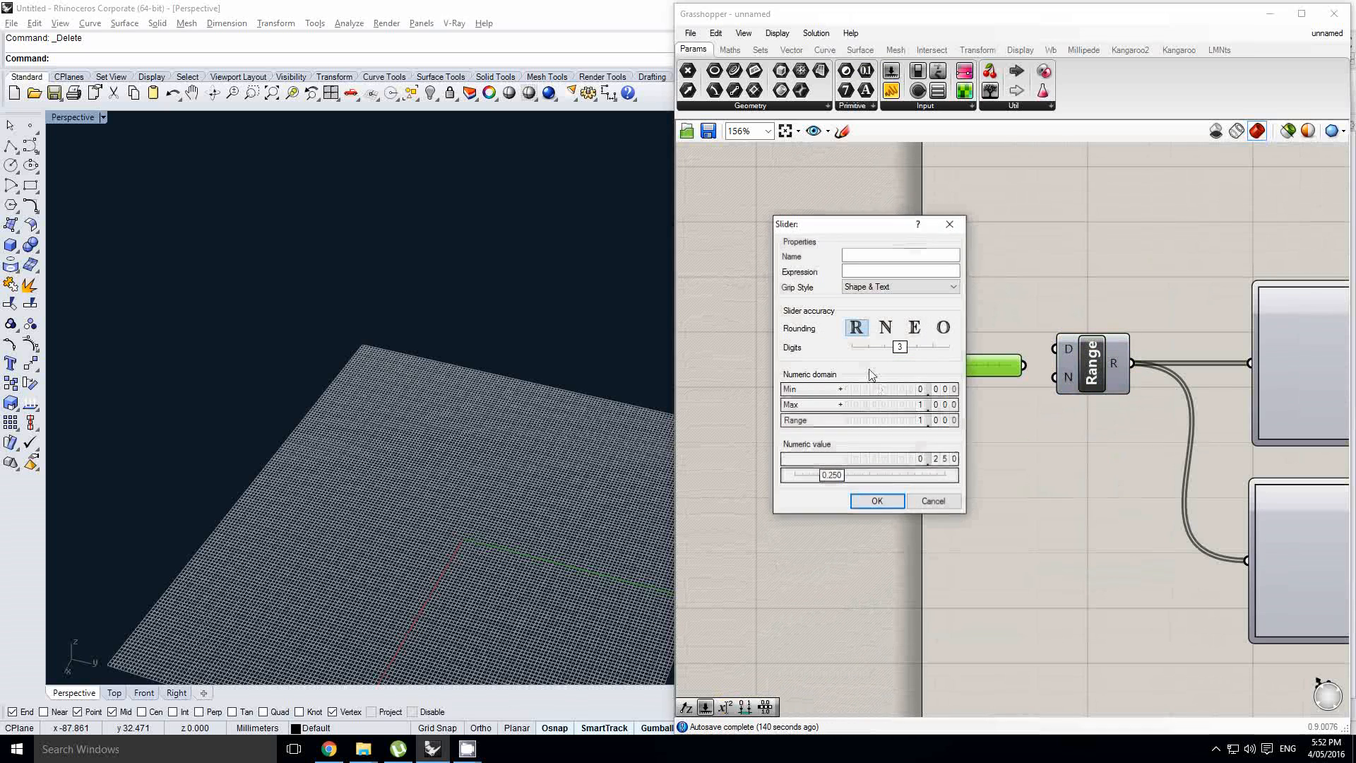
{"action": "double_click", "coordinate": [875, 405]}
{"action": "left_click", "coordinate": [885, 327]}
{"action": "left_click", "coordinate": [876, 500]}
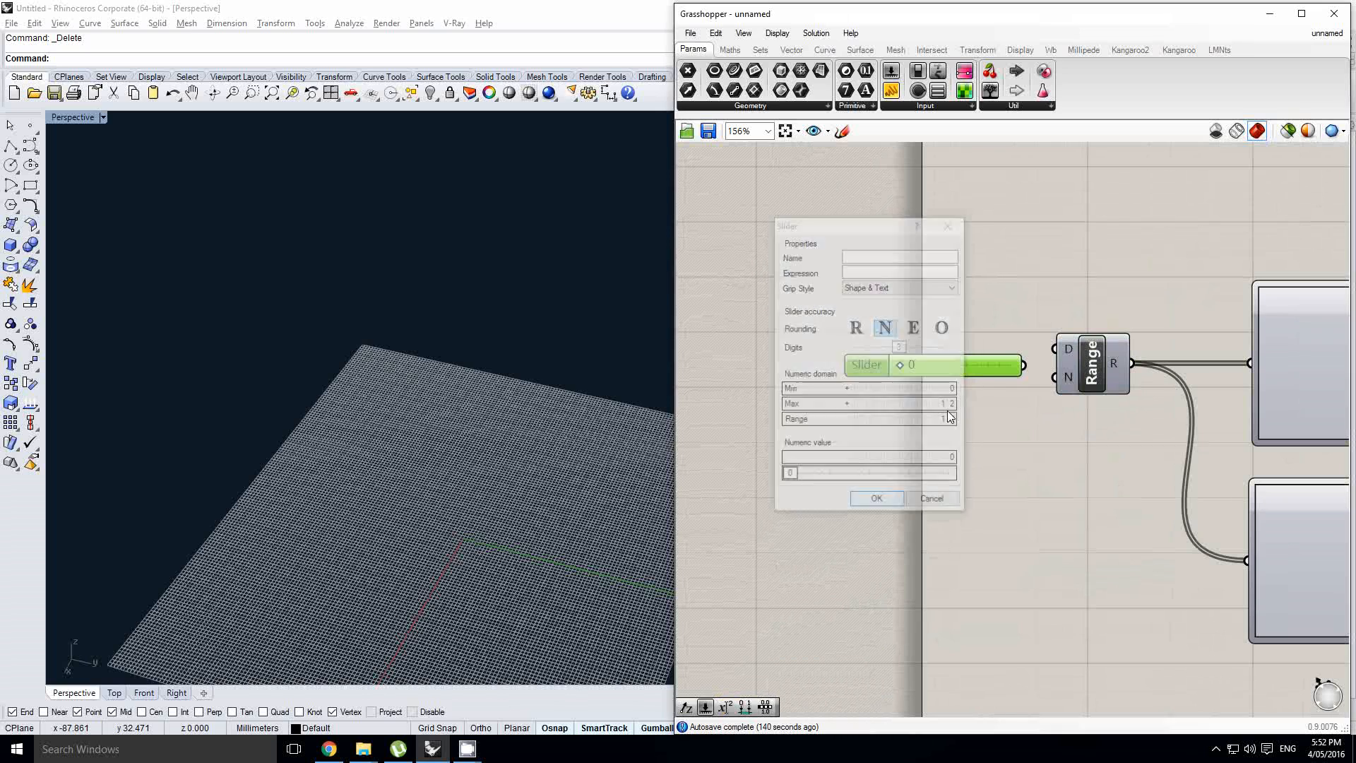
{"action": "left_click_drag", "start_coordinate": [1038, 384], "coordinate": [1055, 377]}
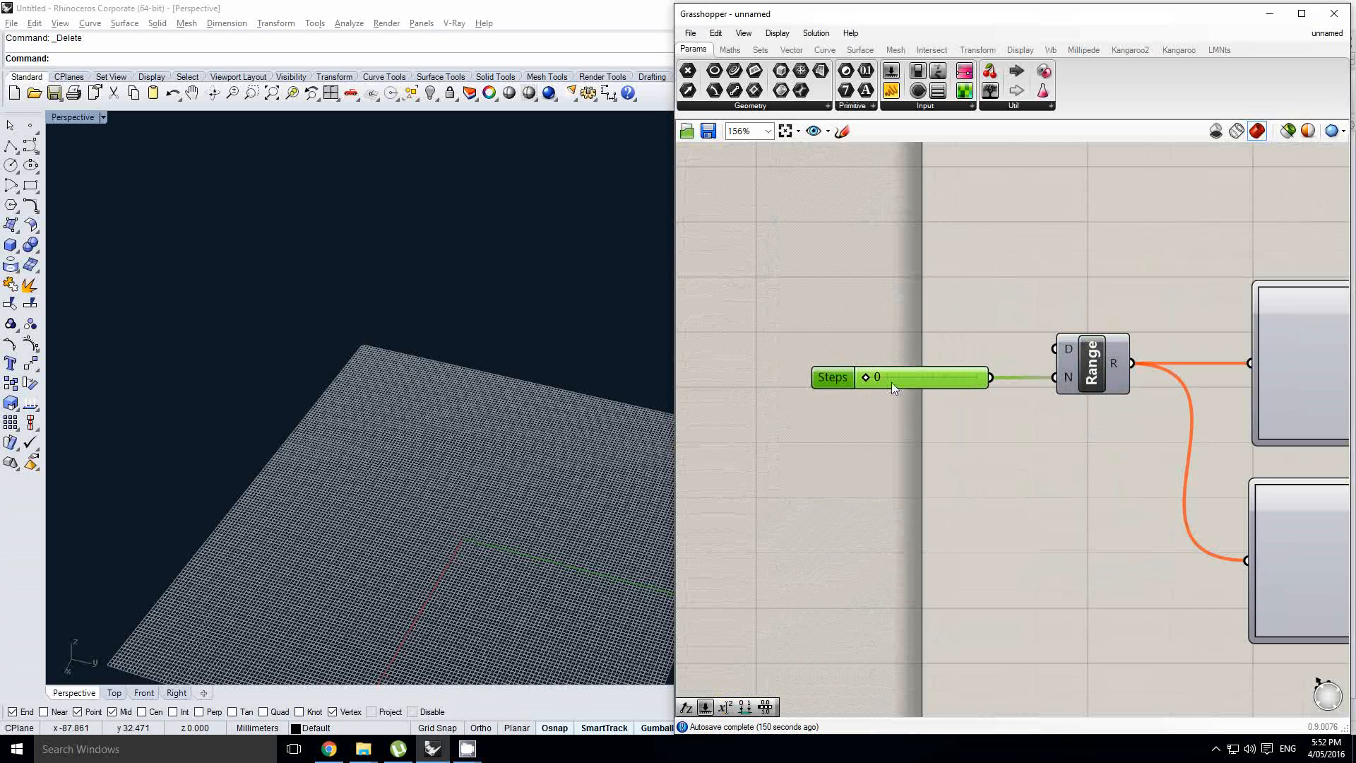
- Raise the Steps slider's maximum and set its value to 16
{"action": "double_click", "coordinate": [841, 379]}
{"action": "double_click", "coordinate": [880, 420]}
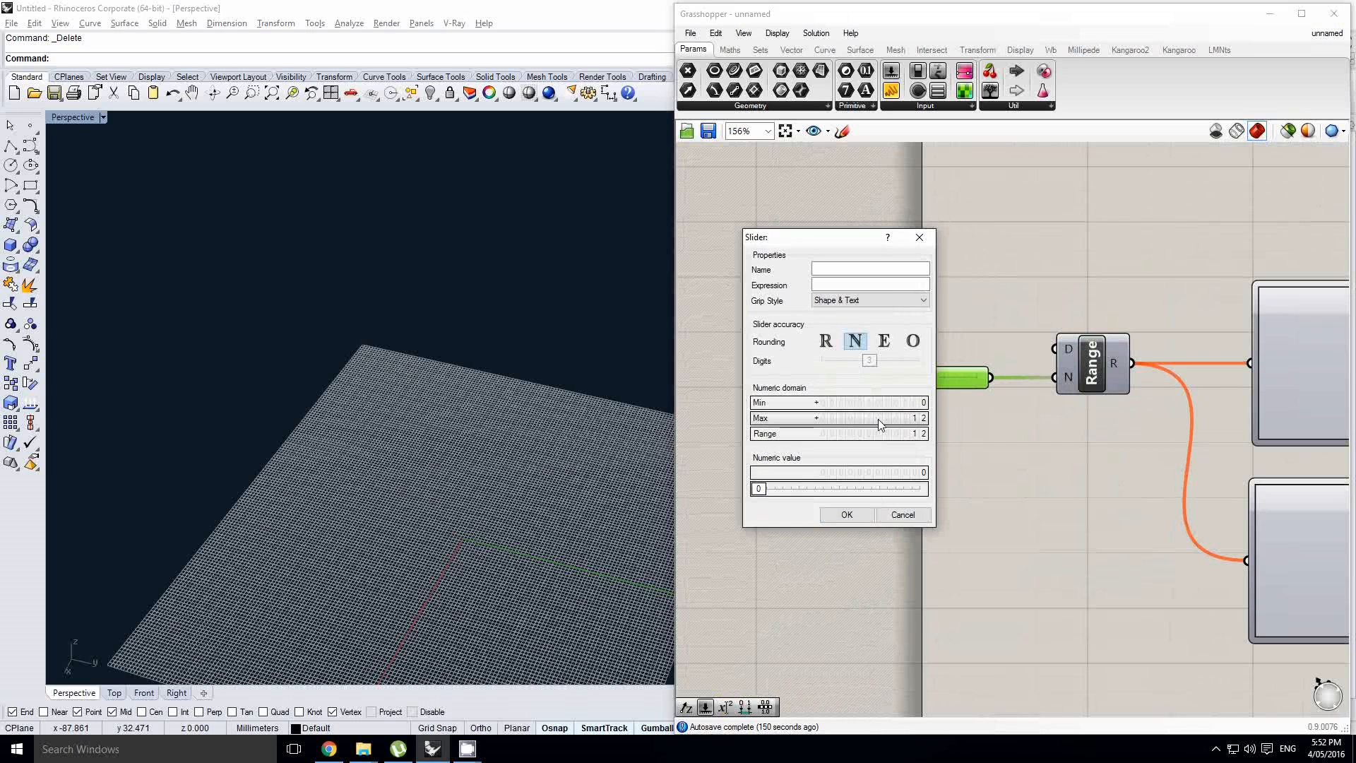
{"action": "left_click", "coordinate": [847, 514]}
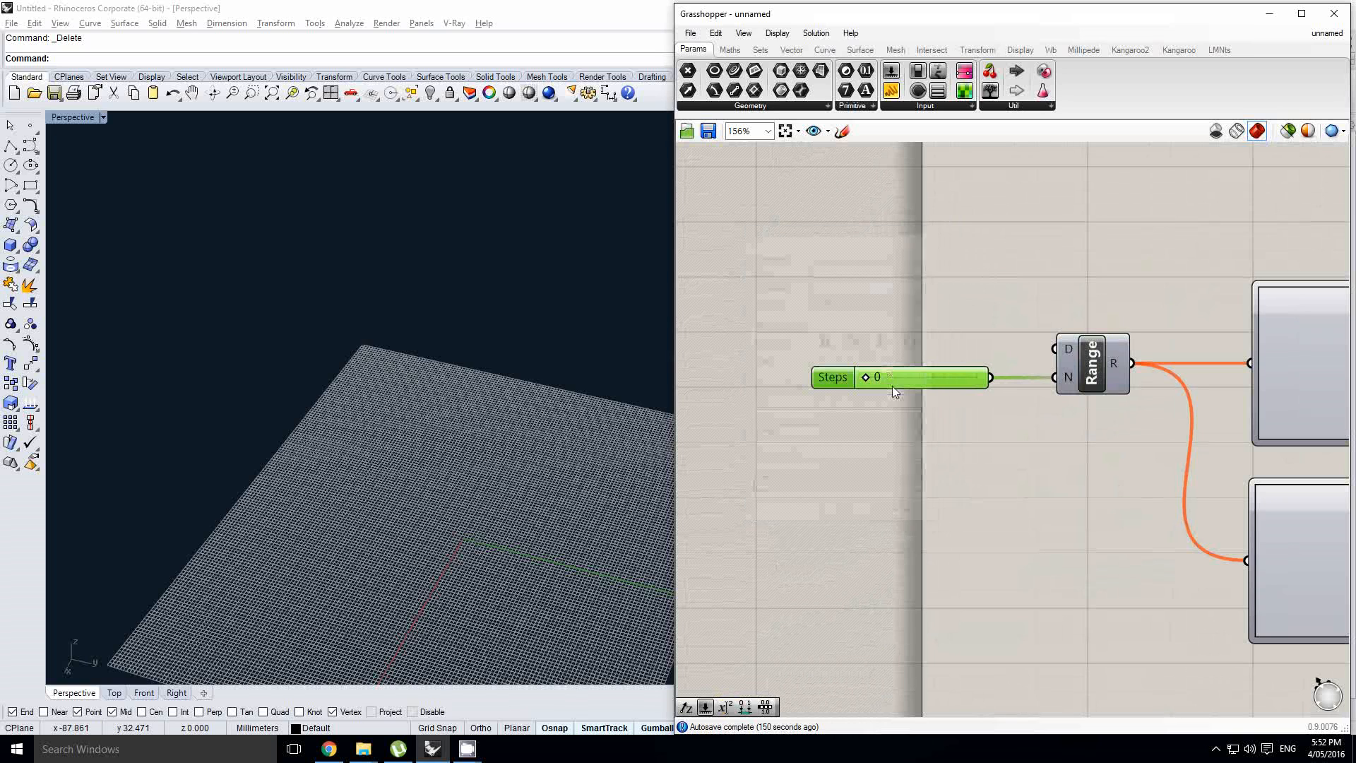
{"action": "left_click_drag", "start_coordinate": [865, 379], "coordinate": [931, 380]}
{"action": "scroll", "coordinate": [1042, 417], "scroll_direction": "down", "scroll_amount": 1}
{"action": "right_click_drag", "start_coordinate": [1044, 422], "coordinate": [952, 410]}
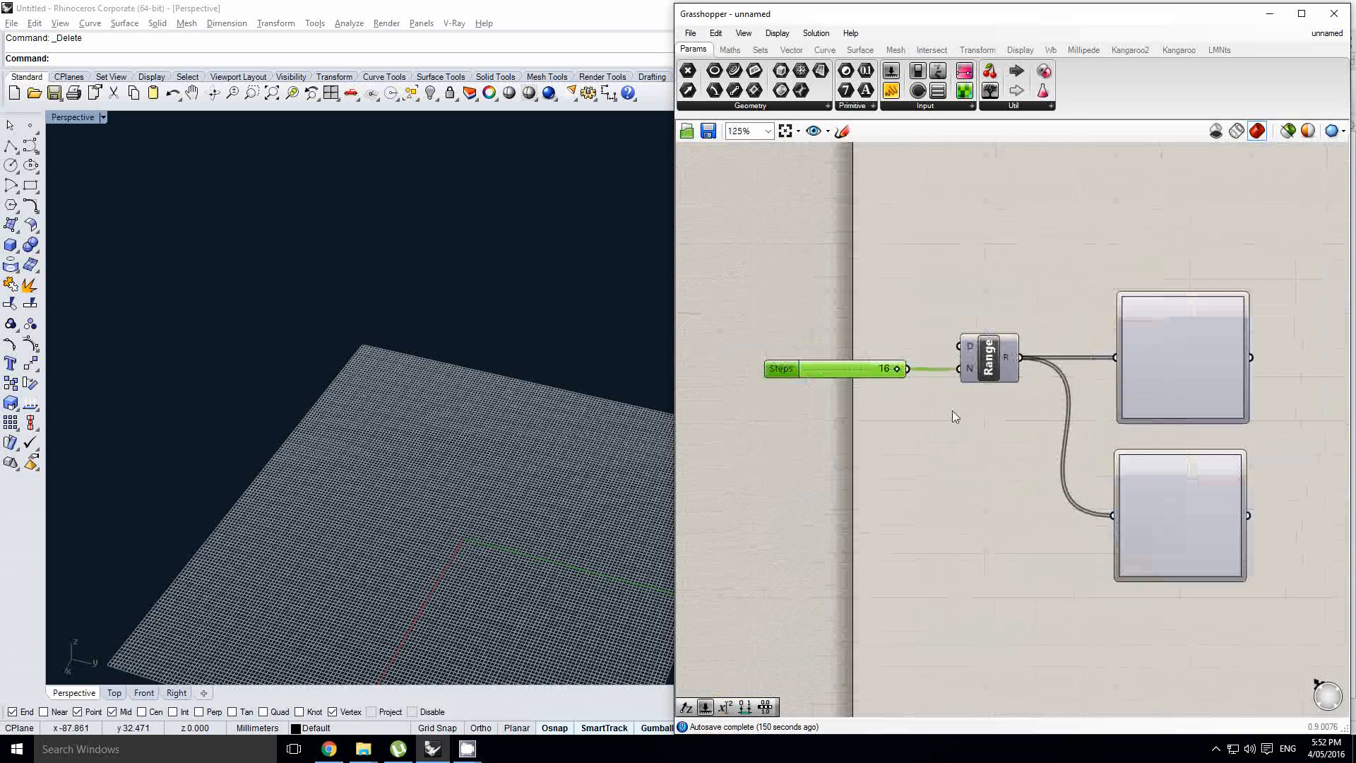
- Set the upper graph mapper's graph type to Bezier
{"action": "scroll", "coordinate": [1086, 441], "scroll_direction": "down", "scroll_amount": 1}
{"action": "right_click_drag", "start_coordinate": [1088, 442], "coordinate": [952, 439]}
{"action": "scroll", "coordinate": [1014, 374], "scroll_direction": "up", "scroll_amount": 1}
{"action": "right_click", "coordinate": [1019, 365]}
{"action": "left_click", "coordinate": [1081, 570]}
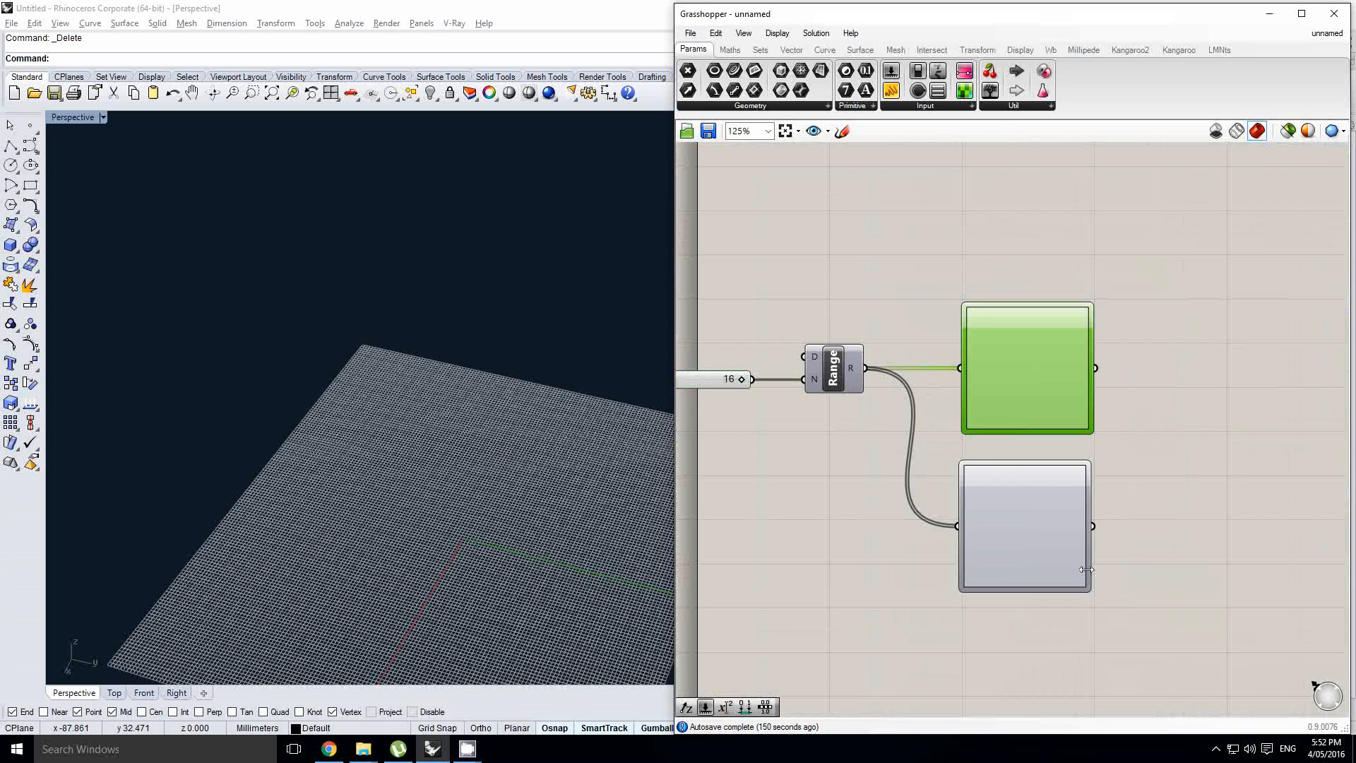
{"action": "right_click", "coordinate": [1031, 386]}
{"action": "left_click", "coordinate": [1090, 590]}
{"action": "left_click", "coordinate": [1194, 572]}
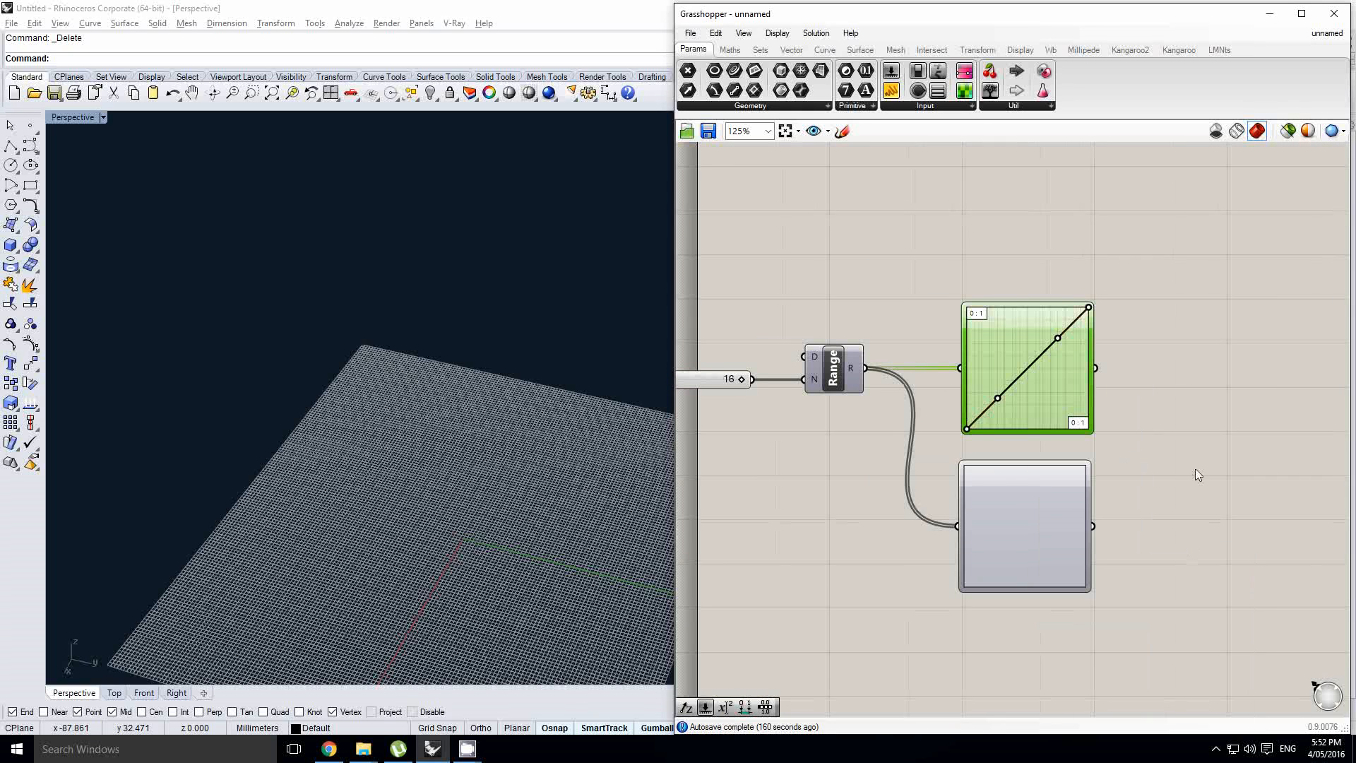
- Add a Point Cylindrical component beyond the two graph mappers
{"action": "right_click_drag", "start_coordinate": [1197, 473], "coordinate": [1142, 474]}
{"action": "left_click", "coordinate": [1087, 379]}
{"action": "mouse_move", "coordinate": [1065, 387]}
{"action": "right_mouse_down"}
{"action": "mouse_move", "coordinate": [1045, 395]}
{"action": "mouse_move", "coordinate": [1063, 388]}
{"action": "right_mouse_up"}
{"action": "right_click_drag", "start_coordinate": [848, 530], "coordinate": [934, 486]}
{"action": "right_click_drag", "start_coordinate": [919, 574], "coordinate": [864, 574]}
{"action": "right_click_drag", "start_coordinate": [1282, 372], "coordinate": [1159, 406]}
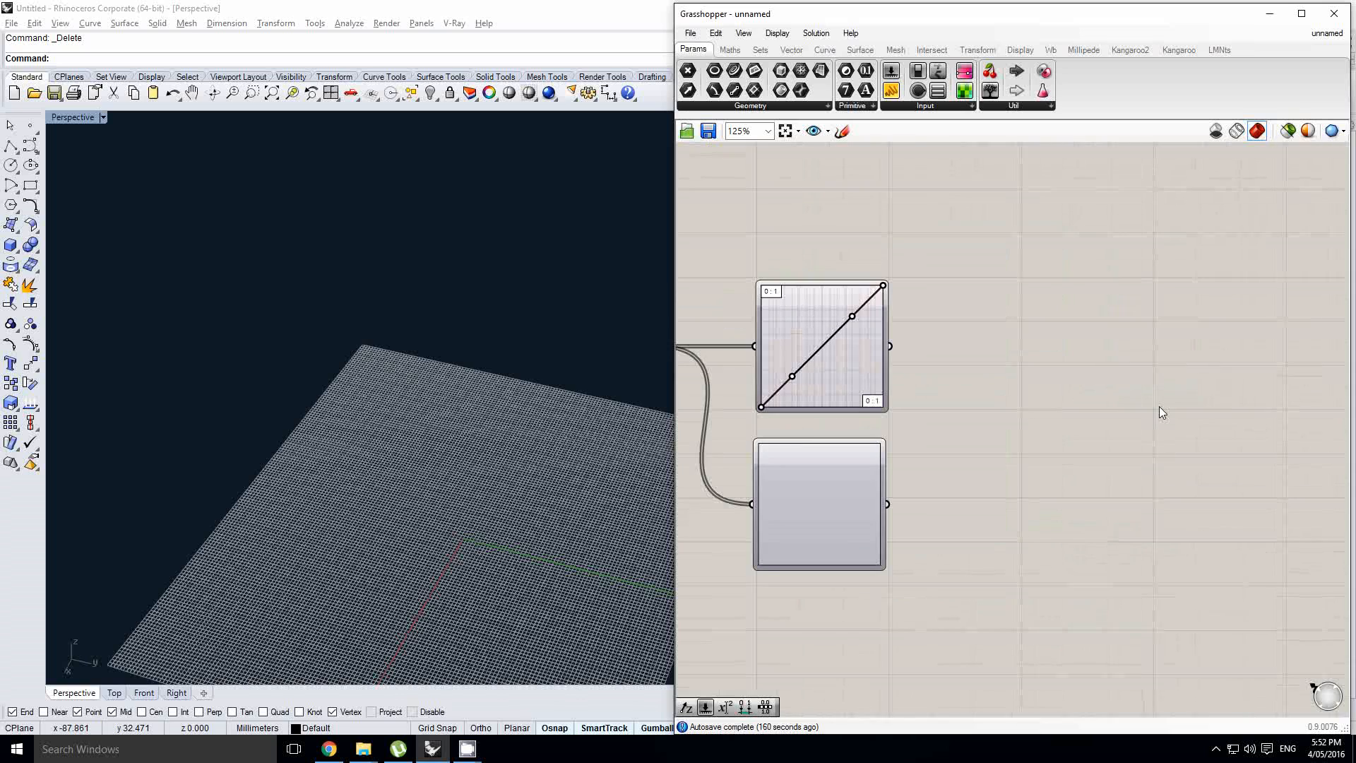
{"action": "double_click", "coordinate": [1159, 405]}
{"action": "type", "text": "point"}
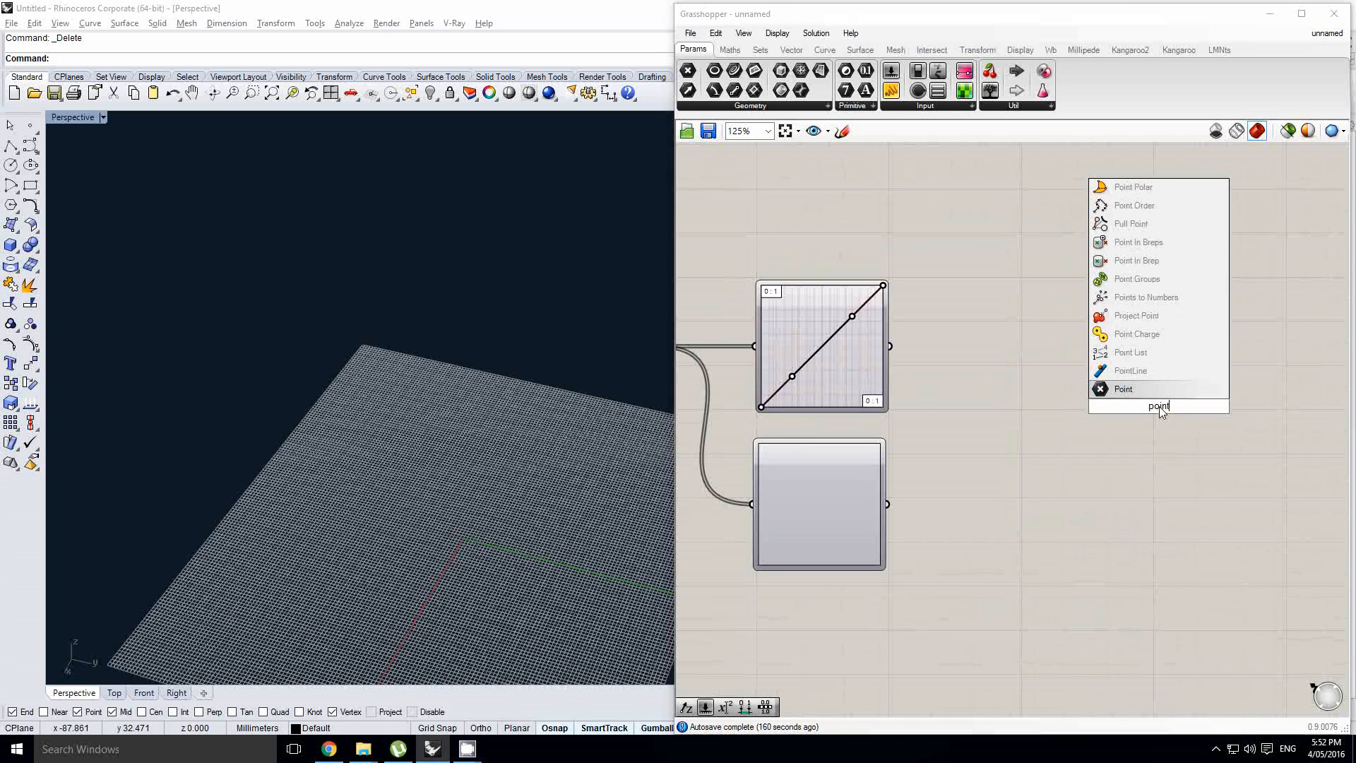
{"action": "type", "text": " cylin"}
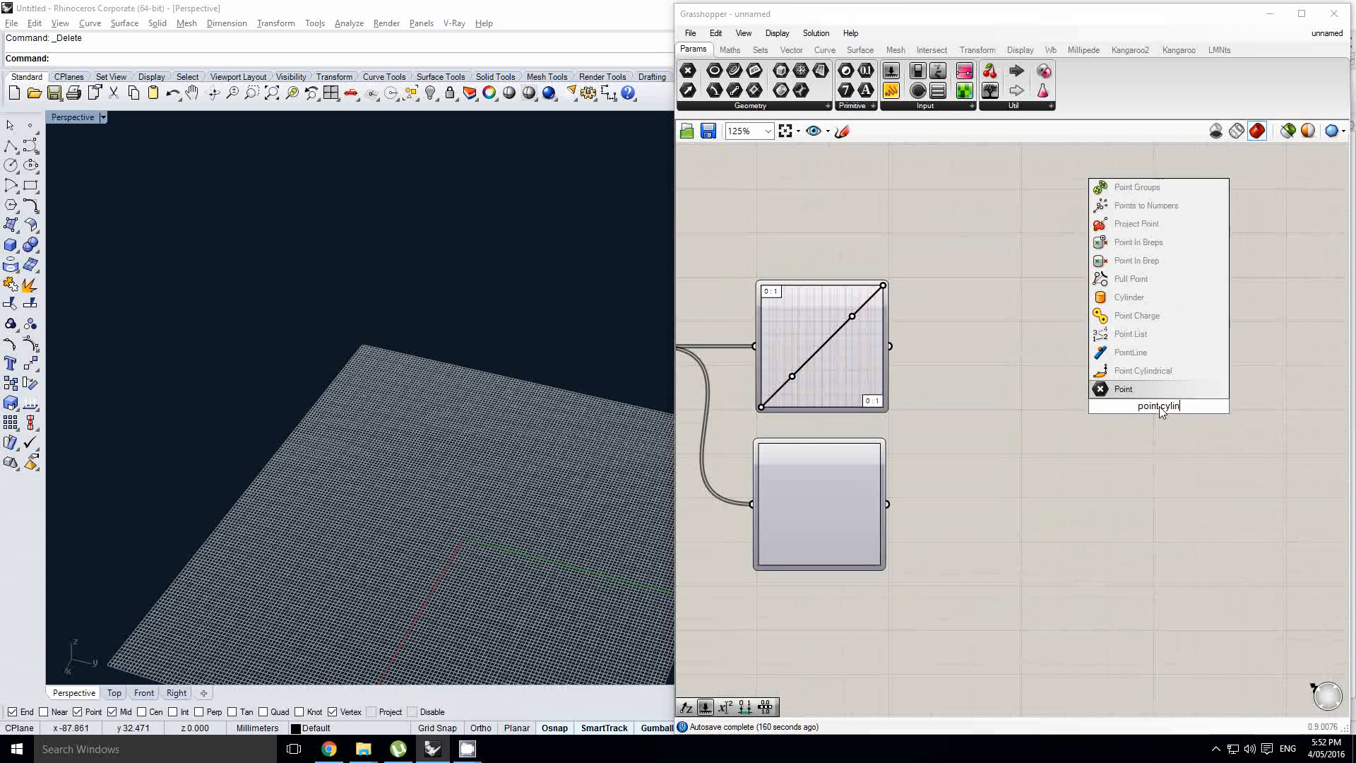
{"action": "key", "text": "Return"}
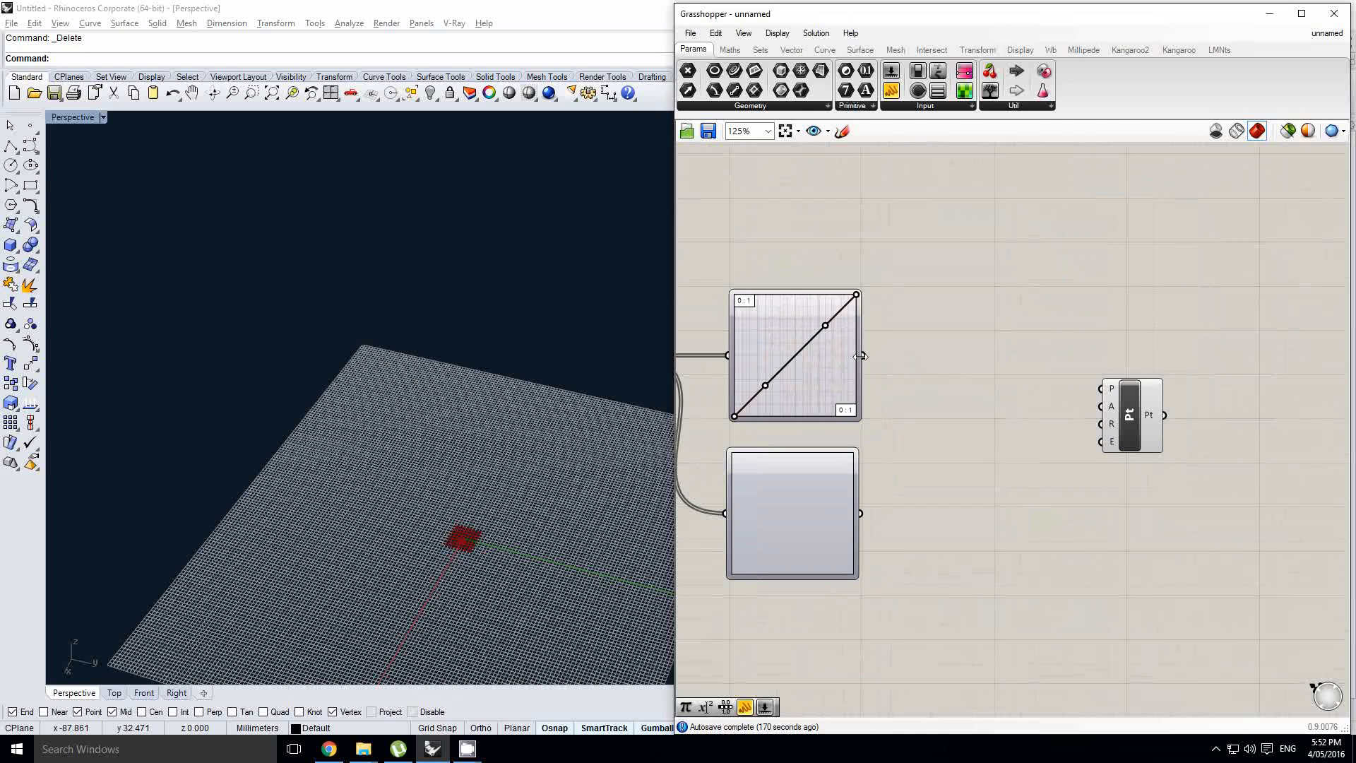
- Connect the Range output to the E input of the Point Cylindrical component
{"action": "right_click_drag", "start_coordinate": [955, 388], "coordinate": [1116, 360]}
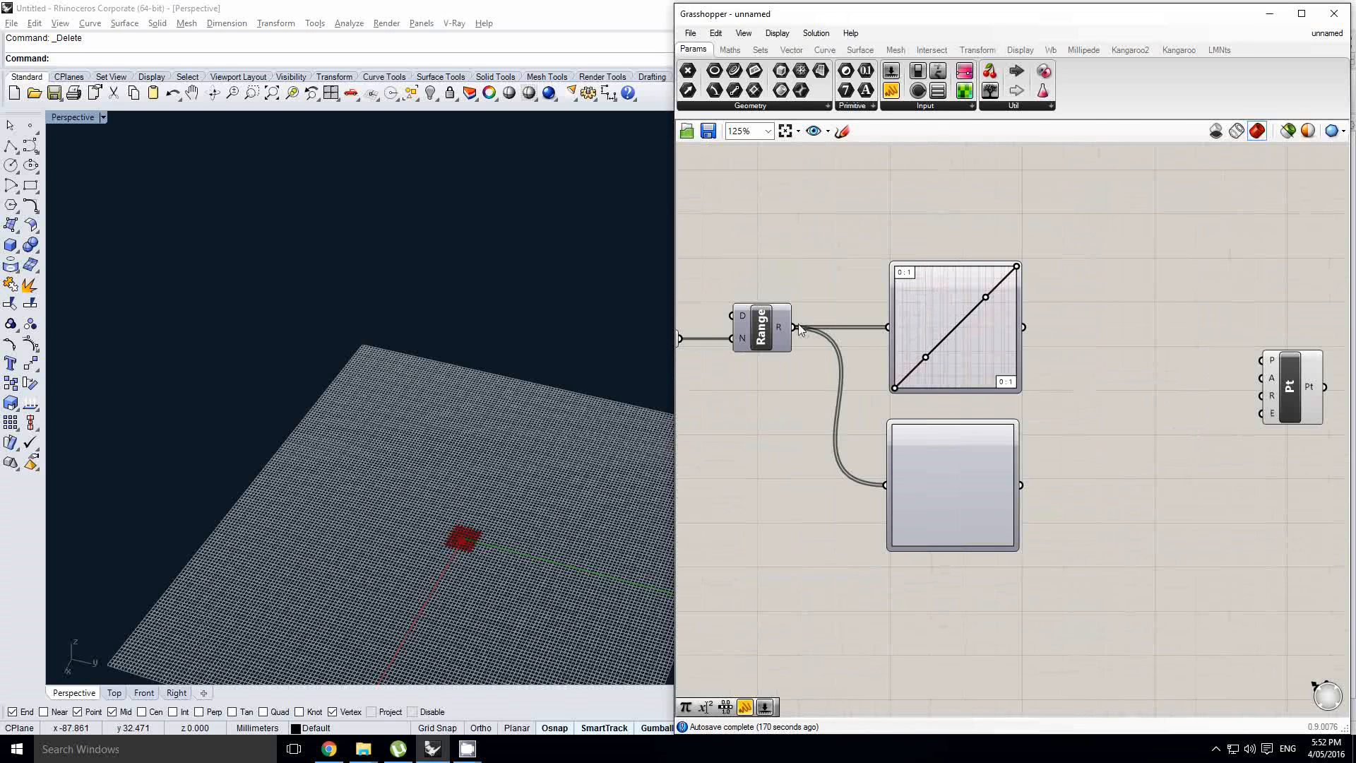
{"action": "left_click_drag", "start_coordinate": [798, 325], "coordinate": [1273, 422]}
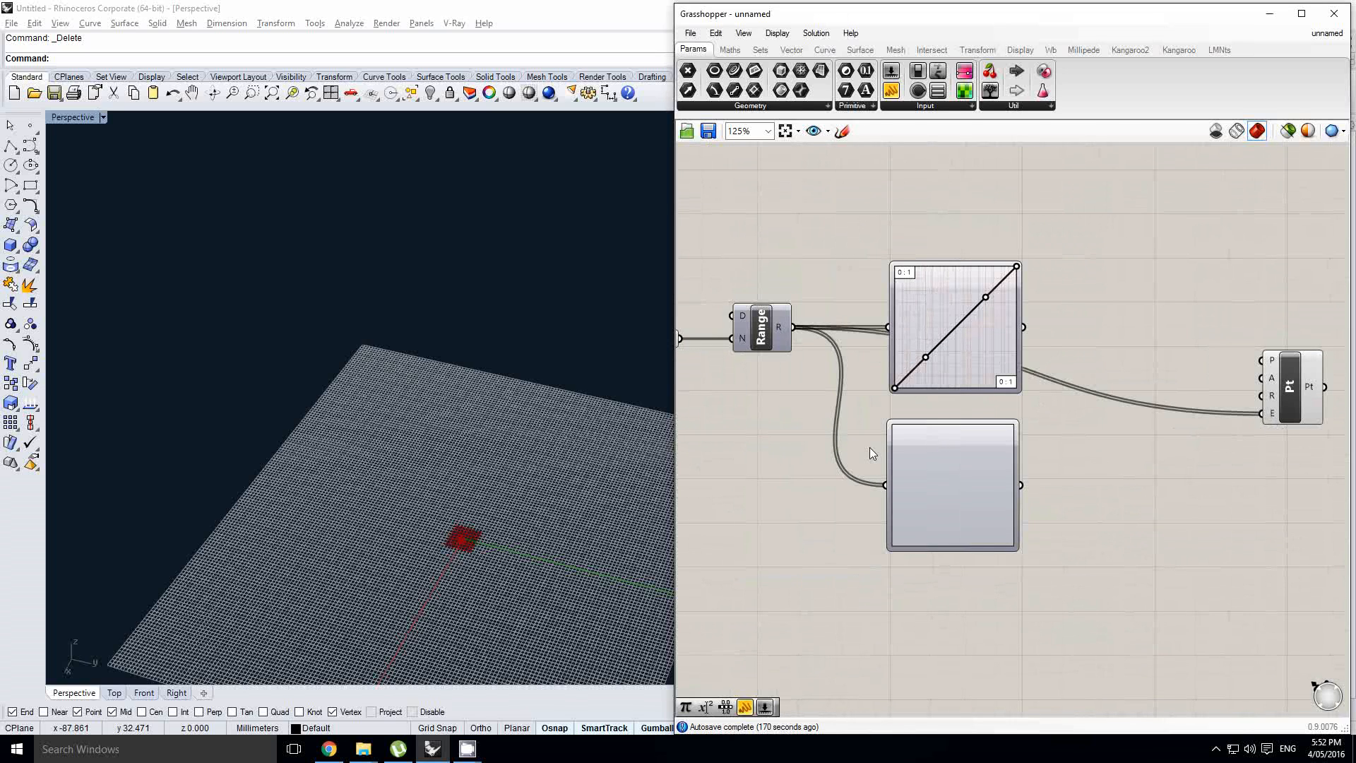
{"action": "right_click_drag", "start_coordinate": [755, 365], "coordinate": [744, 421]}
{"action": "right_click", "coordinate": [1020, 407]}
{"action": "left_click", "coordinate": [955, 212]}
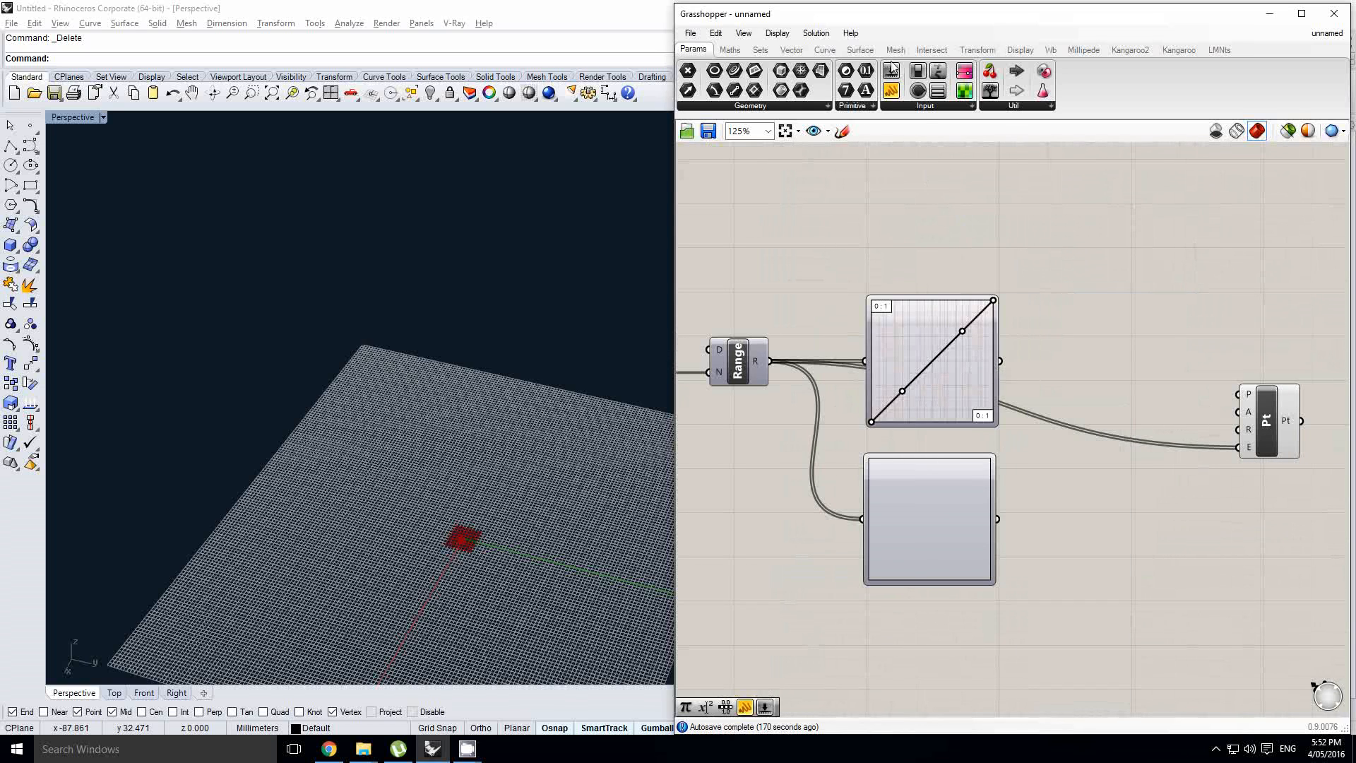
- Add a number slider and a Multiplication component above the graph mappers, and multiply the Range output by the slider
{"action": "left_click_drag", "start_coordinate": [891, 70], "coordinate": [819, 251]}
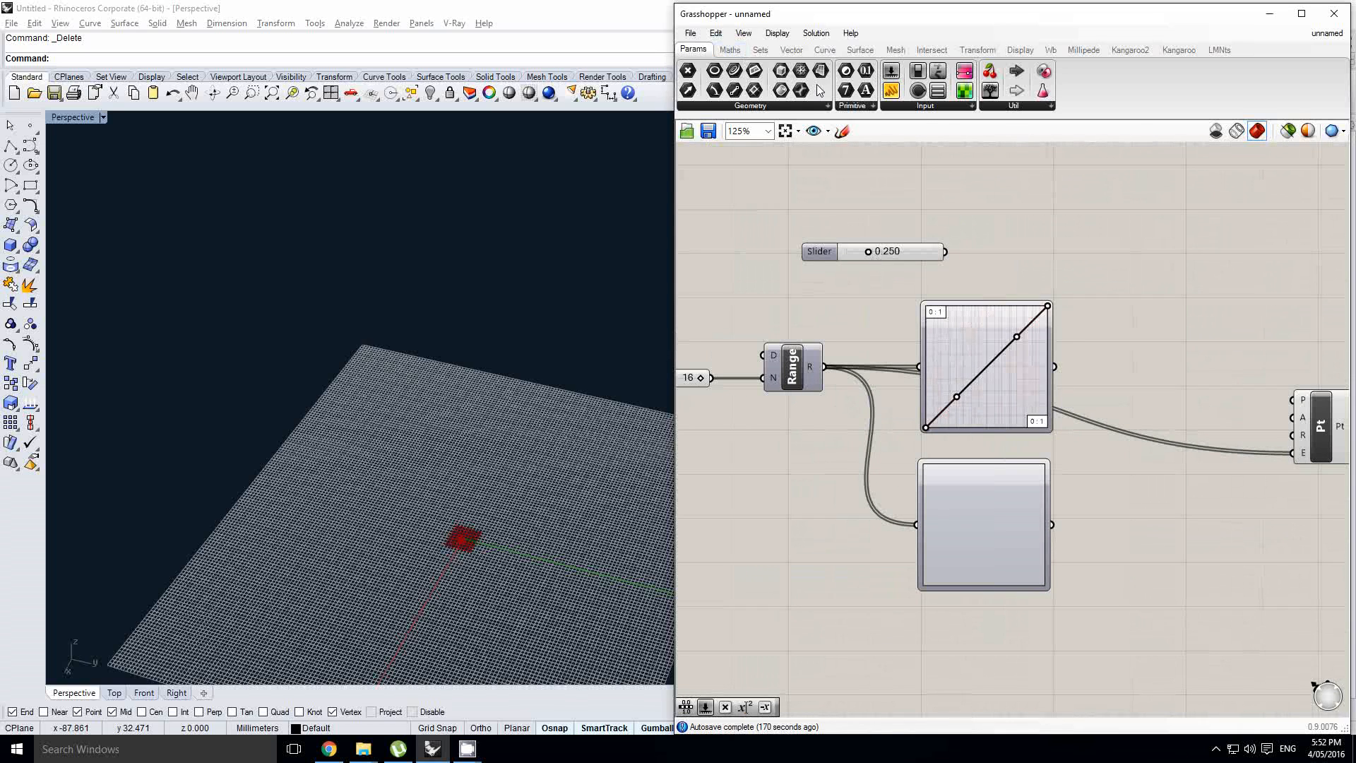
{"action": "left_click", "coordinate": [741, 57]}
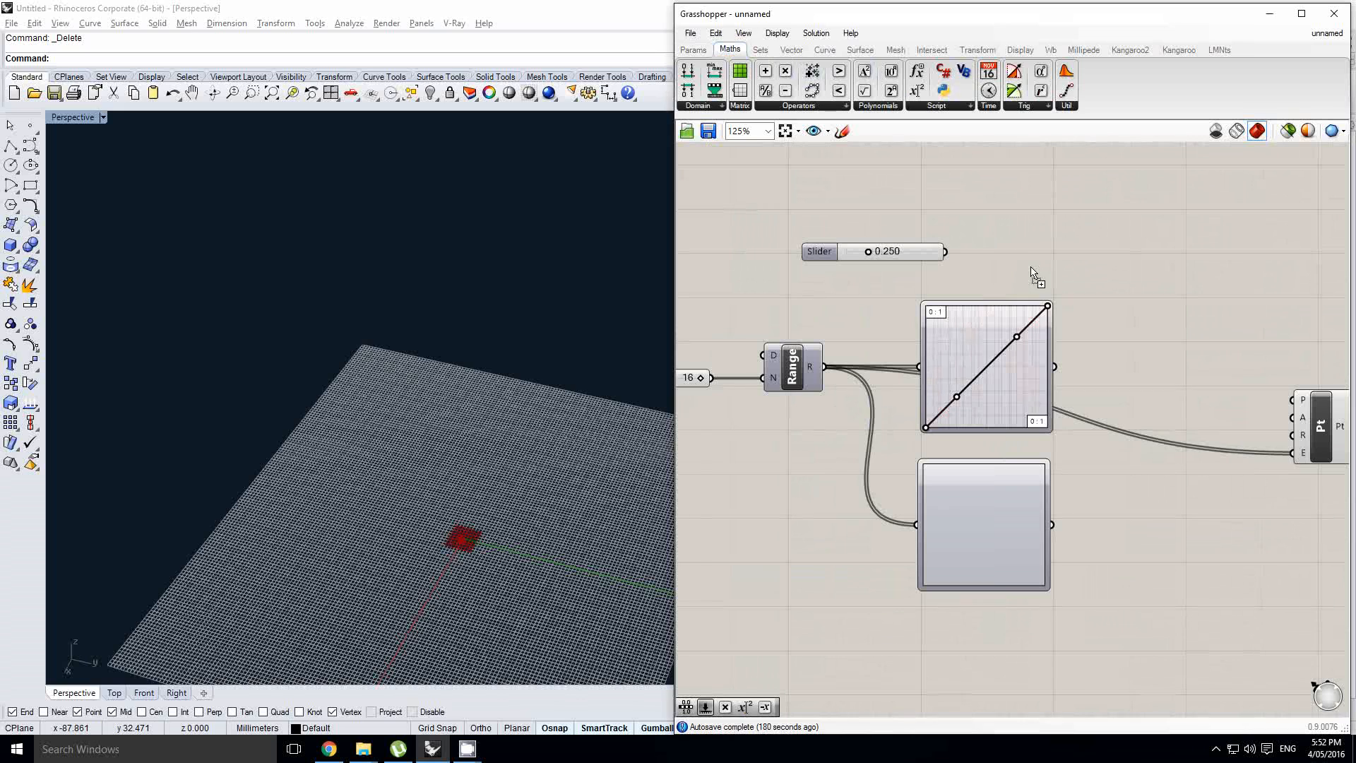
{"action": "left_click_drag", "start_coordinate": [1032, 272], "coordinate": [986, 272]}
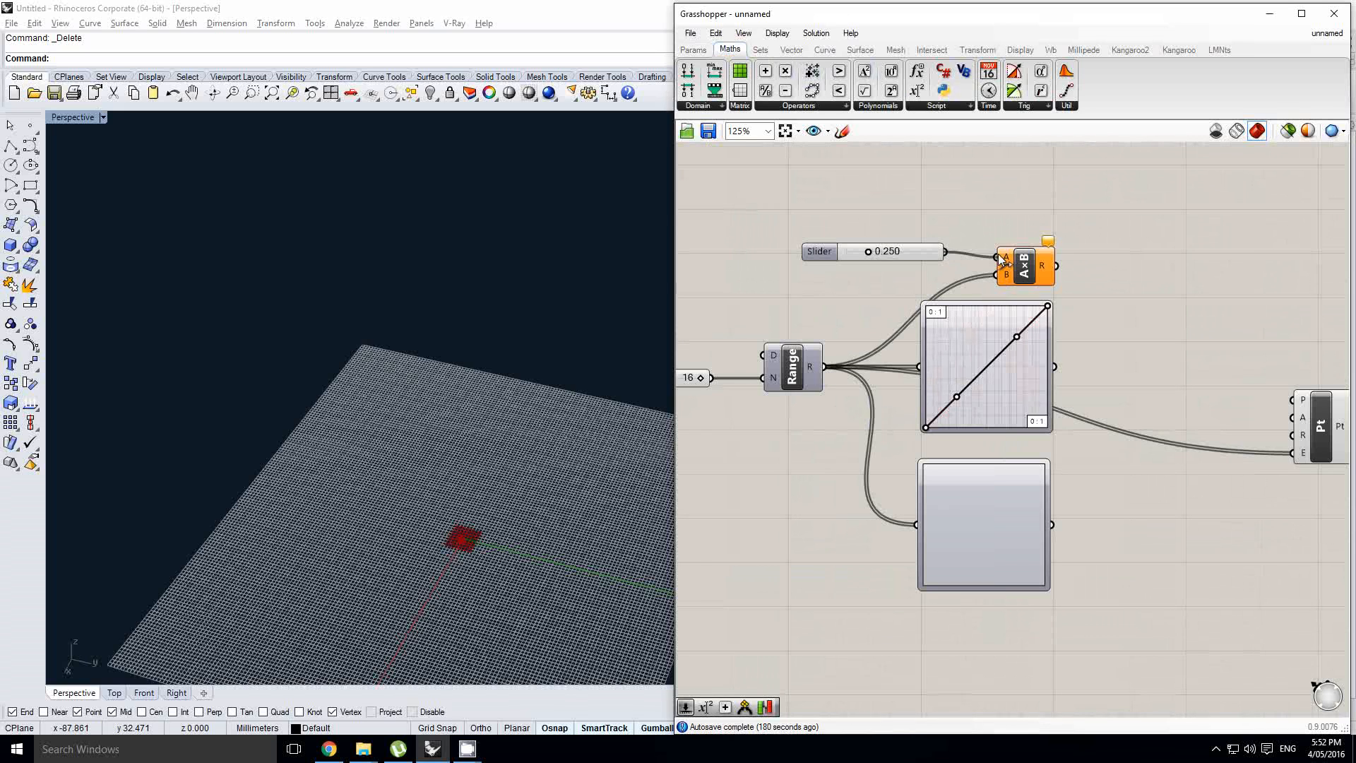
- Set the new multiplier slider's maximum to 100
{"action": "left_click_drag", "start_coordinate": [827, 254], "coordinate": [816, 260]}
{"action": "double_click", "coordinate": [801, 257]}
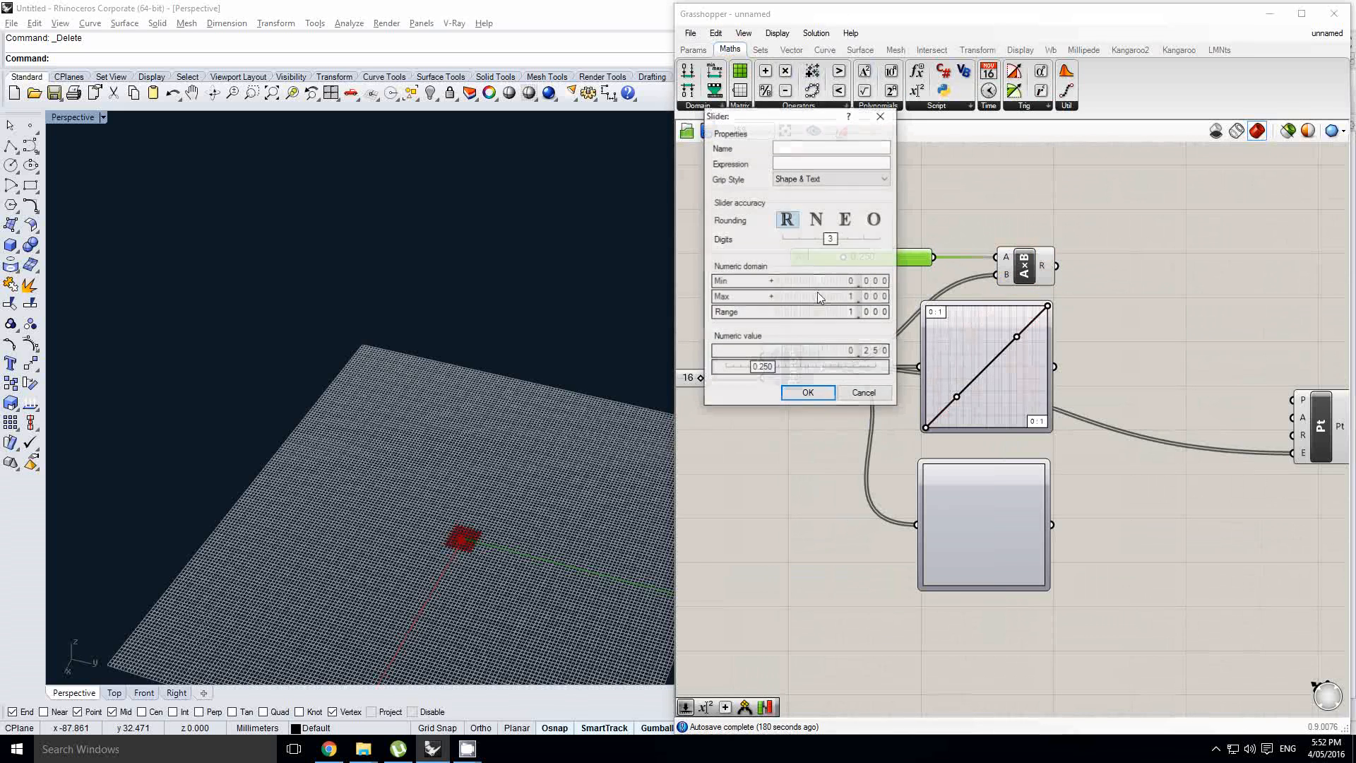
{"action": "double_click", "coordinate": [811, 298]}
{"action": "key", "text": "Return"}
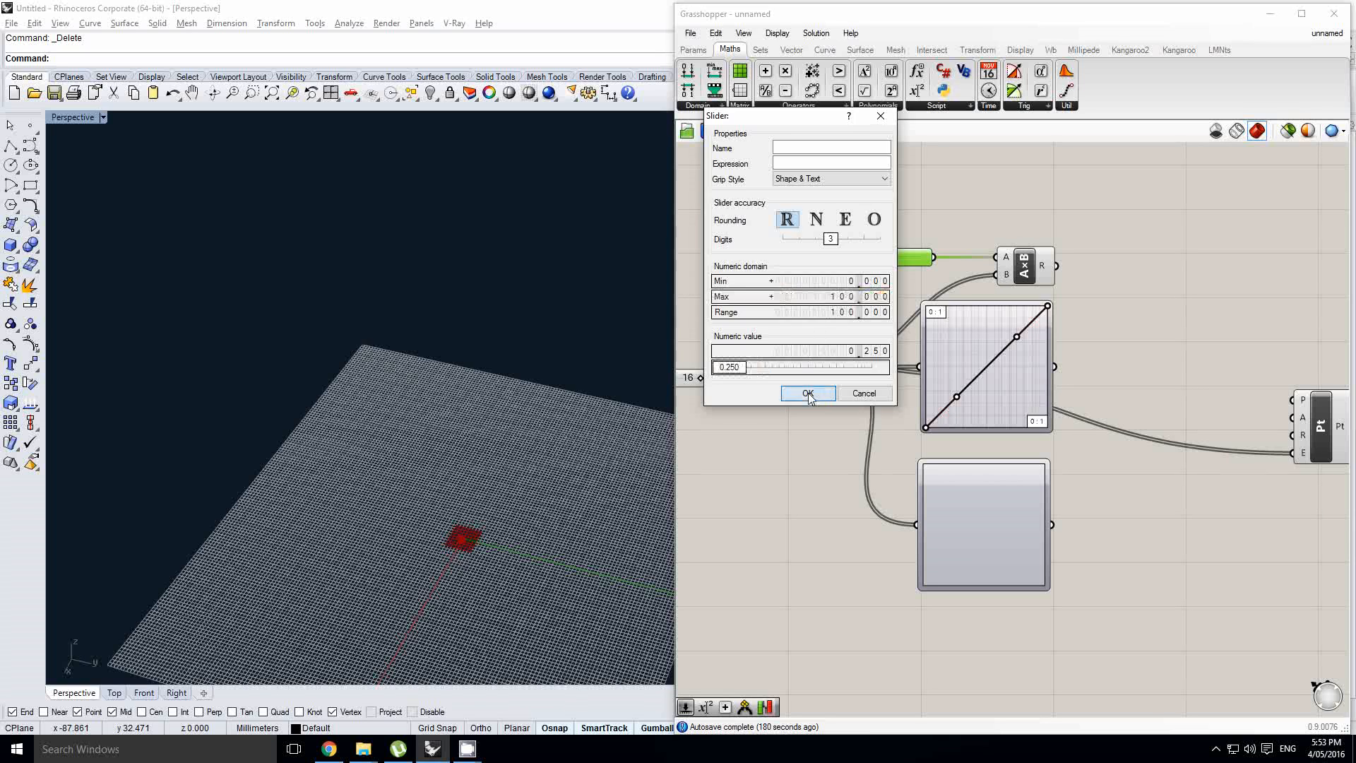
{"action": "left_click", "coordinate": [808, 393]}
- Connect the Multiplication result to the Point Cylindrical's E input and move the Multiplication component below the graph mappers
{"action": "left_click_drag", "start_coordinate": [1056, 265], "coordinate": [1292, 454]}
{"action": "right_click_drag", "start_coordinate": [1242, 435], "coordinate": [1128, 385]}
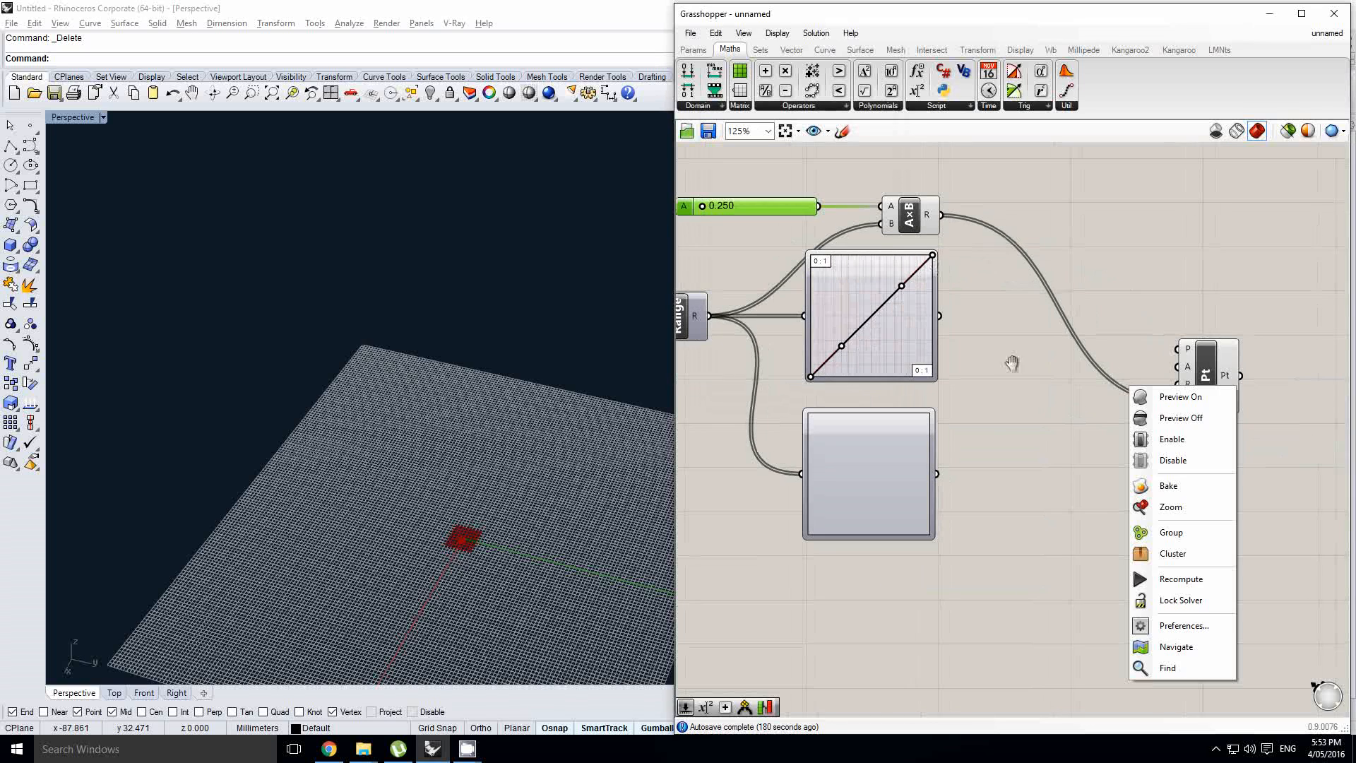
{"action": "left_click", "coordinate": [962, 252]}
{"action": "scroll", "coordinate": [1027, 325], "scroll_direction": "down", "scroll_amount": 1}
{"action": "right_click_drag", "start_coordinate": [963, 261], "coordinate": [1068, 418]}
{"action": "left_click_drag", "start_coordinate": [1101, 596], "coordinate": [1009, 239]}
{"action": "left_click_drag", "start_coordinate": [1022, 359], "coordinate": [1072, 508]}
- Wire the multiplier slider to the Multiplication's B input and Range to A, and tidy the slider and graph mapper positions
{"action": "left_click_drag", "start_coordinate": [879, 349], "coordinate": [1046, 513]}
{"action": "left_click_drag", "start_coordinate": [861, 438], "coordinate": [1047, 500]}
{"action": "left_click_drag", "start_coordinate": [949, 504], "coordinate": [935, 518]}
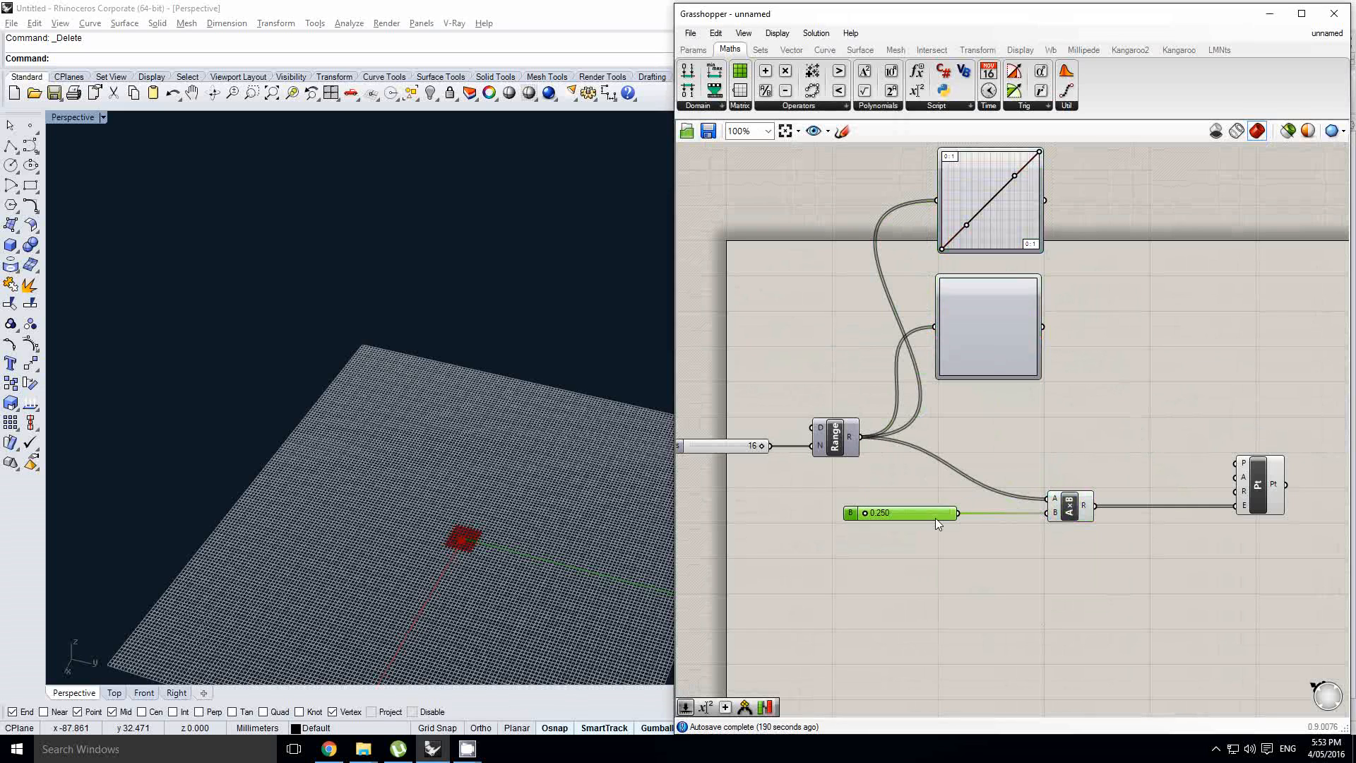
{"action": "left_click_drag", "start_coordinate": [970, 344], "coordinate": [973, 427]}
{"action": "left_click_drag", "start_coordinate": [974, 242], "coordinate": [970, 339]}
- Set the lower graph mapper's graph type to Bezier
{"action": "right_click_drag", "start_coordinate": [990, 398], "coordinate": [965, 392]}
{"action": "right_click", "coordinate": [964, 395]}
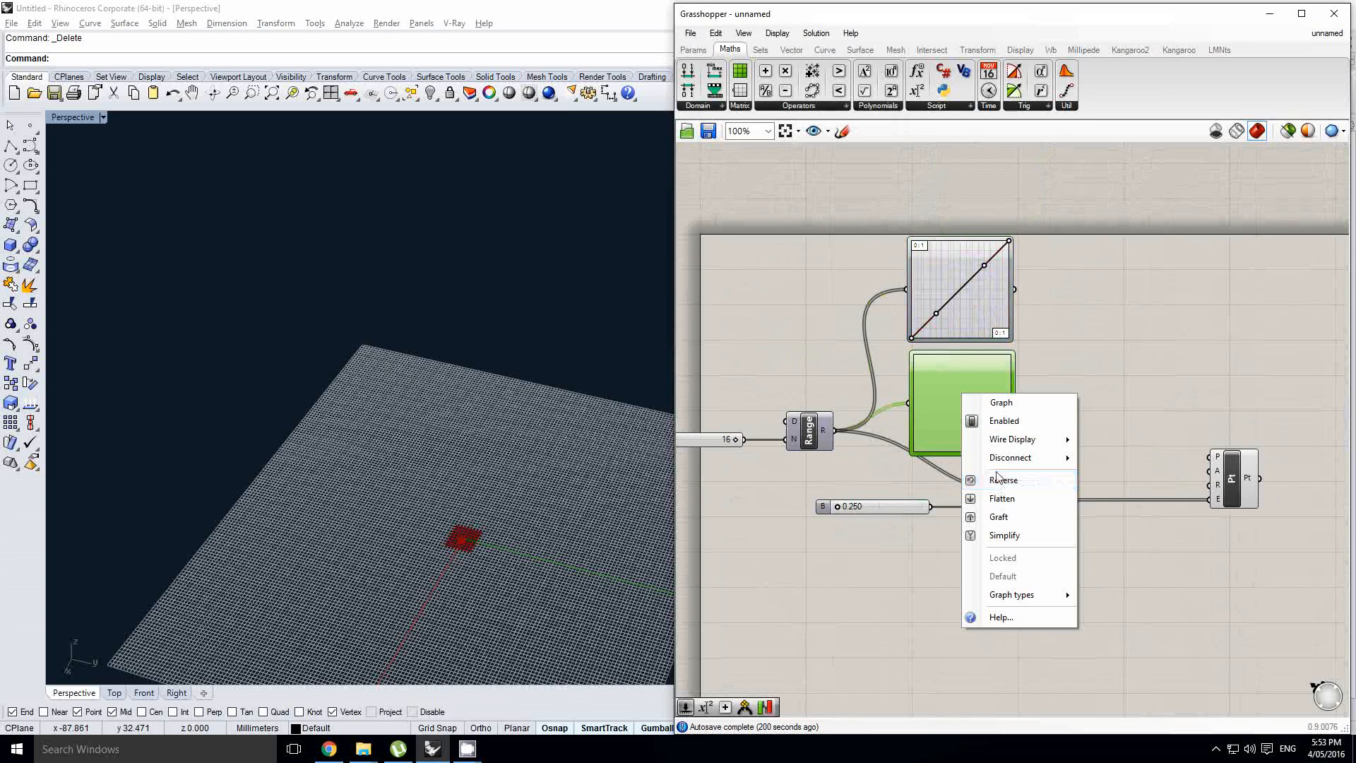
{"action": "left_click", "coordinate": [986, 481]}
{"action": "right_click", "coordinate": [986, 433]}
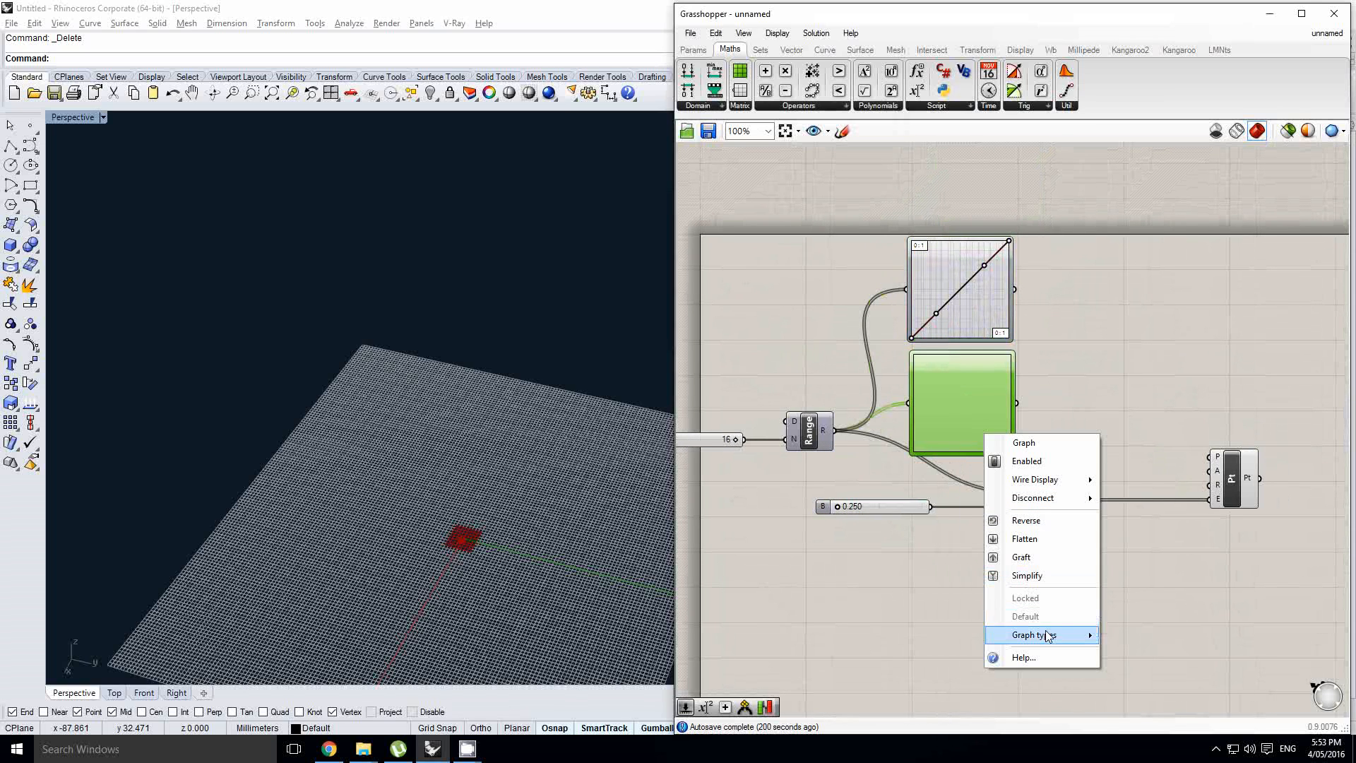
{"action": "mouse_move", "coordinate": [1052, 633]}
{"action": "left_click", "coordinate": [1131, 570]}
{"action": "right_click", "coordinate": [987, 538]}
{"action": "scroll", "coordinate": [888, 526], "scroll_direction": "up", "scroll_amount": 2}
- Set the height multiplier slider to 98.383 and the Steps slider to 8
{"action": "left_click", "coordinate": [818, 507]}
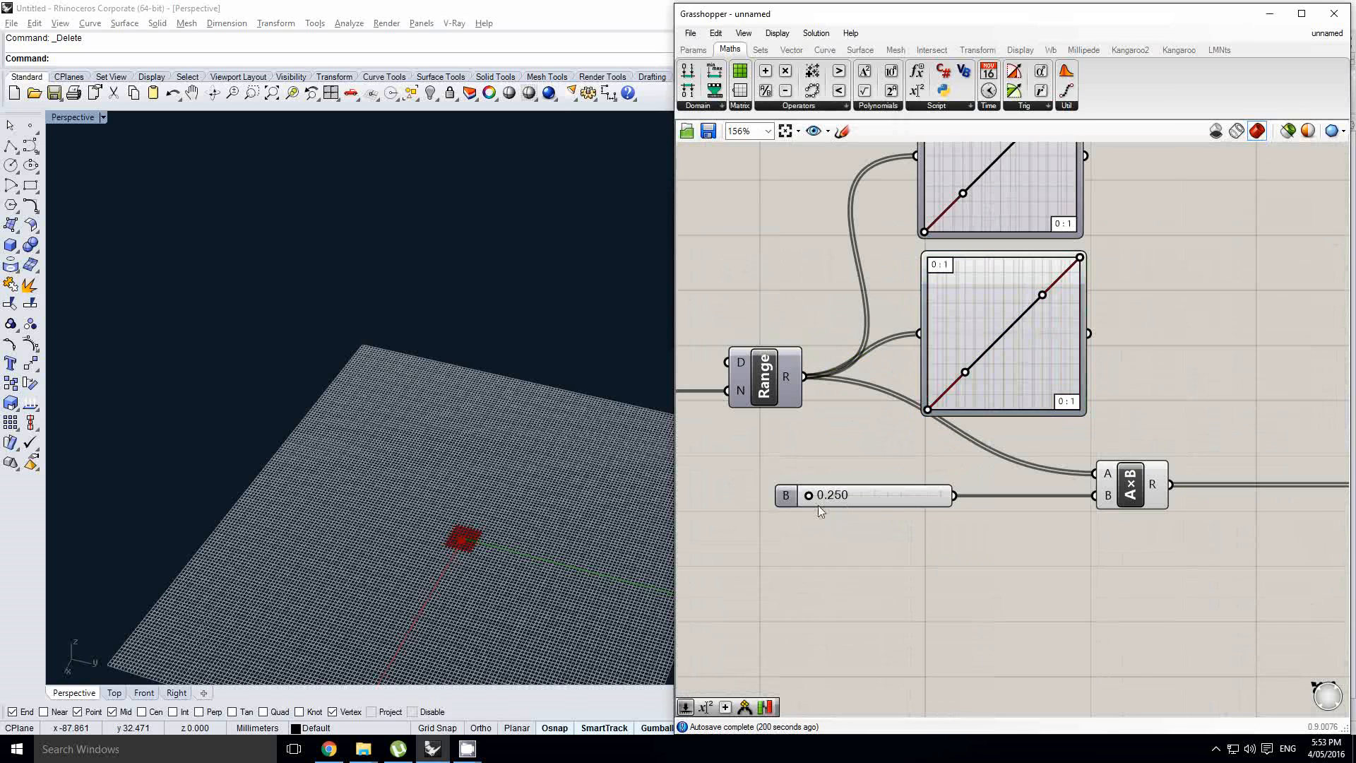
{"action": "left_click_drag", "start_coordinate": [821, 497], "coordinate": [939, 502]}
{"action": "right_click_drag", "start_coordinate": [588, 481], "coordinate": [1011, 421]}
{"action": "right_click", "coordinate": [920, 404]}
{"action": "scroll", "coordinate": [991, 429], "scroll_direction": "up", "scroll_amount": 1}
{"action": "left_click_drag", "start_coordinate": [984, 393], "coordinate": [933, 393]}
{"action": "right_click_drag", "start_coordinate": [984, 474], "coordinate": [870, 418]}
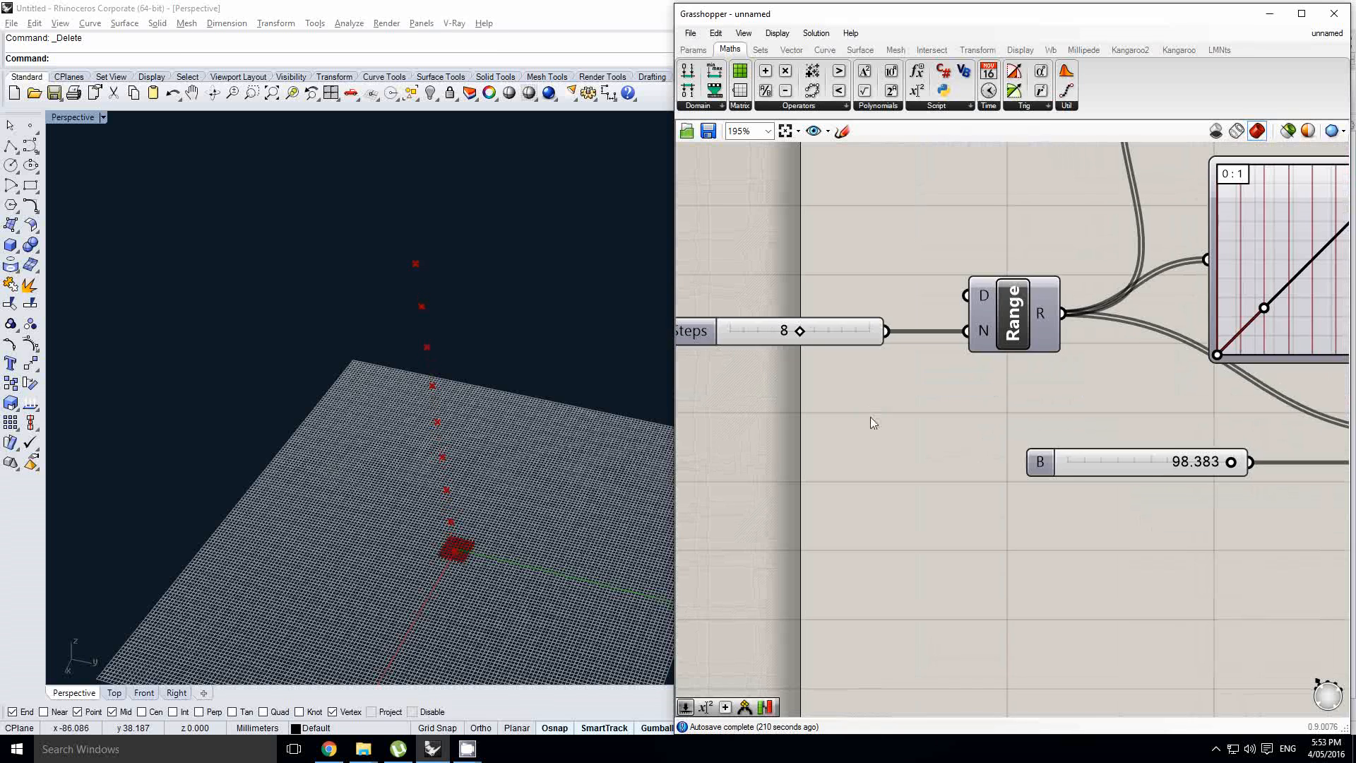
- Lower the height multiplier slider to 84.730
{"action": "right_click_drag", "start_coordinate": [1049, 468], "coordinate": [889, 476]}
{"action": "scroll", "coordinate": [1076, 476], "scroll_direction": "up", "scroll_amount": 1}
{"action": "left_click_drag", "start_coordinate": [1072, 473], "coordinate": [1042, 472]}
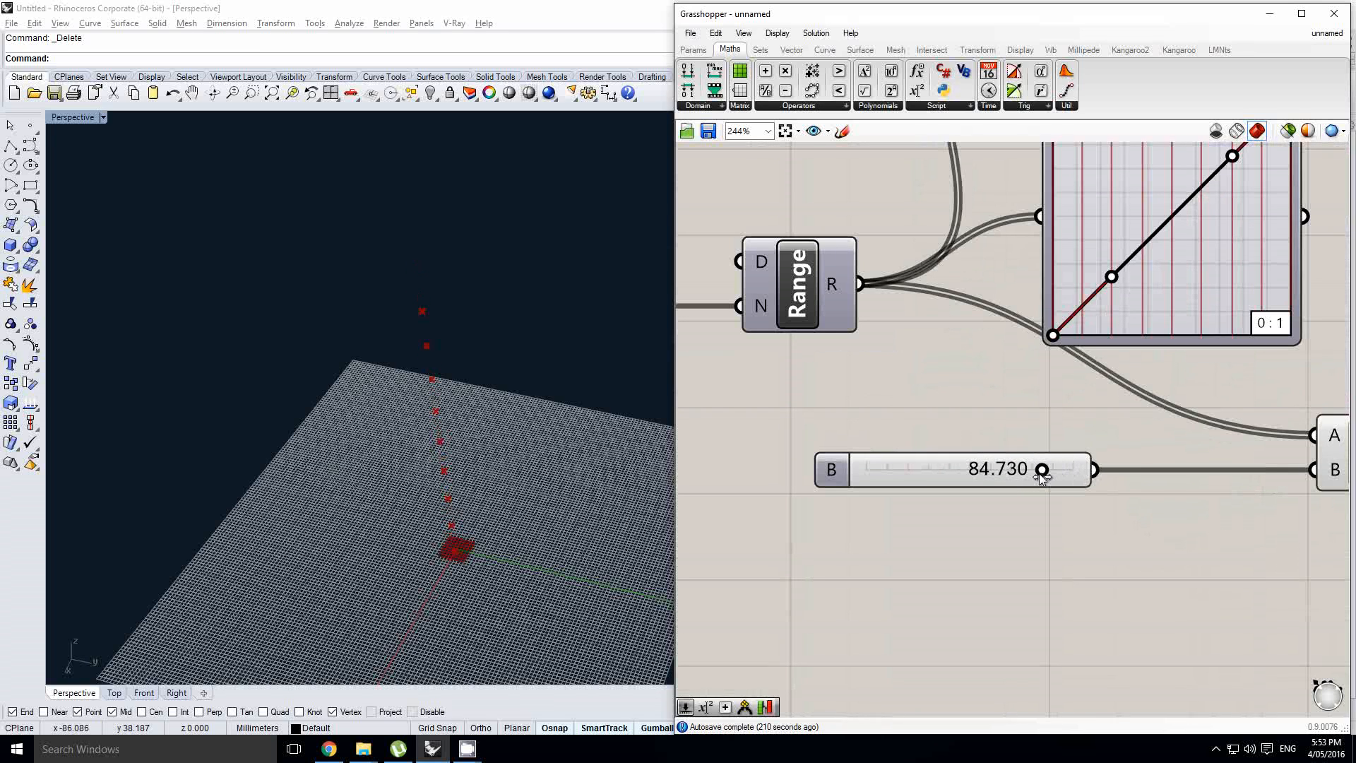
{"action": "right_click_drag", "start_coordinate": [490, 469], "coordinate": [449, 419]}
- Move the Point Cylindrical and Multiplication components farther from the graph mappers to make room between them
{"action": "right_click_drag", "start_coordinate": [941, 431], "coordinate": [862, 279]}
{"action": "scroll", "coordinate": [863, 279], "scroll_direction": "down", "scroll_amount": 3}
{"action": "right_click_drag", "start_coordinate": [1015, 259], "coordinate": [877, 453]}
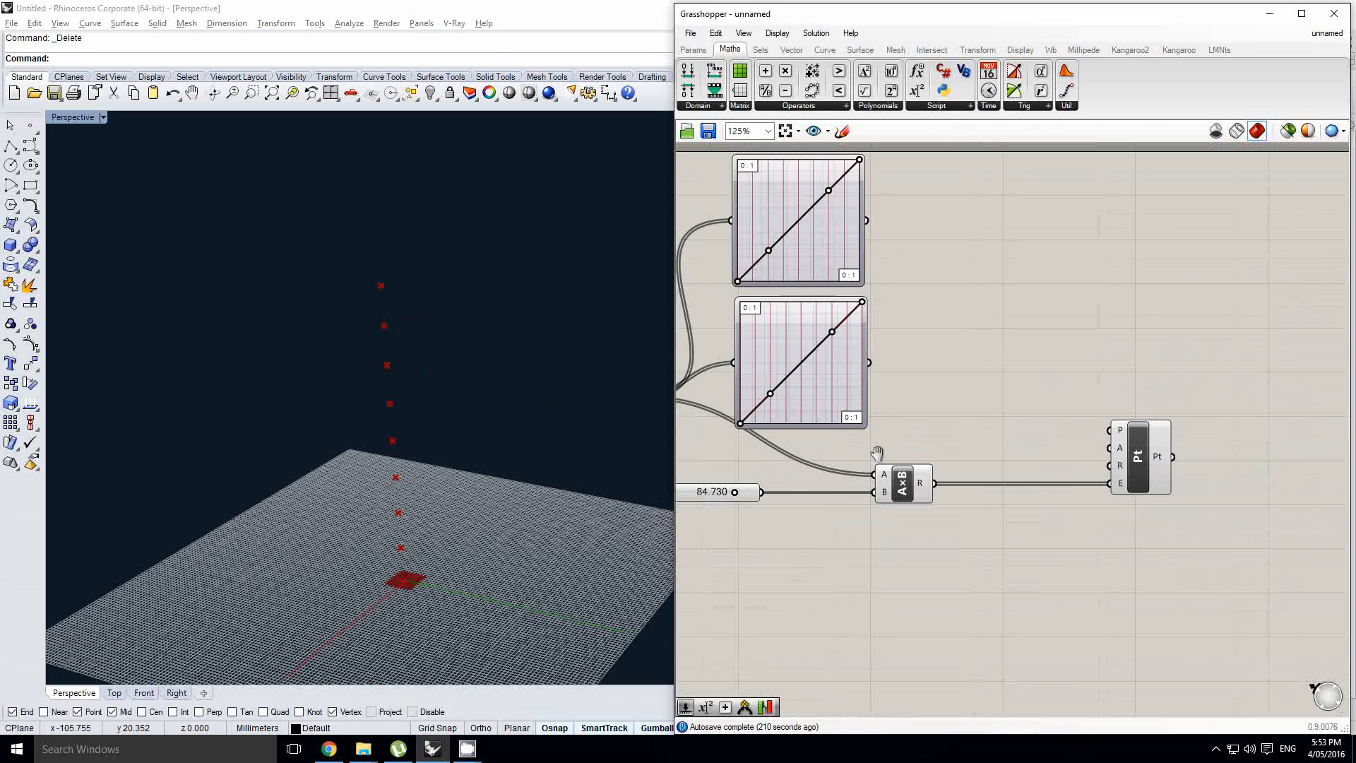
{"action": "left_click_drag", "start_coordinate": [1159, 478], "coordinate": [1270, 483]}
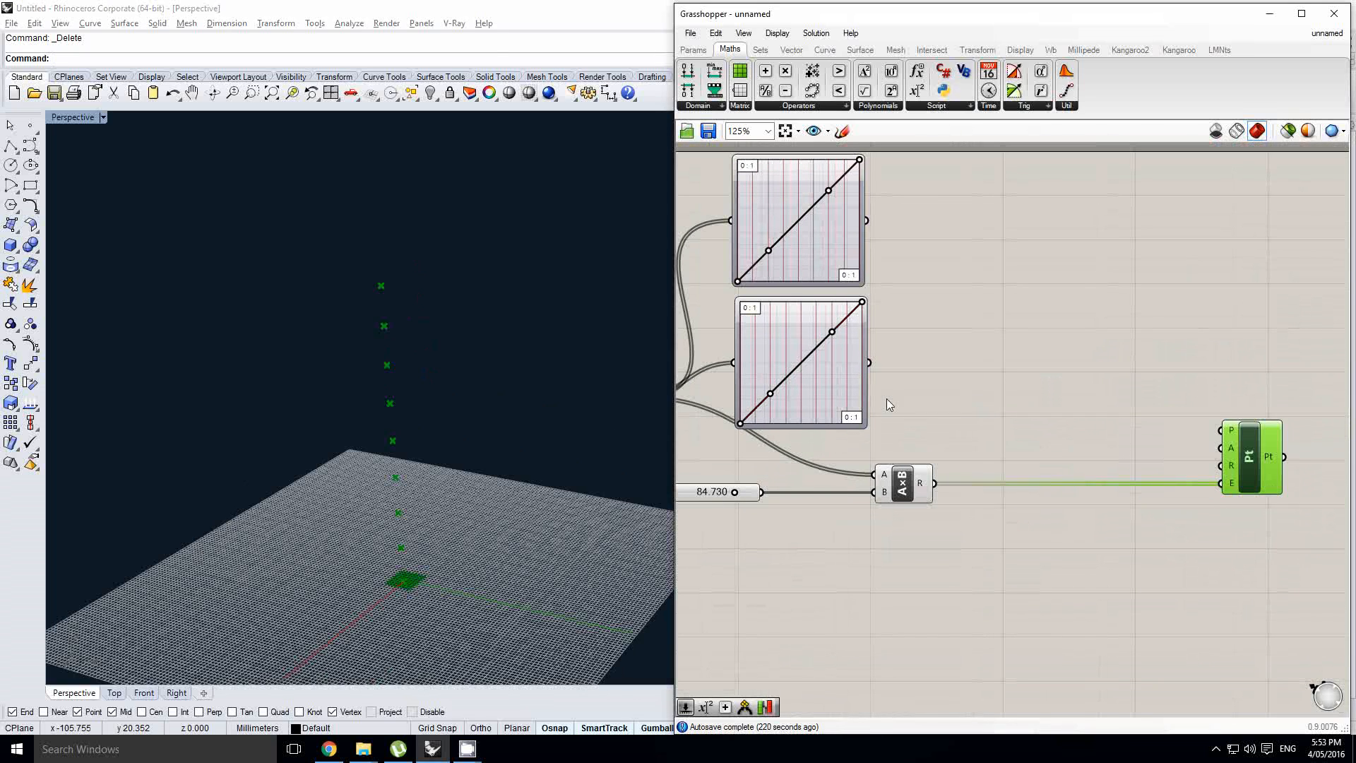
{"action": "right_click_drag", "start_coordinate": [750, 369], "coordinate": [836, 371]}
{"action": "left_click", "coordinate": [836, 371]}
{"action": "right_click_drag", "start_coordinate": [961, 423], "coordinate": [861, 402]}
{"action": "left_click_drag", "start_coordinate": [884, 461], "coordinate": [1000, 460]}
{"action": "right_click_drag", "start_coordinate": [989, 420], "coordinate": [1037, 414]}
{"action": "left_click", "coordinate": [1028, 427]}
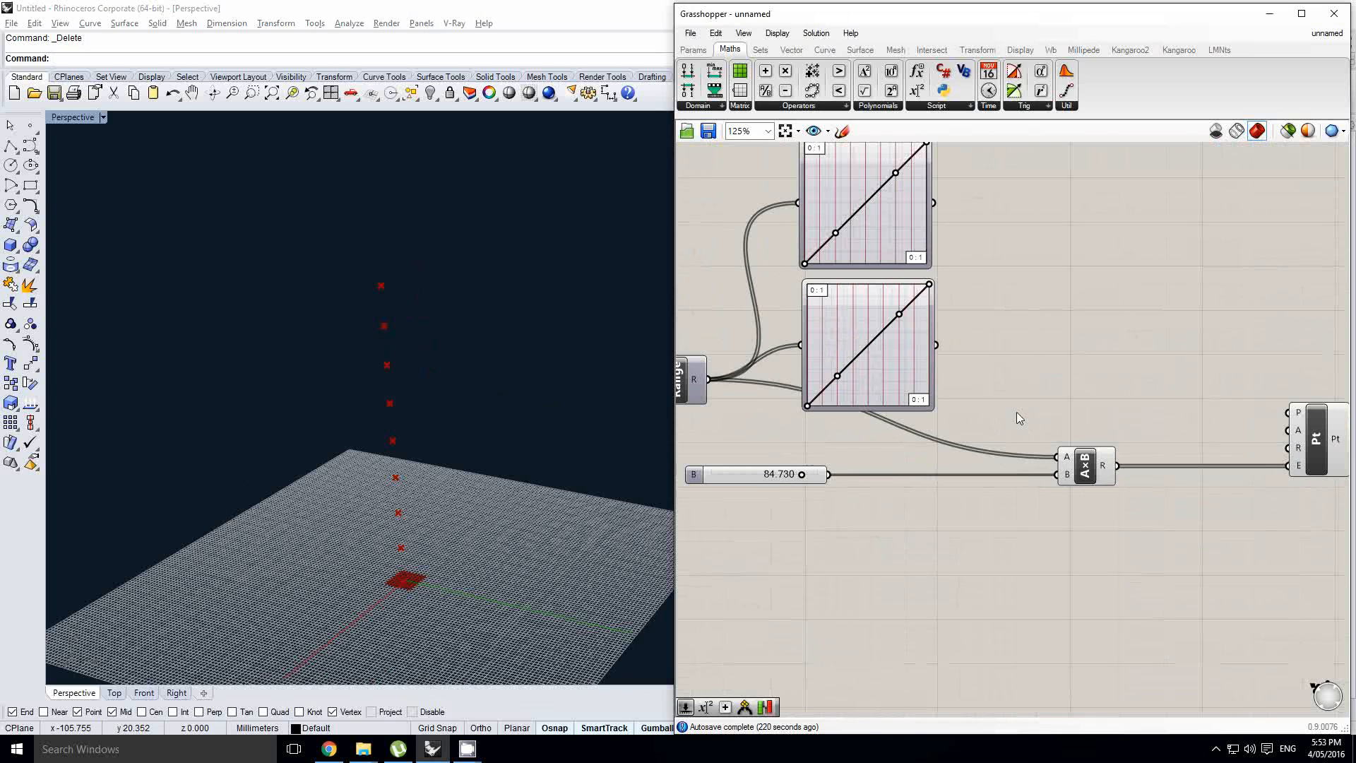
- Add a second Multiplication component with a copy of the slider, multiplying the lower graph mapper's output by it
{"action": "right_click_drag", "start_coordinate": [998, 334], "coordinate": [1009, 352]}
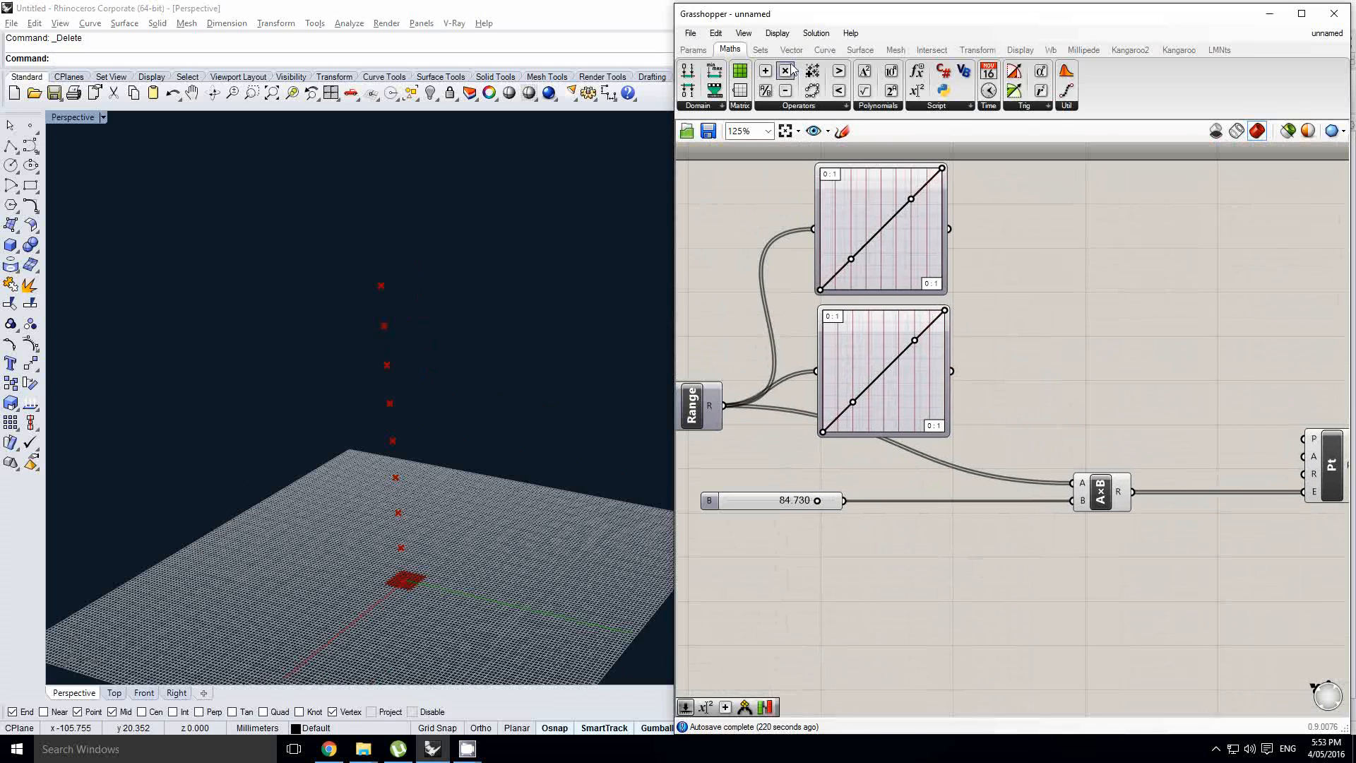
{"action": "left_click_drag", "start_coordinate": [1078, 361], "coordinate": [1063, 387]}
{"action": "left_click_drag", "start_coordinate": [779, 507], "coordinate": [875, 480]}
{"action": "left_click_drag", "start_coordinate": [964, 467], "coordinate": [1037, 389]}
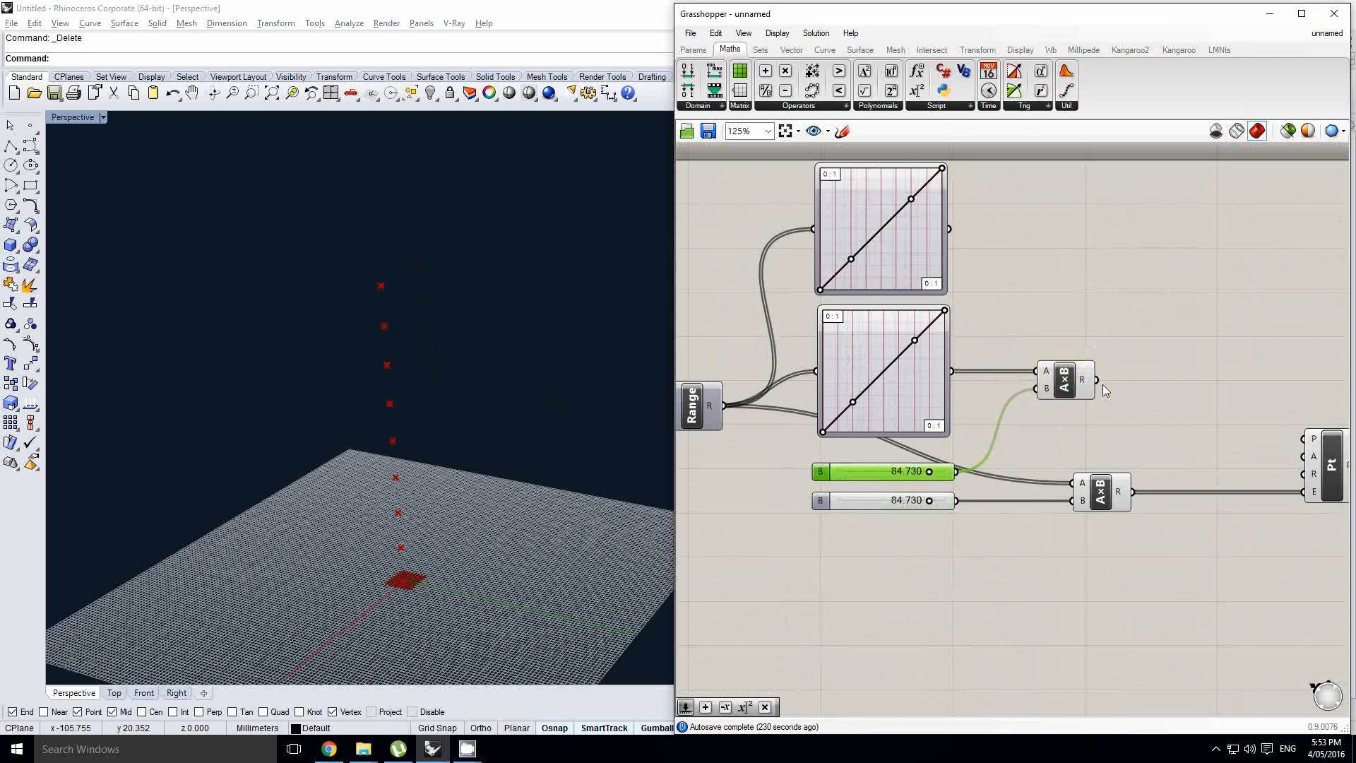
- Connect the second Multiplication result to the Point Cylindrical's R input and set its slider to 50.350
{"action": "right_click_drag", "start_coordinate": [1101, 387], "coordinate": [1000, 393]}
{"action": "left_click", "coordinate": [996, 387]}
{"action": "left_click_drag", "start_coordinate": [996, 386], "coordinate": [1203, 480]}
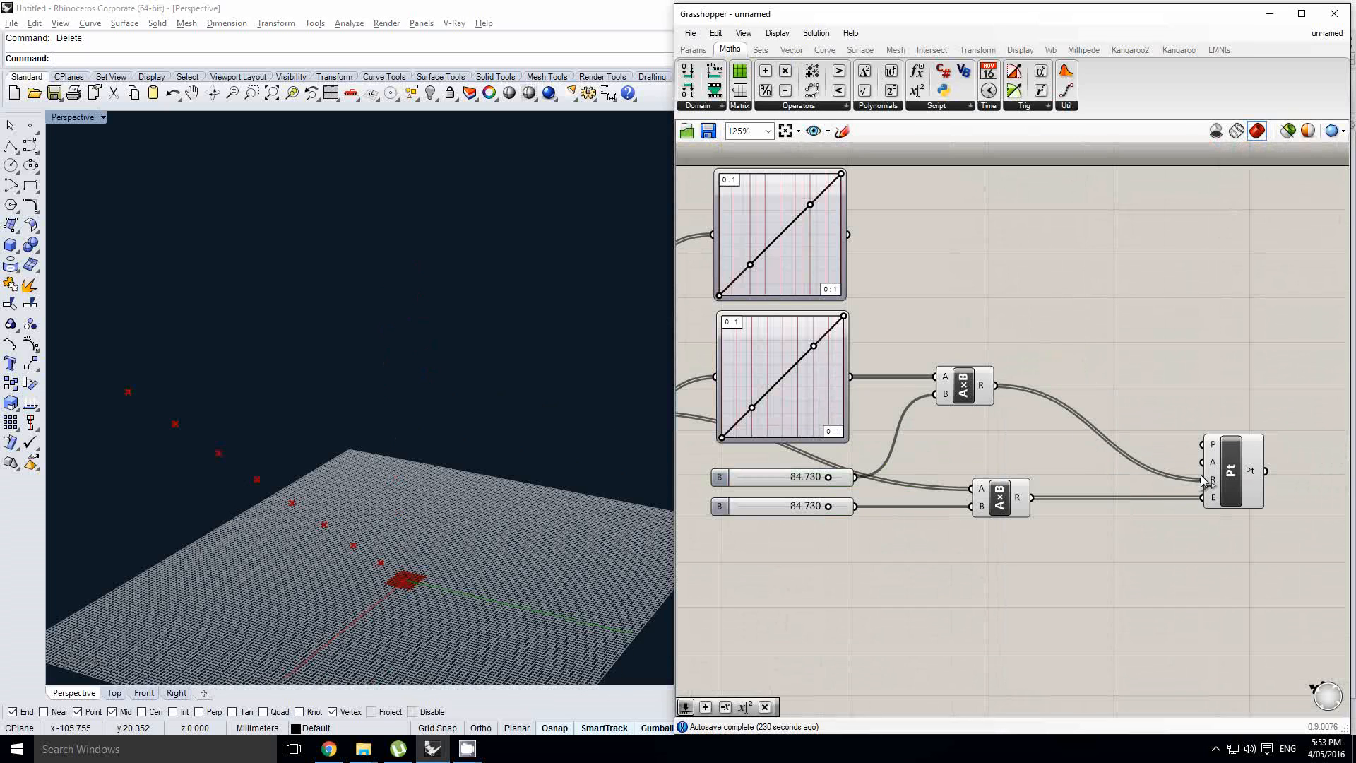
{"action": "right_click_drag", "start_coordinate": [907, 402], "coordinate": [960, 418]}
{"action": "left_click", "coordinate": [903, 488]}
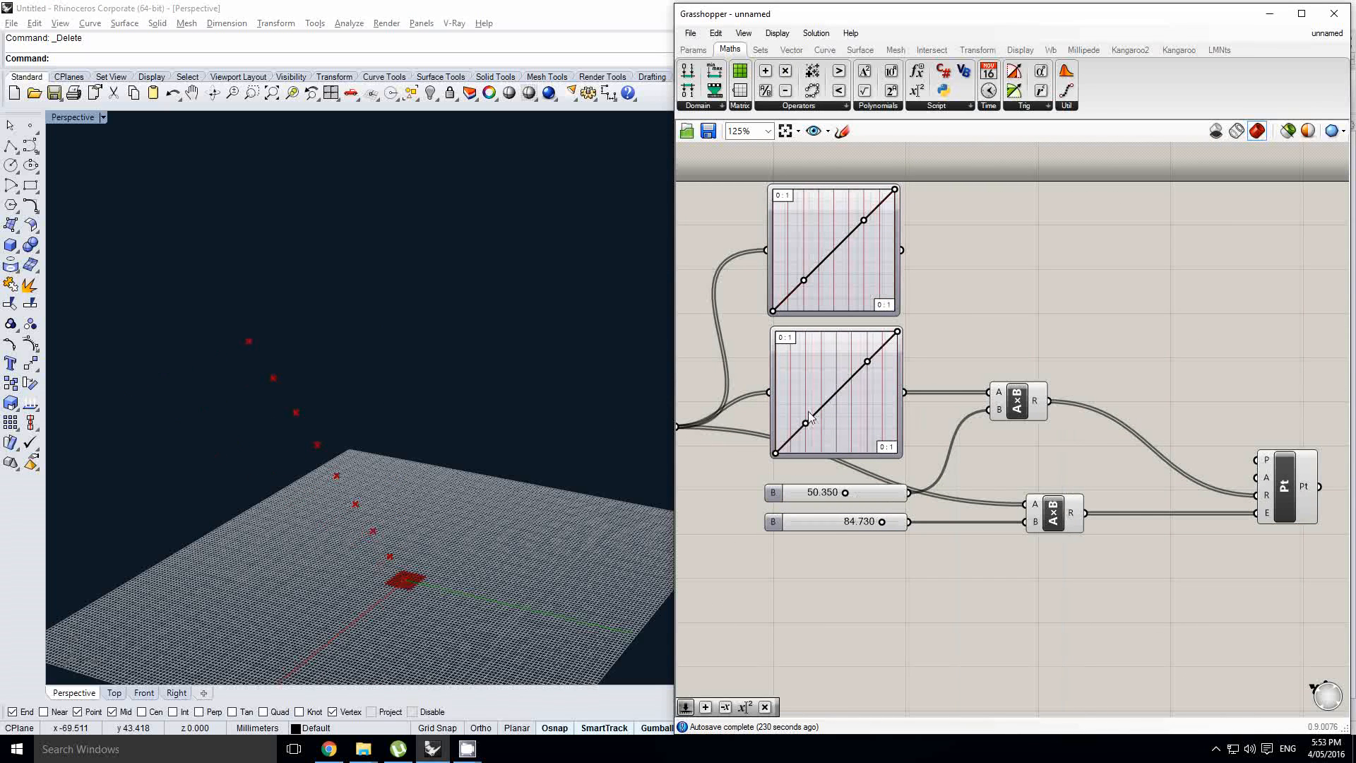
- Shape the lower Bezier graph by raising its start point, lowering its end point and pulling the end handle up and inward
{"action": "left_click_drag", "start_coordinate": [776, 452], "coordinate": [781, 391]}
{"action": "scroll", "coordinate": [782, 389], "scroll_direction": "down", "scroll_amount": 2}
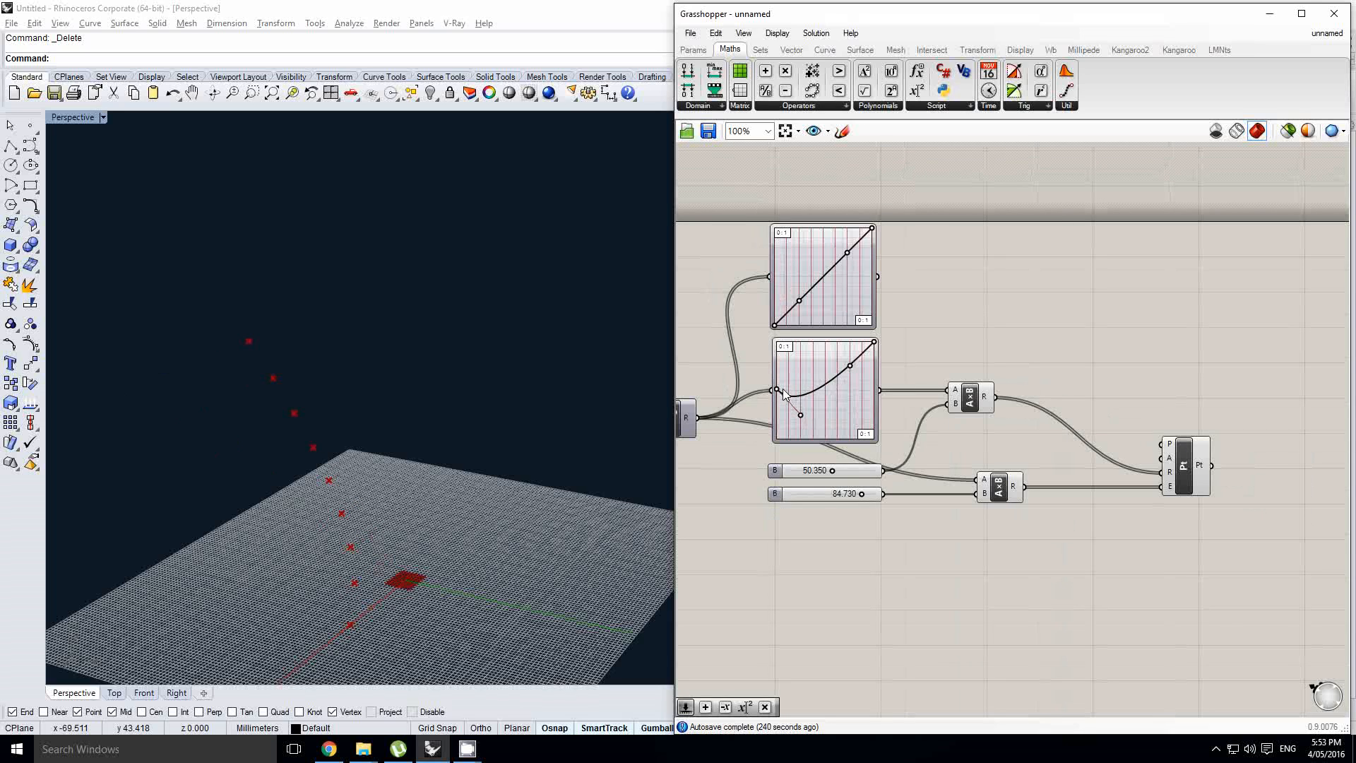
{"action": "scroll", "coordinate": [783, 393], "scroll_direction": "up", "scroll_amount": 2}
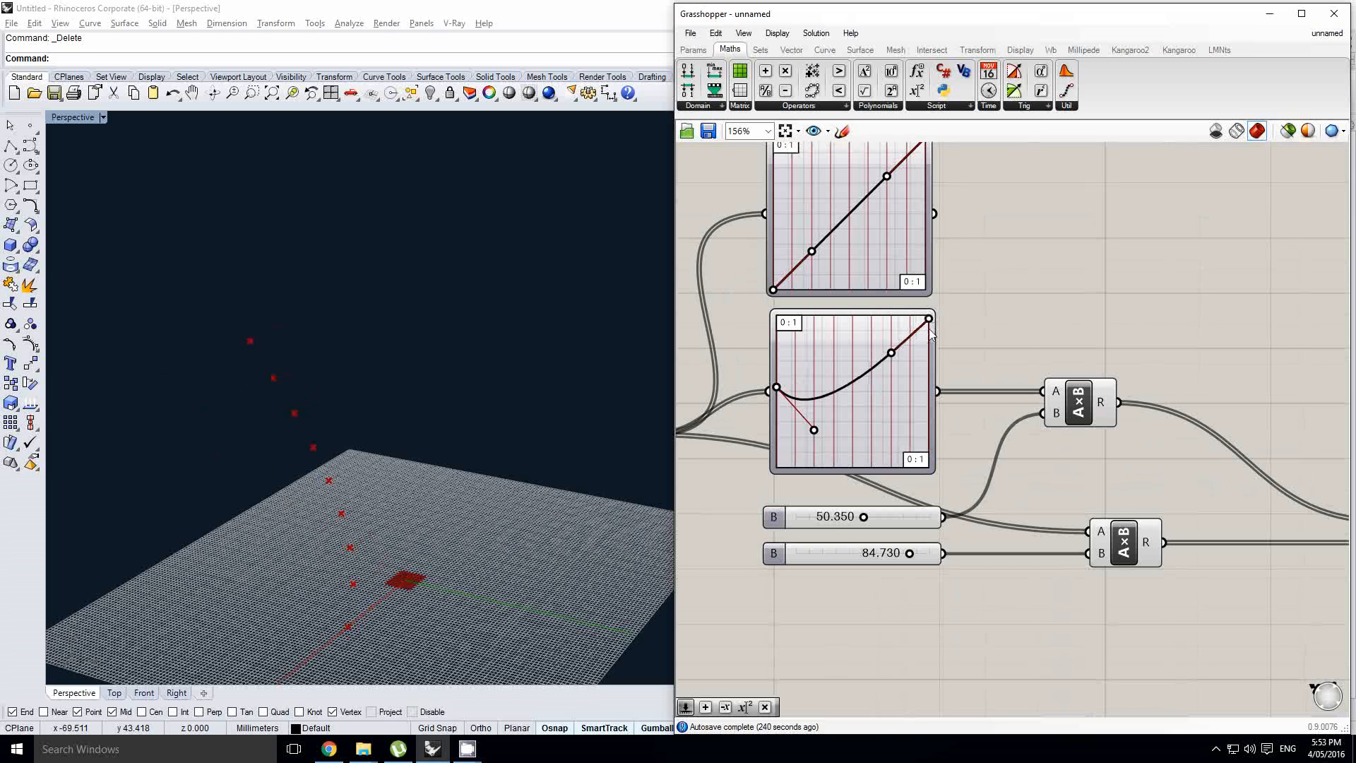
{"action": "left_click_drag", "start_coordinate": [930, 330], "coordinate": [928, 407]}
{"action": "right_click_drag", "start_coordinate": [450, 462], "coordinate": [425, 433]}
{"action": "left_click_drag", "start_coordinate": [891, 357], "coordinate": [827, 337]}
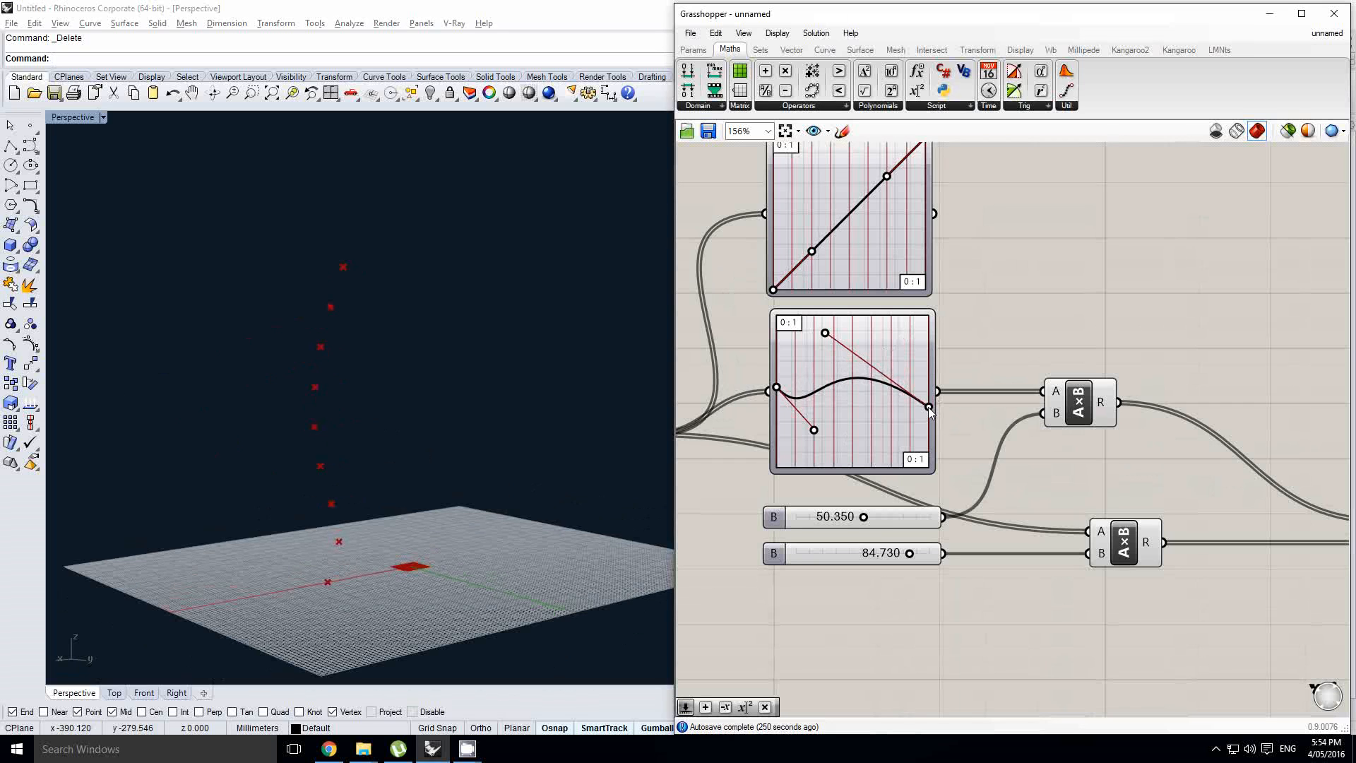
- Fine-tune the lower Bezier graph by raising its end point slightly and adjusting the start handle
{"action": "left_click_drag", "start_coordinate": [929, 408], "coordinate": [929, 392]}
{"action": "right_click_drag", "start_coordinate": [424, 424], "coordinate": [487, 424]}
{"action": "left_click_drag", "start_coordinate": [814, 429], "coordinate": [841, 469]}
{"action": "mouse_move", "coordinate": [304, 469]}
{"action": "right_mouse_down"}
{"action": "mouse_move", "coordinate": [267, 451]}
{"action": "mouse_move", "coordinate": [301, 487]}
{"action": "right_mouse_up"}
{"action": "left_click_drag", "start_coordinate": [847, 471], "coordinate": [817, 452]}
{"action": "right_click_drag", "start_coordinate": [414, 469], "coordinate": [493, 468]}
- Align the radius Multiplication component directly above the height Multiplication component
{"action": "scroll", "coordinate": [895, 376], "scroll_direction": "down", "scroll_amount": 1}
{"action": "right_click_drag", "start_coordinate": [1194, 349], "coordinate": [1172, 387]}
{"action": "right_click_drag", "start_coordinate": [1074, 360], "coordinate": [1021, 393]}
{"action": "right_click_drag", "start_coordinate": [830, 321], "coordinate": [846, 341]}
{"action": "left_click", "coordinate": [823, 357]}
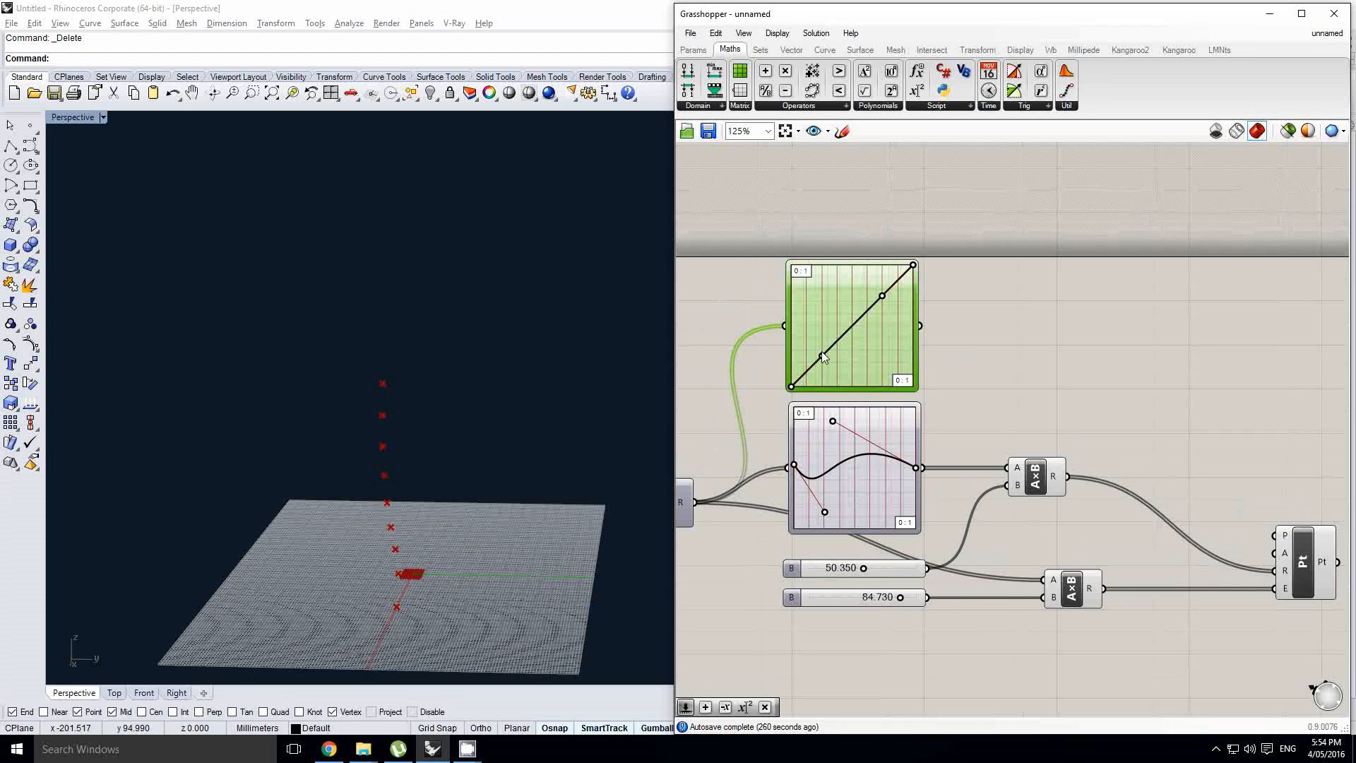
{"action": "right_click_drag", "start_coordinate": [978, 367], "coordinate": [930, 375]}
{"action": "left_click", "coordinate": [1024, 491]}
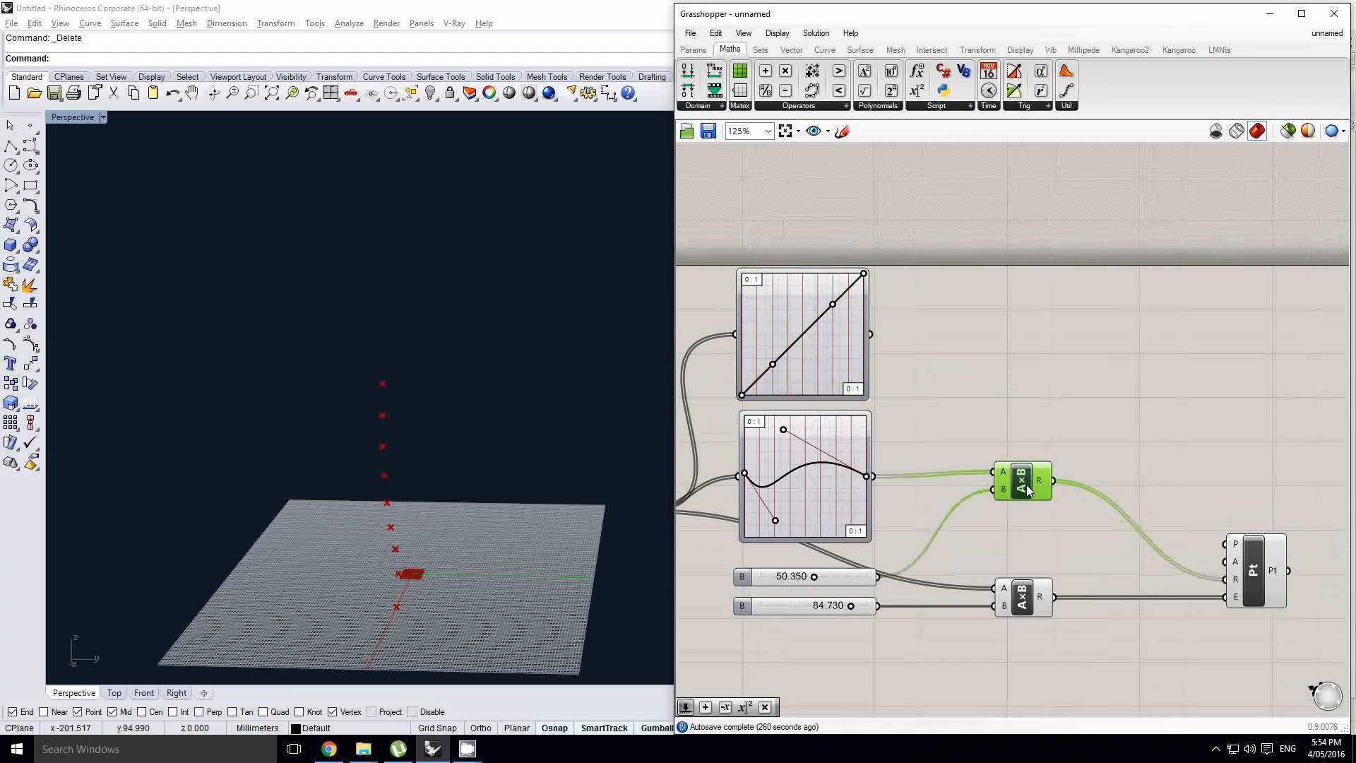
- Duplicate the radius Multiplication component and its 50.350 slider, placing the copied component beside the upper graph mapper
{"action": "right_click_drag", "start_coordinate": [1071, 669], "coordinate": [1088, 628]}
{"action": "right_click_drag", "start_coordinate": [894, 469], "coordinate": [991, 495]}
{"action": "left_click_drag", "start_coordinate": [1002, 502], "coordinate": [928, 371]}
{"action": "left_click", "coordinate": [1136, 470], "text": "shift"}
{"action": "left_click_drag", "start_coordinate": [1136, 471], "coordinate": [1139, 323]}
{"action": "left_click", "coordinate": [1145, 481]}
{"action": "left_click", "coordinate": [1144, 457]}
{"action": "left_click", "coordinate": [955, 567], "text": "shift"}
{"action": "left_click", "coordinate": [1144, 392]}
- Connect the upper graph mapper's output to input A of the copied Multiplication component and reposition the component
{"action": "left_click", "coordinate": [994, 292]}
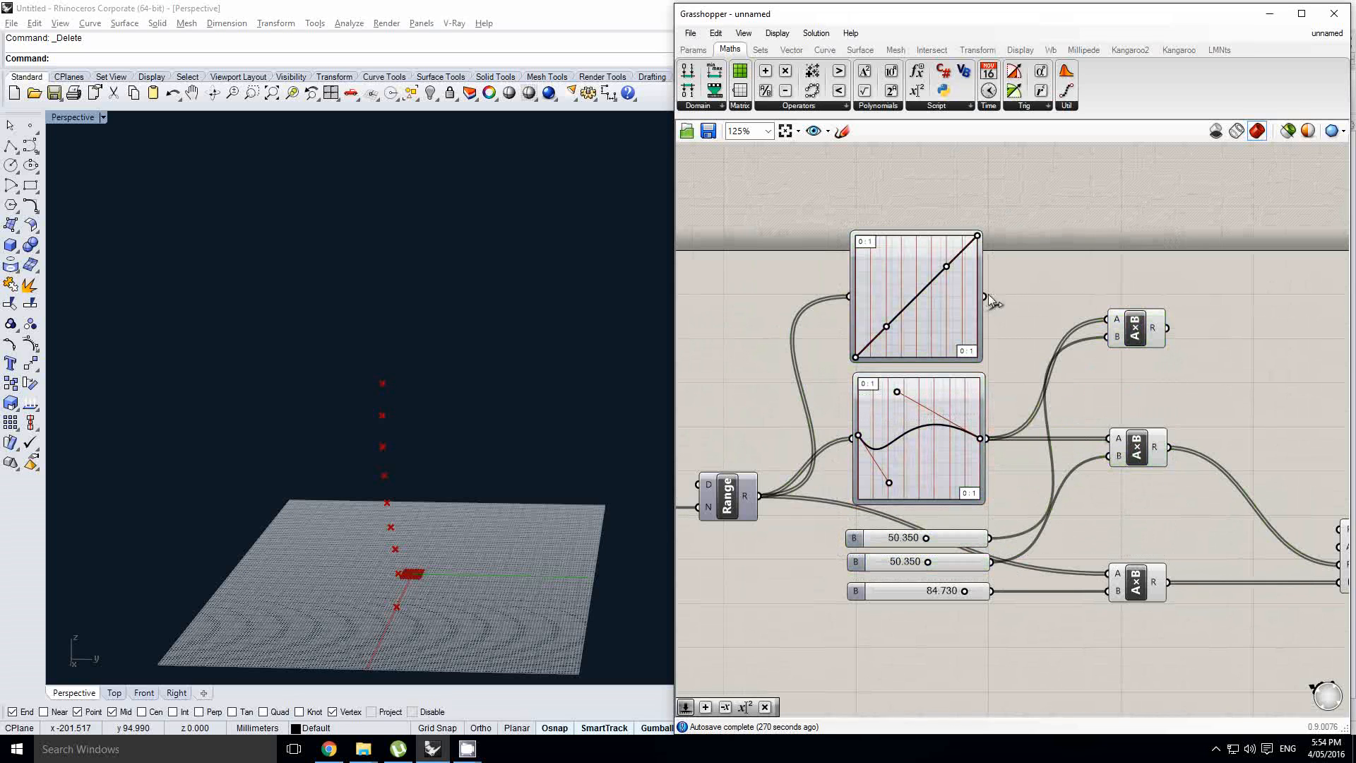
{"action": "left_click_drag", "start_coordinate": [985, 297], "coordinate": [1148, 313]}
{"action": "right_click_drag", "start_coordinate": [1148, 313], "coordinate": [957, 314]}
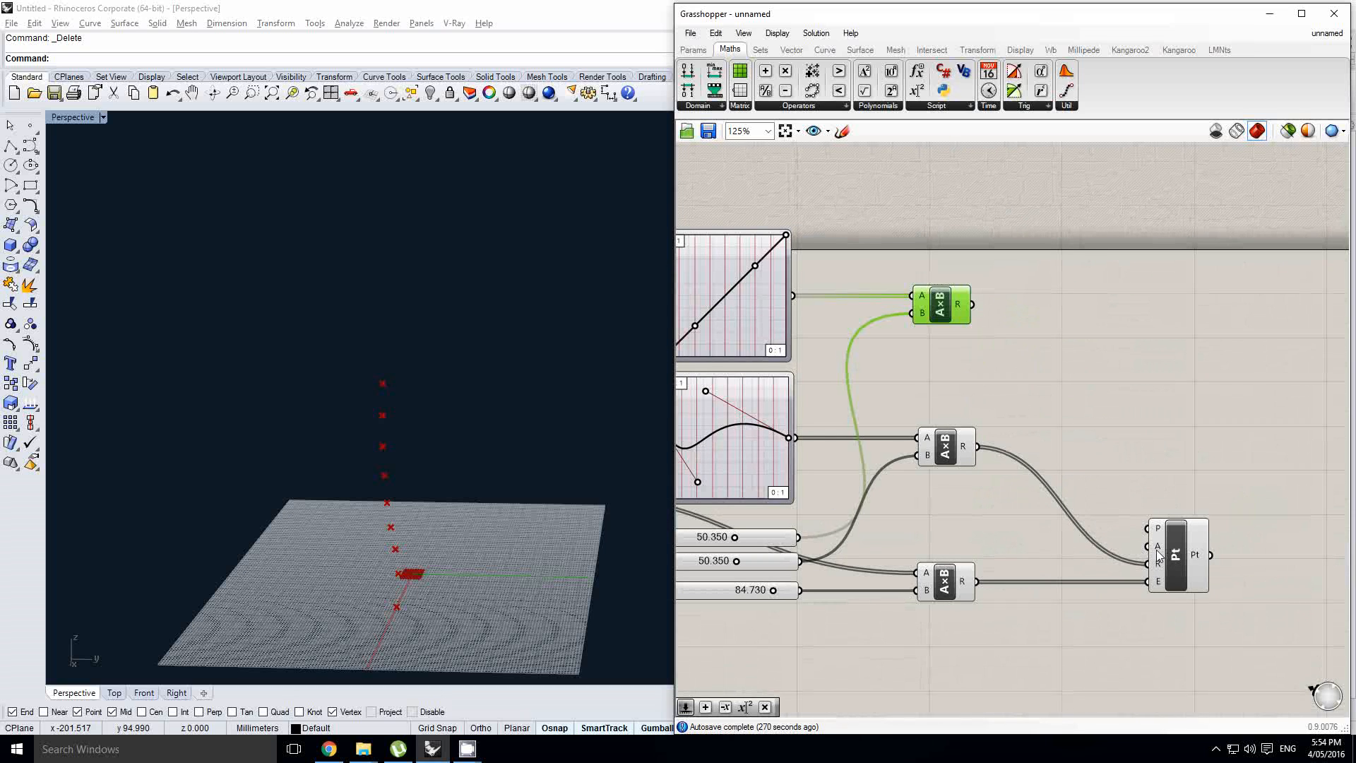
{"action": "right_click_drag", "start_coordinate": [1157, 549], "coordinate": [1114, 551]}
- Add a second Range component near the copied Multiplication component
{"action": "double_click", "coordinate": [1020, 354]}
{"action": "type", "text": "r"}
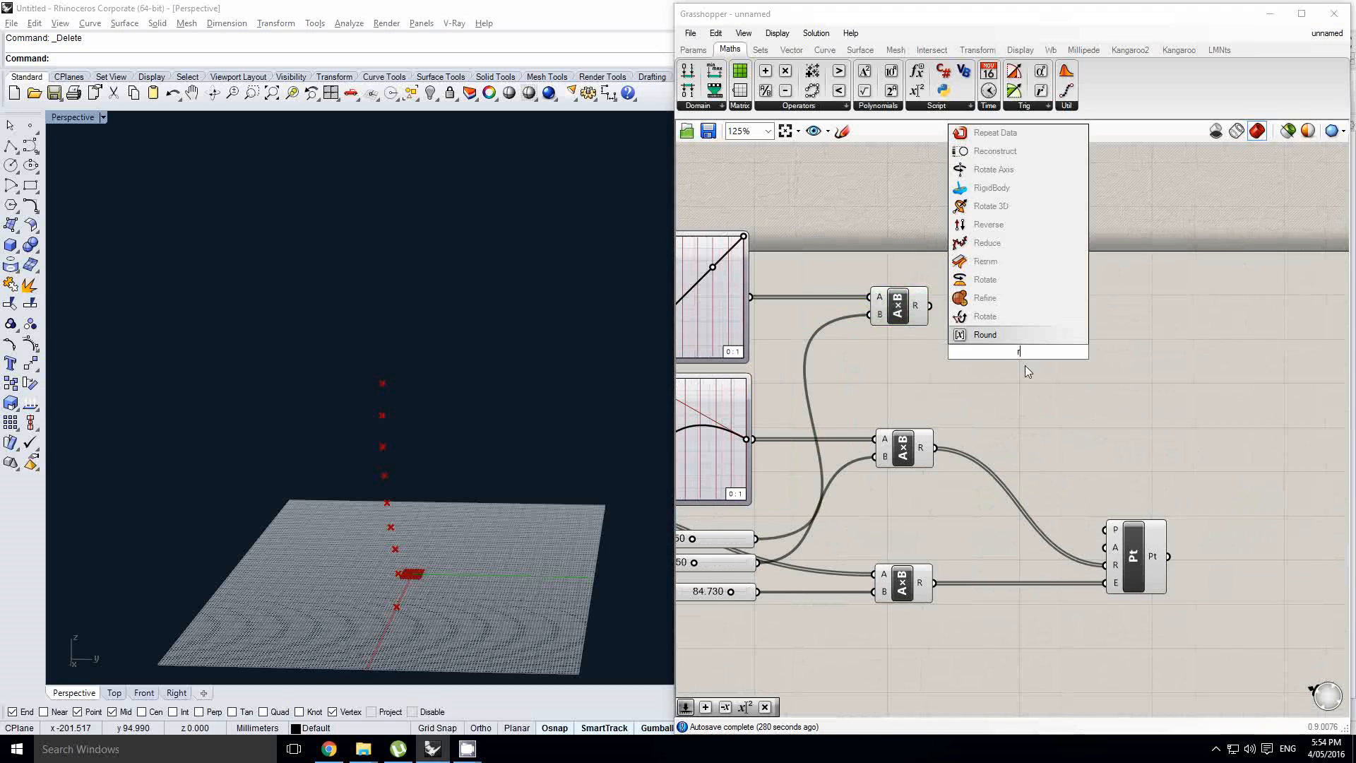
{"action": "type", "text": "ange"}
{"action": "key", "text": "Return"}
{"action": "right_click", "coordinate": [915, 305]}
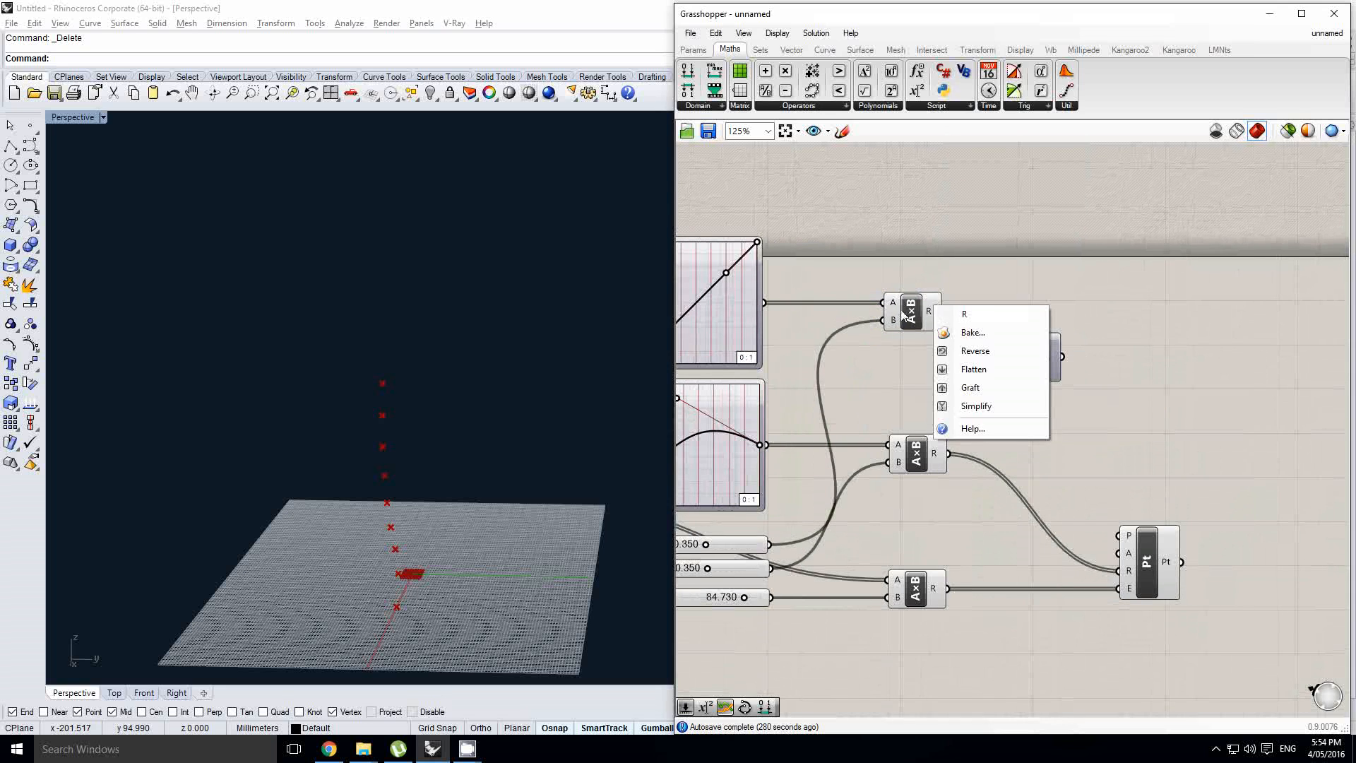
{"action": "key", "text": "Escape"}
- Place the new Range between the upper graph mapper and its Multiplication component, and connect the mapper to the D input
{"action": "mouse_move", "coordinate": [933, 319]}
{"action": "right_click_drag", "start_coordinate": [932, 317], "coordinate": [989, 396]}
{"action": "left_click", "coordinate": [1038, 413]}
{"action": "left_click_drag", "start_coordinate": [1125, 443], "coordinate": [995, 447]}
{"action": "left_click_drag", "start_coordinate": [1009, 396], "coordinate": [1150, 395]}
{"action": "left_click_drag", "start_coordinate": [1007, 447], "coordinate": [995, 417]}
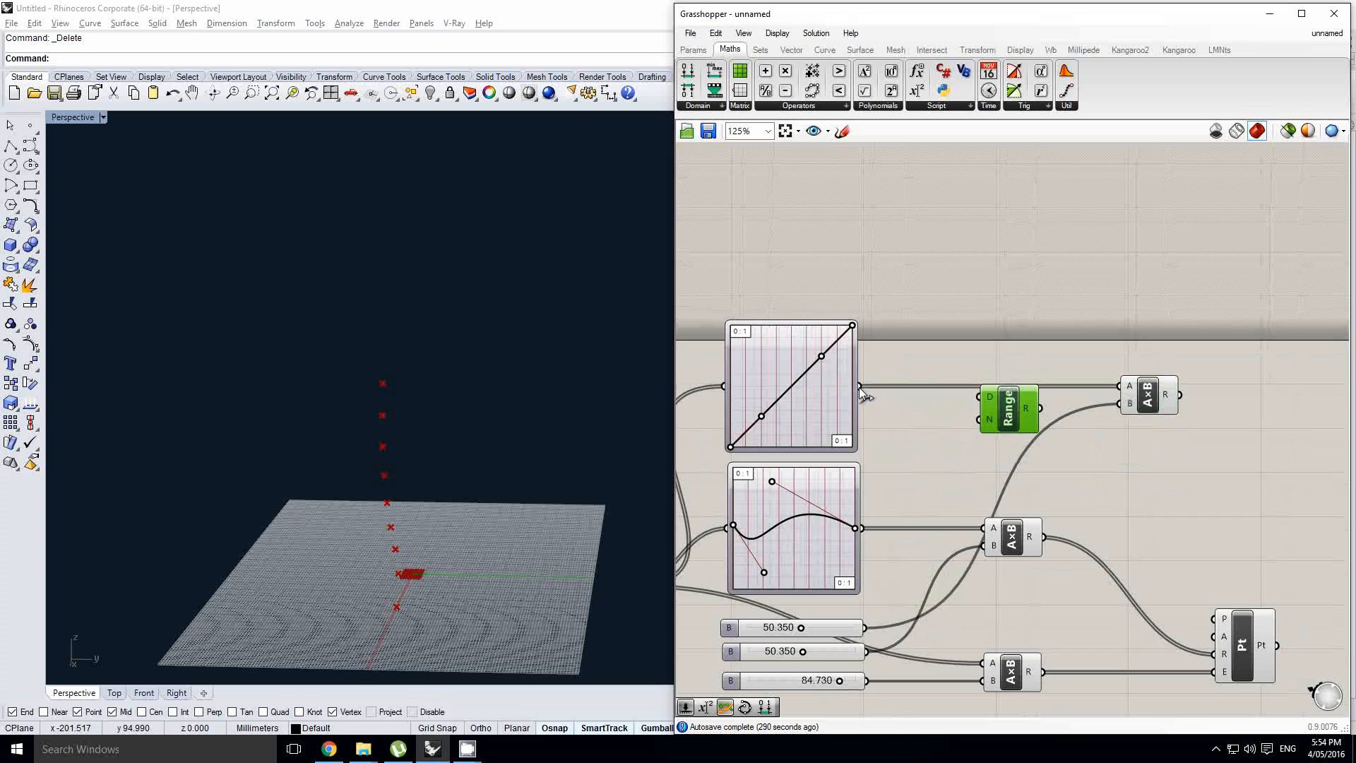
{"action": "left_click_drag", "start_coordinate": [858, 387], "coordinate": [1007, 400]}
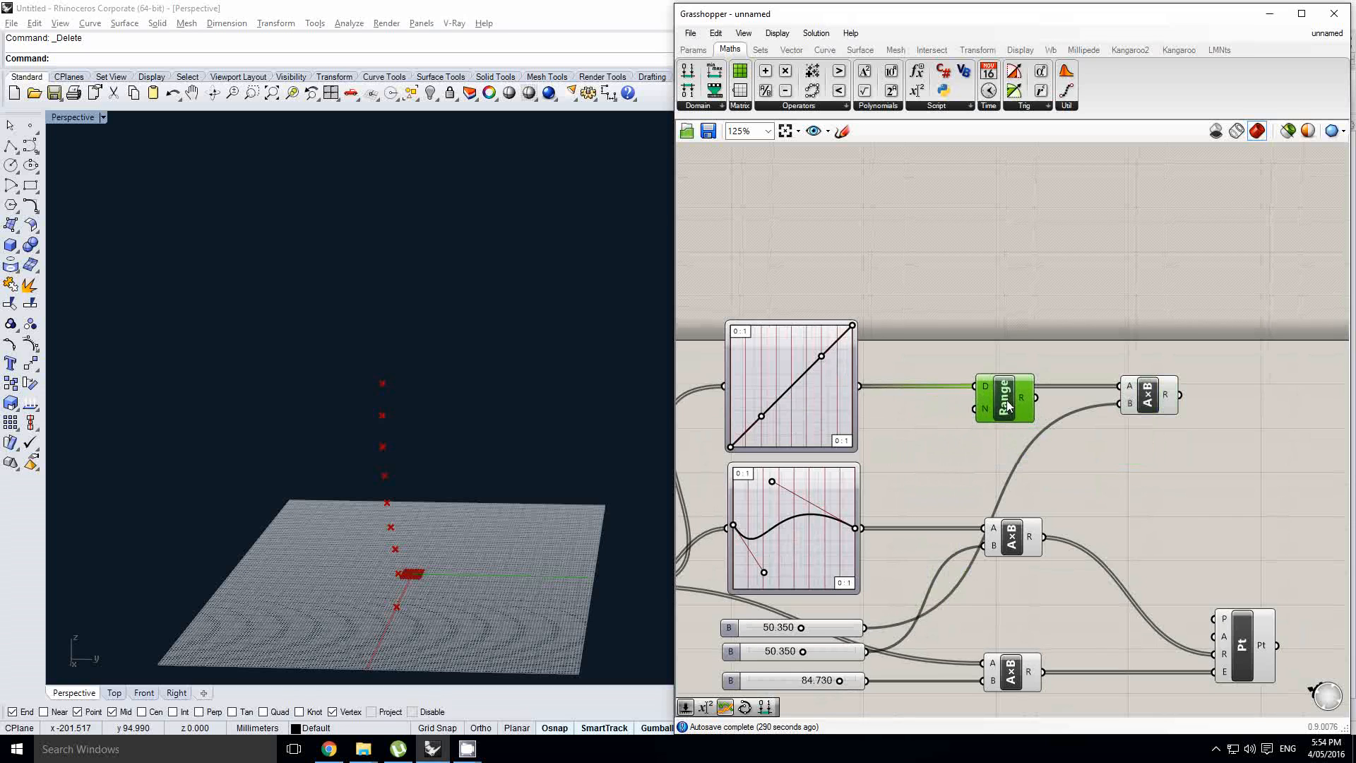
- Connect the new Range's output to the A input of the Point Cylindrical component
{"action": "right_click_drag", "start_coordinate": [882, 391], "coordinate": [930, 399]}
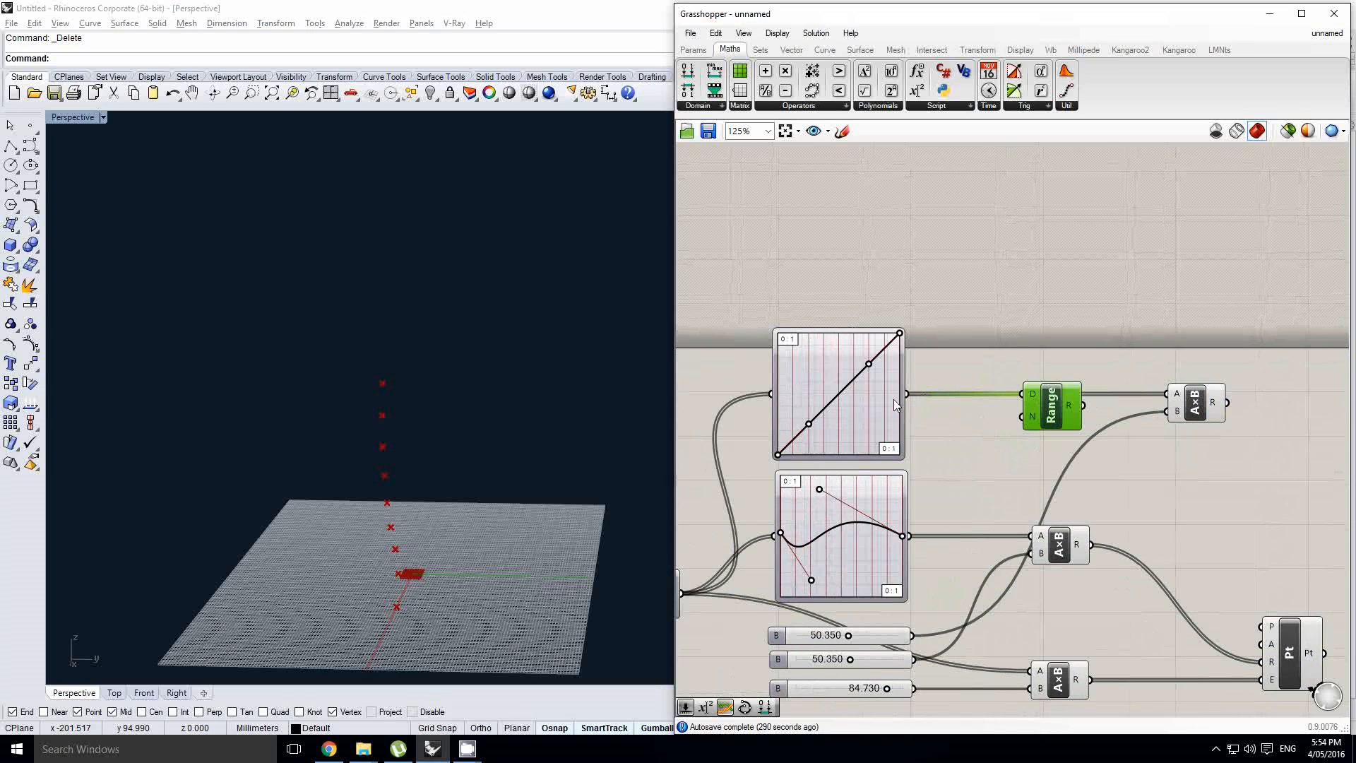
{"action": "right_click_drag", "start_coordinate": [1119, 424], "coordinate": [942, 369]}
{"action": "left_click", "coordinate": [985, 402]}
{"action": "mouse_move", "coordinate": [941, 385]}
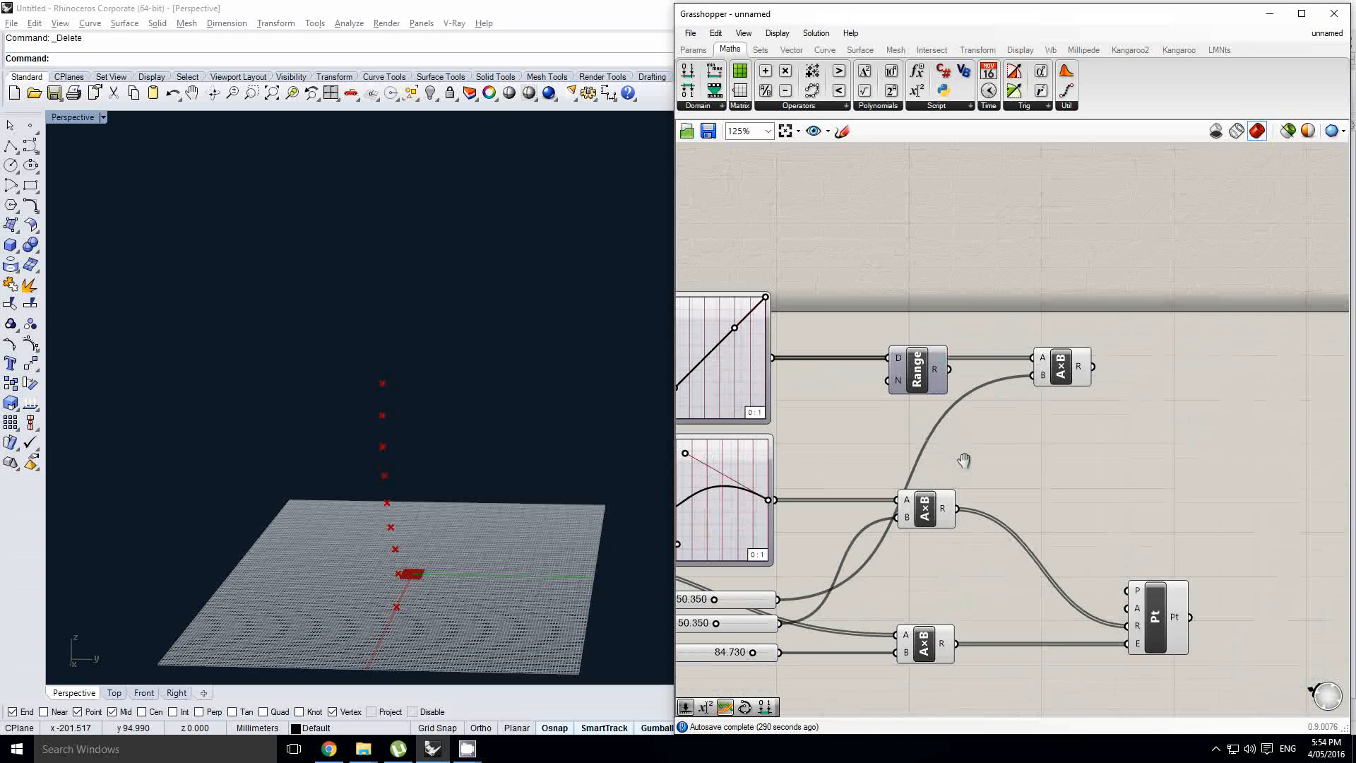
{"action": "double_click", "coordinate": [1015, 456]}
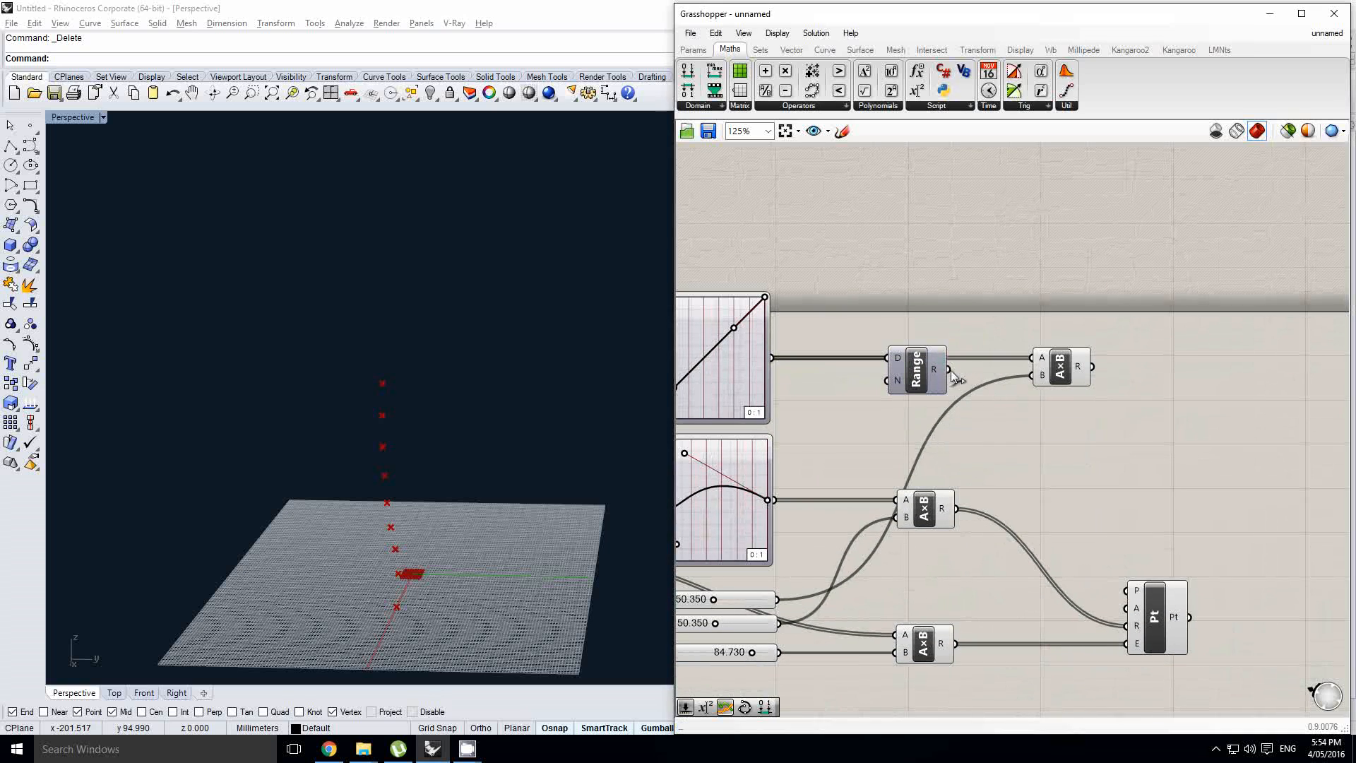
{"action": "left_click_drag", "start_coordinate": [949, 369], "coordinate": [1121, 613]}
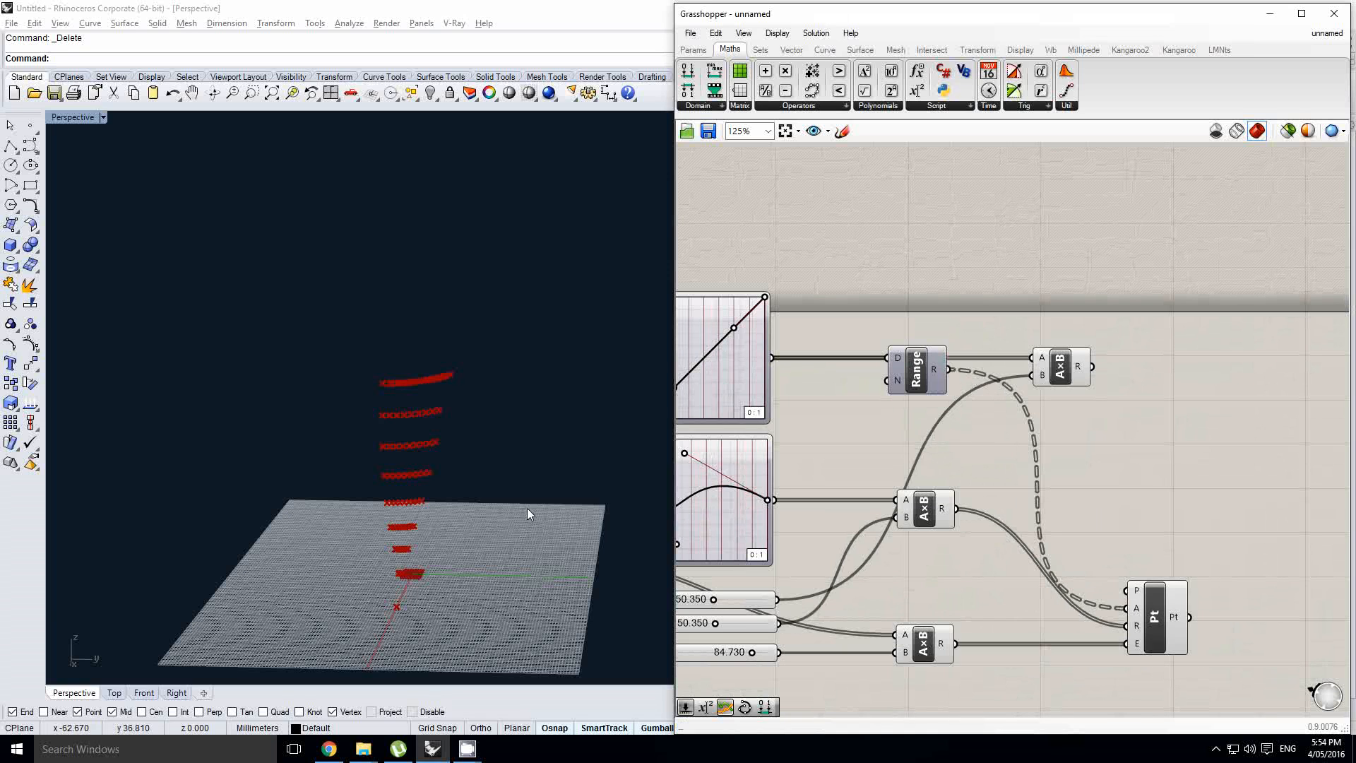
{"action": "right_click_drag", "start_coordinate": [527, 507], "coordinate": [399, 545]}
- Add a Flip Matrix component and wire it between the new Range's output and the Point Cylindrical's A input
{"action": "double_click", "coordinate": [944, 431]}
{"action": "type", "text": "flip m"}
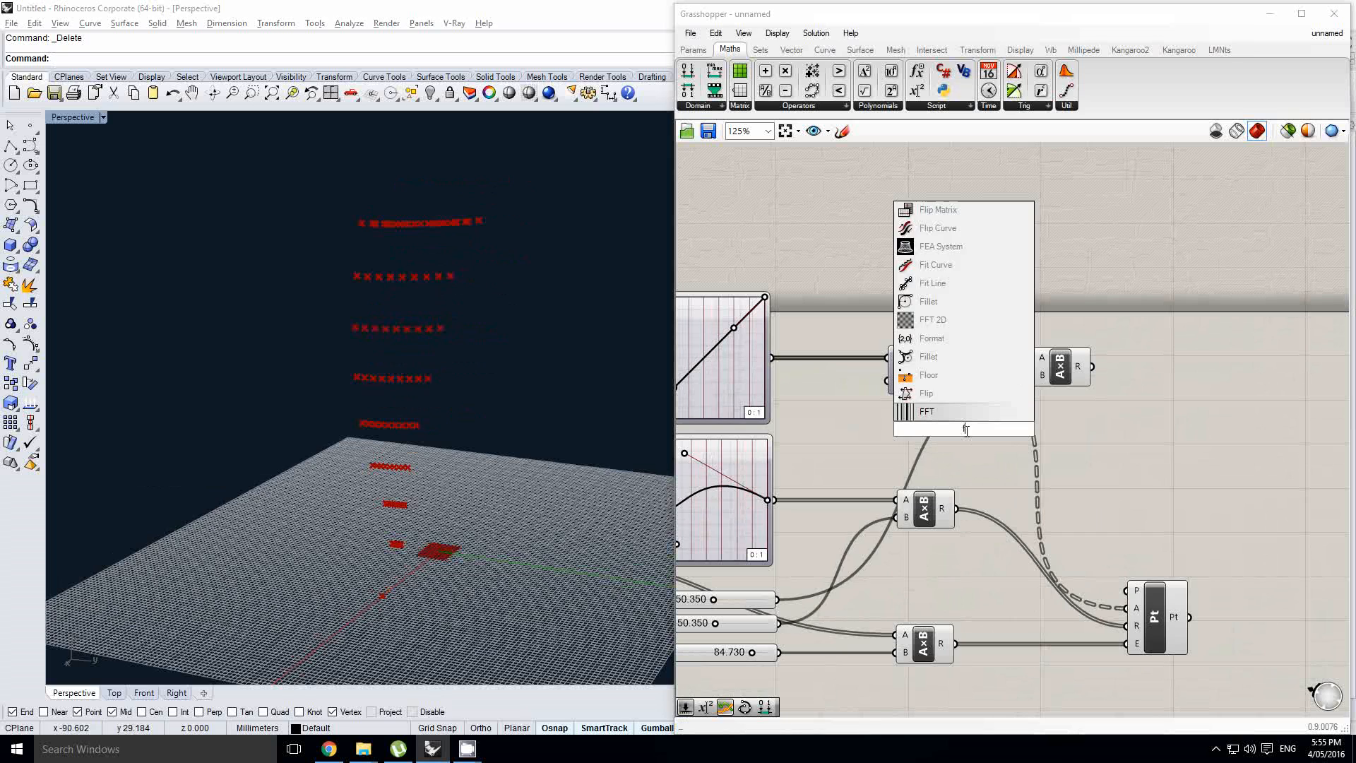
{"action": "key", "text": "Up"}
{"action": "key", "text": "Up"}
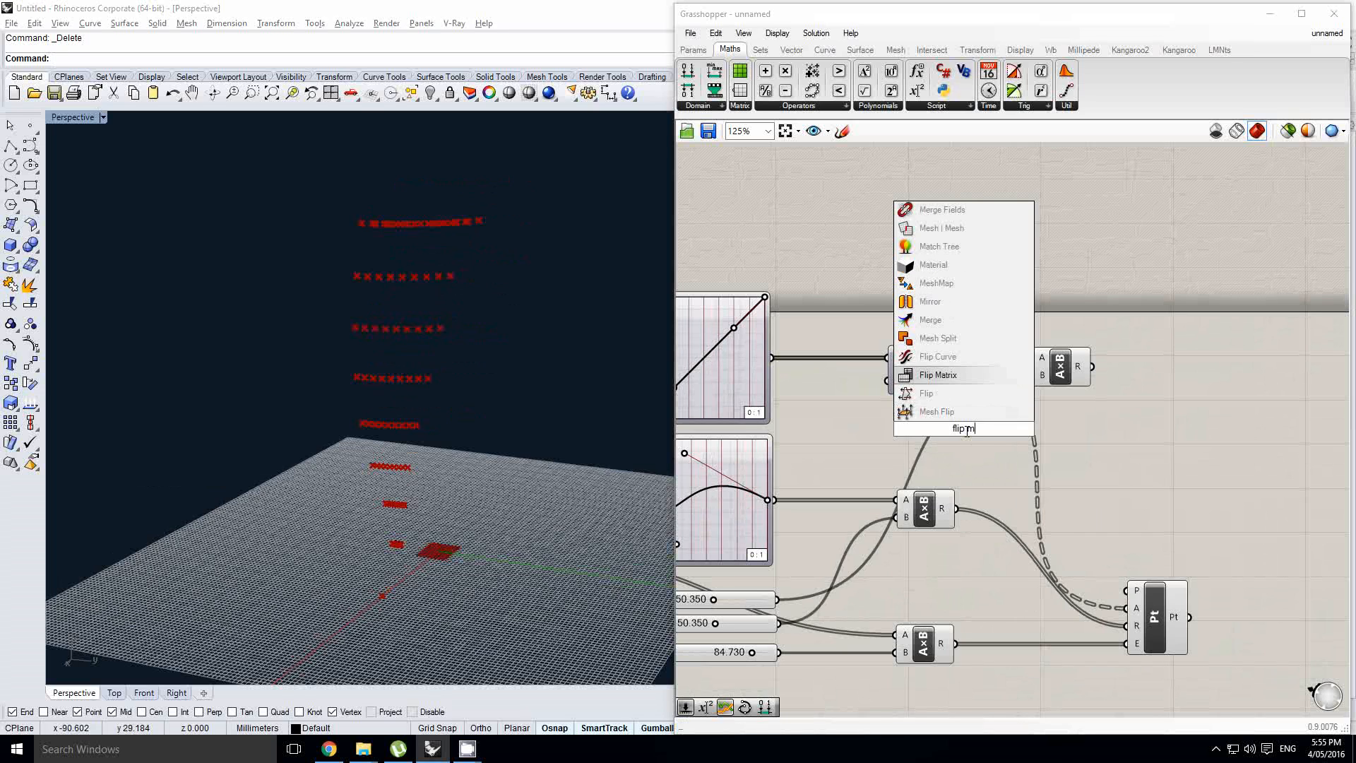
{"action": "key", "text": "Return"}
{"action": "left_click_drag", "start_coordinate": [951, 442], "coordinate": [1127, 607]}
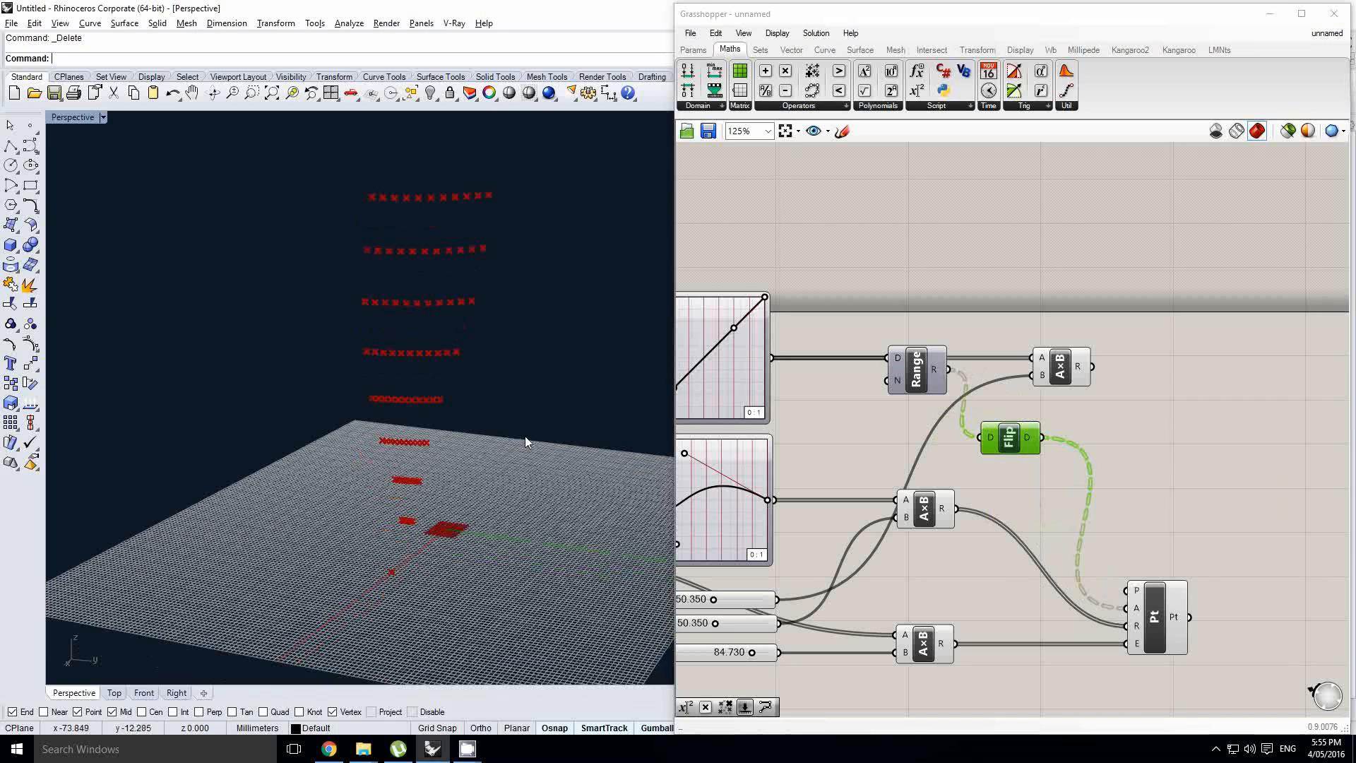
{"action": "right_click_drag", "start_coordinate": [524, 437], "coordinate": [630, 421]}
- Raise the start point of the upper graph mapper's Bezier curve to about mid-height
{"action": "right_click_drag", "start_coordinate": [848, 452], "coordinate": [1032, 444]}
{"action": "right_click", "coordinate": [1026, 417]}
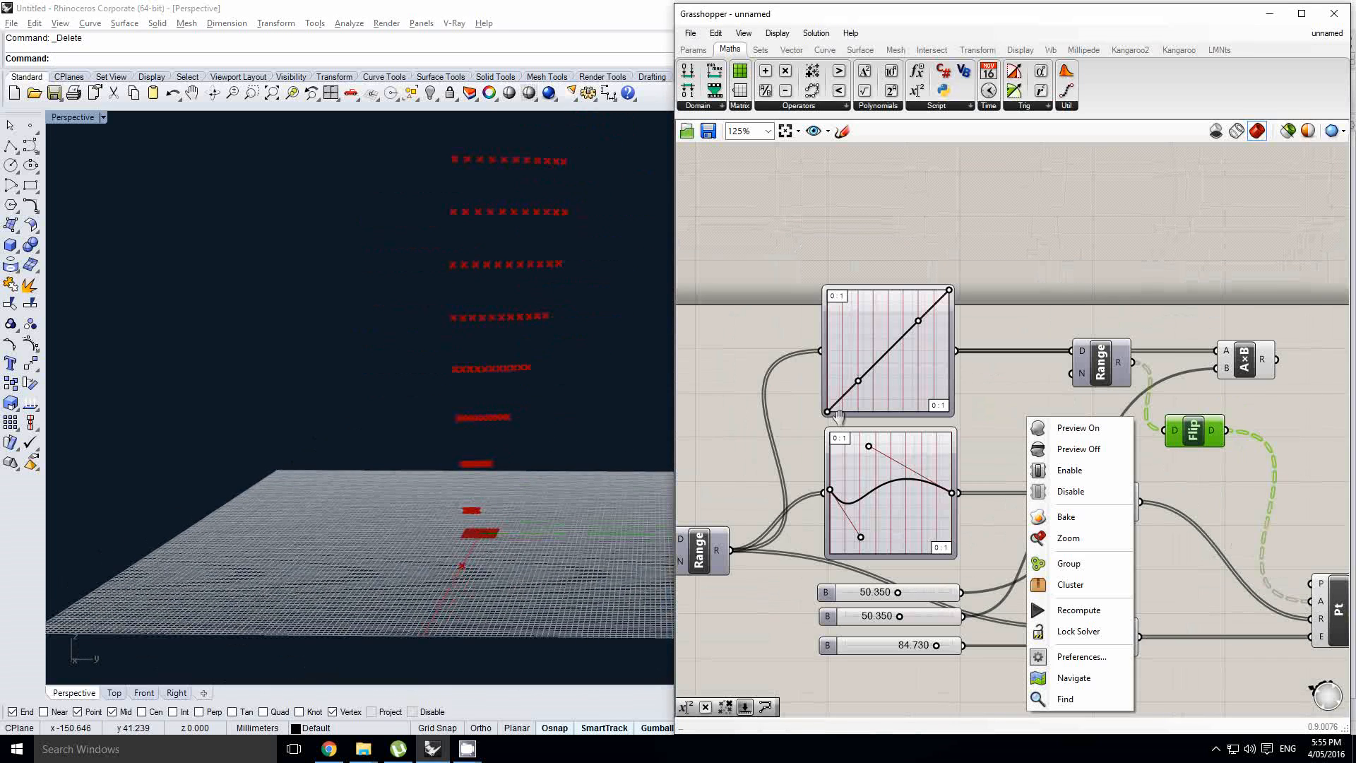
{"action": "left_click", "coordinate": [829, 414]}
{"action": "left_click_drag", "start_coordinate": [828, 413], "coordinate": [829, 344]}
{"action": "right_click_drag", "start_coordinate": [614, 392], "coordinate": [429, 579]}
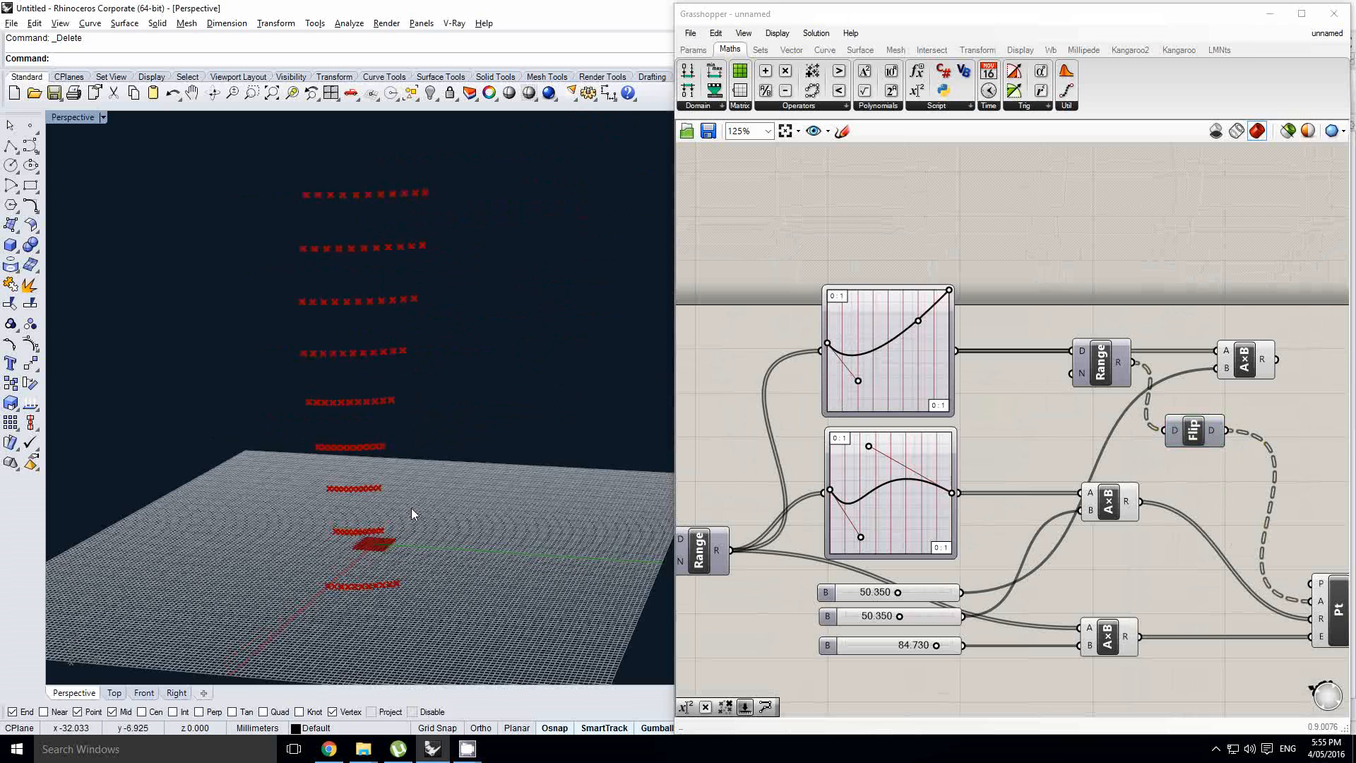
{"action": "scroll", "coordinate": [940, 312], "scroll_direction": "up", "scroll_amount": 1}
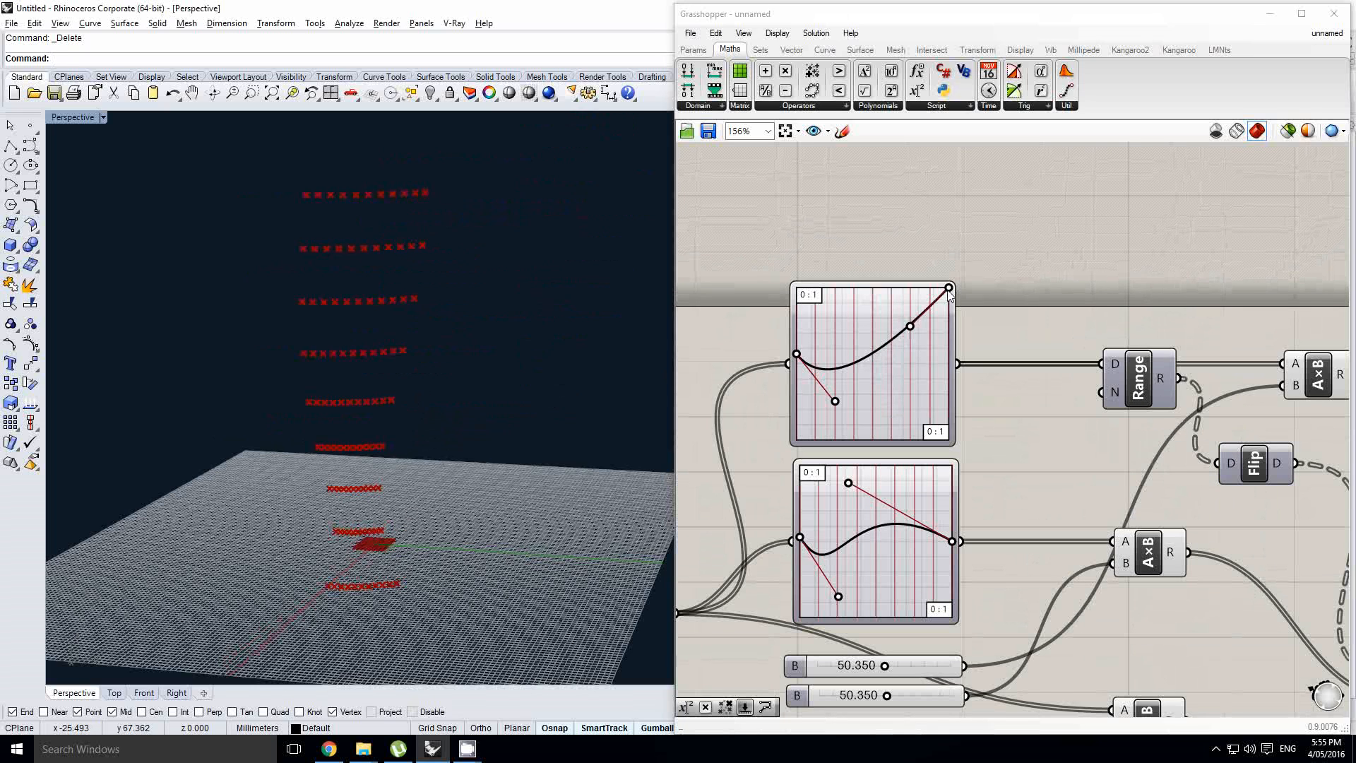
- Reshape the upper graph mapper into an S-curve by lowering its end point, moving that handle inward and lowering the start slightly
{"action": "left_click_drag", "start_coordinate": [949, 289], "coordinate": [853, 285]}
{"action": "right_click_drag", "start_coordinate": [540, 426], "coordinate": [416, 399]}
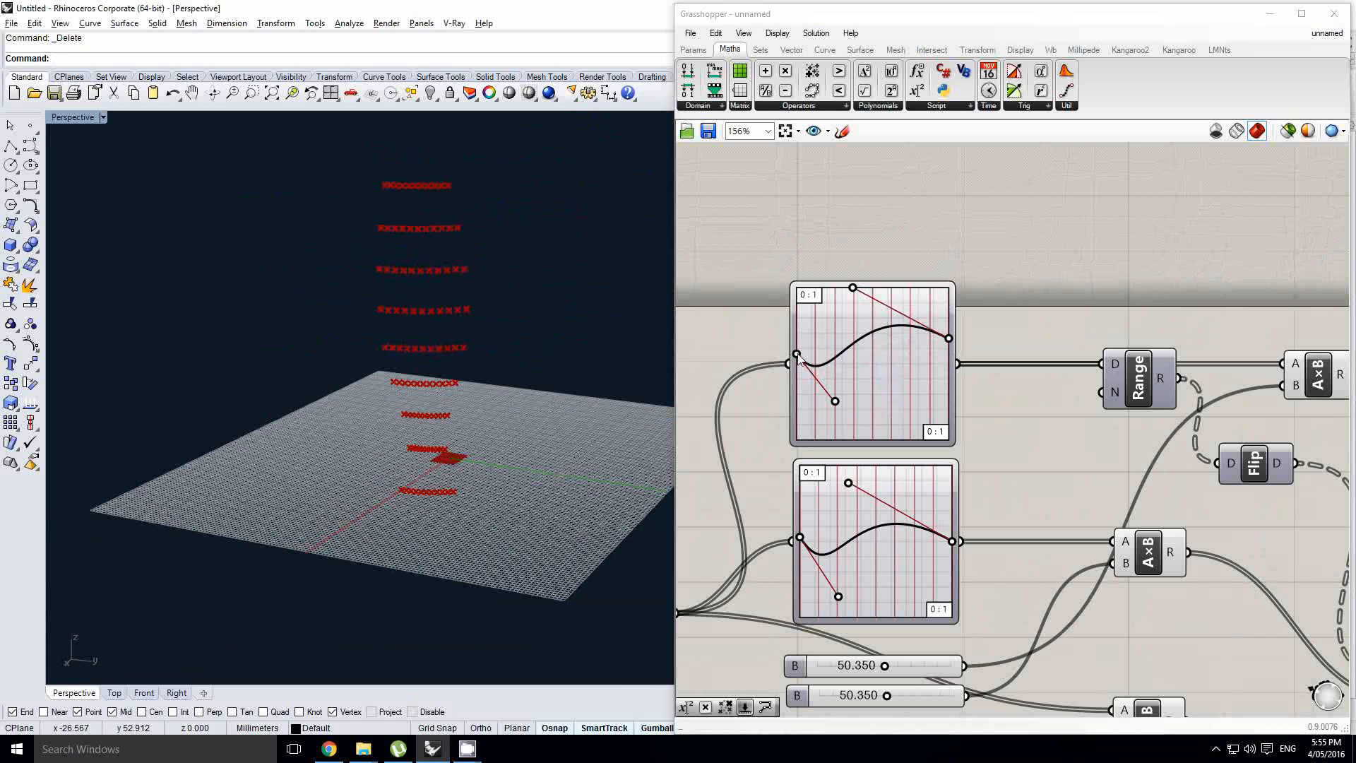
{"action": "left_click_drag", "start_coordinate": [797, 354], "coordinate": [797, 372]}
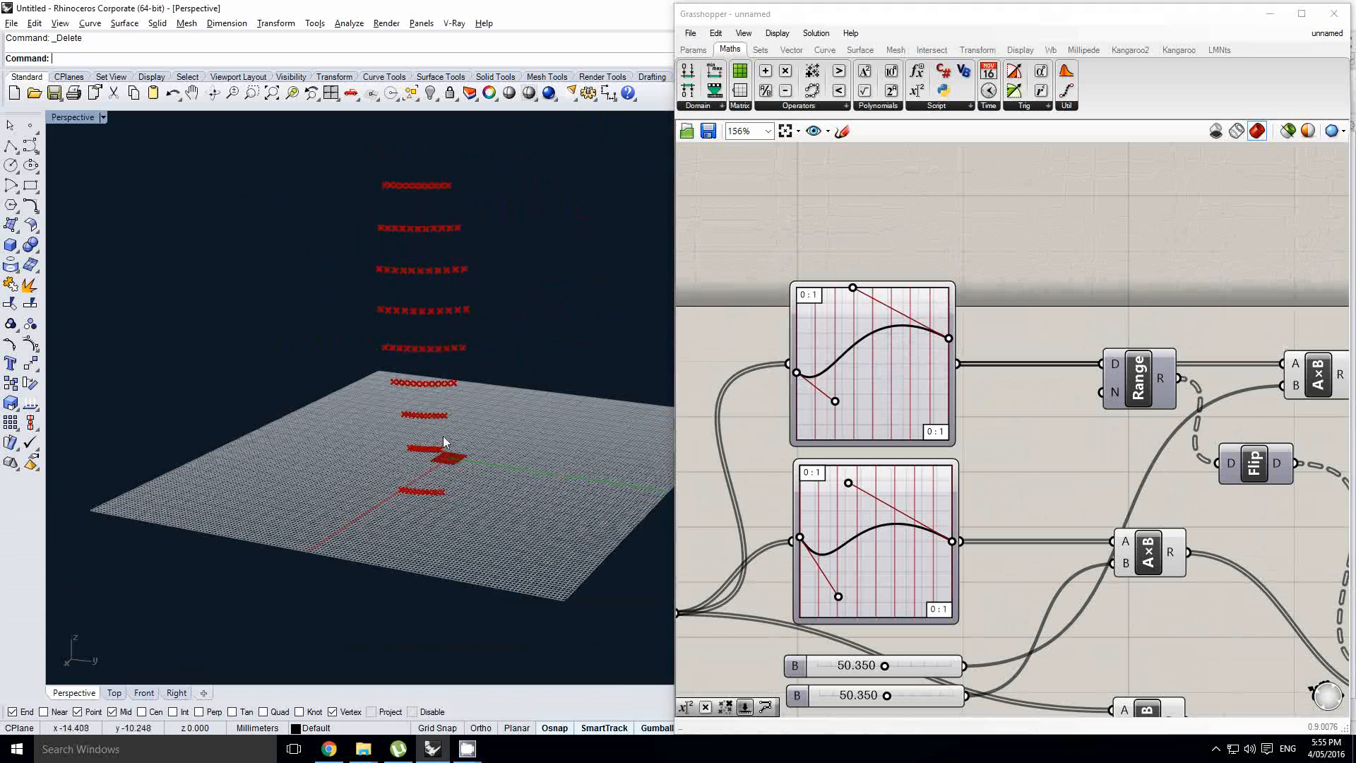
{"action": "right_click_drag", "start_coordinate": [443, 437], "coordinate": [481, 425]}
{"action": "scroll", "coordinate": [1040, 411], "scroll_direction": "down", "scroll_amount": 3}
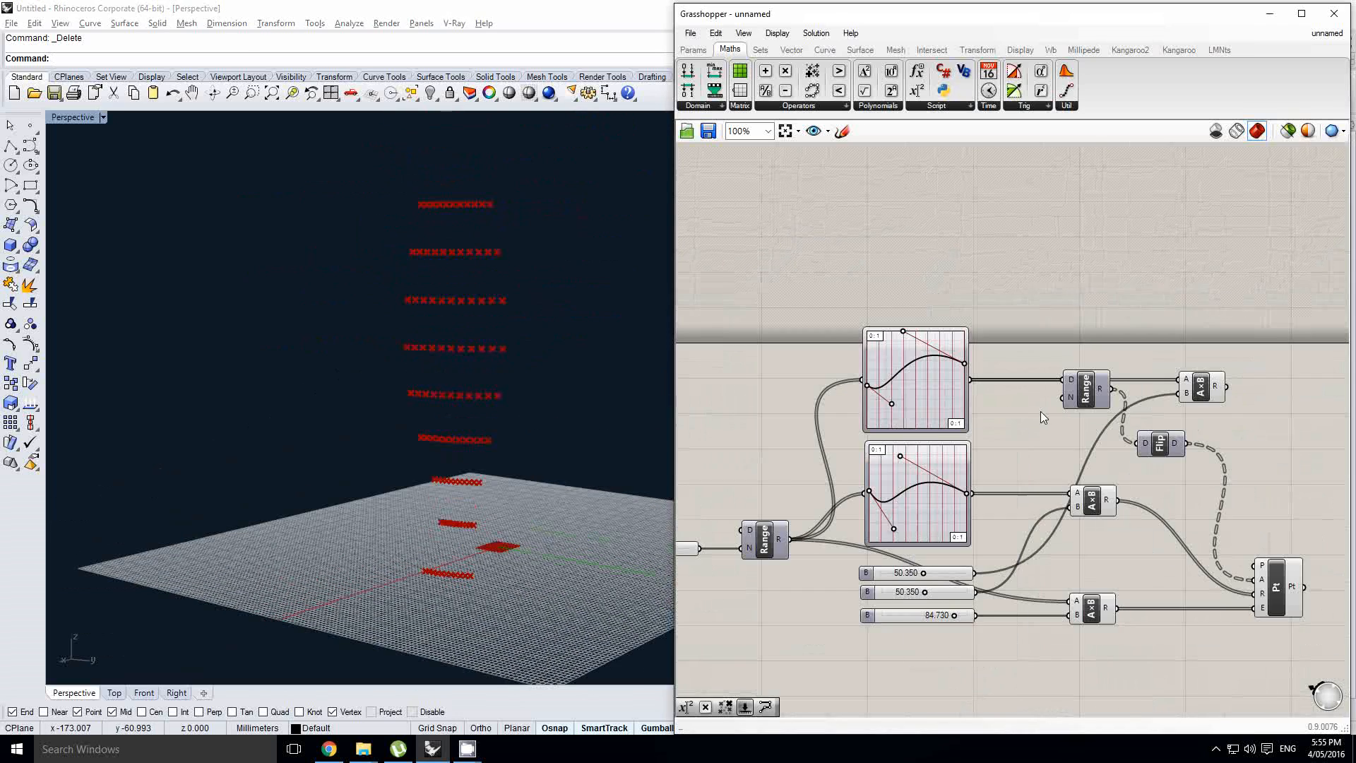
- Add a Number Slider above the upper graph mapper for the second Range's step count
{"action": "right_click_drag", "start_coordinate": [1040, 411], "coordinate": [1000, 379]}
{"action": "scroll", "coordinate": [1063, 399], "scroll_direction": "up", "scroll_amount": 1}
{"action": "right_click", "coordinate": [1025, 395]}
{"action": "left_click", "coordinate": [1031, 384]}
{"action": "left_click", "coordinate": [1041, 369]}
{"action": "right_click_drag", "start_coordinate": [1031, 302], "coordinate": [963, 297]}
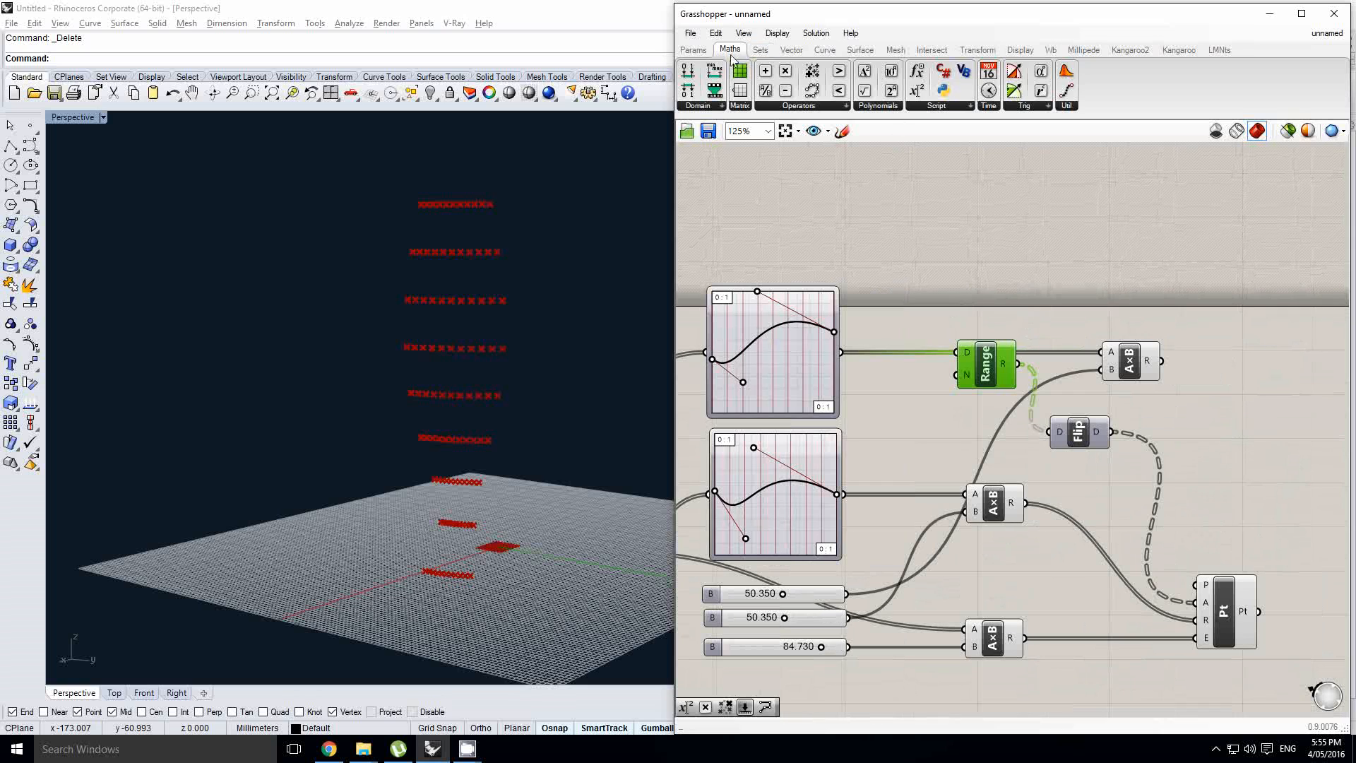
{"action": "left_click", "coordinate": [697, 52]}
{"action": "left_click_drag", "start_coordinate": [891, 73], "coordinate": [791, 248]}
{"action": "scroll", "coordinate": [791, 248], "scroll_direction": "up", "scroll_amount": 1}
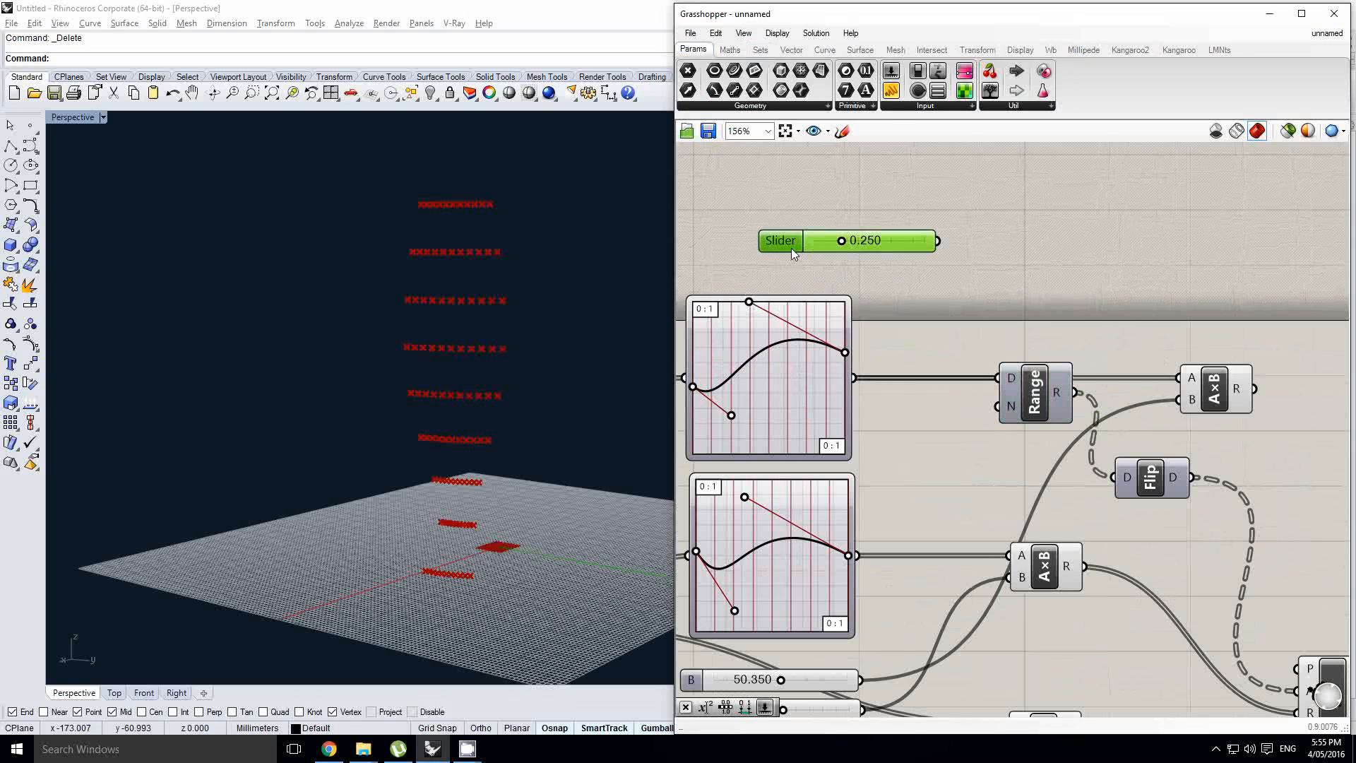
- Set the new slider to integer rounding and raise its maximum
{"action": "double_click", "coordinate": [793, 248]}
{"action": "left_click", "coordinate": [807, 210]}
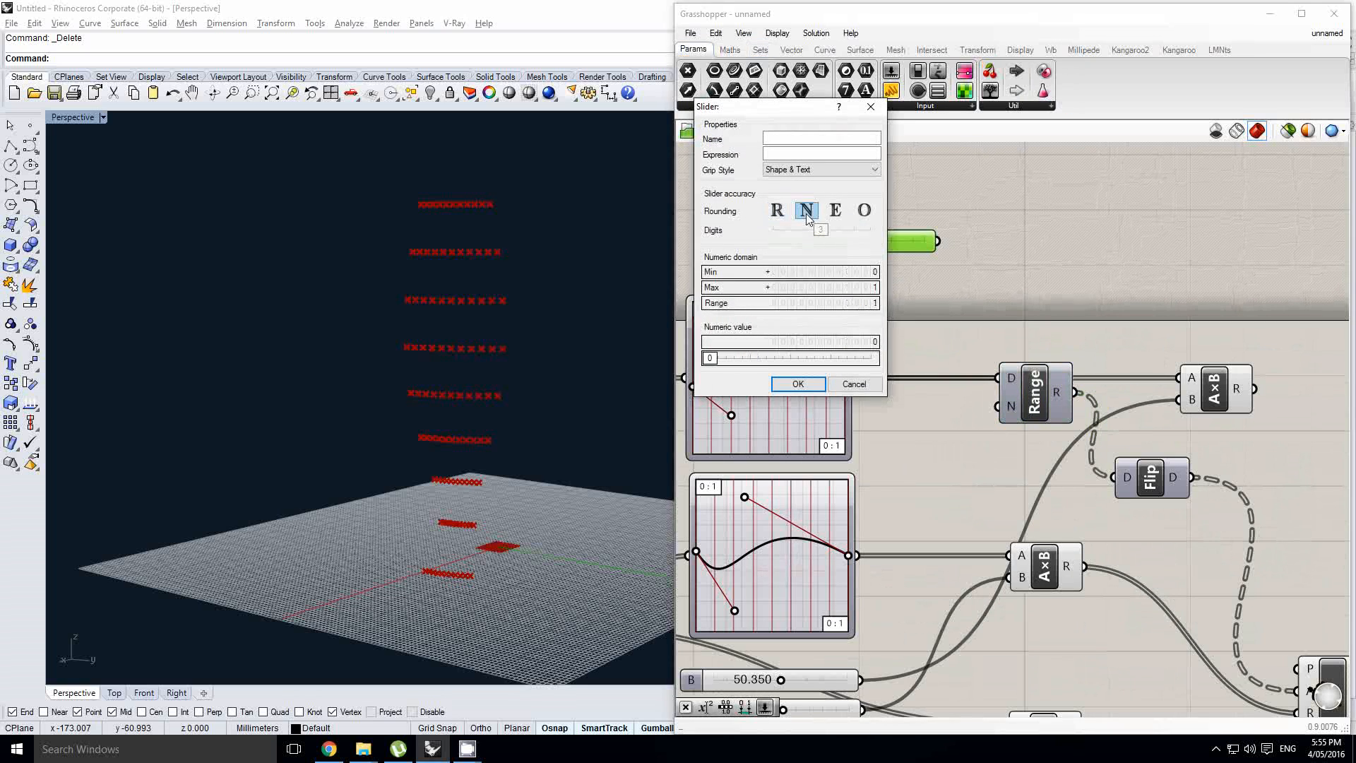
{"action": "double_click", "coordinate": [813, 294]}
{"action": "left_click", "coordinate": [798, 383]}
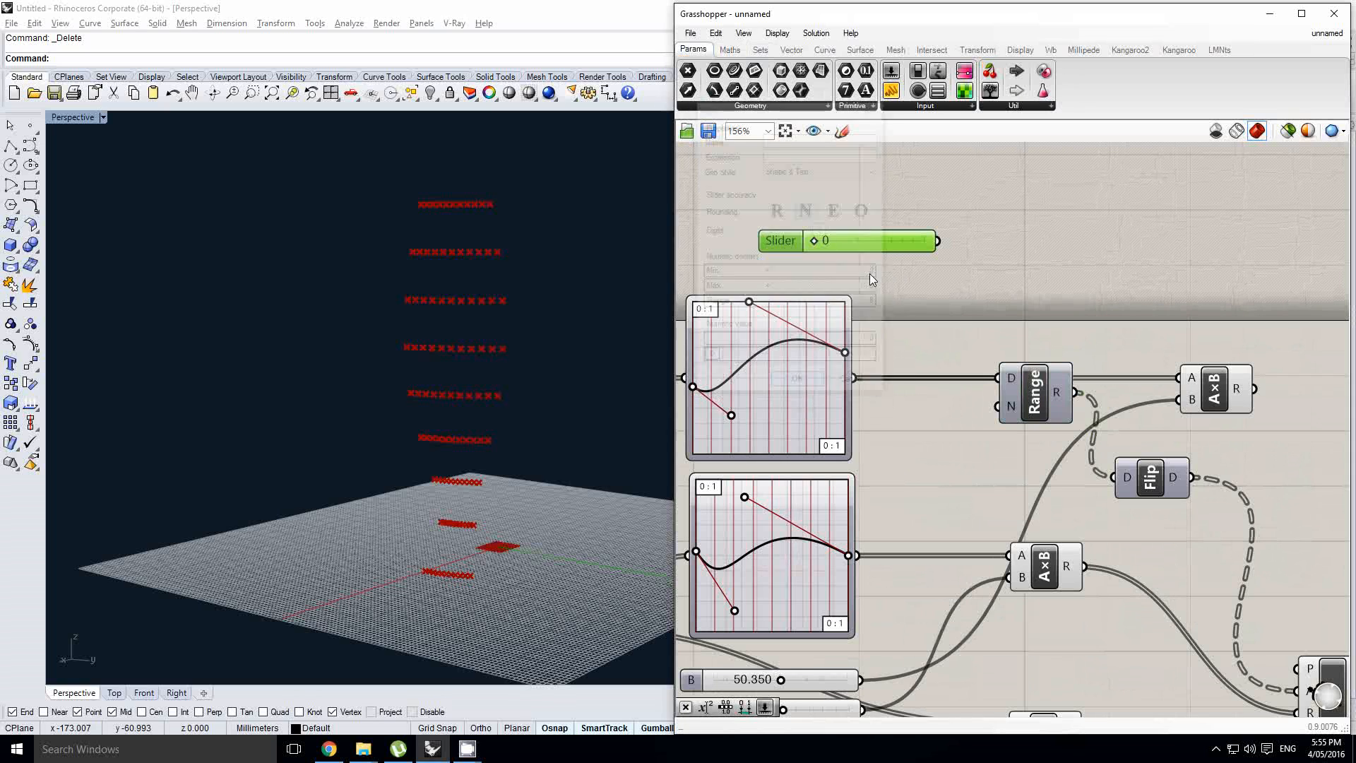
- Connect the integer slider to the second Range's N input and set it to 3
{"action": "left_click_drag", "start_coordinate": [937, 240], "coordinate": [997, 406]}
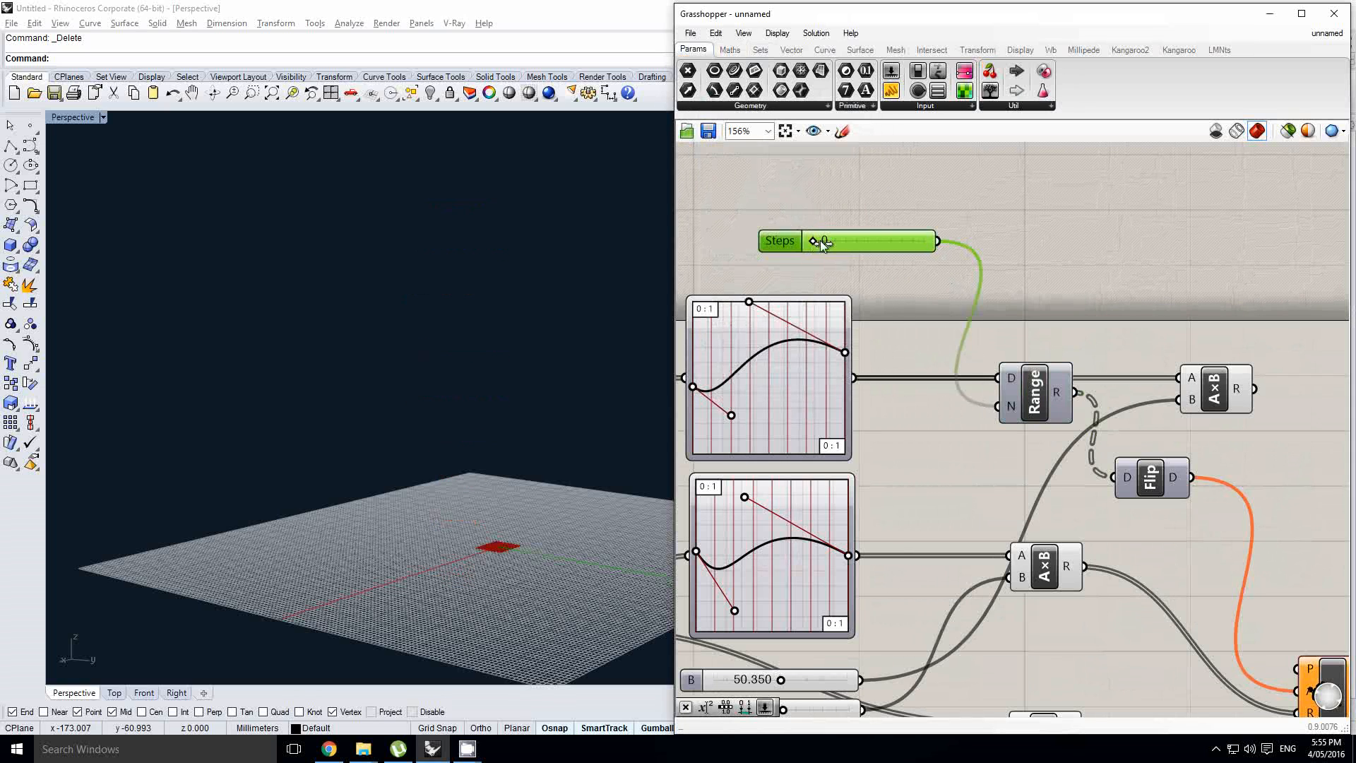
{"action": "left_click_drag", "start_coordinate": [819, 242], "coordinate": [854, 242]}
{"action": "right_click_drag", "start_coordinate": [494, 296], "coordinate": [464, 346]}
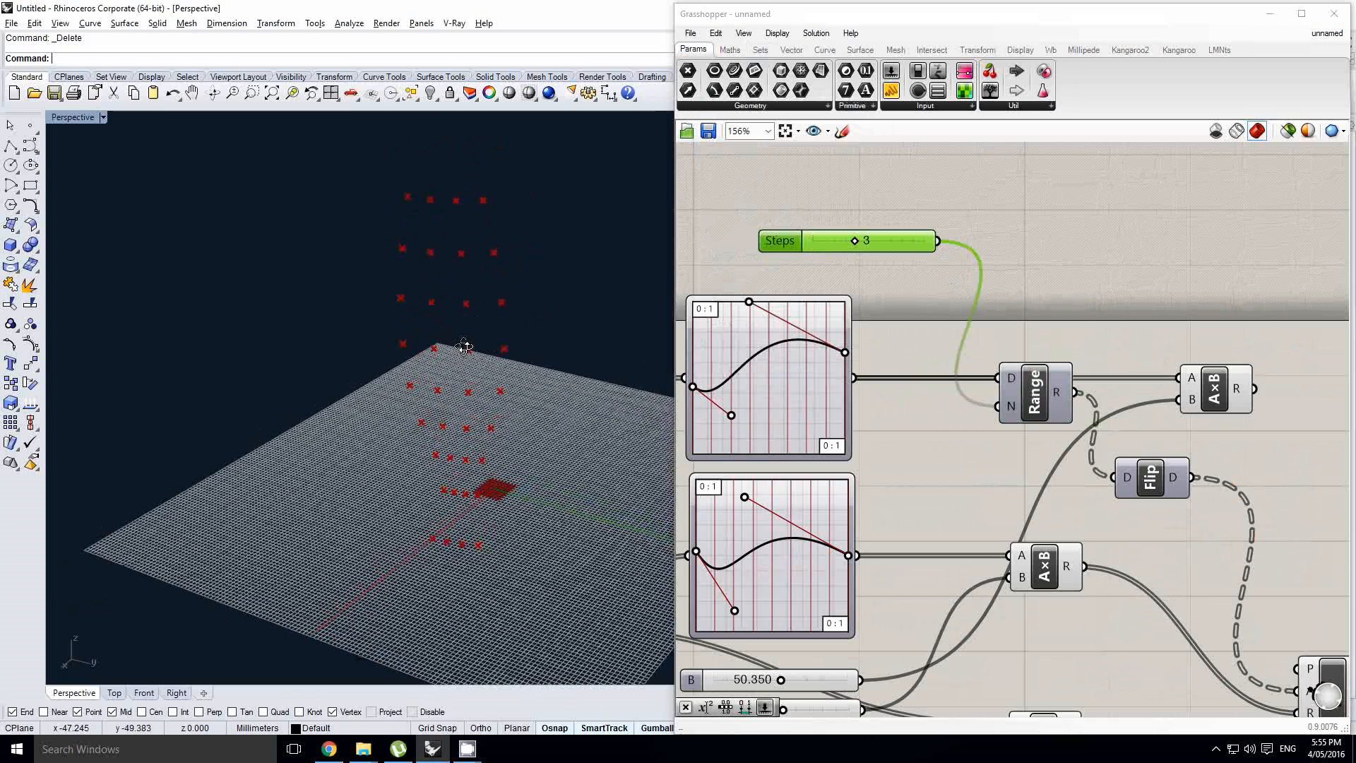
- Spread out the Point Cylindrical, Flip Matrix and upper Multiplication components, and place the second Range below the mapper-to-Multiplication wire
{"action": "scroll", "coordinate": [950, 323], "scroll_direction": "down", "scroll_amount": 1}
{"action": "right_click_drag", "start_coordinate": [1232, 497], "coordinate": [1075, 431]}
{"action": "left_click_drag", "start_coordinate": [1110, 569], "coordinate": [1241, 571]}
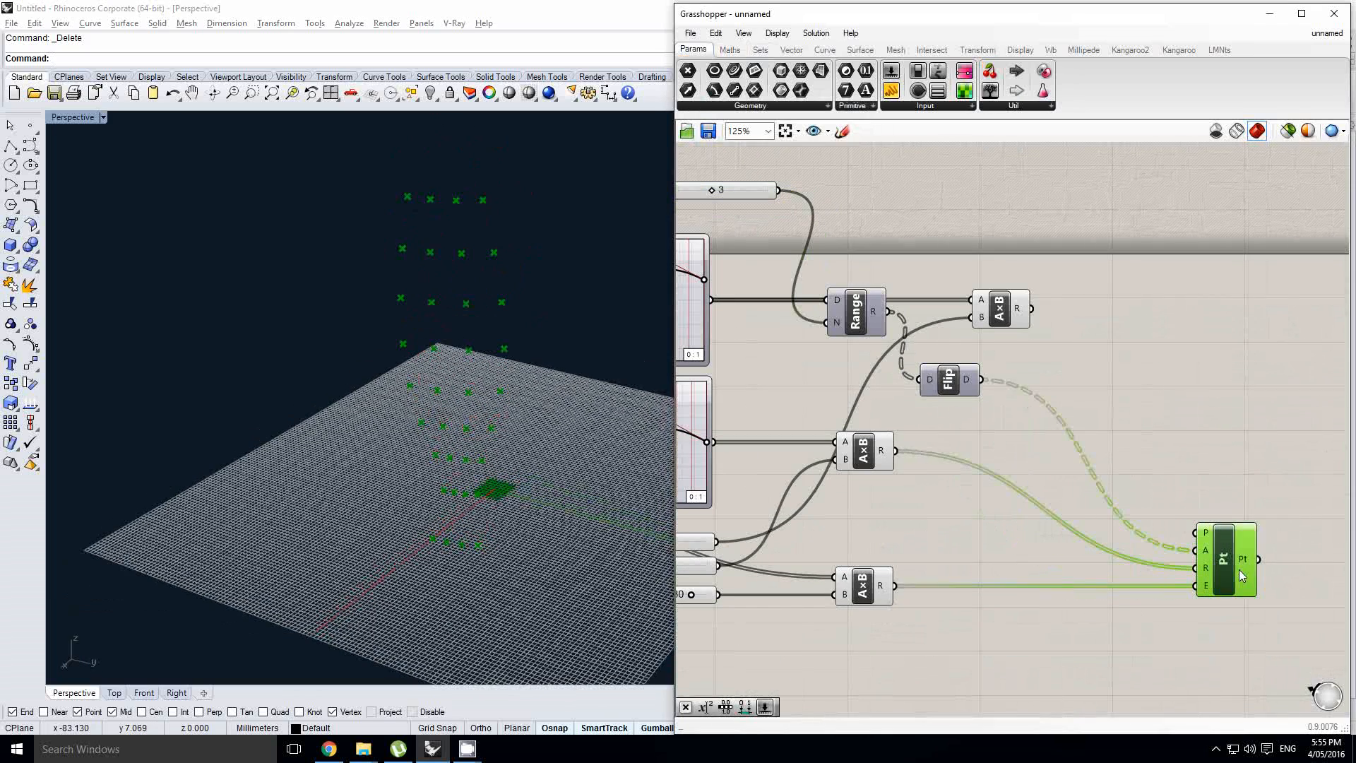
{"action": "left_click_drag", "start_coordinate": [945, 380], "coordinate": [1014, 380]}
{"action": "left_click_drag", "start_coordinate": [997, 312], "coordinate": [1043, 312]}
{"action": "right_click_drag", "start_coordinate": [821, 306], "coordinate": [905, 323]}
{"action": "left_click_drag", "start_coordinate": [906, 329], "coordinate": [921, 397]}
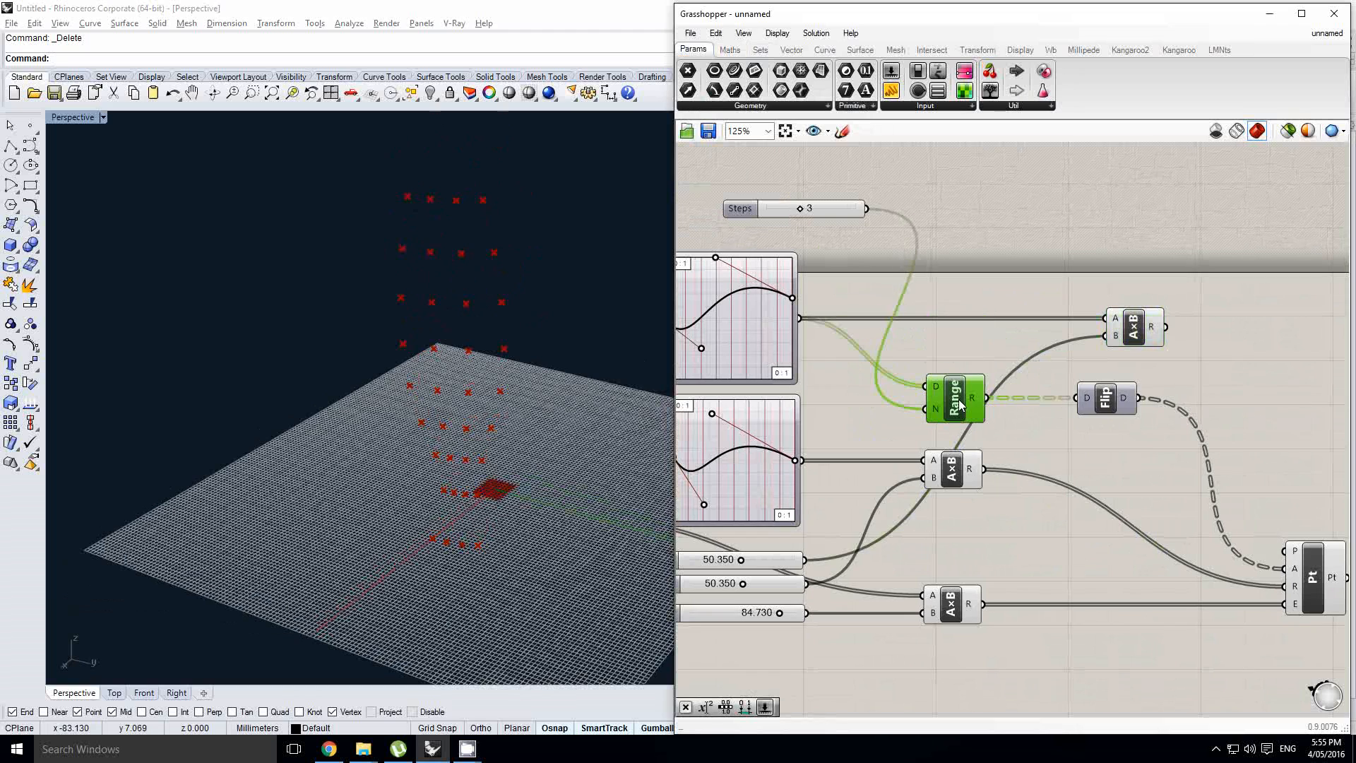
- Add a Remap Numbers component above the second Range
{"action": "double_click", "coordinate": [945, 309]}
{"action": "type", "text": "remap"}
{"action": "key", "text": "Return"}
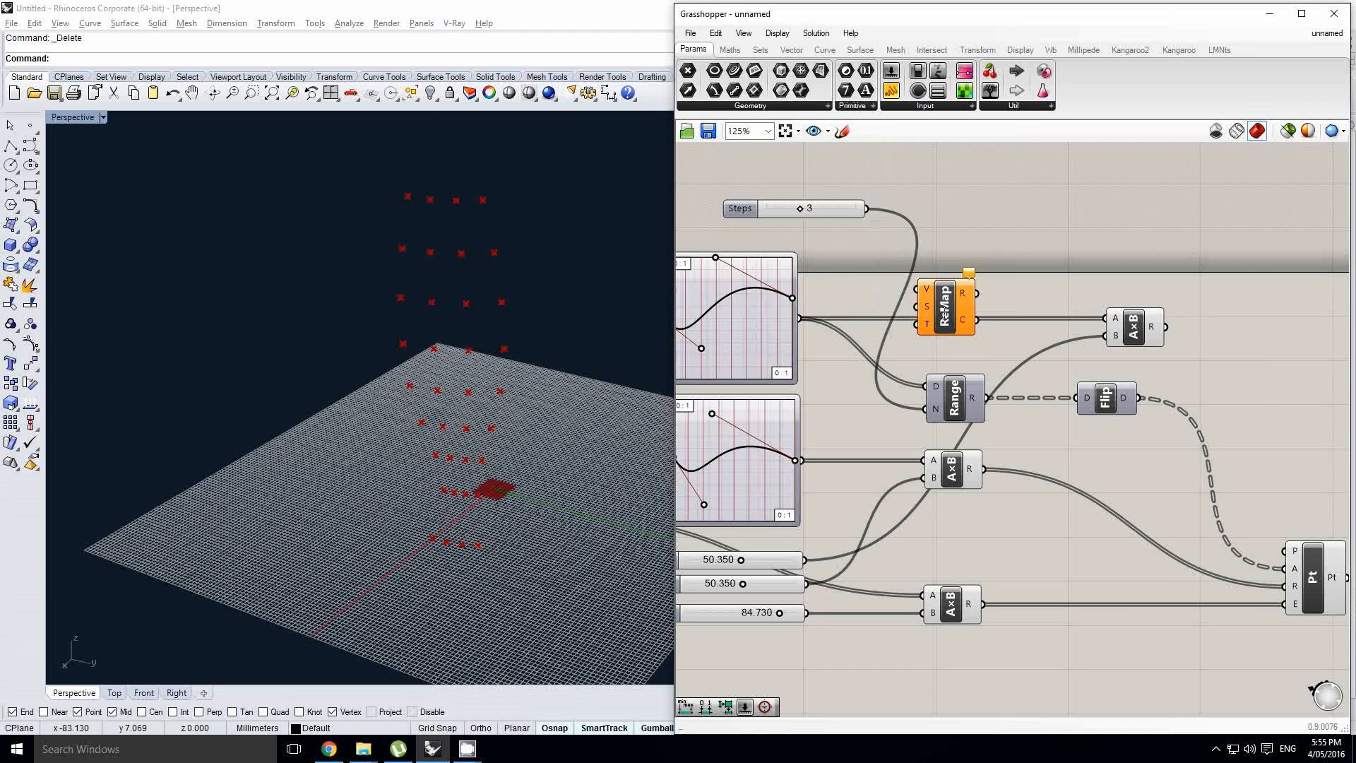
- Delete the upper Multiplication component and the multiplier slider that fed only its B input
{"action": "left_click", "coordinate": [1141, 335]}
{"action": "key", "text": "Delete"}
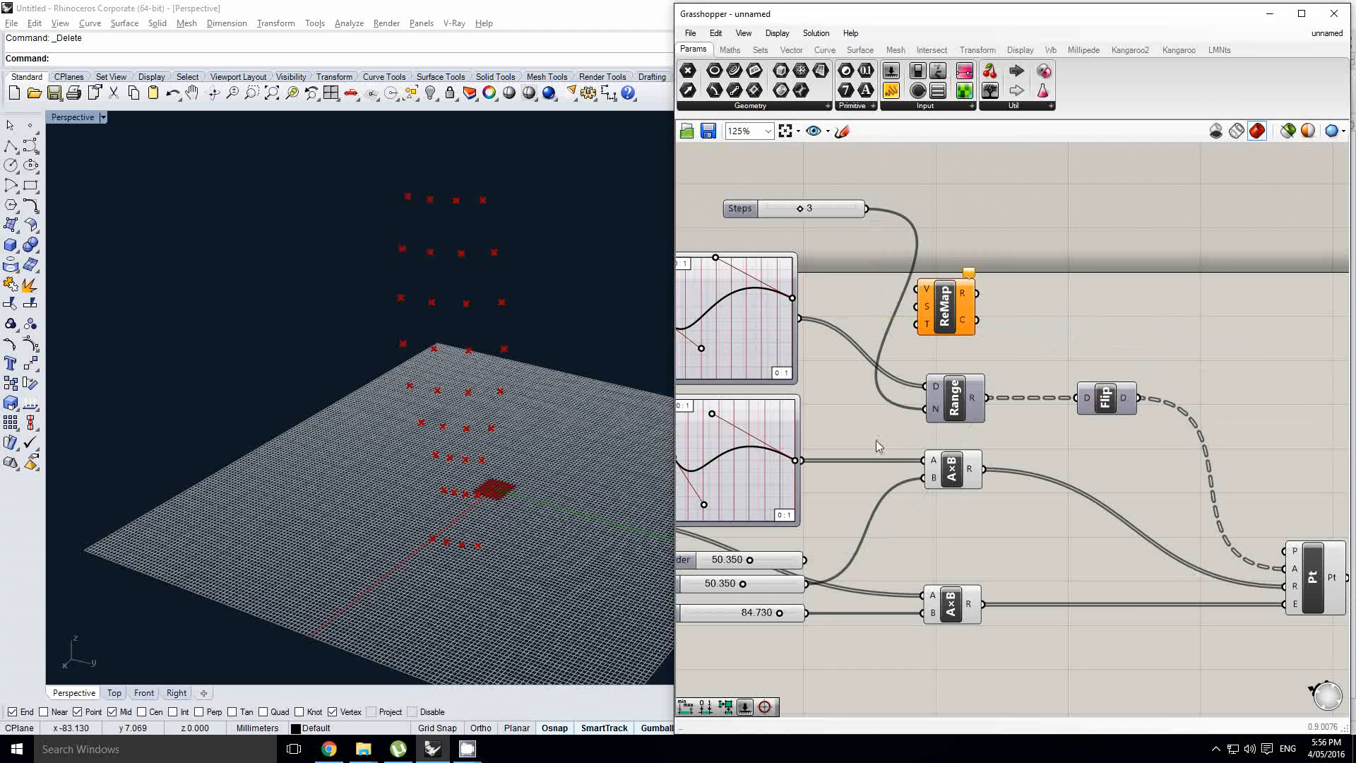
{"action": "right_click_drag", "start_coordinate": [876, 441], "coordinate": [914, 420]}
{"action": "left_click", "coordinate": [826, 538]}
{"action": "key", "text": "Delete"}
{"action": "right_click_drag", "start_coordinate": [911, 475], "coordinate": [903, 497]}
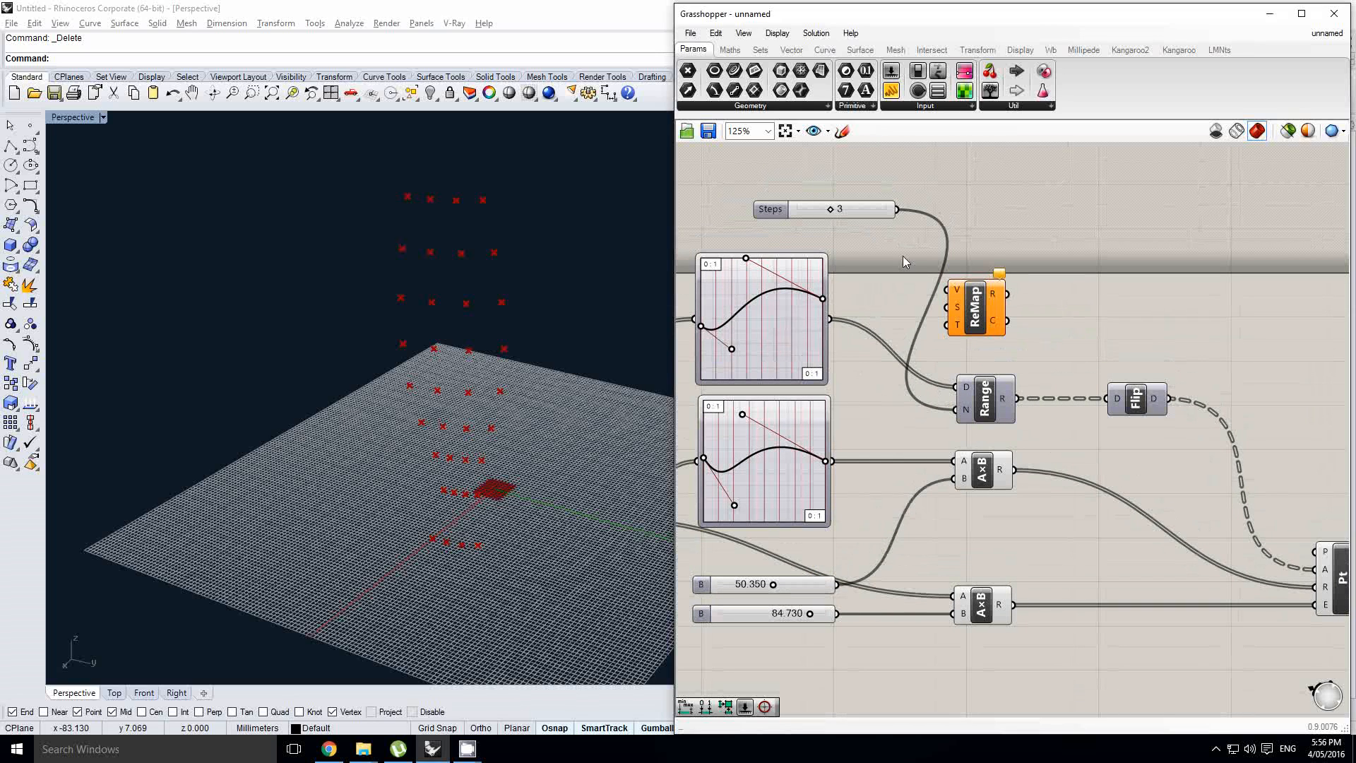
- Connect the upper graph mapper to Remap's V input and, through a new Bounds component, to its S input
{"action": "left_click_drag", "start_coordinate": [831, 319], "coordinate": [984, 333]}
{"action": "left_click", "coordinate": [876, 311]}
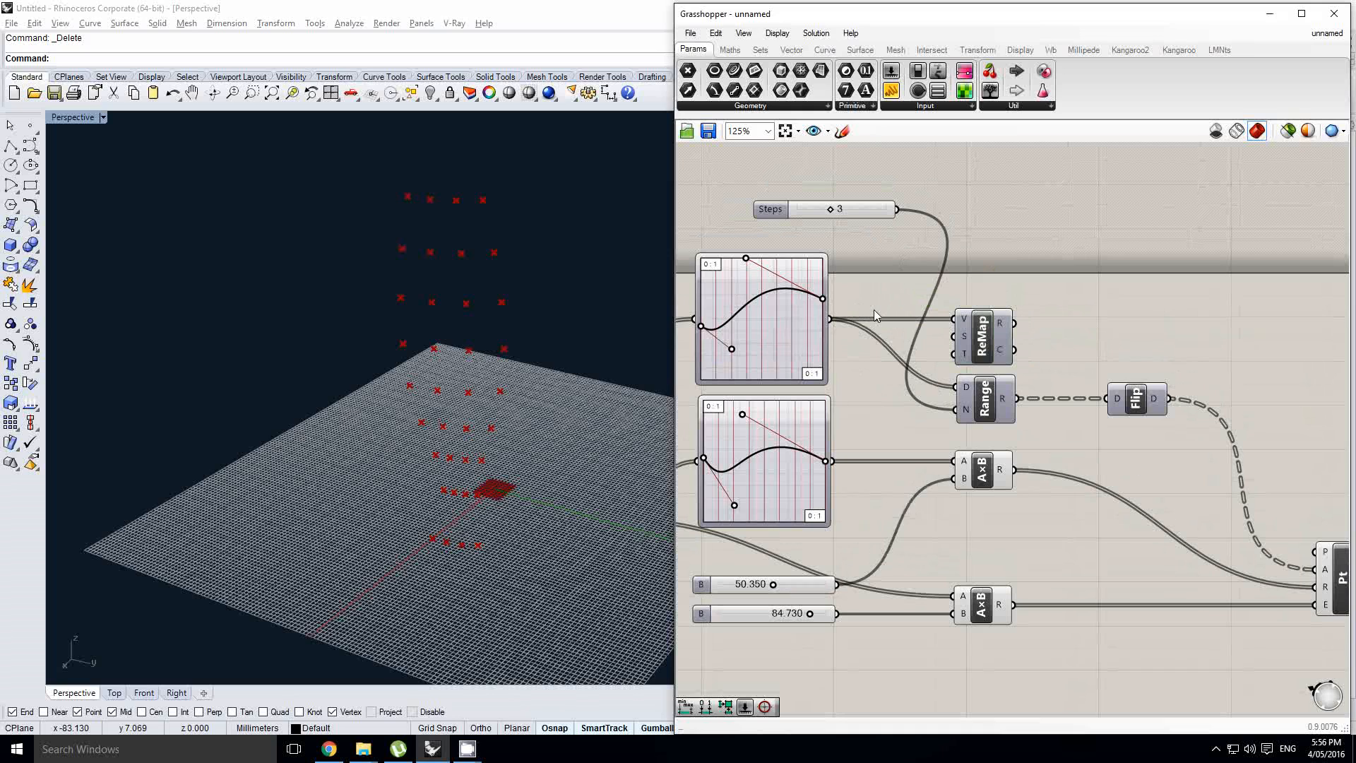
{"action": "double_click", "coordinate": [875, 310]}
{"action": "type", "text": "bounds"}
{"action": "key", "text": "Return"}
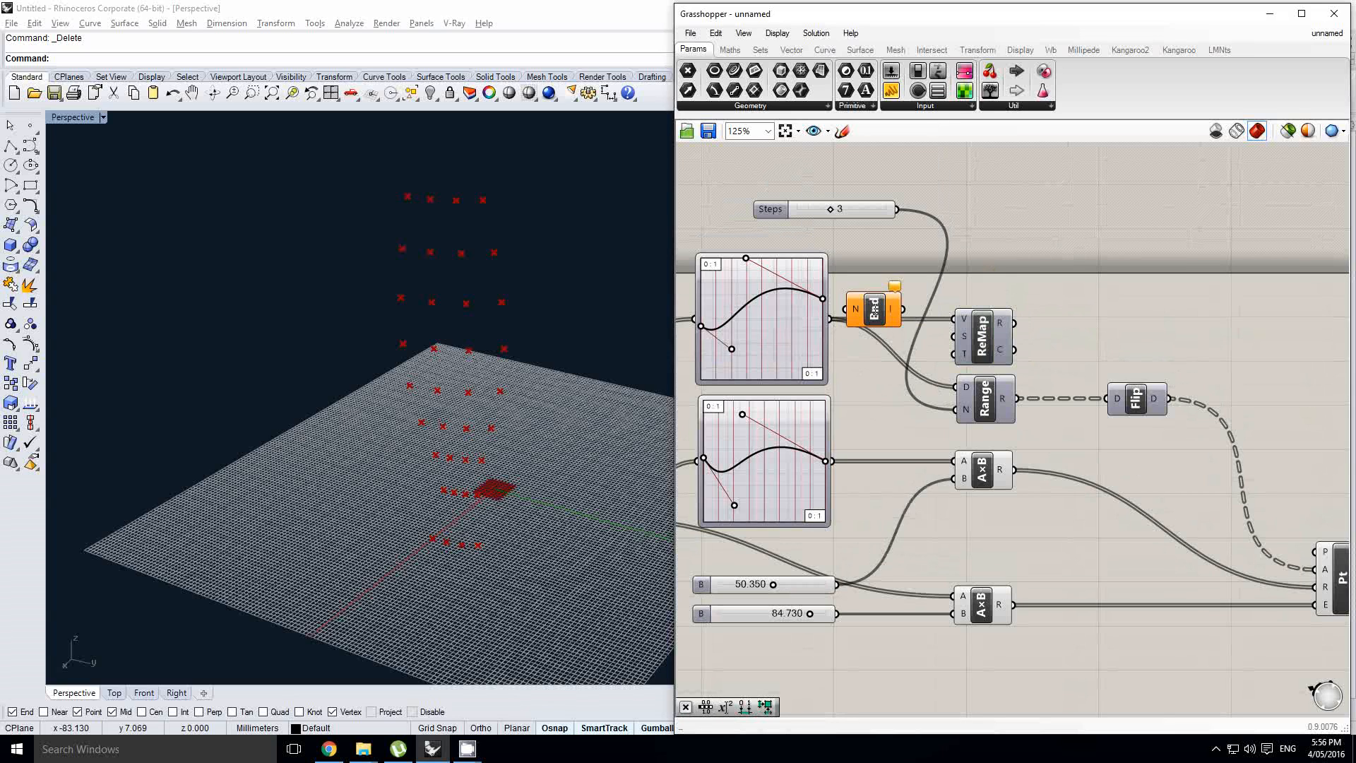
{"action": "left_click_drag", "start_coordinate": [875, 315], "coordinate": [898, 345]}
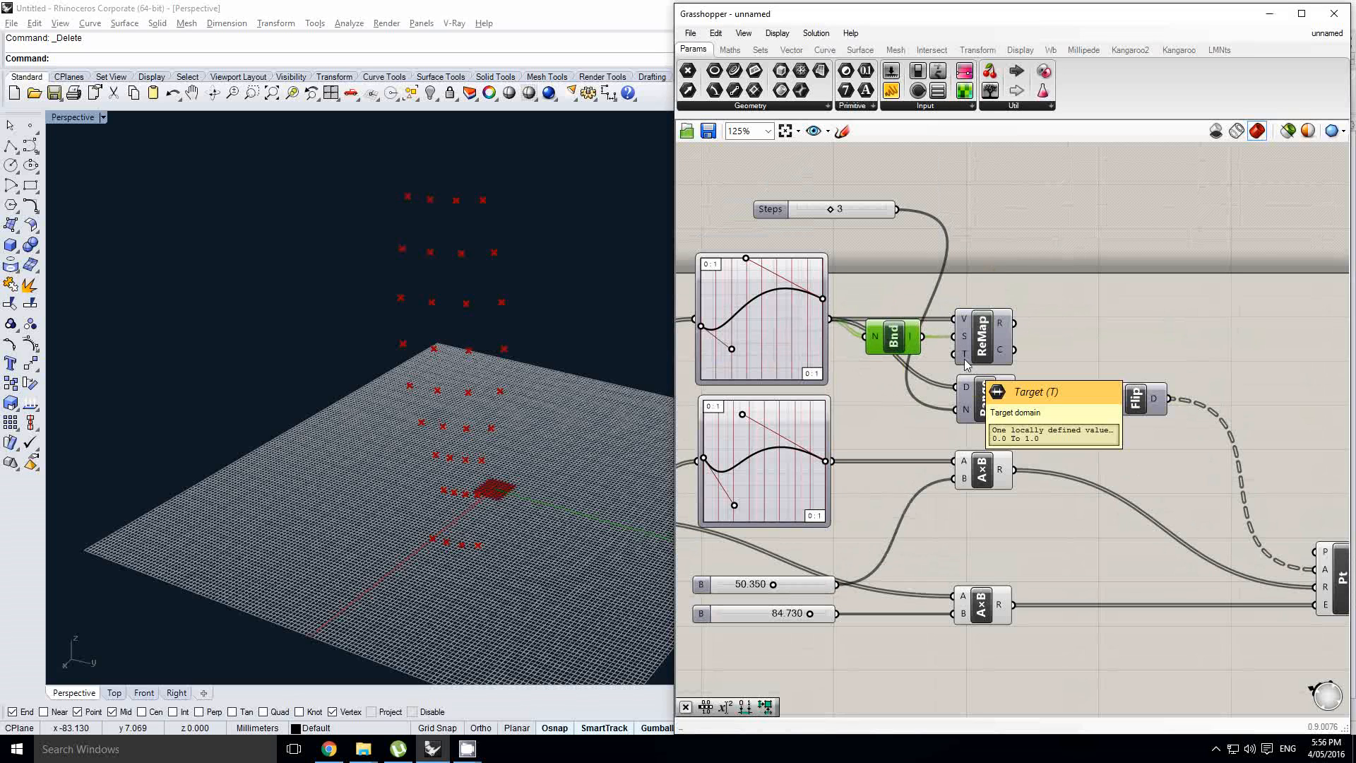
{"action": "right_click_drag", "start_coordinate": [822, 361], "coordinate": [833, 359]}
{"action": "left_click", "coordinate": [866, 292]}
{"action": "right_click_drag", "start_coordinate": [906, 333], "coordinate": [914, 328]}
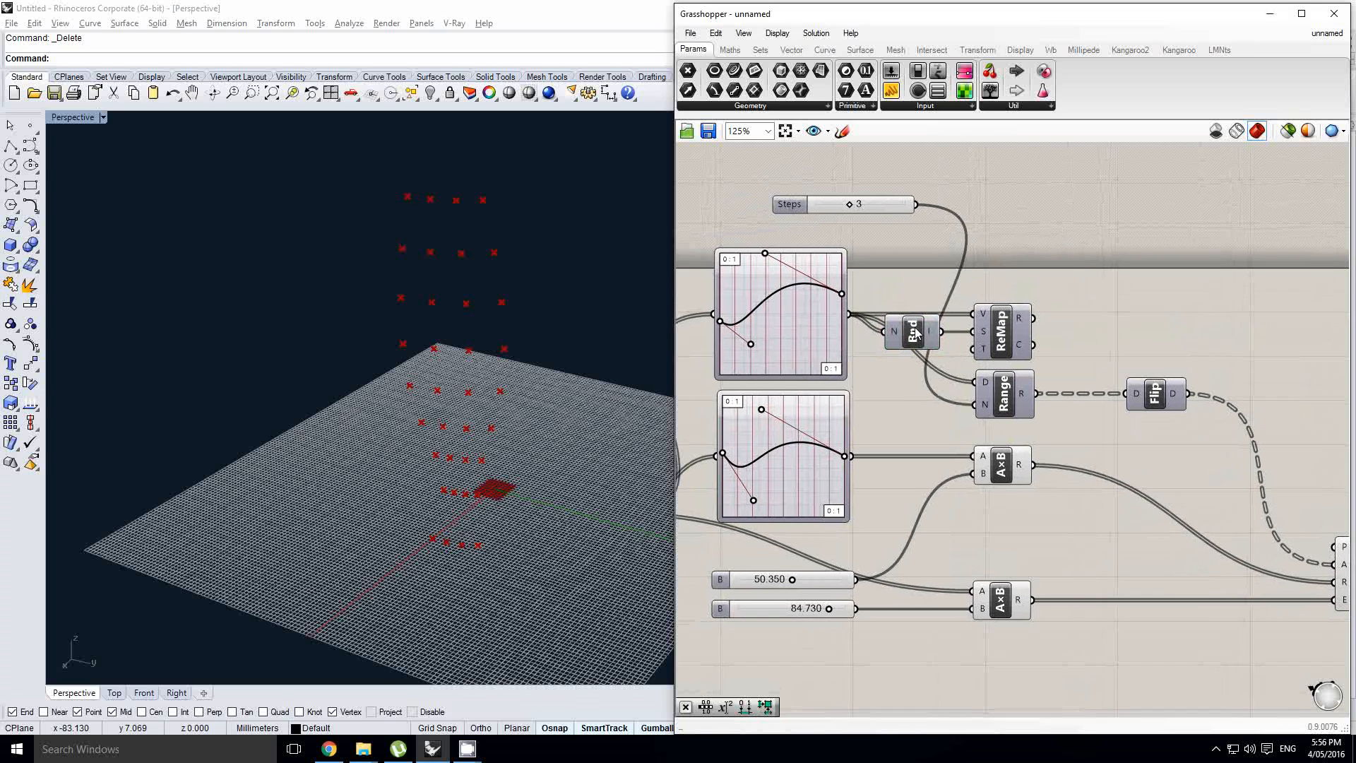
{"action": "left_click_drag", "start_coordinate": [915, 334], "coordinate": [911, 337]}
- Move the Steps slider down slightly and add another Number Slider above it
{"action": "right_click_drag", "start_coordinate": [1027, 329], "coordinate": [995, 398]}
{"action": "left_click", "coordinate": [1008, 326]}
{"action": "left_click", "coordinate": [957, 406]}
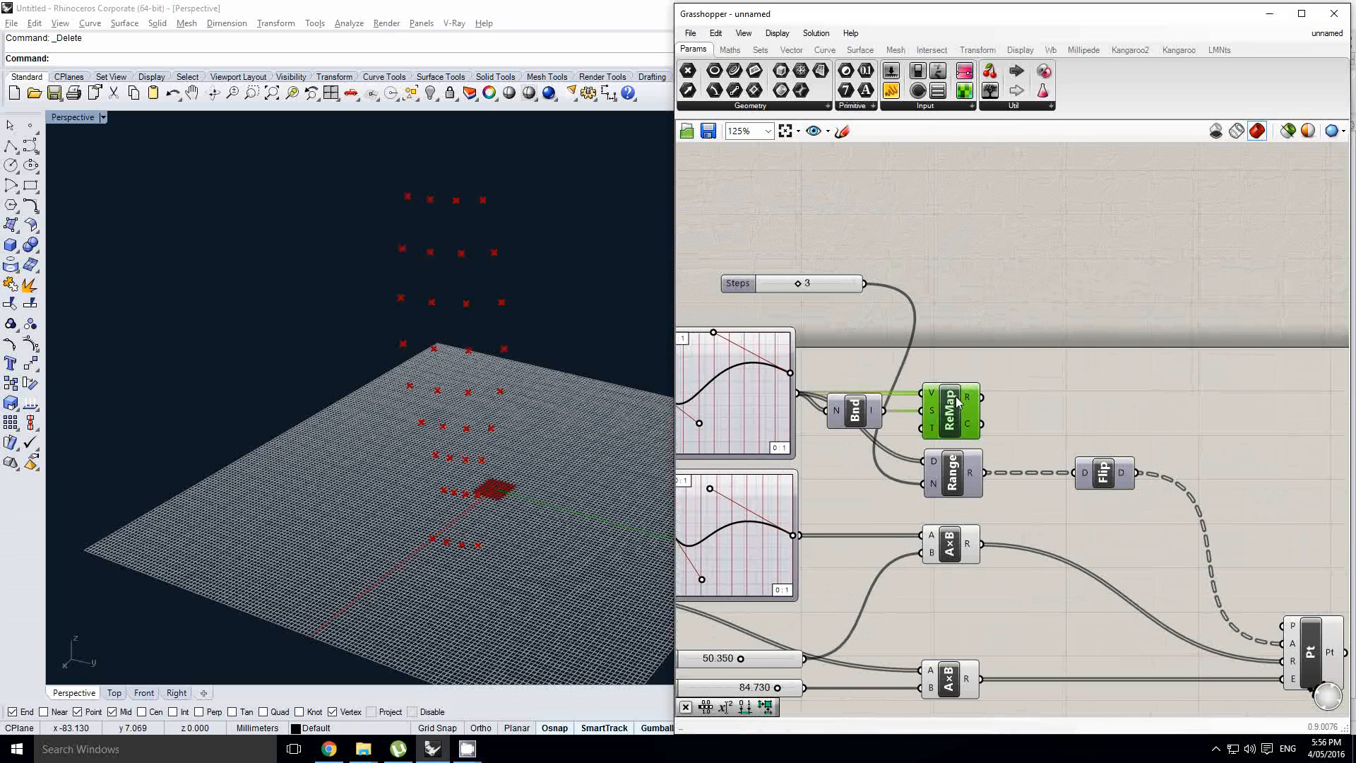
{"action": "left_click", "coordinate": [729, 50]}
{"action": "left_click_drag", "start_coordinate": [774, 290], "coordinate": [777, 308]}
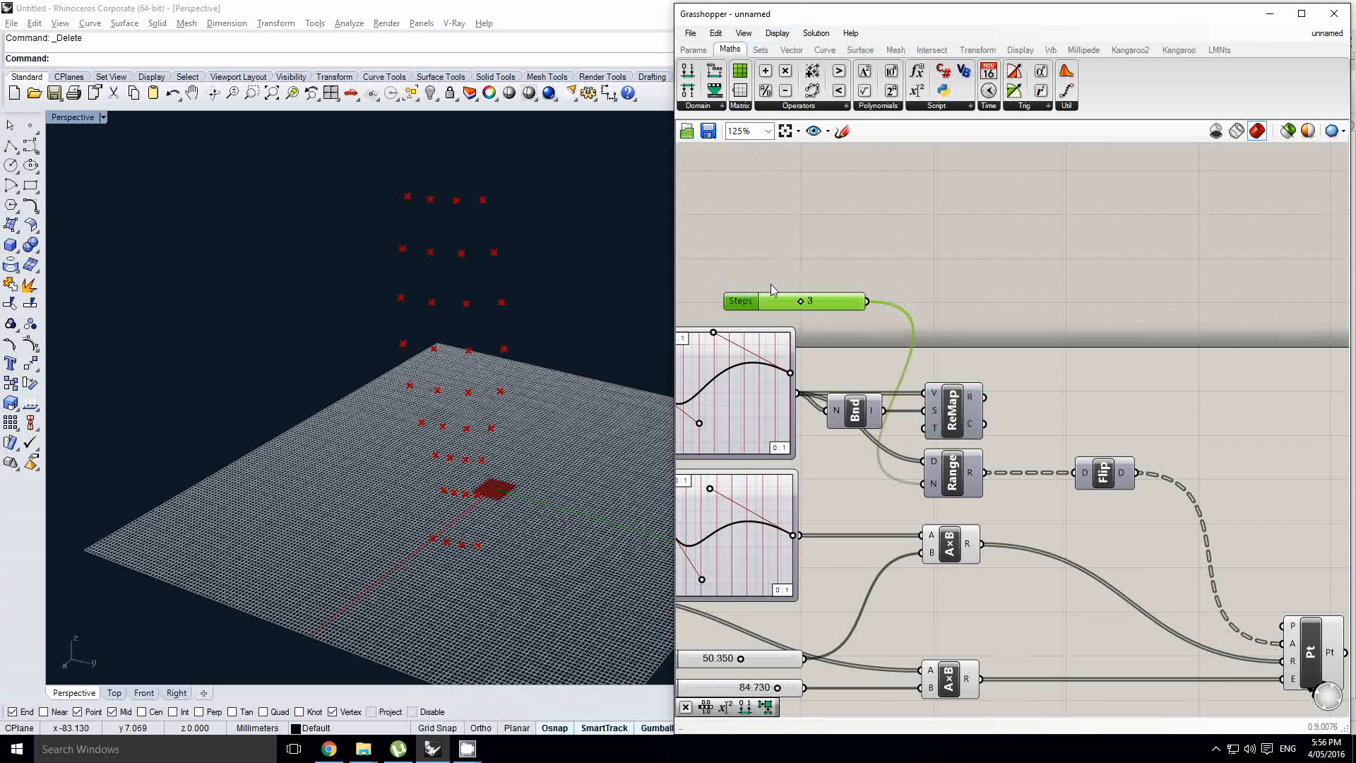
{"action": "left_click", "coordinate": [692, 49]}
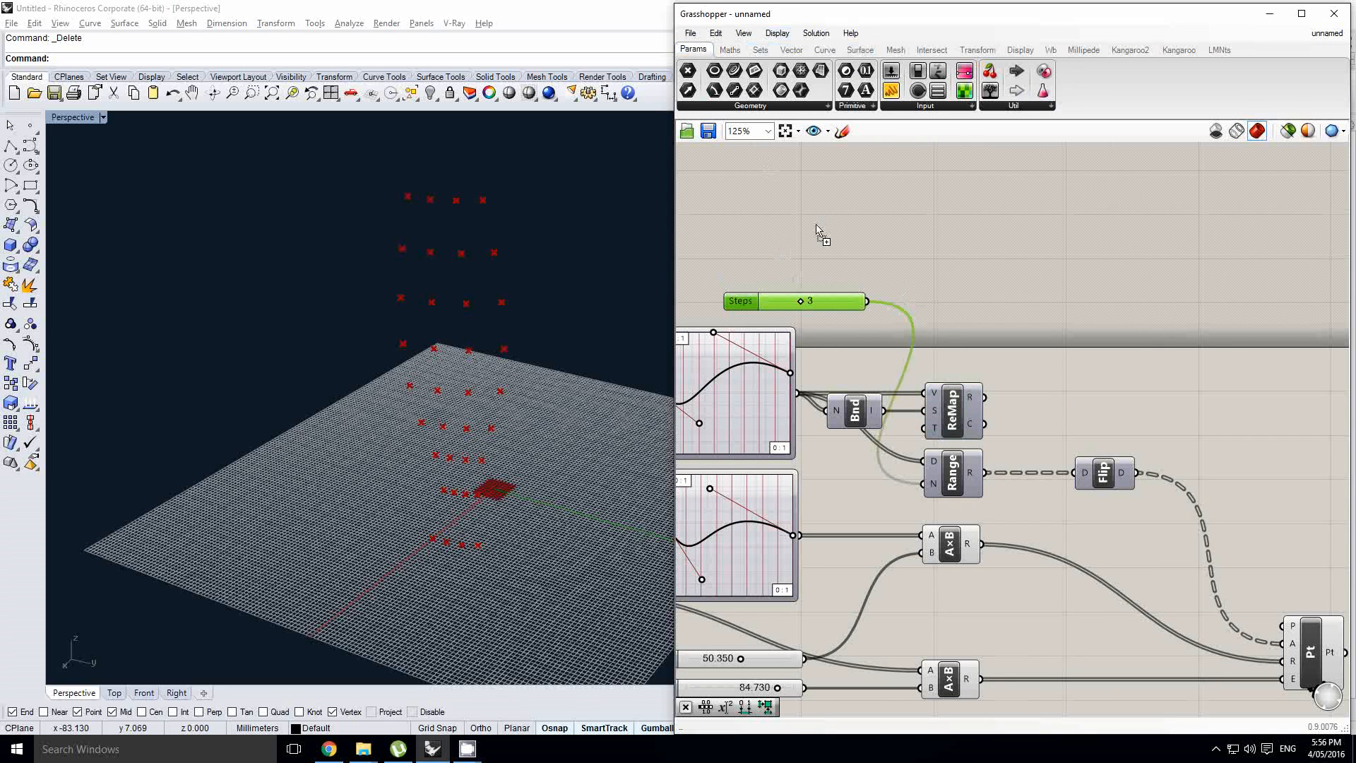
{"action": "left_click_drag", "start_coordinate": [817, 230], "coordinate": [802, 247]}
{"action": "right_click_drag", "start_coordinate": [1021, 257], "coordinate": [977, 267]}
{"action": "left_click", "coordinate": [863, 203]}
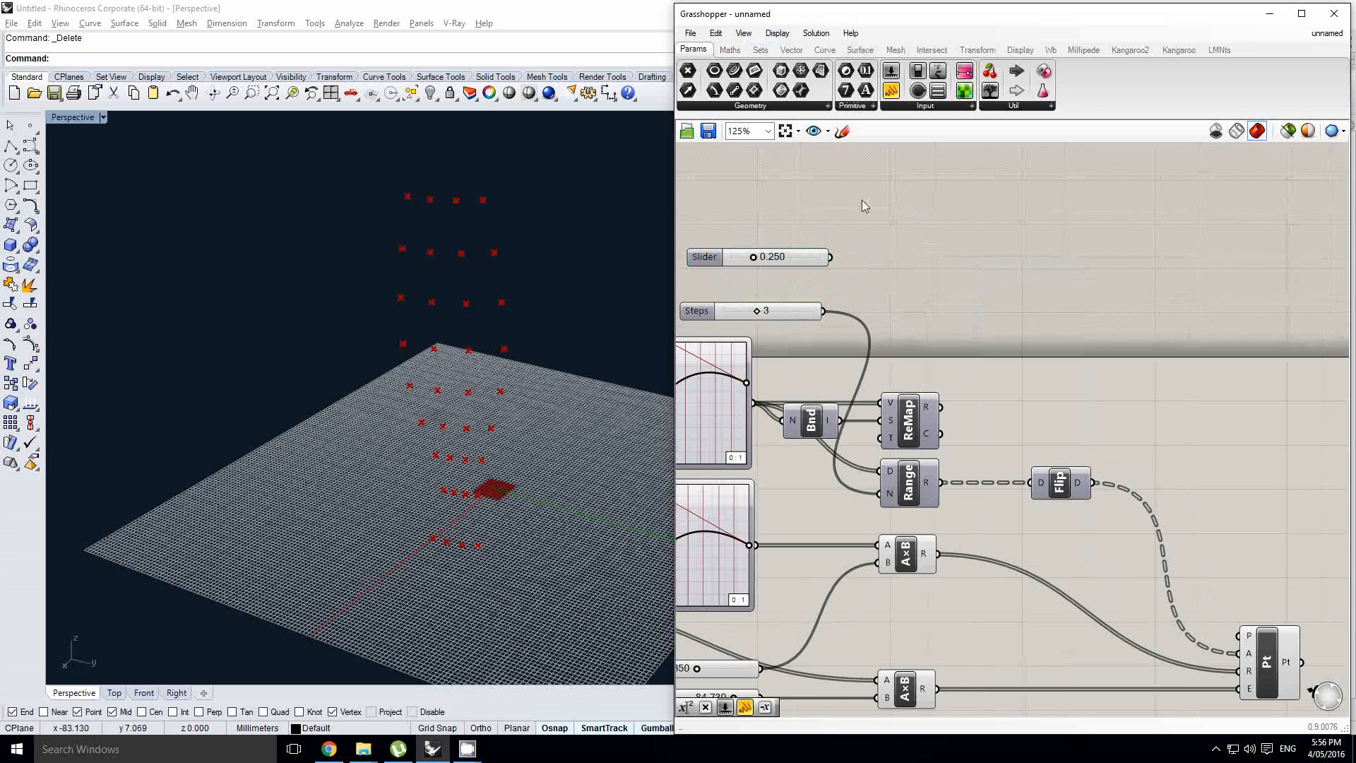
{"action": "double_click", "coordinate": [719, 256]}
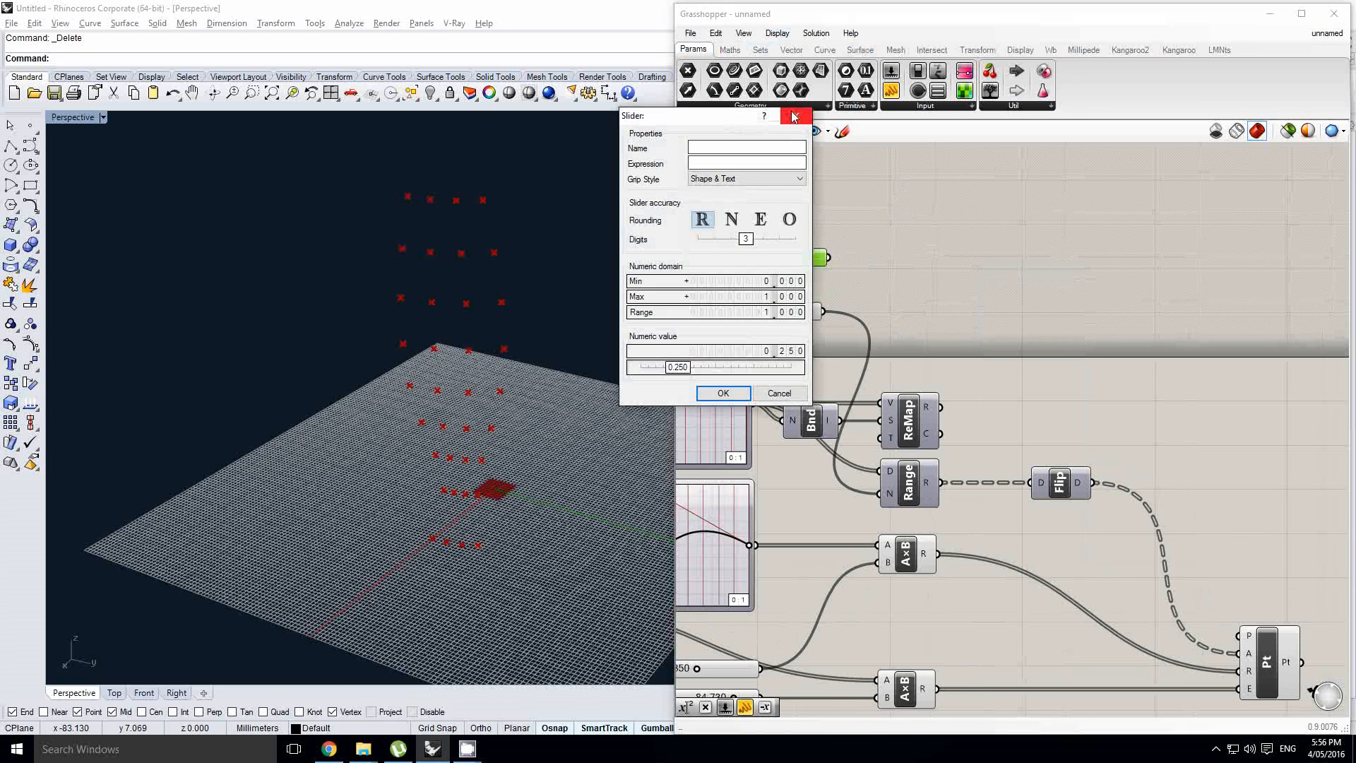
{"action": "left_click", "coordinate": [794, 117]}
- Switch to the finished reference definition and examine its component wiring and the resulting bottle model from several angles
{"action": "key", "text": "alt+Tab"}
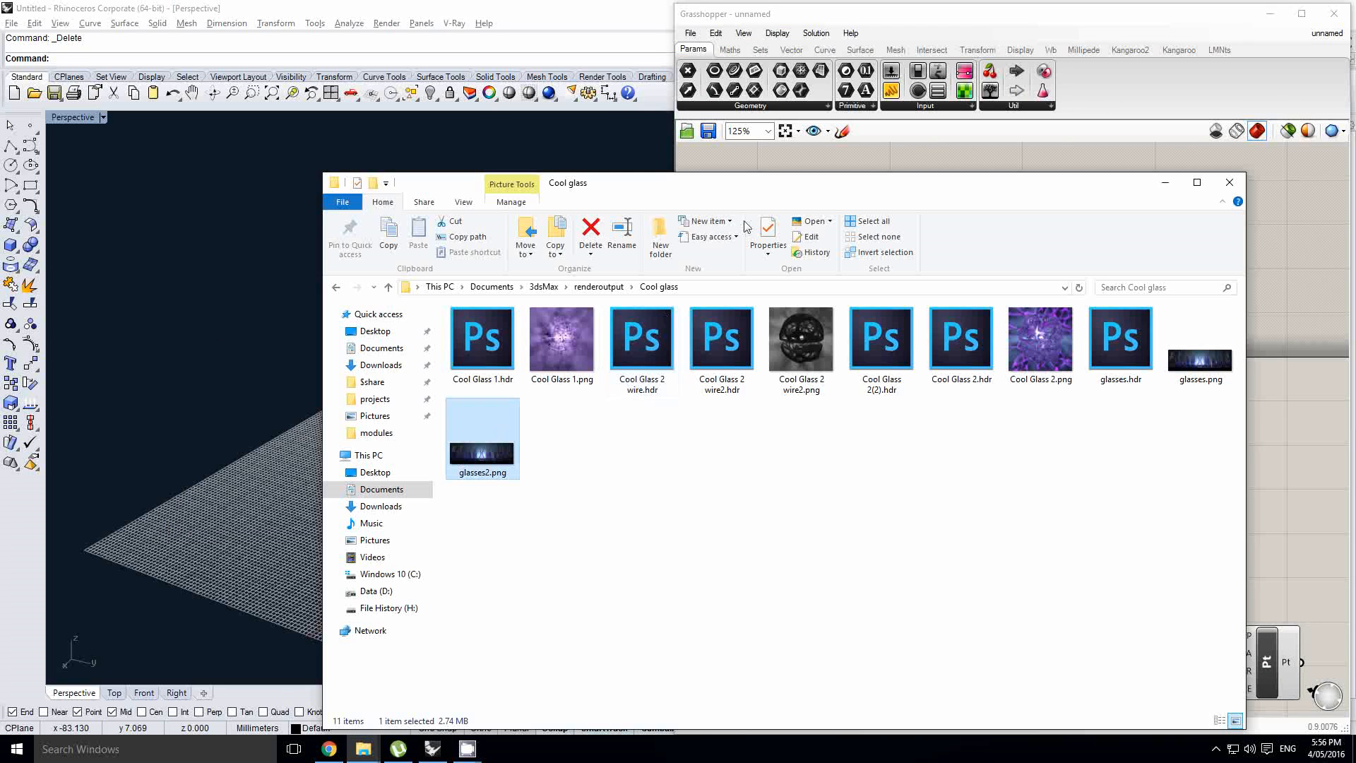
{"action": "key", "text": "alt+Tab"}
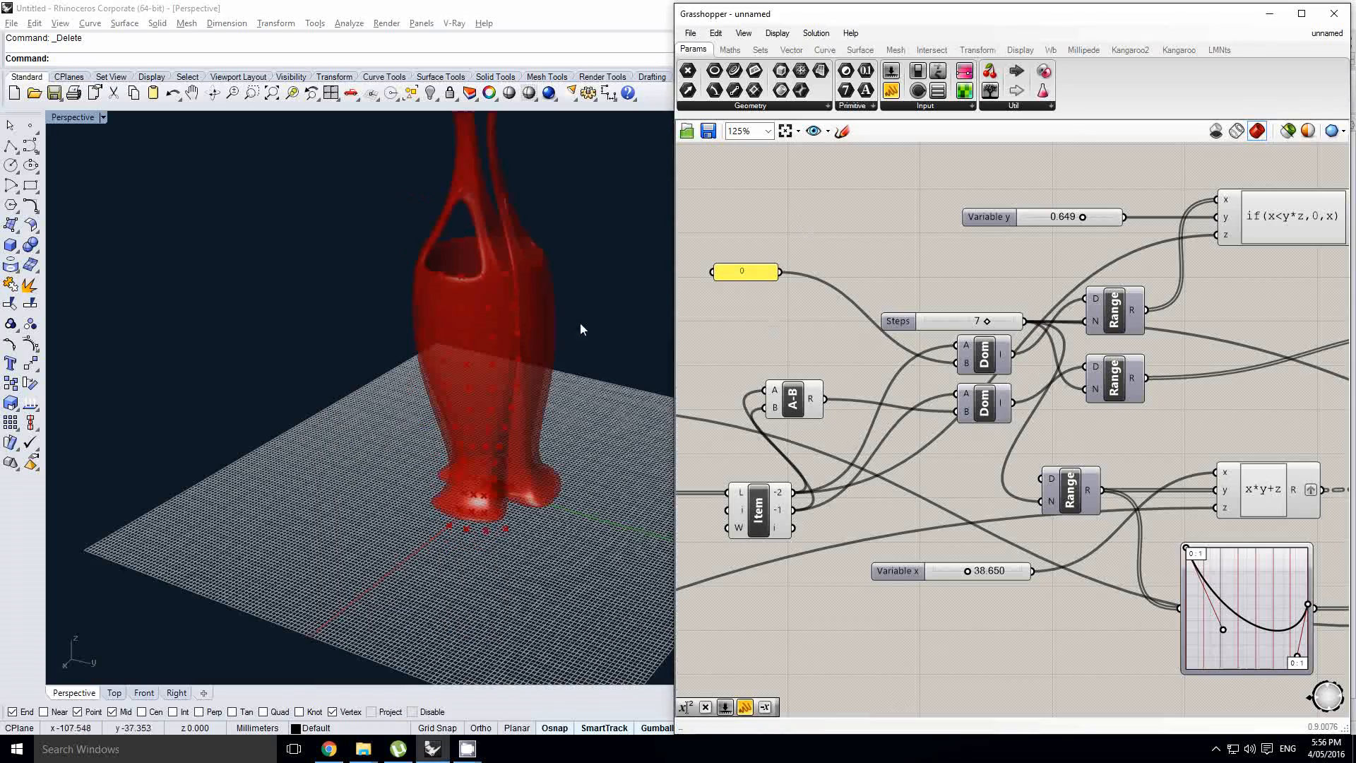
{"action": "right_click_drag", "start_coordinate": [581, 329], "coordinate": [478, 462]}
{"action": "right_click_drag", "start_coordinate": [423, 289], "coordinate": [442, 360]}
{"action": "right_click_drag", "start_coordinate": [493, 558], "coordinate": [451, 400]}
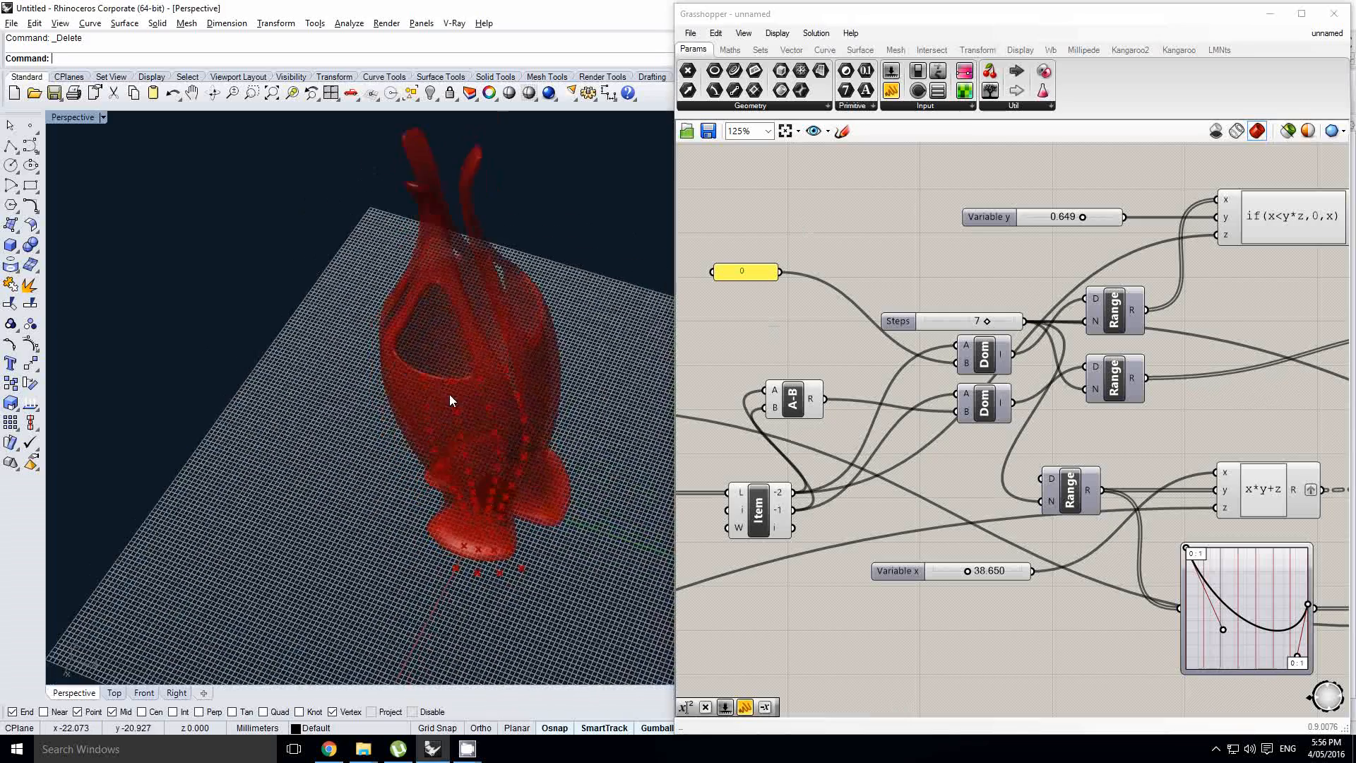
{"action": "right_click_drag", "start_coordinate": [730, 236], "coordinate": [747, 246]}
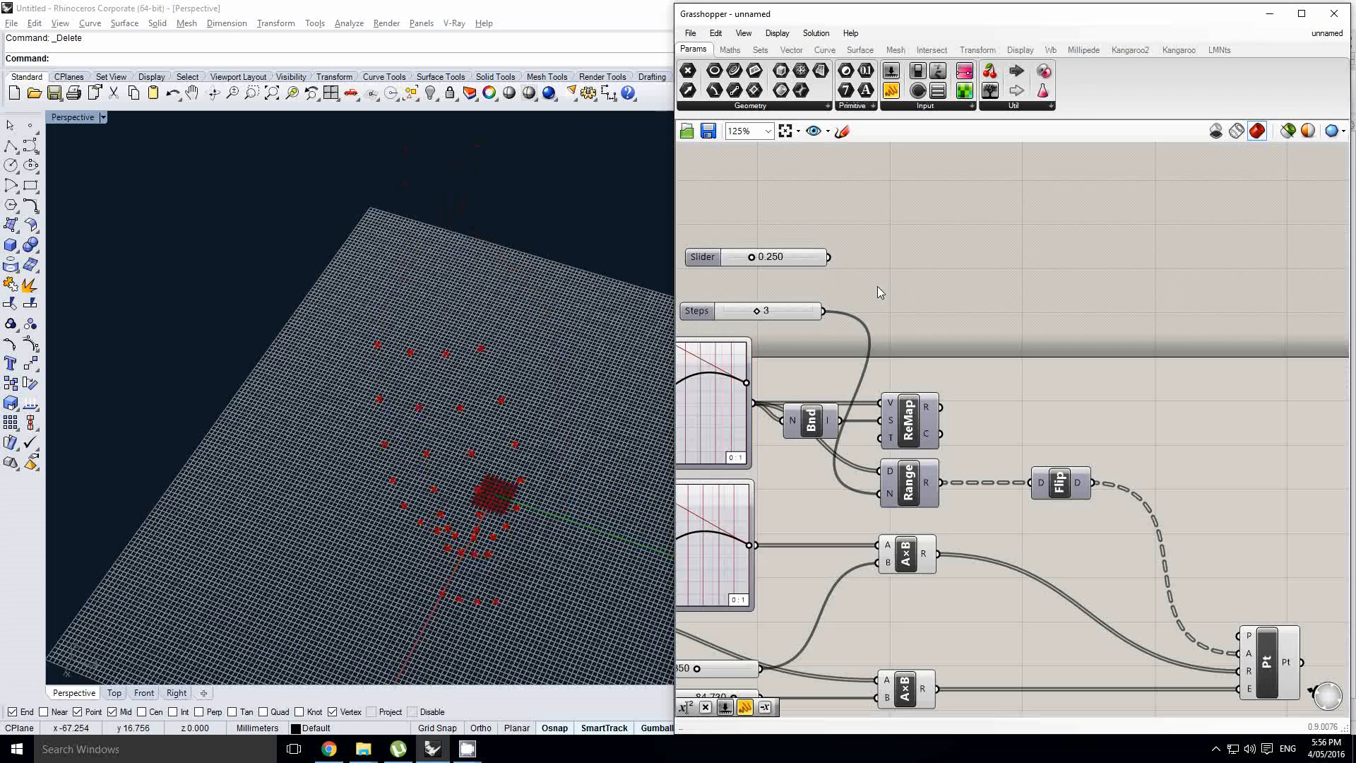
- Configure the new slider above Steps for integers with a maximum of 12 and set its value to 3
{"action": "right_click_drag", "start_coordinate": [878, 286], "coordinate": [954, 343]}
{"action": "double_click", "coordinate": [746, 305]}
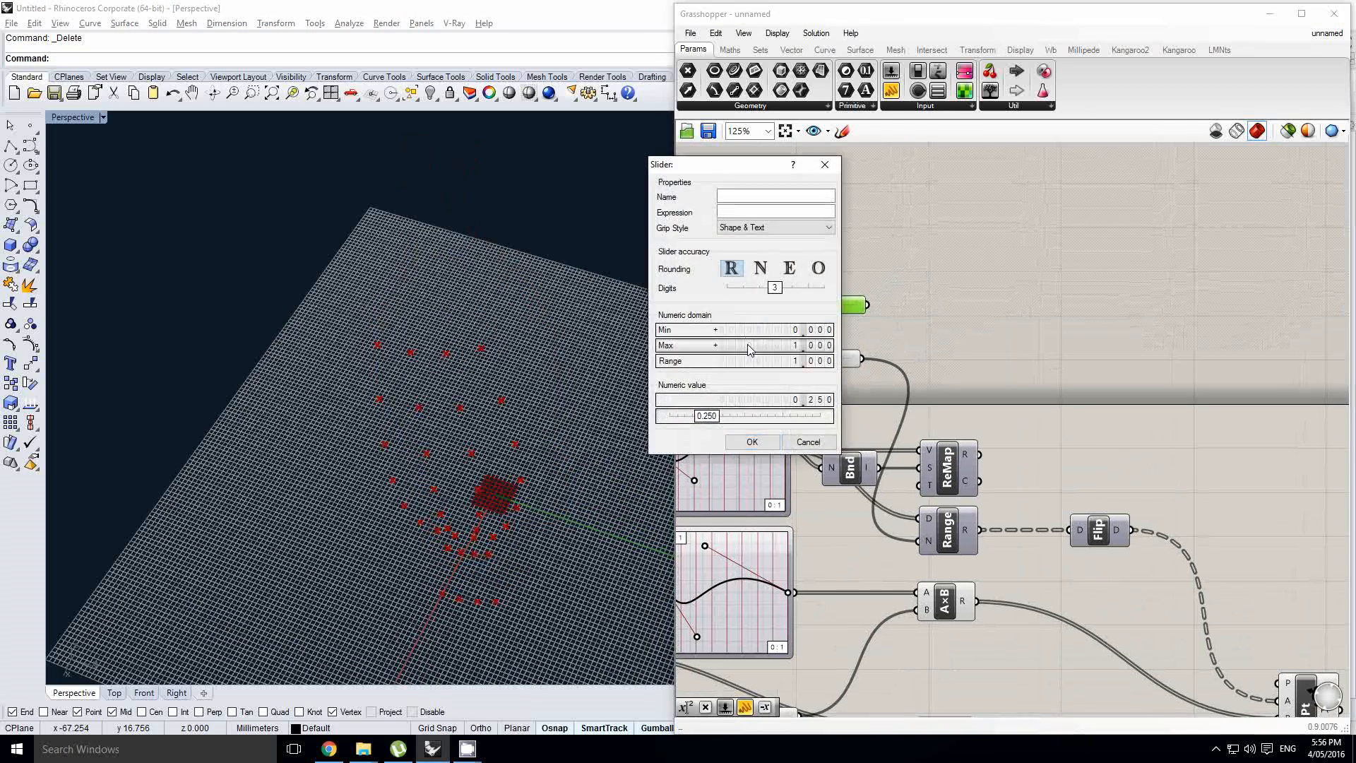
{"action": "double_click", "coordinate": [752, 346]}
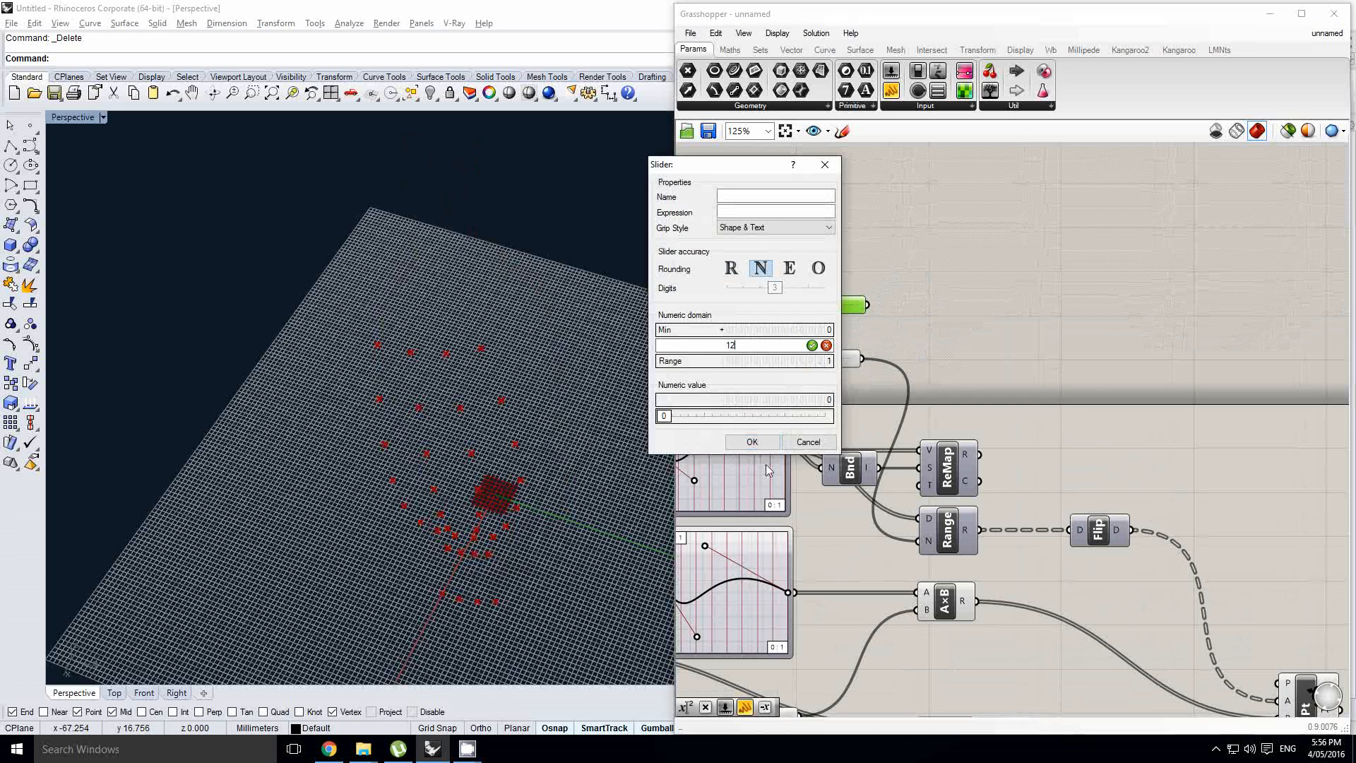
{"action": "key", "text": "Return"}
{"action": "left_click", "coordinate": [752, 441]}
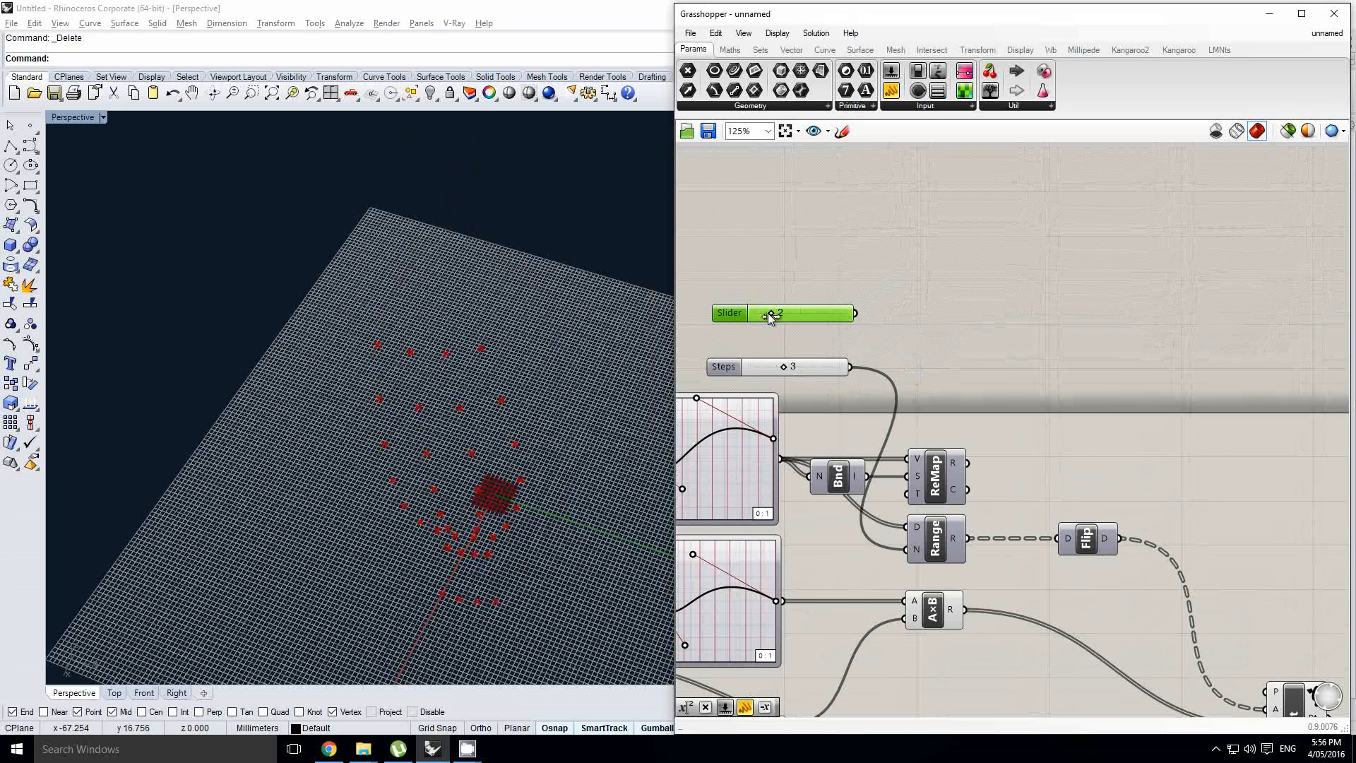
- Add an Expression component beside the new integer slider and connect the slider to its x input
{"action": "left_click", "coordinate": [729, 50]}
{"action": "left_click_drag", "start_coordinate": [919, 112], "coordinate": [994, 333]}
{"action": "left_click_drag", "start_coordinate": [847, 315], "coordinate": [883, 318]}
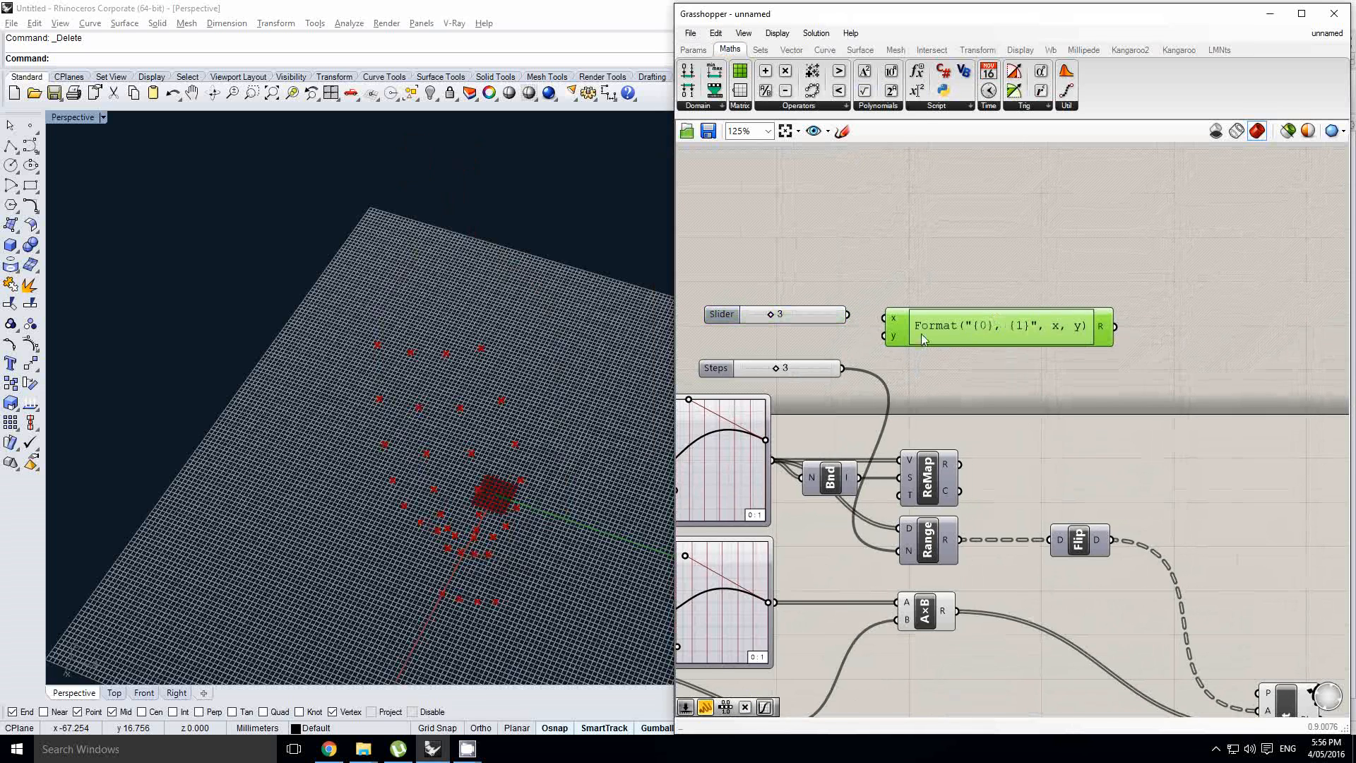
{"action": "scroll", "coordinate": [921, 333], "scroll_direction": "up", "scroll_amount": 1}
{"action": "scroll", "coordinate": [918, 329], "scroll_direction": "up", "scroll_amount": 4}
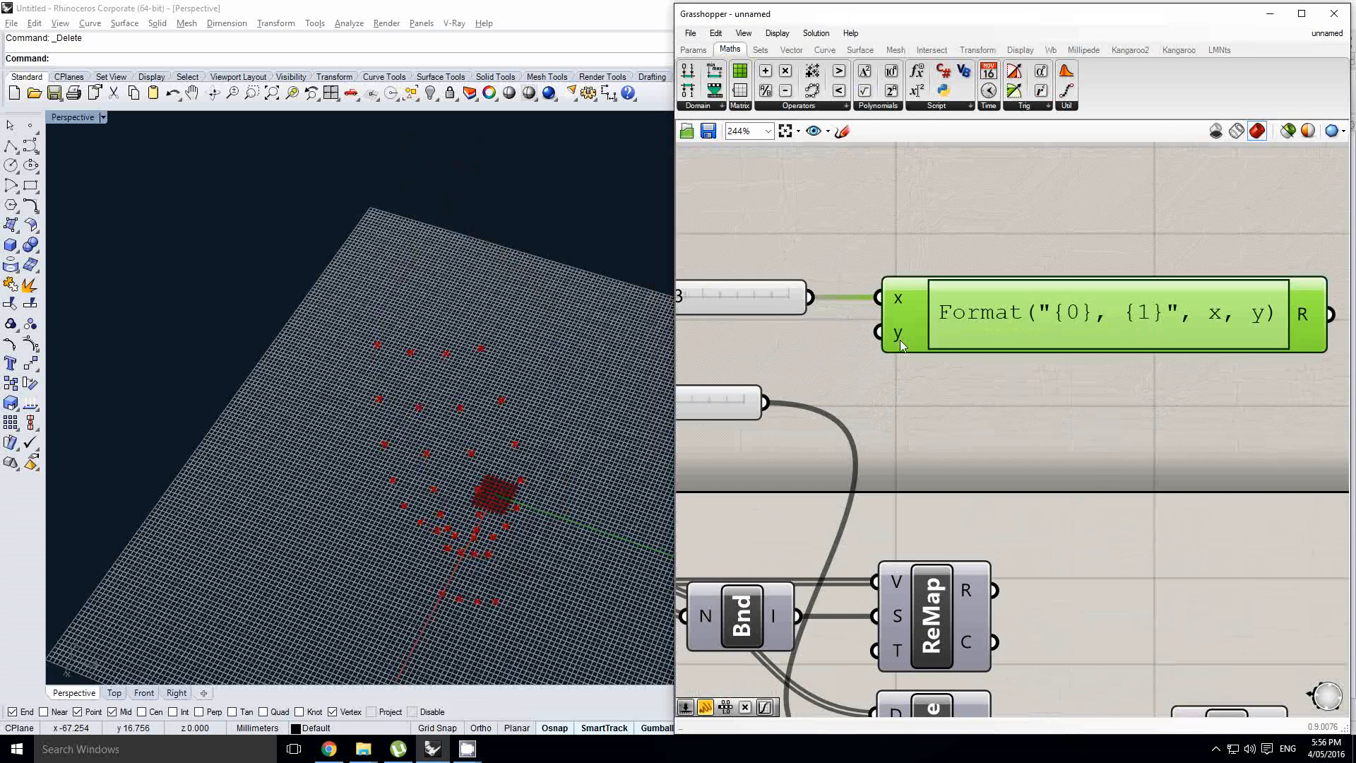
- Remove the Expression component's y input and set its expression to 2*pi/x
{"action": "left_click", "coordinate": [915, 334]}
{"action": "left_click_drag", "start_coordinate": [1041, 315], "coordinate": [1035, 291]}
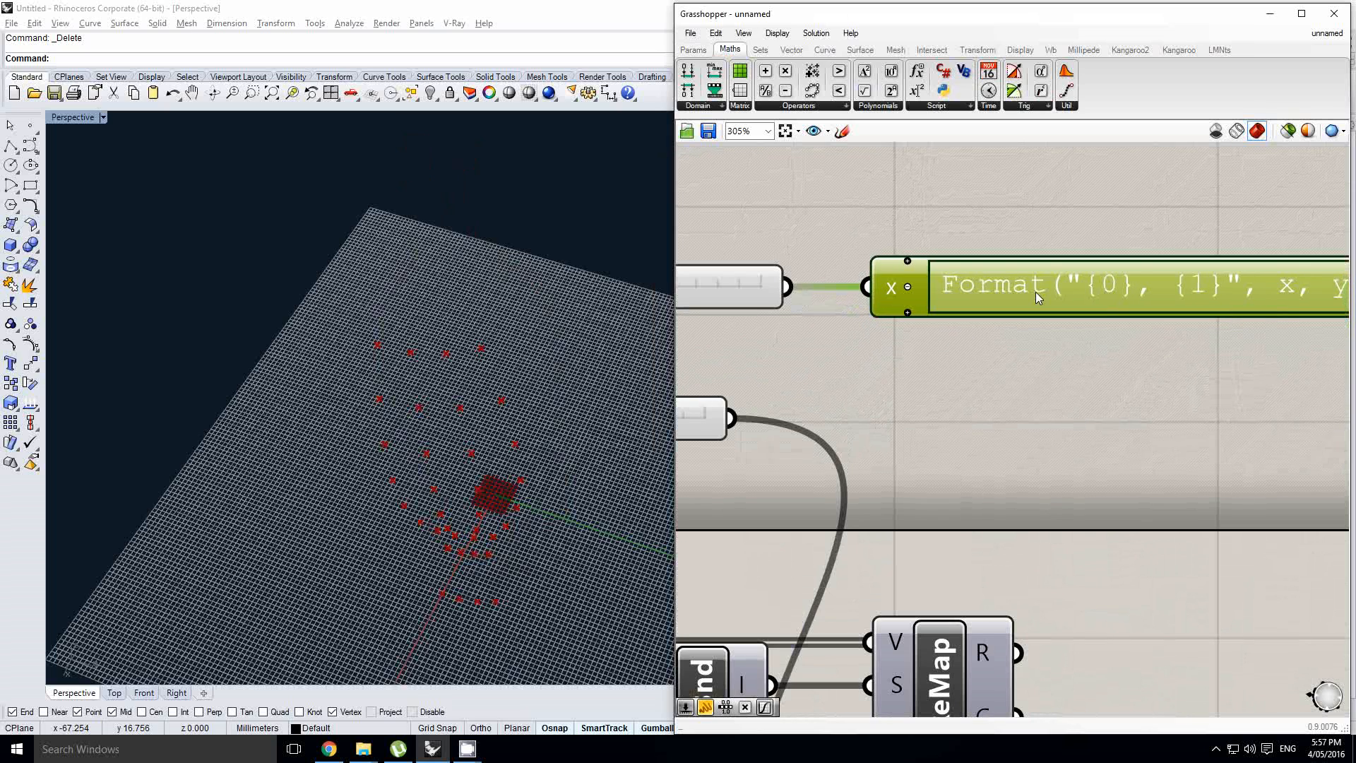
{"action": "double_click", "coordinate": [1035, 291]}
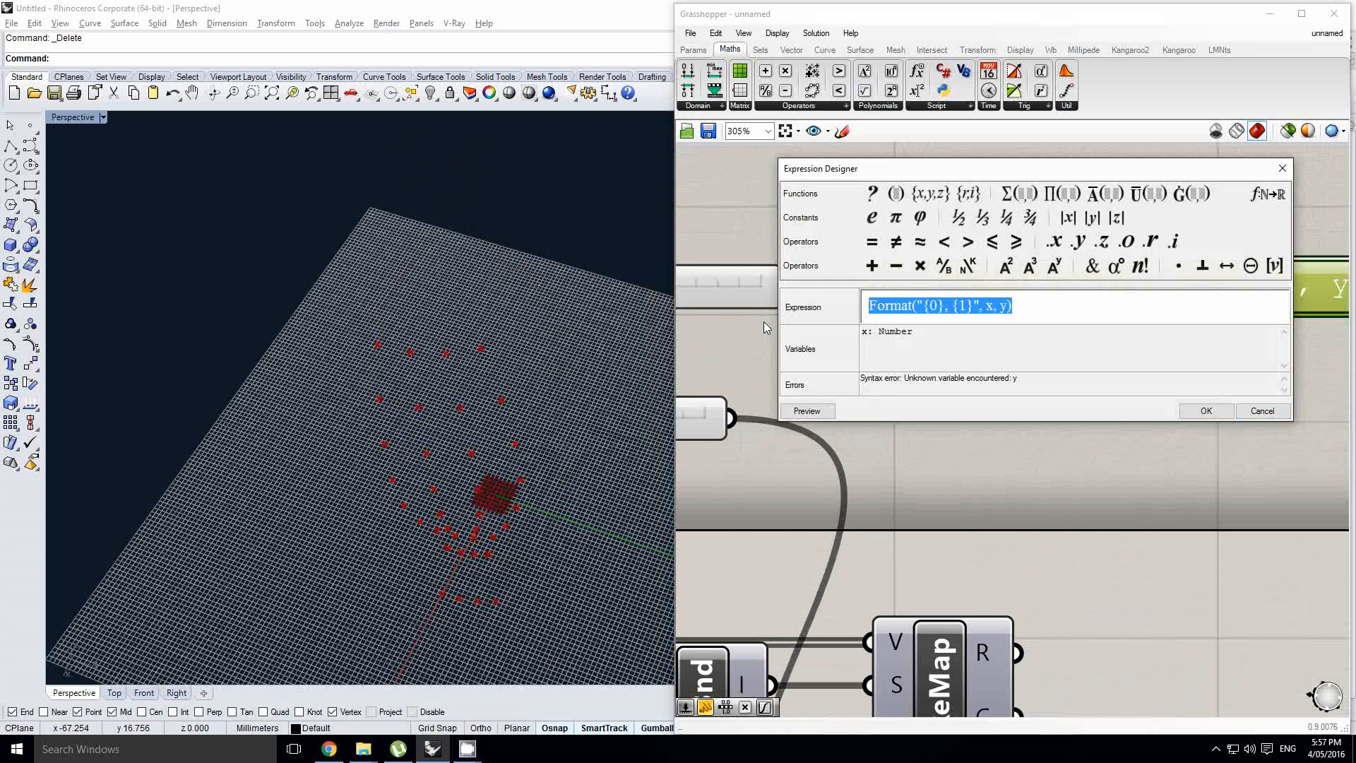
{"action": "type", "text": "2"}
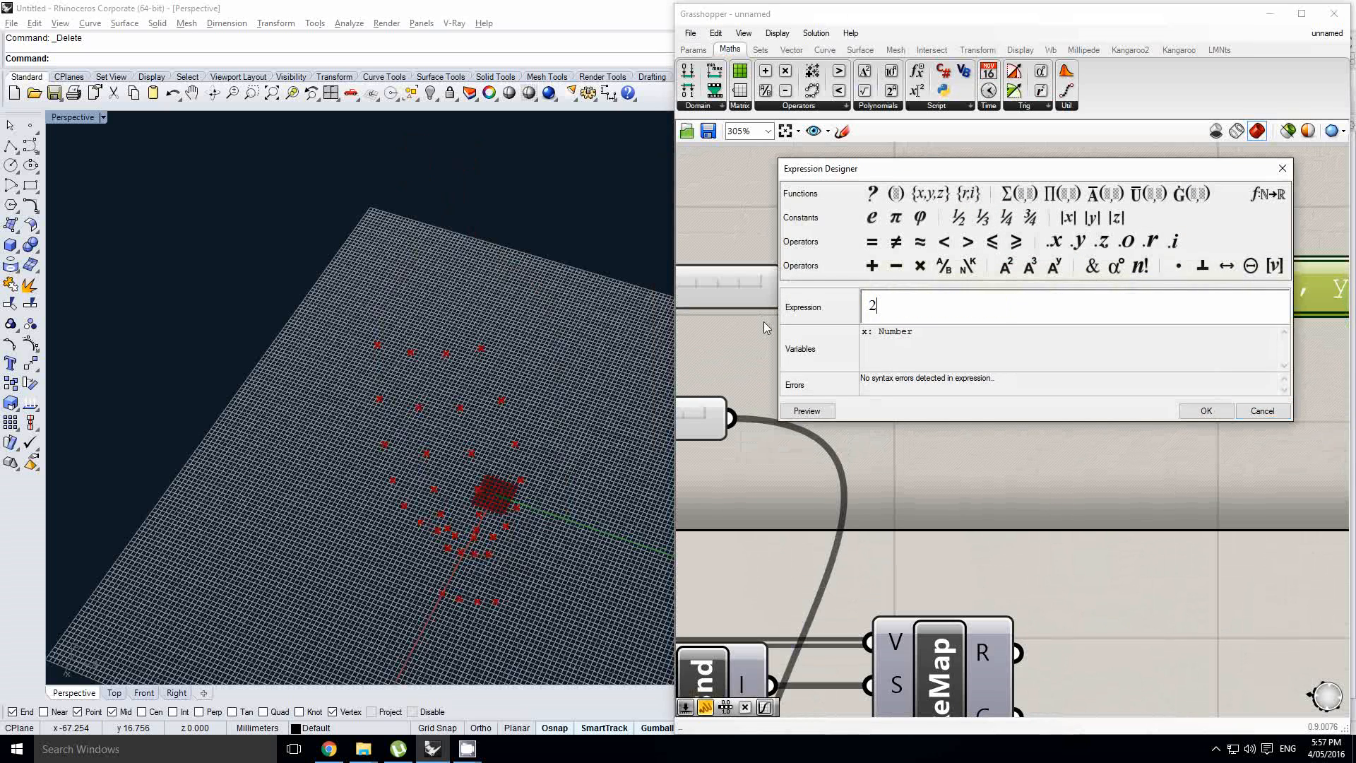
{"action": "type", "text": "*pi*x"}
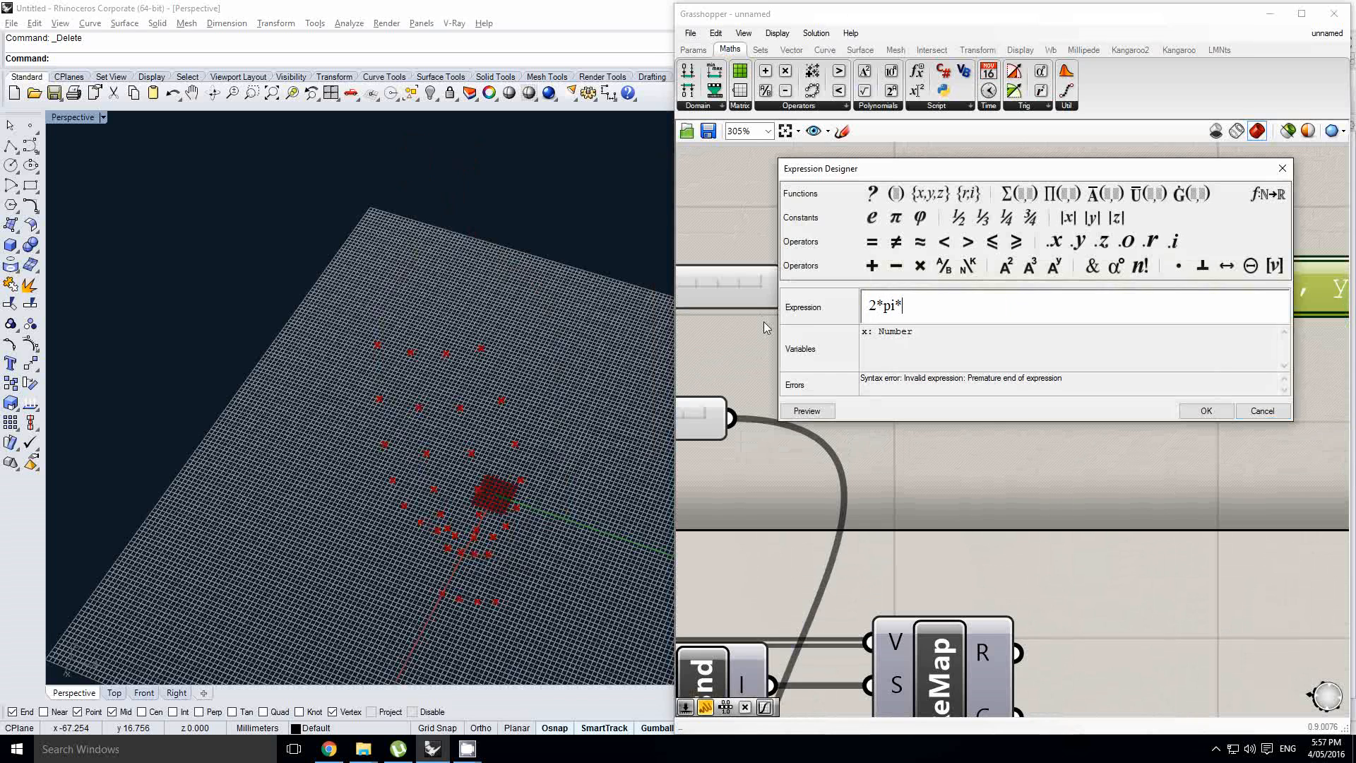
{"action": "key", "text": "BackSpace"}
{"action": "key", "text": "BackSpace"}
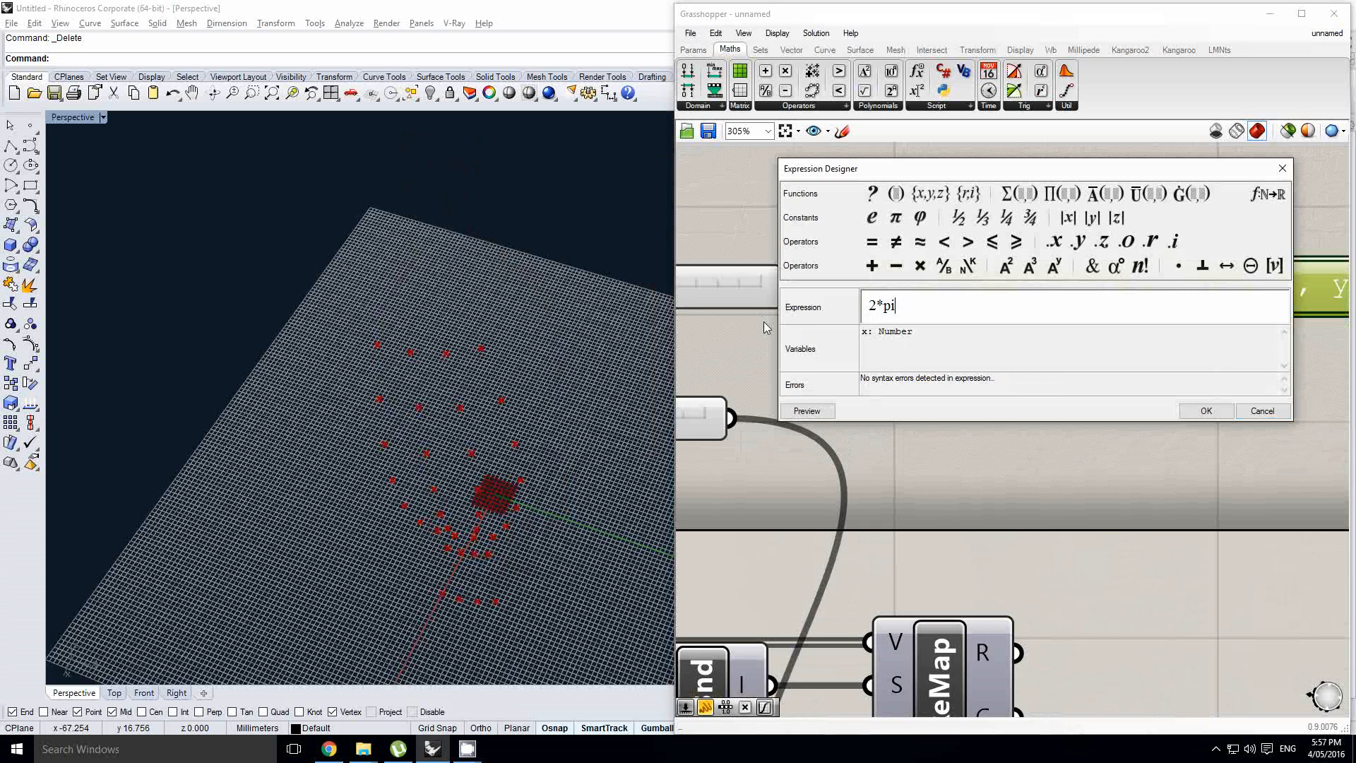
{"action": "type", "text": "/x"}
{"action": "left_click", "coordinate": [1207, 410]}
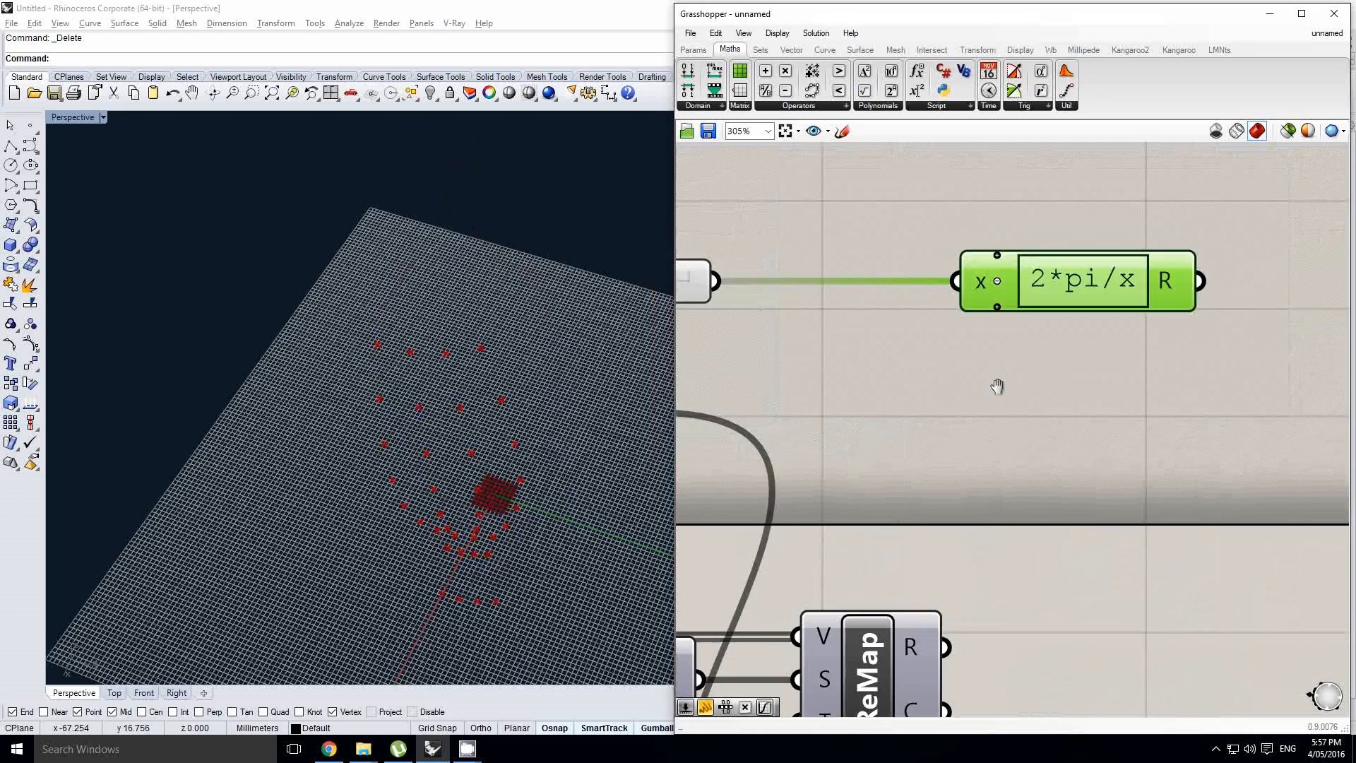
- Add a Multiplication component, connecting the expression result to A and Remap's R output to B
{"action": "scroll", "coordinate": [921, 440], "scroll_direction": "down", "scroll_amount": 4}
{"action": "scroll", "coordinate": [921, 441], "scroll_direction": "down", "scroll_amount": 3}
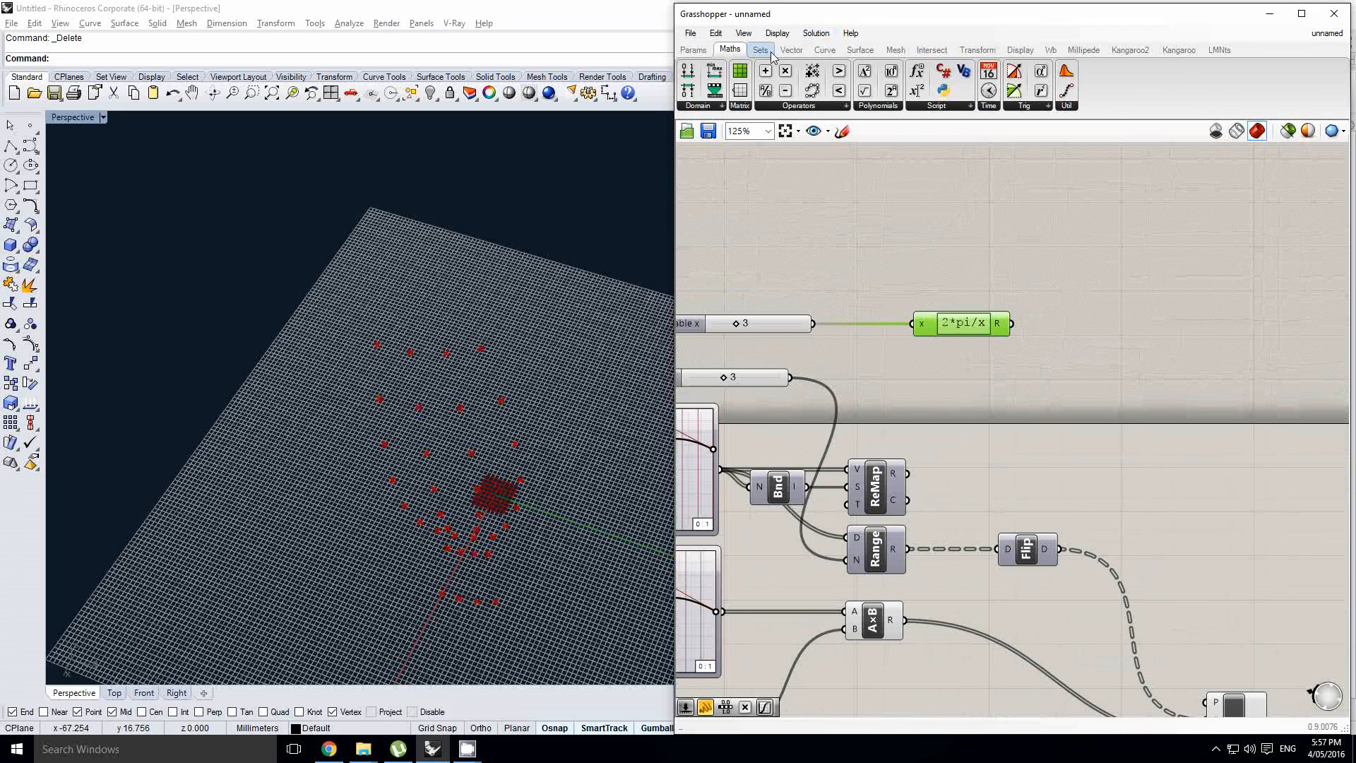
{"action": "left_click_drag", "start_coordinate": [786, 70], "coordinate": [1052, 382]}
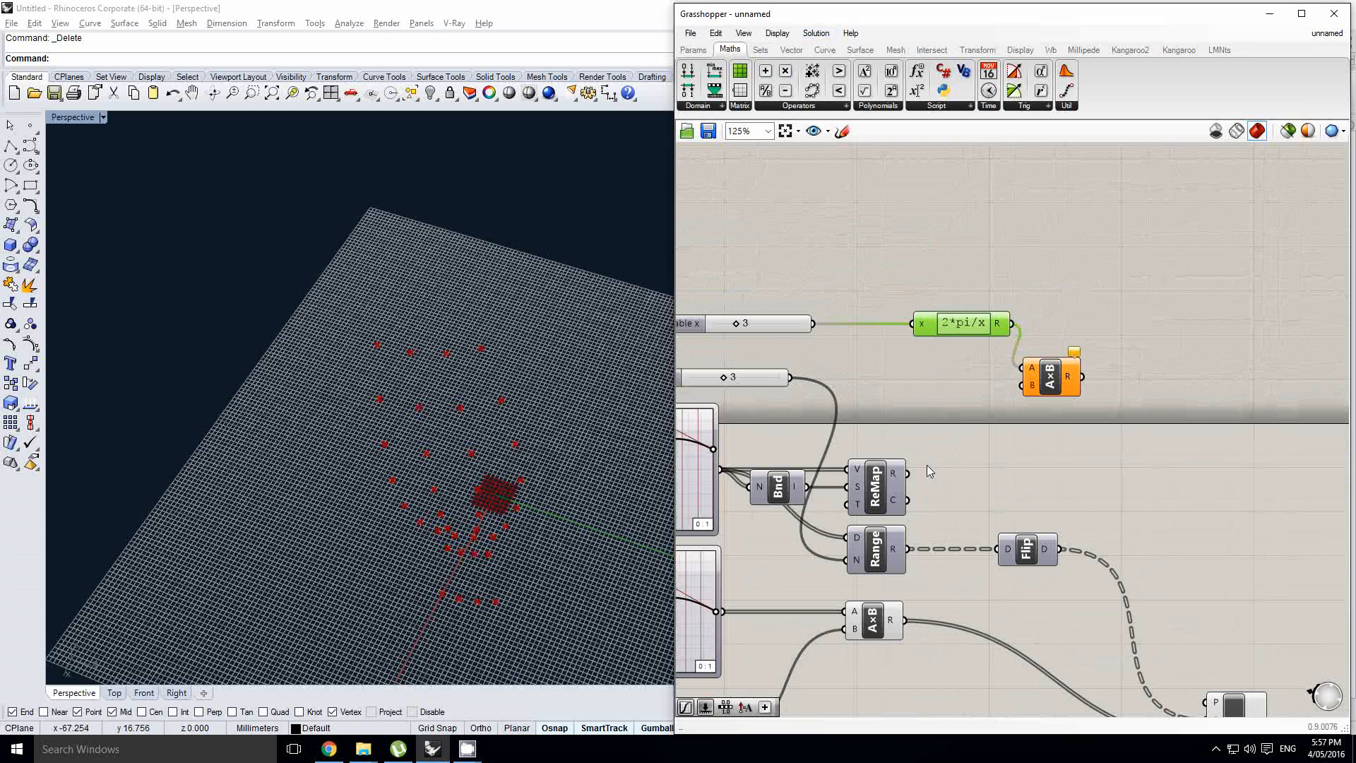
{"action": "left_click_drag", "start_coordinate": [908, 478], "coordinate": [1032, 448]}
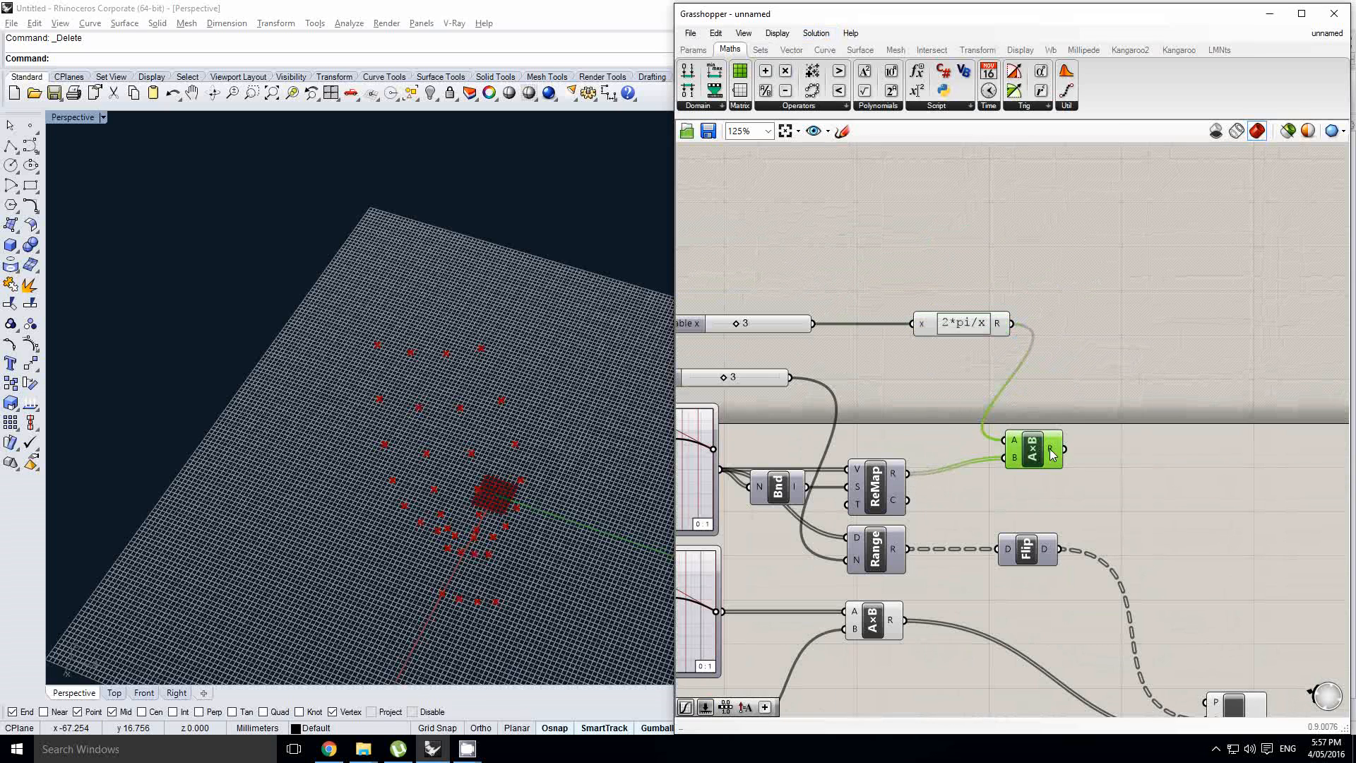
- Connect the new Multiplication's result to the angle Range's D input, spacing Range and Flip out to its right
{"action": "right_click_drag", "start_coordinate": [1086, 464], "coordinate": [986, 392]}
{"action": "left_click_drag", "start_coordinate": [1029, 472], "coordinate": [984, 476]}
{"action": "left_click", "coordinate": [980, 385]}
{"action": "left_click_drag", "start_coordinate": [964, 376], "coordinate": [962, 481]}
{"action": "left_click_drag", "start_coordinate": [933, 368], "coordinate": [876, 404]}
{"action": "right_click_drag", "start_coordinate": [525, 443], "coordinate": [480, 452]}
{"action": "mouse_move", "coordinate": [973, 480]}
{"action": "left_mouse_down"}
{"action": "mouse_move", "coordinate": [982, 487]}
{"action": "mouse_move", "coordinate": [971, 479]}
{"action": "left_mouse_up"}
{"action": "left_click_drag", "start_coordinate": [1118, 475], "coordinate": [1050, 475]}
- Move the cylindrical point component farther right and inspect the point layout in the perspective view
{"action": "right_click_drag", "start_coordinate": [516, 452], "coordinate": [515, 434]}
{"action": "right_click_drag", "start_coordinate": [682, 428], "coordinate": [968, 436]}
{"action": "right_click_drag", "start_coordinate": [1059, 368], "coordinate": [936, 354]}
{"action": "right_click_drag", "start_coordinate": [1191, 552], "coordinate": [1012, 479]}
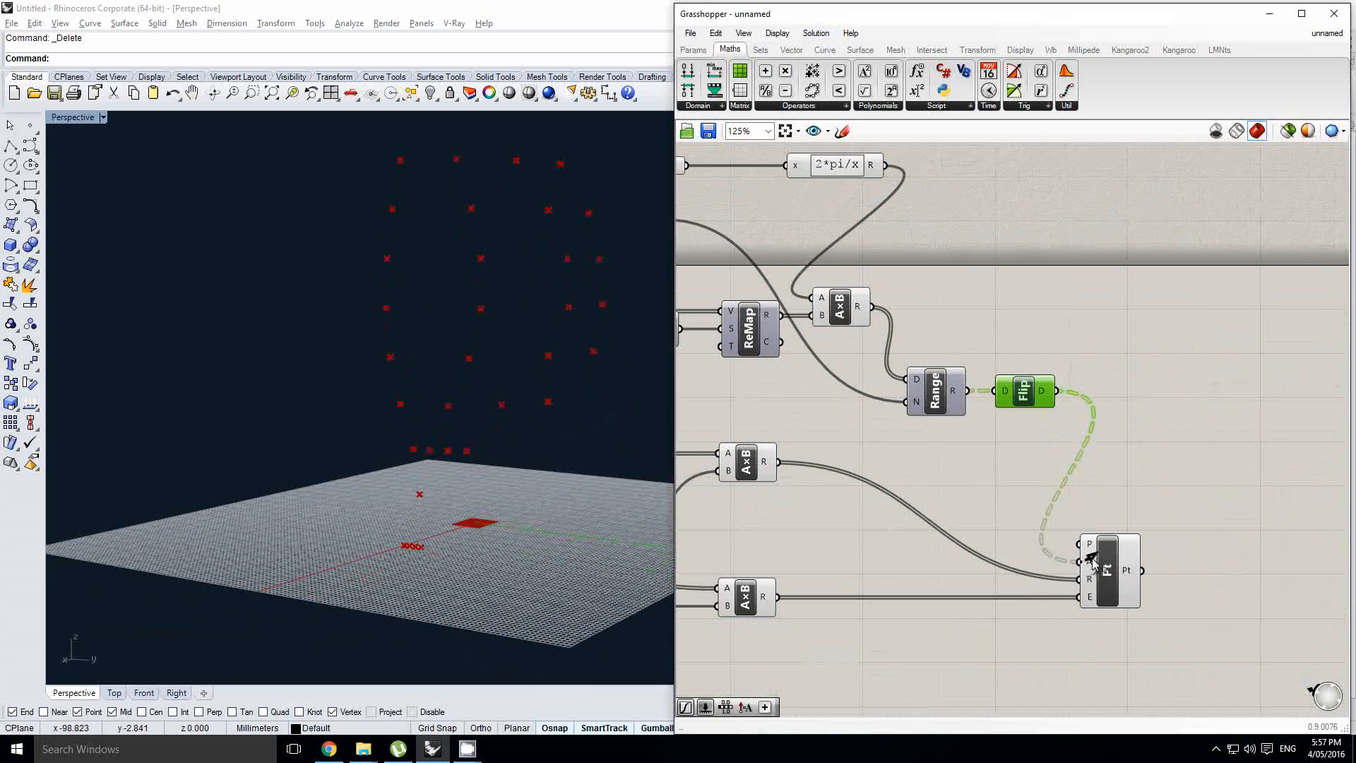
{"action": "left_click_drag", "start_coordinate": [1126, 567], "coordinate": [1228, 568]}
{"action": "right_click_drag", "start_coordinate": [565, 458], "coordinate": [600, 488]}
{"action": "right_click_drag", "start_coordinate": [867, 373], "coordinate": [981, 395]}
{"action": "right_click_drag", "start_coordinate": [495, 382], "coordinate": [438, 472]}
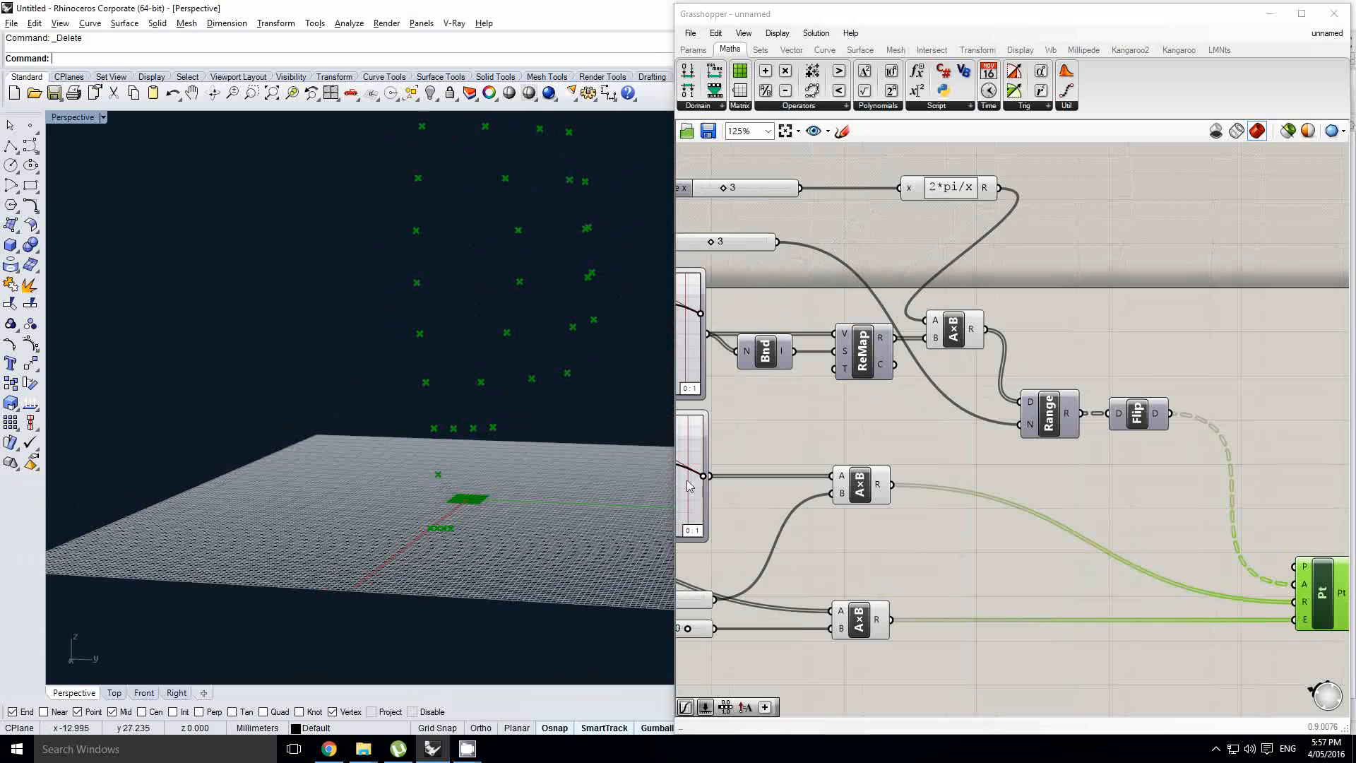
- Move the Steps slider right, closer to the angle Range component it feeds
{"action": "right_click_drag", "start_coordinate": [863, 371], "coordinate": [909, 410]}
{"action": "right_click_drag", "start_coordinate": [471, 500], "coordinate": [472, 503]}
{"action": "right_click_drag", "start_coordinate": [907, 309], "coordinate": [1009, 366]}
{"action": "left_click", "coordinate": [947, 344]}
{"action": "scroll", "coordinate": [1009, 366], "scroll_direction": "down", "scroll_amount": 1}
{"action": "right_click_drag", "start_coordinate": [927, 374], "coordinate": [960, 331]}
{"action": "scroll", "coordinate": [954, 371], "scroll_direction": "up", "scroll_amount": 1}
{"action": "left_click", "coordinate": [955, 378]}
{"action": "left_click", "coordinate": [931, 313]}
{"action": "left_click_drag", "start_coordinate": [931, 313], "coordinate": [1031, 310]}
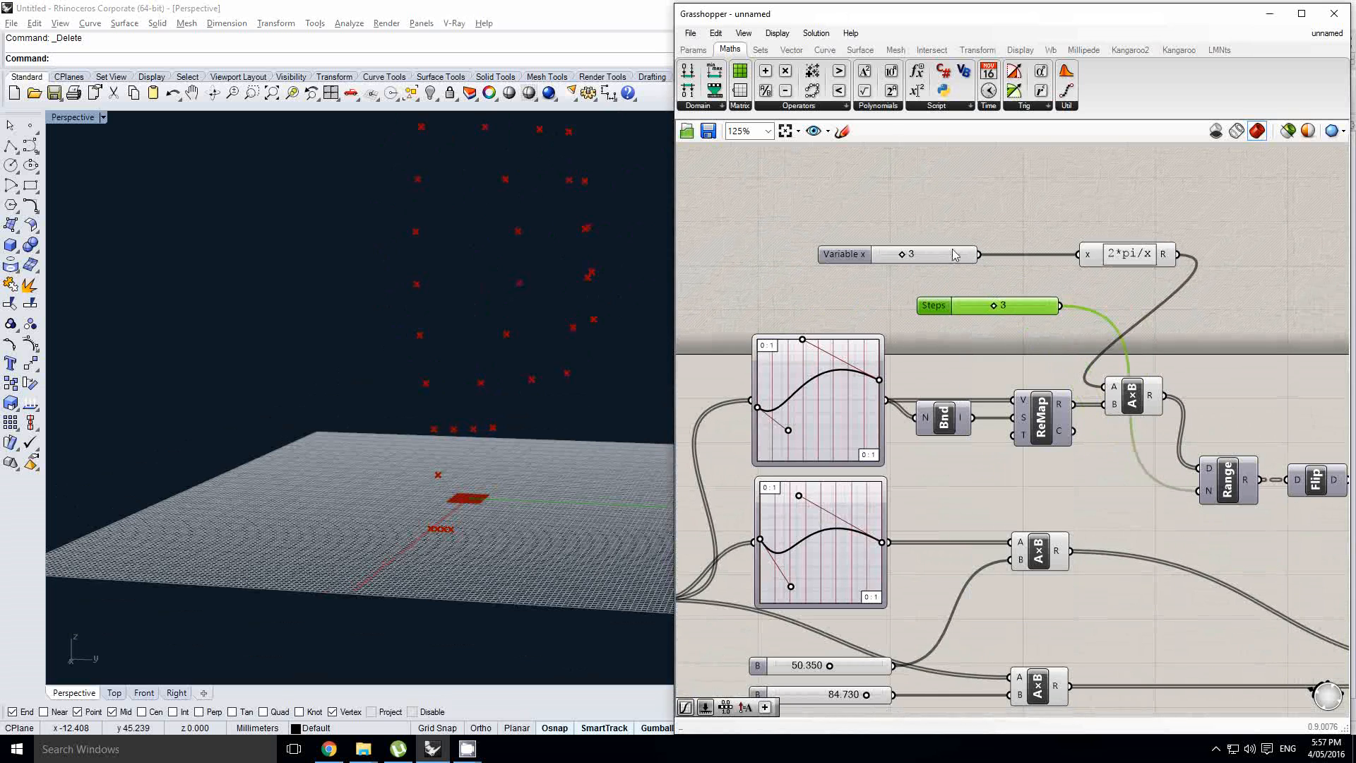
- Add a Construct Domain component above the upper graph mapper and connect its output to Remap's T input
{"action": "right_click_drag", "start_coordinate": [837, 300], "coordinate": [934, 334]}
{"action": "left_click", "coordinate": [913, 320]}
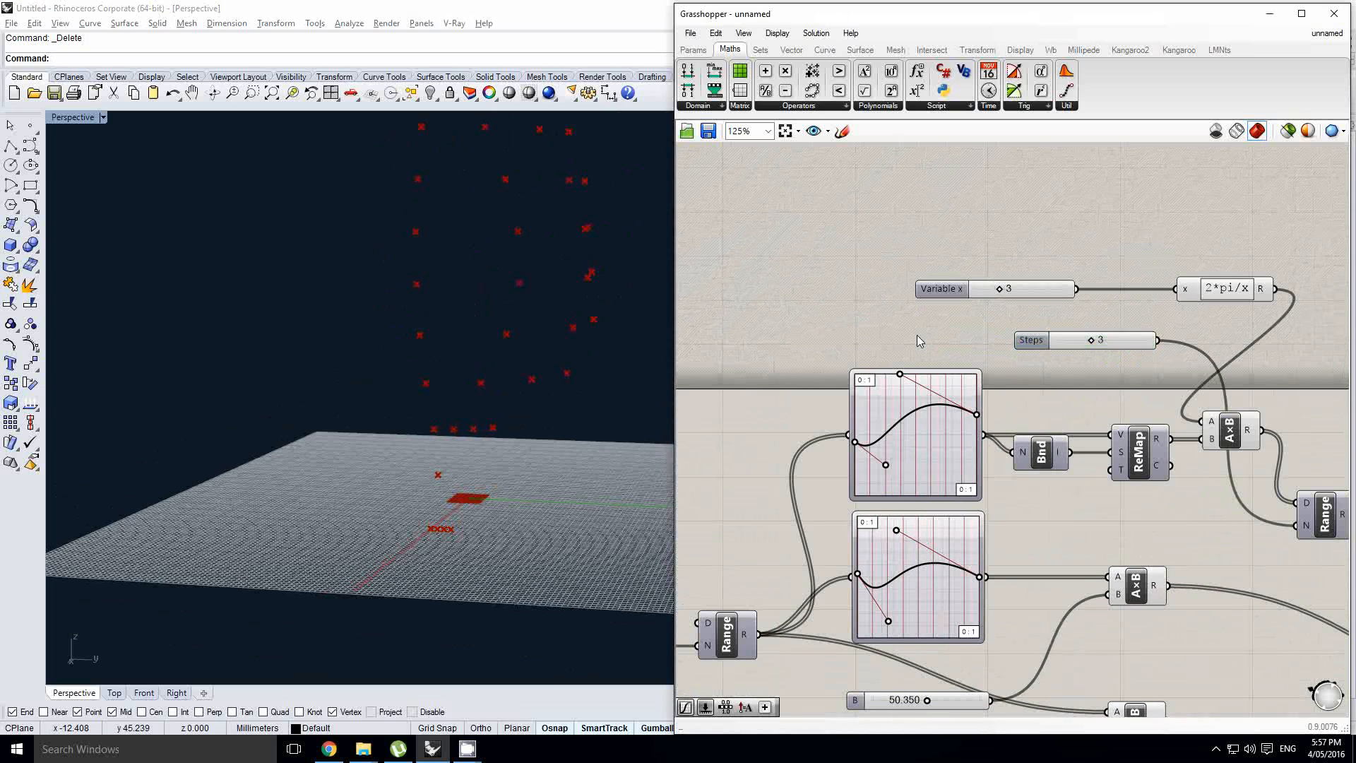
{"action": "double_click", "coordinate": [918, 333]}
{"action": "type", "text": "con dom"}
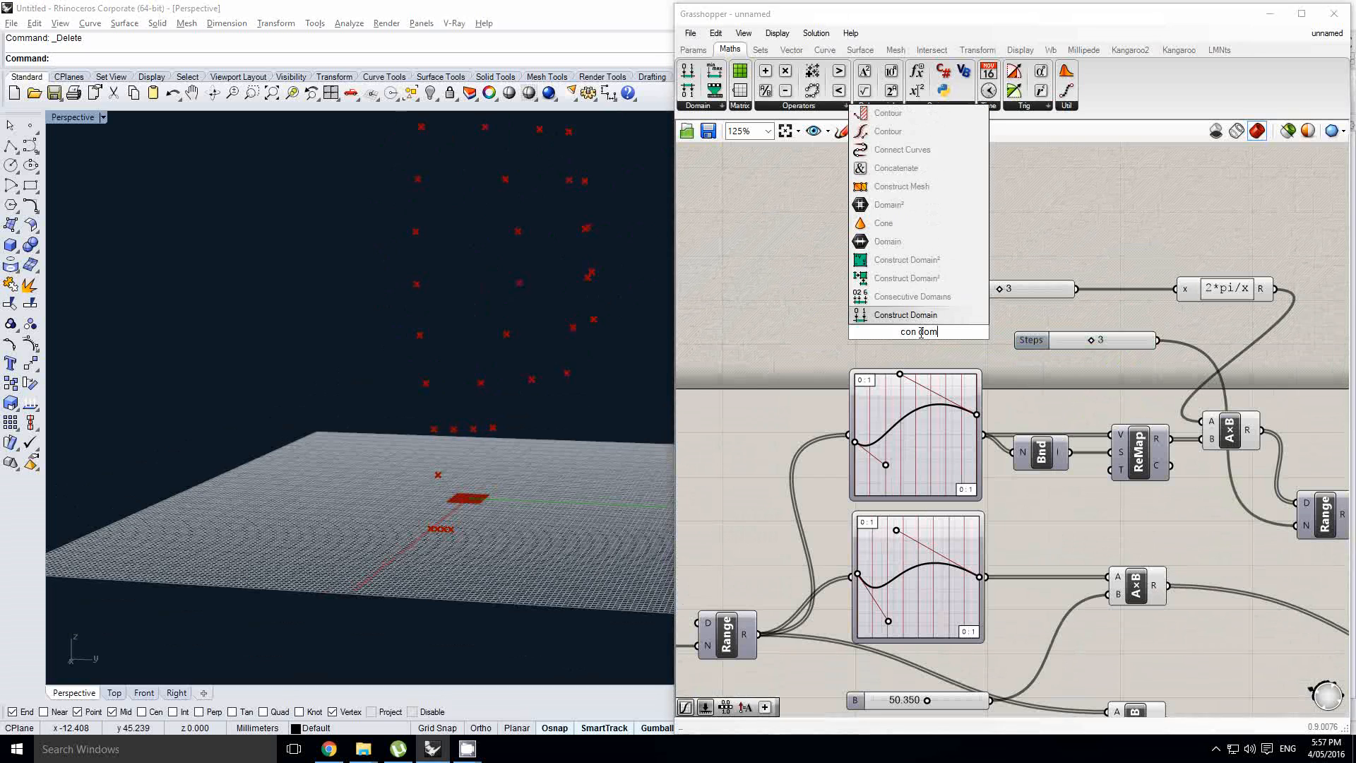
{"action": "key", "text": "Return"}
{"action": "left_click_drag", "start_coordinate": [939, 333], "coordinate": [1105, 473]}
- Add a Number Slider with a value of 0.250 and connect it to Construct Domain's A input
{"action": "left_click", "coordinate": [693, 49]}
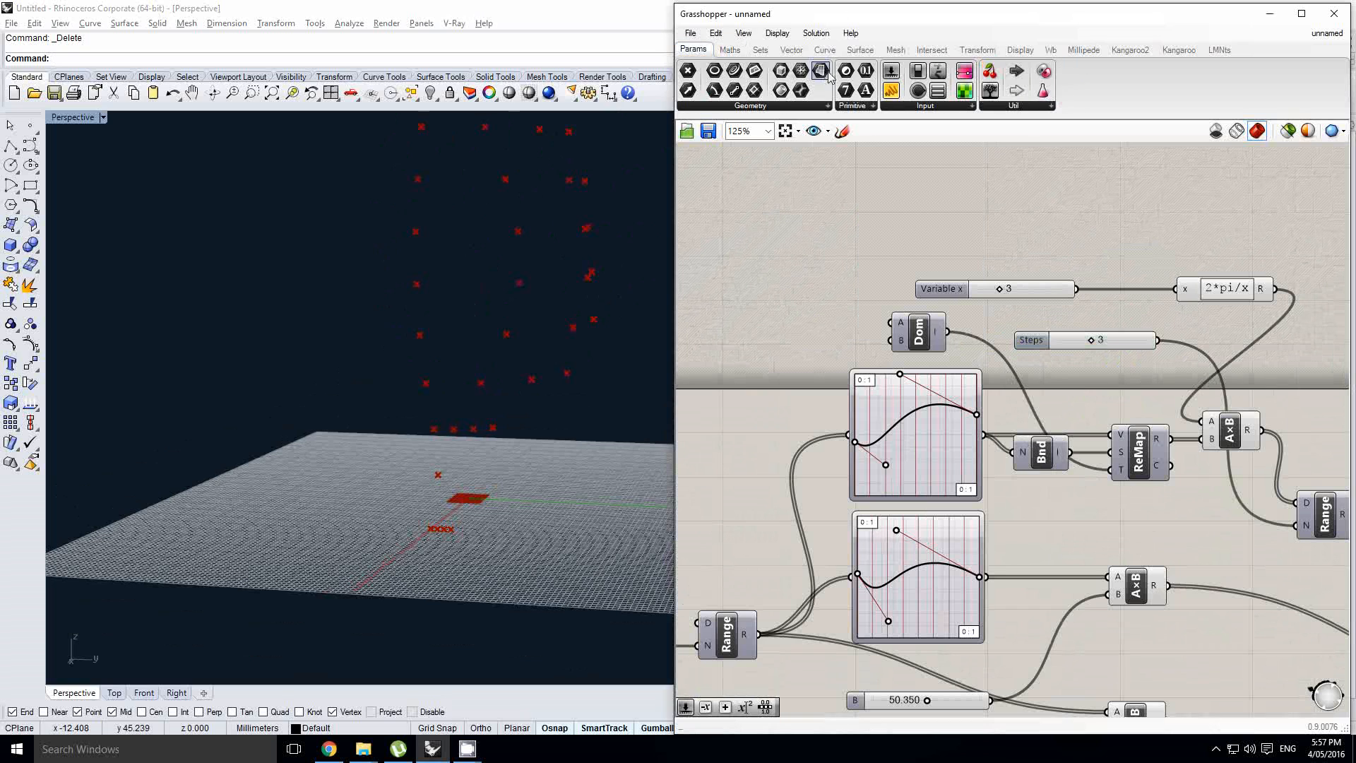
{"action": "left_click_drag", "start_coordinate": [791, 262], "coordinate": [785, 326]}
{"action": "right_click_drag", "start_coordinate": [791, 325], "coordinate": [806, 312]}
{"action": "scroll", "coordinate": [806, 313], "scroll_direction": "up", "scroll_amount": 1}
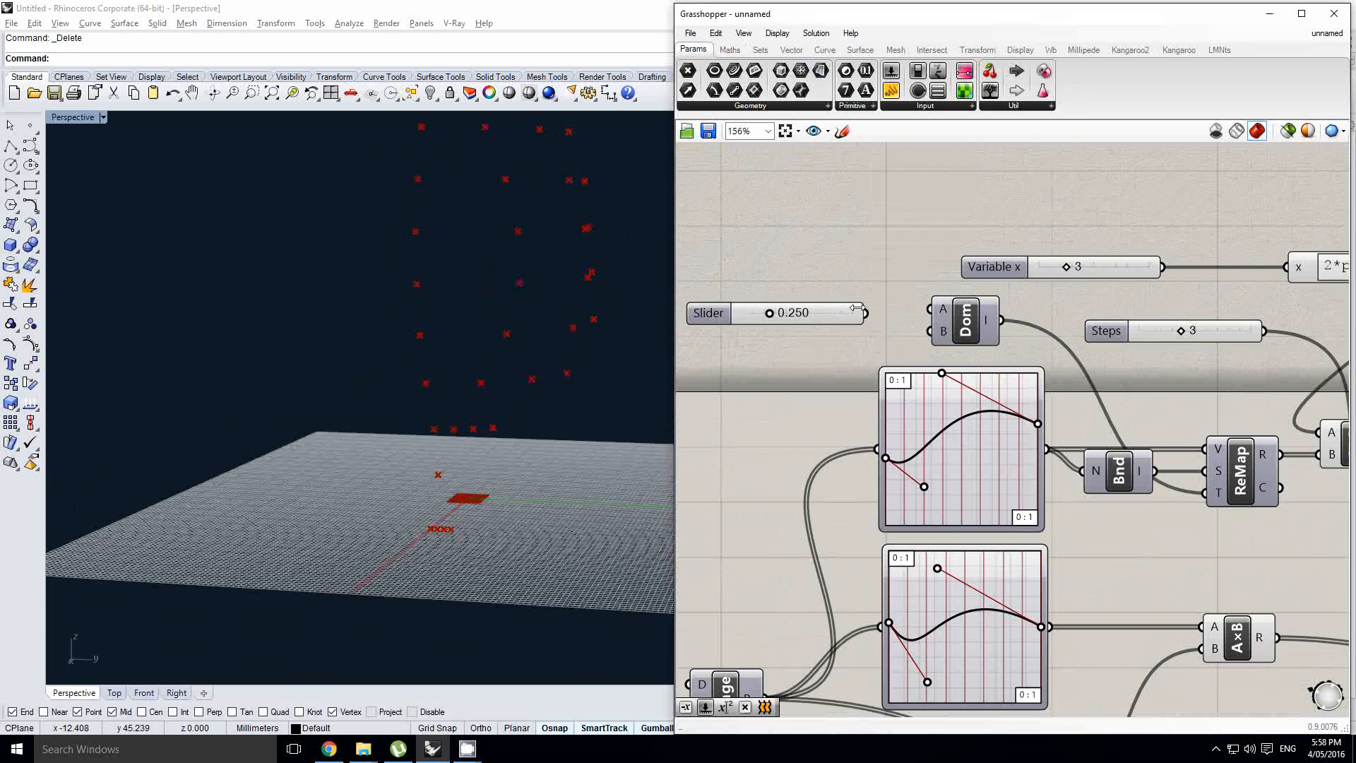
{"action": "left_click_drag", "start_coordinate": [926, 314], "coordinate": [931, 310]}
{"action": "scroll", "coordinate": [810, 314], "scroll_direction": "up", "scroll_amount": 1}
{"action": "left_click", "coordinate": [883, 312]}
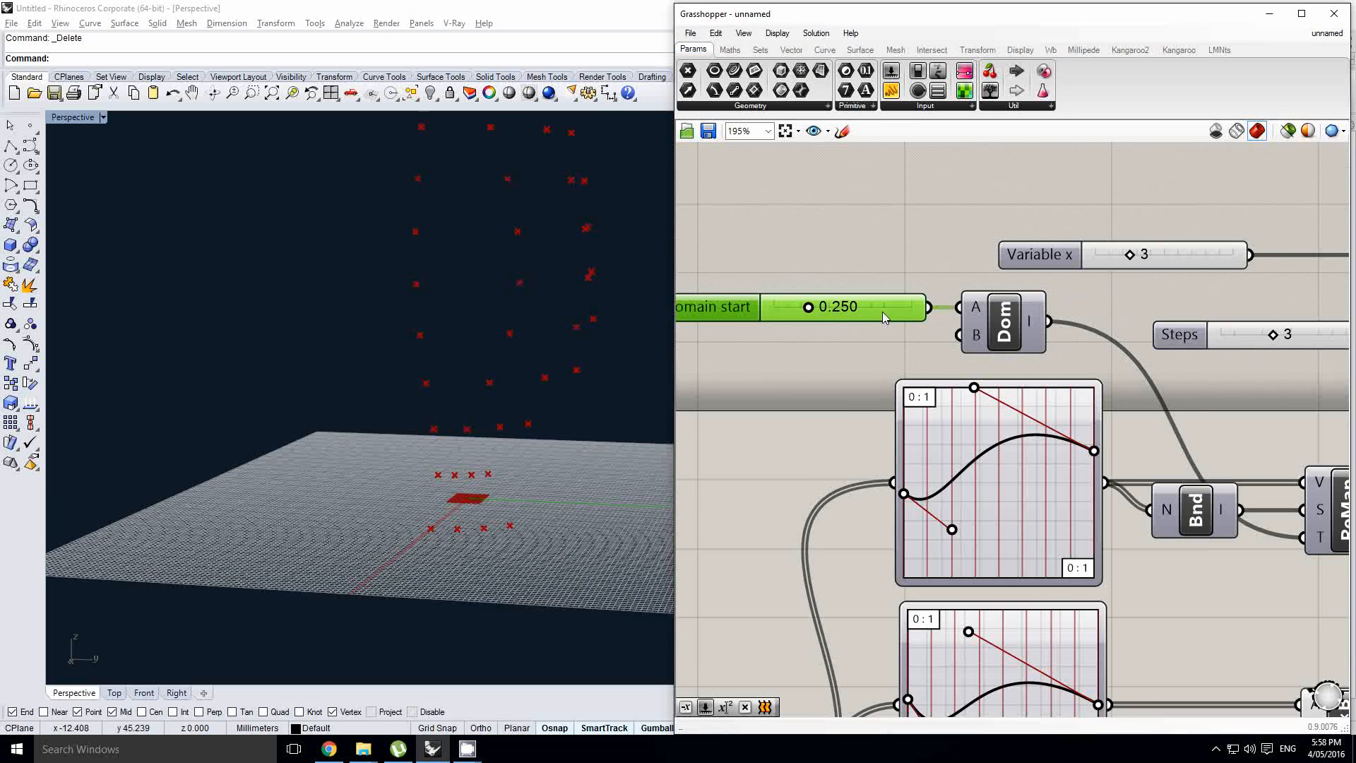
- Raise the Domain start slider to 0.711, checking how the points spread around the axis
{"action": "left_click_drag", "start_coordinate": [810, 311], "coordinate": [843, 308]}
{"action": "right_click_drag", "start_coordinate": [495, 424], "coordinate": [431, 424]}
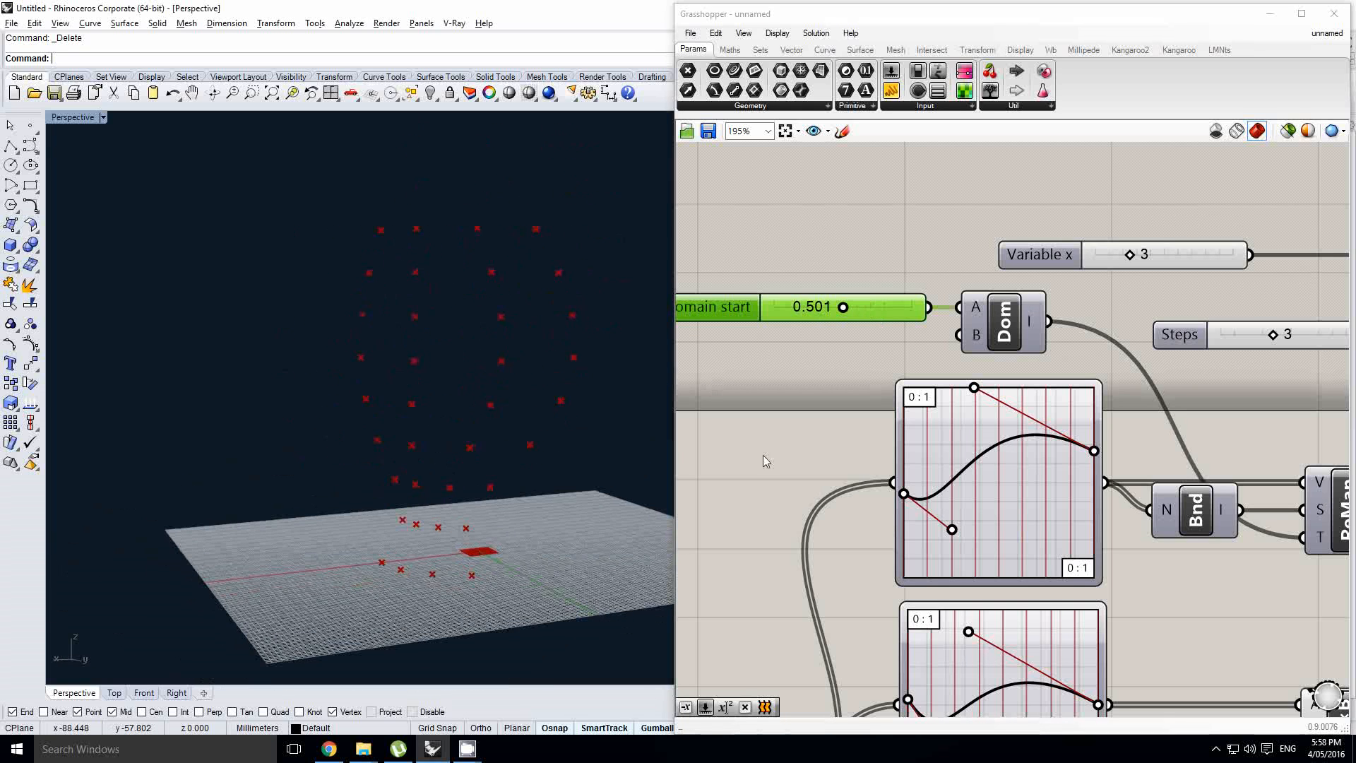
{"action": "left_click_drag", "start_coordinate": [832, 312], "coordinate": [872, 315]}
- Move the point component, the angle Range with Flip, and the angle Multiplication farther right to open up space
{"action": "scroll", "coordinate": [932, 367], "scroll_direction": "down", "scroll_amount": 5}
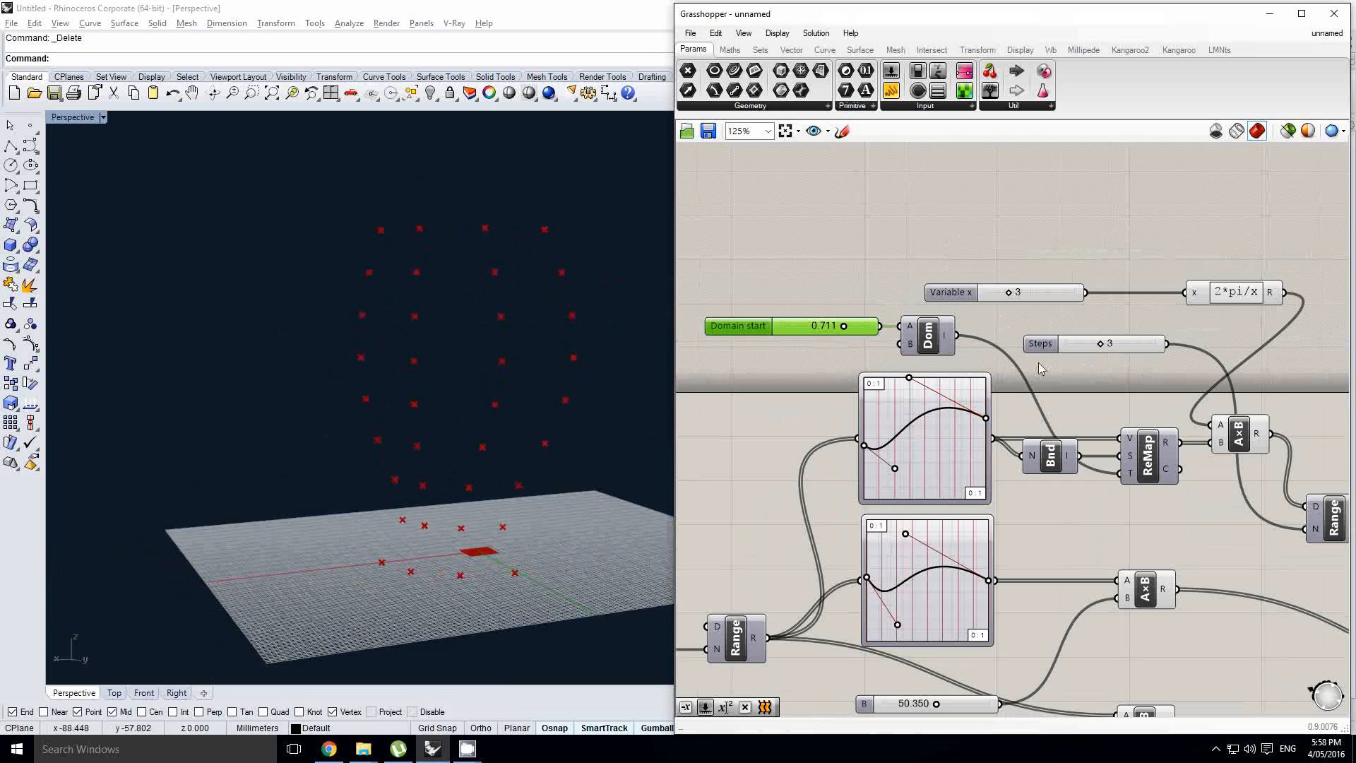
{"action": "right_click_drag", "start_coordinate": [1102, 392], "coordinate": [1015, 373]}
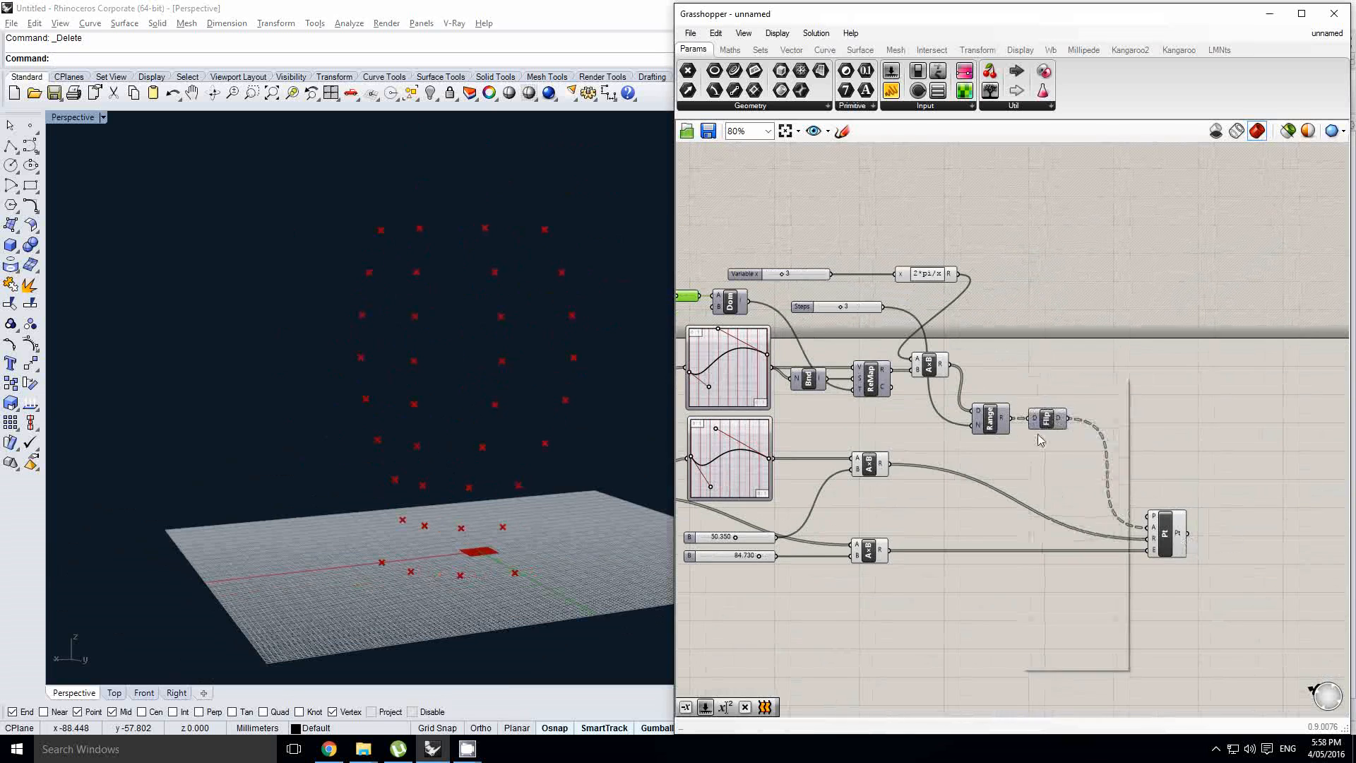
{"action": "left_click", "coordinate": [1231, 605]}
{"action": "left_click_drag", "start_coordinate": [1231, 605], "coordinate": [1293, 537]}
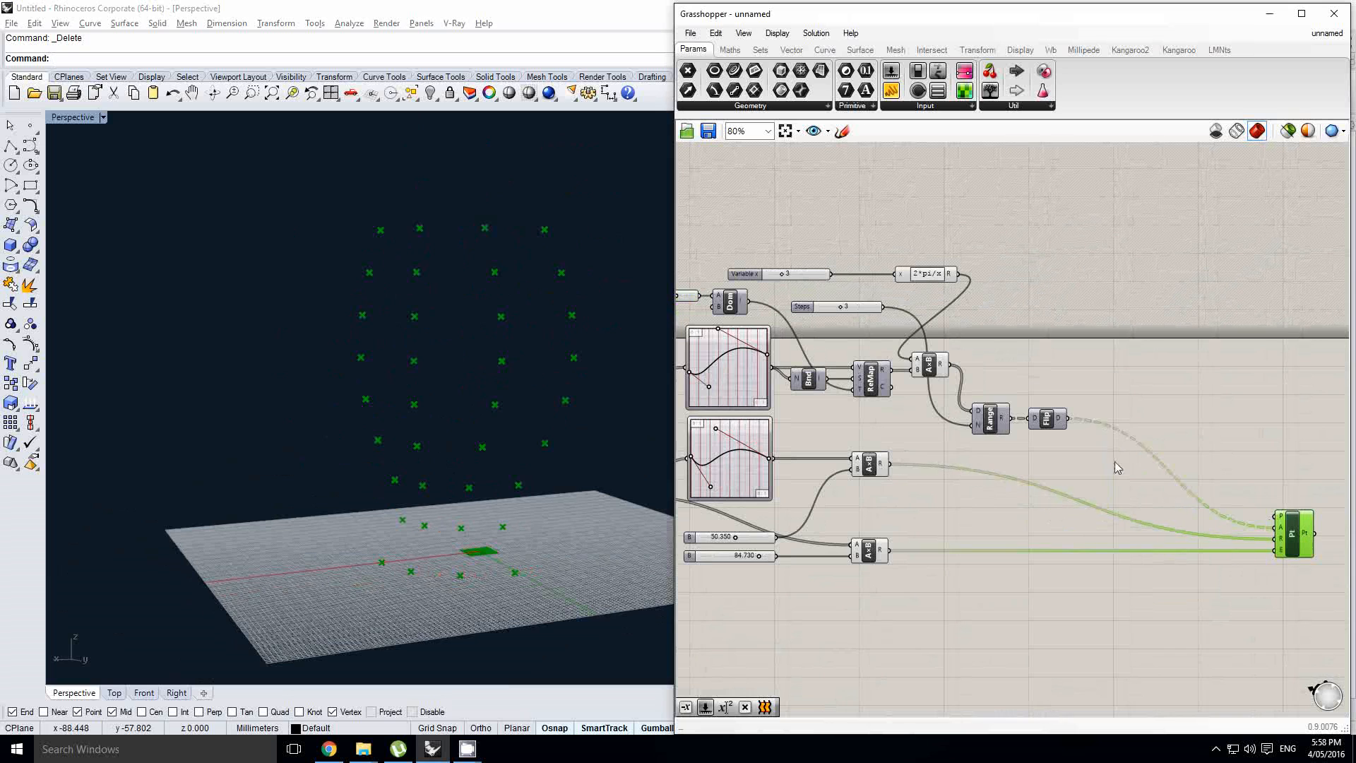
{"action": "left_click_drag", "start_coordinate": [1114, 463], "coordinate": [1143, 472]}
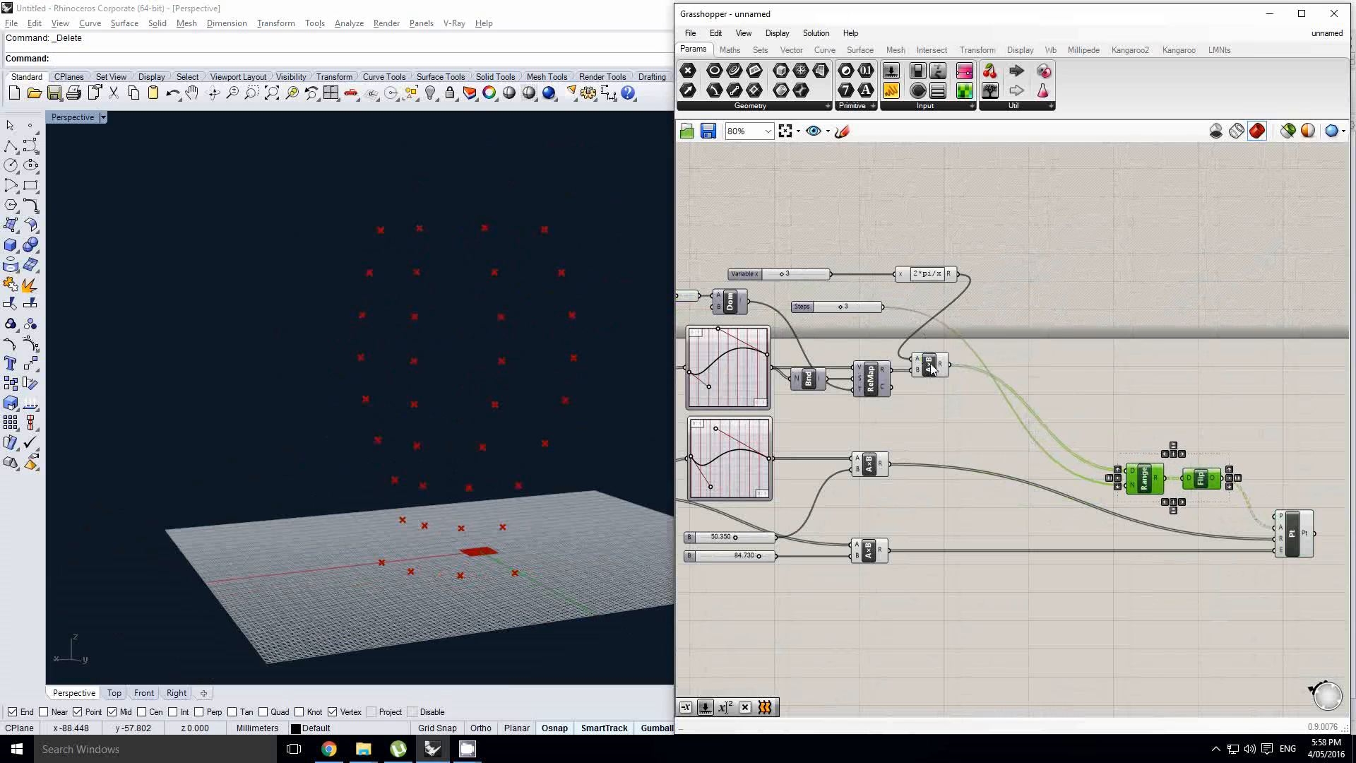
{"action": "left_click_drag", "start_coordinate": [927, 361], "coordinate": [1074, 464]}
- Move Remap and Bounds farther right of the upper graph mapper
{"action": "right_click_drag", "start_coordinate": [906, 295], "coordinate": [981, 304]}
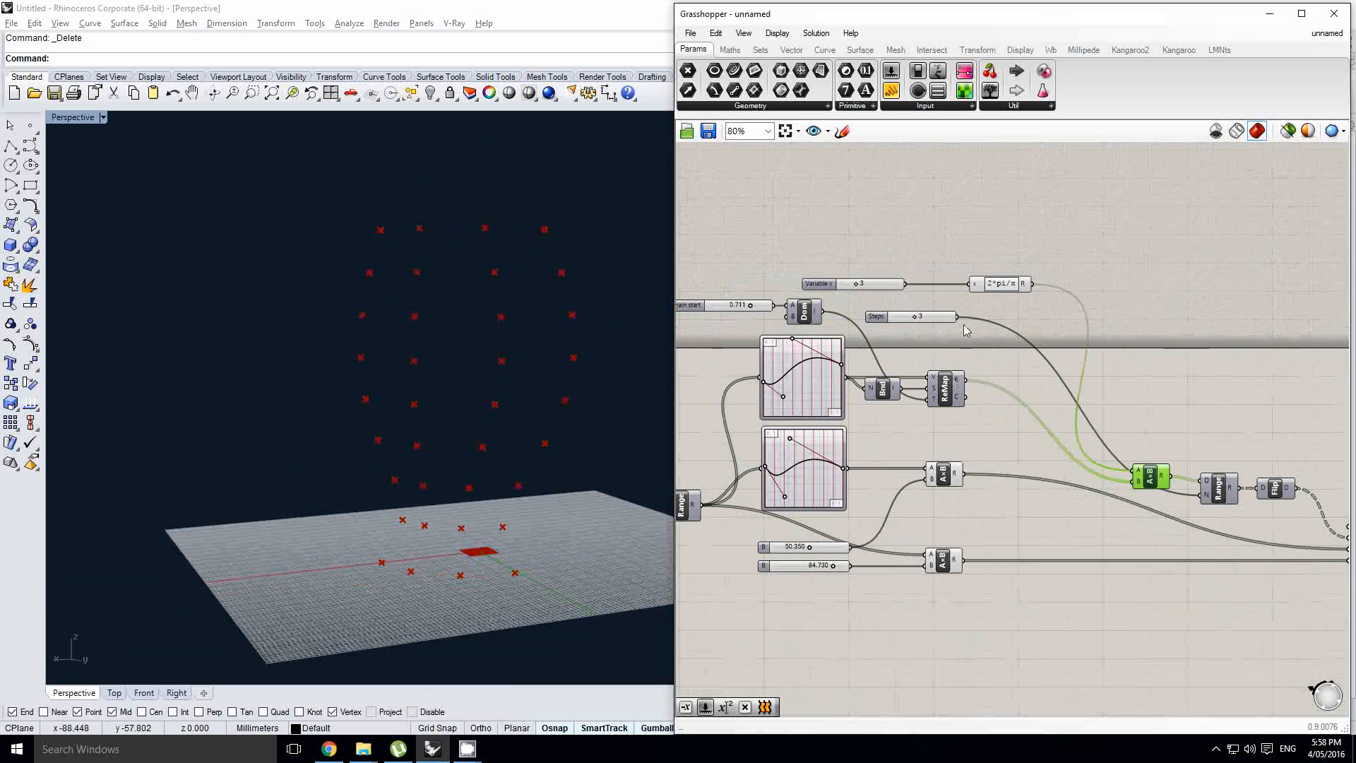
{"action": "left_click", "coordinate": [956, 389]}
{"action": "left_click_drag", "start_coordinate": [957, 390], "coordinate": [1069, 388]}
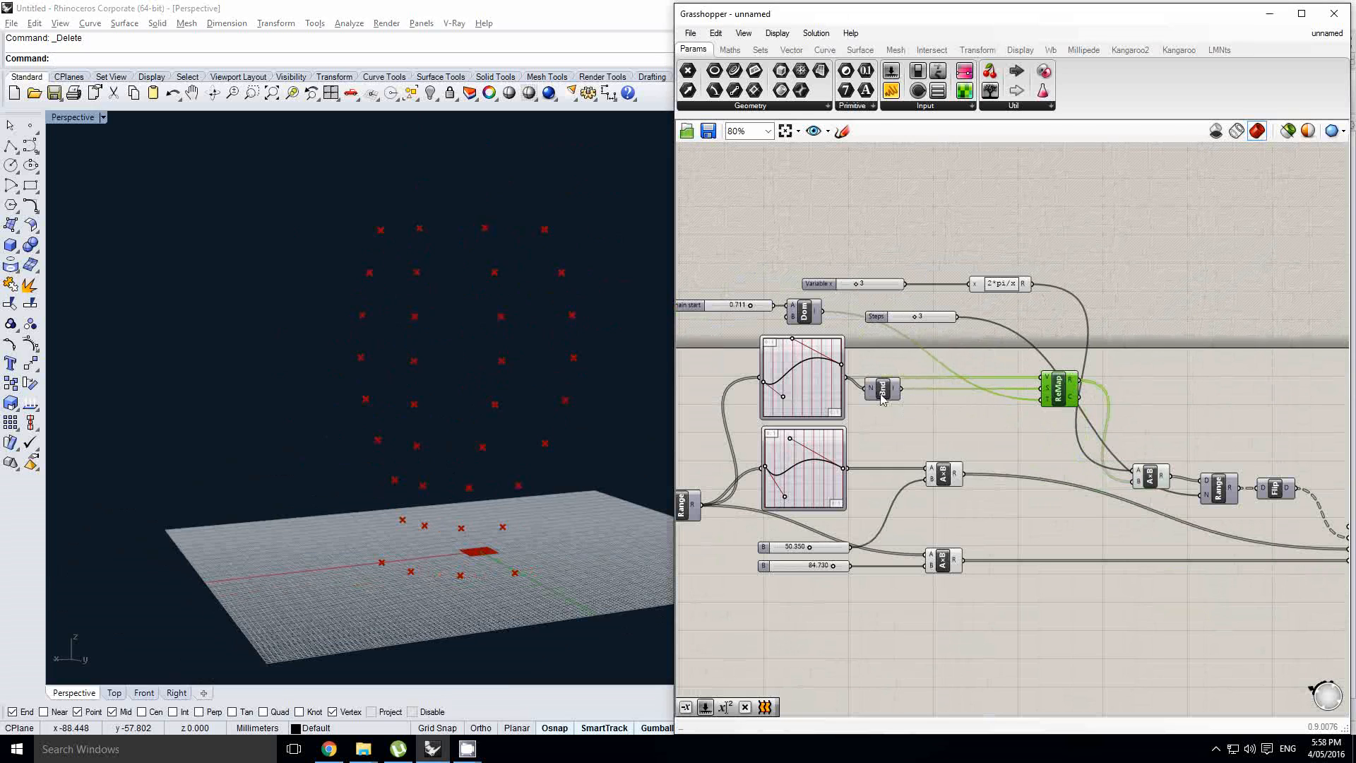
{"action": "left_click_drag", "start_coordinate": [885, 394], "coordinate": [943, 393]}
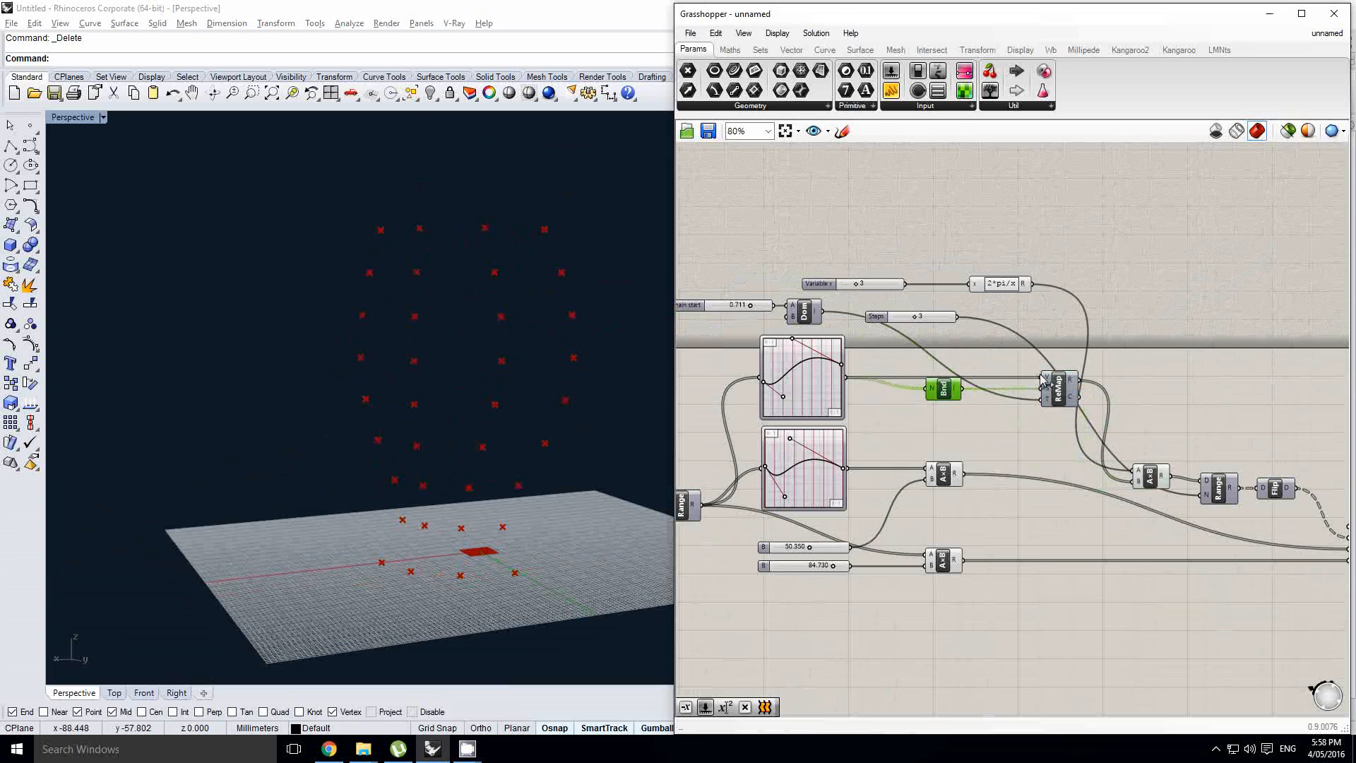
{"action": "left_click_drag", "start_coordinate": [1063, 385], "coordinate": [1042, 391]}
- Move the Steps slider, the 2*pi/x expression and the Variable x slider down beside the components they feed
{"action": "left_click_drag", "start_coordinate": [934, 313], "coordinate": [1090, 495]}
{"action": "left_click_drag", "start_coordinate": [1006, 287], "coordinate": [1054, 448]}
{"action": "left_click_drag", "start_coordinate": [889, 286], "coordinate": [967, 446]}
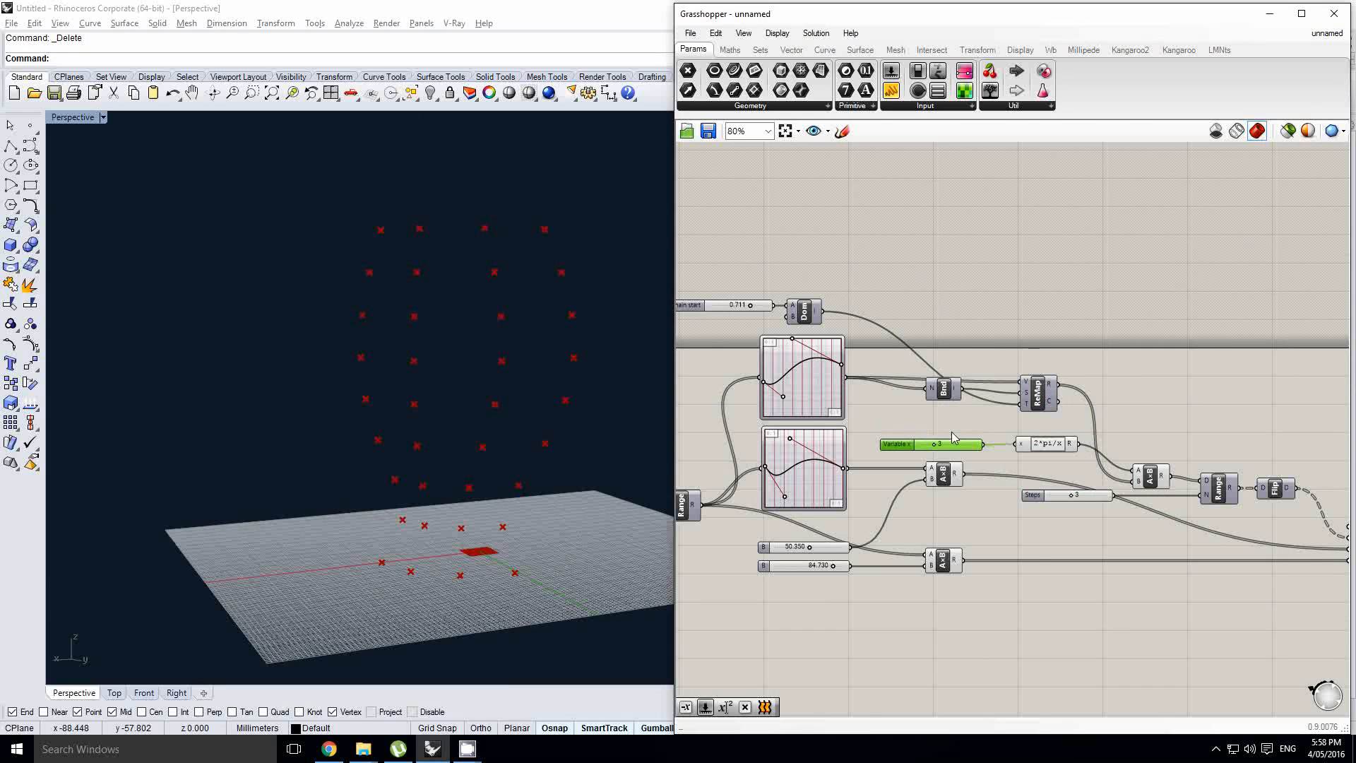
- Move Construct Domain and the Domain start slider right so they sit closer to Remap
{"action": "right_click_drag", "start_coordinate": [773, 360], "coordinate": [850, 370]}
{"action": "left_click", "coordinate": [946, 331]}
{"action": "left_click_drag", "start_coordinate": [948, 337], "coordinate": [728, 305]}
{"action": "left_click_drag", "start_coordinate": [871, 320], "coordinate": [930, 333]}
{"action": "left_click", "coordinate": [1008, 330]}
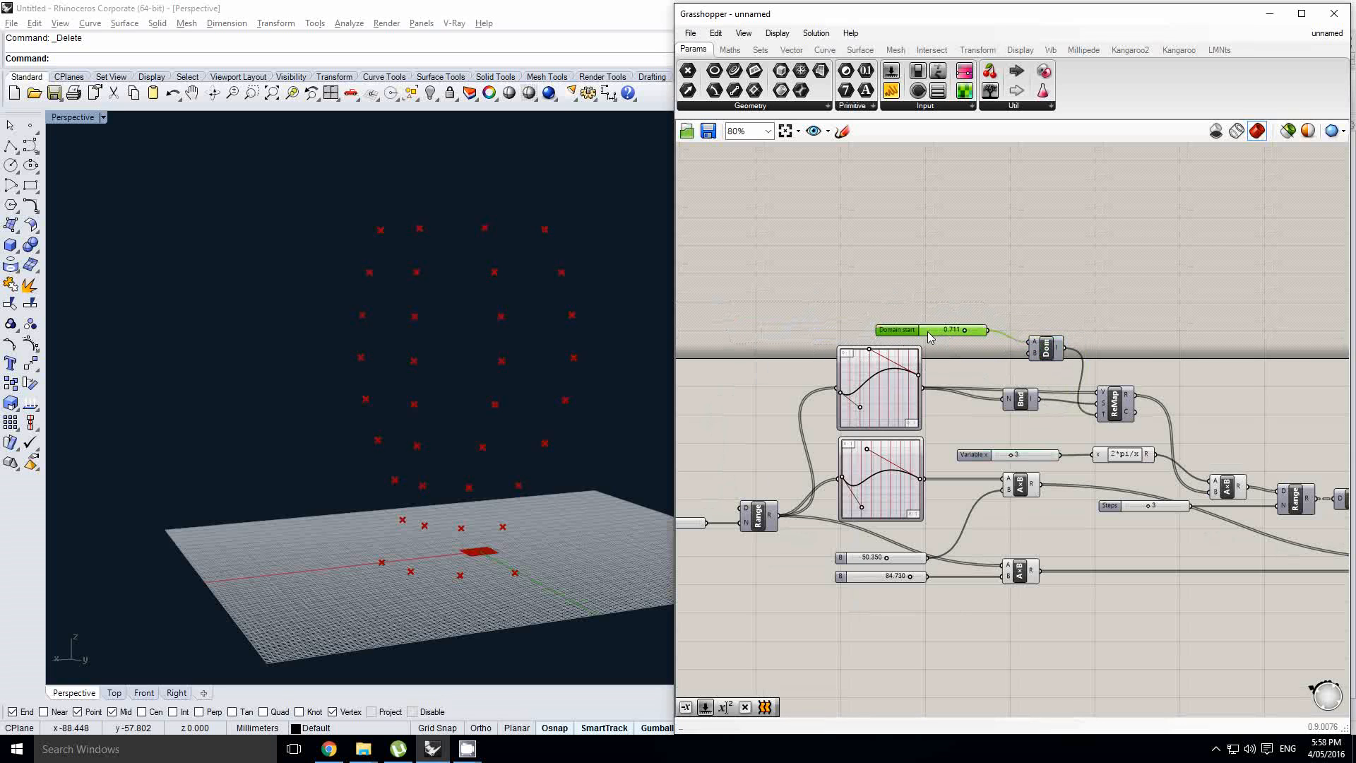
- Review the wiring from Remap through Range and Flip into the point component, and the resulting point grid
{"action": "right_click_drag", "start_coordinate": [1157, 405], "coordinate": [896, 348]}
{"action": "scroll", "coordinate": [1109, 387], "scroll_direction": "up", "scroll_amount": 2}
{"action": "left_click_drag", "start_coordinate": [1117, 645], "coordinate": [1016, 353]}
{"action": "right_click_drag", "start_coordinate": [990, 308], "coordinate": [977, 304]}
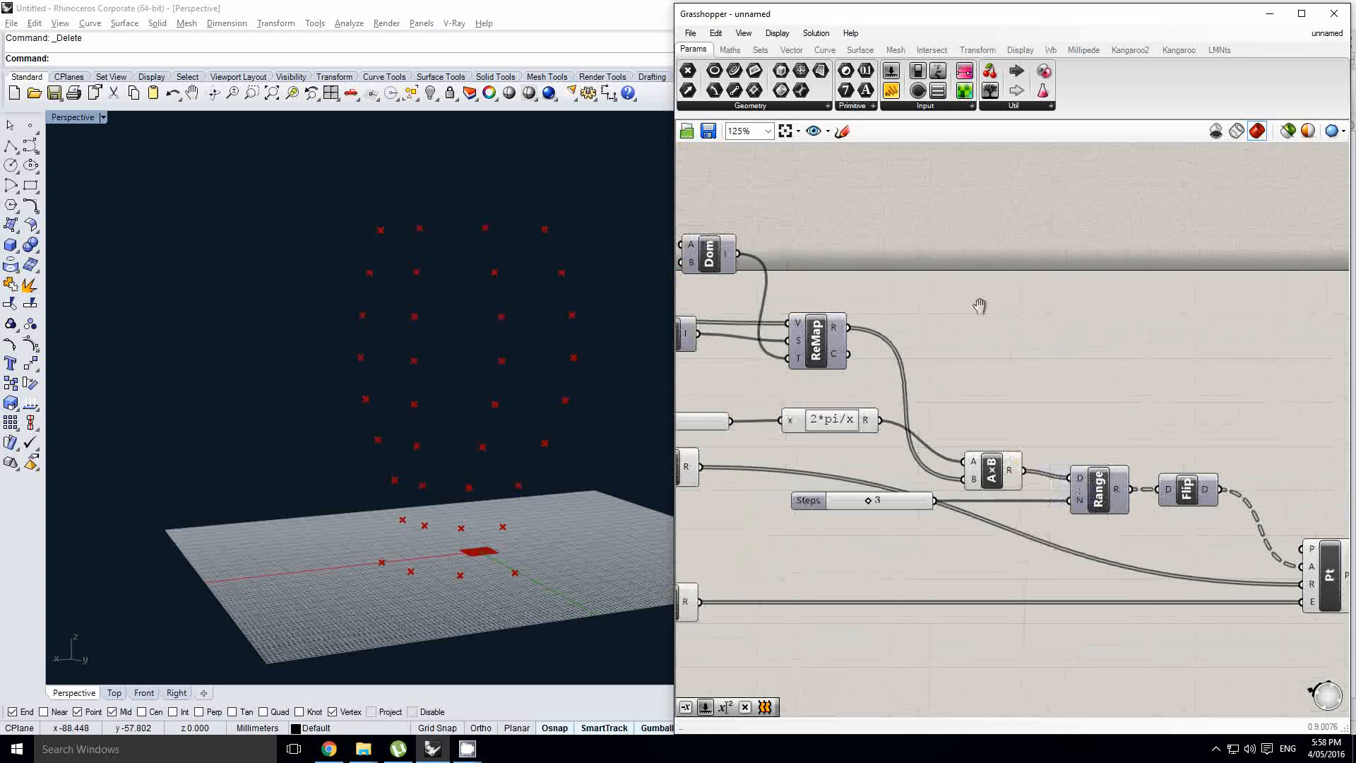
{"action": "scroll", "coordinate": [978, 315], "scroll_direction": "down", "scroll_amount": 3}
{"action": "mouse_move", "coordinate": [1048, 363]}
{"action": "right_mouse_down"}
{"action": "mouse_move", "coordinate": [1010, 370]}
{"action": "mouse_move", "coordinate": [1029, 370]}
{"action": "right_mouse_up"}
{"action": "mouse_move", "coordinate": [475, 402]}
{"action": "right_mouse_down"}
{"action": "mouse_move", "coordinate": [435, 379]}
{"action": "mouse_move", "coordinate": [455, 404]}
{"action": "right_mouse_up"}
{"action": "right_click_drag", "start_coordinate": [1189, 464], "coordinate": [1148, 474]}
{"action": "mouse_move", "coordinate": [1097, 478]}
{"action": "left_mouse_down"}
{"action": "mouse_move", "coordinate": [1113, 483]}
{"action": "mouse_move", "coordinate": [1101, 478]}
{"action": "left_mouse_up"}
{"action": "scroll", "coordinate": [1100, 477], "scroll_direction": "up", "scroll_amount": 2}
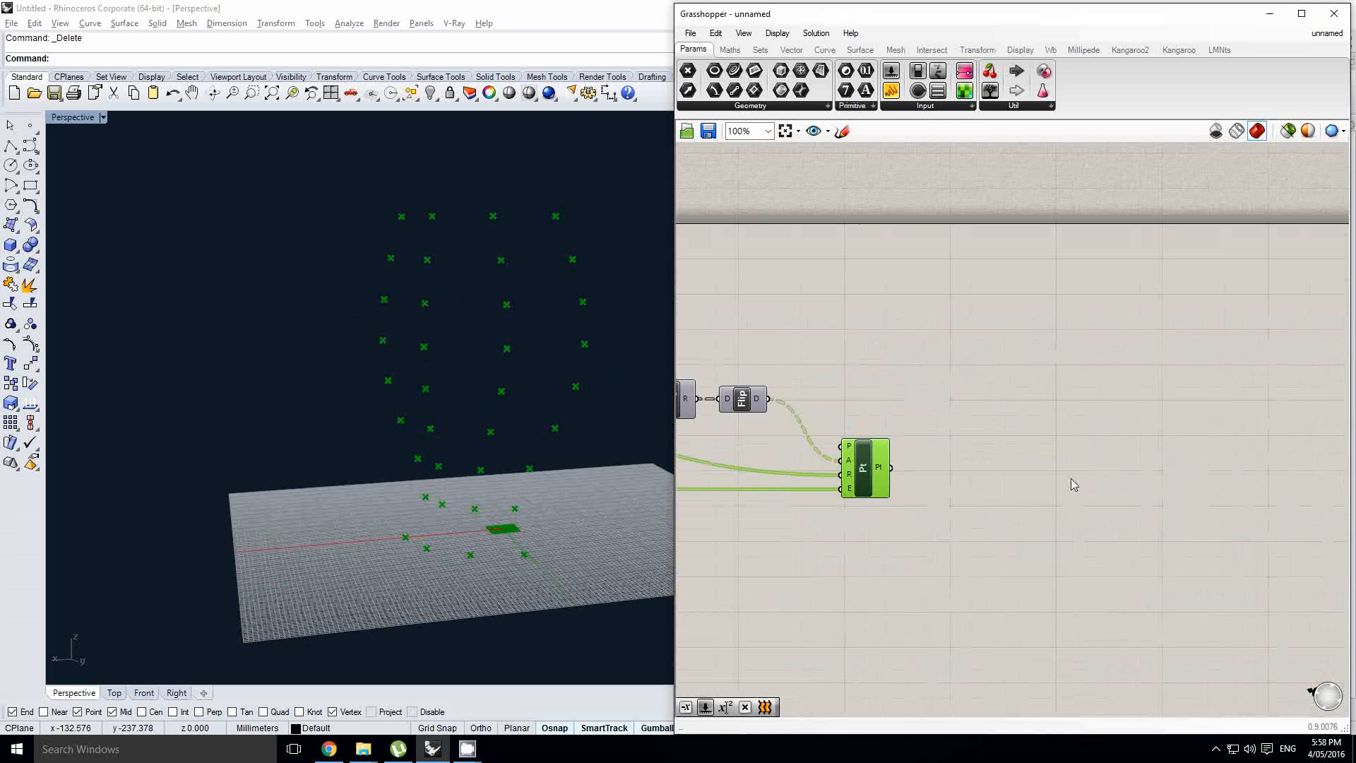
{"action": "left_click_drag", "start_coordinate": [984, 488], "coordinate": [977, 487]}
{"action": "left_click", "coordinate": [1209, 475]}
{"action": "double_click", "coordinate": [1209, 476]}
{"action": "type", "text": "mesh from"}
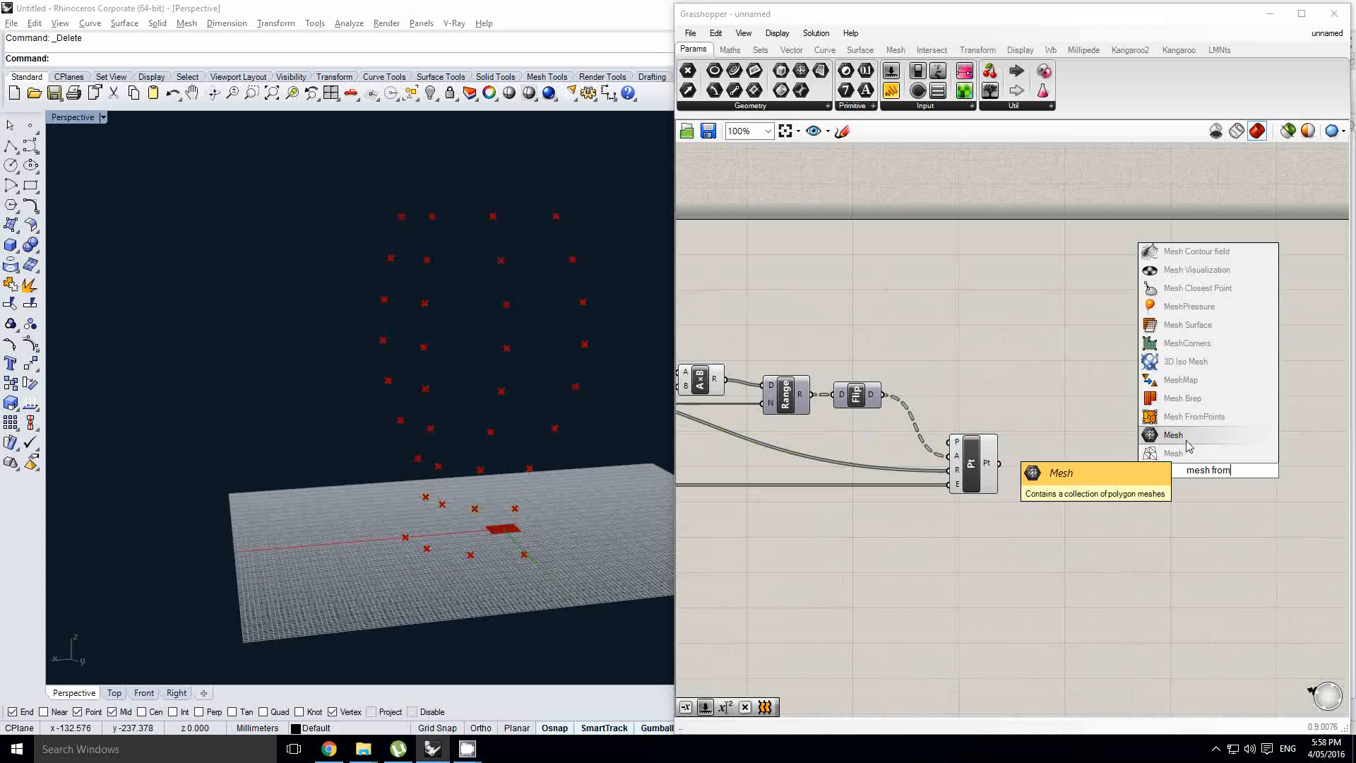
{"action": "left_click", "coordinate": [1186, 440]}
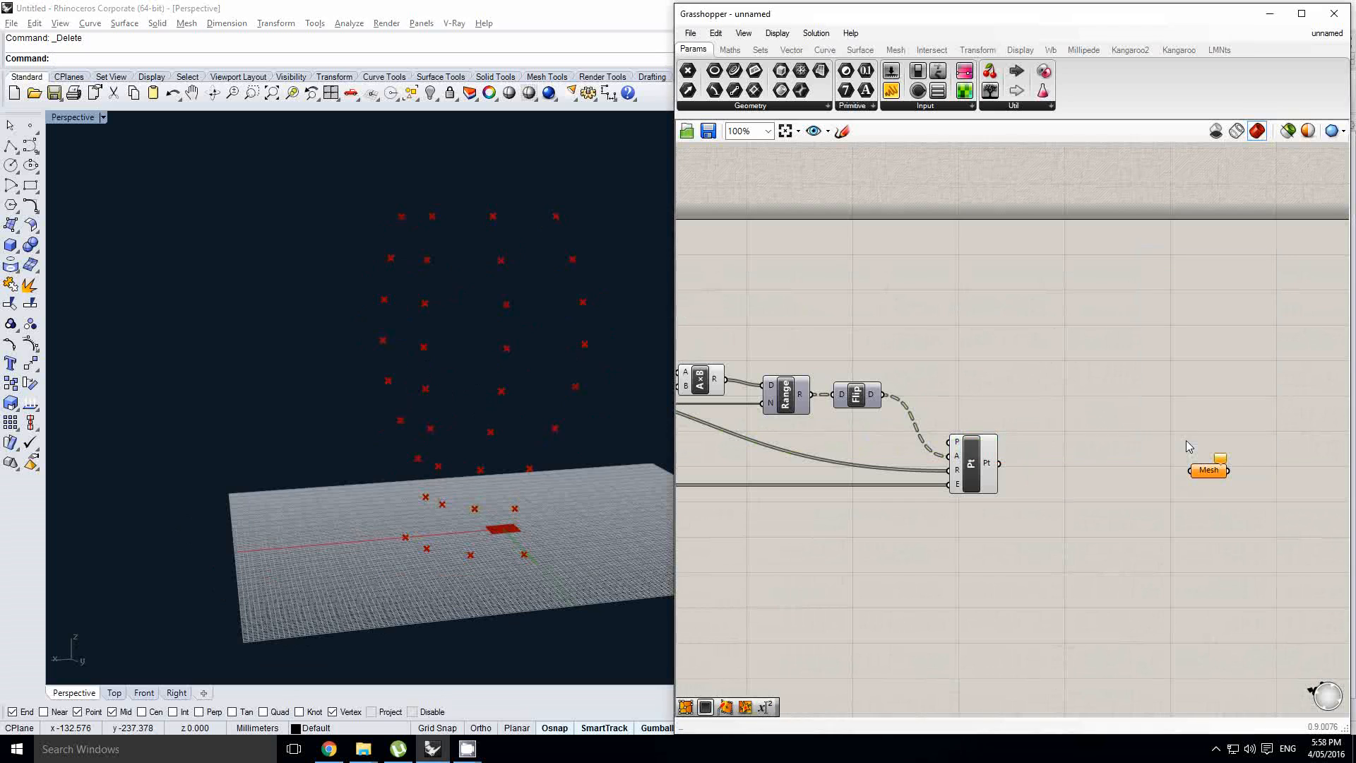
{"action": "key", "text": "ctrl+z"}
- Add a Mesh FromPoints component and connect the cylindrical point output Pt to its P input
{"action": "double_click", "coordinate": [1200, 474]}
{"action": "type", "text": "mesh from"}
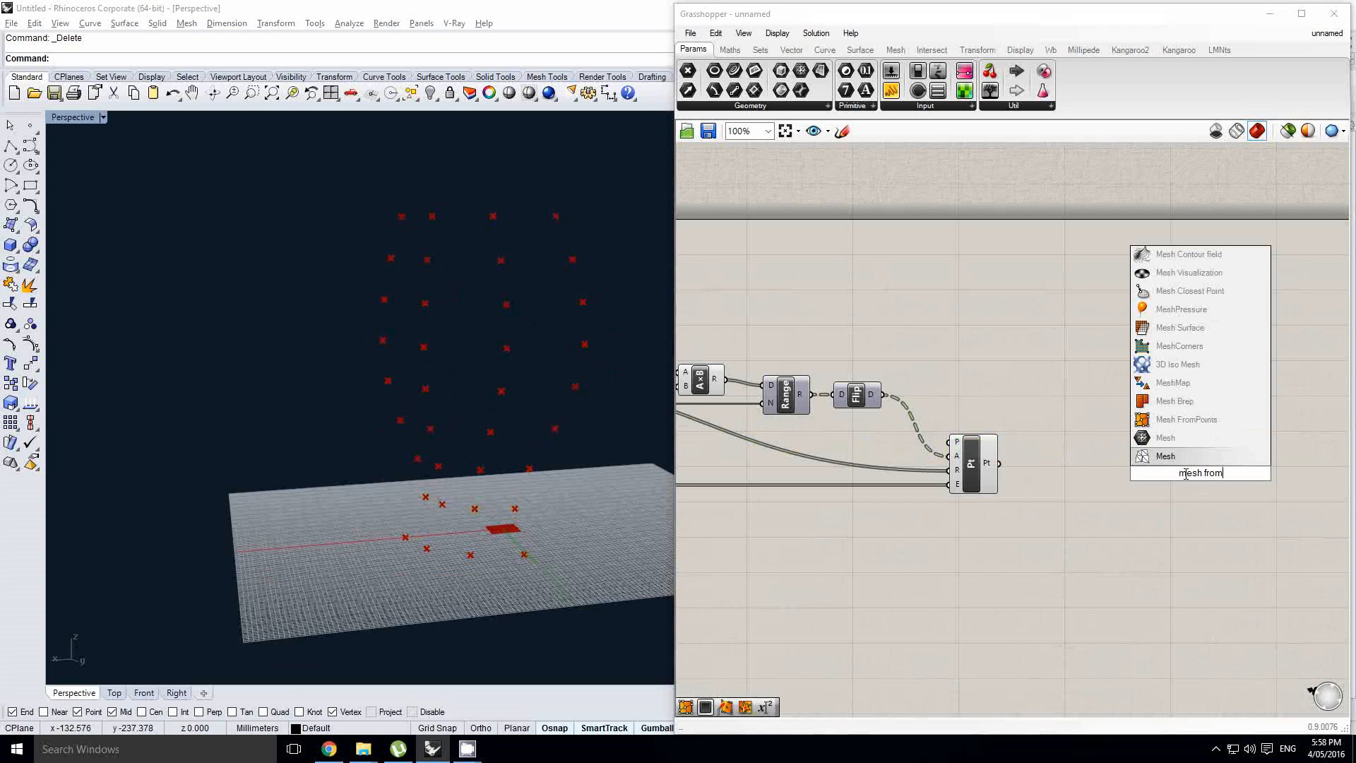
{"action": "left_click", "coordinate": [1178, 419]}
{"action": "left_click_drag", "start_coordinate": [1000, 464], "coordinate": [1170, 474]}
- Place an Expression component below the first Range component and set its expression to u+1
{"action": "right_click_drag", "start_coordinate": [1059, 464], "coordinate": [1210, 443]}
{"action": "scroll", "coordinate": [1210, 443], "scroll_direction": "down", "scroll_amount": 3}
{"action": "scroll", "coordinate": [931, 396], "scroll_direction": "up", "scroll_amount": 3}
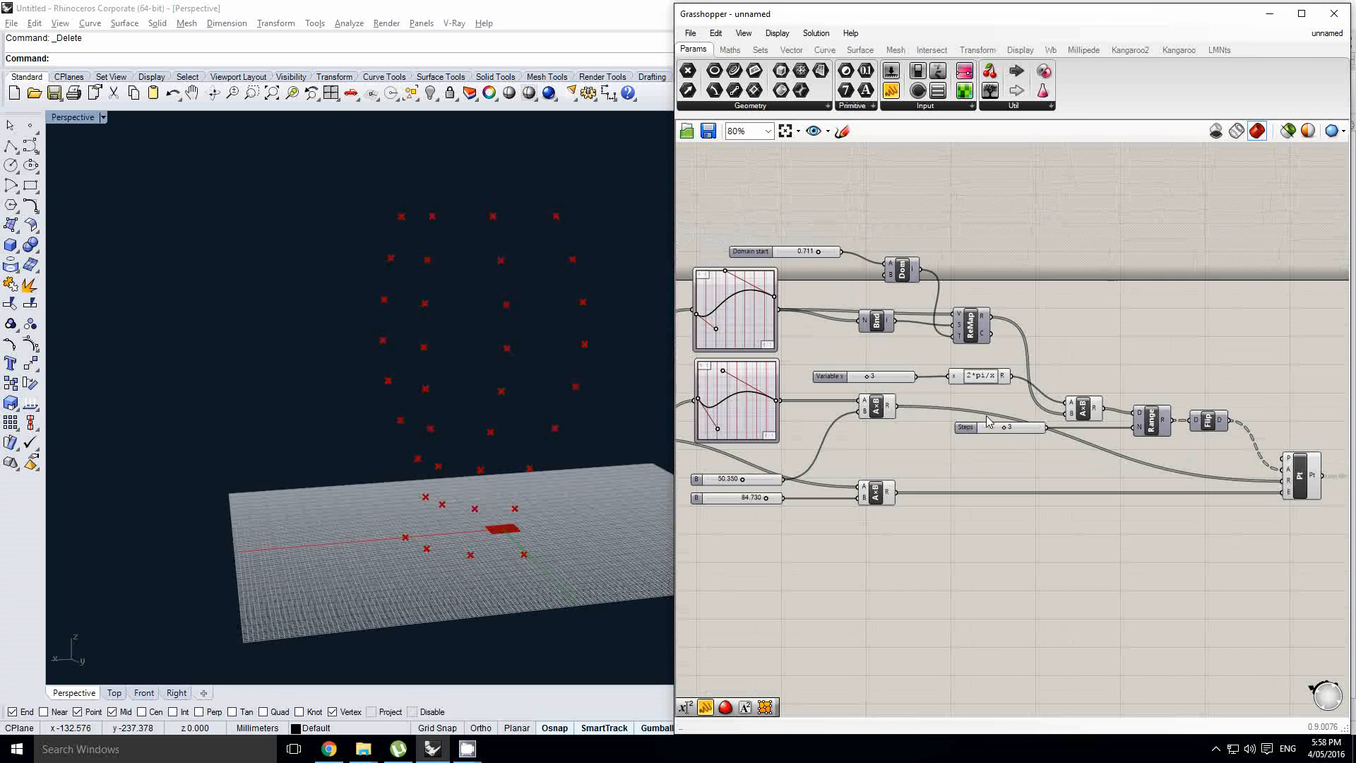
{"action": "scroll", "coordinate": [1187, 412], "scroll_direction": "down", "scroll_amount": 3}
{"action": "scroll", "coordinate": [856, 429], "scroll_direction": "up", "scroll_amount": 2}
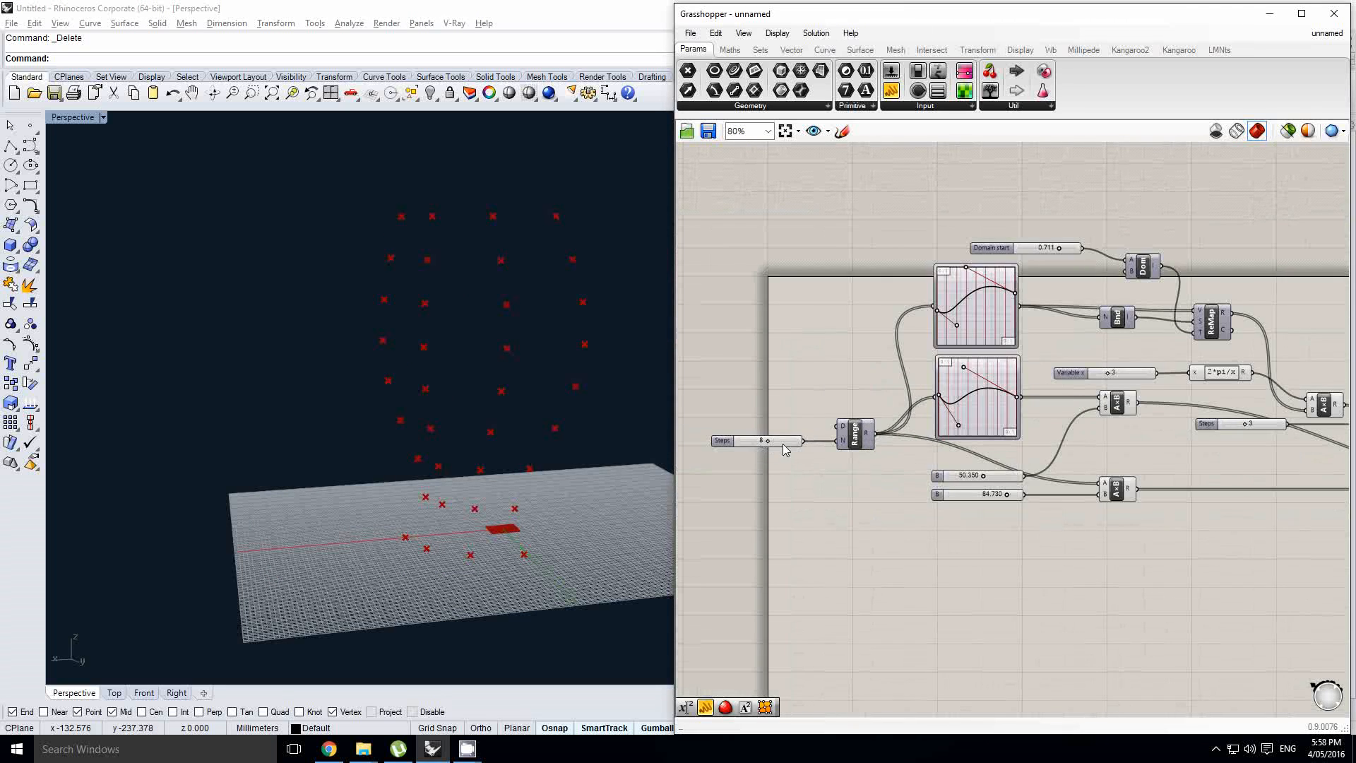
{"action": "right_click_drag", "start_coordinate": [784, 444], "coordinate": [764, 441]}
{"action": "left_click", "coordinate": [731, 50]}
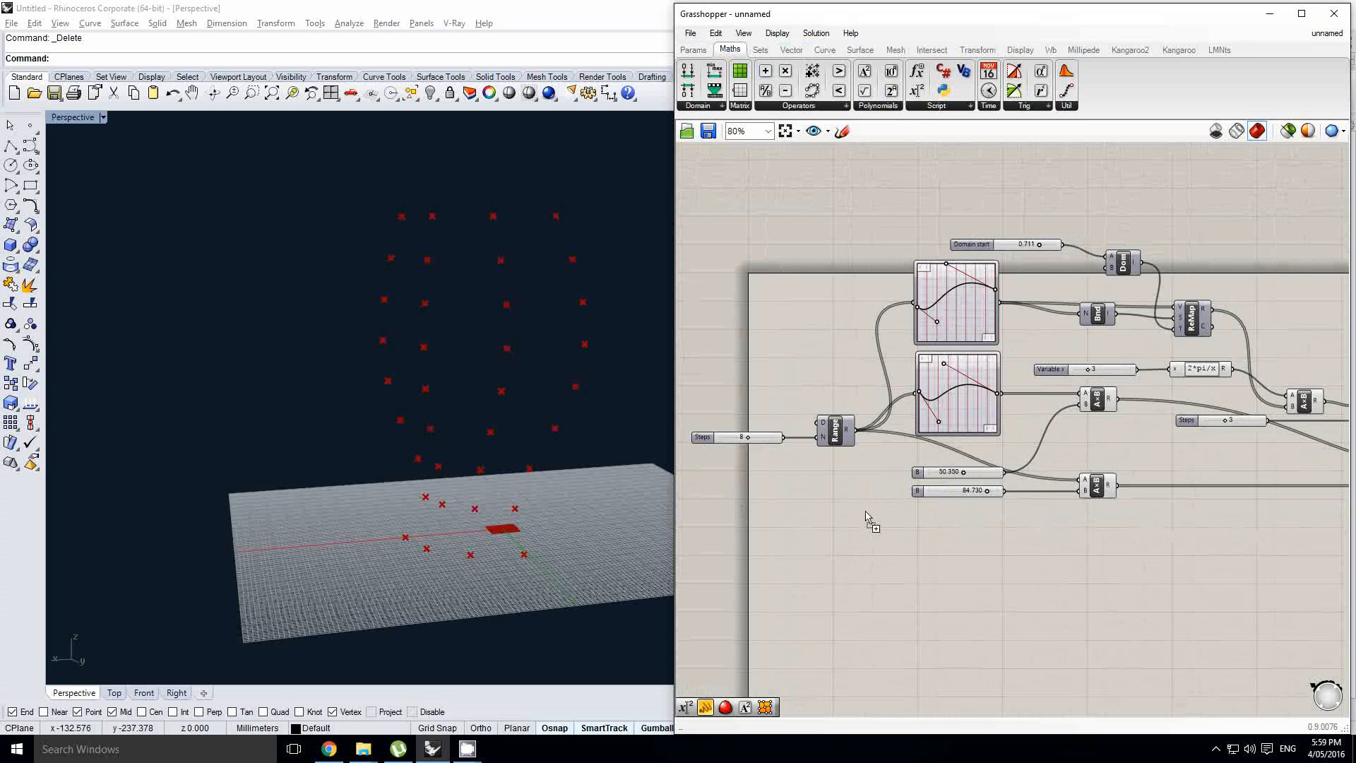
{"action": "left_click_drag", "start_coordinate": [867, 517], "coordinate": [866, 526]}
{"action": "double_click", "coordinate": [858, 536]}
{"action": "type", "text": "u+1"}
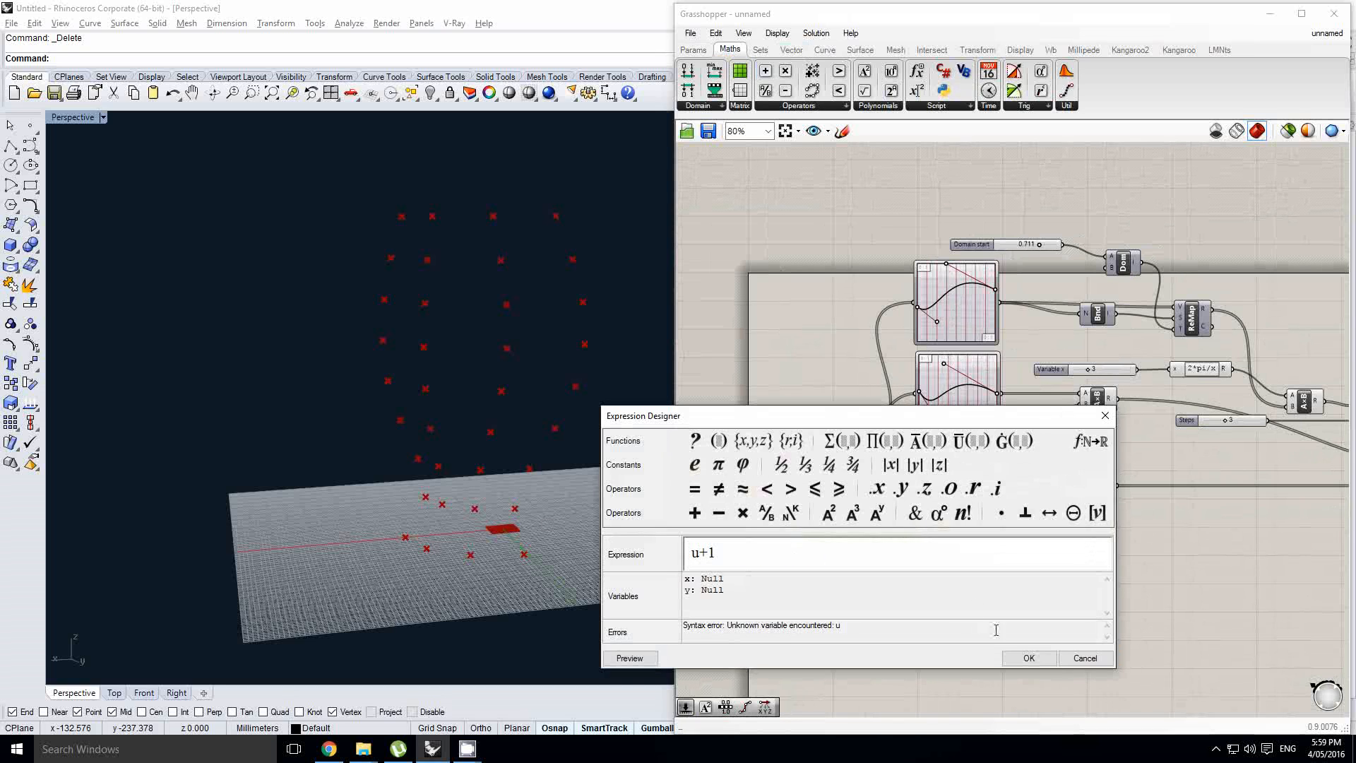
{"action": "left_click", "coordinate": [1028, 658]}
- Rename the Expression component's x input to u and its y input to v
{"action": "scroll", "coordinate": [883, 498], "scroll_direction": "up", "scroll_amount": 5}
{"action": "right_click", "coordinate": [844, 494]}
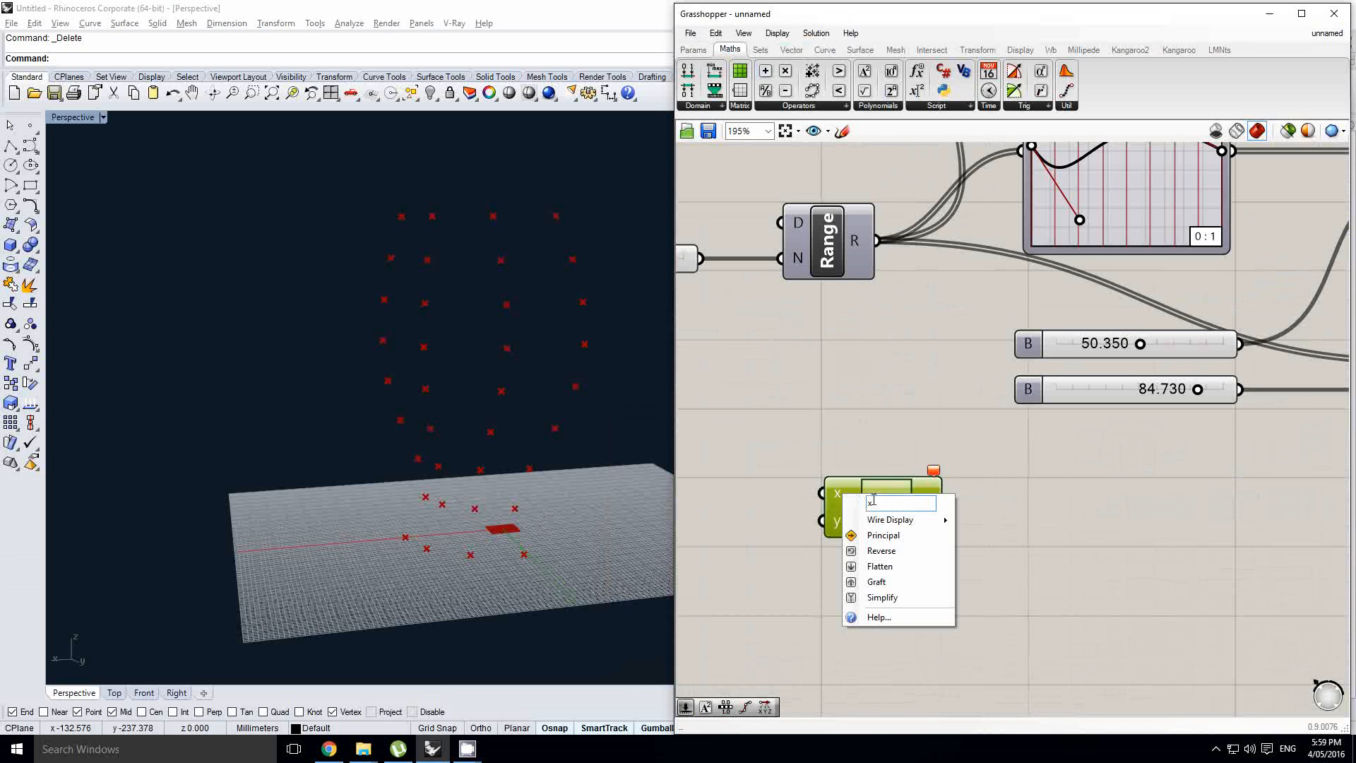
{"action": "type", "text": "u"}
{"action": "key", "text": "Return"}
{"action": "right_click", "coordinate": [833, 522]}
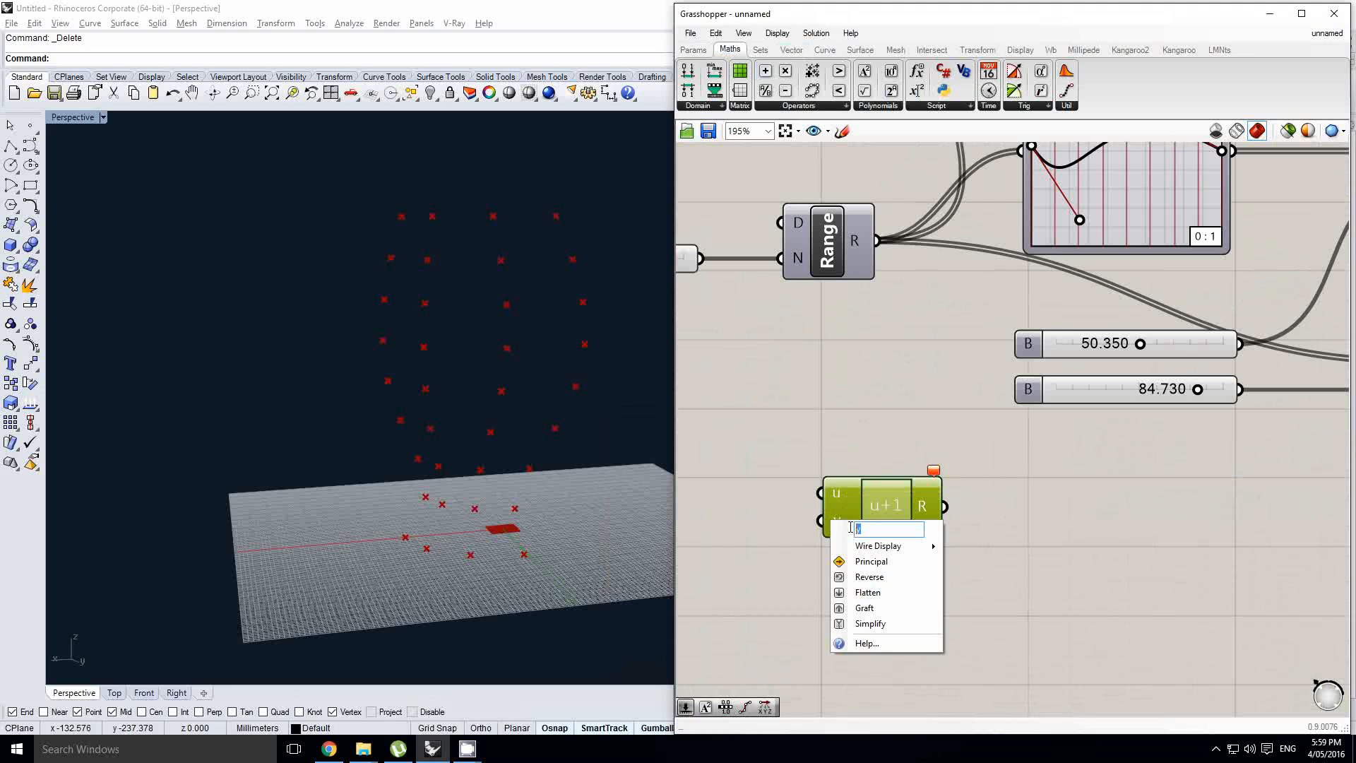
{"action": "left_click", "coordinate": [792, 503]}
- Duplicate the u+1 Expression below itself, removing the u input from the copy and the v input from the original
{"action": "left_click_drag", "start_coordinate": [875, 505], "coordinate": [876, 603], "text": "alt"}
{"action": "scroll", "coordinate": [851, 602], "scroll_direction": "up", "scroll_amount": 2}
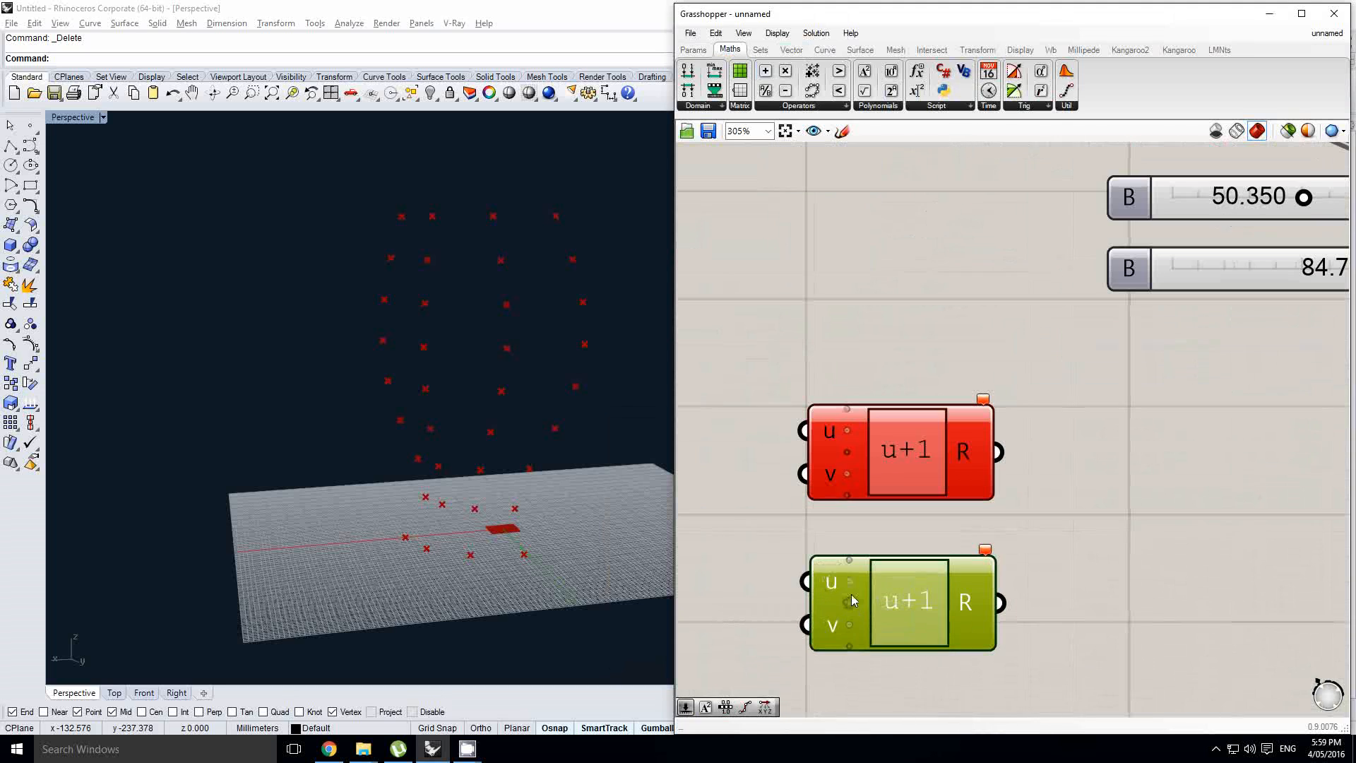
{"action": "left_click", "coordinate": [849, 581]}
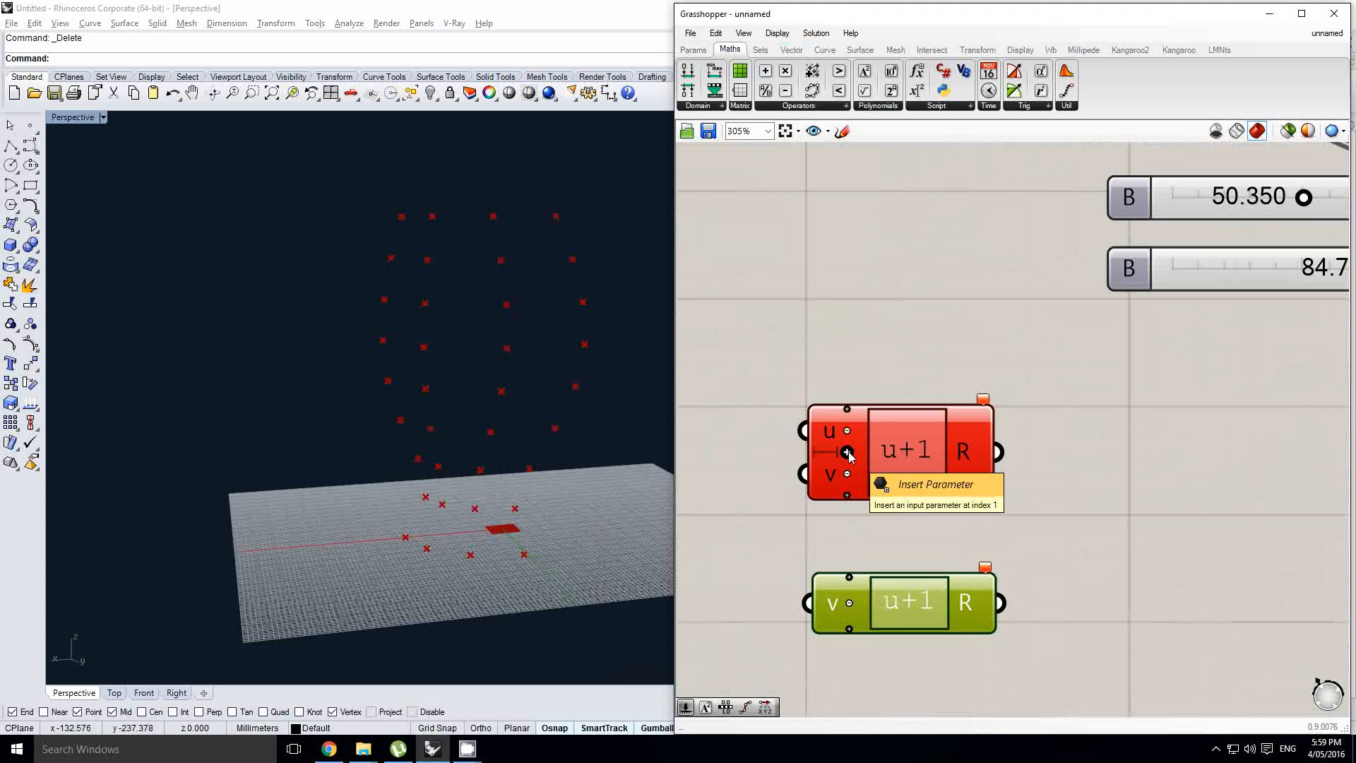
{"action": "left_click", "coordinate": [847, 474]}
- Change the duplicated Expression's formula to v+1
{"action": "scroll", "coordinate": [897, 543], "scroll_direction": "down", "scroll_amount": 1}
{"action": "double_click", "coordinate": [889, 605]}
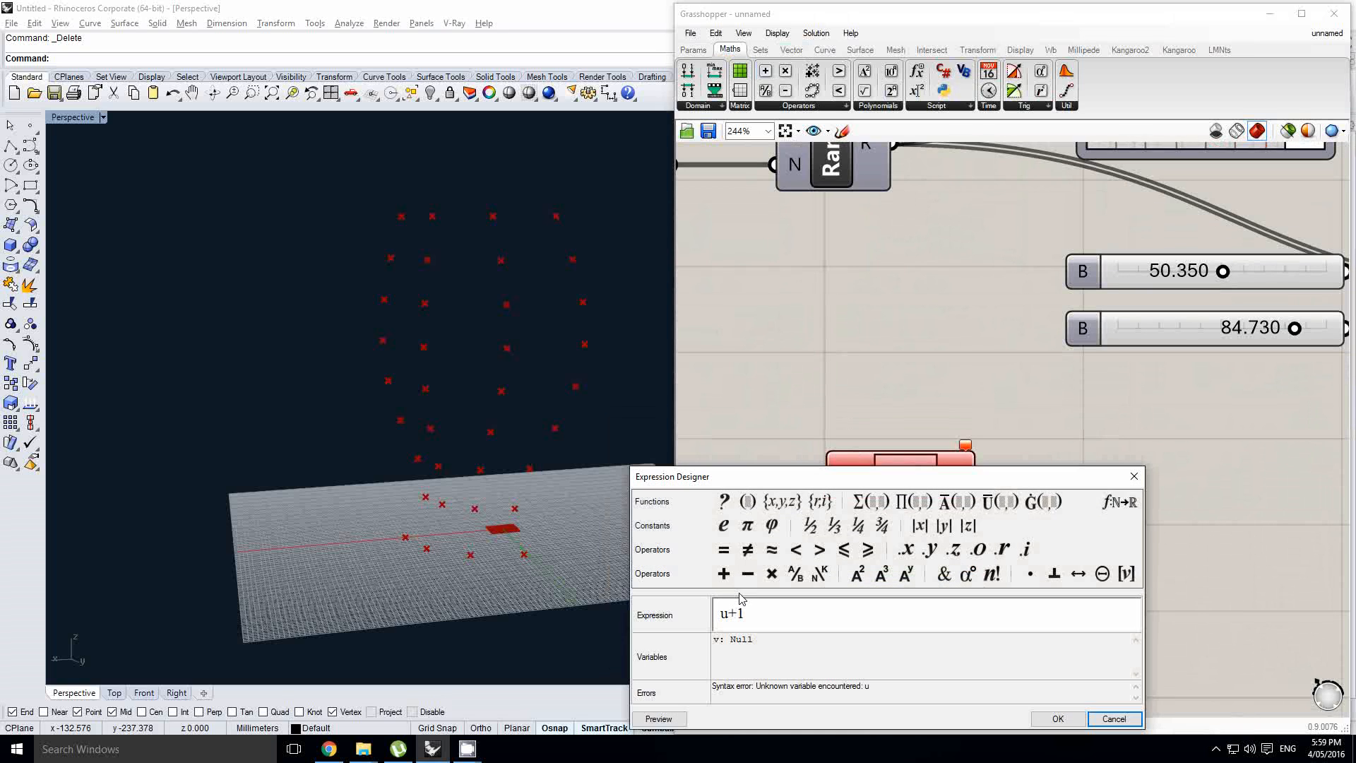
{"action": "type", "text": "v"}
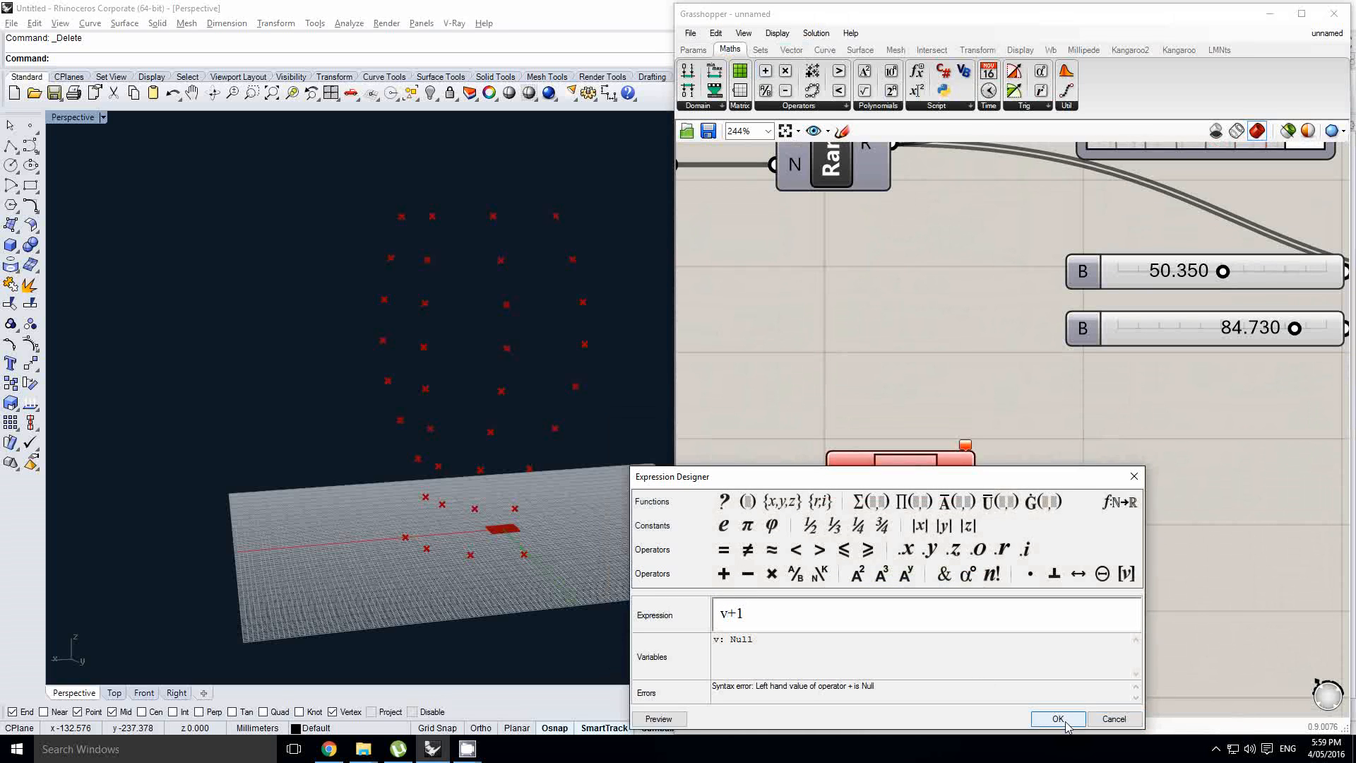
{"action": "left_click", "coordinate": [1058, 719]}
- Connect the first Range's Steps slider to the u+1 Expression and the Variable x slider to the v+1 Expression
{"action": "scroll", "coordinate": [953, 391], "scroll_direction": "down", "scroll_amount": 2}
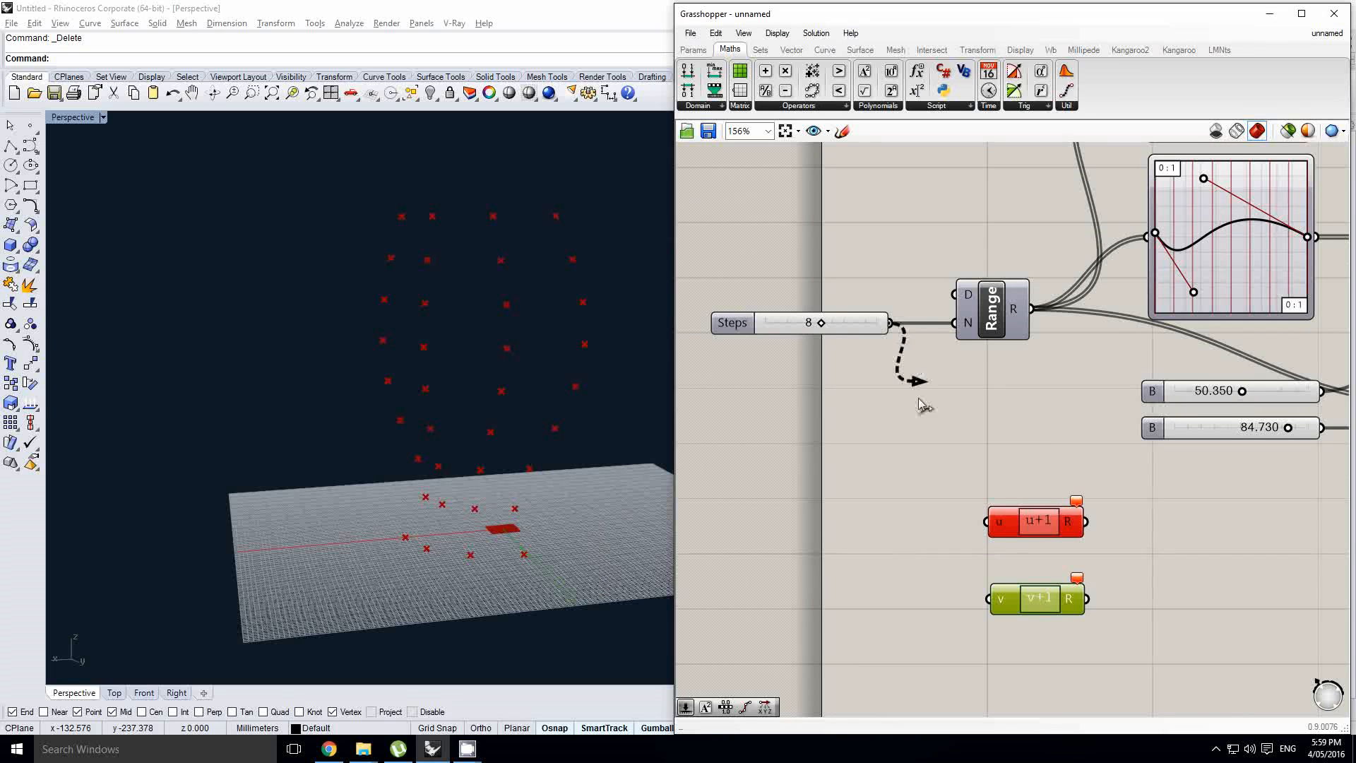
{"action": "left_click_drag", "start_coordinate": [922, 404], "coordinate": [989, 515]}
{"action": "right_click_drag", "start_coordinate": [1049, 512], "coordinate": [864, 445]}
{"action": "scroll", "coordinate": [866, 481], "scroll_direction": "down", "scroll_amount": 2}
{"action": "left_click_drag", "start_coordinate": [853, 514], "coordinate": [1048, 495]}
{"action": "right_click_drag", "start_coordinate": [1173, 393], "coordinate": [1083, 396]}
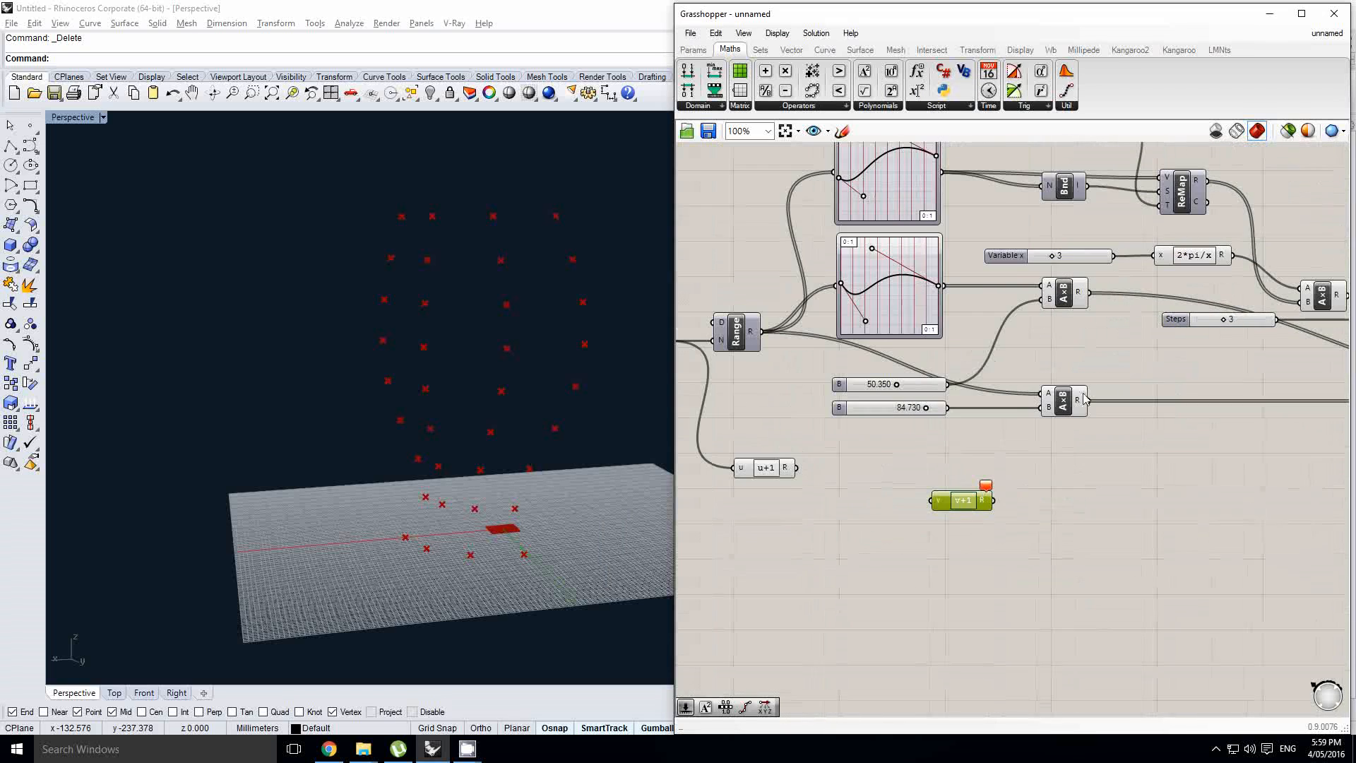
{"action": "left_click_drag", "start_coordinate": [1116, 256], "coordinate": [931, 500]}
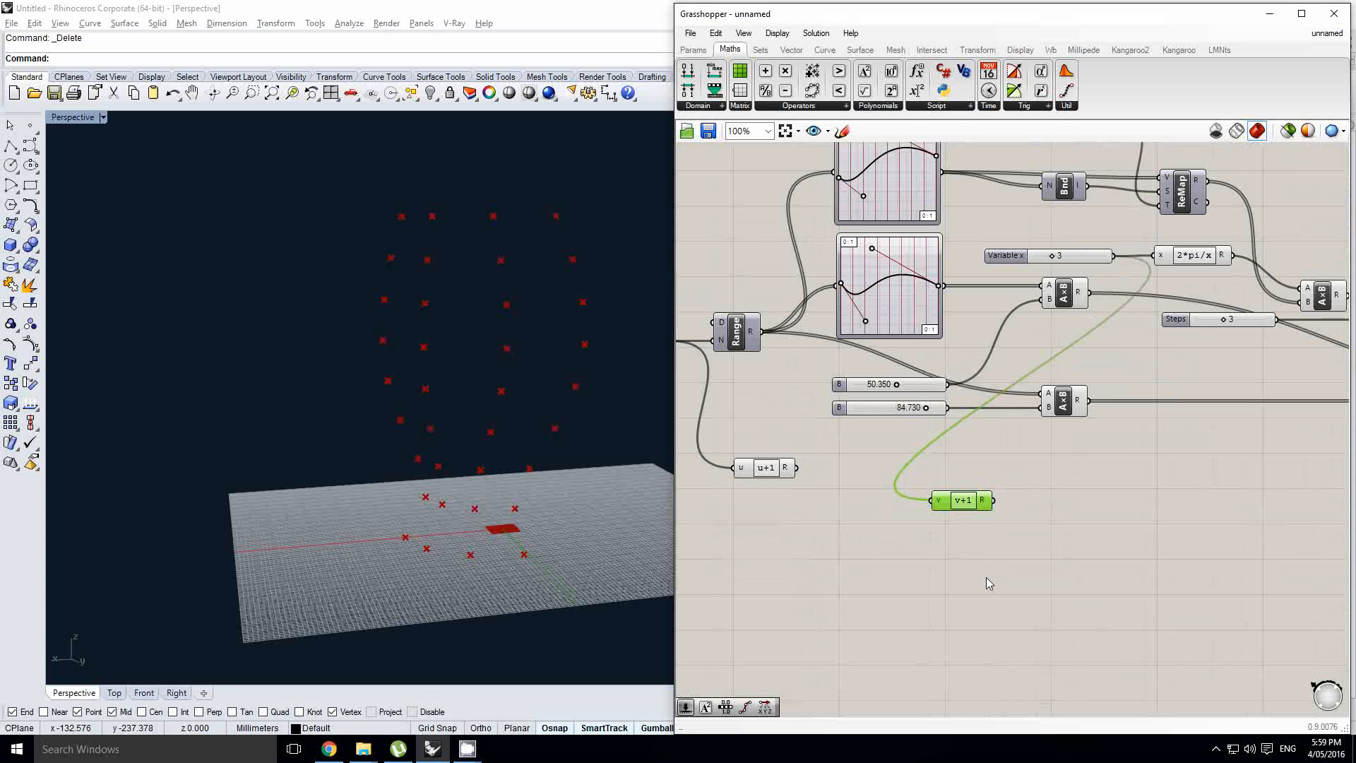
- Stack the u+1 and v+1 Expressions together and move them below the point component, near FromPoints
{"action": "left_click_drag", "start_coordinate": [773, 473], "coordinate": [972, 479]}
{"action": "left_click_drag", "start_coordinate": [1006, 529], "coordinate": [950, 472]}
{"action": "right_click_drag", "start_coordinate": [1056, 471], "coordinate": [802, 438]}
{"action": "scroll", "coordinate": [791, 452], "scroll_direction": "down", "scroll_amount": 2}
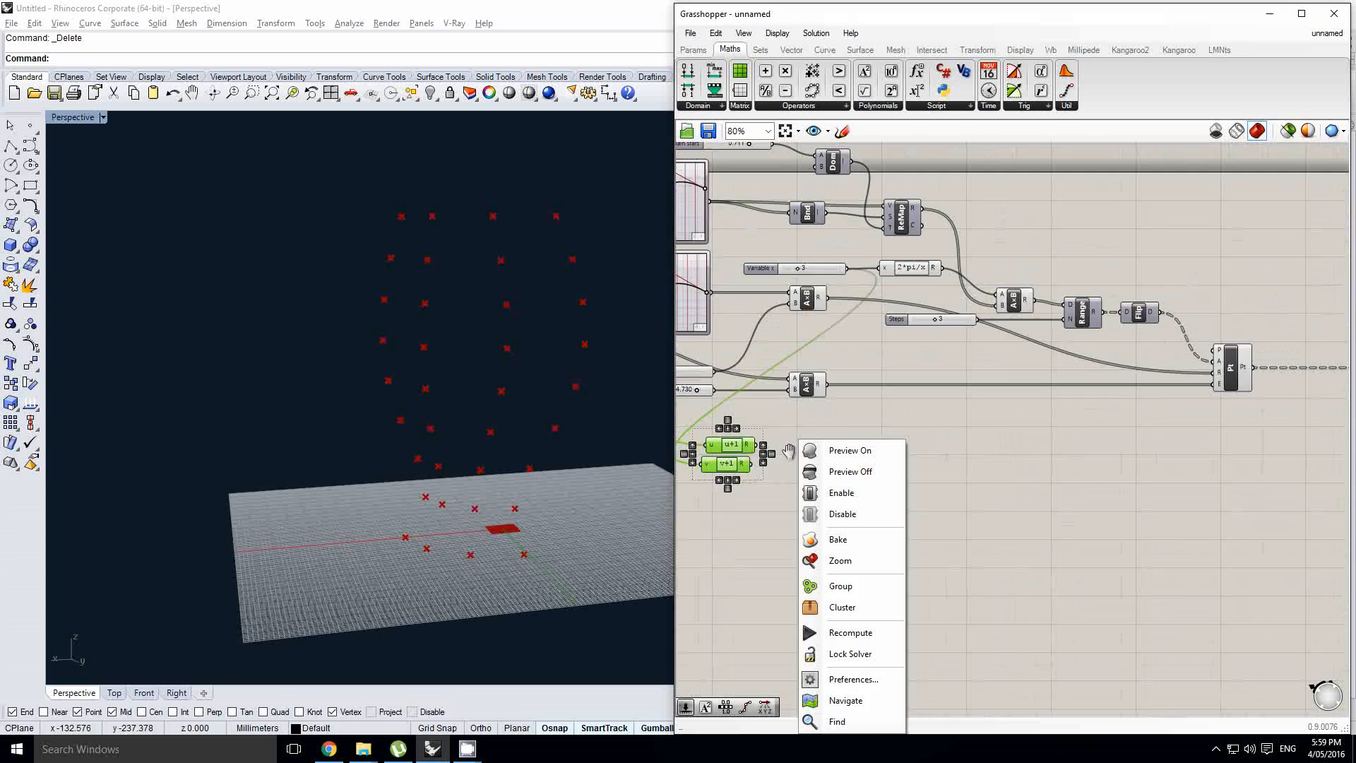
{"action": "left_click_drag", "start_coordinate": [751, 457], "coordinate": [1195, 444]}
{"action": "right_click_drag", "start_coordinate": [1213, 411], "coordinate": [1023, 410]}
{"action": "scroll", "coordinate": [1023, 410], "scroll_direction": "up", "scroll_amount": 2}
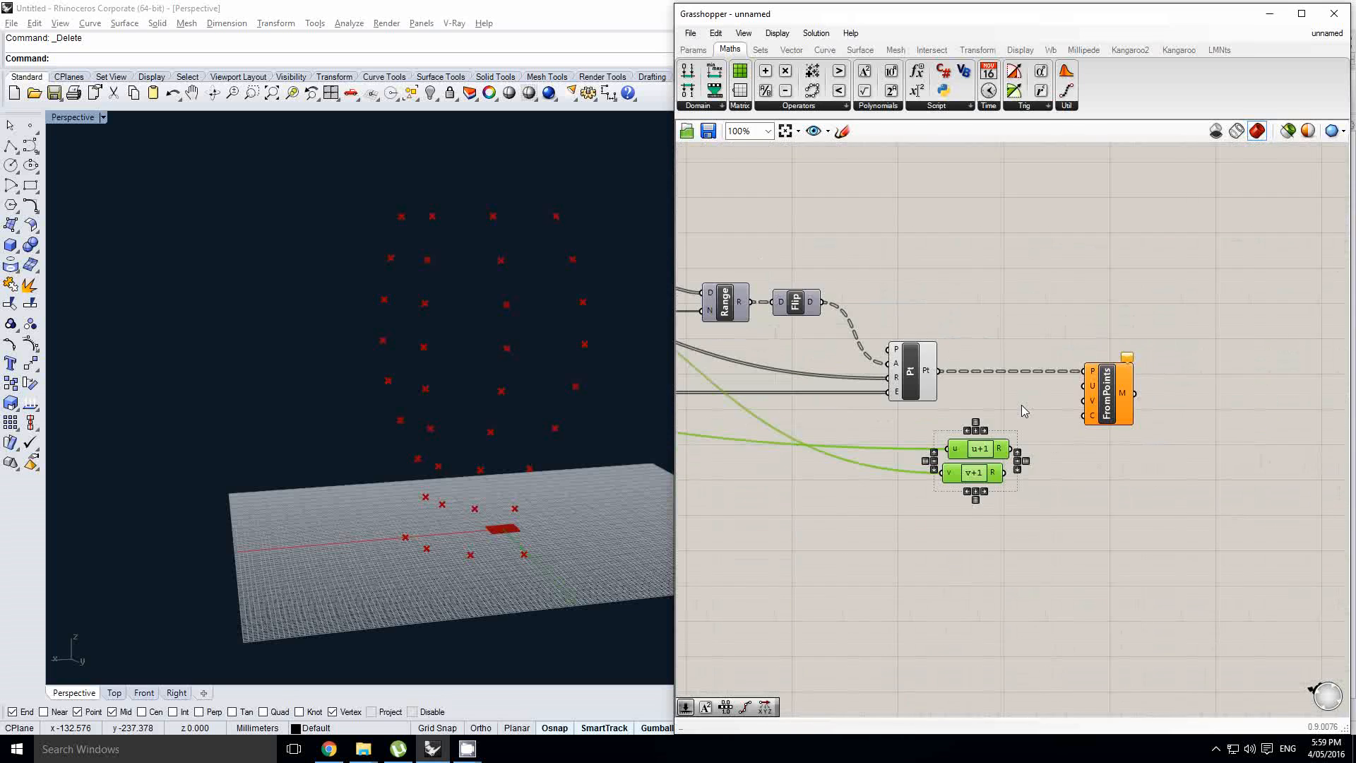
{"action": "left_click", "coordinate": [1024, 411]}
- Connect u+1 to the U input and v+1 to the V input of FromPoints, and flatten its P input
{"action": "scroll", "coordinate": [1019, 442], "scroll_direction": "up", "scroll_amount": 1}
{"action": "left_click_drag", "start_coordinate": [1010, 450], "coordinate": [1095, 372]}
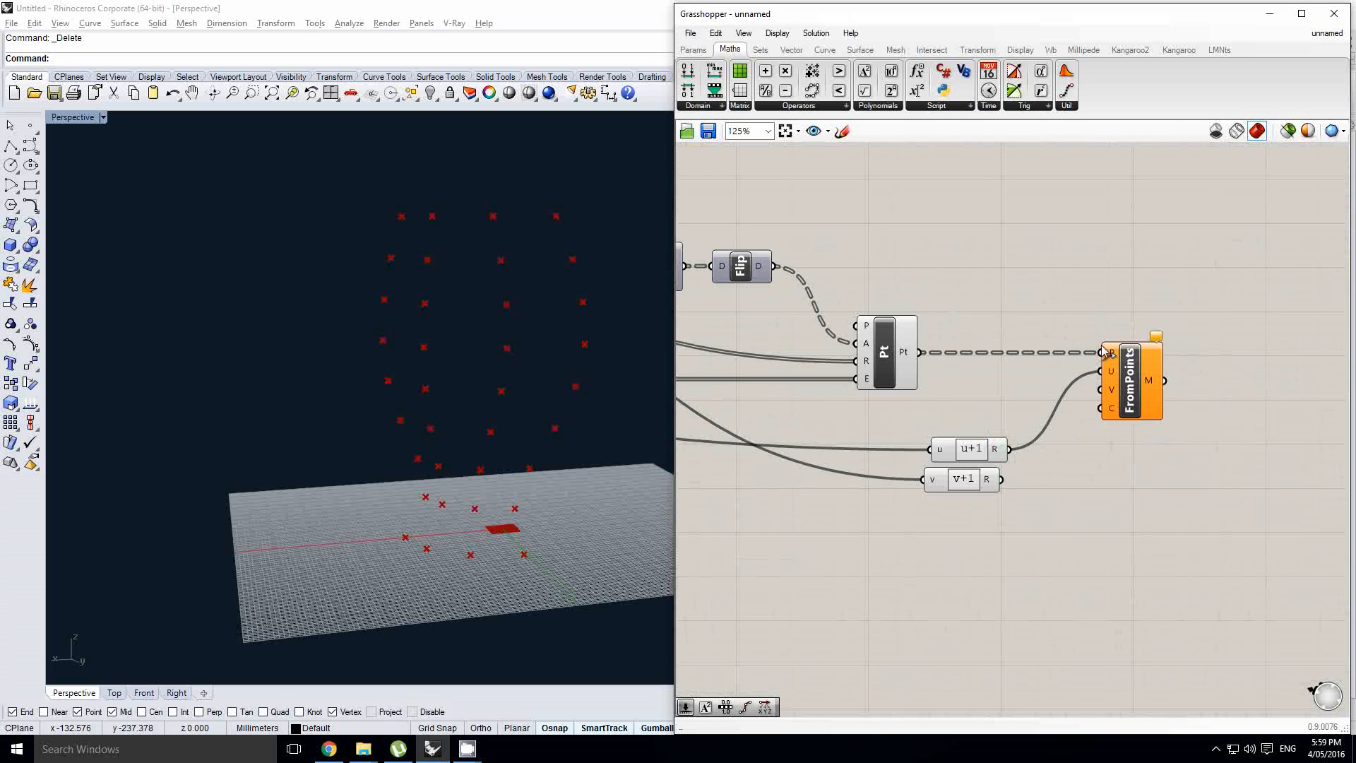
{"action": "right_click", "coordinate": [1107, 353]}
{"action": "left_click", "coordinate": [1147, 470]}
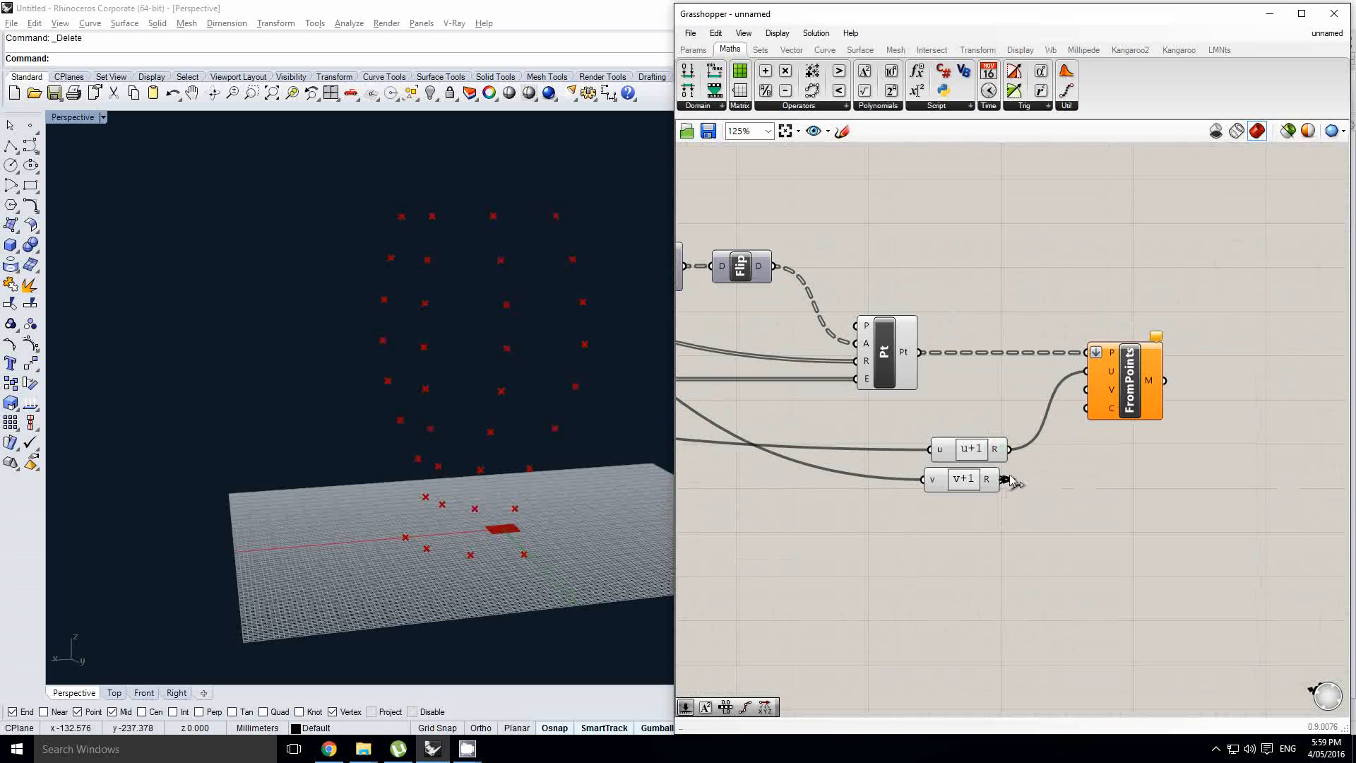
{"action": "left_click_drag", "start_coordinate": [1009, 479], "coordinate": [1087, 390]}
- Shift the u+1 Expression slightly left and duplicate the v+1 Expression just below the original
{"action": "right_click_drag", "start_coordinate": [468, 367], "coordinate": [471, 402]}
{"action": "left_click_drag", "start_coordinate": [968, 449], "coordinate": [953, 445]}
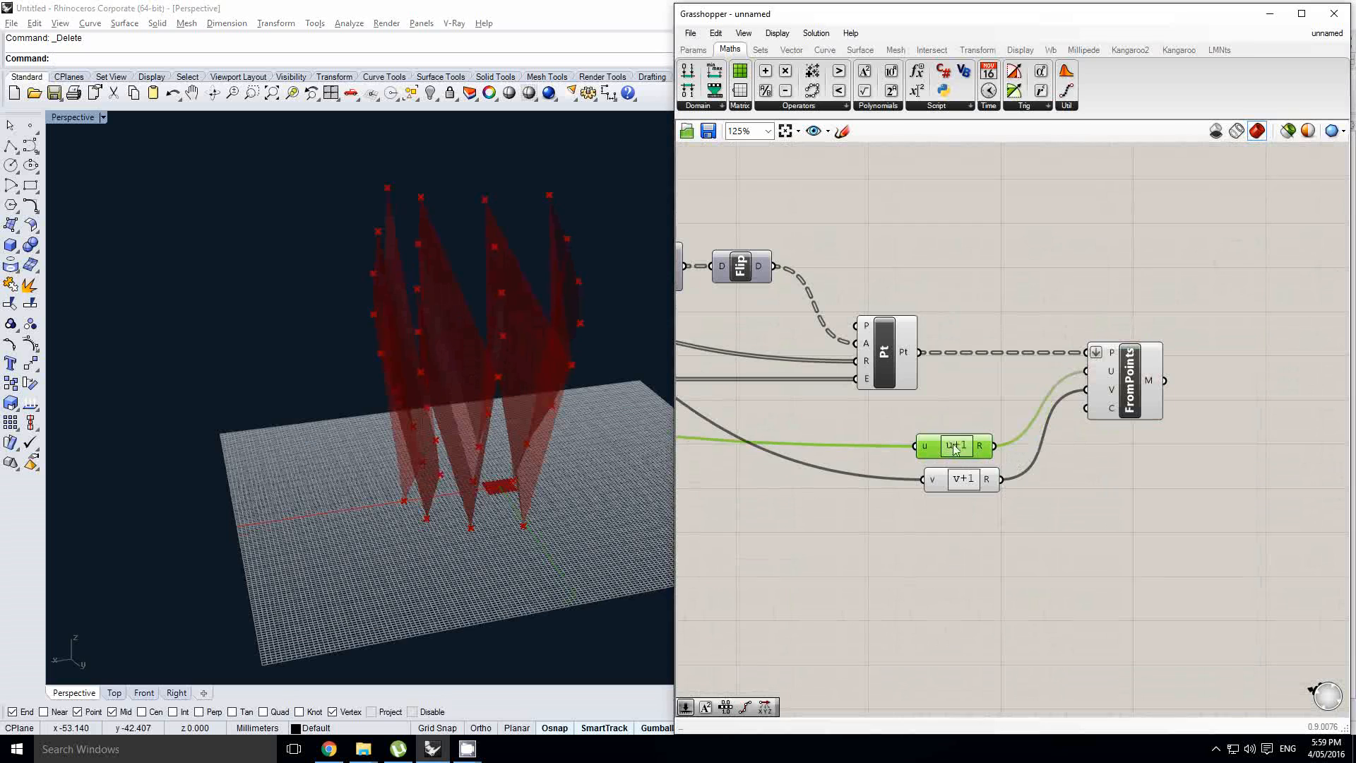
{"action": "scroll", "coordinate": [1040, 426], "scroll_direction": "up", "scroll_amount": 1}
{"action": "right_click_drag", "start_coordinate": [1040, 426], "coordinate": [1111, 418]}
{"action": "left_click", "coordinate": [925, 409]}
{"action": "scroll", "coordinate": [1110, 419], "scroll_direction": "down", "scroll_amount": 1}
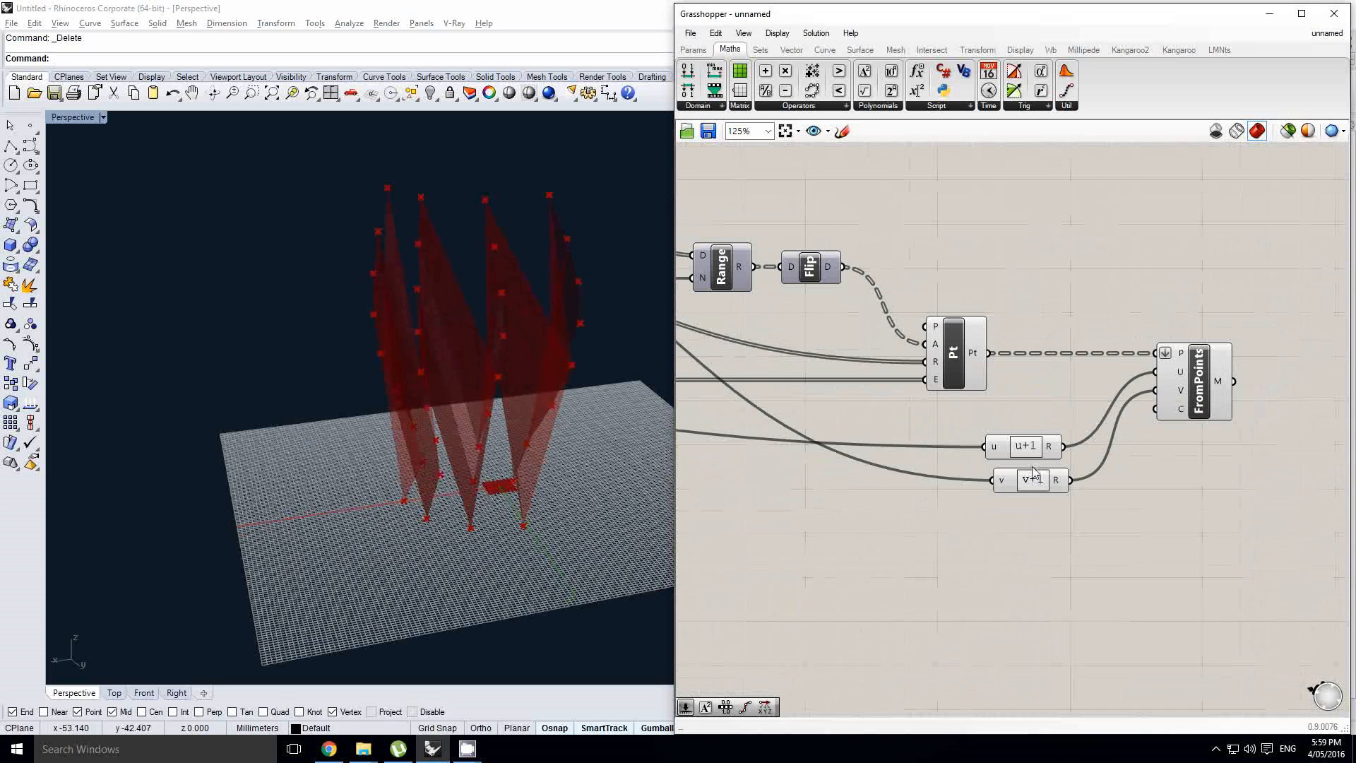
{"action": "left_click_drag", "start_coordinate": [1033, 472], "coordinate": [1033, 513], "text": "alt"}
{"action": "scroll", "coordinate": [995, 483], "scroll_direction": "up", "scroll_amount": 1}
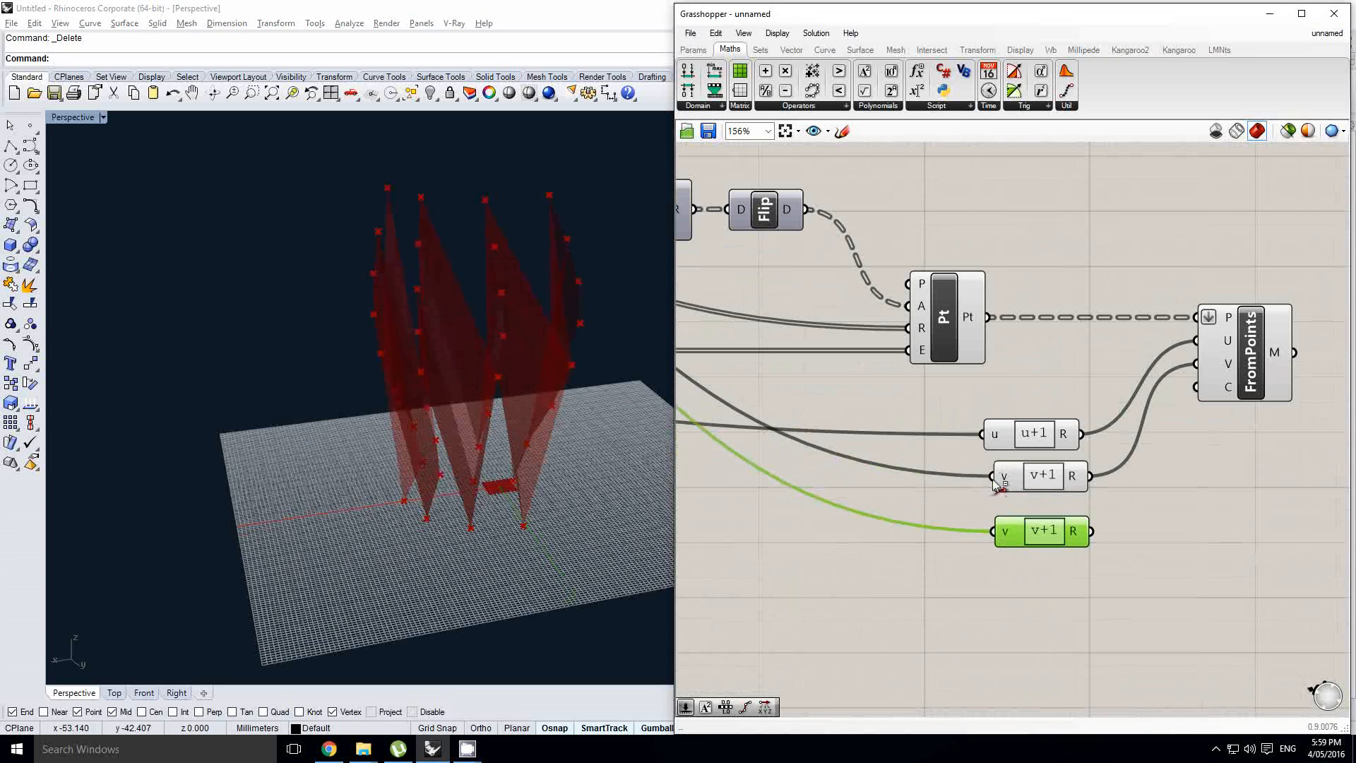
{"action": "left_click_drag", "start_coordinate": [1014, 435], "coordinate": [1028, 434]}
{"action": "left_click_drag", "start_coordinate": [998, 480], "coordinate": [998, 436], "text": "ctrl+shift"}
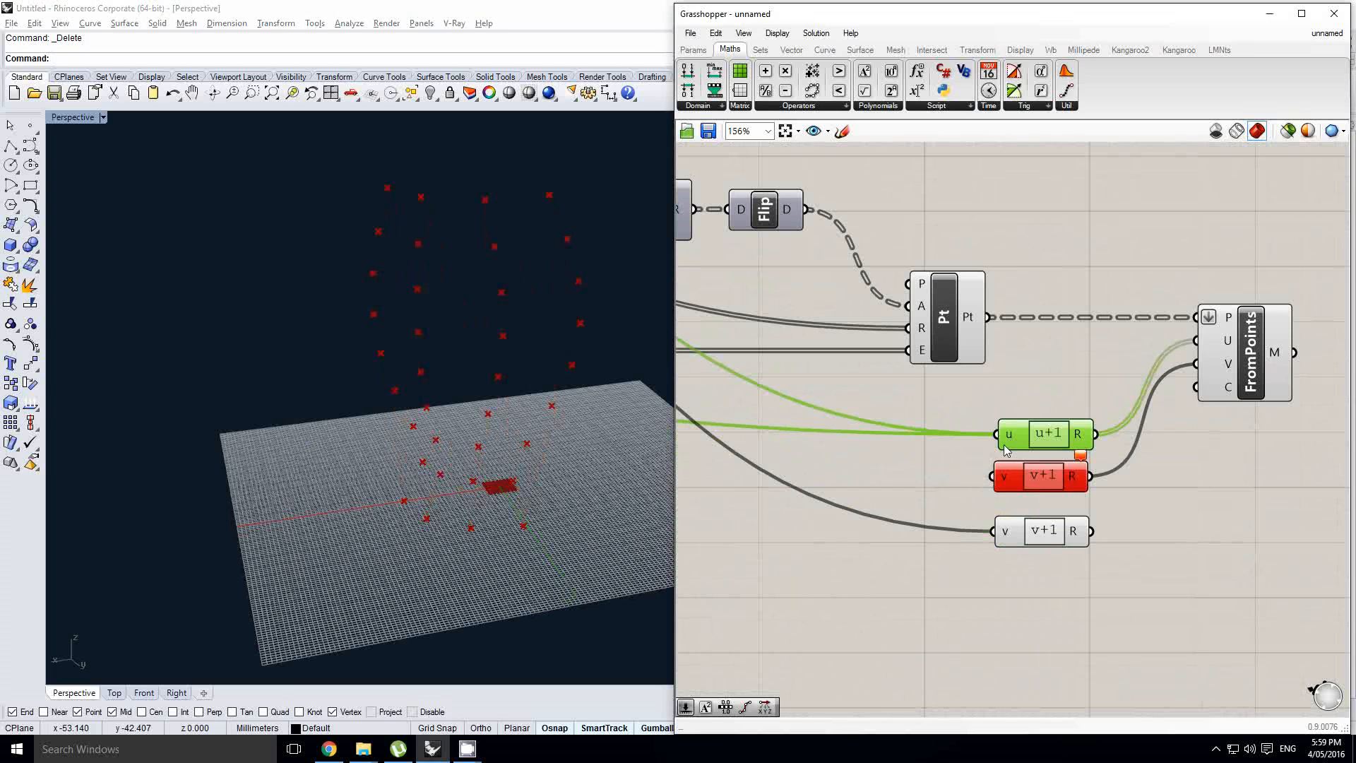
{"action": "key", "text": "ctrl+z"}
- Lower the connected v+1 Expression, duplicate the u+1 Expression and line up all four Expressions in a column
{"action": "left_click_drag", "start_coordinate": [1027, 476], "coordinate": [1046, 498]}
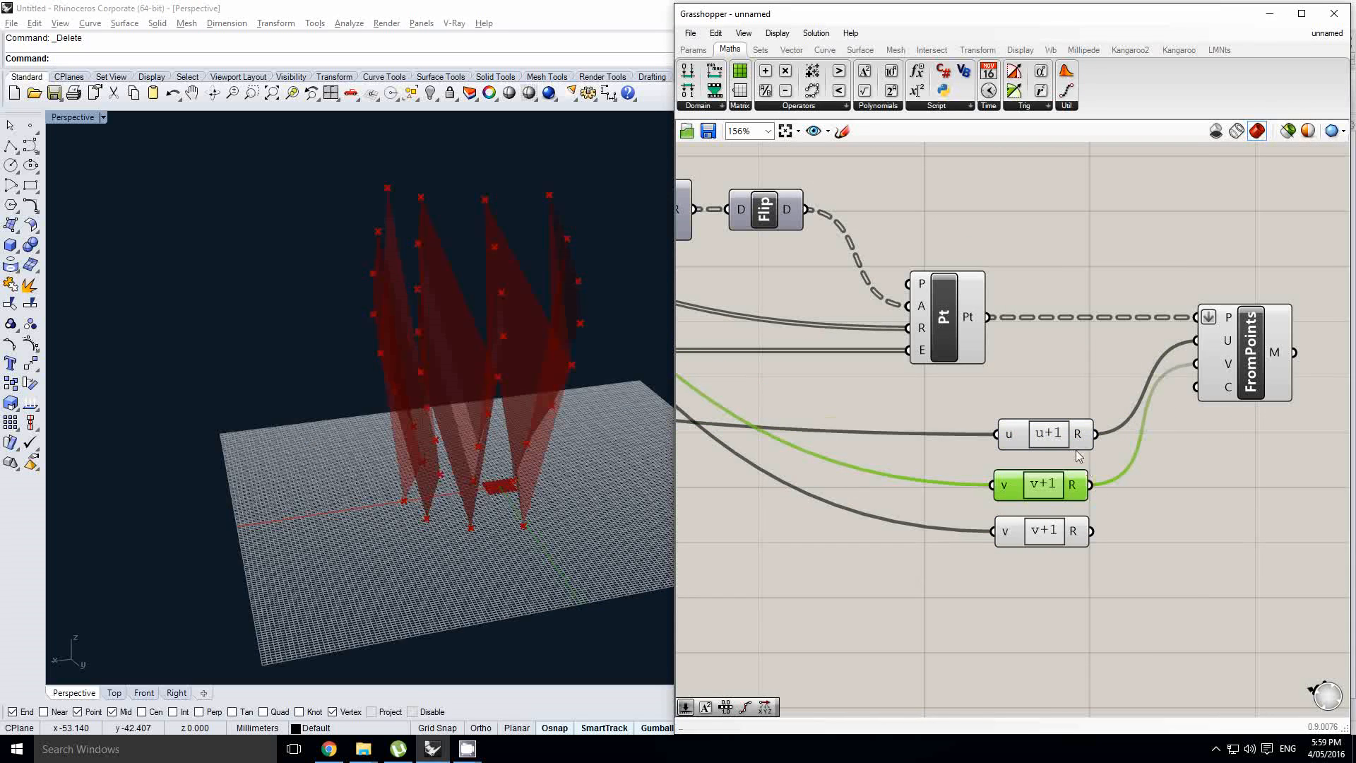
{"action": "mouse_move", "coordinate": [1069, 448]}
{"action": "left_mouse_down"}
{"action": "mouse_move", "coordinate": [1052, 408]}
{"action": "mouse_move", "coordinate": [1056, 445]}
{"action": "left_mouse_up"}
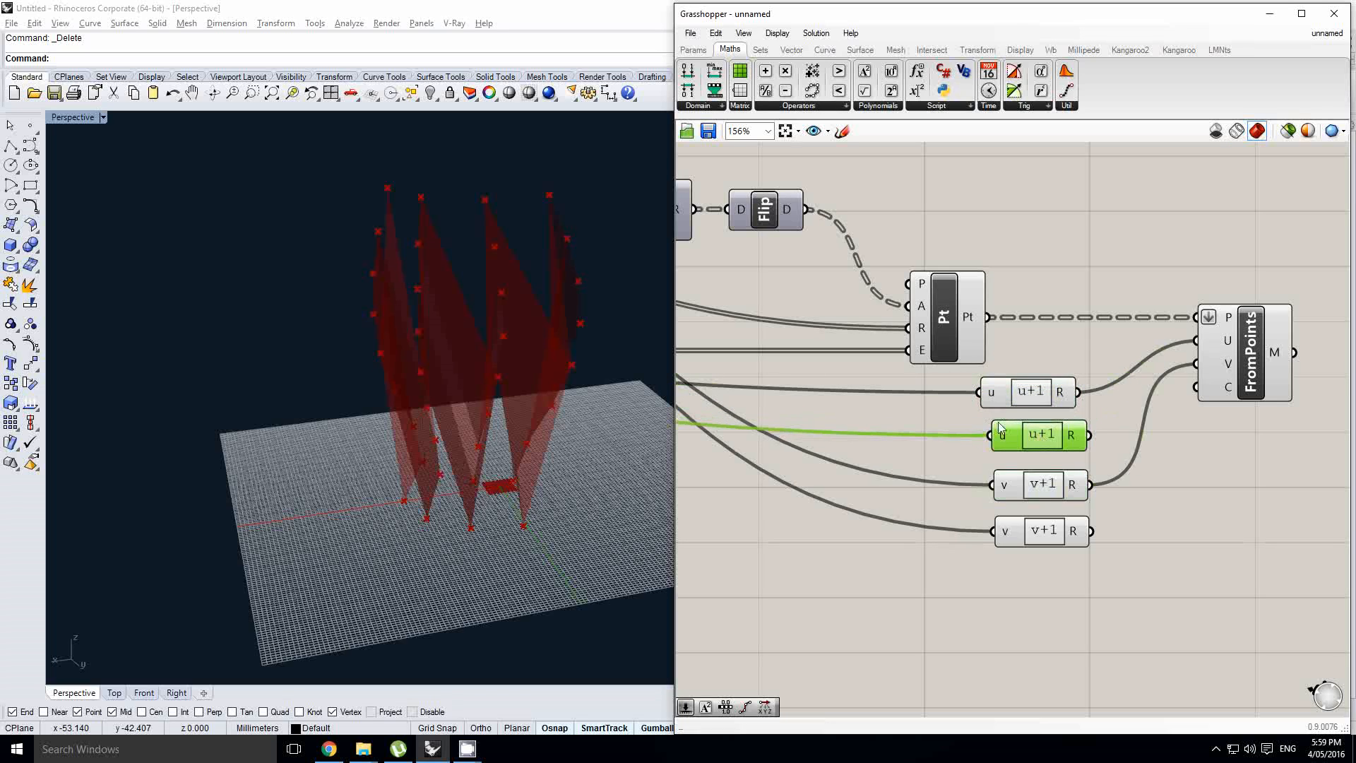
{"action": "left_click_drag", "start_coordinate": [1015, 406], "coordinate": [1025, 406]}
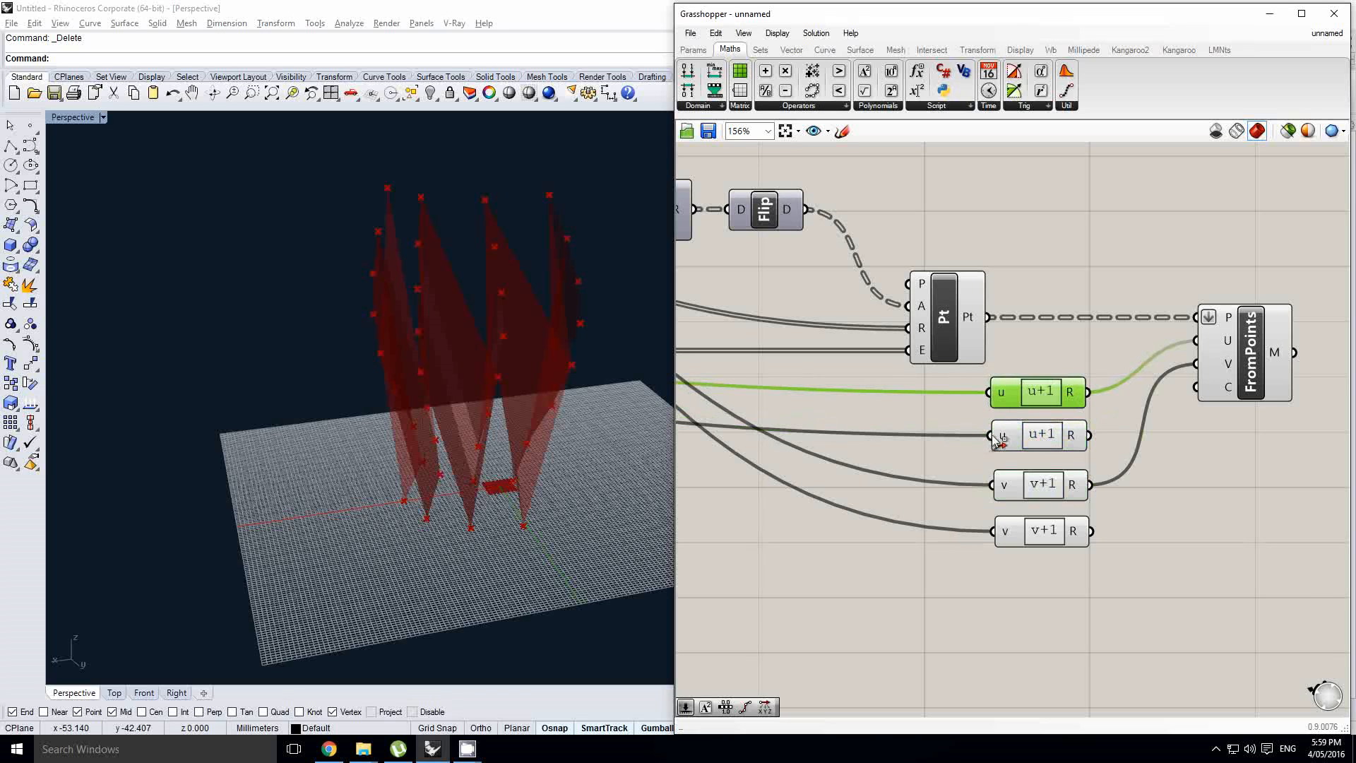
- Swap the inputs of the two middle Expressions, feeding u+1 only from Variable x and v+1 only from the first Steps slider
{"action": "left_click_drag", "start_coordinate": [992, 394], "coordinate": [996, 485]}
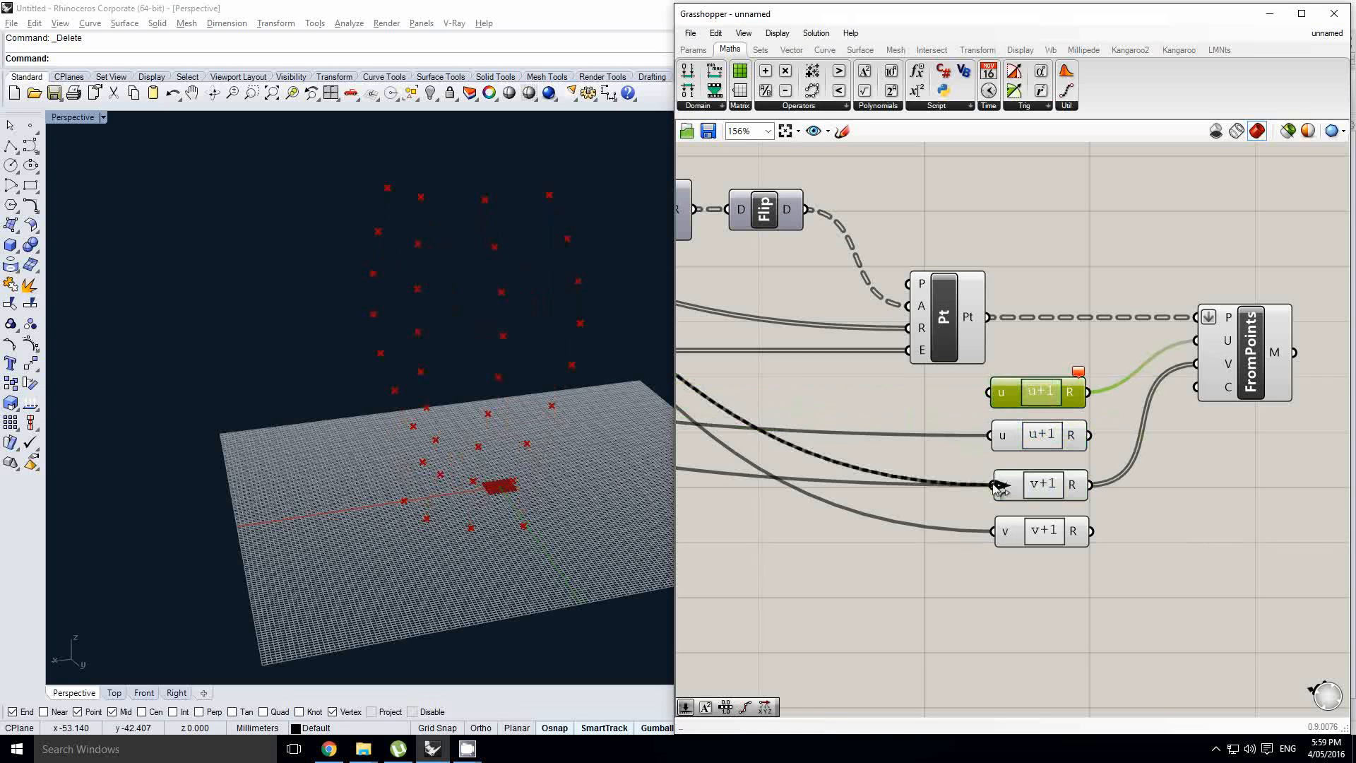
{"action": "right_click", "coordinate": [1006, 443]}
{"action": "mouse_move", "coordinate": [1069, 489]}
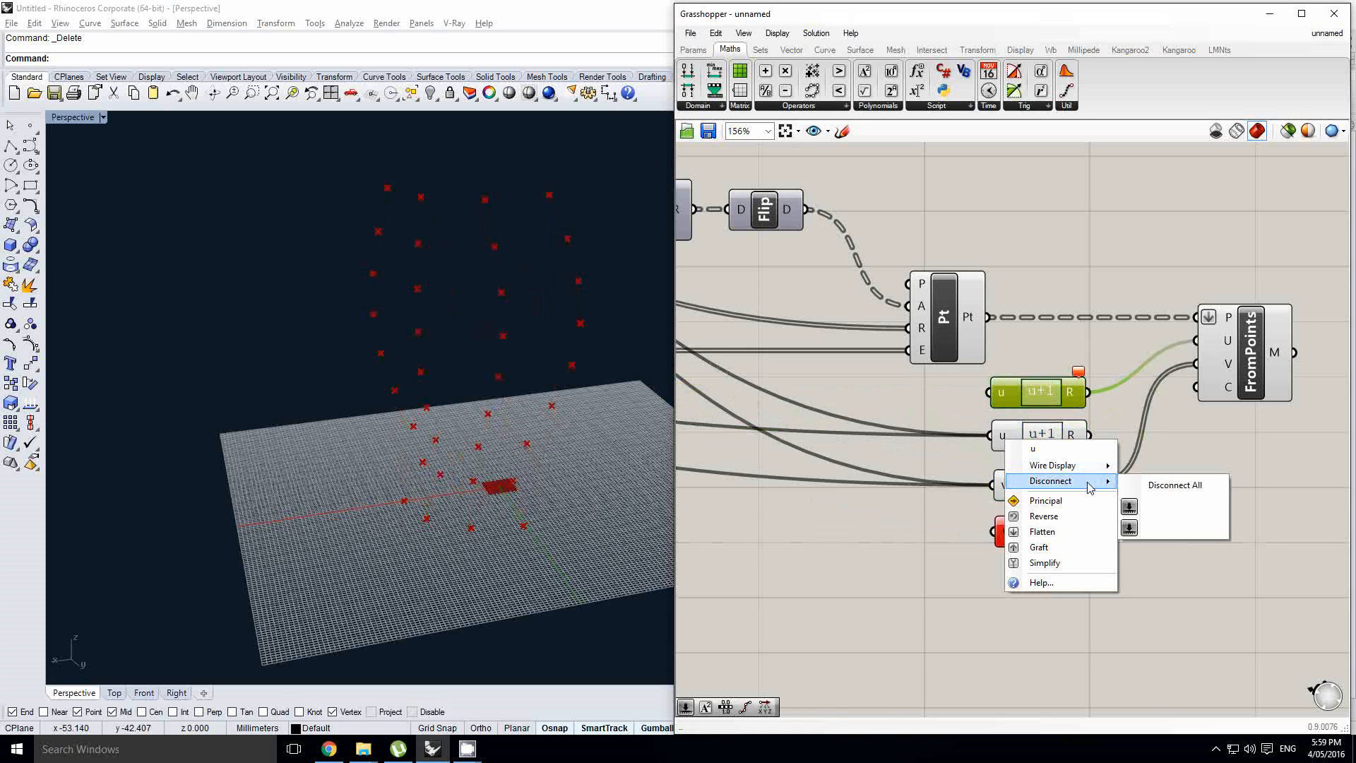
{"action": "left_click", "coordinate": [1128, 503]}
{"action": "right_click", "coordinate": [1015, 488]}
{"action": "mouse_move", "coordinate": [1060, 520]}
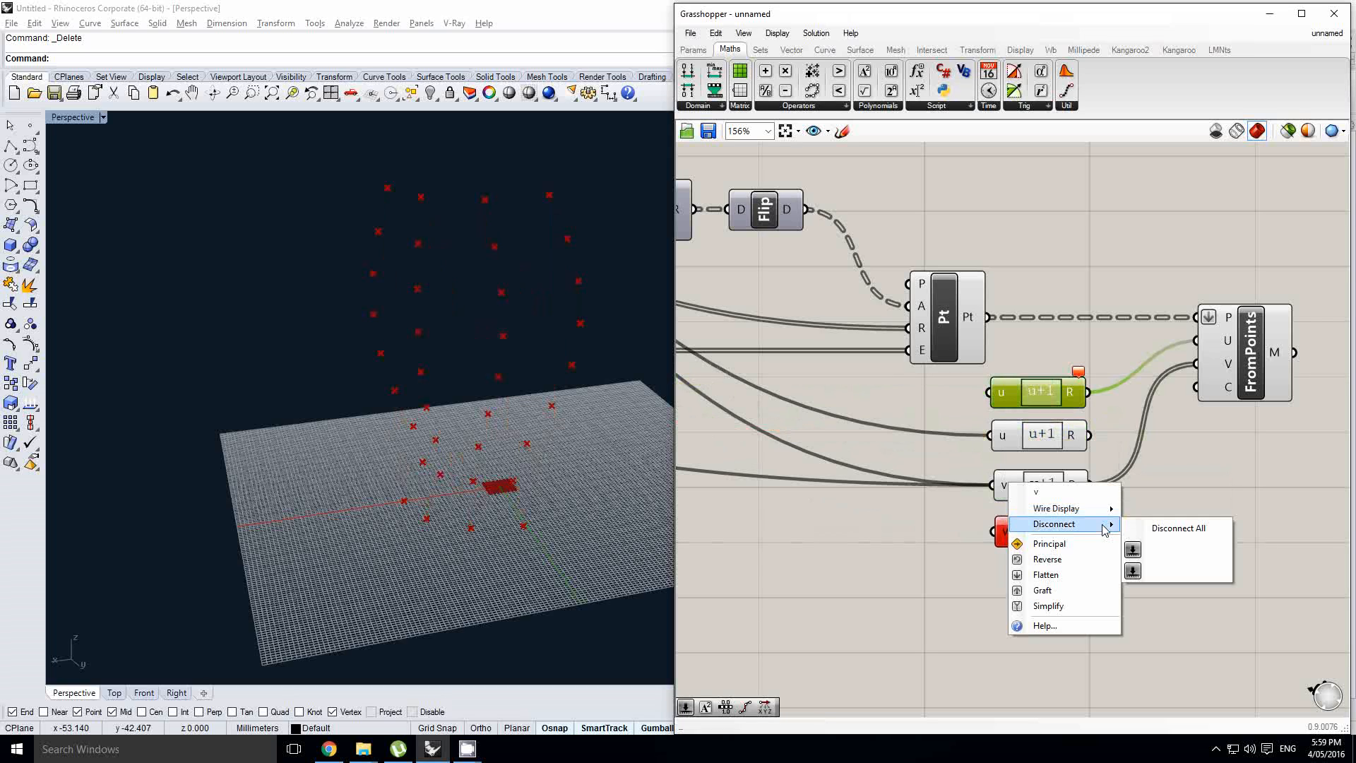
{"action": "left_click", "coordinate": [1155, 544]}
- Connect the wired u+1 Expression to the U input of FromPoints and delete the unwired u+1 Expression
{"action": "right_click_drag", "start_coordinate": [1083, 459], "coordinate": [1027, 466]}
{"action": "left_click", "coordinate": [1045, 450]}
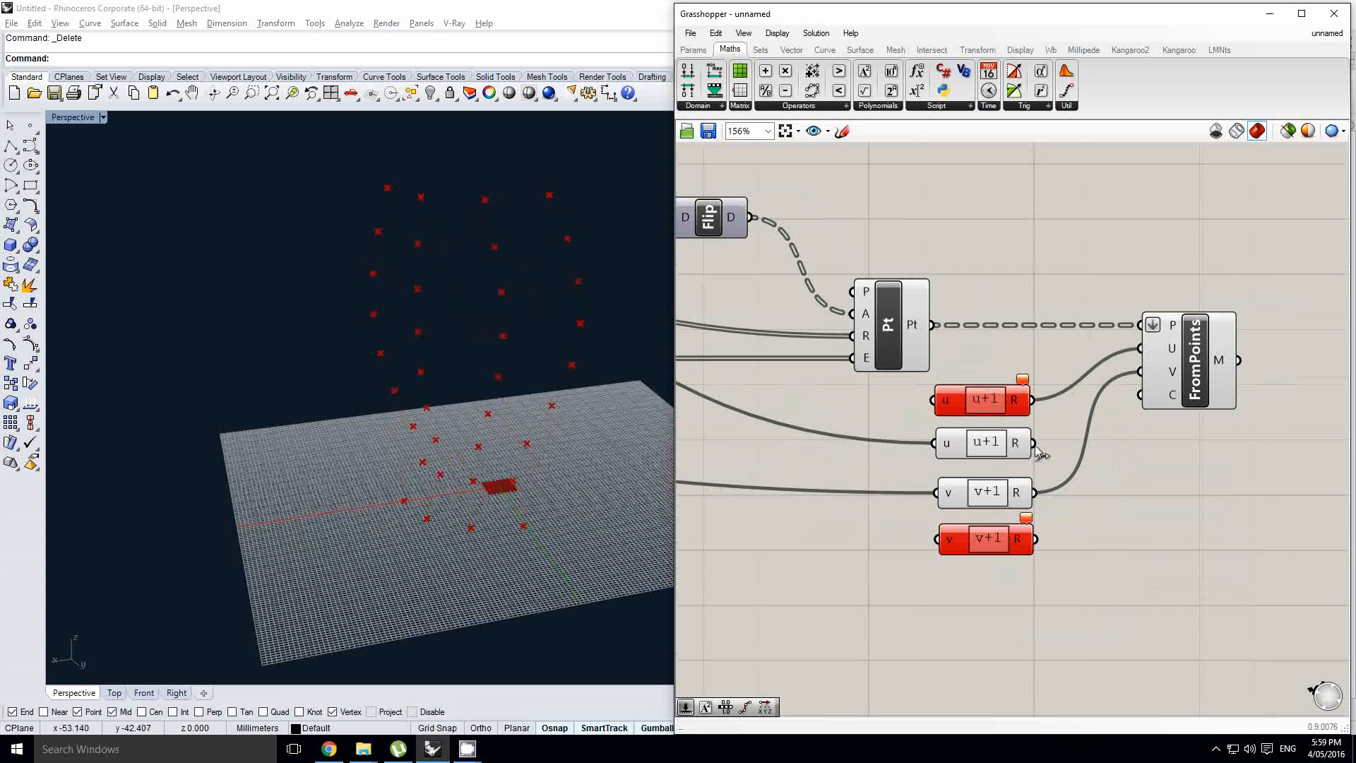
{"action": "left_click_drag", "start_coordinate": [1034, 444], "coordinate": [1139, 348]}
{"action": "left_click", "coordinate": [966, 403]}
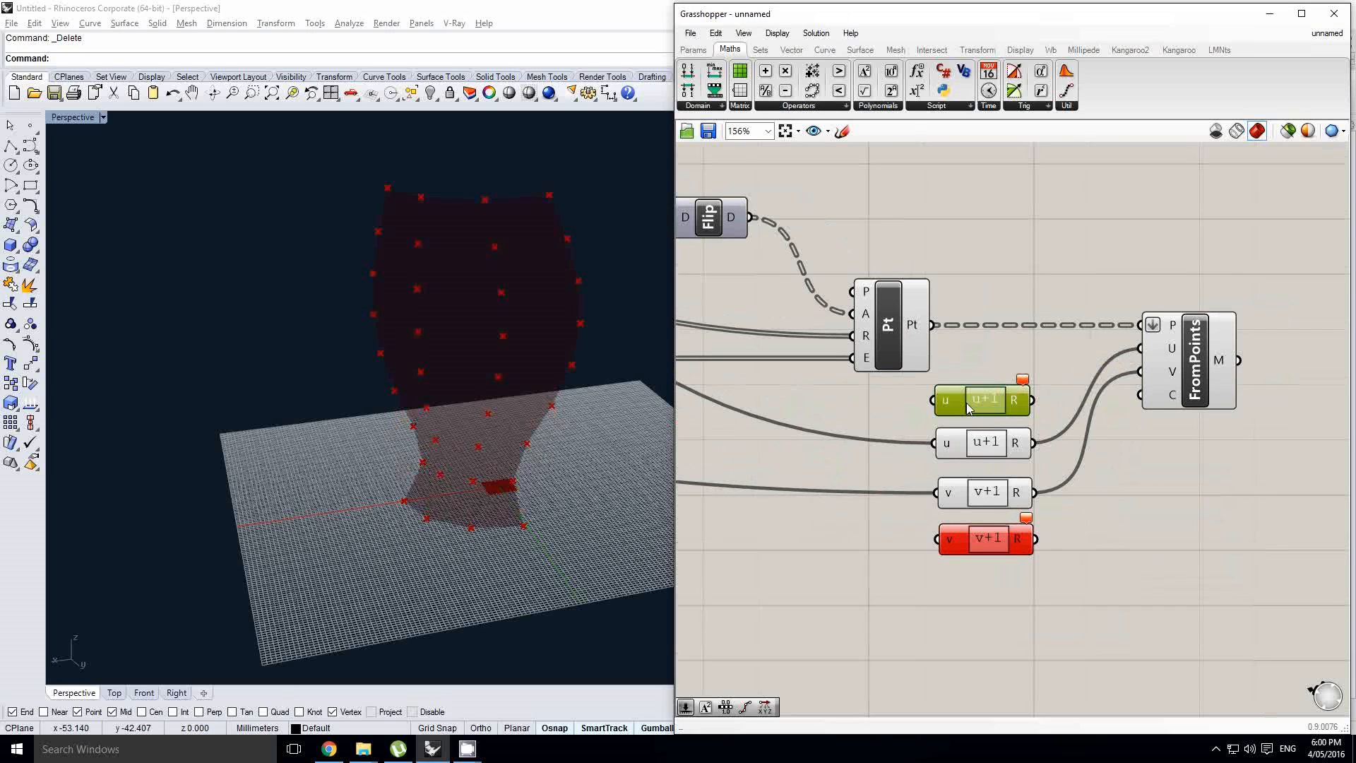
{"action": "key", "text": "Delete"}
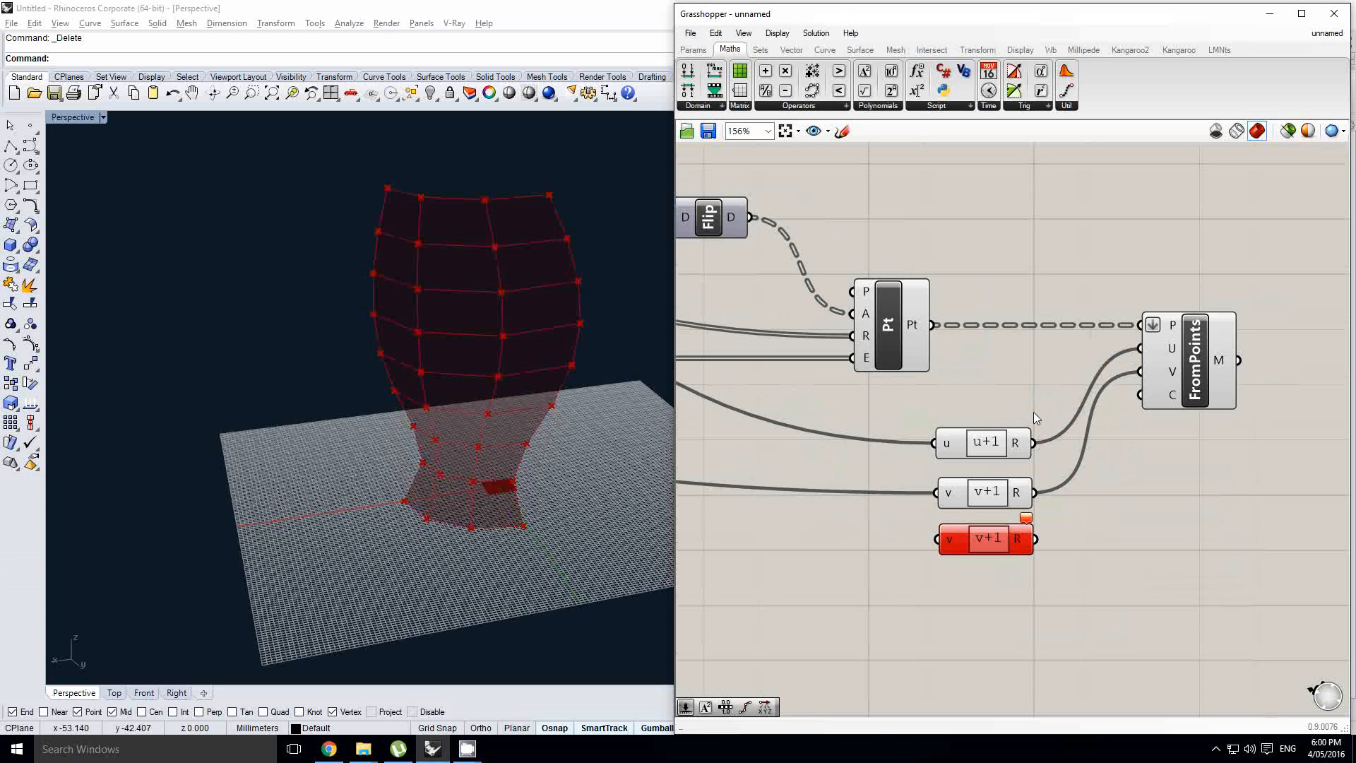
{"action": "right_click_drag", "start_coordinate": [1004, 390], "coordinate": [990, 394]}
{"action": "right_click", "coordinate": [358, 345]}
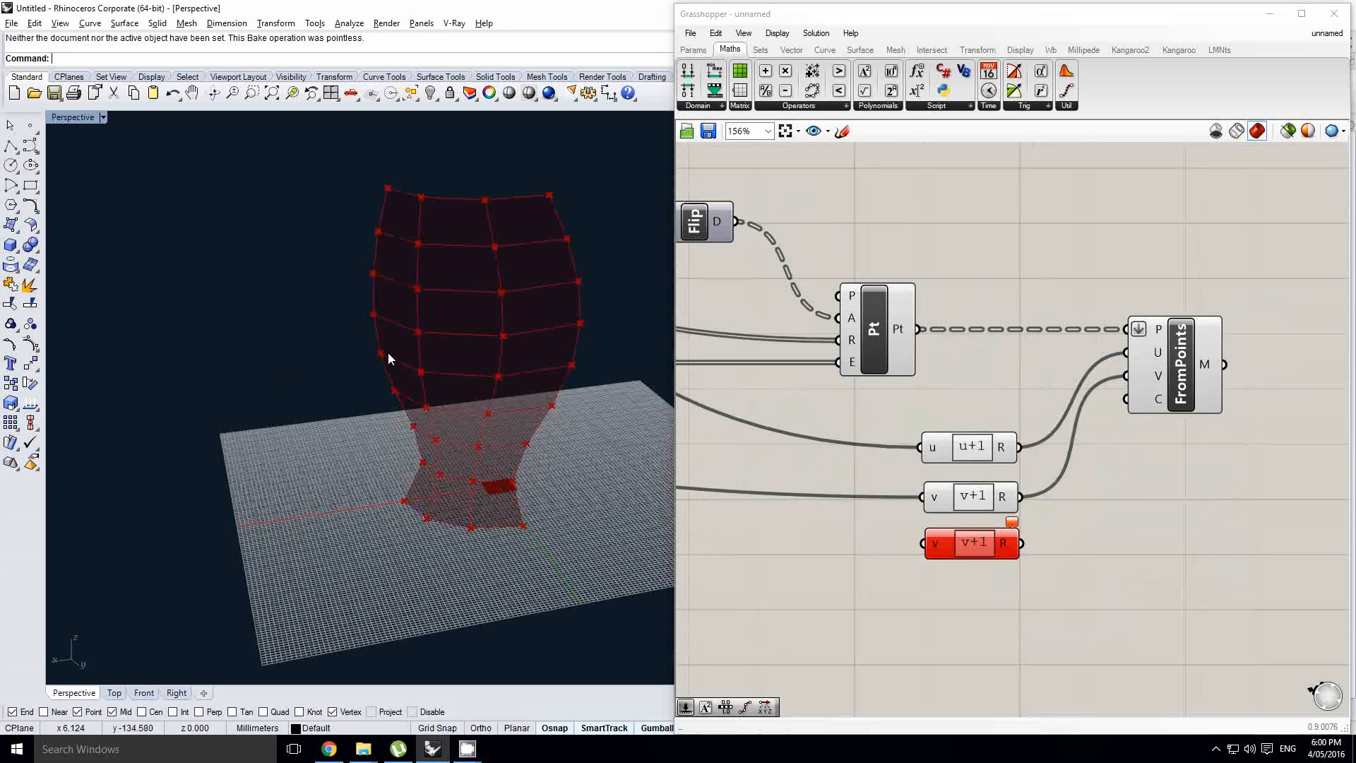
{"action": "right_click_drag", "start_coordinate": [388, 359], "coordinate": [413, 363], "text": "shift"}
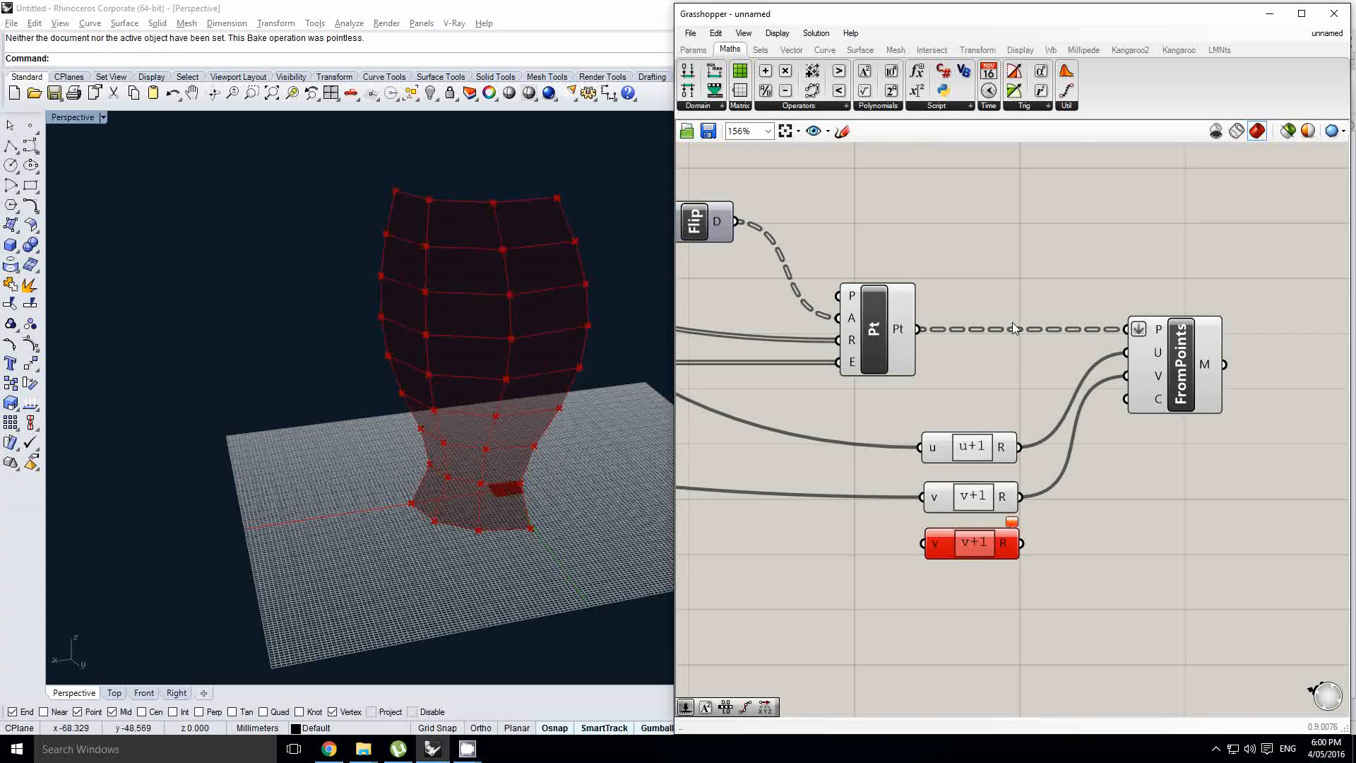
- Delete the leftover unwired v+1 Expression below the two connected ones
{"action": "right_click_drag", "start_coordinate": [1007, 322], "coordinate": [983, 335]}
{"action": "left_click", "coordinate": [960, 558]}
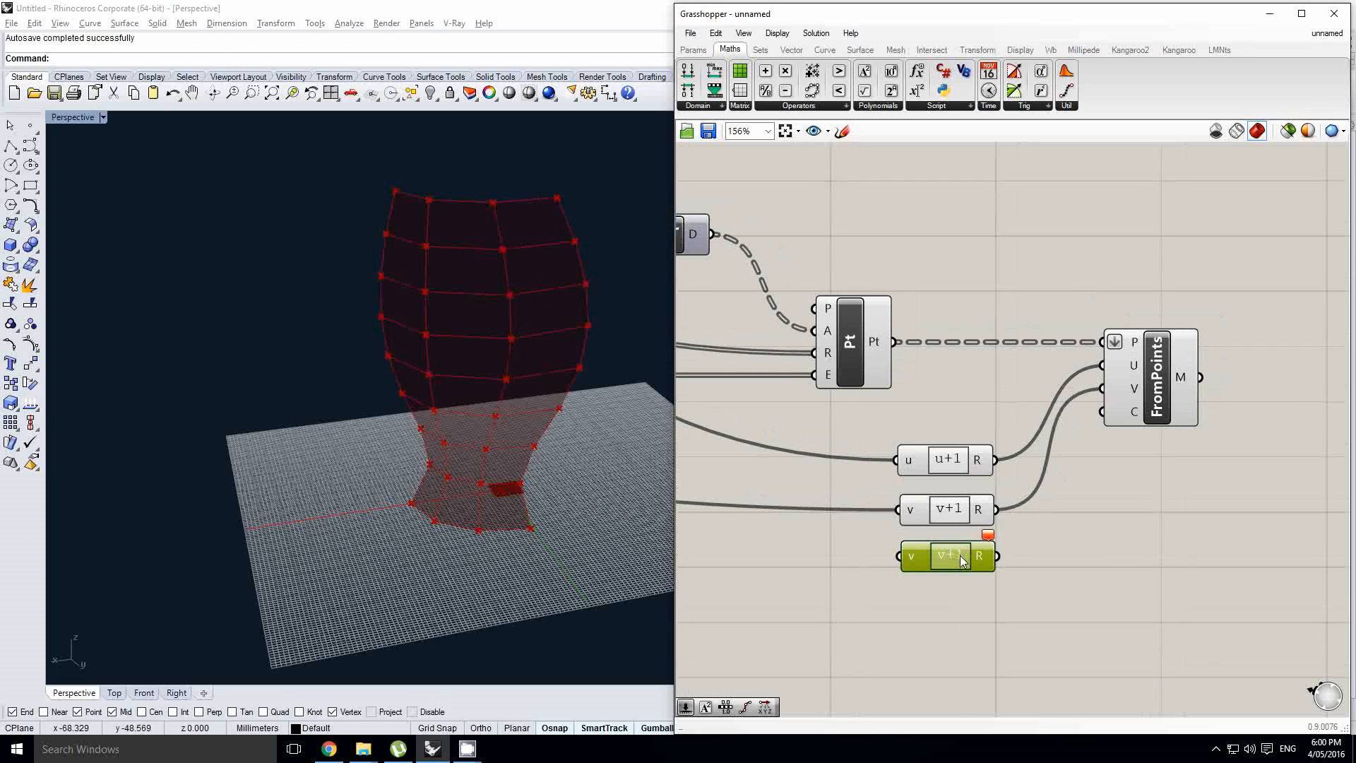
{"action": "key", "text": "Delete"}
- Select the FromPoints component and examine its mesh in the Rhino viewport from several angles, including close up around the base
{"action": "right_click_drag", "start_coordinate": [1028, 490], "coordinate": [1001, 505]}
{"action": "left_click", "coordinate": [1116, 404]}
{"action": "right_click_drag", "start_coordinate": [828, 456], "coordinate": [843, 447]}
{"action": "mouse_move", "coordinate": [522, 336]}
{"action": "right_mouse_down"}
{"action": "mouse_move", "coordinate": [532, 366]}
{"action": "mouse_move", "coordinate": [502, 324]}
{"action": "mouse_move", "coordinate": [439, 460]}
{"action": "mouse_move", "coordinate": [442, 363]}
{"action": "mouse_move", "coordinate": [531, 415]}
{"action": "mouse_move", "coordinate": [554, 366]}
{"action": "mouse_move", "coordinate": [550, 388]}
{"action": "mouse_move", "coordinate": [508, 351]}
{"action": "right_mouse_up"}
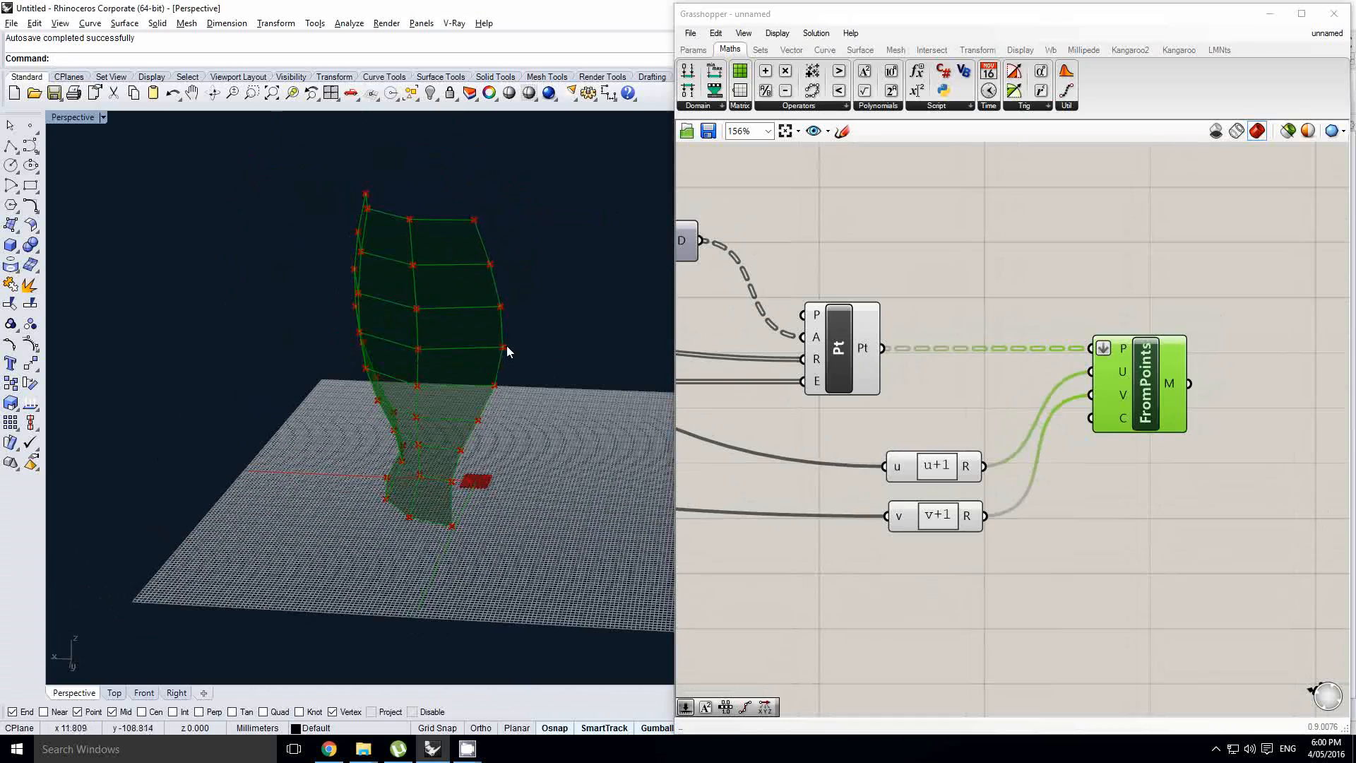
{"action": "left_click", "coordinate": [785, 244]}
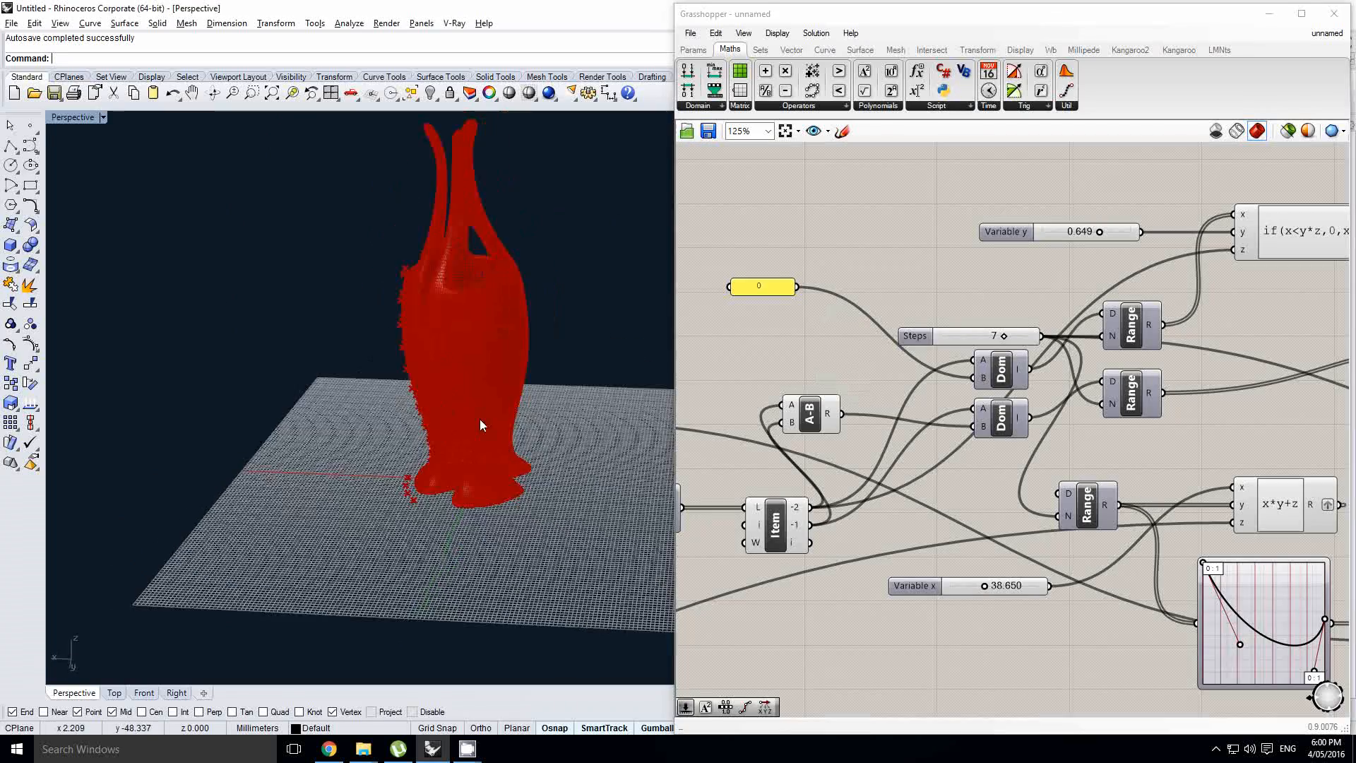
{"action": "scroll", "coordinate": [480, 424], "scroll_direction": "up", "scroll_amount": 10}
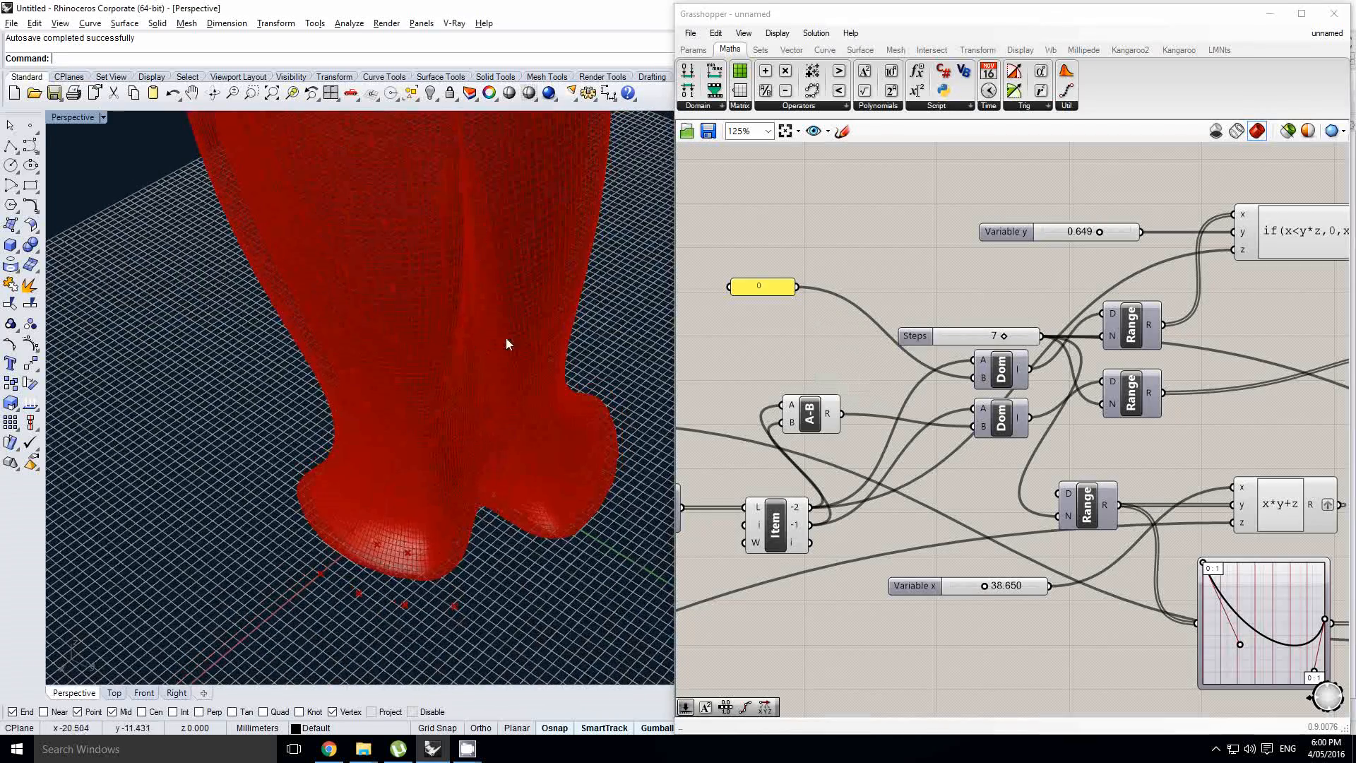
{"action": "right_click_drag", "start_coordinate": [506, 339], "coordinate": [499, 401]}
{"action": "key", "text": "ctrl+F1"}
{"action": "key", "text": "ctrl+F3"}
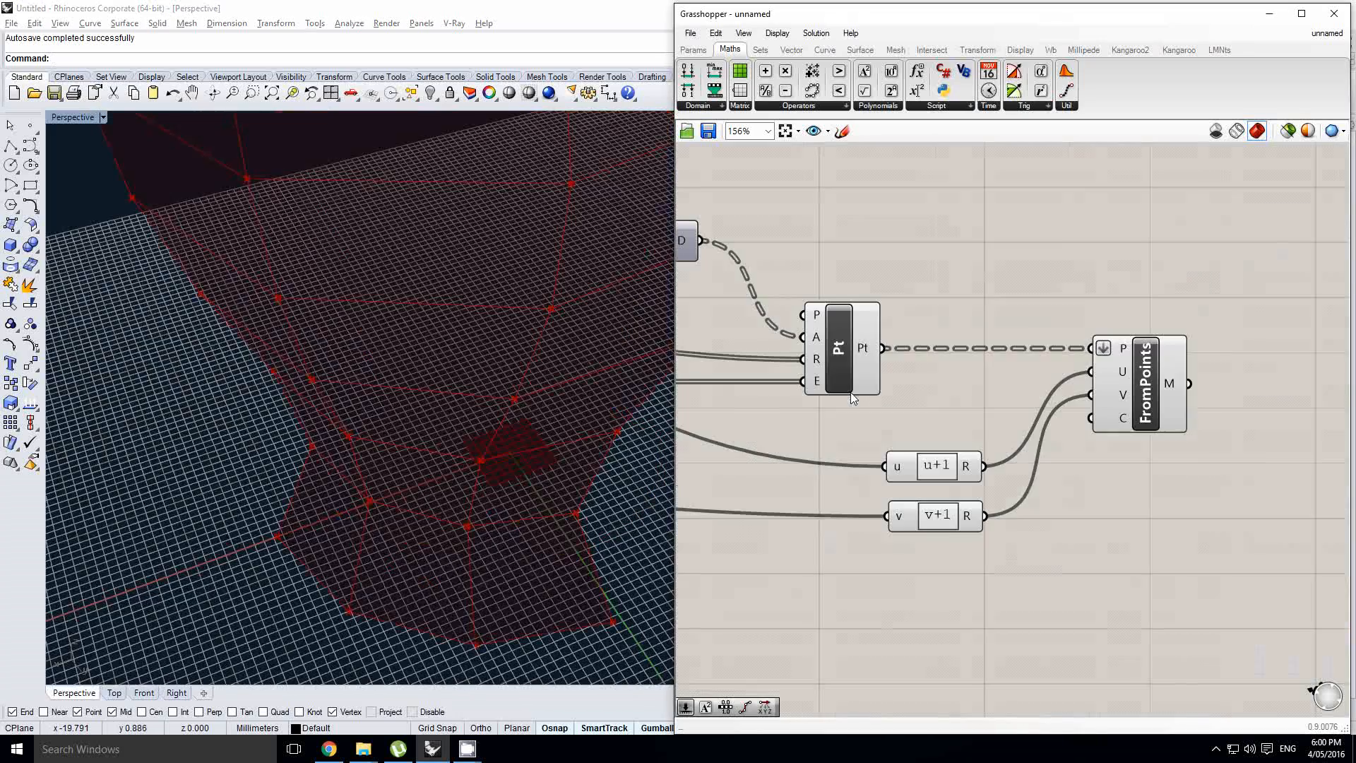
{"action": "scroll", "coordinate": [969, 404], "scroll_direction": "down", "scroll_amount": 5}
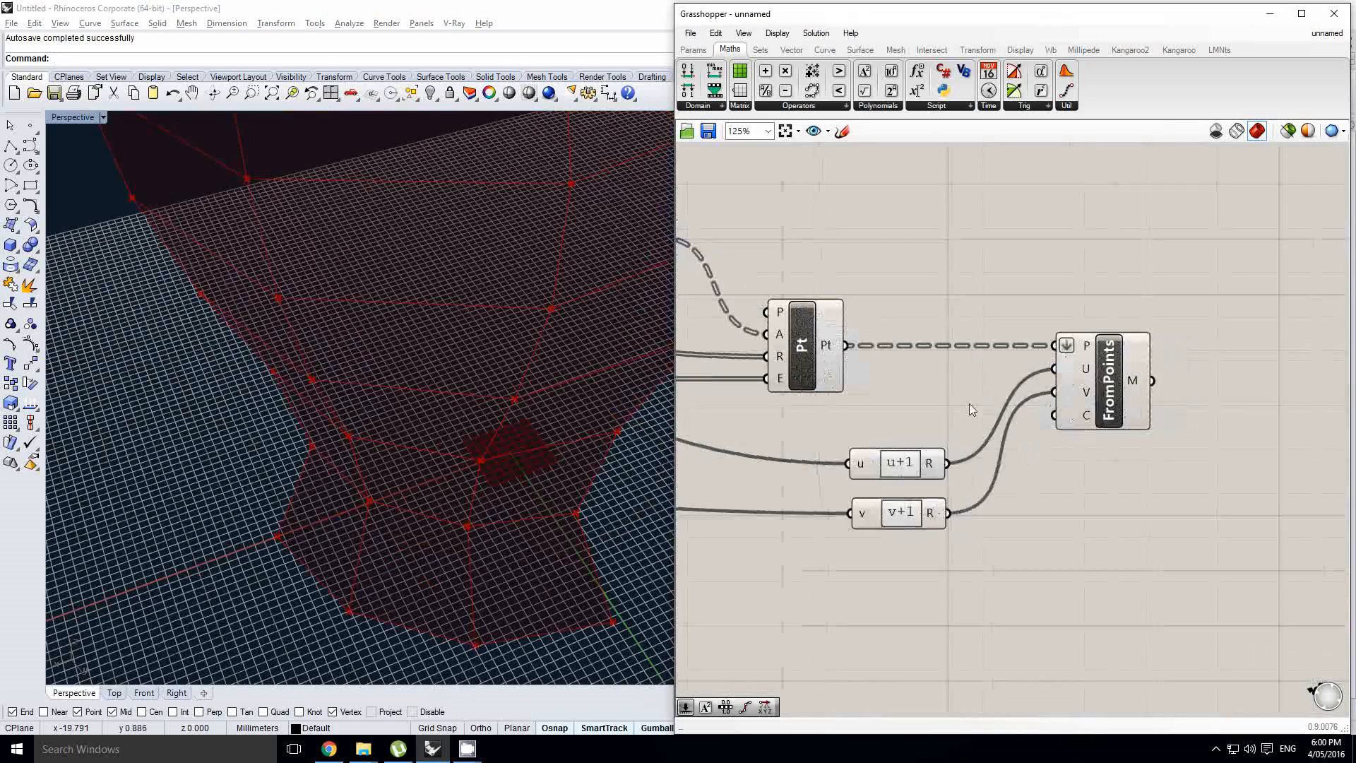
{"action": "scroll", "coordinate": [542, 480], "scroll_direction": "down", "scroll_amount": 5}
{"action": "right_click_drag", "start_coordinate": [542, 474], "coordinate": [494, 387]}
{"action": "right_click_drag", "start_coordinate": [915, 354], "coordinate": [810, 378]}
{"action": "scroll", "coordinate": [809, 377], "scroll_direction": "up", "scroll_amount": 1}
- Place a Member Index component below the point and mesh components and feed its S input from ReMap's mapped values
{"action": "left_click", "coordinate": [806, 371]}
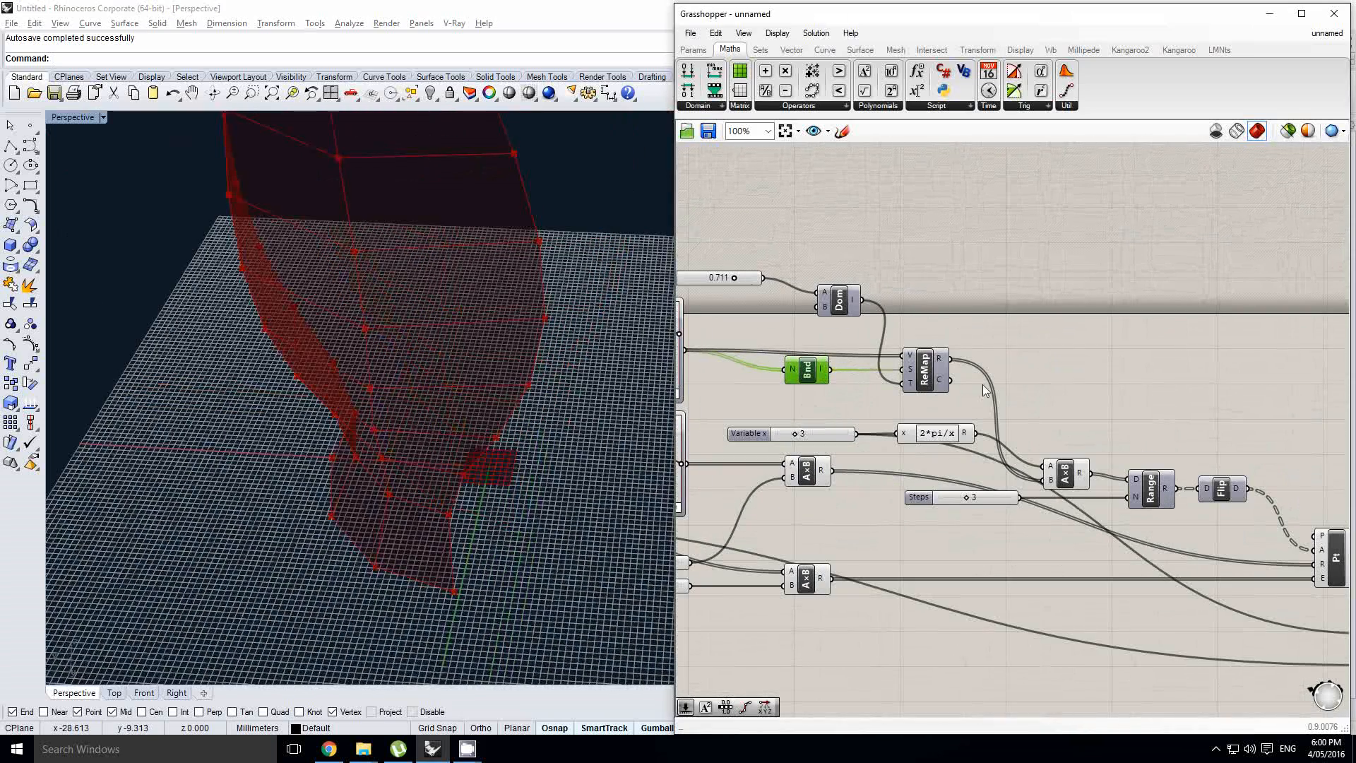
{"action": "right_click_drag", "start_coordinate": [1086, 599], "coordinate": [1004, 504]}
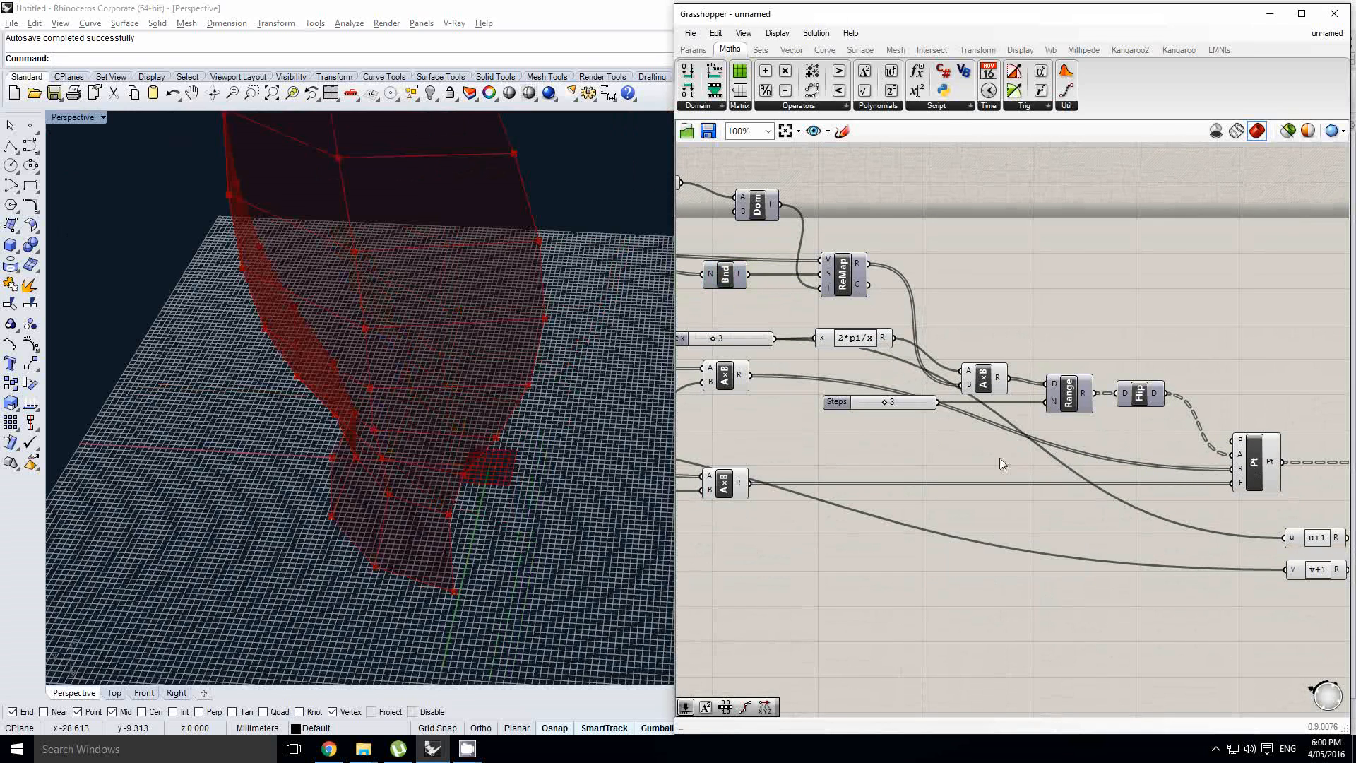
{"action": "double_click", "coordinate": [1071, 544]}
{"action": "type", "text": "member"}
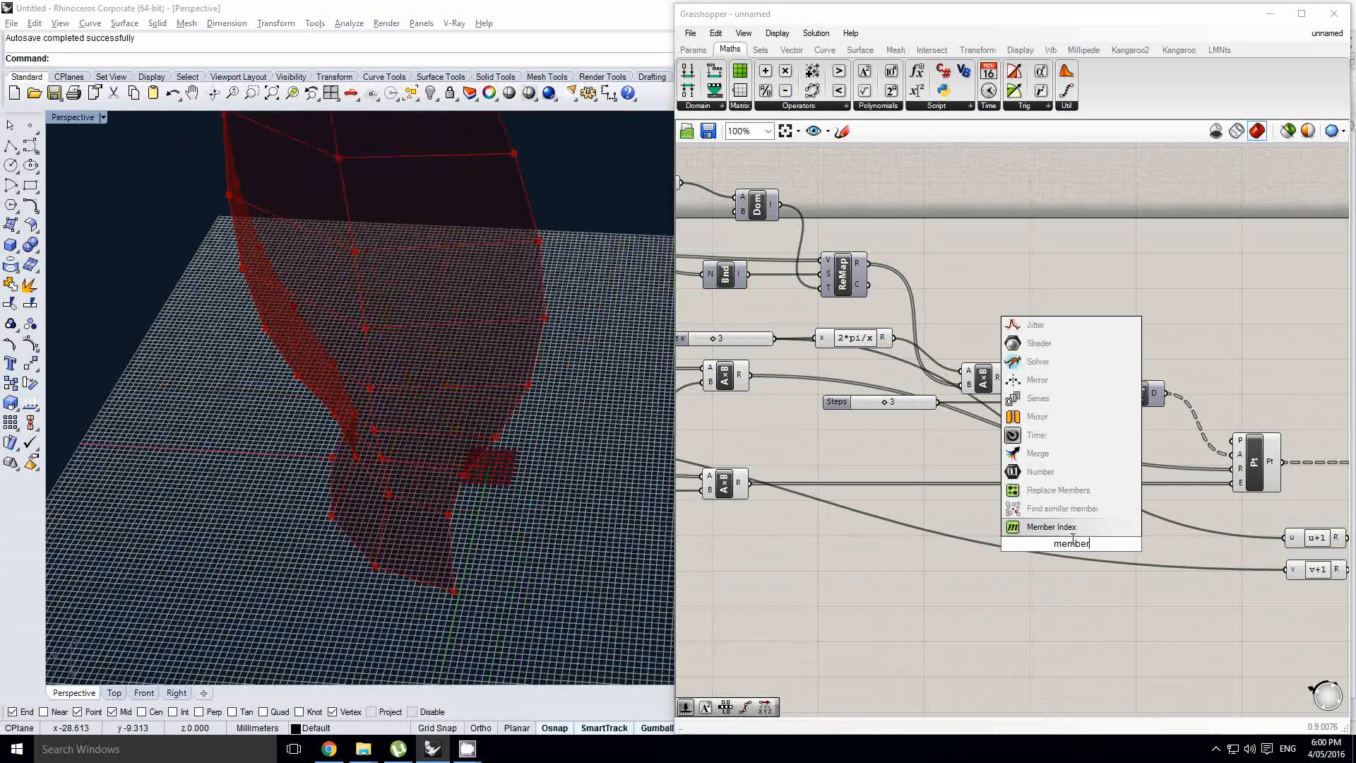
{"action": "key", "text": "Return"}
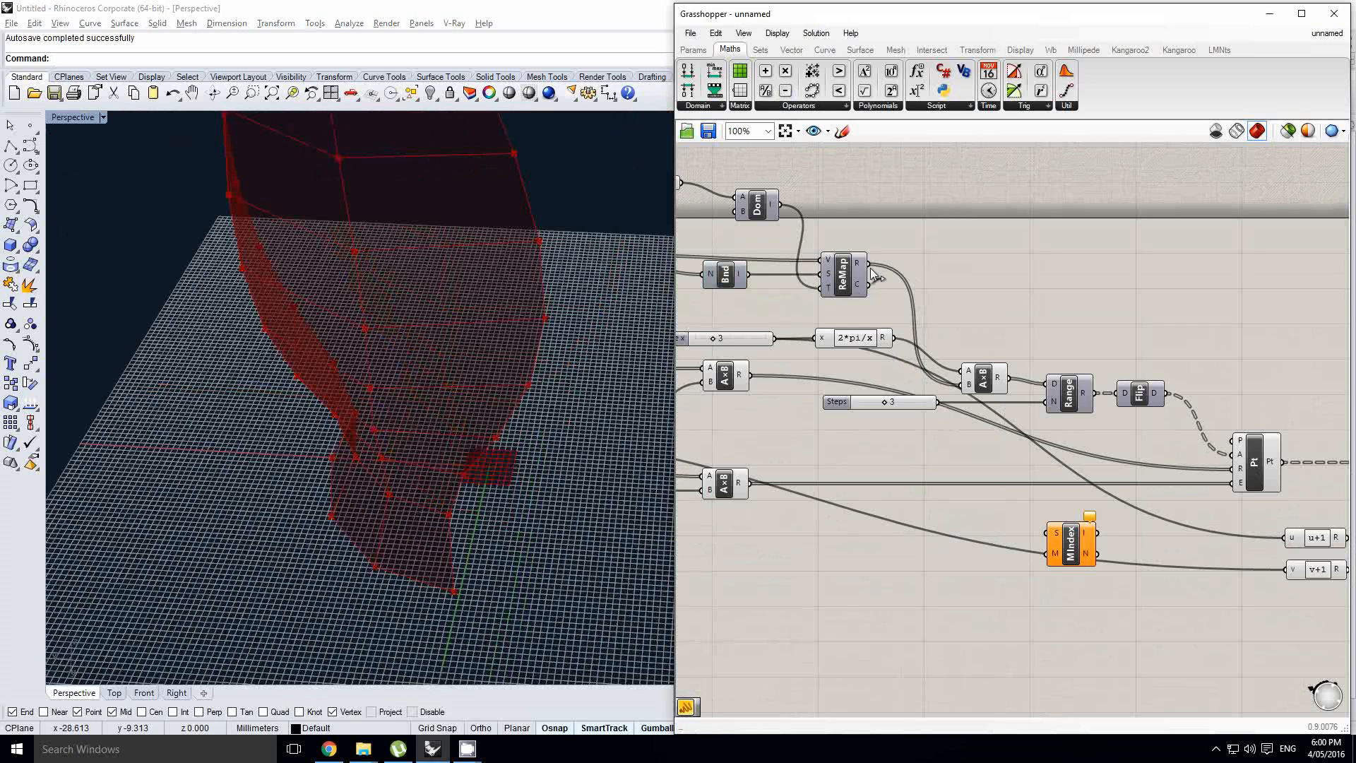
{"action": "left_click_drag", "start_coordinate": [870, 267], "coordinate": [1109, 613]}
{"action": "scroll", "coordinate": [1158, 633], "scroll_direction": "up", "scroll_amount": 1}
{"action": "right_click_drag", "start_coordinate": [1160, 634], "coordinate": [991, 529]}
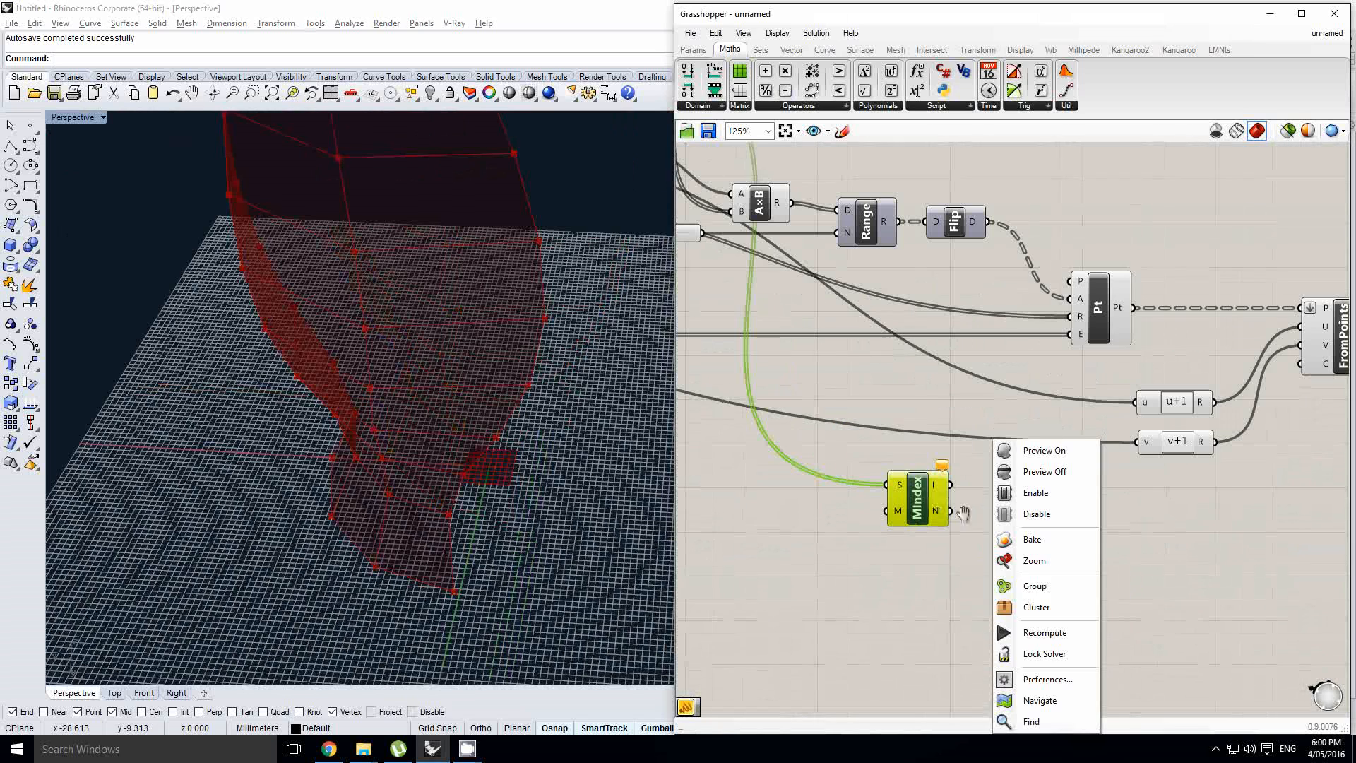
{"action": "left_click_drag", "start_coordinate": [917, 503], "coordinate": [973, 553]}
{"action": "right_click_drag", "start_coordinate": [915, 409], "coordinate": [966, 409]}
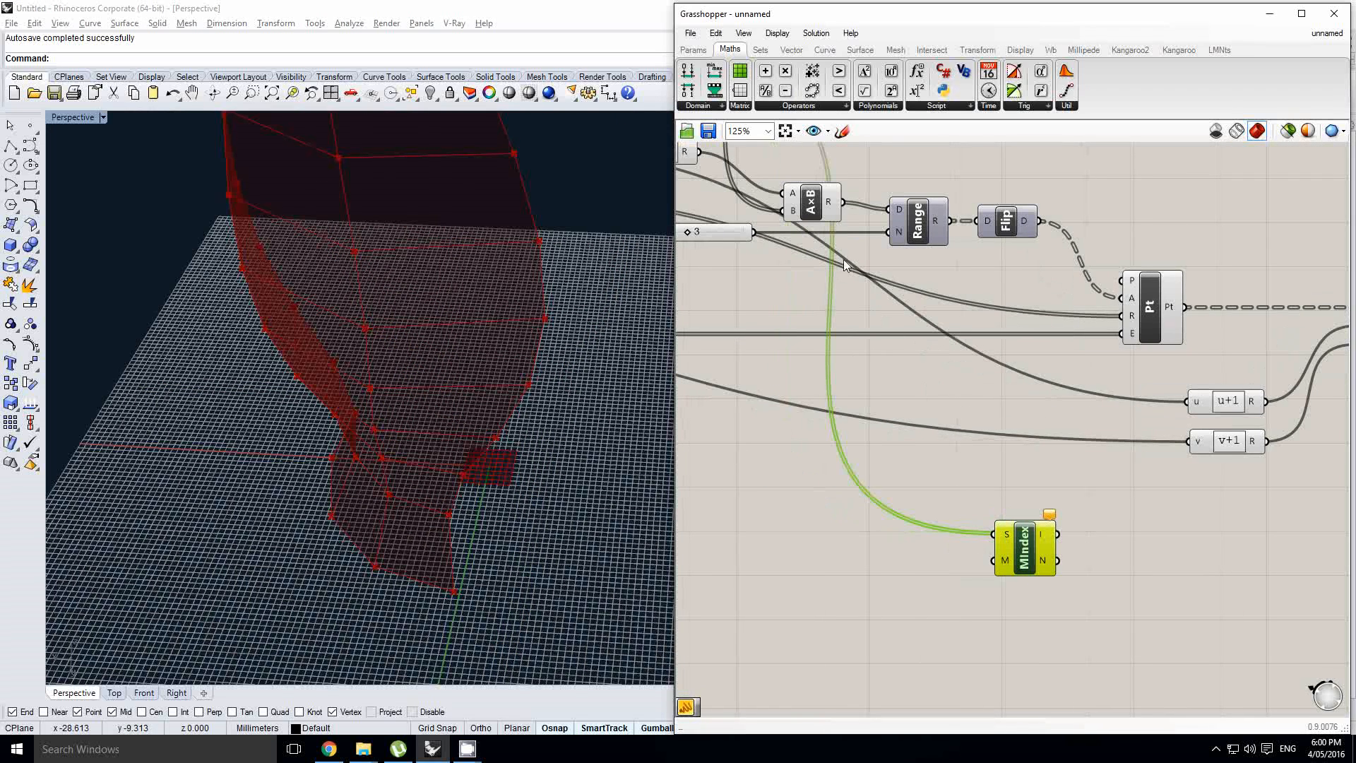
- Add a panel containing 1 beside the Member Index component
{"action": "left_click", "coordinate": [692, 49]}
{"action": "left_click_drag", "start_coordinate": [869, 189], "coordinate": [759, 574]}
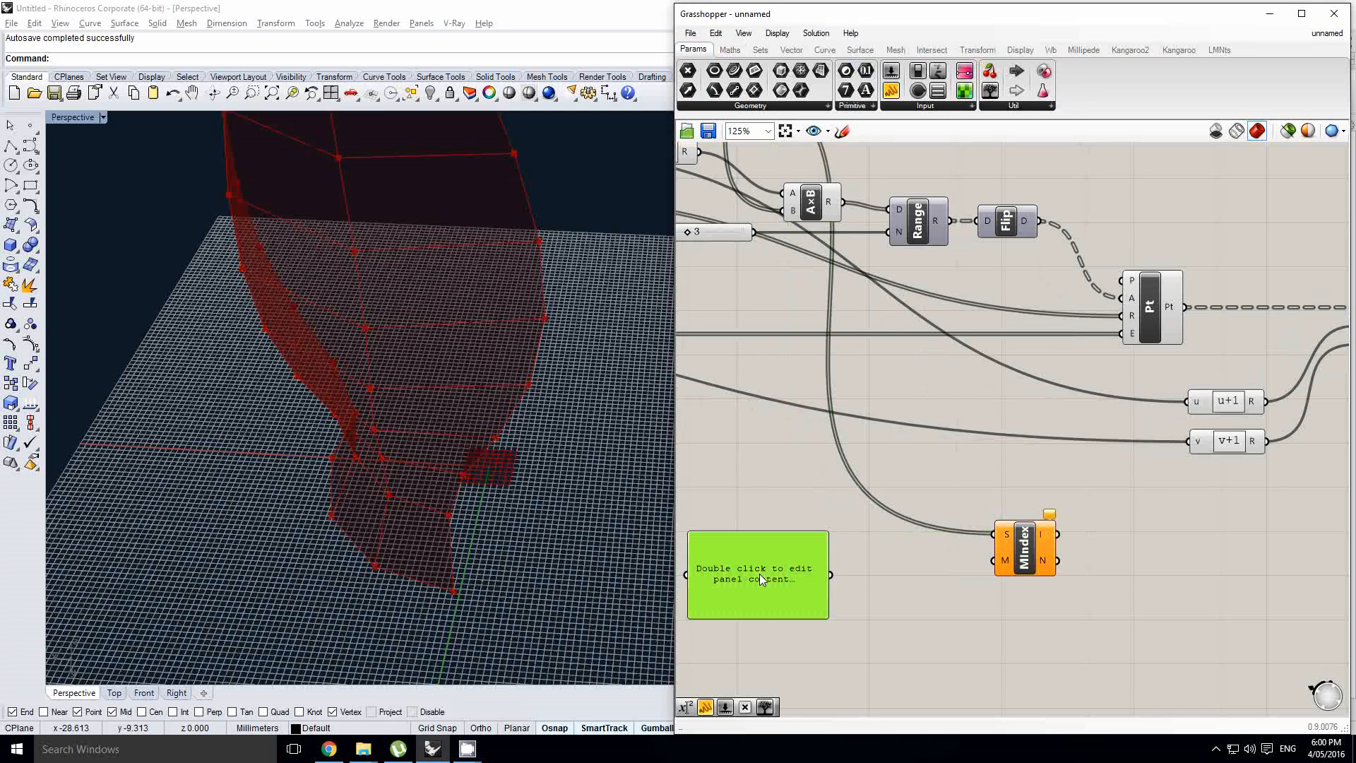
{"action": "double_click", "coordinate": [760, 573]}
{"action": "type", "text": "1"}
{"action": "left_click", "coordinate": [733, 515]}
- Add a Number parameter and wire the panel through it into Member Index's M input
{"action": "double_click", "coordinate": [873, 478]}
{"action": "type", "text": "num"}
{"action": "key", "text": "Return"}
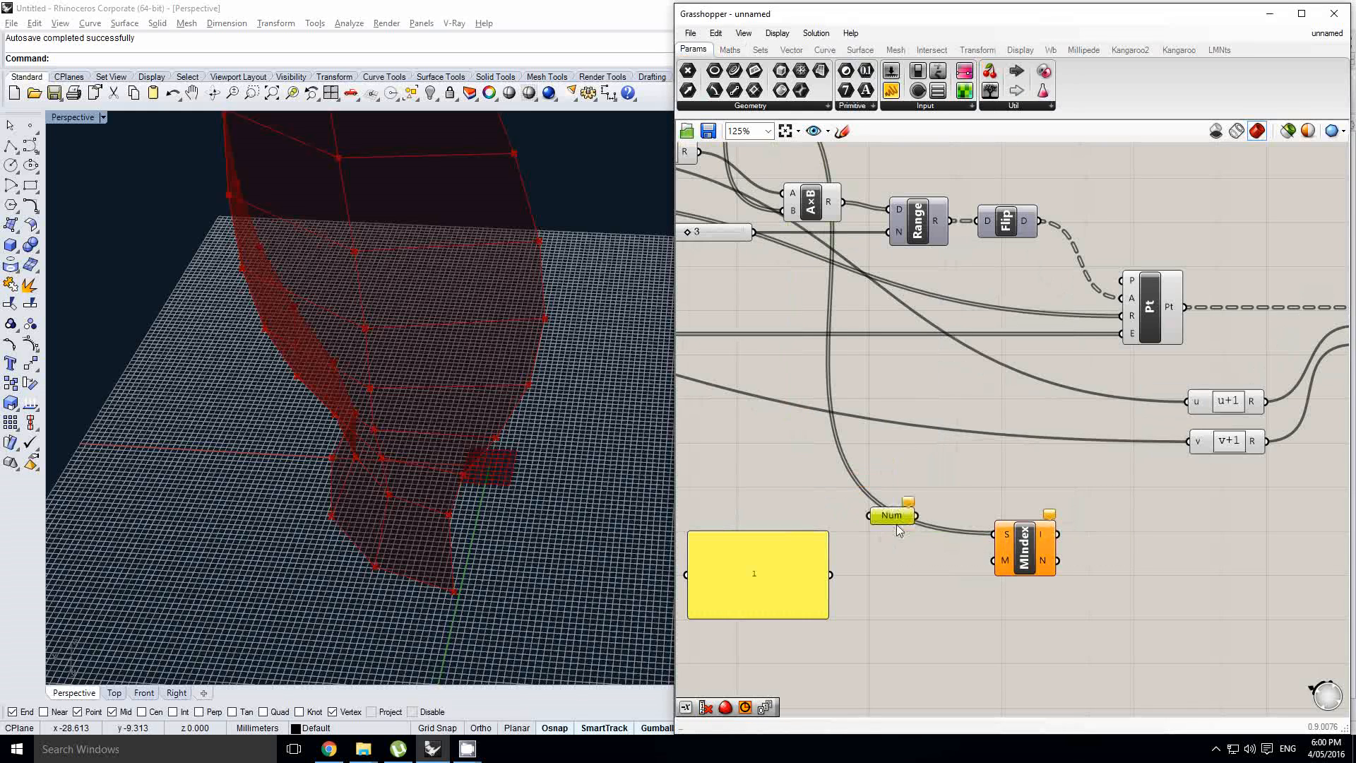
{"action": "scroll", "coordinate": [858, 551], "scroll_direction": "up", "scroll_amount": 3}
{"action": "left_click_drag", "start_coordinate": [873, 521], "coordinate": [1053, 558]}
{"action": "left_click_drag", "start_coordinate": [904, 561], "coordinate": [927, 567]}
{"action": "right_click_drag", "start_coordinate": [896, 570], "coordinate": [1016, 541]}
{"action": "left_click_drag", "start_coordinate": [837, 576], "coordinate": [874, 553]}
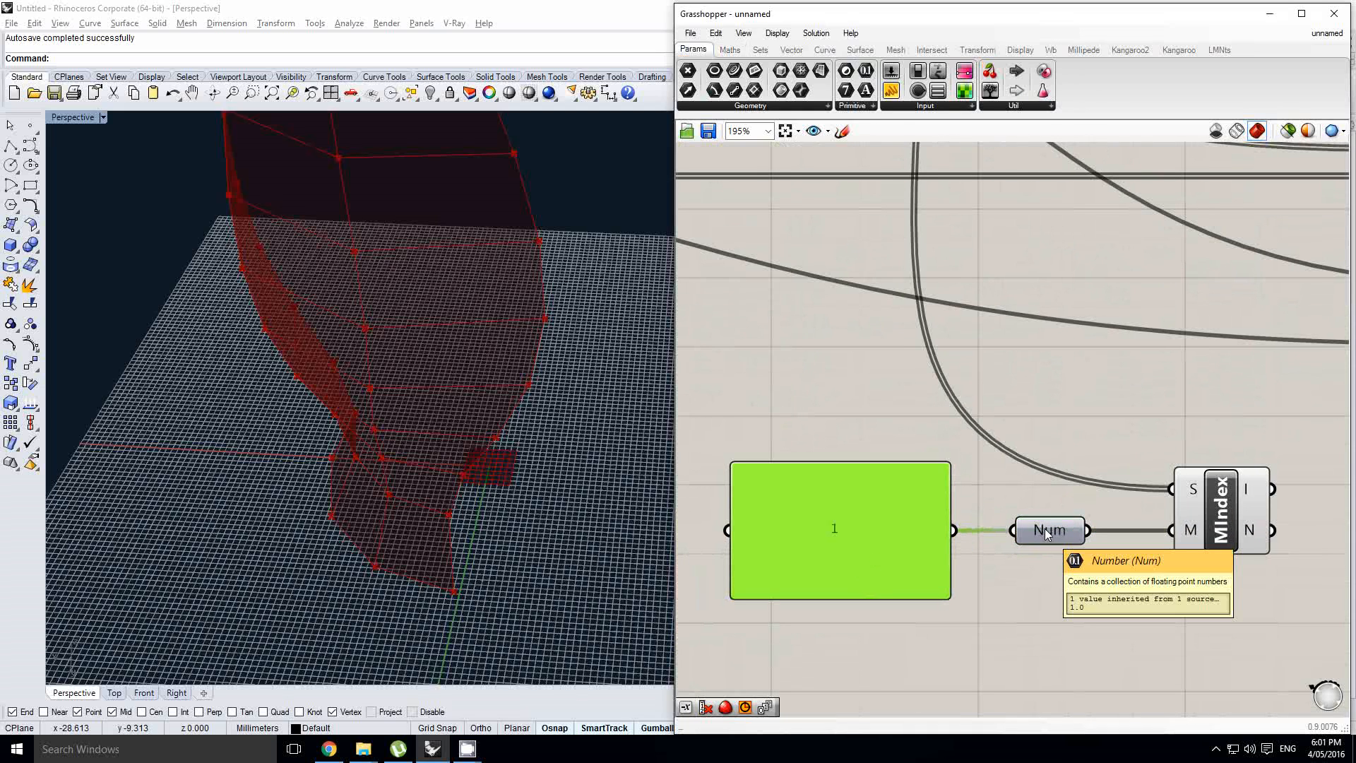
- Add a Range component after Member Index and connect the I output to its N input
{"action": "right_click_drag", "start_coordinate": [1148, 500], "coordinate": [1003, 506]}
{"action": "right_click_drag", "start_coordinate": [1107, 503], "coordinate": [1051, 506]}
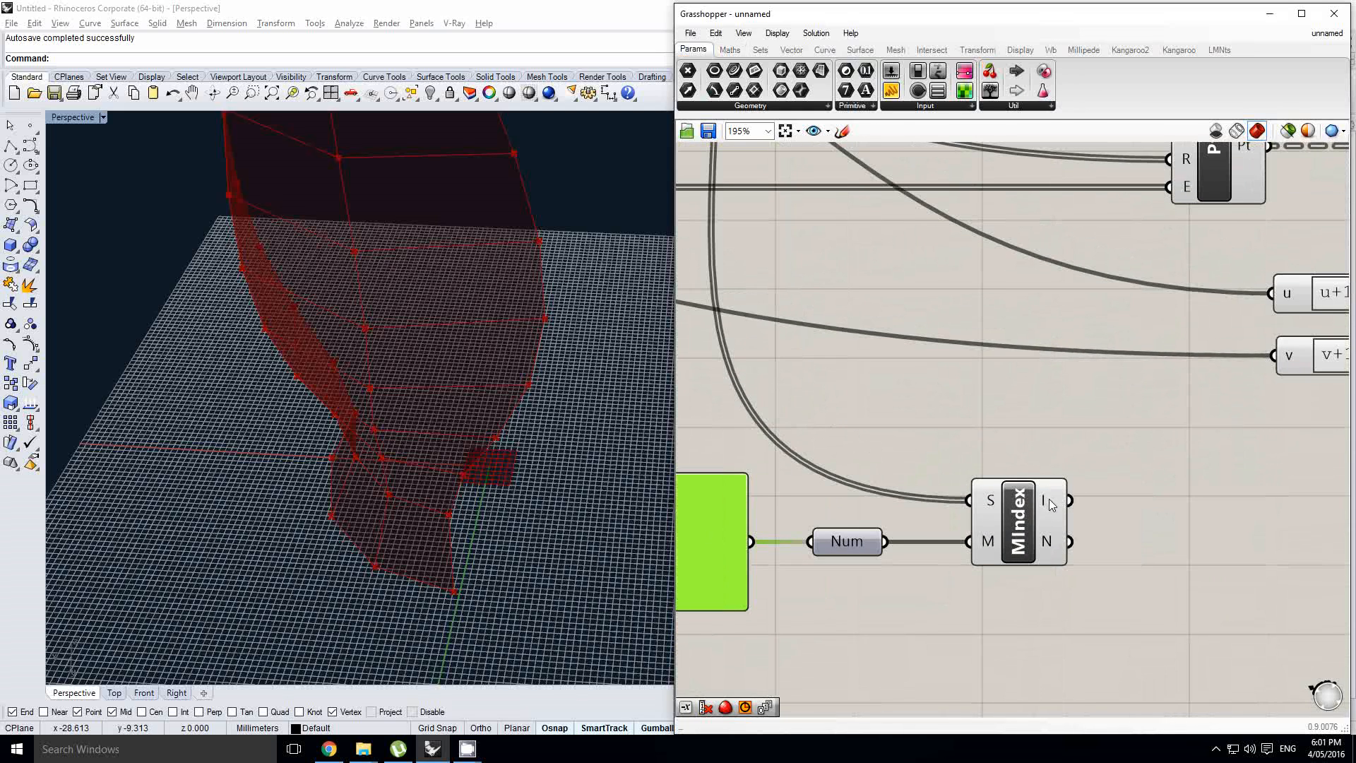
{"action": "scroll", "coordinate": [1053, 508], "scroll_direction": "down", "scroll_amount": 3}
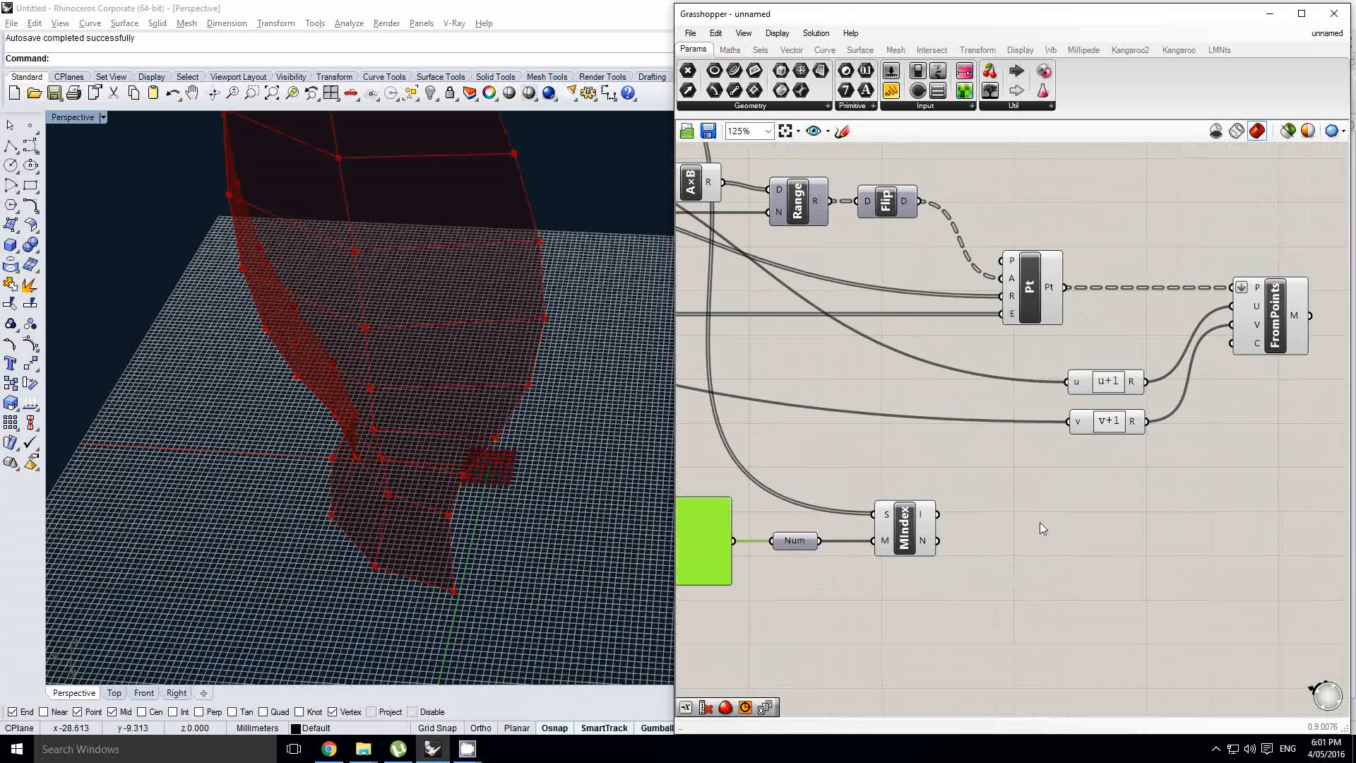
{"action": "double_click", "coordinate": [1088, 502]}
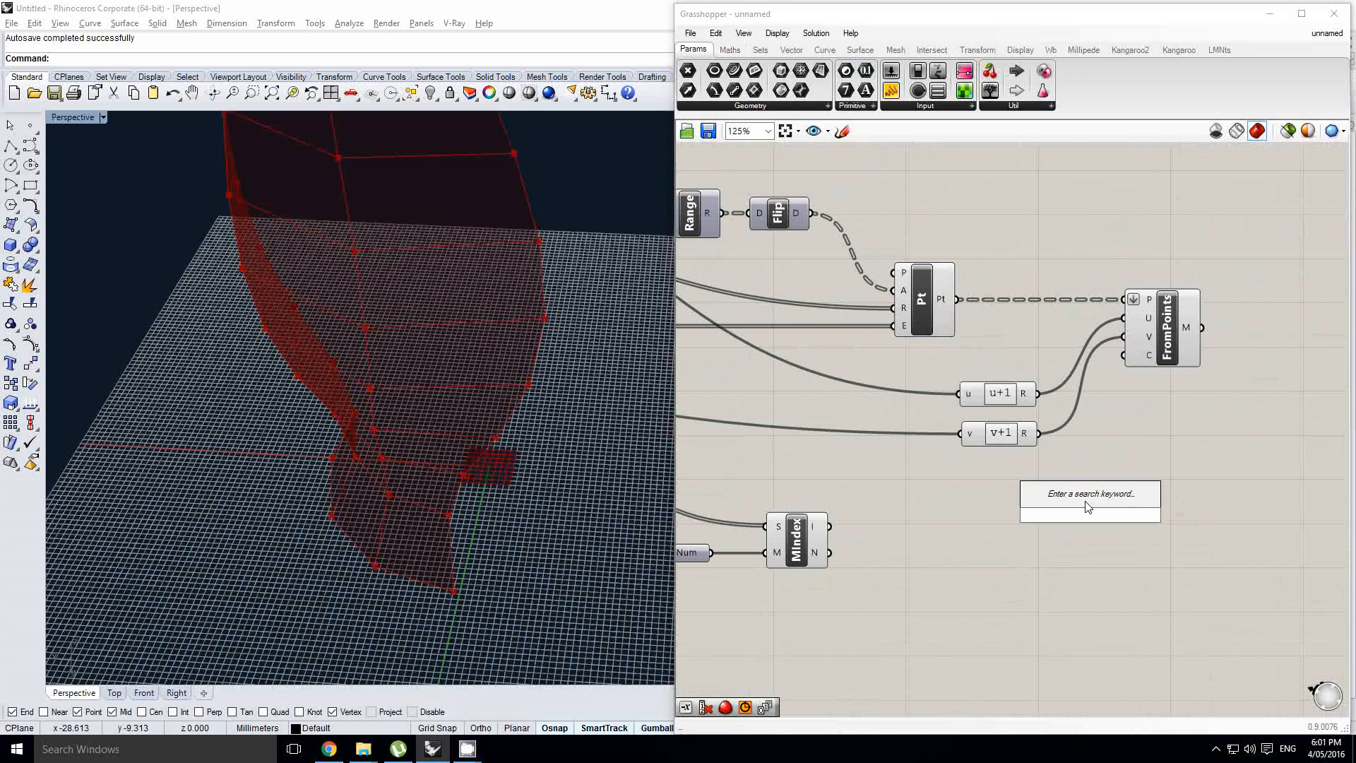
{"action": "type", "text": "range"}
{"action": "key", "text": "Return"}
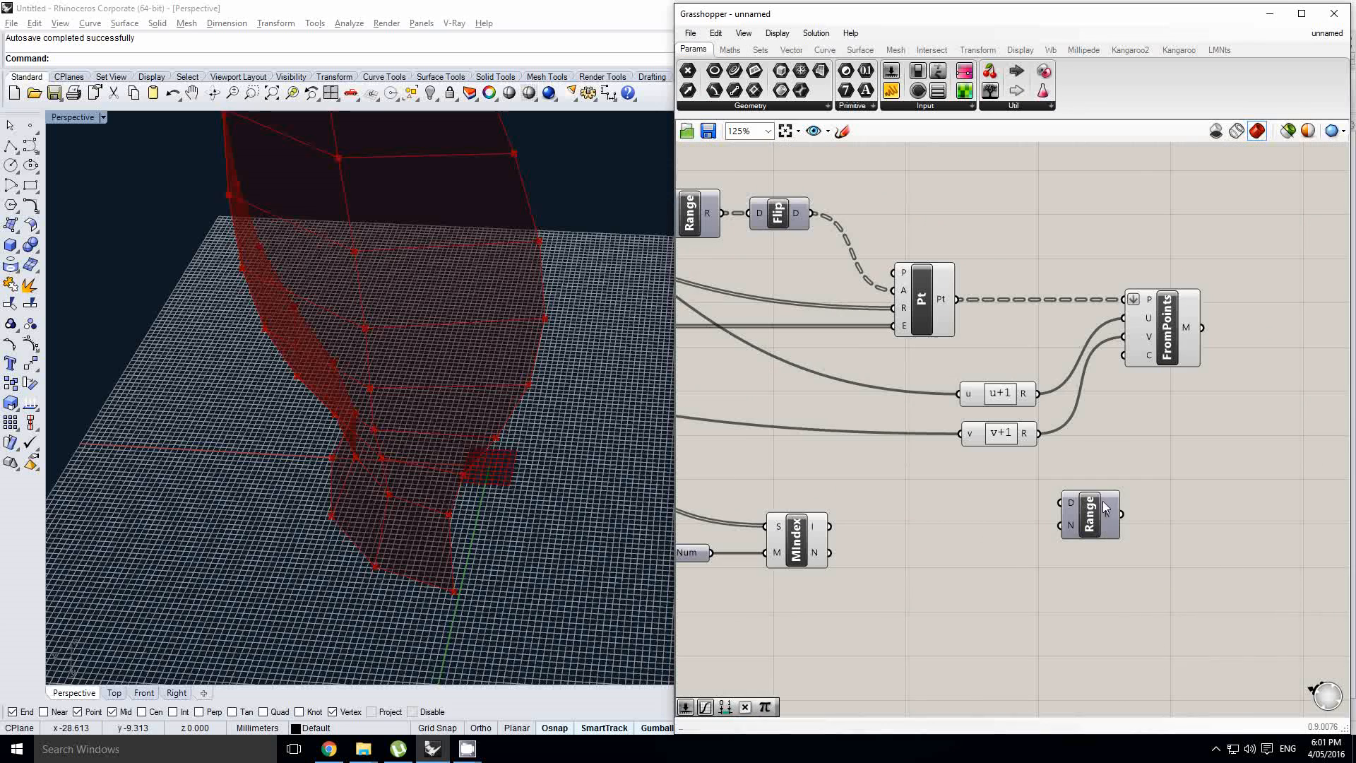
{"action": "left_click", "coordinate": [1106, 509]}
{"action": "scroll", "coordinate": [1102, 510], "scroll_direction": "up", "scroll_amount": 3}
{"action": "left_click_drag", "start_coordinate": [1069, 520], "coordinate": [1031, 530]}
{"action": "scroll", "coordinate": [1036, 514], "scroll_direction": "down", "scroll_amount": 1}
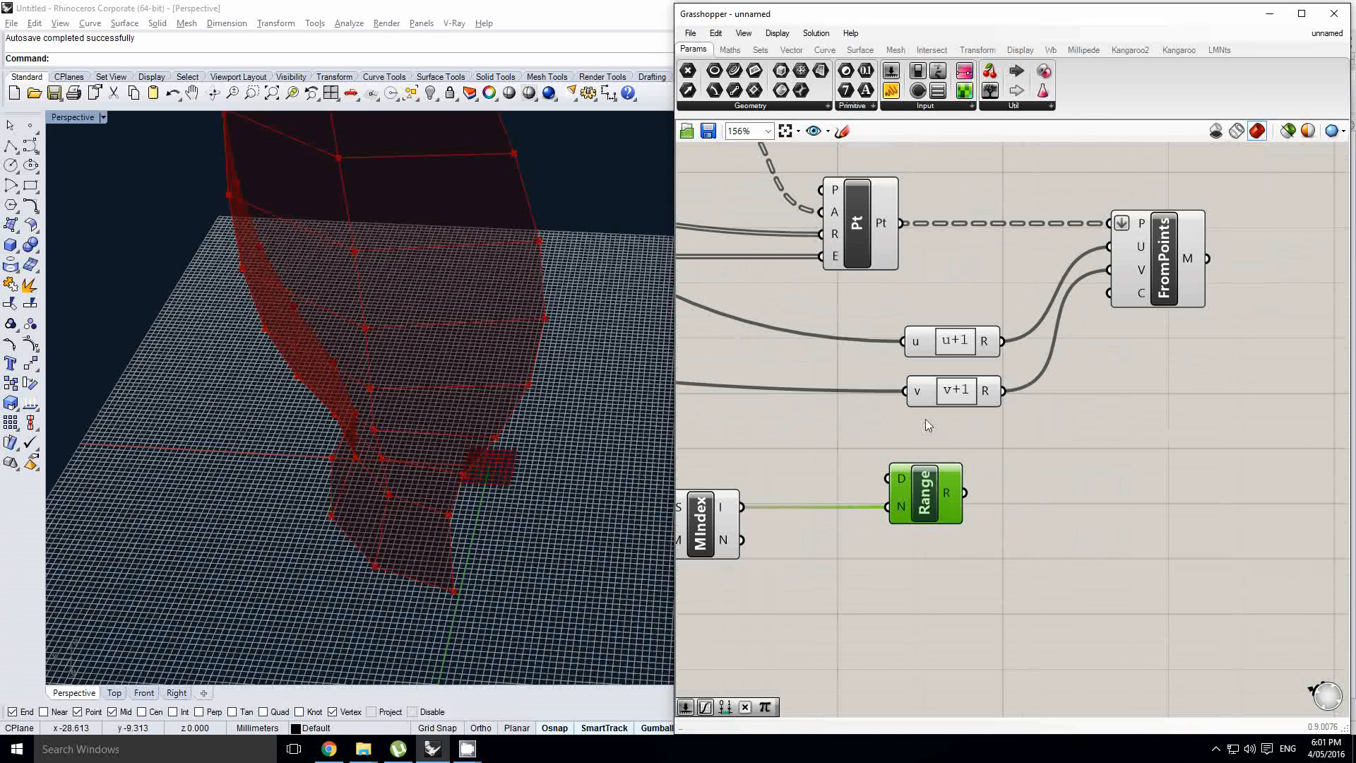
- Connect Member Index's I output to the new Range's D input as well
{"action": "left_click", "coordinate": [735, 50]}
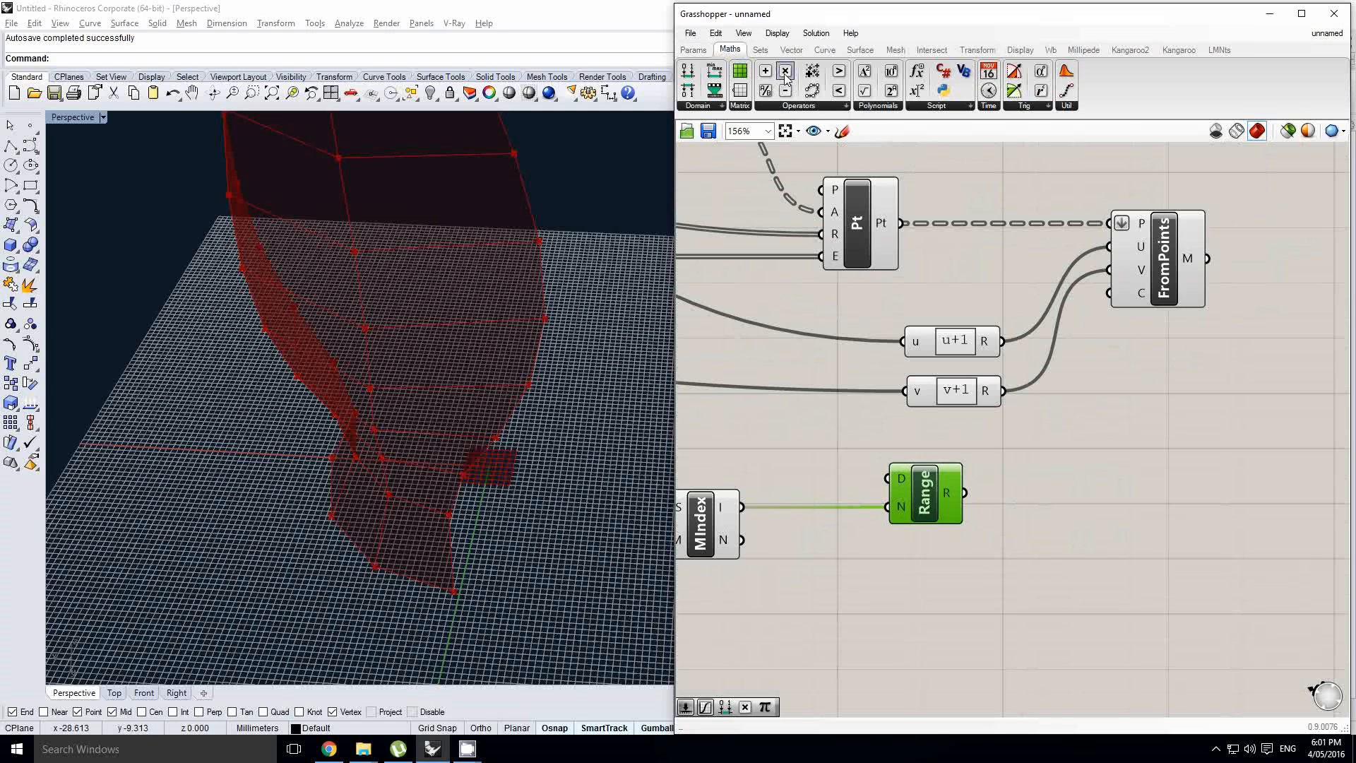
{"action": "scroll", "coordinate": [862, 475], "scroll_direction": "up", "scroll_amount": 1}
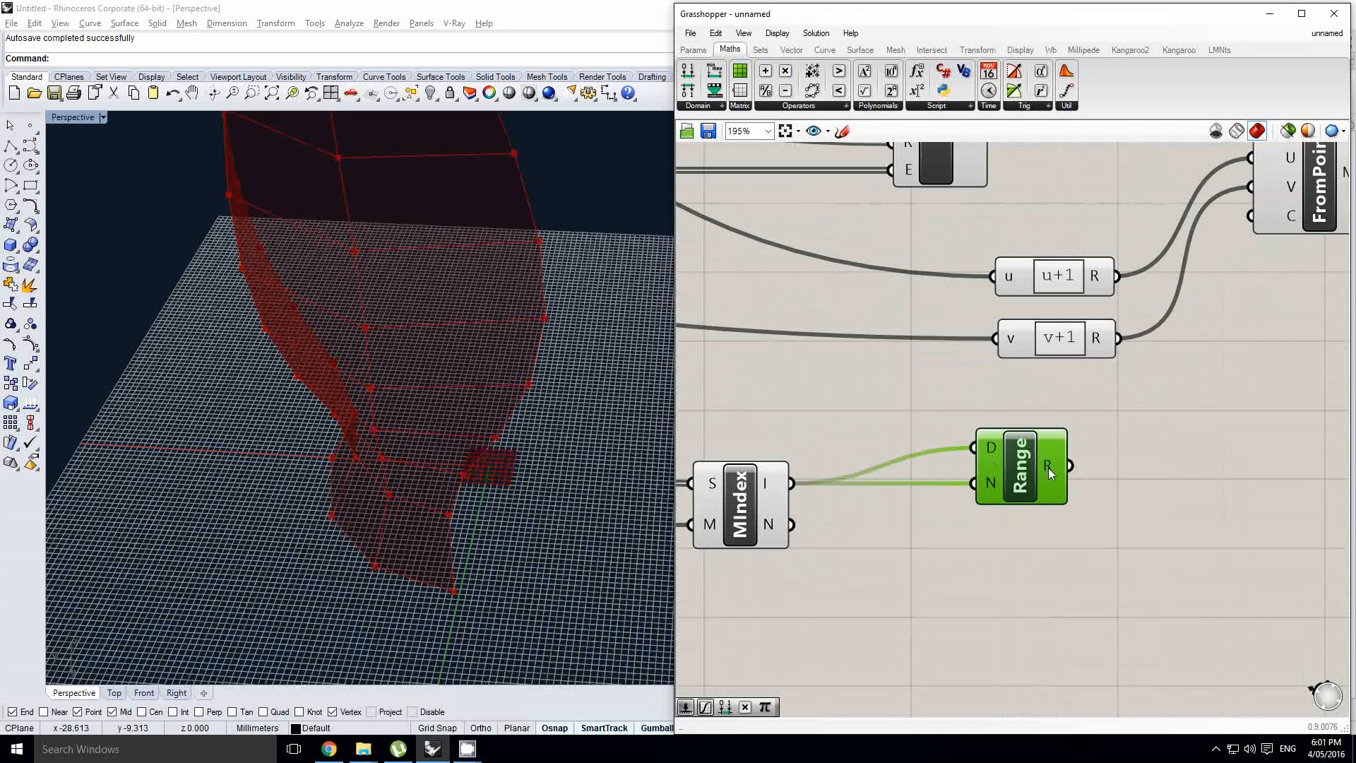
{"action": "mouse_move", "coordinate": [1050, 473]}
{"action": "scroll", "coordinate": [1060, 473], "scroll_direction": "down", "scroll_amount": 5}
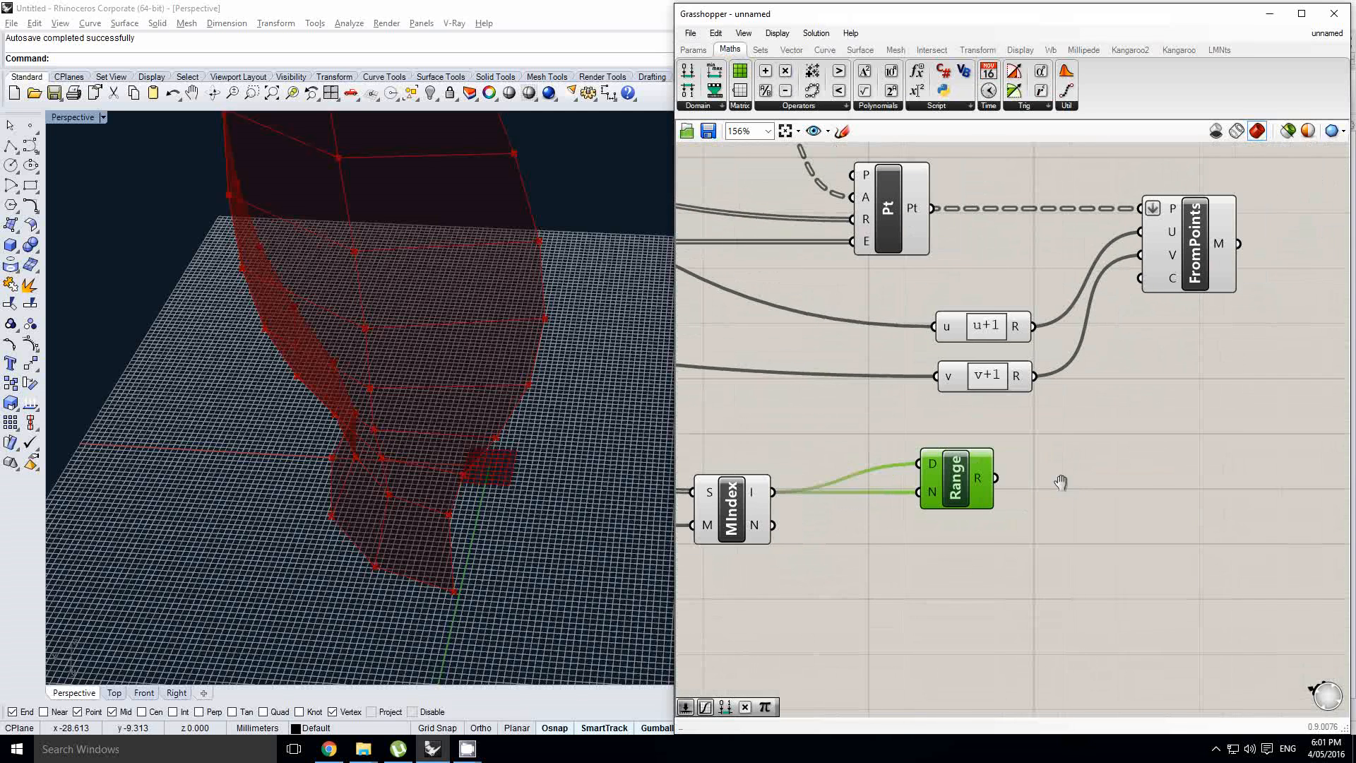
- Add a List Item component, feeding its L input from ReMap's mapped values and its i input from the new Range
{"action": "double_click", "coordinate": [1121, 516]}
{"action": "type", "text": "list ite"}
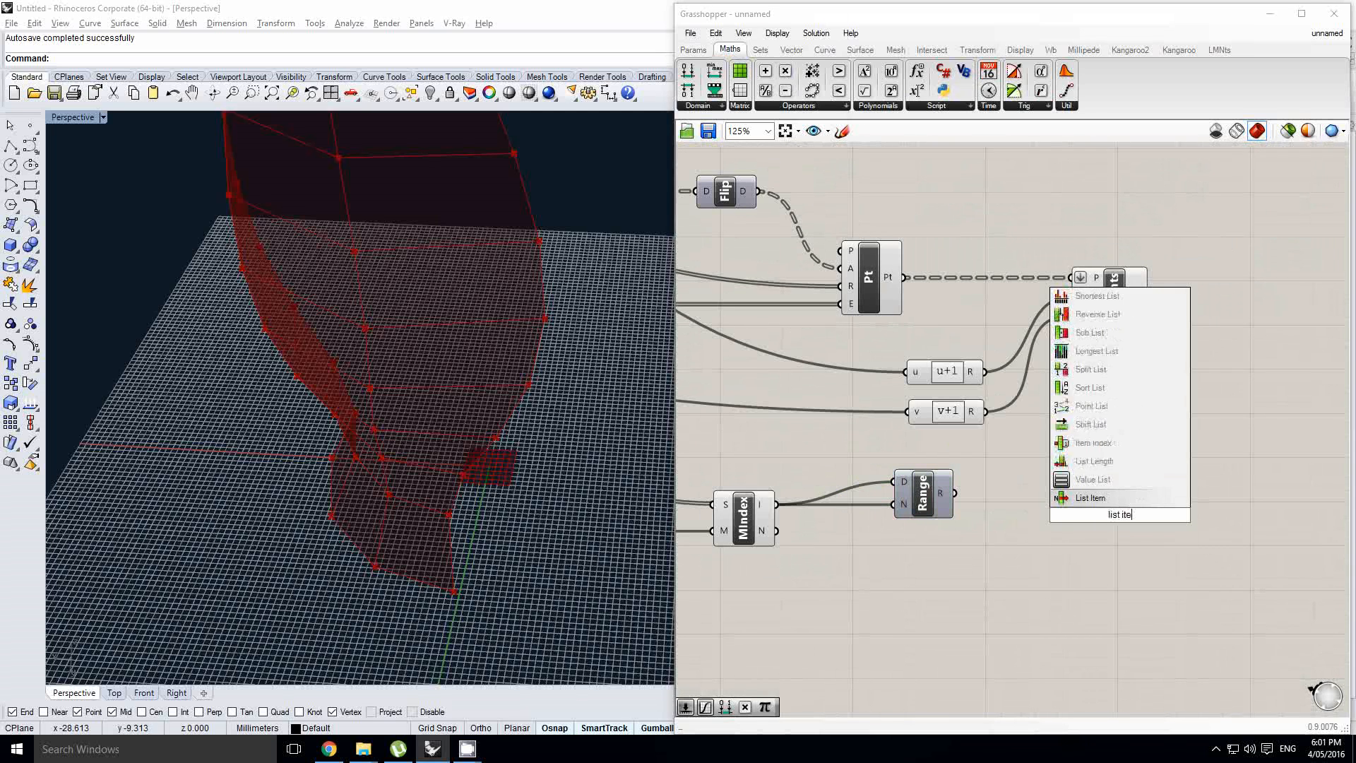
{"action": "key", "text": "Return"}
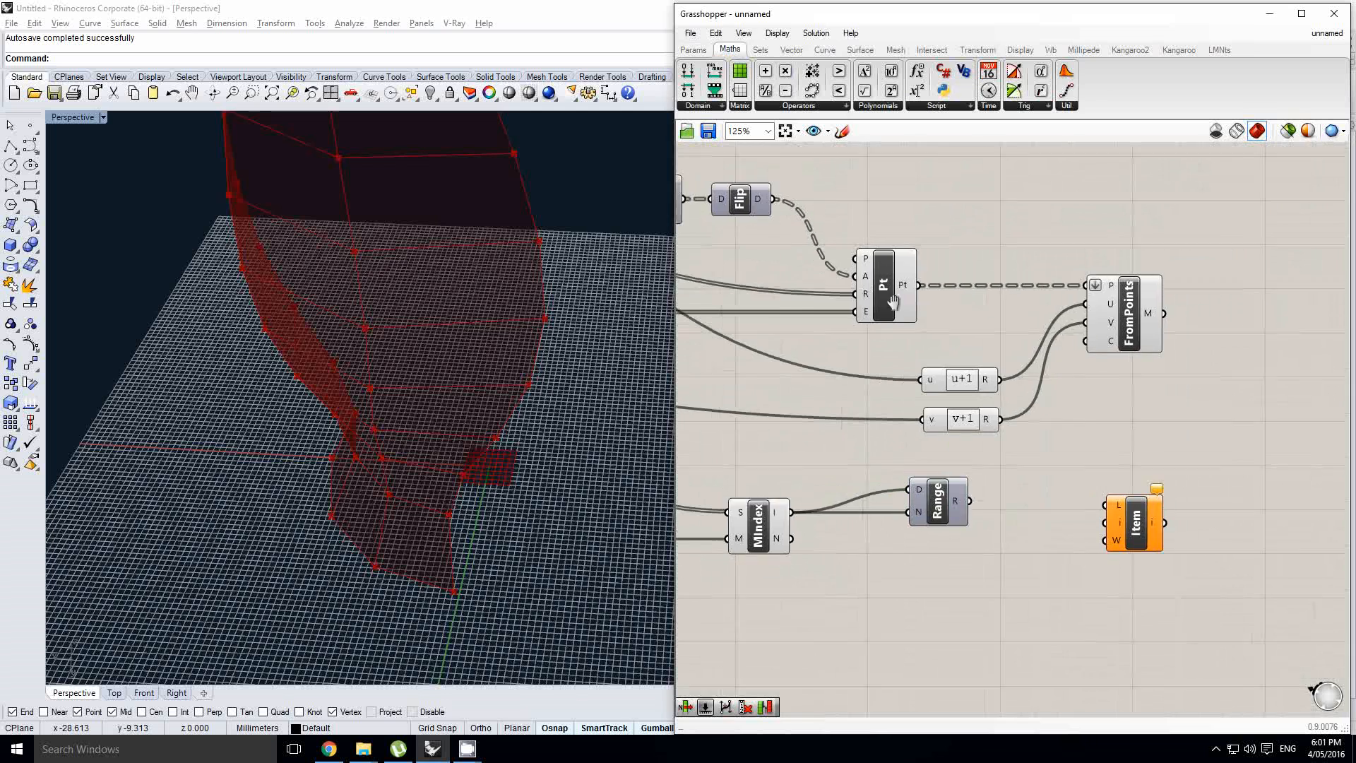
{"action": "scroll", "coordinate": [1021, 439], "scroll_direction": "down", "scroll_amount": 4}
{"action": "right_click_drag", "start_coordinate": [1021, 439], "coordinate": [1079, 412]}
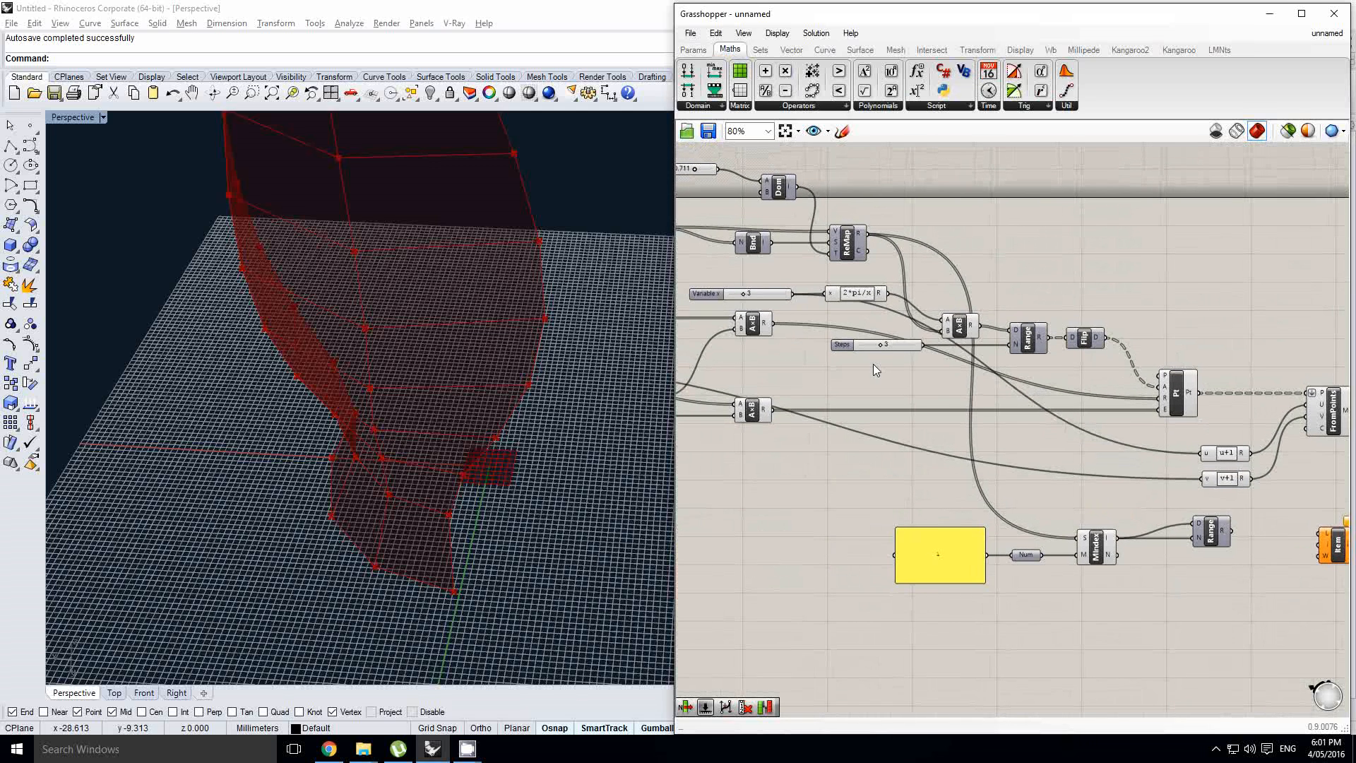
{"action": "right_click_drag", "start_coordinate": [876, 327], "coordinate": [928, 363]}
{"action": "mouse_move", "coordinate": [918, 277]}
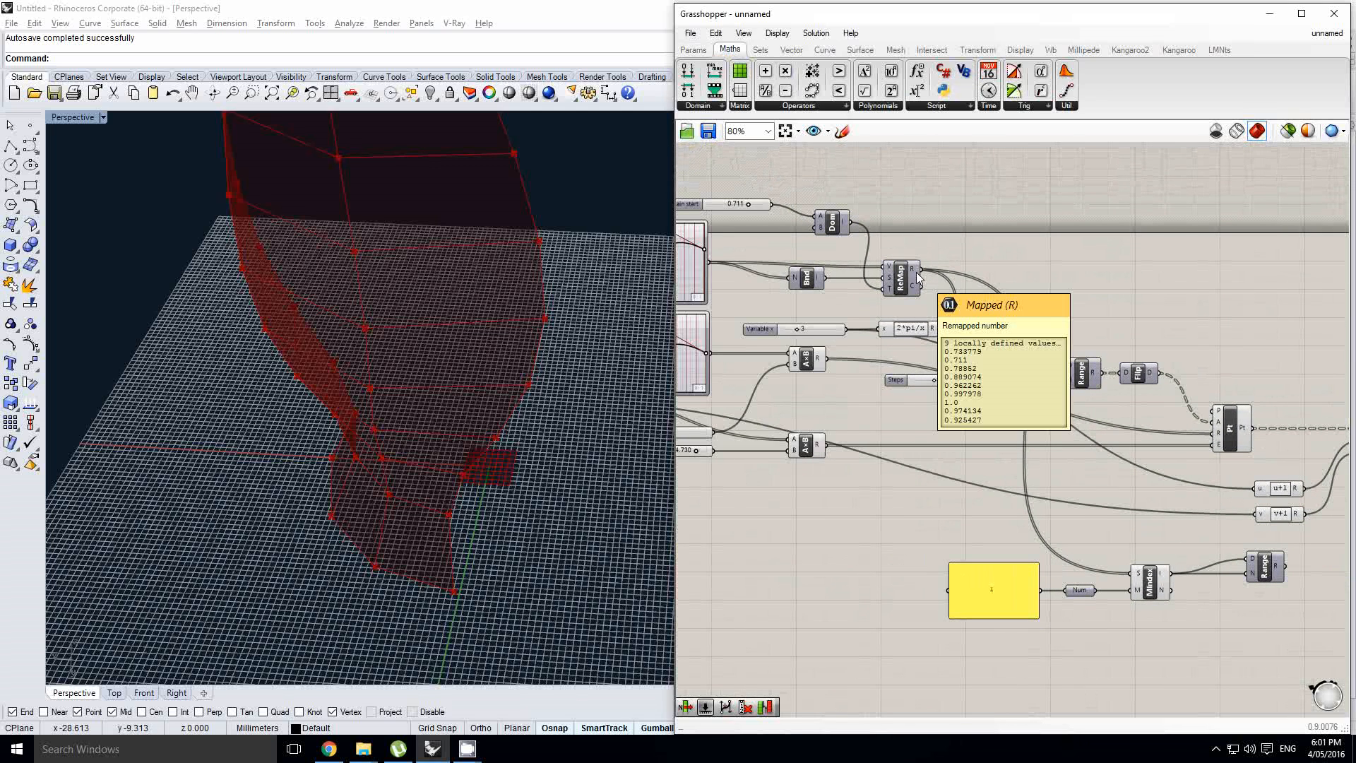
{"action": "right_click_drag", "start_coordinate": [918, 277], "coordinate": [1032, 296]}
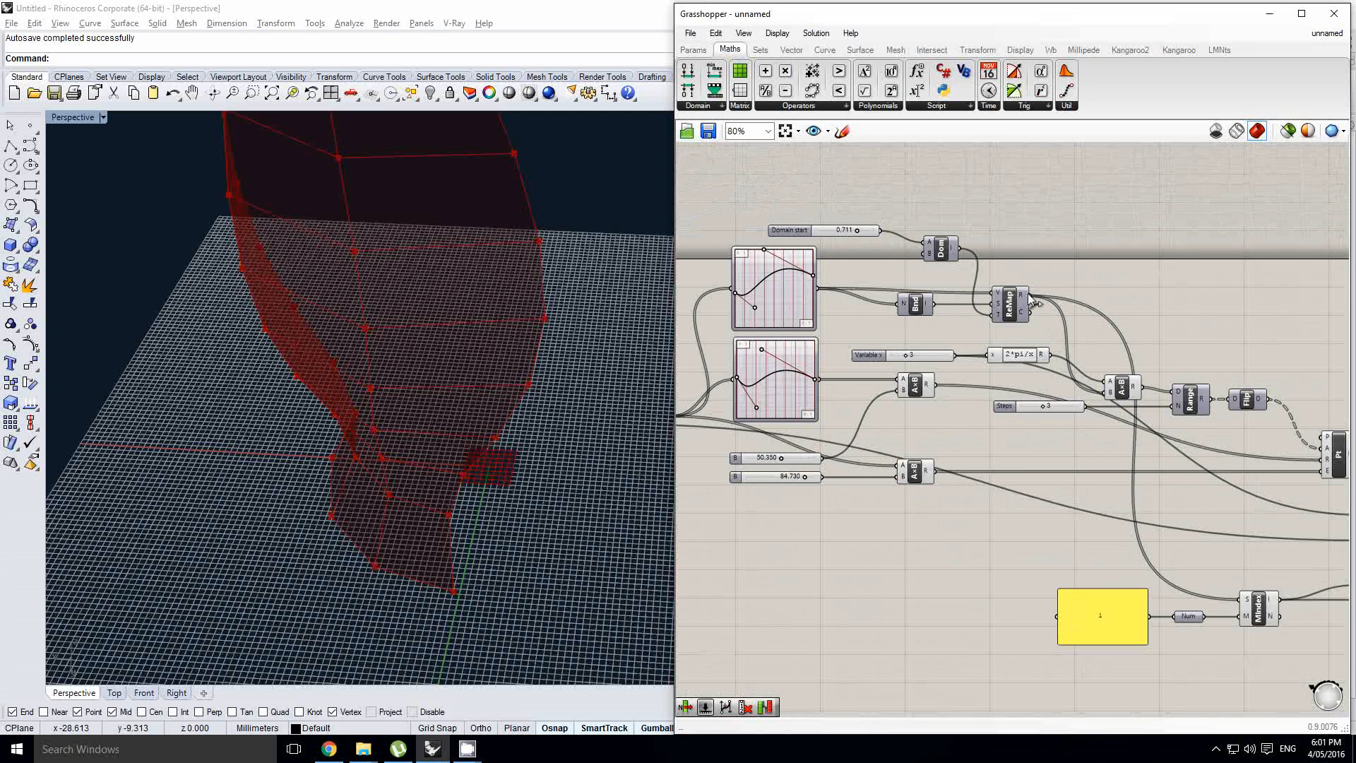
{"action": "right_click", "coordinate": [1029, 301]}
{"action": "key", "text": "Escape"}
{"action": "left_click_drag", "start_coordinate": [936, 330], "coordinate": [1173, 525]}
- Duplicate the List Item below the first and feed its L input from the upper A×B multiplication next to the graph mappers
{"action": "scroll", "coordinate": [1272, 494], "scroll_direction": "up", "scroll_amount": 2}
{"action": "scroll", "coordinate": [805, 364], "scroll_direction": "down", "scroll_amount": 1}
{"action": "right_click_drag", "start_coordinate": [805, 364], "coordinate": [1142, 436]}
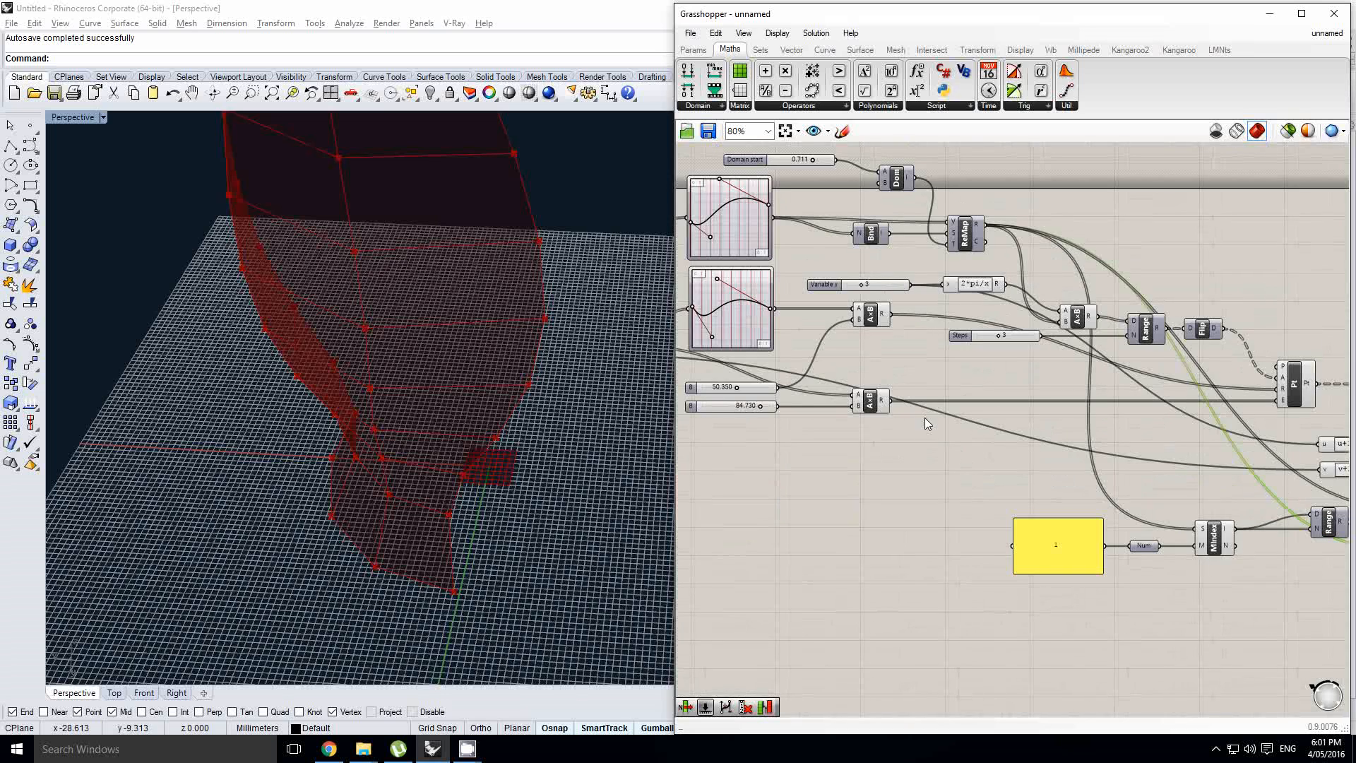
{"action": "right_click_drag", "start_coordinate": [913, 413], "coordinate": [905, 321]}
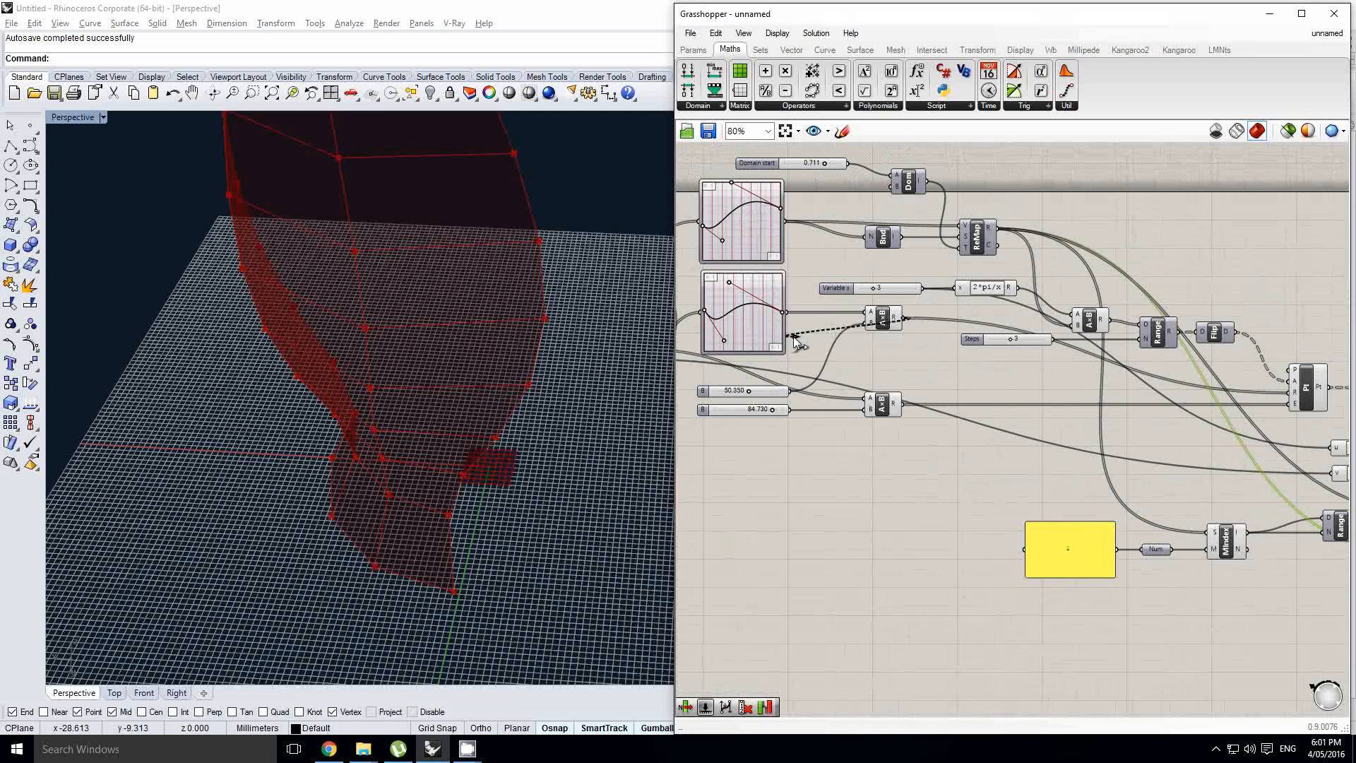
{"action": "scroll", "coordinate": [796, 343], "scroll_direction": "down", "scroll_amount": 2}
{"action": "scroll", "coordinate": [1249, 509], "scroll_direction": "up", "scroll_amount": 2}
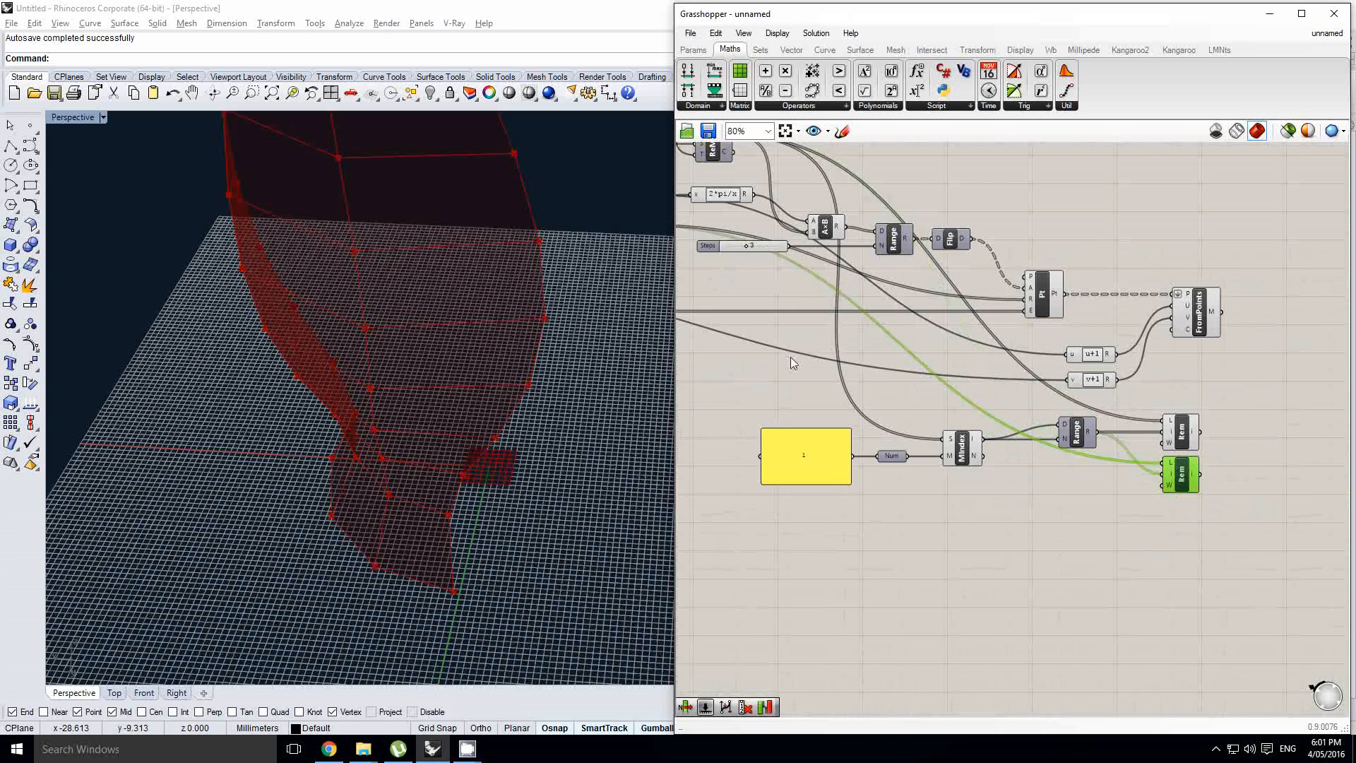
- Duplicate the second List Item below itself and feed the copy's L input from the lower A×B multiplication
{"action": "right_click_drag", "start_coordinate": [791, 357], "coordinate": [932, 377]}
{"action": "scroll", "coordinate": [822, 333], "scroll_direction": "down", "scroll_amount": 1}
{"action": "right_click_drag", "start_coordinate": [823, 332], "coordinate": [923, 352]}
{"action": "right_click_drag", "start_coordinate": [1185, 428], "coordinate": [1052, 405]}
{"action": "left_click_drag", "start_coordinate": [1188, 469], "coordinate": [1188, 504], "text": "alt"}
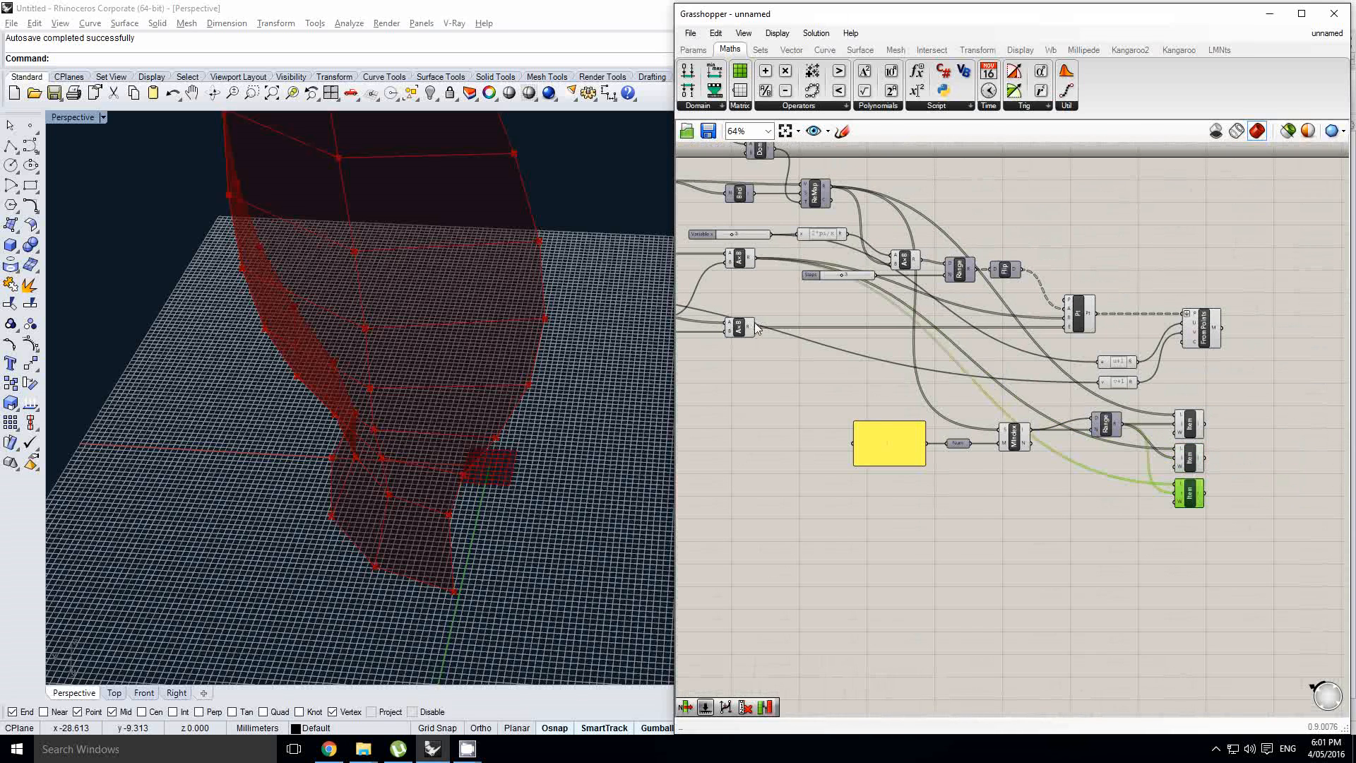
{"action": "left_click_drag", "start_coordinate": [852, 375], "coordinate": [1167, 486]}
{"action": "scroll", "coordinate": [1225, 483], "scroll_direction": "up", "scroll_amount": 1}
{"action": "right_click_drag", "start_coordinate": [1237, 476], "coordinate": [1054, 461]}
{"action": "left_click_drag", "start_coordinate": [1002, 486], "coordinate": [1003, 484]}
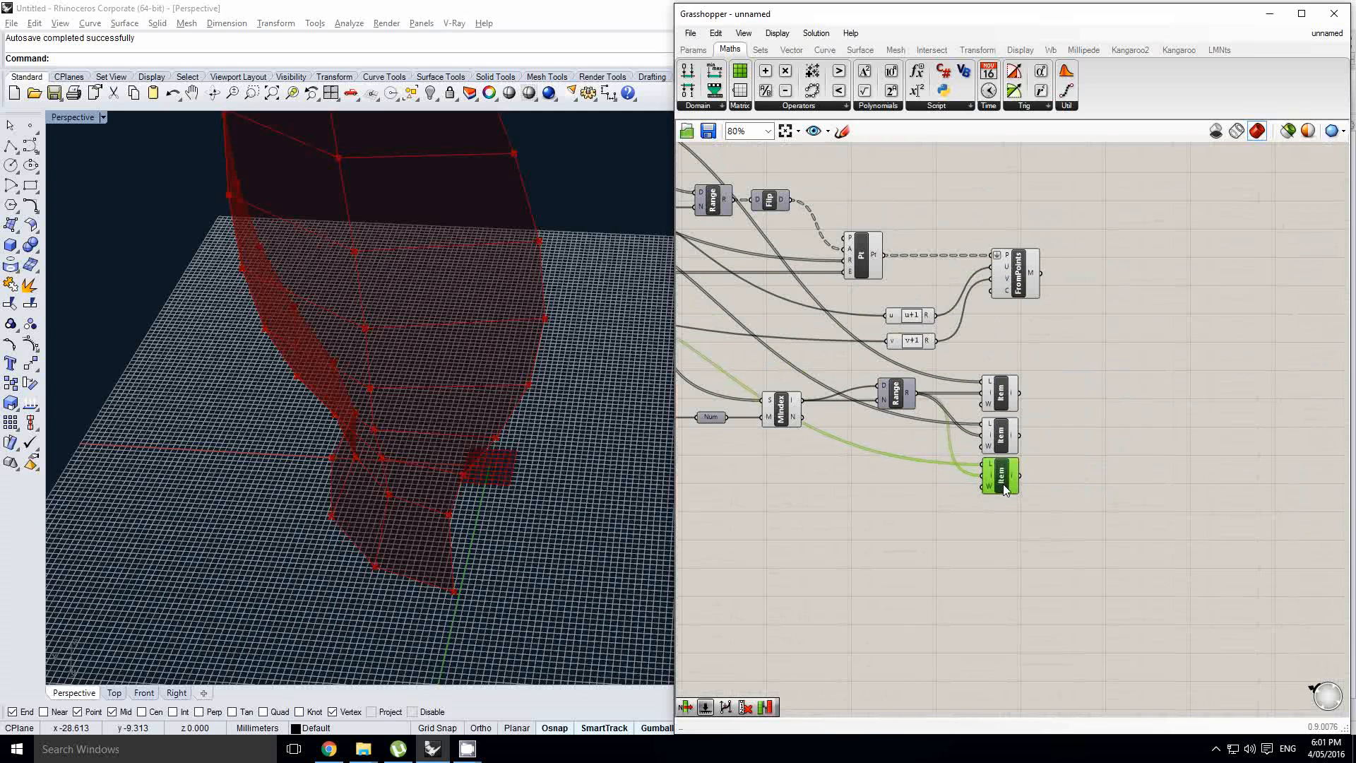
{"action": "right_click_drag", "start_coordinate": [829, 459], "coordinate": [843, 459]}
{"action": "left_click", "coordinate": [1049, 449]}
{"action": "right_click_drag", "start_coordinate": [974, 456], "coordinate": [935, 486]}
{"action": "scroll", "coordinate": [1167, 464], "scroll_direction": "down", "scroll_amount": 1}
{"action": "right_click_drag", "start_coordinate": [1081, 499], "coordinate": [1061, 498]}
{"action": "left_click_drag", "start_coordinate": [1081, 410], "coordinate": [1009, 545]}
{"action": "double_click", "coordinate": [1186, 466]}
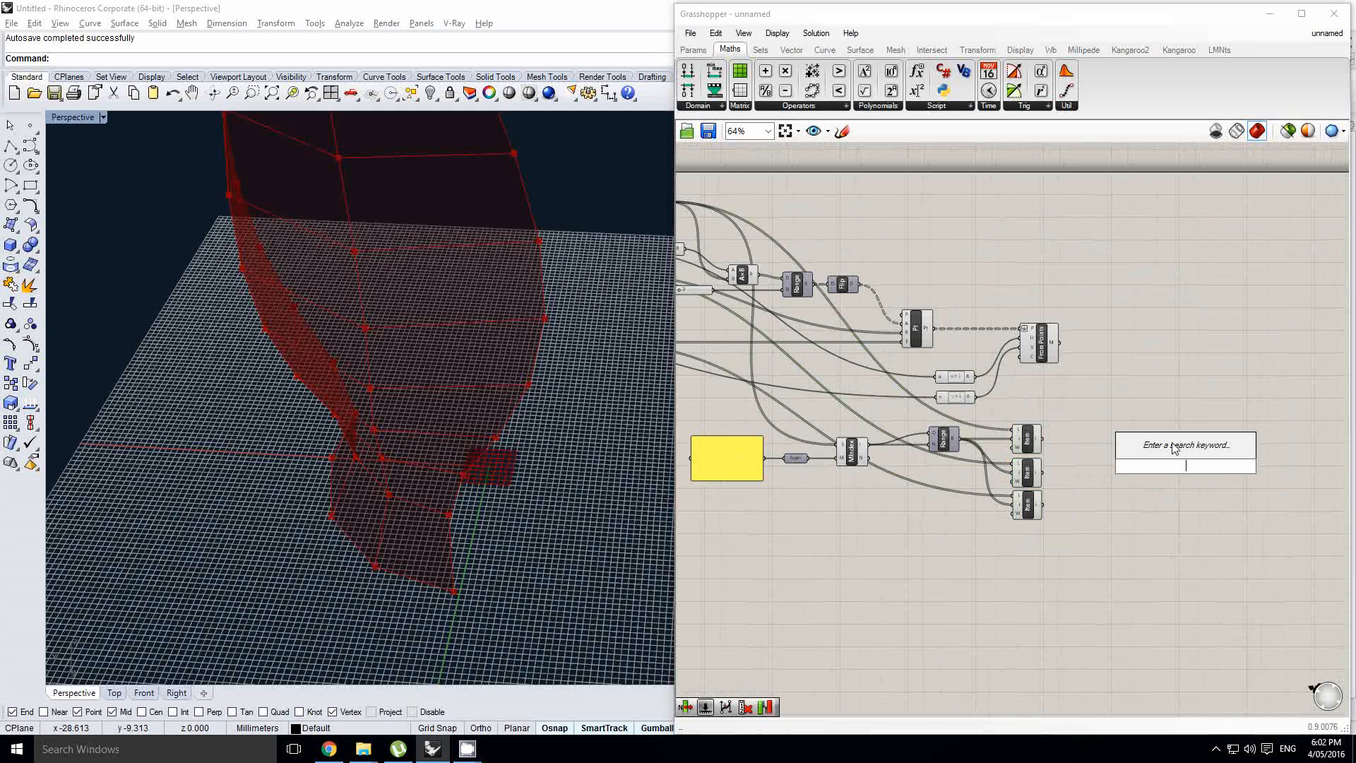
{"action": "scroll", "coordinate": [1032, 447], "scroll_direction": "up", "scroll_amount": 1}
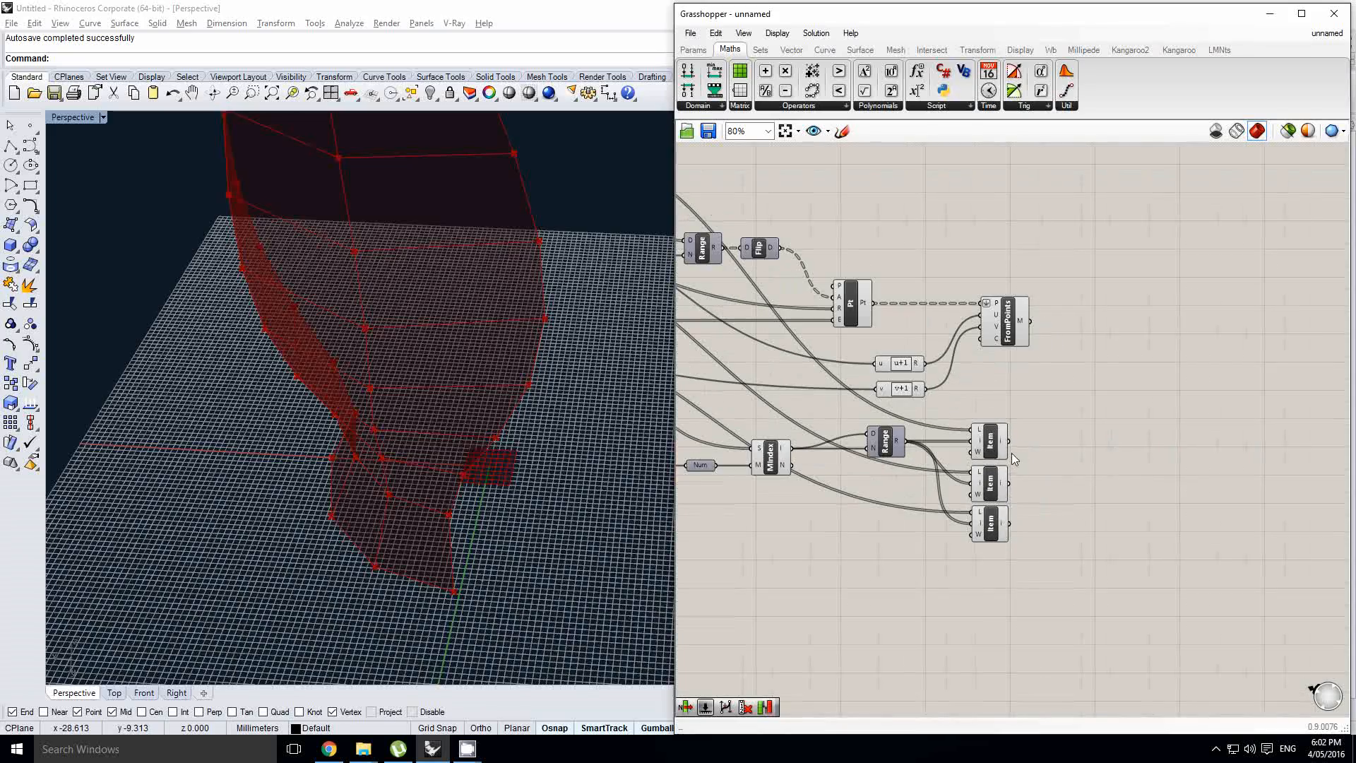
- Examine the vase mesh from several angles in the Perspective viewport, from its base up to its rim
{"action": "right_click_drag", "start_coordinate": [1096, 463], "coordinate": [1085, 463]}
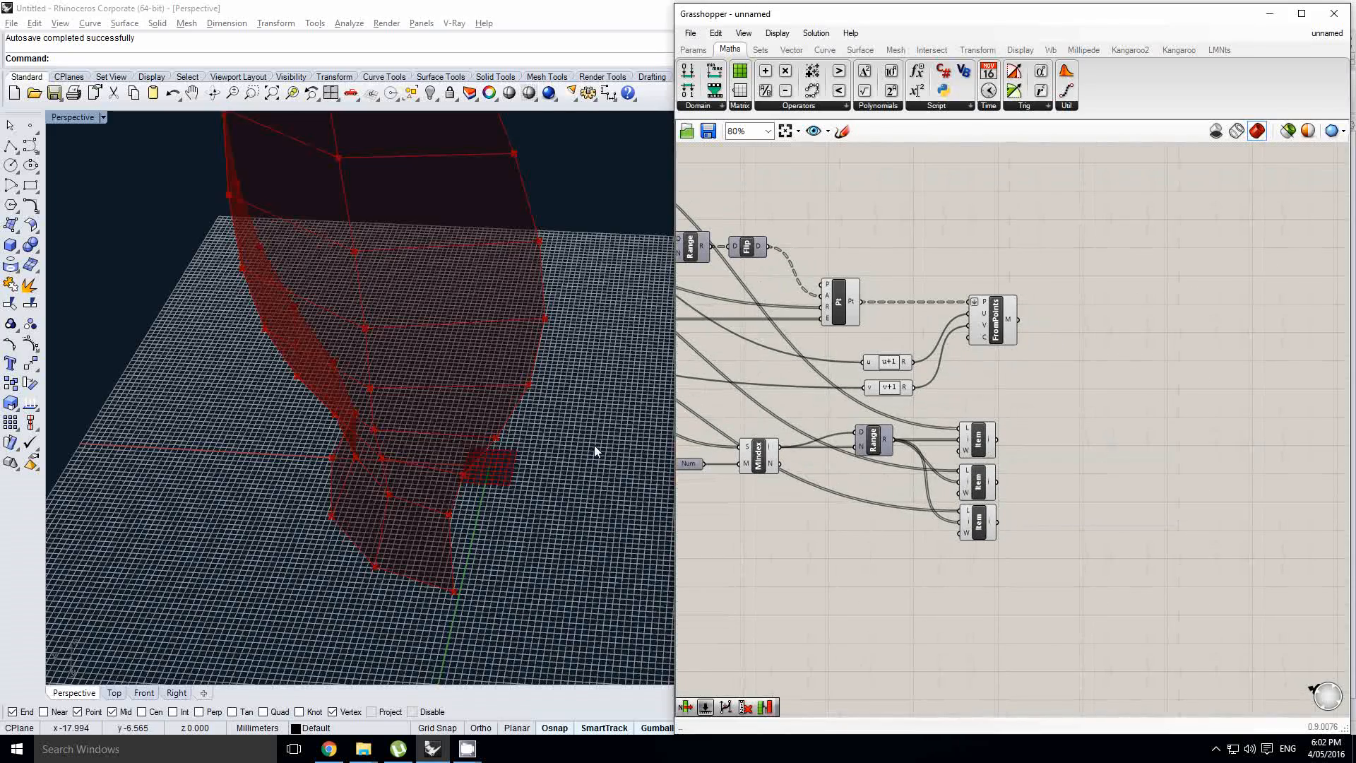
{"action": "right_click_drag", "start_coordinate": [594, 445], "coordinate": [536, 277]}
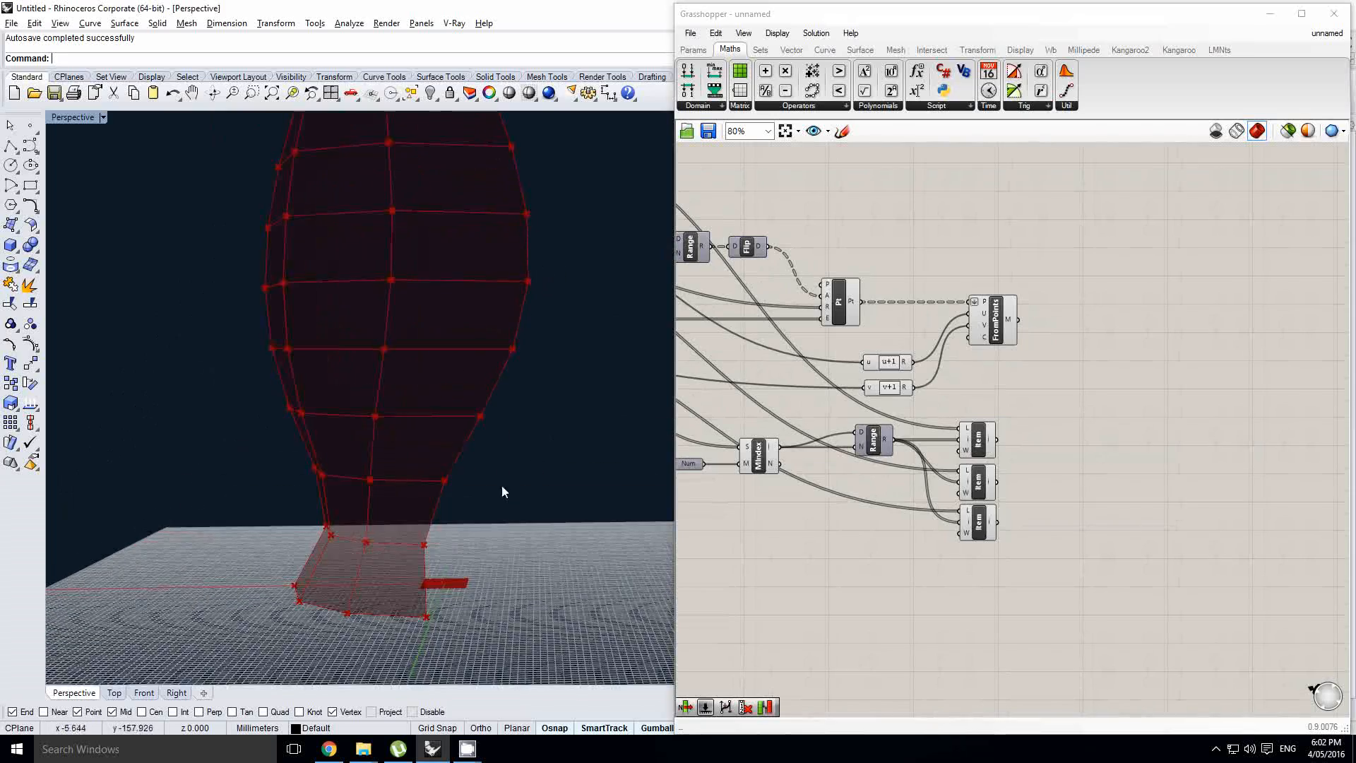
{"action": "right_click_drag", "start_coordinate": [501, 485], "coordinate": [465, 565]}
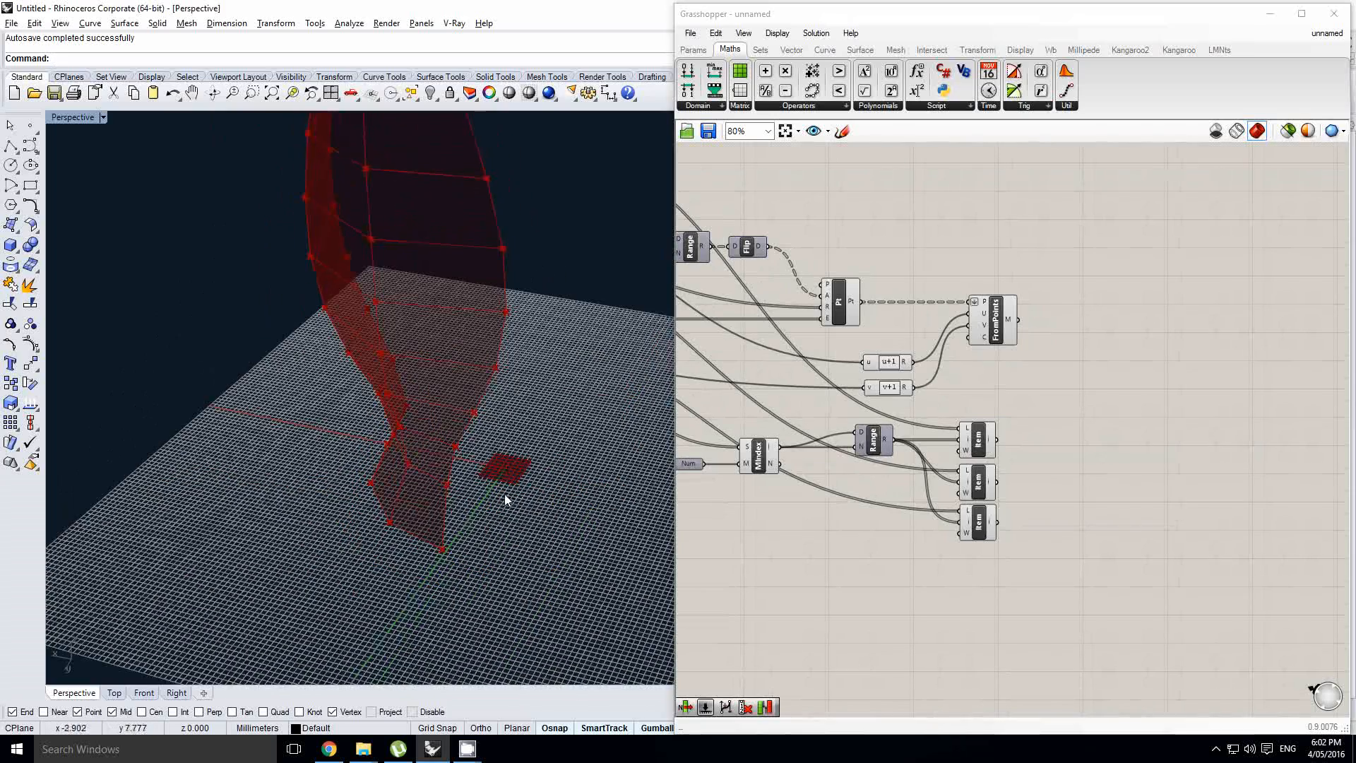
{"action": "right_click_drag", "start_coordinate": [504, 493], "coordinate": [537, 422]}
{"action": "right_click_drag", "start_coordinate": [558, 491], "coordinate": [420, 391]}
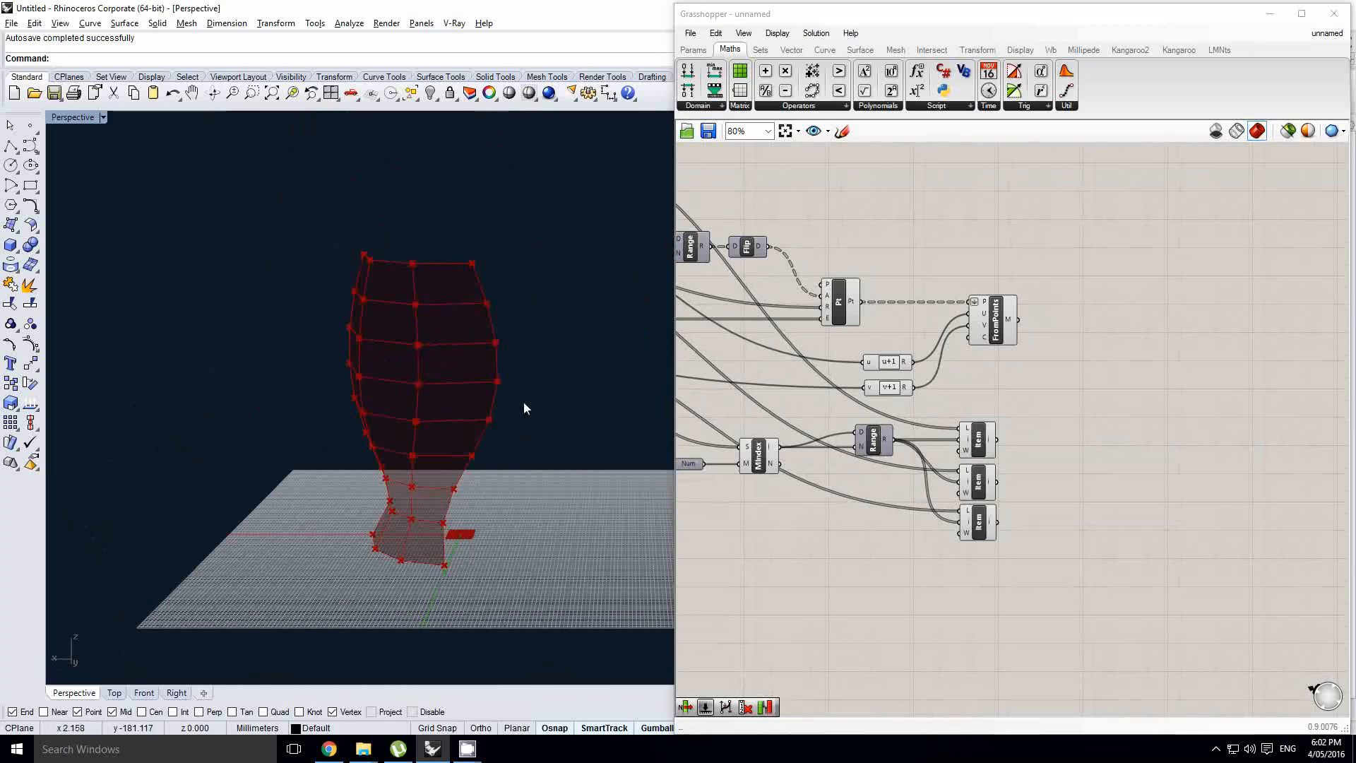
{"action": "right_click_drag", "start_coordinate": [523, 351], "coordinate": [531, 397]}
{"action": "scroll", "coordinate": [1044, 474], "scroll_direction": "up", "scroll_amount": 1}
{"action": "mouse_move", "coordinate": [1043, 474]}
{"action": "right_mouse_down"}
{"action": "mouse_move", "coordinate": [981, 483]}
{"action": "mouse_move", "coordinate": [1023, 469]}
{"action": "right_mouse_up"}
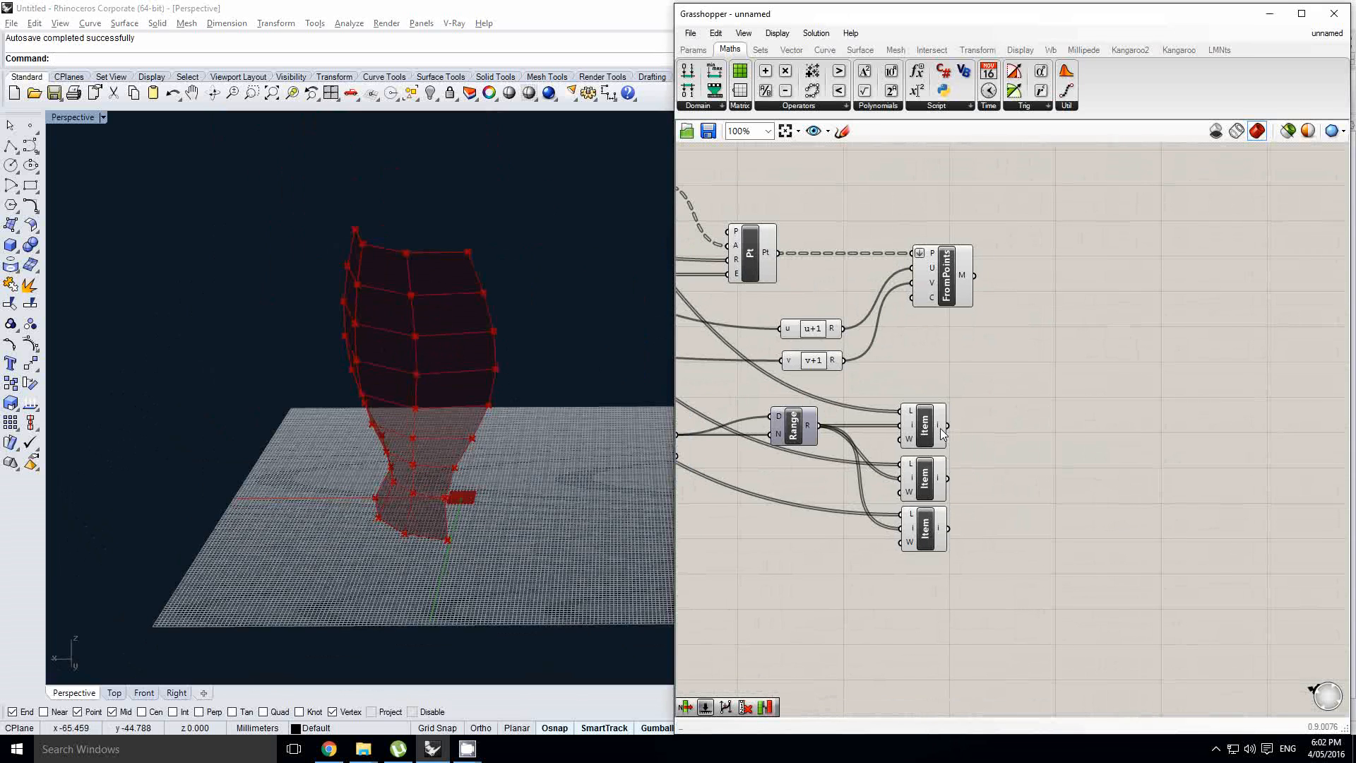
{"action": "scroll", "coordinate": [943, 434], "scroll_direction": "down", "scroll_amount": 2}
{"action": "right_click_drag", "start_coordinate": [879, 439], "coordinate": [816, 431]}
{"action": "right_click_drag", "start_coordinate": [1306, 492], "coordinate": [1066, 481]}
{"action": "scroll", "coordinate": [1066, 481], "scroll_direction": "up", "scroll_amount": 1}
{"action": "double_click", "coordinate": [1125, 485]}
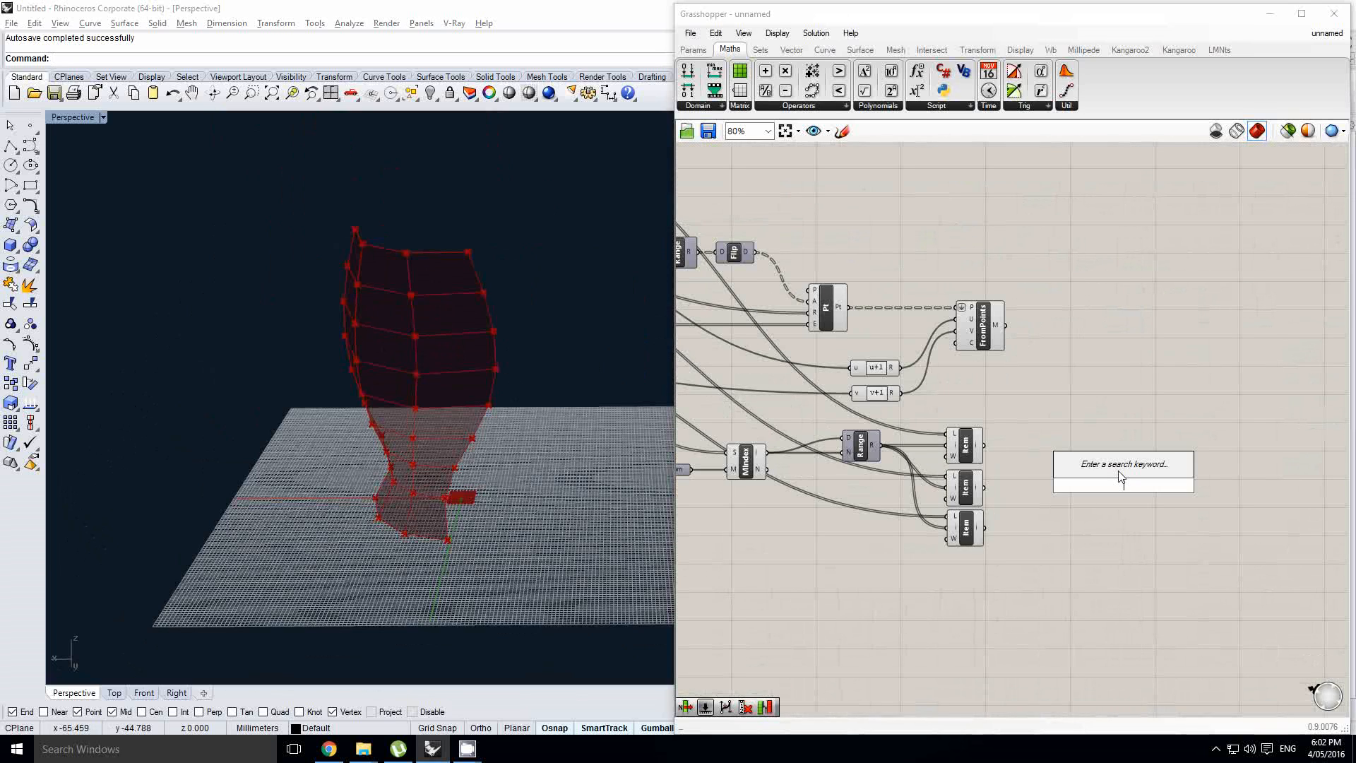
{"action": "type", "text": "point"}
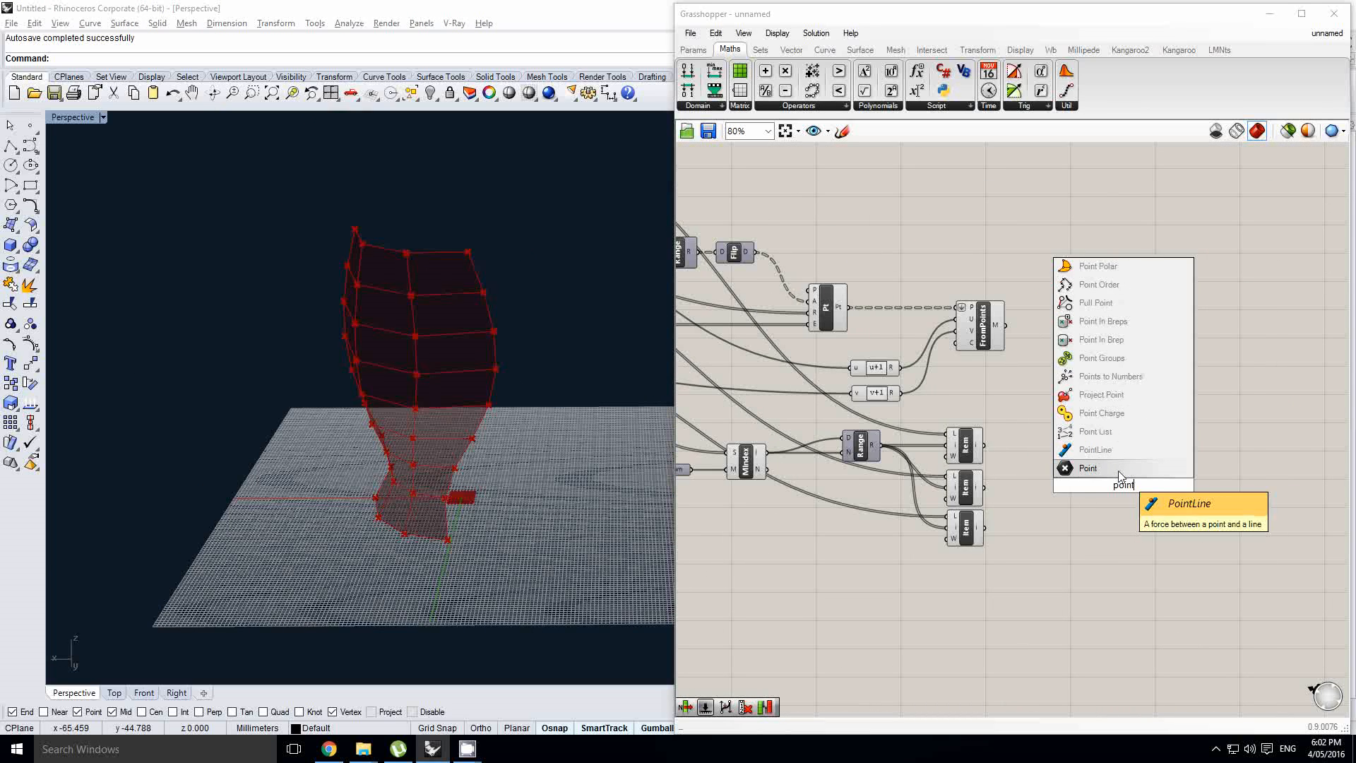
{"action": "key", "text": "BackSpace"}
{"action": "type", "text": "t cyl"}
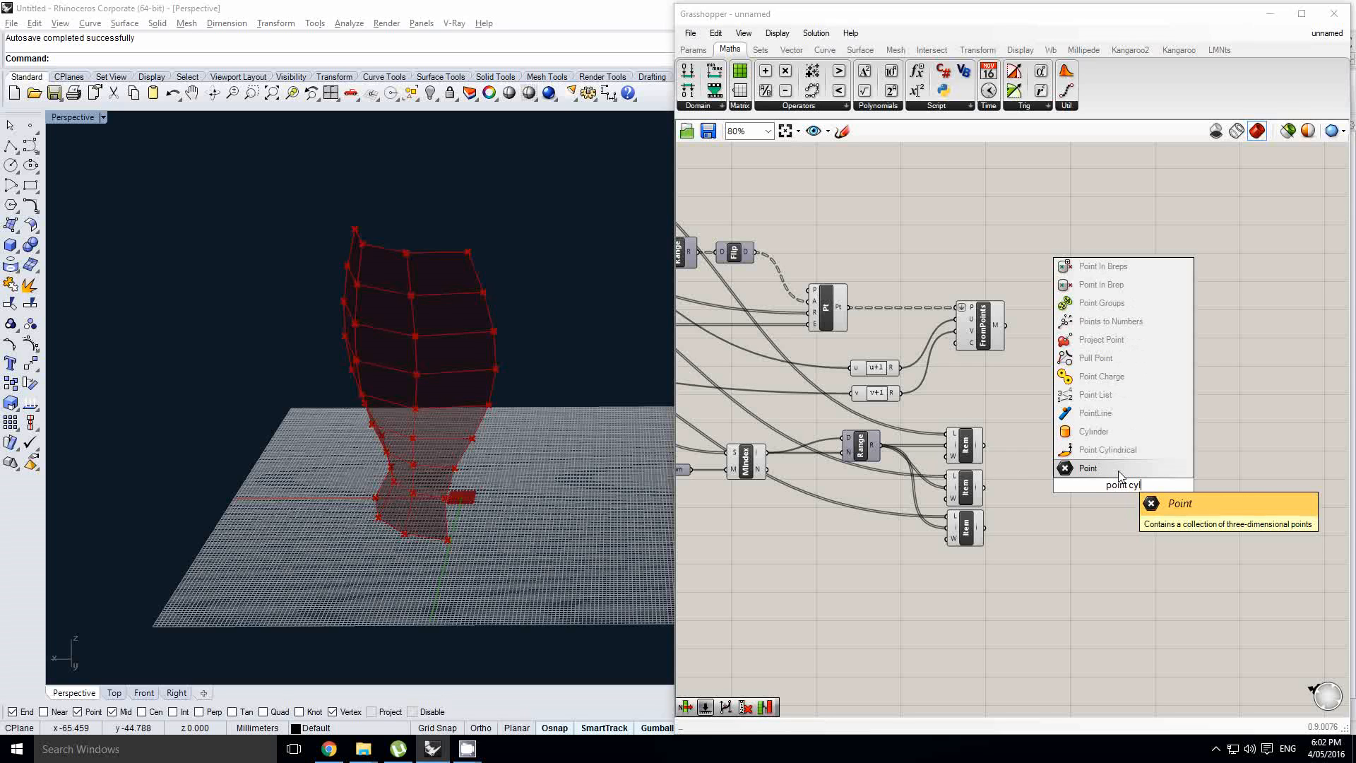
{"action": "left_click", "coordinate": [1118, 470]}
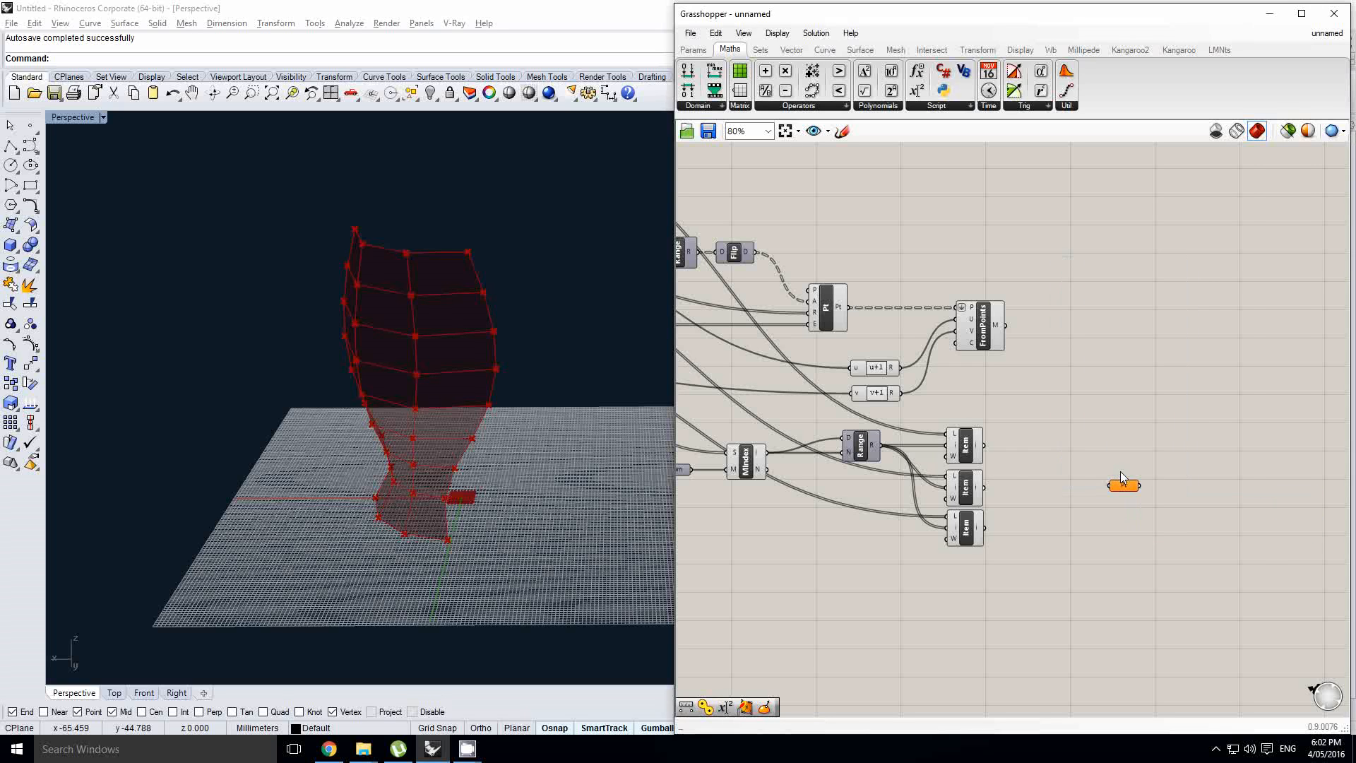
{"action": "key", "text": "Delete"}
- Add a second Point Cylindrical component beyond the three List Items, leaving space between them
{"action": "double_click", "coordinate": [1120, 482]}
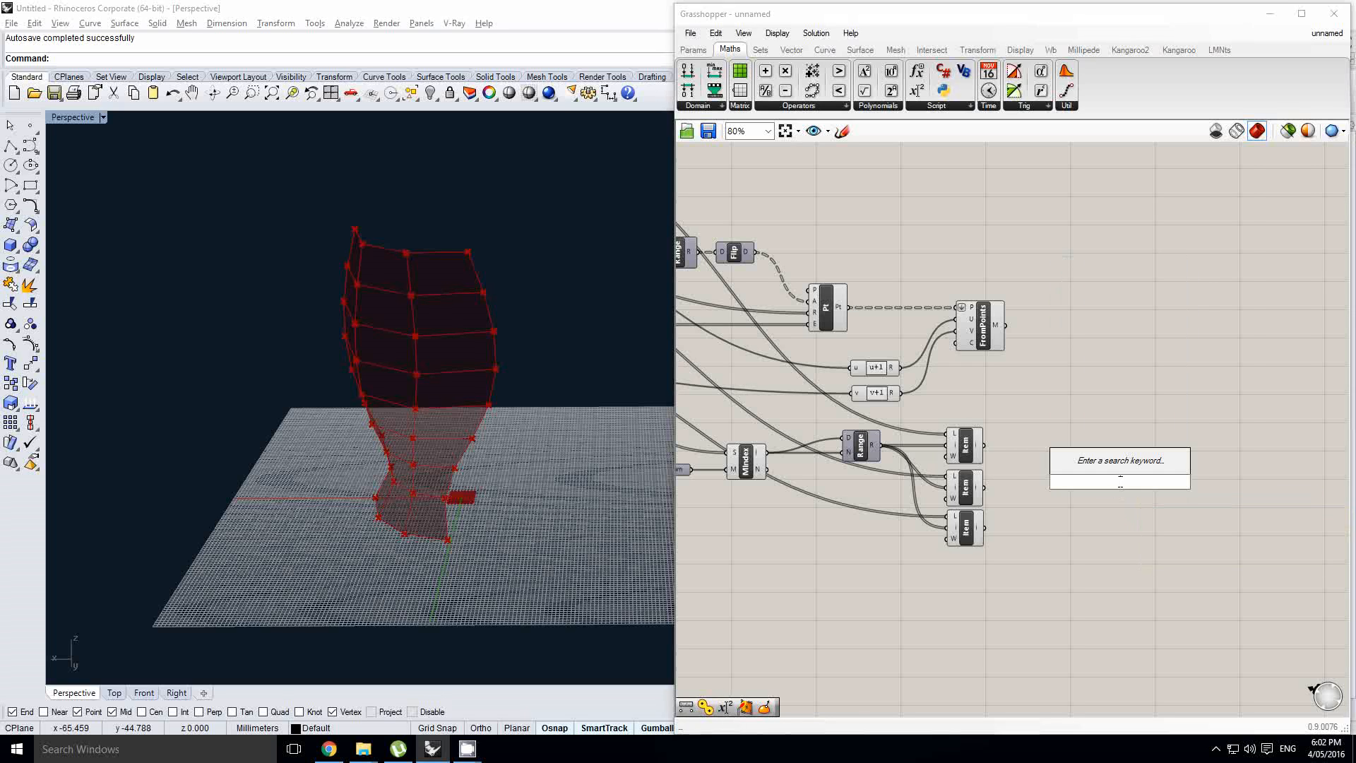
{"action": "type", "text": "point cyl"}
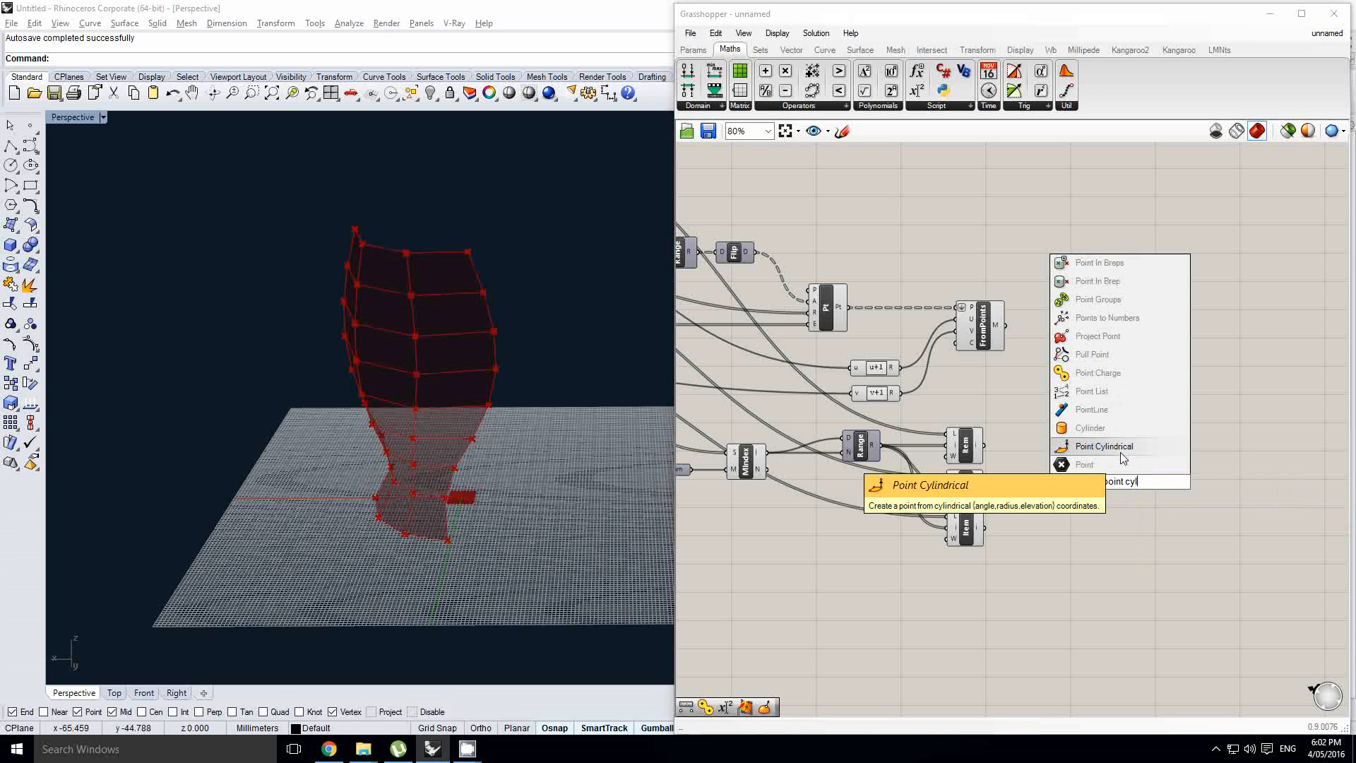
{"action": "left_click", "coordinate": [1123, 458]}
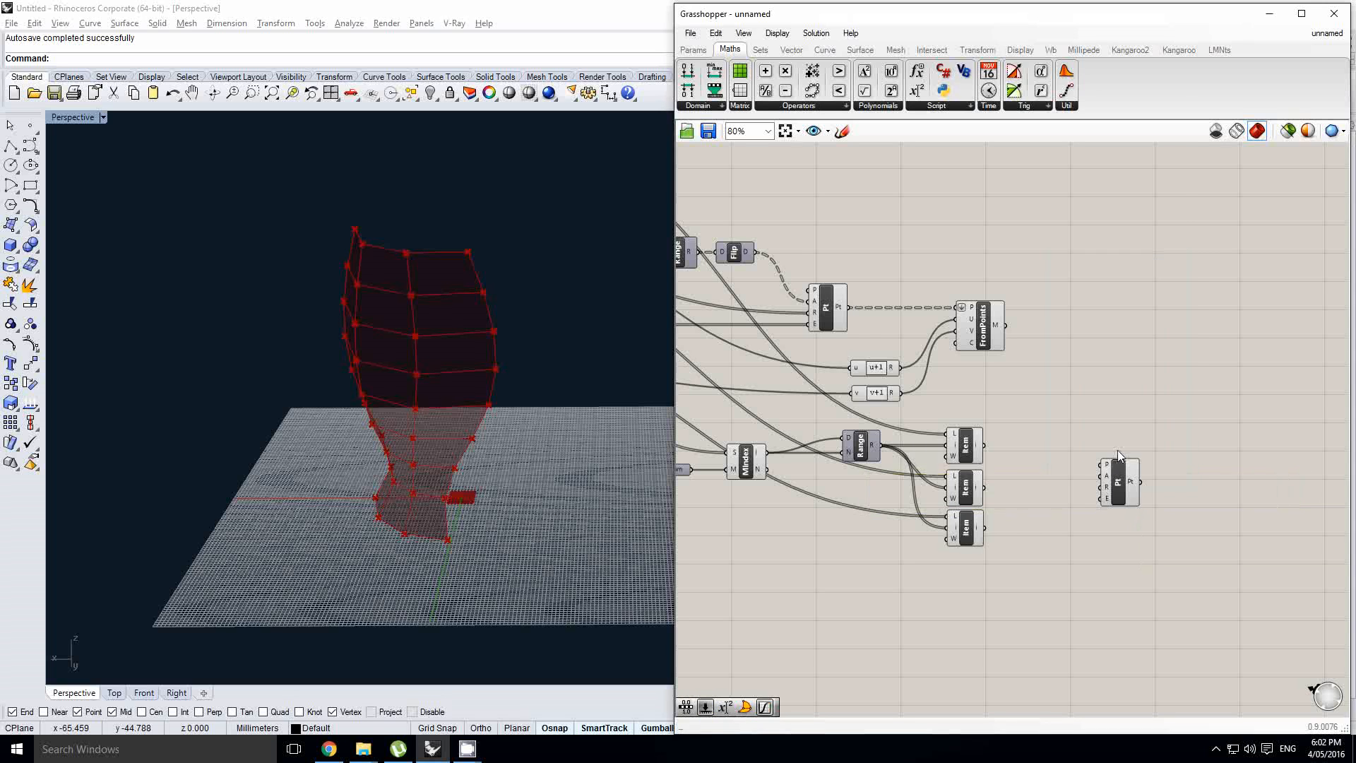
{"action": "scroll", "coordinate": [1123, 467], "scroll_direction": "up", "scroll_amount": 2}
{"action": "left_click", "coordinate": [1010, 432]}
{"action": "mouse_move", "coordinate": [1032, 440]}
{"action": "right_mouse_down"}
{"action": "mouse_move", "coordinate": [1124, 448]}
{"action": "mouse_move", "coordinate": [1010, 443]}
{"action": "right_mouse_up"}
{"action": "scroll", "coordinate": [1124, 448], "scroll_direction": "down", "scroll_amount": 2}
{"action": "scroll", "coordinate": [1067, 460], "scroll_direction": "up", "scroll_amount": 1}
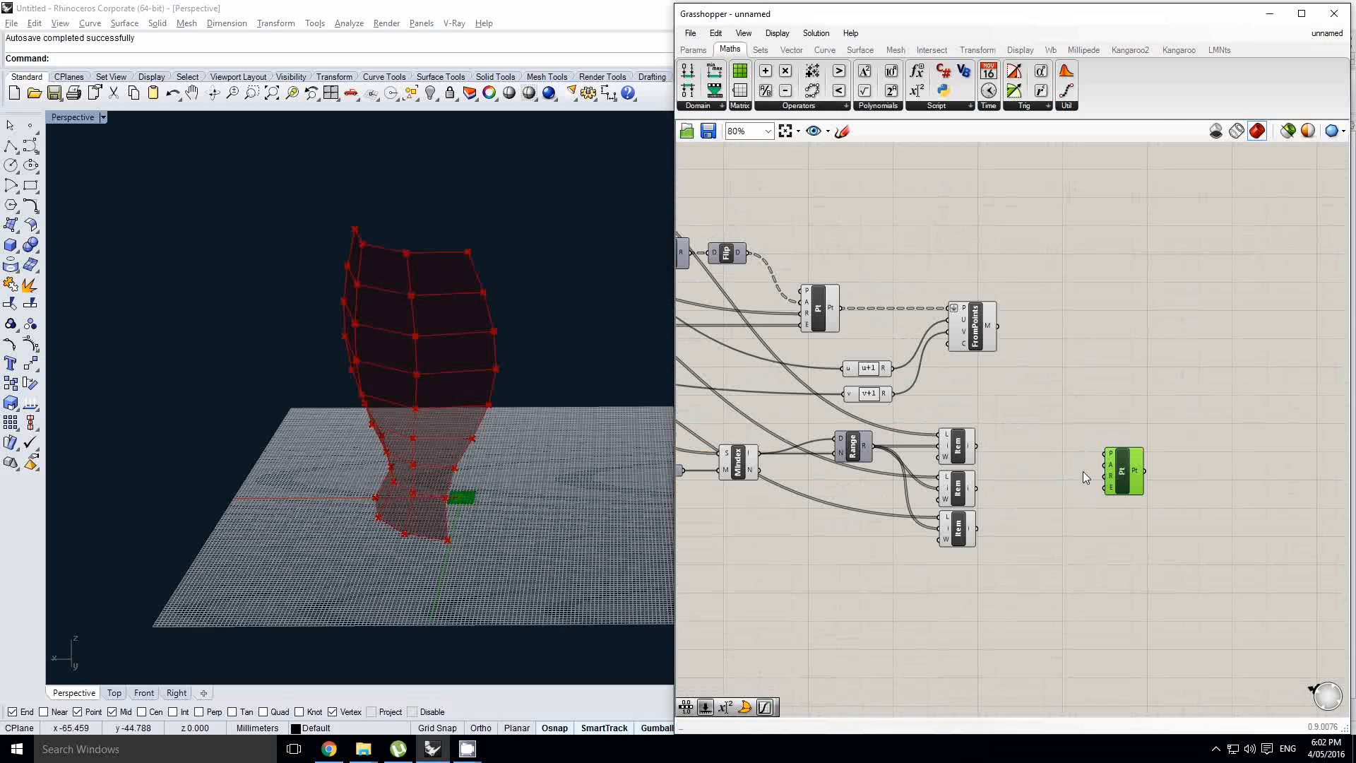
- Trace the wiring from the graph mappers, ReMap and multiplications to the List Items and compare it with the vase mesh
{"action": "right_click_drag", "start_coordinate": [1086, 477], "coordinate": [1140, 471]}
{"action": "scroll", "coordinate": [1139, 471], "scroll_direction": "down", "scroll_amount": 1}
{"action": "scroll", "coordinate": [976, 438], "scroll_direction": "down", "scroll_amount": 1}
{"action": "right_click_drag", "start_coordinate": [976, 438], "coordinate": [1204, 482]}
{"action": "scroll", "coordinate": [916, 419], "scroll_direction": "up", "scroll_amount": 2}
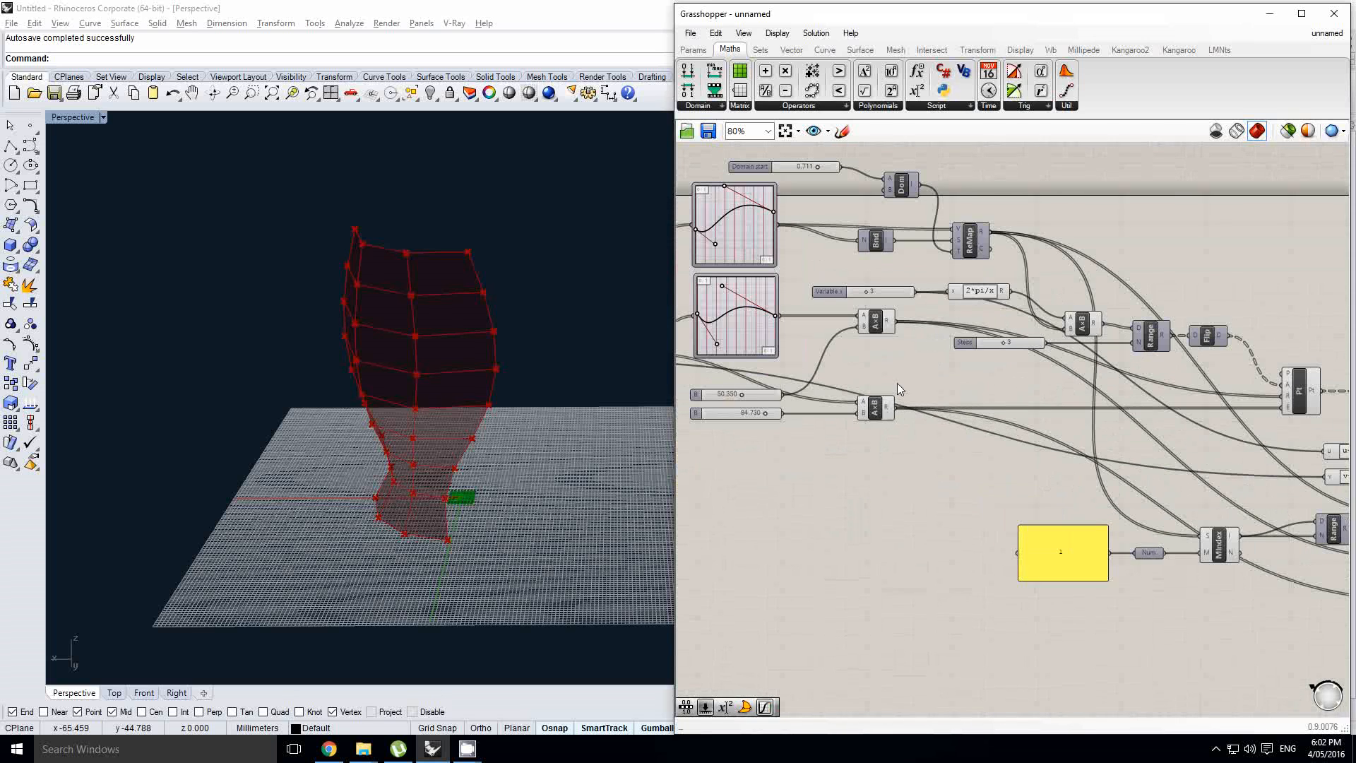
{"action": "right_click_drag", "start_coordinate": [857, 353], "coordinate": [961, 361]}
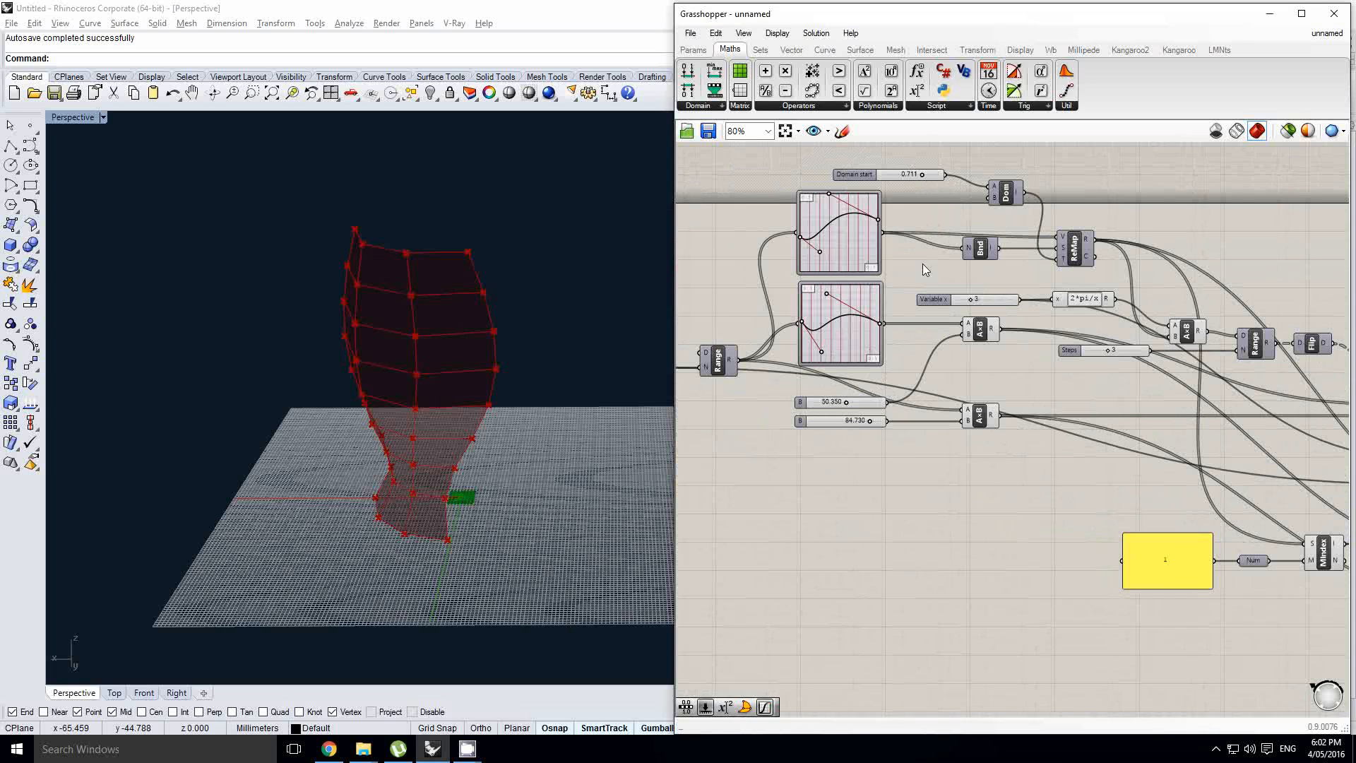
{"action": "right_click_drag", "start_coordinate": [1007, 282], "coordinate": [944, 300]}
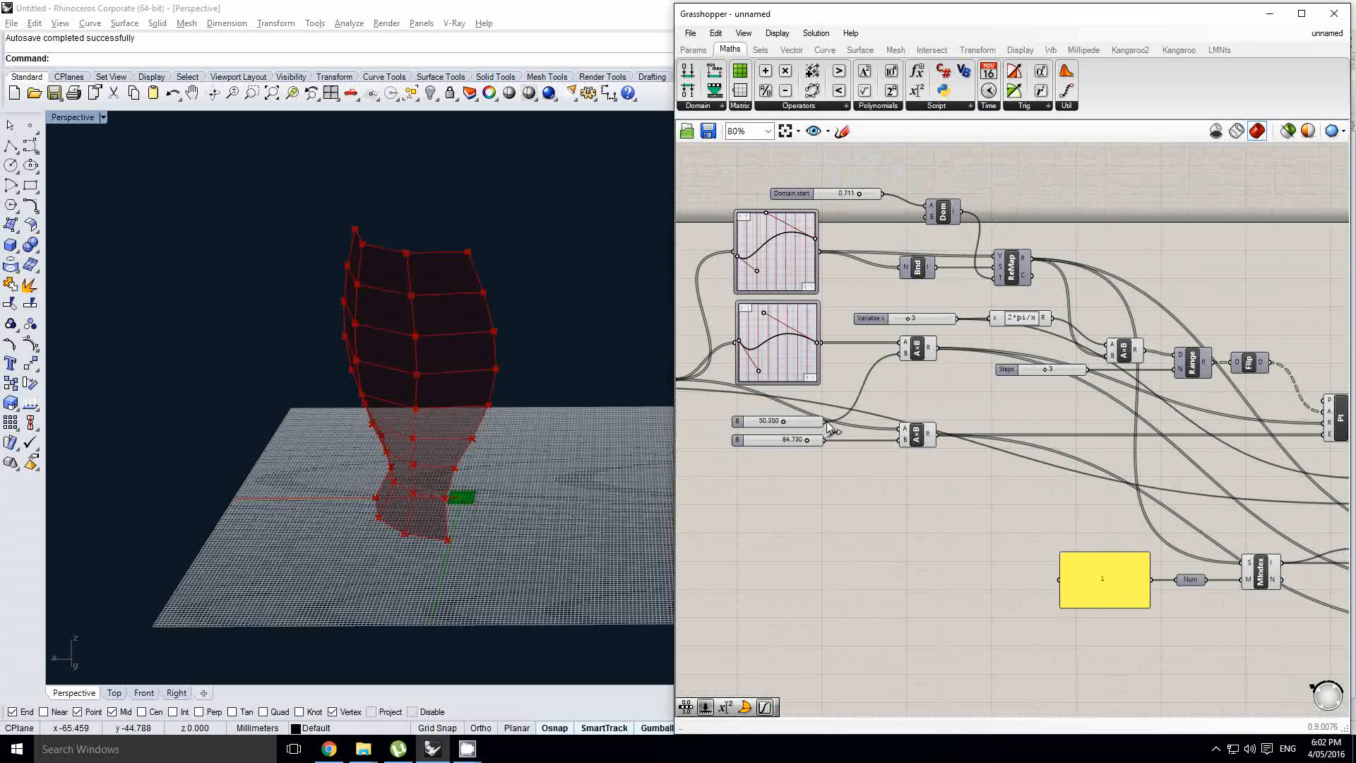
{"action": "right_click_drag", "start_coordinate": [524, 388], "coordinate": [554, 362]}
{"action": "right_click_drag", "start_coordinate": [440, 376], "coordinate": [505, 386]}
{"action": "scroll", "coordinate": [504, 383], "scroll_direction": "up", "scroll_amount": 4}
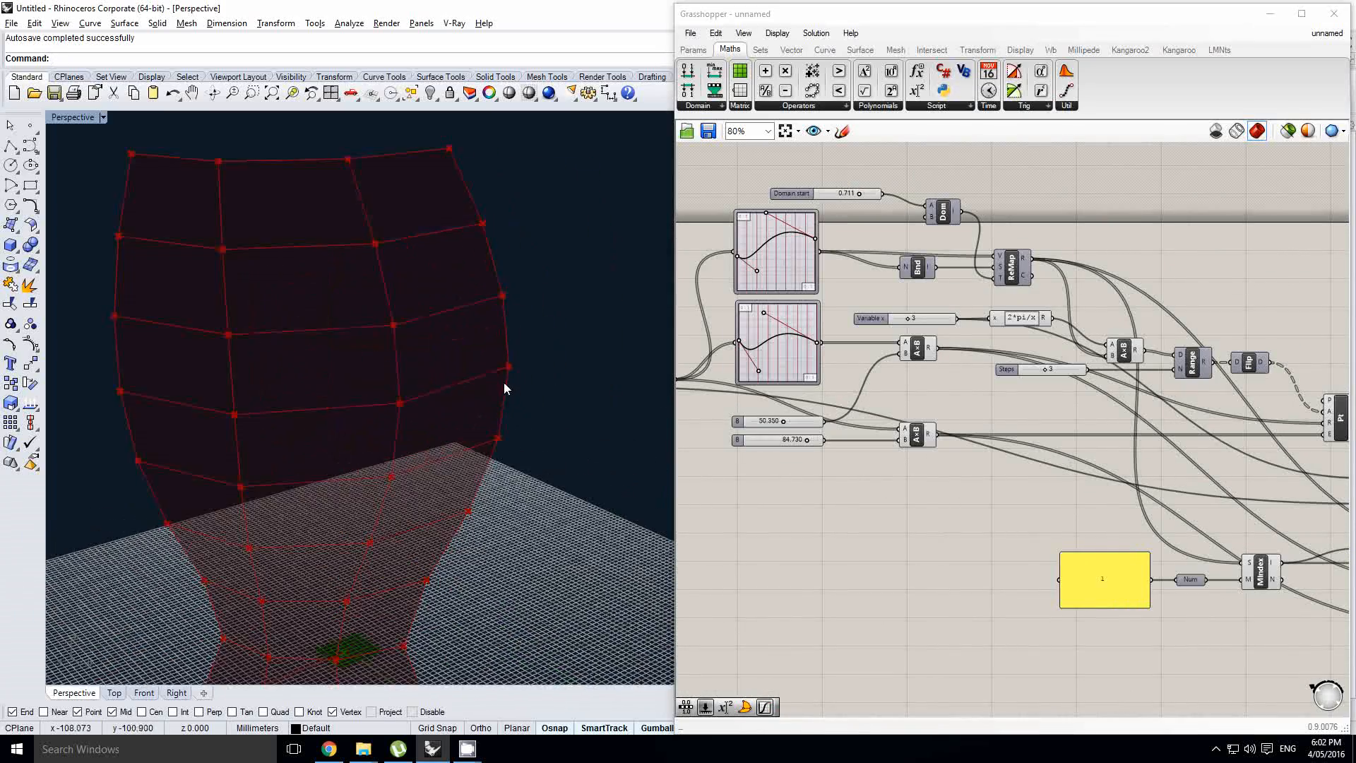
{"action": "scroll", "coordinate": [1065, 407], "scroll_direction": "down", "scroll_amount": 2}
{"action": "right_click_drag", "start_coordinate": [1065, 408], "coordinate": [825, 339]}
{"action": "scroll", "coordinate": [962, 393], "scroll_direction": "up", "scroll_amount": 3}
{"action": "right_click", "coordinate": [963, 394]}
{"action": "right_click_drag", "start_coordinate": [1161, 429], "coordinate": [1103, 417]}
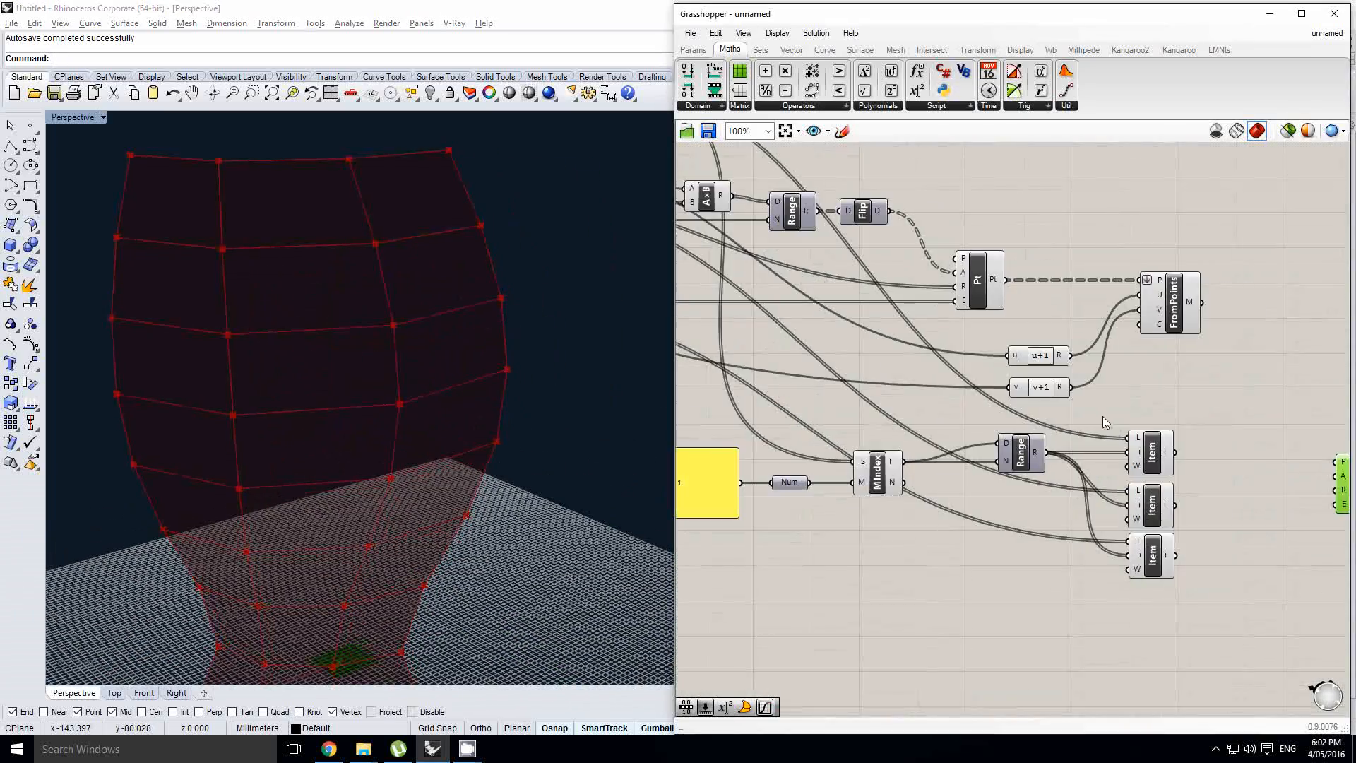
- Try a separate List Item copy fed by the upper A×B multiplication and Member Index's I output, and delete it
{"action": "right_click_drag", "start_coordinate": [1155, 542], "coordinate": [1137, 498]}
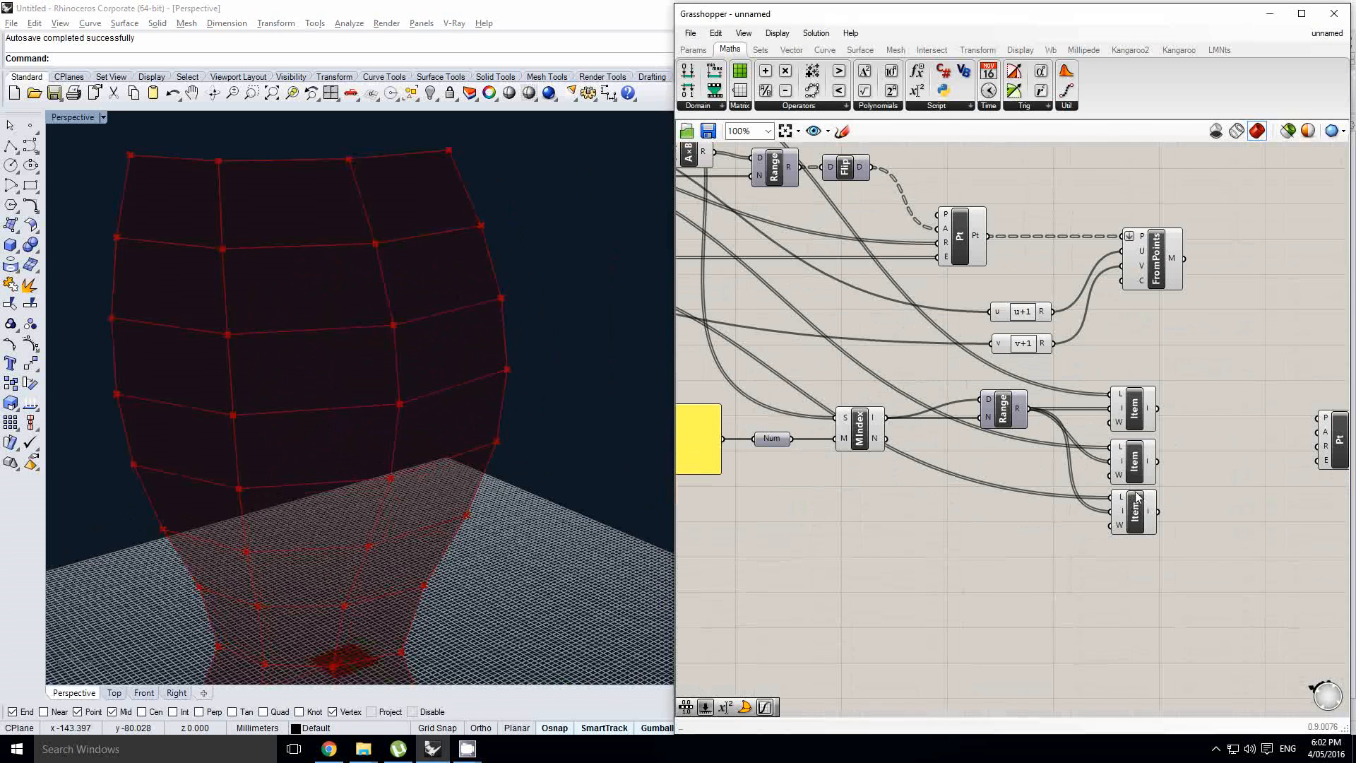
{"action": "left_click_drag", "start_coordinate": [1133, 477], "coordinate": [1018, 539]}
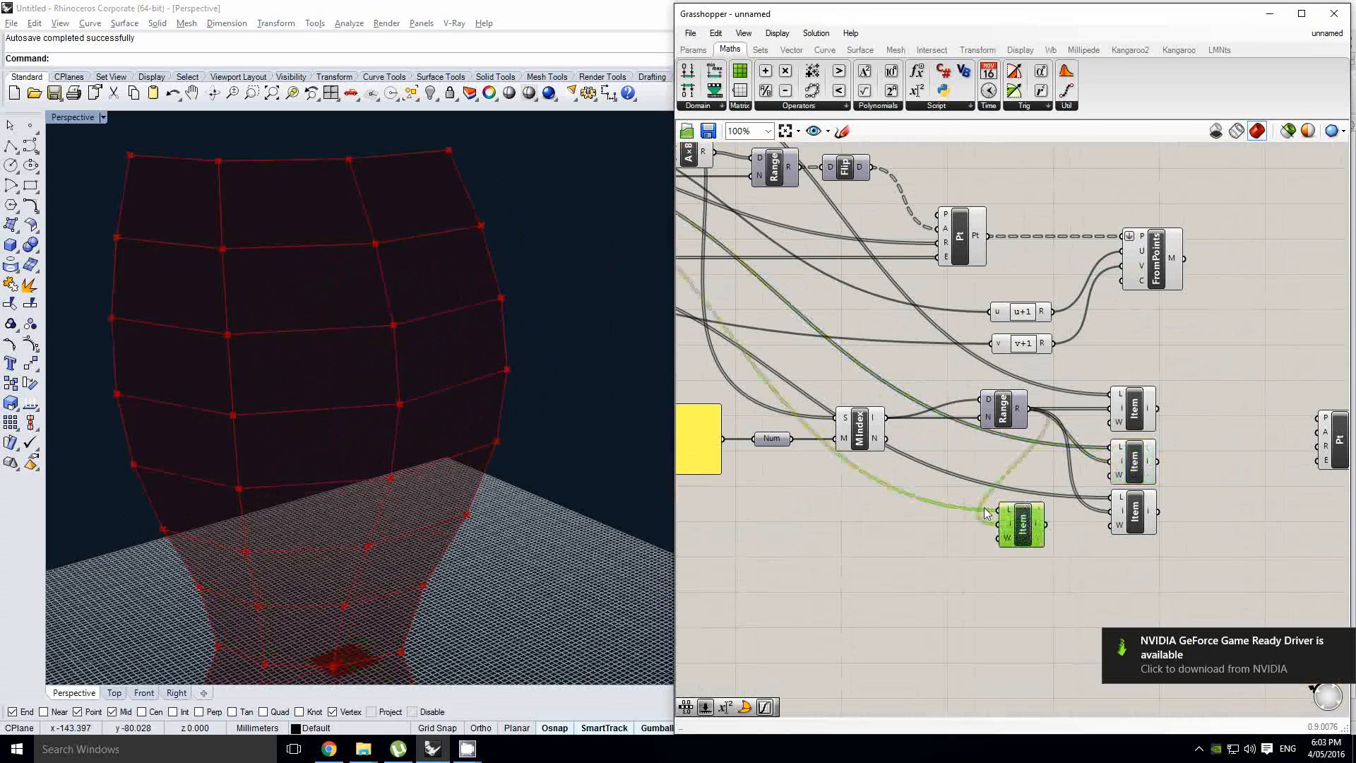
{"action": "scroll", "coordinate": [992, 450], "scroll_direction": "down", "scroll_amount": 1}
{"action": "left_click", "coordinate": [992, 449]}
{"action": "scroll", "coordinate": [982, 437], "scroll_direction": "up", "scroll_amount": 2}
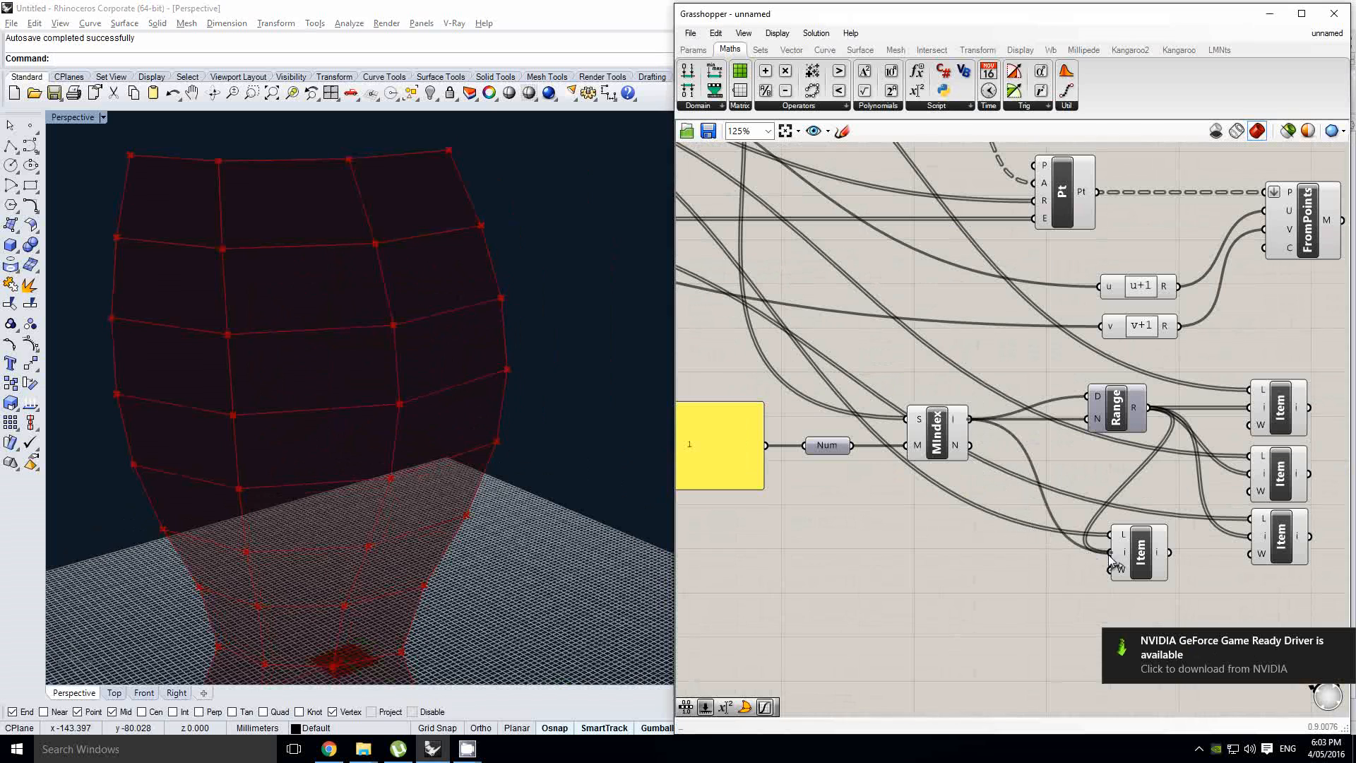
{"action": "scroll", "coordinate": [1138, 557], "scroll_direction": "down", "scroll_amount": 2}
{"action": "right_click_drag", "start_coordinate": [942, 406], "coordinate": [1003, 432]}
{"action": "right_click_drag", "start_coordinate": [781, 357], "coordinate": [935, 374]}
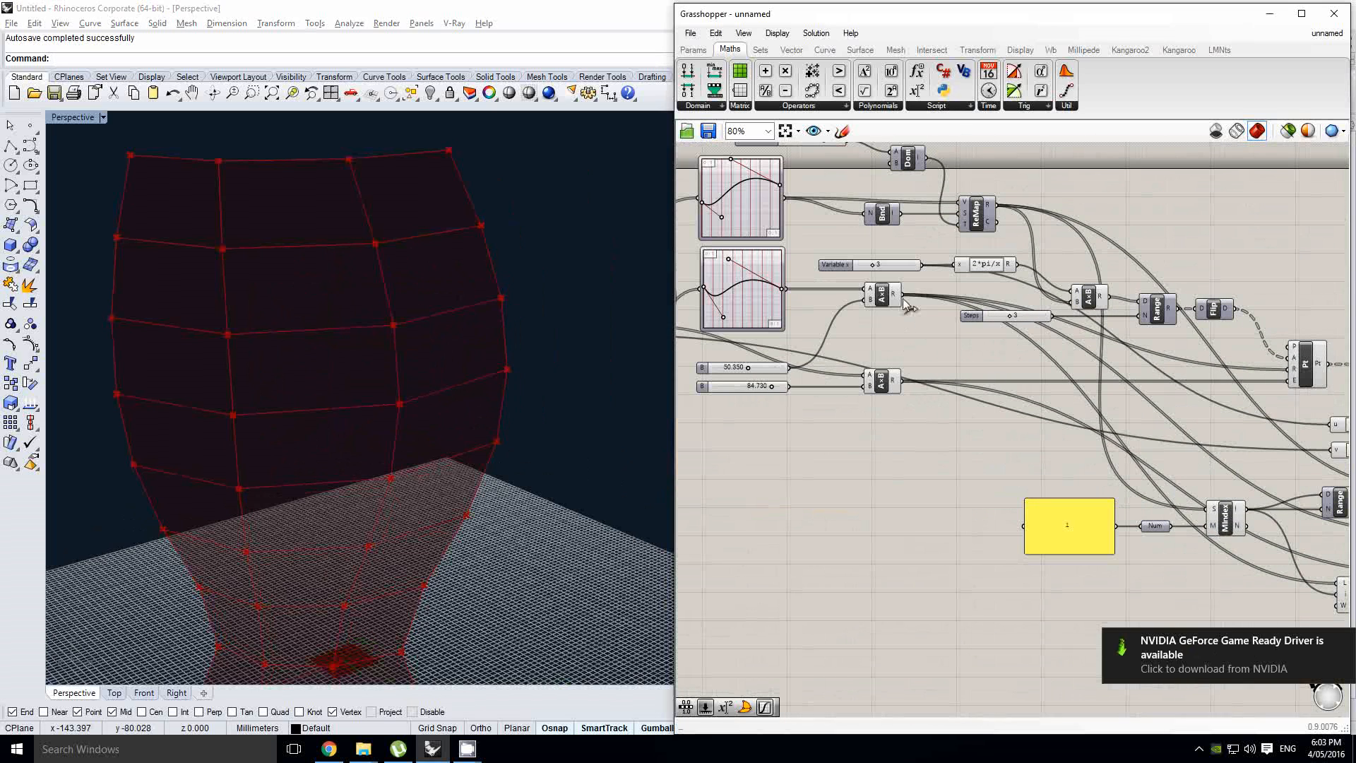
{"action": "left_click", "coordinate": [891, 295]}
{"action": "left_click_drag", "start_coordinate": [902, 295], "coordinate": [1235, 549]}
{"action": "scroll", "coordinate": [1143, 514], "scroll_direction": "down", "scroll_amount": 2}
{"action": "scroll", "coordinate": [1312, 573], "scroll_direction": "up", "scroll_amount": 3}
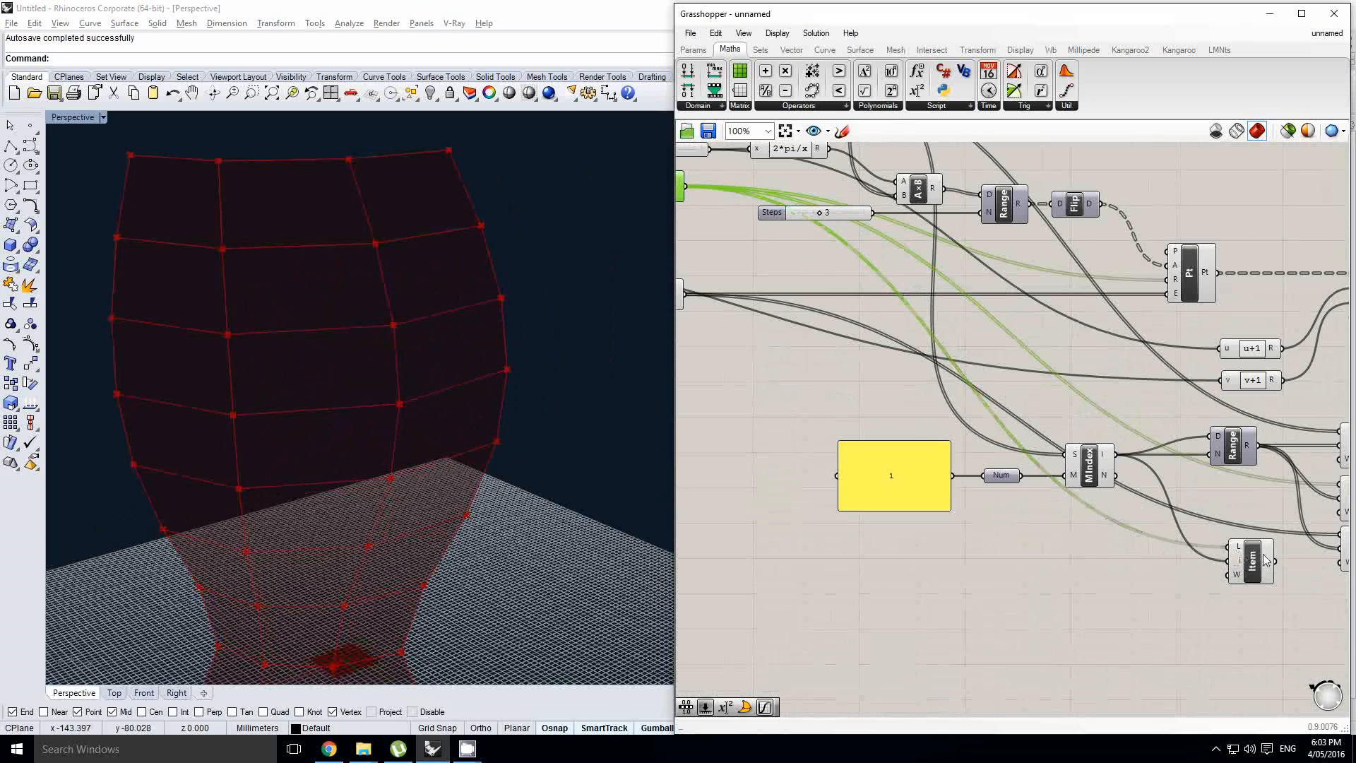
{"action": "right_click_drag", "start_coordinate": [1266, 560], "coordinate": [1000, 533]}
{"action": "left_click", "coordinate": [1026, 529]}
{"action": "key", "text": "Delete"}
- Duplicate the top List Item, feed the copy's L input from the original's output, clear its i input and add a -1 output
{"action": "right_click_drag", "start_coordinate": [1200, 404], "coordinate": [1099, 405]}
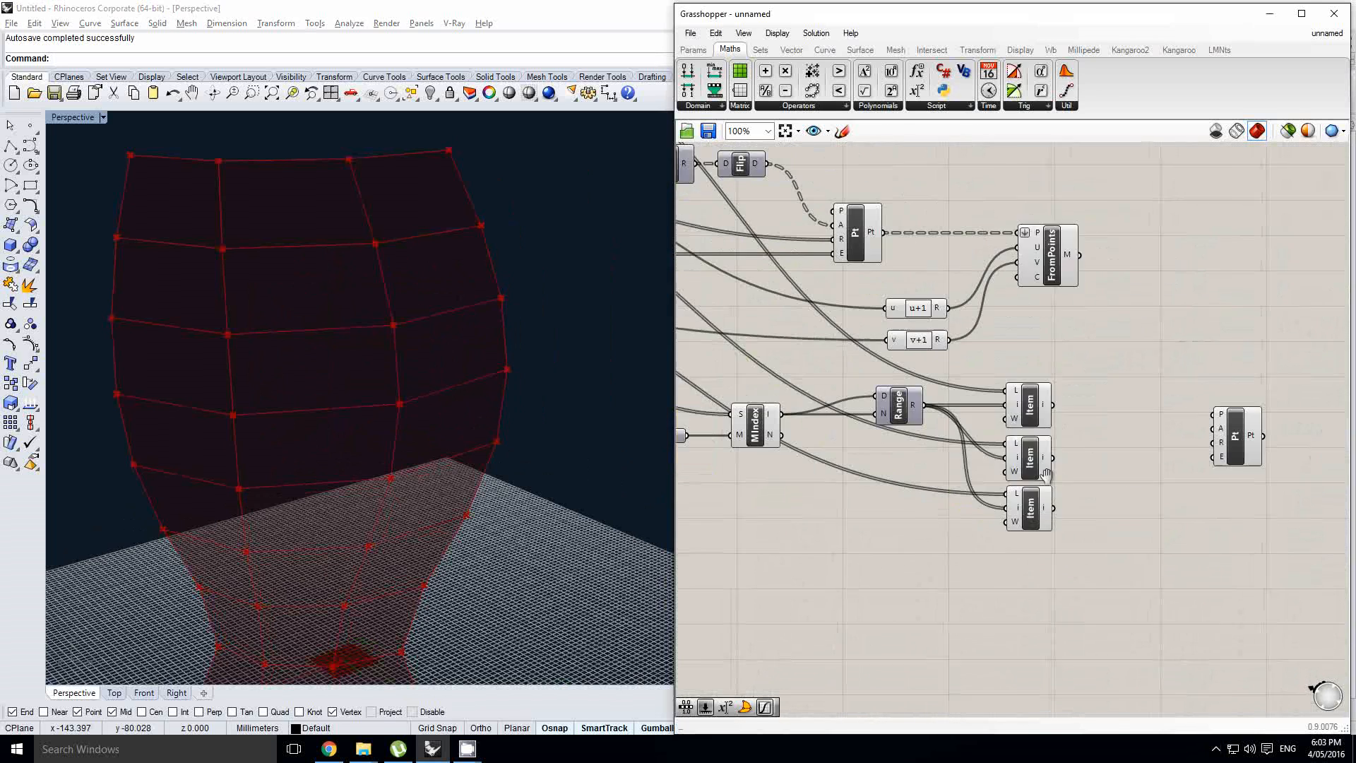
{"action": "scroll", "coordinate": [1098, 404], "scroll_direction": "up", "scroll_amount": 2}
{"action": "left_click", "coordinate": [992, 404]}
{"action": "left_click_drag", "start_coordinate": [996, 414], "coordinate": [1094, 394], "text": "alt"}
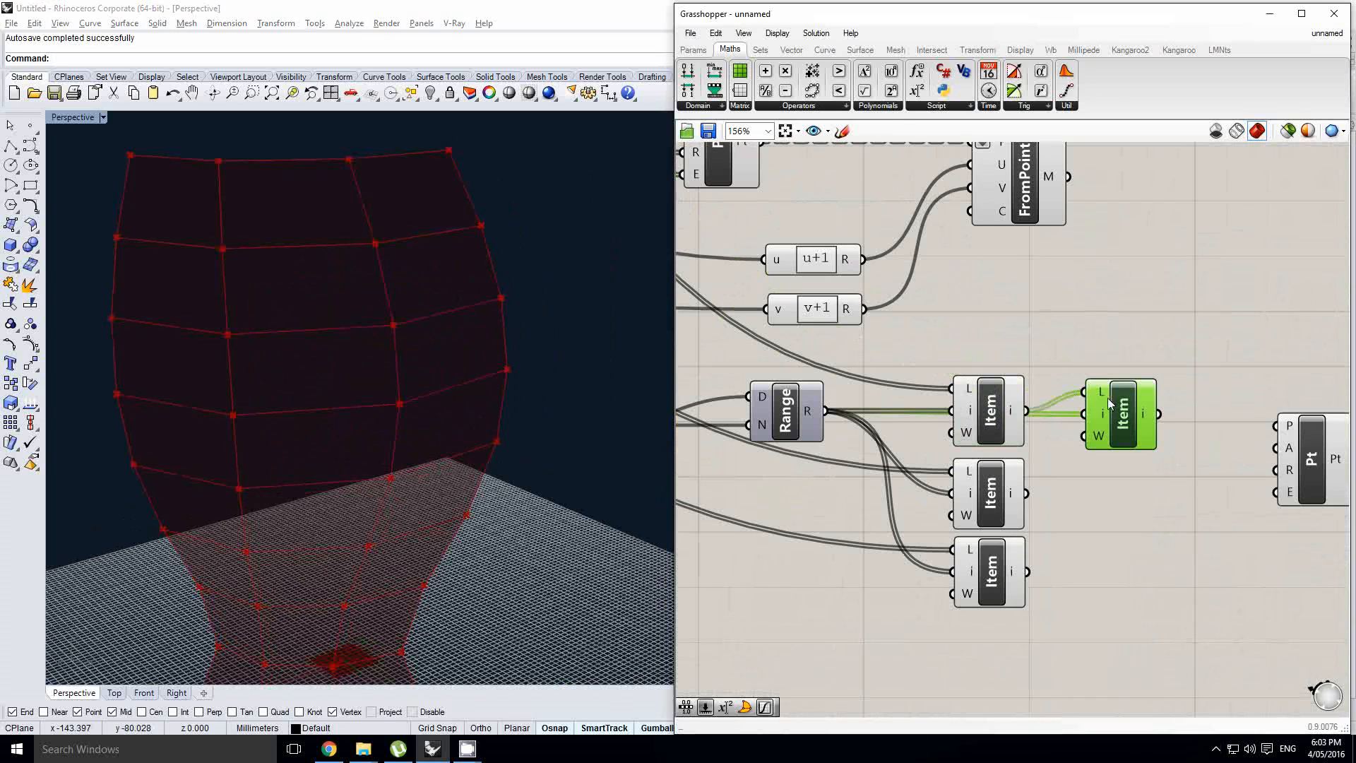
{"action": "scroll", "coordinate": [1143, 410], "scroll_direction": "up", "scroll_amount": 4}
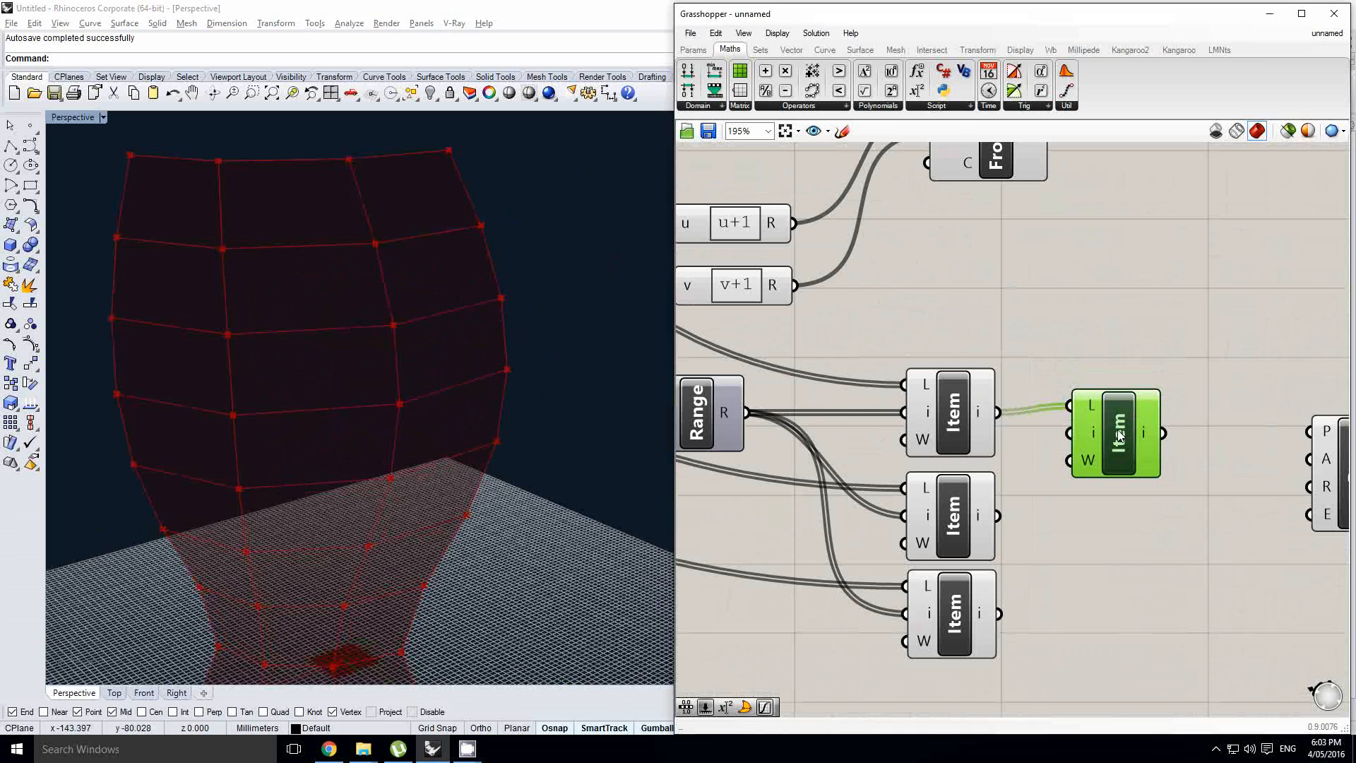
{"action": "left_click", "coordinate": [1144, 403]}
{"action": "scroll", "coordinate": [1144, 402], "scroll_direction": "down", "scroll_amount": 5}
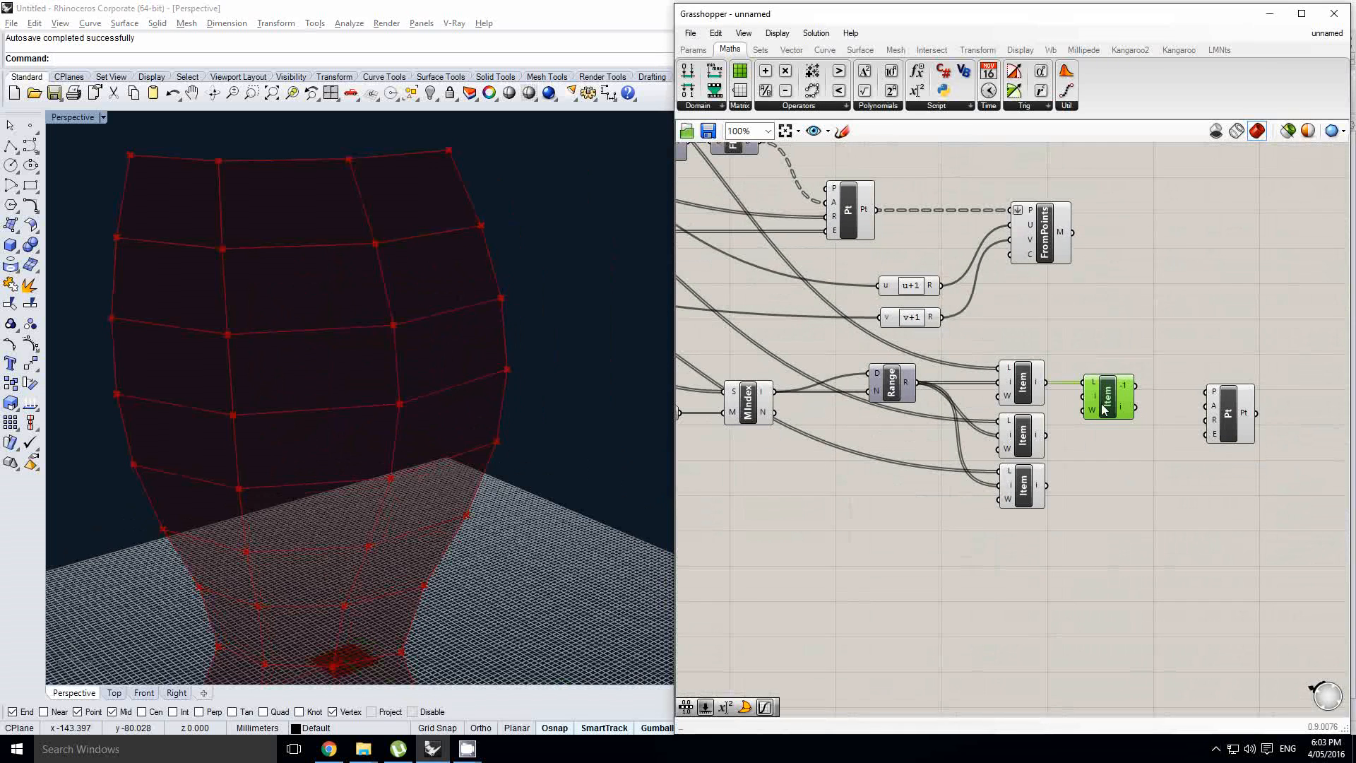
- Duplicate the List Item with the -1 output below itself and feed the copy's L input from the middle List Item
{"action": "left_click_drag", "start_coordinate": [1104, 412], "coordinate": [1110, 460], "text": "alt"}
{"action": "scroll", "coordinate": [1050, 445], "scroll_direction": "up", "scroll_amount": 1}
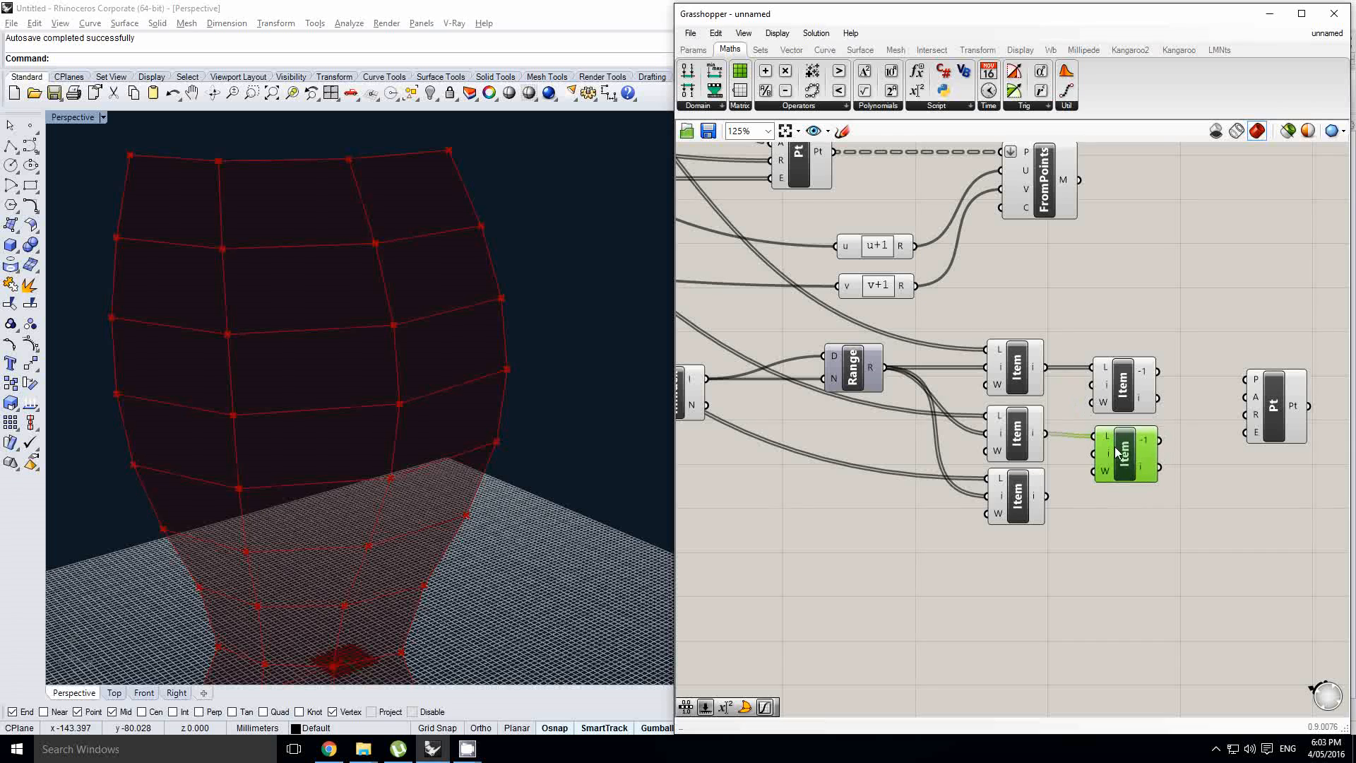
{"action": "scroll", "coordinate": [1133, 442], "scroll_direction": "up", "scroll_amount": 2}
{"action": "right_click_drag", "start_coordinate": [1178, 432], "coordinate": [1037, 450]}
- Feed the new Point Cylindrical's A and R inputs from the two -1 outputs and its E input from the bottom List Item
{"action": "left_click", "coordinate": [1090, 421]}
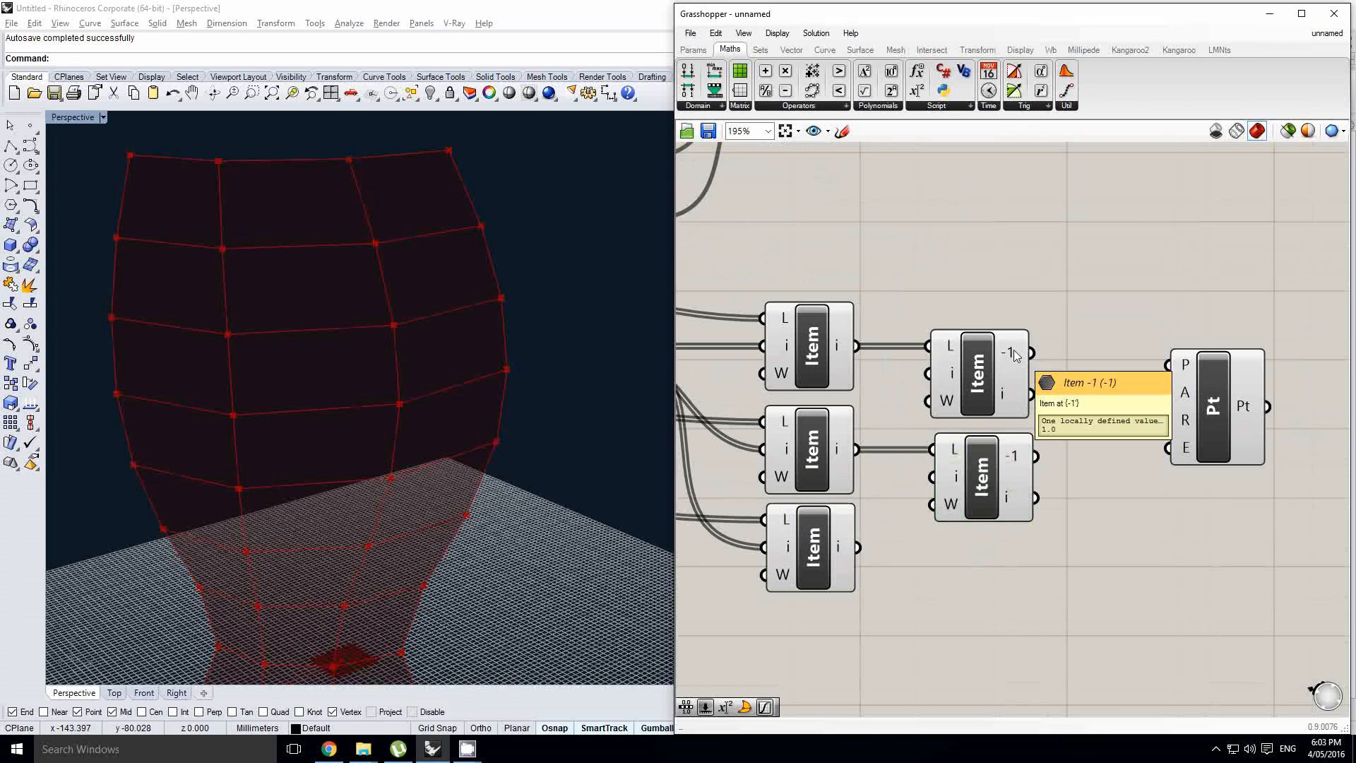
{"action": "left_click_drag", "start_coordinate": [1017, 353], "coordinate": [1174, 394]}
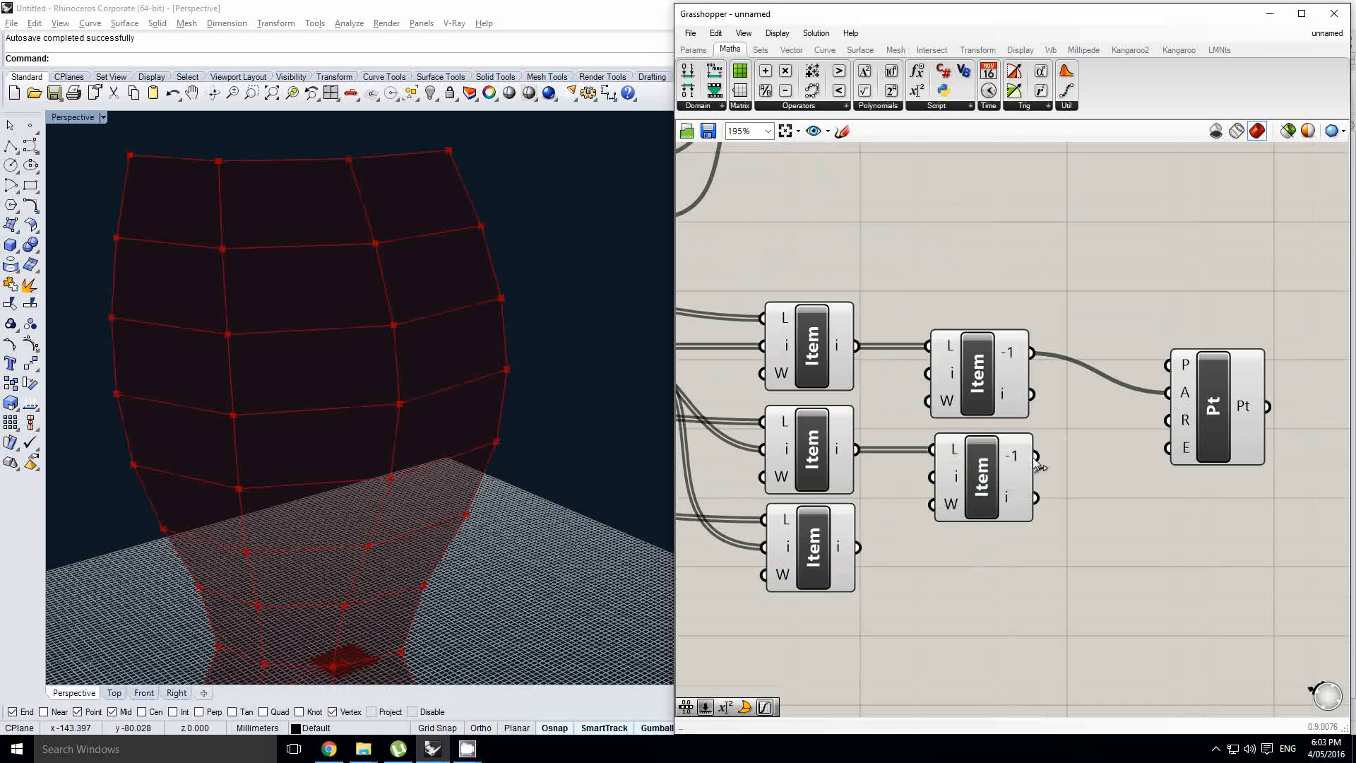
{"action": "right_click_drag", "start_coordinate": [1181, 462], "coordinate": [1147, 436]}
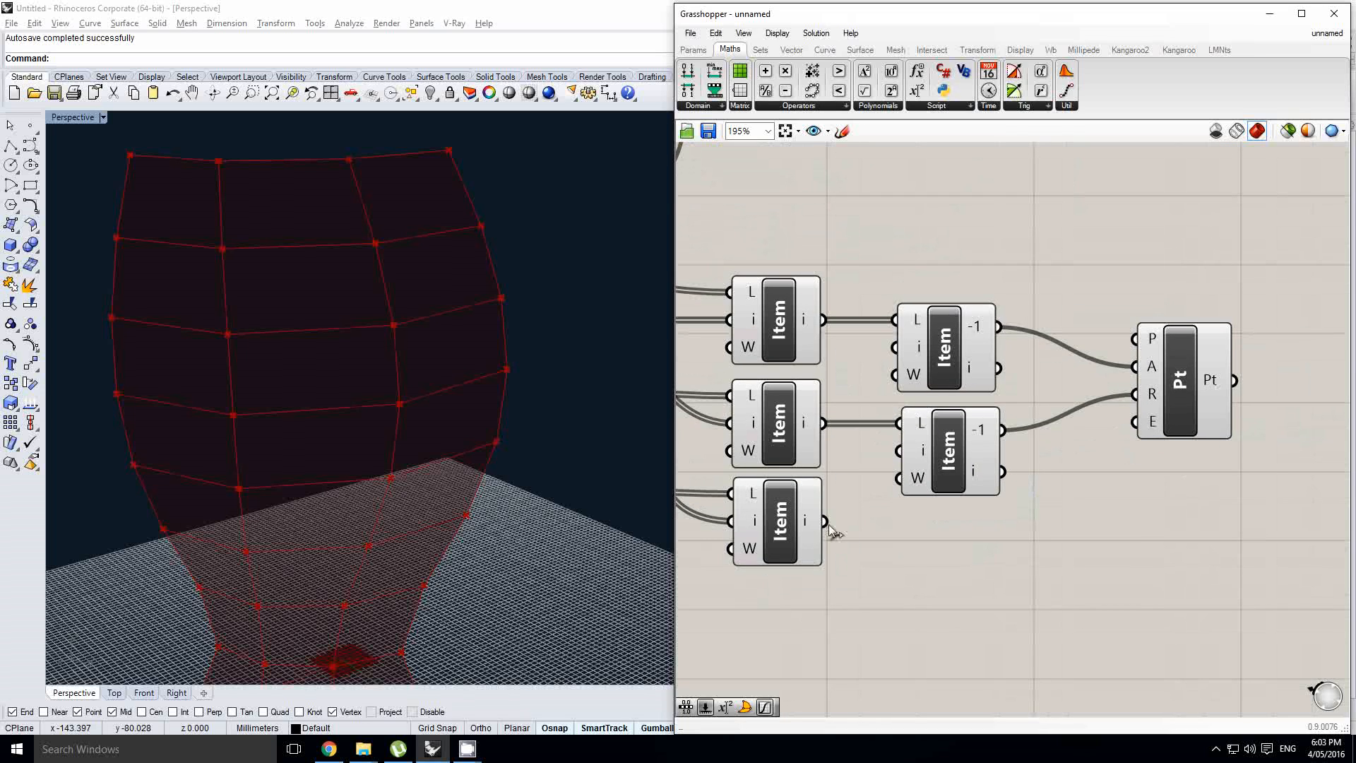
{"action": "left_click_drag", "start_coordinate": [1047, 462], "coordinate": [1132, 427]}
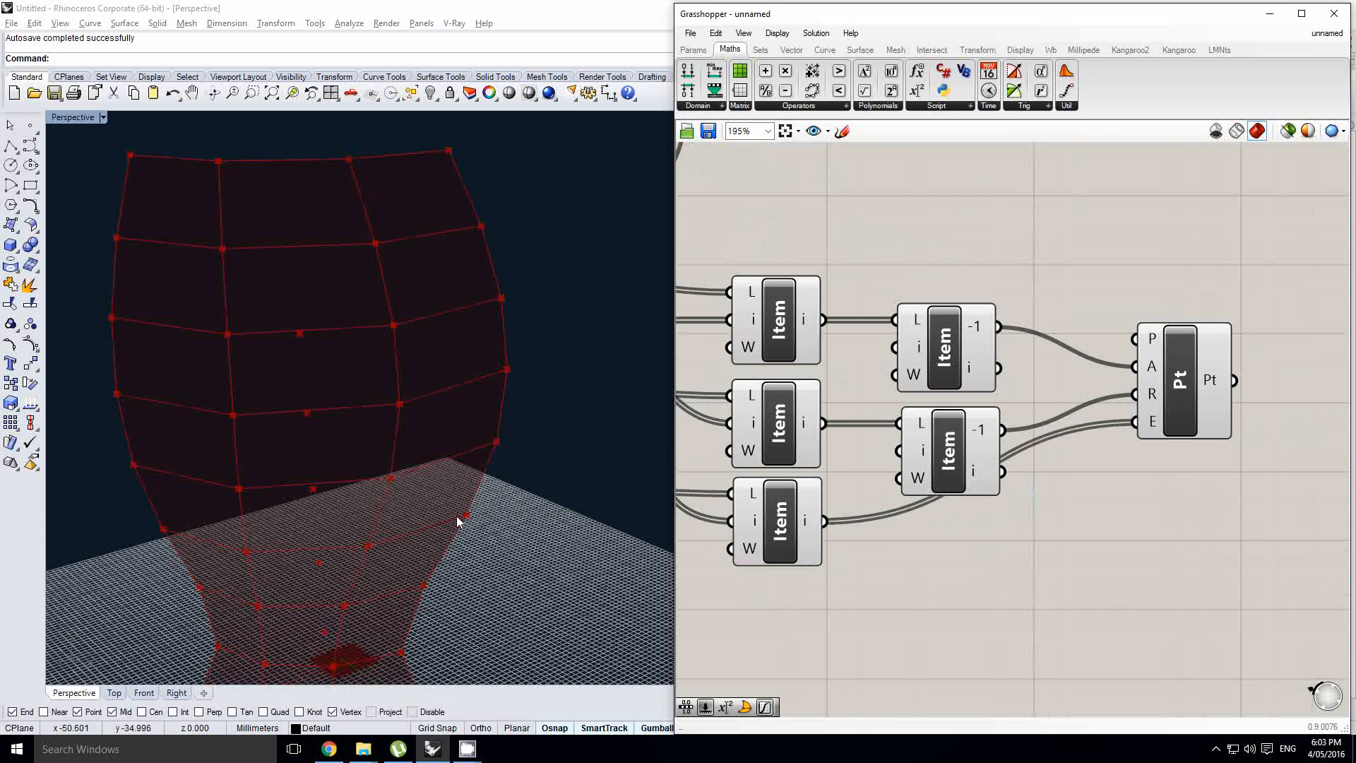
{"action": "right_click_drag", "start_coordinate": [458, 521], "coordinate": [414, 411]}
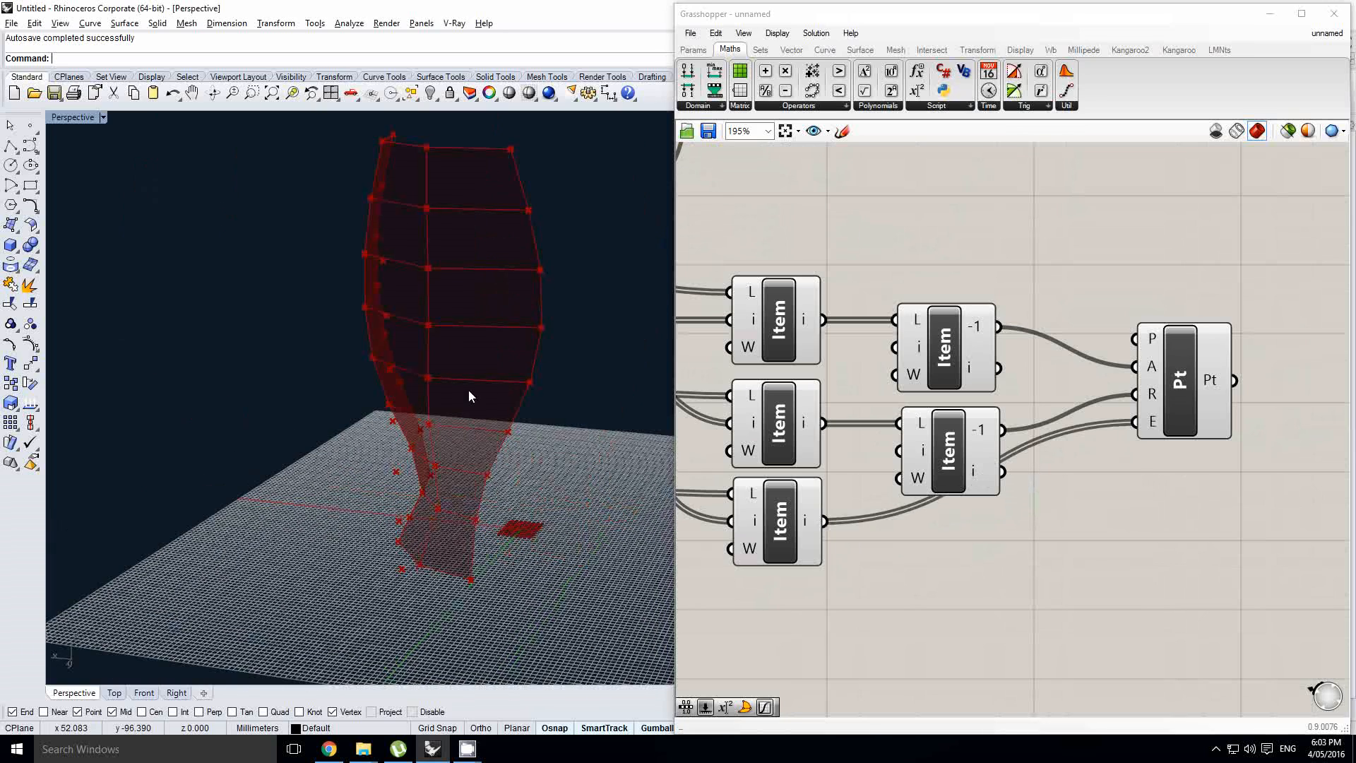
{"action": "key", "text": "alt+Tab"}
{"action": "left_click", "coordinate": [712, 293]}
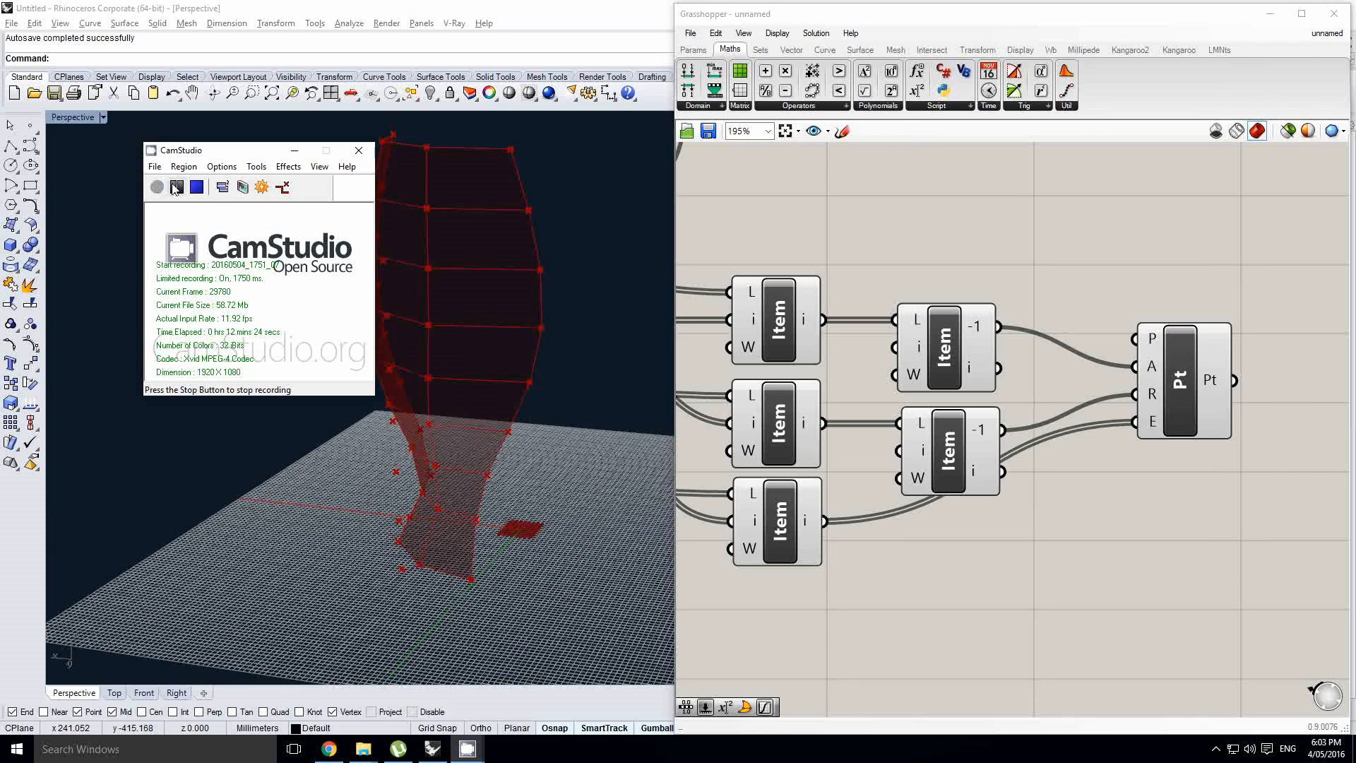
{"action": "left_click", "coordinate": [486, 299]}
{"action": "right_click_drag", "start_coordinate": [1195, 346], "coordinate": [1121, 397]}
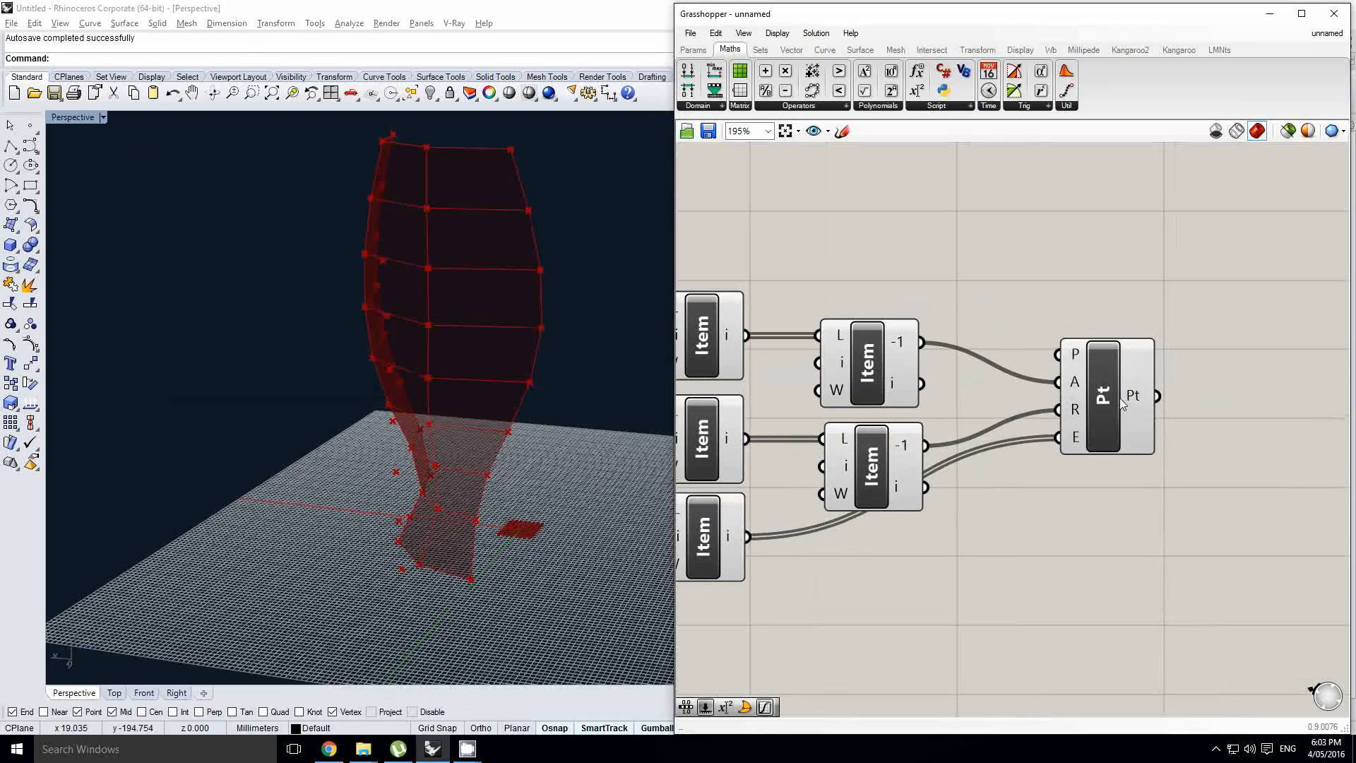
- Feed the new Point Cylindrical's A input directly from the 2*pi/x expression's R output
{"action": "left_click", "coordinate": [1119, 405]}
{"action": "scroll", "coordinate": [1058, 455], "scroll_direction": "down", "scroll_amount": 1}
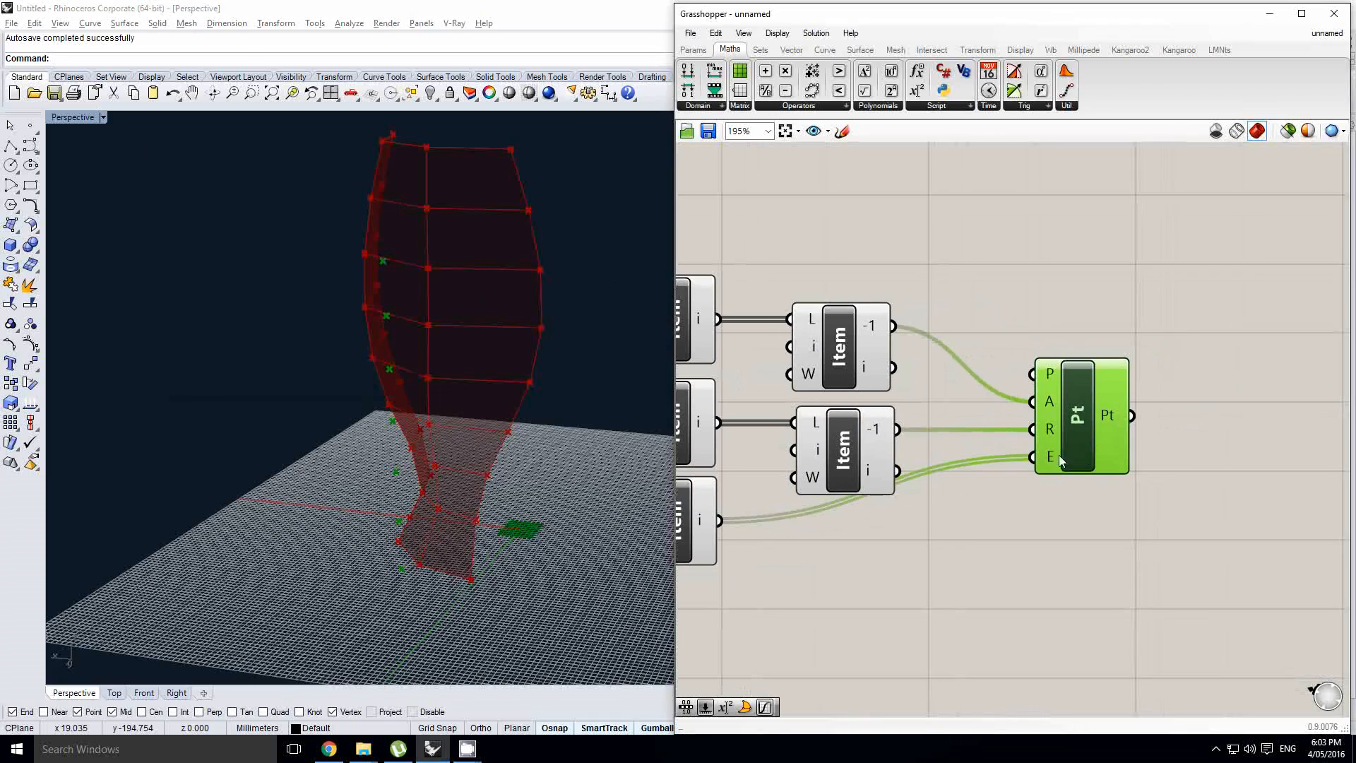
{"action": "right_click_drag", "start_coordinate": [664, 441], "coordinate": [512, 385]}
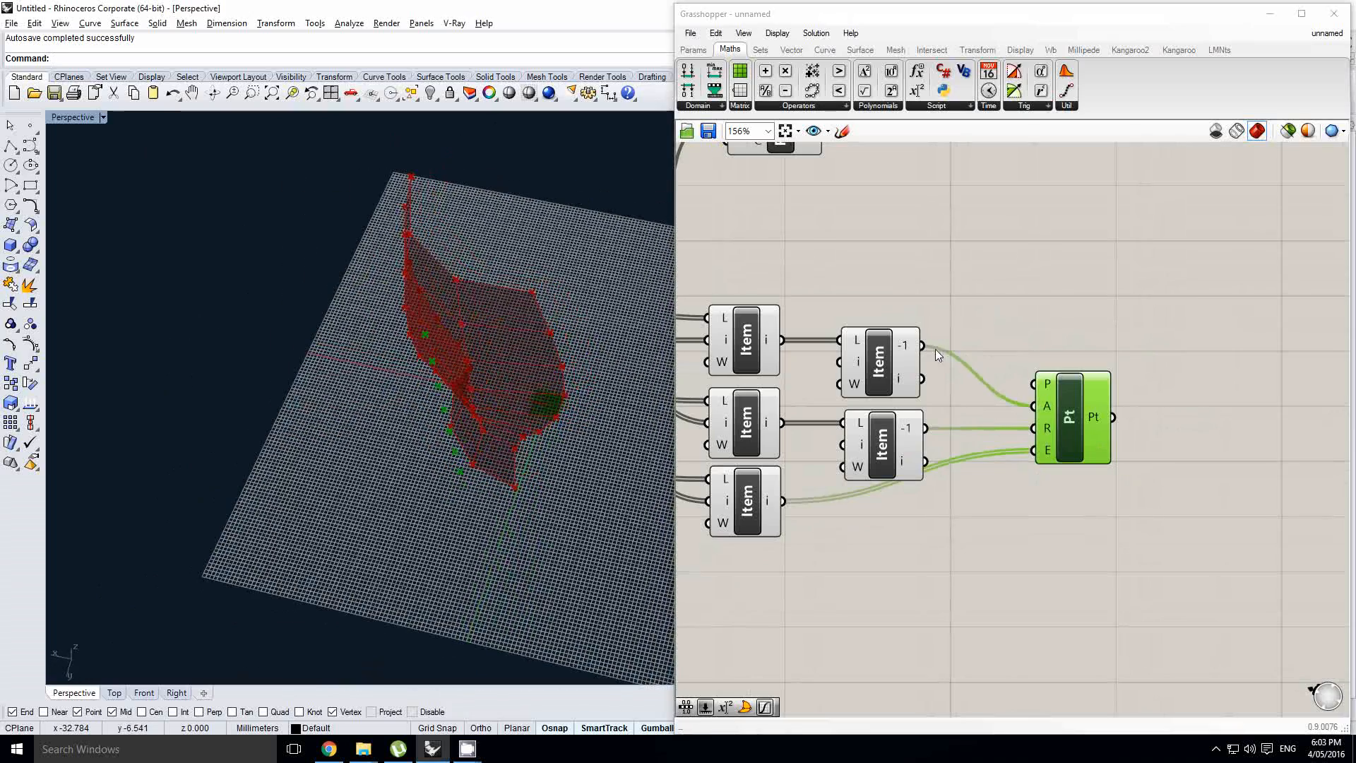
{"action": "scroll", "coordinate": [906, 353], "scroll_direction": "down", "scroll_amount": 4}
{"action": "right_click_drag", "start_coordinate": [886, 316], "coordinate": [1130, 367]}
{"action": "right_click_drag", "start_coordinate": [894, 274], "coordinate": [1156, 433]}
{"action": "right_click", "coordinate": [984, 375]}
{"action": "left_click", "coordinate": [985, 303]}
{"action": "scroll", "coordinate": [982, 304], "scroll_direction": "up", "scroll_amount": 1}
{"action": "right_click_drag", "start_coordinate": [1021, 384], "coordinate": [953, 388]}
{"action": "scroll", "coordinate": [954, 388], "scroll_direction": "up", "scroll_amount": 1}
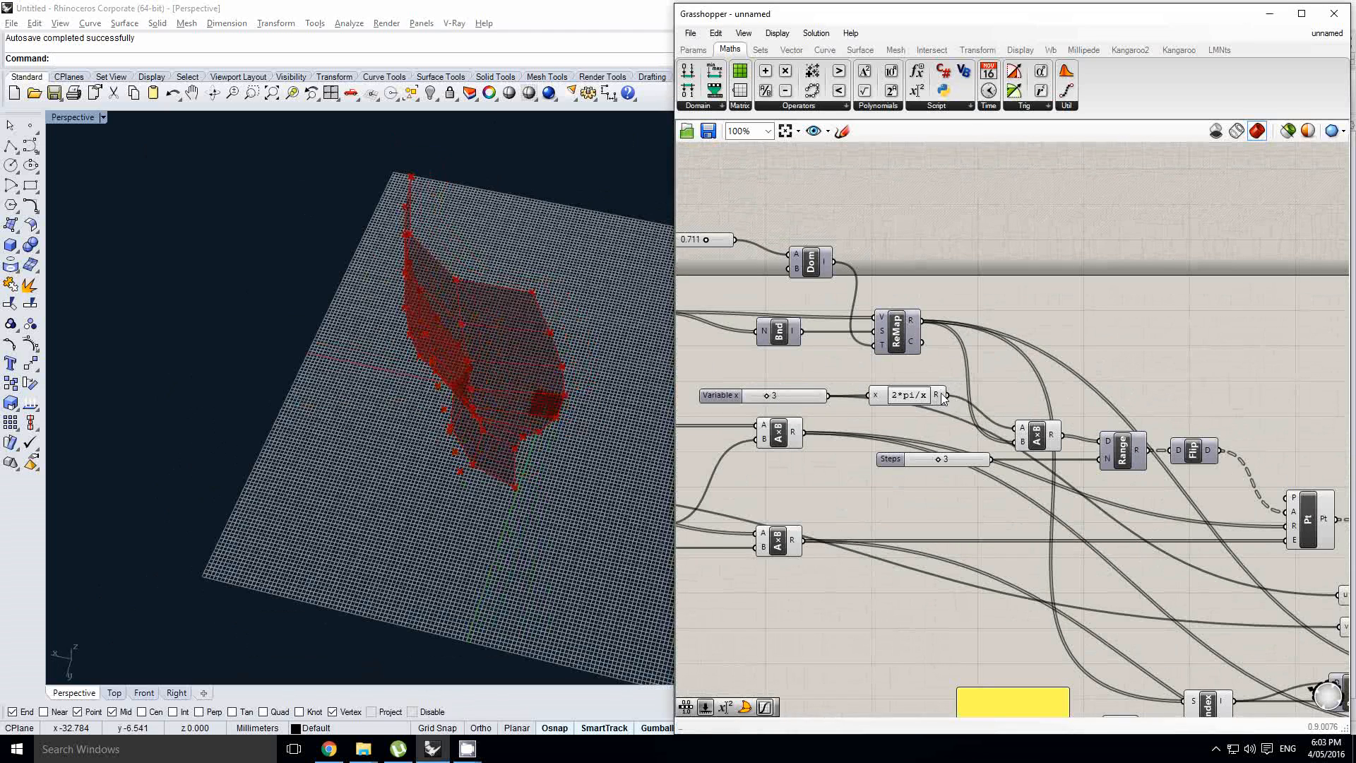
{"action": "left_click_drag", "start_coordinate": [948, 394], "coordinate": [1097, 466]}
{"action": "scroll", "coordinate": [873, 381], "scroll_direction": "down", "scroll_amount": 4}
{"action": "scroll", "coordinate": [1267, 567], "scroll_direction": "up", "scroll_amount": 4}
- Select the rewired Point Cylindrical and examine its points against the mesh's end edge in the perspective view
{"action": "right_click_drag", "start_coordinate": [510, 425], "coordinate": [562, 339]}
{"action": "scroll", "coordinate": [518, 426], "scroll_direction": "up", "scroll_amount": 3}
{"action": "left_click", "coordinate": [1127, 477]}
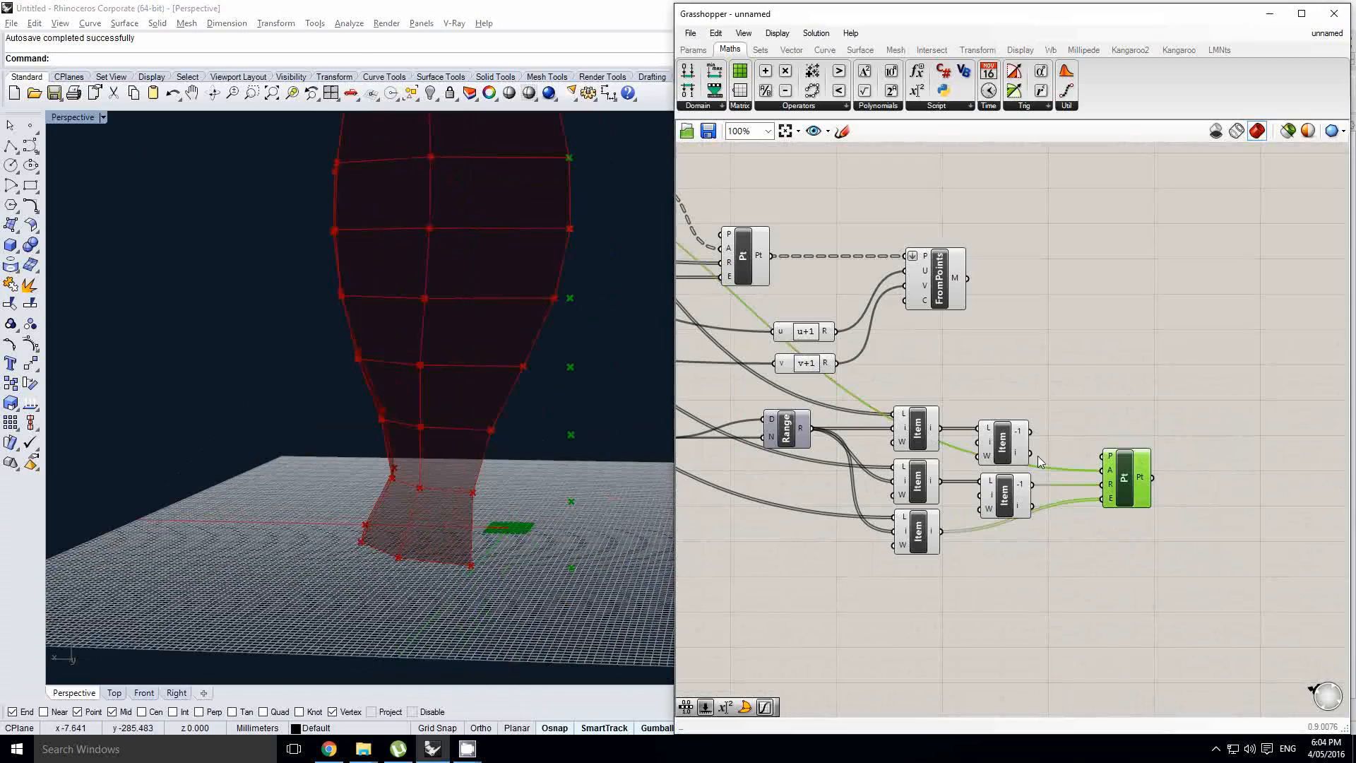
{"action": "right_click_drag", "start_coordinate": [494, 303], "coordinate": [566, 288]}
{"action": "scroll", "coordinate": [554, 260], "scroll_direction": "up", "scroll_amount": 6}
{"action": "scroll", "coordinate": [563, 339], "scroll_direction": "up", "scroll_amount": 5}
{"action": "scroll", "coordinate": [563, 345], "scroll_direction": "down", "scroll_amount": 3}
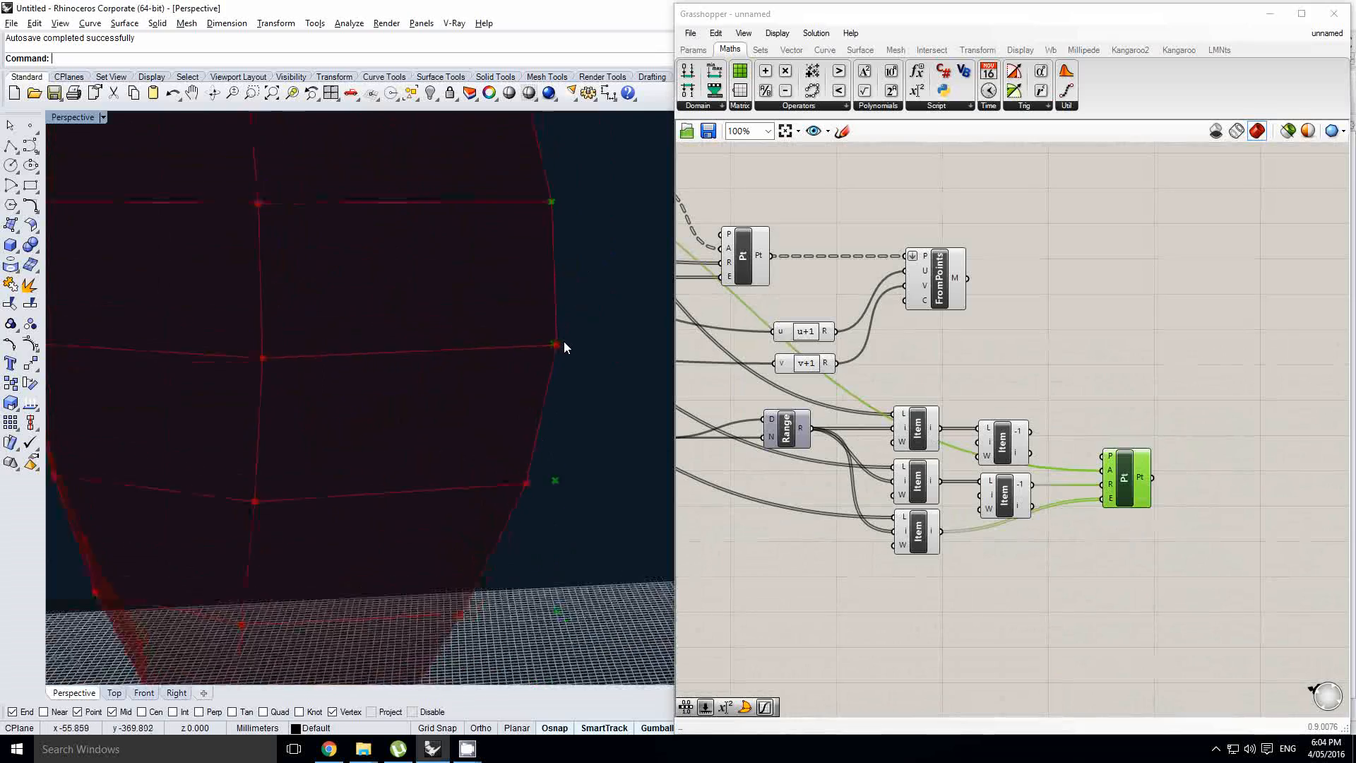
{"action": "right_click_drag", "start_coordinate": [563, 346], "coordinate": [525, 369]}
- Compare the selected cylindrical points with the mesh corner in the Top view and again in the perspective view
{"action": "key", "text": "ctrl+F1"}
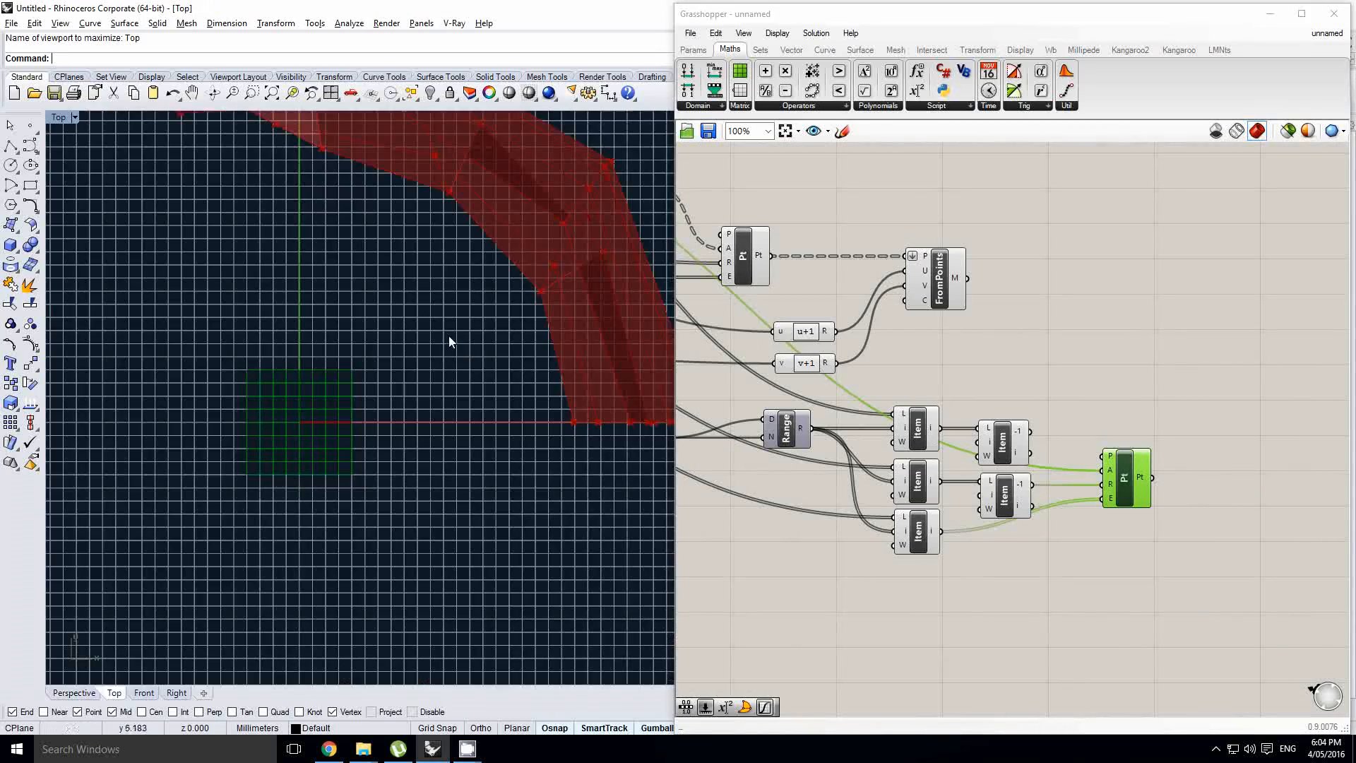
{"action": "scroll", "coordinate": [399, 292], "scroll_direction": "down", "scroll_amount": 2}
{"action": "right_click_drag", "start_coordinate": [247, 138], "coordinate": [450, 314]}
{"action": "scroll", "coordinate": [363, 295], "scroll_direction": "up", "scroll_amount": 8}
{"action": "scroll", "coordinate": [362, 295], "scroll_direction": "up", "scroll_amount": 8}
{"action": "right_click_drag", "start_coordinate": [343, 303], "coordinate": [570, 264]}
{"action": "scroll", "coordinate": [371, 269], "scroll_direction": "down", "scroll_amount": 10}
{"action": "scroll", "coordinate": [371, 270], "scroll_direction": "down", "scroll_amount": 5}
{"action": "key", "text": "ctrl+F4"}
{"action": "right_click_drag", "start_coordinate": [574, 354], "coordinate": [506, 333]}
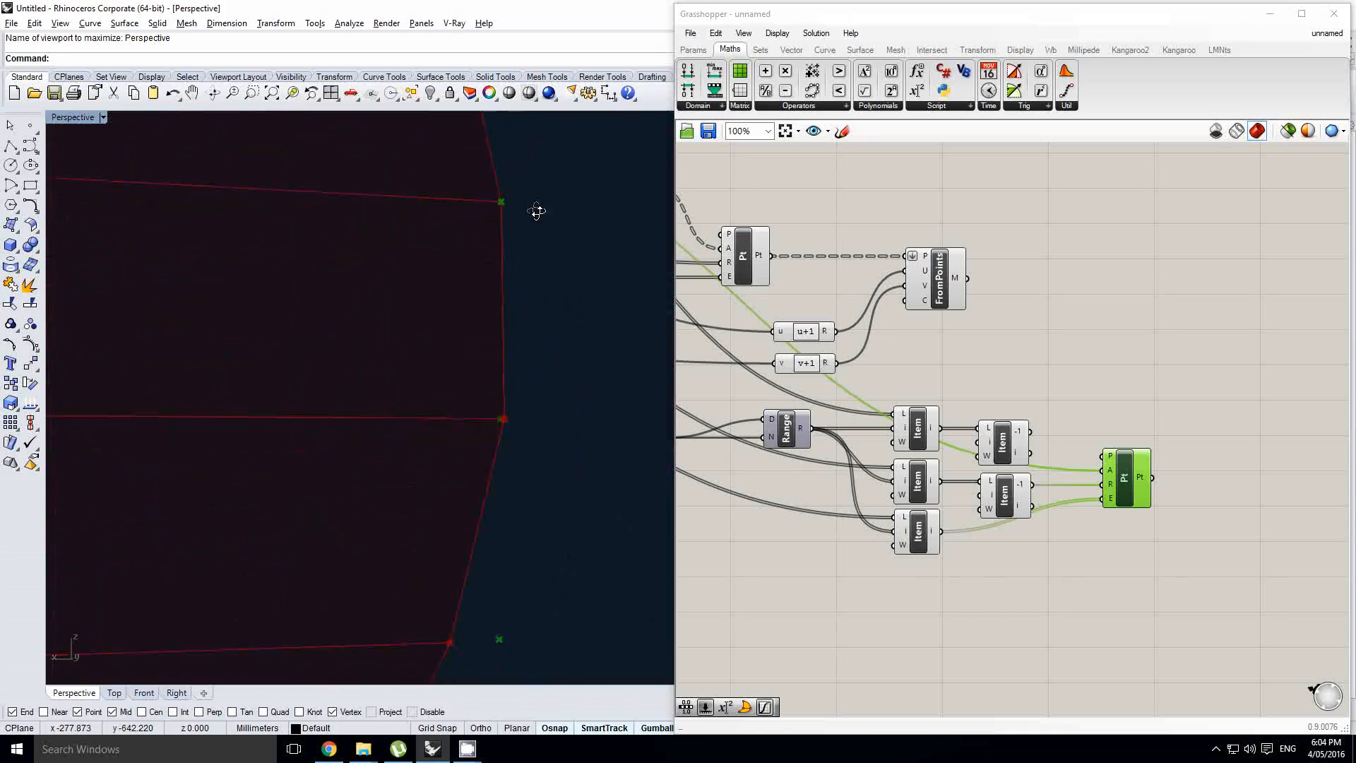
{"action": "right_click_drag", "start_coordinate": [537, 210], "coordinate": [450, 257]}
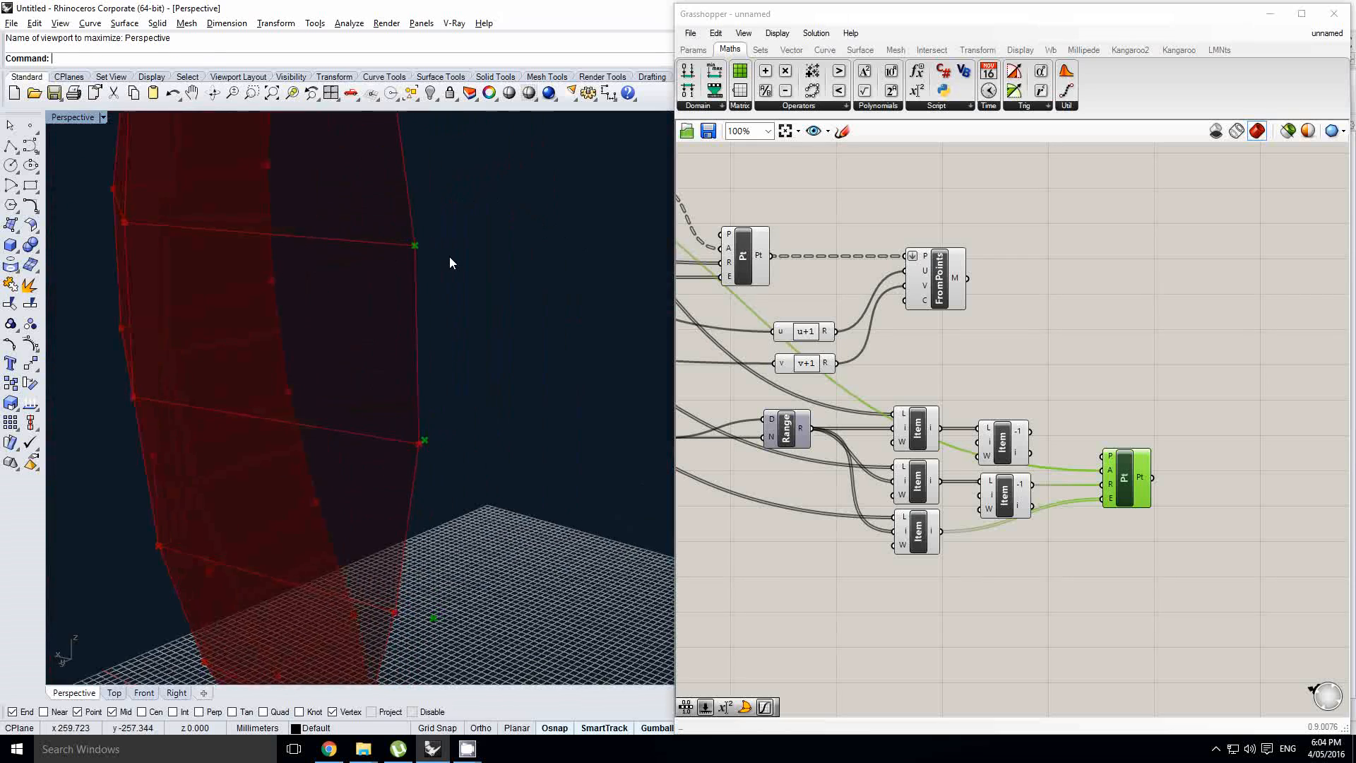
- Try to draw a polyline from the origin to the mesh corner in the Top view
{"action": "key", "text": "ctrl+F1"}
{"action": "scroll", "coordinate": [350, 299], "scroll_direction": "up", "scroll_amount": 15}
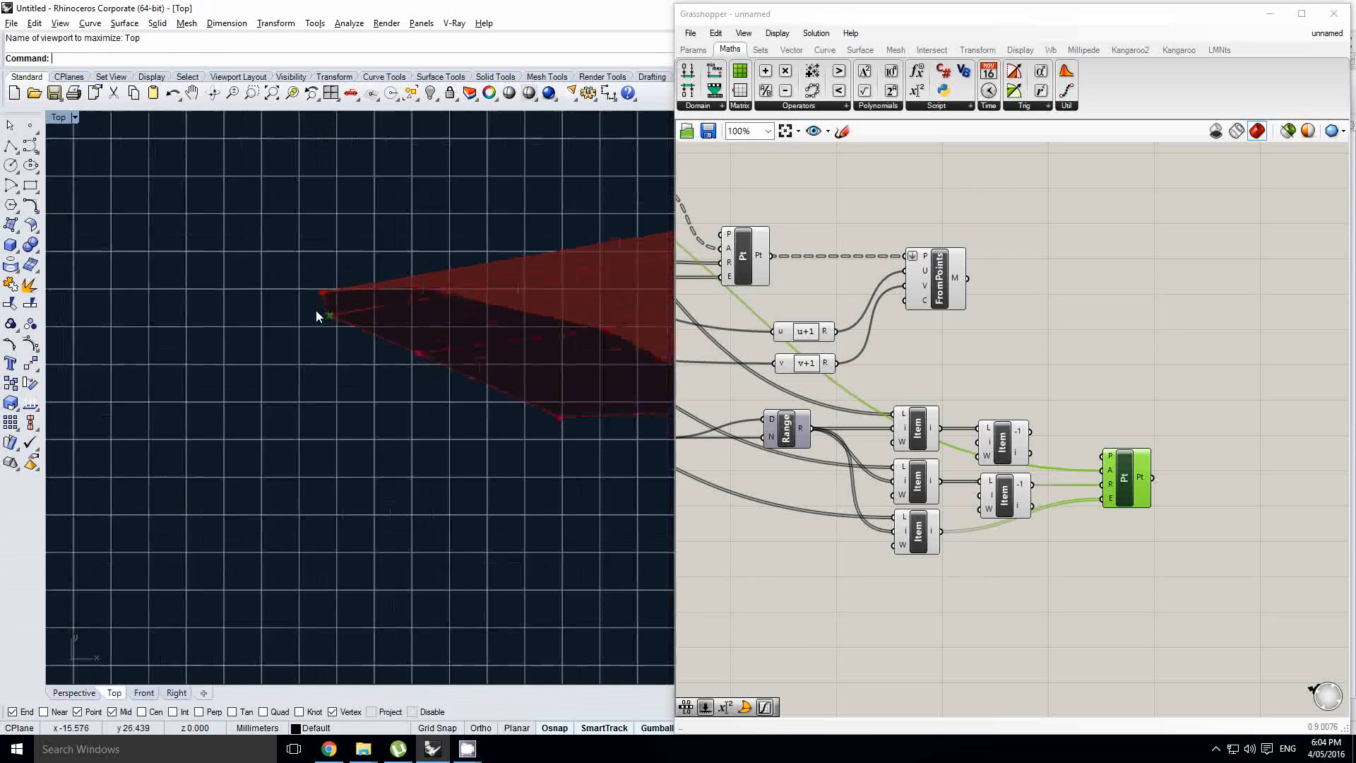
{"action": "scroll", "coordinate": [316, 311], "scroll_direction": "up", "scroll_amount": 3}
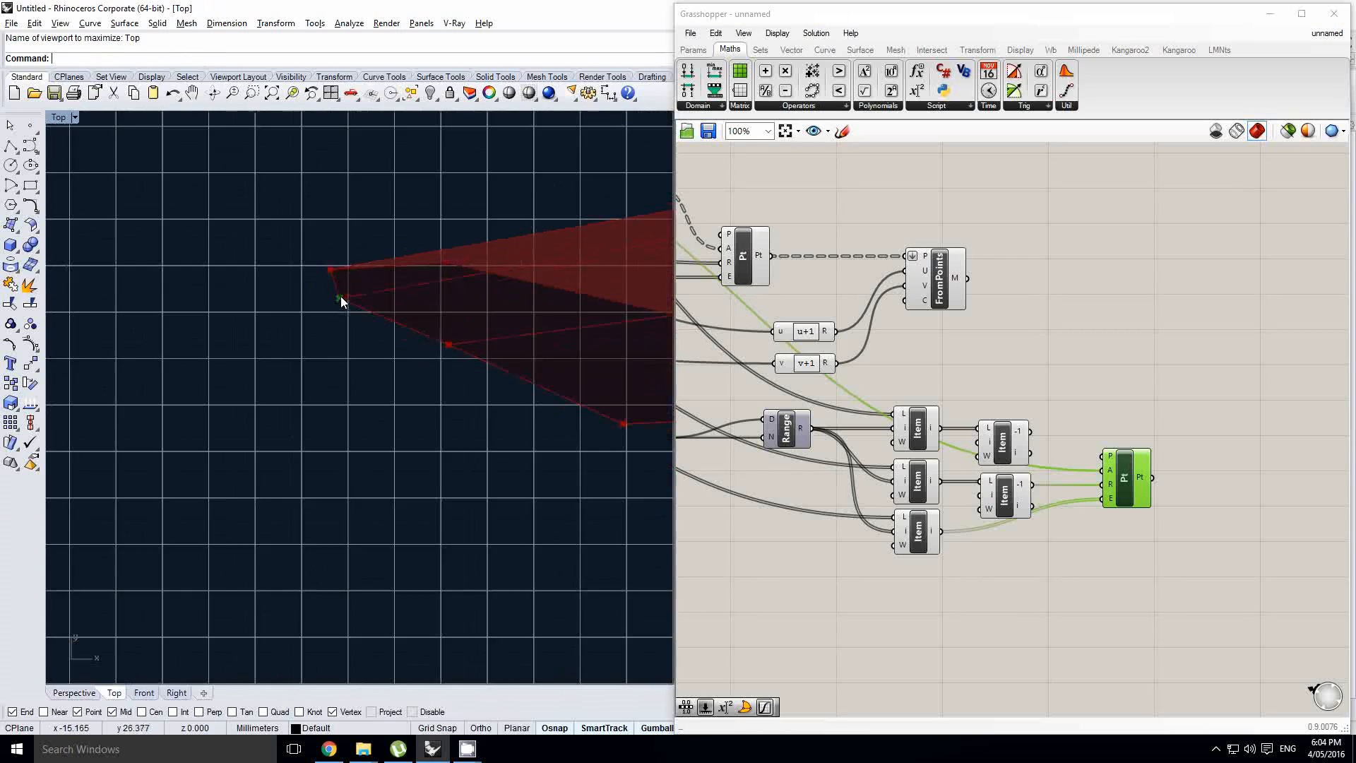
{"action": "scroll", "coordinate": [341, 298], "scroll_direction": "down", "scroll_amount": 9}
{"action": "right_click_drag", "start_coordinate": [359, 327], "coordinate": [351, 243]}
{"action": "scroll", "coordinate": [354, 243], "scroll_direction": "down", "scroll_amount": 7}
{"action": "right_click_drag", "start_coordinate": [387, 299], "coordinate": [362, 291]}
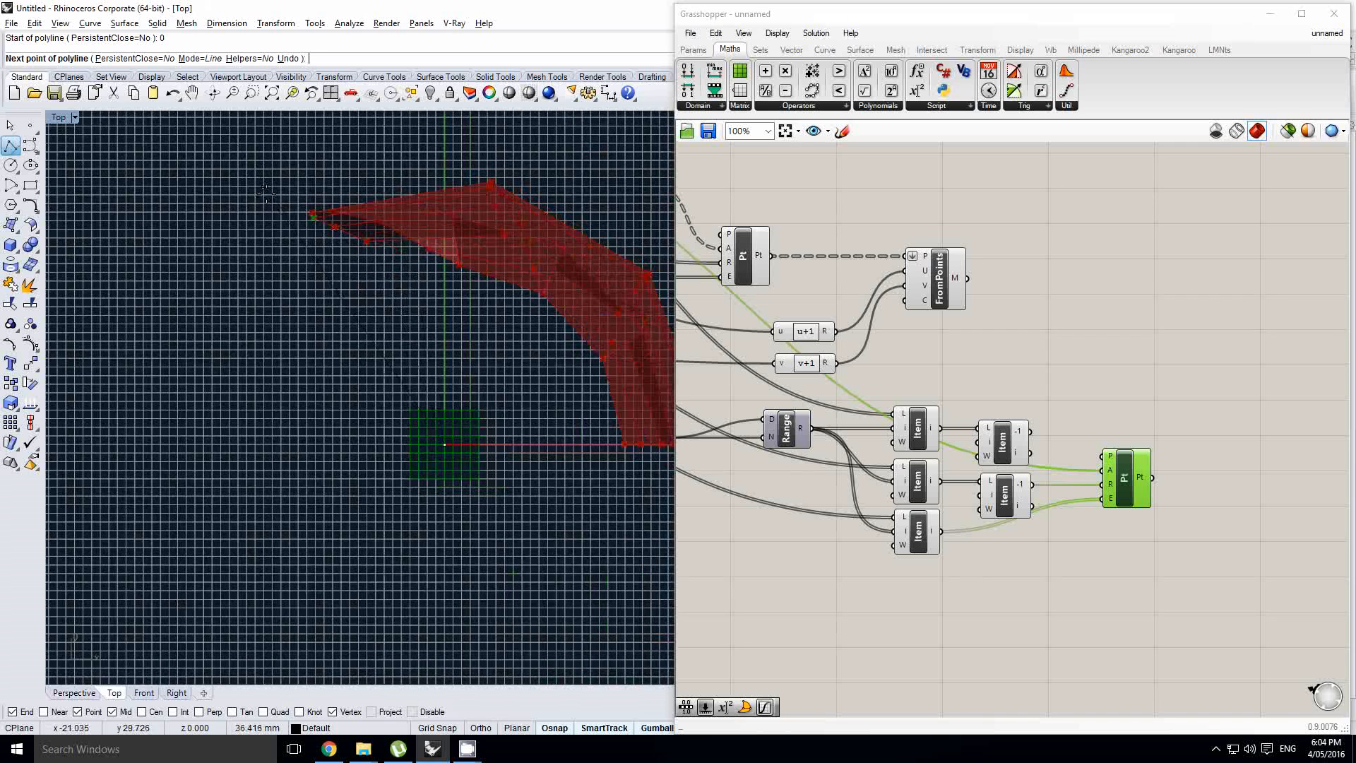
{"action": "scroll", "coordinate": [312, 215], "scroll_direction": "up", "scroll_amount": 10}
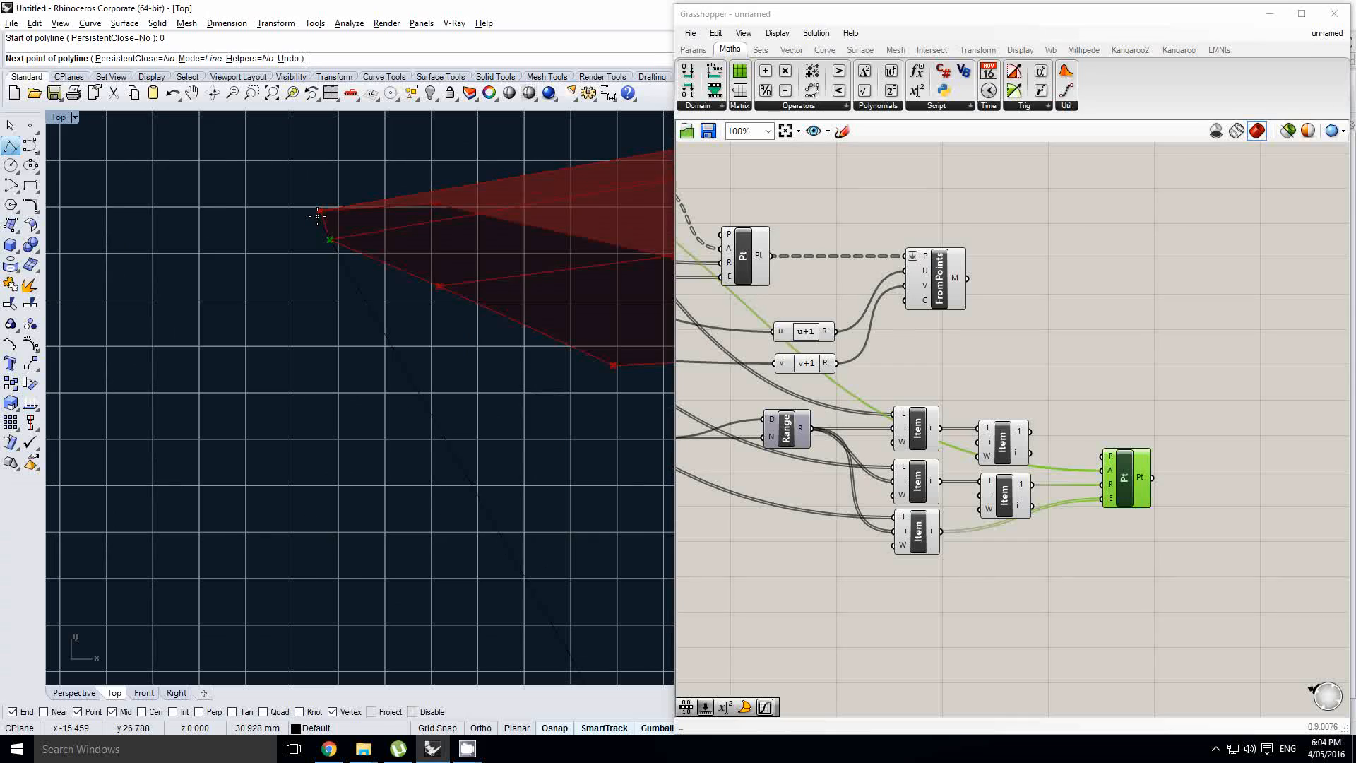
{"action": "key", "text": "Escape"}
{"action": "scroll", "coordinate": [331, 236], "scroll_direction": "down", "scroll_amount": 12}
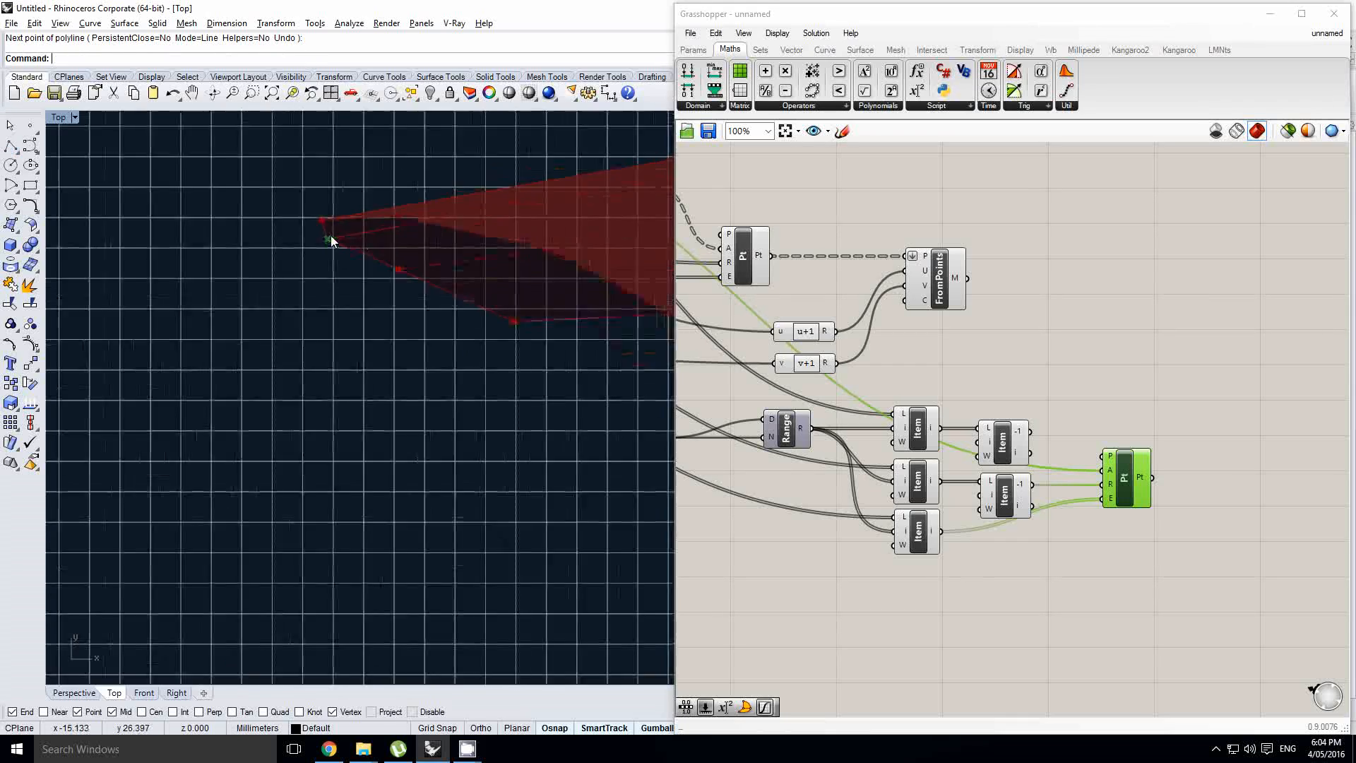
- Examine the vertical alignment of the cylindrical points with the mesh's side profile in the perspective view
{"action": "right_click_drag", "start_coordinate": [340, 241], "coordinate": [461, 362]}
{"action": "key", "text": "ctrl+F4"}
{"action": "scroll", "coordinate": [382, 289], "scroll_direction": "down", "scroll_amount": 6}
{"action": "scroll", "coordinate": [447, 356], "scroll_direction": "up", "scroll_amount": 8}
{"action": "right_click_drag", "start_coordinate": [1089, 372], "coordinate": [1077, 372]}
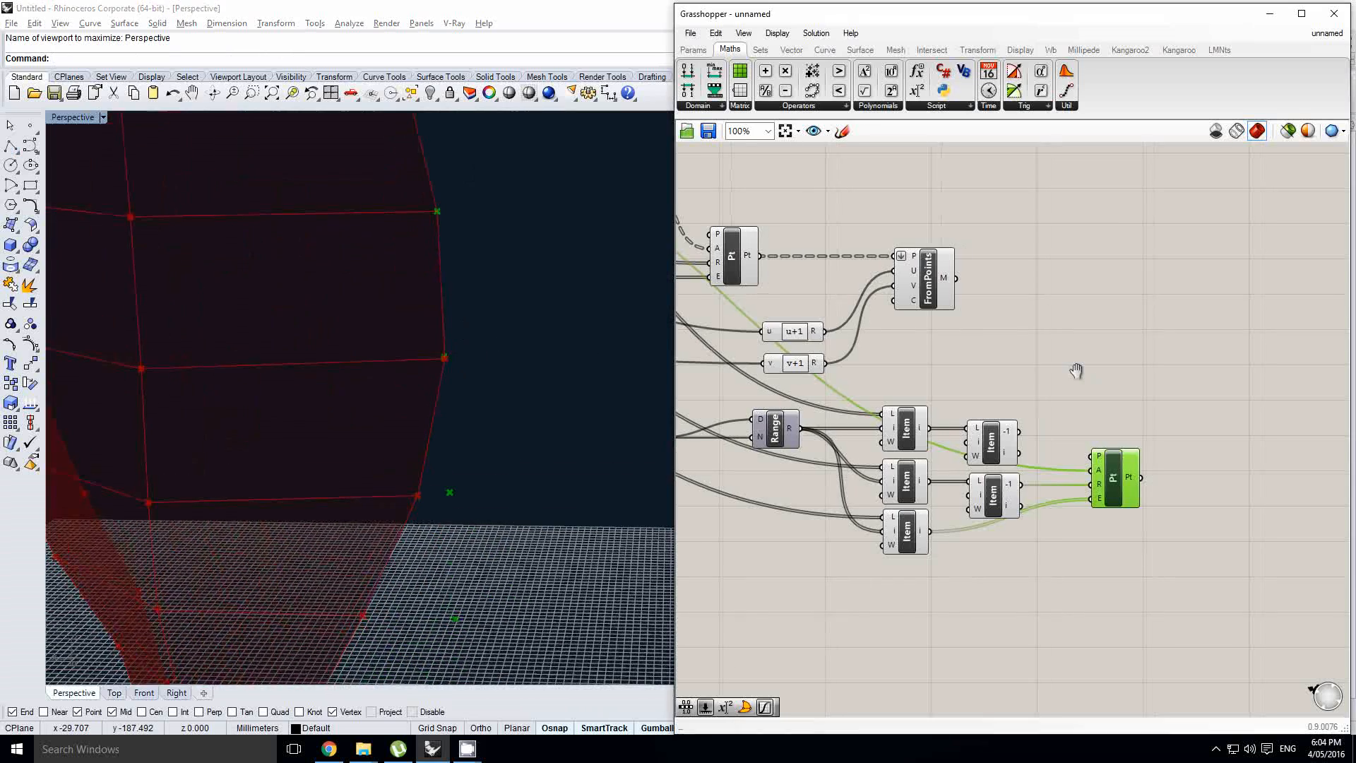
{"action": "left_click", "coordinate": [1031, 385]}
{"action": "right_click_drag", "start_coordinate": [530, 390], "coordinate": [519, 405]}
{"action": "right_click_drag", "start_coordinate": [1129, 429], "coordinate": [1069, 385]}
{"action": "left_click", "coordinate": [1063, 463]}
{"action": "mouse_move", "coordinate": [489, 373]}
{"action": "right_mouse_down"}
{"action": "mouse_move", "coordinate": [494, 321]}
{"action": "mouse_move", "coordinate": [494, 366]}
{"action": "right_mouse_up"}
{"action": "scroll", "coordinate": [495, 322], "scroll_direction": "down", "scroll_amount": 7}
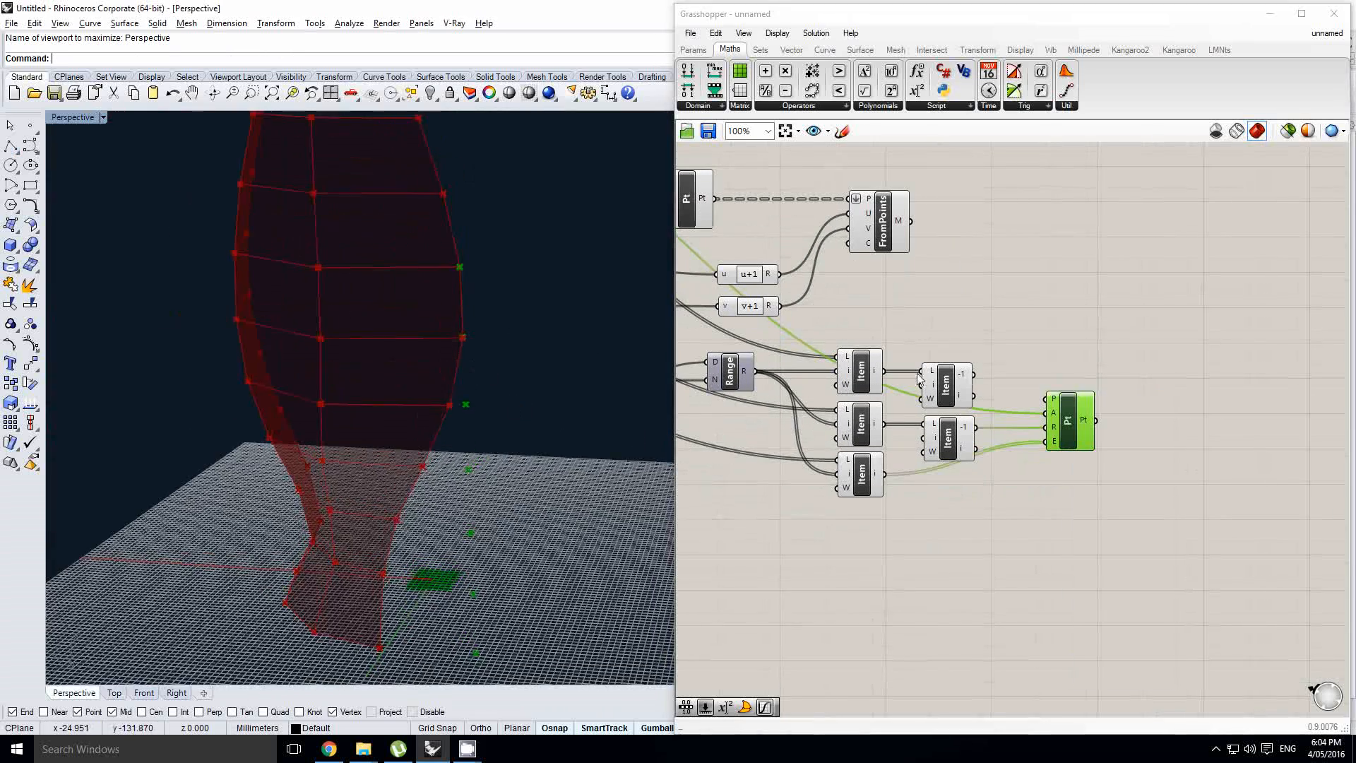
- Add a Line component above the new Point Cylindrical
{"action": "right_click", "coordinate": [1027, 380]}
{"action": "right_click_drag", "start_coordinate": [969, 368], "coordinate": [1040, 403]}
{"action": "left_click", "coordinate": [1071, 341]}
{"action": "right_click_drag", "start_coordinate": [1001, 338], "coordinate": [1059, 348]}
{"action": "double_click", "coordinate": [1060, 348]}
{"action": "type", "text": "line"}
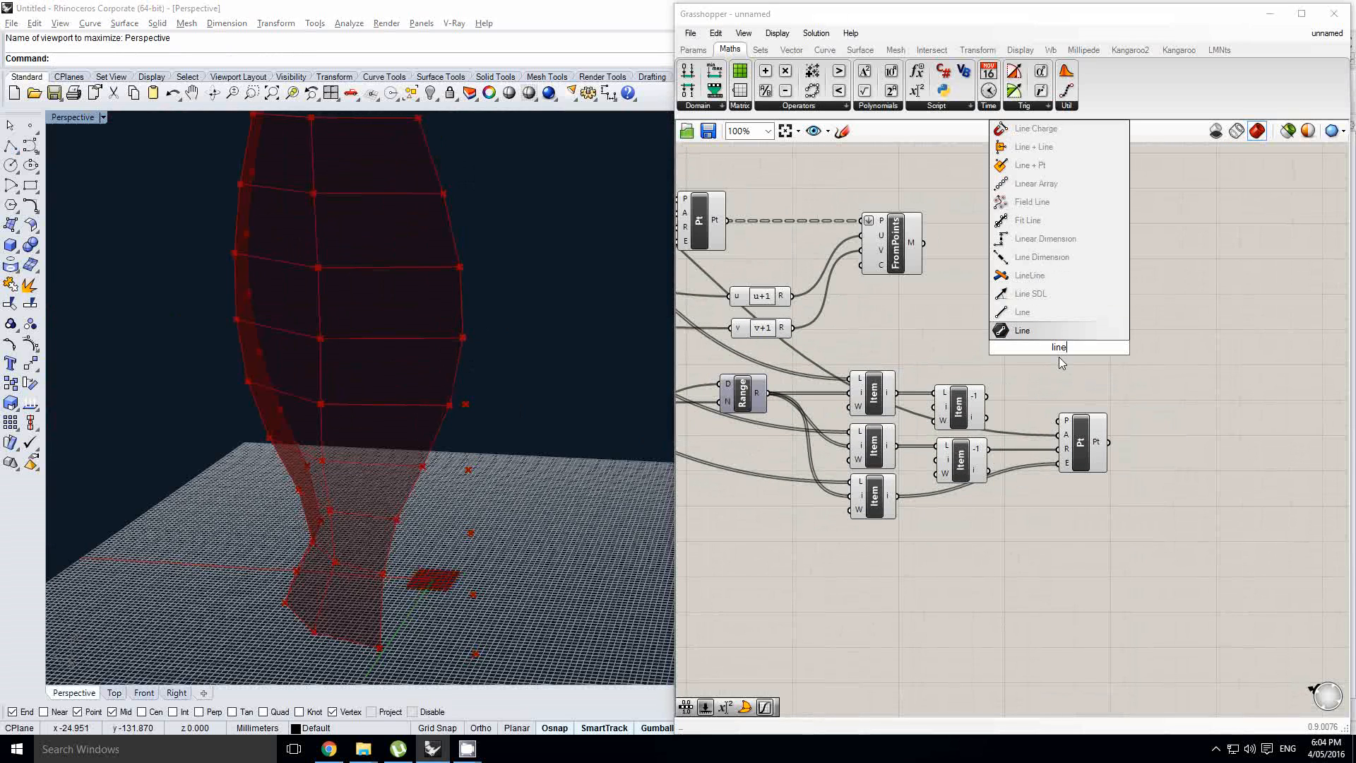
{"action": "key", "text": "Return"}
{"action": "mouse_move", "coordinate": [1070, 342]}
{"action": "left_mouse_down"}
{"action": "mouse_move", "coordinate": [1089, 343]}
{"action": "mouse_move", "coordinate": [1088, 330]}
{"action": "left_mouse_up"}
{"action": "mouse_move", "coordinate": [1048, 360]}
{"action": "right_mouse_down"}
{"action": "mouse_move", "coordinate": [1020, 336]}
{"action": "mouse_move", "coordinate": [1052, 372]}
{"action": "right_mouse_up"}
{"action": "scroll", "coordinate": [1029, 379], "scroll_direction": "up", "scroll_amount": 1}
{"action": "right_click", "coordinate": [1051, 373]}
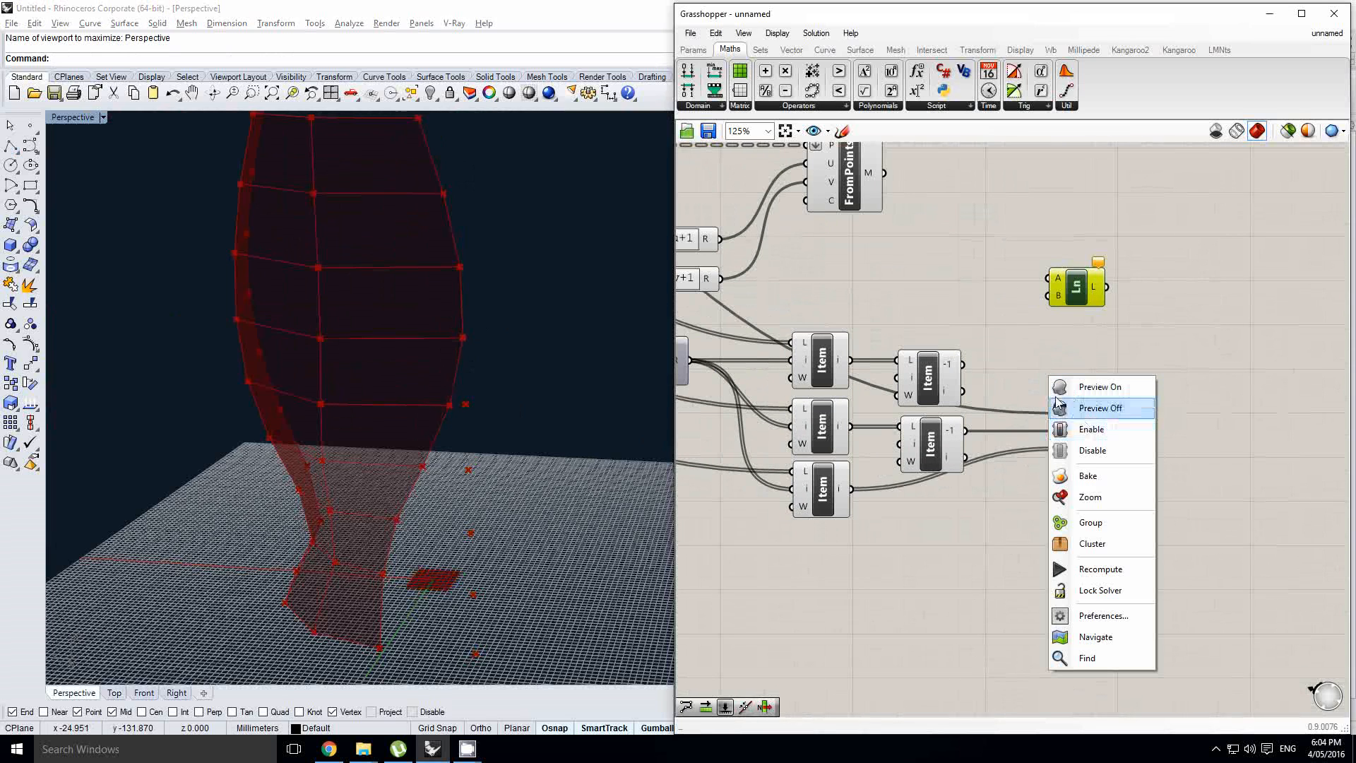
{"action": "left_click", "coordinate": [1065, 370]}
- Move the Point Cylindrical farther right and place a duplicate of it just above, below the Line component
{"action": "left_click_drag", "start_coordinate": [1083, 423], "coordinate": [1209, 422]}
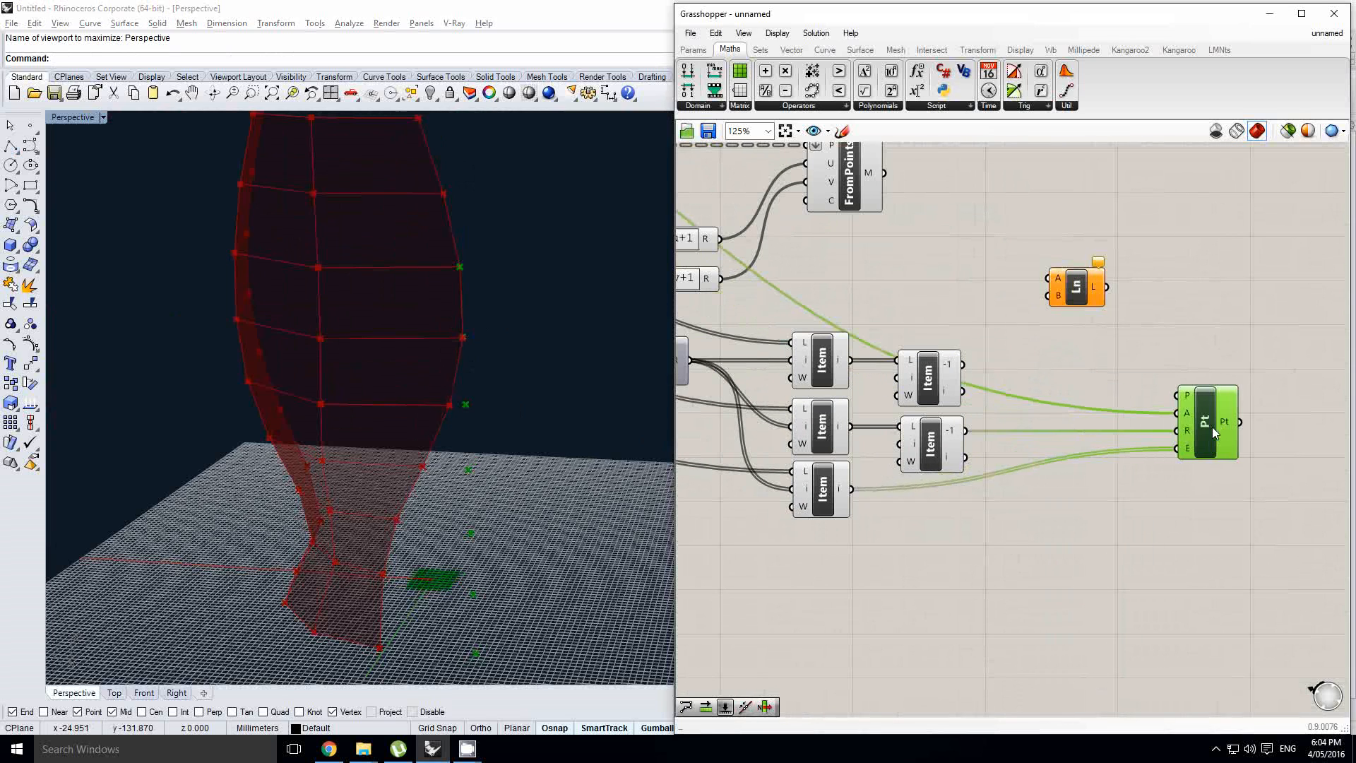
{"action": "right_click_drag", "start_coordinate": [1209, 422], "coordinate": [1191, 424]}
{"action": "left_click_drag", "start_coordinate": [1191, 422], "coordinate": [1057, 401], "text": "alt"}
{"action": "right_click_drag", "start_coordinate": [1058, 403], "coordinate": [936, 468]}
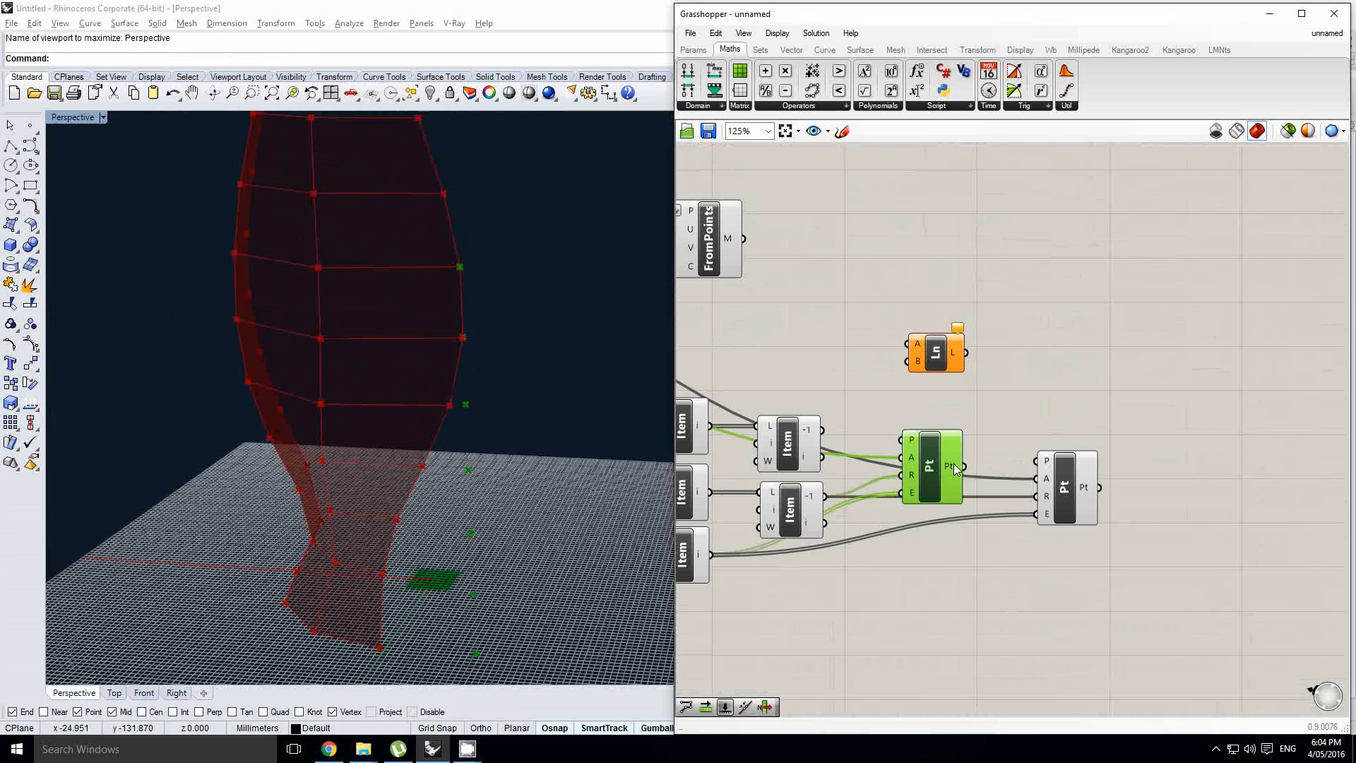
{"action": "left_click_drag", "start_coordinate": [945, 464], "coordinate": [1070, 393]}
{"action": "right_click_drag", "start_coordinate": [943, 428], "coordinate": [1052, 414]}
{"action": "left_click", "coordinate": [847, 425]}
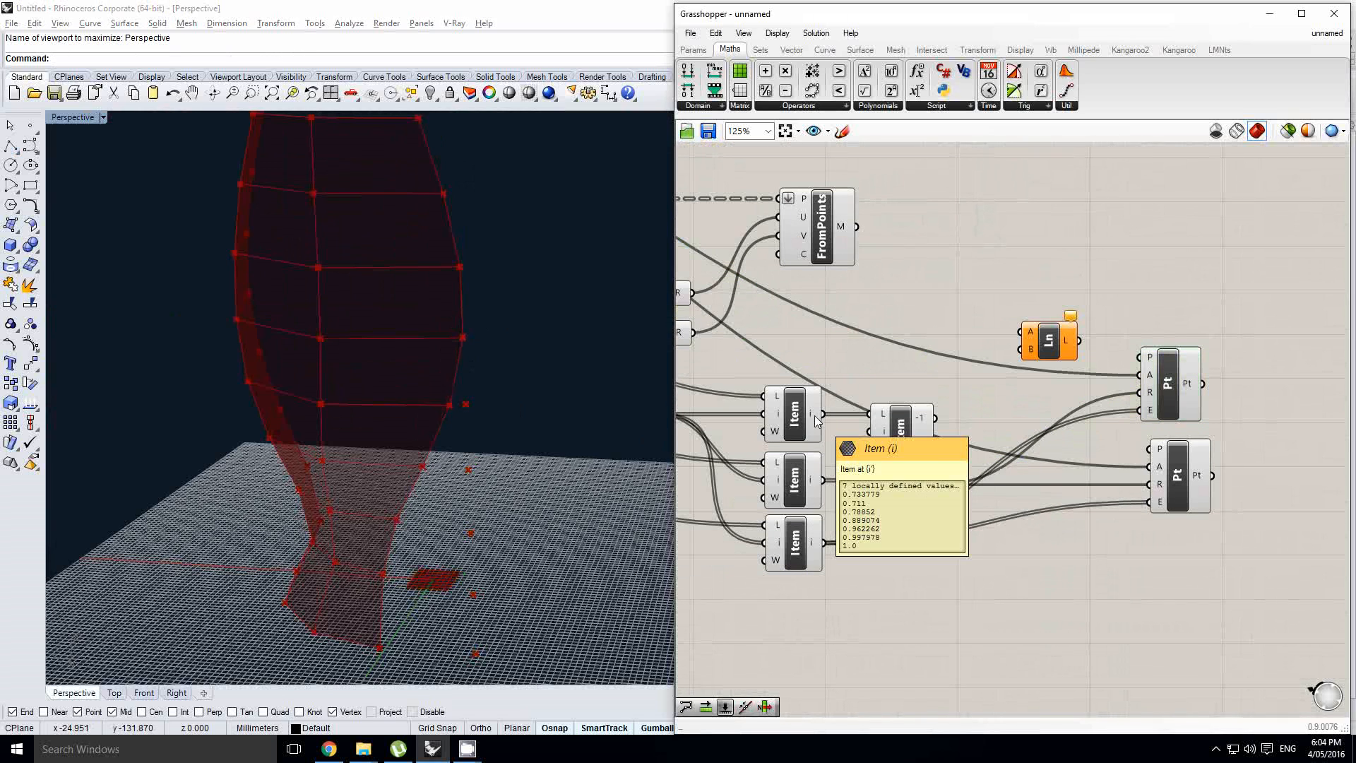
{"action": "left_click_drag", "start_coordinate": [816, 415], "coordinate": [1144, 375]}
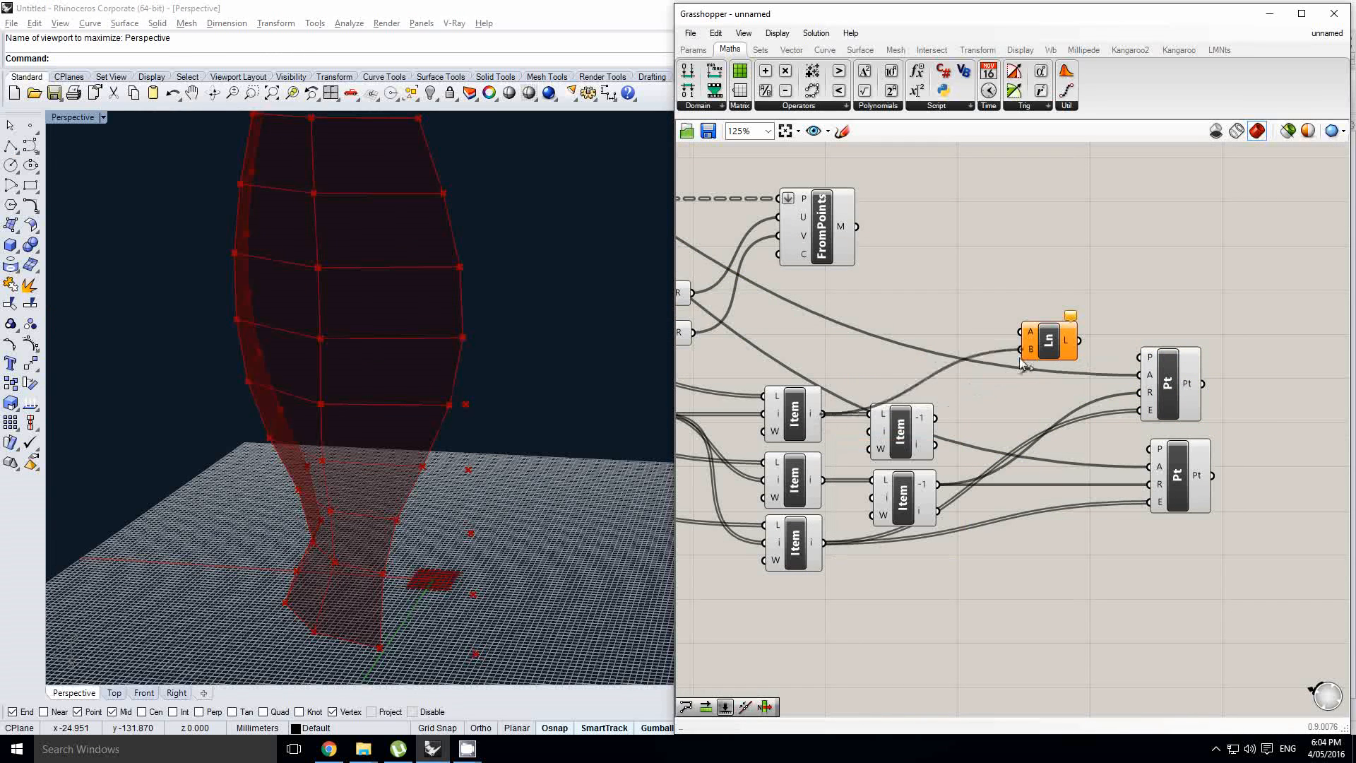
- Feed the top List Item's L input from the A×B multiplication that uses the 2*pi/x expression
{"action": "right_click_drag", "start_coordinate": [888, 356], "coordinate": [1091, 391]}
{"action": "left_click", "coordinate": [1142, 327]}
{"action": "scroll", "coordinate": [972, 350], "scroll_direction": "down", "scroll_amount": 1}
{"action": "double_click", "coordinate": [1051, 359]}
{"action": "right_click", "coordinate": [984, 320]}
{"action": "scroll", "coordinate": [995, 349], "scroll_direction": "down", "scroll_amount": 1}
{"action": "right_click_drag", "start_coordinate": [1165, 354], "coordinate": [1105, 361]}
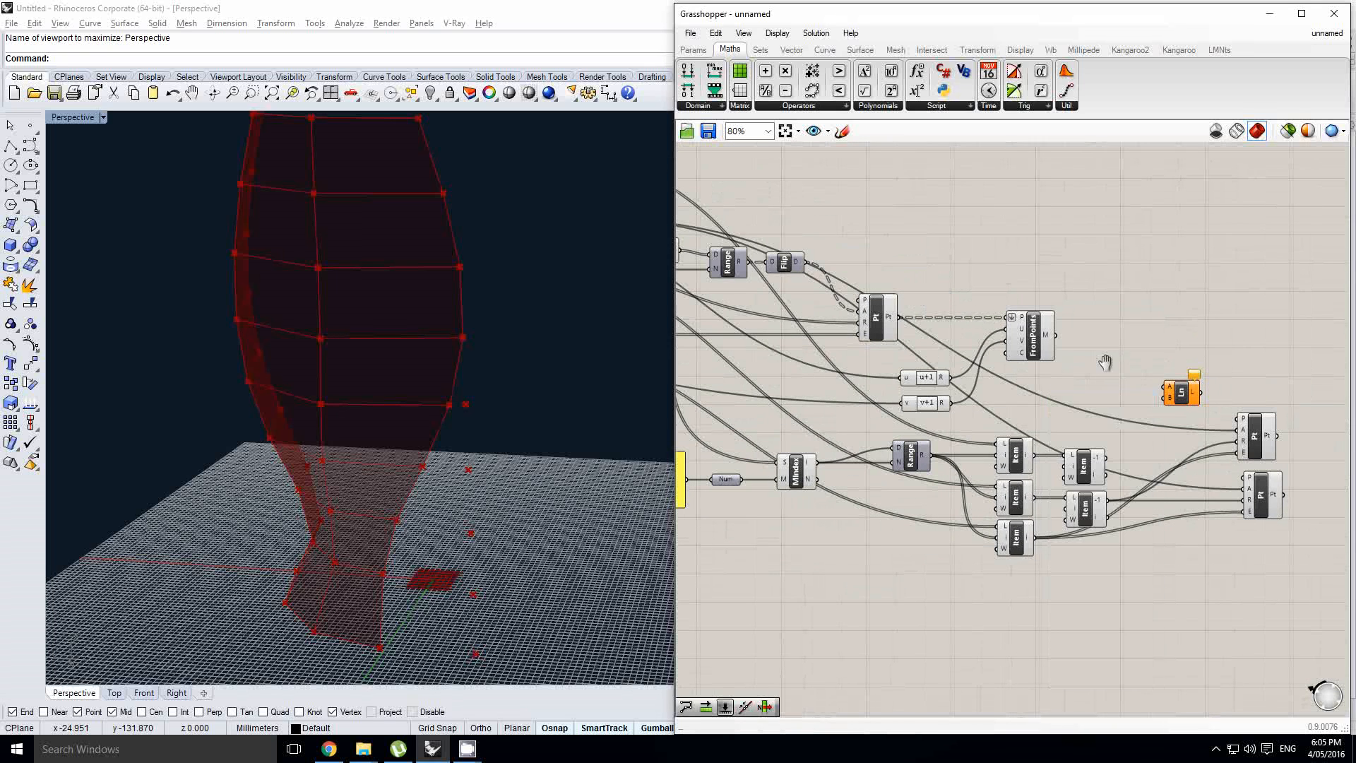
{"action": "double_click", "coordinate": [1117, 413]}
{"action": "right_click_drag", "start_coordinate": [680, 270], "coordinate": [923, 344]}
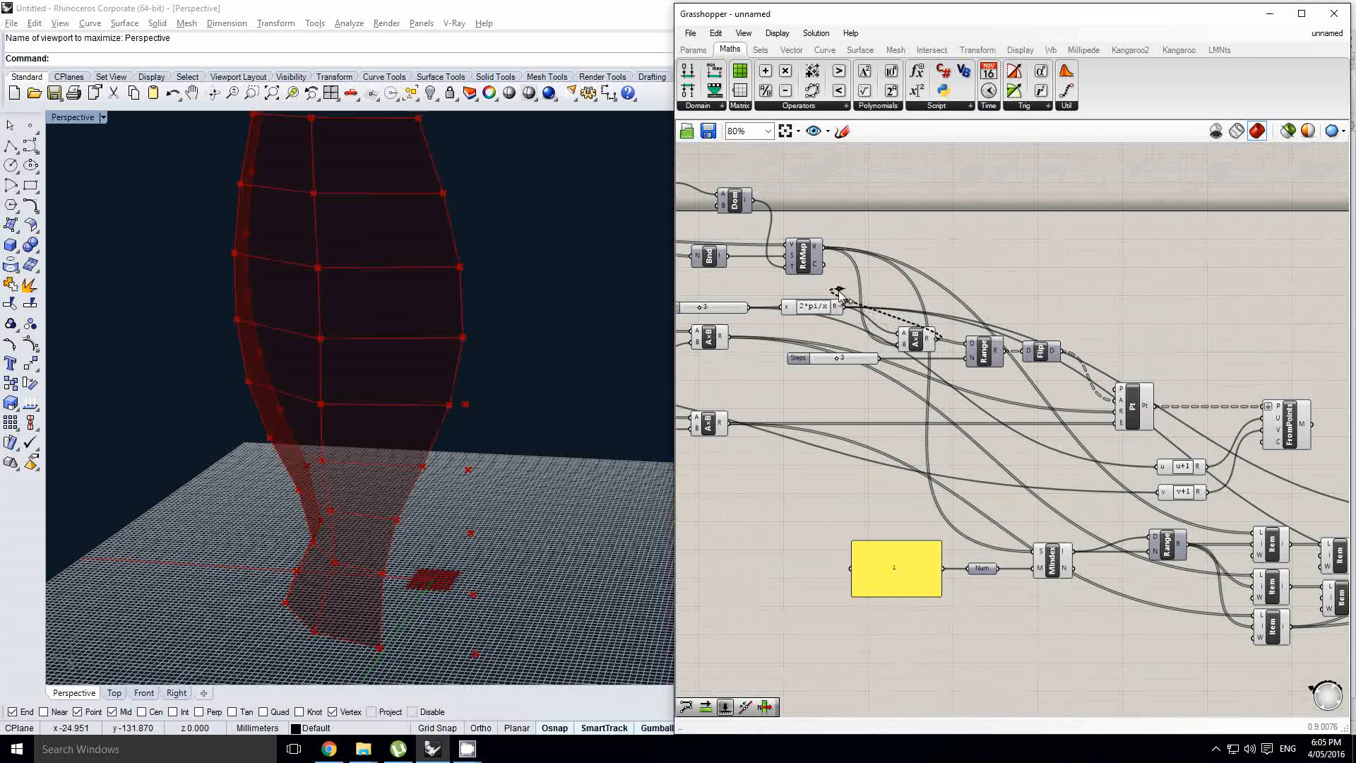
{"action": "scroll", "coordinate": [839, 293], "scroll_direction": "down", "scroll_amount": 3}
{"action": "scroll", "coordinate": [759, 314], "scroll_direction": "up", "scroll_amount": 5}
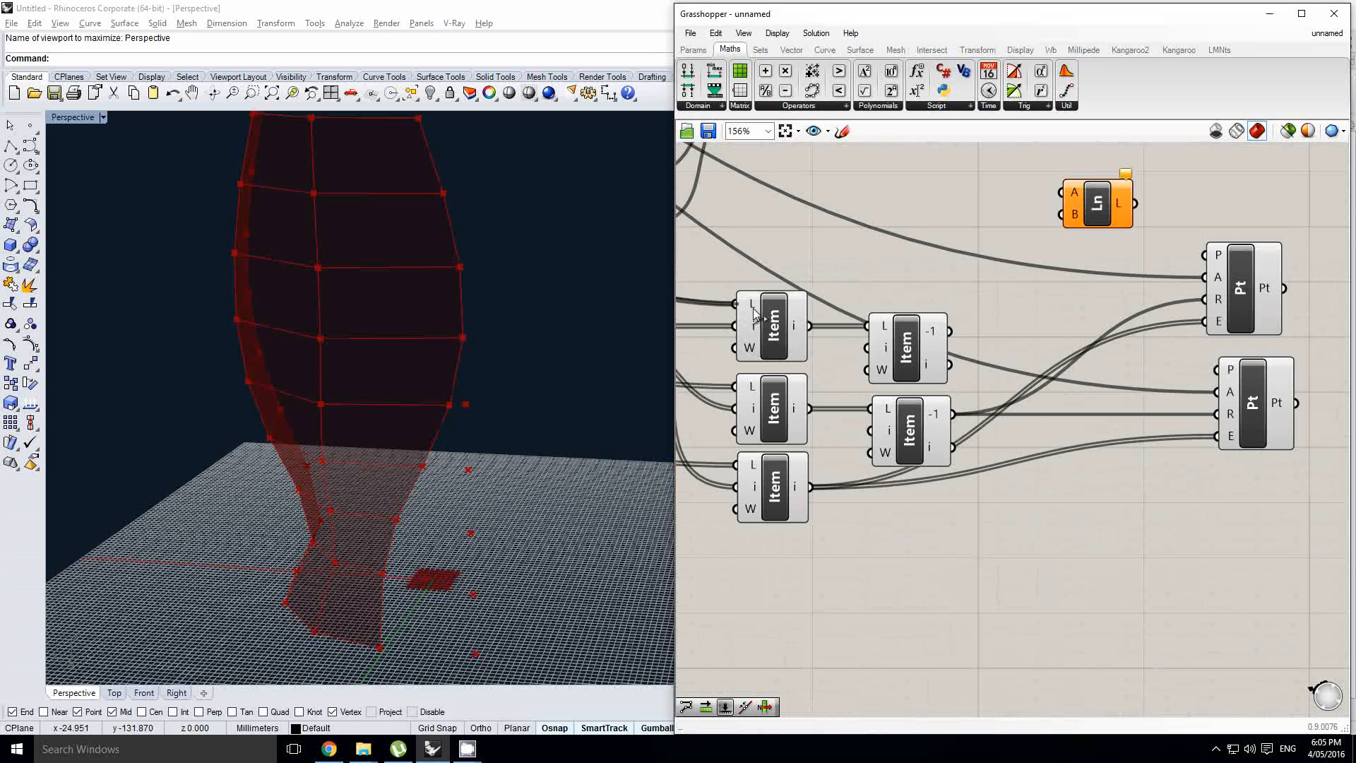
{"action": "right_click_drag", "start_coordinate": [990, 318], "coordinate": [899, 346]}
{"action": "right_click_drag", "start_coordinate": [808, 338], "coordinate": [951, 357]}
- Feed the duplicate Point Cylindrical's A, R and E inputs from the top, middle and bottom List Items' i outputs
{"action": "left_click", "coordinate": [838, 368]}
{"action": "left_click_drag", "start_coordinate": [836, 368], "coordinate": [1232, 319]}
{"action": "left_click_drag", "start_coordinate": [836, 450], "coordinate": [1232, 341]}
{"action": "left_click_drag", "start_coordinate": [841, 532], "coordinate": [1231, 363]}
- Examine the points of both Point Cylindrical components together against the mesh edge in the perspective view
{"action": "left_click", "coordinate": [1289, 332]}
{"action": "right_click_drag", "start_coordinate": [1292, 340], "coordinate": [1138, 359]}
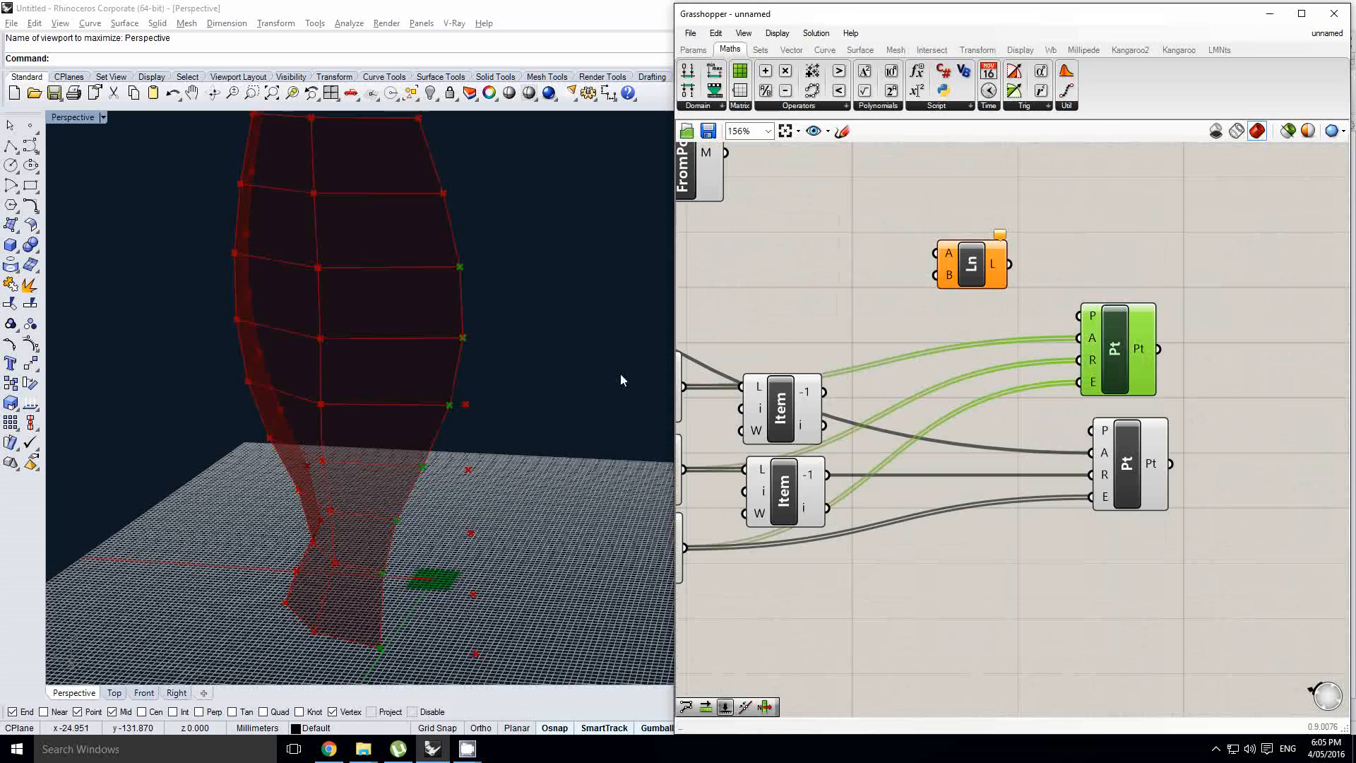
{"action": "right_click_drag", "start_coordinate": [592, 378], "coordinate": [594, 392]}
{"action": "left_click", "coordinate": [1128, 452], "text": "shift"}
{"action": "right_click_drag", "start_coordinate": [417, 374], "coordinate": [445, 409]}
{"action": "left_click", "coordinate": [1006, 395]}
{"action": "right_click_drag", "start_coordinate": [1016, 406], "coordinate": [1070, 385]}
{"action": "right_click_drag", "start_coordinate": [1057, 459], "coordinate": [1140, 448]}
{"action": "scroll", "coordinate": [1099, 444], "scroll_direction": "down", "scroll_amount": 2}
{"action": "left_click", "coordinate": [1263, 408]}
{"action": "left_click", "coordinate": [1032, 422]}
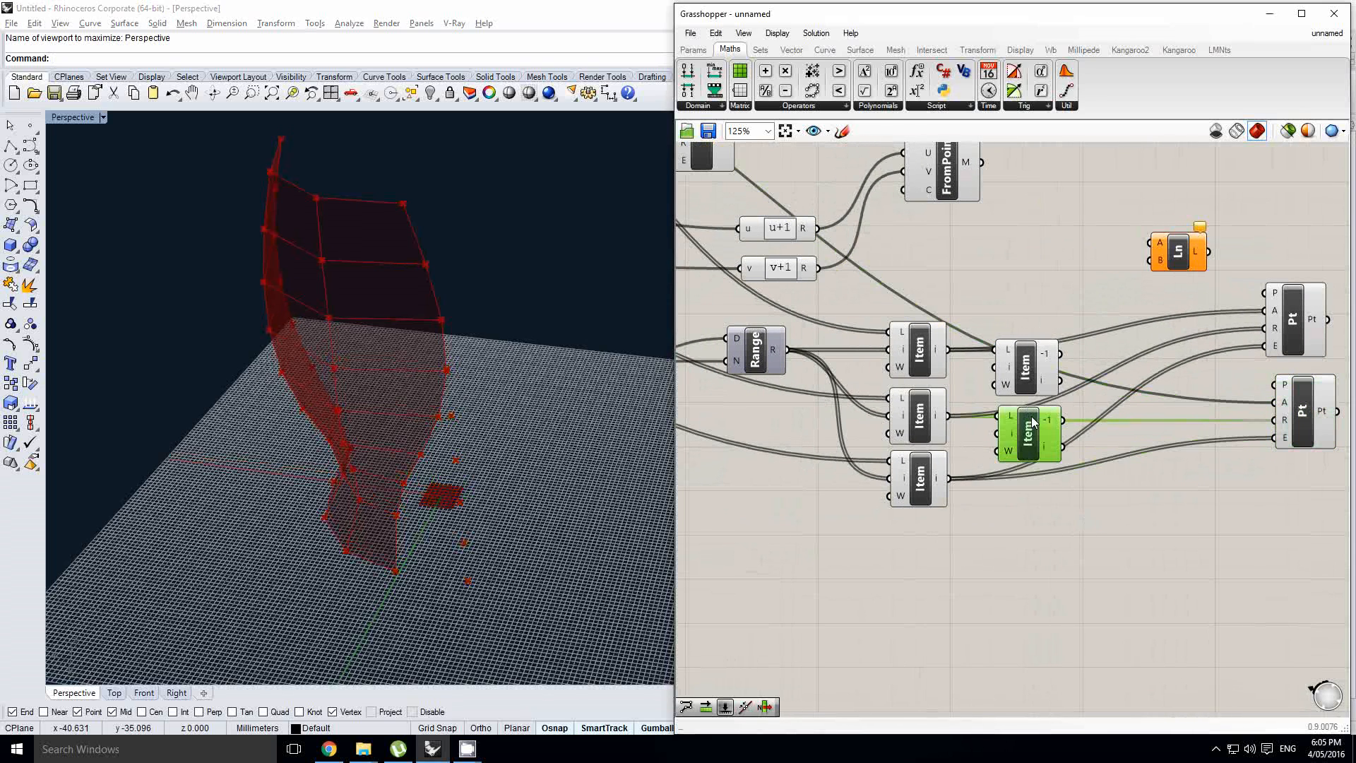
{"action": "right_click_drag", "start_coordinate": [1078, 519], "coordinate": [1030, 543]}
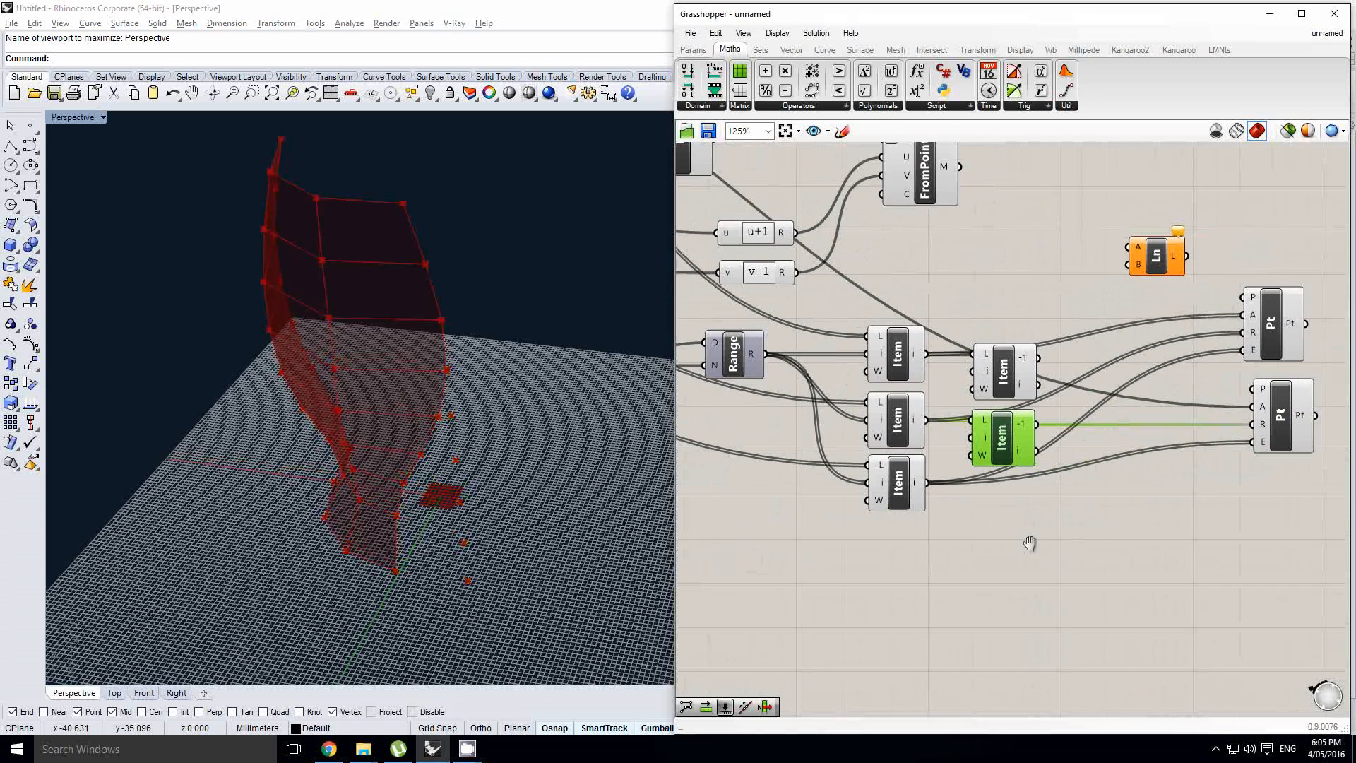
- Add a Graph Mapper and place it below the three stacked List Items
{"action": "left_click", "coordinate": [693, 49]}
{"action": "left_click", "coordinate": [902, 558]}
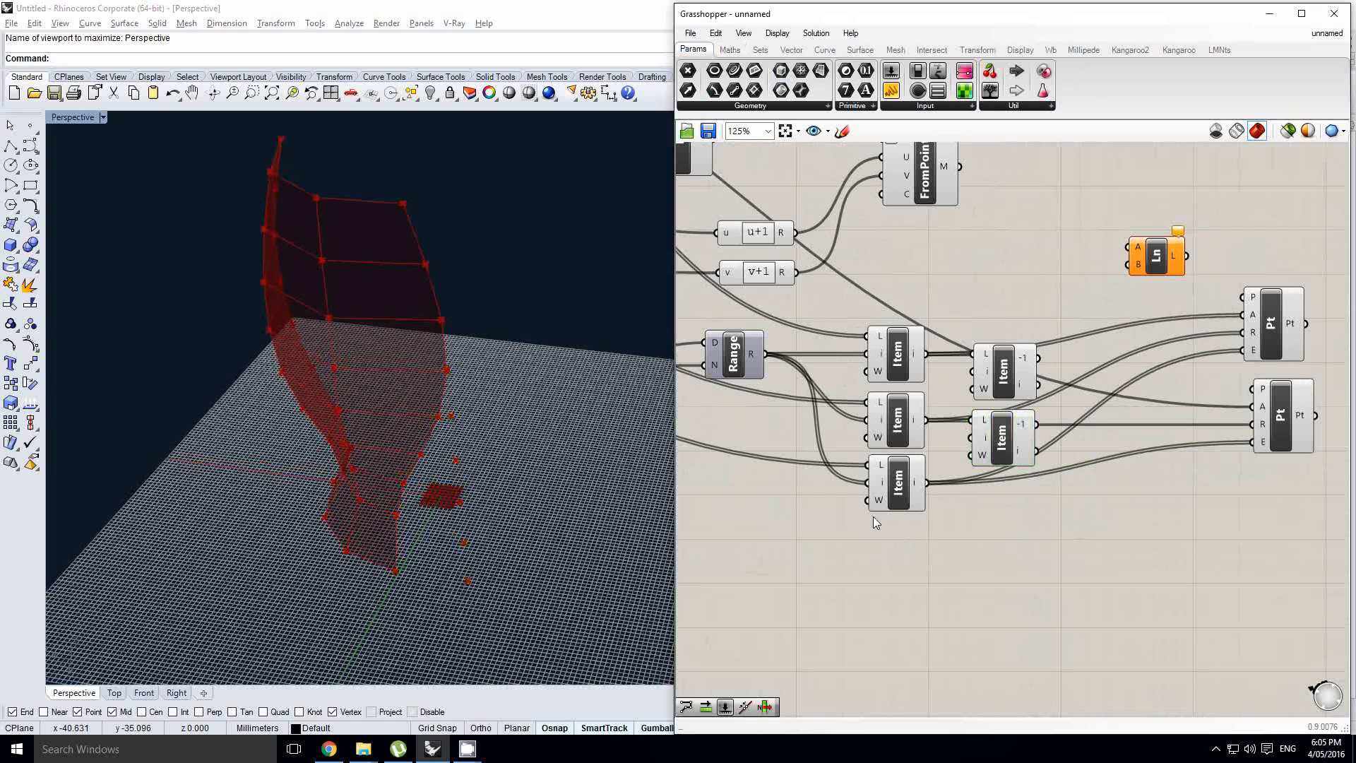
{"action": "double_click", "coordinate": [1003, 594]}
{"action": "type", "text": "graph m"}
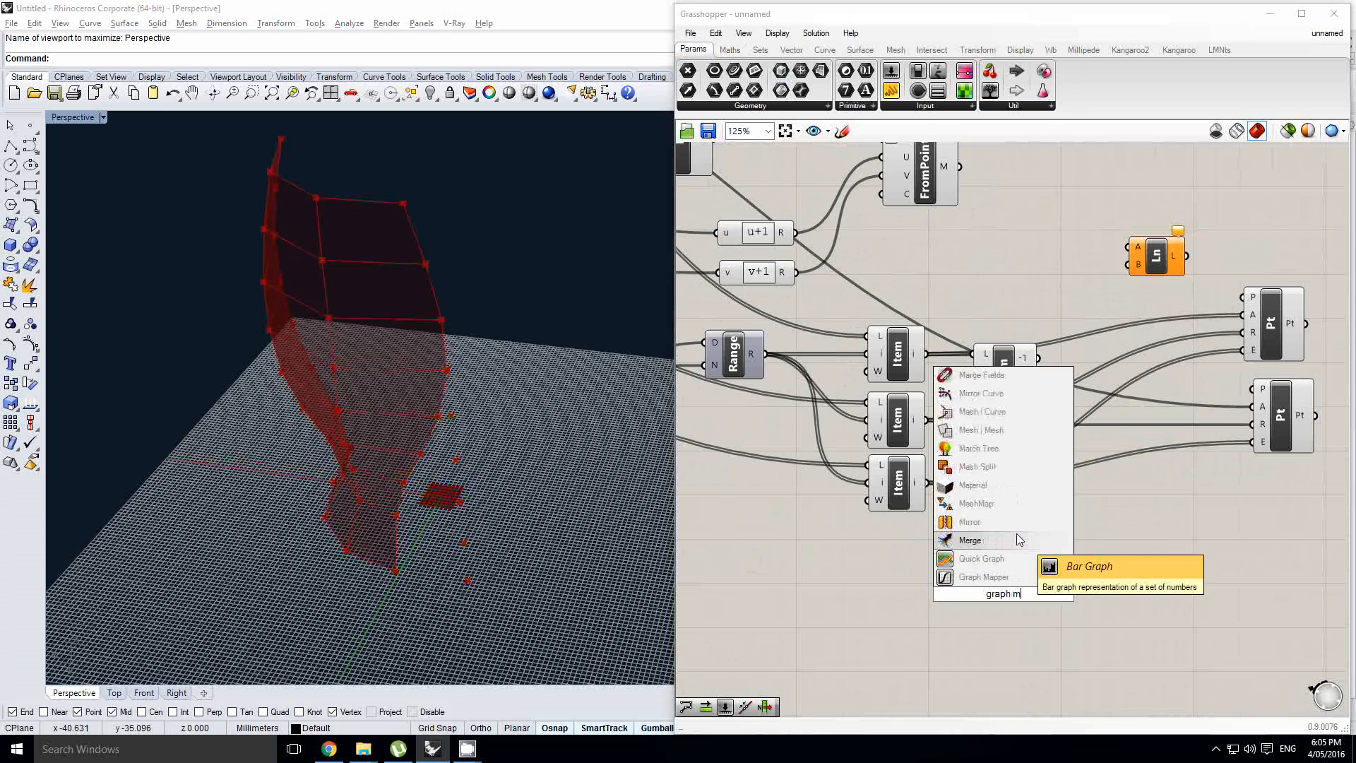
{"action": "type", "text": "app"}
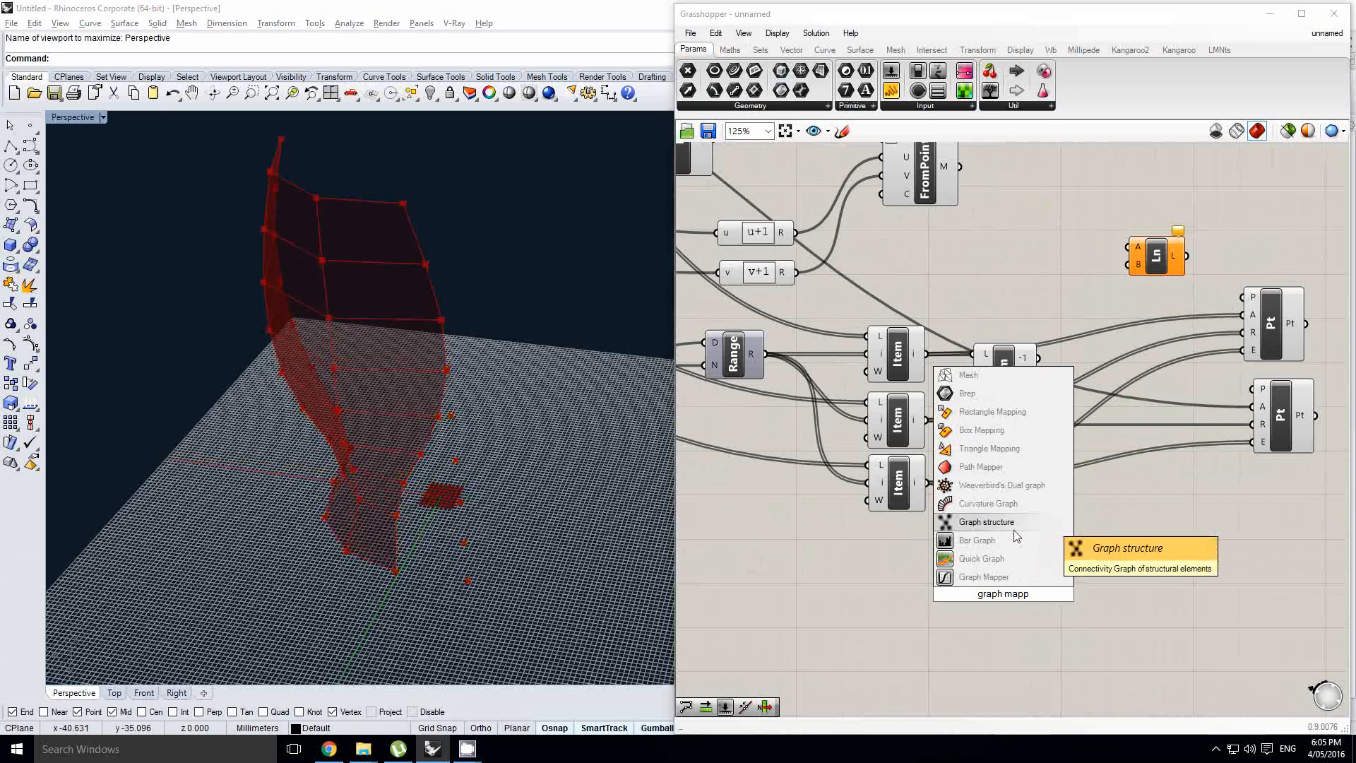
{"action": "left_click", "coordinate": [991, 578]}
{"action": "left_click_drag", "start_coordinate": [954, 592], "coordinate": [855, 596]}
{"action": "right_click_drag", "start_coordinate": [990, 581], "coordinate": [1001, 542]}
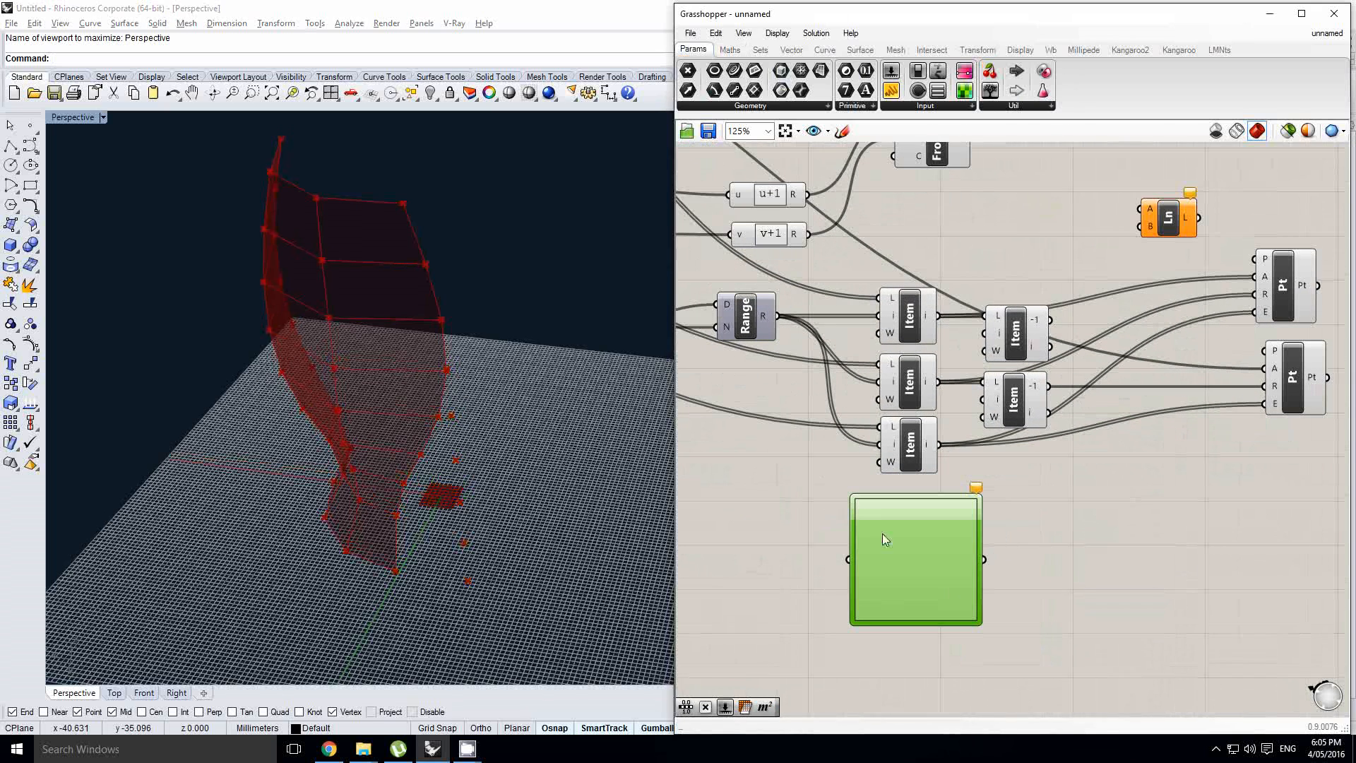
- Move the Range component closer to Member Index to make room before the List Items
{"action": "right_click_drag", "start_coordinate": [770, 573], "coordinate": [945, 536]}
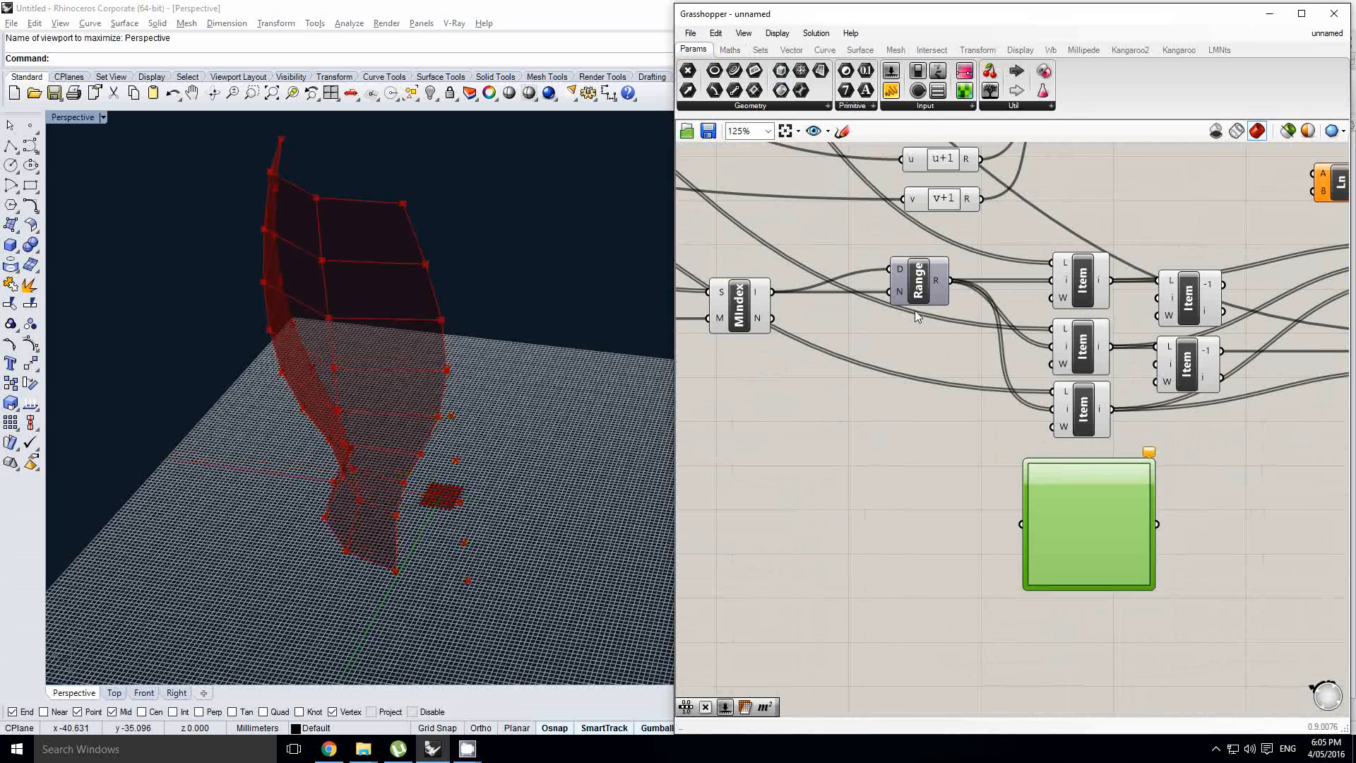
{"action": "left_click", "coordinate": [914, 299]}
{"action": "right_click_drag", "start_coordinate": [973, 339], "coordinate": [992, 395]}
{"action": "scroll", "coordinate": [992, 395], "scroll_direction": "down", "scroll_amount": 1}
{"action": "middle_click", "coordinate": [992, 395]}
{"action": "right_click_drag", "start_coordinate": [866, 409], "coordinate": [907, 415]}
{"action": "left_click", "coordinate": [907, 414]}
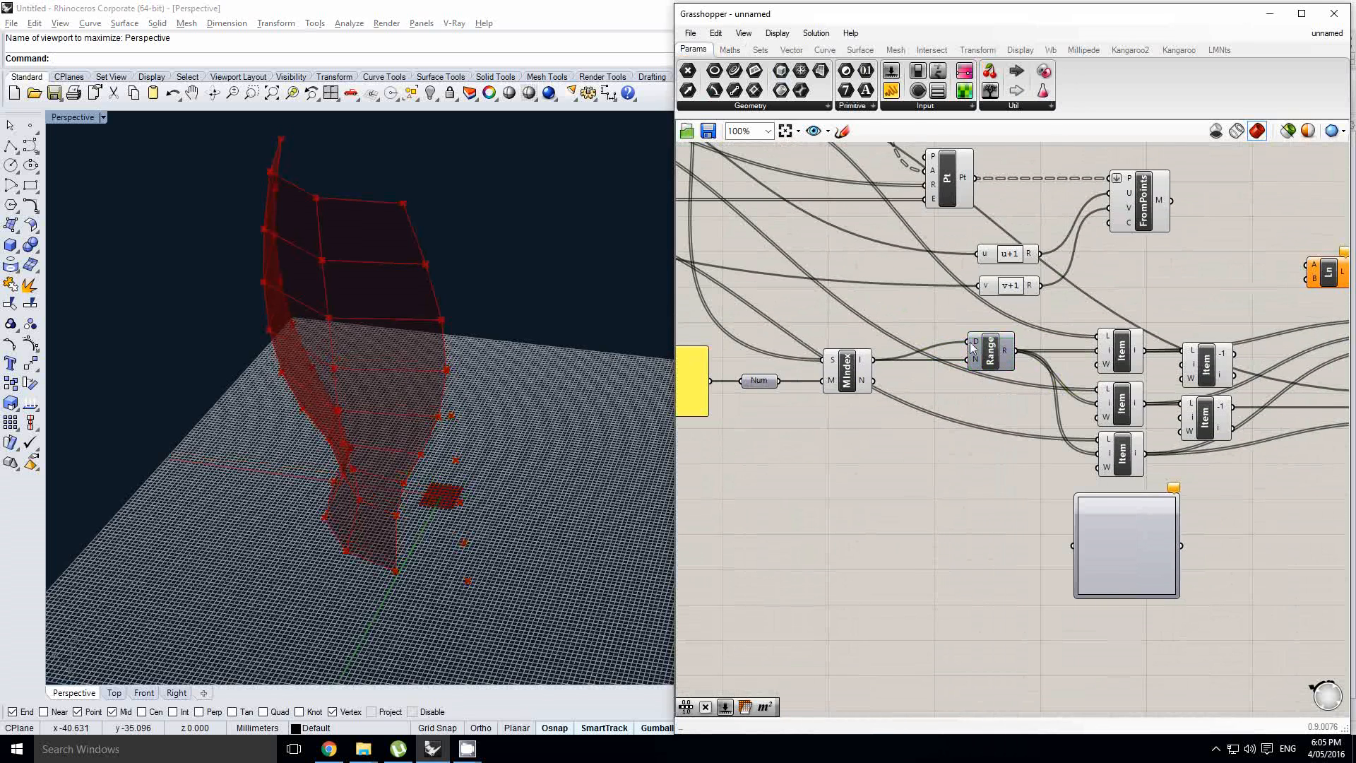
{"action": "left_click_drag", "start_coordinate": [996, 346], "coordinate": [969, 346]}
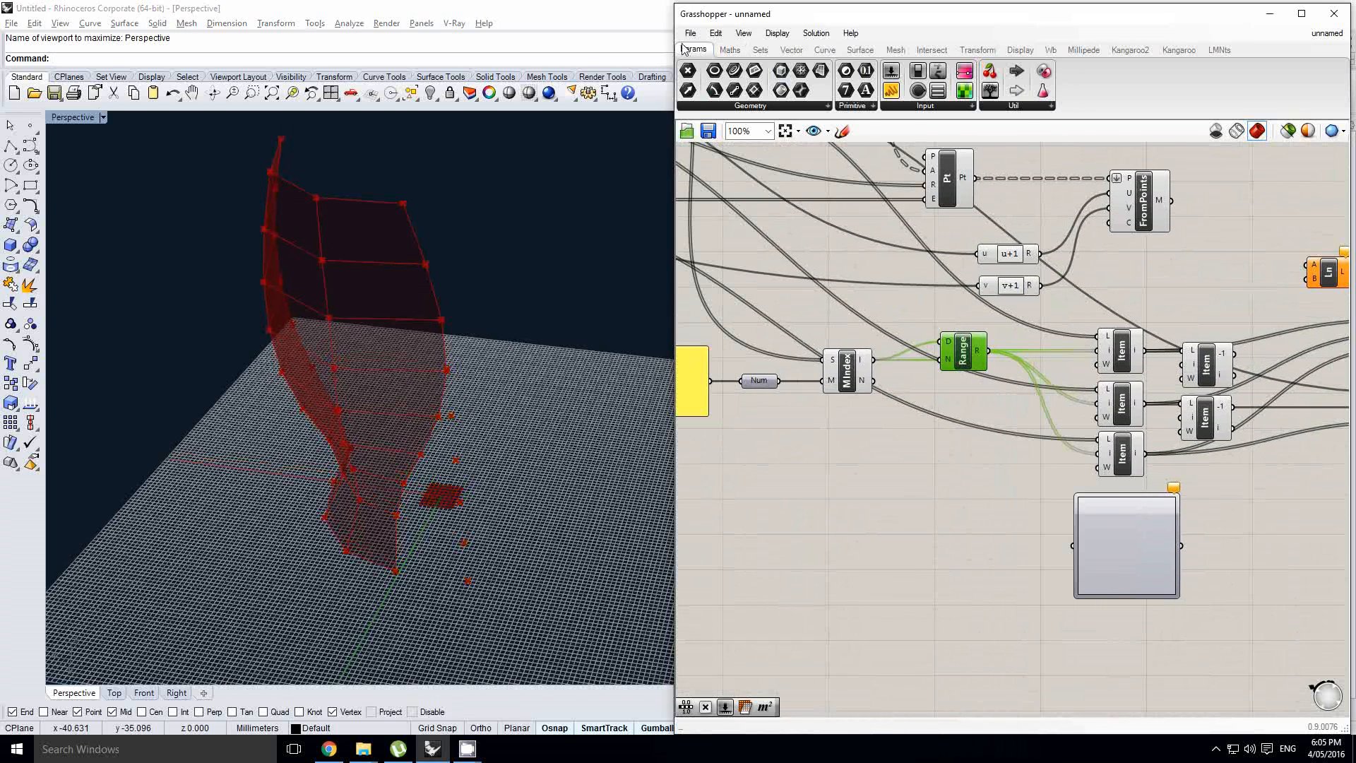
- Insert a Multiplication between the Range and the three stacked List Items, moving the Range's output wires to the Multiplication's R output
{"action": "left_click", "coordinate": [727, 49]}
{"action": "left_click_drag", "start_coordinate": [941, 240], "coordinate": [1050, 345]}
{"action": "scroll", "coordinate": [1031, 333], "scroll_direction": "up", "scroll_amount": 1}
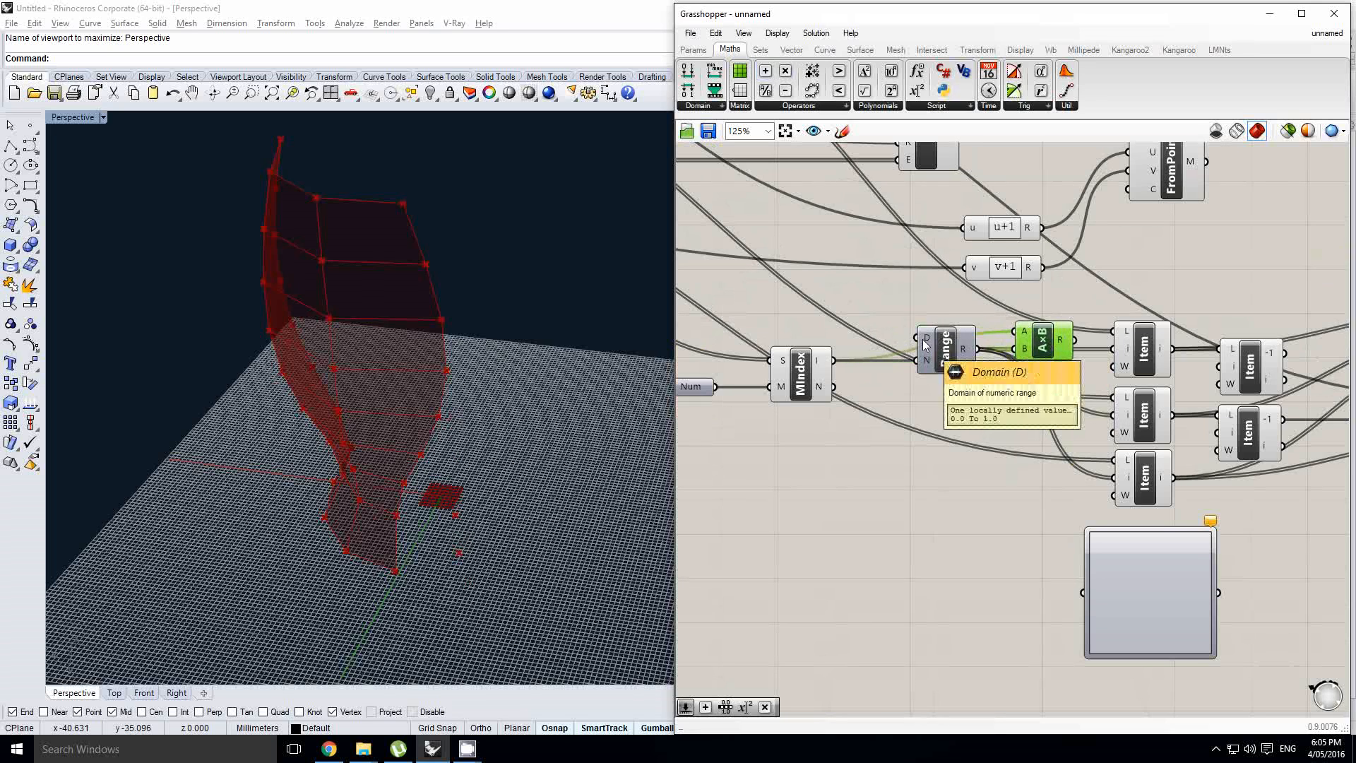
{"action": "left_click_drag", "start_coordinate": [982, 357], "coordinate": [1024, 352], "text": "ctrl+shift"}
{"action": "left_click_drag", "start_coordinate": [1038, 345], "coordinate": [1031, 344]}
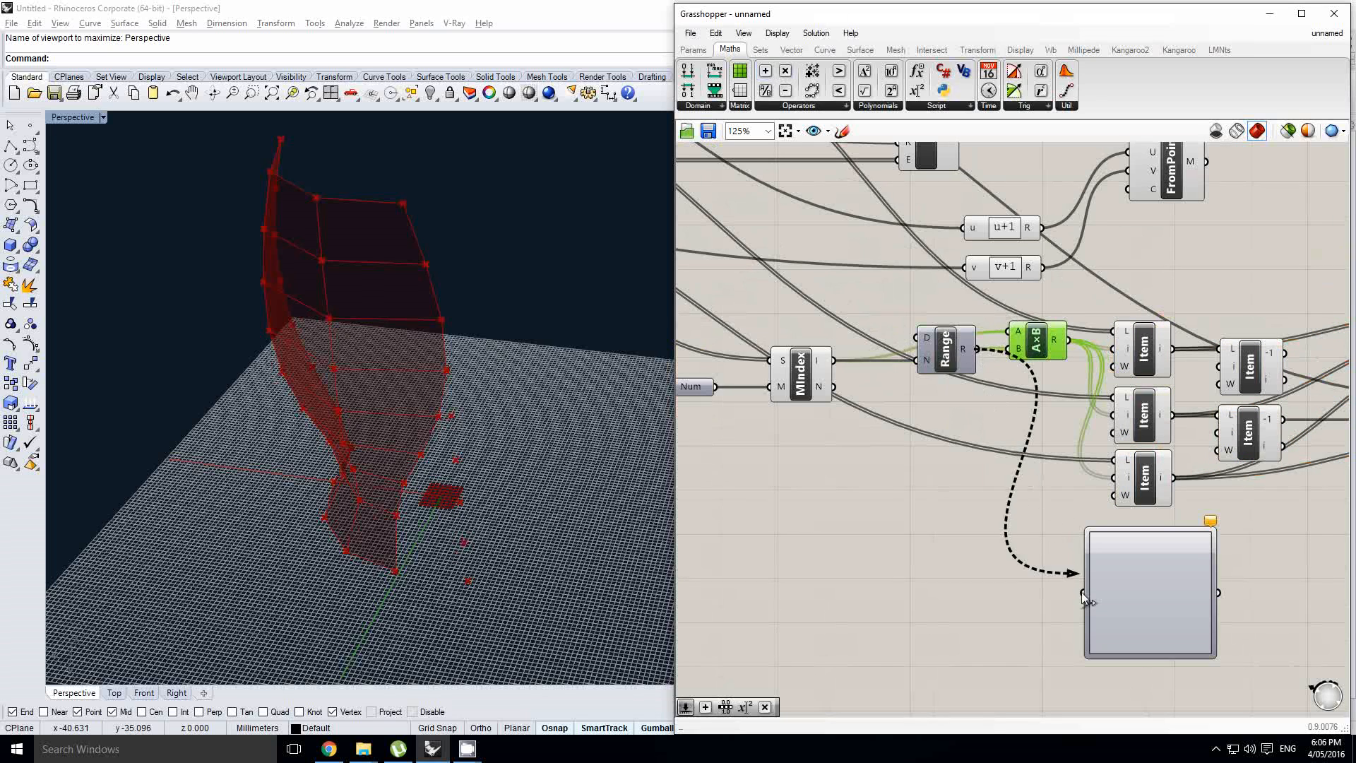
- Connect the Range's R output to the Graph Mapper and set its graph type to Bezier
{"action": "left_click_drag", "start_coordinate": [1082, 592], "coordinate": [1082, 593]}
{"action": "right_click_drag", "start_coordinate": [1149, 609], "coordinate": [991, 536]}
{"action": "right_click", "coordinate": [990, 537]}
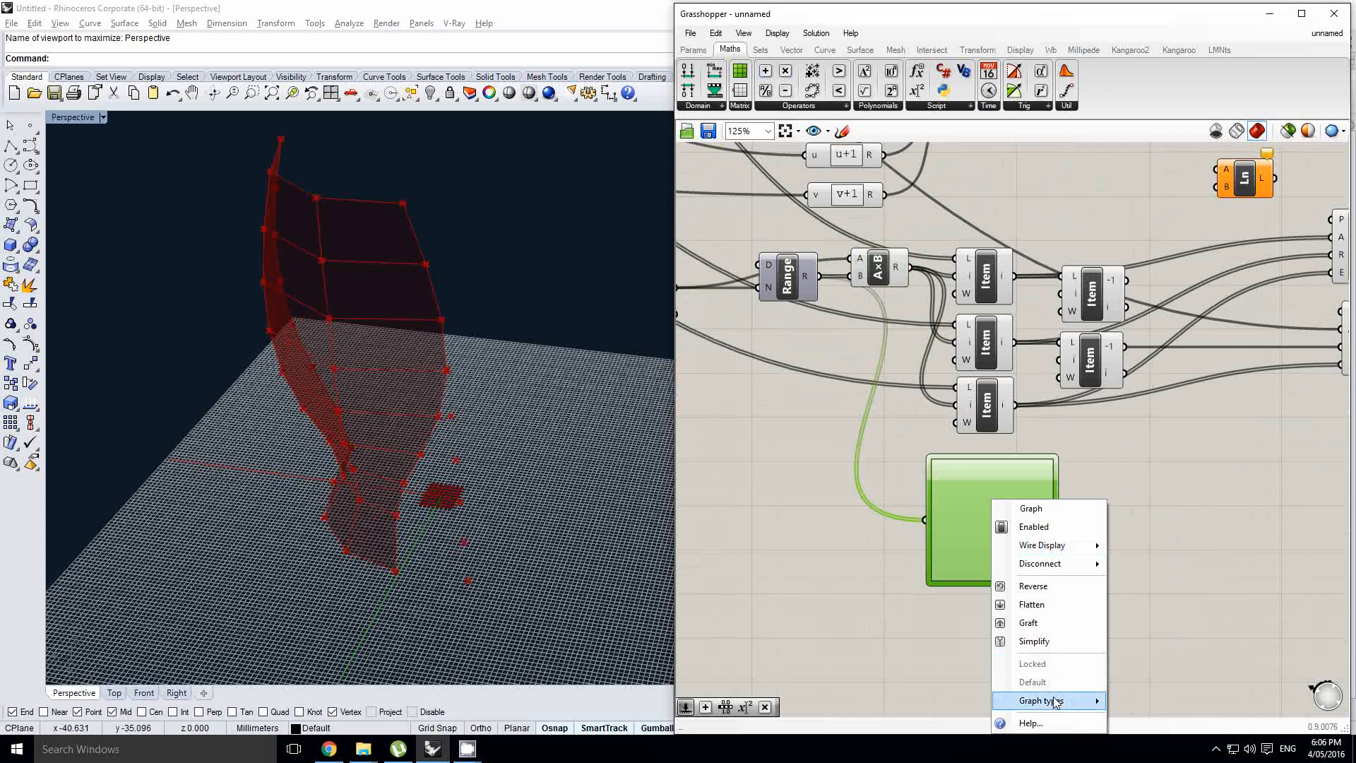
{"action": "mouse_move", "coordinate": [1056, 702]}
{"action": "left_click", "coordinate": [1138, 573]}
{"action": "right_click_drag", "start_coordinate": [1133, 485], "coordinate": [1041, 492]}
{"action": "left_click", "coordinate": [1010, 469]}
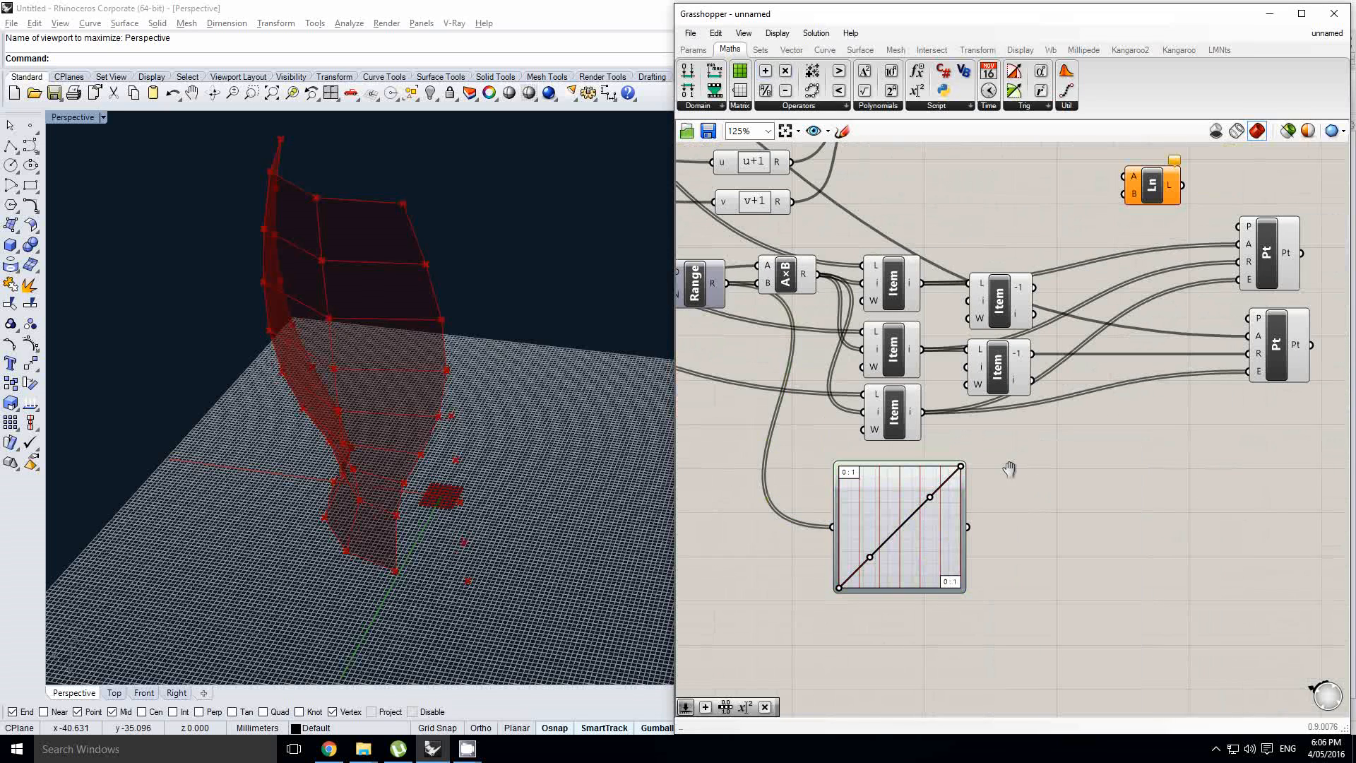
- Duplicate the Multiplication beside the Graph Mapper, feeding A from the lower List Item's -1 output and B from the Graph Mapper
{"action": "left_click_drag", "start_coordinate": [784, 277], "coordinate": [1106, 469], "text": "alt"}
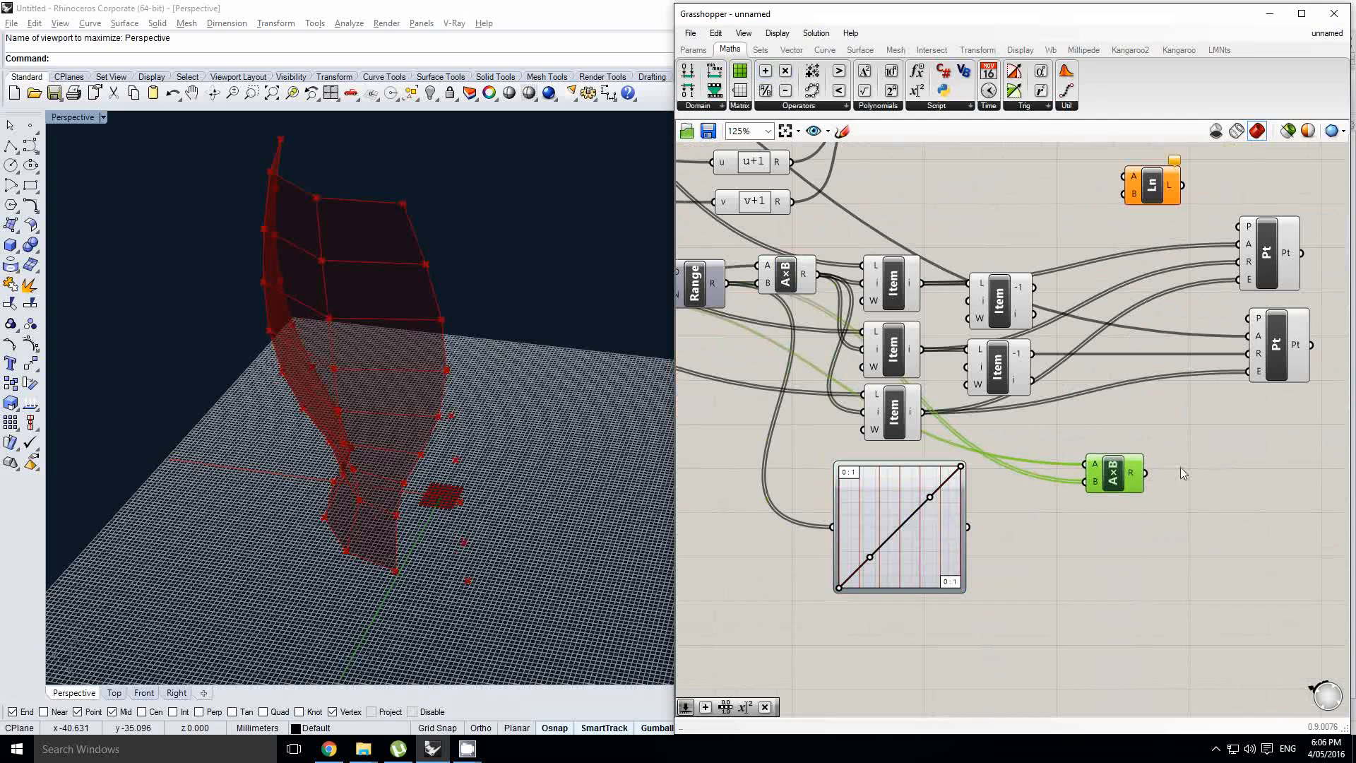
{"action": "left_click_drag", "start_coordinate": [968, 526], "coordinate": [1089, 466]}
{"action": "right_click", "coordinate": [1103, 467]}
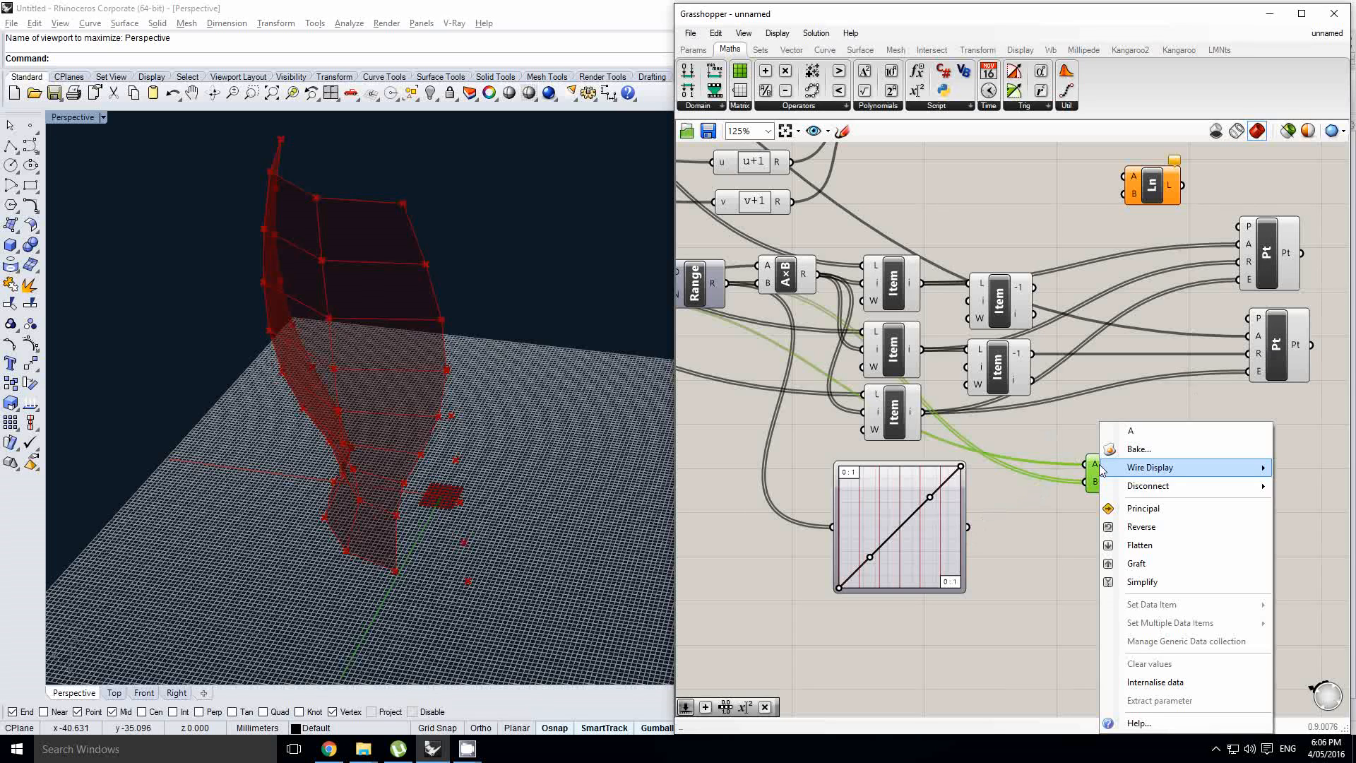
{"action": "left_click", "coordinate": [1293, 492]}
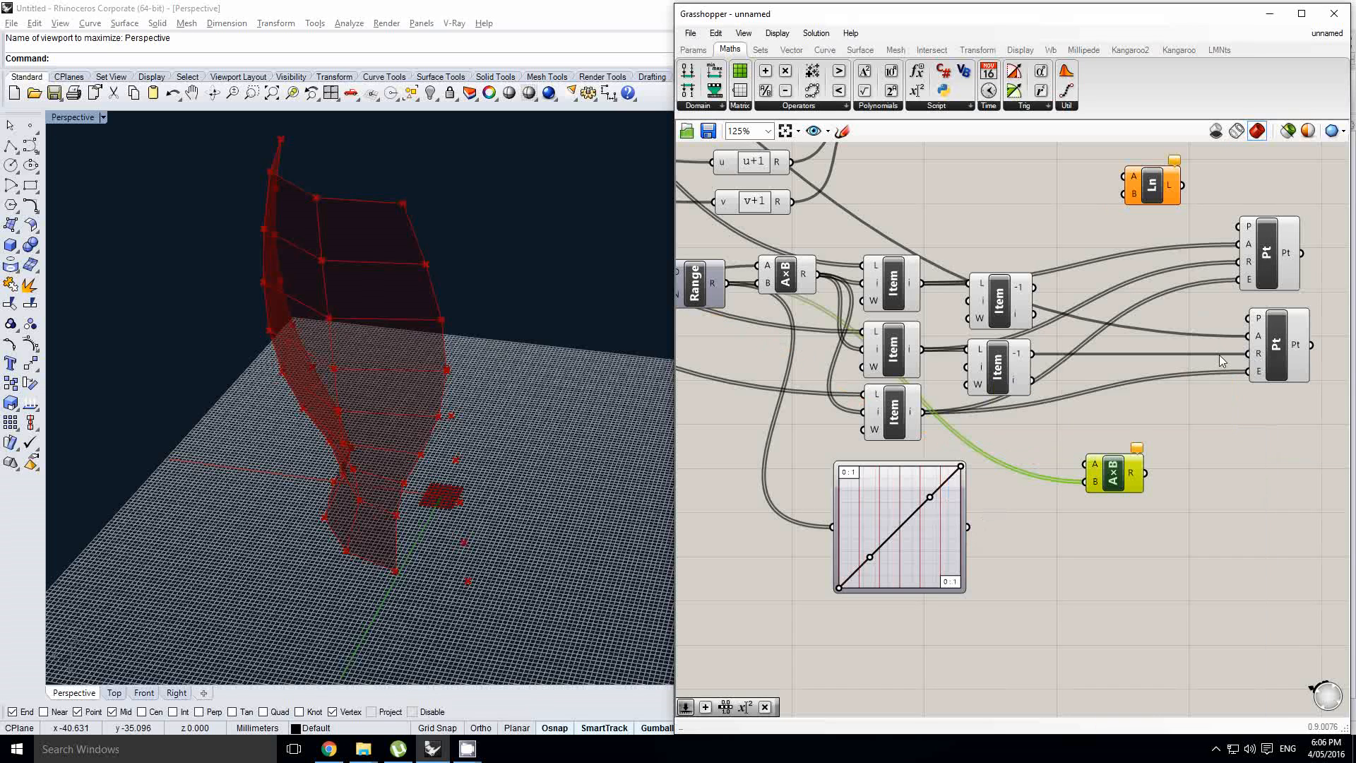
{"action": "left_click_drag", "start_coordinate": [1074, 455], "coordinate": [1082, 482]}
- Replace the lower Point Cylindrical's R input with the duplicated Multiplication's R output
{"action": "right_click_drag", "start_coordinate": [1148, 473], "coordinate": [1064, 493]}
{"action": "left_click", "coordinate": [1064, 493]}
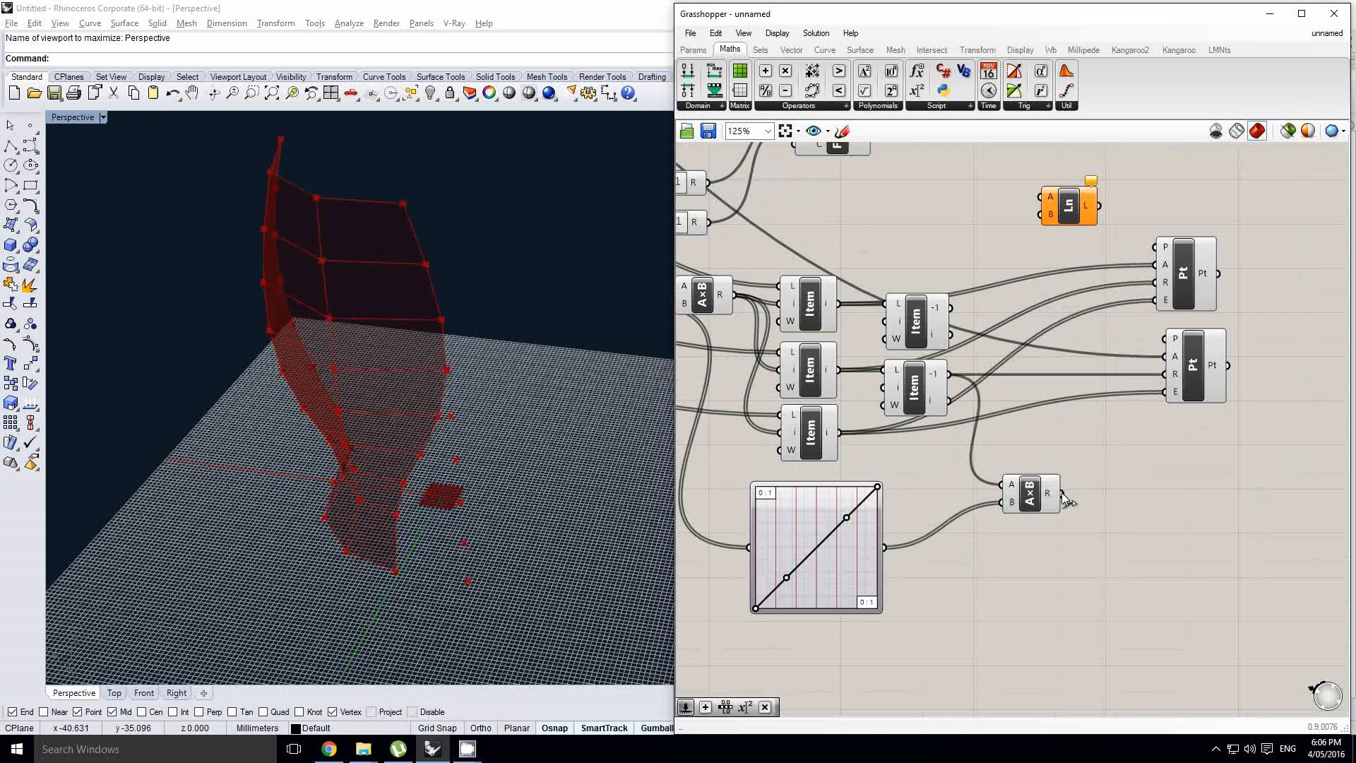
{"action": "left_click_drag", "start_coordinate": [1062, 493], "coordinate": [1167, 377]}
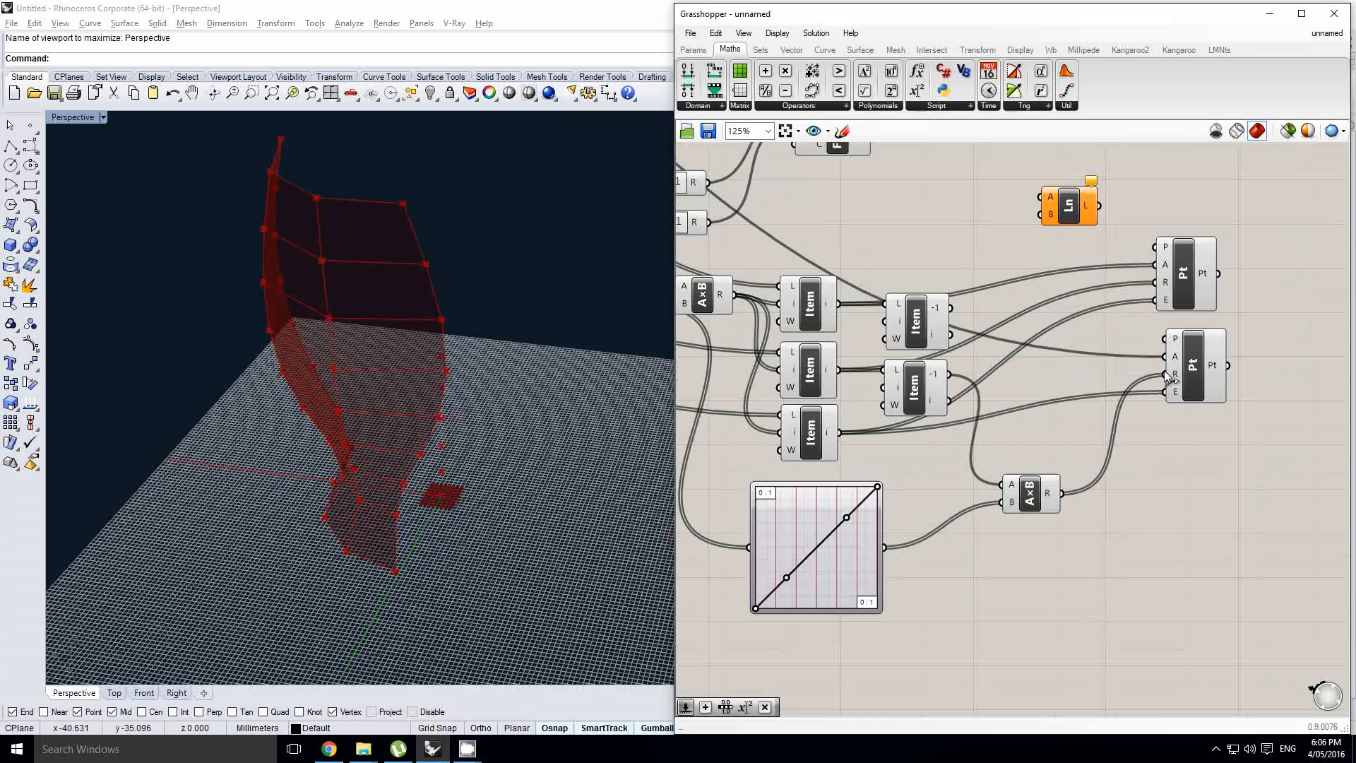
- Raise the Bezier graph's start point to about three quarters of its height and check the guide points against the mesh edge
{"action": "scroll", "coordinate": [469, 457], "scroll_direction": "up", "scroll_amount": 4}
{"action": "scroll", "coordinate": [847, 565], "scroll_direction": "up", "scroll_amount": 1}
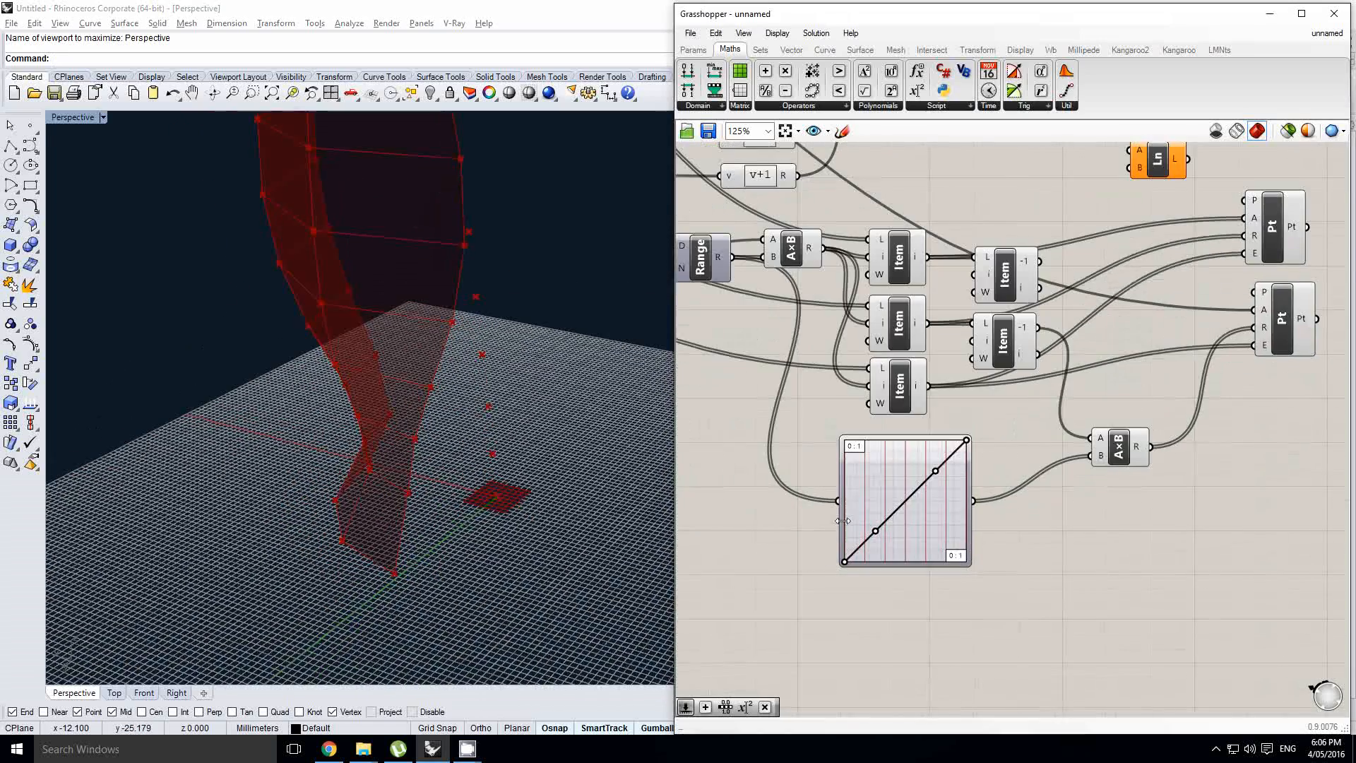
{"action": "left_click_drag", "start_coordinate": [845, 563], "coordinate": [844, 449]}
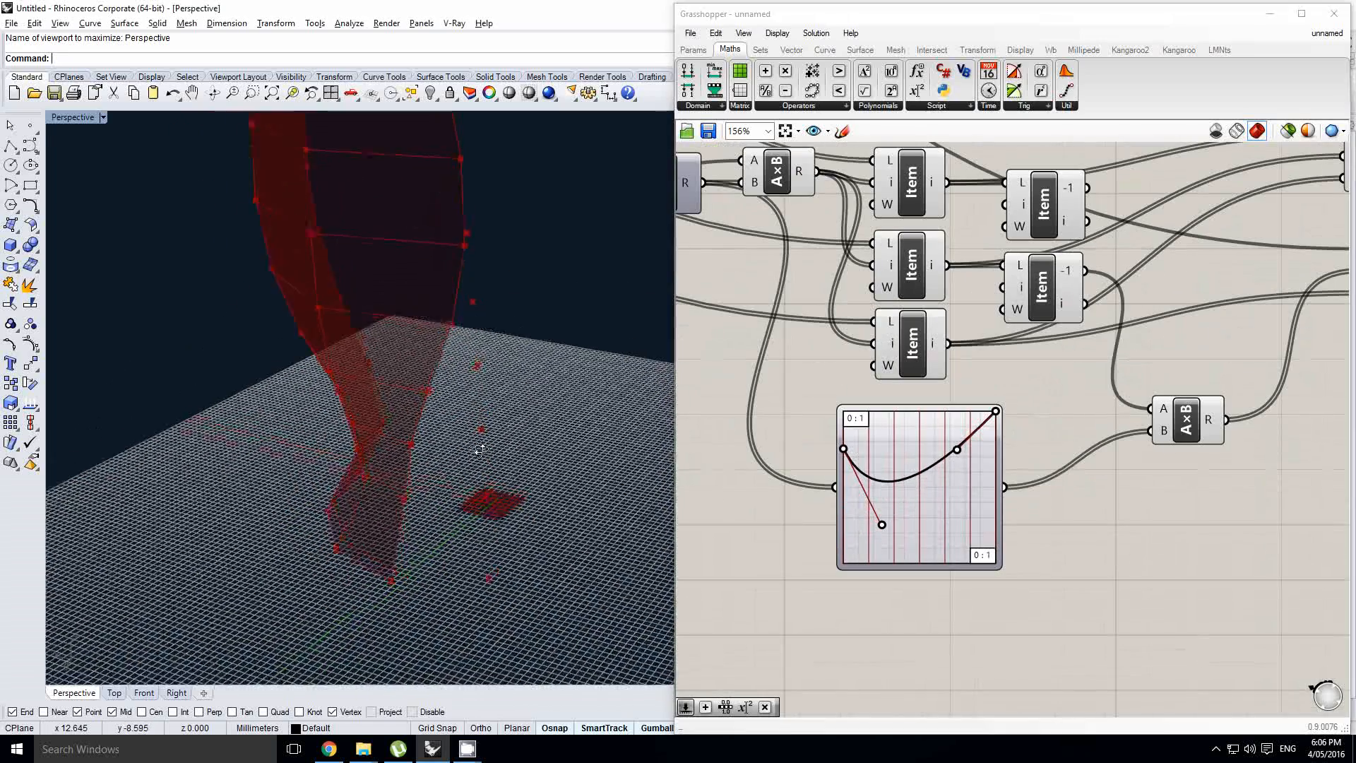
{"action": "scroll", "coordinate": [464, 463], "scroll_direction": "up", "scroll_amount": 3}
{"action": "right_click_drag", "start_coordinate": [464, 464], "coordinate": [551, 191]}
{"action": "right_click_drag", "start_coordinate": [631, 429], "coordinate": [576, 314]}
{"action": "left_click_drag", "start_coordinate": [995, 411], "coordinate": [997, 380]}
{"action": "right_click_drag", "start_coordinate": [571, 286], "coordinate": [581, 318], "text": "shift"}
{"action": "scroll", "coordinate": [581, 318], "scroll_direction": "up", "scroll_amount": 10}
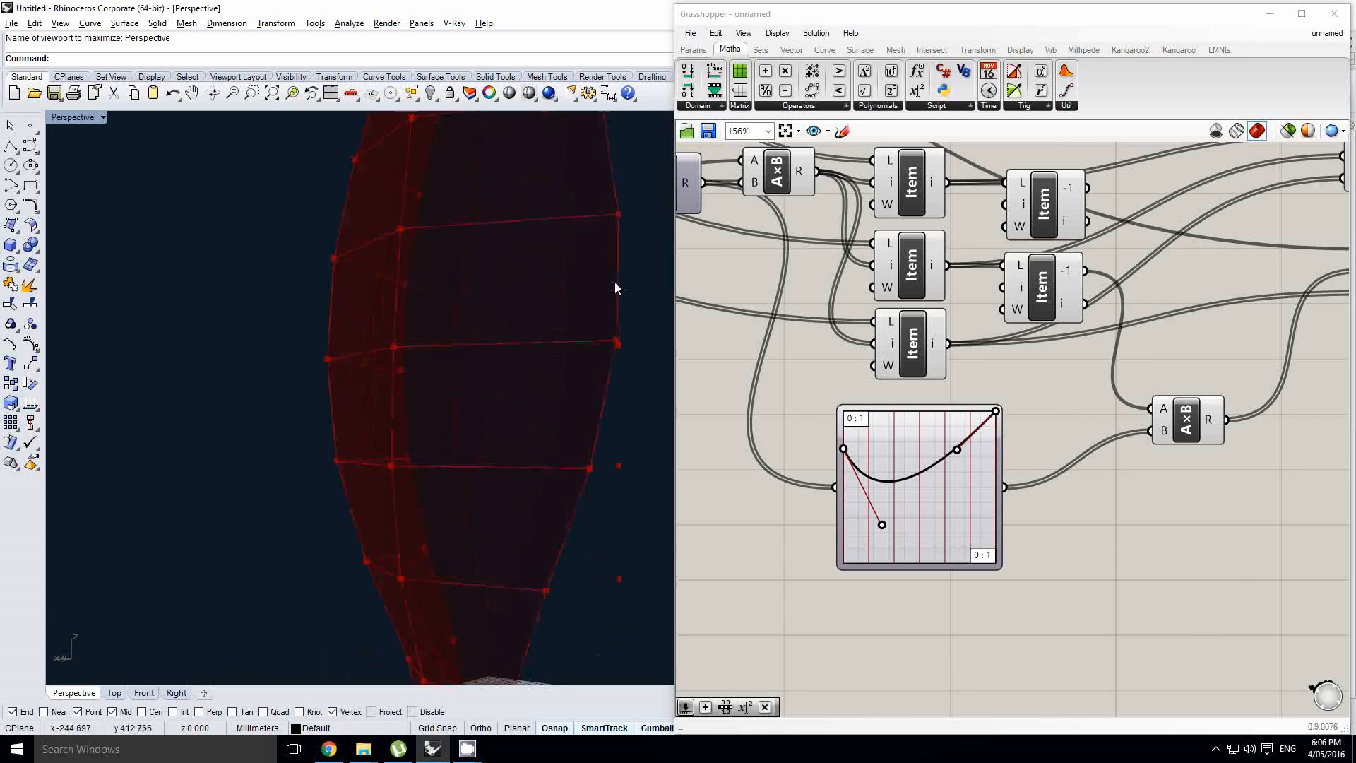
{"action": "scroll", "coordinate": [575, 225], "scroll_direction": "down", "scroll_amount": 15}
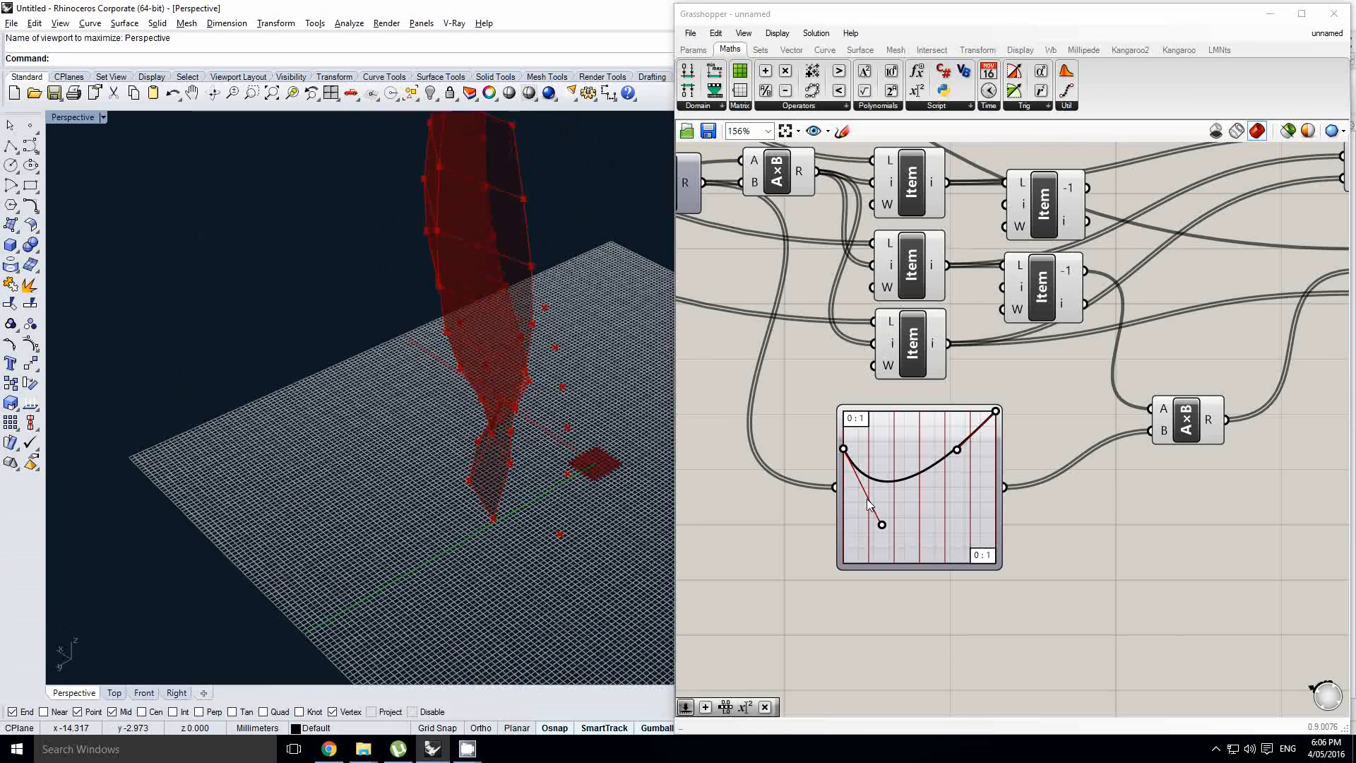
- Reshape the Bezier graph into an S-curve, with its start point at about 40 percent height and its two handles pulled past each other
{"action": "scroll", "coordinate": [866, 503], "scroll_direction": "up", "scroll_amount": 1}
{"action": "left_click_drag", "start_coordinate": [838, 434], "coordinate": [873, 510]}
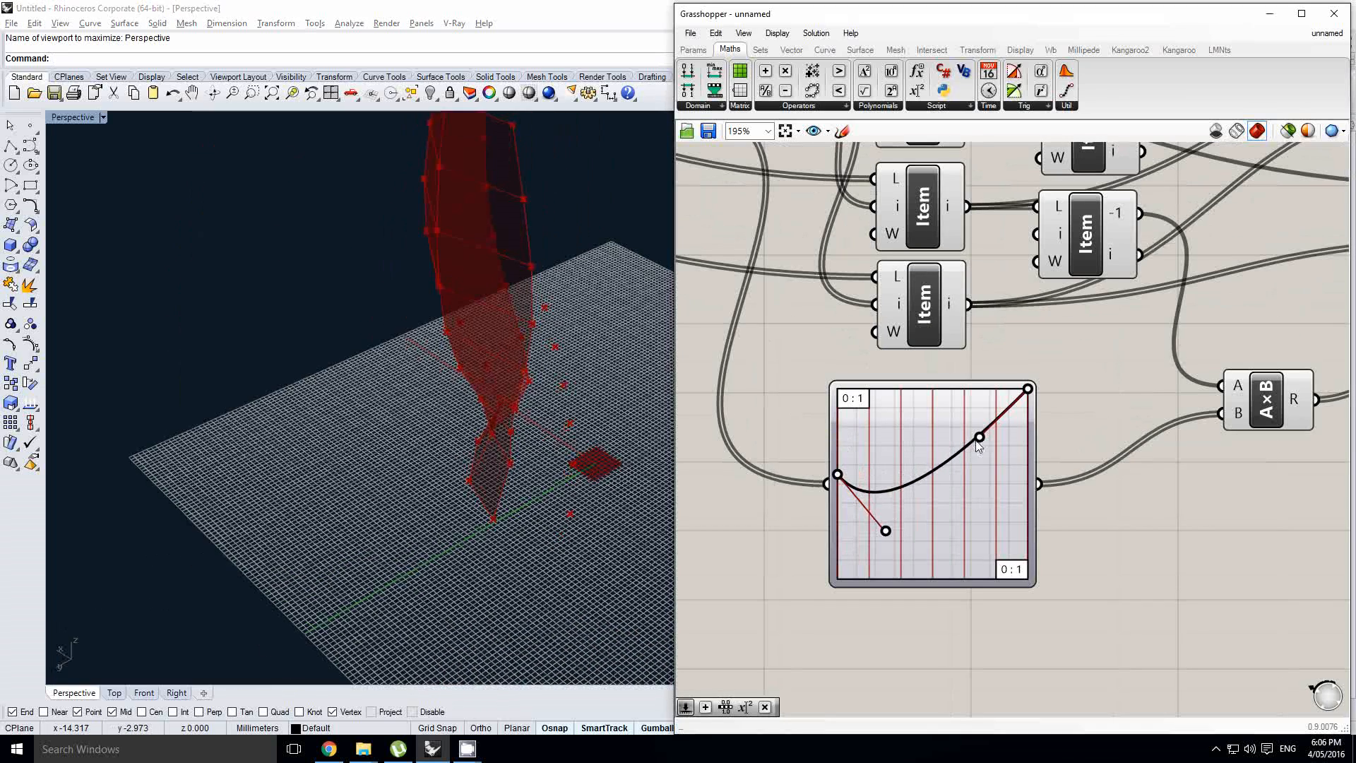
{"action": "left_click_drag", "start_coordinate": [979, 438], "coordinate": [896, 438]}
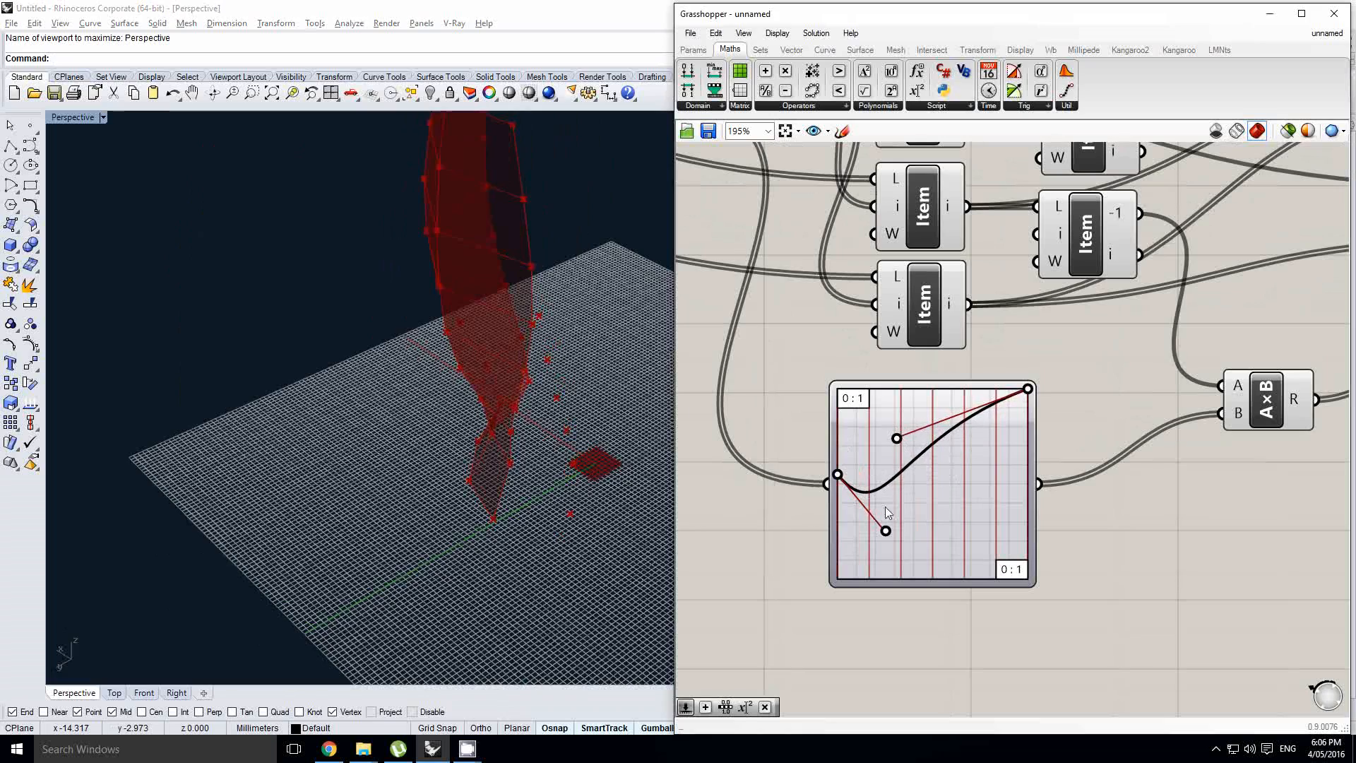
{"action": "left_click_drag", "start_coordinate": [886, 529], "coordinate": [938, 530]}
{"action": "right_click_drag", "start_coordinate": [558, 394], "coordinate": [558, 535]}
{"action": "left_click_drag", "start_coordinate": [838, 475], "coordinate": [837, 504]}
{"action": "mouse_move", "coordinate": [551, 500]}
{"action": "right_mouse_down"}
{"action": "mouse_move", "coordinate": [518, 502]}
{"action": "mouse_move", "coordinate": [529, 508]}
{"action": "right_mouse_up"}
{"action": "scroll", "coordinate": [539, 508], "scroll_direction": "up", "scroll_amount": 3}
- Move the Line component beside the two Point Cylindricals and connect the upper Pt output to A and the lower to B
{"action": "right_click_drag", "start_coordinate": [1045, 440], "coordinate": [923, 438]}
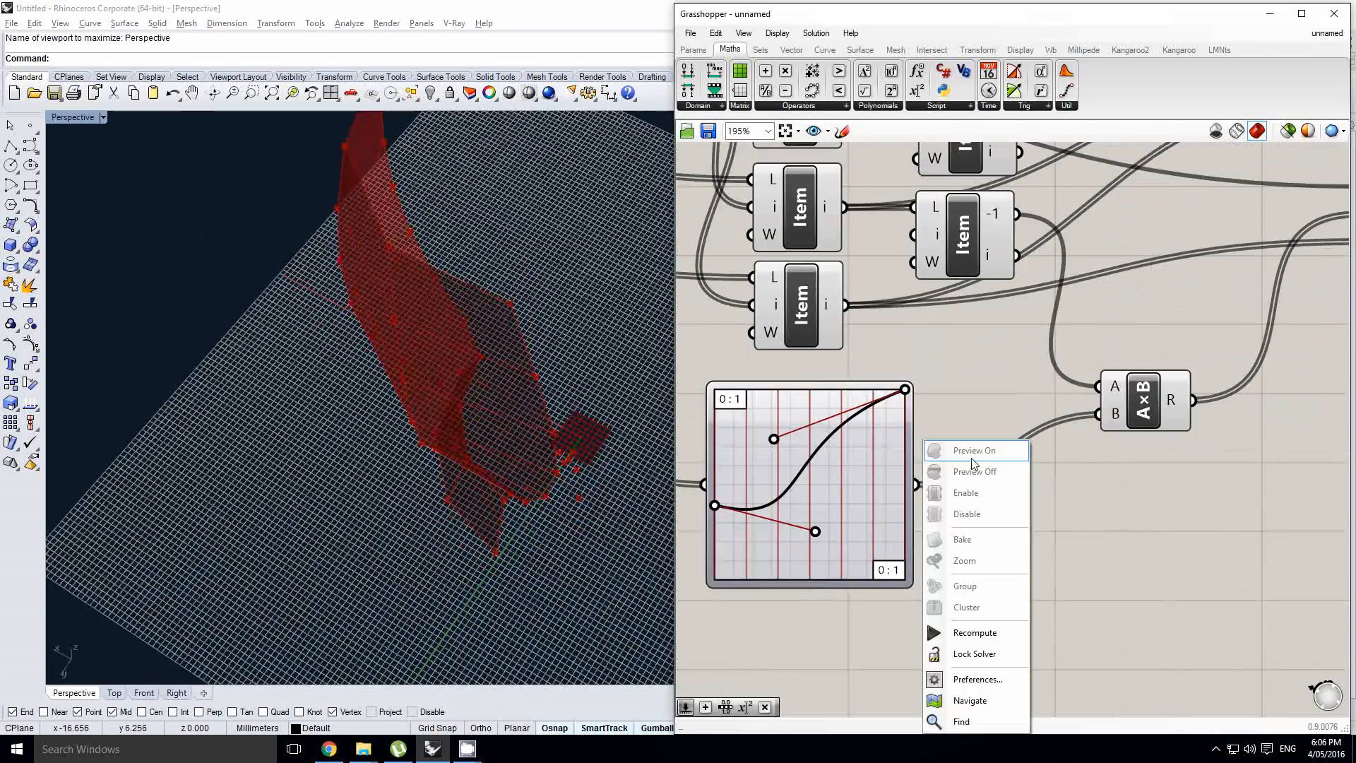
{"action": "right_click_drag", "start_coordinate": [1106, 392], "coordinate": [983, 438]}
{"action": "left_click", "coordinate": [1209, 440]}
{"action": "scroll", "coordinate": [1217, 432], "scroll_direction": "down", "scroll_amount": 1}
{"action": "right_click_drag", "start_coordinate": [1248, 370], "coordinate": [901, 594]}
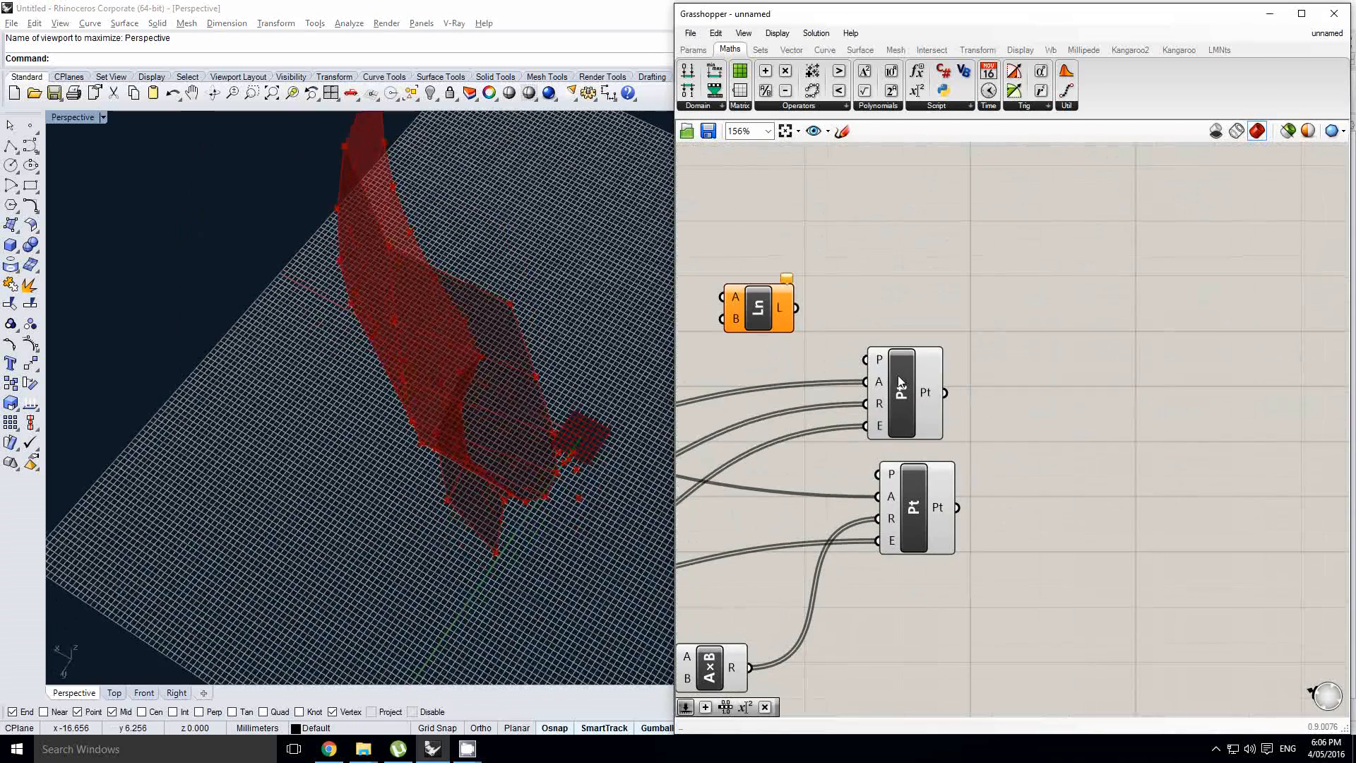
{"action": "left_click", "coordinate": [902, 378]}
{"action": "left_click_drag", "start_coordinate": [753, 314], "coordinate": [1117, 427]}
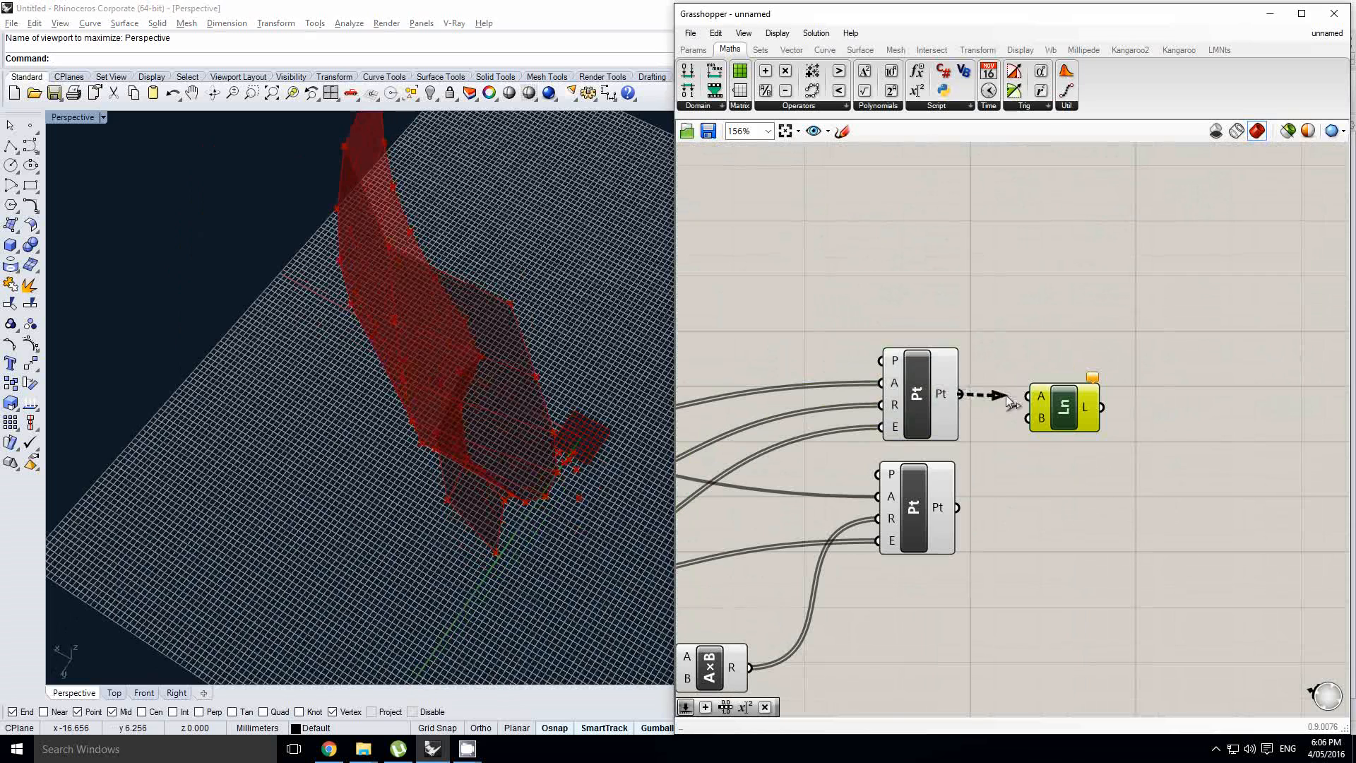
{"action": "left_click", "coordinate": [940, 514]}
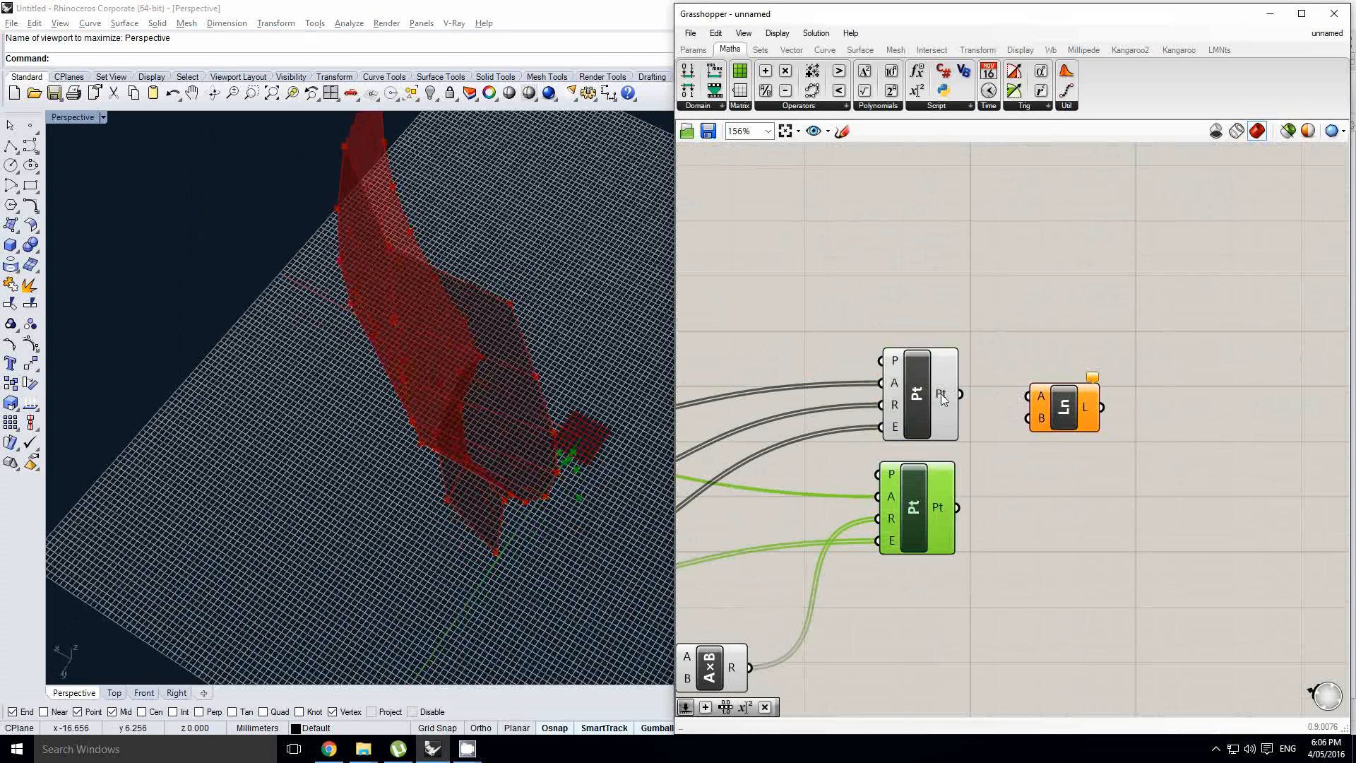
{"action": "left_click", "coordinate": [943, 399]}
{"action": "left_click_drag", "start_coordinate": [1024, 438], "coordinate": [1063, 411]}
- Add a Divide Curve component after the Line and connect the Line's L output to its C input
{"action": "right_click_drag", "start_coordinate": [1161, 424], "coordinate": [1067, 442]}
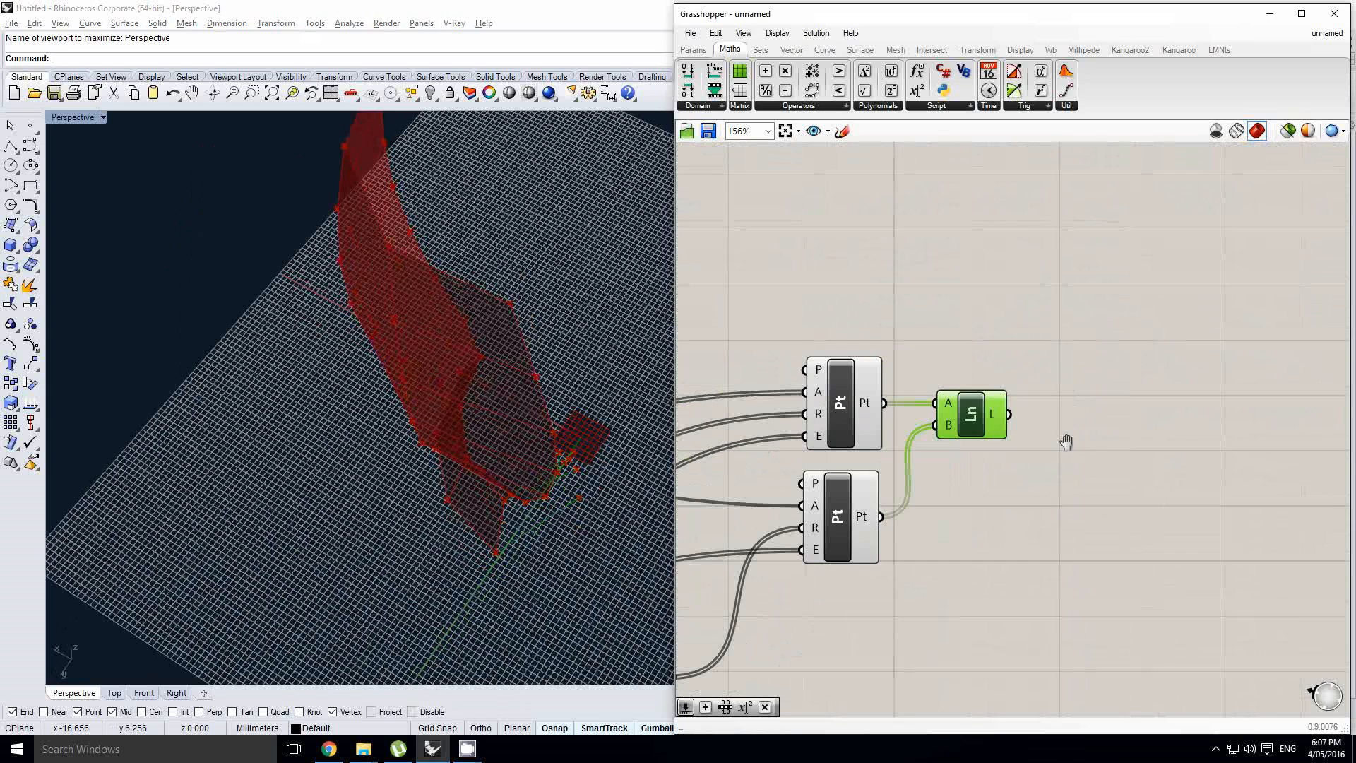
{"action": "double_click", "coordinate": [1142, 432]}
{"action": "type", "text": "divide"}
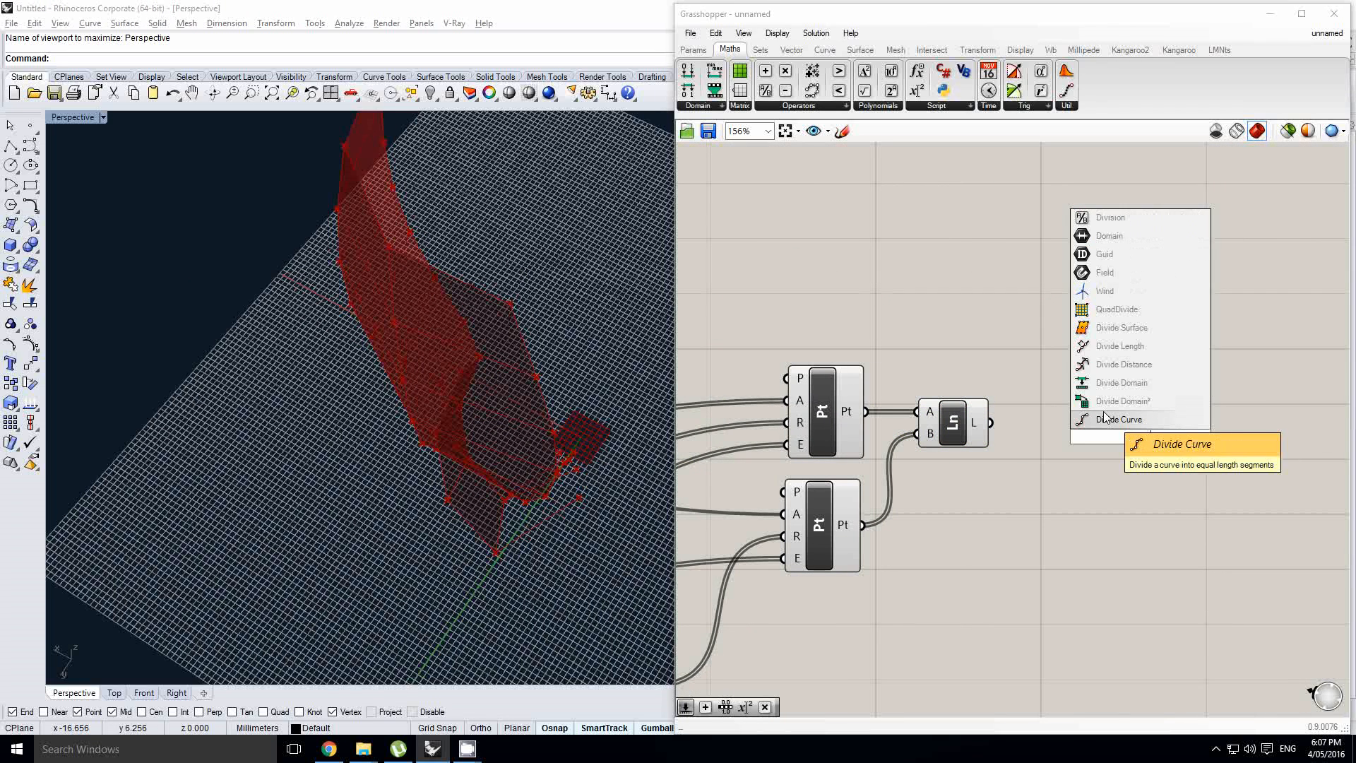
{"action": "left_click", "coordinate": [1105, 418]}
{"action": "left_click_drag", "start_coordinate": [1021, 432], "coordinate": [1103, 414]}
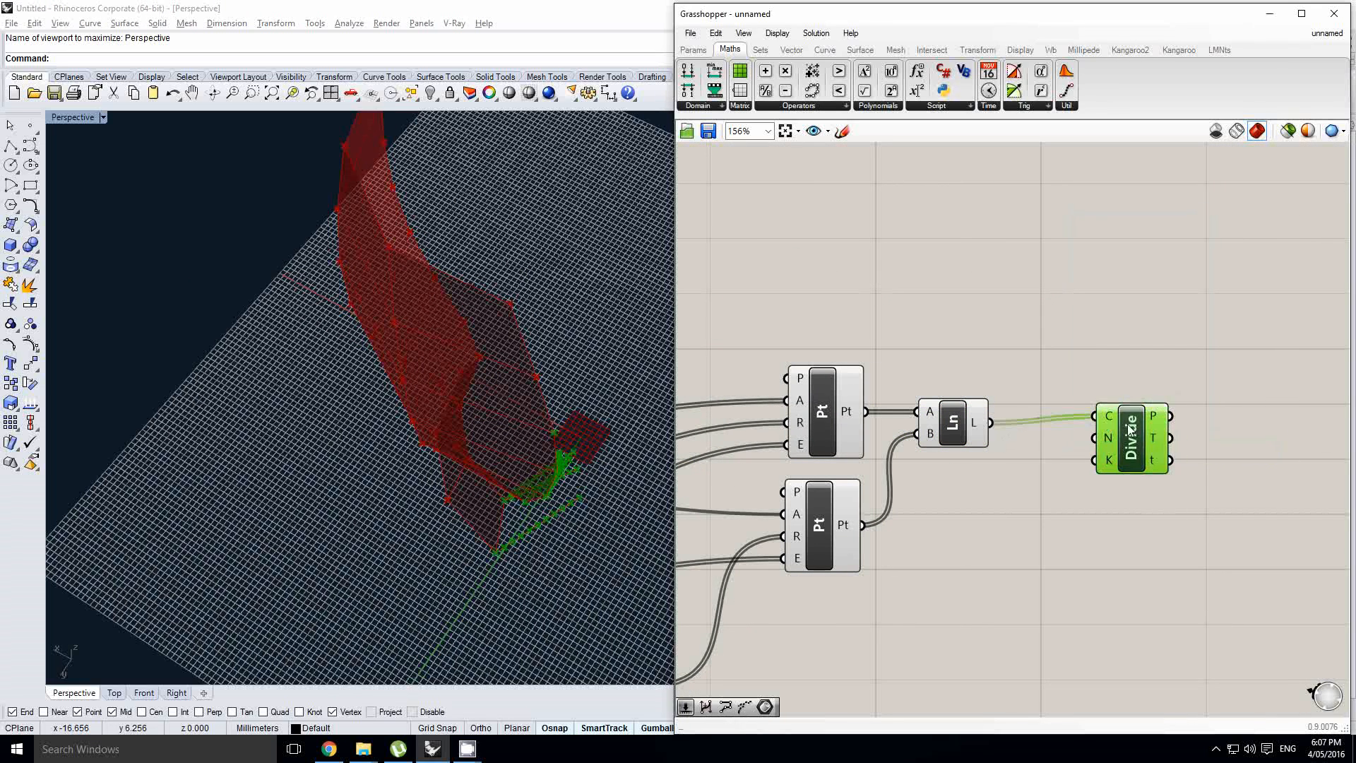
- Add a Number Slider above the Line component and configure it for whole numbers with a new maximum
{"action": "right_click_drag", "start_coordinate": [981, 336], "coordinate": [997, 342]}
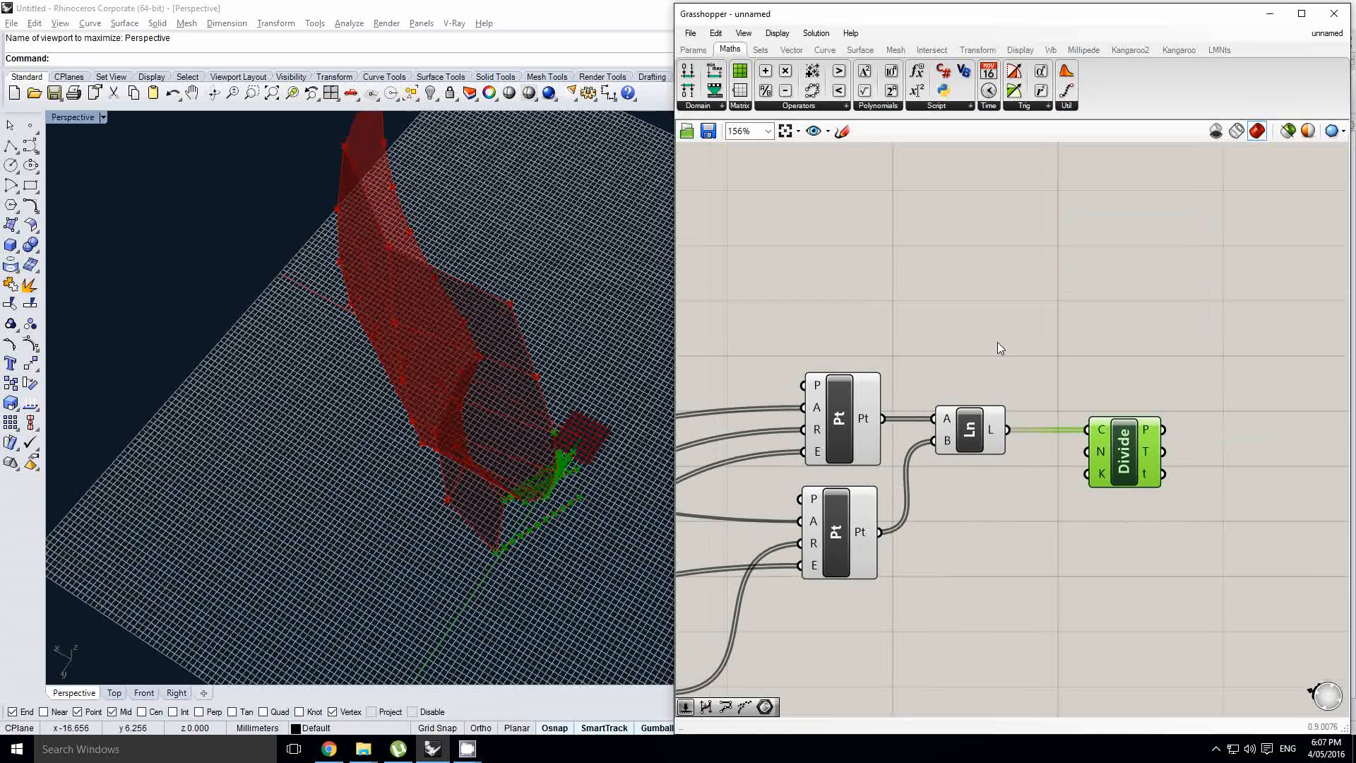
{"action": "left_click", "coordinate": [693, 50]}
{"action": "left_click_drag", "start_coordinate": [948, 296], "coordinate": [949, 303]}
{"action": "scroll", "coordinate": [918, 311], "scroll_direction": "up", "scroll_amount": 1}
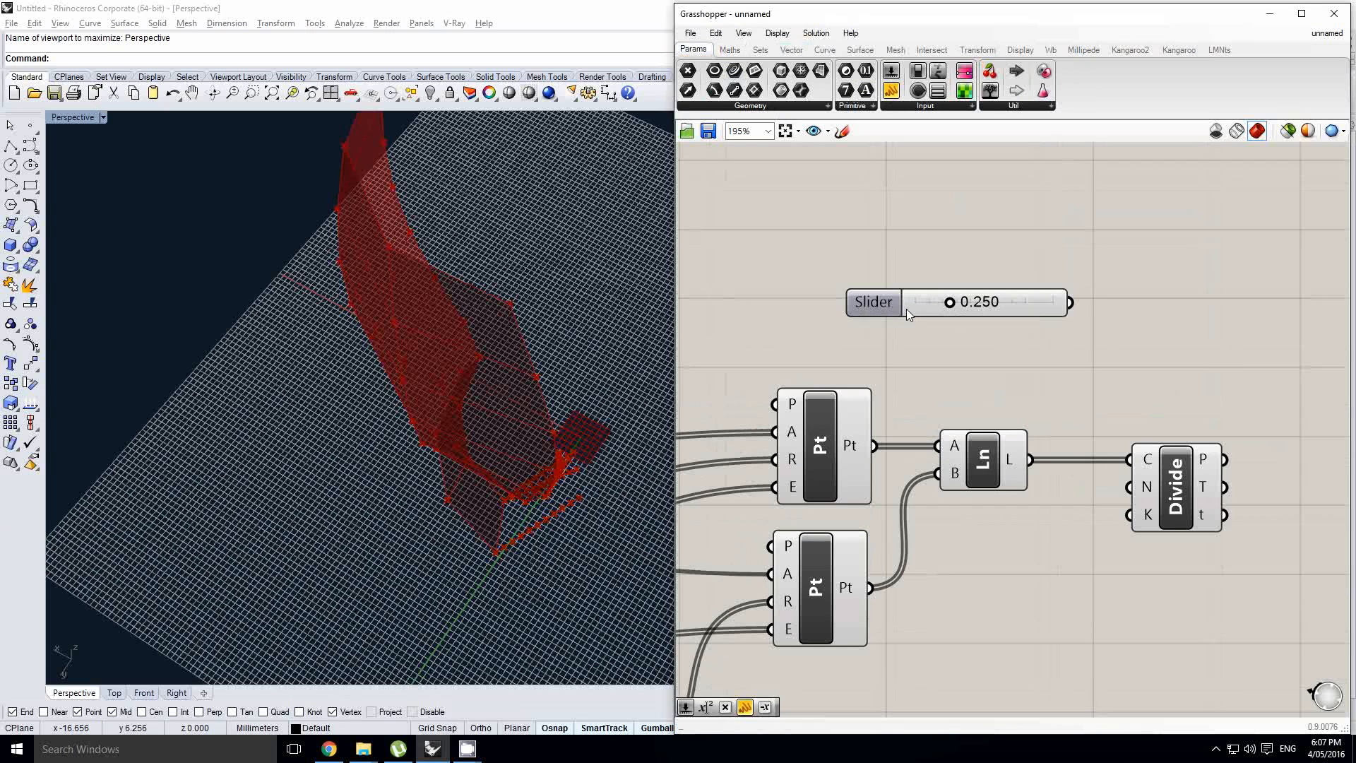
{"action": "double_click", "coordinate": [893, 309]}
{"action": "double_click", "coordinate": [906, 350]}
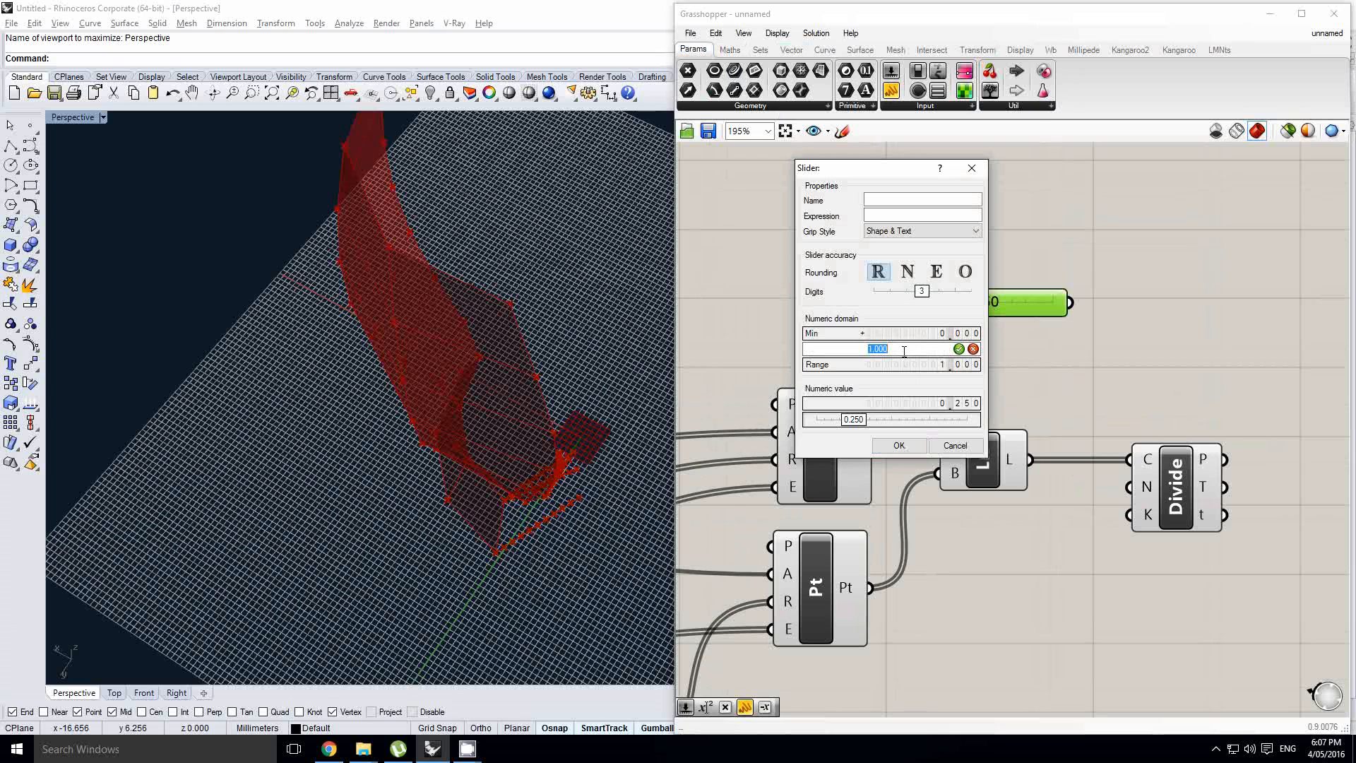
{"action": "left_click", "coordinate": [899, 445]}
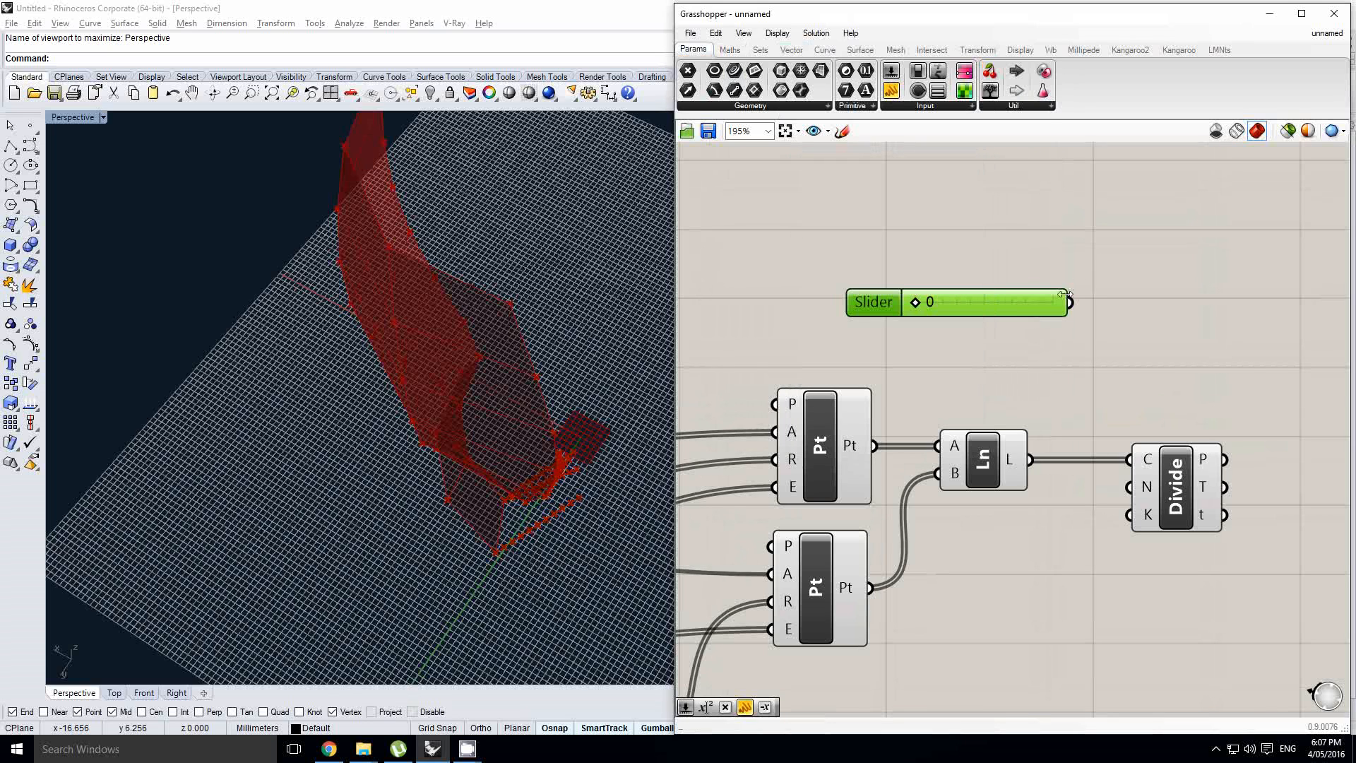
- Connect the slider to the Divide Curve's N input and set the count to 2
{"action": "left_click_drag", "start_coordinate": [1070, 302], "coordinate": [1118, 475]}
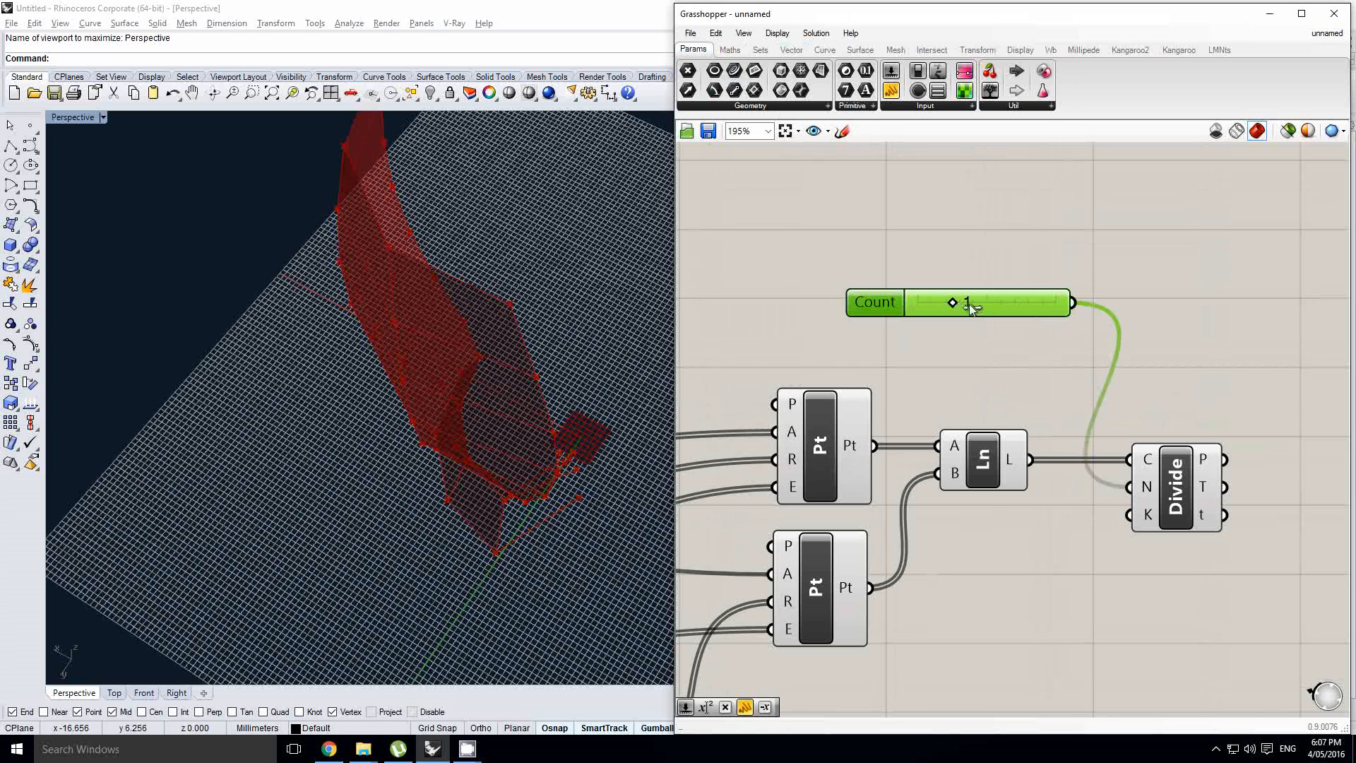
{"action": "right_click_drag", "start_coordinate": [565, 438], "coordinate": [558, 343]}
{"action": "right_click_drag", "start_coordinate": [1104, 459], "coordinate": [1033, 442]}
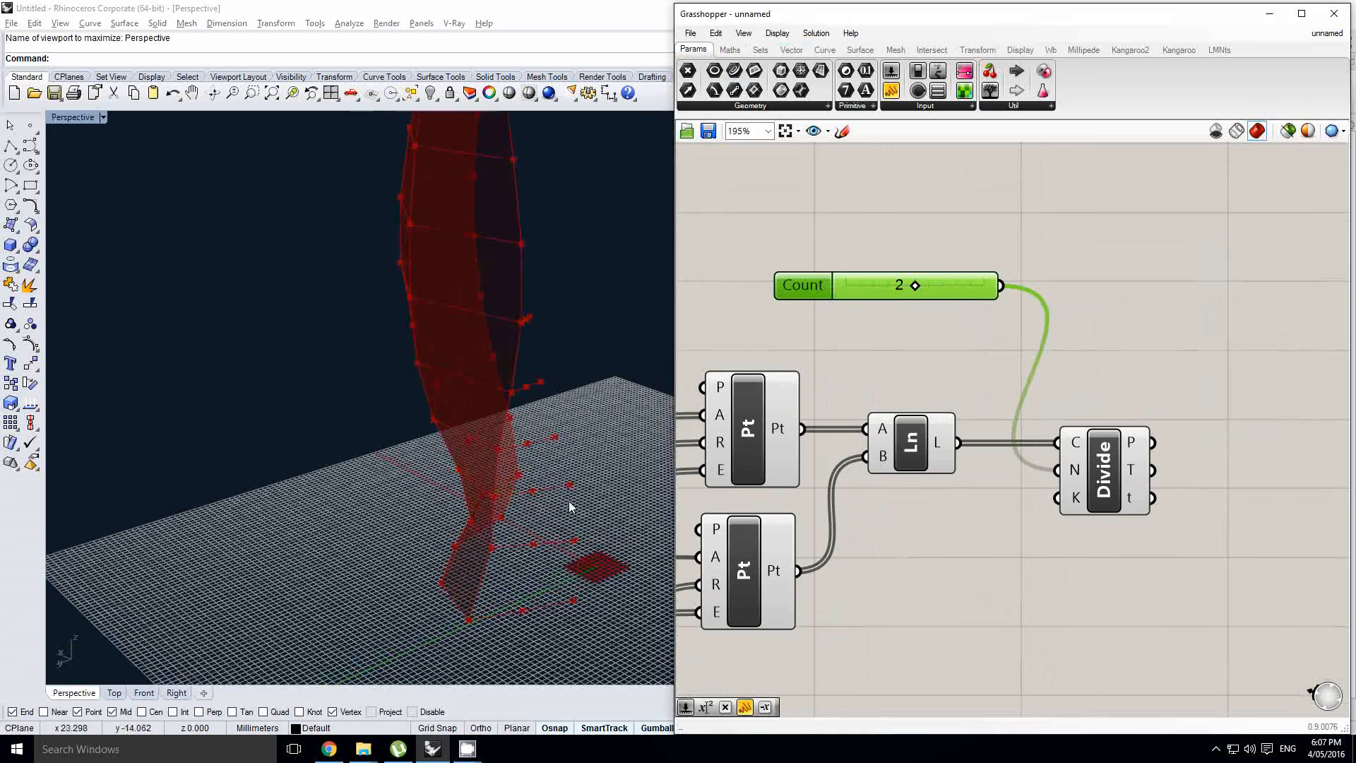
{"action": "right_click_drag", "start_coordinate": [564, 484], "coordinate": [544, 508]}
{"action": "scroll", "coordinate": [732, 329], "scroll_direction": "down", "scroll_amount": 3}
{"action": "left_click", "coordinate": [1135, 427]}
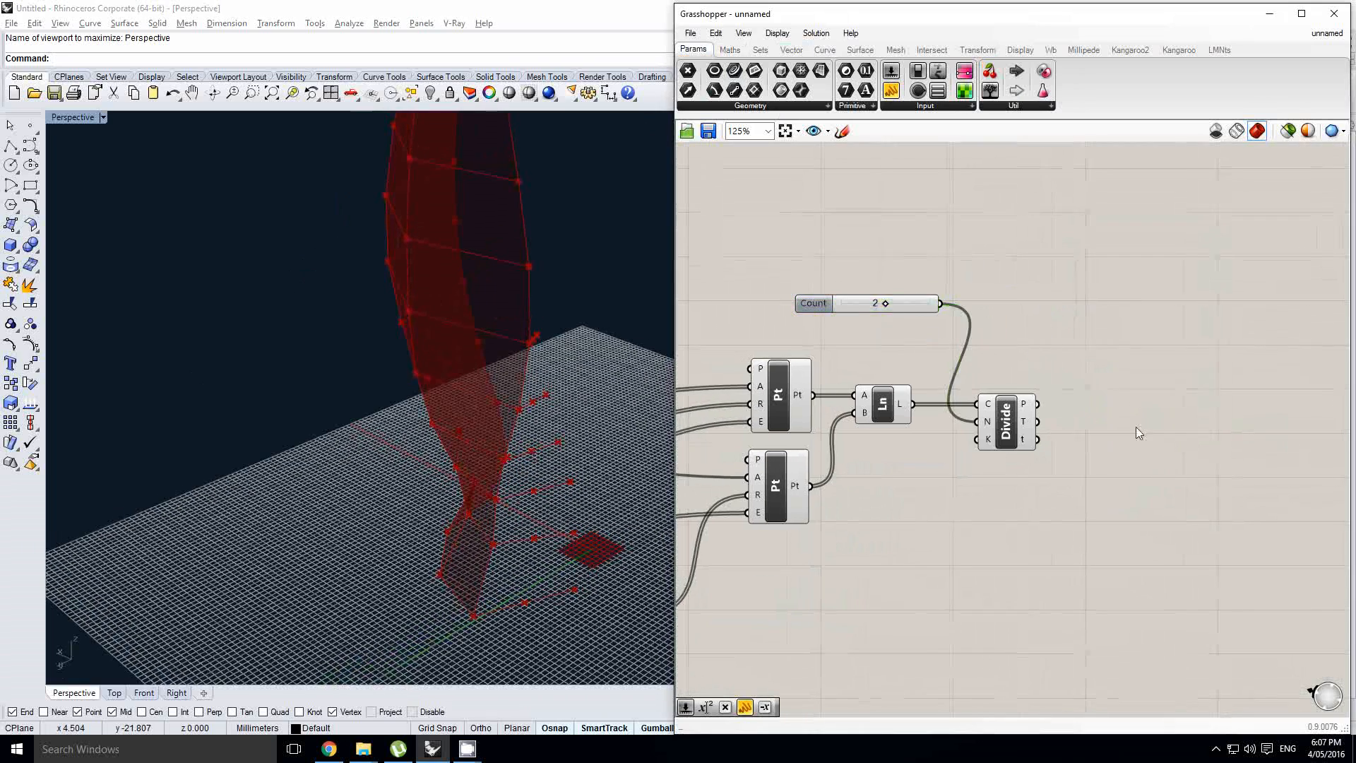
{"action": "double_click", "coordinate": [1109, 401]}
{"action": "right_click_drag", "start_coordinate": [979, 389], "coordinate": [1156, 367]}
{"action": "scroll", "coordinate": [1156, 367], "scroll_direction": "down", "scroll_amount": 2}
{"action": "right_click_drag", "start_coordinate": [917, 399], "coordinate": [1039, 409]}
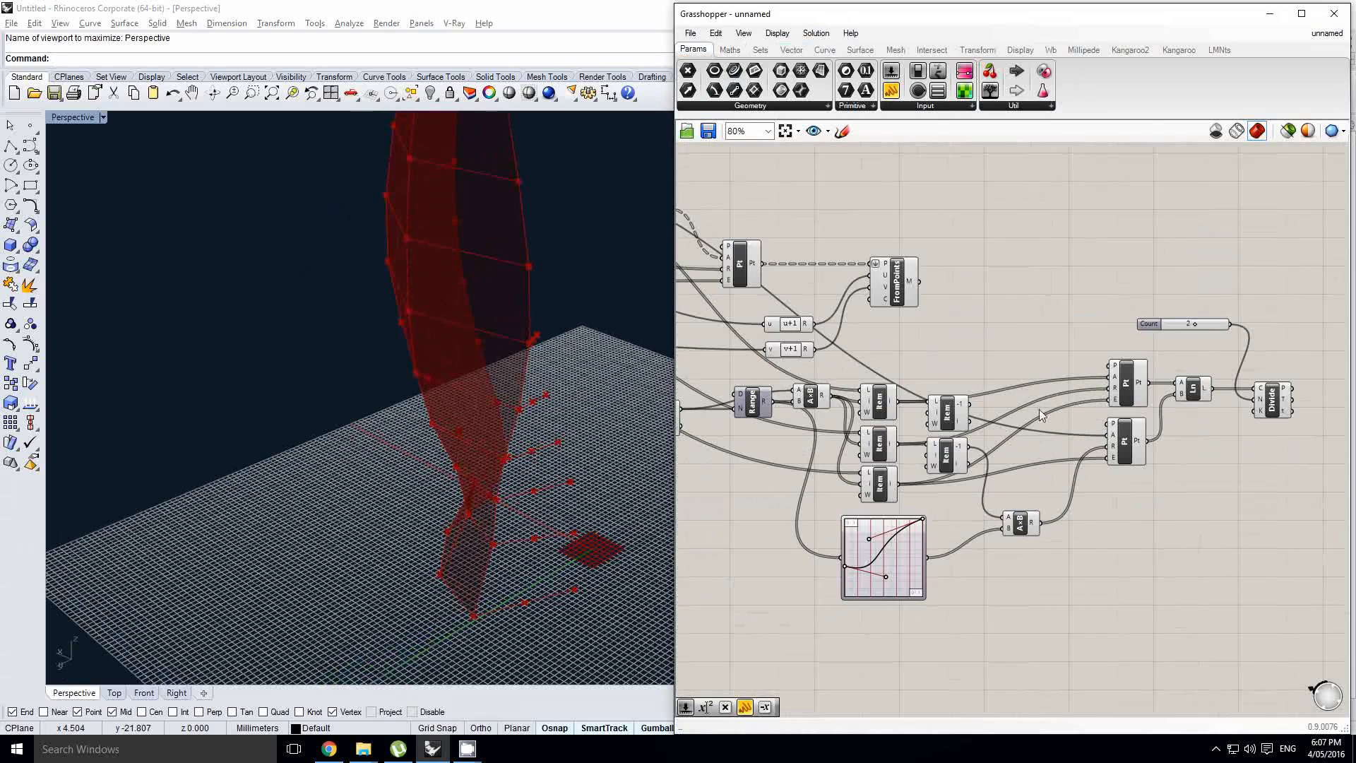
{"action": "right_click_drag", "start_coordinate": [1235, 380], "coordinate": [985, 397]}
{"action": "double_click", "coordinate": [1121, 375]}
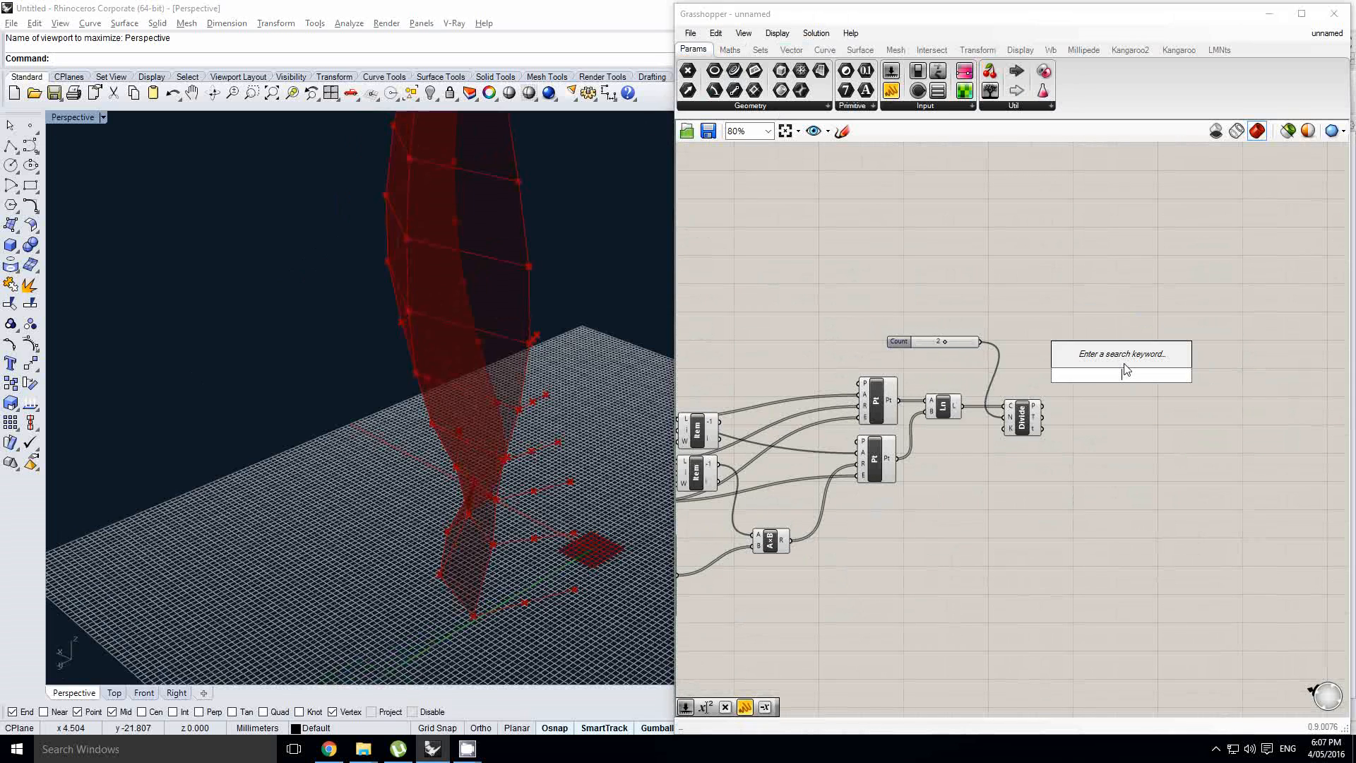
{"action": "type", "text": "mesh from"}
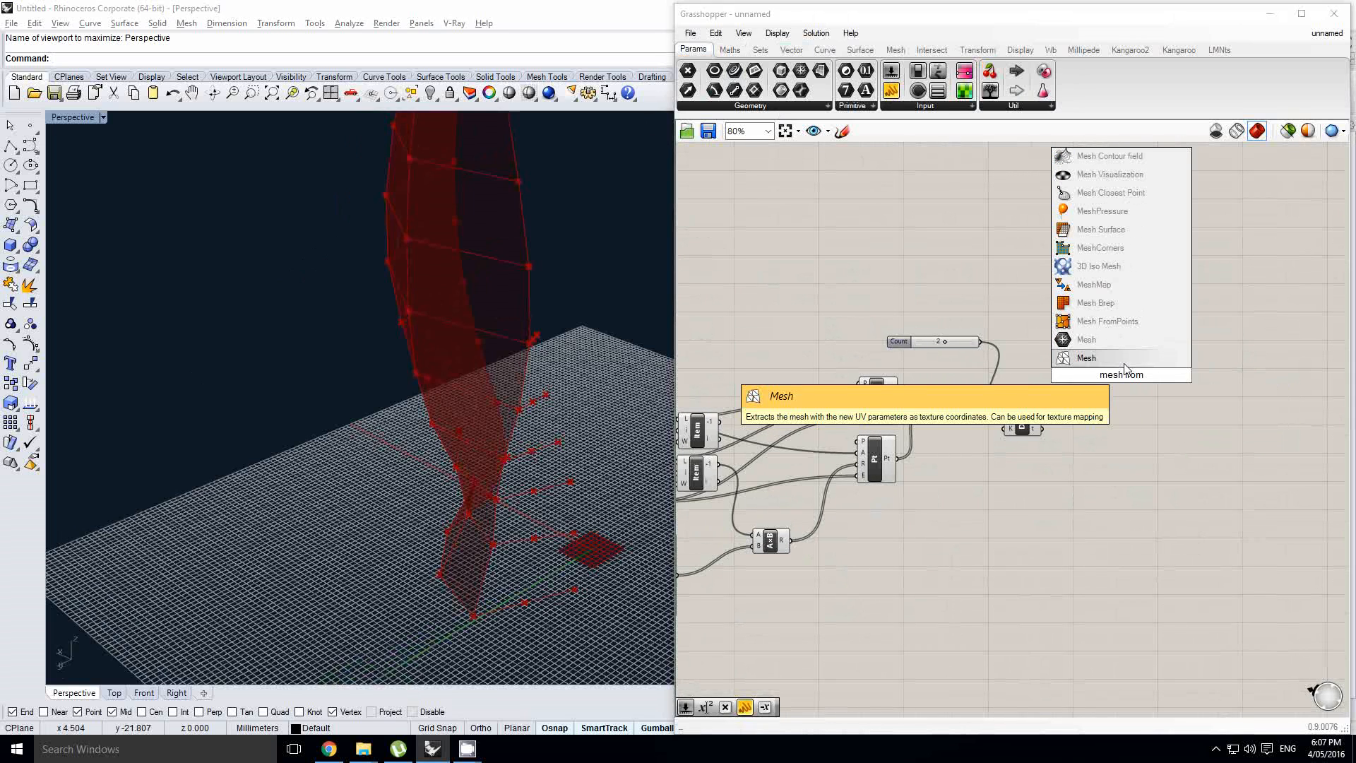
{"action": "left_click", "coordinate": [1099, 303]}
{"action": "key", "text": "Delete"}
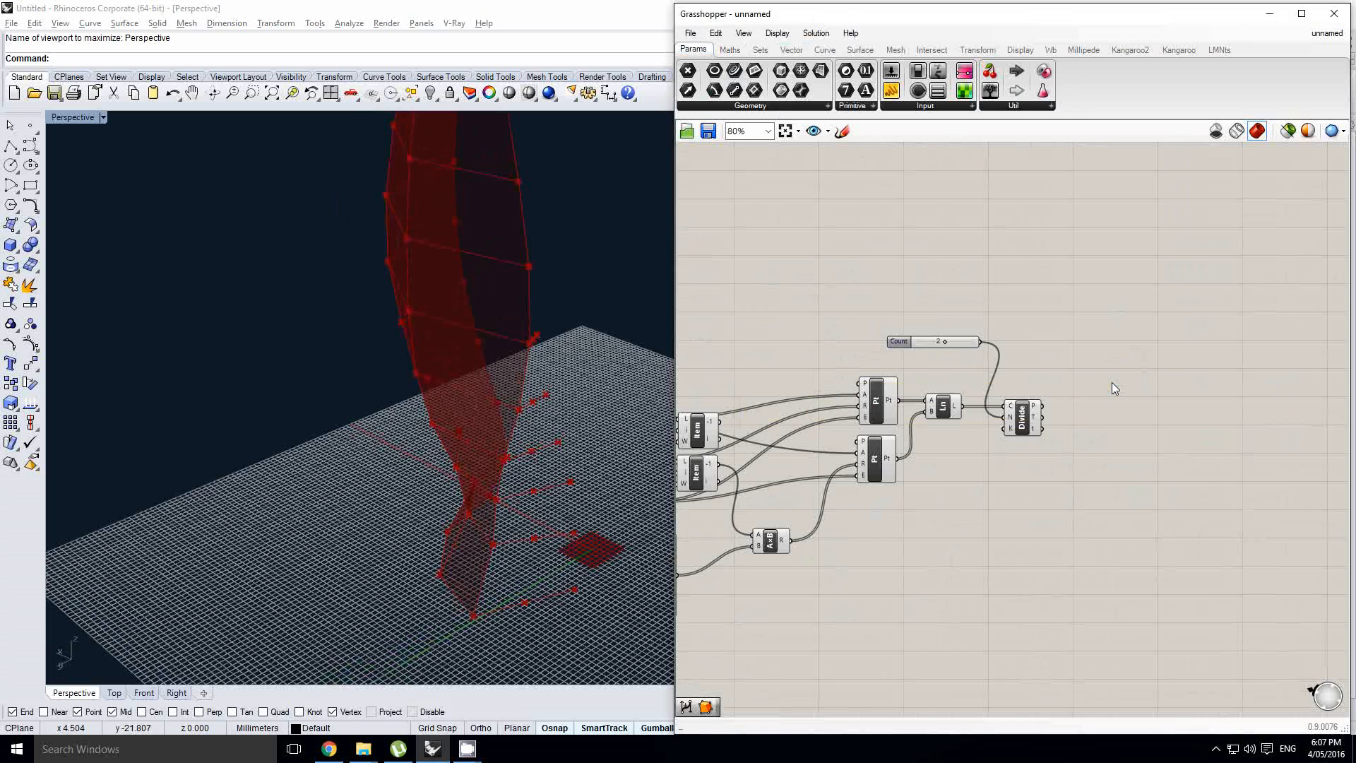
- Add a Mesh FromPoints component after the Divide Curve
{"action": "double_click", "coordinate": [1112, 382]}
{"action": "type", "text": "mes"}
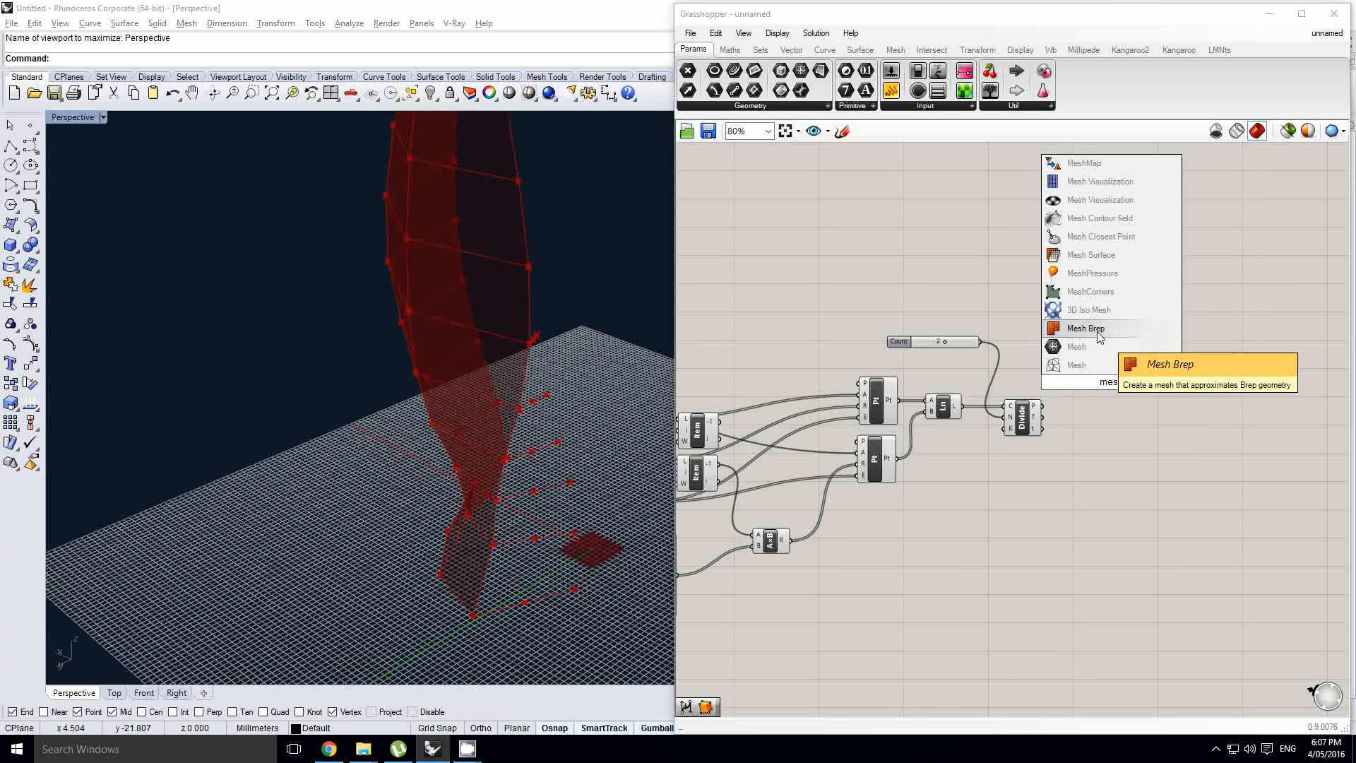
{"action": "type", "text": "h from"}
{"action": "left_click", "coordinate": [1098, 332]}
{"action": "scroll", "coordinate": [1084, 401], "scroll_direction": "up", "scroll_amount": 1}
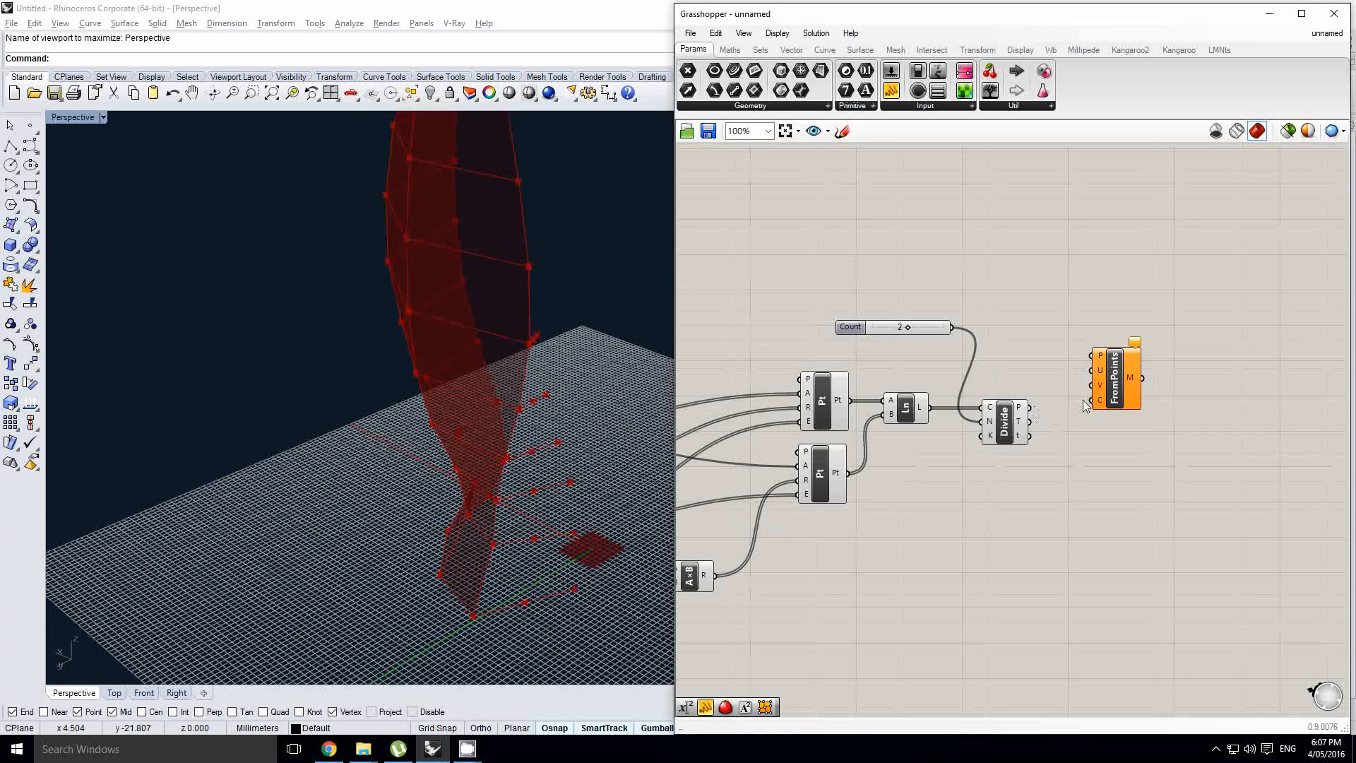
- Align the new Mesh FromPoints with Divide Curve, whose P output feeds its P input, and flatten that input
{"action": "left_click_drag", "start_coordinate": [1121, 365], "coordinate": [1125, 418]}
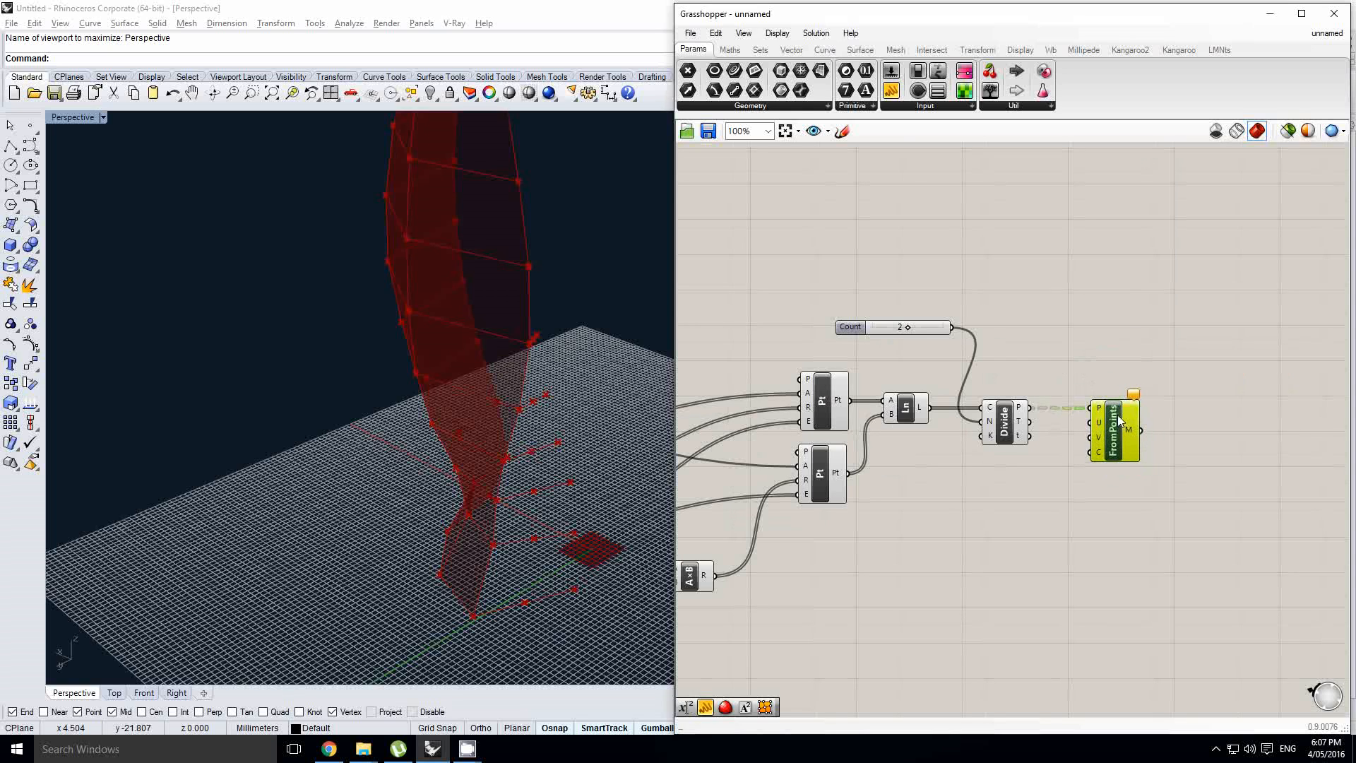
{"action": "right_click", "coordinate": [1102, 413]}
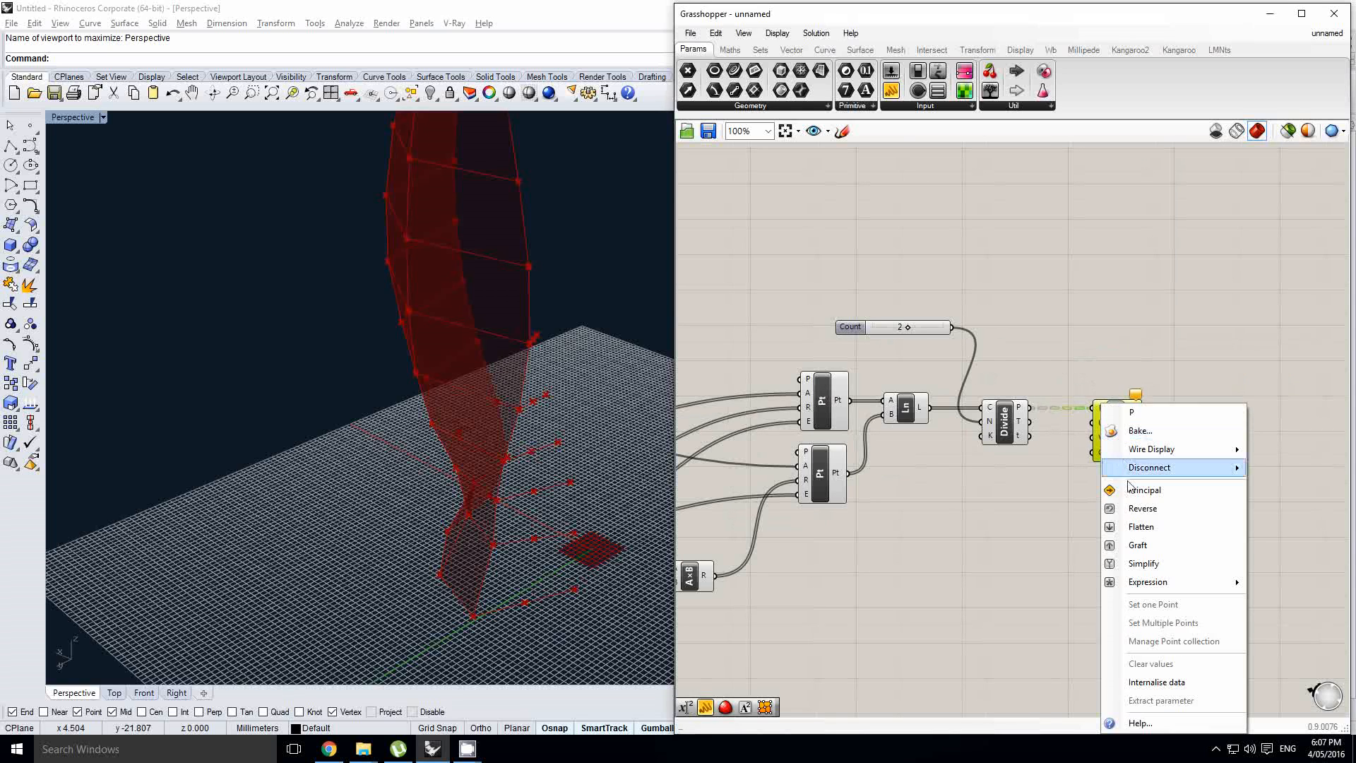
{"action": "left_click", "coordinate": [1144, 526]}
{"action": "scroll", "coordinate": [1062, 498], "scroll_direction": "down", "scroll_amount": 1}
{"action": "right_click_drag", "start_coordinate": [1036, 358], "coordinate": [1001, 354]}
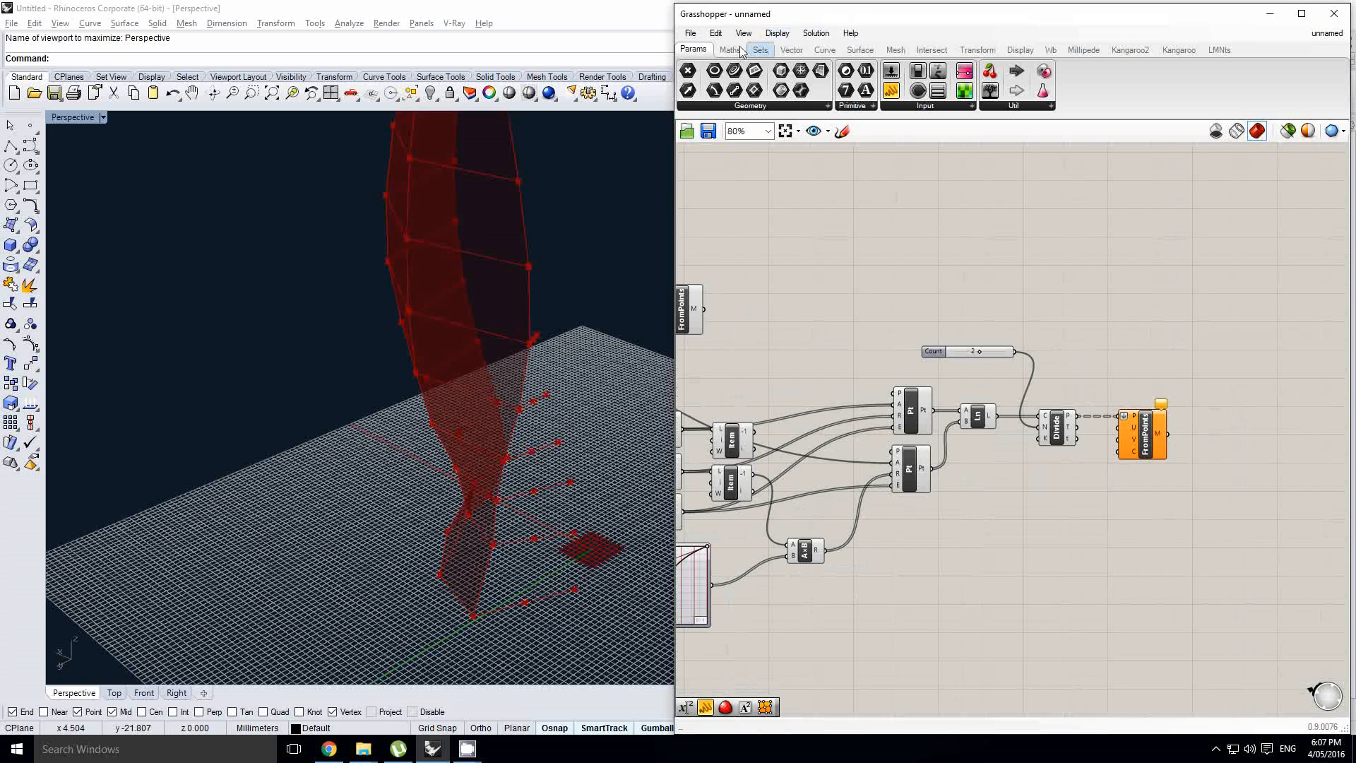
{"action": "left_click", "coordinate": [730, 50]}
{"action": "left_click_drag", "start_coordinate": [1025, 300], "coordinate": [790, 332]}
{"action": "double_click", "coordinate": [1067, 323]}
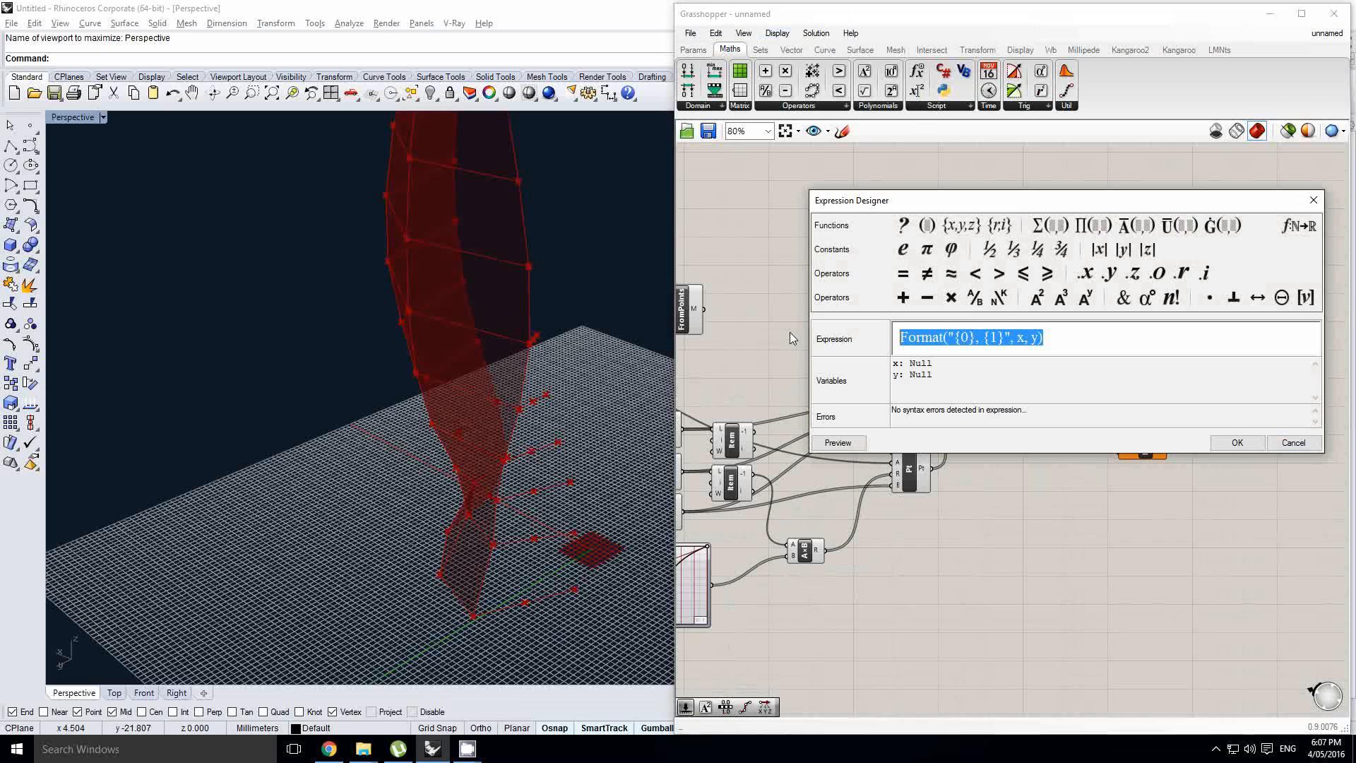
{"action": "type", "text": "u+1"}
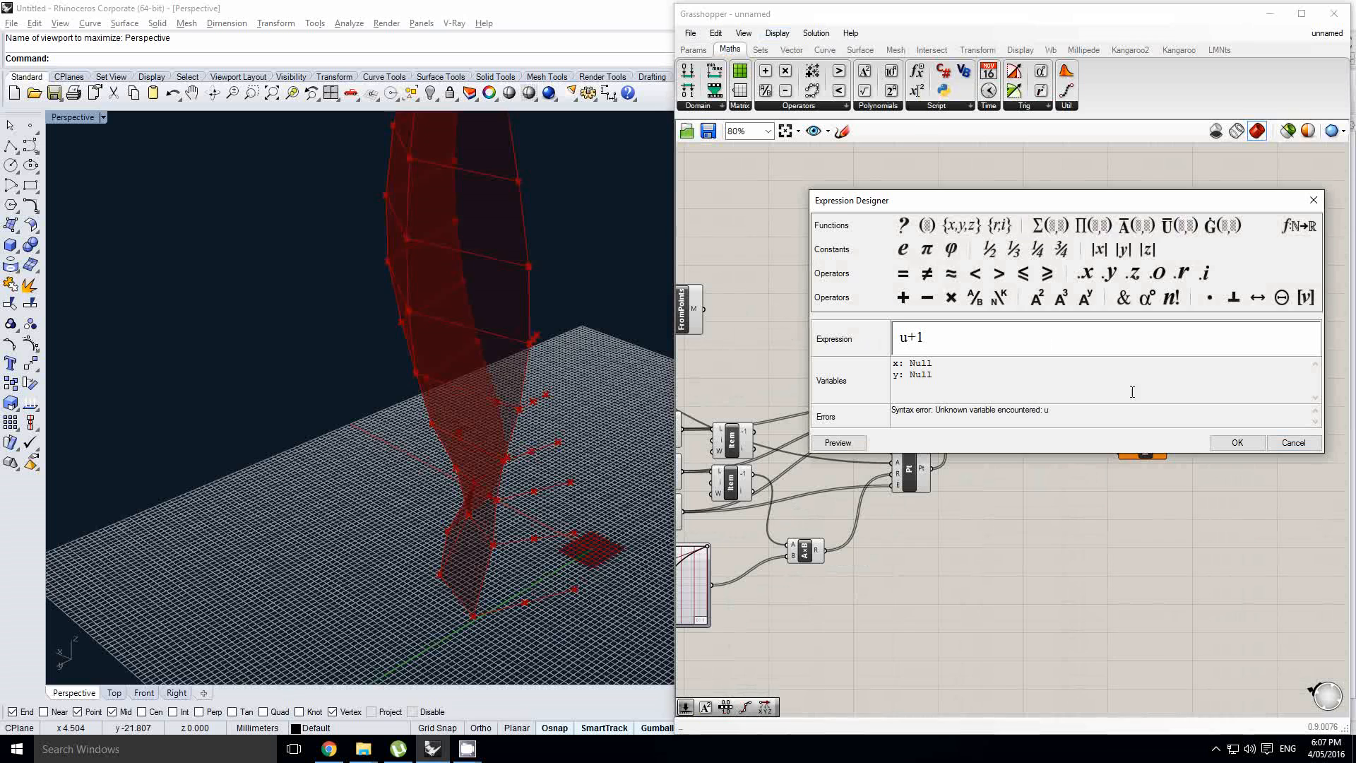
{"action": "left_click", "coordinate": [1235, 443]}
{"action": "scroll", "coordinate": [1063, 328], "scroll_direction": "up", "scroll_amount": 2}
{"action": "left_click_drag", "start_coordinate": [1063, 328], "coordinate": [1065, 379], "text": "alt"}
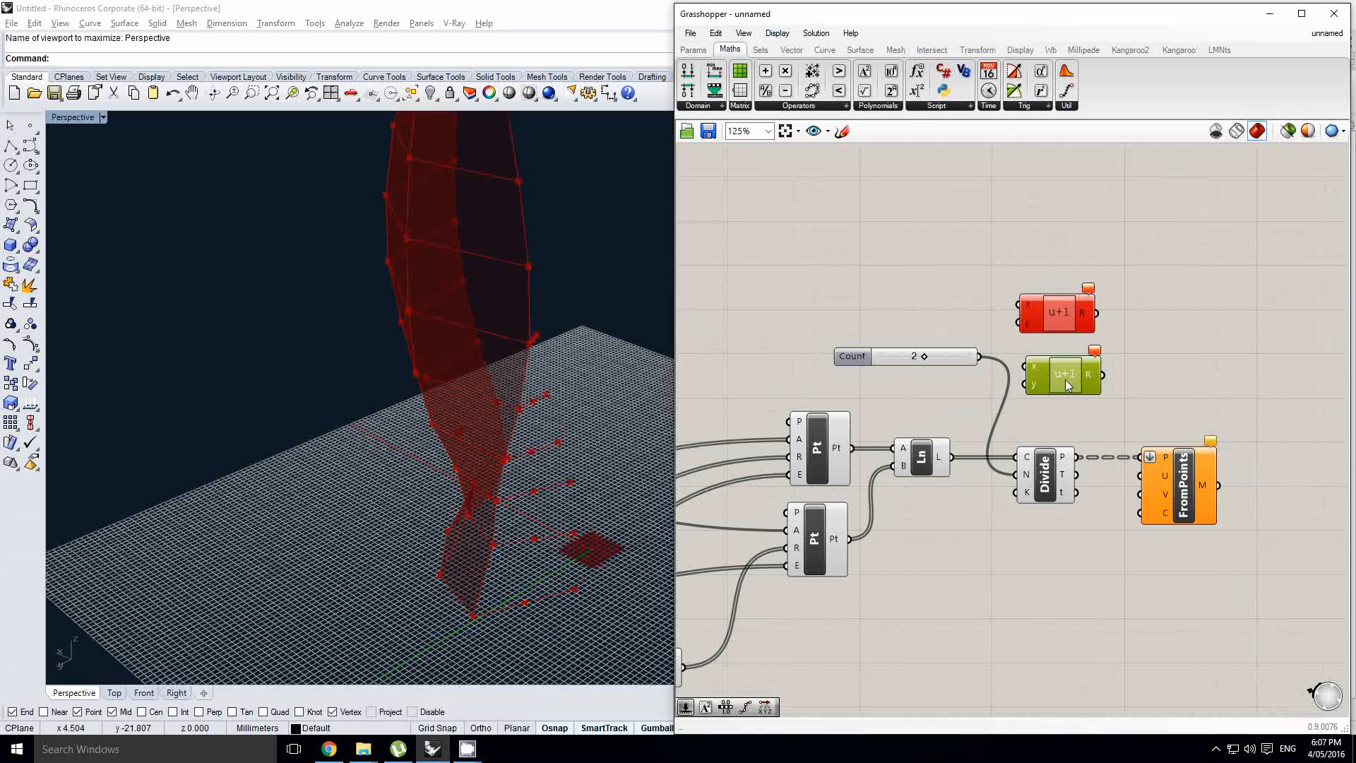
{"action": "double_click", "coordinate": [1065, 379]}
{"action": "left_click", "coordinate": [1307, 260]}
- Copy the existing u+1 and v+1 expression components and place the copies near the Count slider
{"action": "left_click_drag", "start_coordinate": [1163, 420], "coordinate": [1022, 290]}
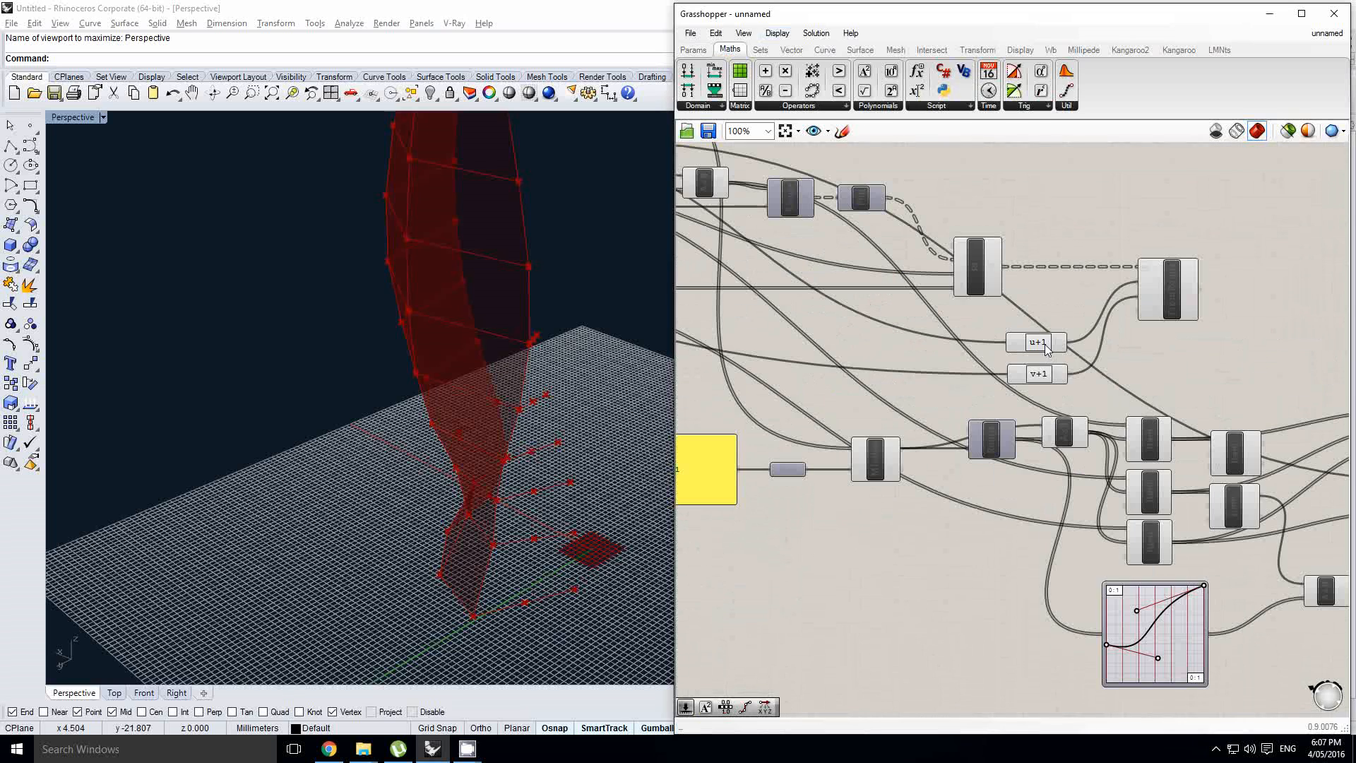
{"action": "left_click_drag", "start_coordinate": [1096, 378], "coordinate": [1041, 346]}
{"action": "scroll", "coordinate": [1053, 349], "scroll_direction": "down", "scroll_amount": 4}
{"action": "right_click_drag", "start_coordinate": [1053, 349], "coordinate": [802, 361]}
{"action": "scroll", "coordinate": [802, 362], "scroll_direction": "down", "scroll_amount": 1}
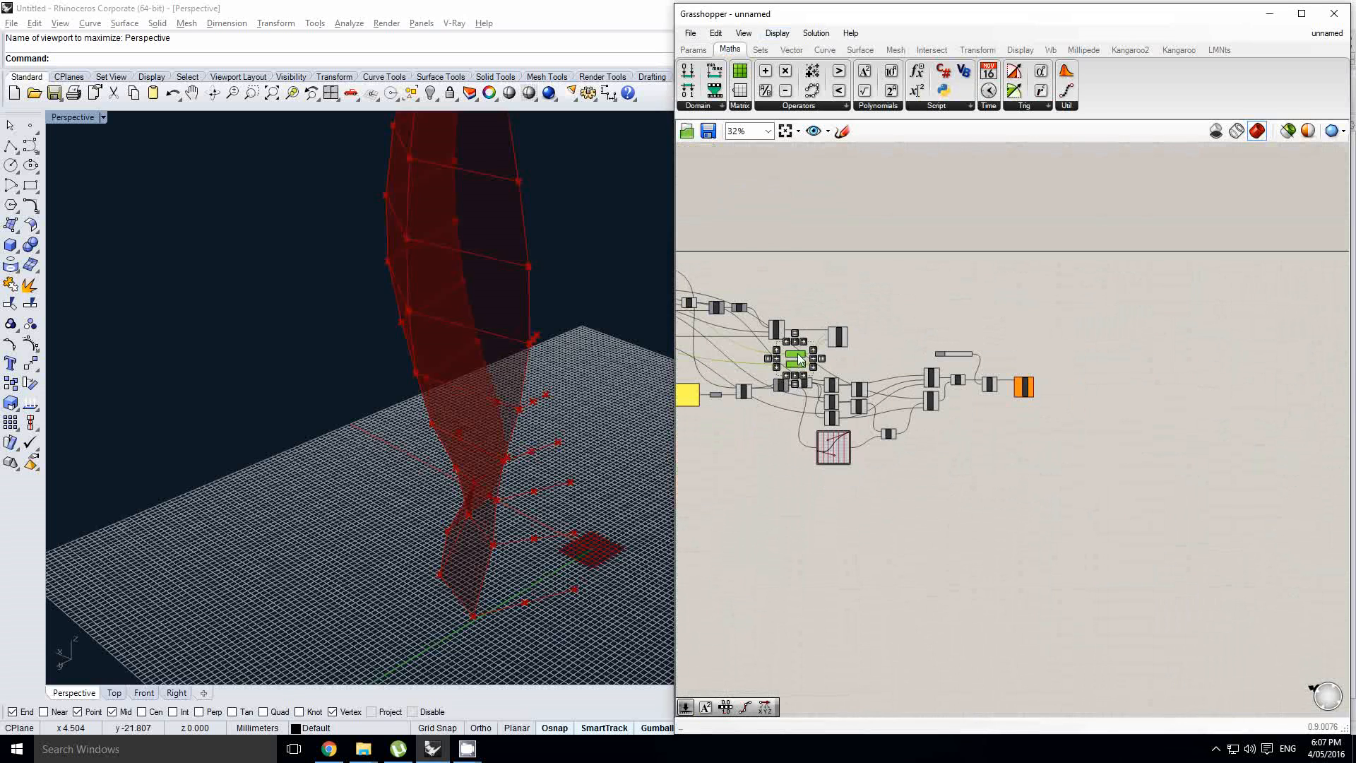
- Connect the Member Index's I output to the u input of the copied u+1 expression
{"action": "scroll", "coordinate": [919, 351], "scroll_direction": "up", "scroll_amount": 5}
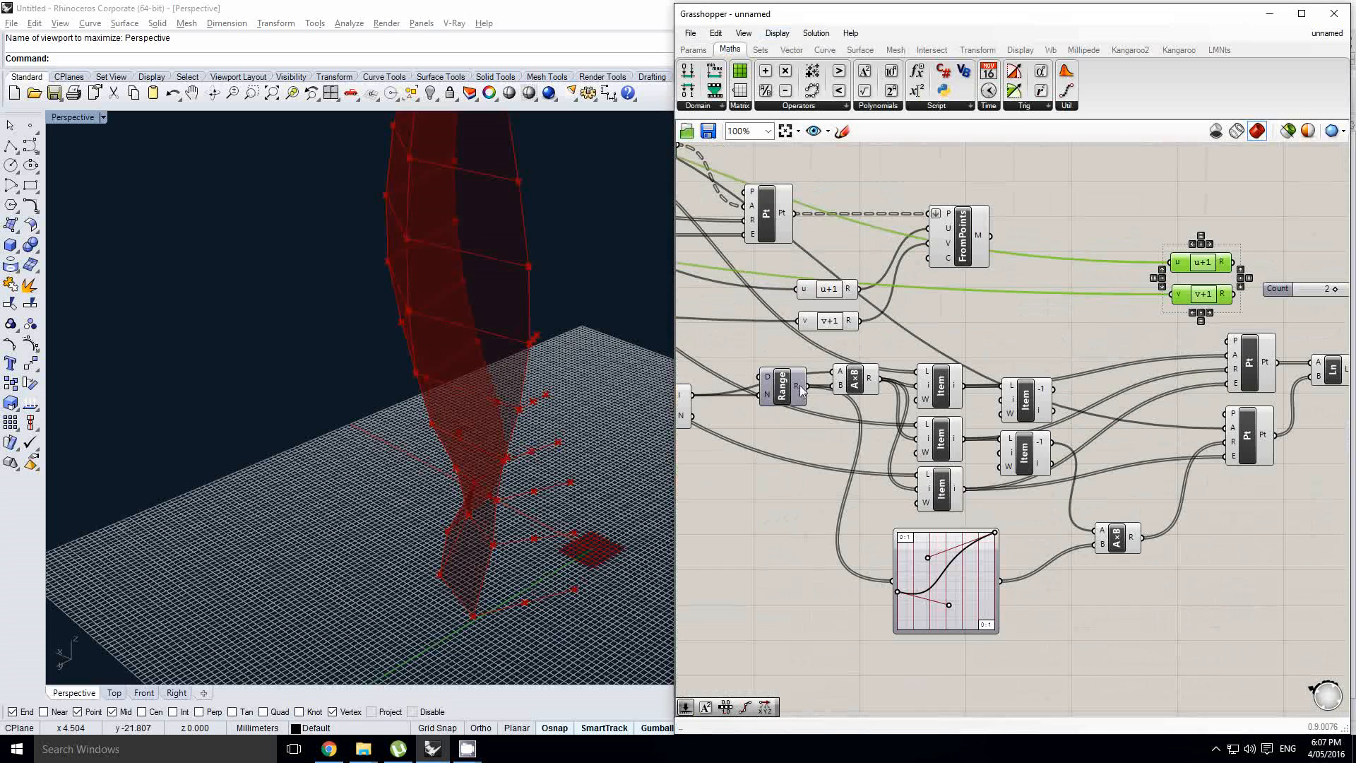
{"action": "right_click_drag", "start_coordinate": [800, 384], "coordinate": [1018, 403]}
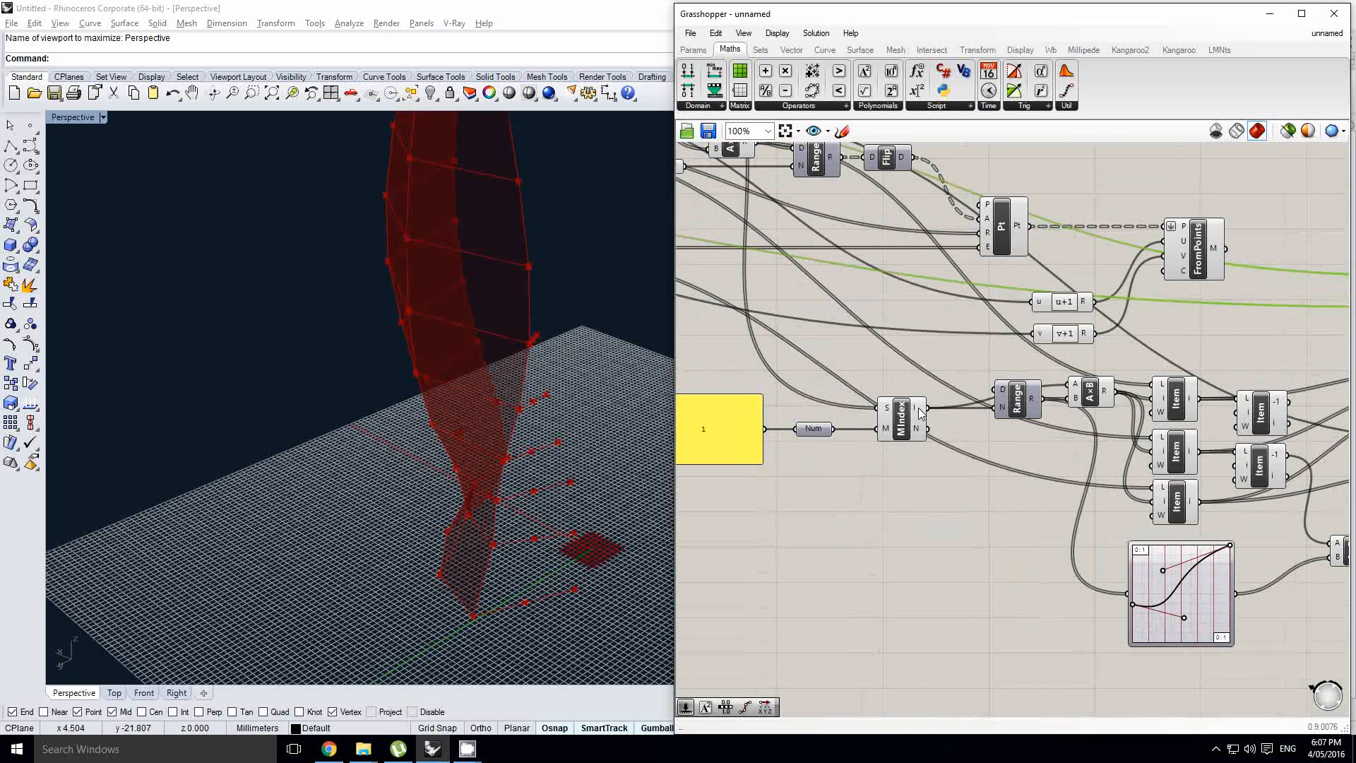
{"action": "scroll", "coordinate": [910, 409], "scroll_direction": "down", "scroll_amount": 2}
{"action": "left_click_drag", "start_coordinate": [914, 409], "coordinate": [1233, 328]}
{"action": "scroll", "coordinate": [1238, 333], "scroll_direction": "up", "scroll_amount": 3}
{"action": "right_click_drag", "start_coordinate": [1249, 318], "coordinate": [797, 344]}
- Connect the division count slider to the copied v+1 expression's v input and move both copied expressions above Divide Curve
{"action": "left_click", "coordinate": [1014, 374]}
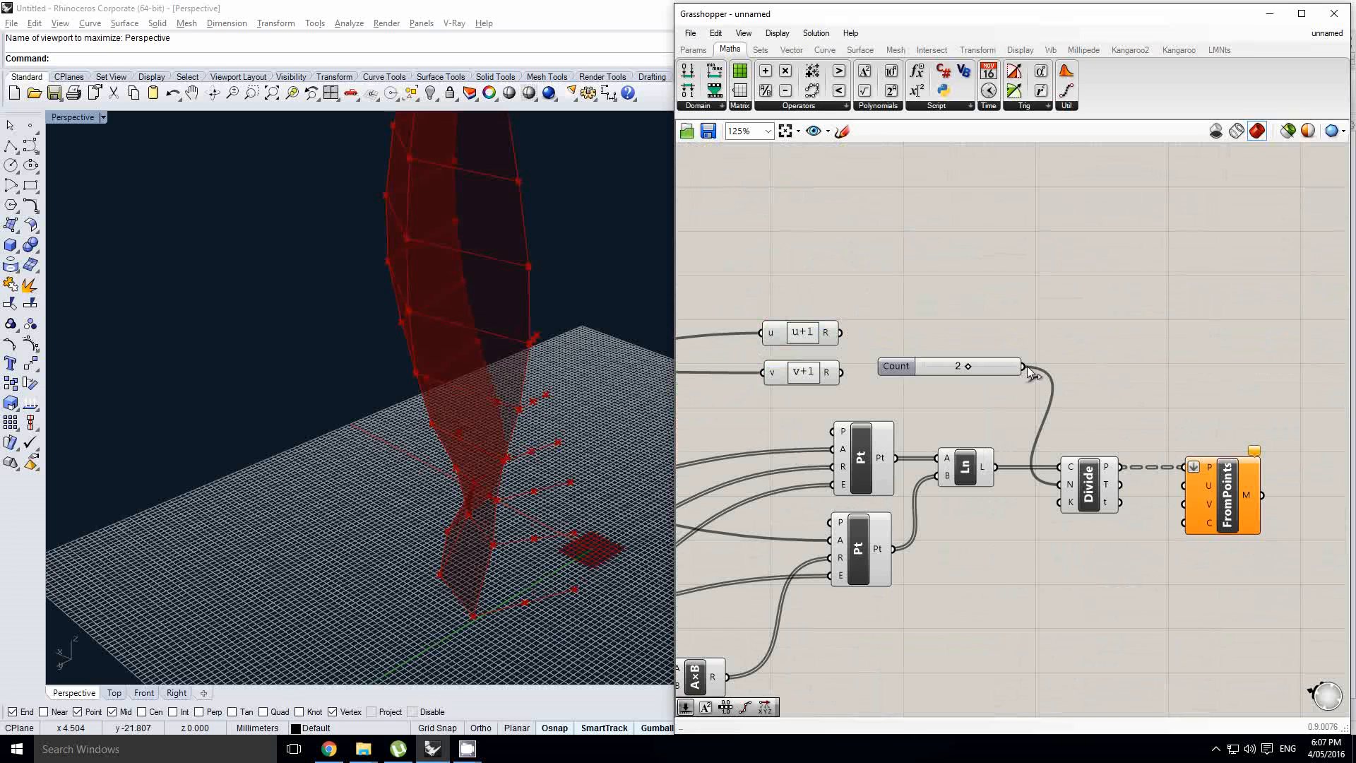
{"action": "left_click_drag", "start_coordinate": [1024, 367], "coordinate": [767, 372]}
{"action": "left_click_drag", "start_coordinate": [864, 402], "coordinate": [1121, 339]}
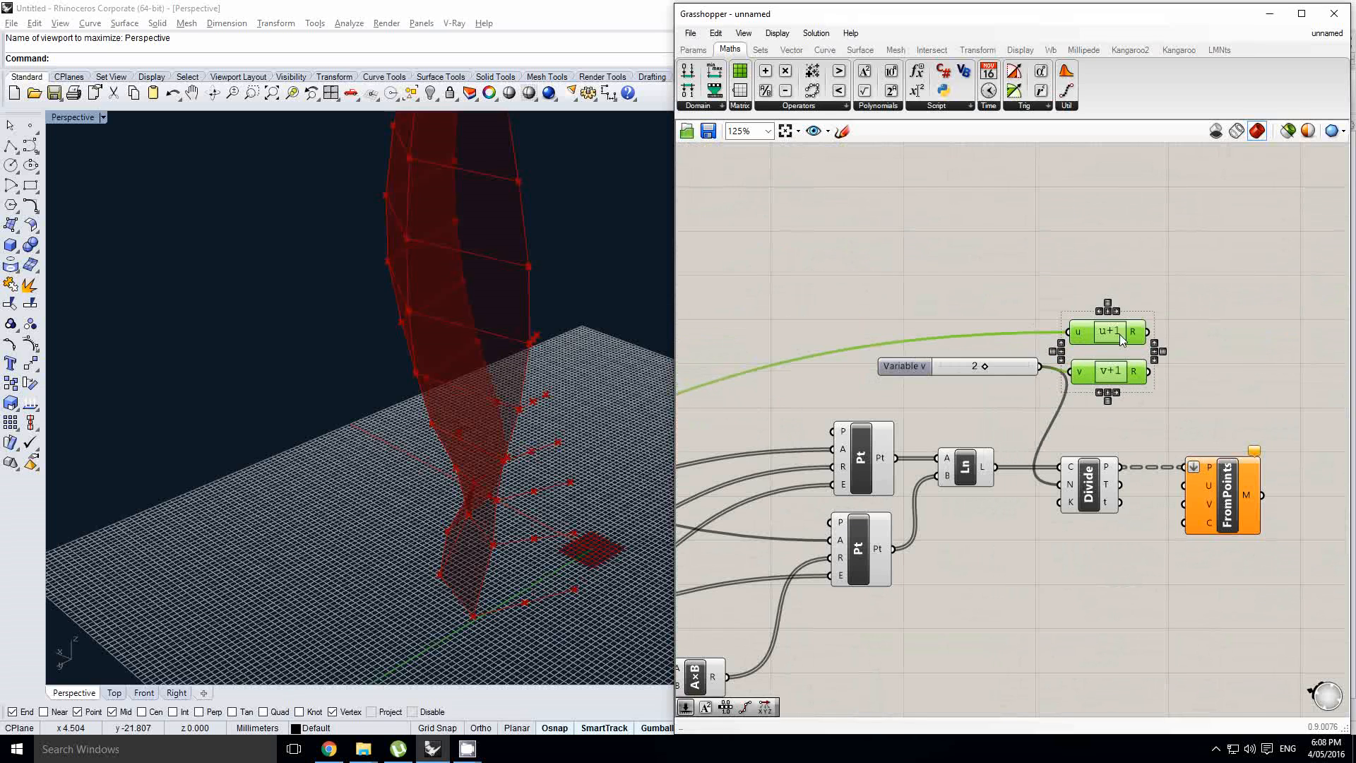
- Connect the copied u+1 and v+1 results to the U and V inputs of the new Mesh FromPoints
{"action": "right_click_drag", "start_coordinate": [1121, 339], "coordinate": [963, 339]}
{"action": "left_click", "coordinate": [1032, 328]}
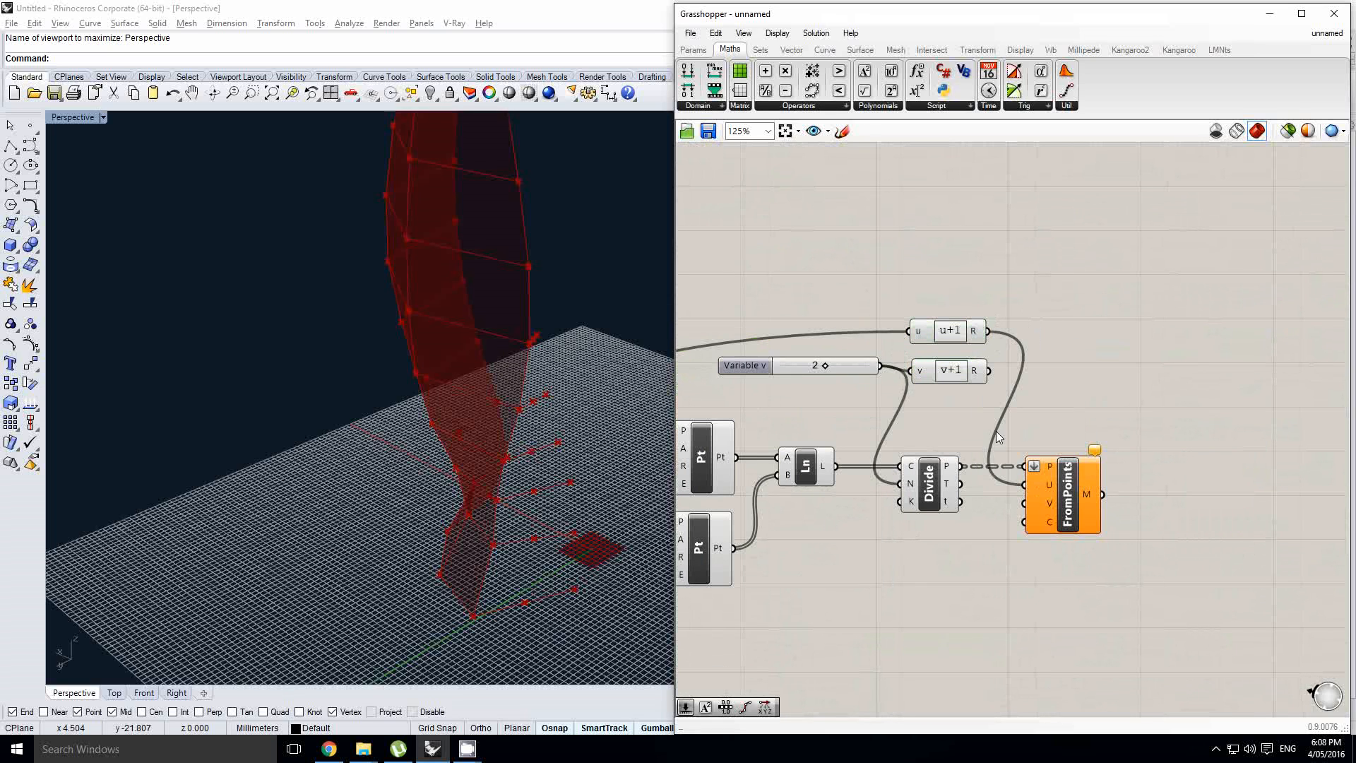
{"action": "left_click_drag", "start_coordinate": [1016, 508], "coordinate": [1016, 508]}
- Tidy the layout of the new Mesh FromPoints, the two copied expressions and the Variable v slider around Divide Curve
{"action": "scroll", "coordinate": [510, 469], "scroll_direction": "up", "scroll_amount": 4}
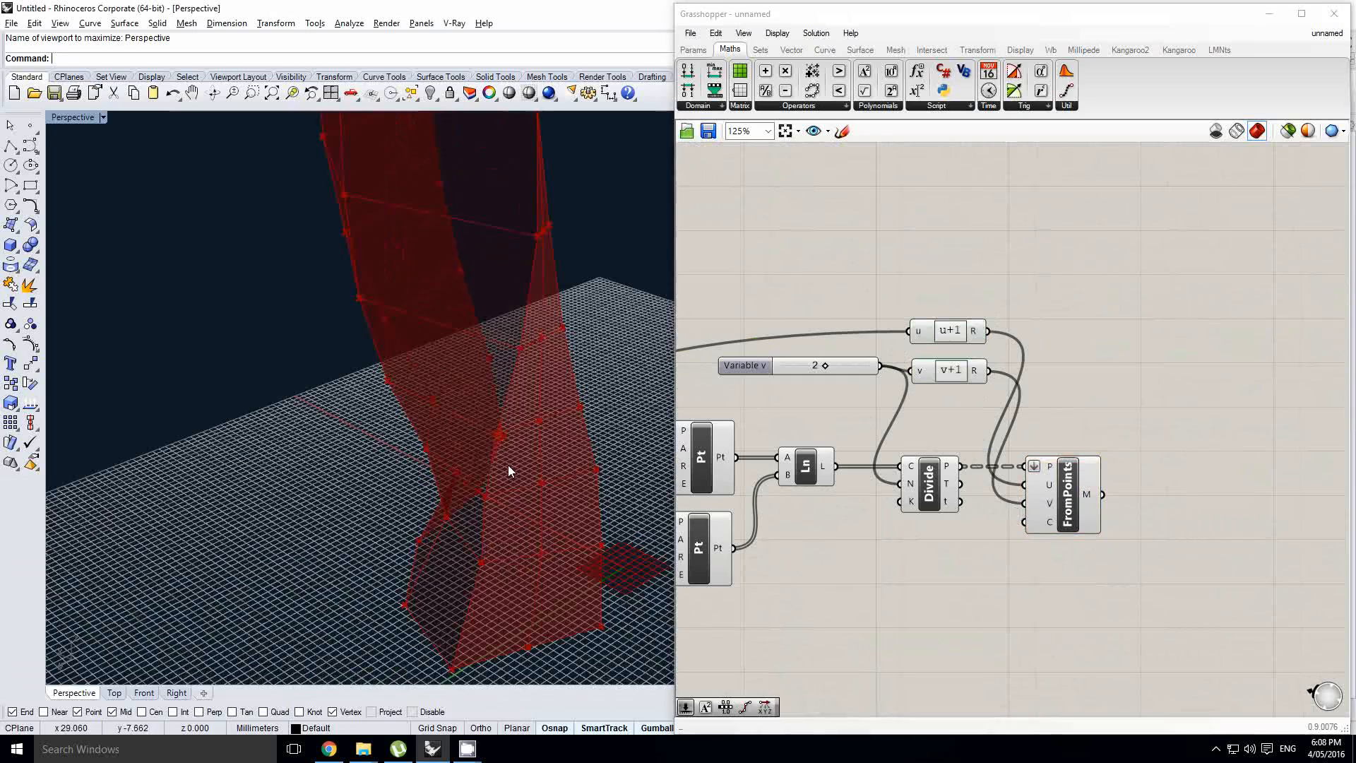
{"action": "right_click_drag", "start_coordinate": [507, 465], "coordinate": [558, 445]}
{"action": "right_click_drag", "start_coordinate": [577, 464], "coordinate": [487, 410]}
{"action": "right_click_drag", "start_coordinate": [1076, 480], "coordinate": [980, 480]}
{"action": "left_click_drag", "start_coordinate": [980, 479], "coordinate": [1034, 494]}
{"action": "right_click_drag", "start_coordinate": [897, 430], "coordinate": [1023, 448]}
{"action": "mouse_move", "coordinate": [1022, 417]}
{"action": "left_mouse_down"}
{"action": "mouse_move", "coordinate": [976, 342]}
{"action": "mouse_move", "coordinate": [1015, 405]}
{"action": "left_mouse_up"}
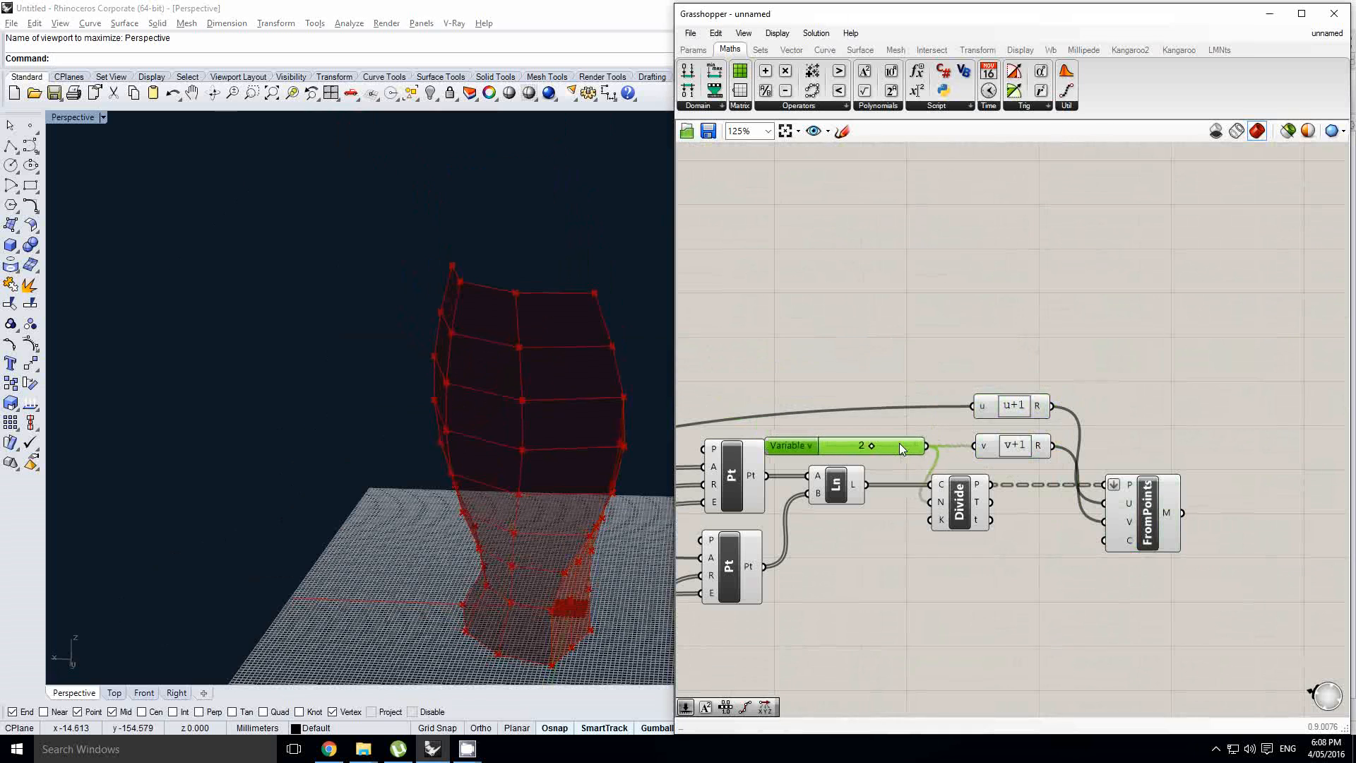
{"action": "left_click_drag", "start_coordinate": [900, 443], "coordinate": [910, 443]}
{"action": "right_click_drag", "start_coordinate": [1146, 448], "coordinate": [996, 412]}
{"action": "left_click", "coordinate": [998, 414]}
- Examine which geometry the new point and line components and the first Mesh FromPoints produce by selecting them
{"action": "right_click_drag", "start_coordinate": [1016, 497], "coordinate": [1123, 509]}
{"action": "scroll", "coordinate": [968, 501], "scroll_direction": "down", "scroll_amount": 2}
{"action": "scroll", "coordinate": [1123, 509], "scroll_direction": "down", "scroll_amount": 1}
{"action": "left_click_drag", "start_coordinate": [1105, 596], "coordinate": [717, 443]}
{"action": "middle_click", "coordinate": [754, 439]}
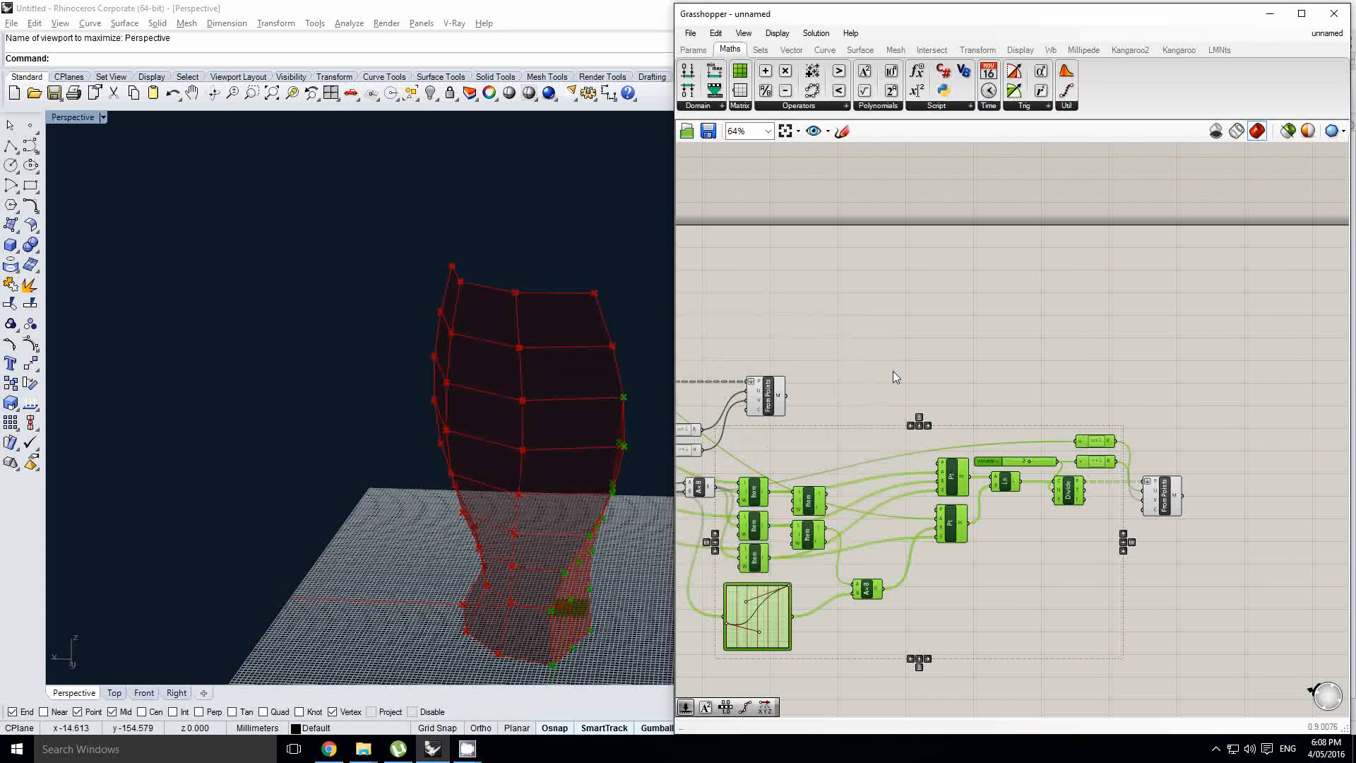
{"action": "middle_click", "coordinate": [872, 446]}
{"action": "right_click_drag", "start_coordinate": [827, 384], "coordinate": [920, 391]}
{"action": "left_click", "coordinate": [862, 390]}
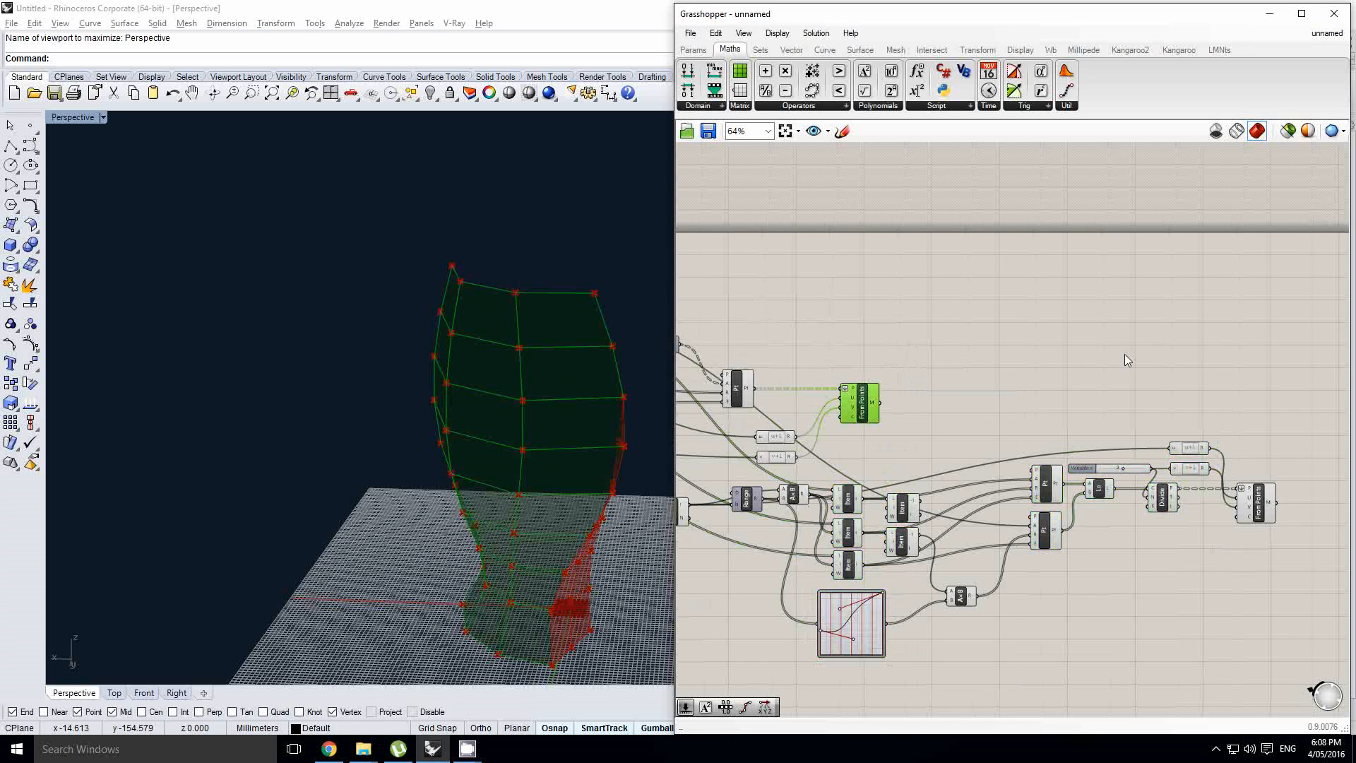
- Add a Weaverbird's Join Meshes component and connect the first Mesh FromPoints' M output to its M+ input
{"action": "right_click_drag", "start_coordinate": [1124, 354], "coordinate": [997, 362]}
{"action": "double_click", "coordinate": [1107, 387]}
{"action": "type", "text": "wbjoin"}
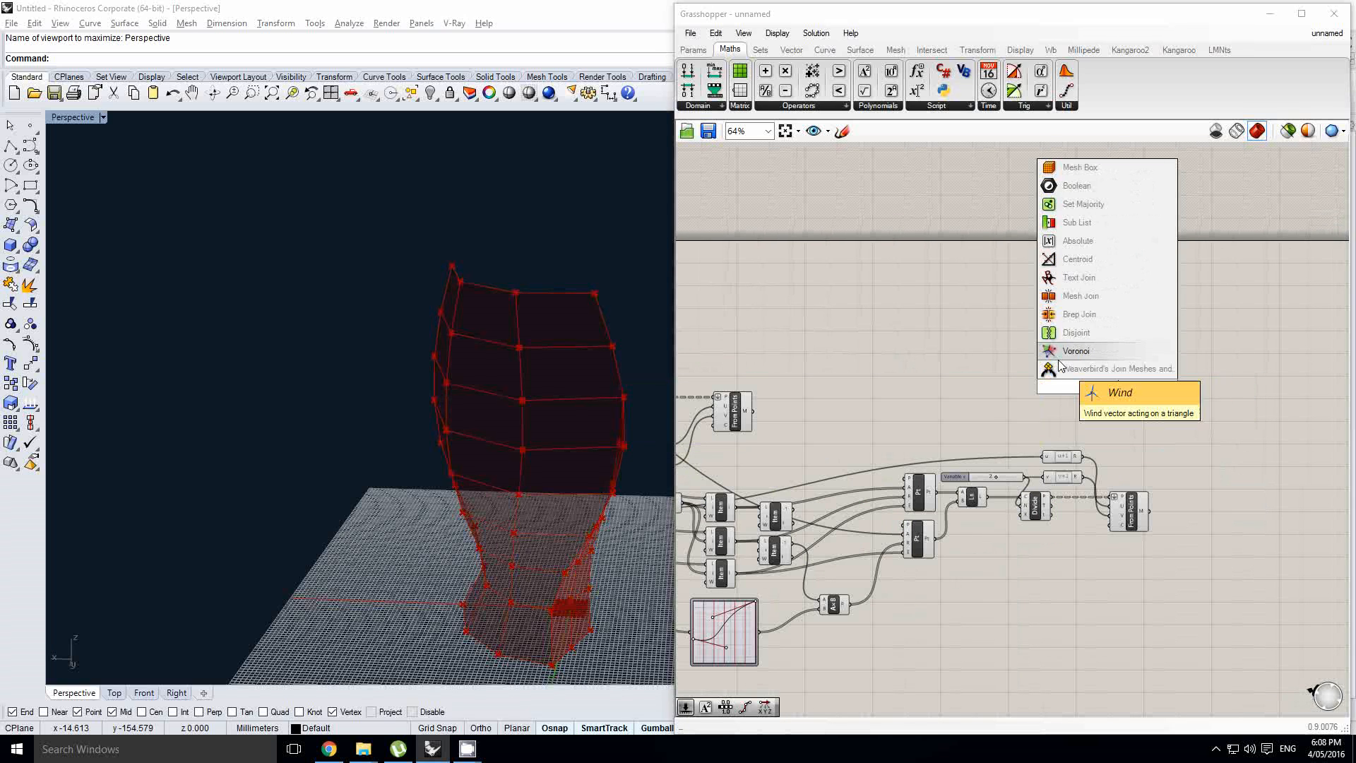
{"action": "key", "text": "Return"}
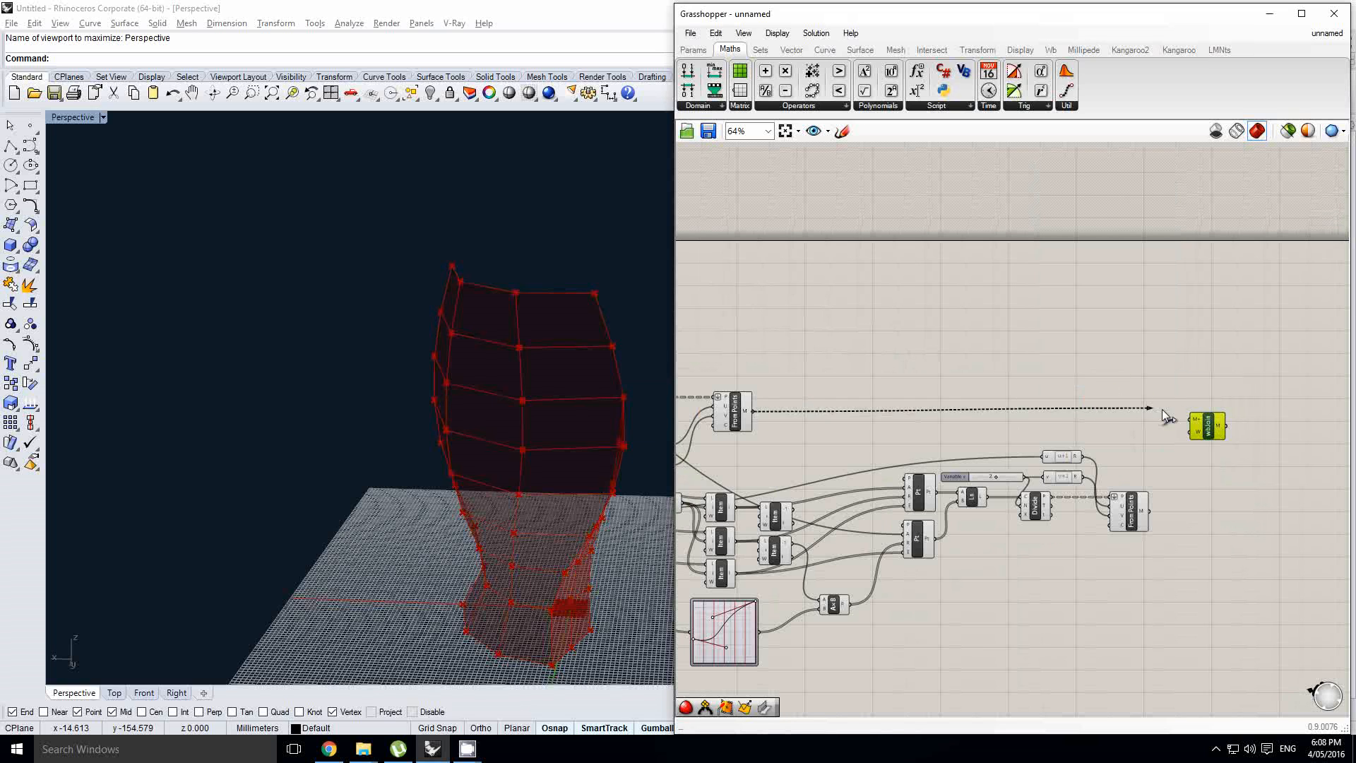
{"action": "left_click_drag", "start_coordinate": [1163, 409], "coordinate": [1192, 418]}
- Add a Merge component and connect the first FromPoints mesh to D1 and the second FromPoints mesh to D2
{"action": "right_click_drag", "start_coordinate": [1152, 455], "coordinate": [1091, 460]}
{"action": "double_click", "coordinate": [1091, 456]}
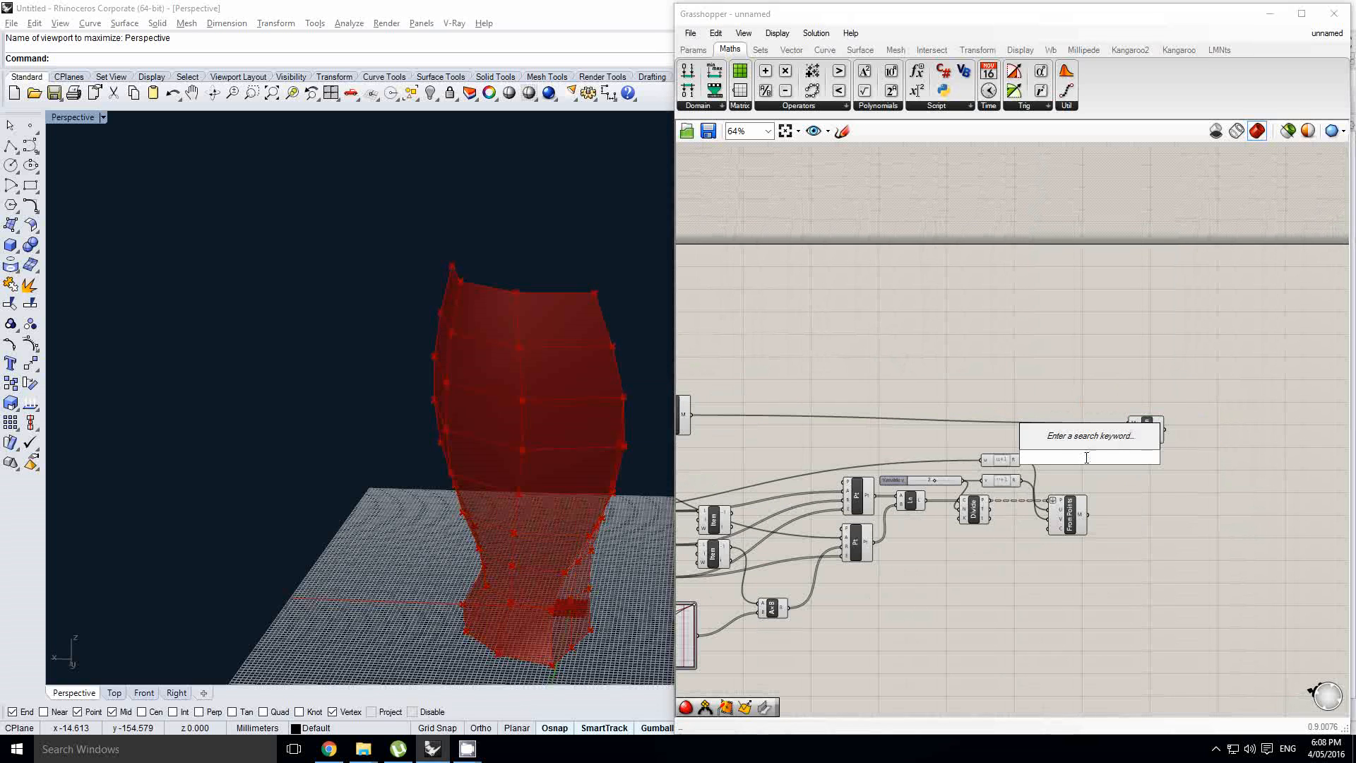
{"action": "type", "text": "merge"}
{"action": "key", "text": "Return"}
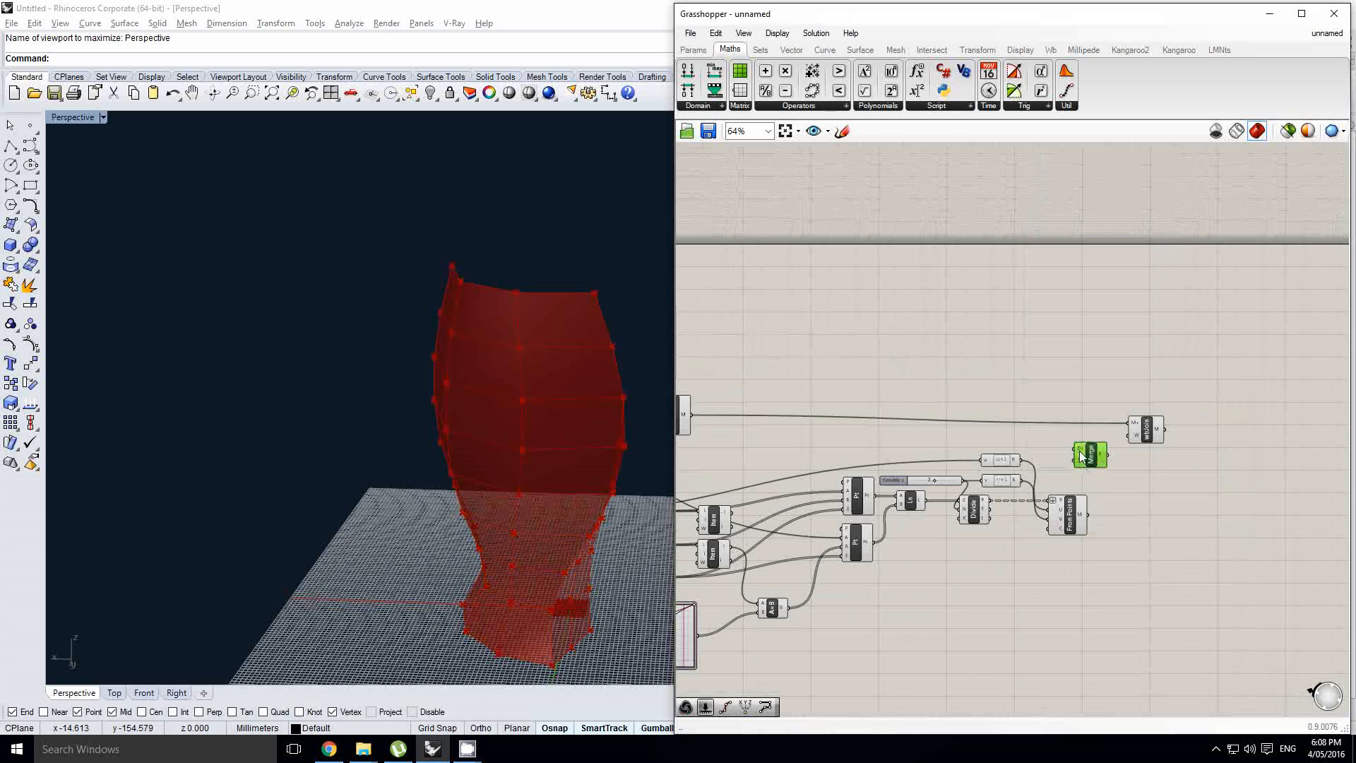
{"action": "left_click_drag", "start_coordinate": [1073, 439], "coordinate": [1072, 440]}
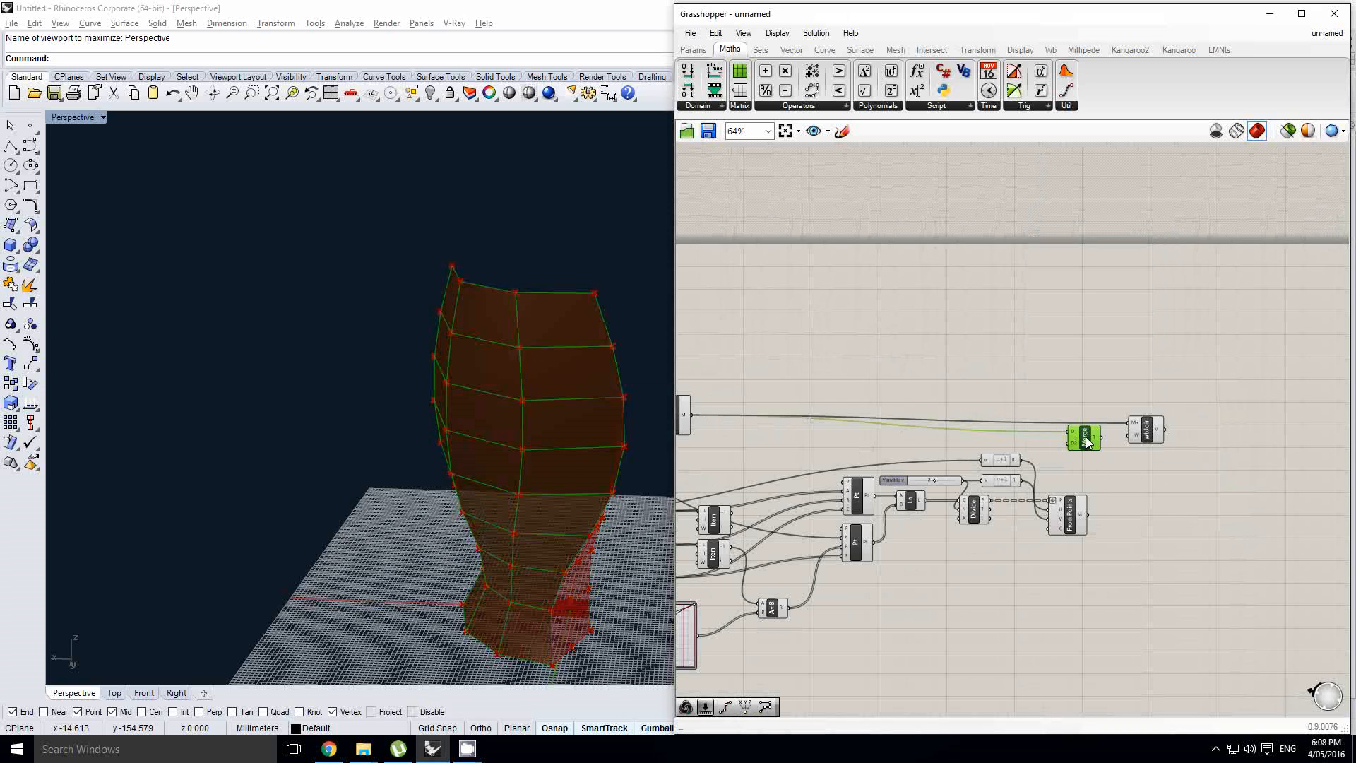
{"action": "scroll", "coordinate": [1088, 466], "scroll_direction": "up", "scroll_amount": 2}
{"action": "right_click_drag", "start_coordinate": [1157, 431], "coordinate": [1061, 429]}
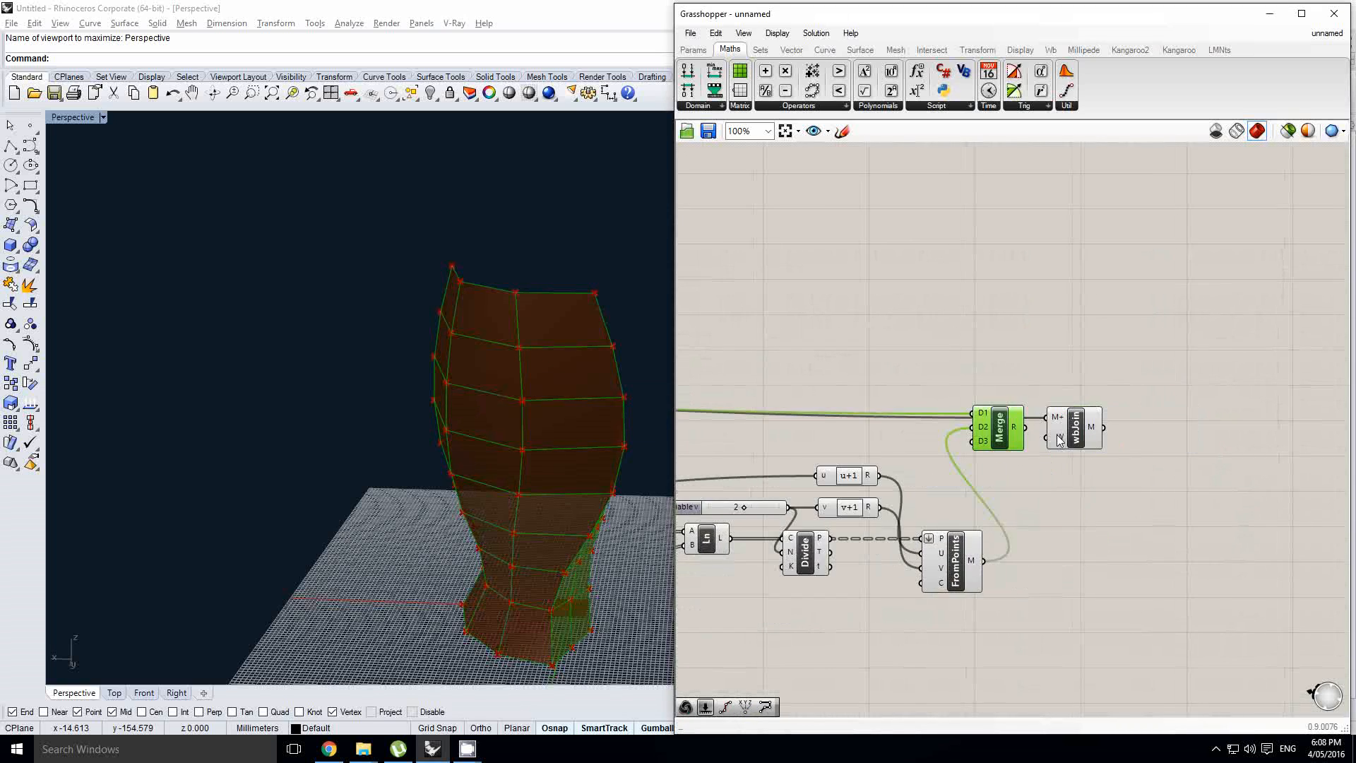
{"action": "scroll", "coordinate": [1060, 429], "scroll_direction": "up", "scroll_amount": 1}
- Flatten the Merge component's D1 and D2 inputs and connect its R output to wbJoin's M+ input
{"action": "left_click", "coordinate": [1124, 439]}
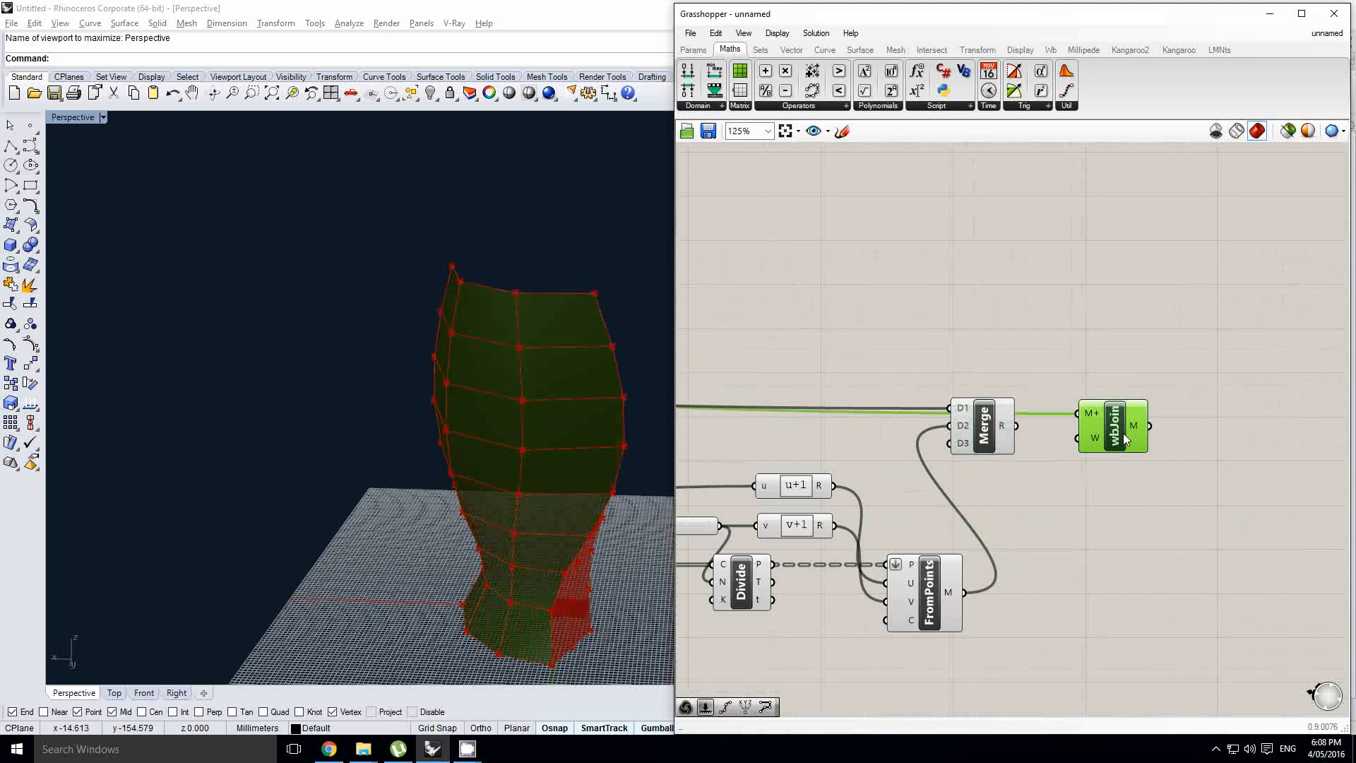
{"action": "right_click", "coordinate": [1006, 431]}
{"action": "left_click", "coordinate": [963, 413]}
{"action": "right_click", "coordinate": [963, 413]}
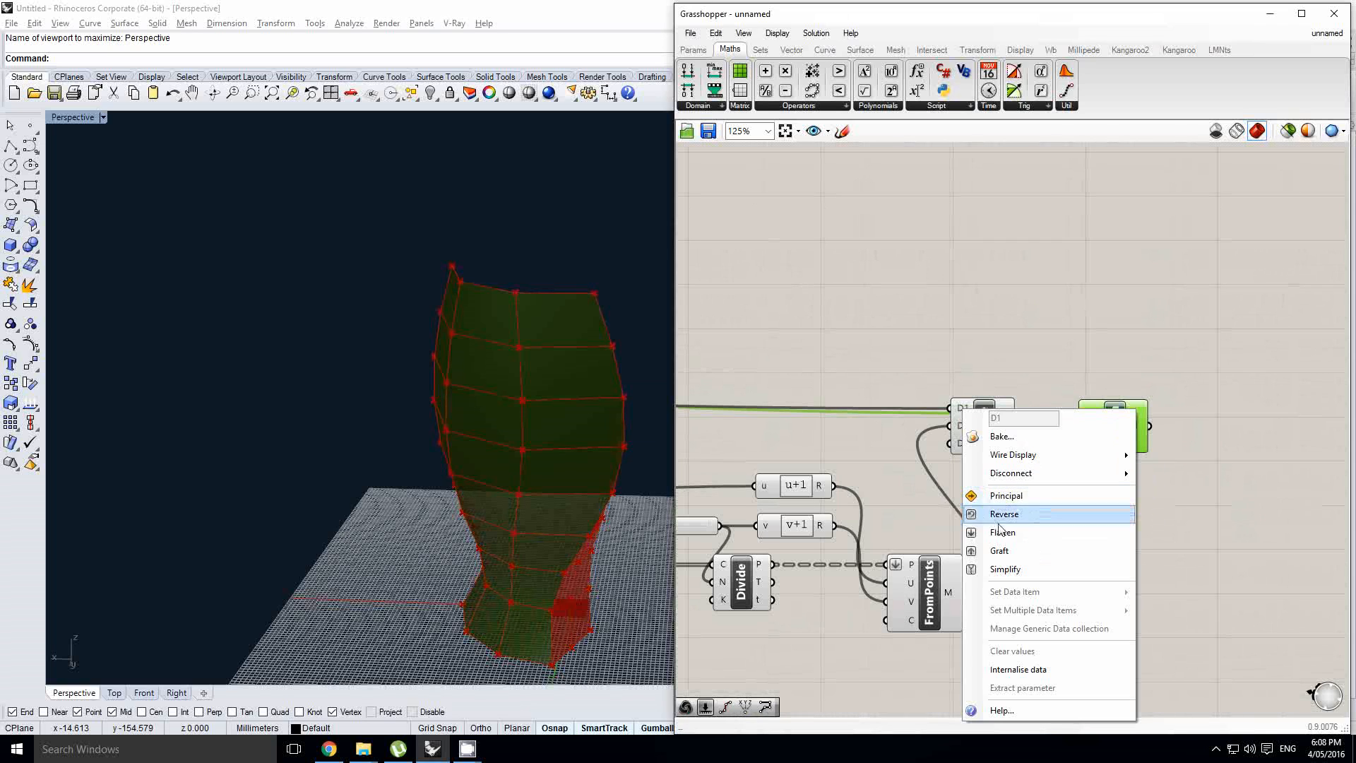
{"action": "left_click", "coordinate": [1003, 529]}
{"action": "right_click", "coordinate": [962, 425]}
{"action": "left_click", "coordinate": [987, 544]}
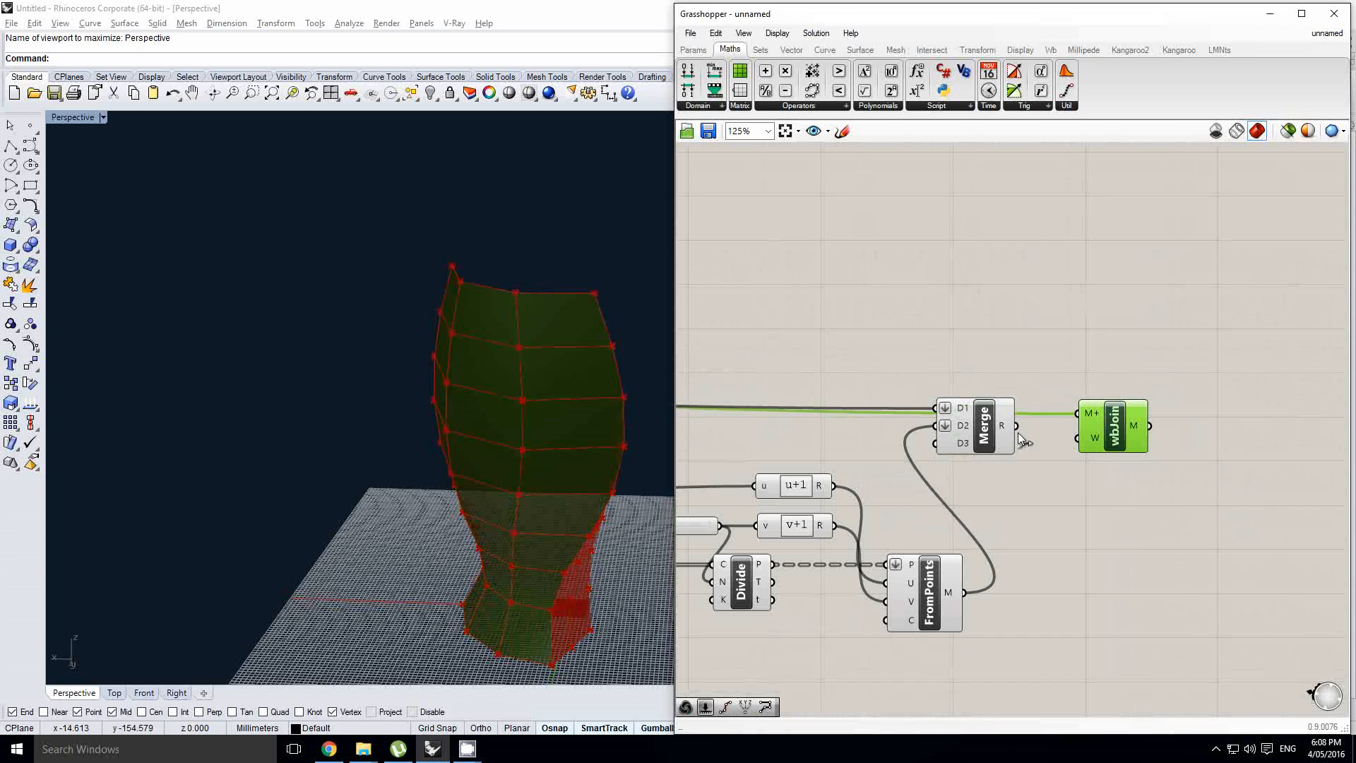
{"action": "right_click_drag", "start_coordinate": [1133, 435], "coordinate": [1057, 438]}
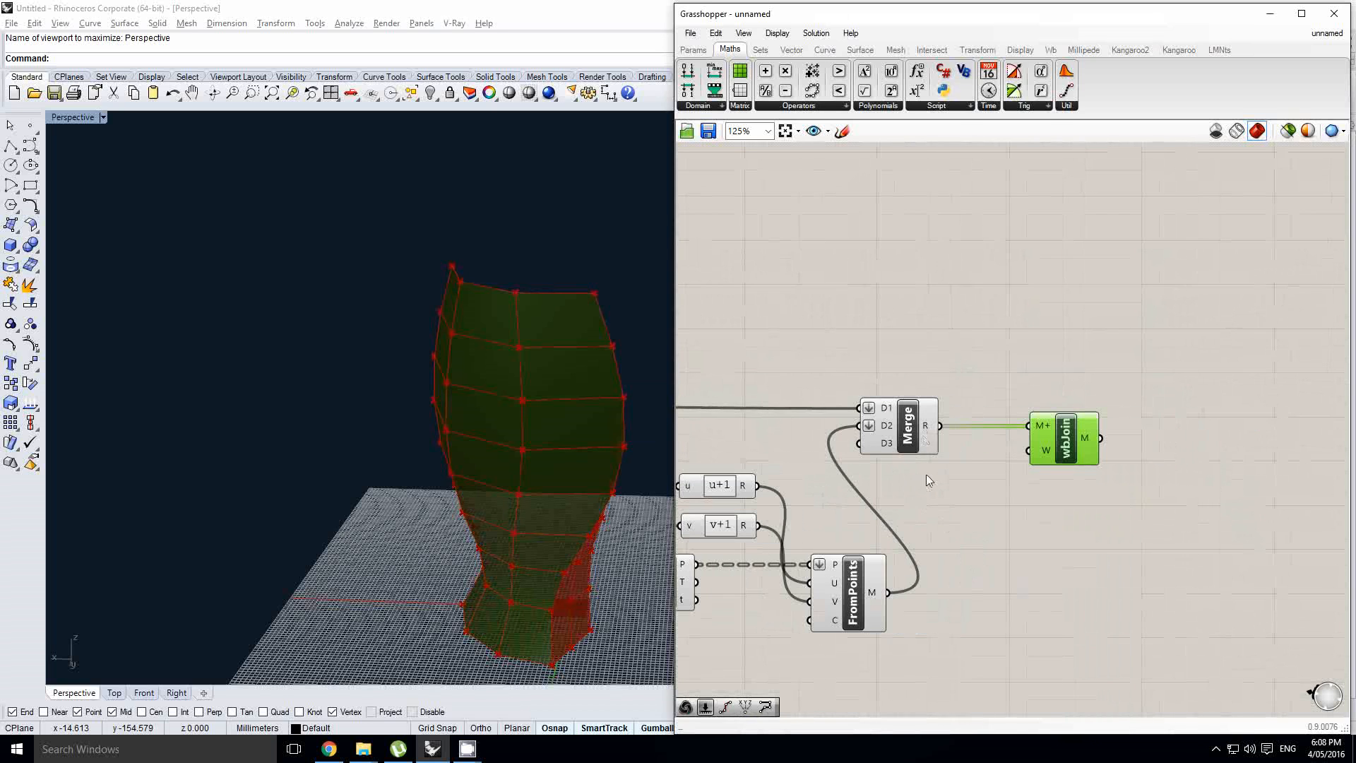
- Turn off the preview of both Mesh FromPoints components and select wbJoin to check the joined mesh
{"action": "right_click_drag", "start_coordinate": [926, 474], "coordinate": [1088, 442]}
{"action": "scroll", "coordinate": [1102, 432], "scroll_direction": "down", "scroll_amount": 2}
{"action": "left_click", "coordinate": [1058, 510]}
{"action": "right_click_drag", "start_coordinate": [1058, 510], "coordinate": [1292, 511]}
{"action": "right_click", "coordinate": [1051, 440]}
{"action": "left_click", "coordinate": [782, 387], "text": "shift"}
{"action": "middle_click", "coordinate": [784, 388]}
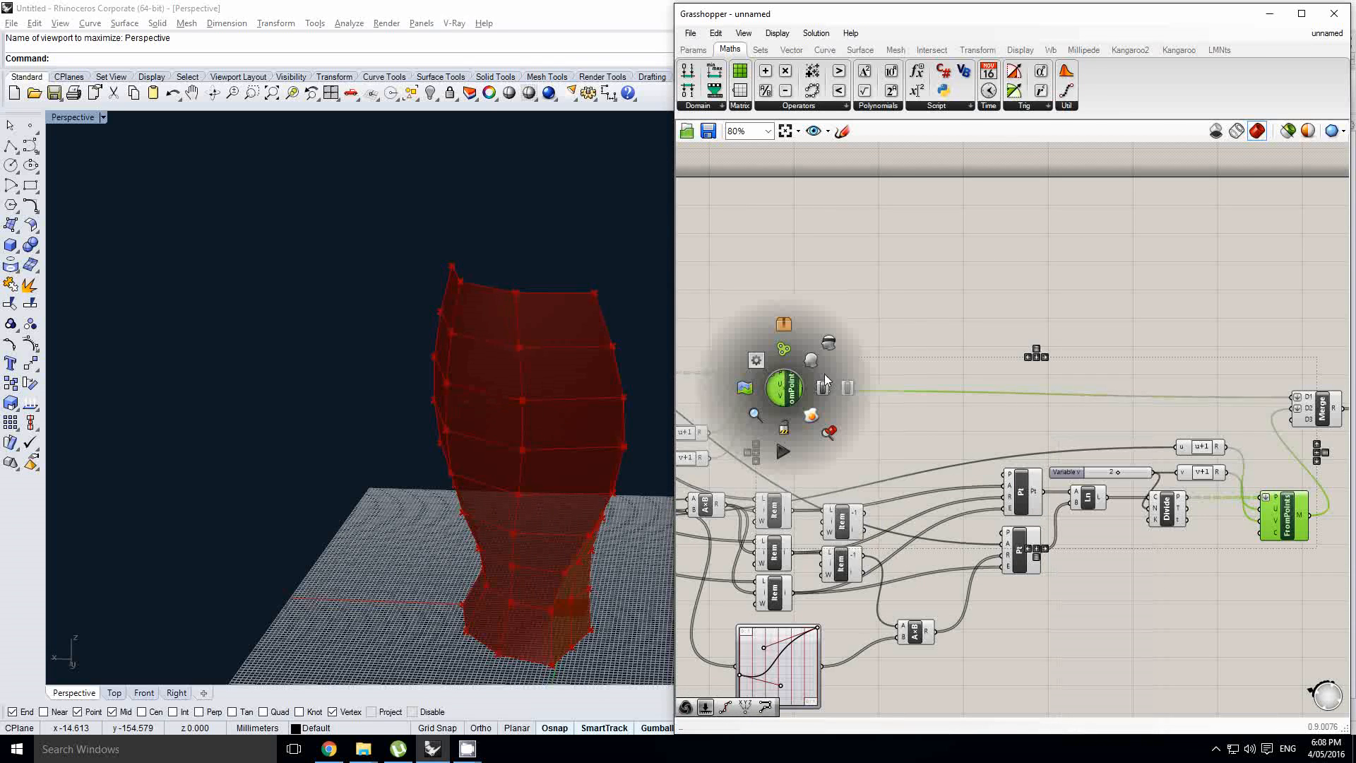
{"action": "left_click", "coordinate": [829, 342]}
{"action": "right_click_drag", "start_coordinate": [1224, 421], "coordinate": [816, 402]}
{"action": "left_click", "coordinate": [1016, 422]}
{"action": "scroll", "coordinate": [1015, 408], "scroll_direction": "up", "scroll_amount": 1}
{"action": "left_click", "coordinate": [1015, 408]}
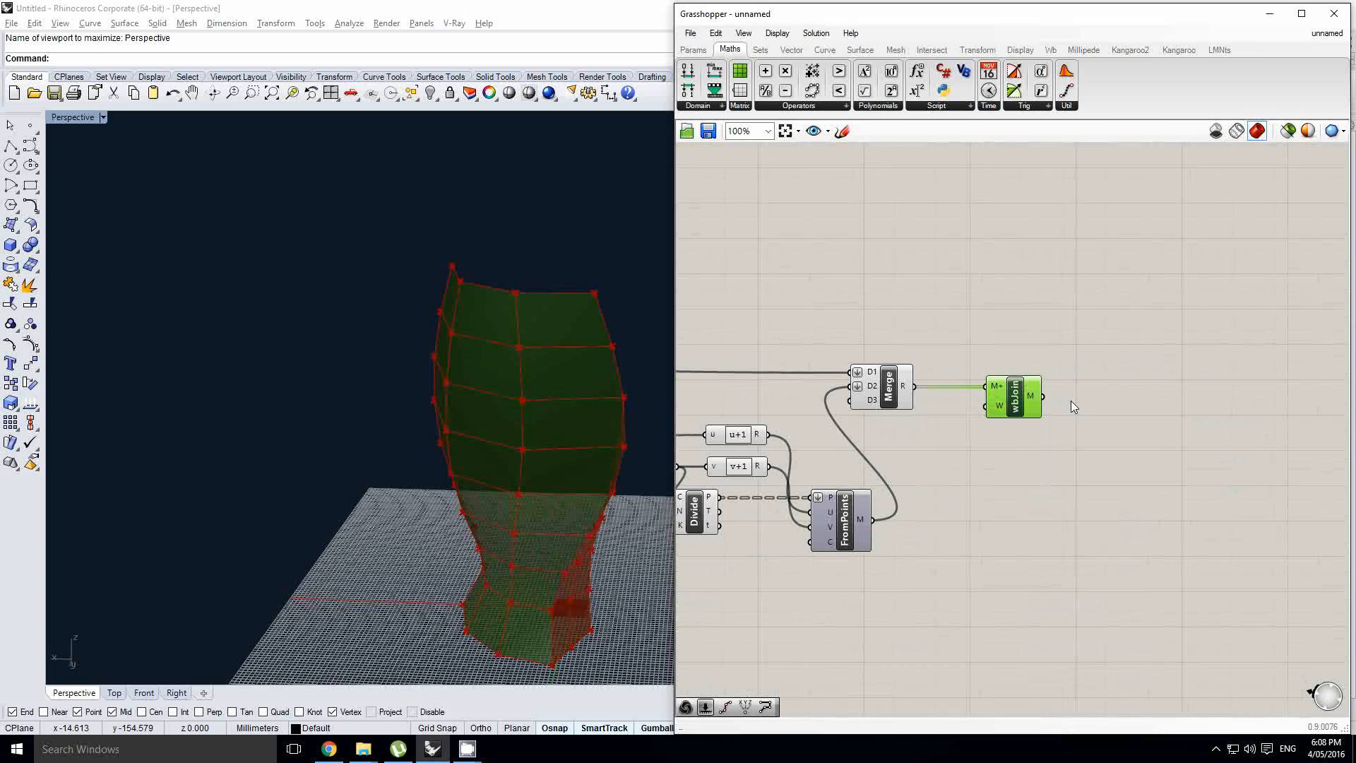
- Add a Mirror component after wbJoin and connect the joined mesh output to its G input
{"action": "right_click_drag", "start_coordinate": [1118, 411], "coordinate": [1034, 423]}
{"action": "left_click", "coordinate": [1093, 435]}
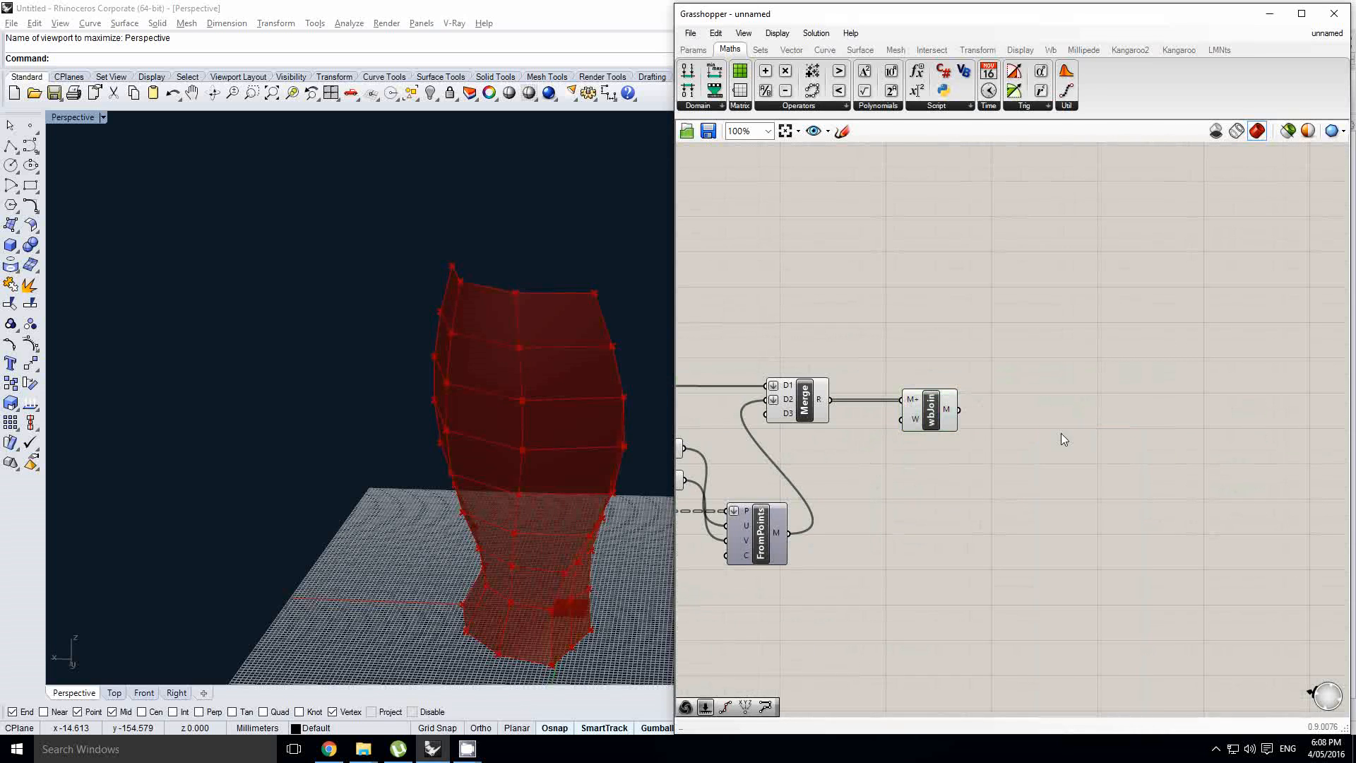
{"action": "double_click", "coordinate": [1061, 434]}
{"action": "type", "text": "mirr"}
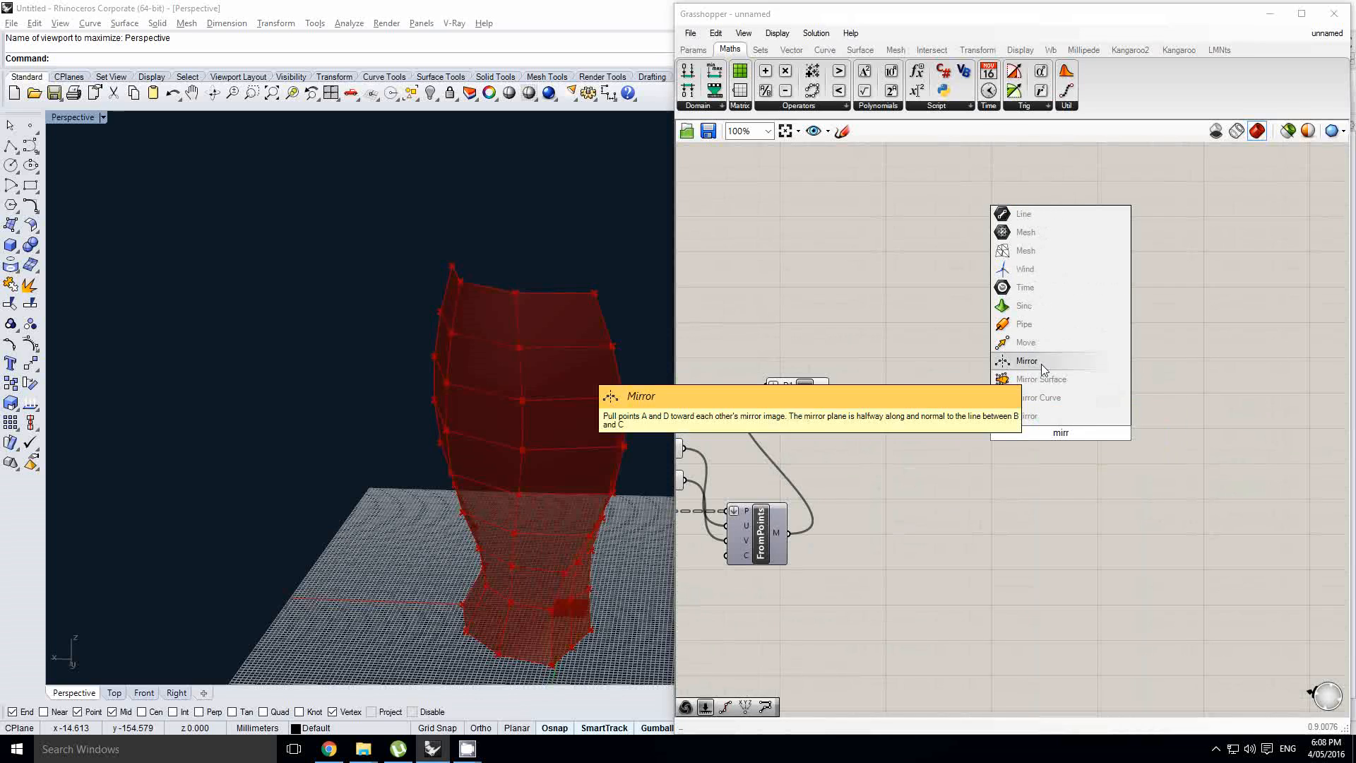
{"action": "left_click", "coordinate": [1022, 416]}
{"action": "scroll", "coordinate": [996, 422], "scroll_direction": "up", "scroll_amount": 2}
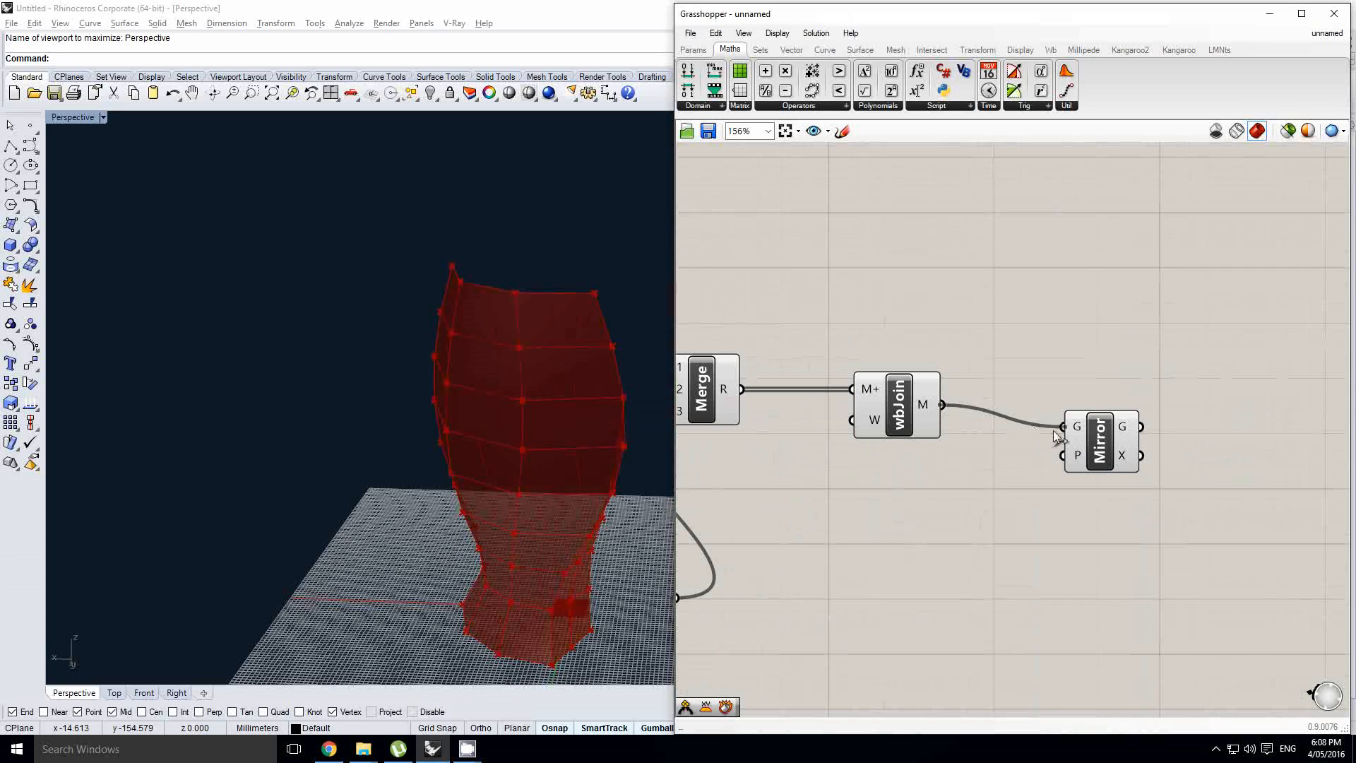
- Add an XZ Plane component and connect its P output to Mirror's P input to mirror the mesh across it
{"action": "right_click_drag", "start_coordinate": [509, 495], "coordinate": [549, 460]}
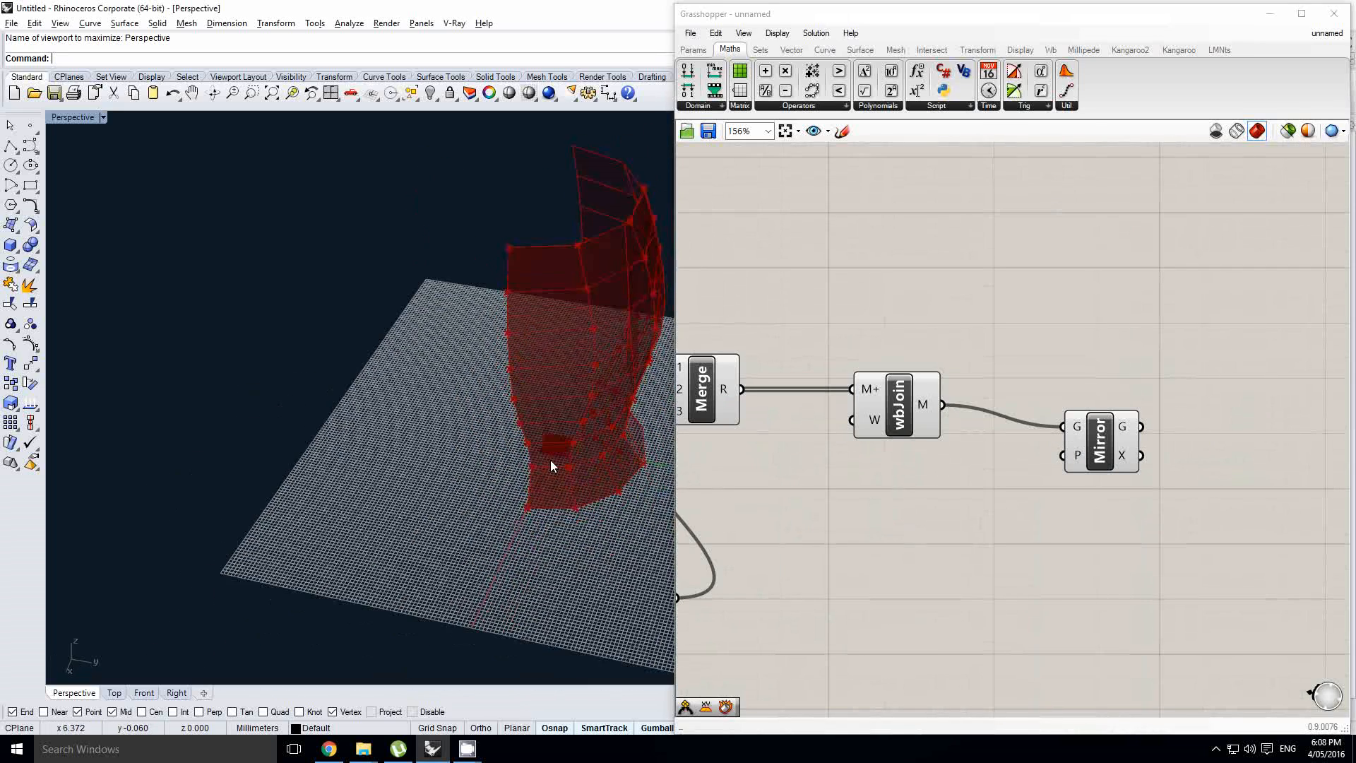
{"action": "right_click_drag", "start_coordinate": [1000, 491], "coordinate": [946, 497]}
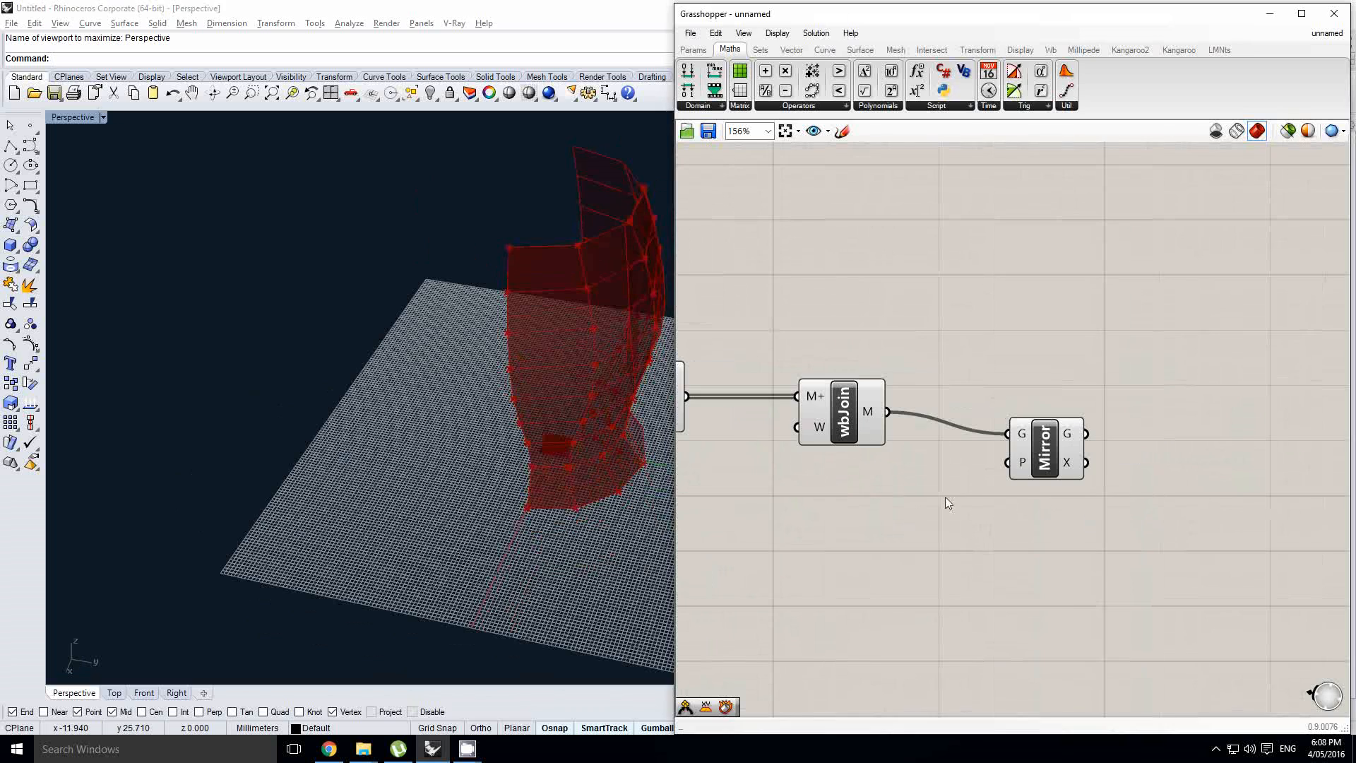
{"action": "double_click", "coordinate": [910, 517]}
{"action": "type", "text": "zx"}
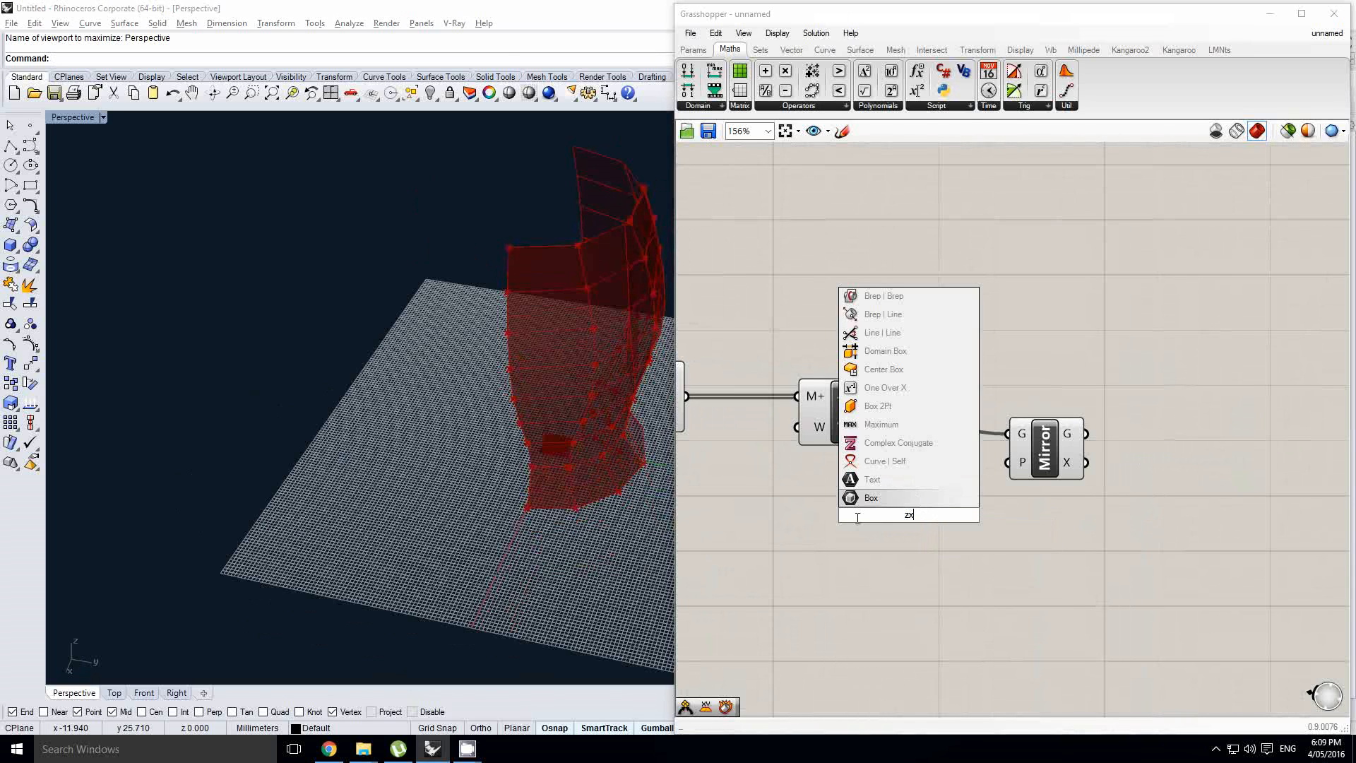
{"action": "key", "text": "Return"}
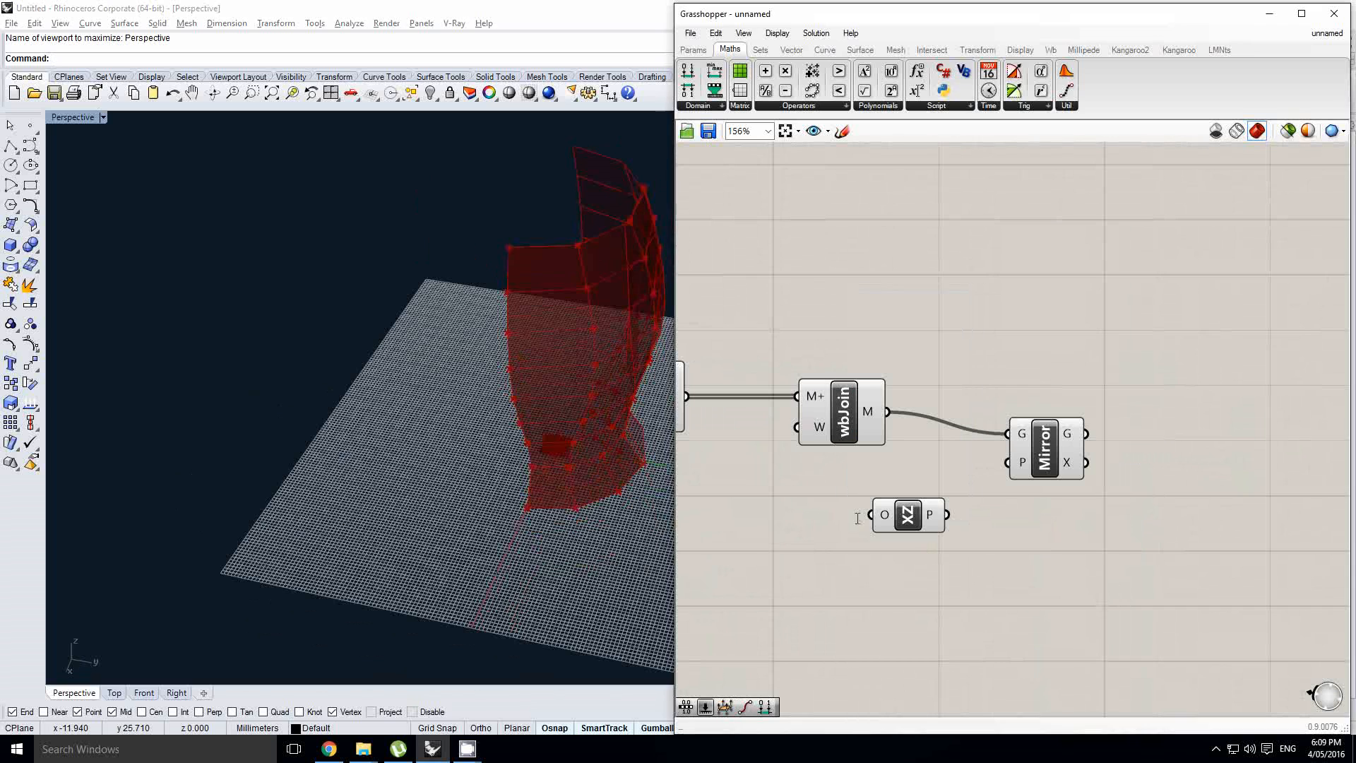
{"action": "left_click_drag", "start_coordinate": [951, 516], "coordinate": [1008, 463]}
{"action": "right_click_drag", "start_coordinate": [494, 375], "coordinate": [554, 382]}
{"action": "right_click_drag", "start_coordinate": [1043, 468], "coordinate": [967, 461]}
{"action": "left_click_drag", "start_coordinate": [968, 466], "coordinate": [987, 449]}
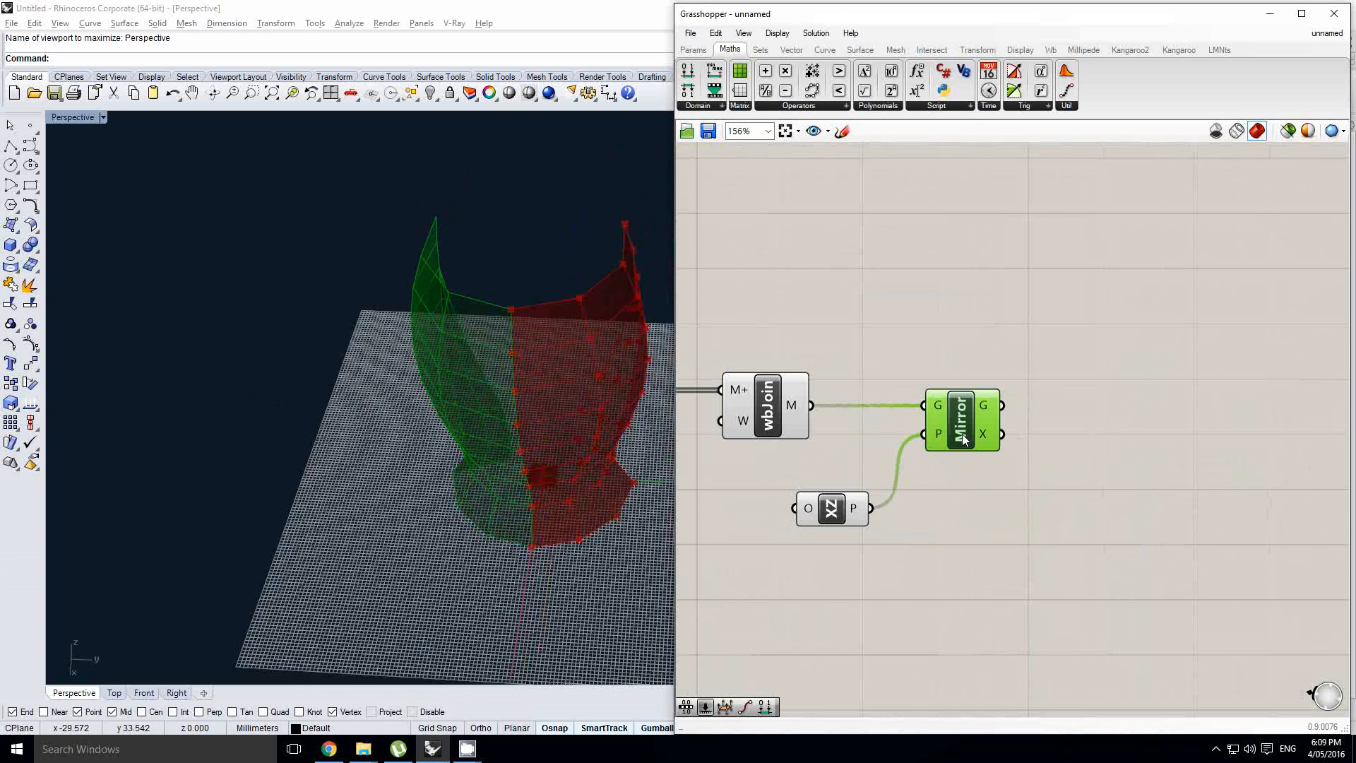
- Add a Mesh Flip component after Mirror and connect the mirrored G output to its M input
{"action": "left_click", "coordinate": [1219, 429]}
{"action": "double_click", "coordinate": [1219, 429]}
{"action": "type", "text": "mesh "}
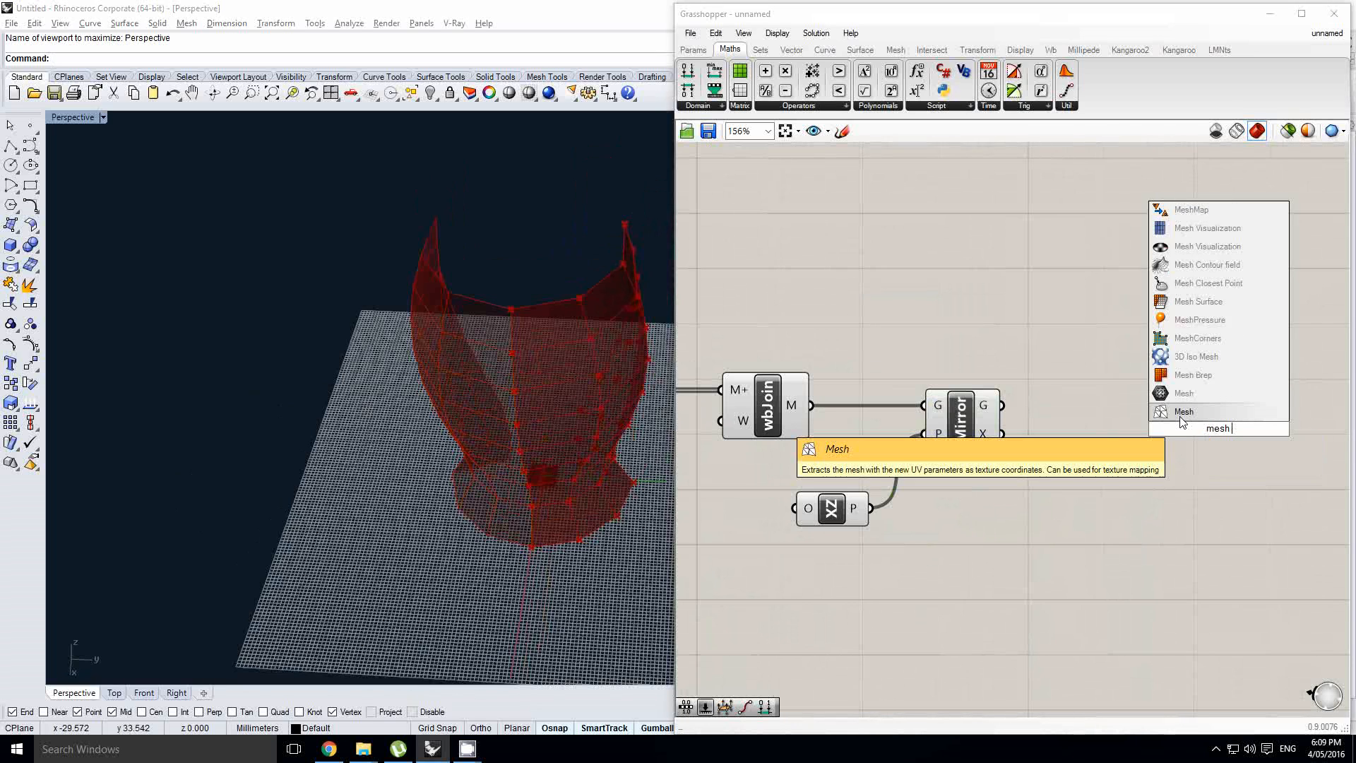
{"action": "type", "text": "flip"}
{"action": "left_click", "coordinate": [1181, 417]}
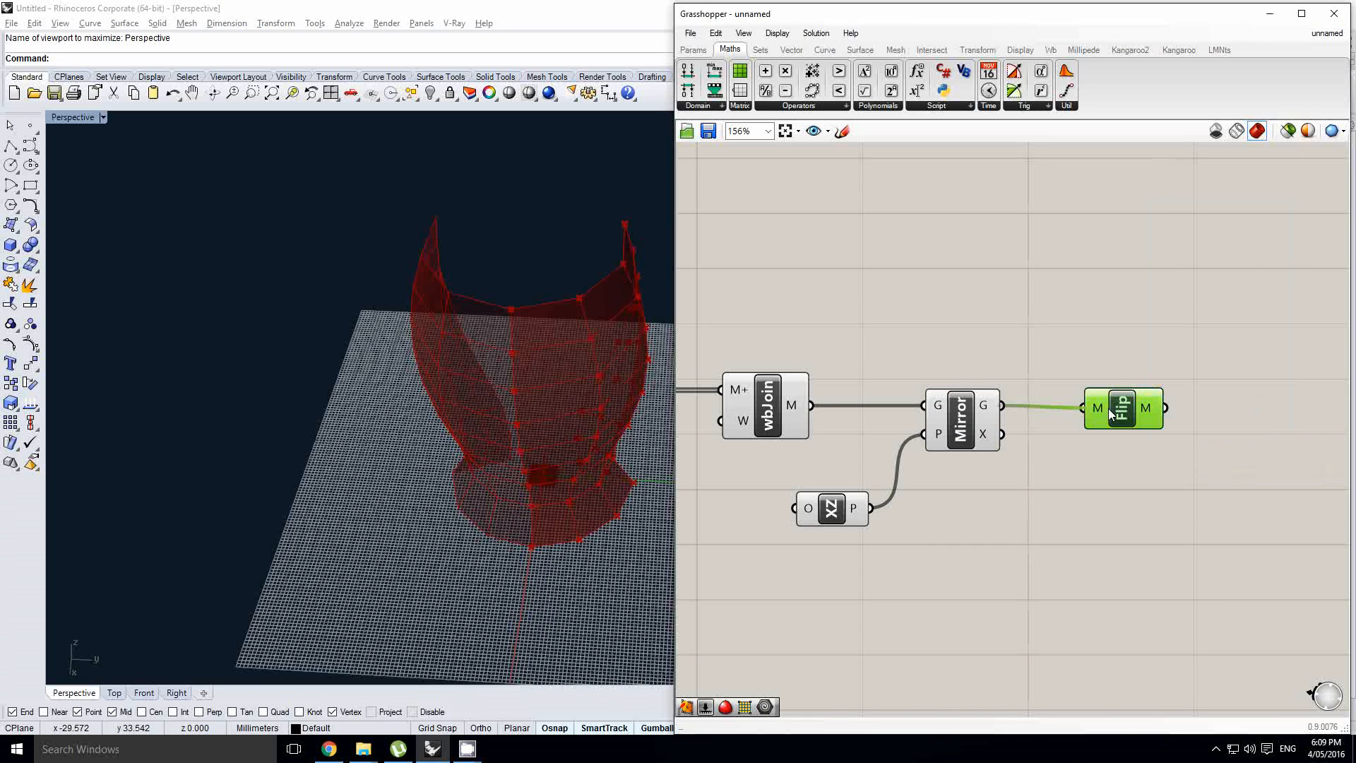
{"action": "left_click_drag", "start_coordinate": [1109, 408], "coordinate": [1079, 406]}
{"action": "right_click_drag", "start_coordinate": [1023, 405], "coordinate": [1062, 412]}
- Duplicate wbJoin after Flip and feed its M+ input with the first wbJoin mesh and the flipped mirrored mesh
{"action": "scroll", "coordinate": [983, 525], "scroll_direction": "down", "scroll_amount": 1}
{"action": "right_click_drag", "start_coordinate": [982, 527], "coordinate": [1050, 531]}
{"action": "left_click_drag", "start_coordinate": [1058, 541], "coordinate": [971, 434]}
{"action": "left_click", "coordinate": [1101, 341]}
{"action": "right_click_drag", "start_coordinate": [1103, 340], "coordinate": [1035, 361]}
{"action": "left_click_drag", "start_coordinate": [846, 452], "coordinate": [1224, 372], "text": "alt"}
{"action": "scroll", "coordinate": [1224, 372], "scroll_direction": "up", "scroll_amount": 1}
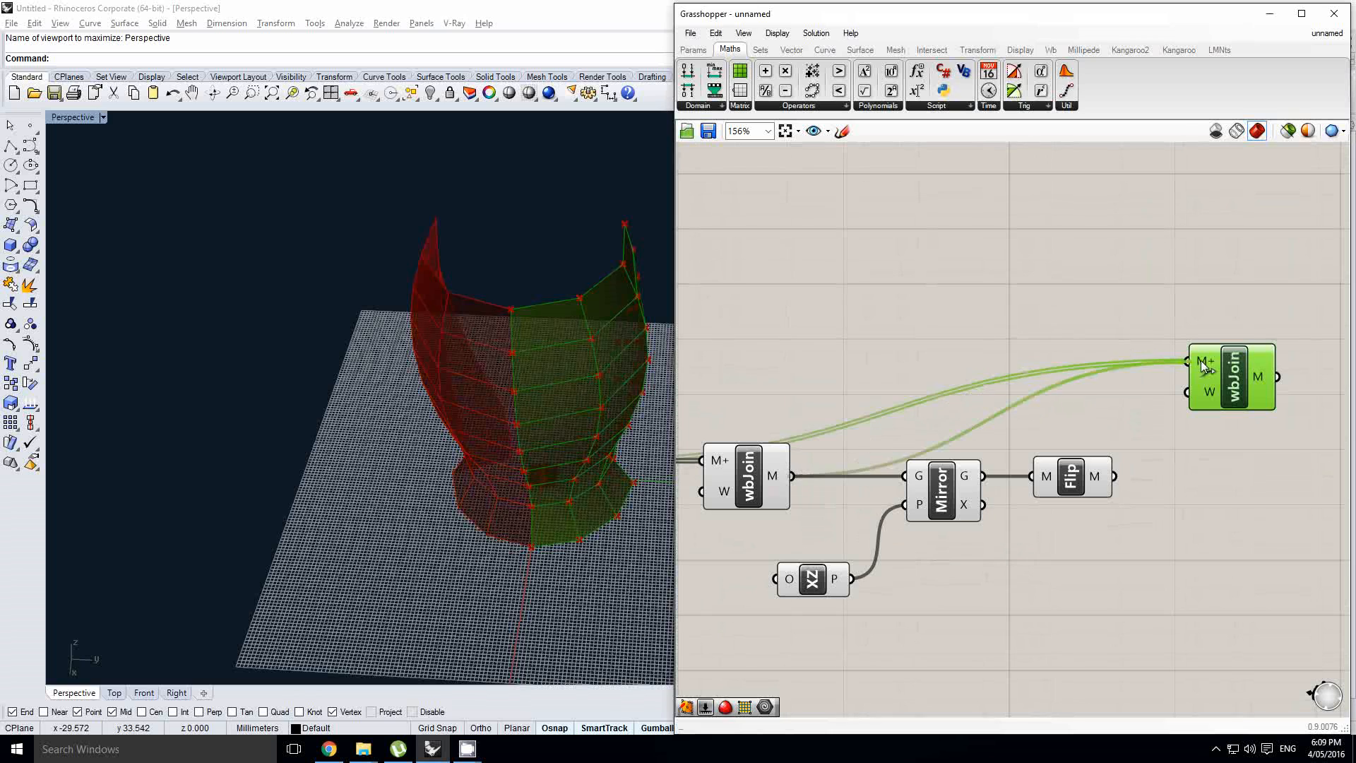
{"action": "mouse_move", "coordinate": [1200, 369]}
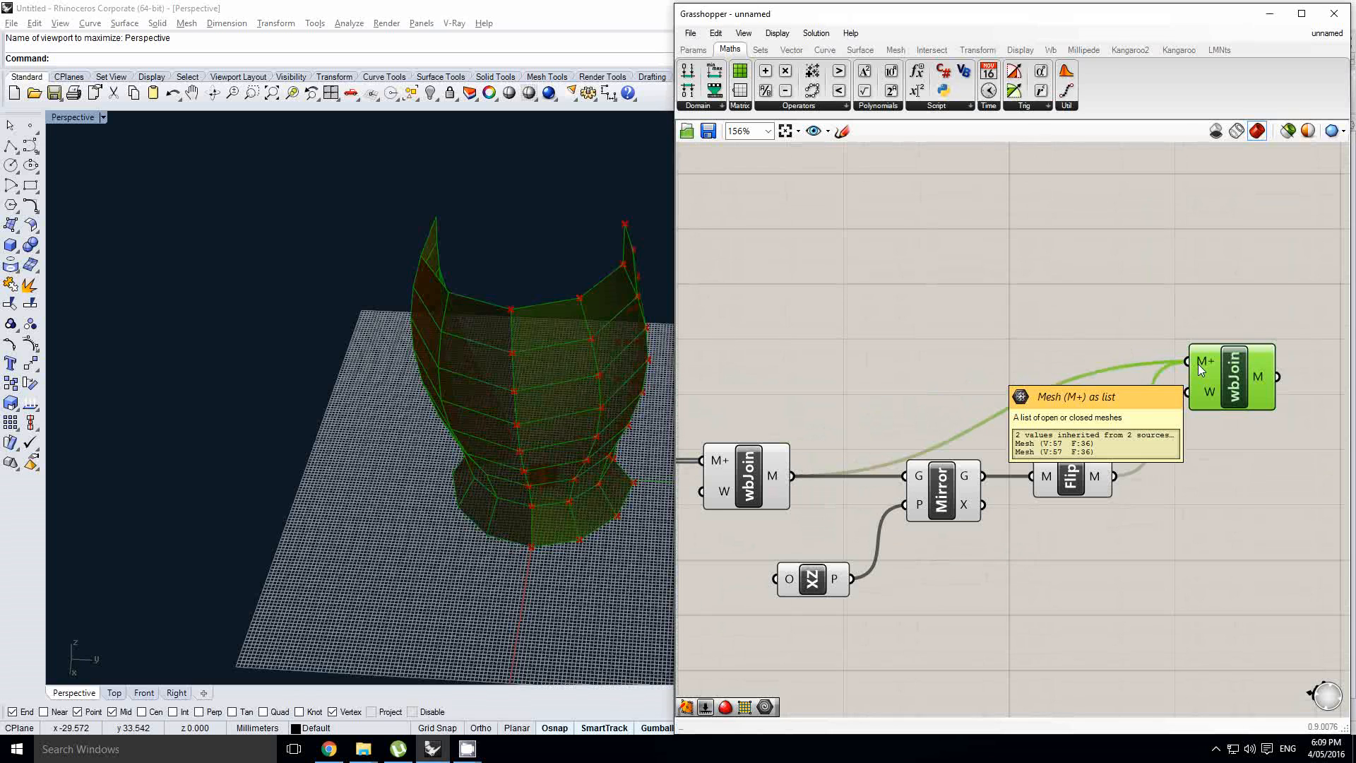
{"action": "right_click_drag", "start_coordinate": [1201, 368], "coordinate": [1057, 409]}
{"action": "left_click", "coordinate": [992, 426]}
- Turn off the preview of the Merge, first wbJoin, Mirror, XZ plane and Flip components
{"action": "scroll", "coordinate": [992, 426], "scroll_direction": "up", "scroll_amount": 1}
{"action": "right_click_drag", "start_coordinate": [978, 434], "coordinate": [1008, 433]}
{"action": "scroll", "coordinate": [1014, 429], "scroll_direction": "down", "scroll_amount": 1}
{"action": "right_click_drag", "start_coordinate": [519, 385], "coordinate": [500, 425]}
{"action": "scroll", "coordinate": [497, 414], "scroll_direction": "up", "scroll_amount": 4}
{"action": "right_click_drag", "start_coordinate": [985, 462], "coordinate": [1111, 433]}
{"action": "scroll", "coordinate": [1111, 433], "scroll_direction": "down", "scroll_amount": 2}
{"action": "left_click_drag", "start_coordinate": [1109, 576], "coordinate": [747, 384]}
{"action": "middle_click", "coordinate": [748, 384]}
{"action": "left_click", "coordinate": [781, 426]}
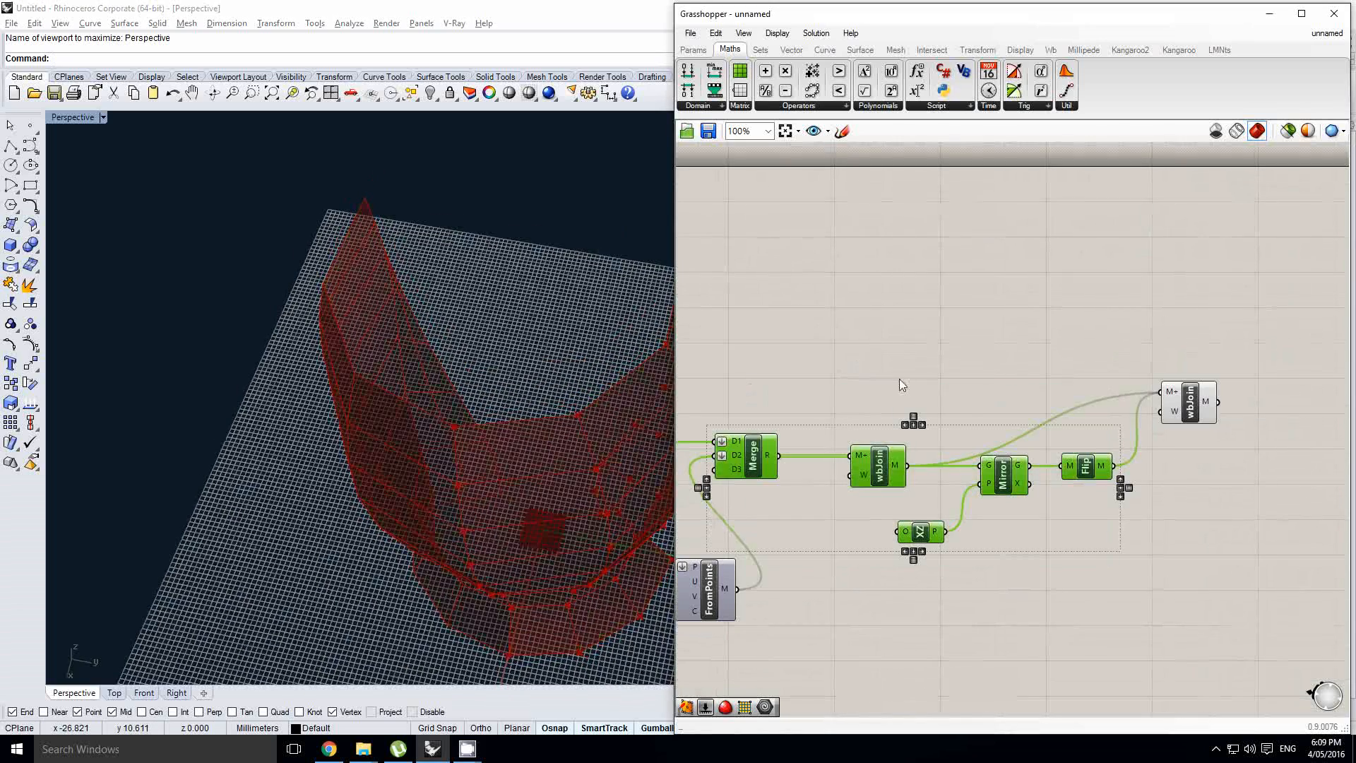
- Add a Mesh WeldVertices component fed by the second wbJoin's M output, and turn off that wbJoin's preview
{"action": "right_click_drag", "start_coordinate": [1311, 425], "coordinate": [1122, 459]}
{"action": "double_click", "coordinate": [1122, 460]}
{"action": "type", "text": "weld"}
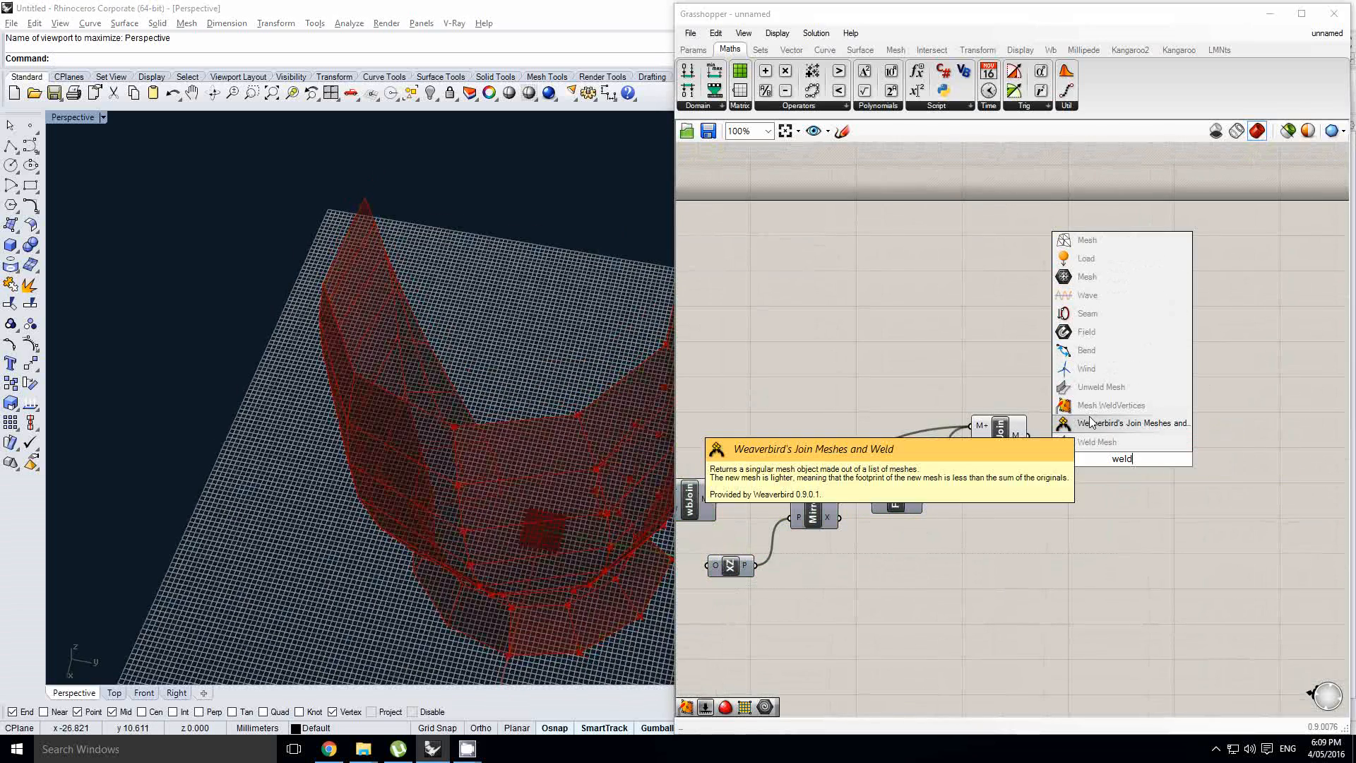
{"action": "left_click", "coordinate": [1102, 406]}
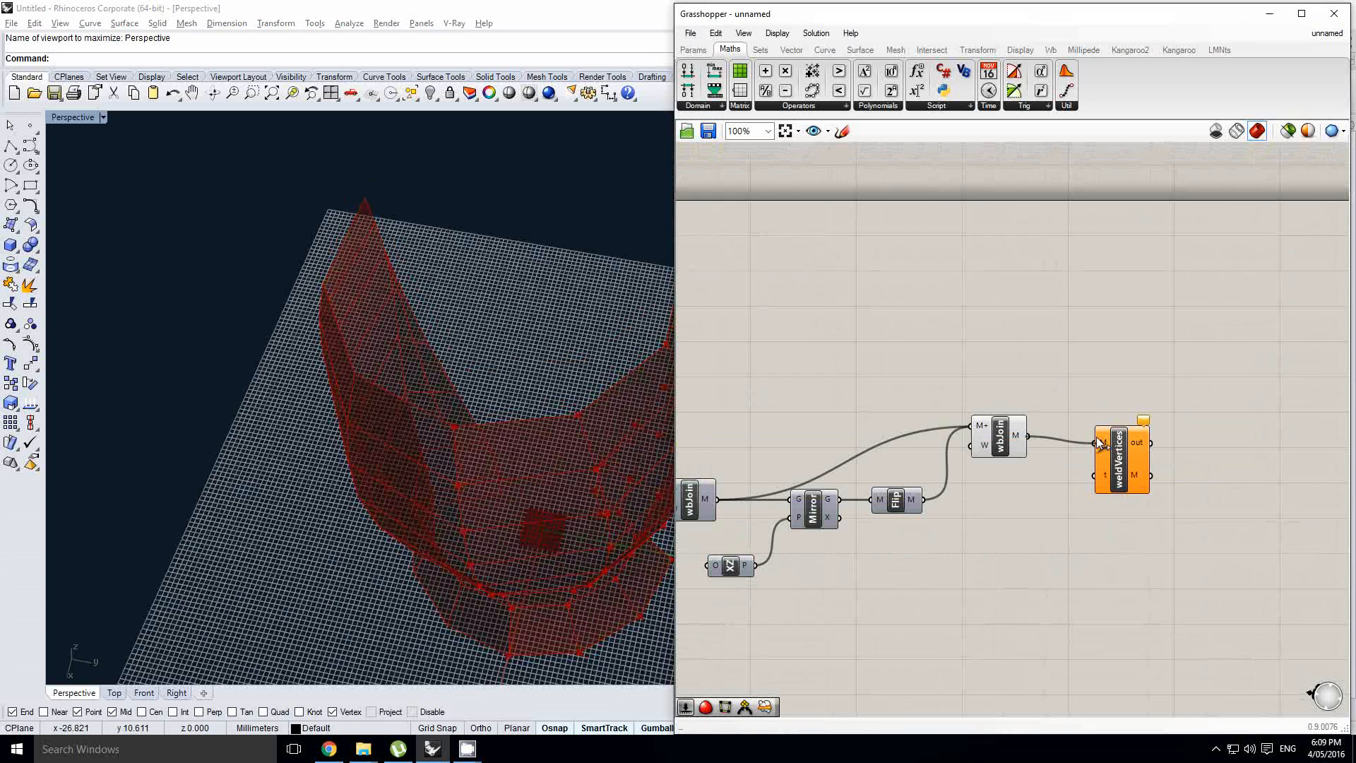
{"action": "left_click", "coordinate": [1099, 444]}
{"action": "left_click", "coordinate": [1000, 443]}
{"action": "middle_click", "coordinate": [1000, 442]}
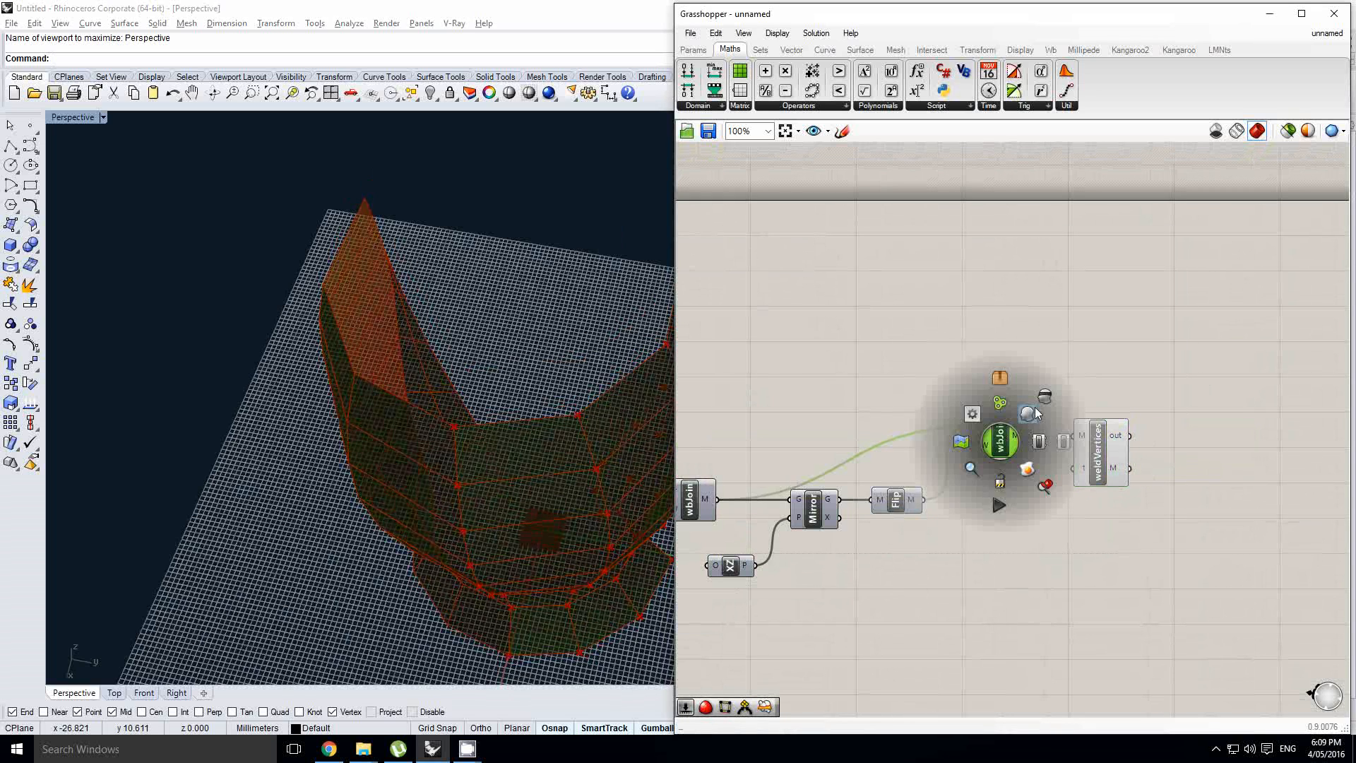
{"action": "left_click", "coordinate": [1044, 394]}
- Bake the weldVertices mesh to check its shading in the viewport, and delete the baked copy
{"action": "left_click", "coordinate": [1095, 452]}
{"action": "middle_click", "coordinate": [1093, 449]}
{"action": "left_click", "coordinate": [1121, 472]}
{"action": "right_click_drag", "start_coordinate": [562, 463], "coordinate": [552, 345]}
{"action": "left_click", "coordinate": [492, 367]}
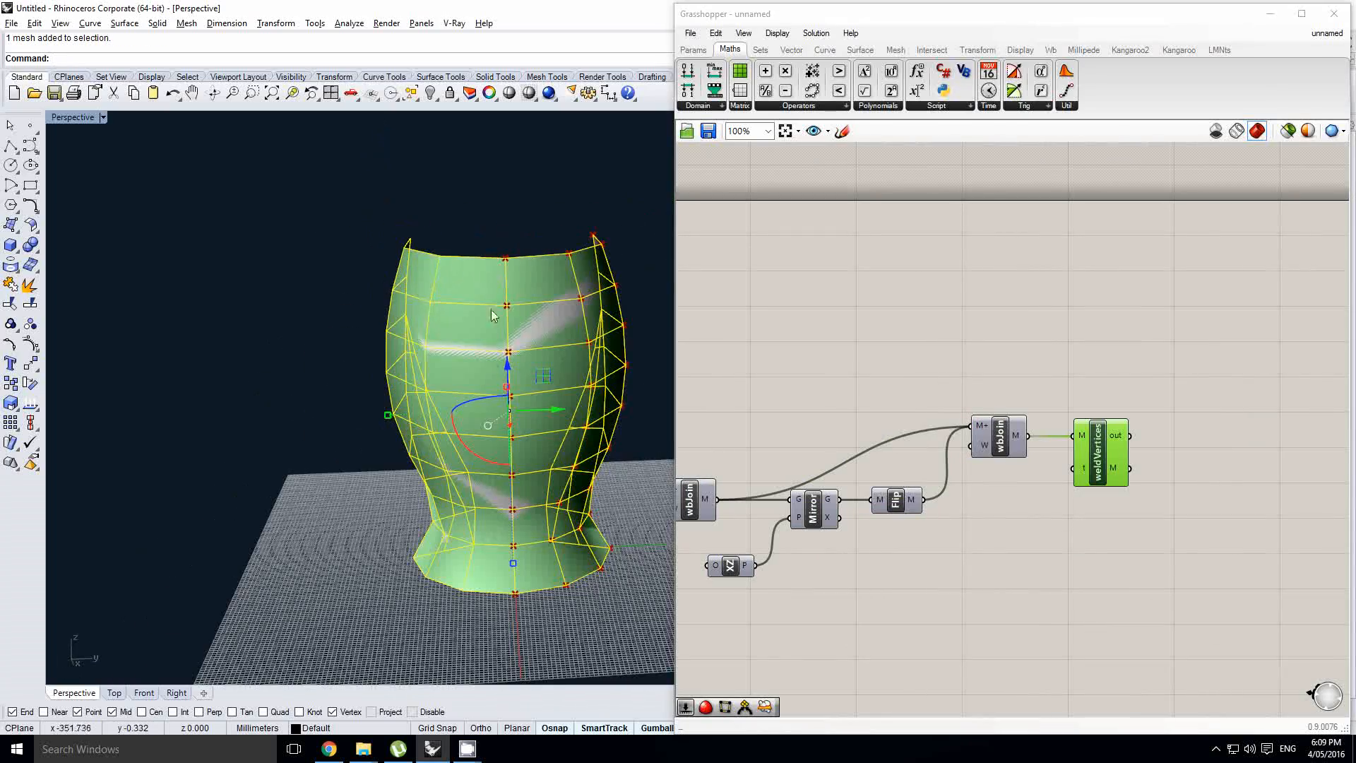
{"action": "key", "text": "Delete"}
- Examine the domain, graph mapper and slider inputs of the definition, and view the welded mesh from above
{"action": "scroll", "coordinate": [918, 353], "scroll_direction": "down", "scroll_amount": 5}
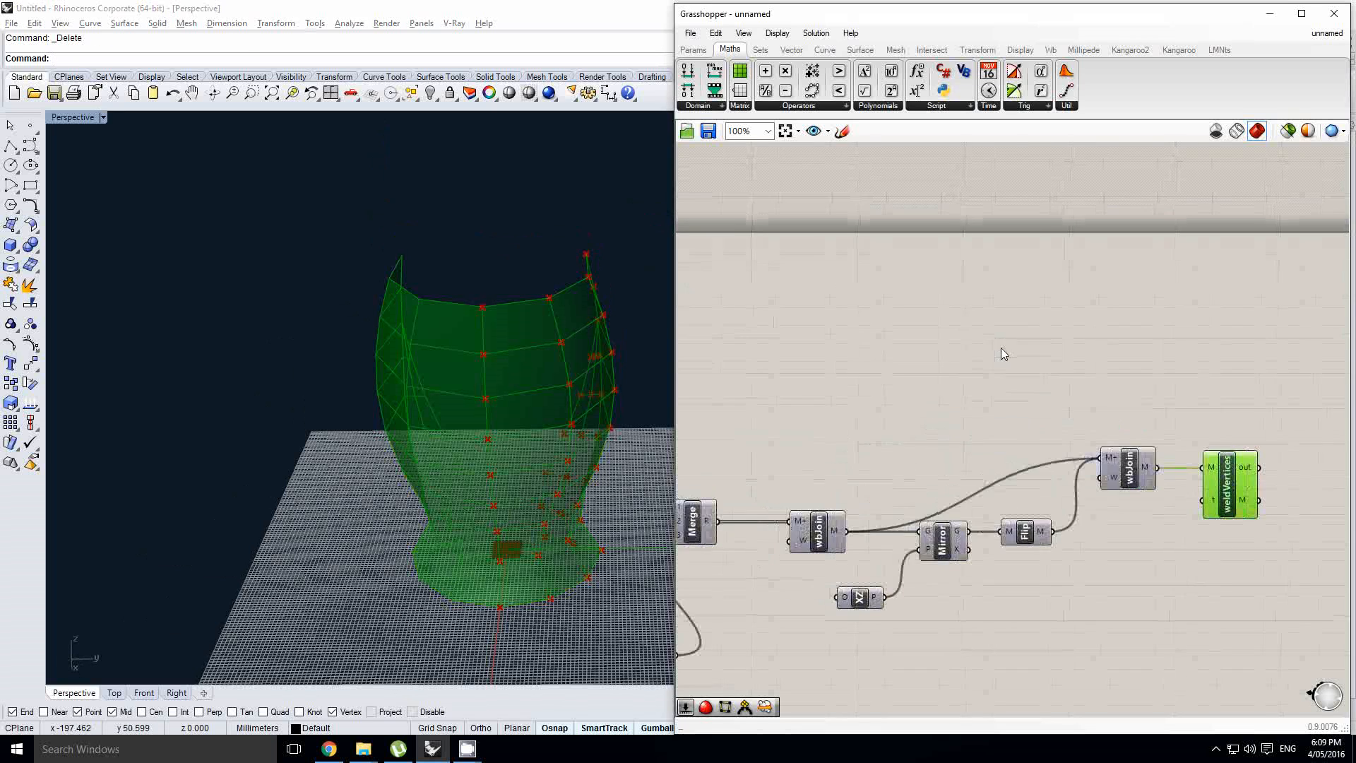
{"action": "scroll", "coordinate": [945, 388], "scroll_direction": "up", "scroll_amount": 5}
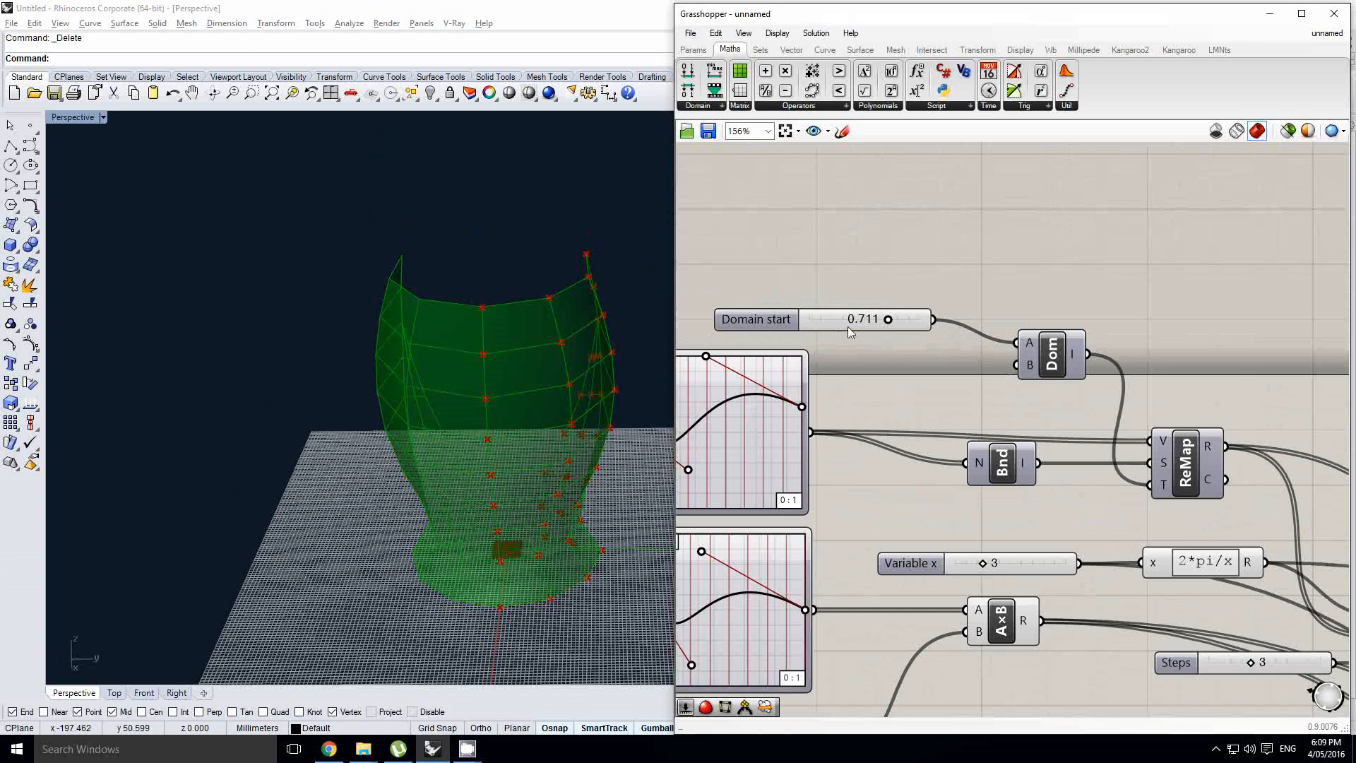
{"action": "right_click_drag", "start_coordinate": [878, 394], "coordinate": [939, 368]}
{"action": "right_click", "coordinate": [898, 375]}
{"action": "right_click_drag", "start_coordinate": [1060, 382], "coordinate": [994, 356]}
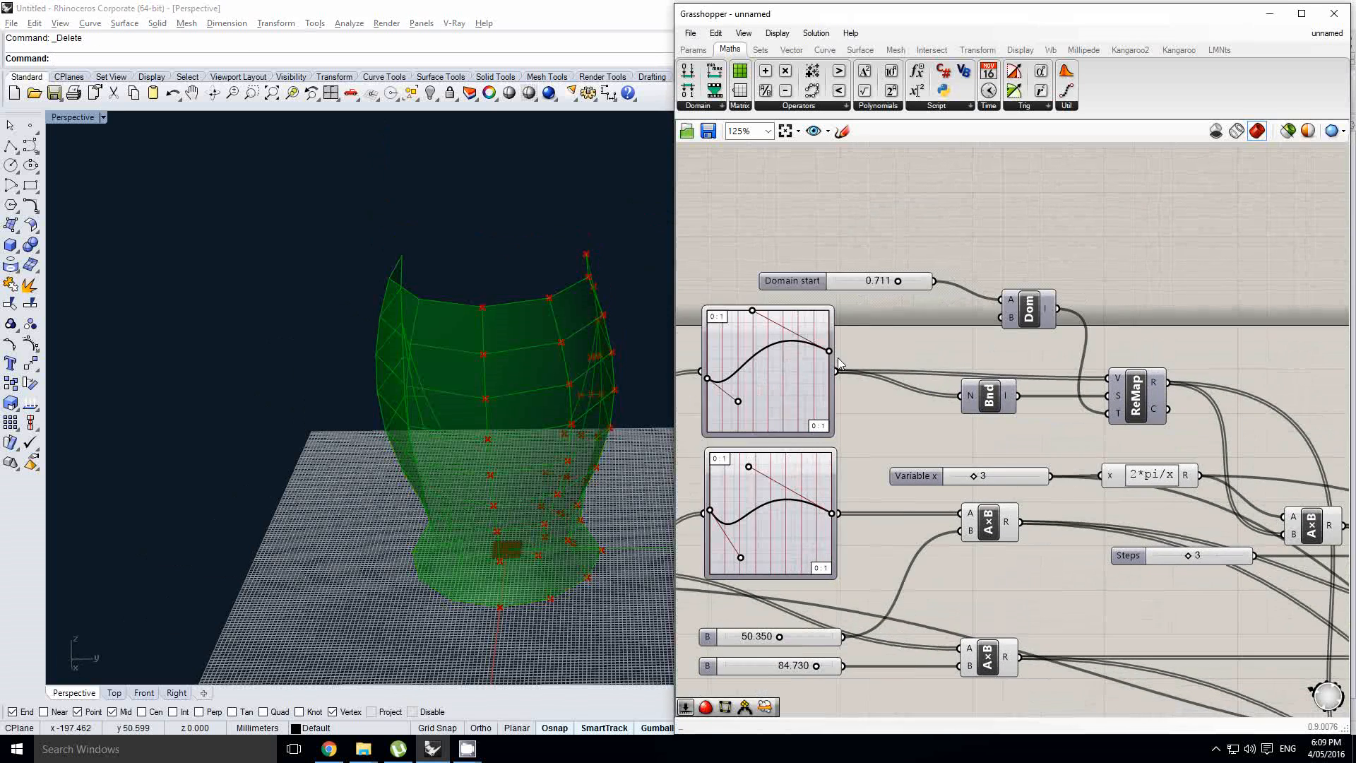
{"action": "right_click_drag", "start_coordinate": [483, 430], "coordinate": [670, 503]}
{"action": "right_click_drag", "start_coordinate": [971, 486], "coordinate": [964, 451]}
{"action": "scroll", "coordinate": [964, 450], "scroll_direction": "up", "scroll_amount": 1}
{"action": "left_click", "coordinate": [966, 438]}
{"action": "right_click_drag", "start_coordinate": [1109, 434], "coordinate": [991, 411]}
{"action": "scroll", "coordinate": [992, 411], "scroll_direction": "down", "scroll_amount": 6}
{"action": "right_click", "coordinate": [1008, 414]}
{"action": "right_click_drag", "start_coordinate": [1100, 368], "coordinate": [808, 329]}
{"action": "right_click_drag", "start_coordinate": [1172, 409], "coordinate": [1093, 427]}
{"action": "scroll", "coordinate": [1172, 400], "scroll_direction": "up", "scroll_amount": 4}
{"action": "scroll", "coordinate": [1093, 426], "scroll_direction": "up", "scroll_amount": 1}
{"action": "left_click", "coordinate": [1093, 426]}
{"action": "right_click_drag", "start_coordinate": [459, 449], "coordinate": [468, 351]}
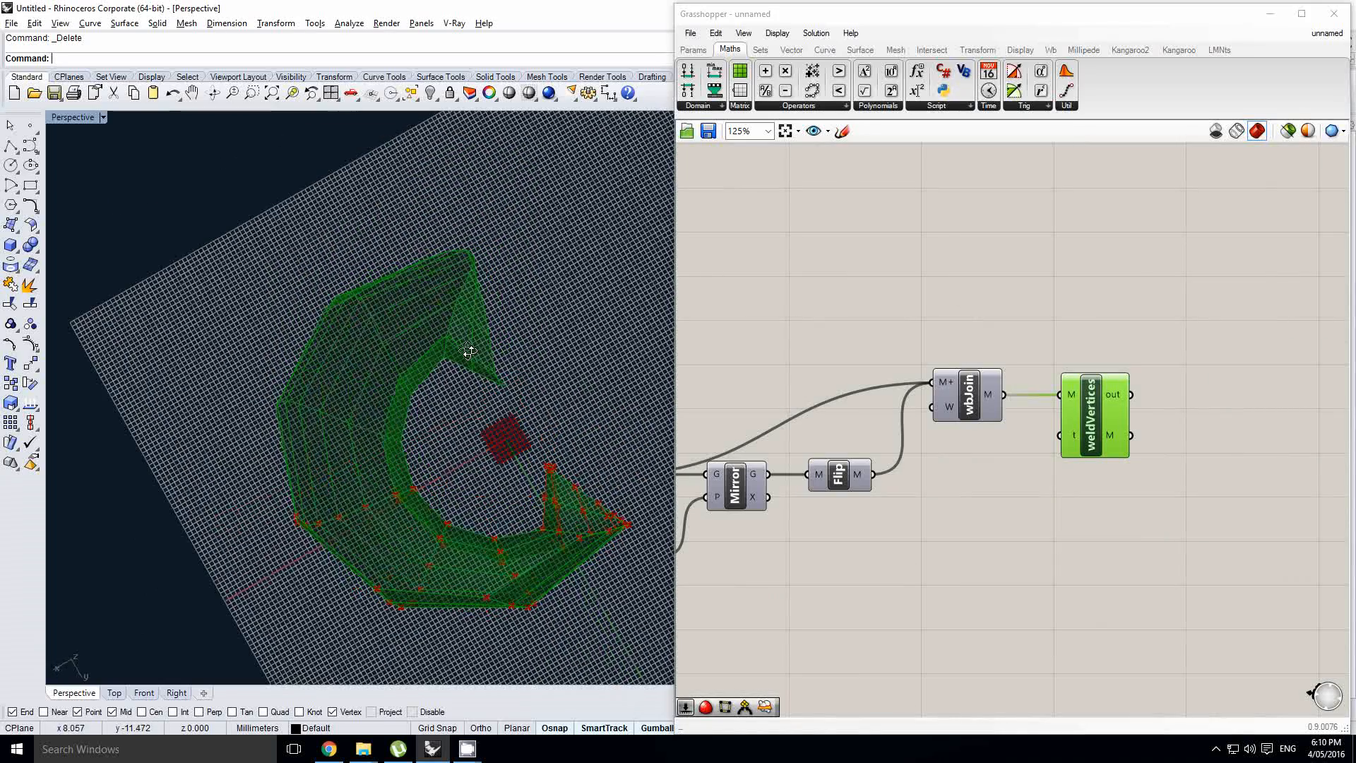
{"action": "scroll", "coordinate": [472, 475], "scroll_direction": "down", "scroll_amount": 6}
{"action": "right_click_drag", "start_coordinate": [430, 494], "coordinate": [478, 478]}
{"action": "scroll", "coordinate": [472, 475], "scroll_direction": "up", "scroll_amount": 2}
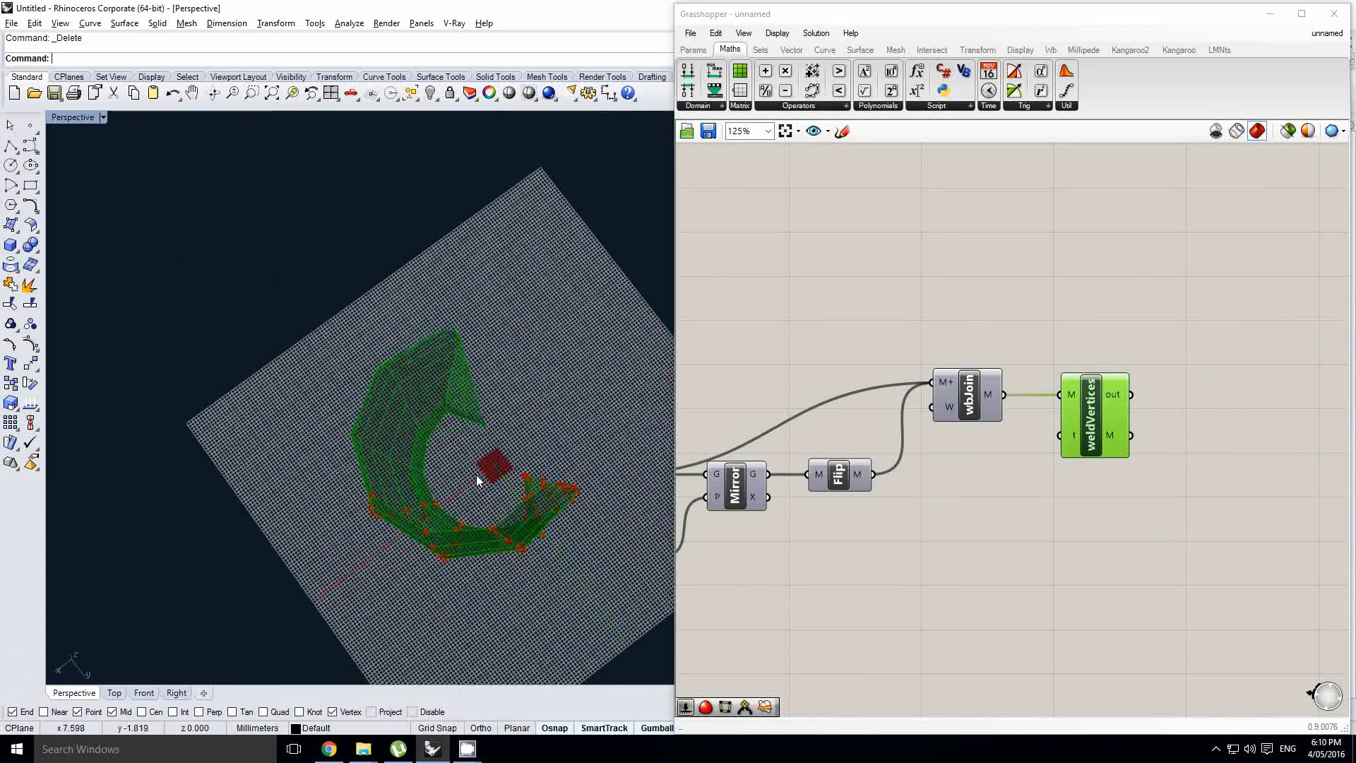
- Change the angle expression fed by the Variable x slider to pi/x
{"action": "right_click_drag", "start_coordinate": [906, 400], "coordinate": [1228, 406]}
{"action": "scroll", "coordinate": [1201, 403], "scroll_direction": "down", "scroll_amount": 2}
{"action": "left_click", "coordinate": [1051, 392]}
{"action": "scroll", "coordinate": [1218, 400], "scroll_direction": "down", "scroll_amount": 2}
{"action": "right_click_drag", "start_coordinate": [1051, 391], "coordinate": [1205, 397]}
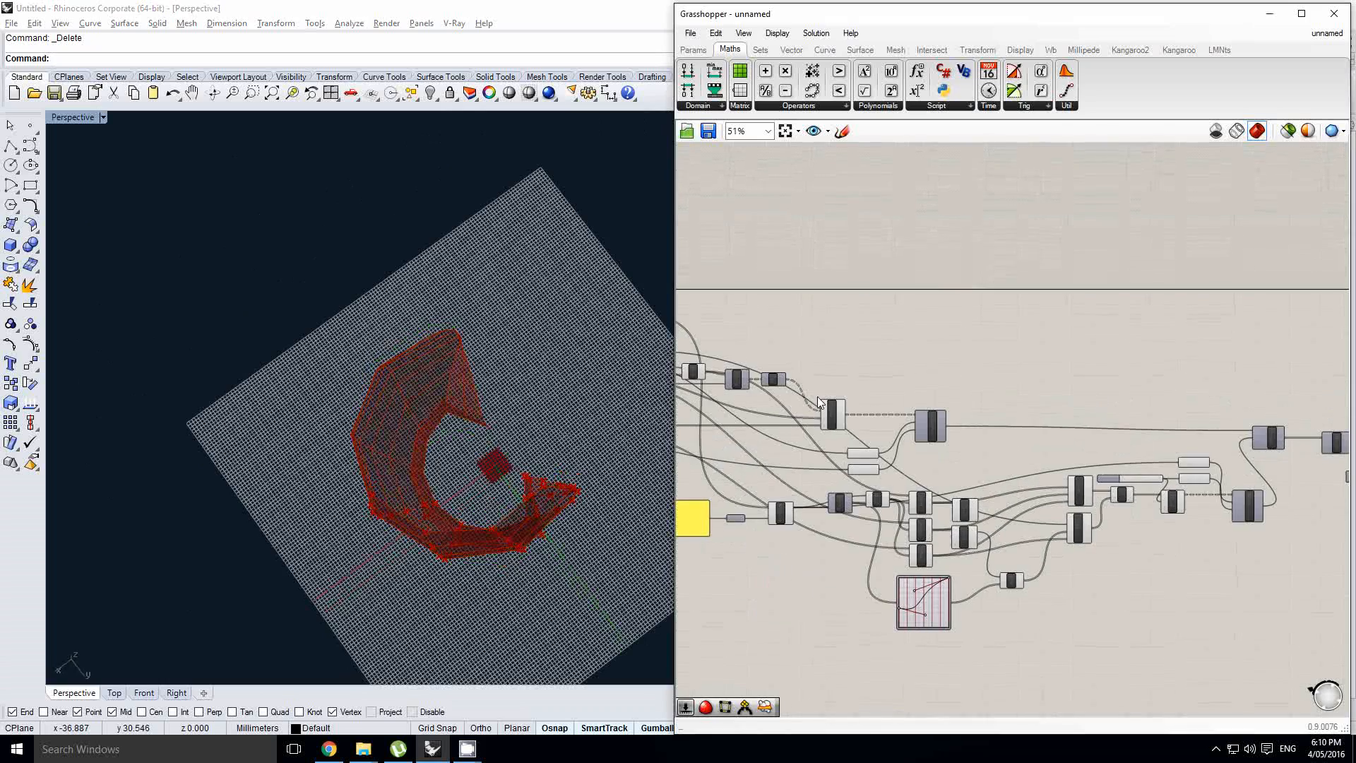
{"action": "right_click_drag", "start_coordinate": [462, 448], "coordinate": [536, 417]}
{"action": "scroll", "coordinate": [536, 417], "scroll_direction": "down", "scroll_amount": 4}
{"action": "right_click_drag", "start_coordinate": [685, 392], "coordinate": [919, 415]}
{"action": "scroll", "coordinate": [883, 414], "scroll_direction": "up", "scroll_amount": 5}
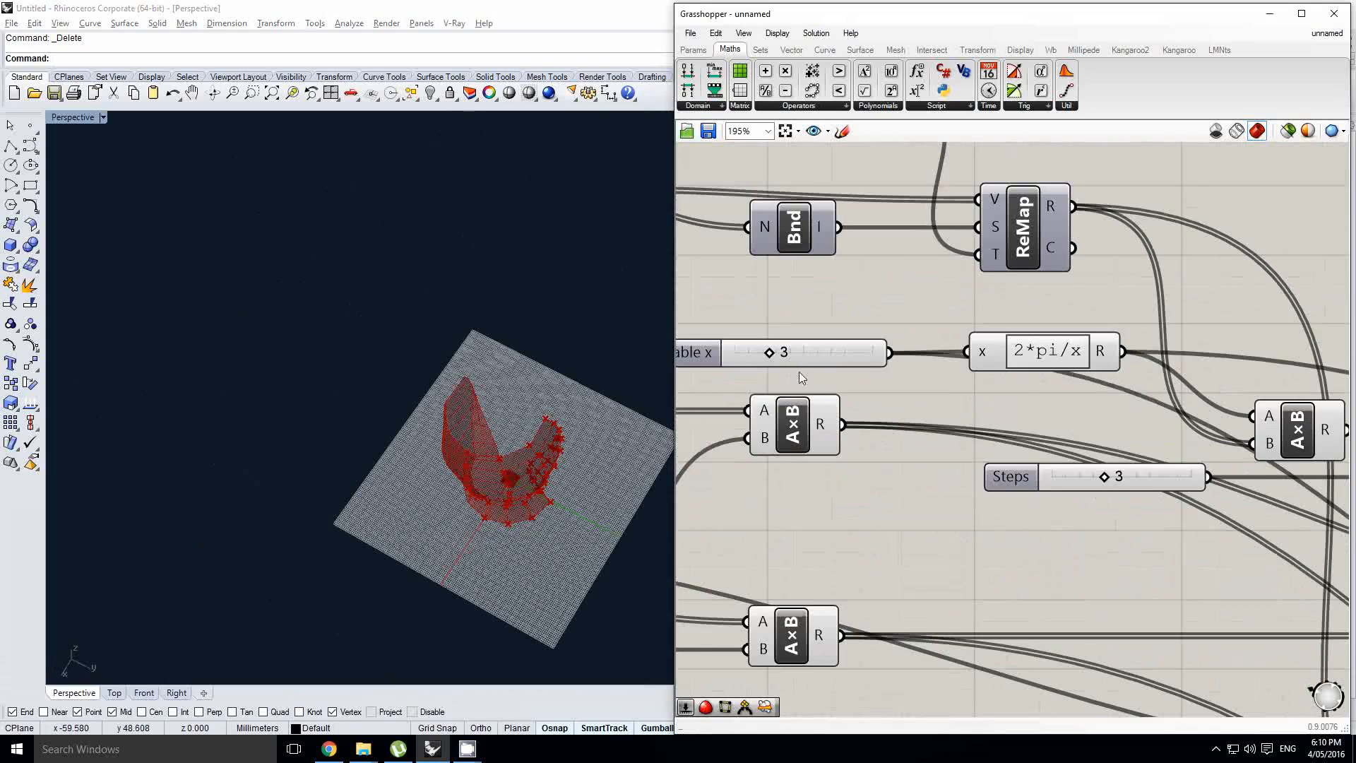
{"action": "left_click", "coordinate": [879, 381]}
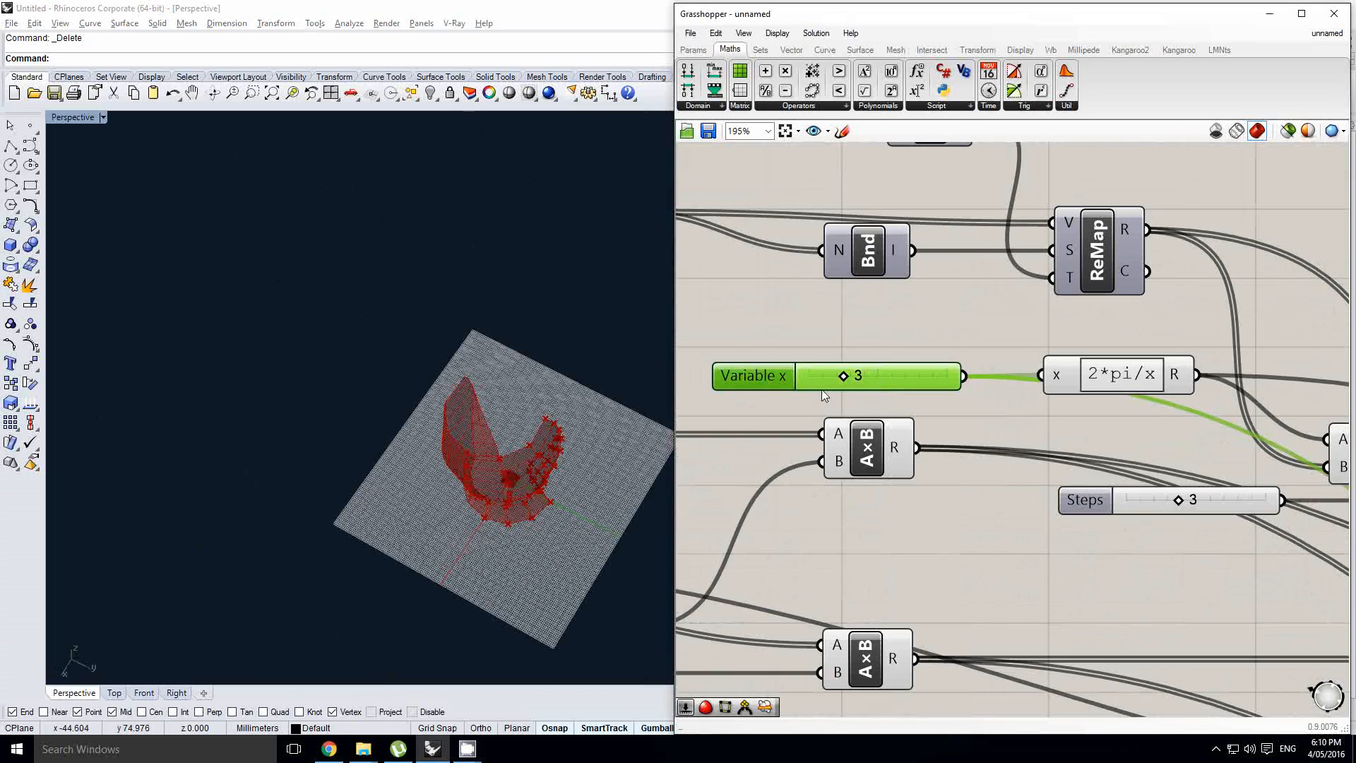
{"action": "right_click_drag", "start_coordinate": [495, 469], "coordinate": [458, 486]}
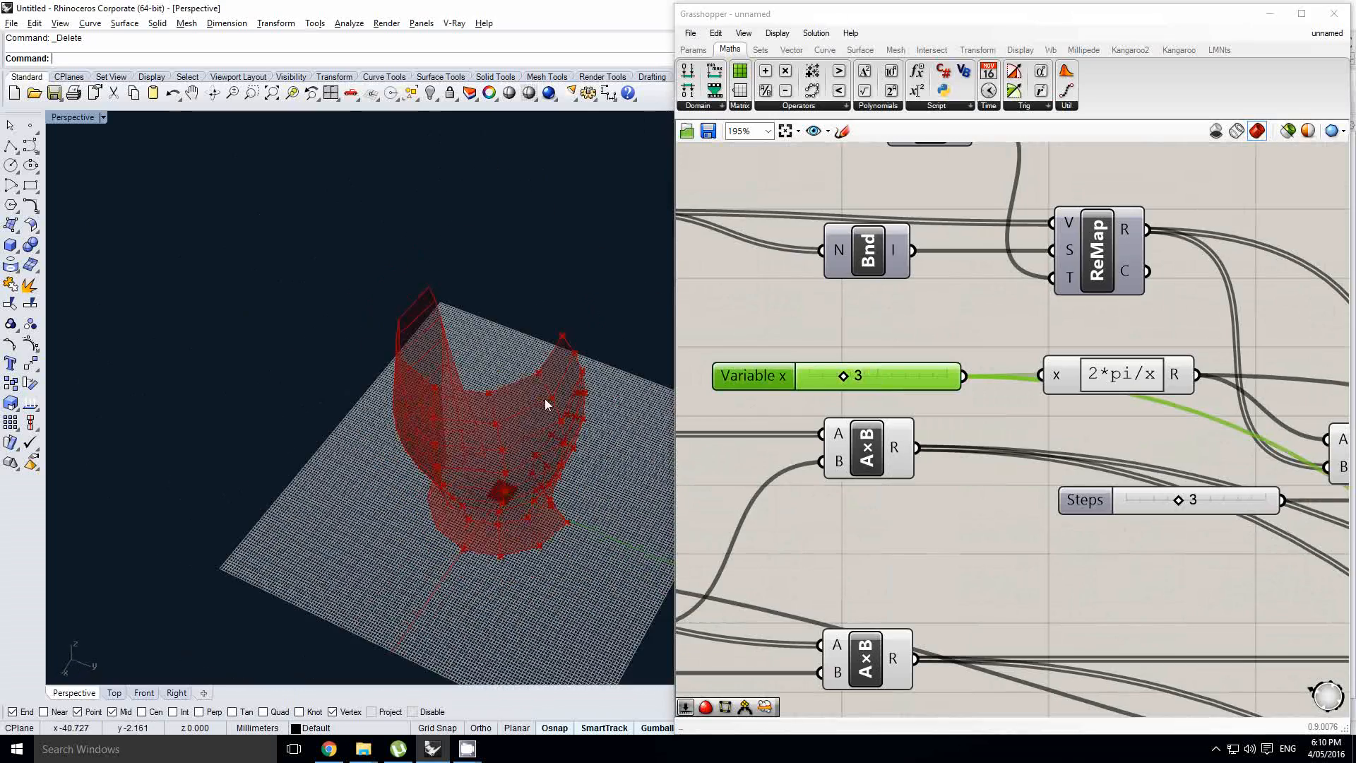
{"action": "right_click_drag", "start_coordinate": [564, 425], "coordinate": [569, 442]}
{"action": "right_click_drag", "start_coordinate": [955, 341], "coordinate": [927, 365]}
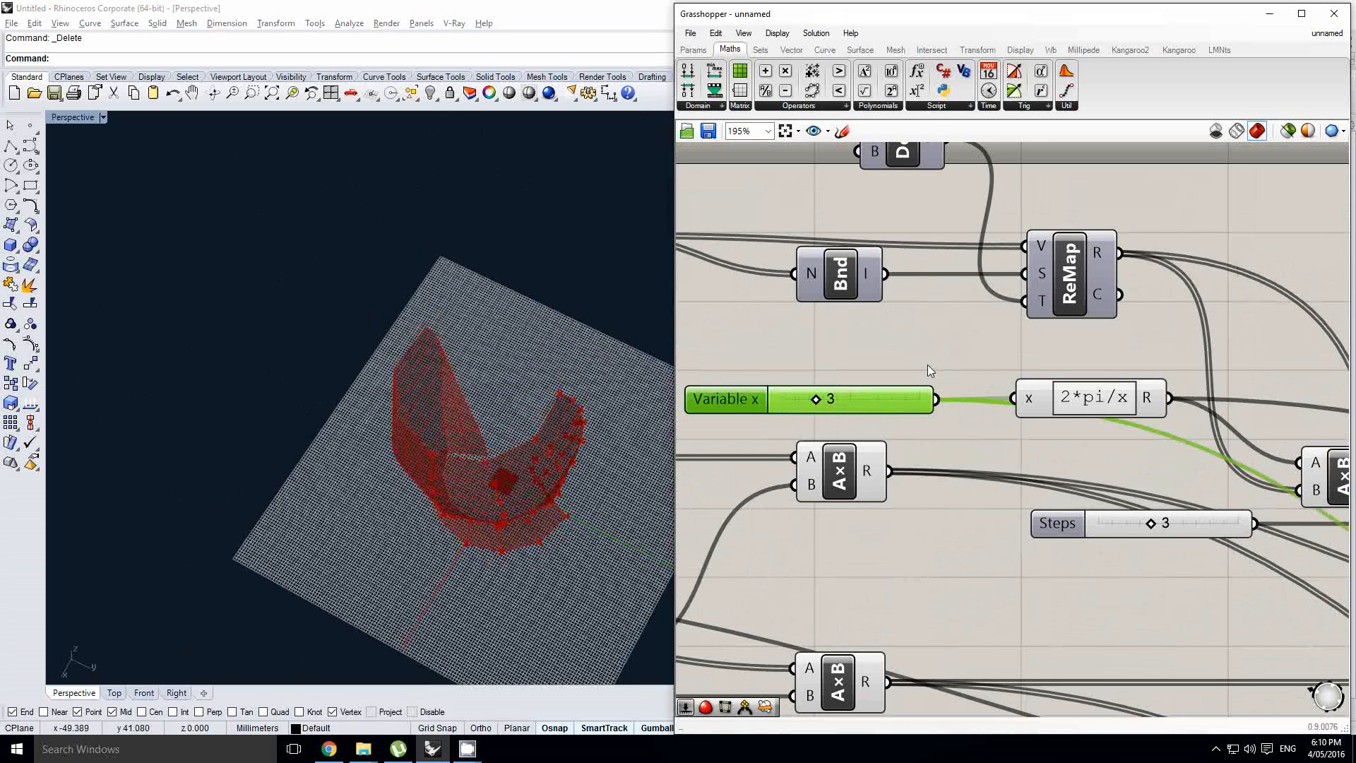
{"action": "double_click", "coordinate": [1066, 407]}
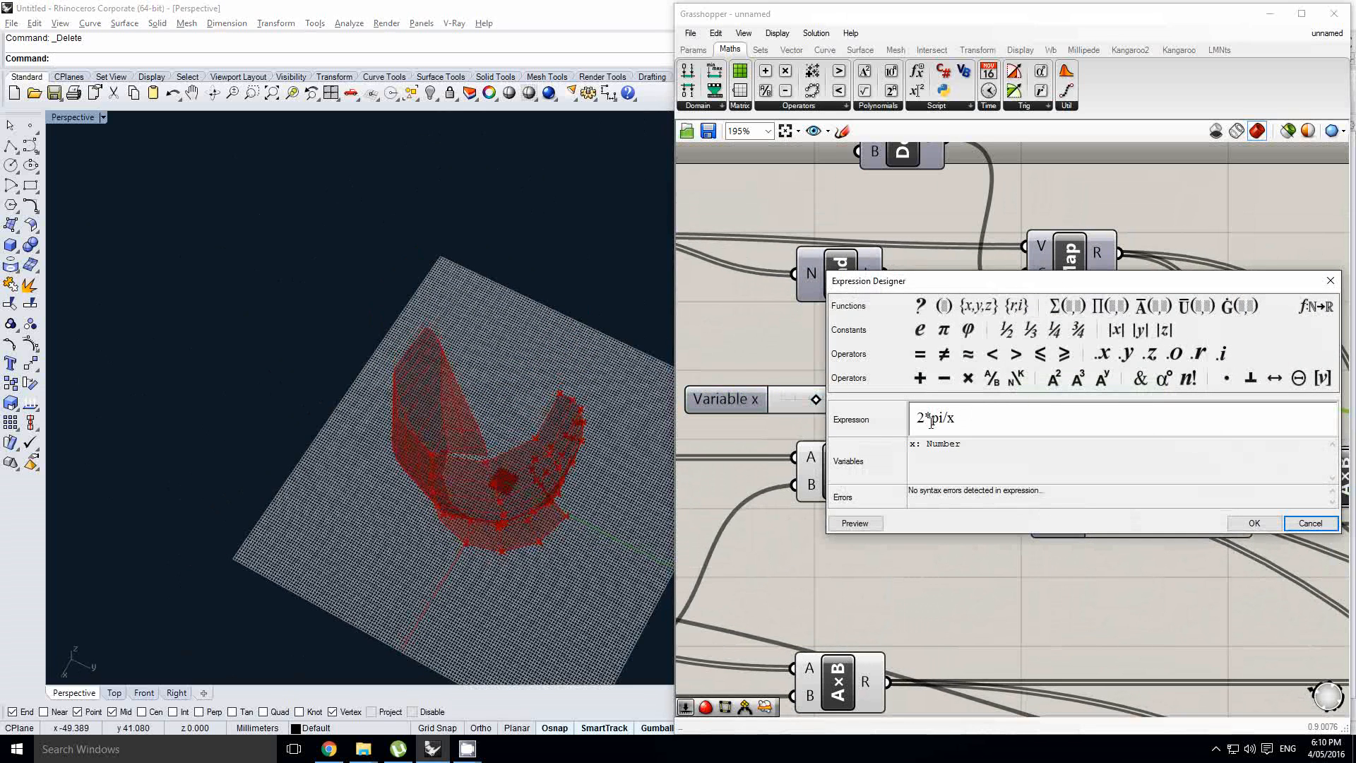
{"action": "left_click", "coordinate": [1239, 523]}
{"action": "right_click_drag", "start_coordinate": [584, 575], "coordinate": [452, 397]}
- Add a Polar Array component at the end of the definition, beyond weldVertices
{"action": "right_click_drag", "start_coordinate": [998, 414], "coordinate": [952, 415]}
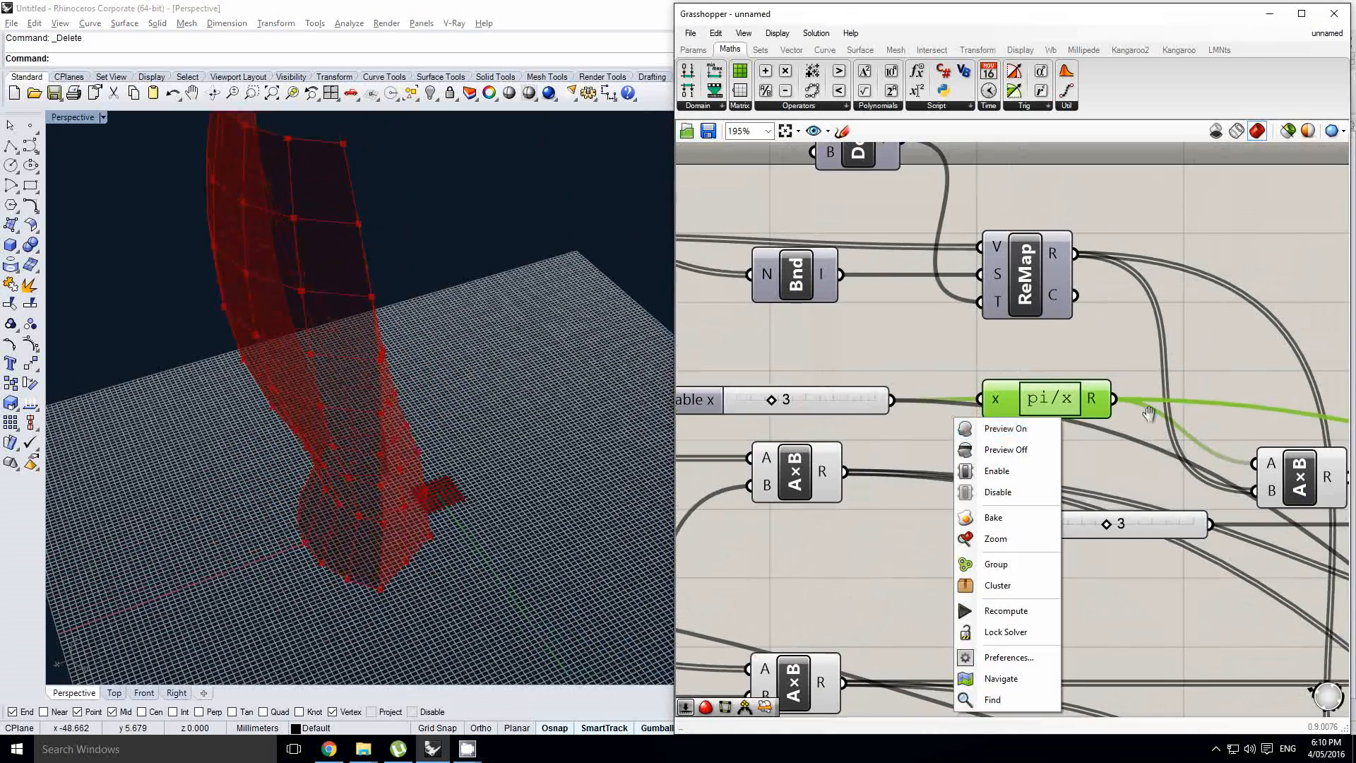
{"action": "right_click_drag", "start_coordinate": [1185, 403], "coordinate": [901, 414]}
{"action": "scroll", "coordinate": [901, 414], "scroll_direction": "down", "scroll_amount": 1}
{"action": "scroll", "coordinate": [905, 412], "scroll_direction": "down", "scroll_amount": 5}
{"action": "right_click_drag", "start_coordinate": [1135, 417], "coordinate": [833, 360]}
{"action": "right_click_drag", "start_coordinate": [1235, 458], "coordinate": [777, 466]}
{"action": "scroll", "coordinate": [1091, 415], "scroll_direction": "up", "scroll_amount": 2}
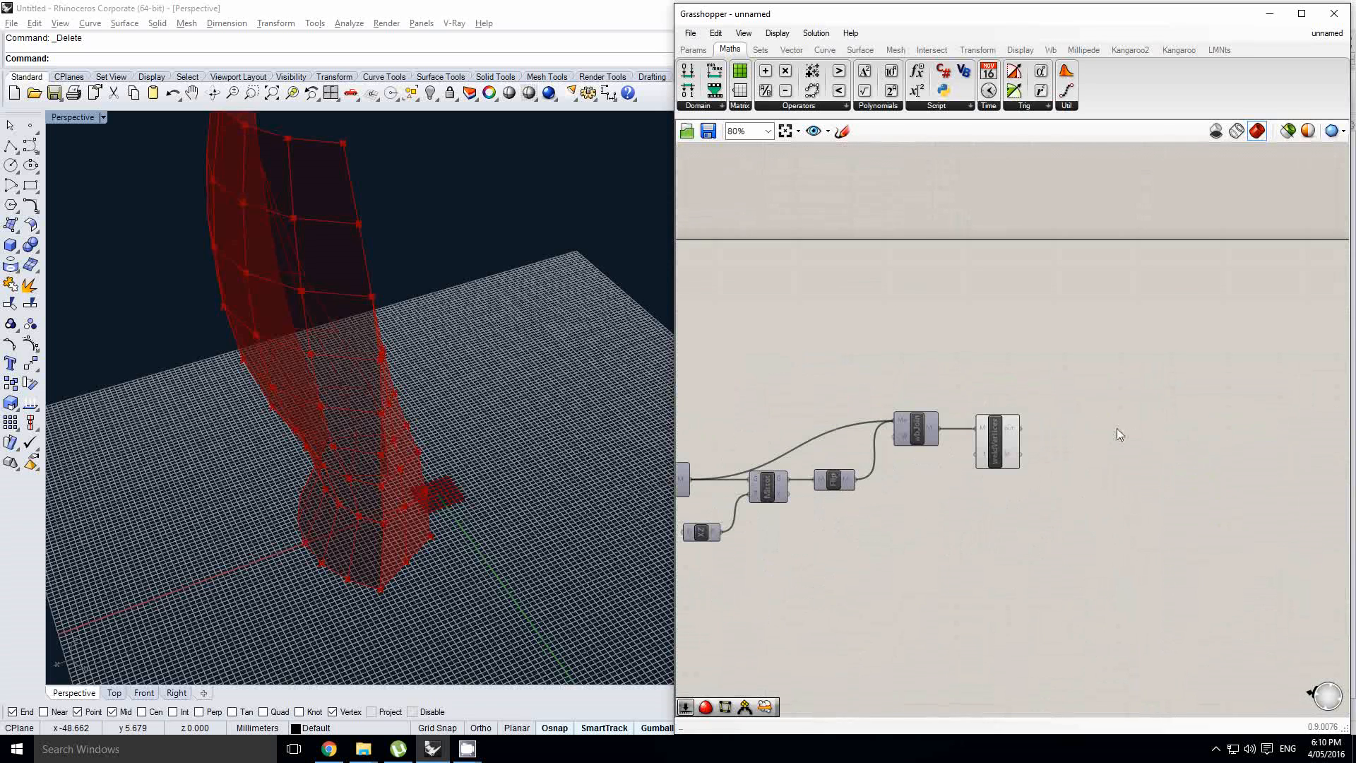
{"action": "double_click", "coordinate": [1129, 433]}
{"action": "type", "text": "polar arr"}
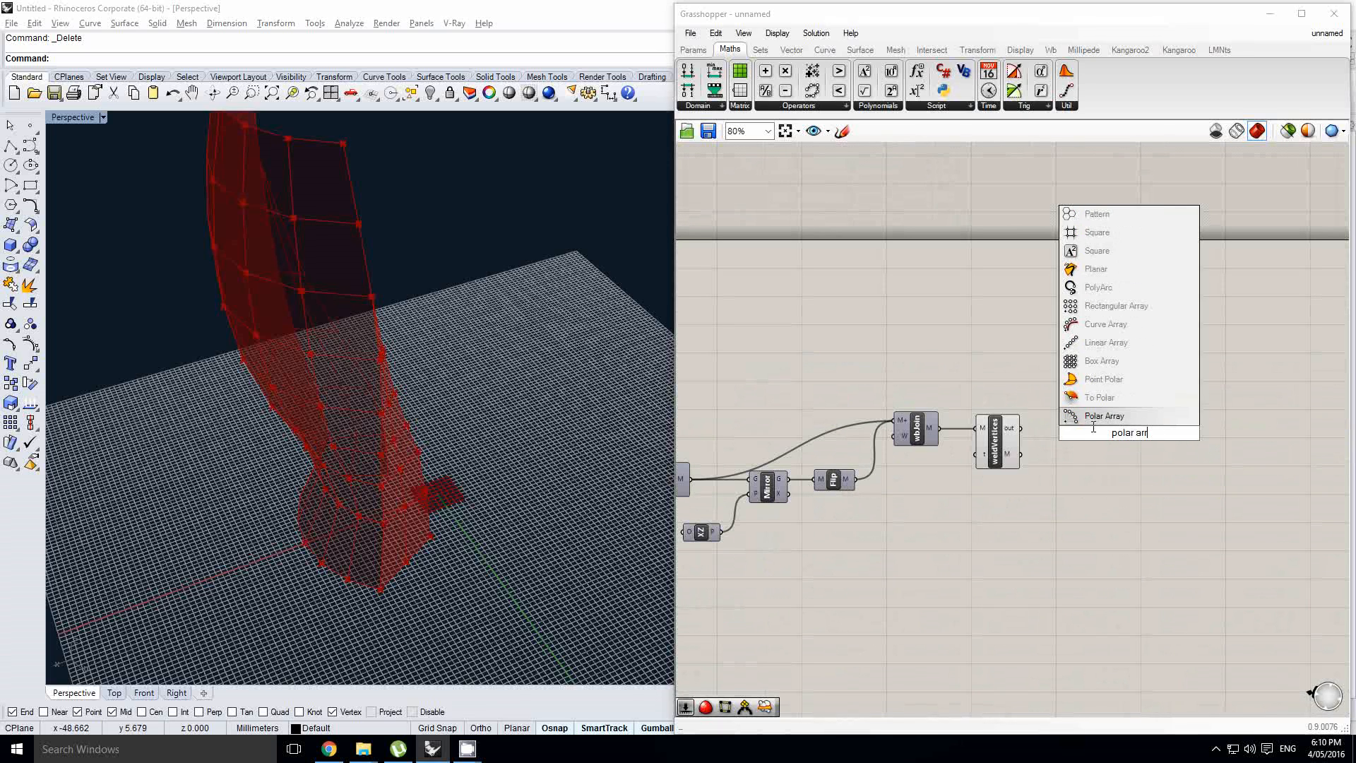
{"action": "key", "text": "Return"}
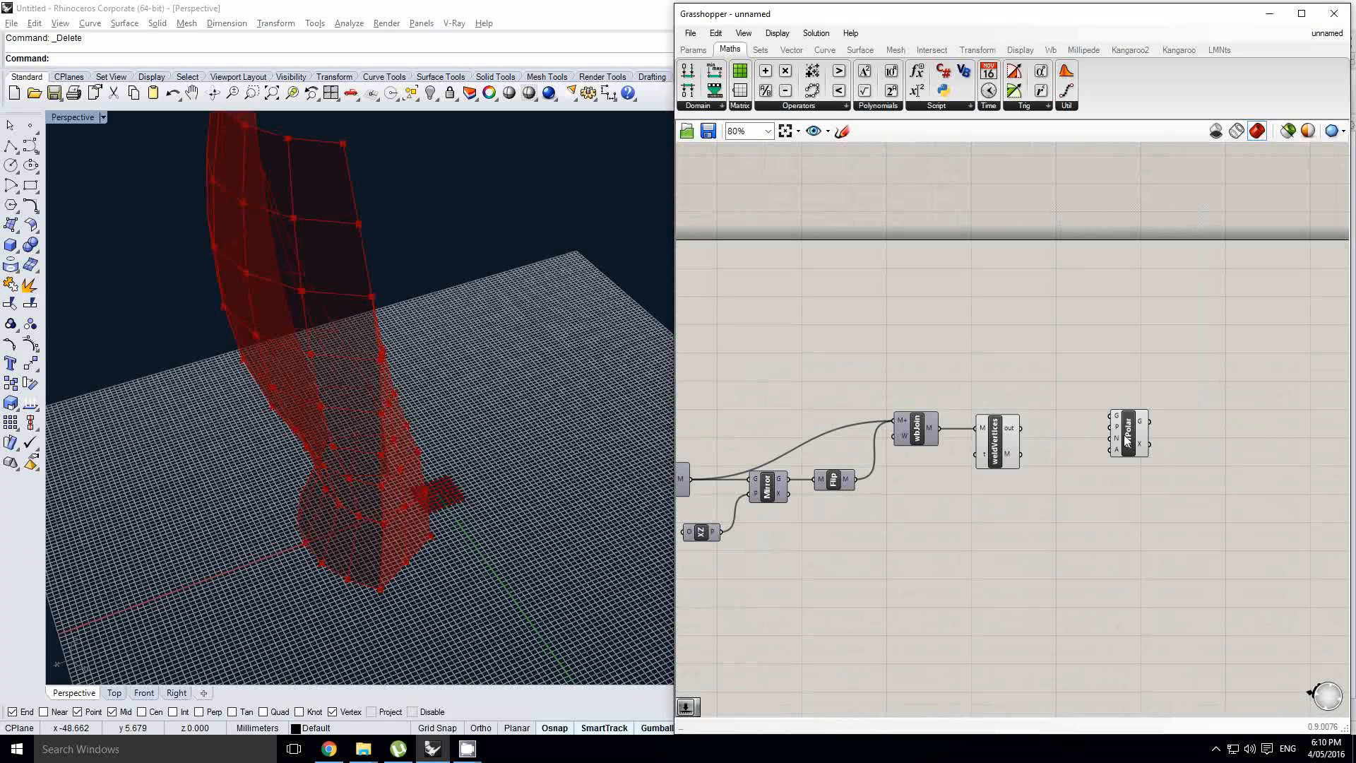
- Rearrange the final components, with ArrPolar above the wires and wbJoin and weldVertices shifted farther from Flip
{"action": "scroll", "coordinate": [909, 370], "scroll_direction": "up", "scroll_amount": 1}
{"action": "left_click_drag", "start_coordinate": [1198, 548], "coordinate": [952, 397]}
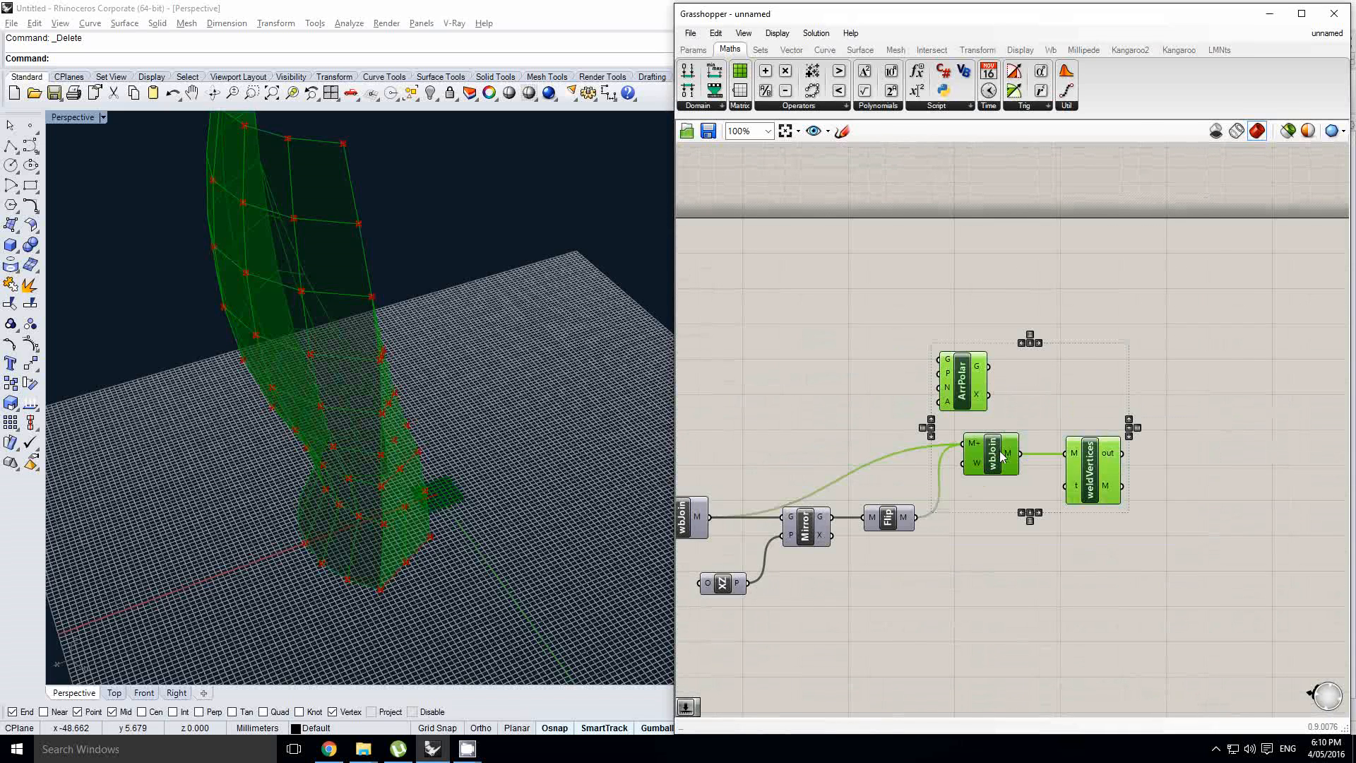
{"action": "left_click_drag", "start_coordinate": [999, 449], "coordinate": [1118, 460]}
{"action": "left_click", "coordinate": [1134, 413]}
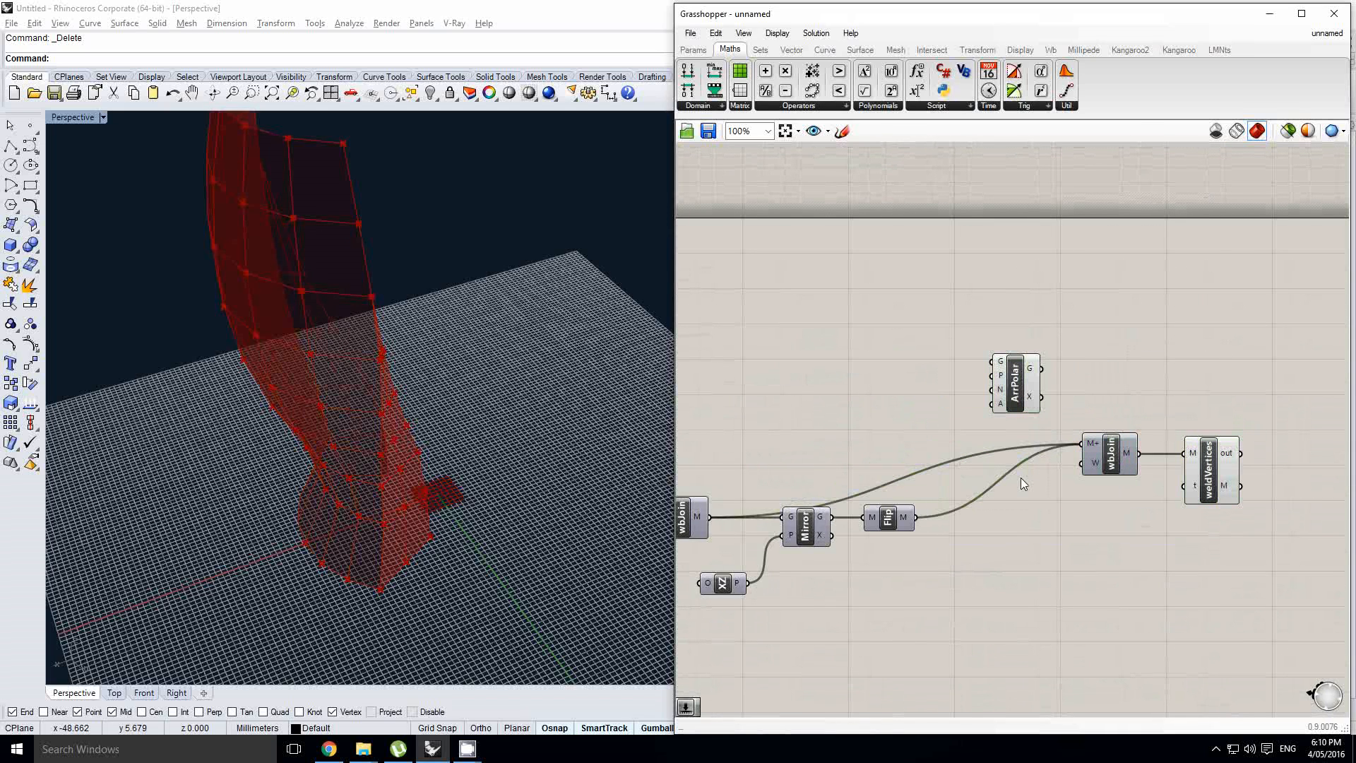
- Add a Merge component before the final wbJoin, connecting the first wbJoin's mesh to D1 and Flip's mesh to D2
{"action": "double_click", "coordinate": [976, 459]}
{"action": "type", "text": "merg"}
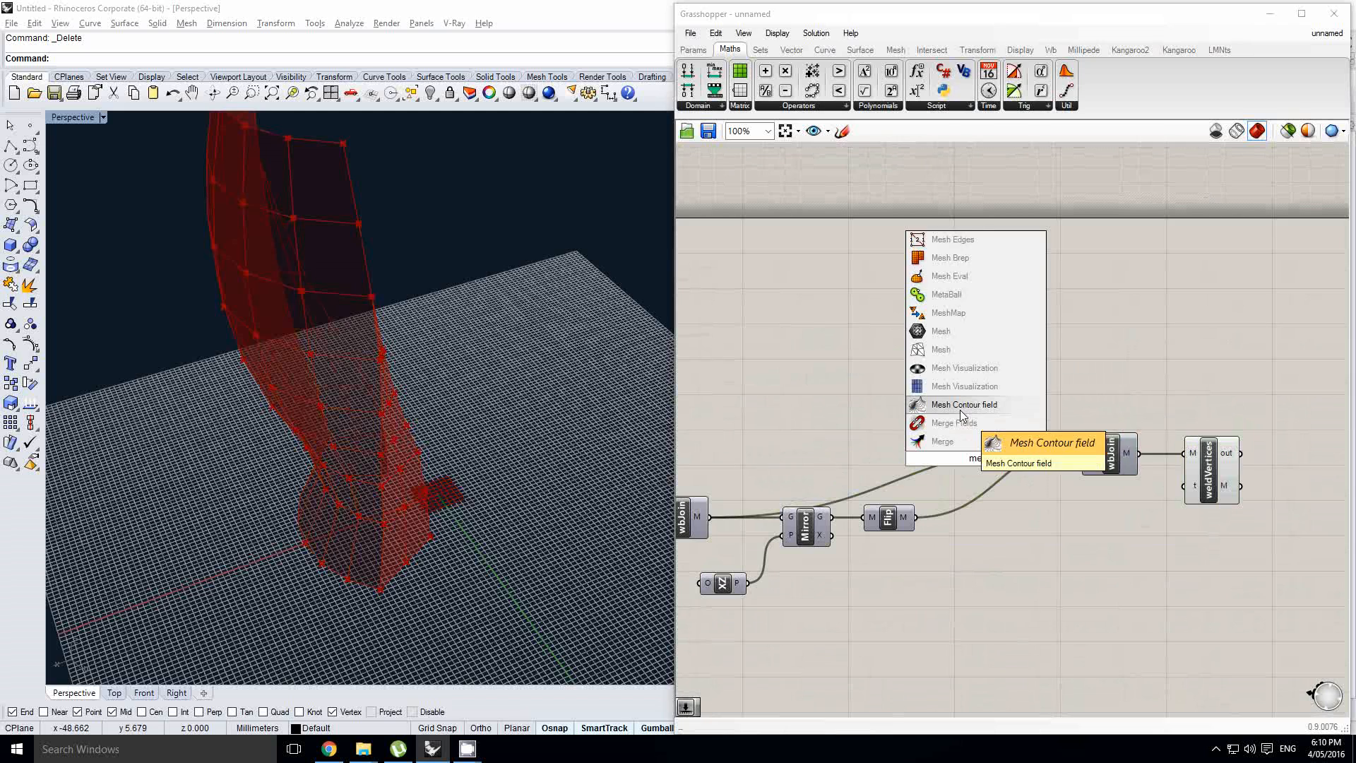
{"action": "left_click", "coordinate": [952, 440]}
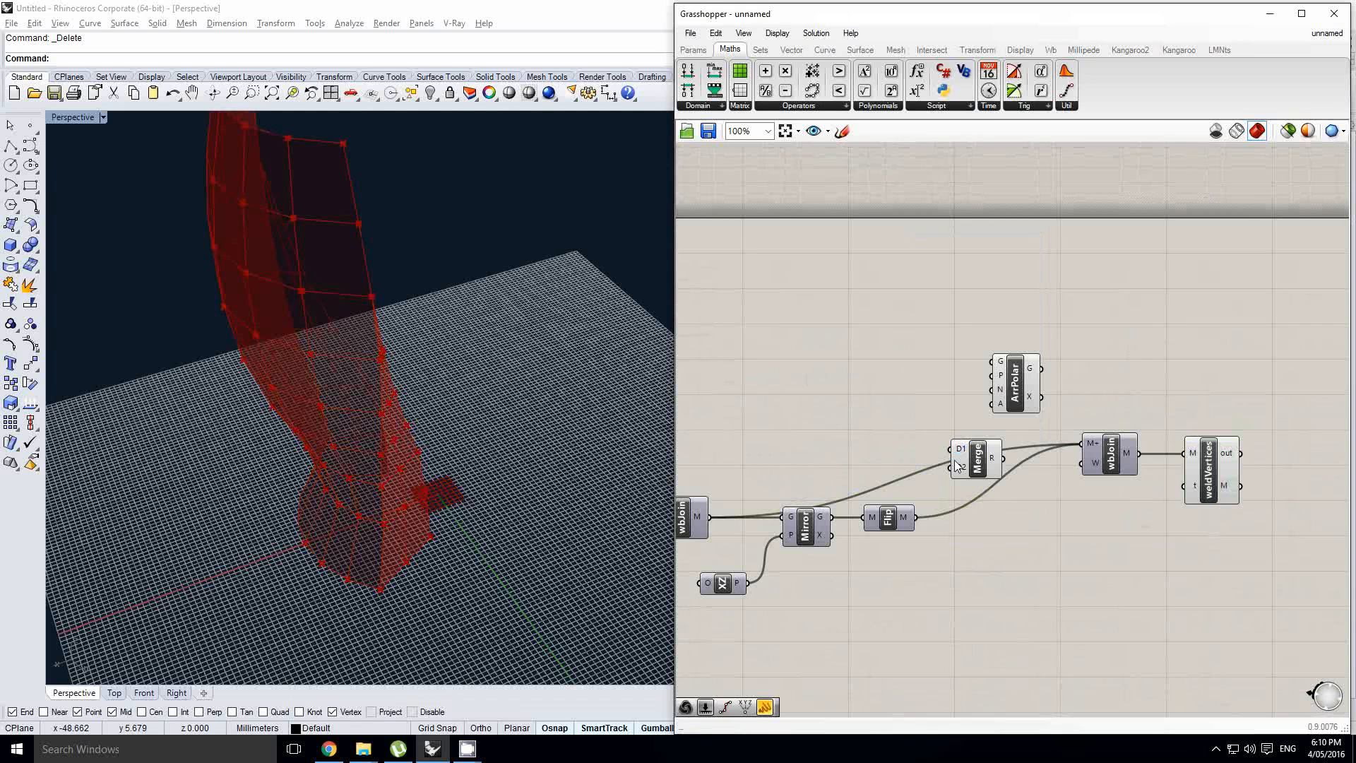
{"action": "right_click_drag", "start_coordinate": [937, 449], "coordinate": [1016, 439]}
{"action": "left_click_drag", "start_coordinate": [1028, 432], "coordinate": [1041, 441]}
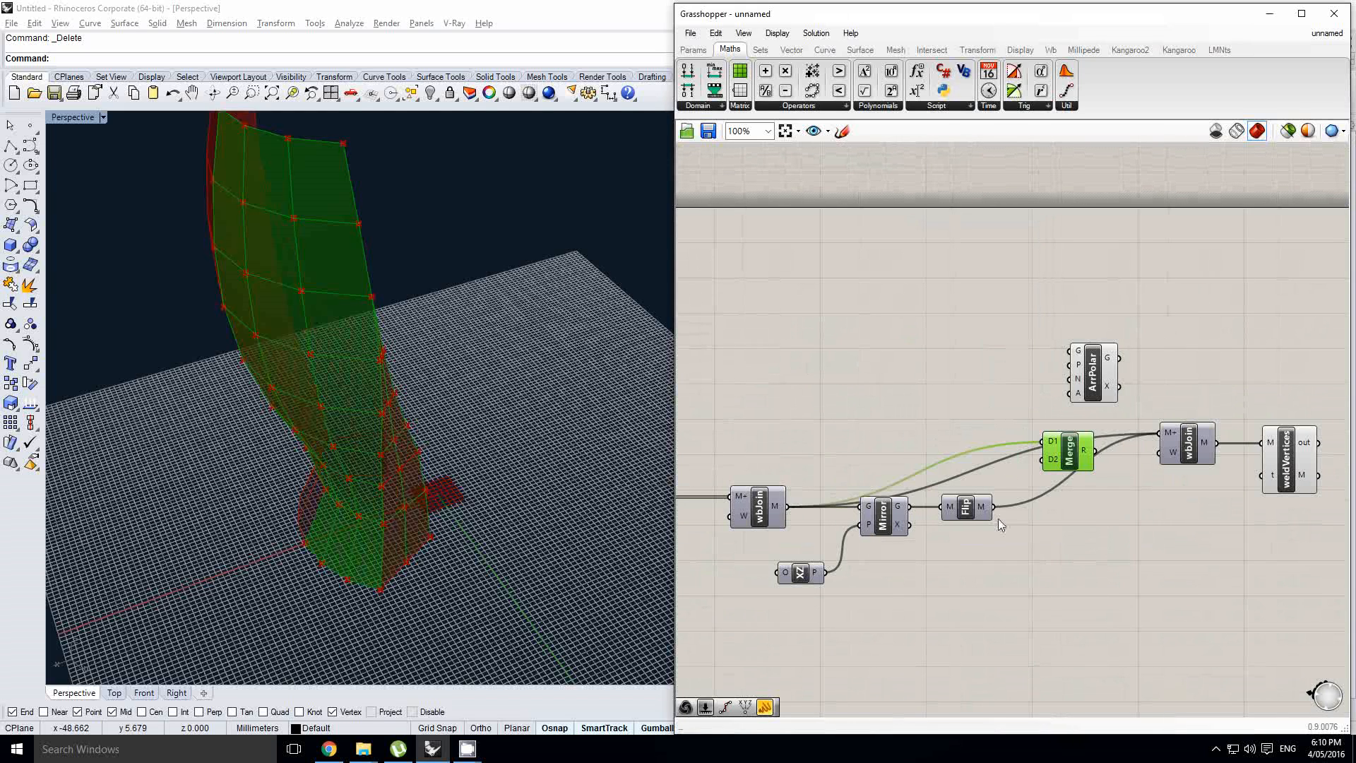
{"action": "right_click_drag", "start_coordinate": [1101, 445], "coordinate": [983, 455]}
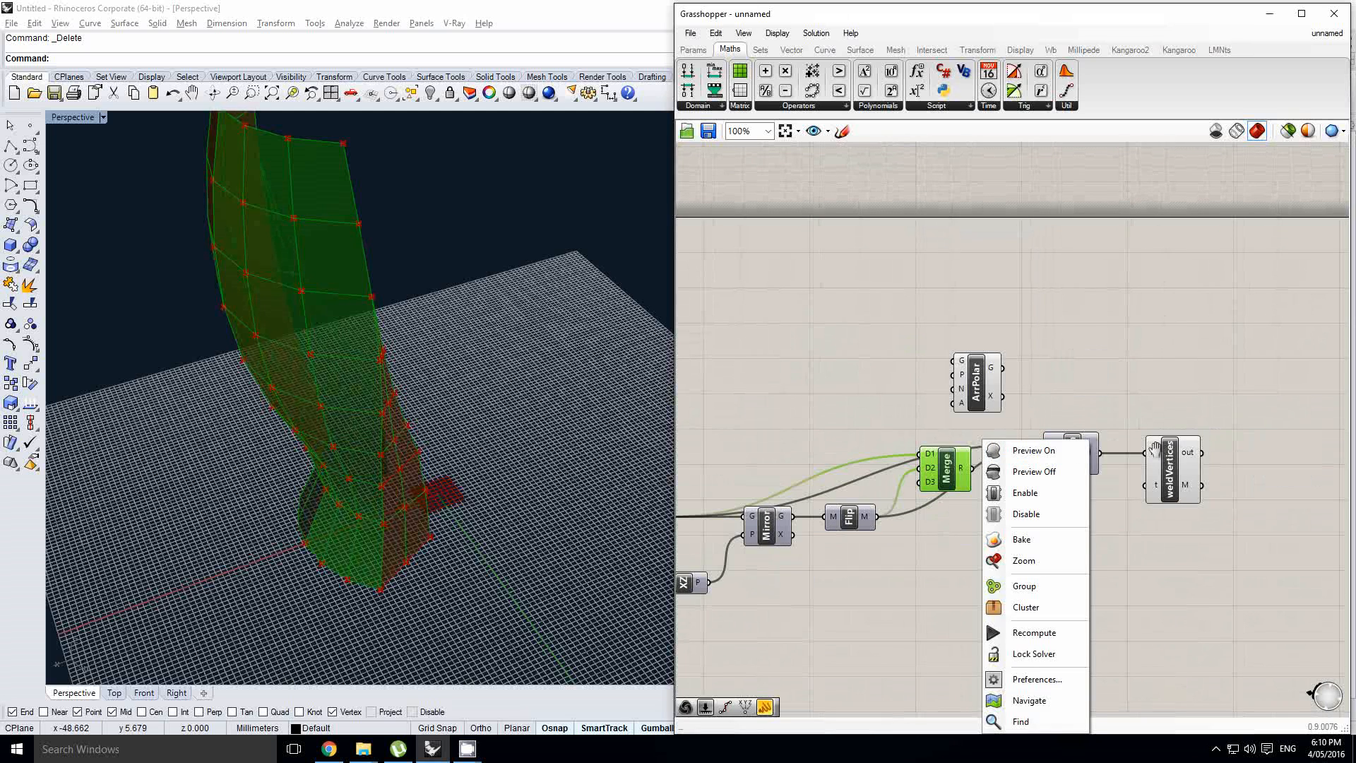
- Place ArrPolar between Merge and the final wbJoin, and connect Merge's result to ArrPolar's geometry input
{"action": "left_click_drag", "start_coordinate": [1238, 541], "coordinate": [1161, 454]}
{"action": "left_click_drag", "start_coordinate": [977, 381], "coordinate": [1073, 436]}
{"action": "scroll", "coordinate": [1003, 466], "scroll_direction": "up", "scroll_amount": 2}
{"action": "left_click_drag", "start_coordinate": [1104, 462], "coordinate": [1105, 498]}
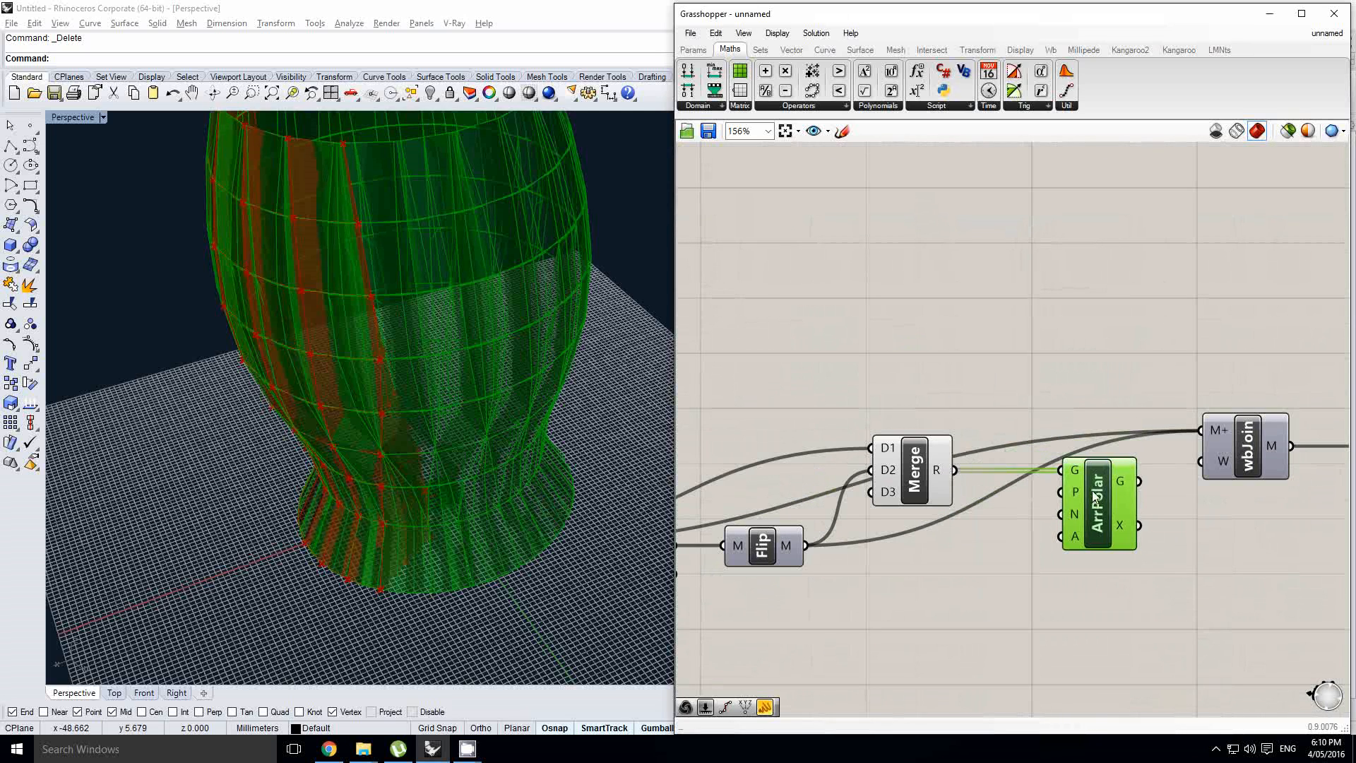
- Graft ArrPolar's geometry input G
{"action": "right_click", "coordinate": [1077, 480]}
{"action": "left_click", "coordinate": [1082, 475]}
{"action": "right_click", "coordinate": [1086, 481]}
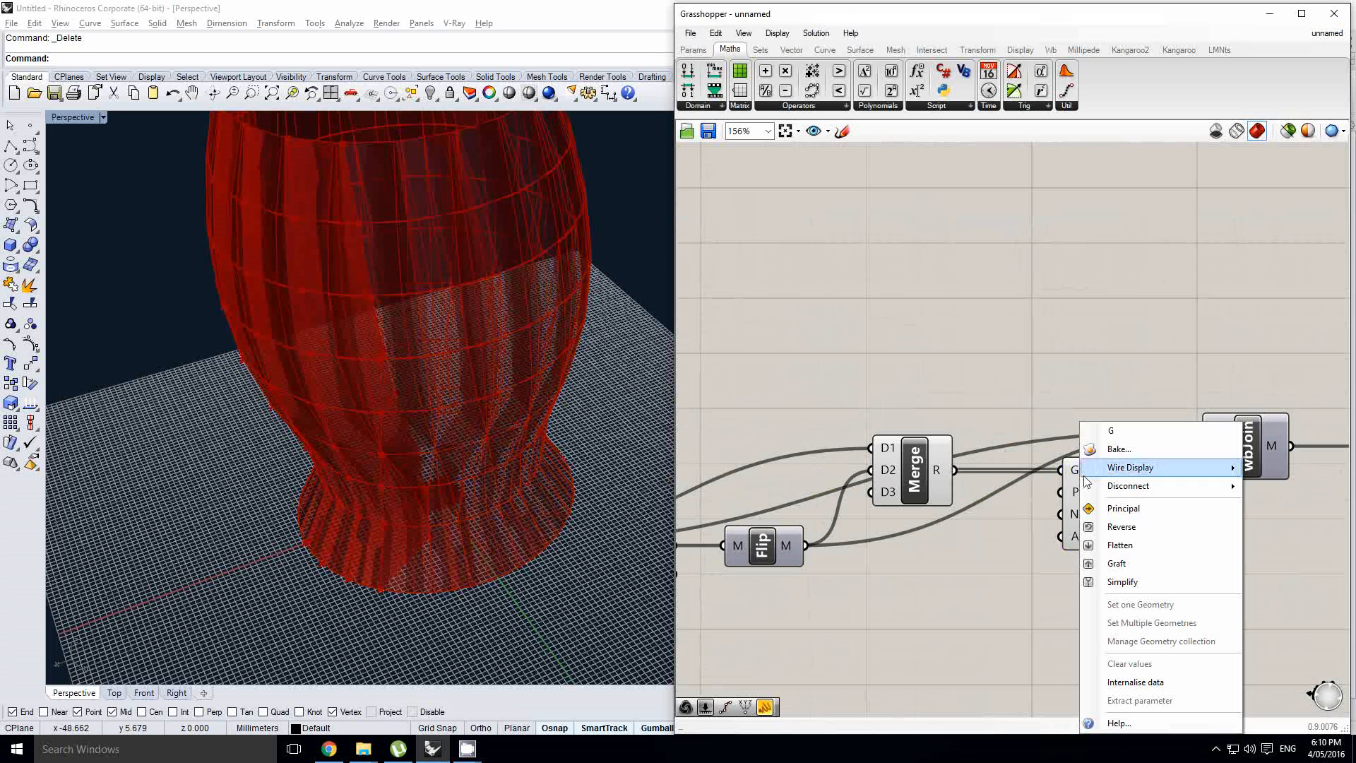
{"action": "left_click", "coordinate": [1125, 565]}
{"action": "scroll", "coordinate": [1044, 488], "scroll_direction": "up", "scroll_amount": 1}
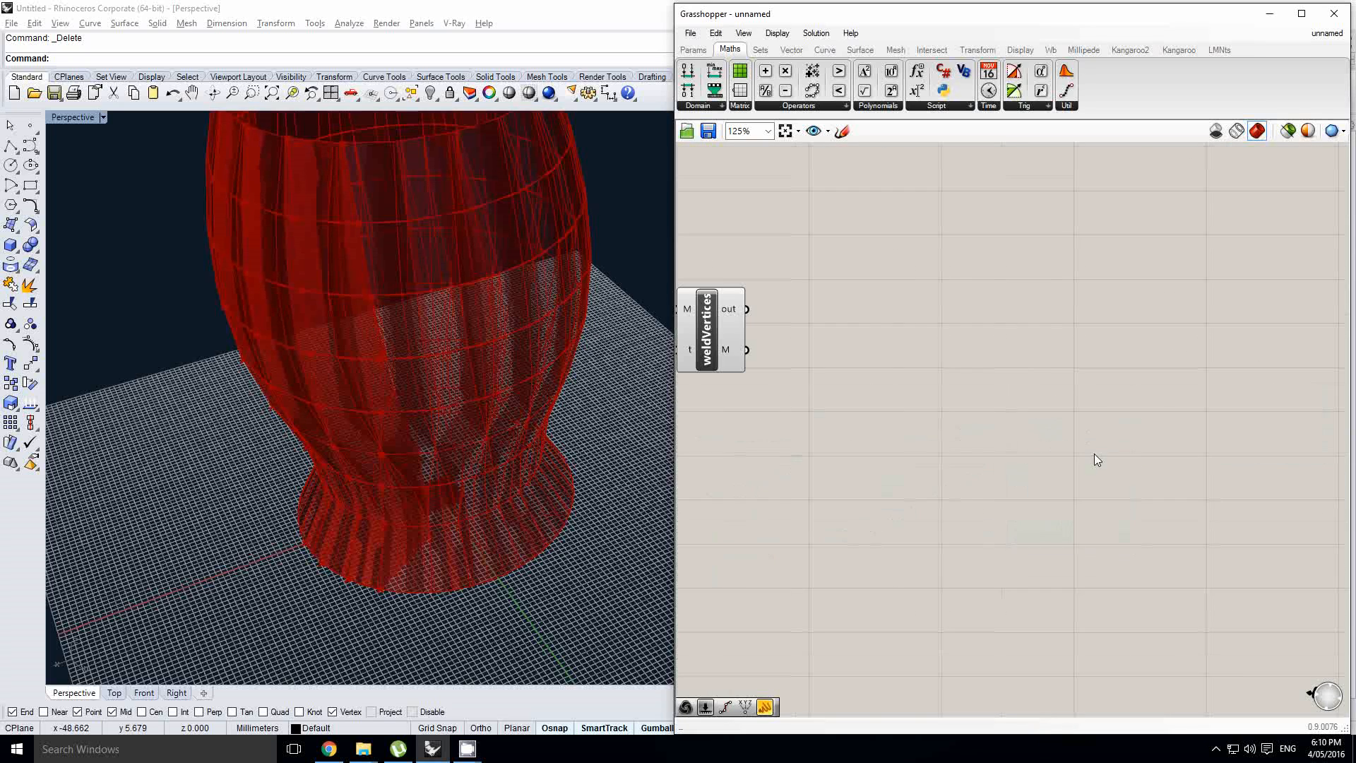
- Connect the upstream count slider to ArrPolar's N input
{"action": "right_click_drag", "start_coordinate": [996, 442], "coordinate": [1325, 478]}
{"action": "scroll", "coordinate": [1326, 478], "scroll_direction": "down", "scroll_amount": 4}
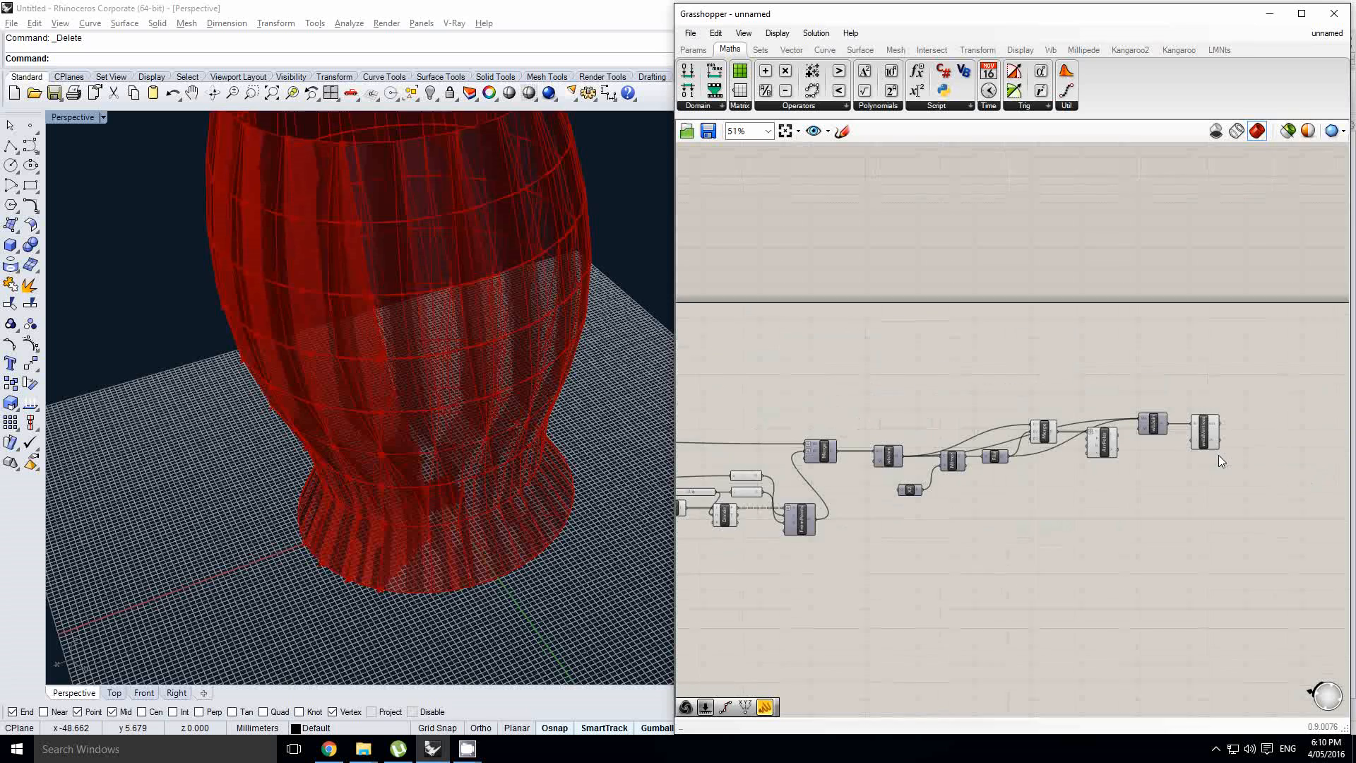
{"action": "right_click_drag", "start_coordinate": [716, 387], "coordinate": [1349, 412]}
{"action": "scroll", "coordinate": [782, 357], "scroll_direction": "up", "scroll_amount": 3}
{"action": "right_click_drag", "start_coordinate": [786, 434], "coordinate": [952, 428]}
{"action": "left_click", "coordinate": [980, 409]}
{"action": "scroll", "coordinate": [871, 417], "scroll_direction": "down", "scroll_amount": 7}
{"action": "left_click_drag", "start_coordinate": [886, 415], "coordinate": [1145, 454]}
{"action": "scroll", "coordinate": [1332, 475], "scroll_direction": "up", "scroll_amount": 3}
{"action": "scroll", "coordinate": [1251, 428], "scroll_direction": "up", "scroll_amount": 10}
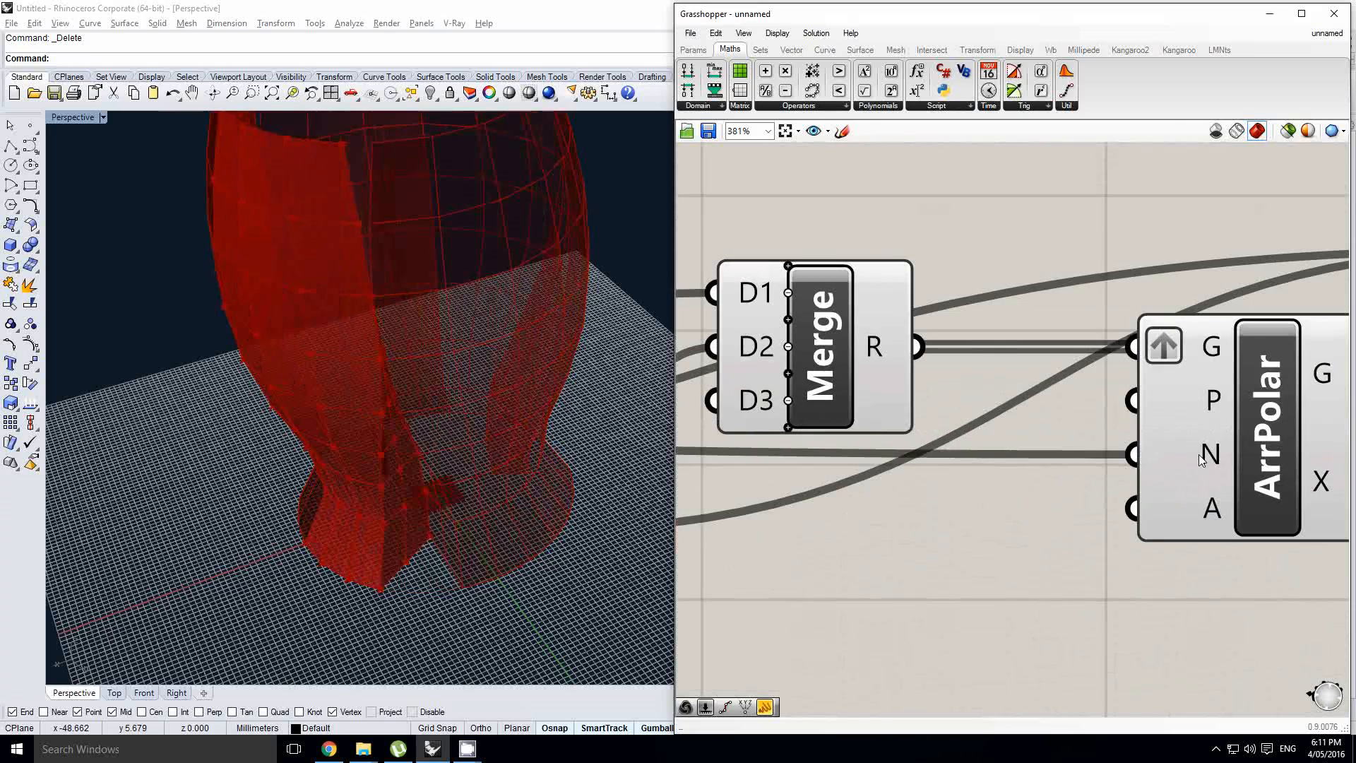
- Turn off the Merge component's preview
{"action": "scroll", "coordinate": [1220, 436], "scroll_direction": "down", "scroll_amount": 2}
{"action": "right_click_drag", "start_coordinate": [1220, 436], "coordinate": [1039, 463]}
{"action": "right_click_drag", "start_coordinate": [524, 399], "coordinate": [474, 418]}
{"action": "scroll", "coordinate": [475, 413], "scroll_direction": "down", "scroll_amount": 4}
{"action": "right_click_drag", "start_coordinate": [920, 478], "coordinate": [977, 451]}
{"action": "scroll", "coordinate": [1125, 463], "scroll_direction": "down", "scroll_amount": 2}
{"action": "left_click", "coordinate": [1036, 422]}
{"action": "middle_click", "coordinate": [1039, 424]}
{"action": "left_click", "coordinate": [1009, 391]}
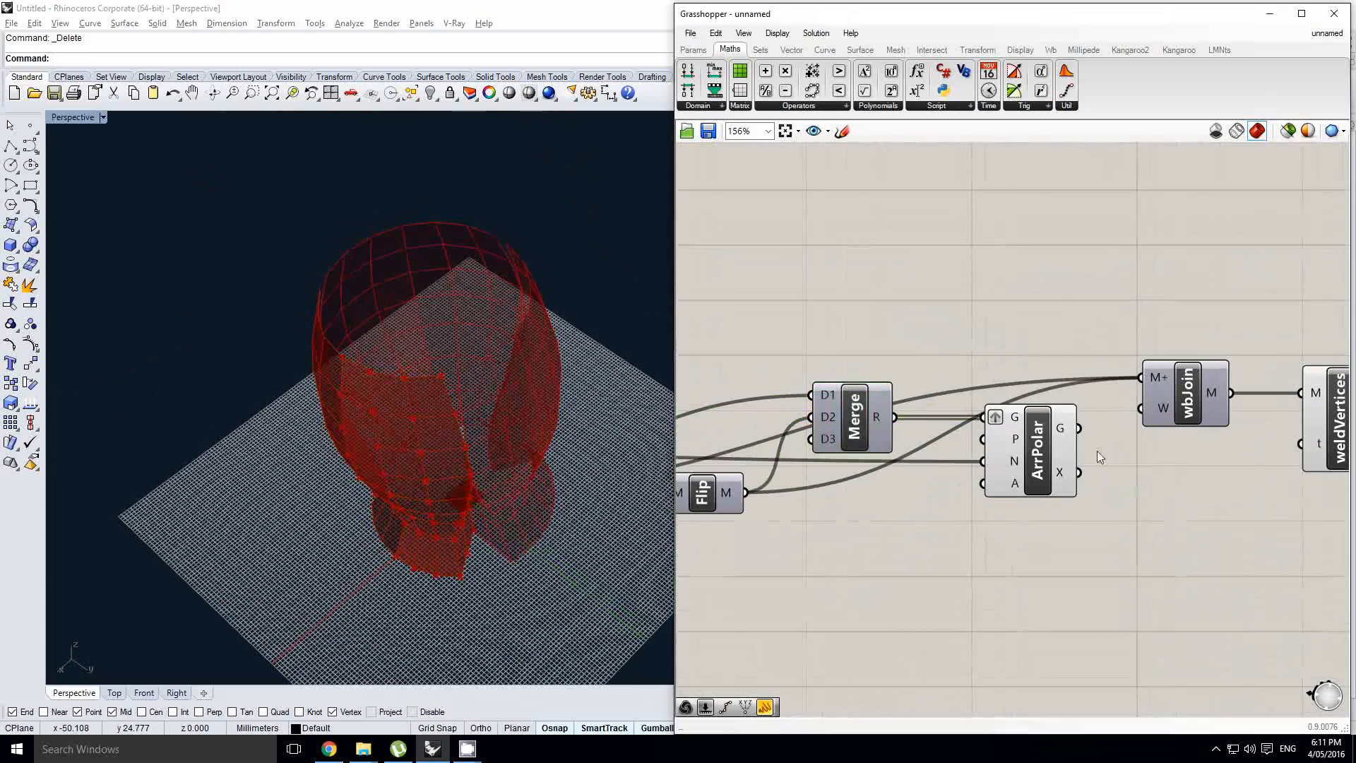
- Replace the final wbJoin's mesh inputs with the geometry output of ArrPolar
{"action": "scroll", "coordinate": [1097, 453], "scroll_direction": "up", "scroll_amount": 1}
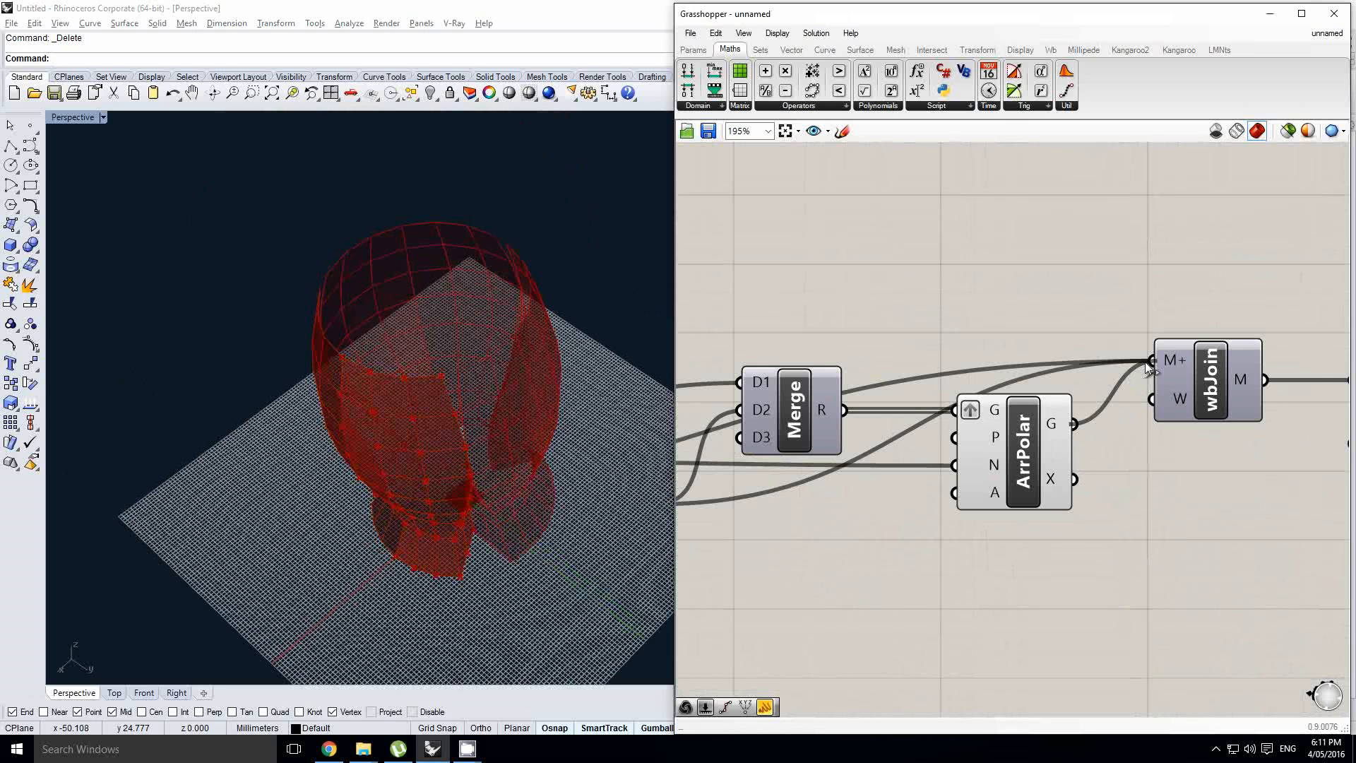
{"action": "left_click_drag", "start_coordinate": [1150, 364], "coordinate": [1151, 361]}
{"action": "right_click_drag", "start_coordinate": [1116, 418], "coordinate": [976, 418]}
- Flatten ArrPolar's geometry output G and turn off the component's preview
{"action": "right_click", "coordinate": [912, 431]}
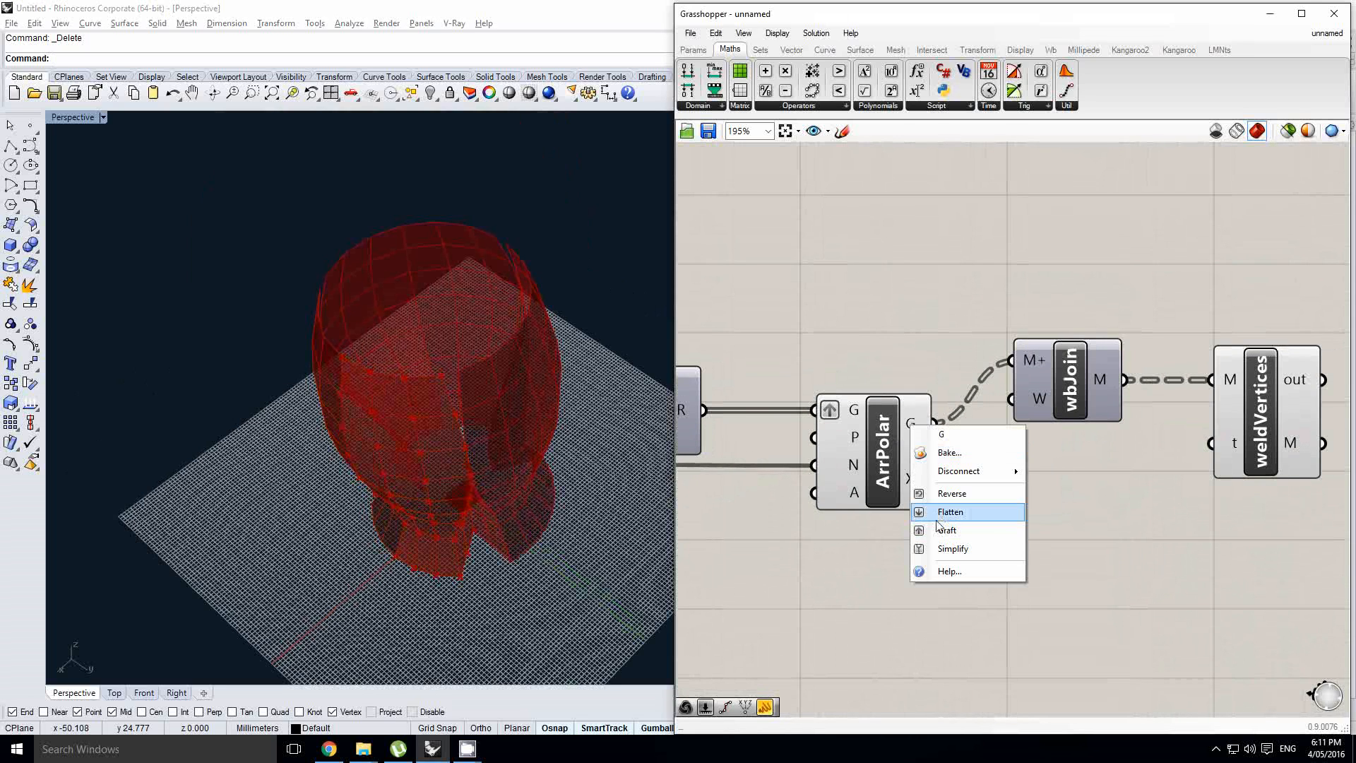
{"action": "left_click", "coordinate": [938, 515]}
{"action": "right_click_drag", "start_coordinate": [918, 466], "coordinate": [935, 469]}
{"action": "left_click", "coordinate": [913, 461]}
{"action": "middle_click", "coordinate": [912, 460]}
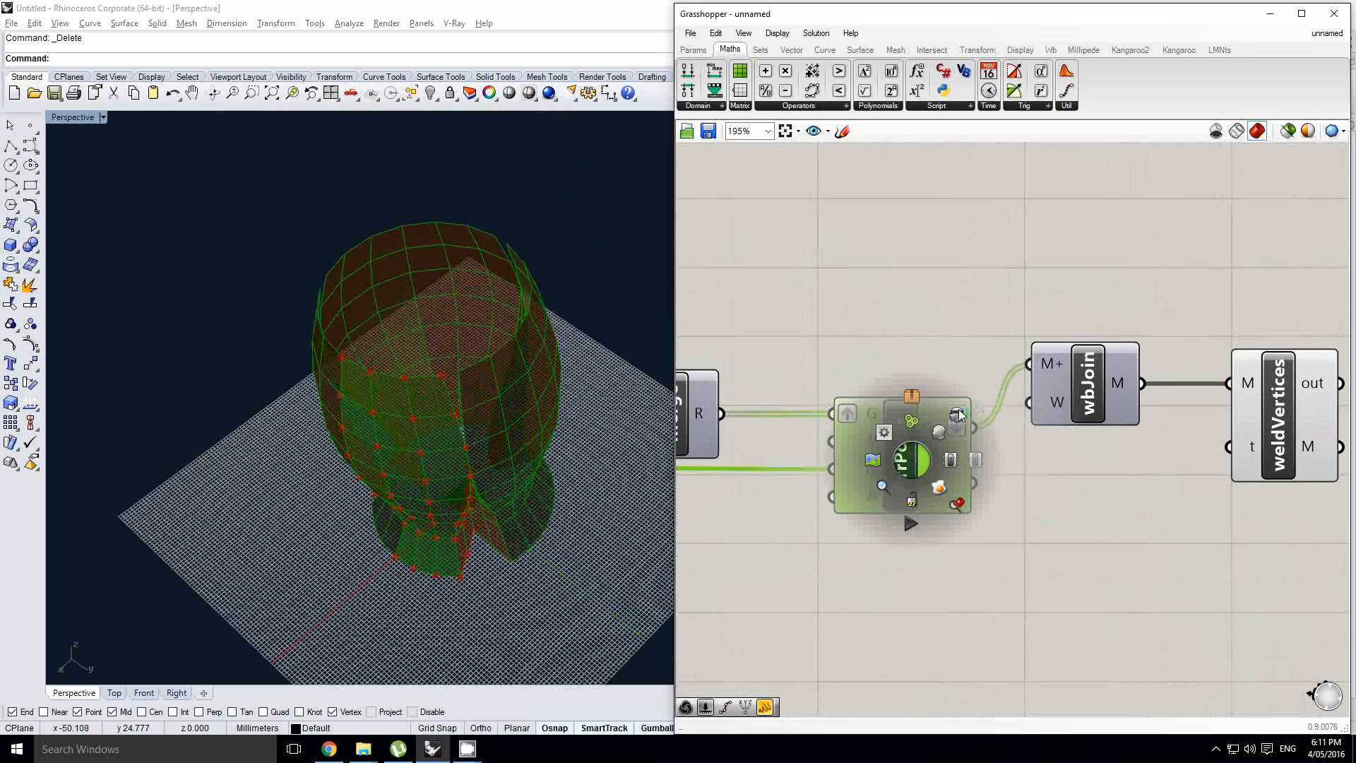
{"action": "left_click", "coordinate": [961, 412]}
{"action": "right_click_drag", "start_coordinate": [439, 444], "coordinate": [448, 362]}
{"action": "right_click_drag", "start_coordinate": [898, 420], "coordinate": [973, 410]}
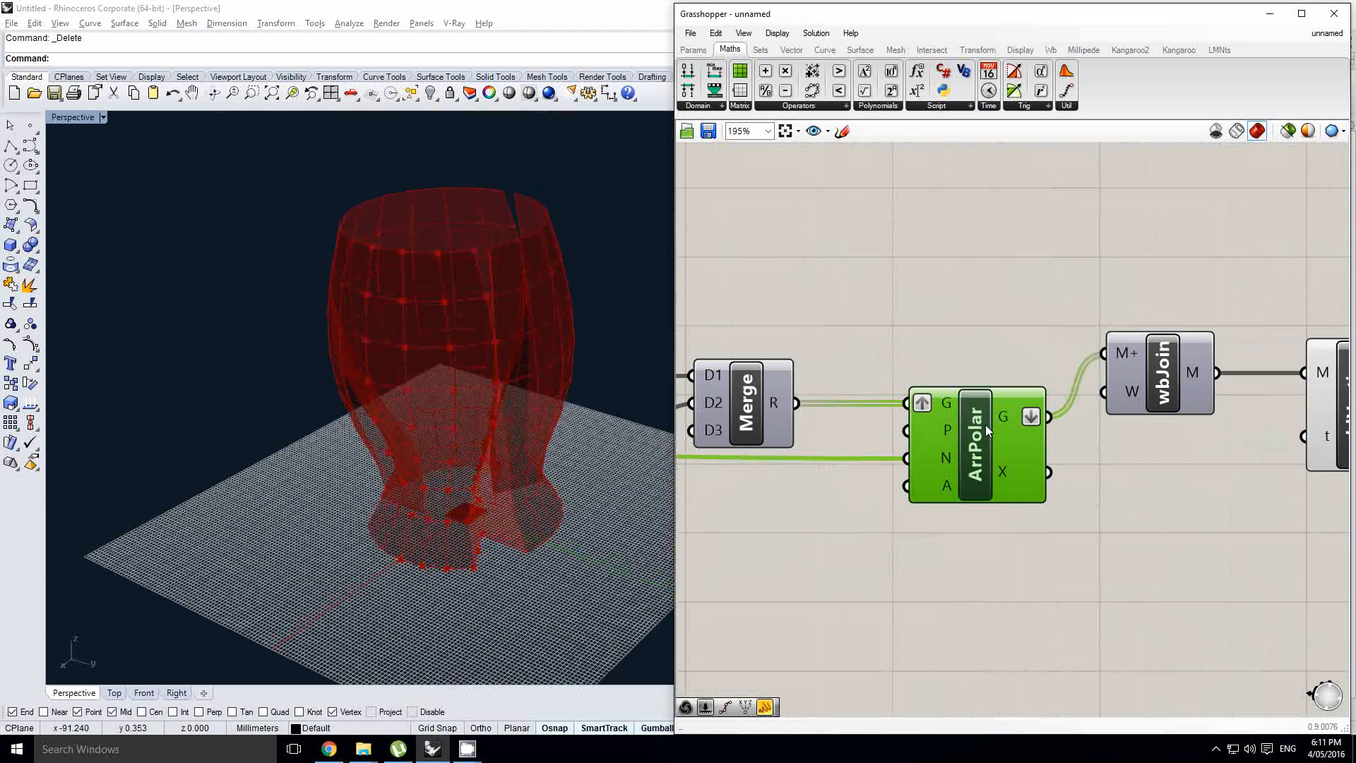
- Remove the flatten from ArrPolar's geometry output and the graft from its geometry input
{"action": "right_click", "coordinate": [1015, 414]}
{"action": "left_click", "coordinate": [1044, 498]}
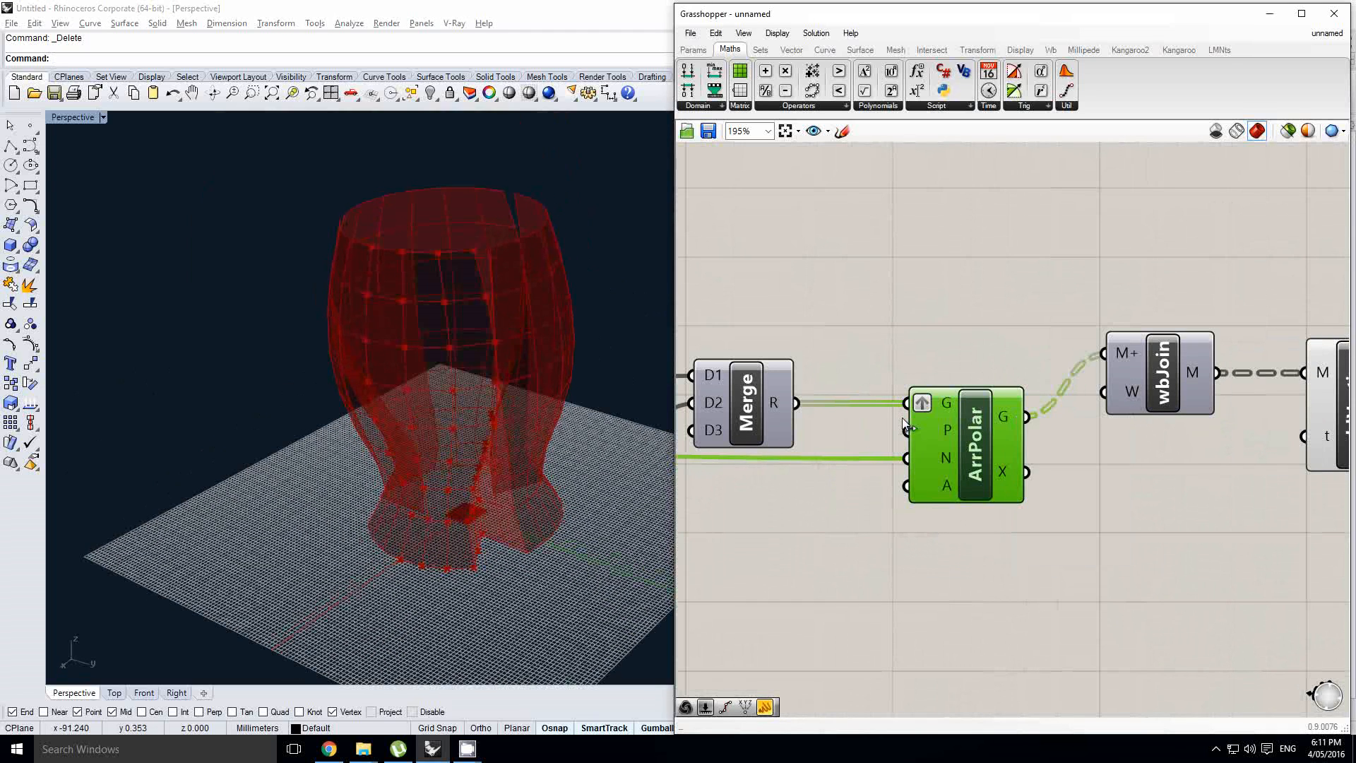
{"action": "right_click", "coordinate": [939, 405]}
{"action": "left_click", "coordinate": [988, 544]}
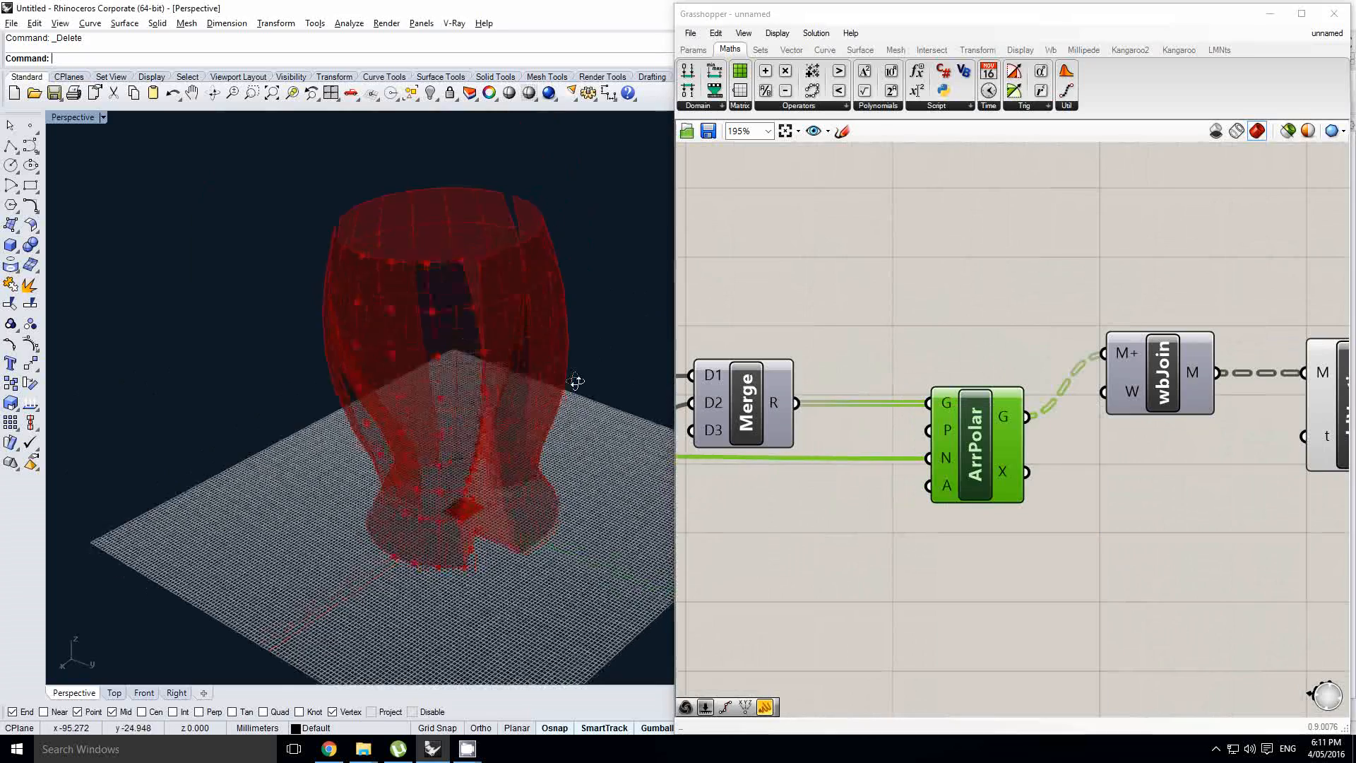
- Turn ArrPolar's preview back on and view the arrayed mesh from another angle
{"action": "middle_click", "coordinate": [993, 422]}
{"action": "left_click", "coordinate": [1022, 400]}
{"action": "right_click_drag", "start_coordinate": [360, 379], "coordinate": [462, 357]}
- Turn off the preview of the weldVertices component
{"action": "scroll", "coordinate": [954, 435], "scroll_direction": "down", "scroll_amount": 5}
{"action": "right_click_drag", "start_coordinate": [1085, 414], "coordinate": [976, 408]}
{"action": "left_click", "coordinate": [1019, 417]}
{"action": "middle_click", "coordinate": [1019, 415]}
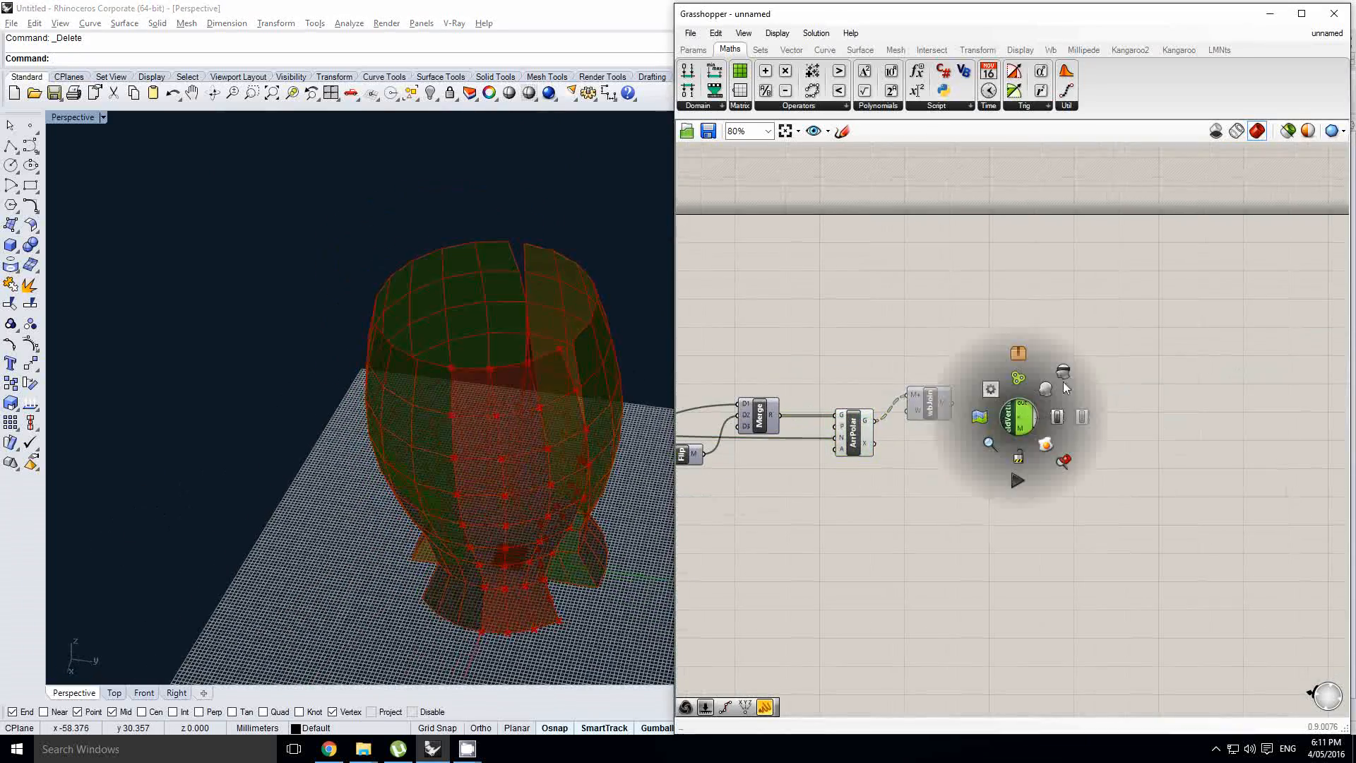
- Hide the preview of the weldVertices component
{"action": "left_click", "coordinate": [1059, 378]}
{"action": "right_click_drag", "start_coordinate": [468, 428], "coordinate": [600, 378]}
{"action": "scroll", "coordinate": [720, 404], "scroll_direction": "up", "scroll_amount": 2}
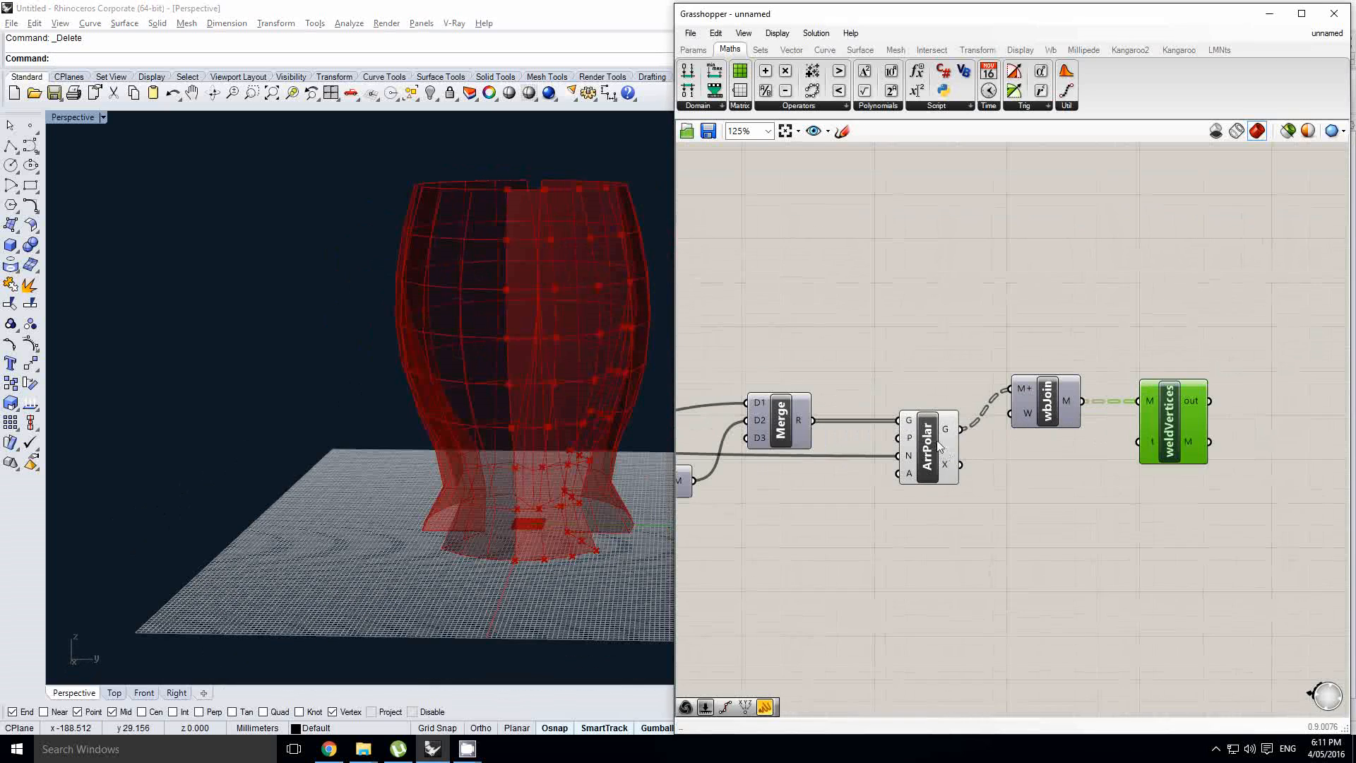
- Check the geometry input and output of the ArrPolar component and hide its preview
{"action": "left_click", "coordinate": [928, 454]}
{"action": "mouse_move", "coordinate": [913, 429]}
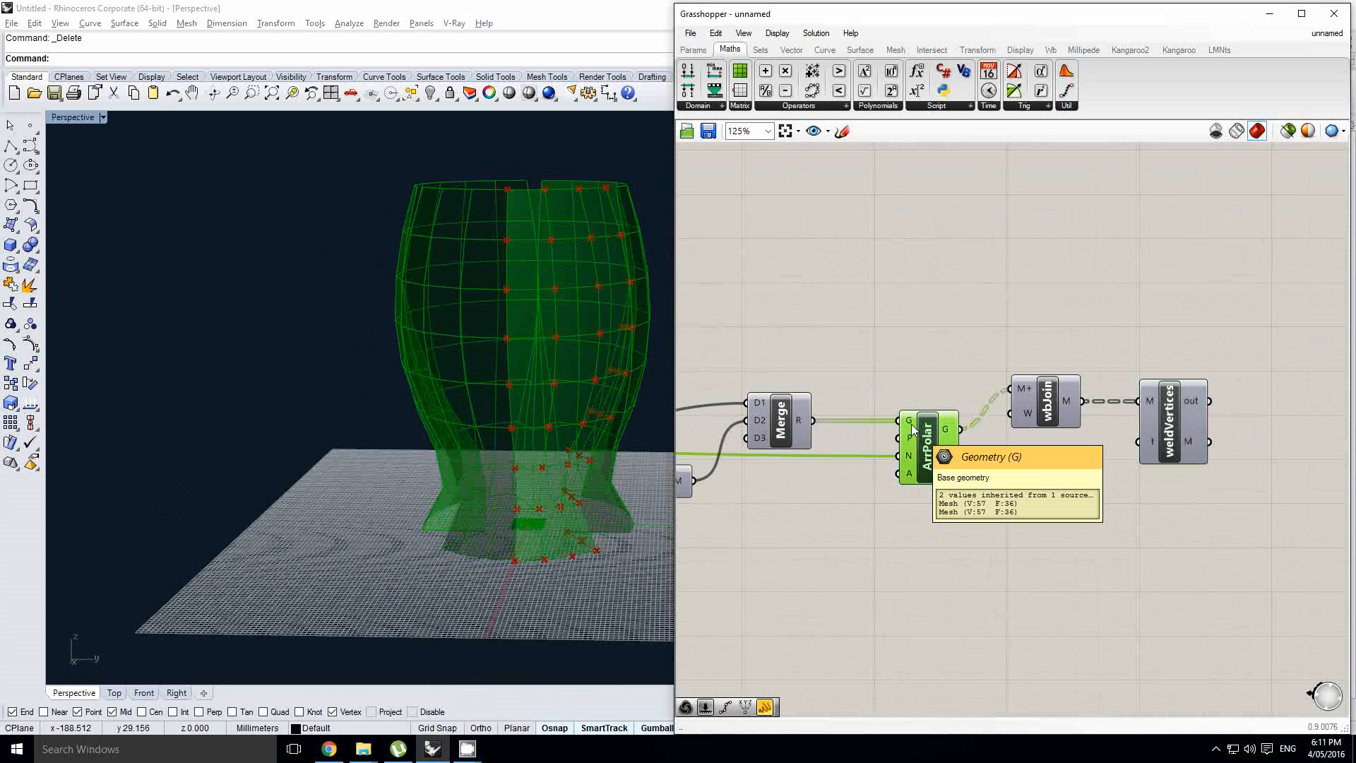
{"action": "mouse_move", "coordinate": [908, 463]}
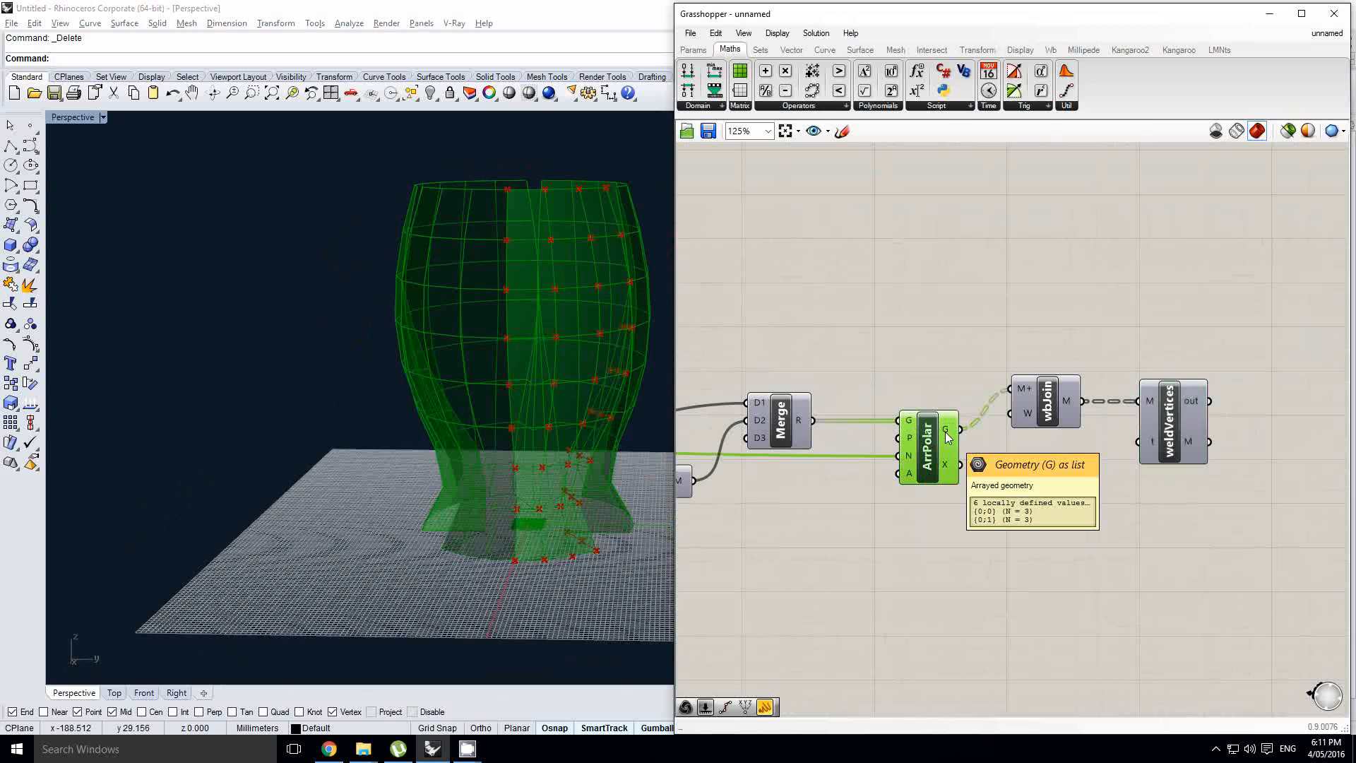
{"action": "scroll", "coordinate": [947, 438], "scroll_direction": "up", "scroll_amount": 1}
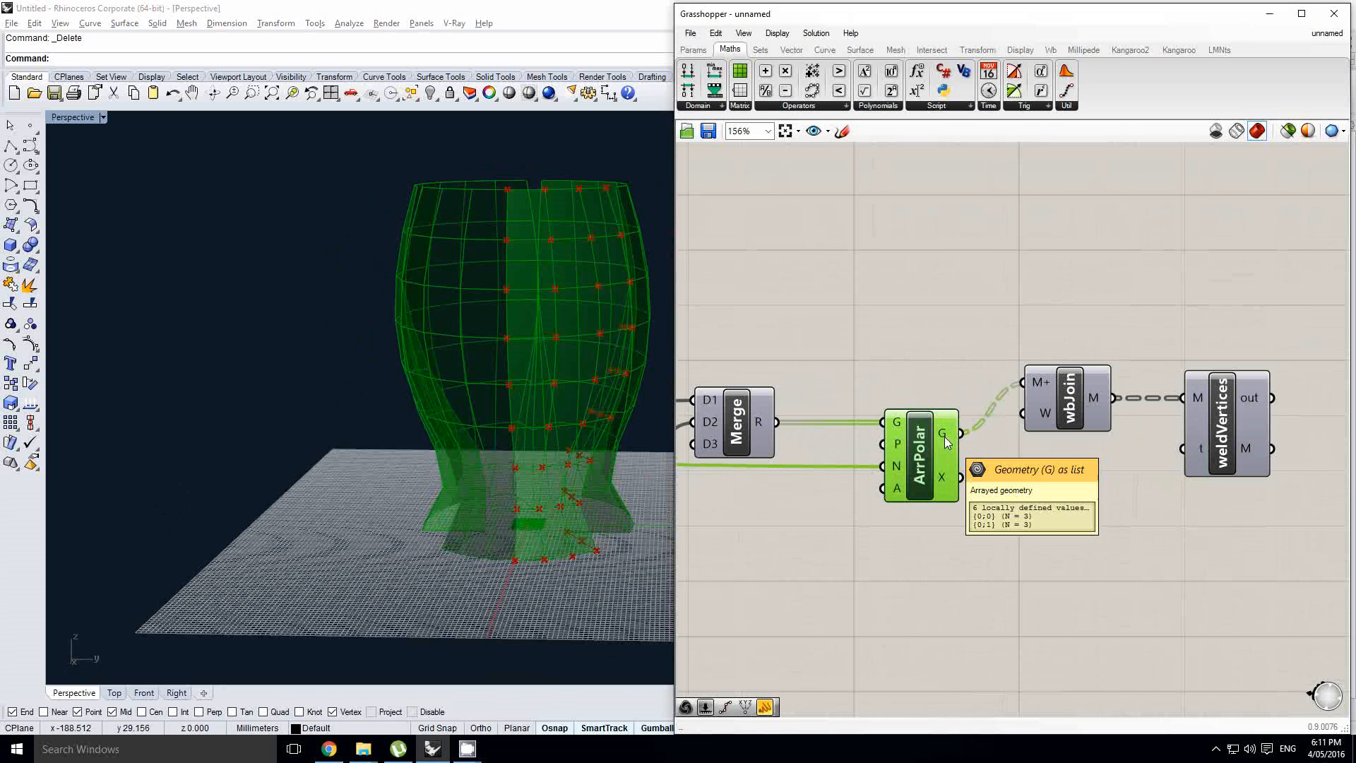
{"action": "right_click_drag", "start_coordinate": [919, 452], "coordinate": [946, 448]}
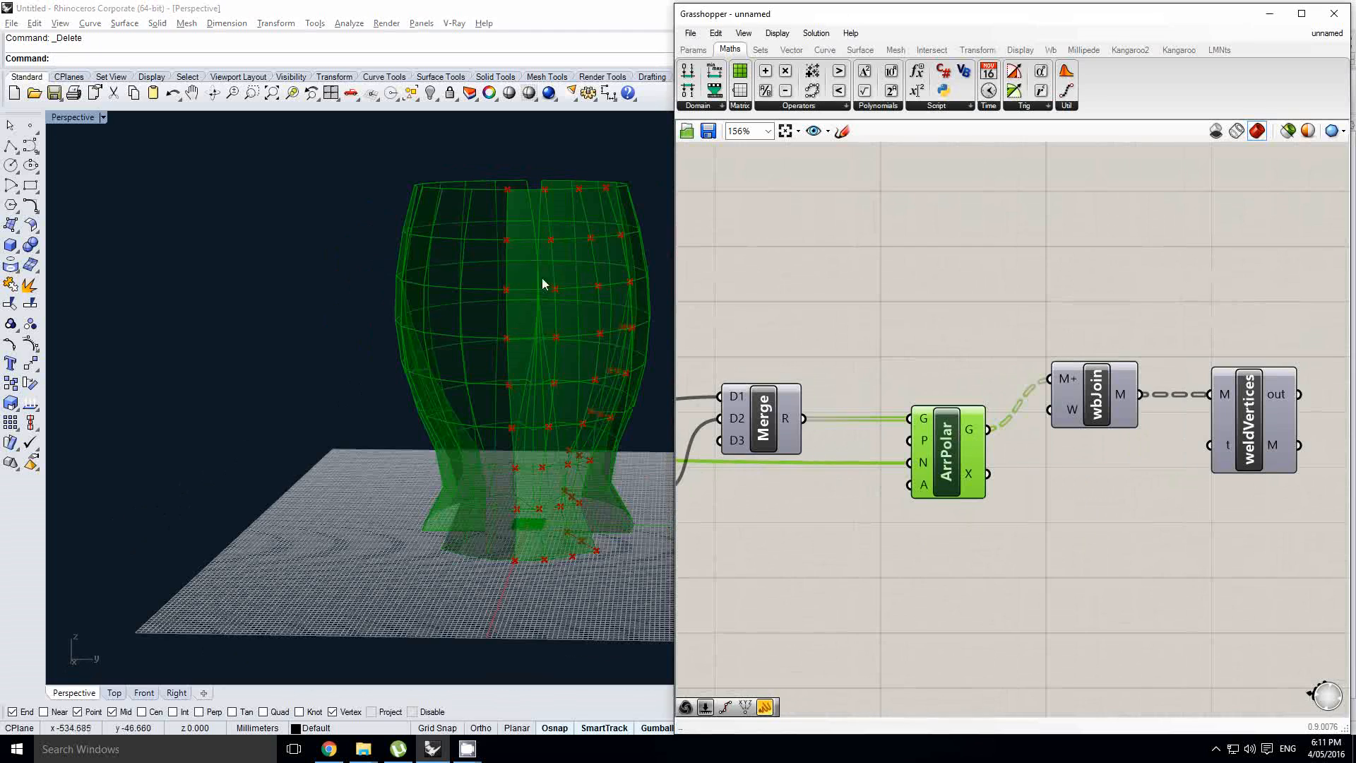
{"action": "right_click_drag", "start_coordinate": [543, 284], "coordinate": [592, 332]}
{"action": "middle_click", "coordinate": [954, 444]}
{"action": "left_click", "coordinate": [989, 400]}
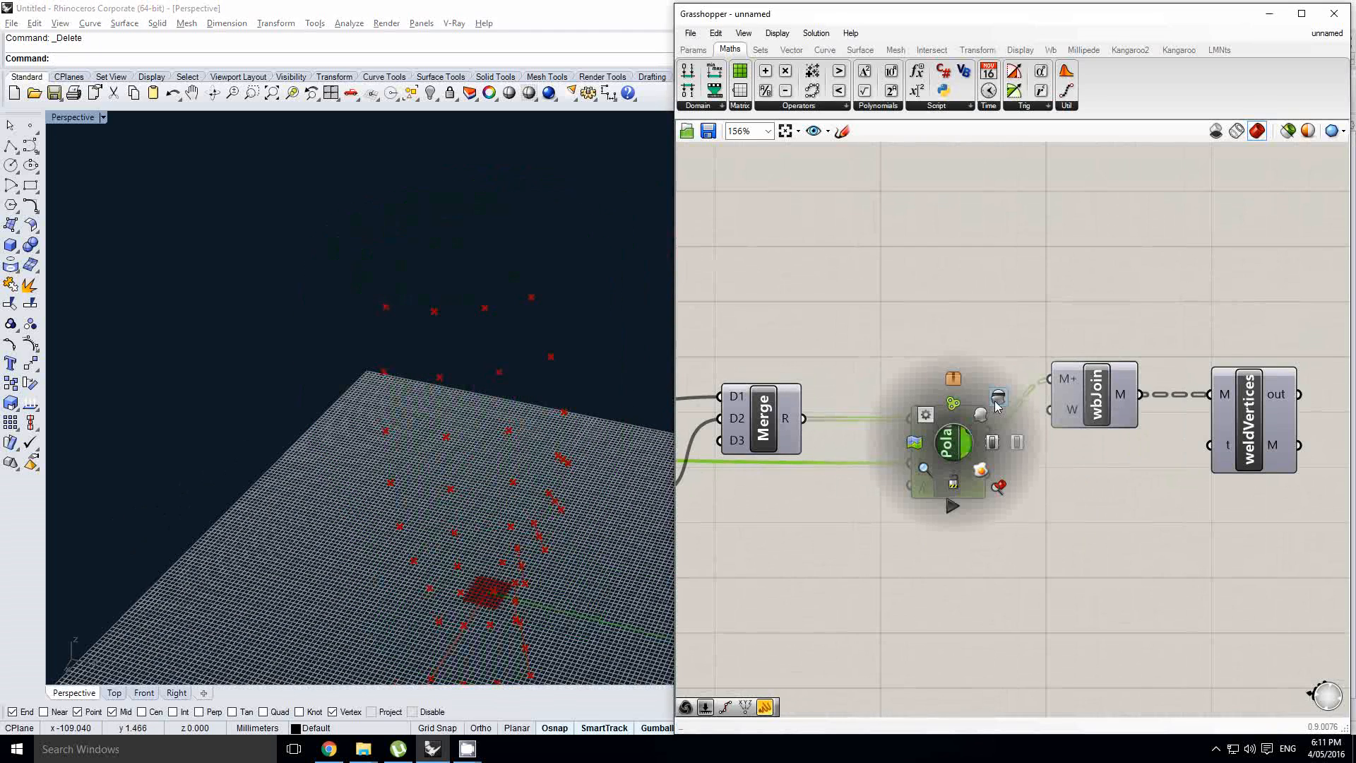
- Bake the weldVertices meshes into Rhino, examine them, and delete one of the baked pieces
{"action": "right_click_drag", "start_coordinate": [1087, 452], "coordinate": [1039, 452]}
{"action": "left_click", "coordinate": [1207, 423]}
{"action": "middle_click", "coordinate": [1207, 422]}
{"action": "left_click", "coordinate": [1233, 450]}
{"action": "mouse_move", "coordinate": [519, 406]}
{"action": "right_mouse_down"}
{"action": "mouse_move", "coordinate": [383, 311]}
{"action": "mouse_move", "coordinate": [470, 358]}
{"action": "mouse_move", "coordinate": [375, 315]}
{"action": "mouse_move", "coordinate": [506, 327]}
{"action": "mouse_move", "coordinate": [557, 379]}
{"action": "mouse_move", "coordinate": [424, 374]}
{"action": "mouse_move", "coordinate": [421, 354]}
{"action": "mouse_move", "coordinate": [456, 301]}
{"action": "mouse_move", "coordinate": [459, 368]}
{"action": "right_mouse_up"}
{"action": "scroll", "coordinate": [456, 304], "scroll_direction": "up", "scroll_amount": 2}
{"action": "right_click_drag", "start_coordinate": [459, 368], "coordinate": [536, 328]}
{"action": "left_click", "coordinate": [488, 317]}
{"action": "key", "text": "Delete"}
- Delete all remaining baked mesh pieces from the Rhino viewport
{"action": "right_click_drag", "start_coordinate": [1150, 367], "coordinate": [1017, 363]}
{"action": "right_click_drag", "start_coordinate": [488, 353], "coordinate": [533, 387]}
{"action": "scroll", "coordinate": [532, 387], "scroll_direction": "down", "scroll_amount": 8}
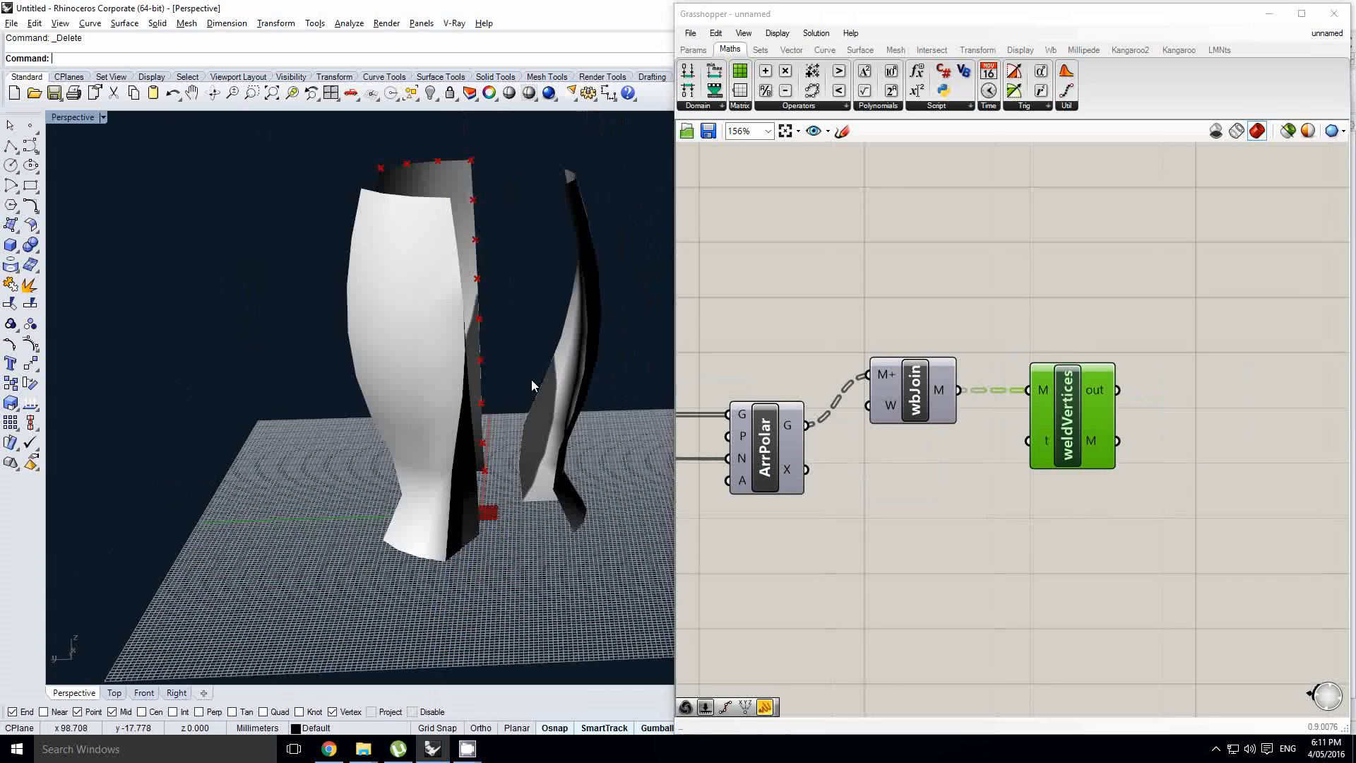
{"action": "right_click_drag", "start_coordinate": [486, 348], "coordinate": [621, 540]}
{"action": "left_click_drag", "start_coordinate": [620, 540], "coordinate": [364, 214]}
{"action": "key", "text": "Delete"}
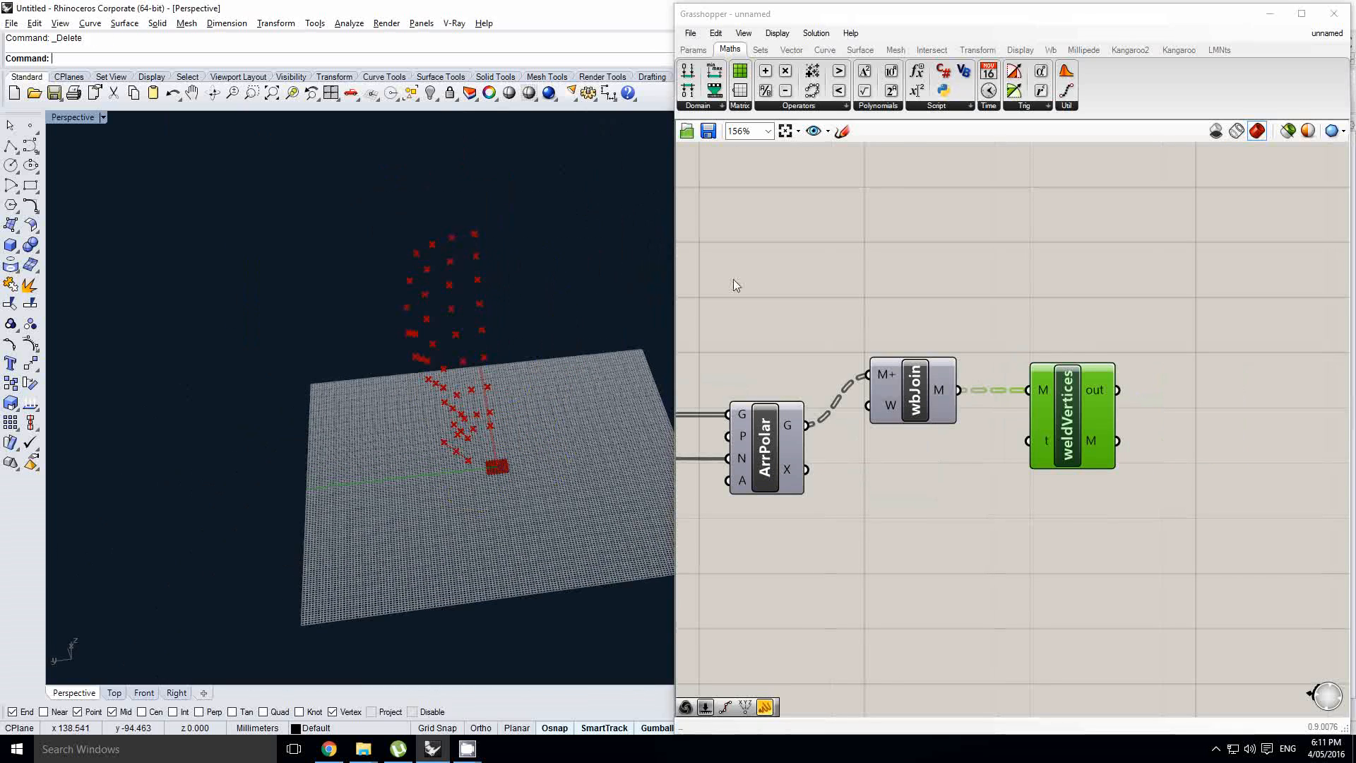
- Flatten the M+ input of the wbJoin component that follows ArrPolar
{"action": "right_click_drag", "start_coordinate": [858, 297], "coordinate": [929, 308]}
{"action": "left_click", "coordinate": [806, 369]}
{"action": "right_click", "coordinate": [956, 384]}
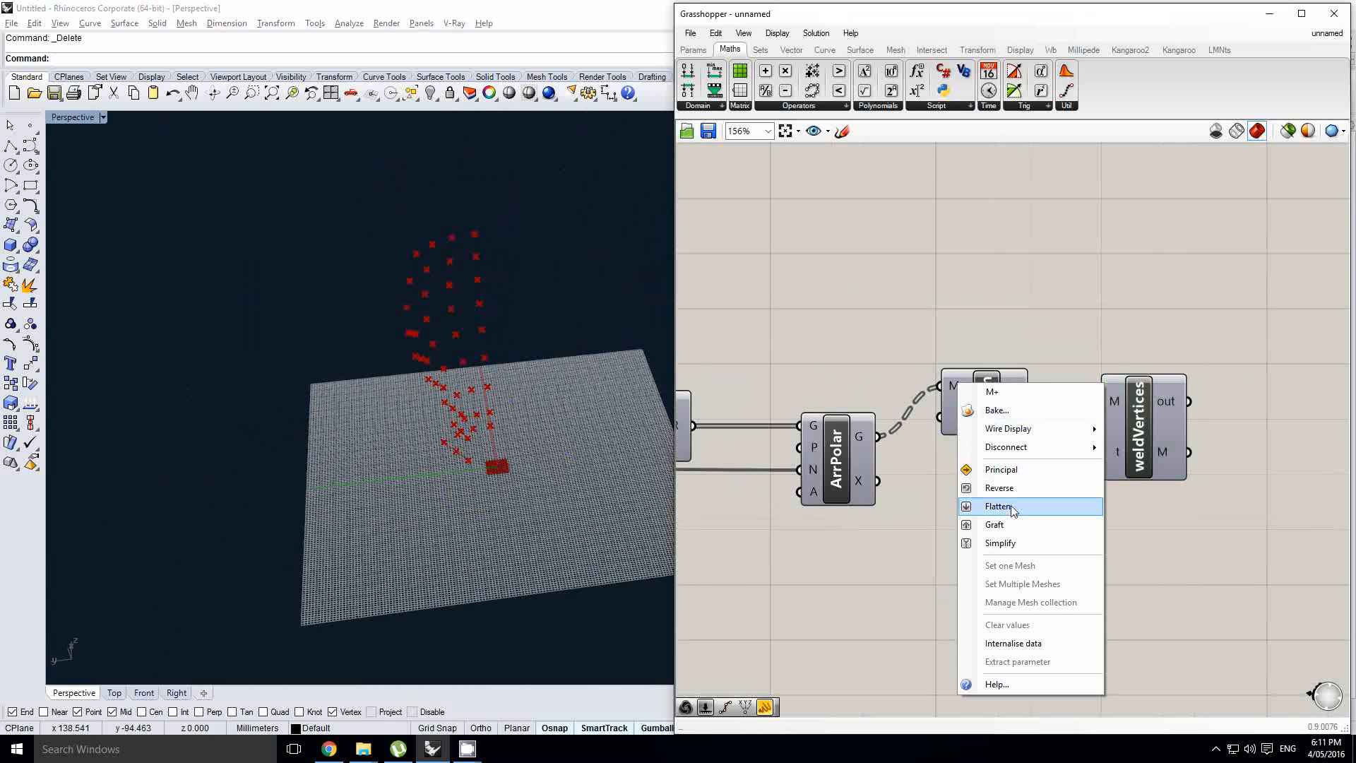
{"action": "left_click", "coordinate": [1014, 507]}
- Bake the weldVertices result from the flattened join, examine the vase mesh, and delete the bake
{"action": "right_click_drag", "start_coordinate": [1033, 413], "coordinate": [955, 401]}
{"action": "left_click", "coordinate": [1081, 425]}
{"action": "middle_click", "coordinate": [1079, 421]}
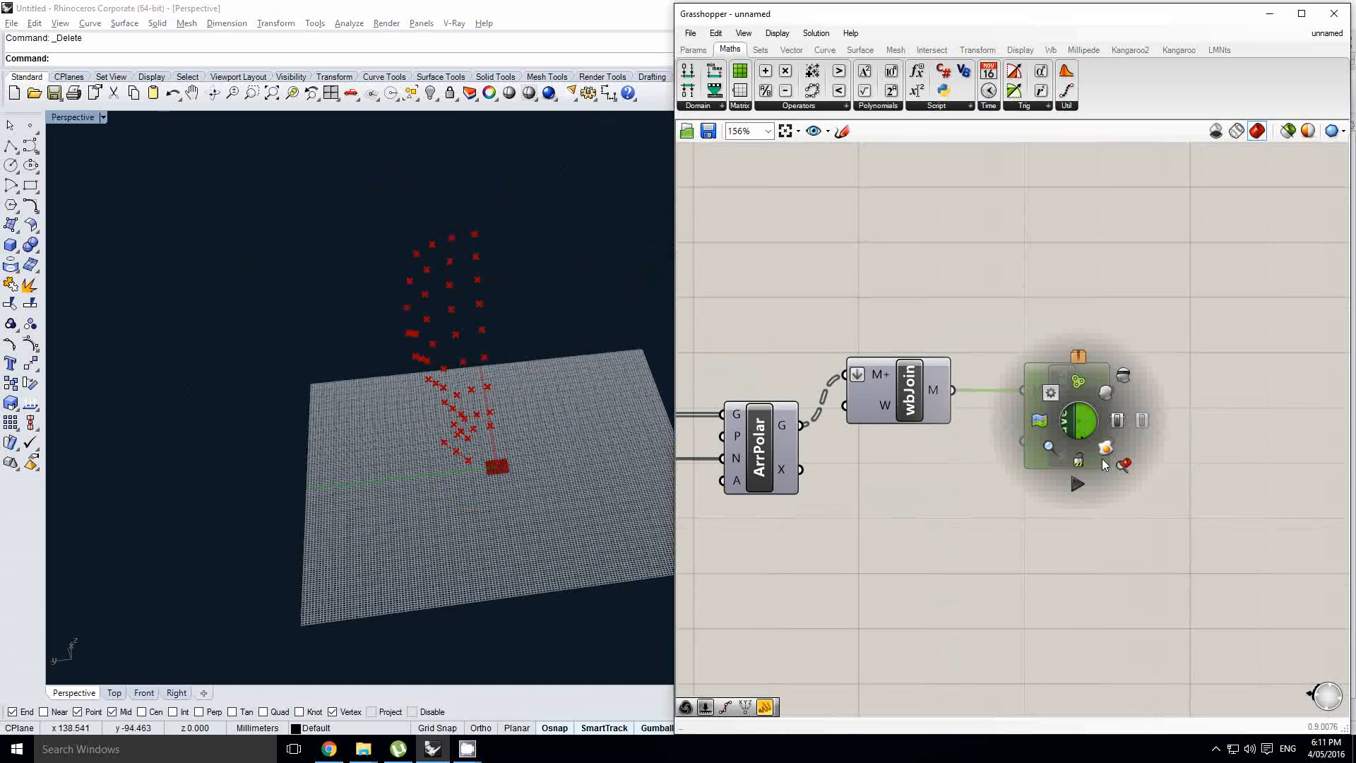
{"action": "left_click", "coordinate": [1051, 390]}
{"action": "scroll", "coordinate": [429, 374], "scroll_direction": "up", "scroll_amount": 4}
{"action": "right_click_drag", "start_coordinate": [439, 374], "coordinate": [525, 295]}
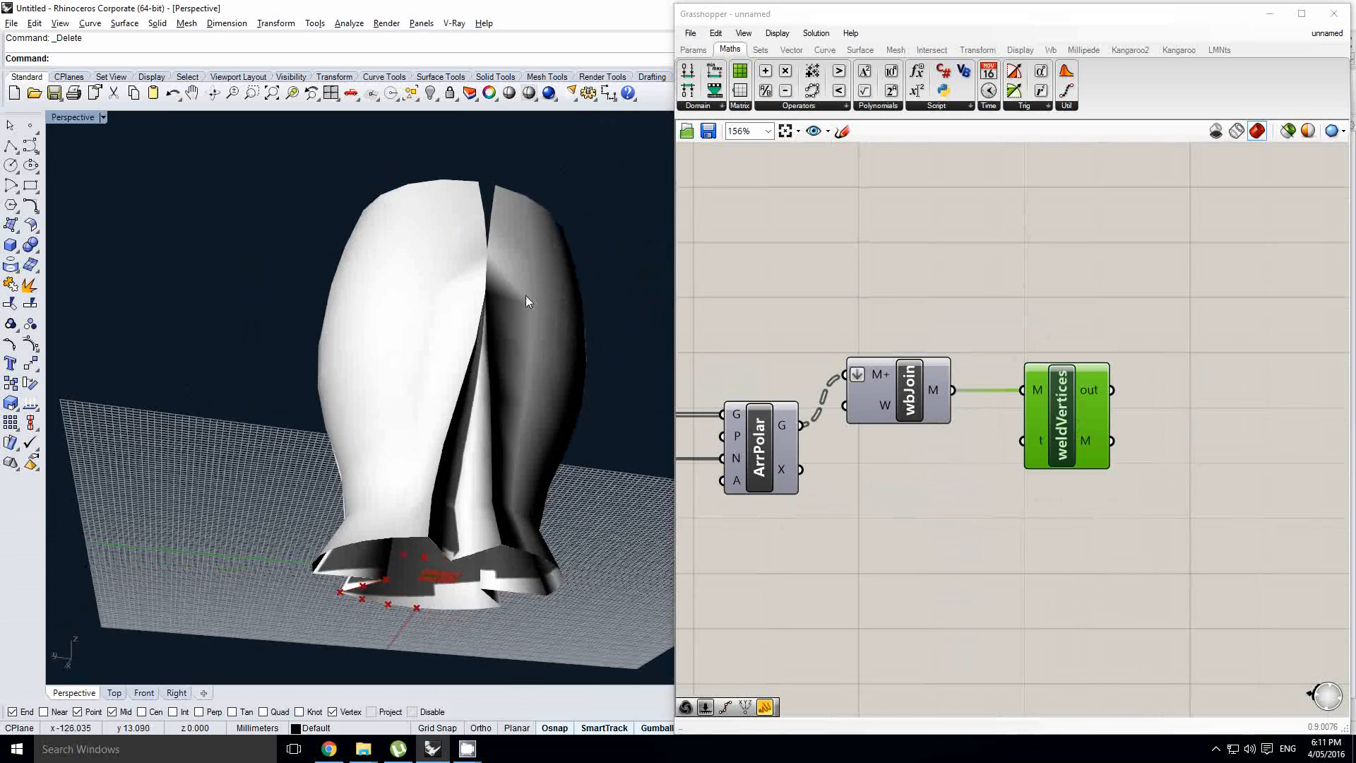
{"action": "left_click", "coordinate": [521, 305]}
{"action": "key", "text": "Delete"}
- Add a Weaverbird Catmull-Clark Subdivision component and feed it the M output of weldVertices
{"action": "right_click_drag", "start_coordinate": [1247, 461], "coordinate": [1126, 468]}
{"action": "left_click", "coordinate": [1131, 468]}
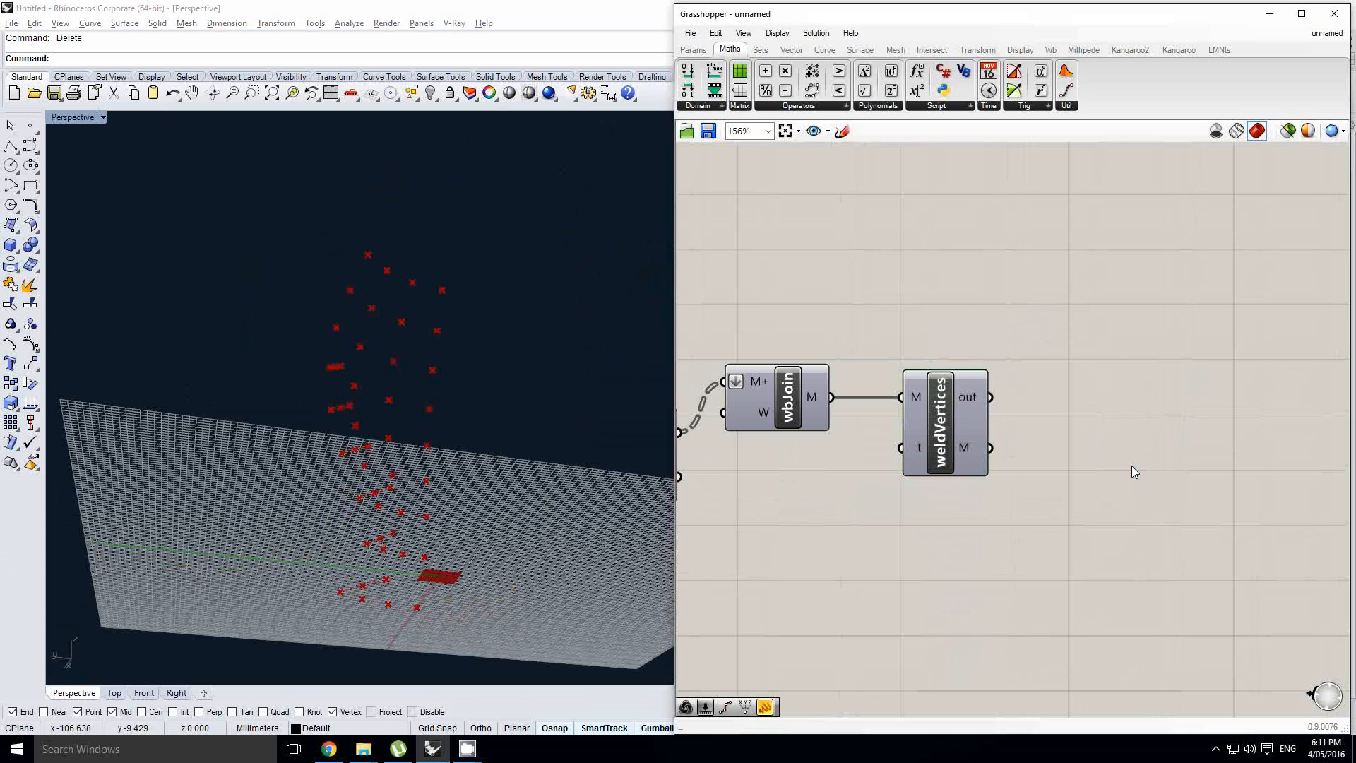
{"action": "double_click", "coordinate": [1132, 471]}
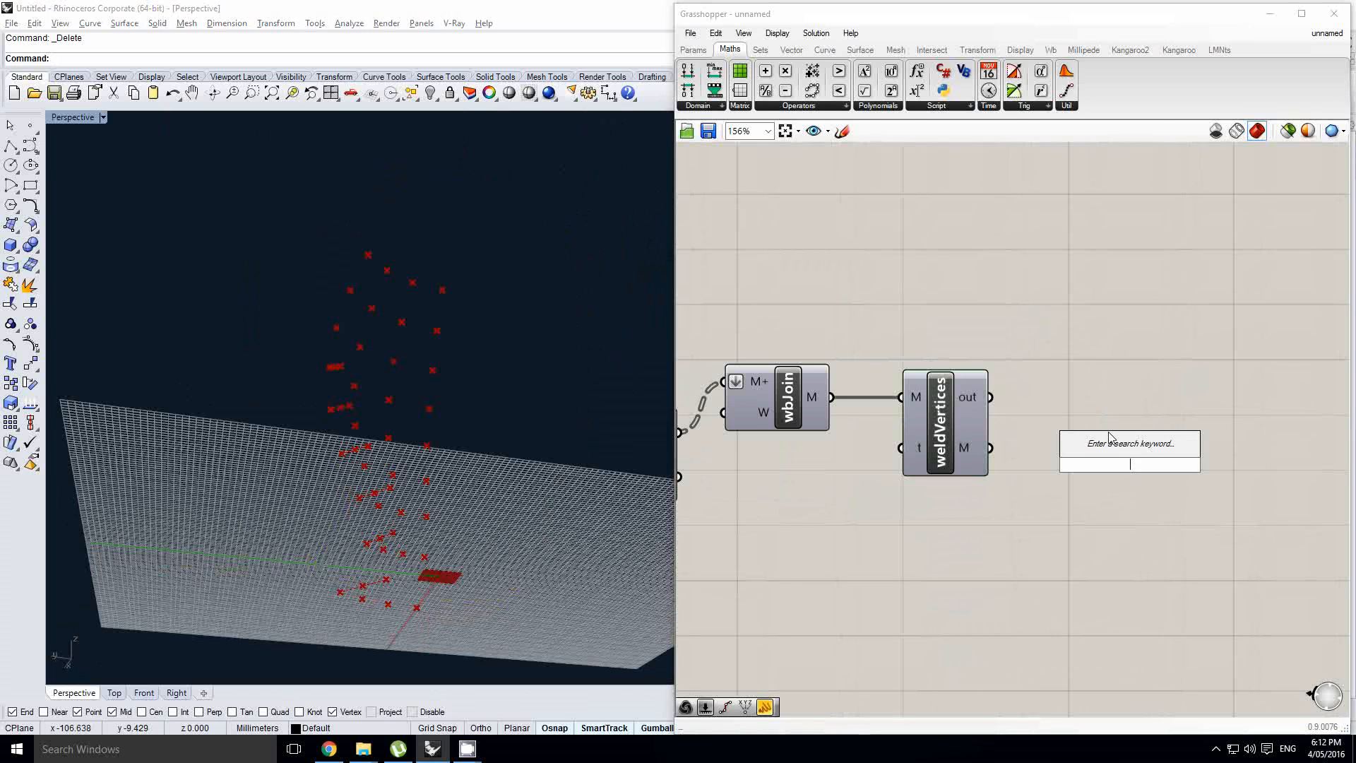
{"action": "type", "text": "cat"}
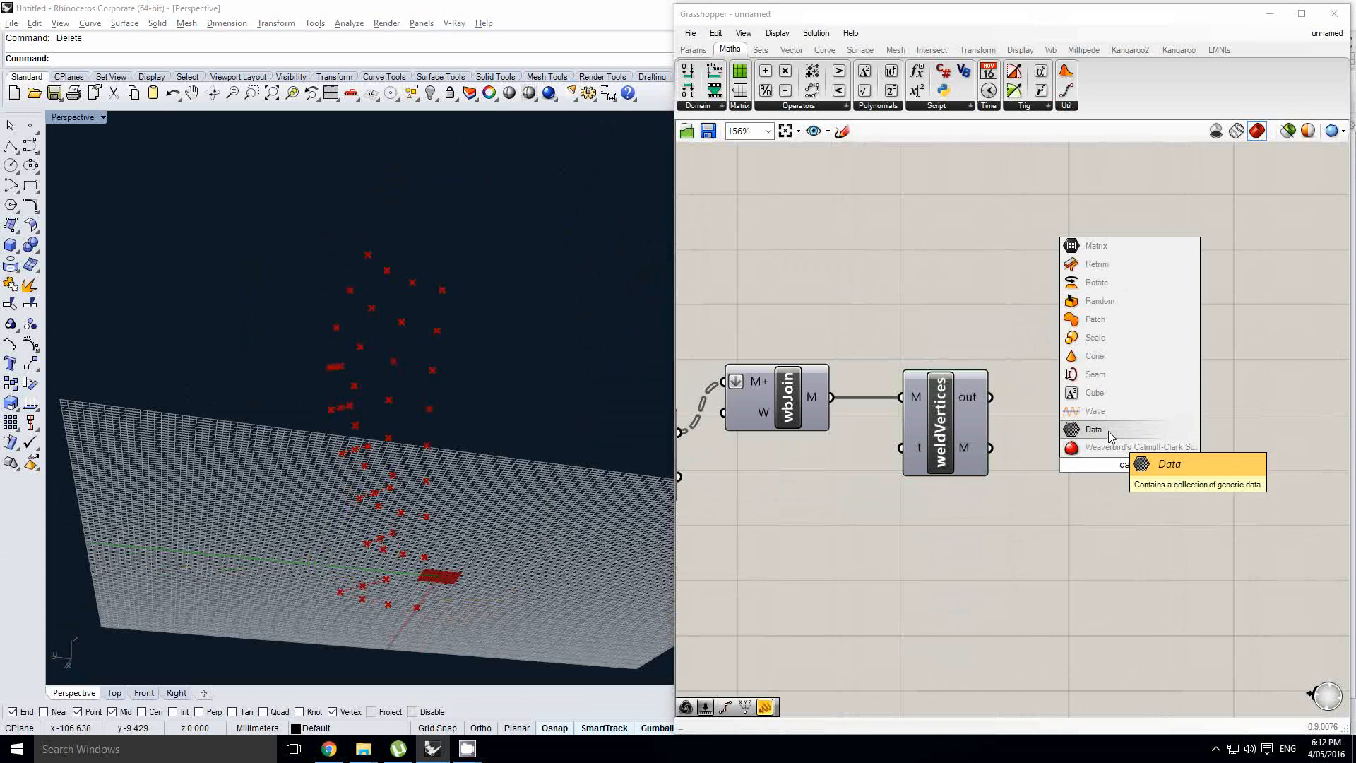
{"action": "left_click", "coordinate": [1121, 445]}
{"action": "left_click_drag", "start_coordinate": [1036, 442], "coordinate": [1101, 481]}
- Bake the wbCatmullClark mesh and hide the component's preview to examine the fold between the vase segments
{"action": "middle_click", "coordinate": [1126, 461]}
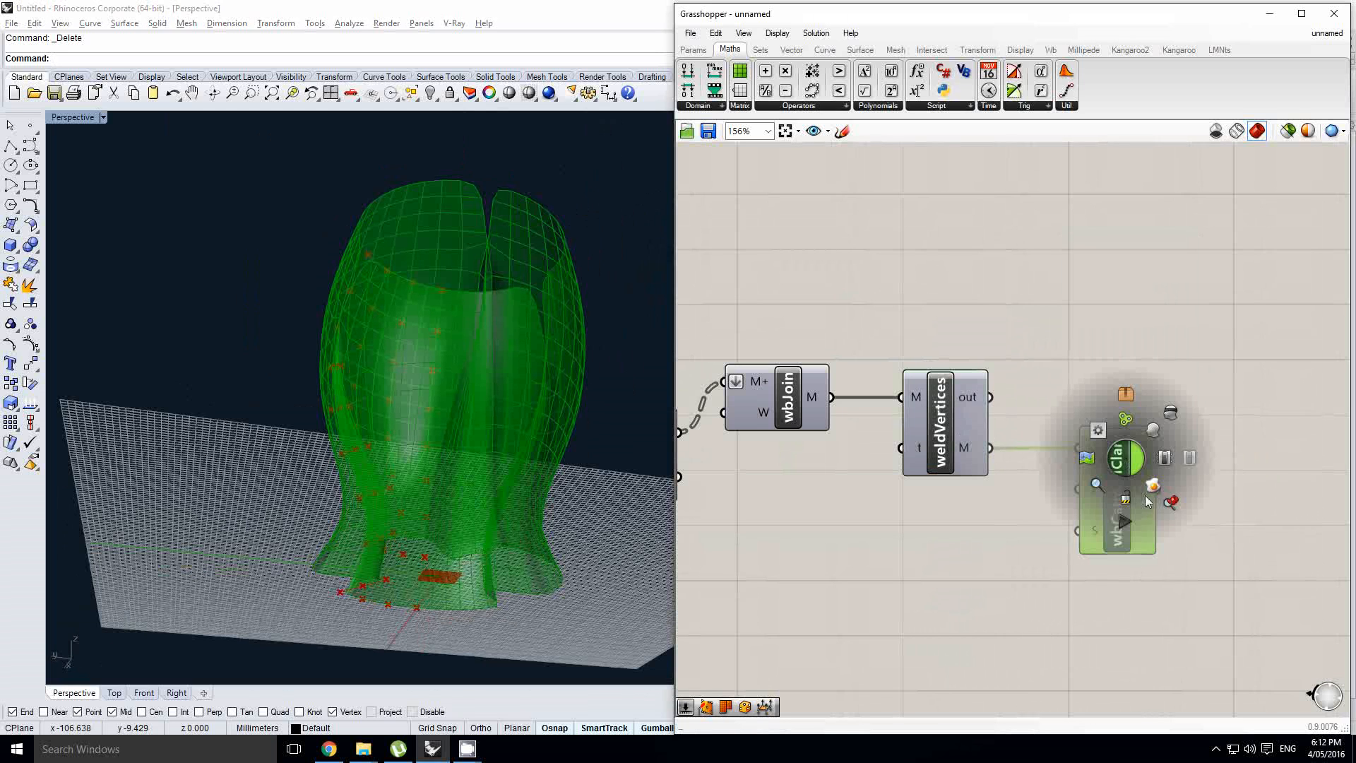
{"action": "left_click", "coordinate": [1155, 495]}
{"action": "middle_click", "coordinate": [1123, 486]}
{"action": "left_click", "coordinate": [1160, 448]}
{"action": "right_click_drag", "start_coordinate": [511, 432], "coordinate": [475, 372]}
{"action": "scroll", "coordinate": [475, 373], "scroll_direction": "up", "scroll_amount": 4}
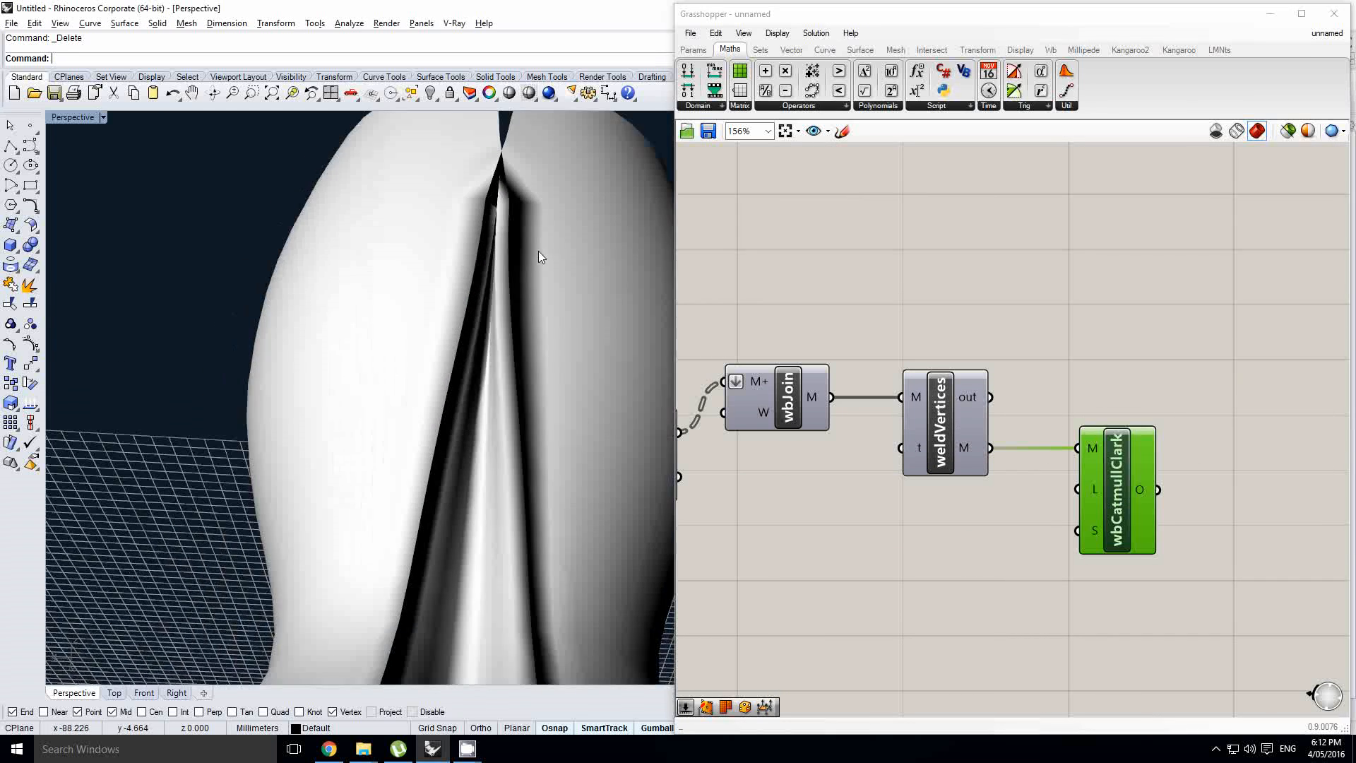
{"action": "right_click_drag", "start_coordinate": [538, 252], "coordinate": [493, 200]}
{"action": "scroll", "coordinate": [501, 246], "scroll_direction": "up", "scroll_amount": 3}
{"action": "right_click_drag", "start_coordinate": [502, 245], "coordinate": [519, 238]}
{"action": "scroll", "coordinate": [519, 244], "scroll_direction": "down", "scroll_amount": 4}
- Copy the Flip component and insert it between the FromPoints mesh output and the D2 input of Merge
{"action": "right_click_drag", "start_coordinate": [784, 388], "coordinate": [1311, 403]}
{"action": "scroll", "coordinate": [988, 394], "scroll_direction": "down", "scroll_amount": 4}
{"action": "right_click_drag", "start_coordinate": [911, 396], "coordinate": [1068, 395]}
{"action": "scroll", "coordinate": [879, 435], "scroll_direction": "up", "scroll_amount": 1}
{"action": "right_click_drag", "start_coordinate": [826, 449], "coordinate": [929, 445]}
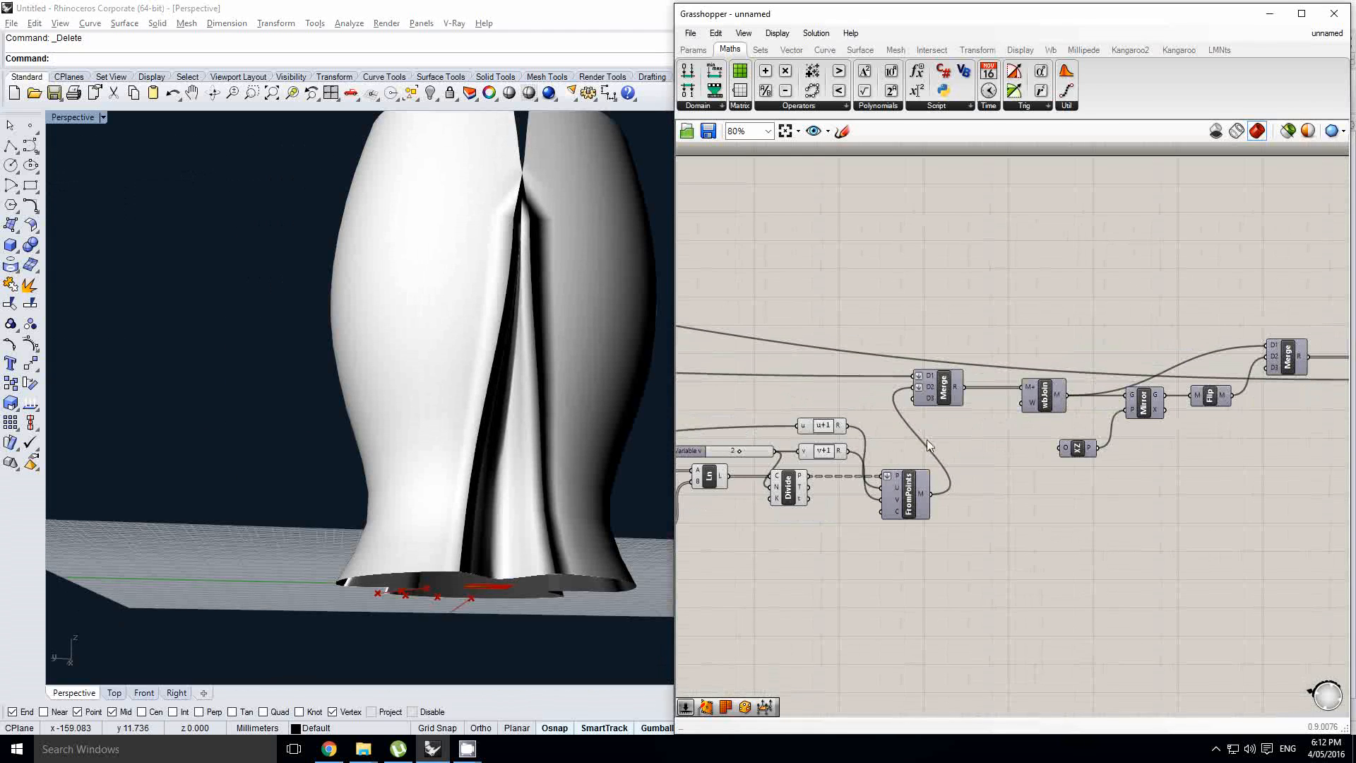
{"action": "double_click", "coordinate": [980, 456]}
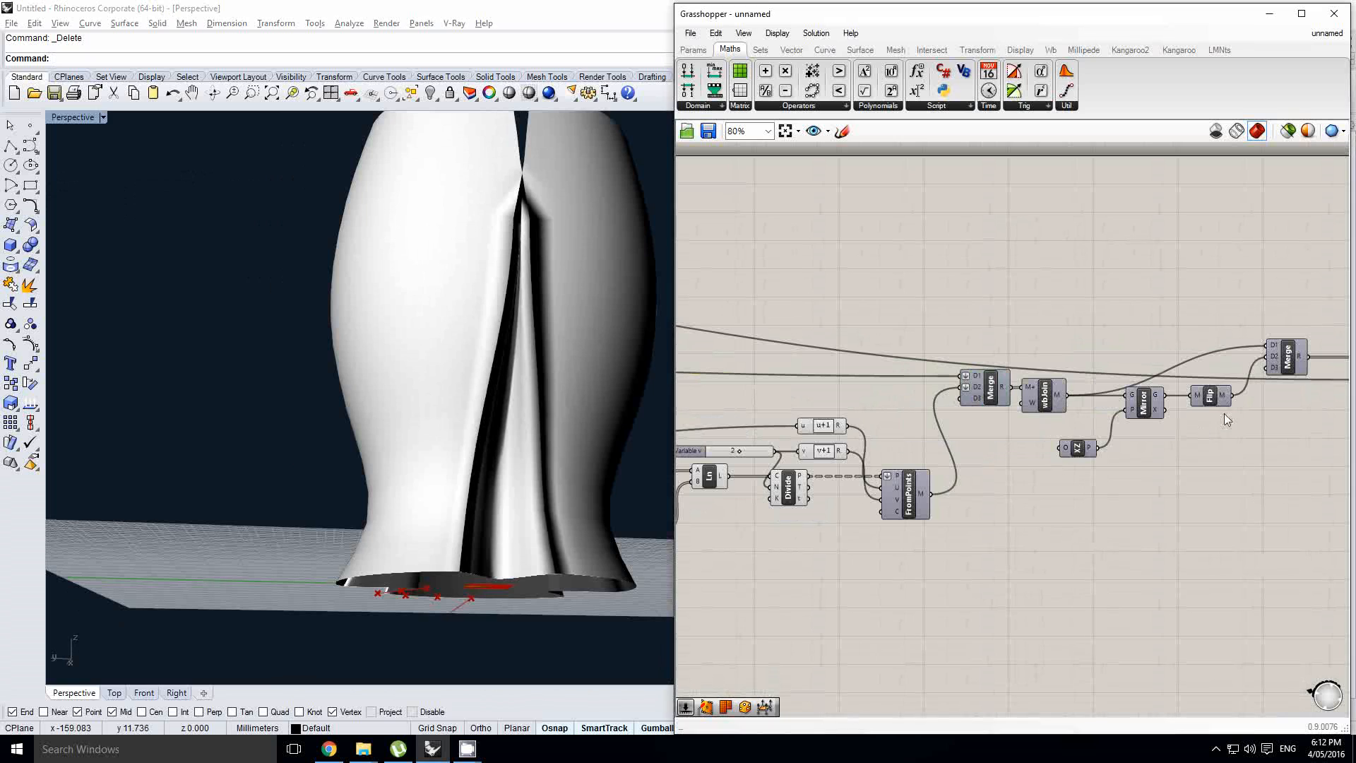
{"action": "left_click_drag", "start_coordinate": [986, 493], "coordinate": [961, 460], "text": "alt"}
{"action": "scroll", "coordinate": [949, 477], "scroll_direction": "up", "scroll_amount": 1}
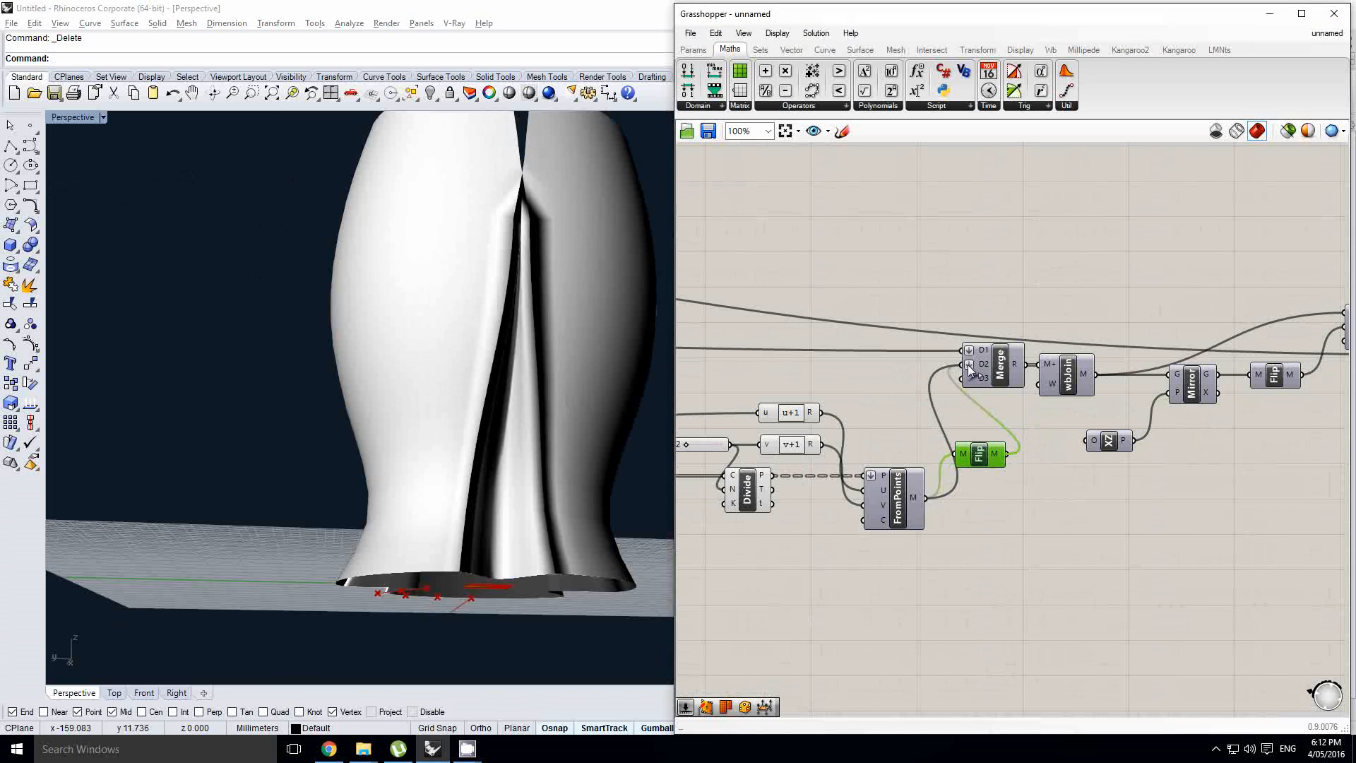
{"action": "left_click_drag", "start_coordinate": [967, 364], "coordinate": [994, 387], "text": "ctrl"}
- Replace the baked vase with a fresh bake of the wbCatmullClark mesh and examine its fold
{"action": "left_click", "coordinate": [478, 344]}
{"action": "key", "text": "Delete"}
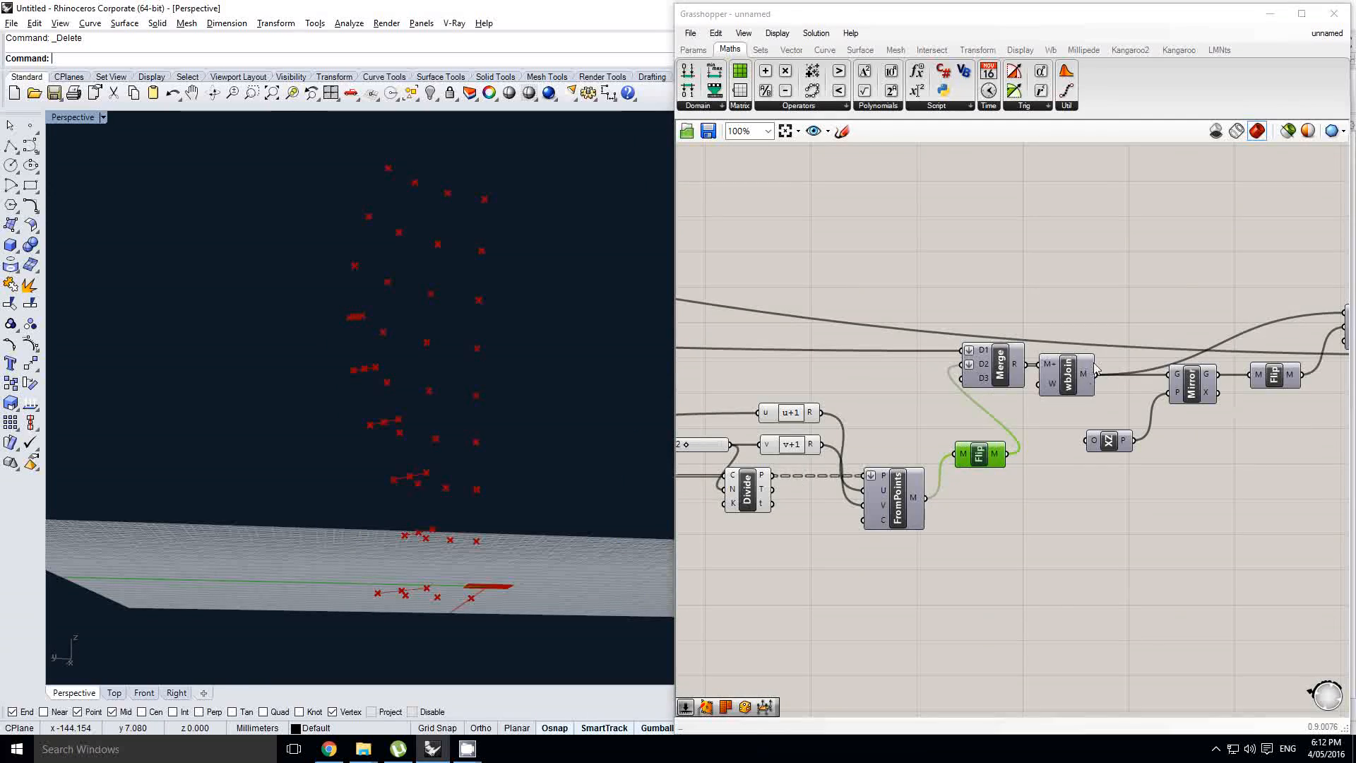
{"action": "scroll", "coordinate": [814, 392], "scroll_direction": "down", "scroll_amount": 3}
{"action": "right_click_drag", "start_coordinate": [1295, 379], "coordinate": [1205, 406]}
{"action": "scroll", "coordinate": [1206, 406], "scroll_direction": "up", "scroll_amount": 2}
{"action": "left_click", "coordinate": [1233, 404]}
{"action": "middle_click", "coordinate": [1232, 404]}
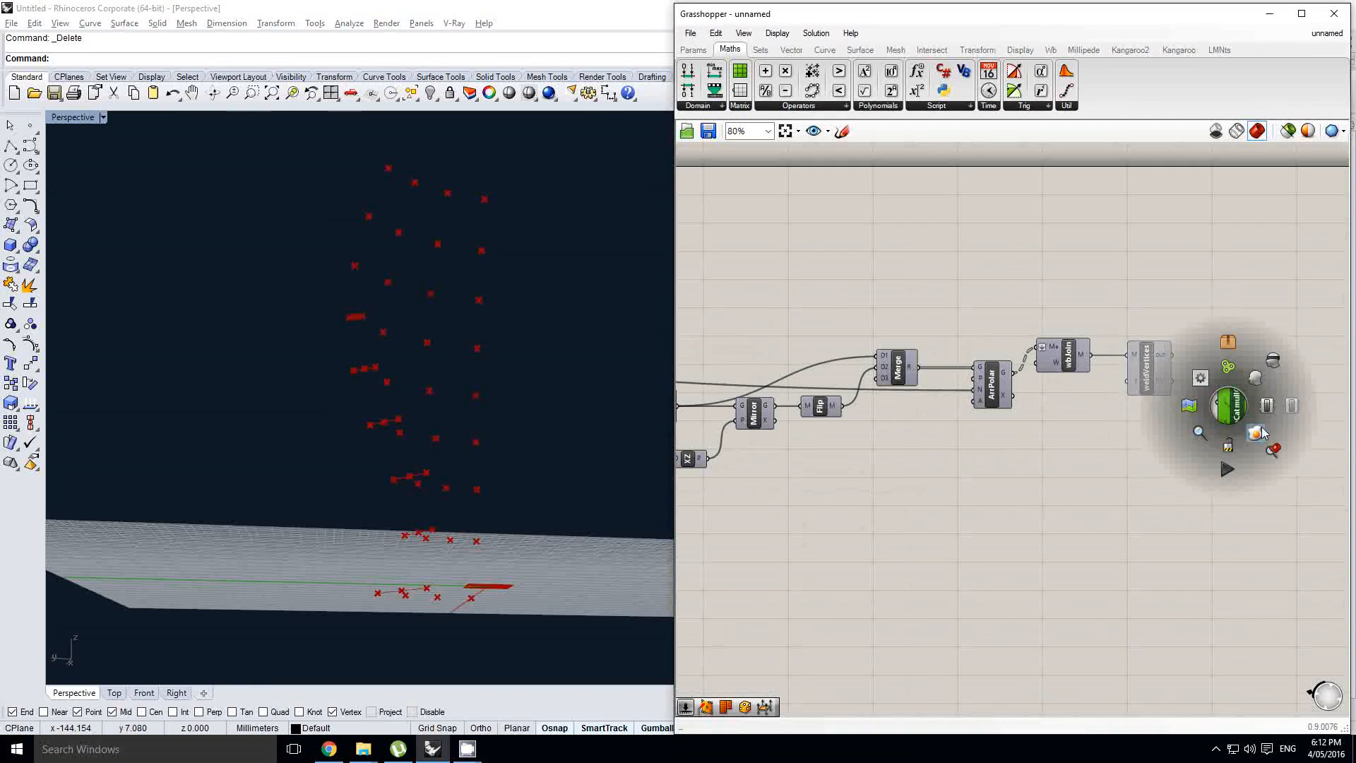
{"action": "left_click", "coordinate": [1200, 377]}
{"action": "right_click_drag", "start_coordinate": [477, 419], "coordinate": [474, 306]}
{"action": "scroll", "coordinate": [497, 228], "scroll_direction": "up", "scroll_amount": 8}
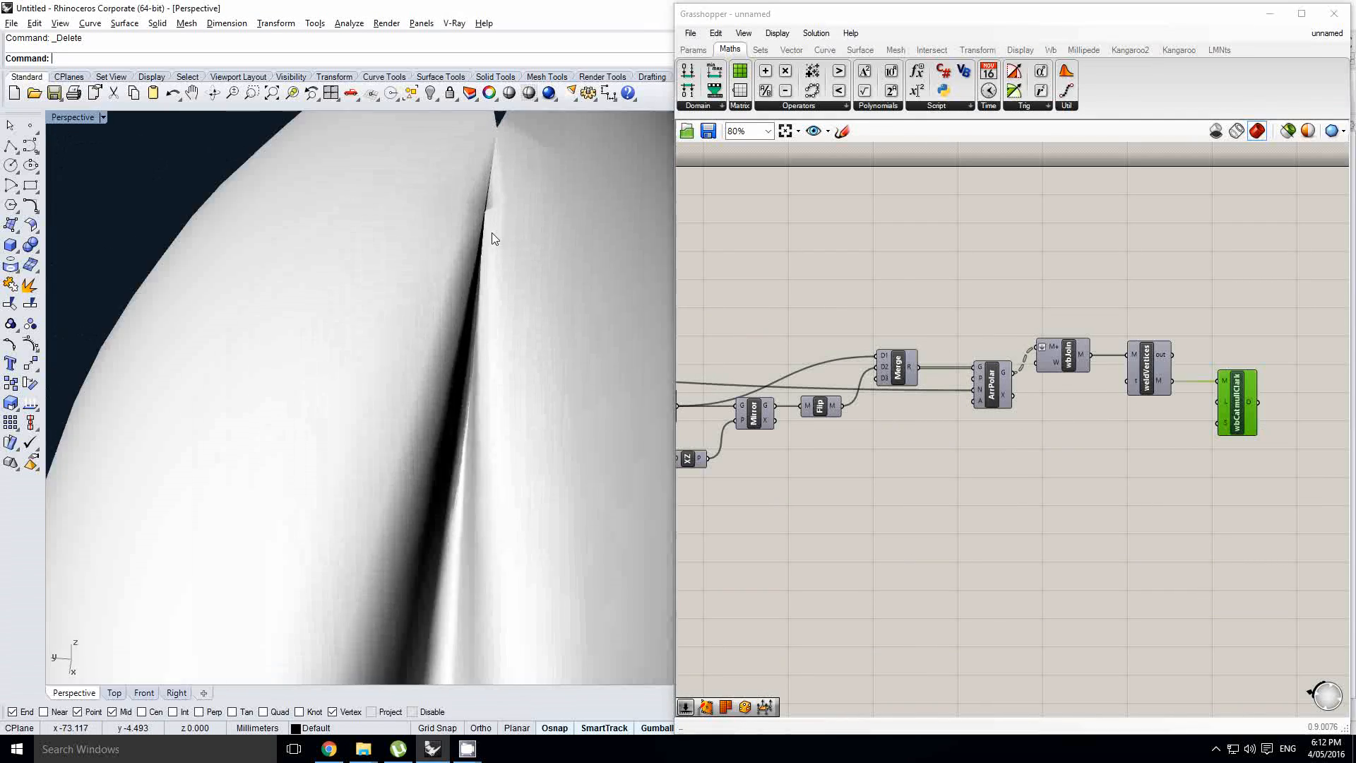
{"action": "right_click_drag", "start_coordinate": [492, 232], "coordinate": [499, 485]}
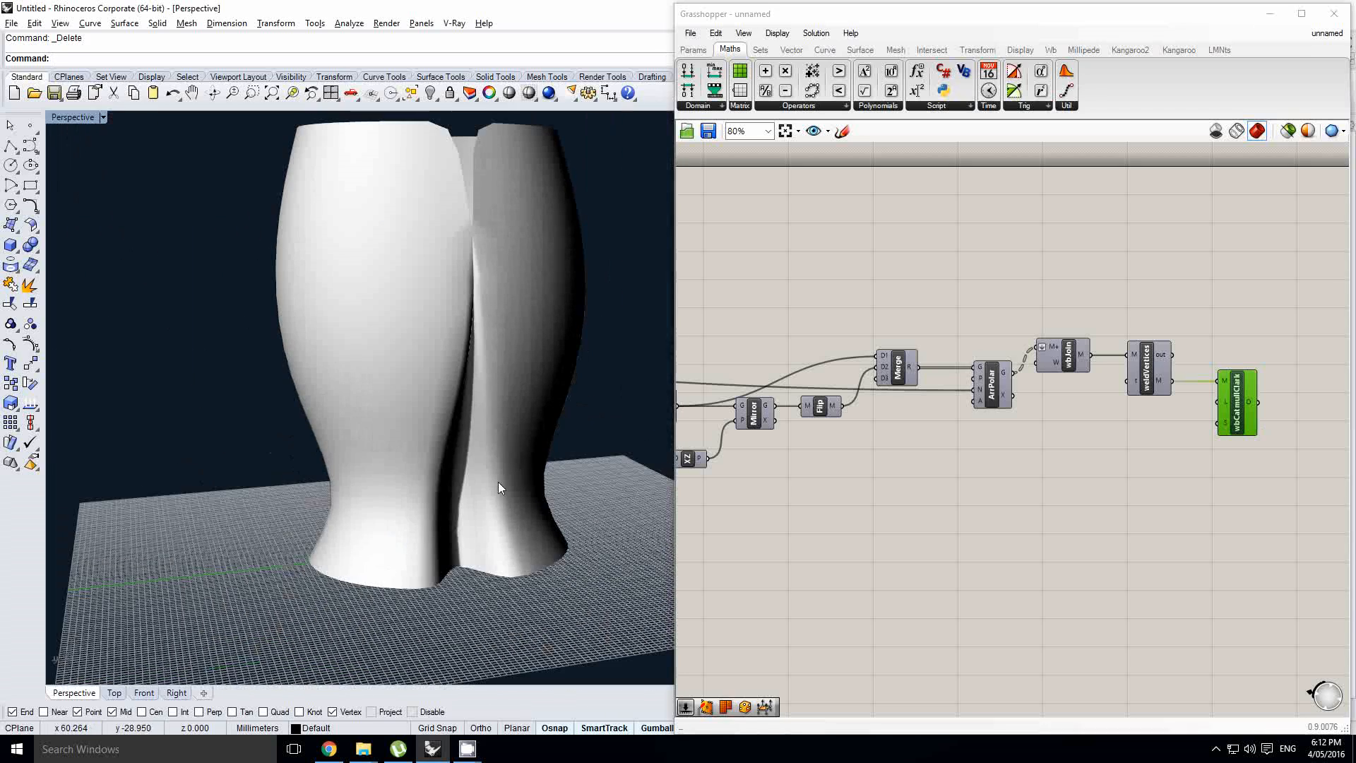
- Delete the vase mesh baked with the extra Flip in place
{"action": "right_click_drag", "start_coordinate": [751, 413], "coordinate": [839, 417]}
{"action": "mouse_move", "coordinate": [527, 375]}
{"action": "right_mouse_down"}
{"action": "mouse_move", "coordinate": [523, 449]}
{"action": "mouse_move", "coordinate": [538, 358]}
{"action": "mouse_move", "coordinate": [520, 359]}
{"action": "mouse_move", "coordinate": [515, 387]}
{"action": "right_mouse_up"}
{"action": "left_click", "coordinate": [515, 387]}
{"action": "key", "text": "Delete"}
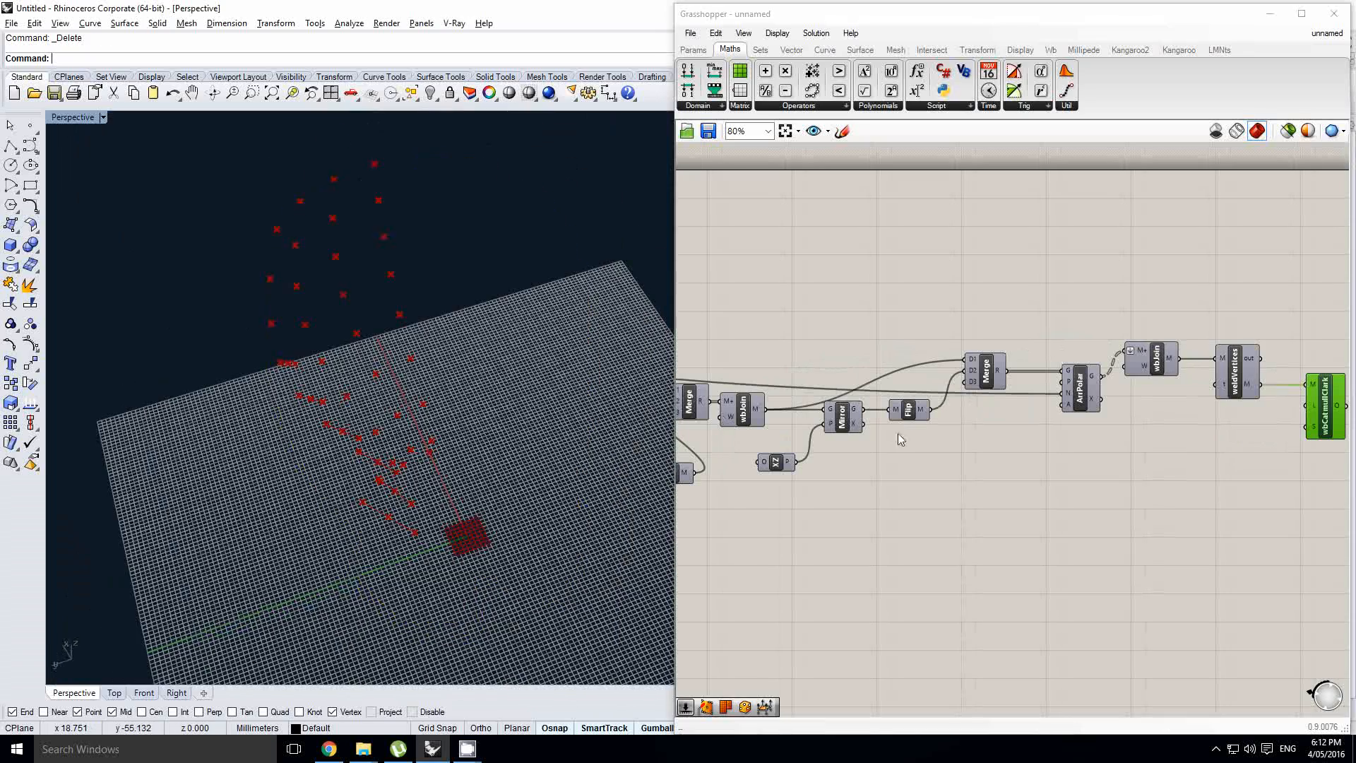
- Reconnect the FromPoints mesh output directly to the D2 input of Merge, bypassing the copied Flip component
{"action": "right_click_drag", "start_coordinate": [1042, 399], "coordinate": [1201, 395]}
{"action": "scroll", "coordinate": [1027, 409], "scroll_direction": "down", "scroll_amount": 2}
{"action": "right_click_drag", "start_coordinate": [738, 456], "coordinate": [1010, 418]}
{"action": "scroll", "coordinate": [927, 439], "scroll_direction": "up", "scroll_amount": 3}
{"action": "mouse_move", "coordinate": [866, 335]}
{"action": "right_mouse_down"}
{"action": "mouse_move", "coordinate": [996, 373]}
{"action": "mouse_move", "coordinate": [863, 353]}
{"action": "right_mouse_up"}
{"action": "scroll", "coordinate": [948, 369], "scroll_direction": "down", "scroll_amount": 1}
{"action": "right_click_drag", "start_coordinate": [1234, 450], "coordinate": [861, 461]}
{"action": "scroll", "coordinate": [1014, 327], "scroll_direction": "up", "scroll_amount": 1}
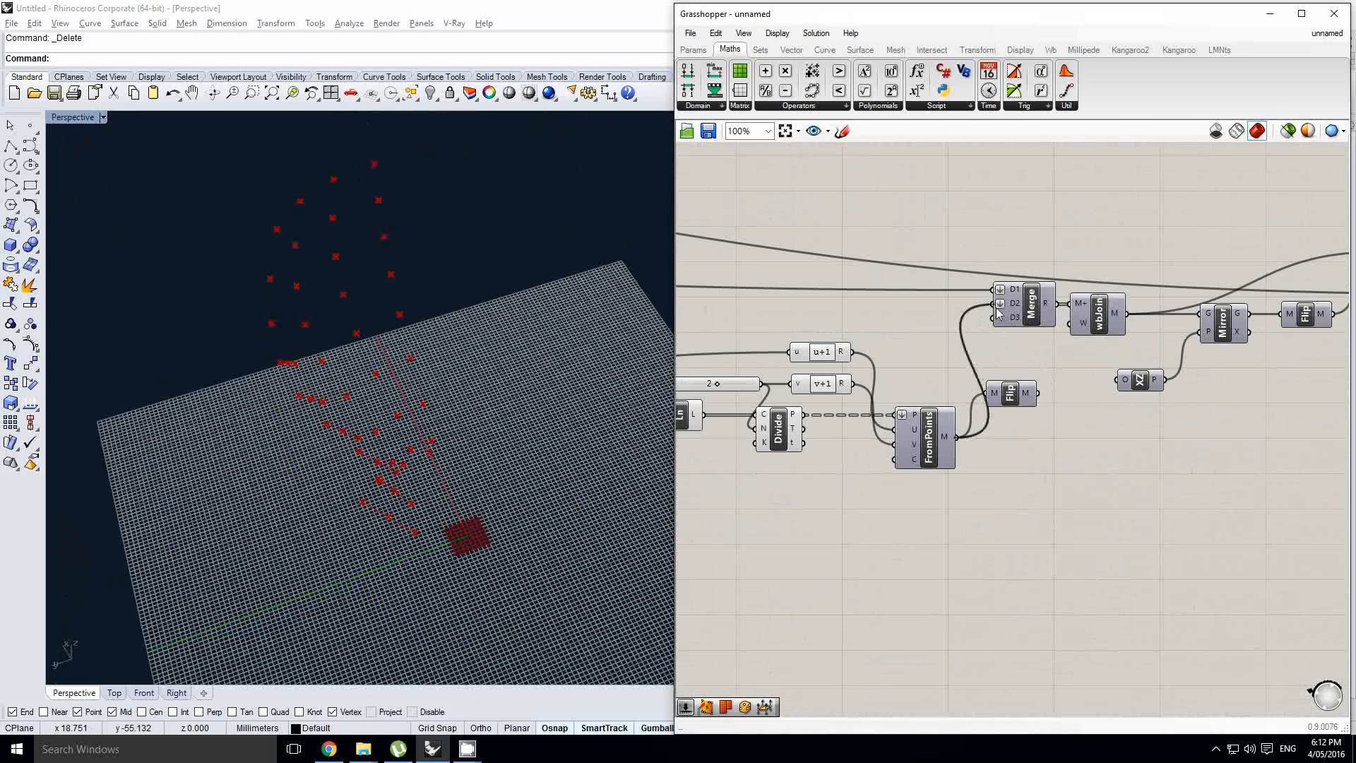
- Bake the wbCatmullClark mesh with the Flip component bypassed and view the whole vase
{"action": "right_click_drag", "start_coordinate": [1146, 352], "coordinate": [918, 378]}
{"action": "right_click_drag", "start_coordinate": [1307, 362], "coordinate": [840, 398]}
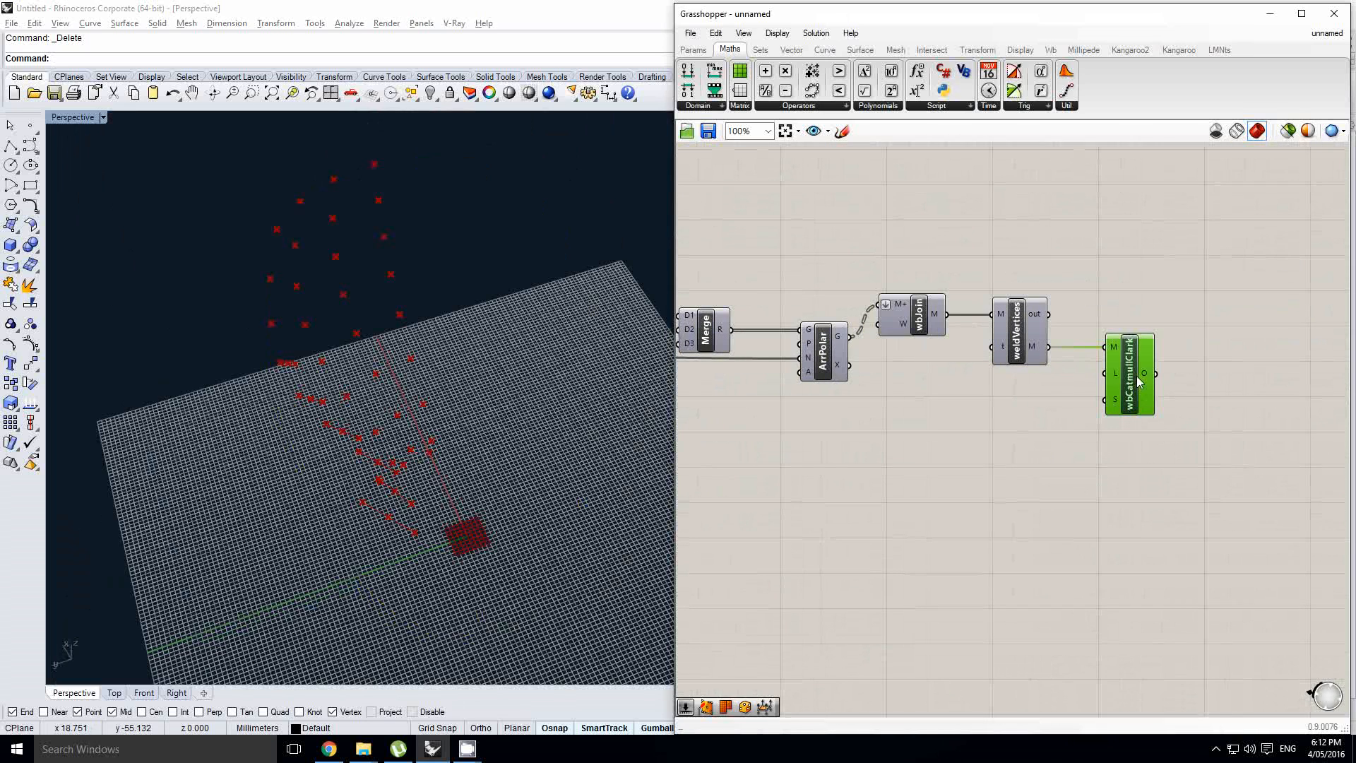
{"action": "middle_click", "coordinate": [1137, 375]}
{"action": "left_click", "coordinate": [1161, 404]}
{"action": "right_click_drag", "start_coordinate": [439, 436], "coordinate": [426, 357]}
{"action": "scroll", "coordinate": [488, 428], "scroll_direction": "up", "scroll_amount": 4}
{"action": "scroll", "coordinate": [493, 422], "scroll_direction": "down", "scroll_amount": 4}
{"action": "left_click", "coordinate": [482, 329]}
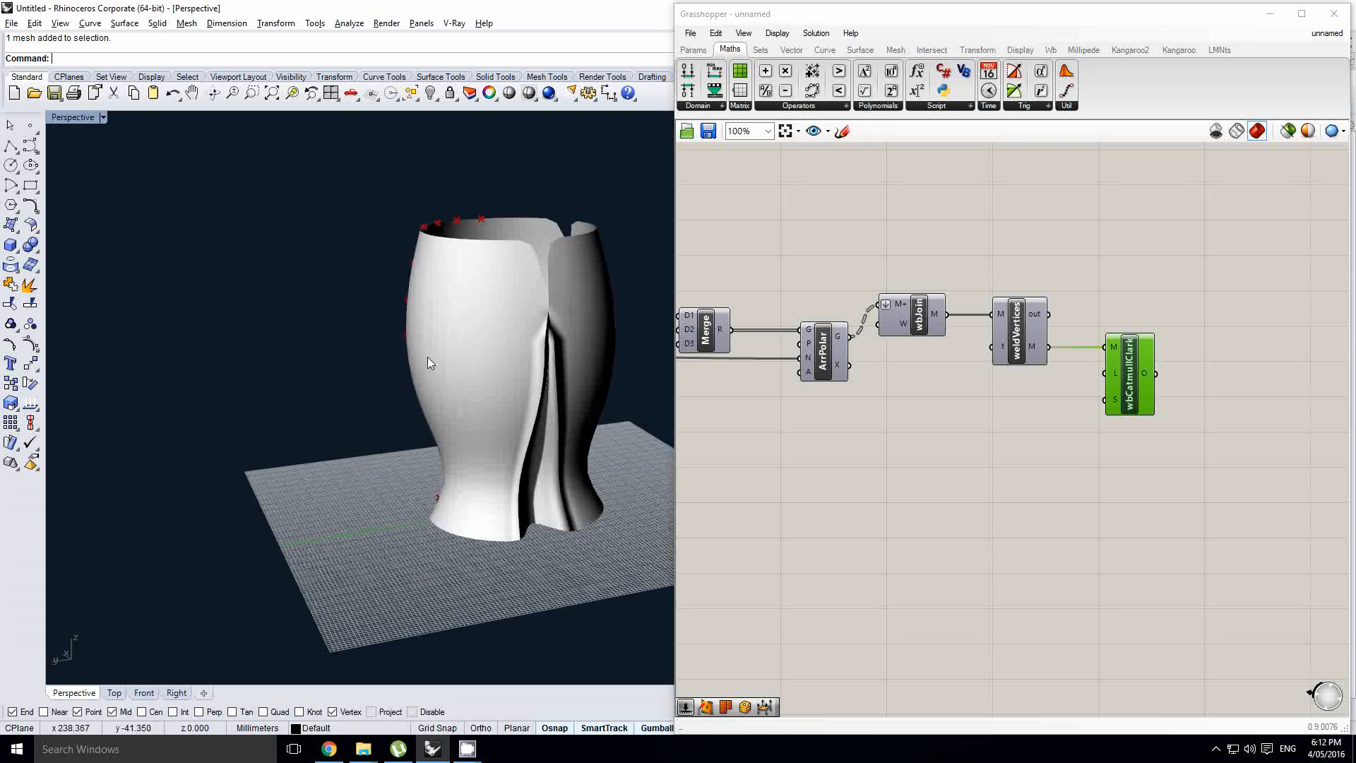
- Examine the shading along the fold between the vase segments, from its upper tip to the flared base
{"action": "right_click_drag", "start_coordinate": [512, 439], "coordinate": [463, 382]}
{"action": "scroll", "coordinate": [519, 426], "scroll_direction": "up", "scroll_amount": 4}
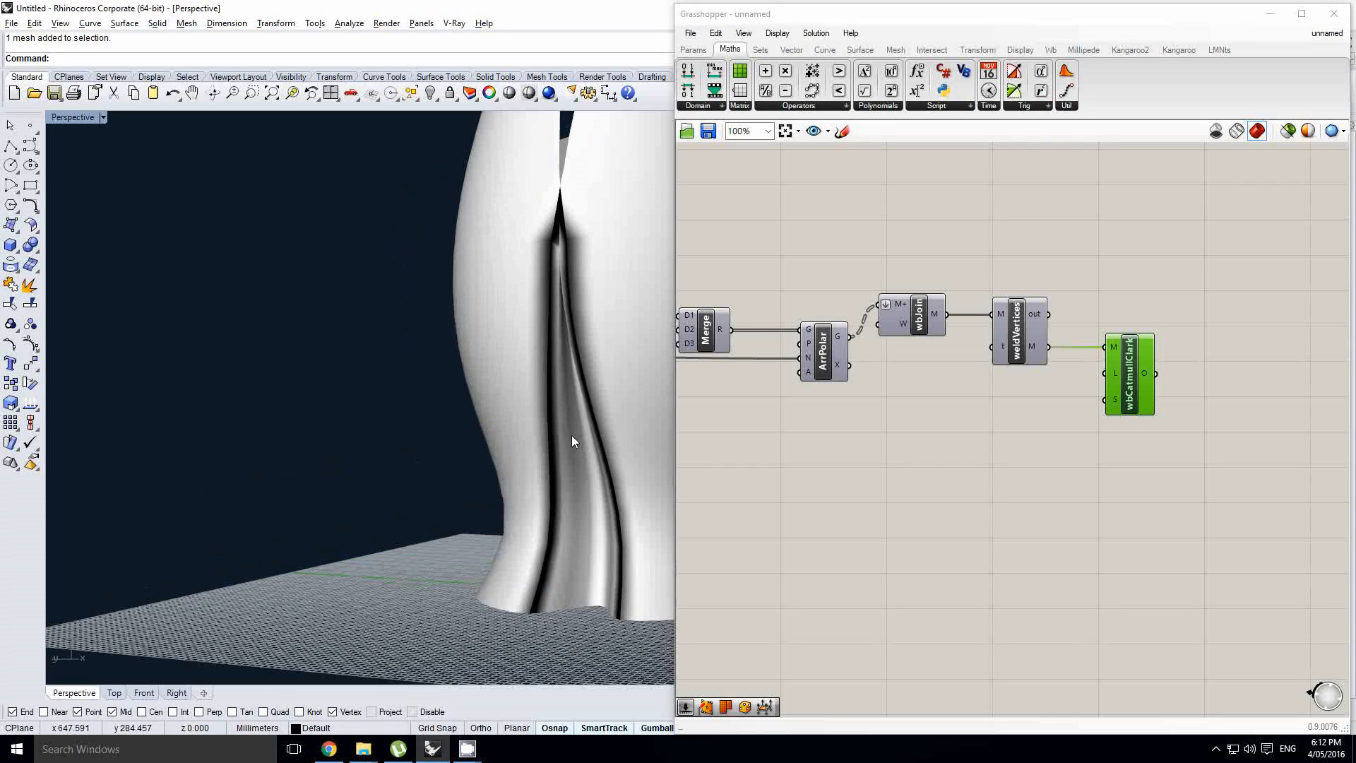
{"action": "scroll", "coordinate": [561, 469], "scroll_direction": "up", "scroll_amount": 6}
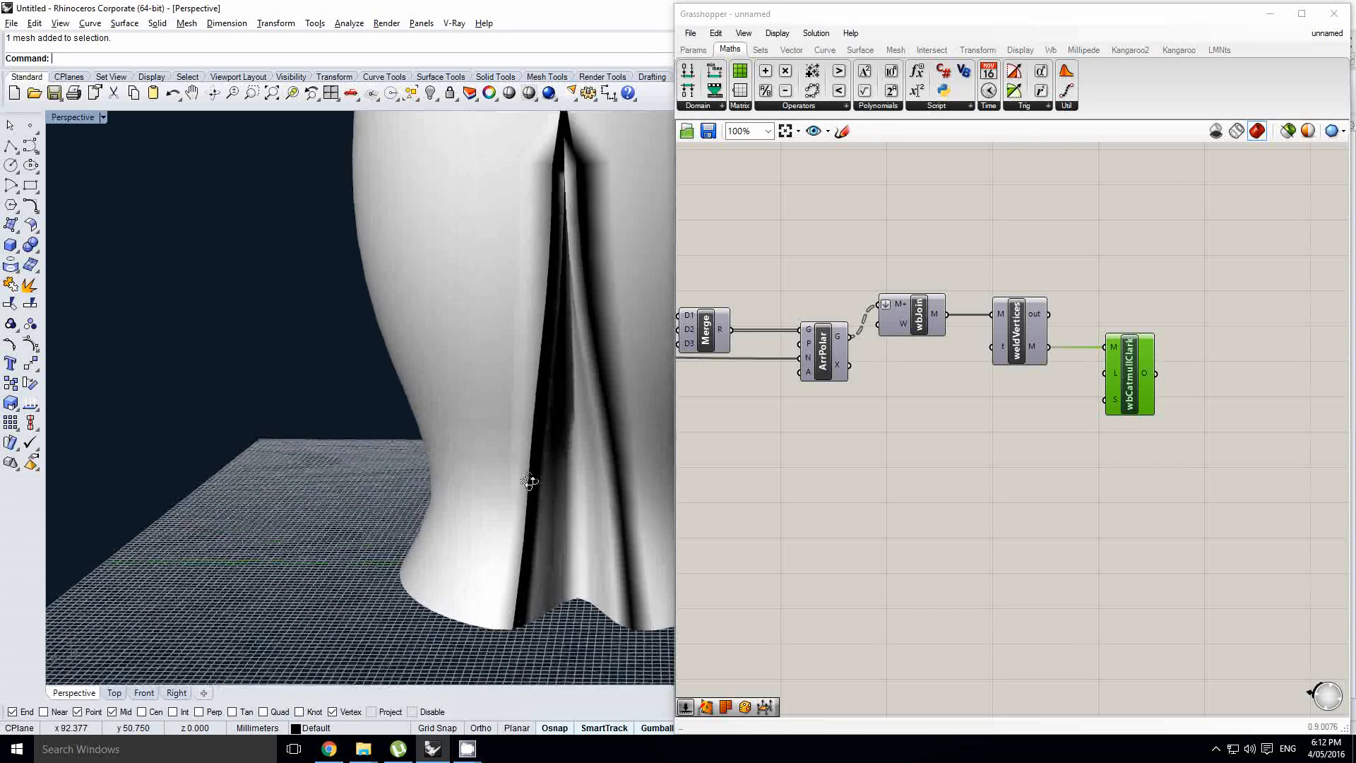
{"action": "scroll", "coordinate": [515, 488], "scroll_direction": "down", "scroll_amount": 6}
{"action": "scroll", "coordinate": [499, 505], "scroll_direction": "up", "scroll_amount": 4}
{"action": "mouse_move", "coordinate": [498, 505]}
{"action": "right_mouse_down"}
{"action": "mouse_move", "coordinate": [473, 485]}
{"action": "mouse_move", "coordinate": [487, 480]}
{"action": "mouse_move", "coordinate": [484, 412]}
{"action": "mouse_move", "coordinate": [468, 452]}
{"action": "mouse_move", "coordinate": [486, 499]}
{"action": "right_mouse_up"}
{"action": "scroll", "coordinate": [489, 477], "scroll_direction": "up", "scroll_amount": 4}
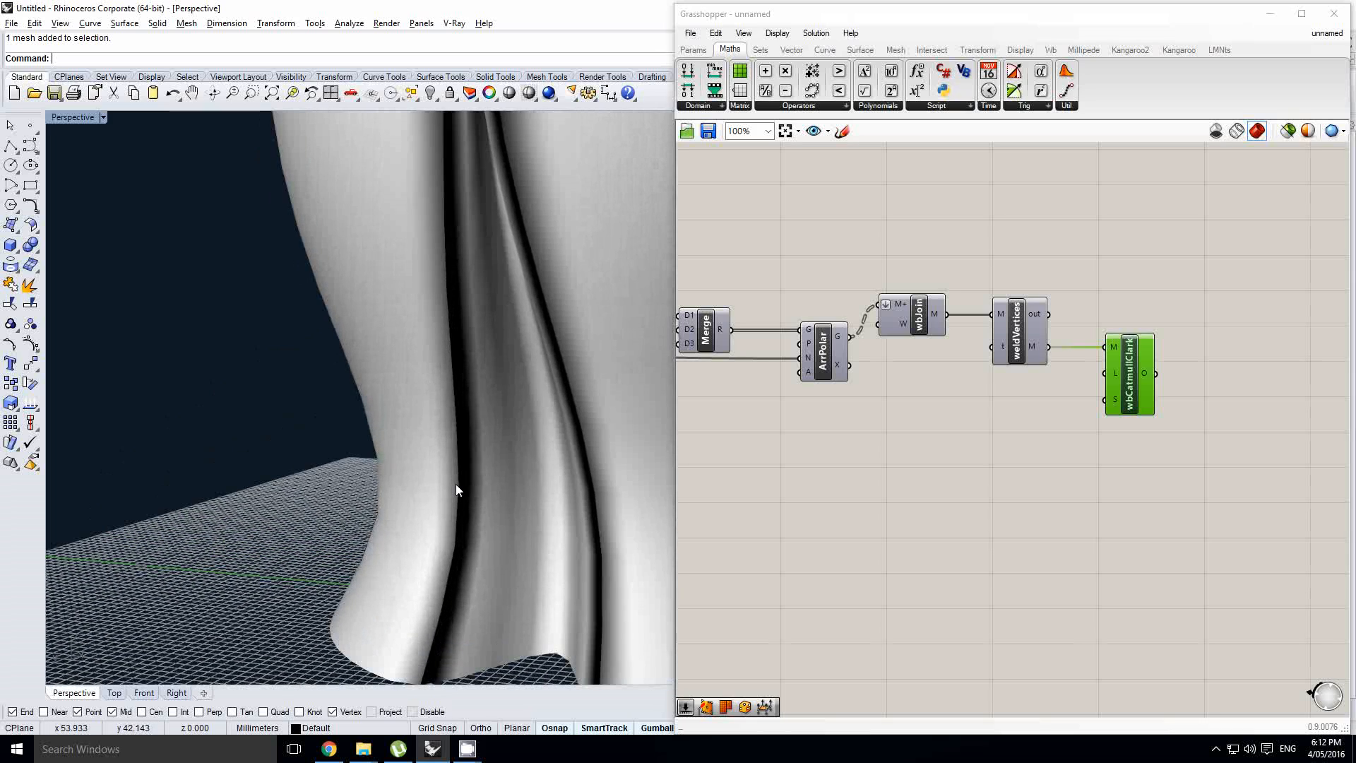
{"action": "scroll", "coordinate": [460, 424], "scroll_direction": "down", "scroll_amount": 6}
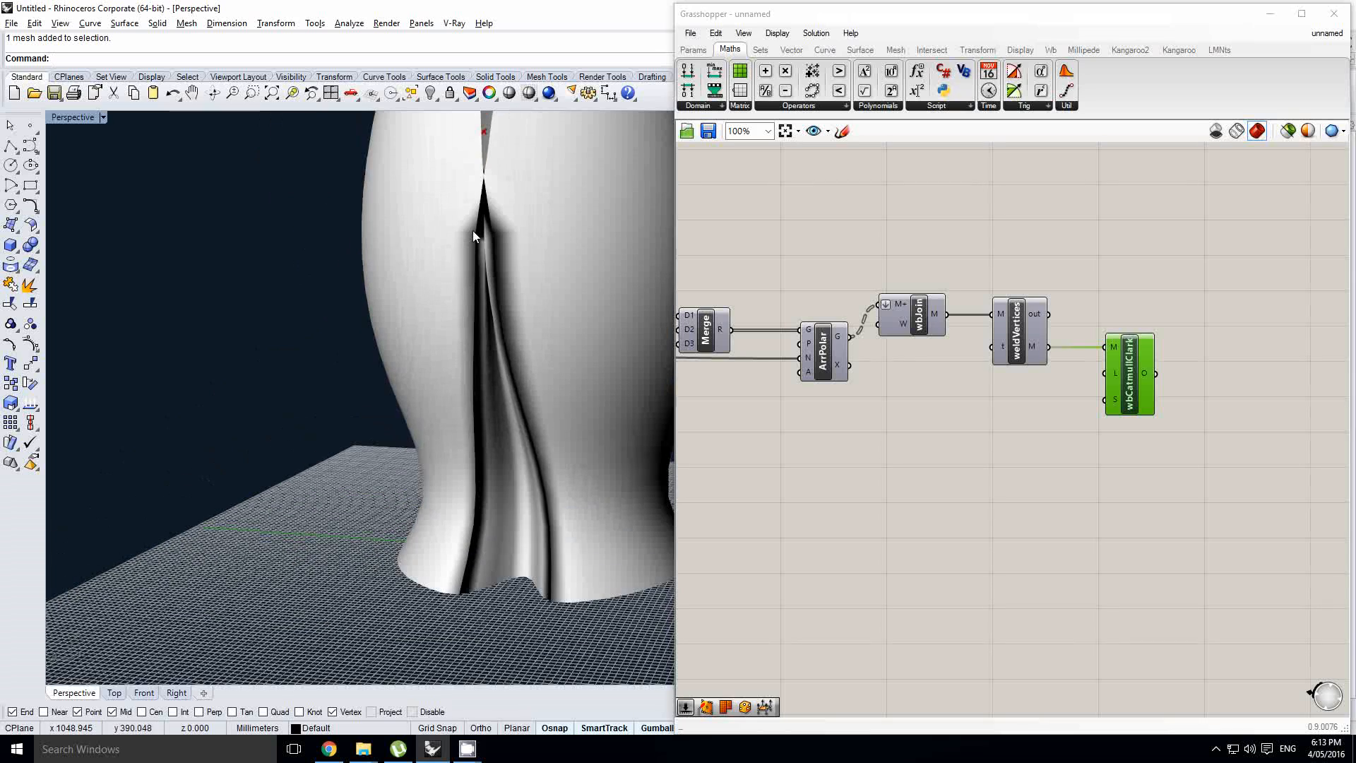
{"action": "scroll", "coordinate": [474, 267], "scroll_direction": "up", "scroll_amount": 2}
{"action": "scroll", "coordinate": [480, 244], "scroll_direction": "down", "scroll_amount": 2}
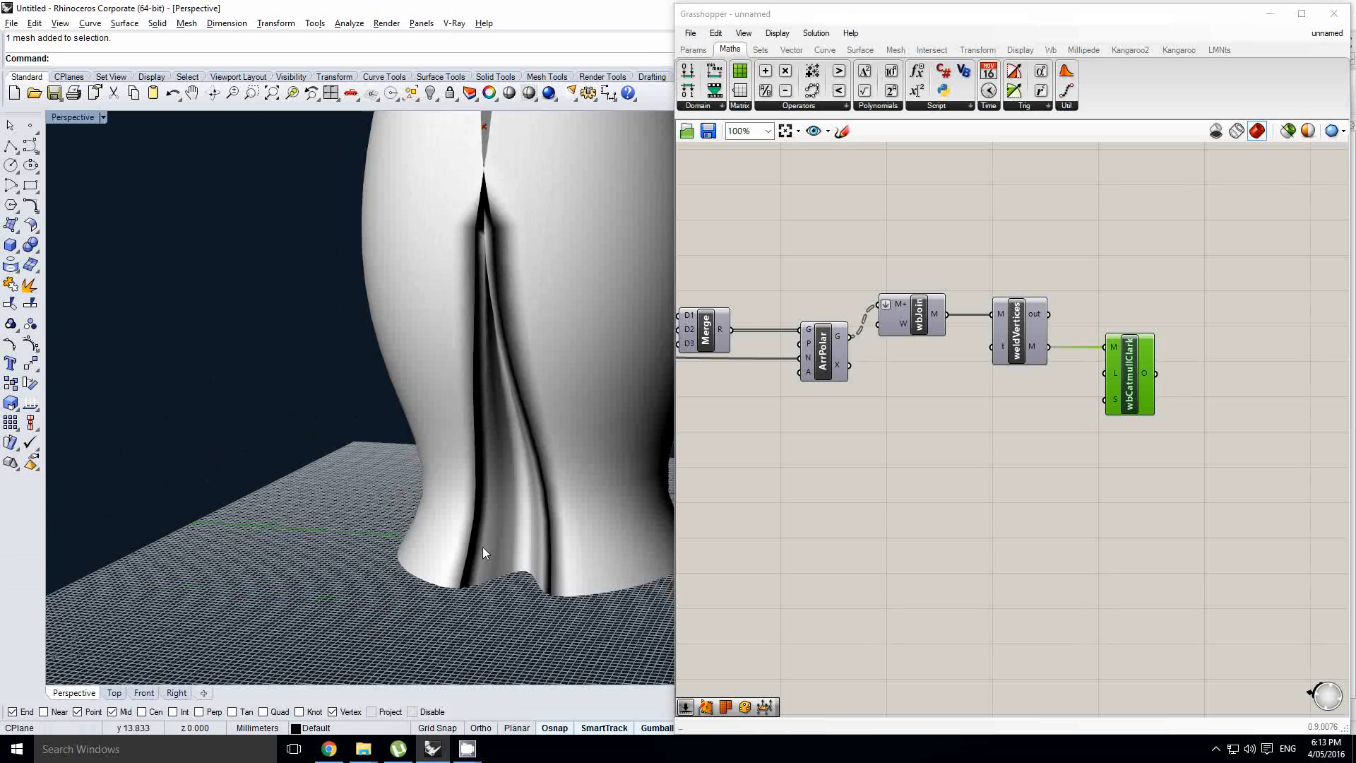
{"action": "scroll", "coordinate": [472, 497], "scroll_direction": "up", "scroll_amount": 3}
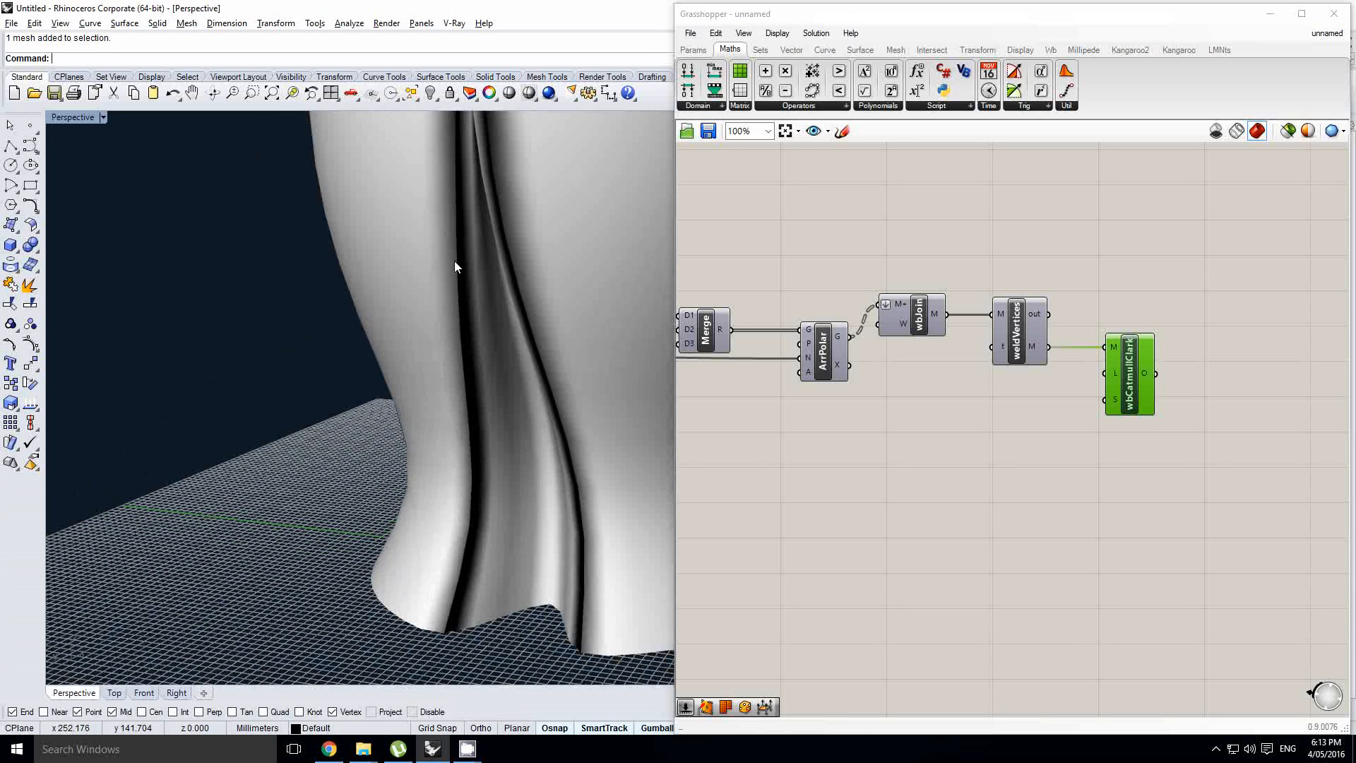
- Delete the vase mesh baked with the Flip component bypassed
{"action": "right_click_drag", "start_coordinate": [455, 263], "coordinate": [502, 342]}
{"action": "scroll", "coordinate": [498, 387], "scroll_direction": "down", "scroll_amount": 5}
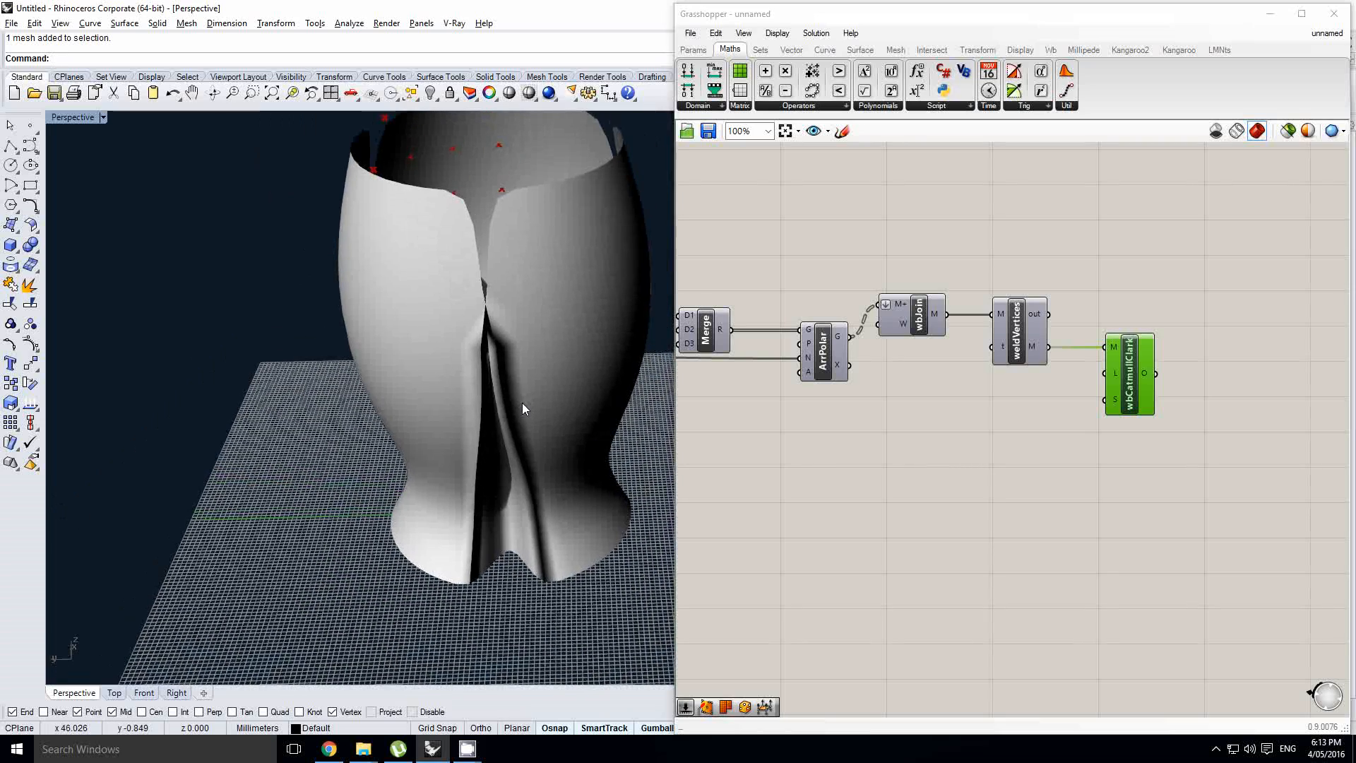
{"action": "left_click", "coordinate": [522, 404]}
{"action": "key", "text": "Delete"}
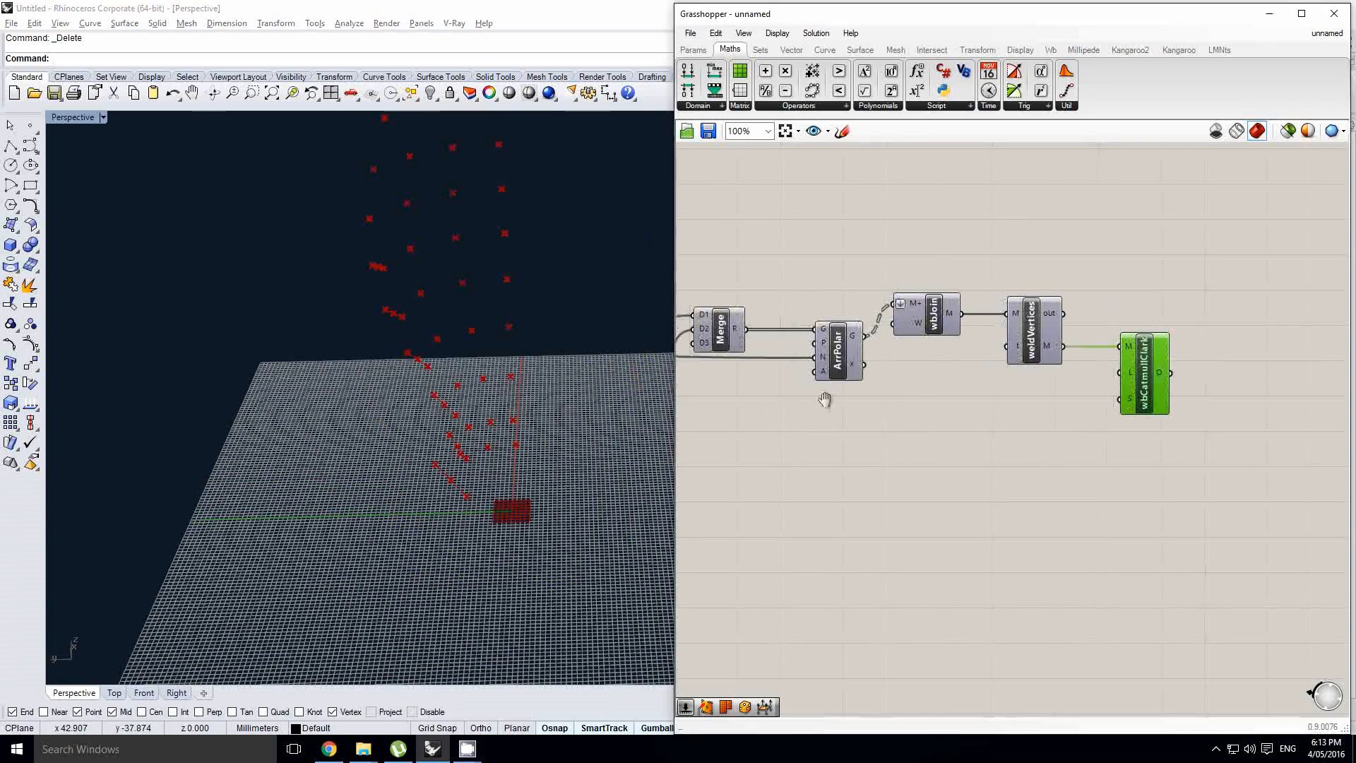
- Reconnect the copied Flip component's mesh output to the D2 input of Merge
{"action": "right_click_drag", "start_coordinate": [825, 399], "coordinate": [898, 398]}
{"action": "right_click_drag", "start_coordinate": [1036, 410], "coordinate": [1220, 378]}
{"action": "middle_click", "coordinate": [1176, 382]}
{"action": "scroll", "coordinate": [1220, 379], "scroll_direction": "down", "scroll_amount": 2}
{"action": "right_click_drag", "start_coordinate": [883, 394], "coordinate": [1334, 409]}
{"action": "scroll", "coordinate": [985, 382], "scroll_direction": "up", "scroll_amount": 2}
{"action": "right_click_drag", "start_coordinate": [985, 383], "coordinate": [1194, 398]}
{"action": "right_click_drag", "start_coordinate": [884, 393], "coordinate": [995, 396]}
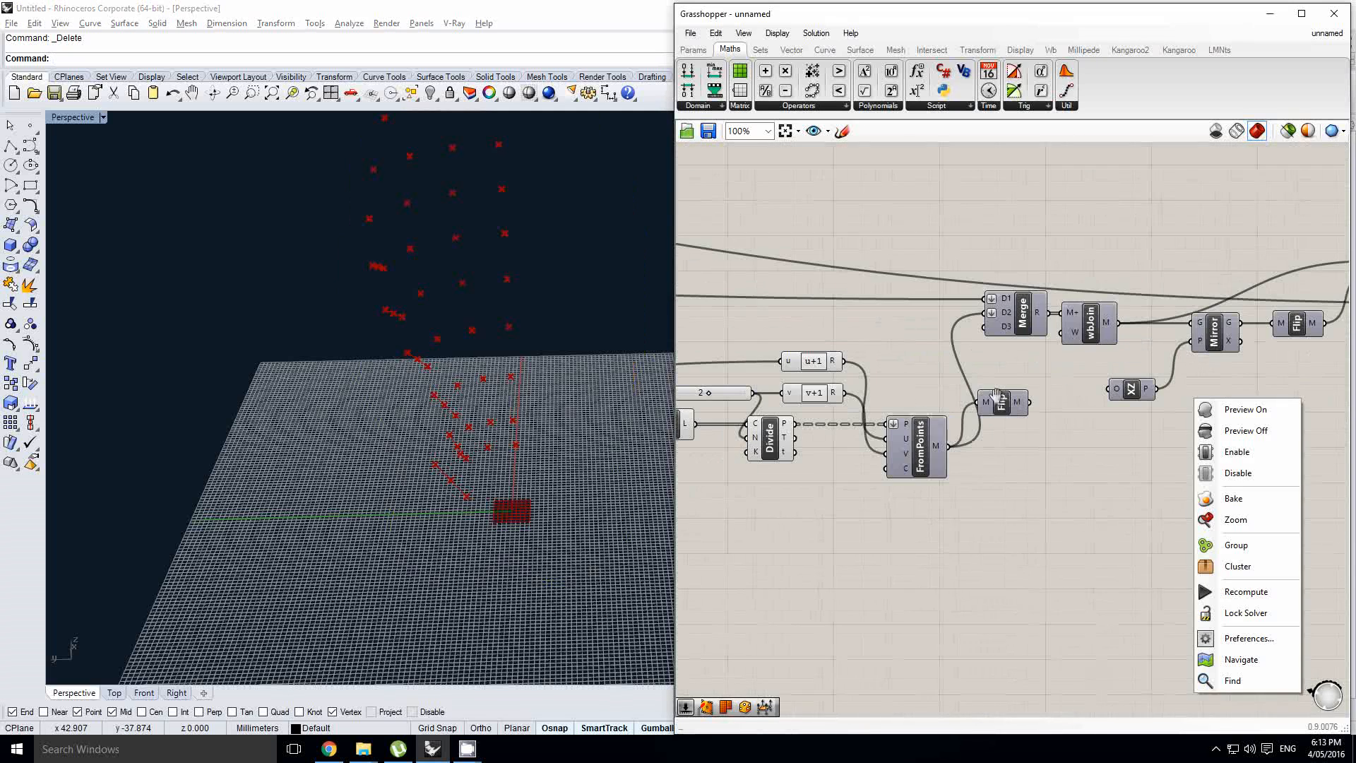
{"action": "scroll", "coordinate": [1030, 402], "scroll_direction": "up", "scroll_amount": 1}
{"action": "left_click_drag", "start_coordinate": [1030, 402], "coordinate": [1025, 370]}
{"action": "left_click_drag", "start_coordinate": [977, 296], "coordinate": [977, 294]}
- Trace the definition back to the Pt component feeding the first FromPoints and examine the vase points around the base in the viewport
{"action": "right_click_drag", "start_coordinate": [1040, 370], "coordinate": [888, 427]}
{"action": "scroll", "coordinate": [1006, 332], "scroll_direction": "down", "scroll_amount": 5}
{"action": "left_click_drag", "start_coordinate": [1261, 493], "coordinate": [873, 339]}
{"action": "scroll", "coordinate": [849, 414], "scroll_direction": "up", "scroll_amount": 3}
{"action": "left_click", "coordinate": [846, 416]}
{"action": "right_click_drag", "start_coordinate": [845, 404], "coordinate": [1149, 432]}
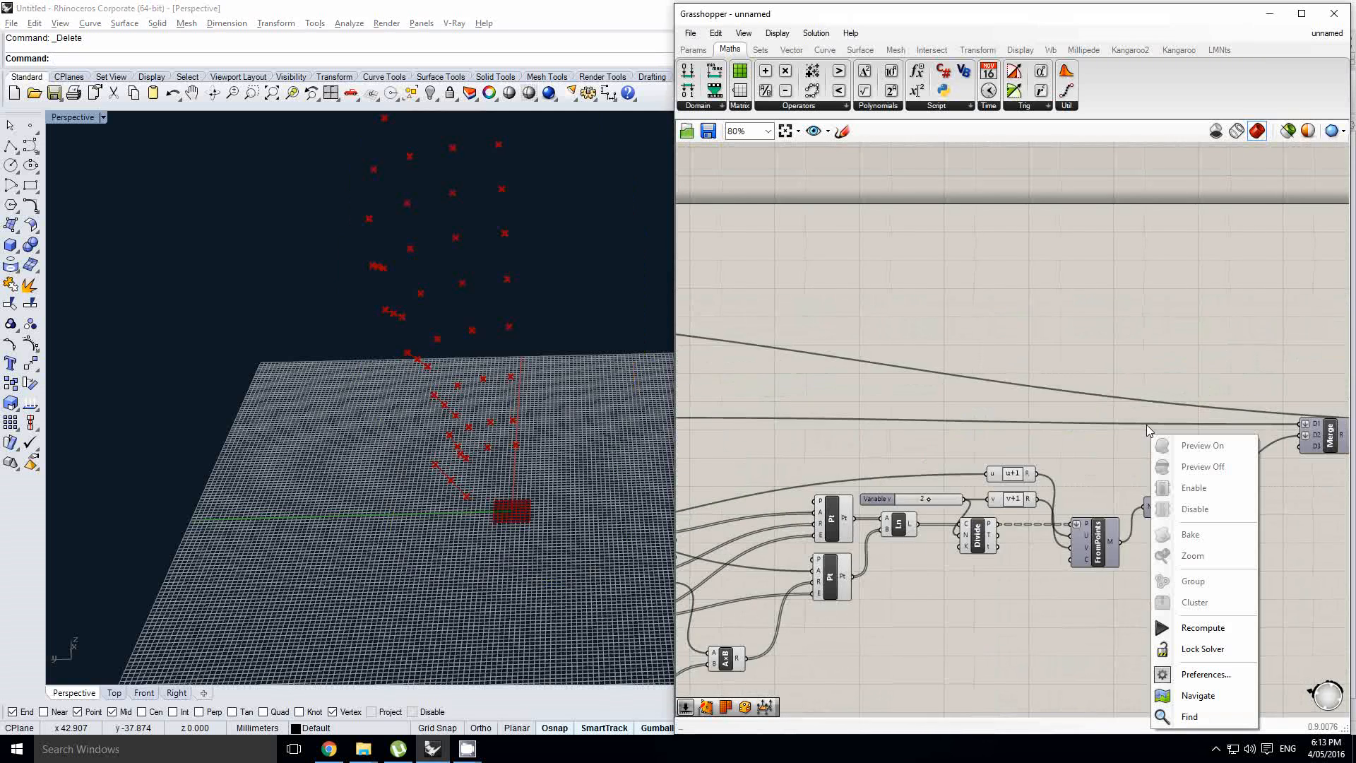
{"action": "scroll", "coordinate": [1146, 425], "scroll_direction": "down", "scroll_amount": 2}
{"action": "right_click_drag", "start_coordinate": [990, 380], "coordinate": [1124, 383]}
{"action": "scroll", "coordinate": [456, 391], "scroll_direction": "down", "scroll_amount": 4}
{"action": "right_click_drag", "start_coordinate": [460, 391], "coordinate": [591, 415]}
{"action": "scroll", "coordinate": [466, 453], "scroll_direction": "up", "scroll_amount": 3}
{"action": "scroll", "coordinate": [506, 413], "scroll_direction": "up", "scroll_amount": 2}
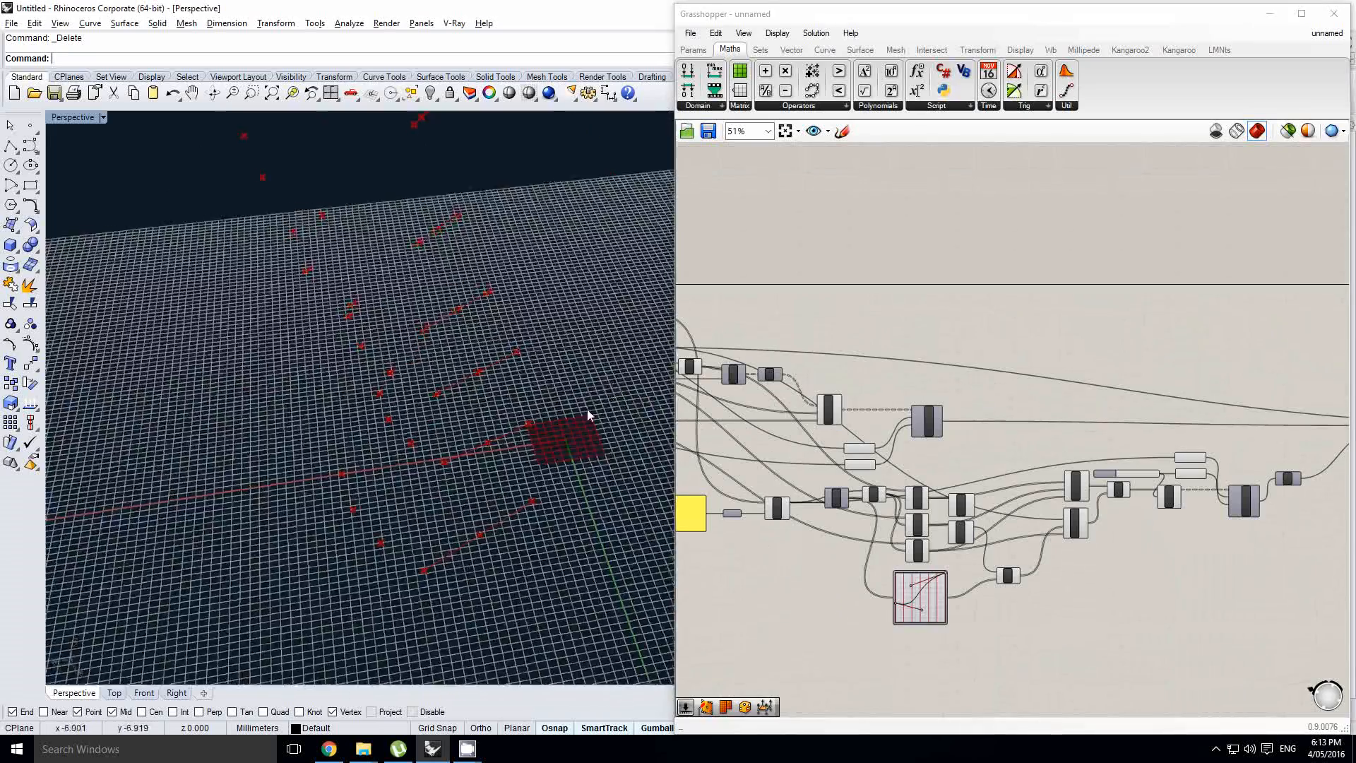
{"action": "scroll", "coordinate": [590, 414], "scroll_direction": "down", "scroll_amount": 3}
{"action": "mouse_move", "coordinate": [509, 424]}
{"action": "right_mouse_down"}
{"action": "mouse_move", "coordinate": [573, 385]}
{"action": "mouse_move", "coordinate": [621, 384]}
{"action": "mouse_move", "coordinate": [560, 438]}
{"action": "mouse_move", "coordinate": [561, 396]}
{"action": "mouse_move", "coordinate": [531, 425]}
{"action": "right_mouse_up"}
{"action": "right_click_drag", "start_coordinate": [911, 384], "coordinate": [1184, 434]}
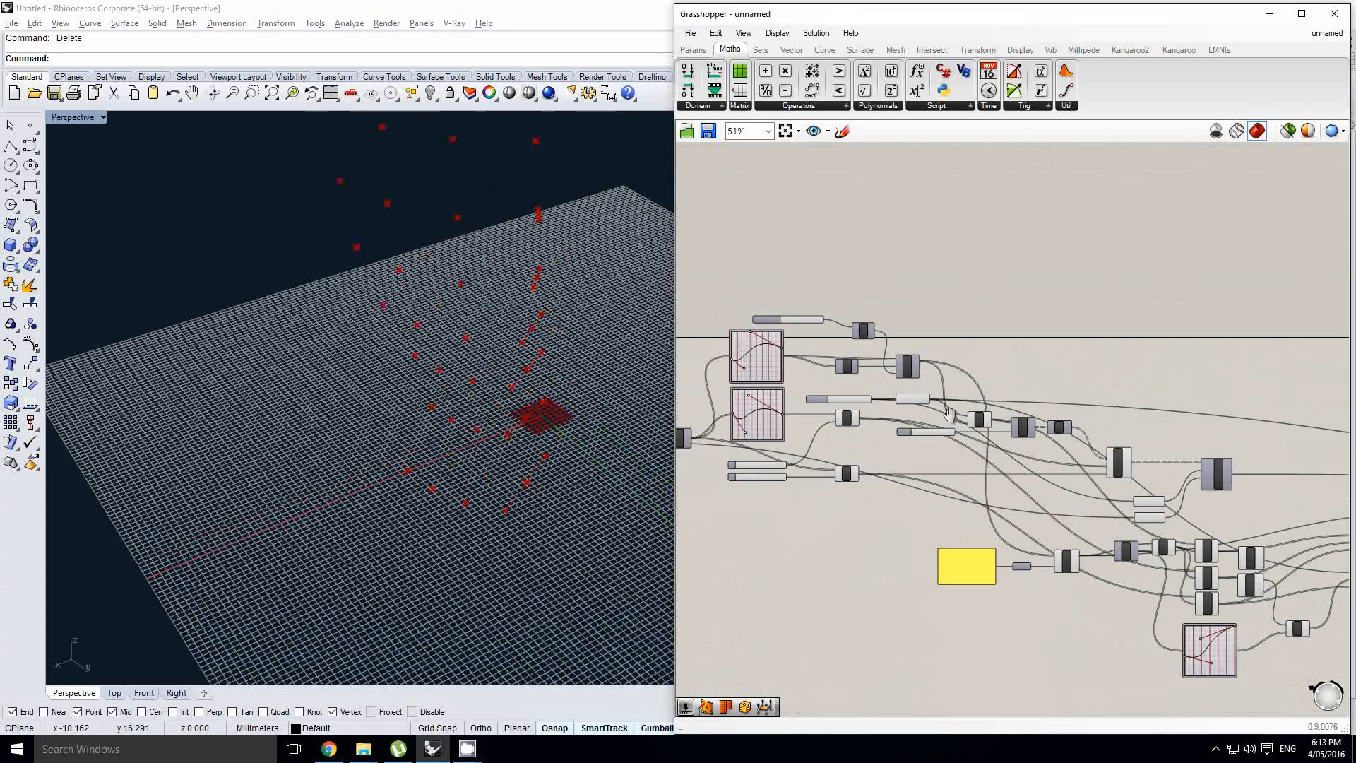
{"action": "scroll", "coordinate": [1091, 424], "scroll_direction": "up", "scroll_amount": 3}
{"action": "right_click_drag", "start_coordinate": [1091, 424], "coordinate": [964, 428]}
{"action": "right_click_drag", "start_coordinate": [1159, 479], "coordinate": [926, 472]}
{"action": "right_click_drag", "start_coordinate": [839, 453], "coordinate": [971, 454]}
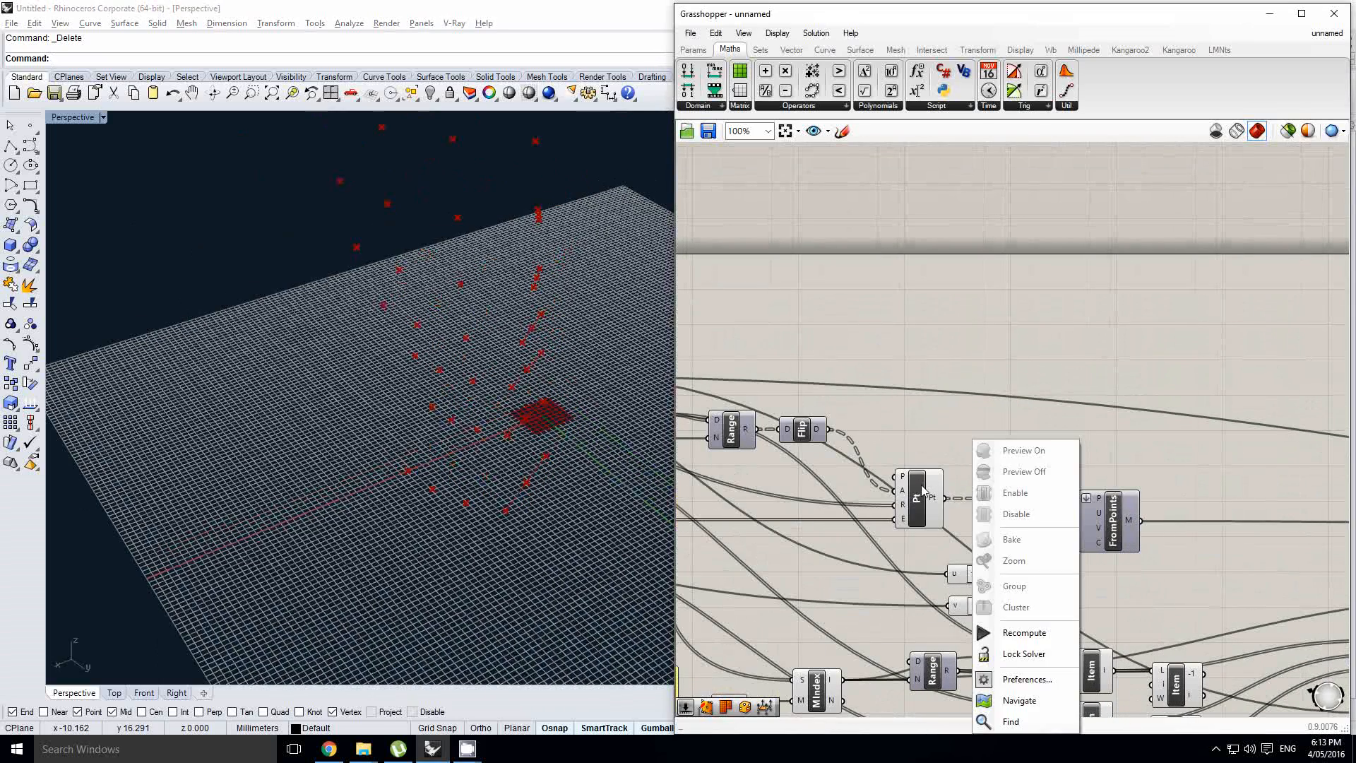
- Add a List Item component above the Pt component that feeds the first FromPoints
{"action": "left_click", "coordinate": [920, 487]}
{"action": "double_click", "coordinate": [1006, 387]}
{"action": "type", "text": "list"}
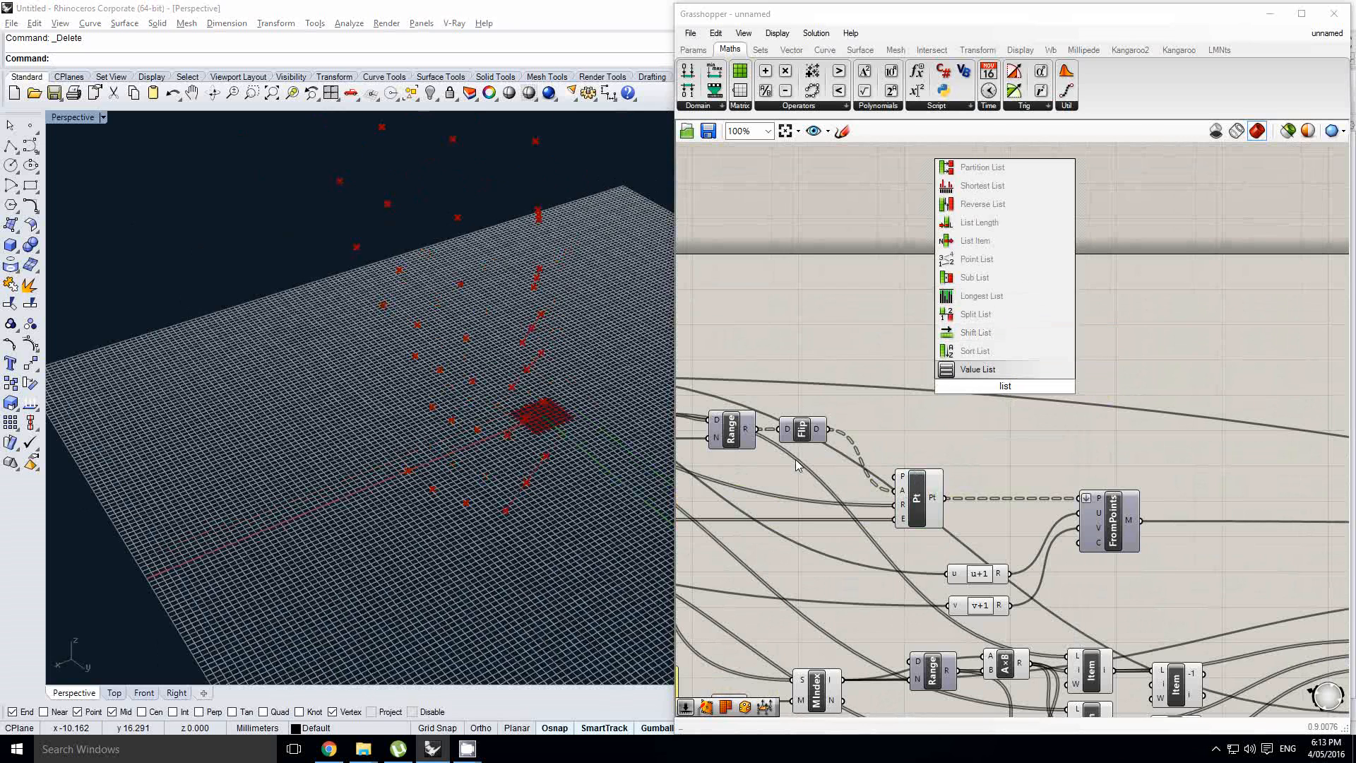
{"action": "key", "text": "Escape"}
{"action": "double_click", "coordinate": [1019, 421]}
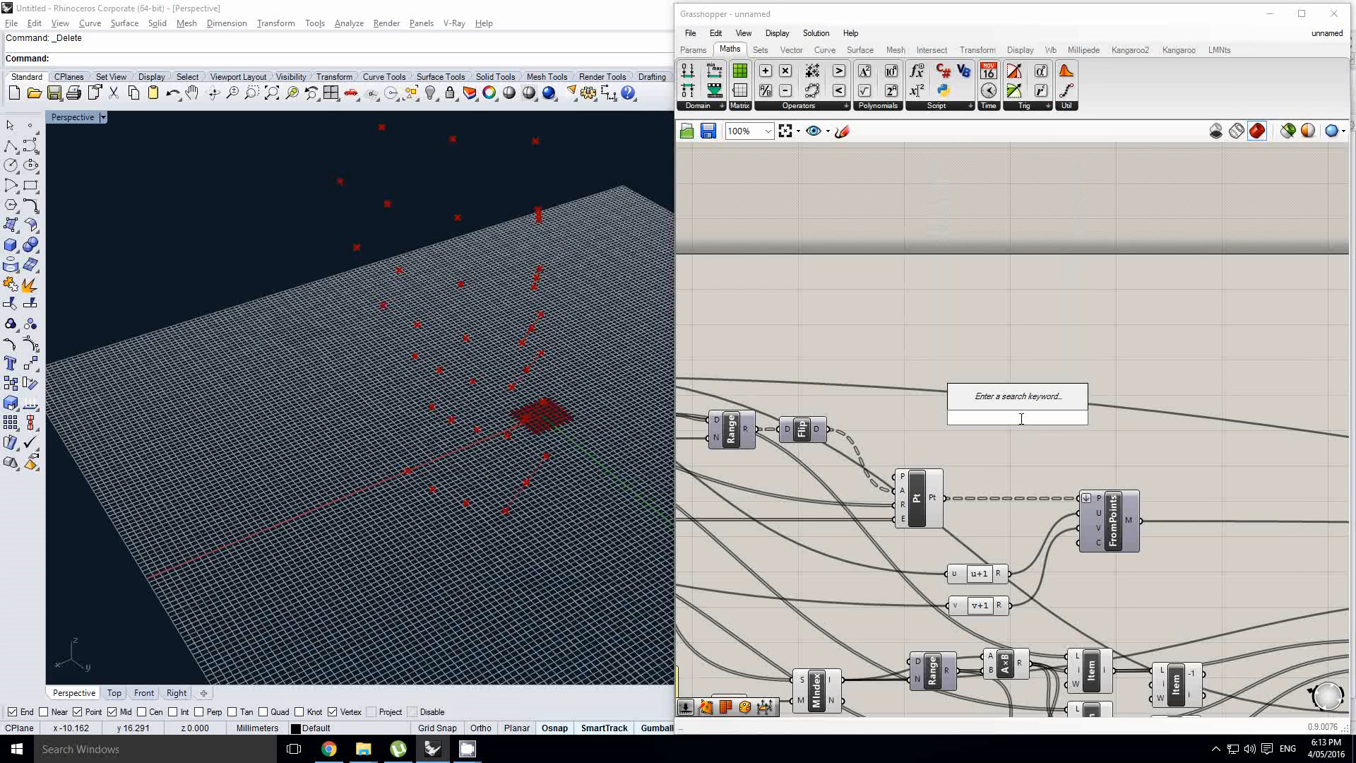
{"action": "type", "text": "list it"}
{"action": "key", "text": "Return"}
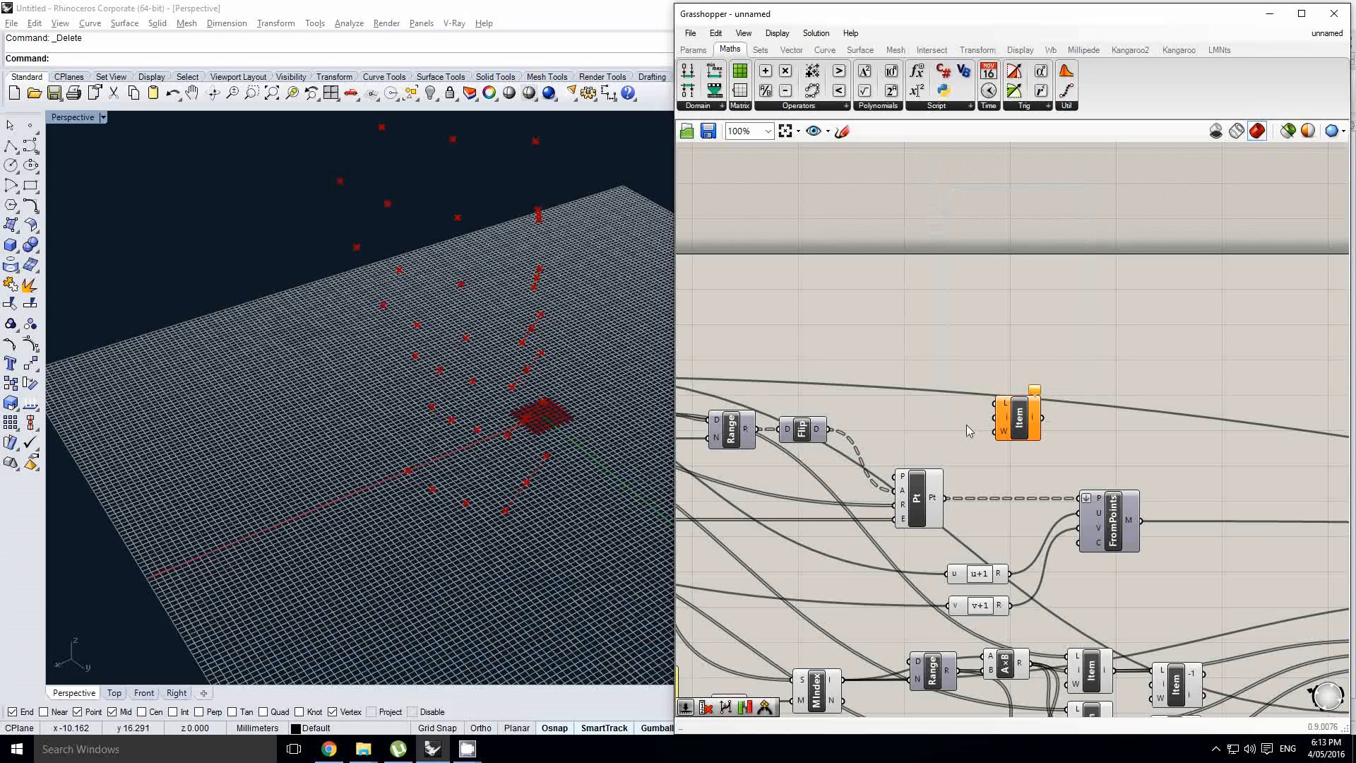
- Feed the Pt component's points into List Item's L input and place List Item above the line-dividing components
{"action": "right_click_drag", "start_coordinate": [590, 472], "coordinate": [493, 464]}
{"action": "scroll", "coordinate": [530, 485], "scroll_direction": "up", "scroll_amount": 4}
{"action": "scroll", "coordinate": [997, 441], "scroll_direction": "down", "scroll_amount": 1}
{"action": "right_click_drag", "start_coordinate": [996, 441], "coordinate": [868, 391]}
{"action": "right_click_drag", "start_coordinate": [1118, 393], "coordinate": [856, 334]}
{"action": "scroll", "coordinate": [853, 335], "scroll_direction": "down", "scroll_amount": 2}
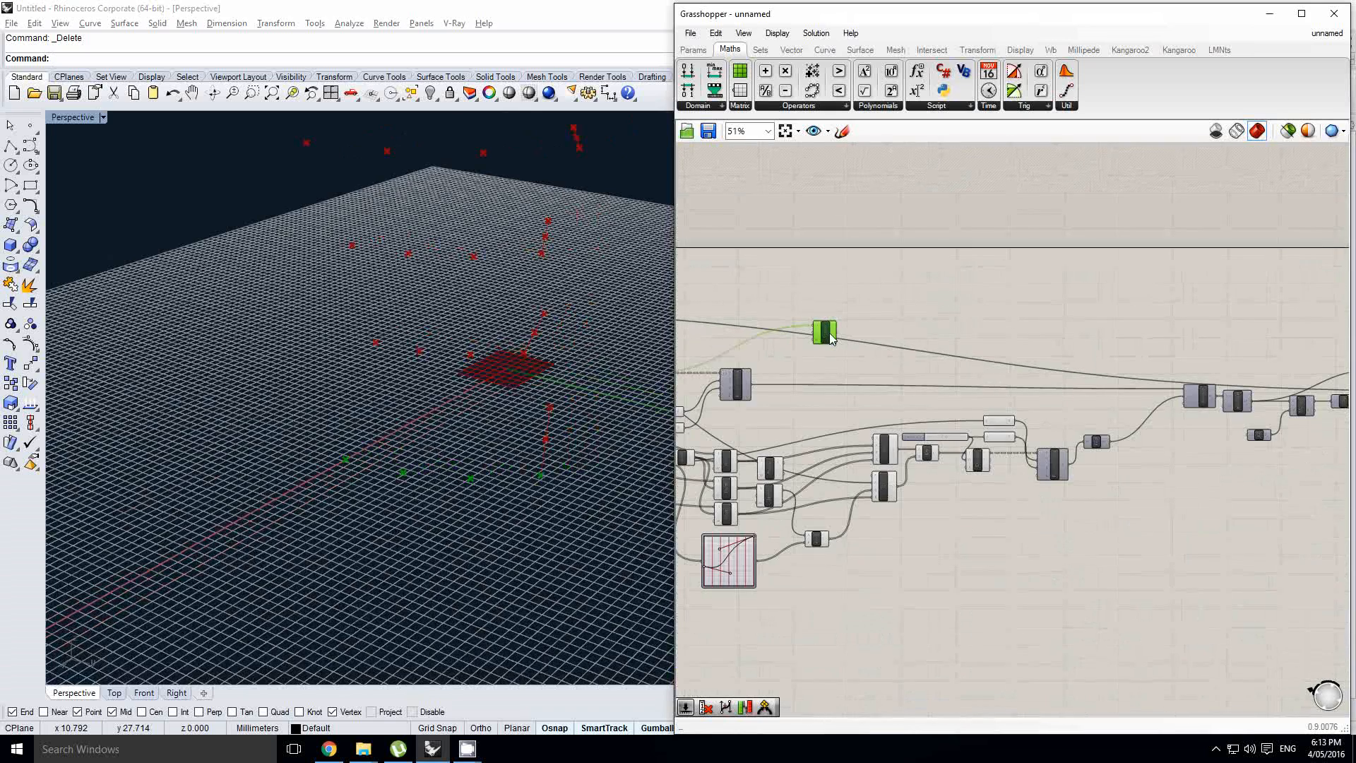
{"action": "scroll", "coordinate": [1041, 450], "scroll_direction": "up", "scroll_amount": 3}
{"action": "right_click_drag", "start_coordinate": [984, 420], "coordinate": [1016, 441]}
{"action": "right_click_drag", "start_coordinate": [859, 422], "coordinate": [750, 485]}
{"action": "scroll", "coordinate": [1083, 369], "scroll_direction": "down", "scroll_amount": 1}
{"action": "right_click", "coordinate": [813, 441]}
{"action": "left_click", "coordinate": [930, 392]}
{"action": "right_click_drag", "start_coordinate": [890, 409], "coordinate": [852, 409]}
{"action": "scroll", "coordinate": [853, 401], "scroll_direction": "up", "scroll_amount": 1}
{"action": "left_click", "coordinate": [821, 365]}
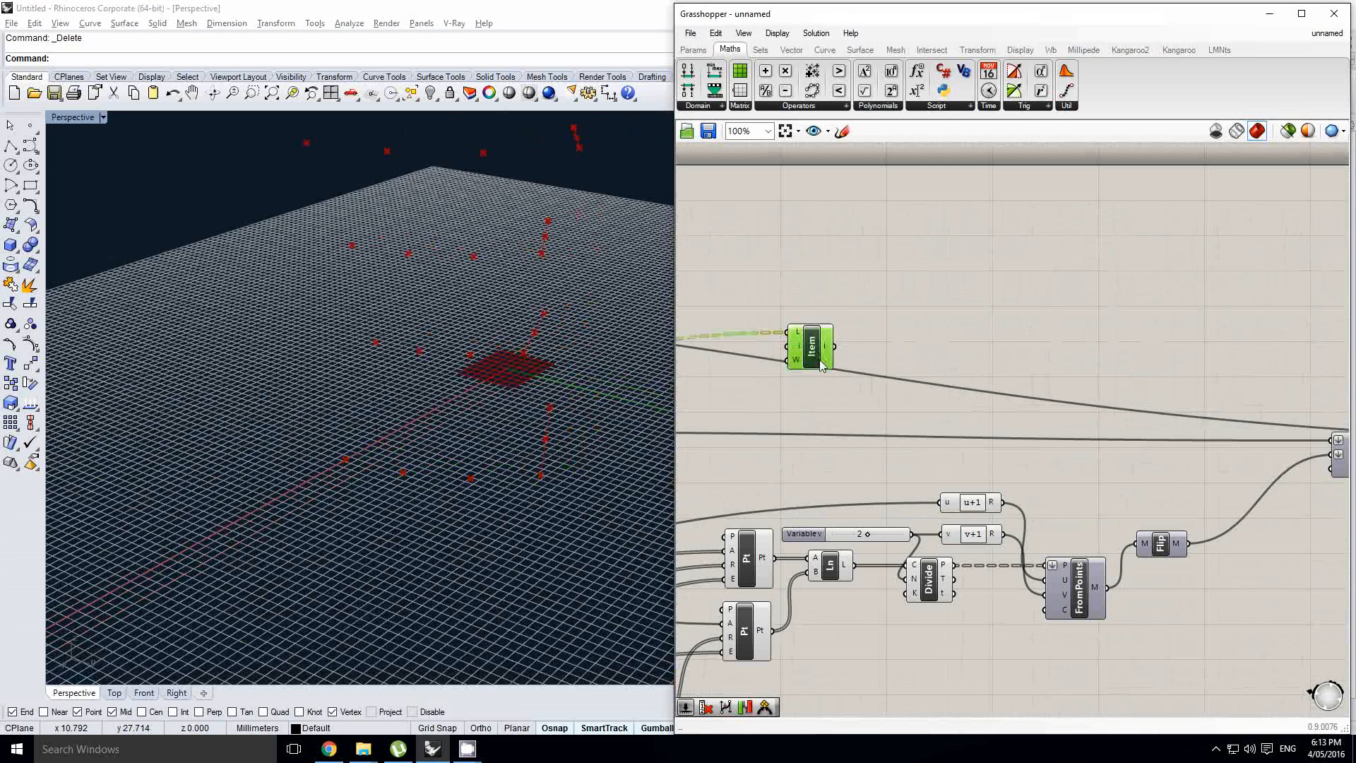
- Try a copied List Item on the Divide component's points output and delete the copy
{"action": "left_click", "coordinate": [928, 576]}
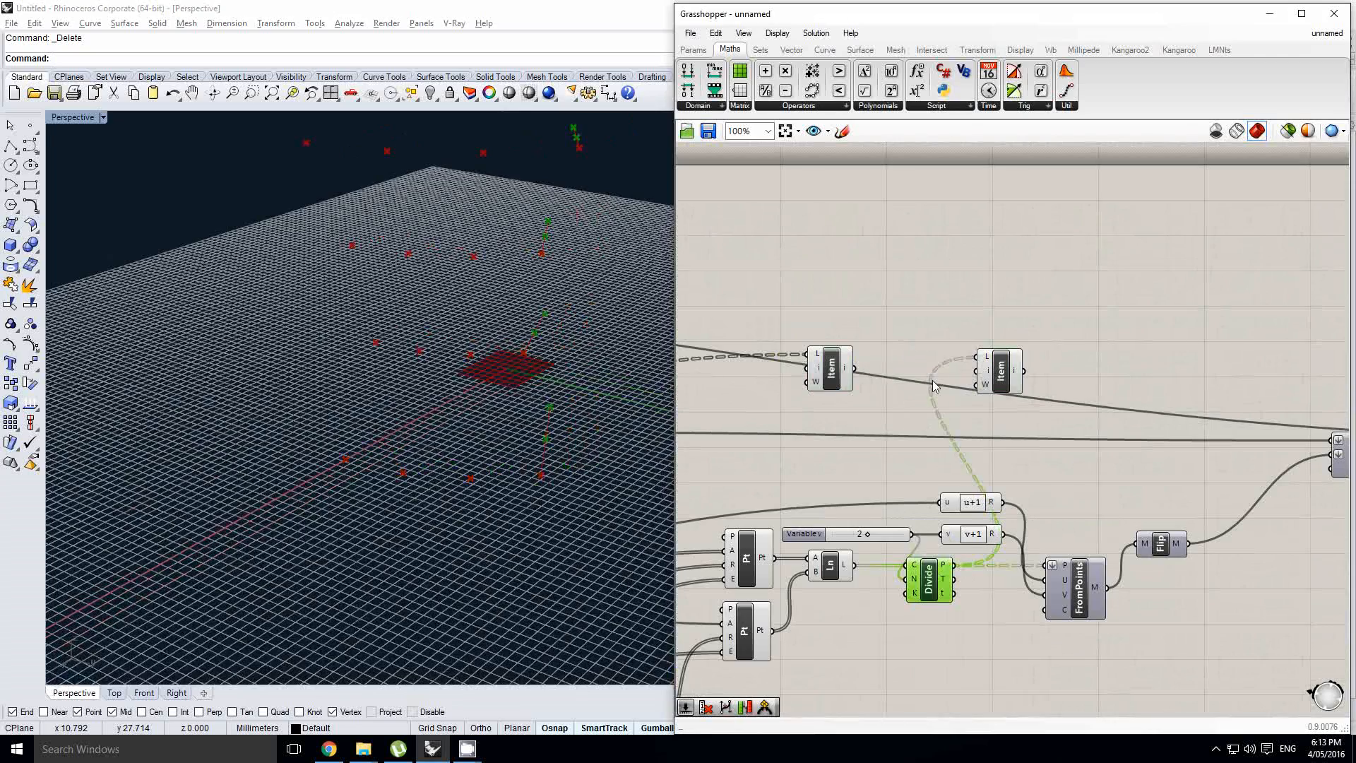
{"action": "right_click_drag", "start_coordinate": [553, 370], "coordinate": [471, 358]}
{"action": "right_click_drag", "start_coordinate": [551, 343], "coordinate": [514, 192]}
{"action": "scroll", "coordinate": [1003, 370], "scroll_direction": "up", "scroll_amount": 1}
{"action": "left_click", "coordinate": [1003, 370]}
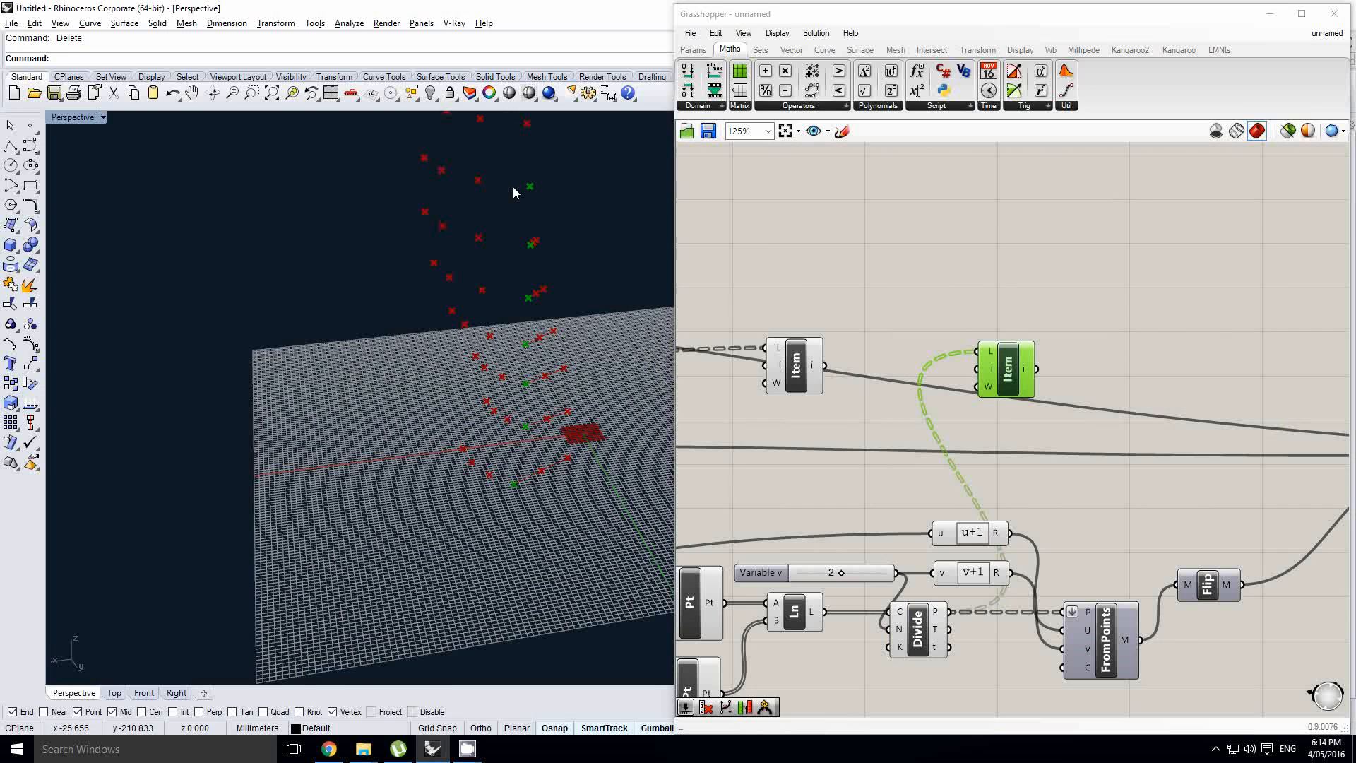
{"action": "scroll", "coordinate": [1084, 322], "scroll_direction": "down", "scroll_amount": 1}
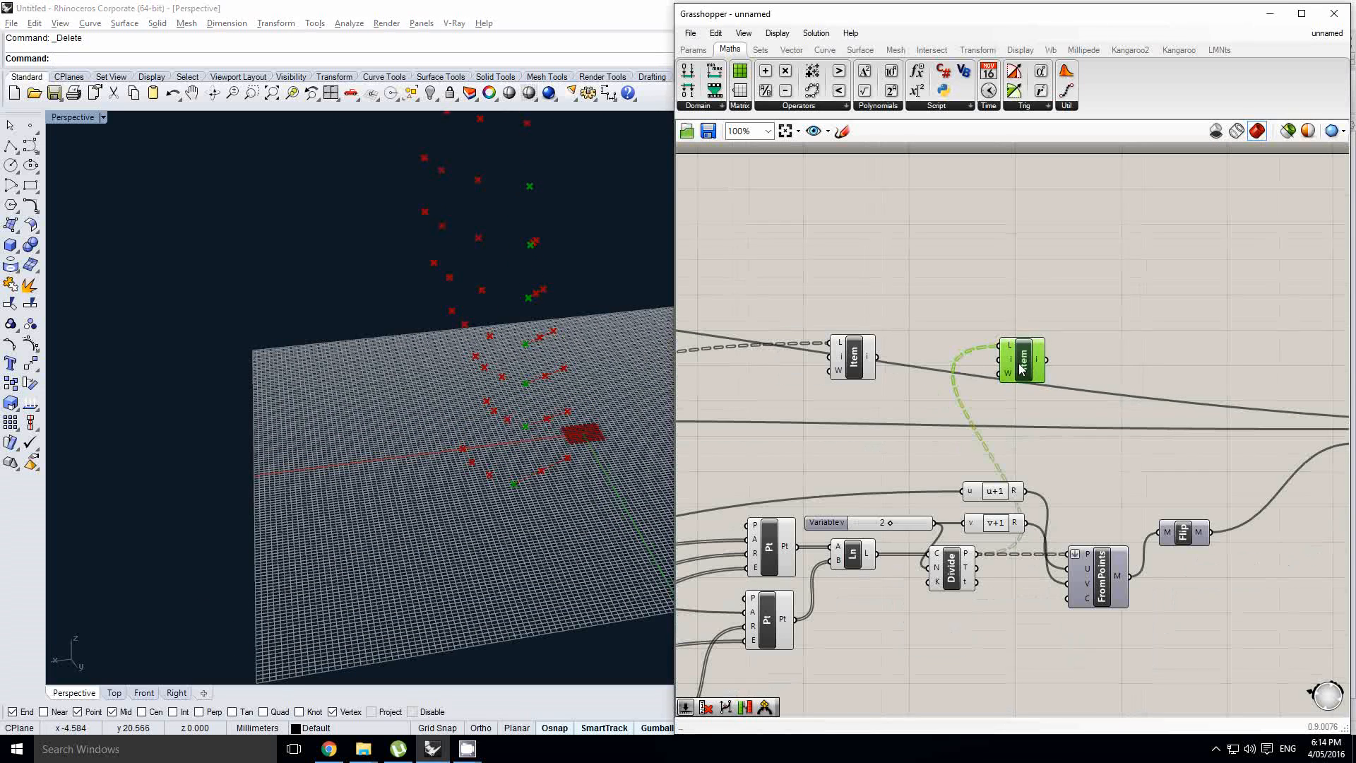
{"action": "scroll", "coordinate": [1027, 378], "scroll_direction": "up", "scroll_amount": 1}
{"action": "right_click_drag", "start_coordinate": [1031, 403], "coordinate": [1061, 386]}
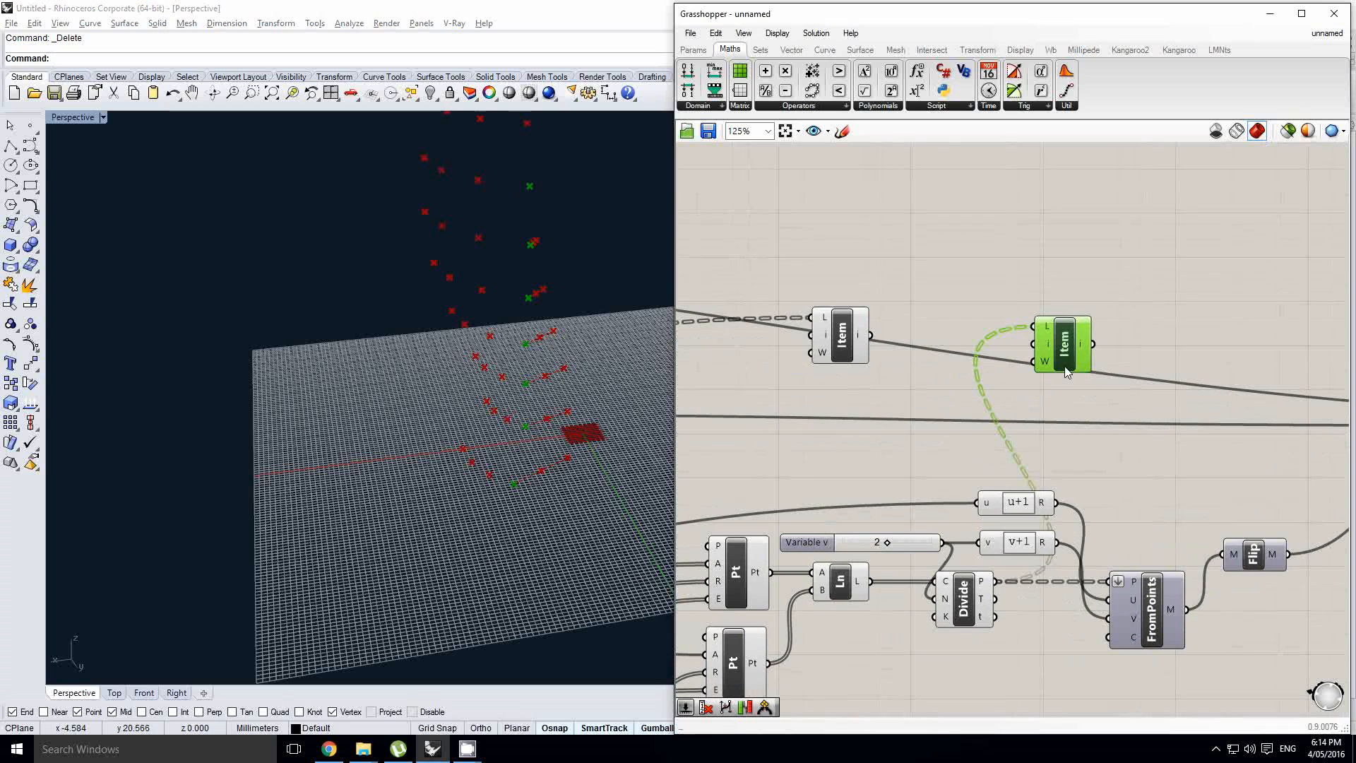
{"action": "key", "text": "Delete"}
- Move the List Item component above the long mesh wires, deleting the extra copy made below it
{"action": "left_click_drag", "start_coordinate": [844, 342], "coordinate": [991, 293]}
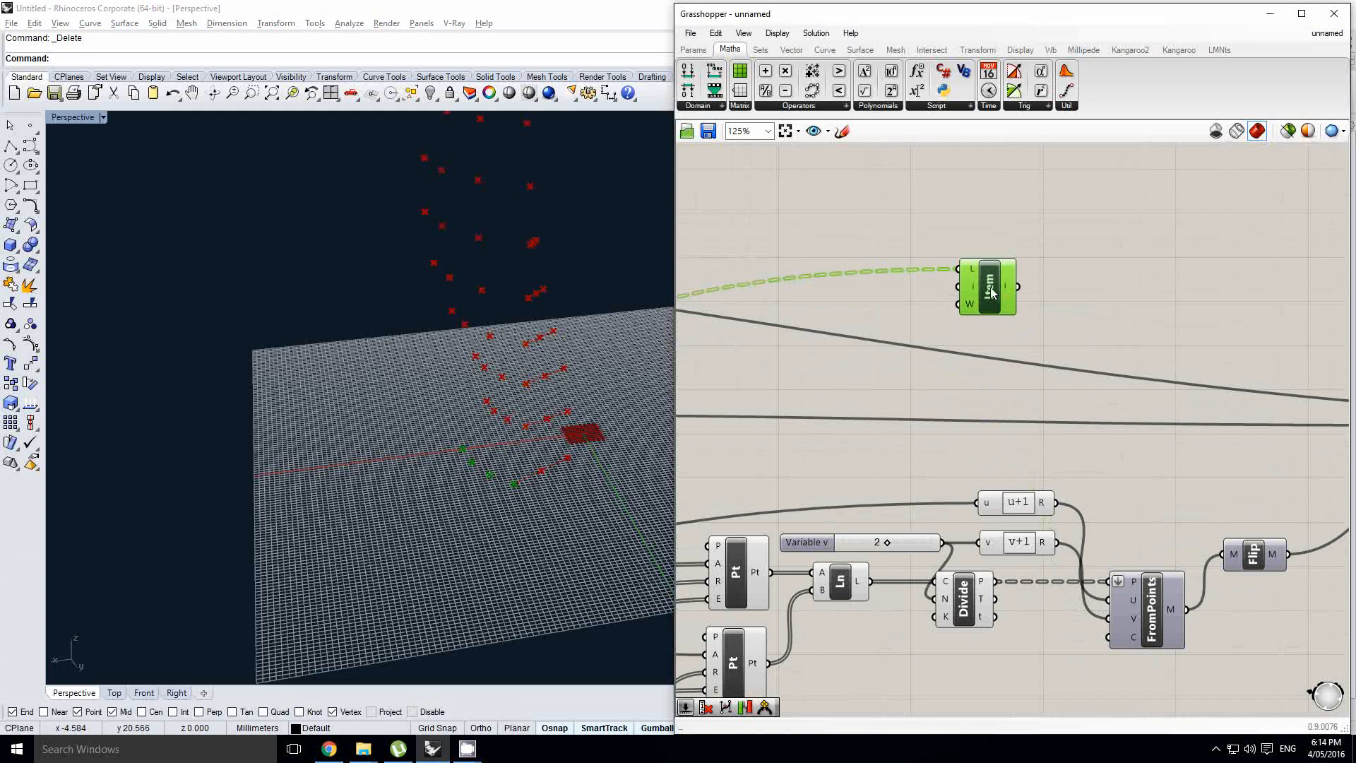
{"action": "left_click_drag", "start_coordinate": [991, 342], "coordinate": [989, 378], "text": "alt"}
{"action": "right_click_drag", "start_coordinate": [988, 378], "coordinate": [1026, 345]}
{"action": "key", "text": "Delete"}
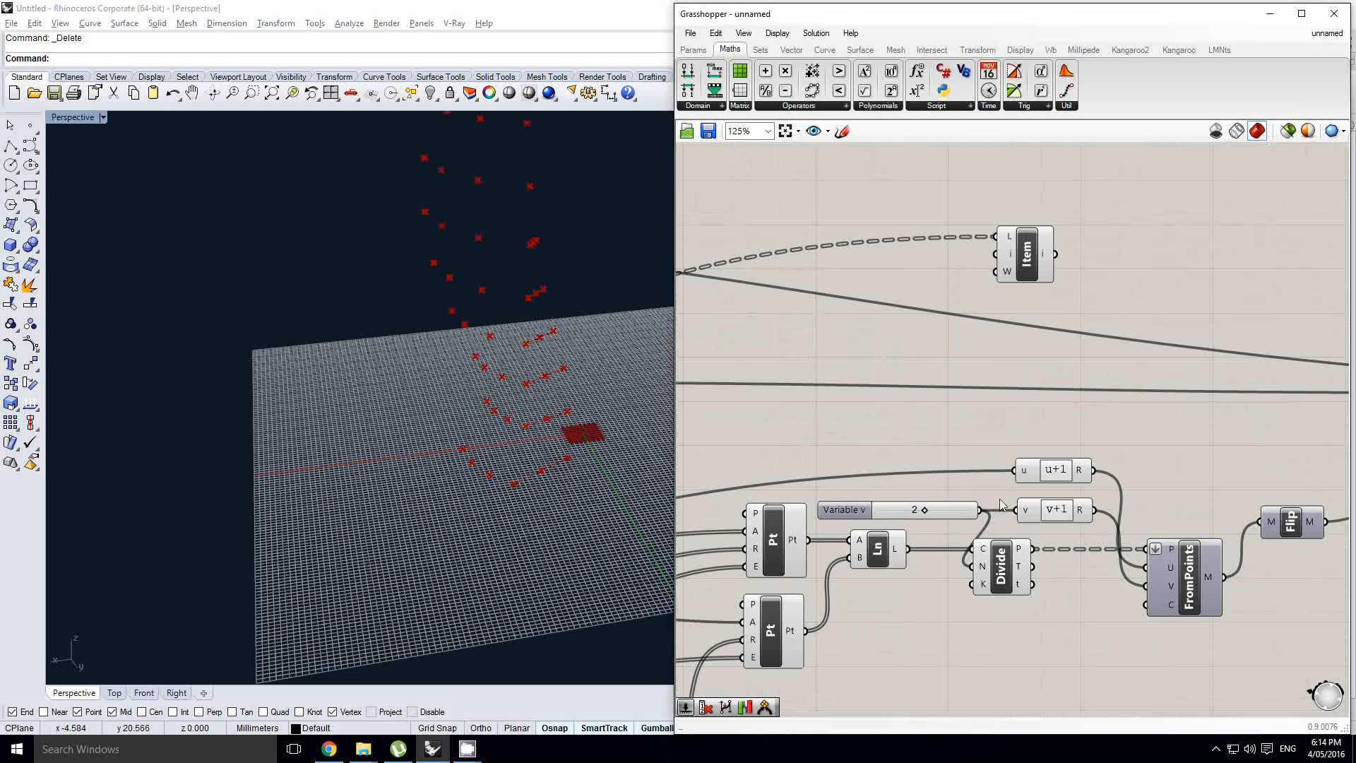
- Copy Divide and List Item, wiring the Ln lines through the new List Item into the copied Divide's curve input
{"action": "left_click_drag", "start_coordinate": [992, 530], "coordinate": [1052, 374], "text": "alt"}
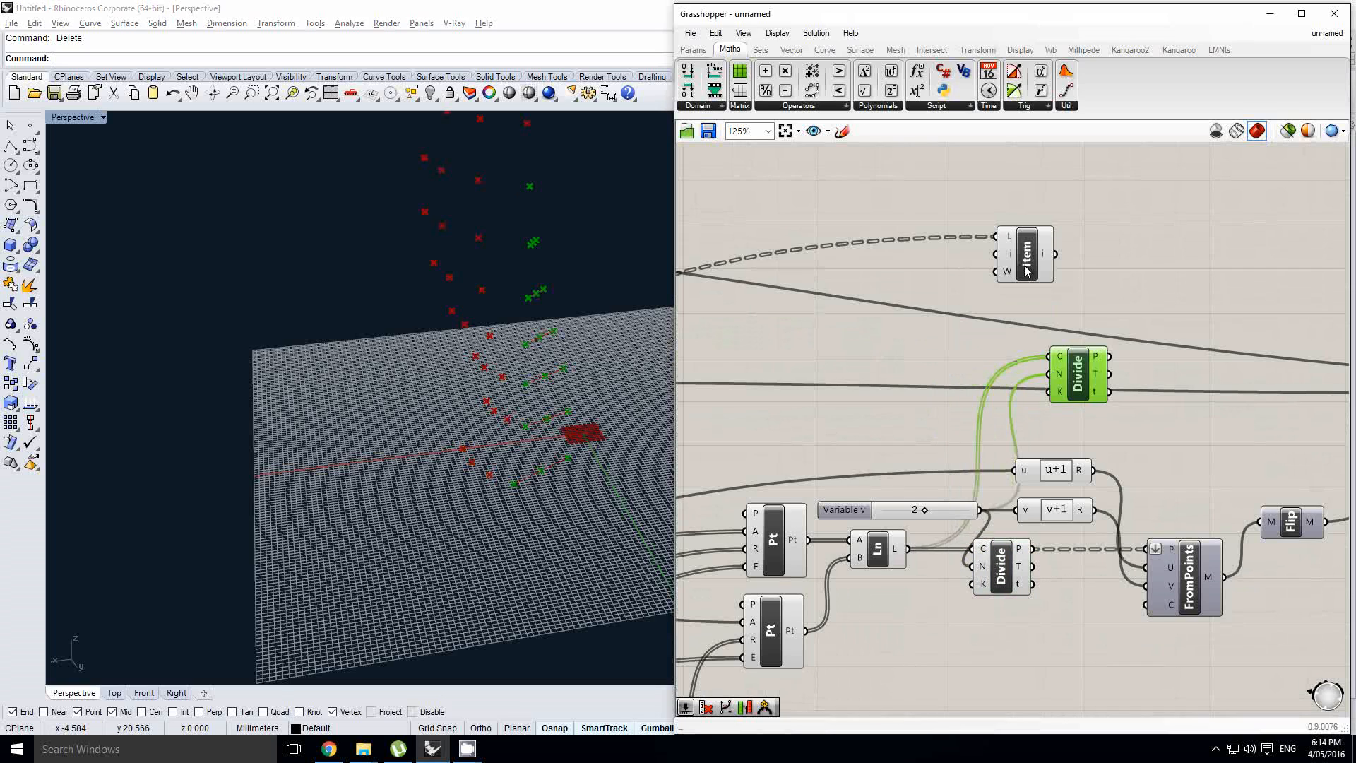
{"action": "left_click_drag", "start_coordinate": [1022, 266], "coordinate": [945, 365], "text": "alt"}
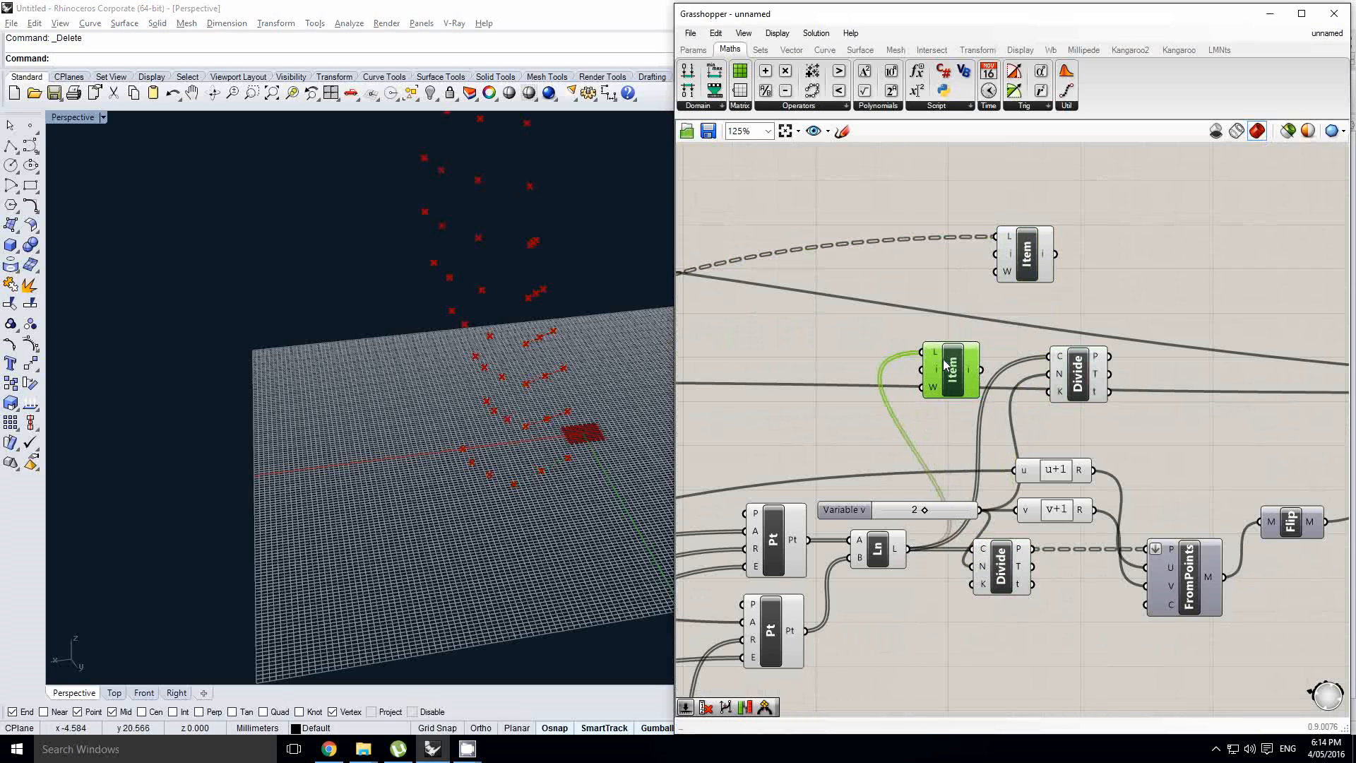
{"action": "left_click_drag", "start_coordinate": [1079, 366], "coordinate": [1060, 384]}
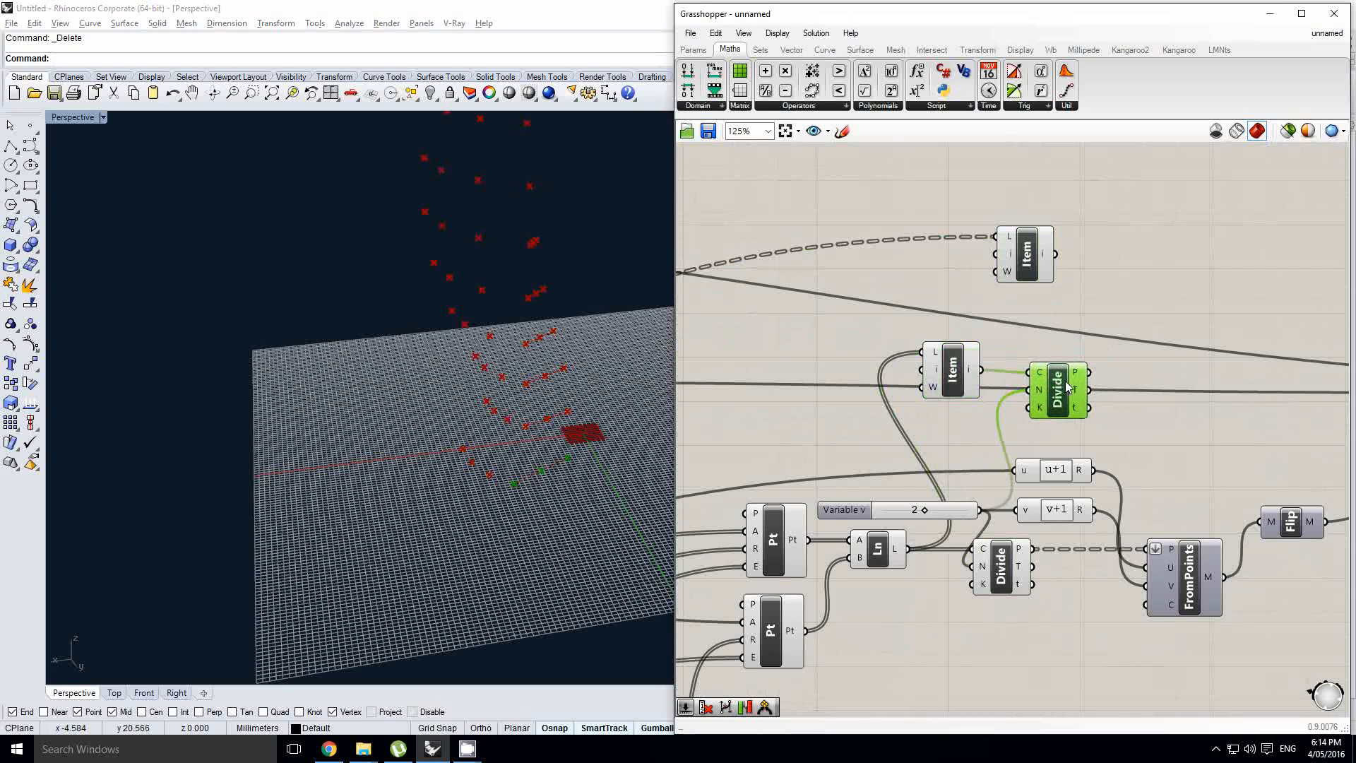
- Add a Cull Index component near the copied Divide component
{"action": "right_click_drag", "start_coordinate": [1127, 348], "coordinate": [1031, 364]}
{"action": "double_click", "coordinate": [1087, 333]}
{"action": "type", "text": "cull"}
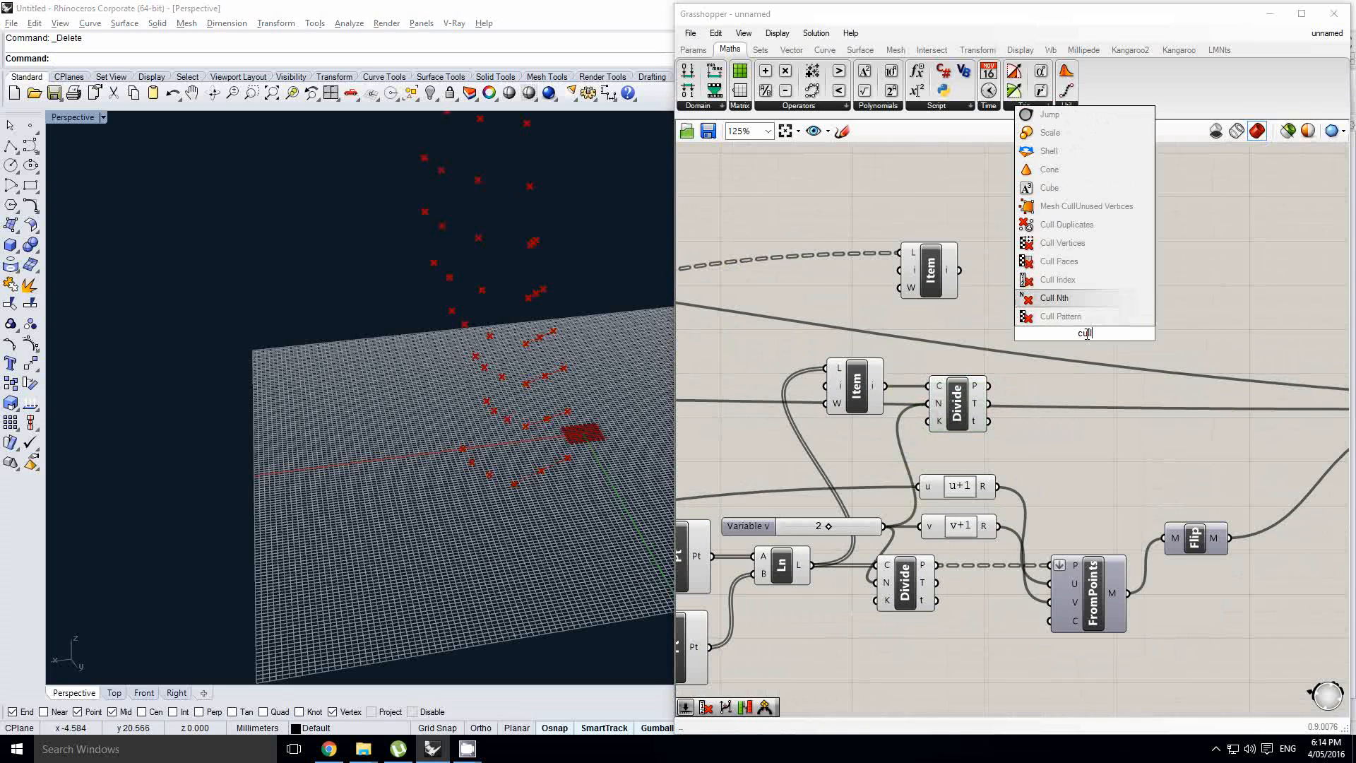
{"action": "key", "text": "Up"}
{"action": "key", "text": "Return"}
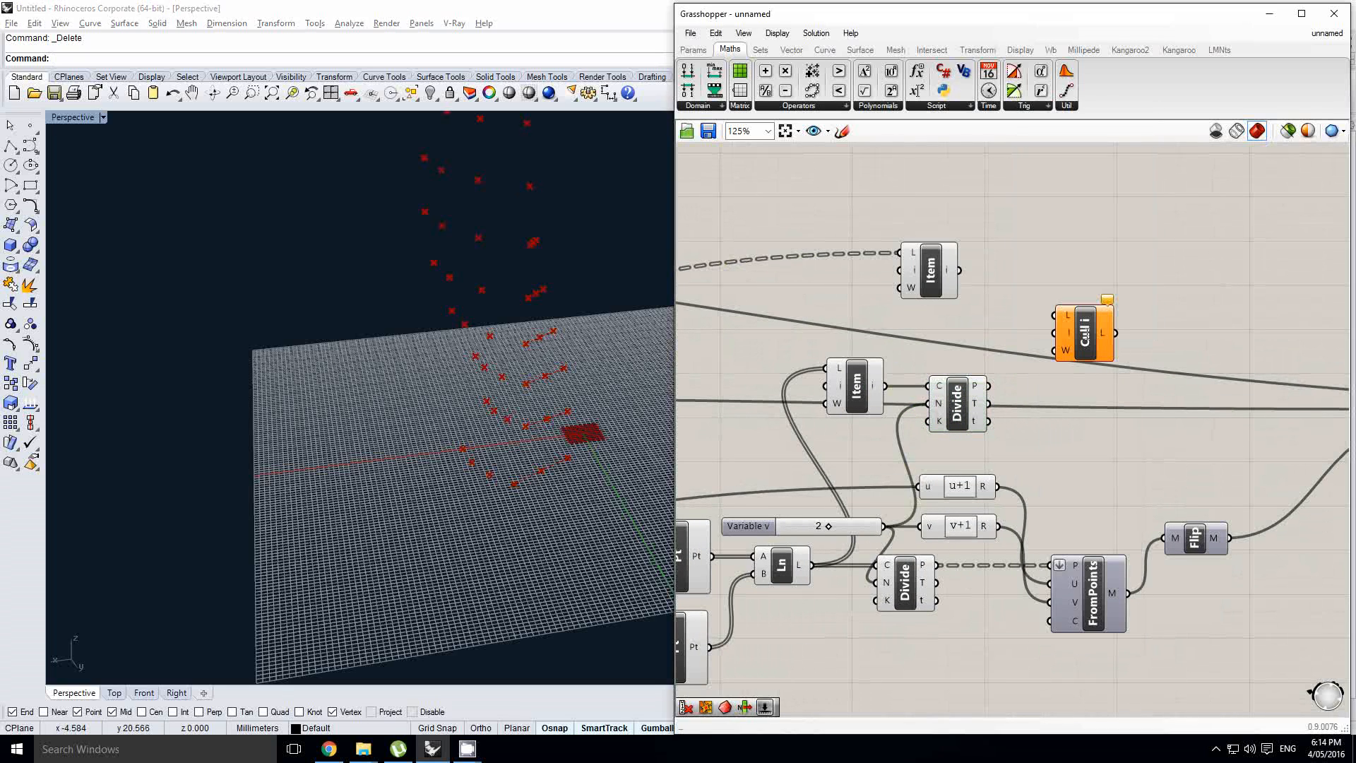
- Feed the copied Divide's points into Cull Index, set its index to 0, and align it beside Divide
{"action": "right_click", "coordinate": [1068, 331]}
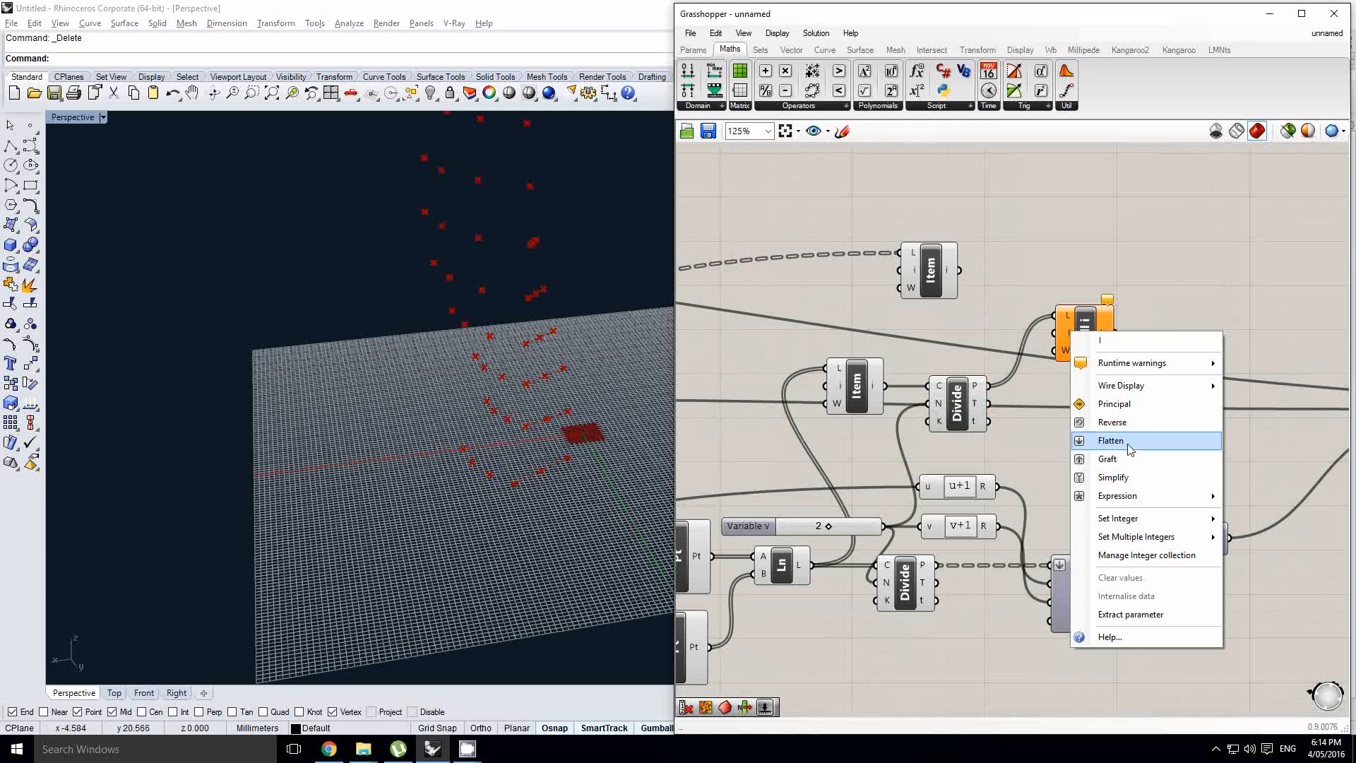
{"action": "mouse_move", "coordinate": [1156, 526]}
{"action": "left_click", "coordinate": [1044, 521]}
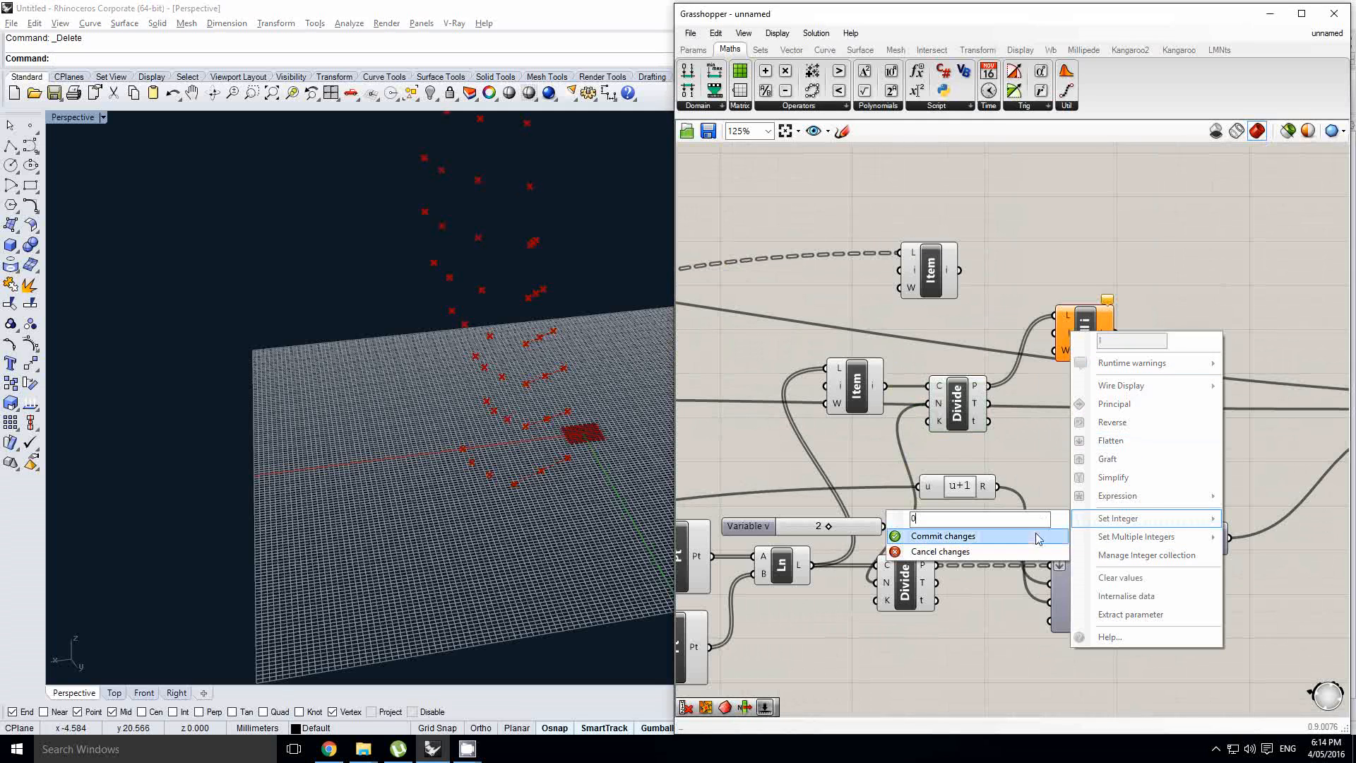
{"action": "left_click", "coordinate": [1038, 537]}
{"action": "left_click_drag", "start_coordinate": [1084, 316], "coordinate": [1070, 385]}
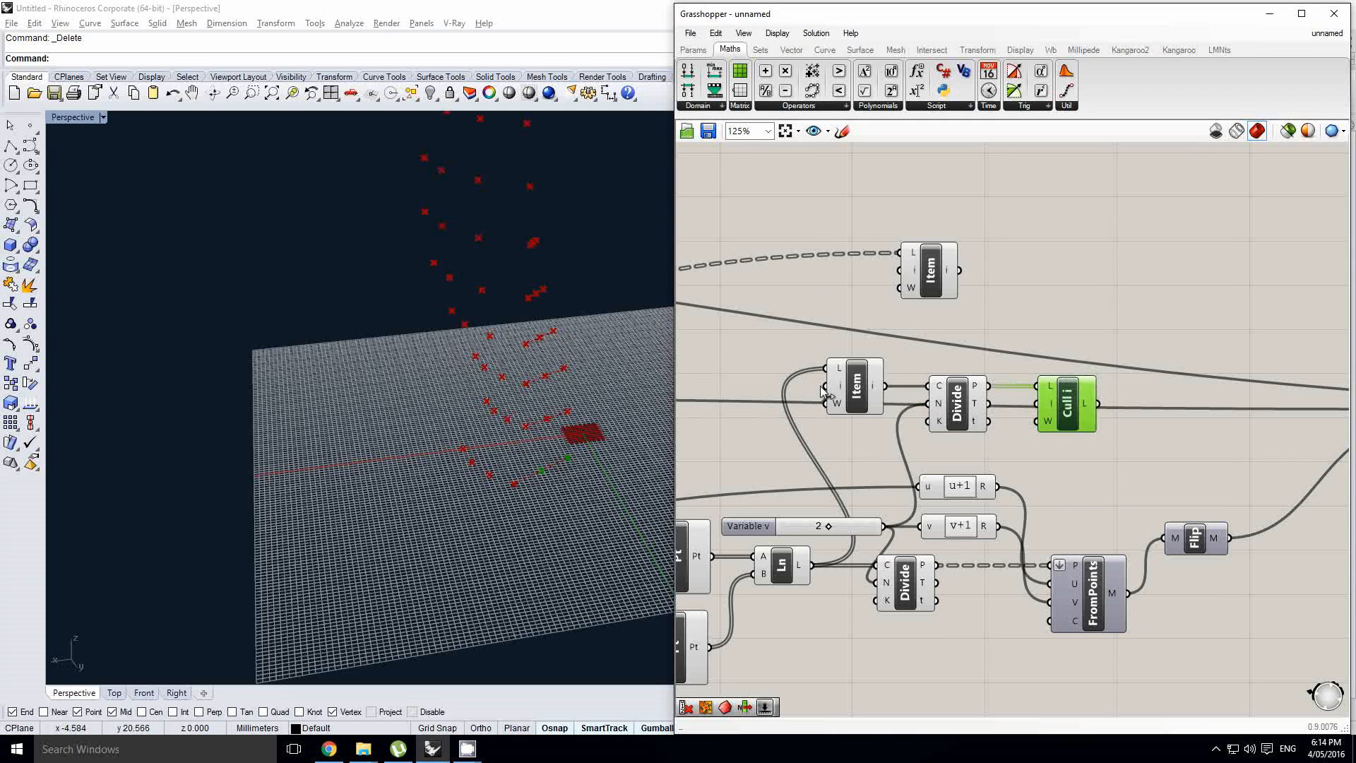
- Turn off the preview of the List Item and Divide components that feed Cull Index
{"action": "left_click", "coordinate": [931, 275]}
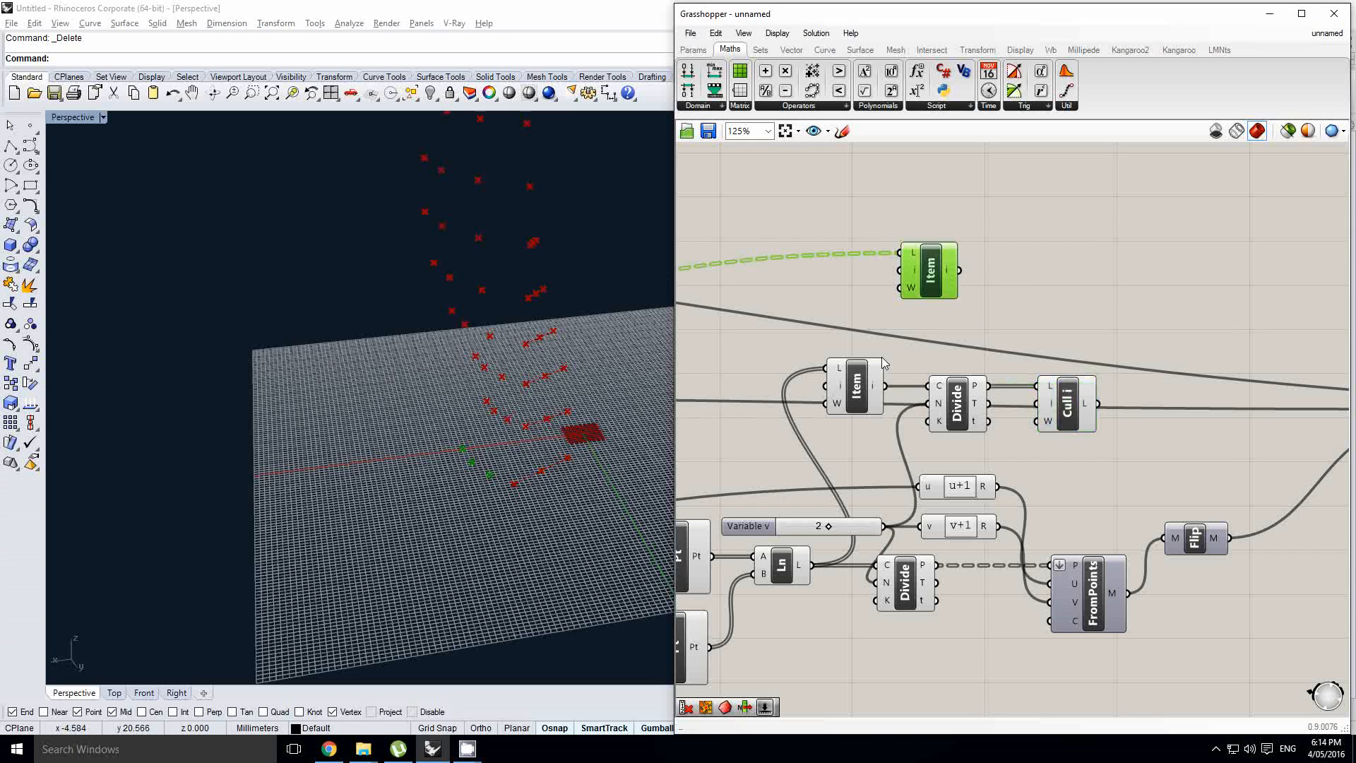
{"action": "left_click_drag", "start_coordinate": [972, 445], "coordinate": [820, 332]}
{"action": "middle_click", "coordinate": [818, 332]}
{"action": "left_click", "coordinate": [863, 292]}
{"action": "left_click", "coordinate": [944, 281]}
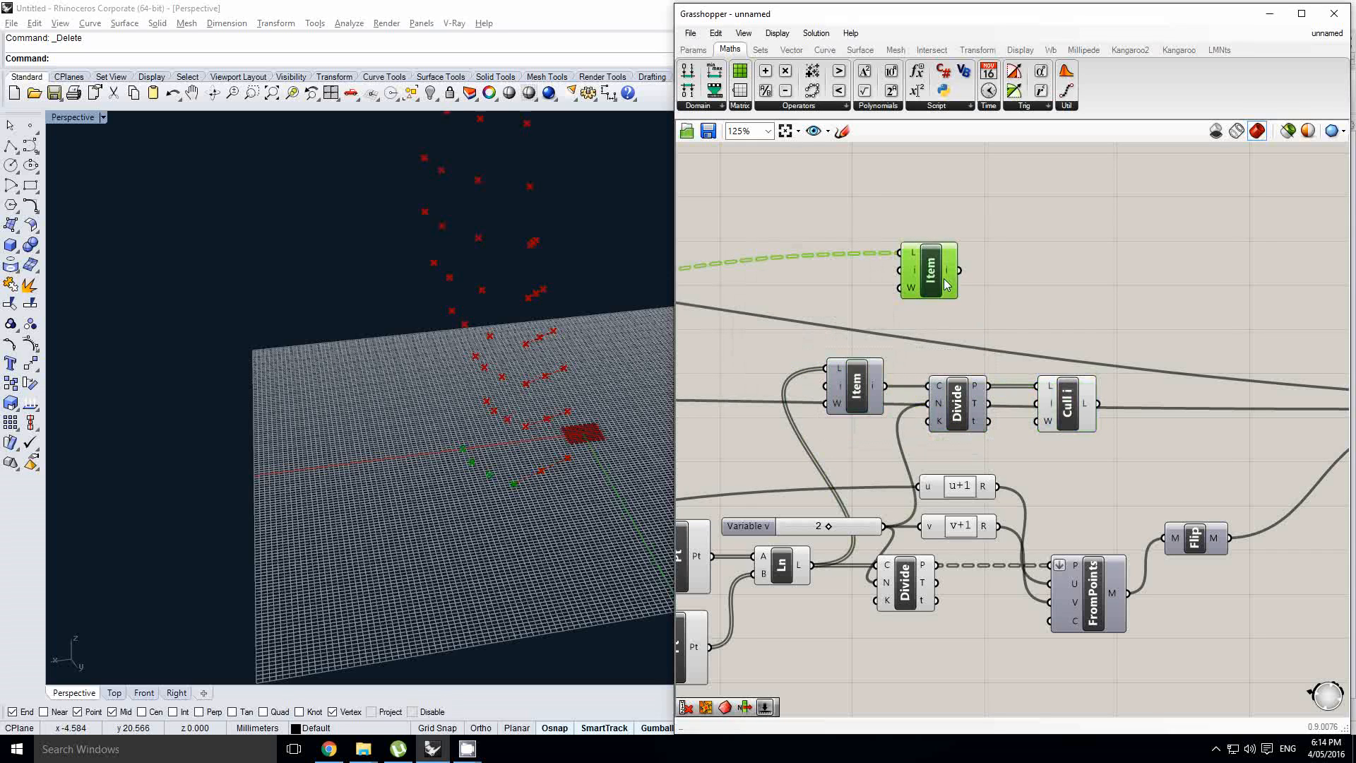
{"action": "left_click", "coordinate": [957, 404]}
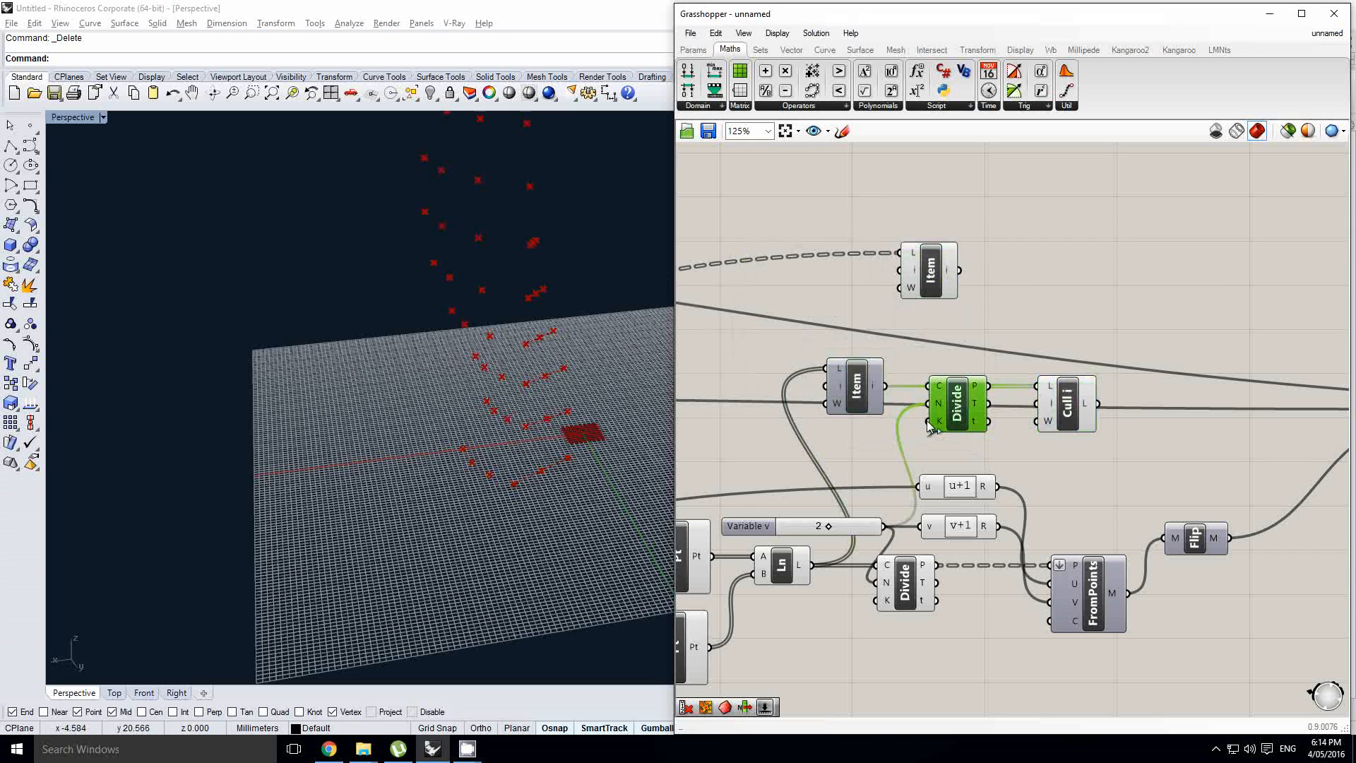
{"action": "left_click", "coordinate": [1070, 415]}
- Move the List Item holding the base points above the Cull Index component
{"action": "right_click_drag", "start_coordinate": [1045, 333], "coordinate": [979, 337]}
{"action": "left_click_drag", "start_coordinate": [866, 281], "coordinate": [995, 281]}
{"action": "right_click_drag", "start_coordinate": [1155, 332], "coordinate": [1100, 346]}
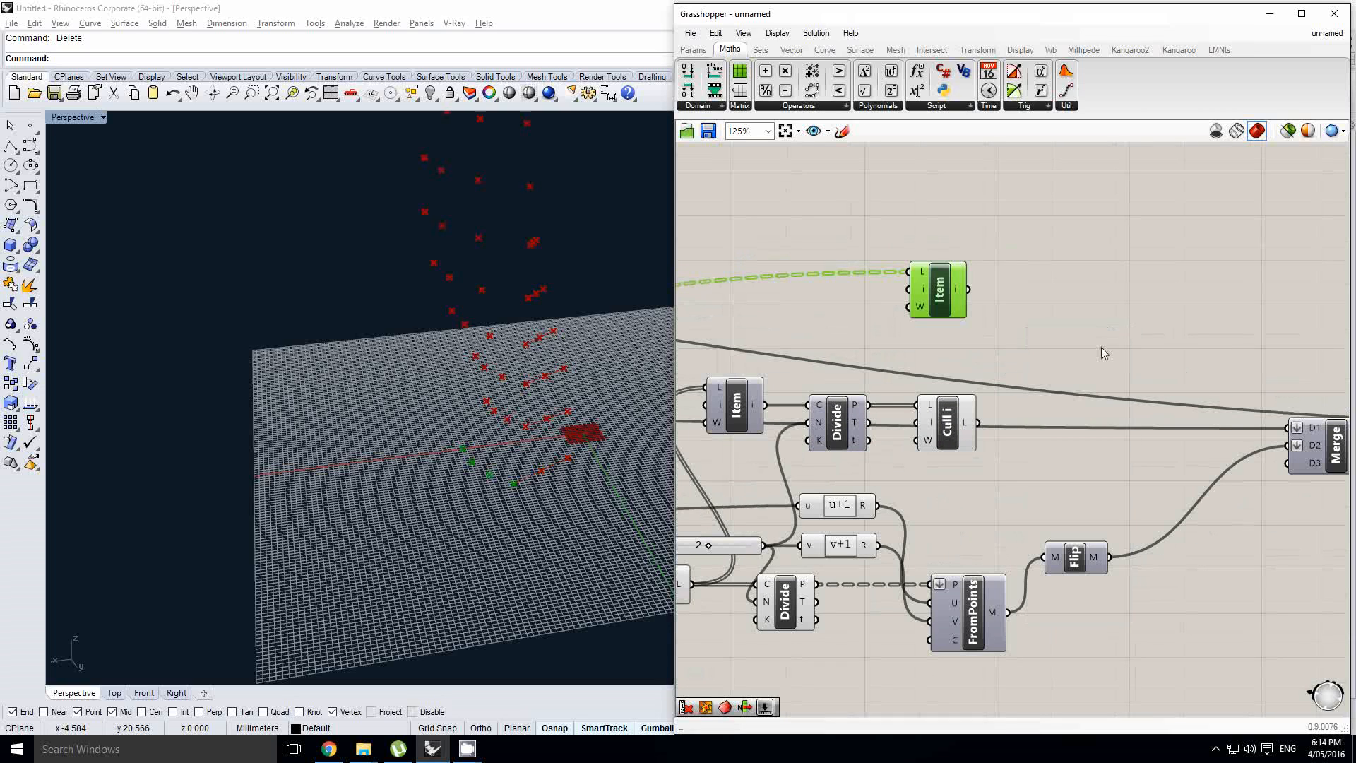
- Try flattening the outputs of the upper List Item and Cull Index
{"action": "right_click", "coordinate": [965, 289]}
{"action": "left_click", "coordinate": [1009, 360]}
{"action": "right_click", "coordinate": [977, 423]}
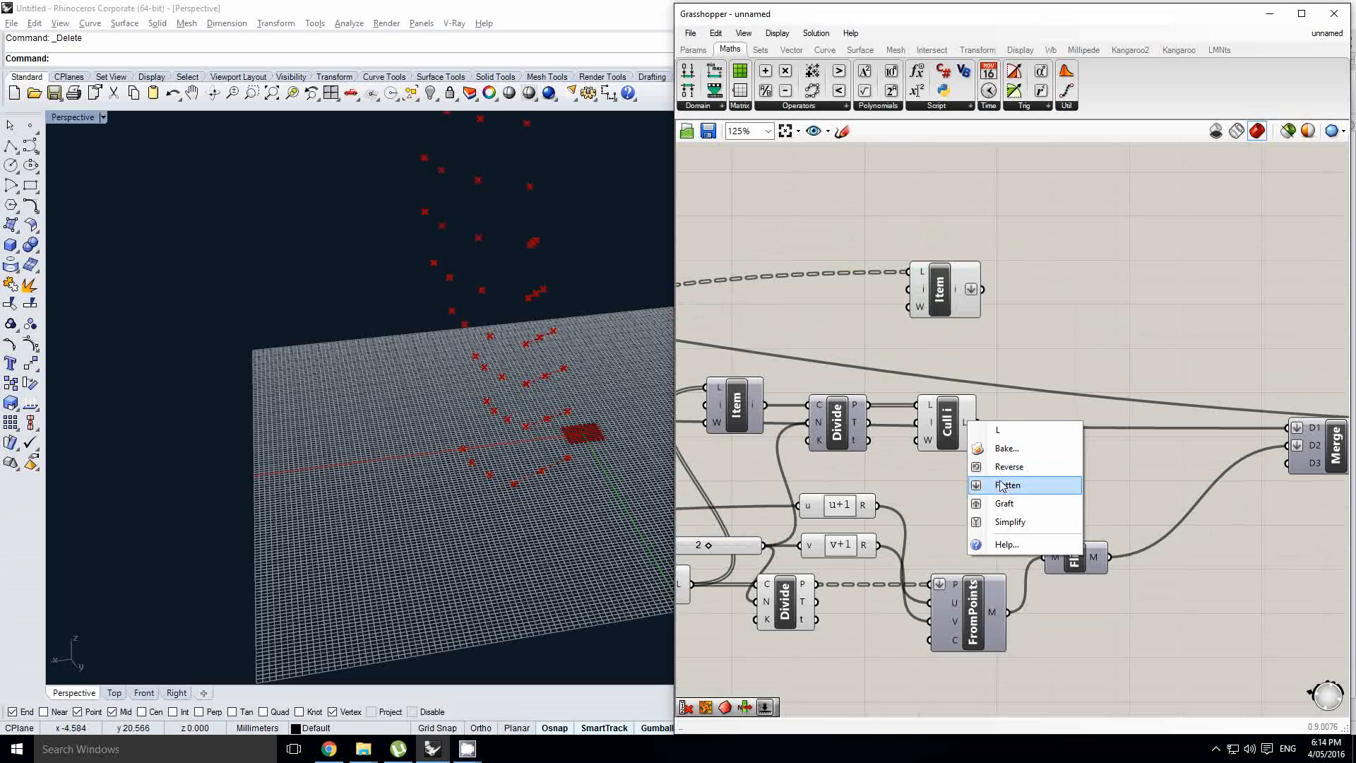
{"action": "left_click", "coordinate": [996, 485]}
{"action": "double_click", "coordinate": [1147, 341]}
{"action": "type", "text": "me"}
{"action": "key", "text": "Escape"}
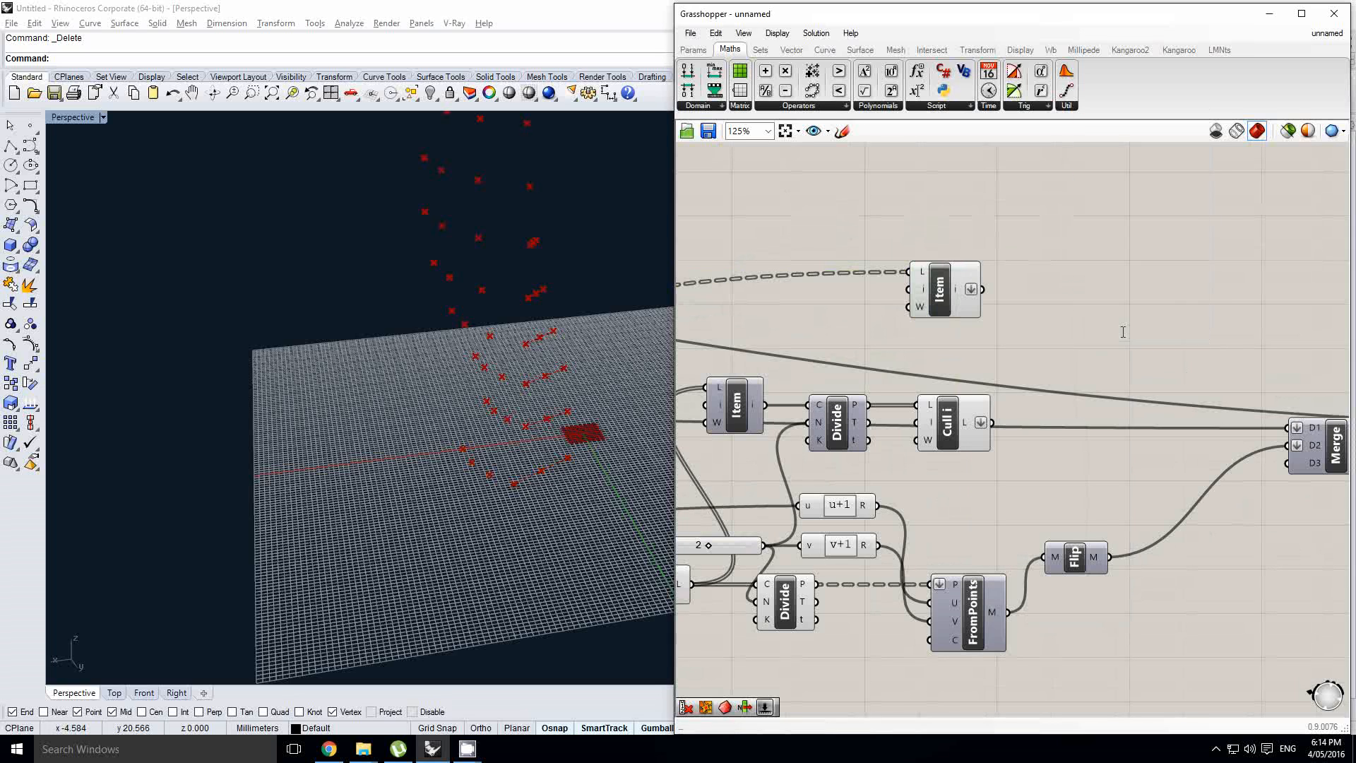
- Copy the Merge component and feed it the upper List Item at D1 and the Cull Index points at D2
{"action": "right_click_drag", "start_coordinate": [1095, 344], "coordinate": [1071, 341]}
{"action": "right_click_drag", "start_coordinate": [1206, 420], "coordinate": [1048, 412]}
{"action": "left_click", "coordinate": [1162, 422]}
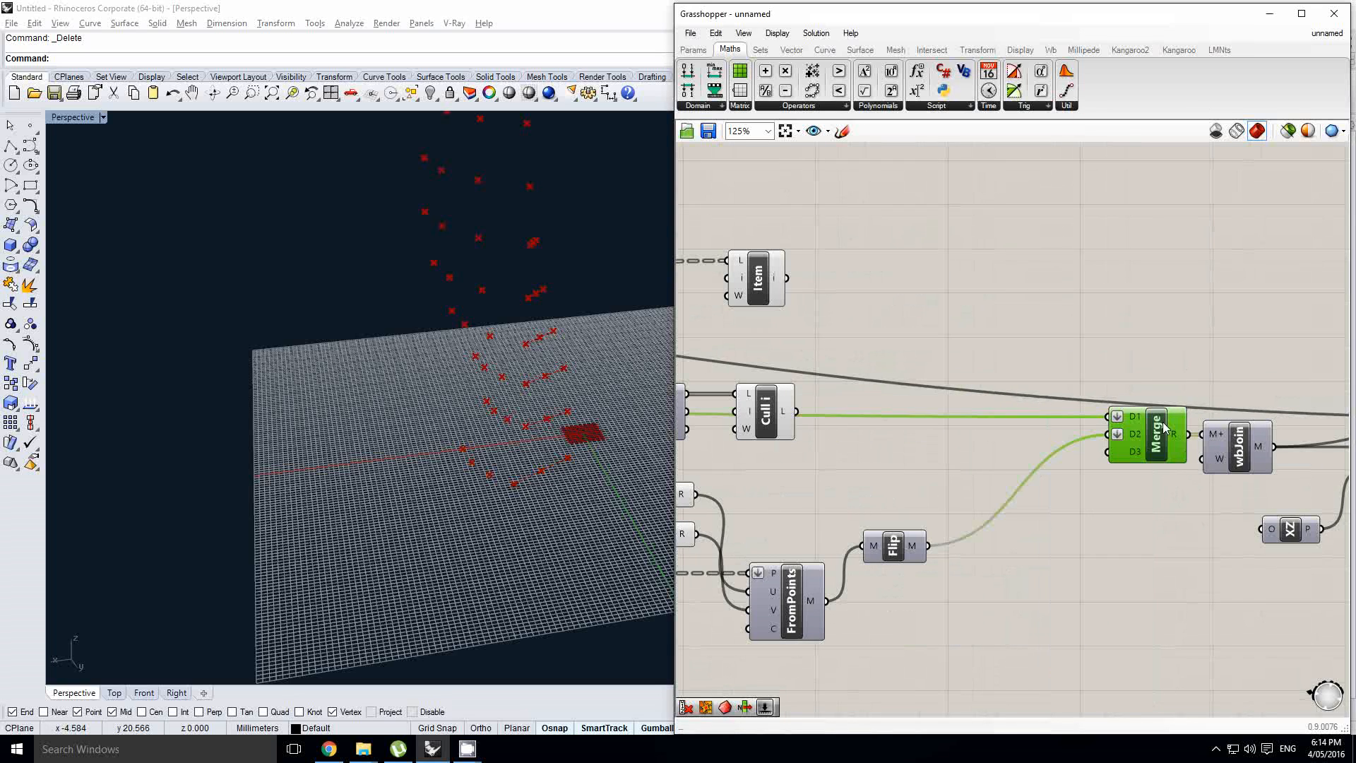
{"action": "left_click_drag", "start_coordinate": [1010, 348], "coordinate": [916, 248], "text": "alt"}
{"action": "scroll", "coordinate": [849, 289], "scroll_direction": "up", "scroll_amount": 1}
{"action": "left_click_drag", "start_coordinate": [772, 274], "coordinate": [941, 293]}
{"action": "left_click_drag", "start_coordinate": [782, 441], "coordinate": [891, 296]}
{"action": "left_click", "coordinate": [984, 339]}
{"action": "scroll", "coordinate": [1010, 332], "scroll_direction": "down", "scroll_amount": 2}
{"action": "scroll", "coordinate": [1031, 330], "scroll_direction": "down", "scroll_amount": 2}
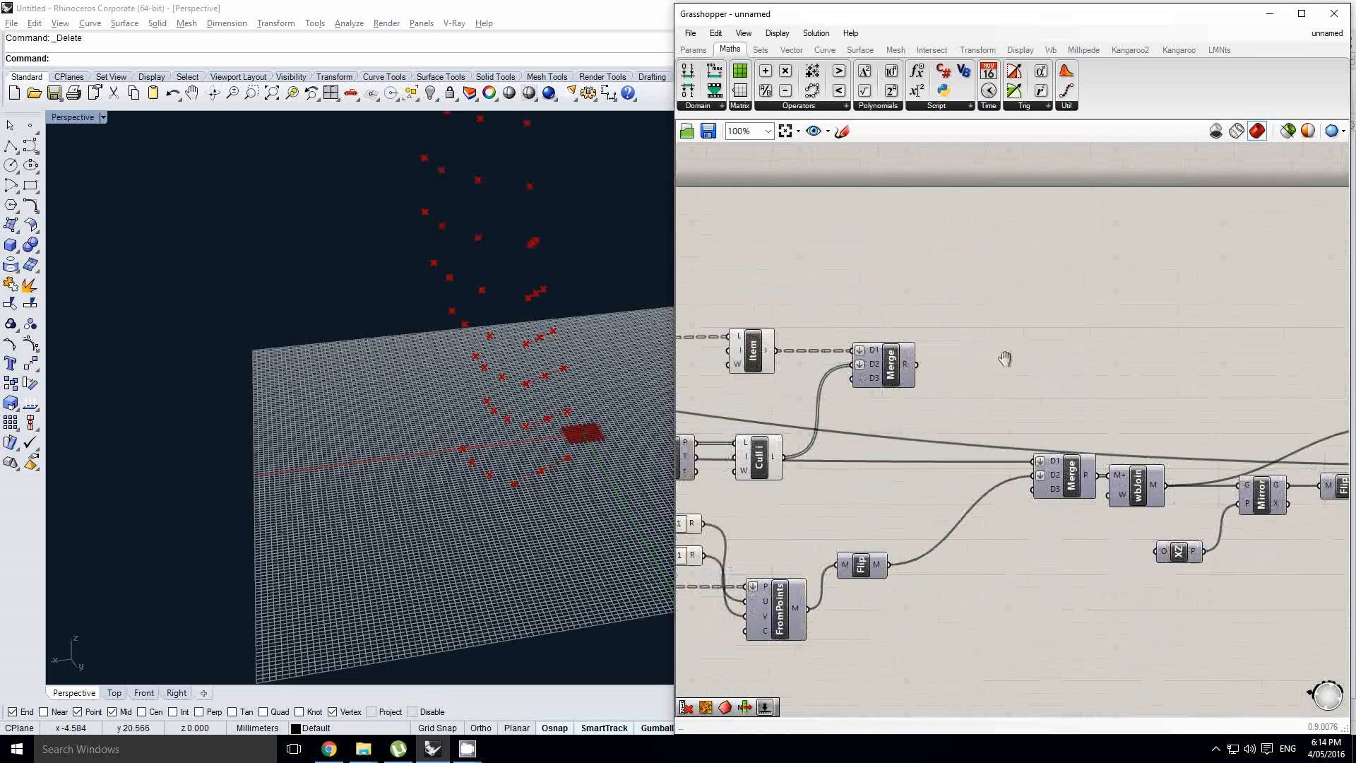
- Add a Construct Point component and place it above the upper List Item
{"action": "right_click", "coordinate": [1014, 337]}
{"action": "left_click", "coordinate": [1023, 328]}
{"action": "double_click", "coordinate": [1024, 328]}
{"action": "type", "text": "con pt"}
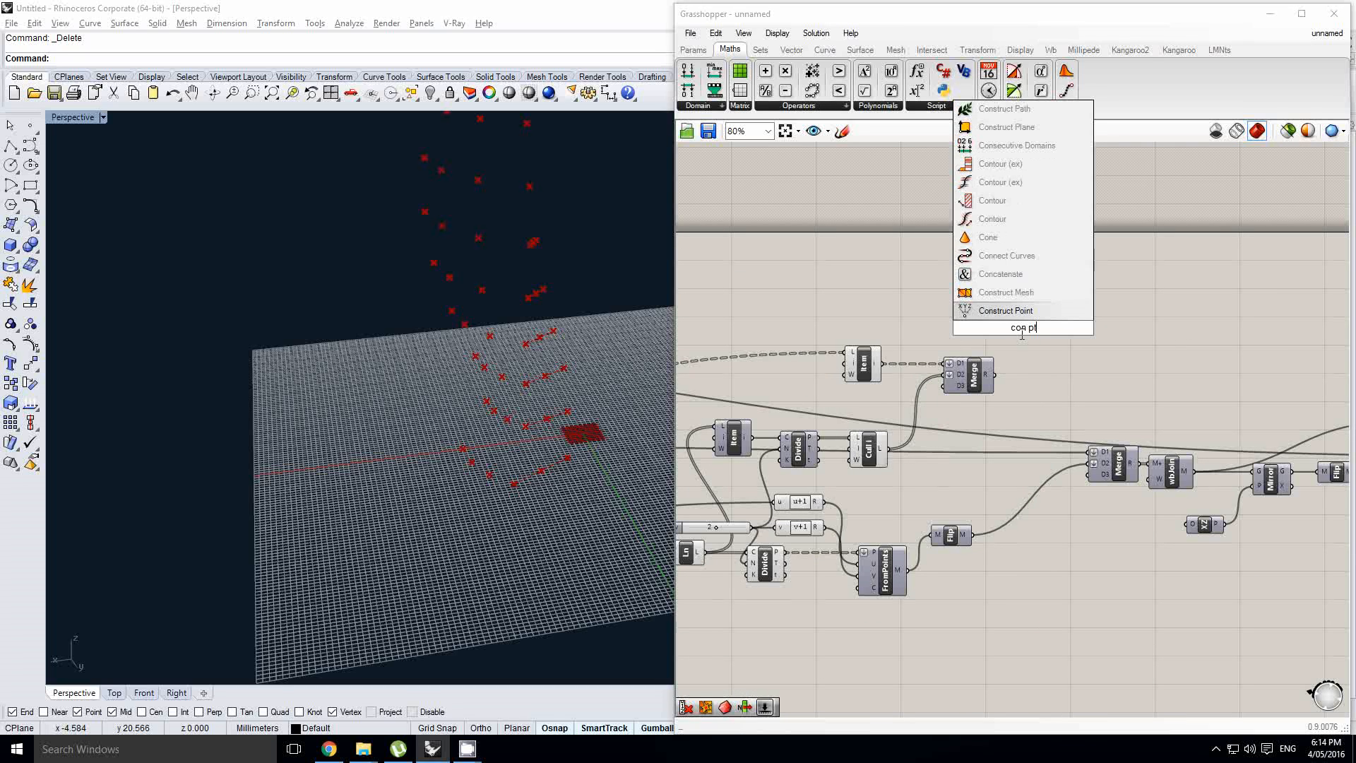
{"action": "key", "text": "Return"}
{"action": "left_click_drag", "start_coordinate": [1022, 333], "coordinate": [870, 311]}
{"action": "scroll", "coordinate": [887, 327], "scroll_direction": "up", "scroll_amount": 1}
{"action": "right_click_drag", "start_coordinate": [980, 361], "coordinate": [886, 356]}
{"action": "left_click", "coordinate": [1036, 339]}
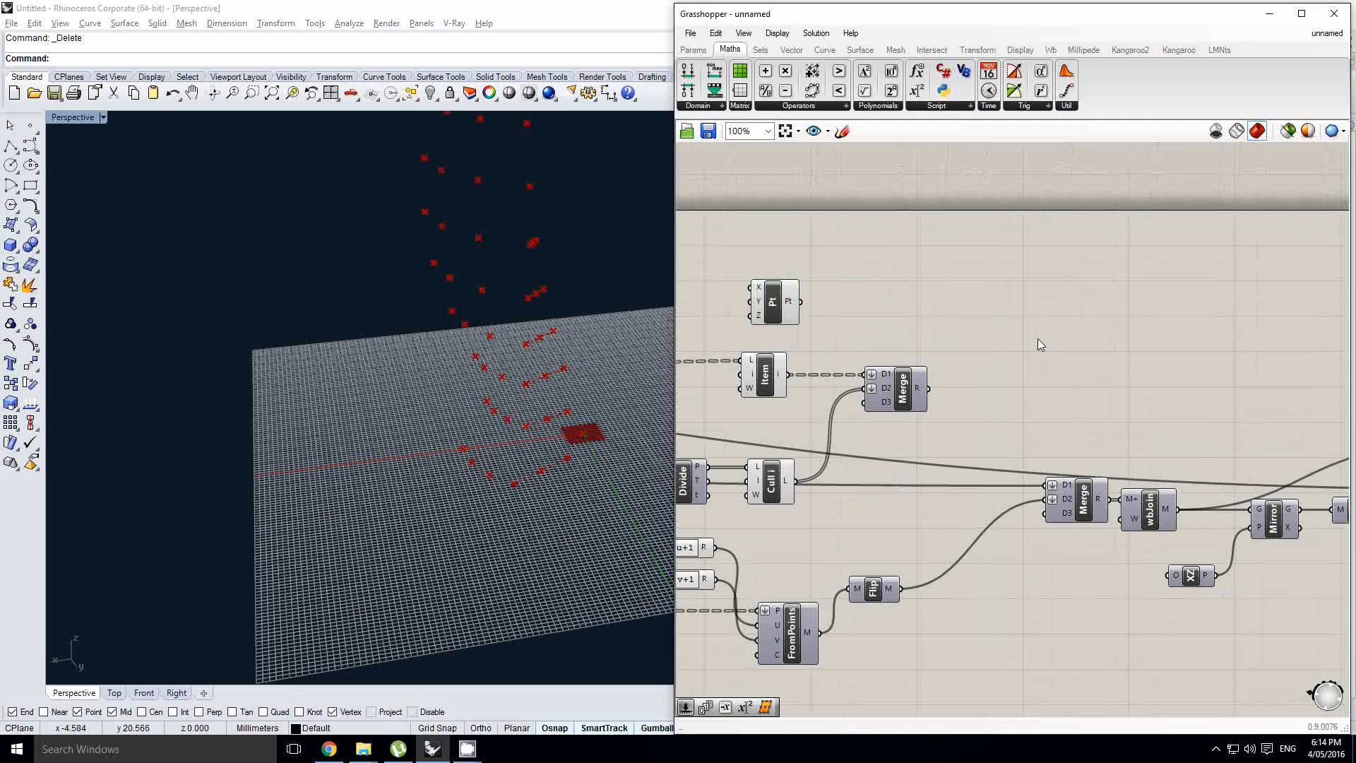
{"action": "double_click", "coordinate": [1037, 337]}
{"action": "left_click", "coordinate": [972, 364]}
{"action": "right_click_drag", "start_coordinate": [988, 330], "coordinate": [1002, 333]}
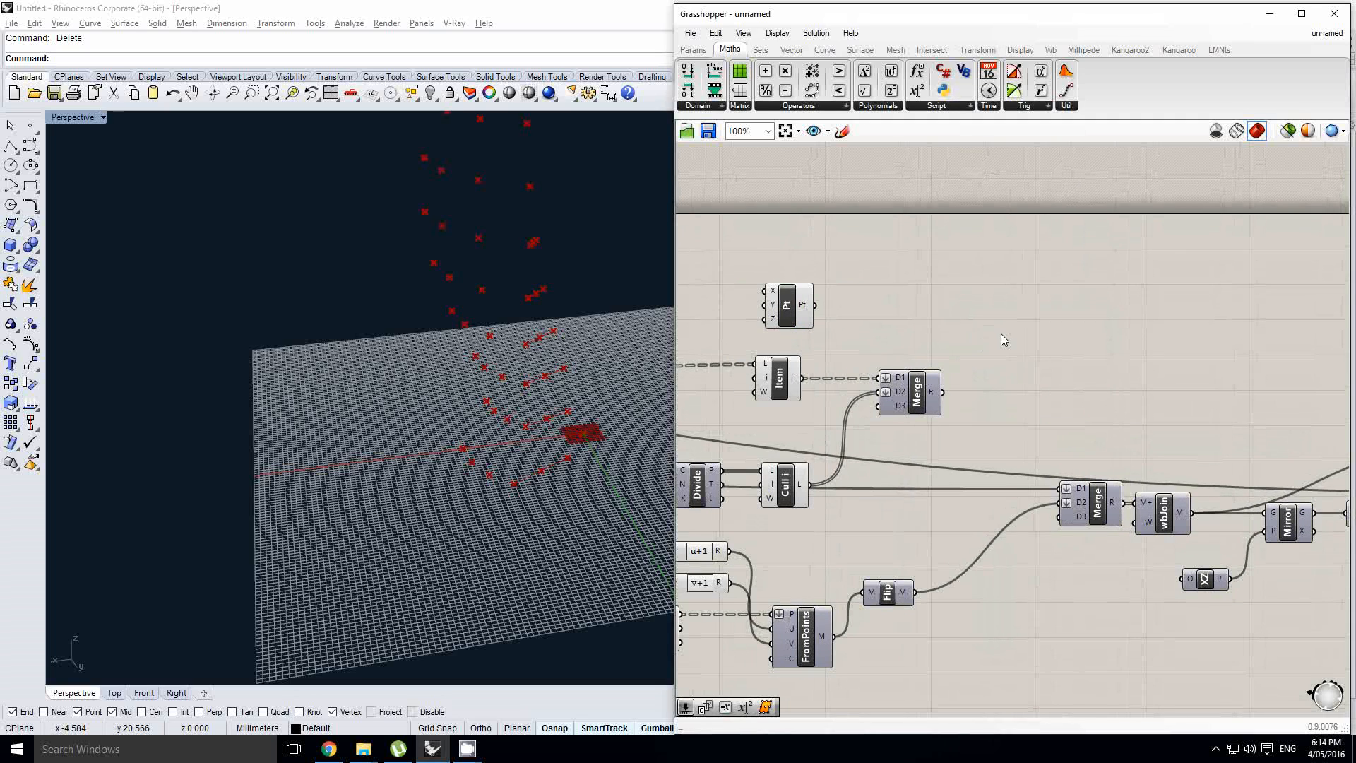
{"action": "double_click", "coordinate": [1001, 334]}
{"action": "type", "text": "relative"}
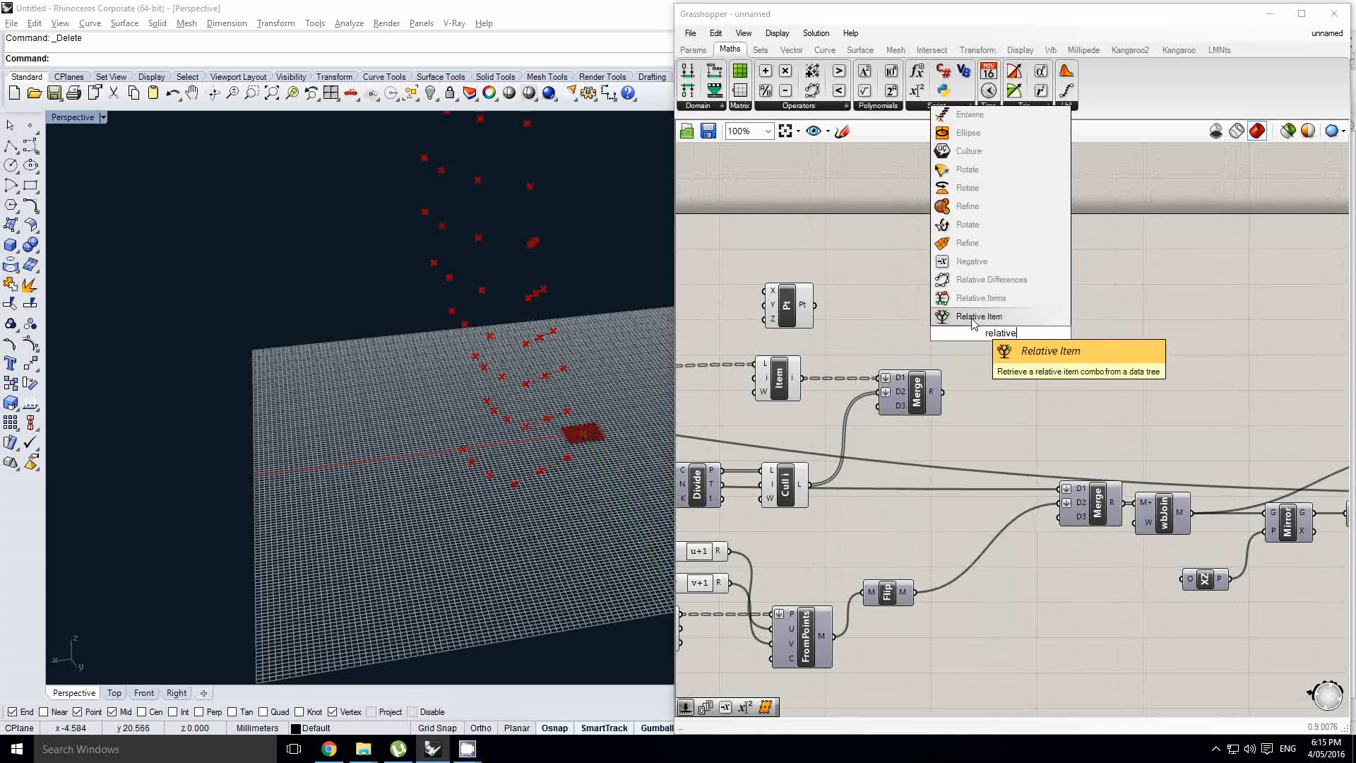
{"action": "right_click_drag", "start_coordinate": [417, 444], "coordinate": [575, 464]}
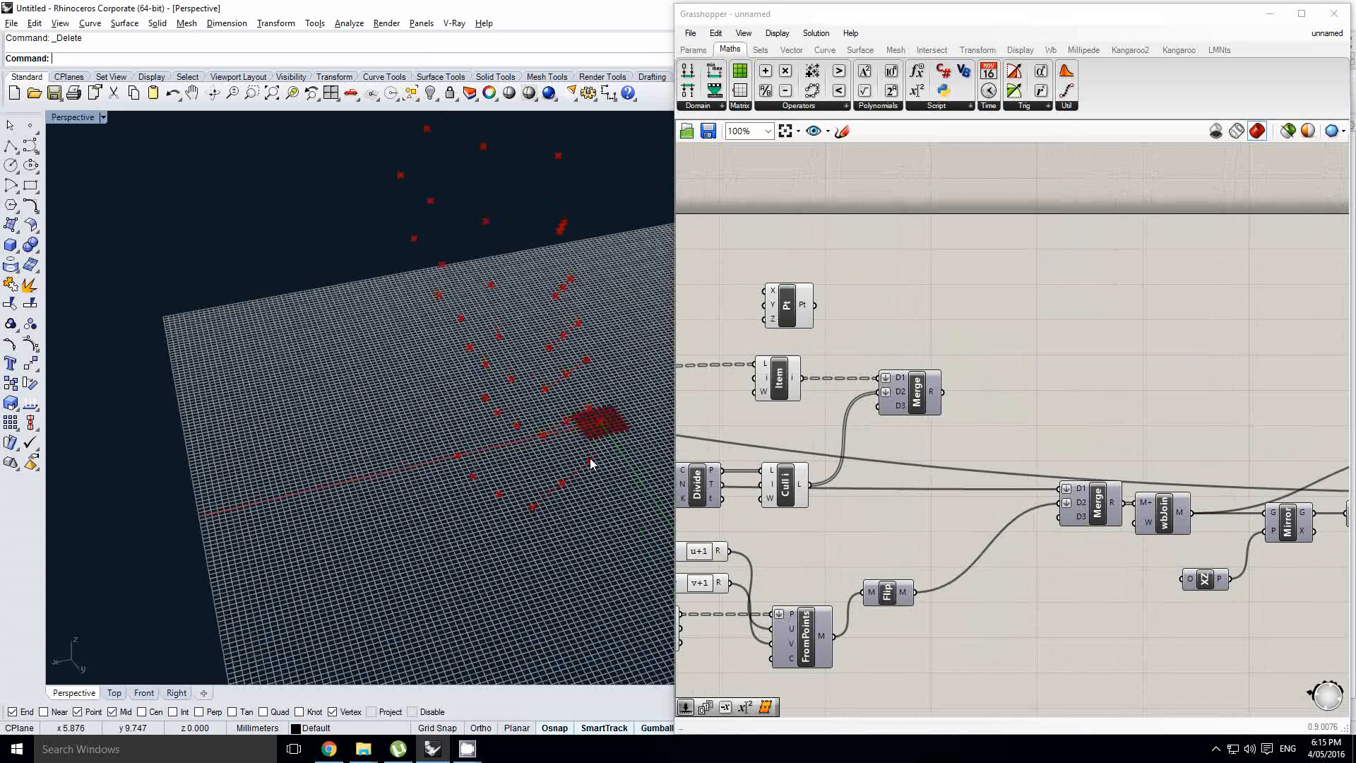
{"action": "right_click_drag", "start_coordinate": [592, 441], "coordinate": [599, 426]}
{"action": "right_click_drag", "start_coordinate": [990, 413], "coordinate": [968, 421]}
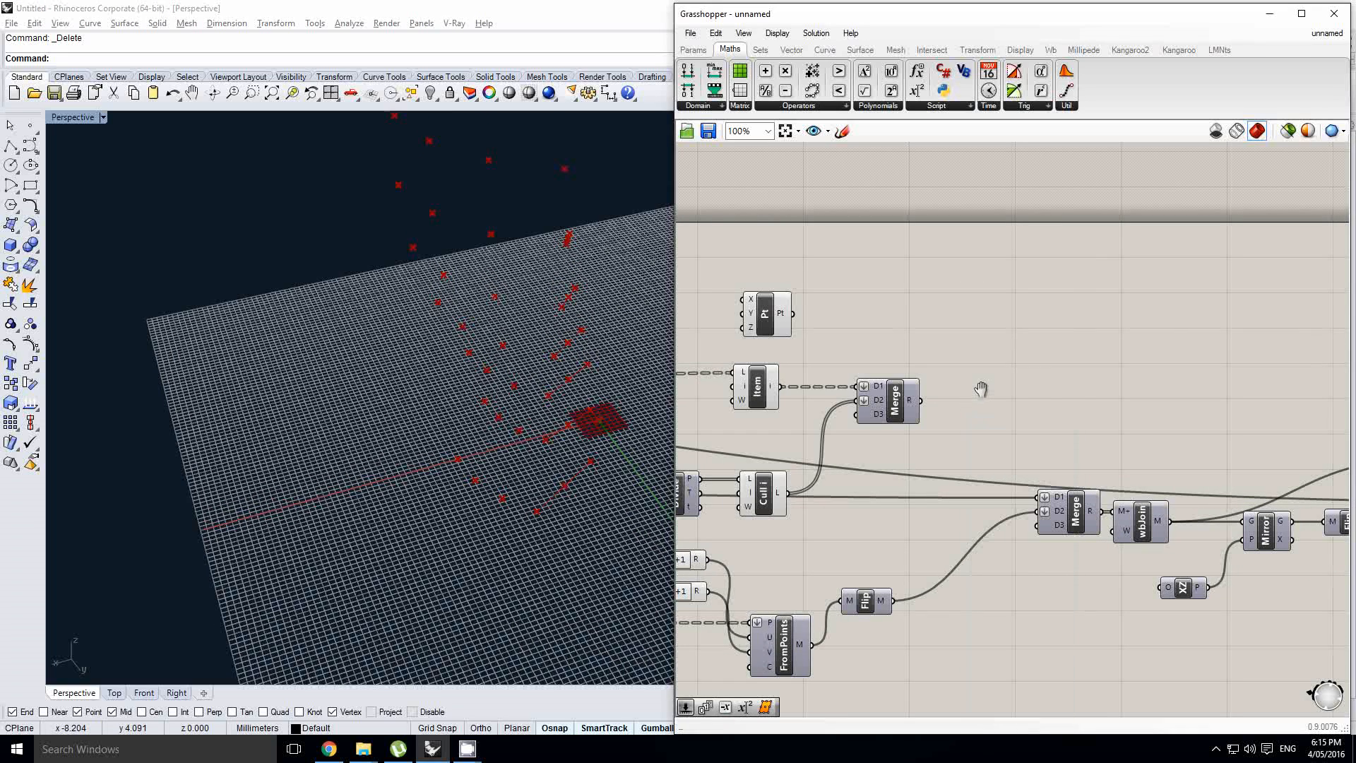
- Add a Relative Item component beside the upper Merge component
{"action": "double_click", "coordinate": [982, 391]}
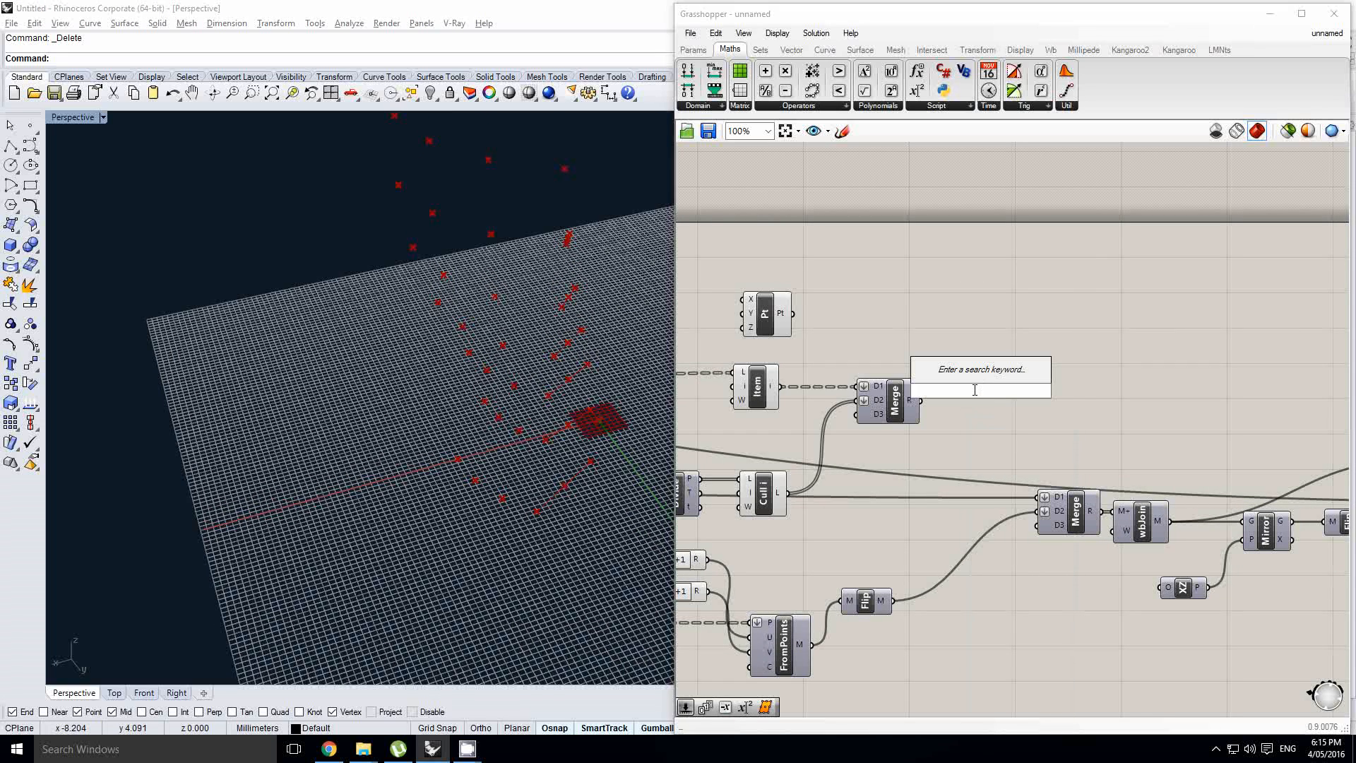
{"action": "type", "text": "rela"}
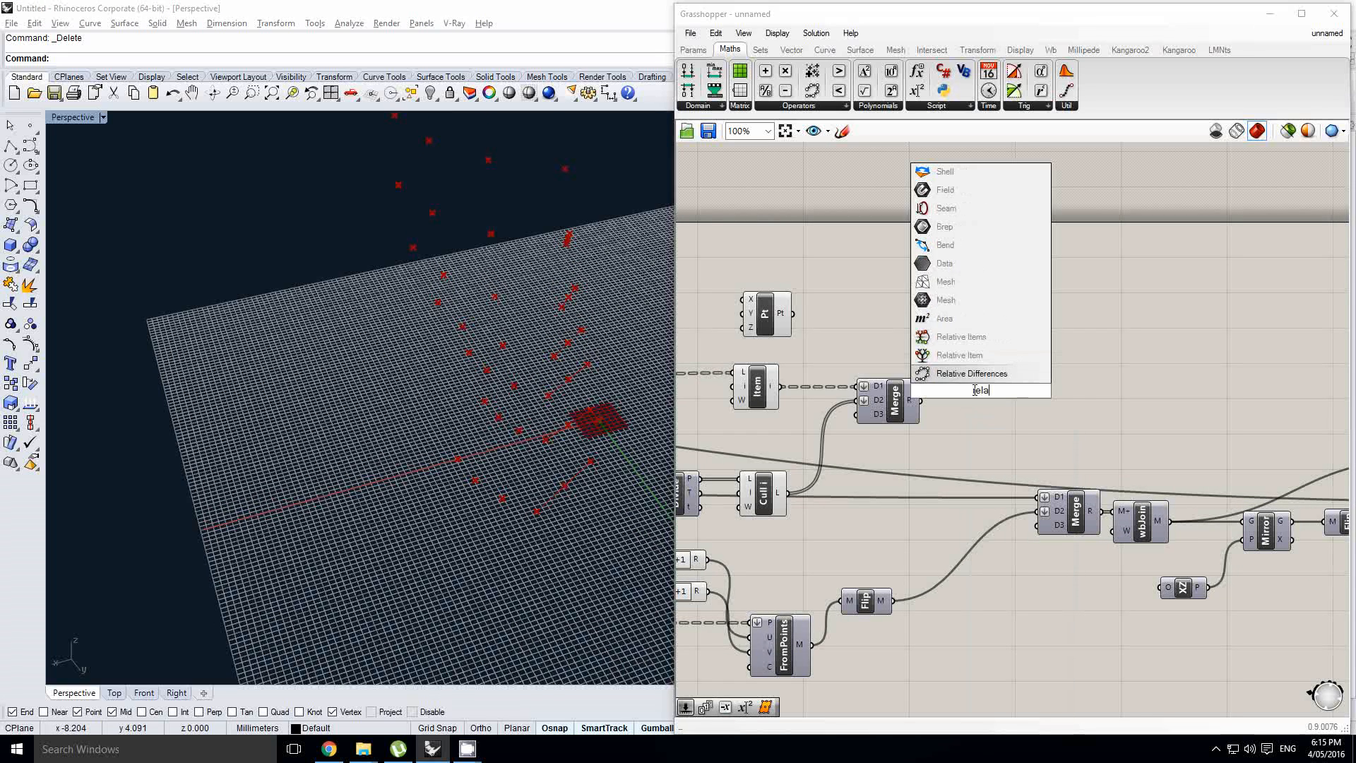
{"action": "left_click", "coordinate": [959, 355]}
{"action": "scroll", "coordinate": [933, 403], "scroll_direction": "up", "scroll_amount": 2}
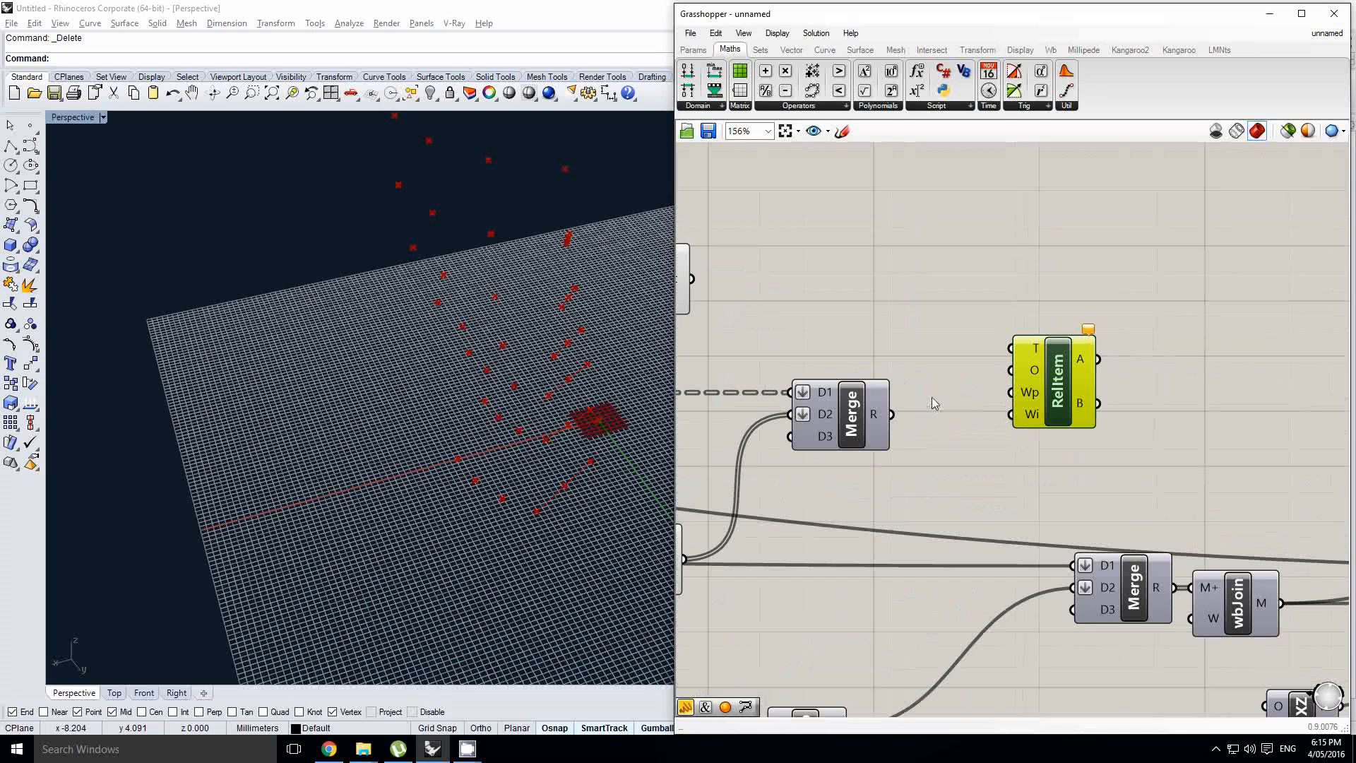
- Graft and simplify the R output of the upper Merge component
{"action": "right_click", "coordinate": [880, 413]}
{"action": "left_click", "coordinate": [907, 495]}
{"action": "right_click", "coordinate": [875, 418]}
{"action": "left_click", "coordinate": [904, 501]}
{"action": "right_click", "coordinate": [878, 418]}
{"action": "left_click", "coordinate": [922, 472]}
{"action": "right_click", "coordinate": [884, 411]}
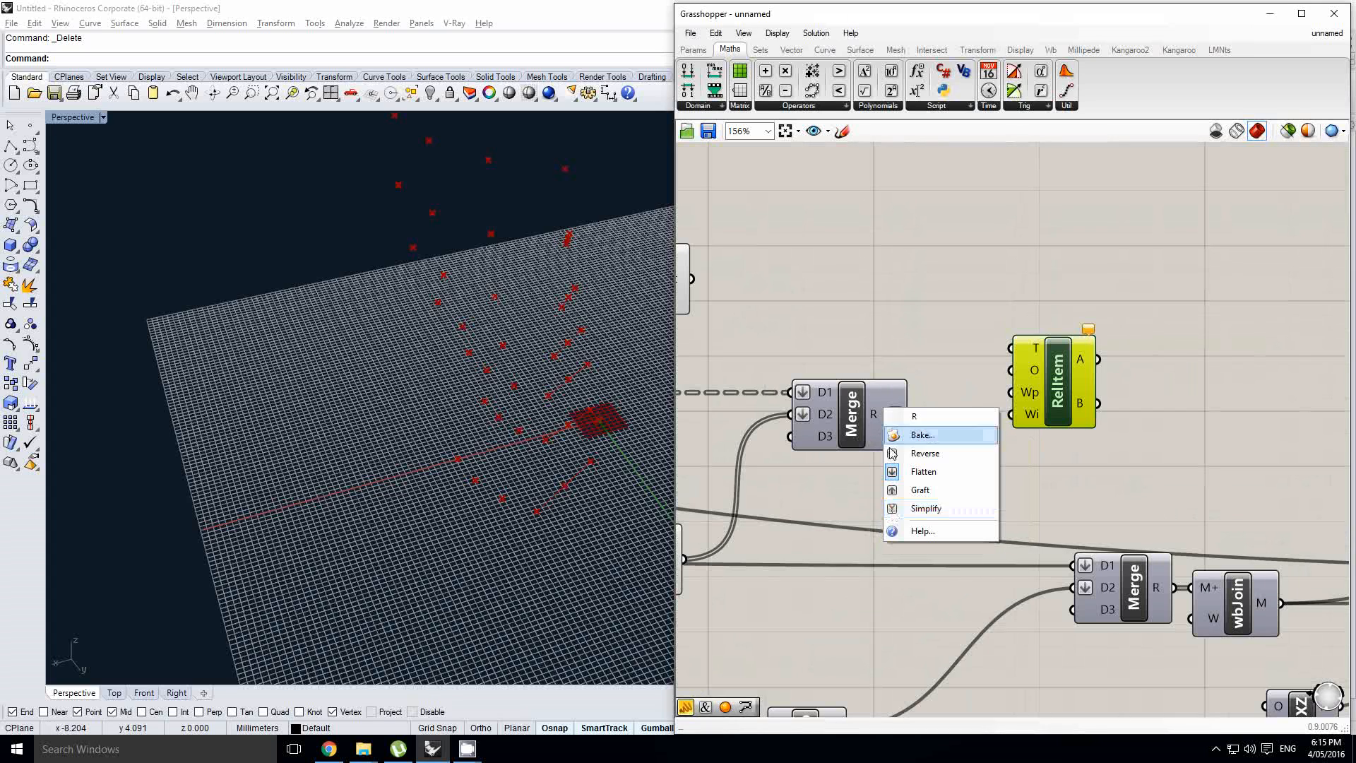
{"action": "left_click", "coordinate": [919, 490]}
{"action": "right_click", "coordinate": [887, 428]}
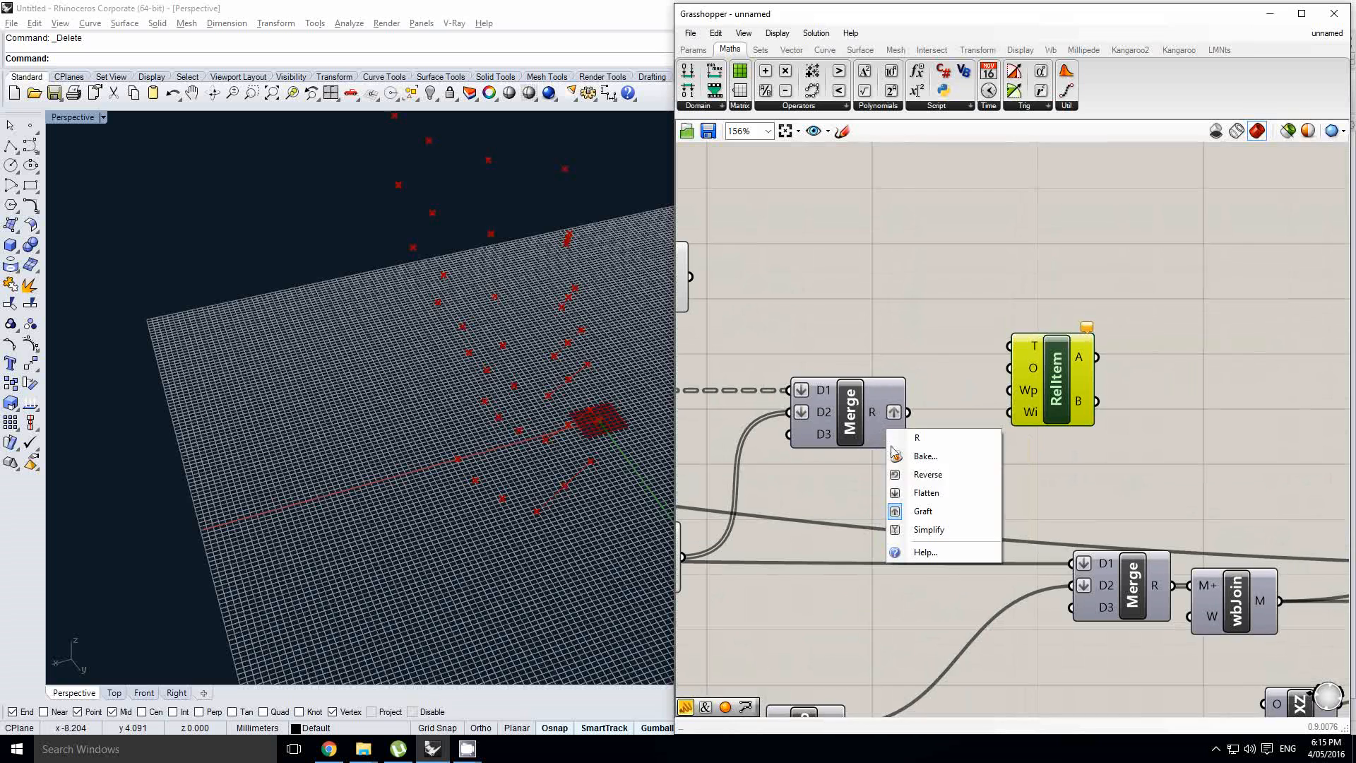
{"action": "left_click", "coordinate": [911, 534]}
- Connect the upper Merge output to the T input of Relative Item and line the component up with the wire
{"action": "right_click_drag", "start_coordinate": [951, 411], "coordinate": [931, 418]}
{"action": "left_click_drag", "start_coordinate": [911, 419], "coordinate": [991, 353]}
{"action": "left_click_drag", "start_coordinate": [1017, 374], "coordinate": [1053, 441]}
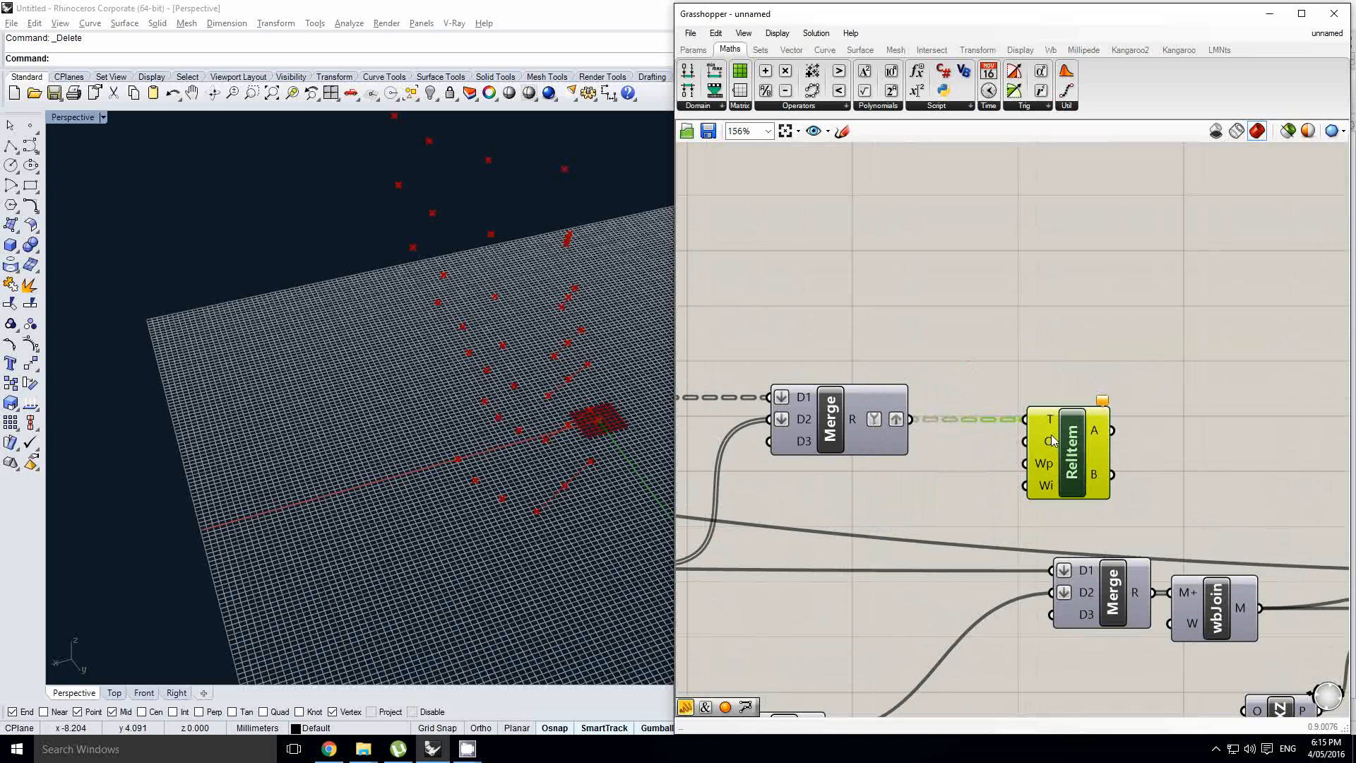
- Place a text panel above the upper Merge with {0} and {1} on separate lines
{"action": "scroll", "coordinate": [974, 357], "scroll_direction": "down", "scroll_amount": 1}
{"action": "right_click_drag", "start_coordinate": [960, 307], "coordinate": [984, 329]}
{"action": "left_click", "coordinate": [693, 49]}
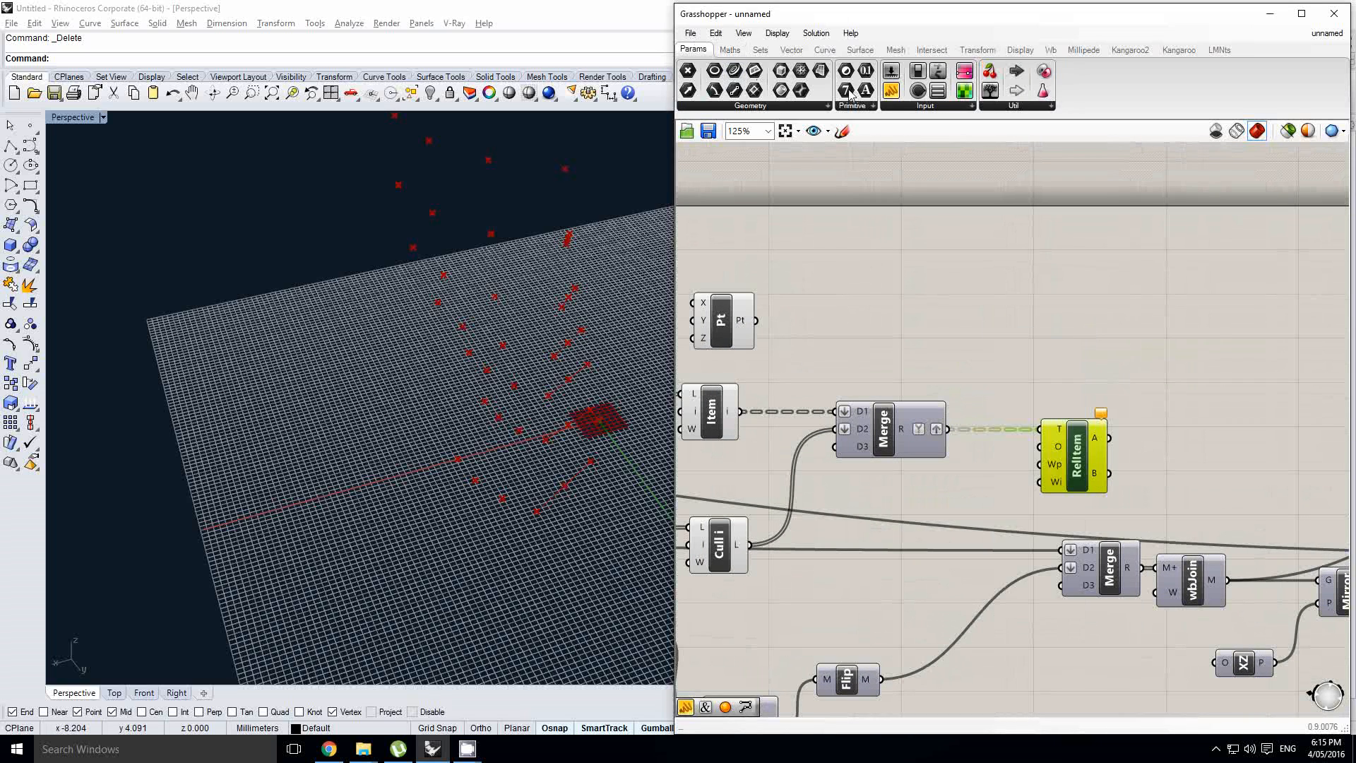
{"action": "left_click_drag", "start_coordinate": [891, 91], "coordinate": [940, 338]}
{"action": "double_click", "coordinate": [939, 343]}
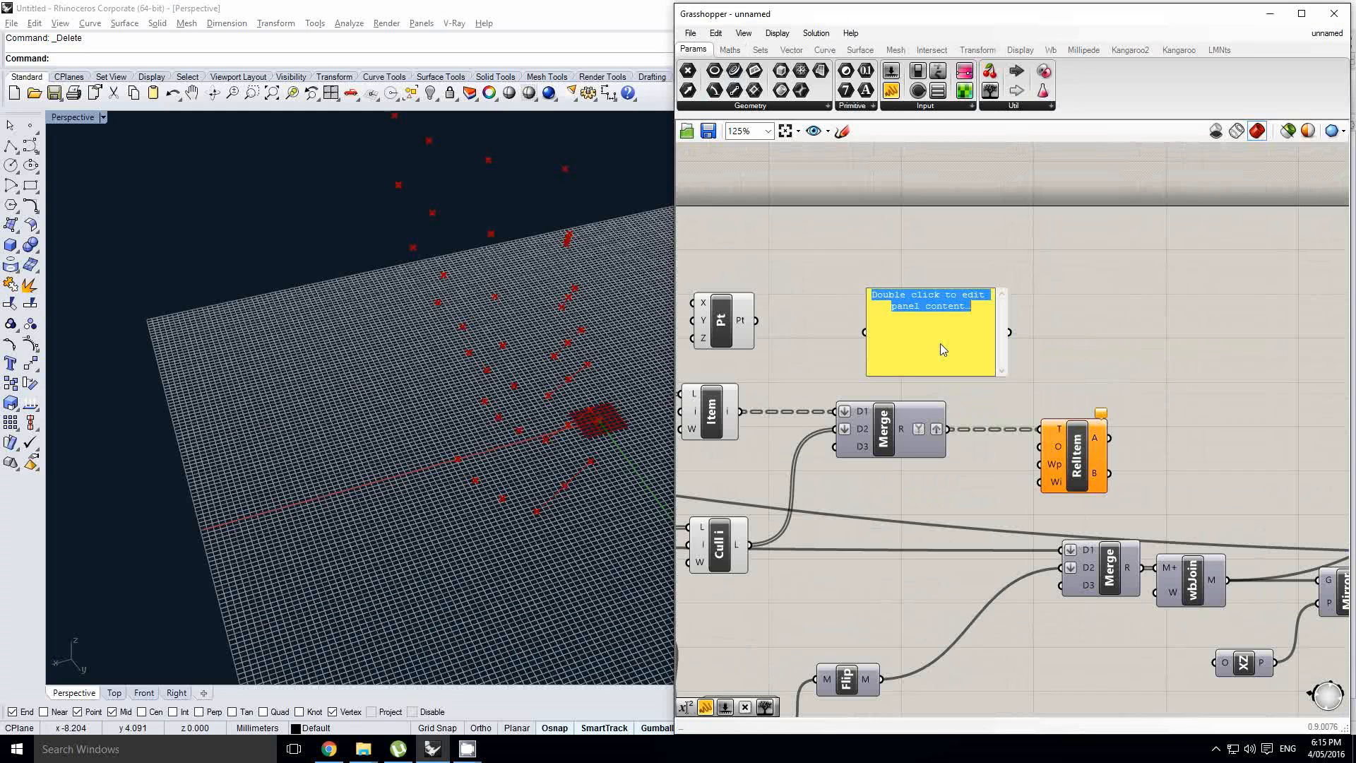
{"action": "type", "text": "0"}
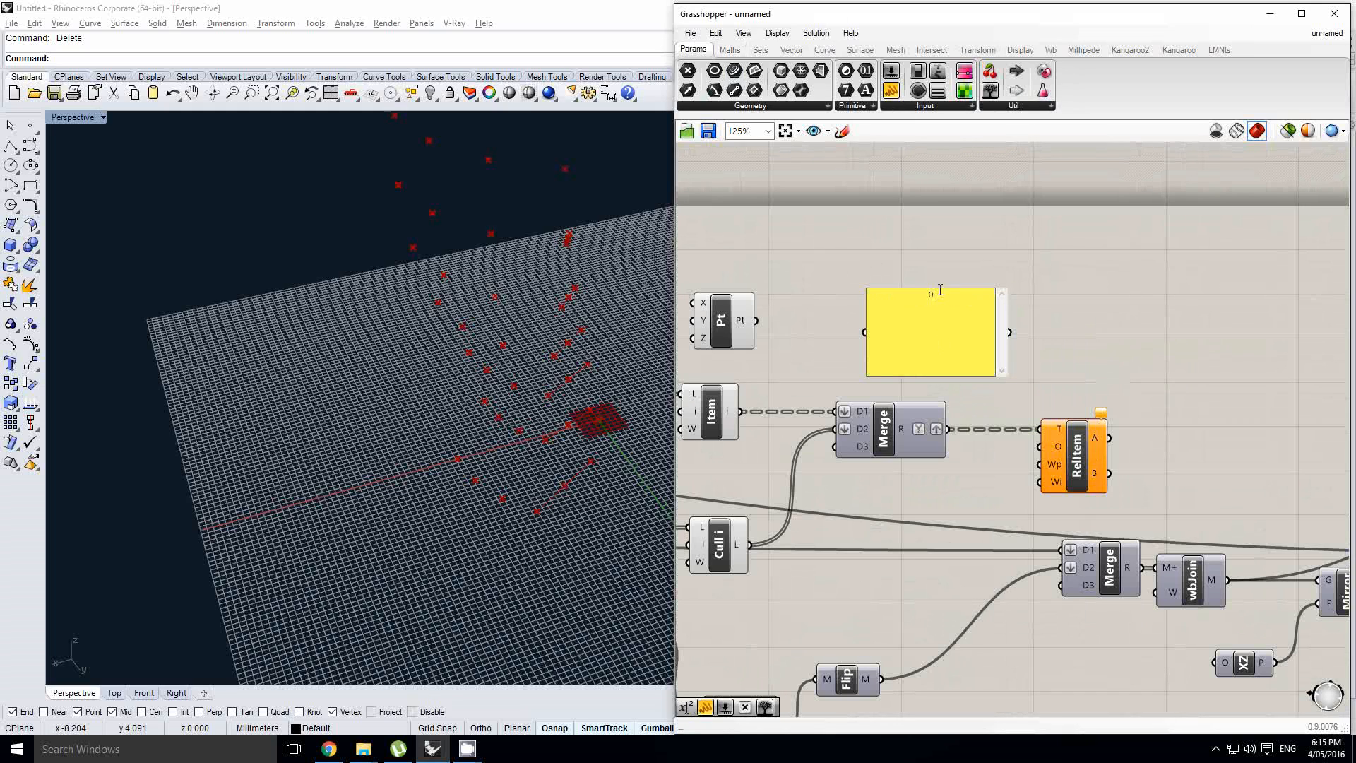
{"action": "type", "text": "}"}
{"action": "left_click", "coordinate": [938, 281]}
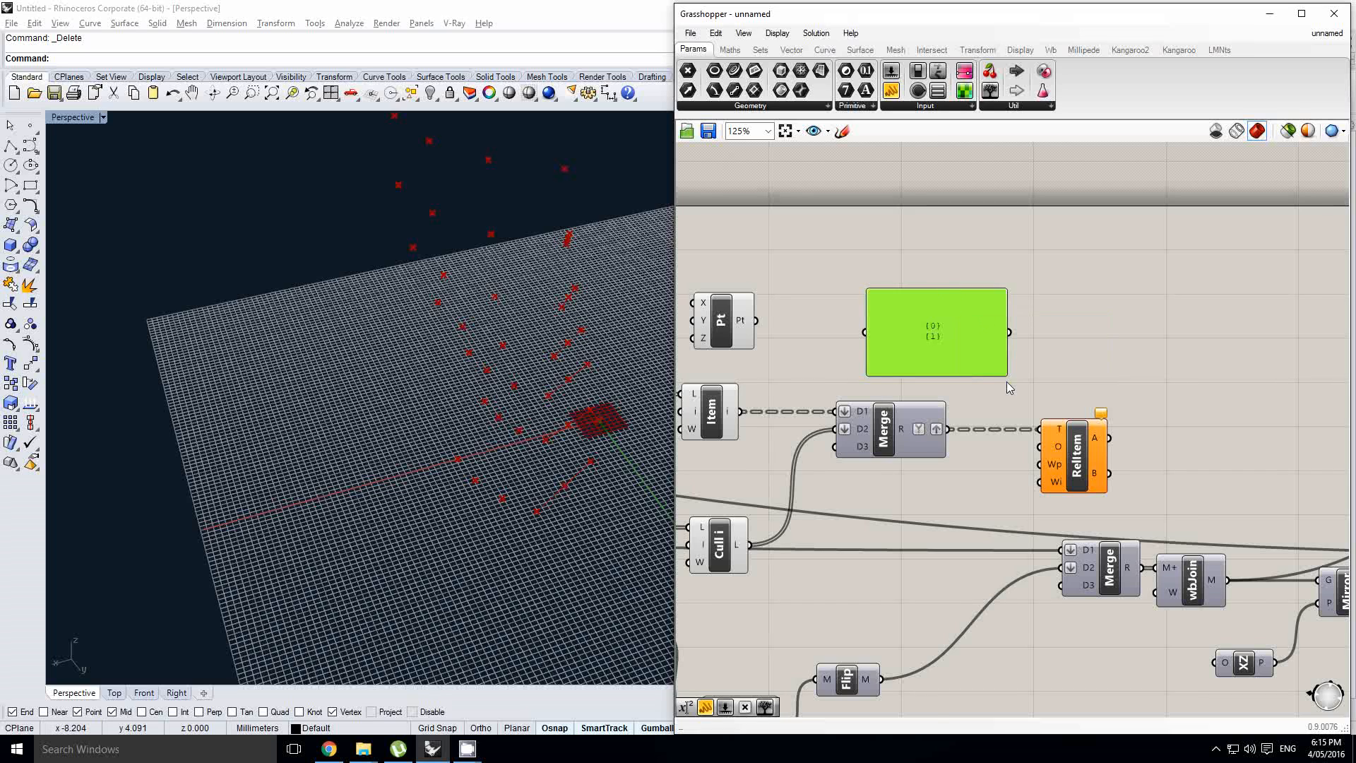
- Shrink the panel and turn off its multiline data so {0} and {1} become separate items
{"action": "scroll", "coordinate": [1006, 383], "scroll_direction": "up", "scroll_amount": 1}
{"action": "right_click_drag", "start_coordinate": [1015, 375], "coordinate": [1041, 361]}
{"action": "left_click", "coordinate": [1041, 361]}
{"action": "left_click", "coordinate": [1024, 360]}
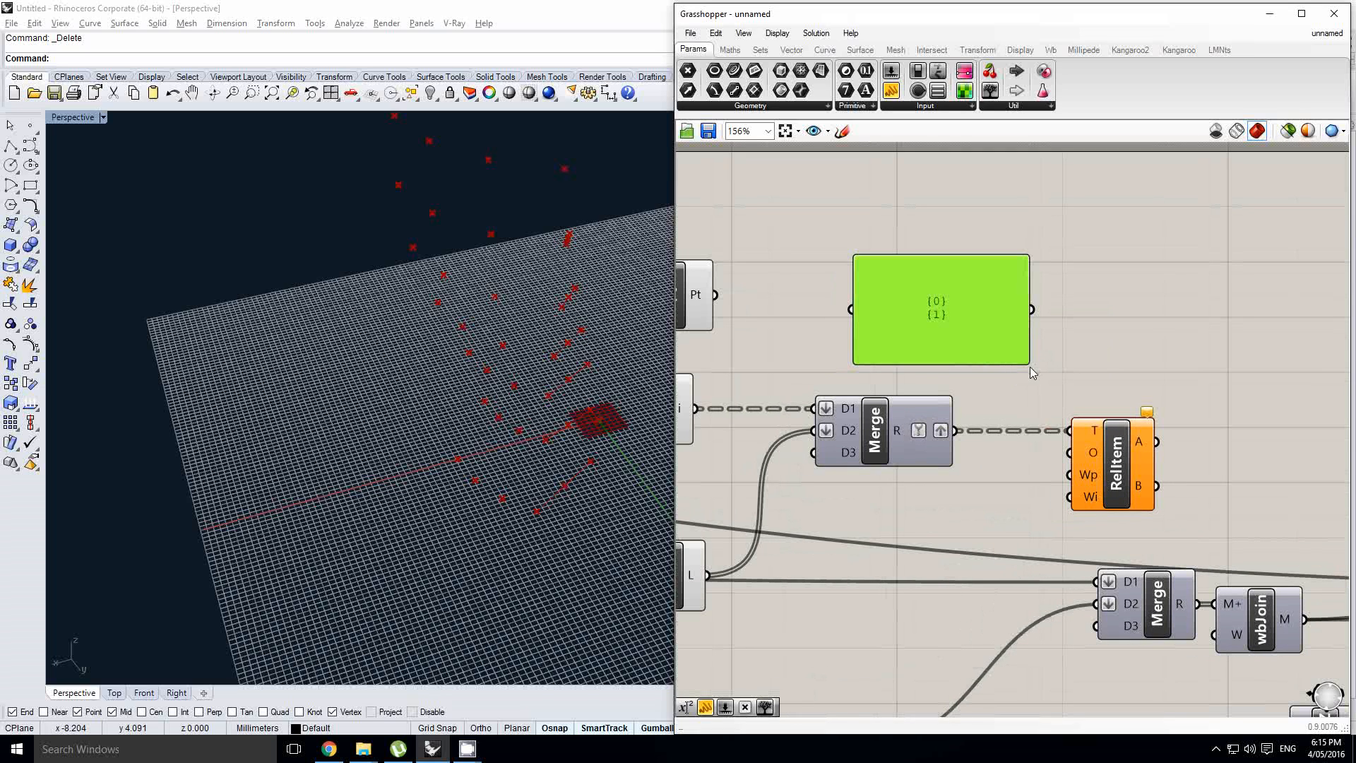
{"action": "left_click_drag", "start_coordinate": [1027, 366], "coordinate": [903, 346]}
{"action": "right_click", "coordinate": [903, 346]}
{"action": "left_click", "coordinate": [964, 392]}
{"action": "right_click_drag", "start_coordinate": [997, 353], "coordinate": [971, 342]}
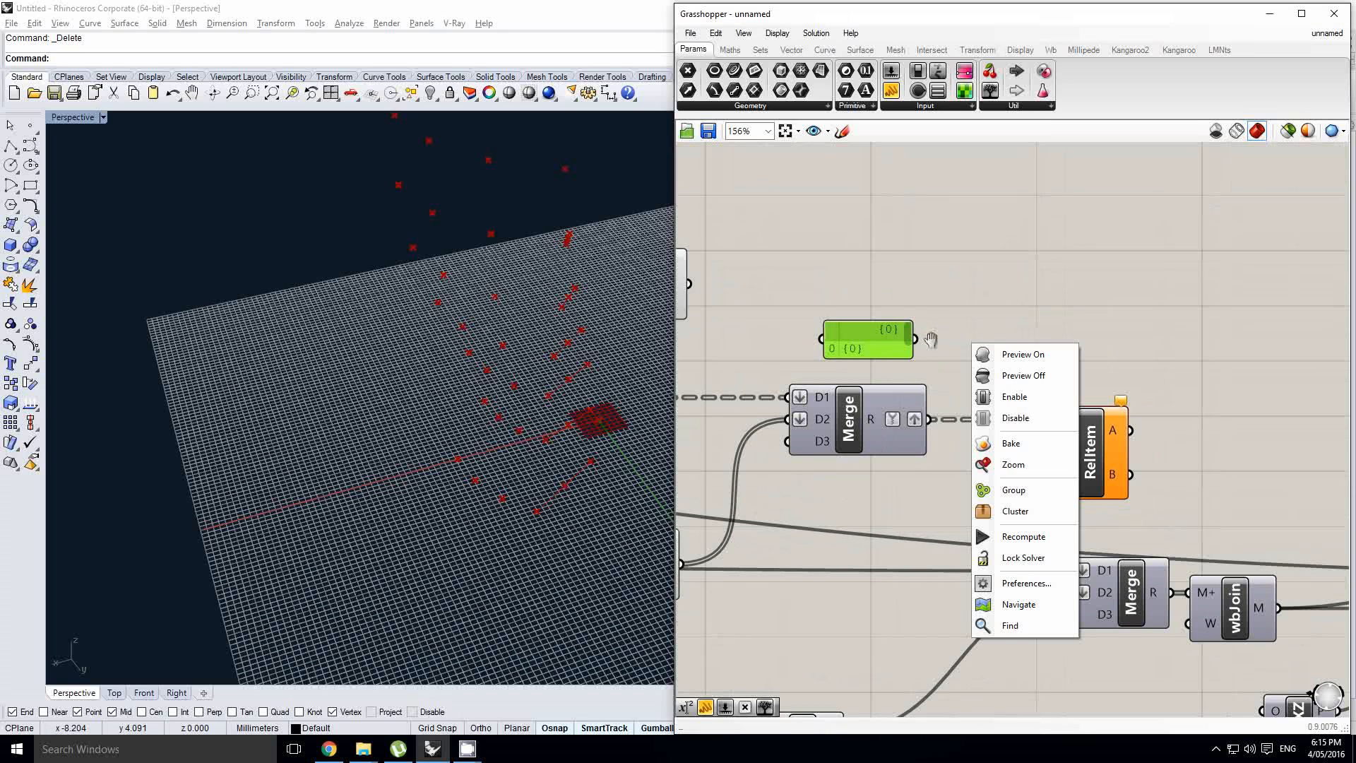
{"action": "left_click", "coordinate": [903, 350]}
{"action": "mouse_move", "coordinate": [886, 357]}
{"action": "left_mouse_down"}
{"action": "mouse_move", "coordinate": [880, 331]}
{"action": "mouse_move", "coordinate": [883, 380]}
{"action": "left_mouse_up"}
- Feed the {0}, {1} panel into the O input of Relative Item and realign the component beside Merge
{"action": "left_click_drag", "start_coordinate": [884, 353], "coordinate": [1049, 440]}
{"action": "right_click_drag", "start_coordinate": [1032, 415], "coordinate": [1012, 394]}
{"action": "left_click_drag", "start_coordinate": [1056, 407], "coordinate": [1028, 407]}
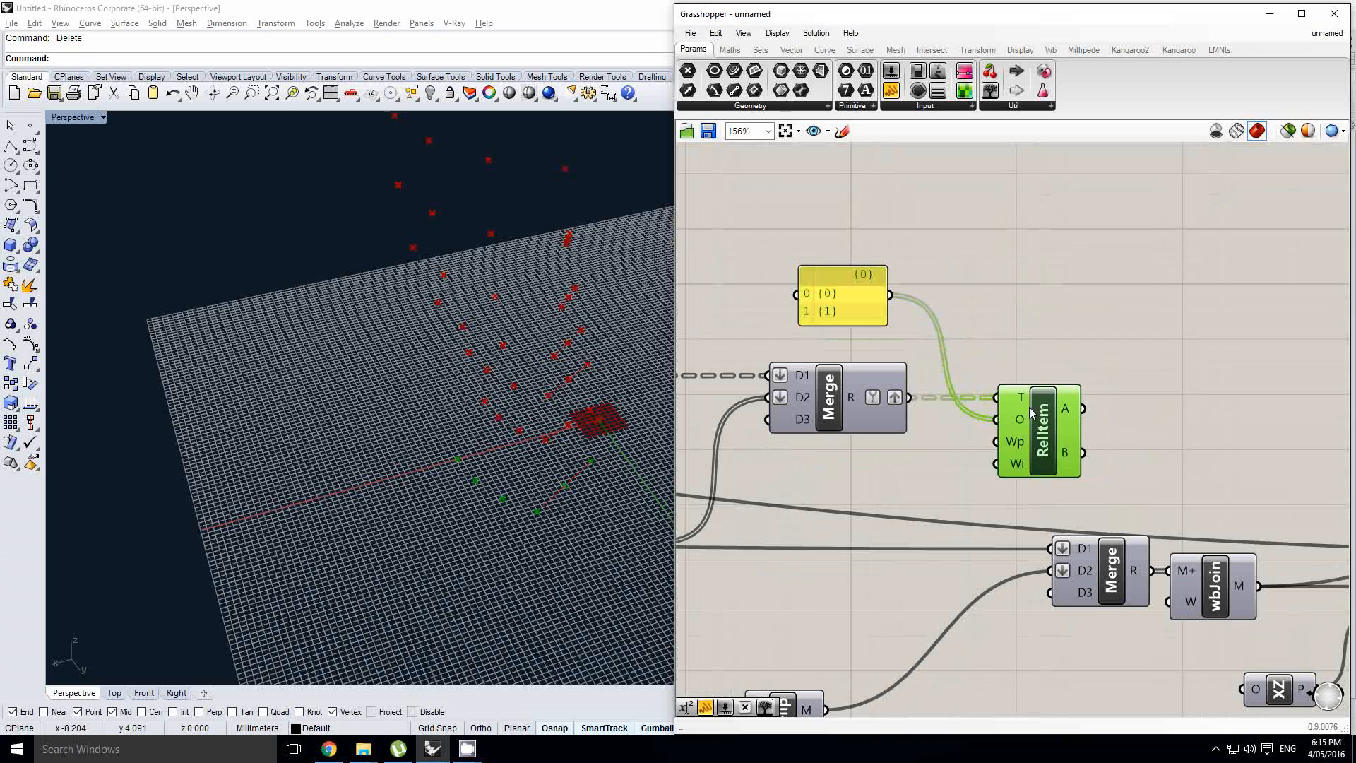
- Add a Prune Tree component and connect the B output of Relative Item to its T input
{"action": "right_click_drag", "start_coordinate": [1046, 400], "coordinate": [1036, 410]}
{"action": "scroll", "coordinate": [1046, 419], "scroll_direction": "down", "scroll_amount": 4}
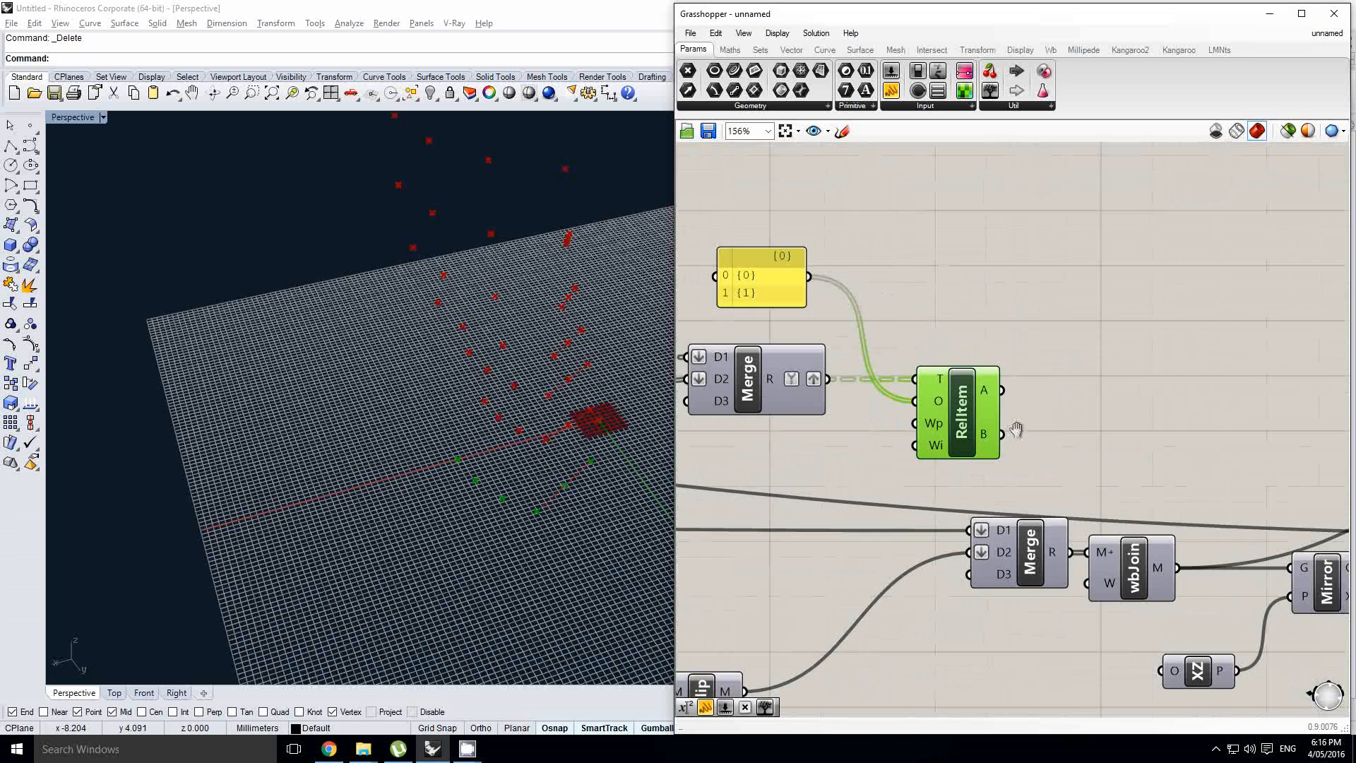
{"action": "double_click", "coordinate": [1047, 419]}
{"action": "type", "text": "prune"}
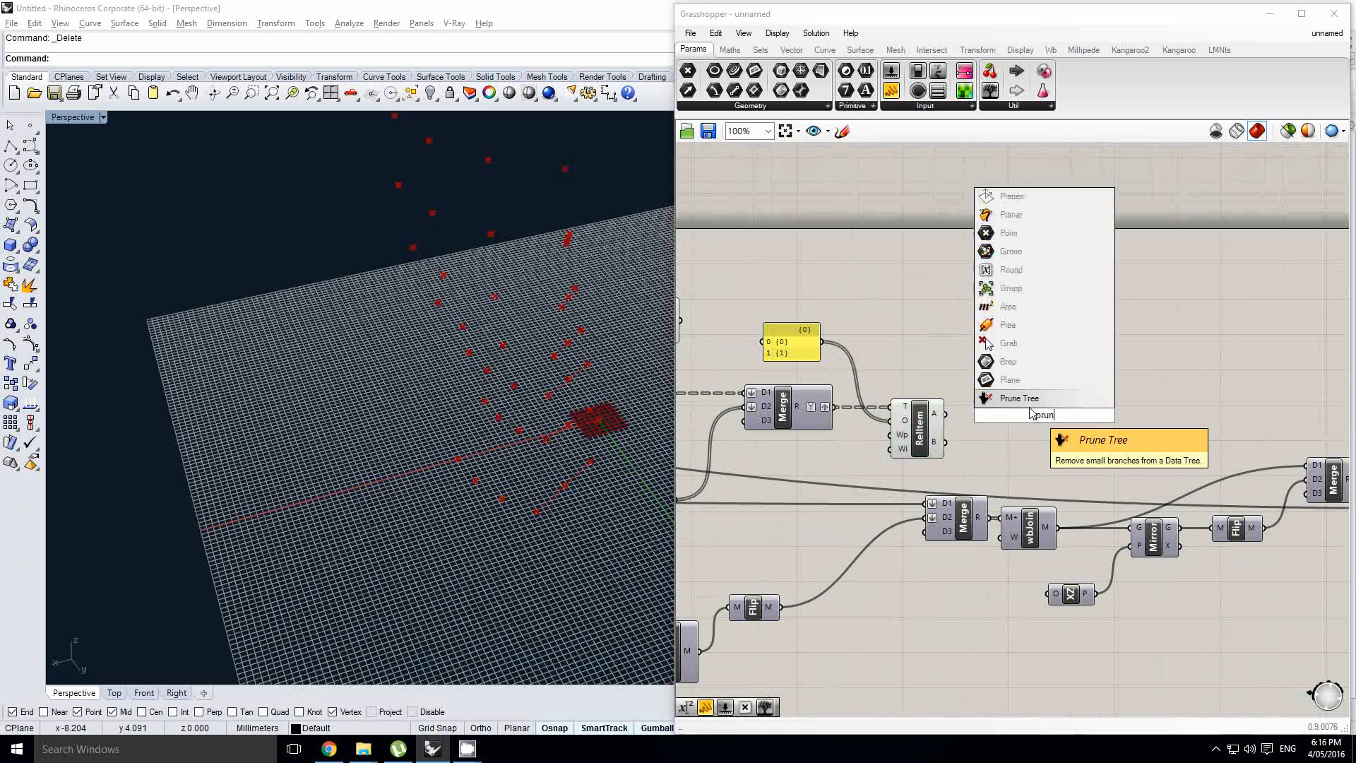
{"action": "key", "text": "Return"}
{"action": "scroll", "coordinate": [939, 455], "scroll_direction": "up", "scroll_amount": 1}
{"action": "left_click_drag", "start_coordinate": [936, 449], "coordinate": [1009, 474]}
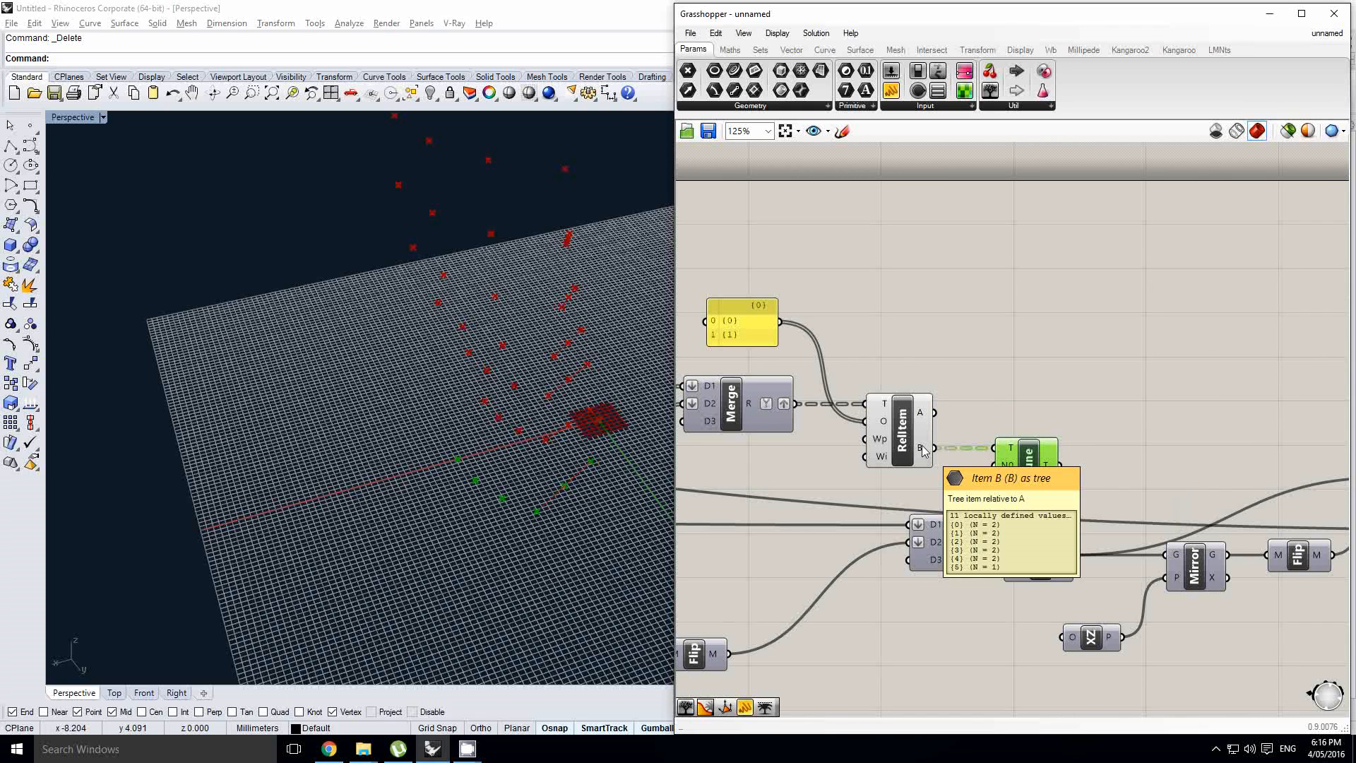
- Set the N0 input of Prune Tree to 2
{"action": "right_click", "coordinate": [1007, 465]}
{"action": "mouse_move", "coordinate": [1081, 605]}
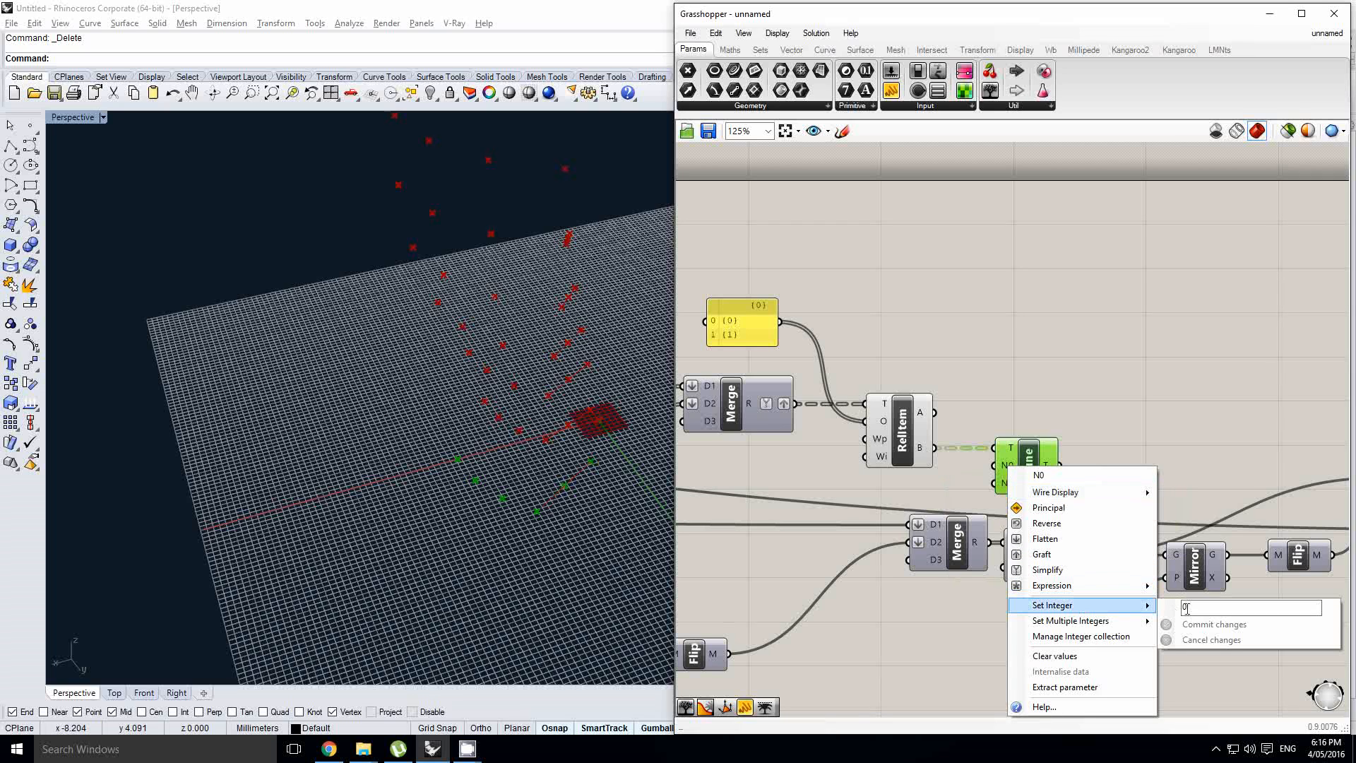
{"action": "type", "text": "2"}
{"action": "left_click", "coordinate": [1184, 624]}
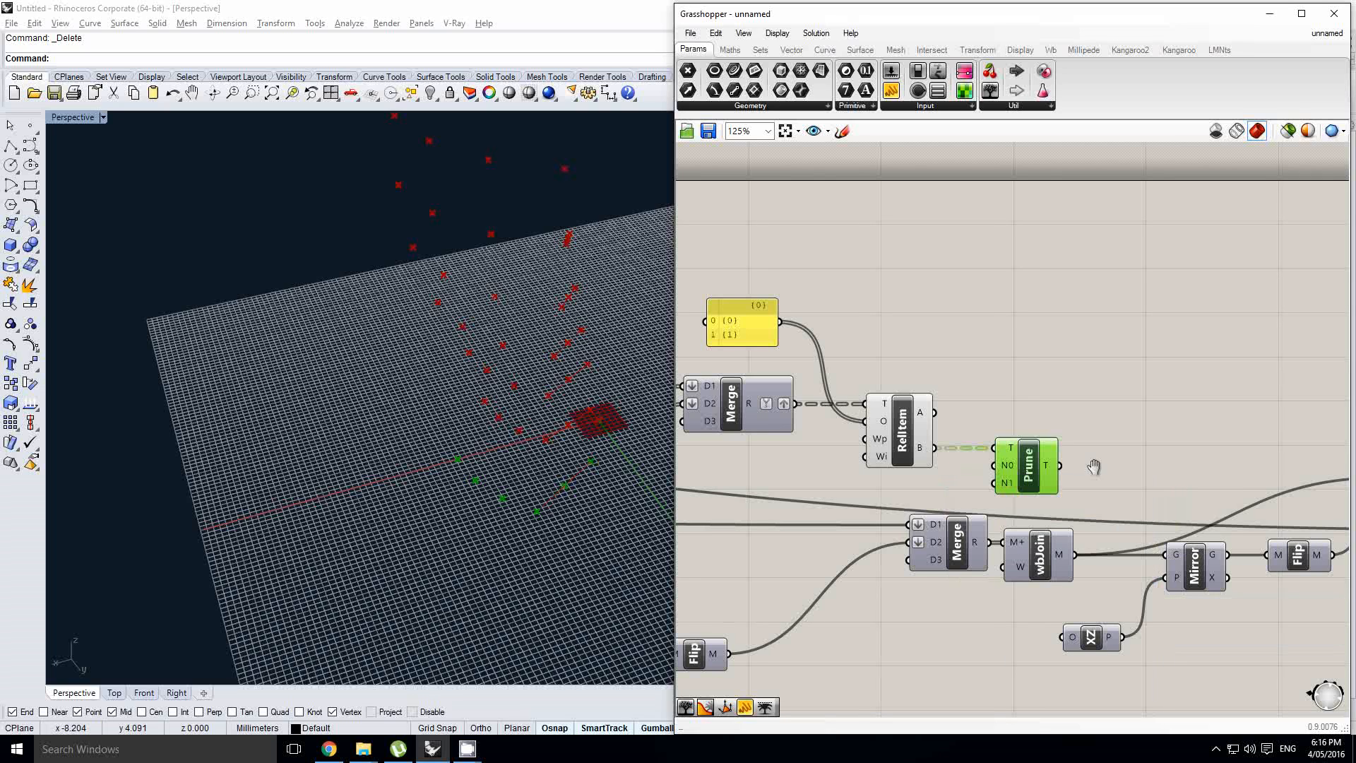
{"action": "scroll", "coordinate": [1058, 363], "scroll_direction": "down", "scroll_amount": 2}
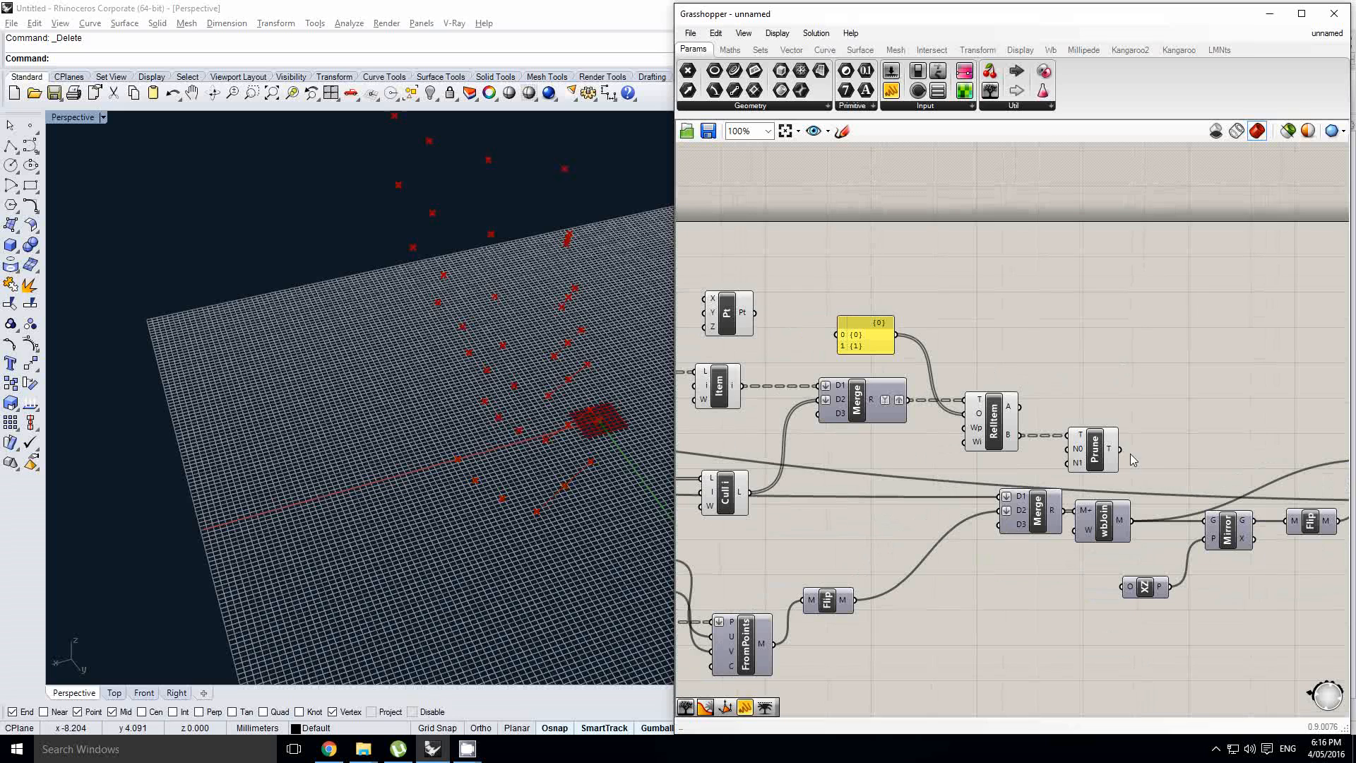
{"action": "left_click_drag", "start_coordinate": [1130, 455], "coordinate": [965, 421]}
{"action": "right_click_drag", "start_coordinate": [1110, 356], "coordinate": [1049, 350]}
{"action": "left_click", "coordinate": [1054, 349]}
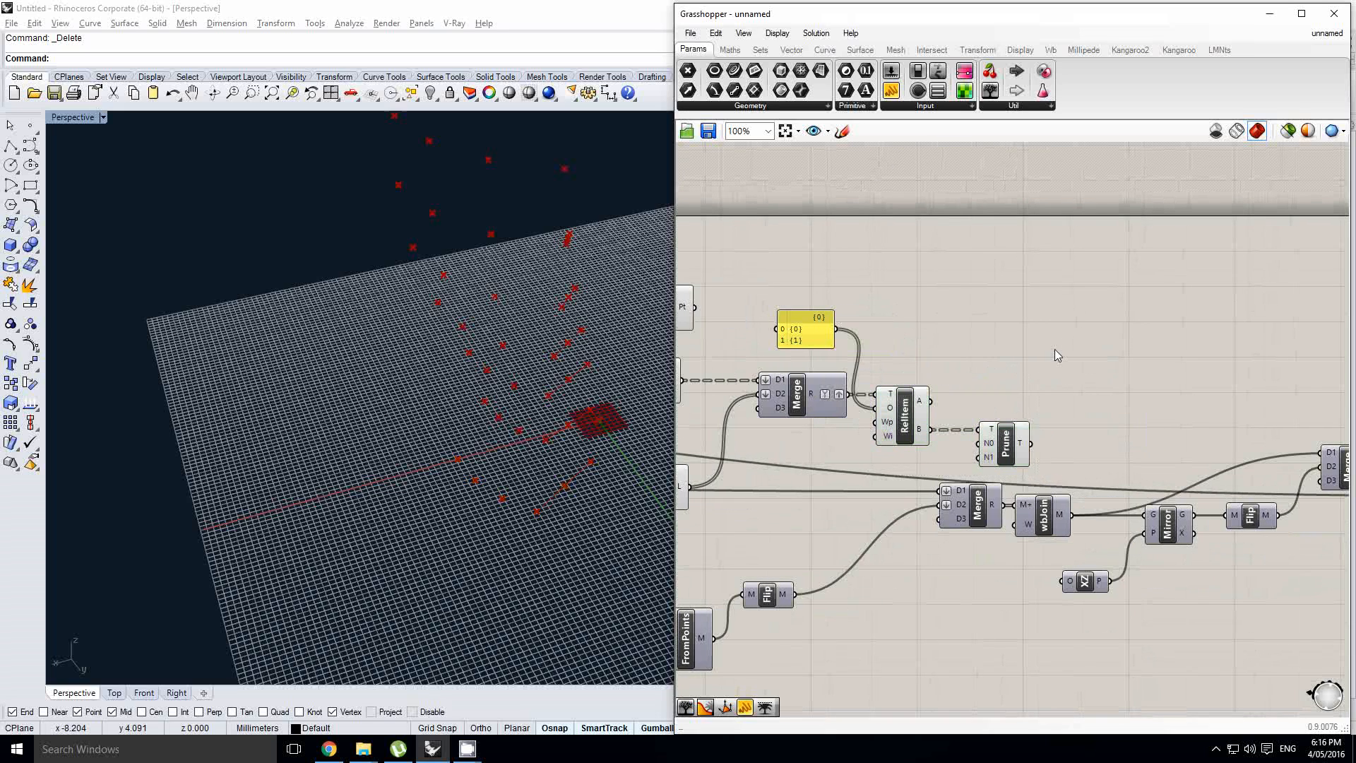
{"action": "double_click", "coordinate": [1055, 350]}
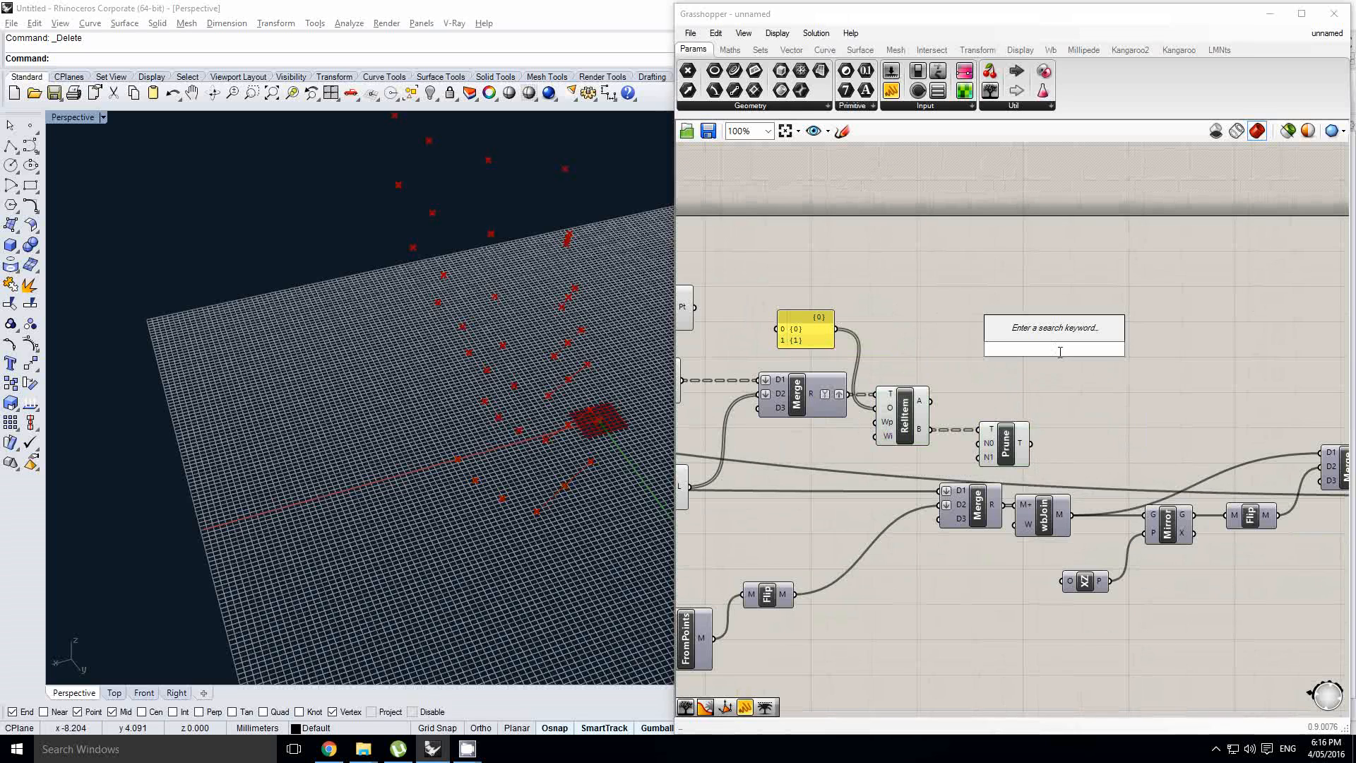
{"action": "right_click_drag", "start_coordinate": [1084, 439], "coordinate": [1067, 430]}
- Add a Tree Statistics component and feed it the pruned tree
{"action": "mouse_move", "coordinate": [1011, 439]}
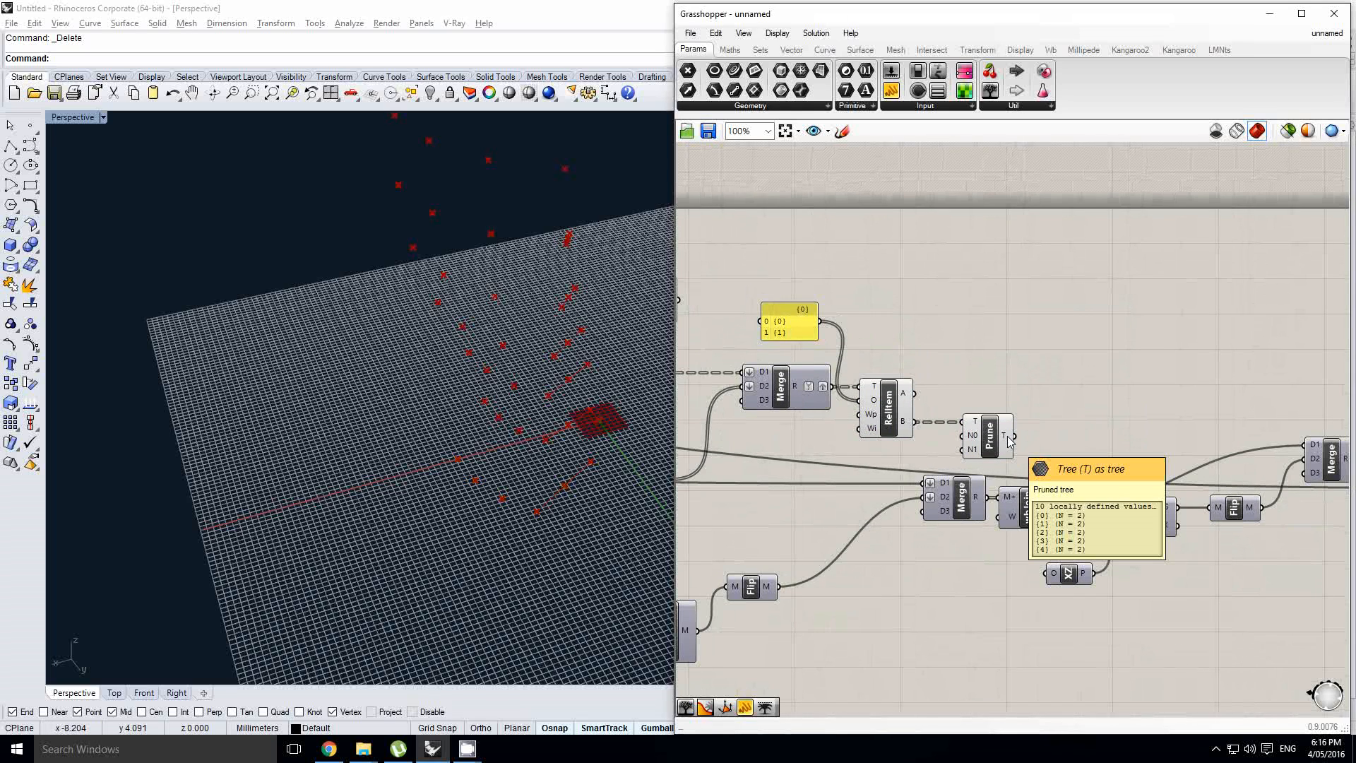
{"action": "double_click", "coordinate": [1056, 390]}
{"action": "type", "text": "t"}
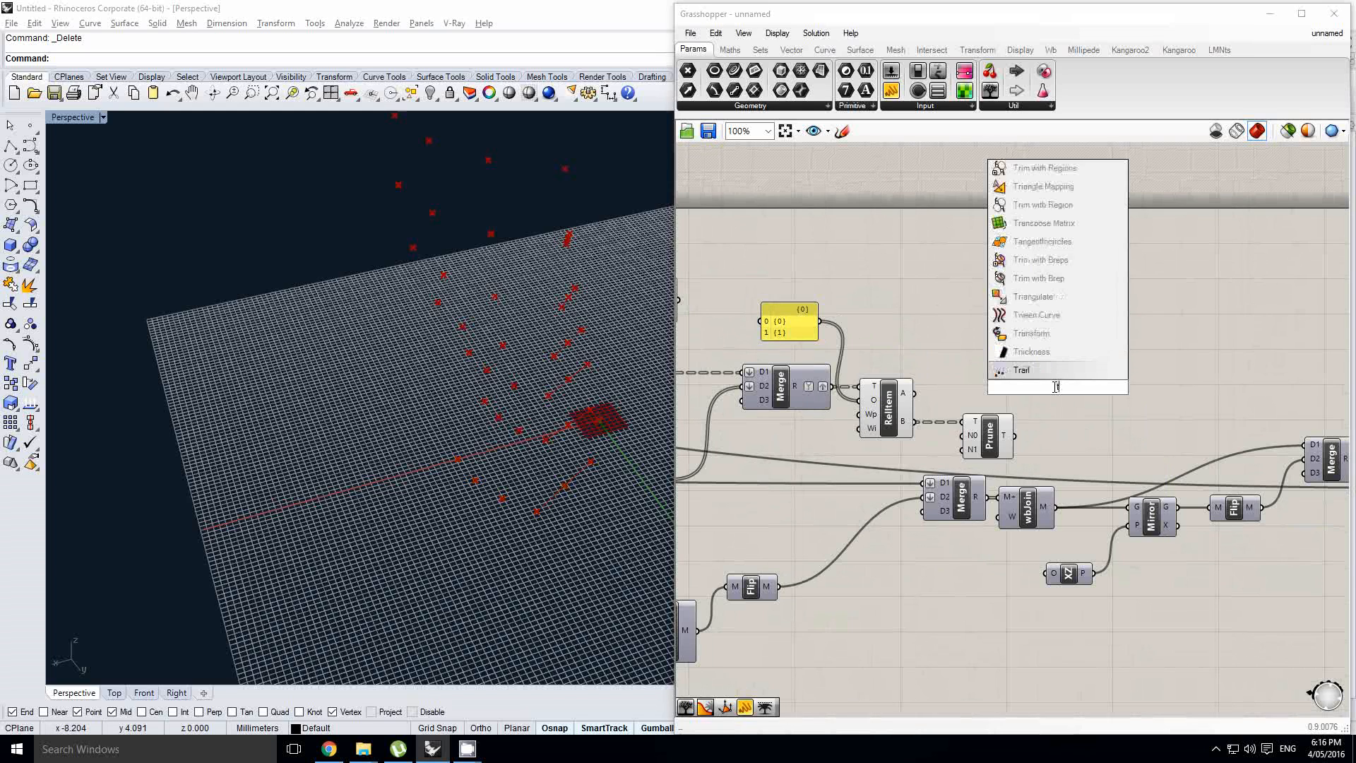
{"action": "type", "text": "ree sta"}
{"action": "key", "text": "Return"}
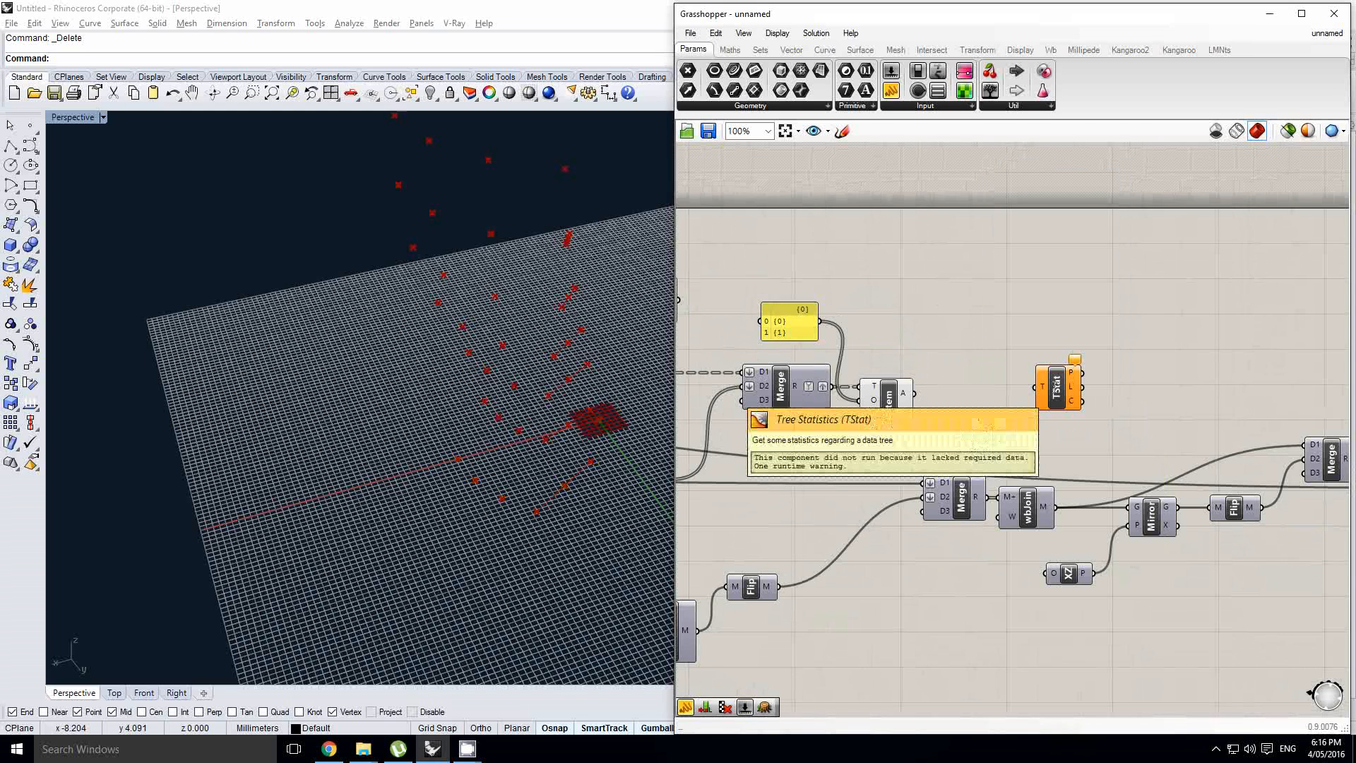
{"action": "left_click_drag", "start_coordinate": [1024, 400], "coordinate": [1038, 387]}
- Add a List Length component and connect it to the L output of Tree Statistics
{"action": "double_click", "coordinate": [1201, 391]}
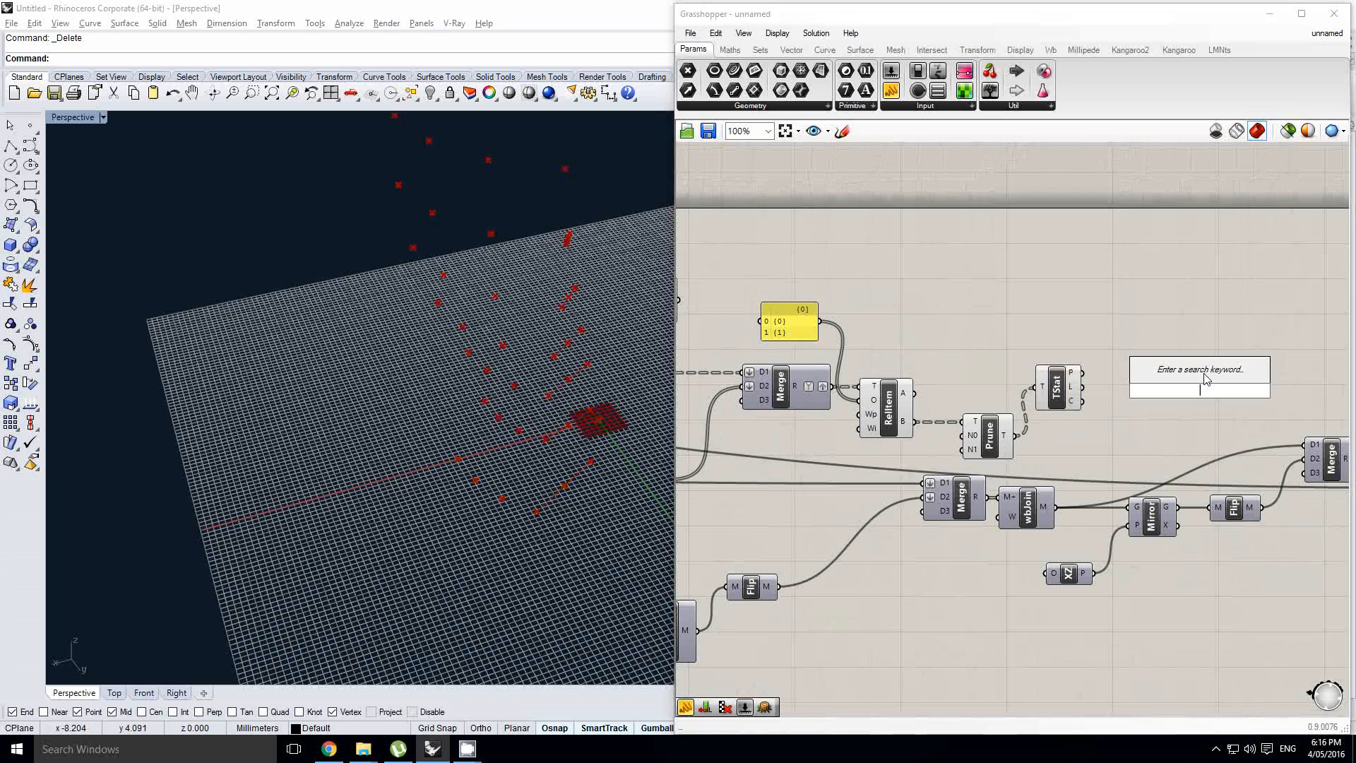
{"action": "type", "text": "list len"}
{"action": "key", "text": "Return"}
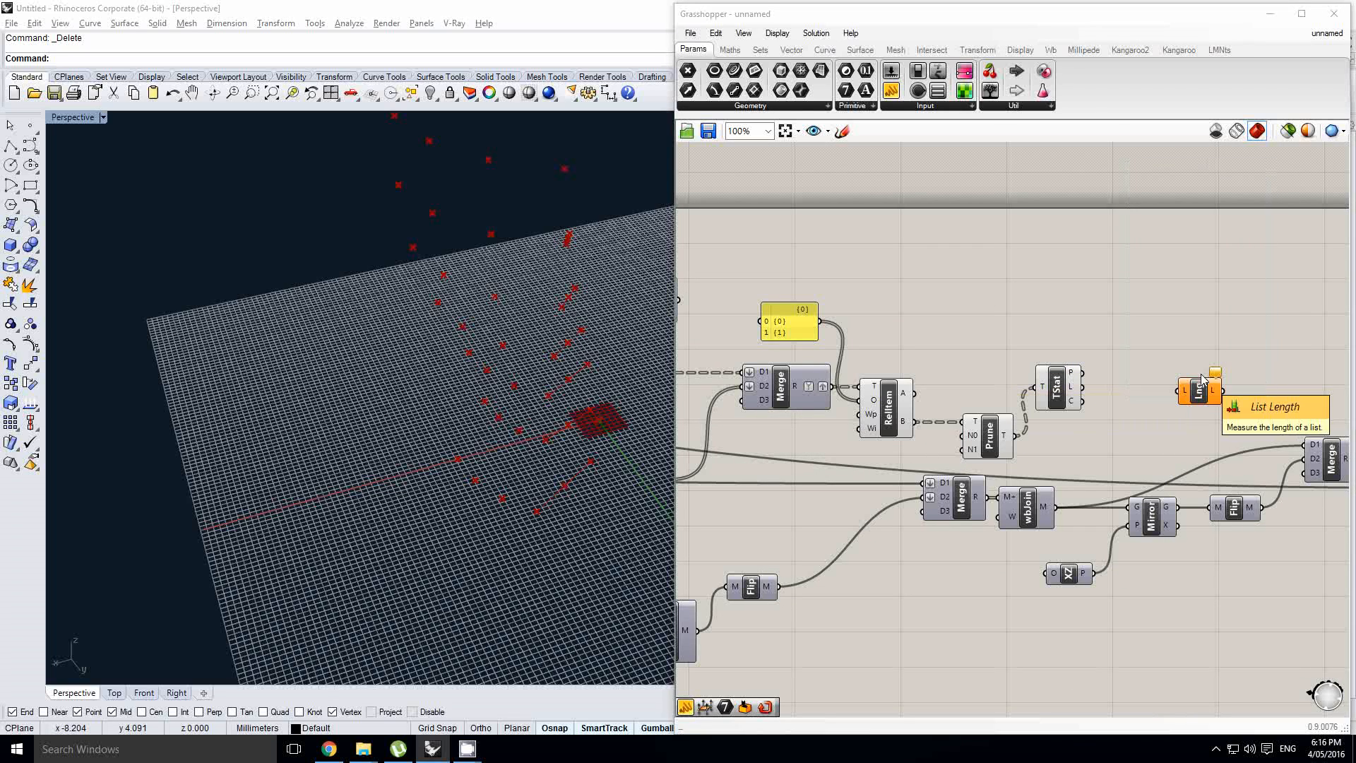
{"action": "left_click_drag", "start_coordinate": [1156, 394], "coordinate": [1121, 393]}
- Add a Repeat Data component above and beyond the List Length component
{"action": "right_click_drag", "start_coordinate": [1234, 341], "coordinate": [1160, 378]}
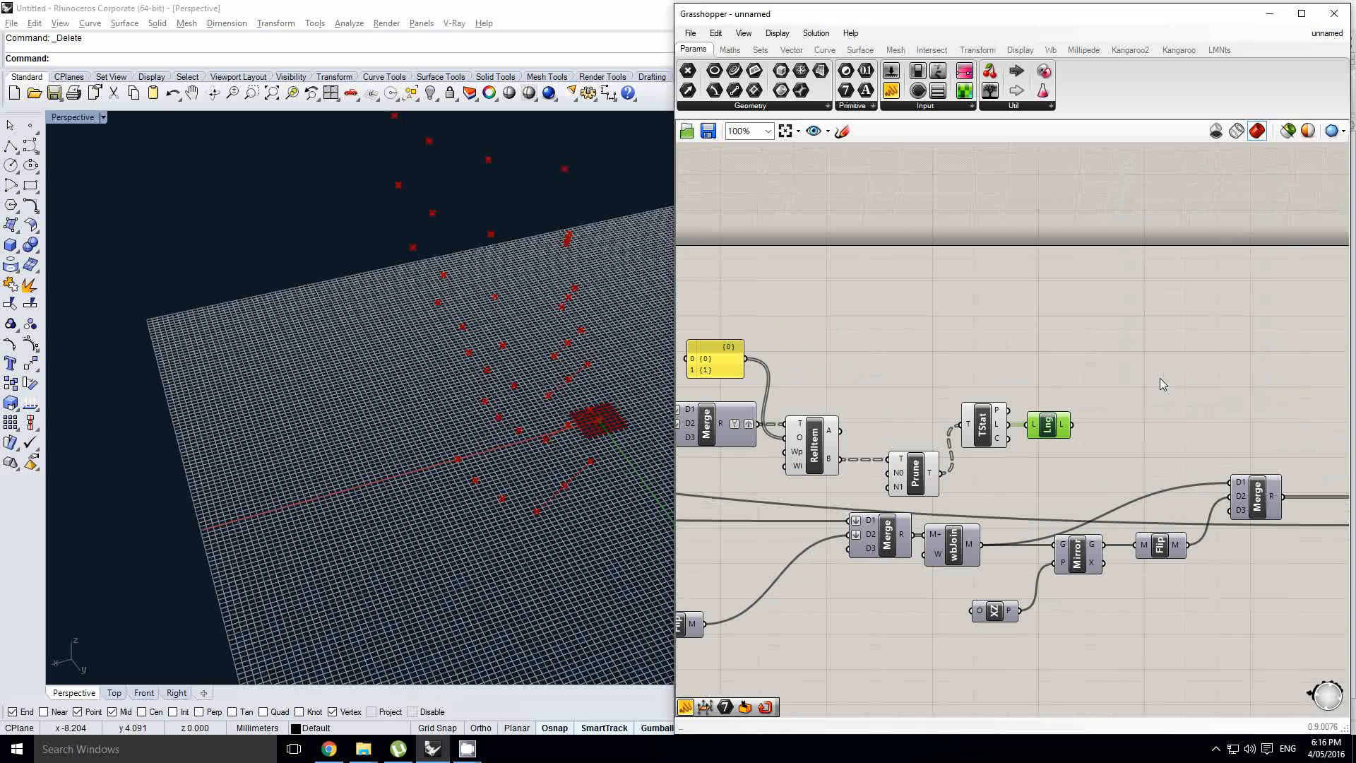
{"action": "double_click", "coordinate": [1160, 378]}
{"action": "type", "text": "rep"}
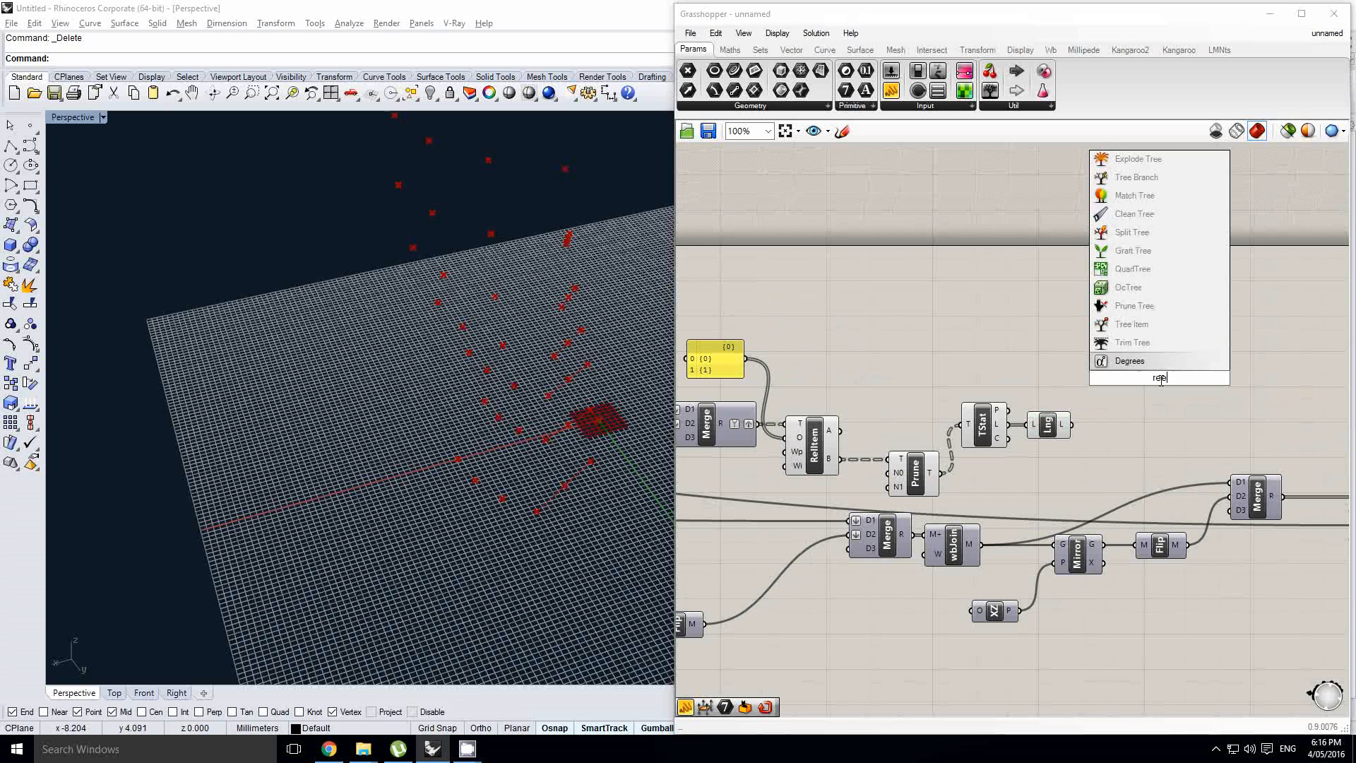
{"action": "type", "text": "eat"}
{"action": "key", "text": "Return"}
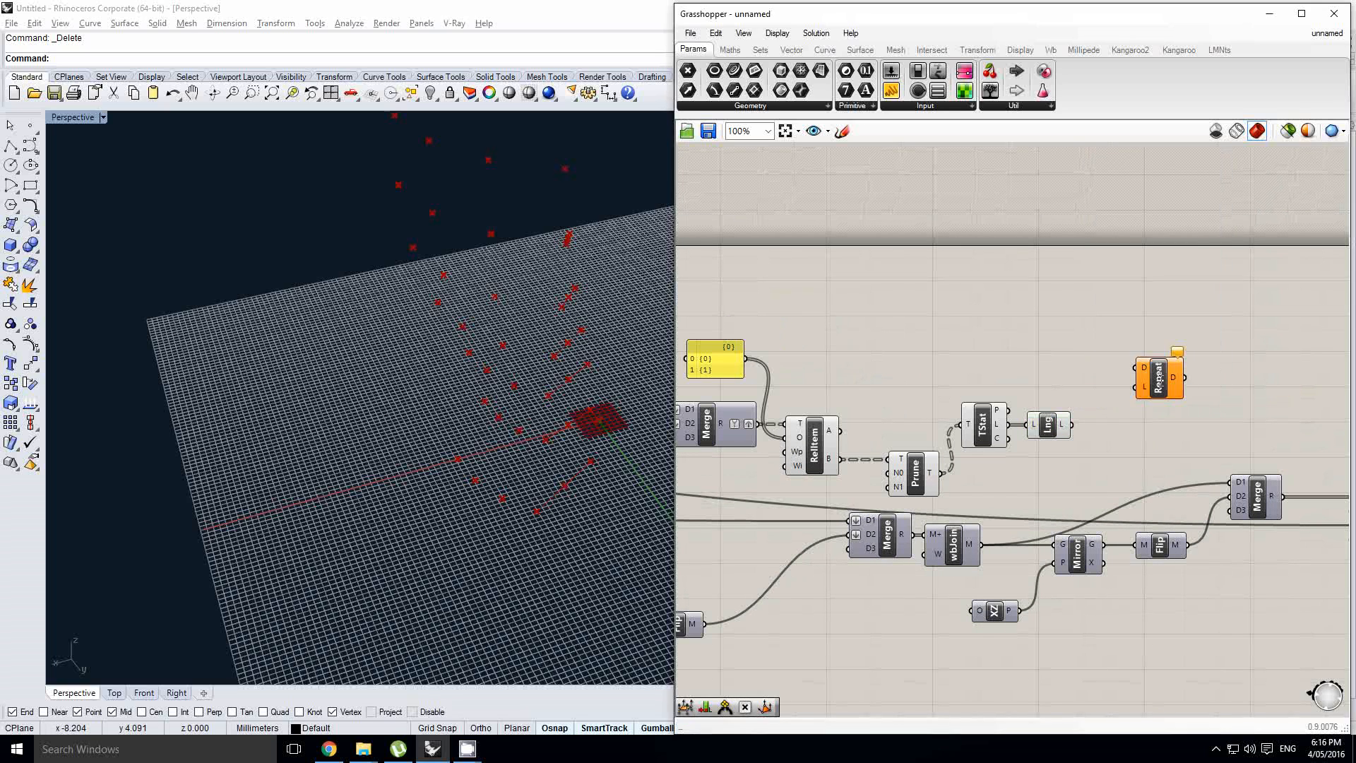
- Connect the Construct Point output to Repeat Data's D input and the List Length output to its L input
{"action": "right_click_drag", "start_coordinate": [923, 369], "coordinate": [1022, 370]}
{"action": "scroll", "coordinate": [1022, 370], "scroll_direction": "down", "scroll_amount": 1}
{"action": "left_click_drag", "start_coordinate": [765, 346], "coordinate": [1194, 369]}
{"action": "scroll", "coordinate": [1134, 424], "scroll_direction": "up", "scroll_amount": 2}
{"action": "left_click_drag", "start_coordinate": [1134, 431], "coordinate": [1164, 370]}
{"action": "left_click_drag", "start_coordinate": [1200, 366], "coordinate": [1176, 341]}
{"action": "scroll", "coordinate": [1176, 341], "scroll_direction": "down", "scroll_amount": 2}
- Add a new Merge component next to Repeat Data
{"action": "left_click", "coordinate": [1112, 383]}
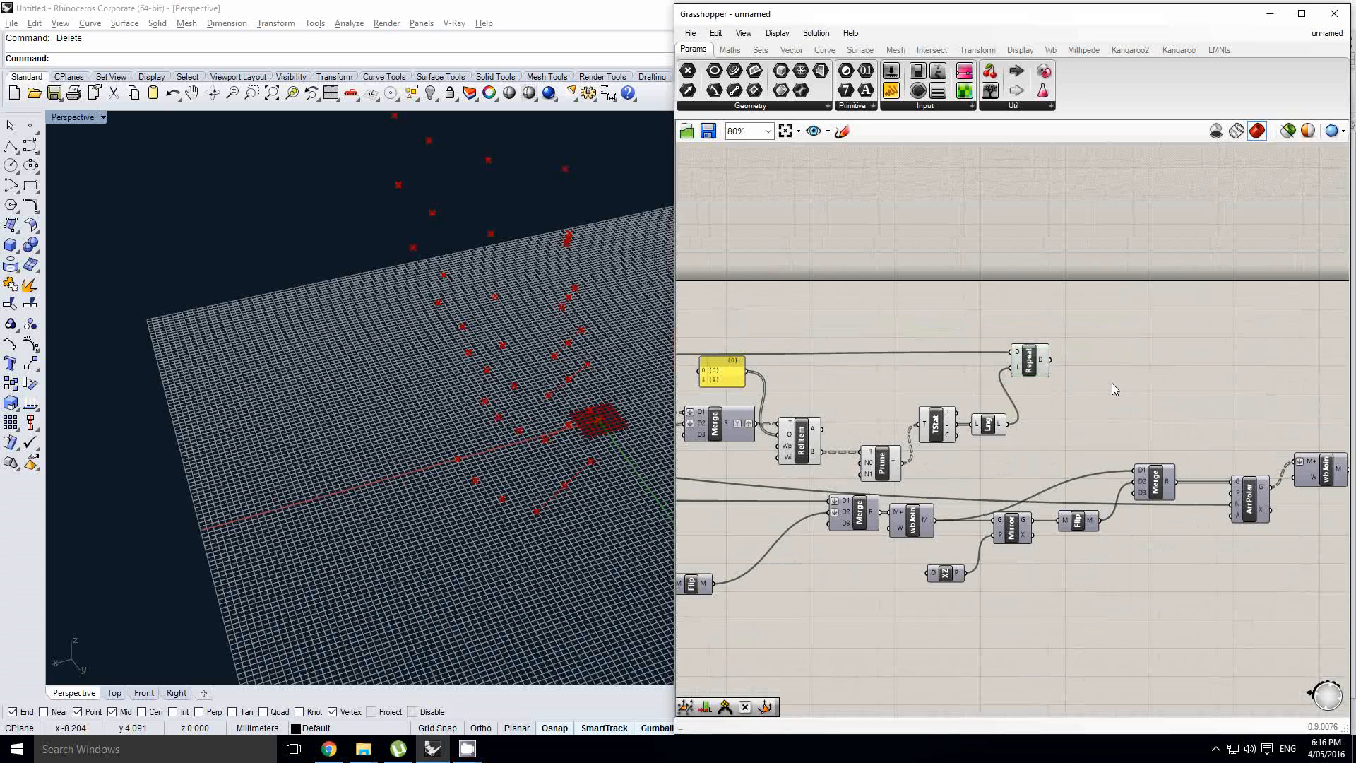
{"action": "double_click", "coordinate": [1112, 383]}
{"action": "type", "text": "merge"}
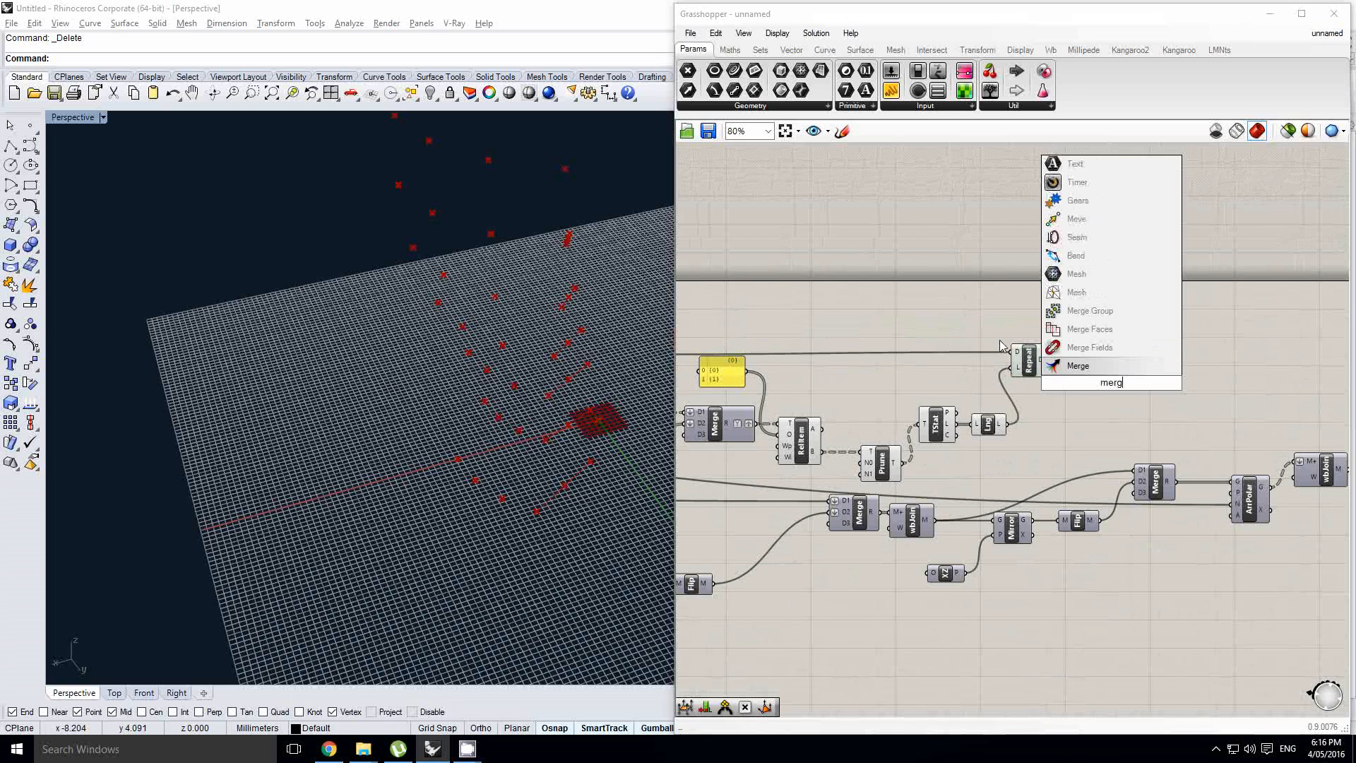
{"action": "key", "text": "Return"}
{"action": "right_click_drag", "start_coordinate": [838, 384], "coordinate": [826, 391]}
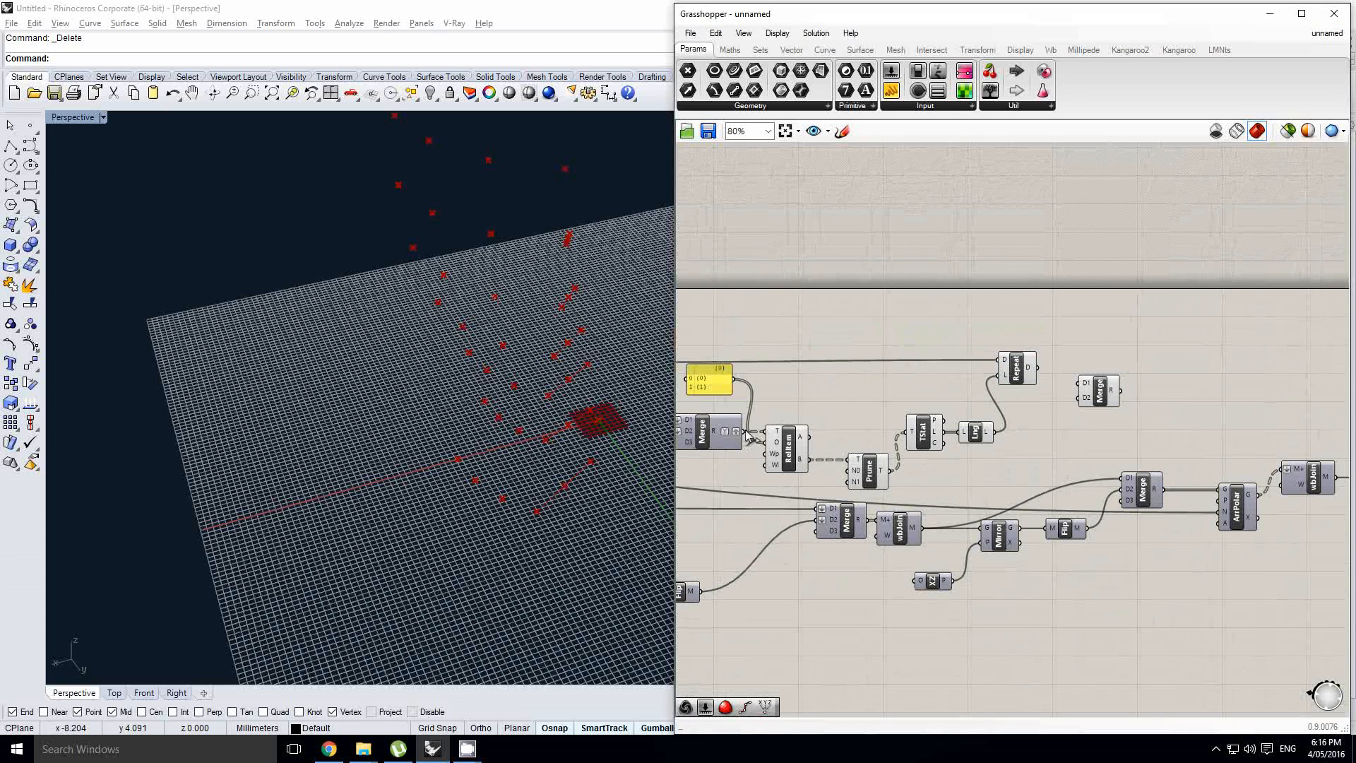
- Connect Relative Item's A output to Merge's D1 and Repeat Data's output to D2, and graft Repeat Data's output
{"action": "left_click_drag", "start_coordinate": [807, 436], "coordinate": [1081, 401]}
{"action": "scroll", "coordinate": [1074, 379], "scroll_direction": "up", "scroll_amount": 1}
{"action": "right_click", "coordinate": [1017, 369]}
{"action": "left_click", "coordinate": [1053, 447]}
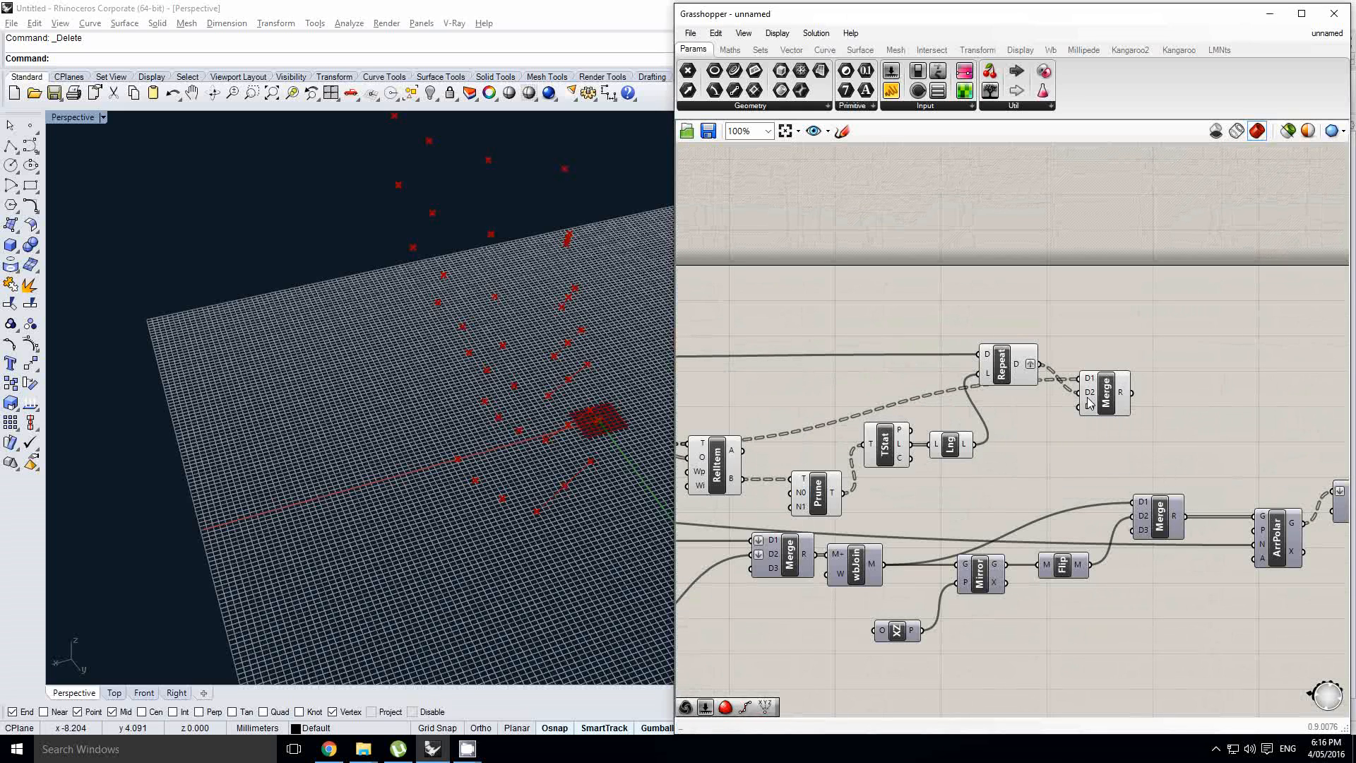
- Simplify Repeat Data's D output and move the component slightly away from Merge
{"action": "mouse_move", "coordinate": [1123, 397]}
{"action": "right_click", "coordinate": [1020, 366]}
{"action": "left_click", "coordinate": [1064, 485]}
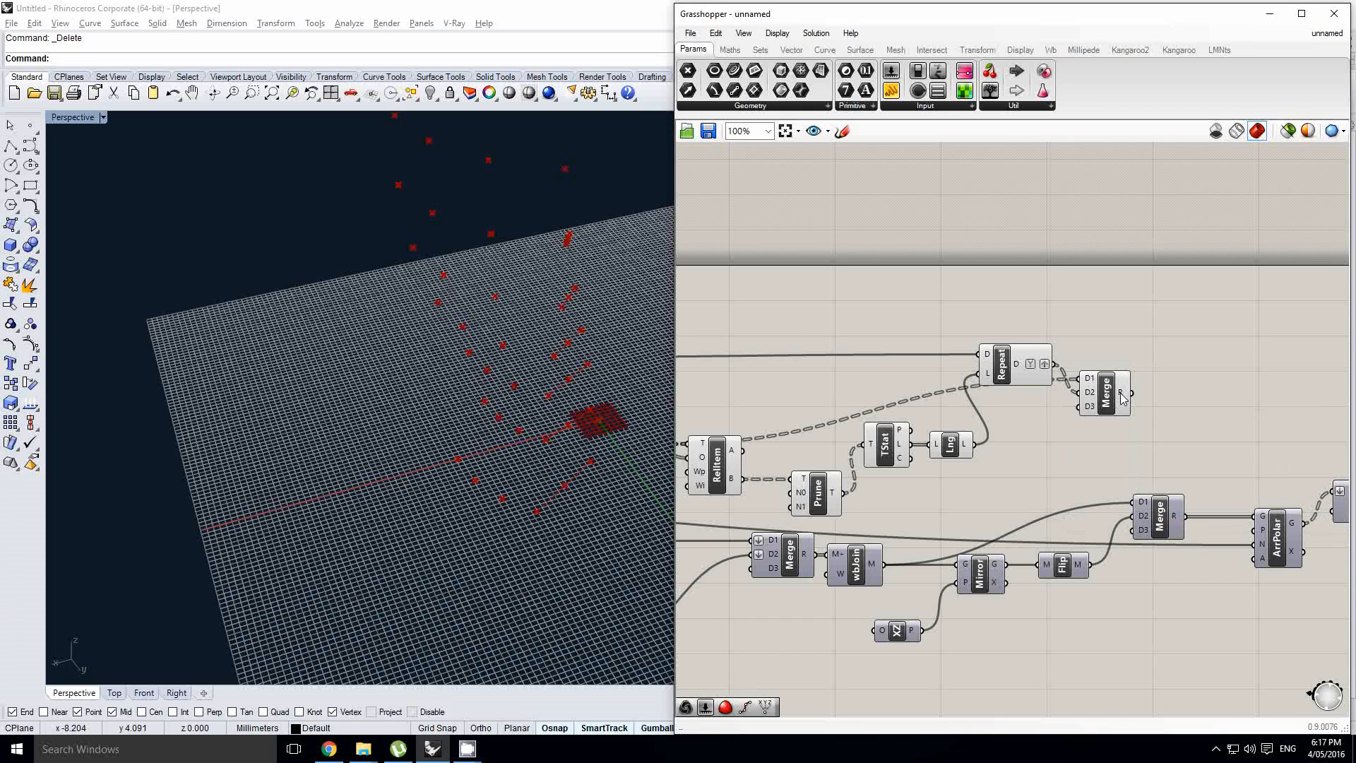
{"action": "mouse_move", "coordinate": [1122, 397]}
{"action": "left_click_drag", "start_coordinate": [1019, 381], "coordinate": [1000, 381]}
{"action": "mouse_move", "coordinate": [998, 365]}
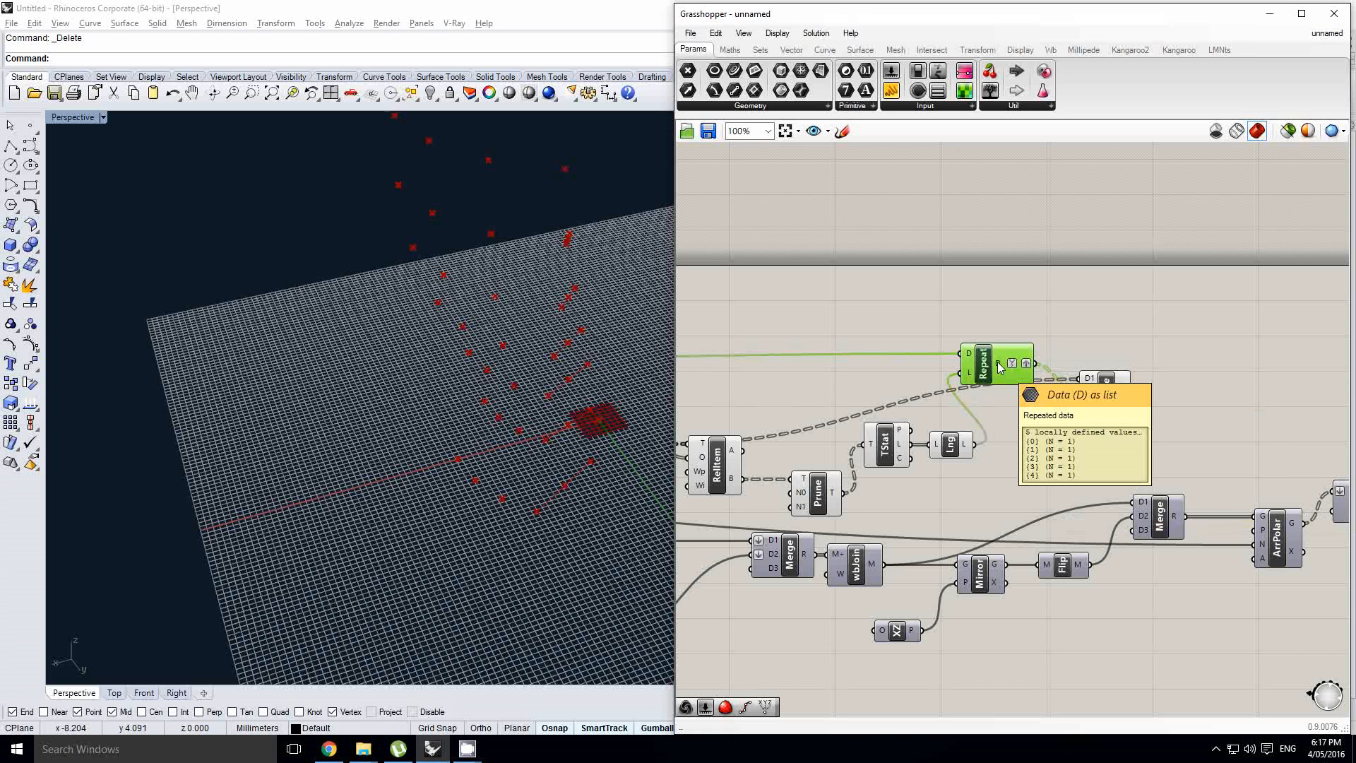
- Replace the wire into the new Merge's D1 input with one from Prune Tree's T output
{"action": "right_click_drag", "start_coordinate": [995, 388], "coordinate": [1101, 377]}
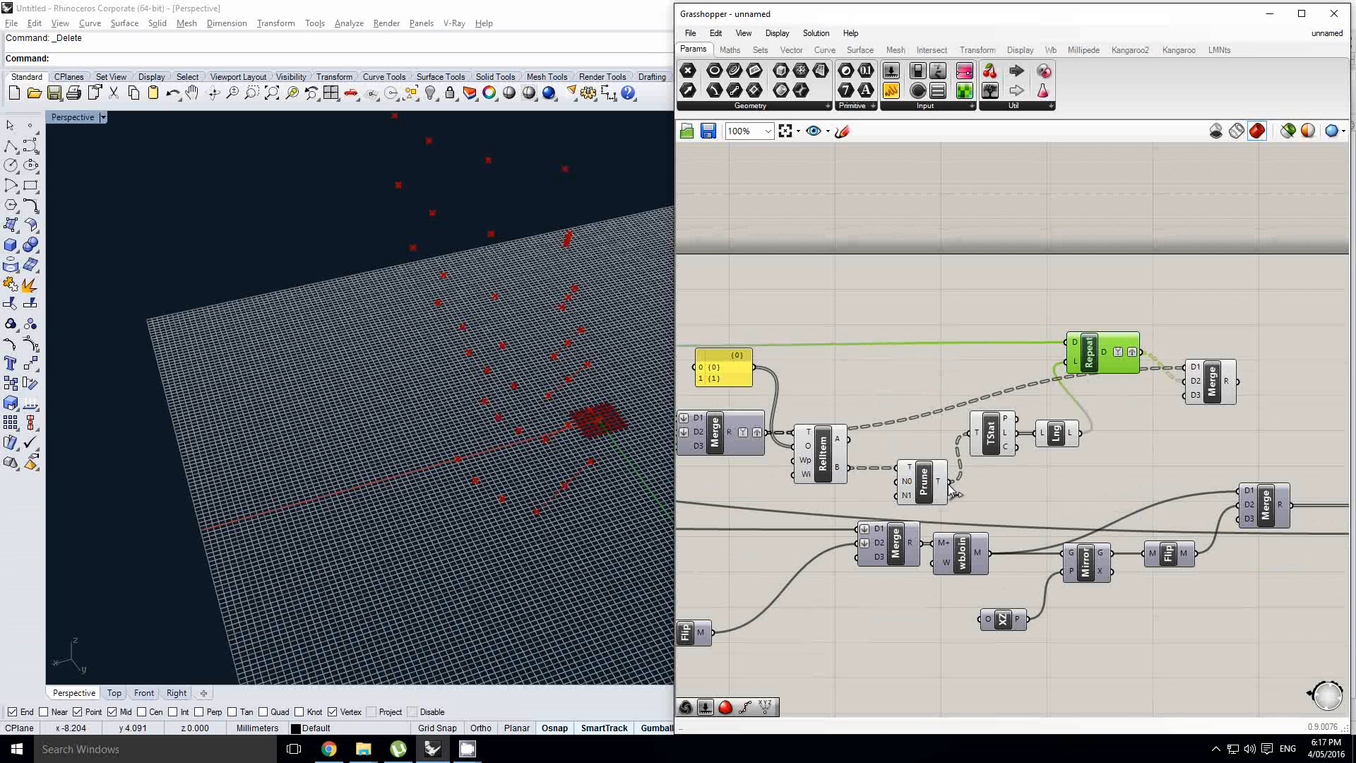
{"action": "left_click_drag", "start_coordinate": [950, 484], "coordinate": [1193, 370]}
{"action": "right_click_drag", "start_coordinate": [1191, 372], "coordinate": [1103, 380]}
{"action": "left_click", "coordinate": [1145, 357]}
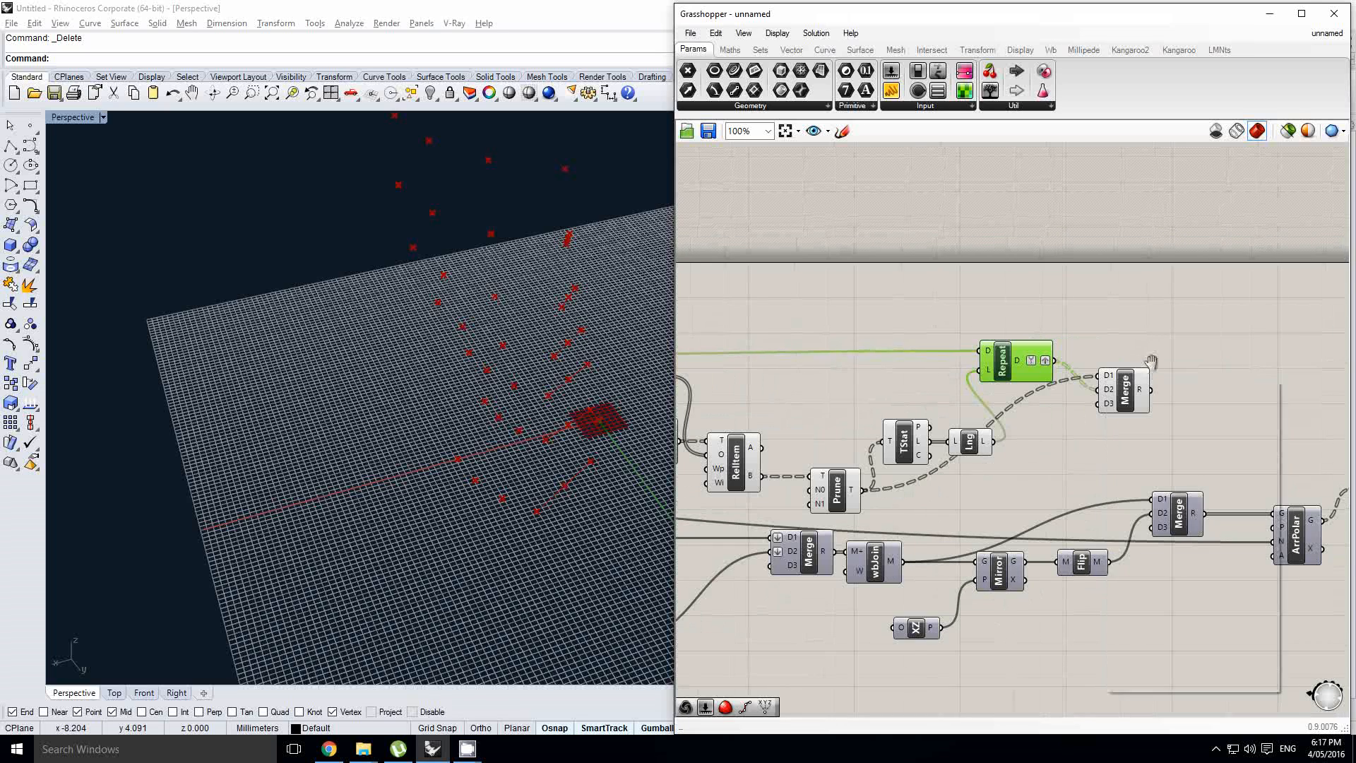
- Add a Construct Mesh component beside the new Merge and connect Merge's R output to its V input
{"action": "scroll", "coordinate": [1140, 388], "scroll_direction": "up", "scroll_amount": 2}
{"action": "scroll", "coordinate": [1138, 388], "scroll_direction": "down", "scroll_amount": 1}
{"action": "right_click_drag", "start_coordinate": [1197, 395], "coordinate": [1083, 413]}
{"action": "double_click", "coordinate": [1083, 413]}
{"action": "type", "text": "con mes"}
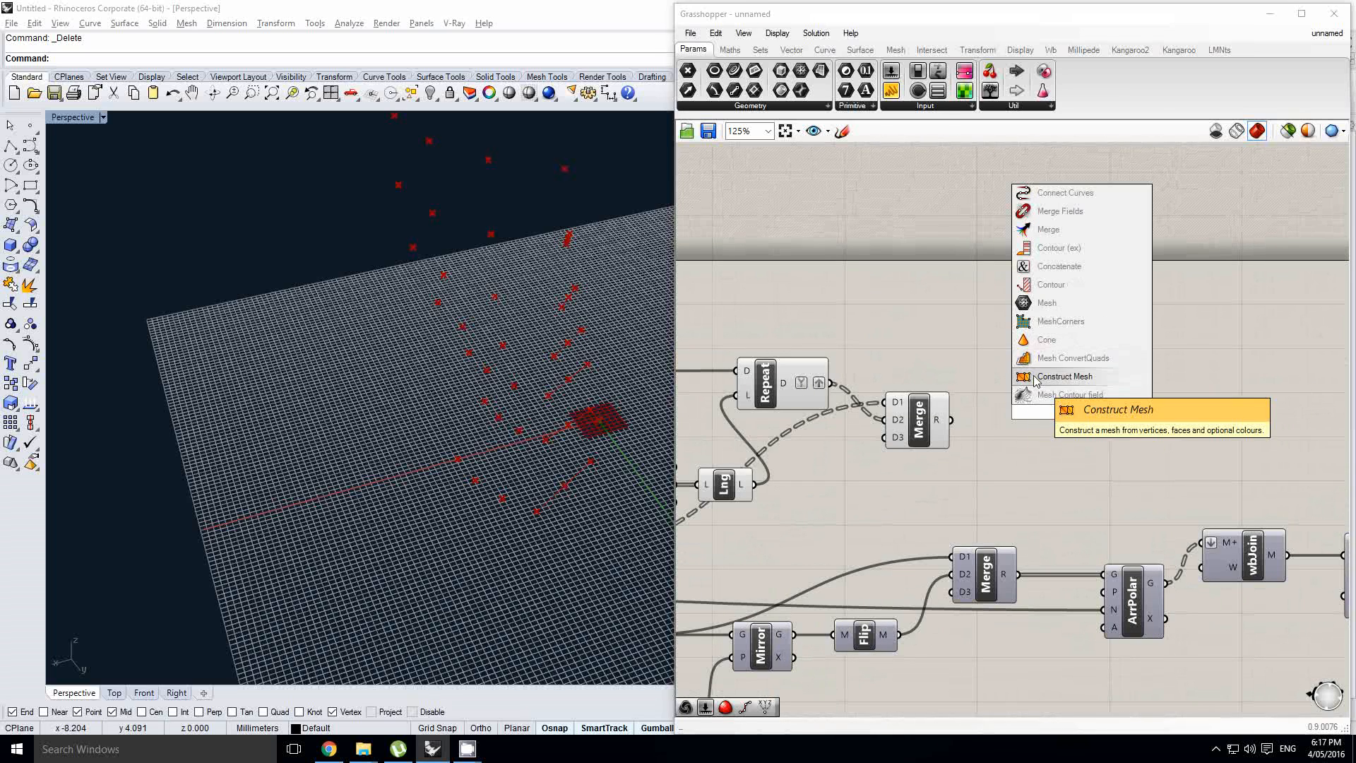
{"action": "left_click", "coordinate": [1053, 377]}
{"action": "left_click_drag", "start_coordinate": [949, 419], "coordinate": [1053, 396]}
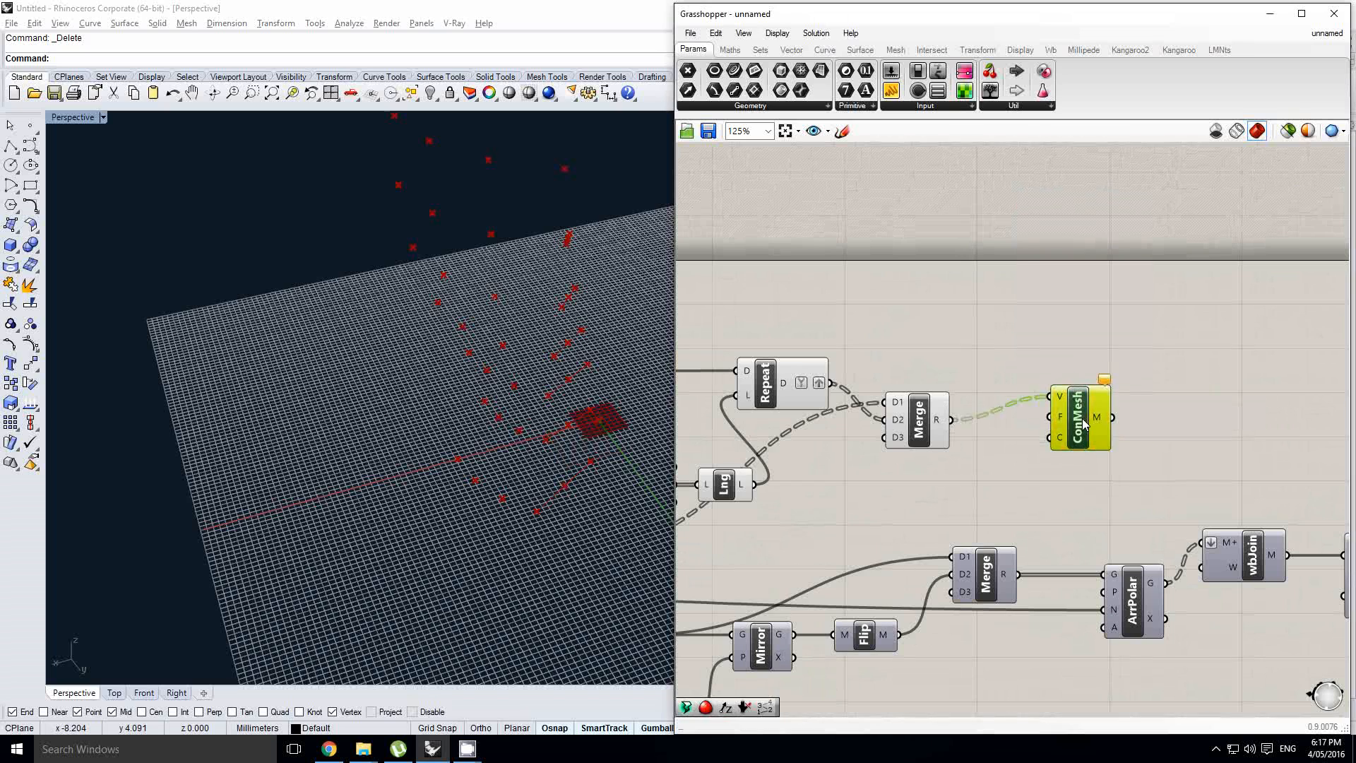
- Add a Mesh Triangle component and connect its F output to Construct Mesh's F input
{"action": "double_click", "coordinate": [982, 348]}
{"action": "type", "text": "me"}
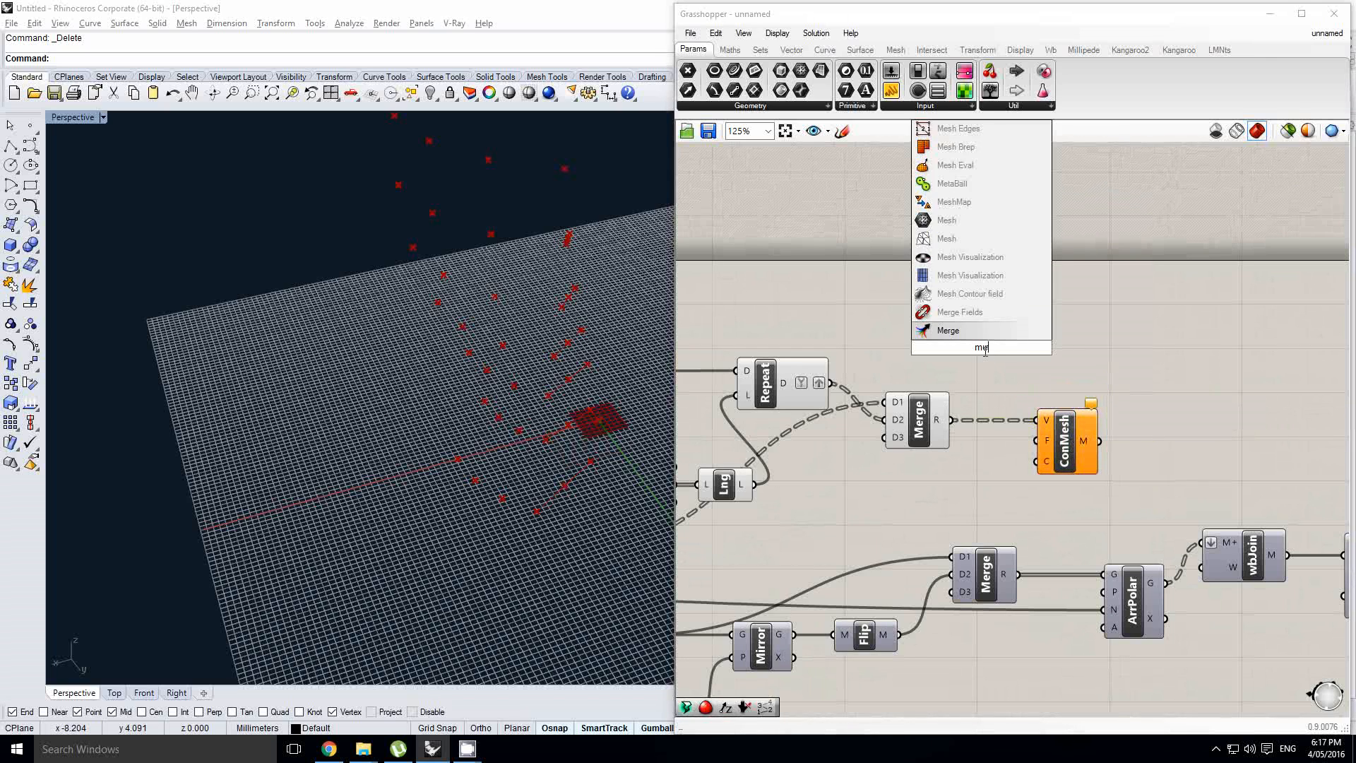
{"action": "type", "text": "sh tri"}
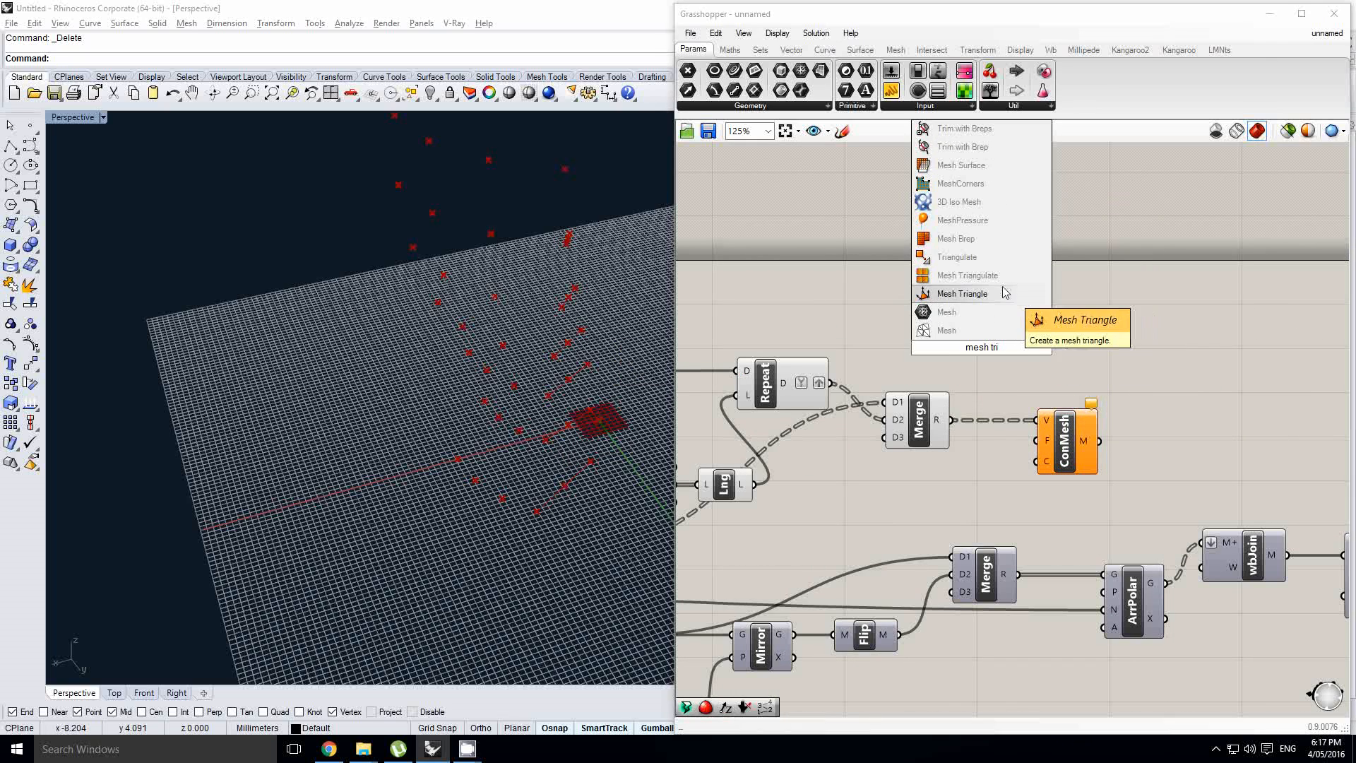
{"action": "left_click", "coordinate": [962, 294]}
{"action": "left_click_drag", "start_coordinate": [989, 342], "coordinate": [1034, 441]}
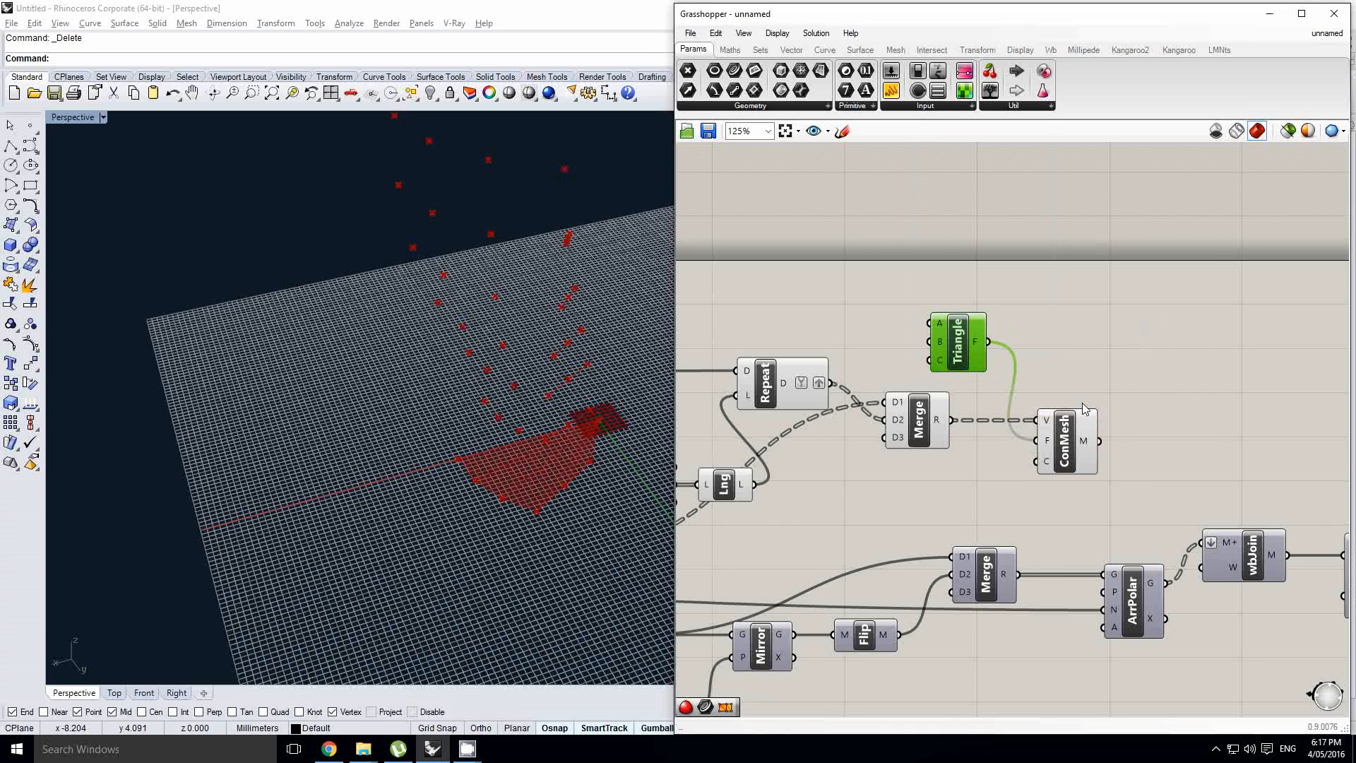
- Select the lower downstream chain of components, from the first Flip and Merge through to wbCatmullClark
{"action": "right_click_drag", "start_coordinate": [1065, 398], "coordinate": [1035, 379]}
{"action": "left_click", "coordinate": [1045, 363]}
{"action": "scroll", "coordinate": [1063, 363], "scroll_direction": "down", "scroll_amount": 1}
{"action": "left_click", "coordinate": [1023, 335]}
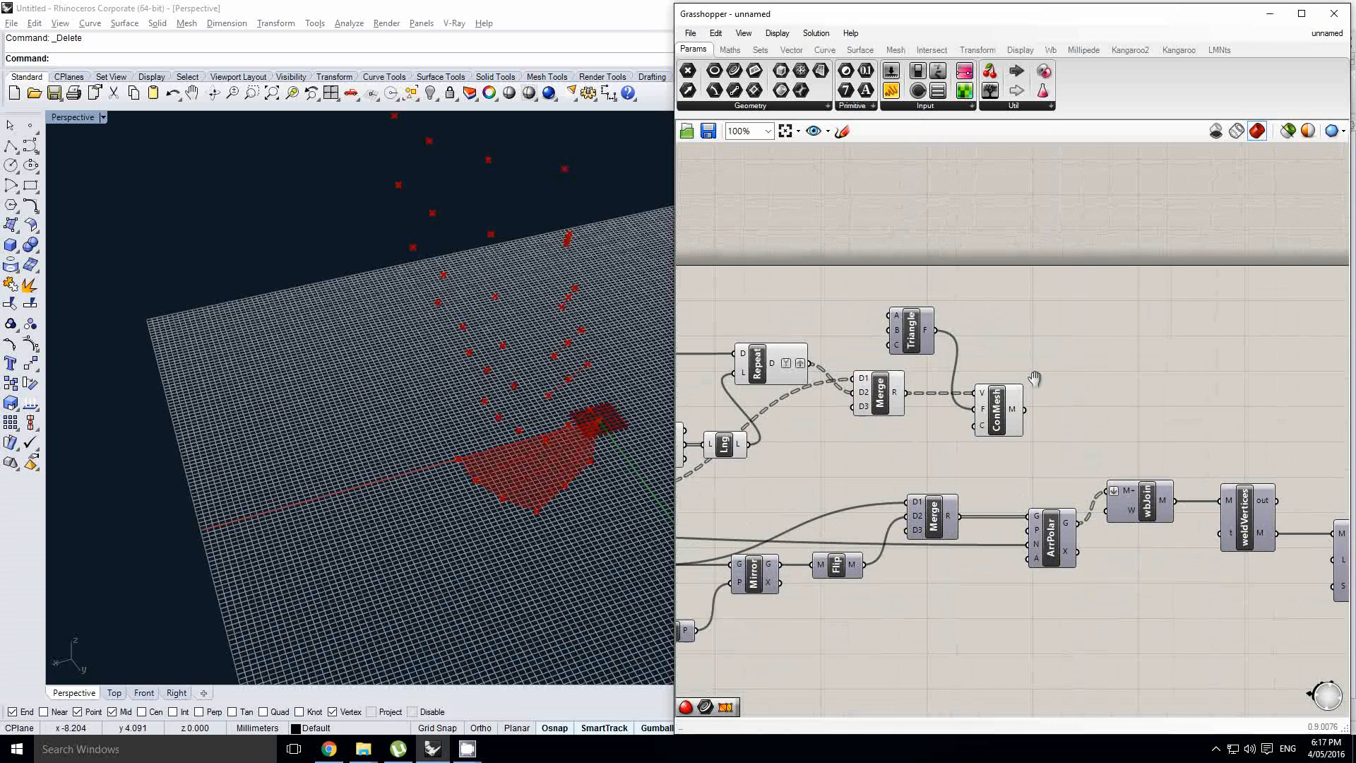
{"action": "scroll", "coordinate": [1036, 379], "scroll_direction": "down", "scroll_amount": 2}
{"action": "right_click_drag", "start_coordinate": [1001, 445], "coordinate": [987, 439]}
{"action": "scroll", "coordinate": [1291, 588], "scroll_direction": "down", "scroll_amount": 2}
{"action": "left_click", "coordinate": [1093, 541]}
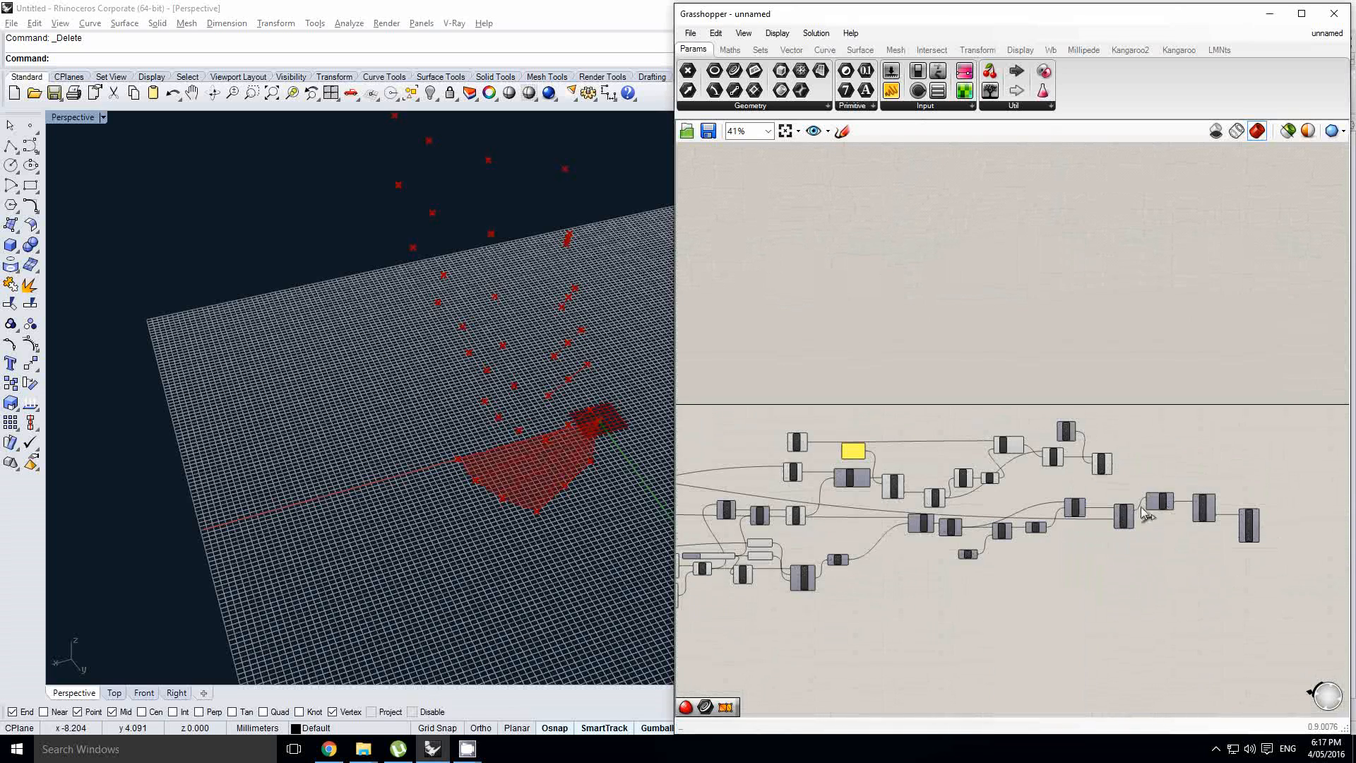
{"action": "left_click_drag", "start_coordinate": [1270, 587], "coordinate": [854, 488]}
{"action": "scroll", "coordinate": [913, 522], "scroll_direction": "up", "scroll_amount": 1}
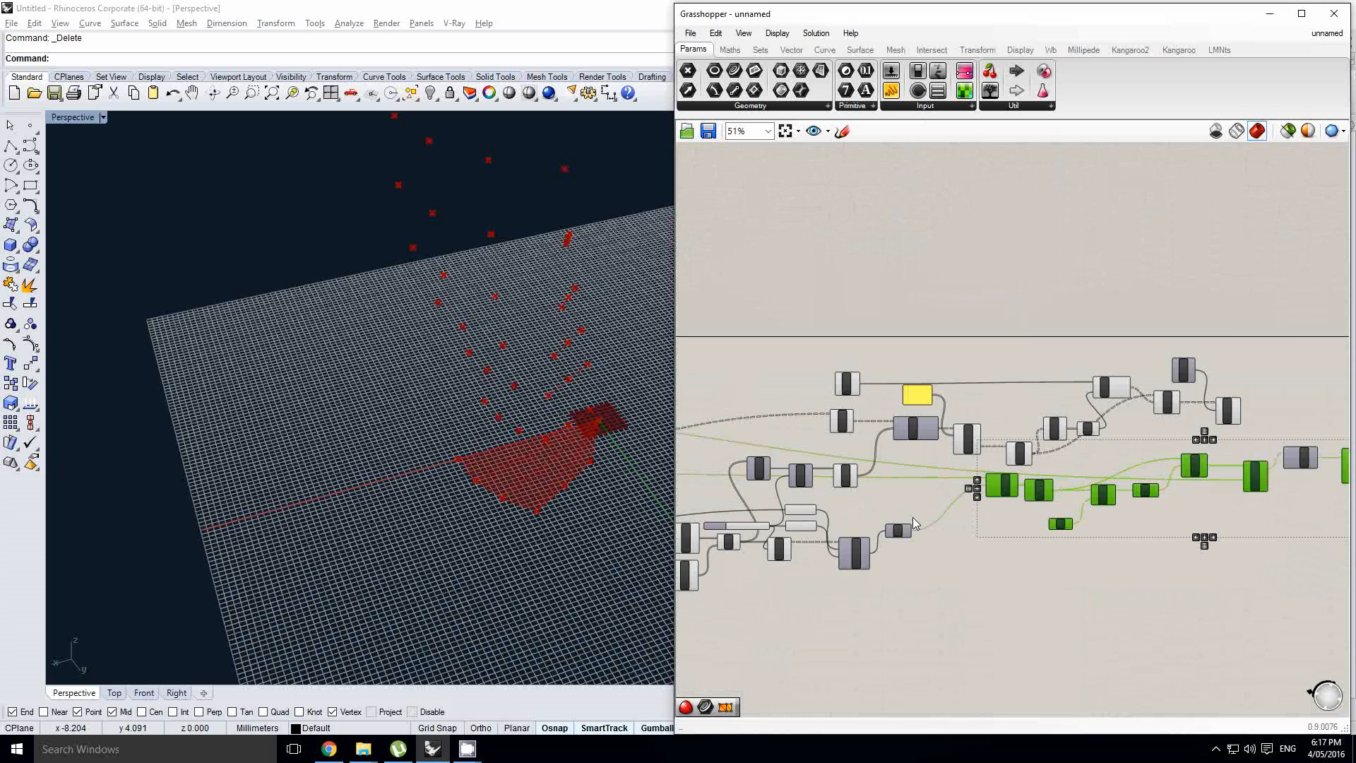
{"action": "scroll", "coordinate": [867, 528], "scroll_direction": "up", "scroll_amount": 3}
{"action": "left_click", "coordinate": [934, 543], "text": "shift"}
{"action": "scroll", "coordinate": [998, 498], "scroll_direction": "down", "scroll_amount": 3}
{"action": "right_click_drag", "start_coordinate": [1039, 485], "coordinate": [894, 486]}
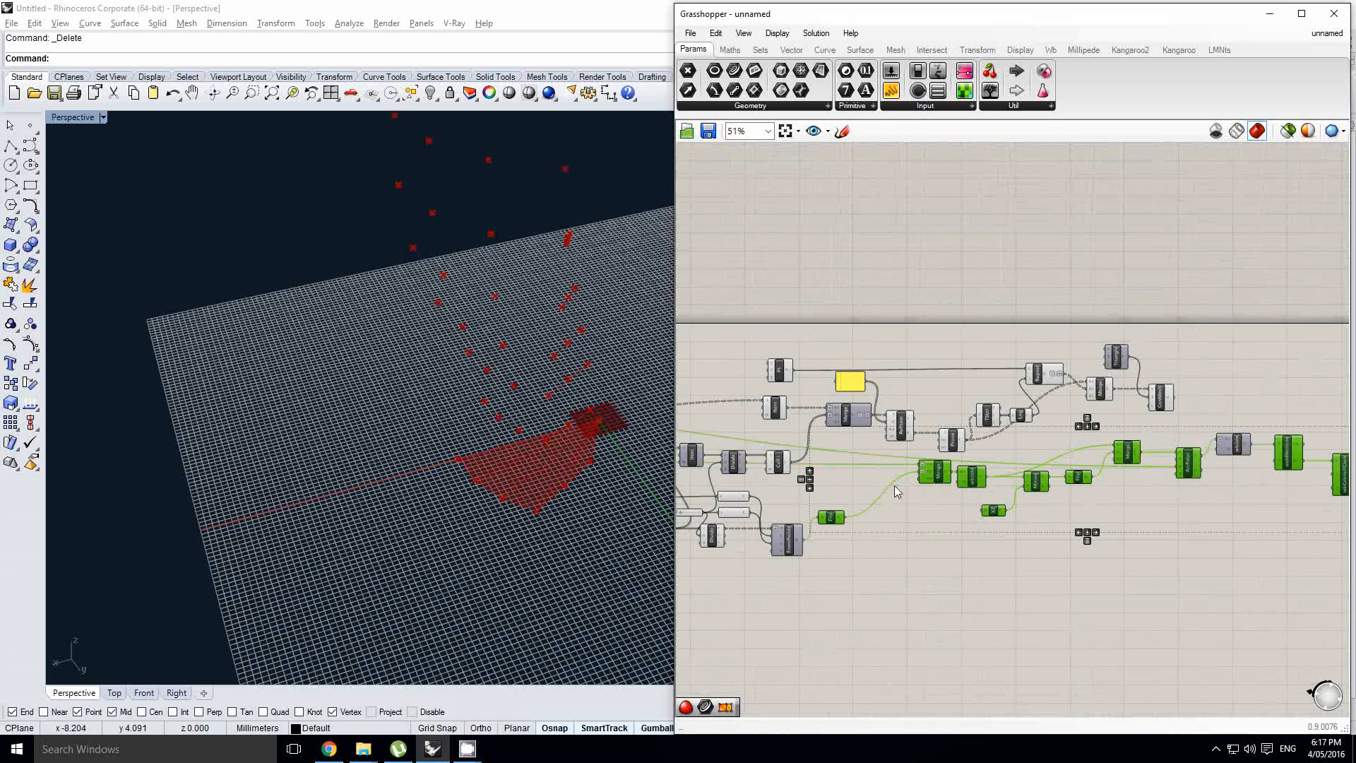
{"action": "left_click_drag", "start_coordinate": [933, 472], "coordinate": [1322, 469]}
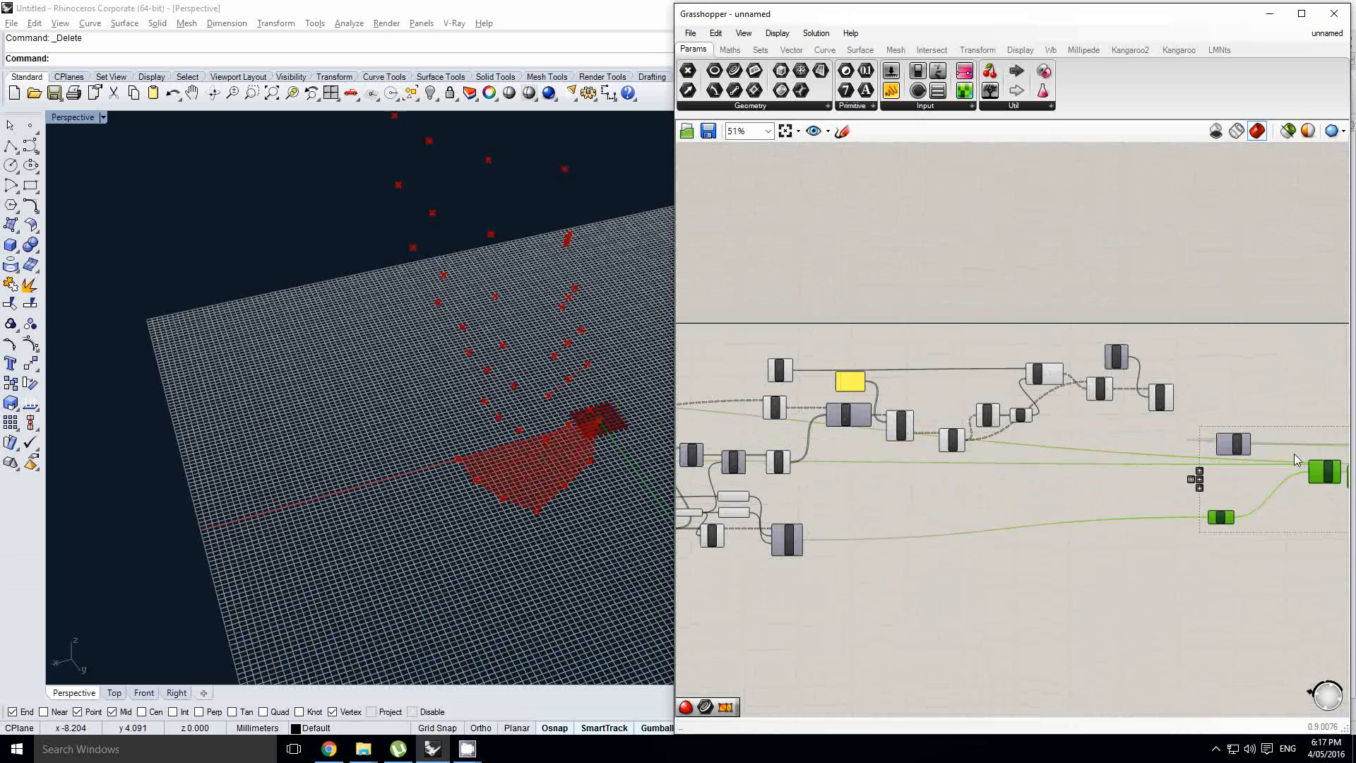
{"action": "right_click_drag", "start_coordinate": [1264, 454], "coordinate": [1053, 464]}
{"action": "scroll", "coordinate": [1053, 462], "scroll_direction": "up", "scroll_amount": 3}
{"action": "key", "text": "ctrl+z"}
- Include wbJoin in the selection, move the whole chain to the right, and connect Construct Mesh's M output to Merge's D3
{"action": "scroll", "coordinate": [1032, 447], "scroll_direction": "down", "scroll_amount": 2}
{"action": "left_click", "coordinate": [1013, 451], "text": "shift"}
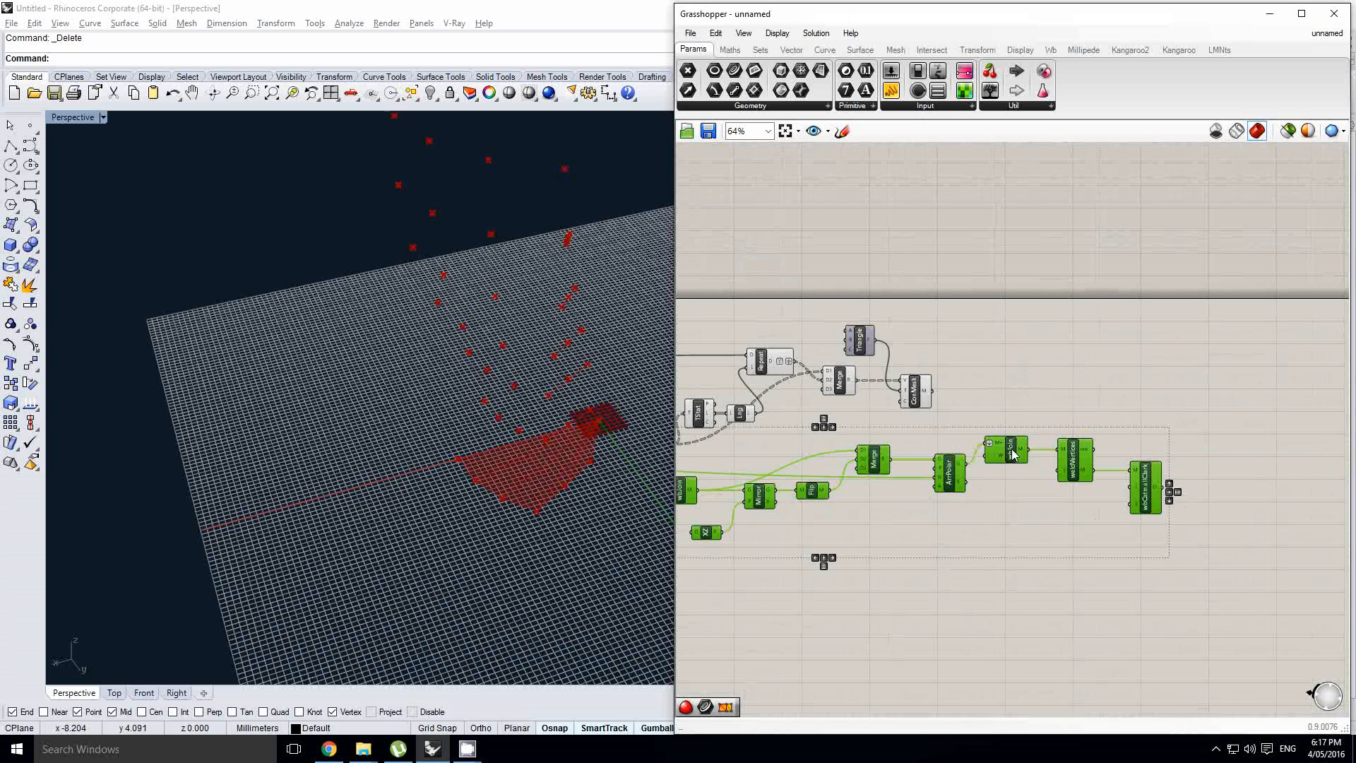
{"action": "left_click_drag", "start_coordinate": [1012, 453], "coordinate": [1325, 452]}
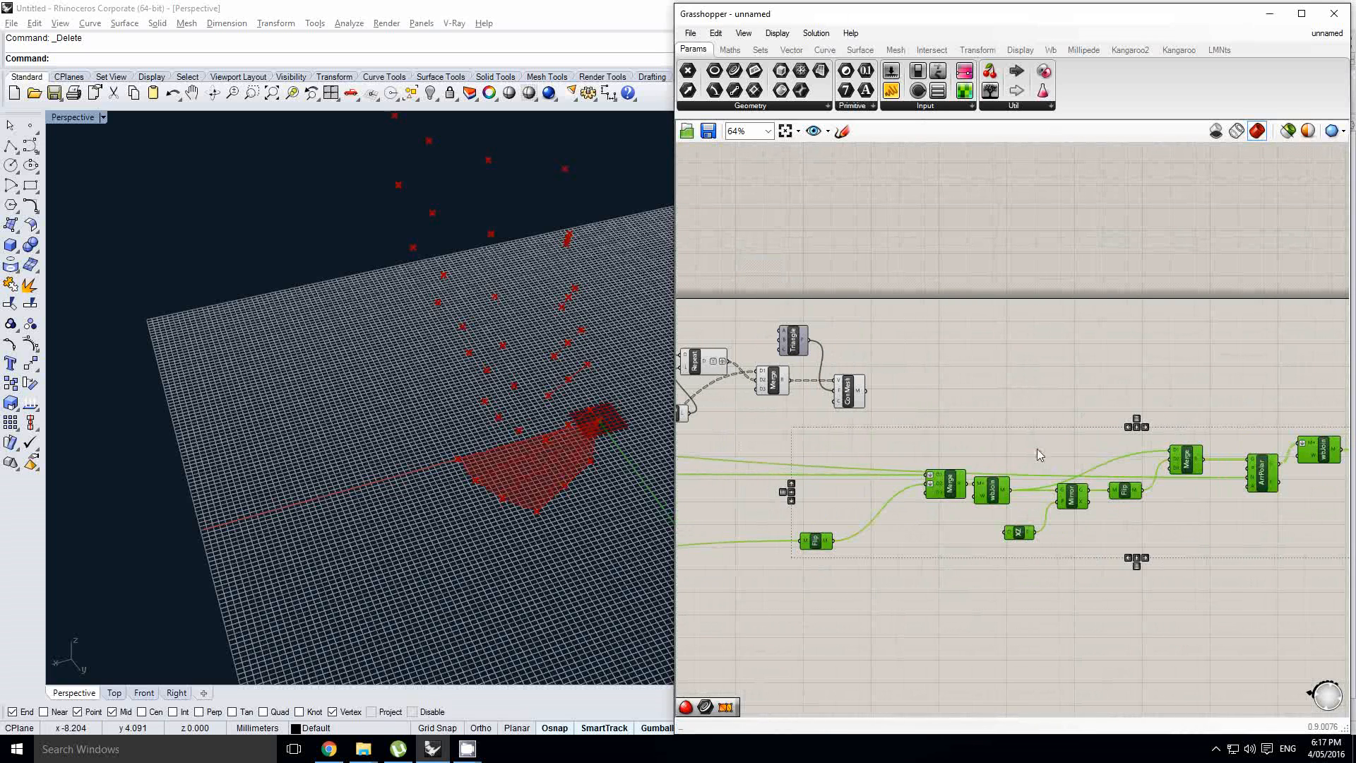
{"action": "left_click", "coordinate": [1039, 455]}
{"action": "scroll", "coordinate": [870, 394], "scroll_direction": "up", "scroll_amount": 1}
{"action": "left_click_drag", "start_coordinate": [931, 515], "coordinate": [939, 520]}
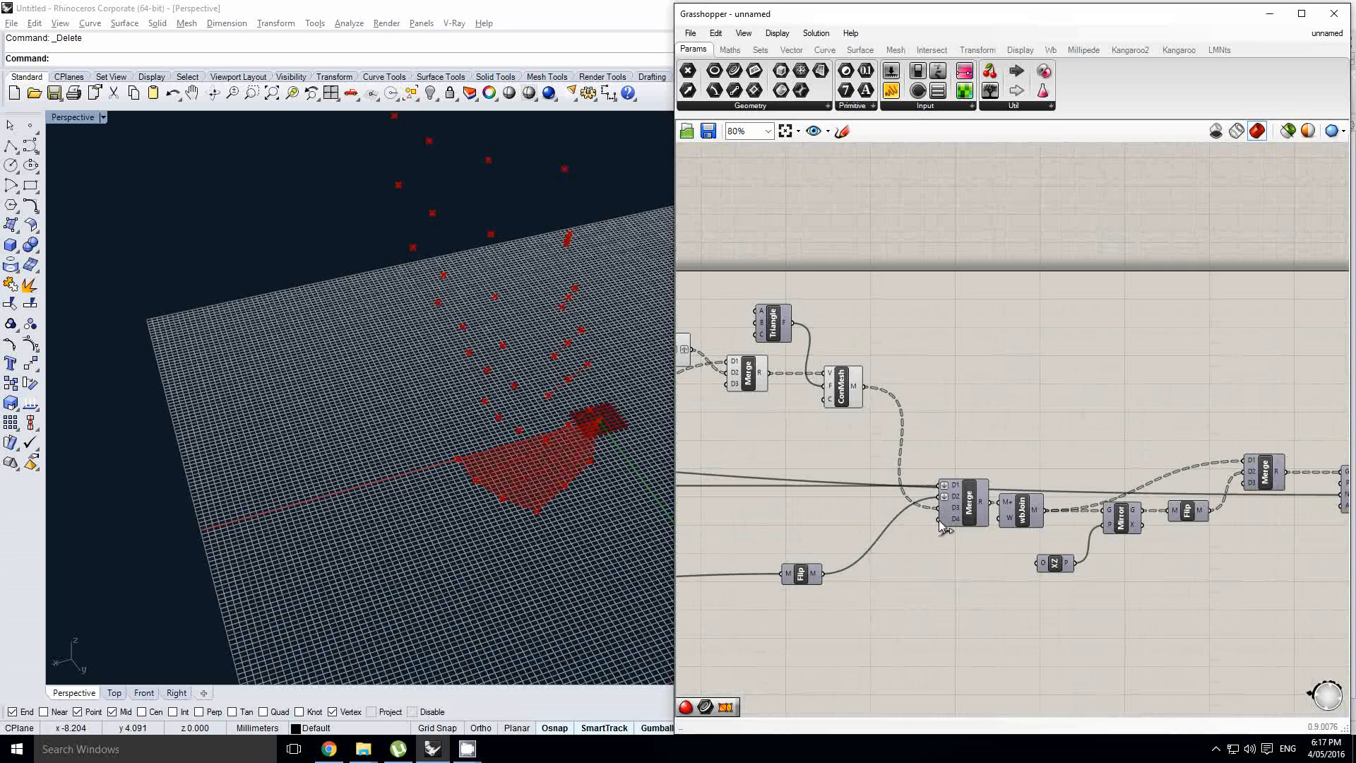
- Bake the wbCatmullClark mesh, examine the bottom of the vase, and delete the baked mesh
{"action": "right_click_drag", "start_coordinate": [949, 462], "coordinate": [930, 459]}
{"action": "scroll", "coordinate": [976, 424], "scroll_direction": "down", "scroll_amount": 2}
{"action": "right_click_drag", "start_coordinate": [1180, 412], "coordinate": [1021, 397]}
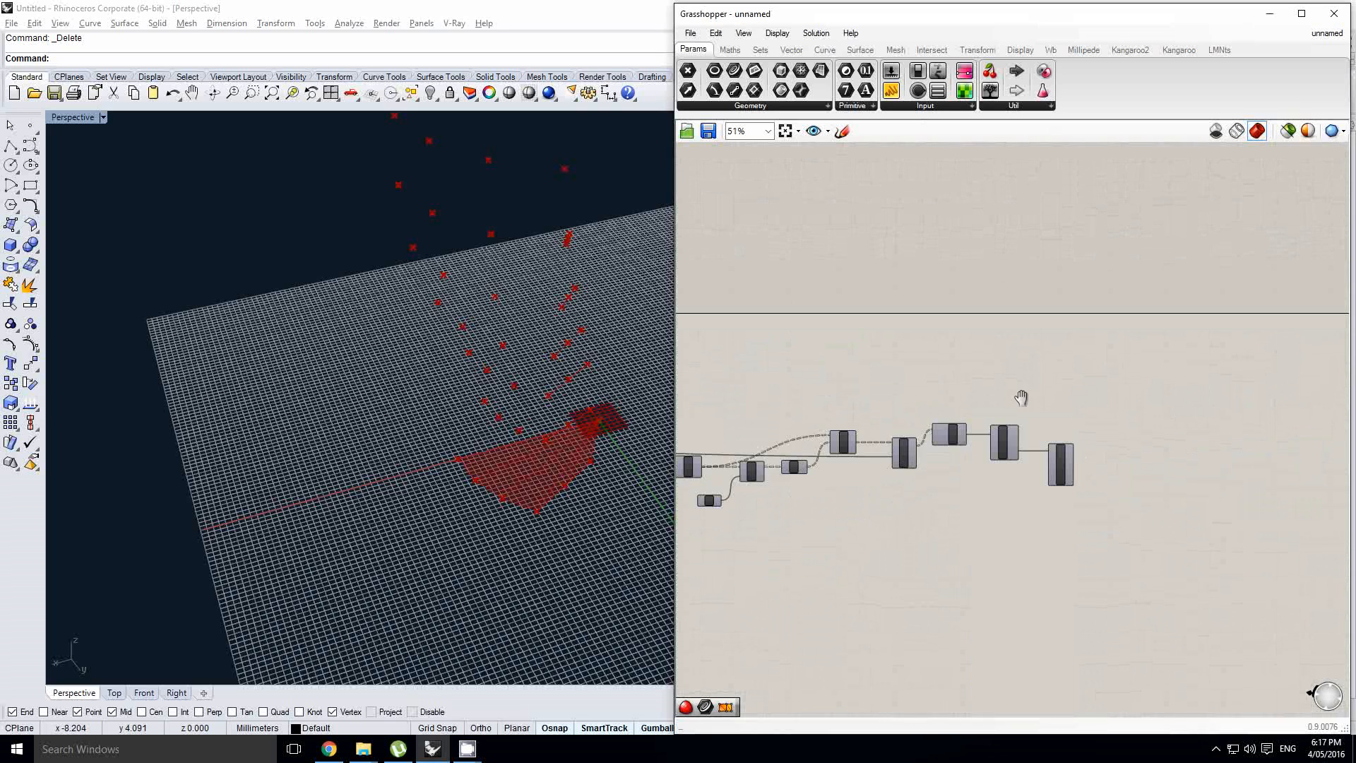
{"action": "left_click", "coordinate": [1059, 456]}
{"action": "scroll", "coordinate": [1058, 451], "scroll_direction": "up", "scroll_amount": 3}
{"action": "right_click_drag", "start_coordinate": [539, 465], "coordinate": [442, 499]}
{"action": "scroll", "coordinate": [515, 484], "scroll_direction": "up", "scroll_amount": 3}
{"action": "scroll", "coordinate": [432, 264], "scroll_direction": "down", "scroll_amount": 3}
{"action": "left_click", "coordinate": [475, 402]}
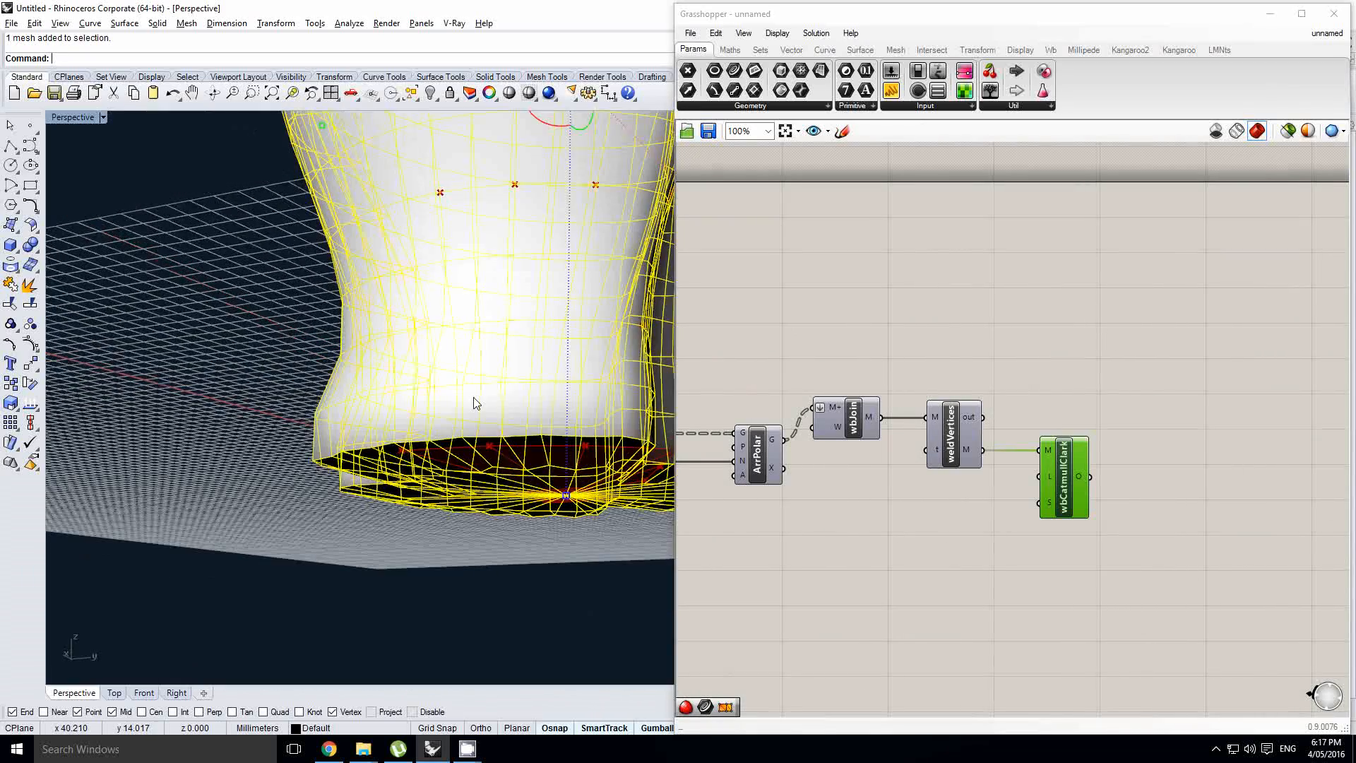
{"action": "key", "text": "Delete"}
- Duplicate the mesh Flip component and wire the copy between Construct Mesh's M output and Merge's D3 input
{"action": "right_click_drag", "start_coordinate": [951, 379], "coordinate": [1108, 384]}
{"action": "scroll", "coordinate": [1107, 385], "scroll_direction": "down", "scroll_amount": 2}
{"action": "right_click_drag", "start_coordinate": [880, 403], "coordinate": [1111, 423]}
{"action": "right_click_drag", "start_coordinate": [843, 433], "coordinate": [920, 434]}
{"action": "scroll", "coordinate": [911, 435], "scroll_direction": "up", "scroll_amount": 1}
{"action": "left_click_drag", "start_coordinate": [836, 541], "coordinate": [907, 452], "text": "alt"}
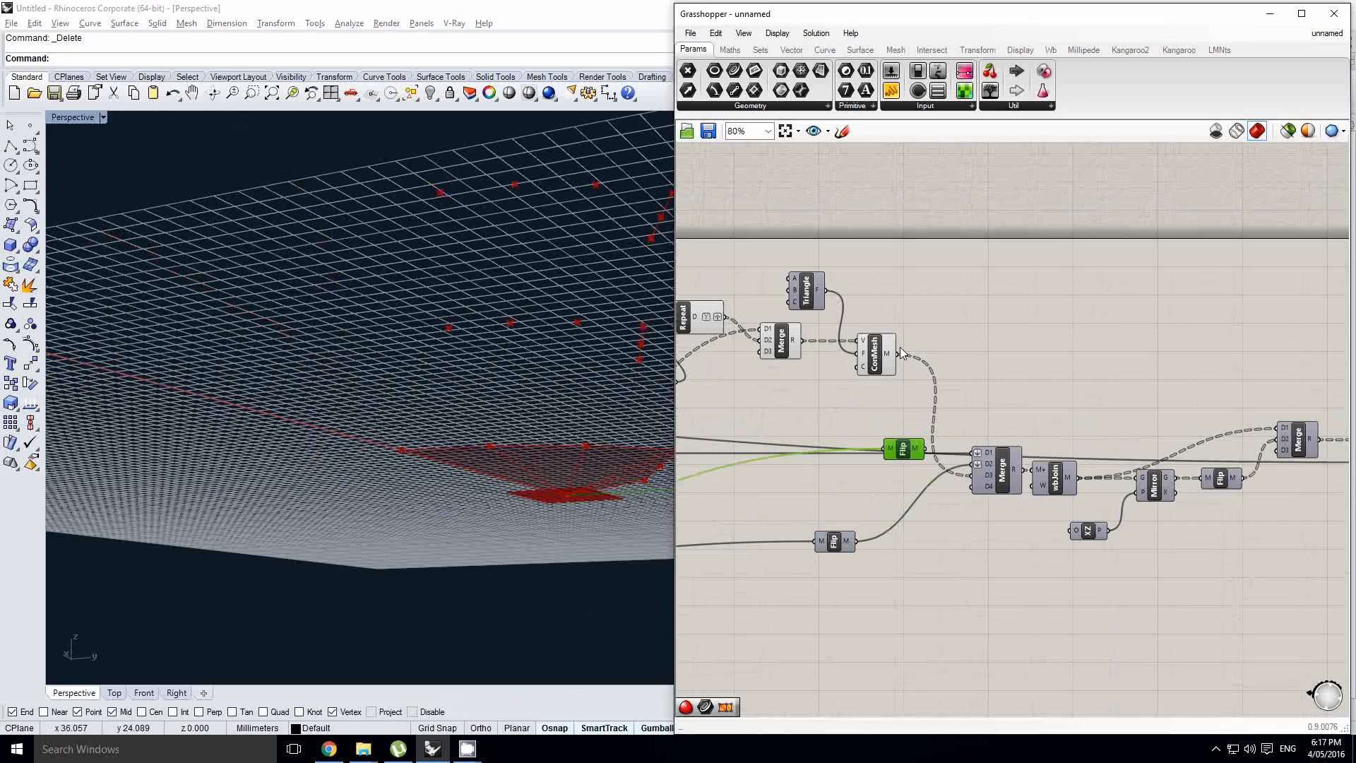
{"action": "left_click_drag", "start_coordinate": [897, 356], "coordinate": [890, 449]}
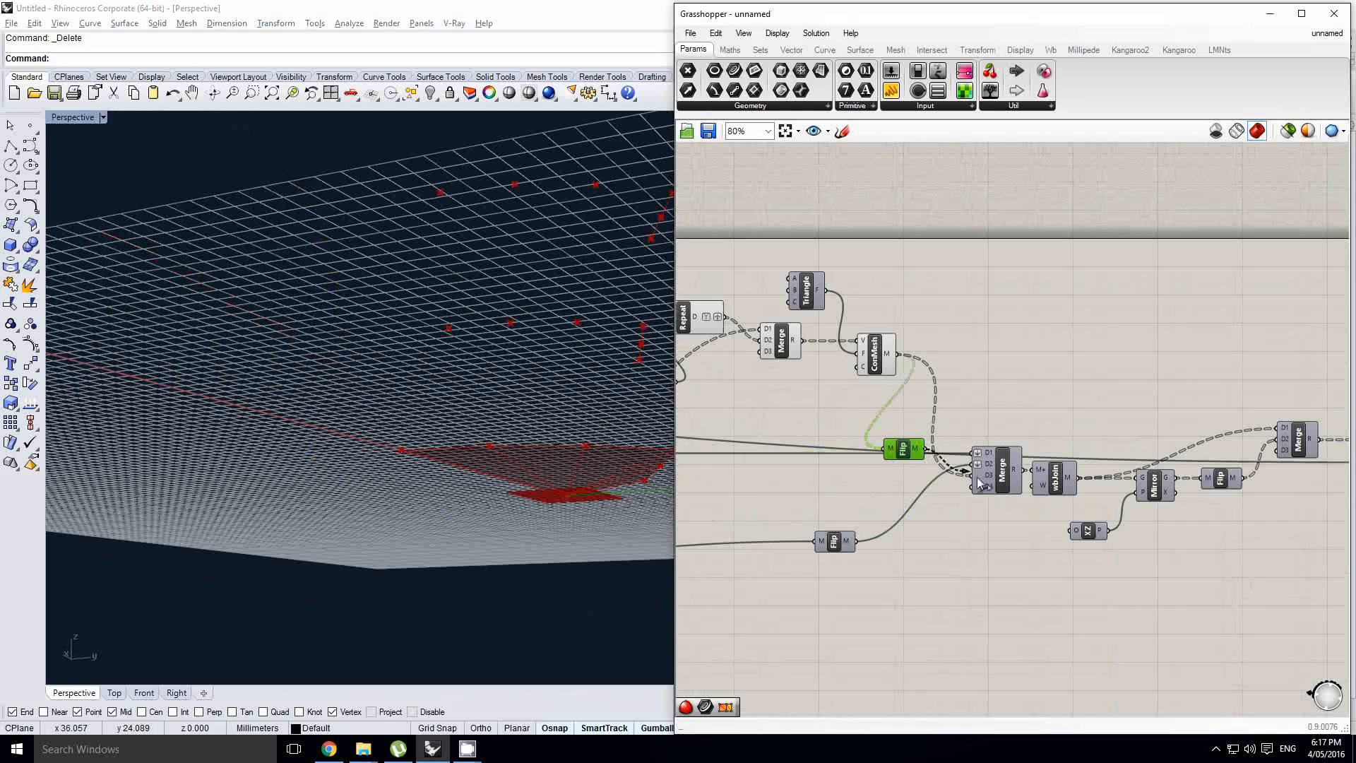
{"action": "left_click_drag", "start_coordinate": [980, 484], "coordinate": [979, 485]}
- Bake the wbCatmullClark output again to check the vase's closed bottom, and delete the baked mesh
{"action": "scroll", "coordinate": [1059, 416], "scroll_direction": "down", "scroll_amount": 3}
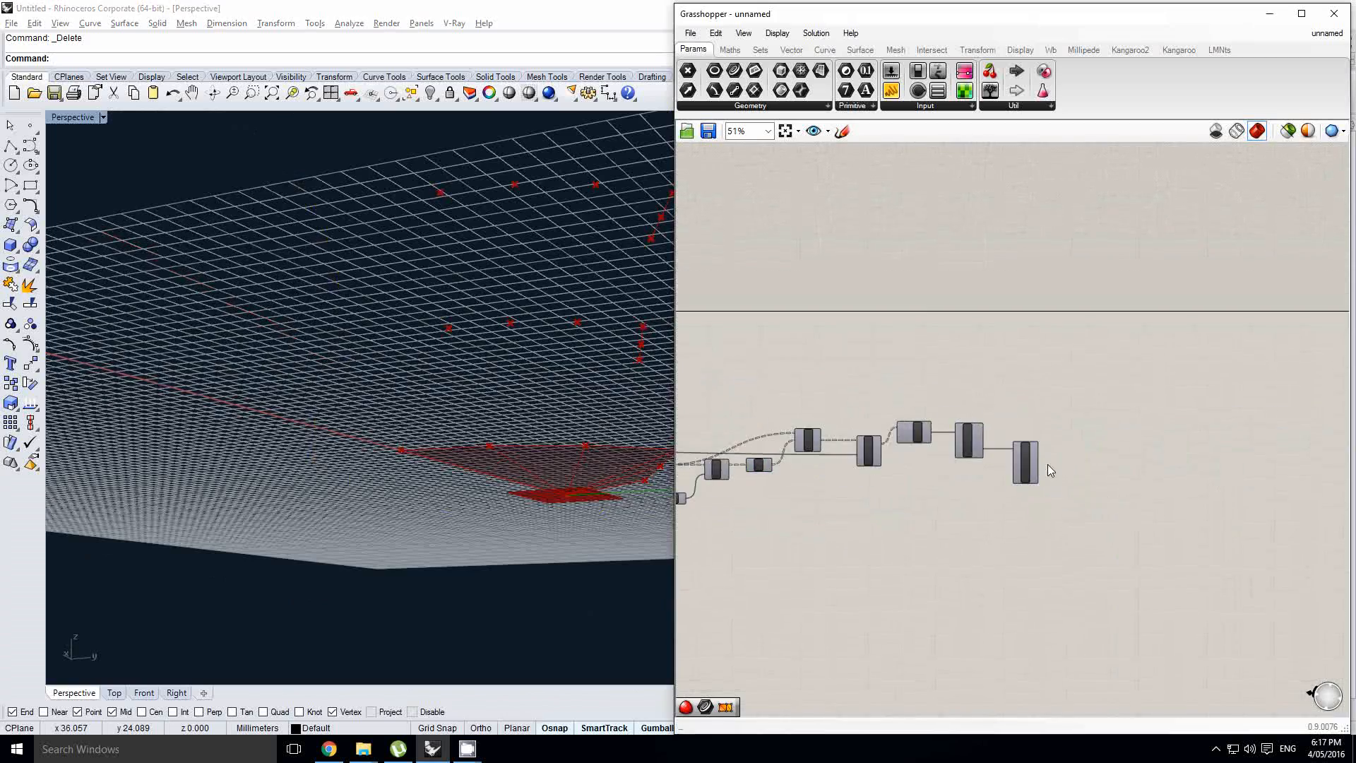
{"action": "scroll", "coordinate": [1039, 464], "scroll_direction": "up", "scroll_amount": 2}
{"action": "left_click", "coordinate": [1022, 469]}
{"action": "middle_click", "coordinate": [1021, 467]}
{"action": "left_click", "coordinate": [1057, 503]}
{"action": "right_click_drag", "start_coordinate": [569, 351], "coordinate": [485, 404], "text": "shift"}
{"action": "scroll", "coordinate": [490, 397], "scroll_direction": "up", "scroll_amount": 3}
{"action": "scroll", "coordinate": [494, 397], "scroll_direction": "down", "scroll_amount": 5}
{"action": "left_click", "coordinate": [519, 378]}
{"action": "key", "text": "Delete"}
{"action": "right_click_drag", "start_coordinate": [565, 383], "coordinate": [585, 439]}
{"action": "scroll", "coordinate": [940, 459], "scroll_direction": "down", "scroll_amount": 4}
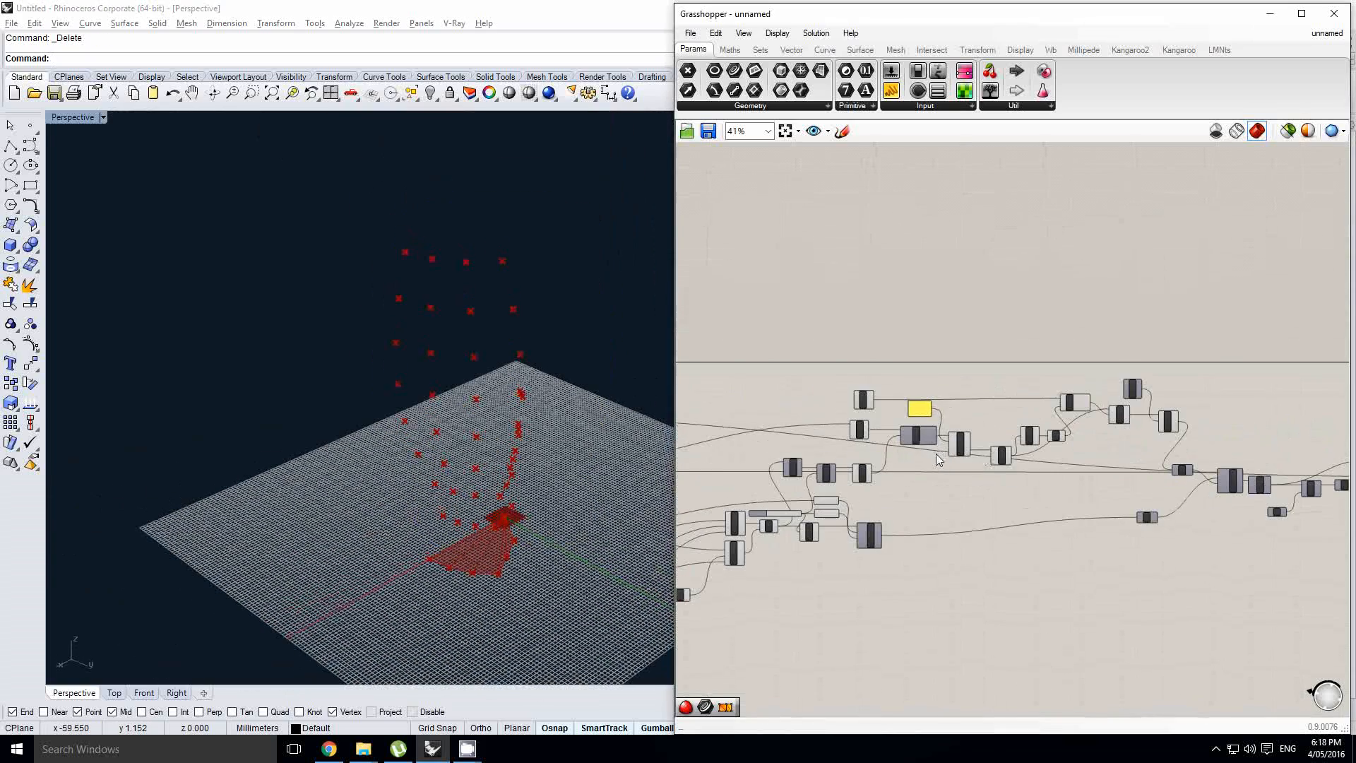
- Move the group of base-closing components, including Prune Tree, slightly to the left on the canvas
{"action": "scroll", "coordinate": [1194, 447], "scroll_direction": "up", "scroll_amount": 2}
{"action": "left_click_drag", "start_coordinate": [780, 341], "coordinate": [776, 339]}
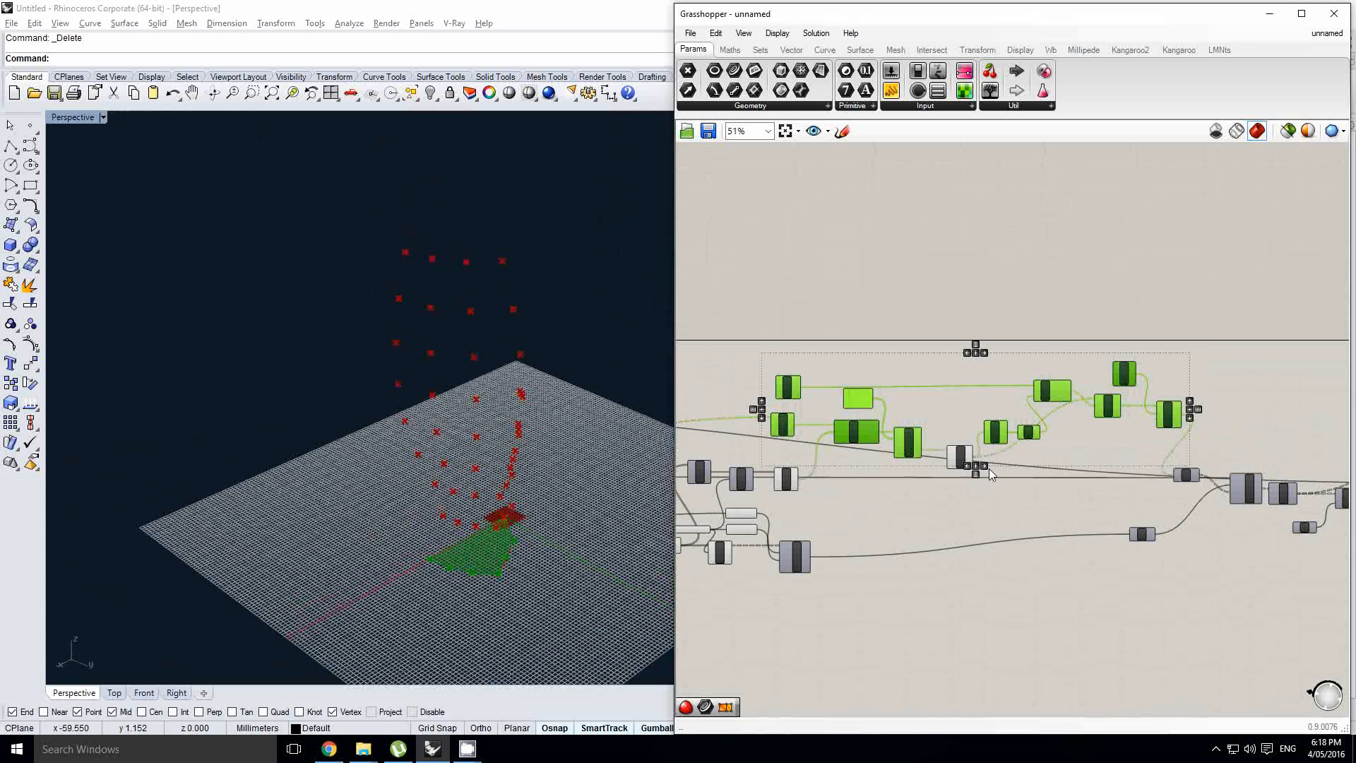
{"action": "left_click_drag", "start_coordinate": [963, 462], "coordinate": [934, 458], "text": "shift"}
{"action": "left_click", "coordinate": [895, 304]}
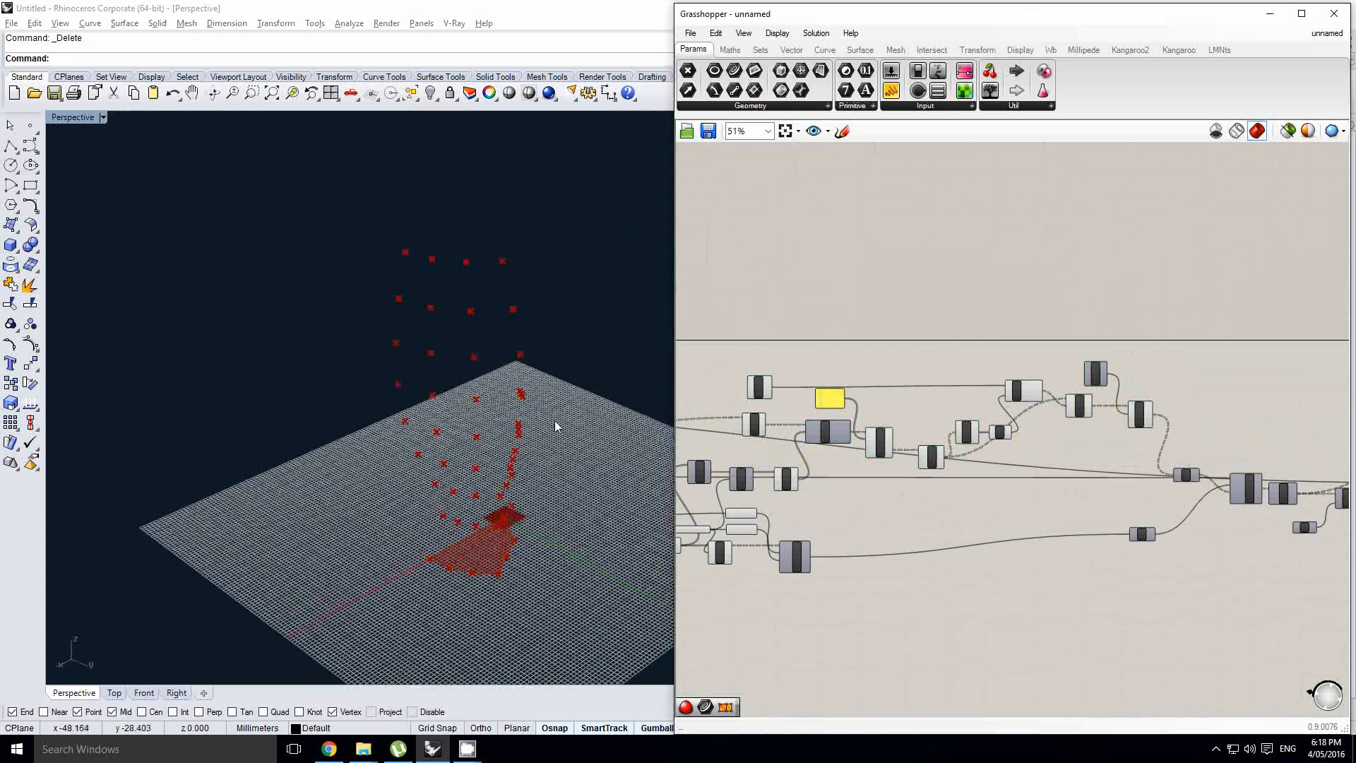
- Examine the top row of vase points and the upstream Pt component that feeds Mesh From Points
{"action": "right_click_drag", "start_coordinate": [555, 426], "coordinate": [525, 303]}
{"action": "right_click_drag", "start_coordinate": [518, 159], "coordinate": [499, 310], "text": "shift"}
{"action": "scroll", "coordinate": [706, 402], "scroll_direction": "down", "scroll_amount": 1}
{"action": "right_click_drag", "start_coordinate": [731, 371], "coordinate": [1022, 375]}
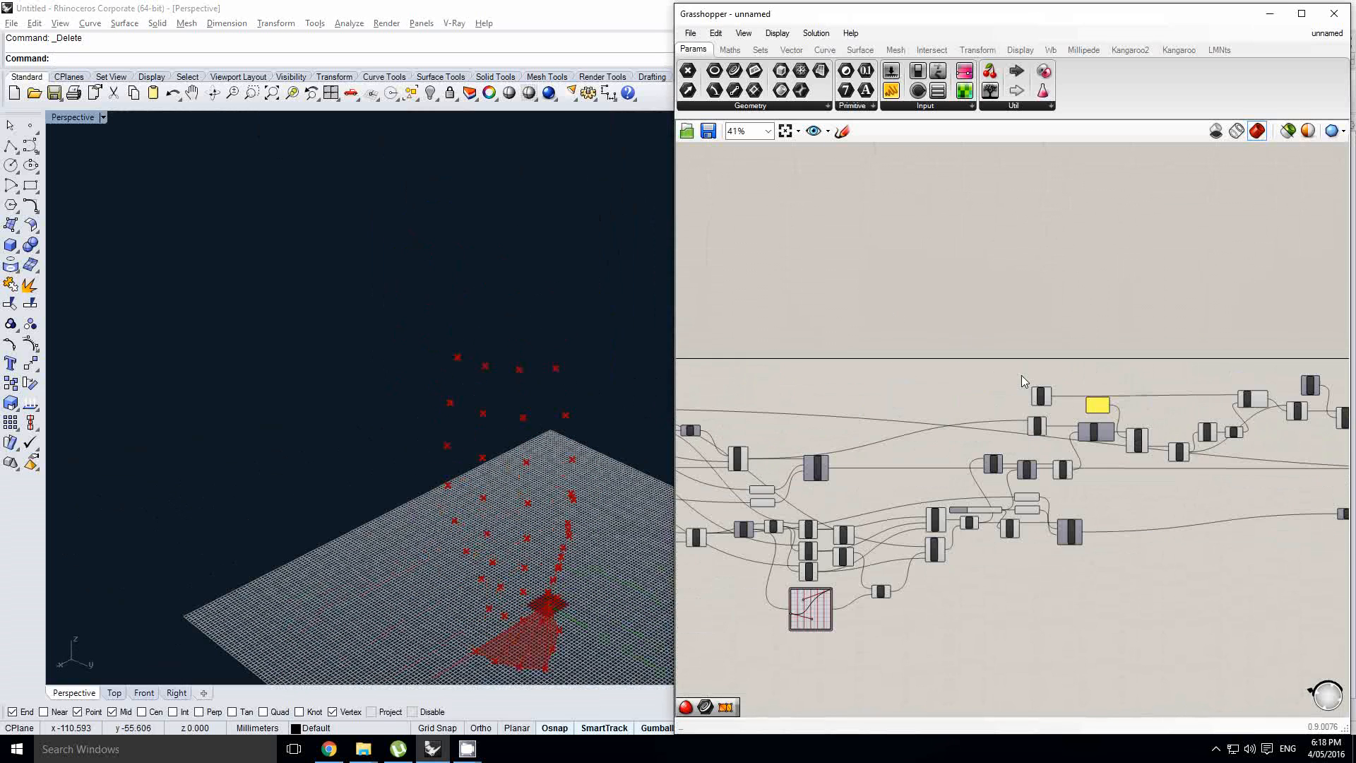
{"action": "right_click_drag", "start_coordinate": [863, 403], "coordinate": [1056, 360]}
{"action": "right_click_drag", "start_coordinate": [918, 375], "coordinate": [994, 361]}
{"action": "left_click", "coordinate": [1080, 354]}
{"action": "scroll", "coordinate": [1080, 354], "scroll_direction": "up", "scroll_amount": 1}
{"action": "left_click", "coordinate": [1031, 352]}
{"action": "right_click_drag", "start_coordinate": [1087, 349], "coordinate": [934, 319]}
{"action": "right_click_drag", "start_coordinate": [550, 411], "coordinate": [486, 345]}
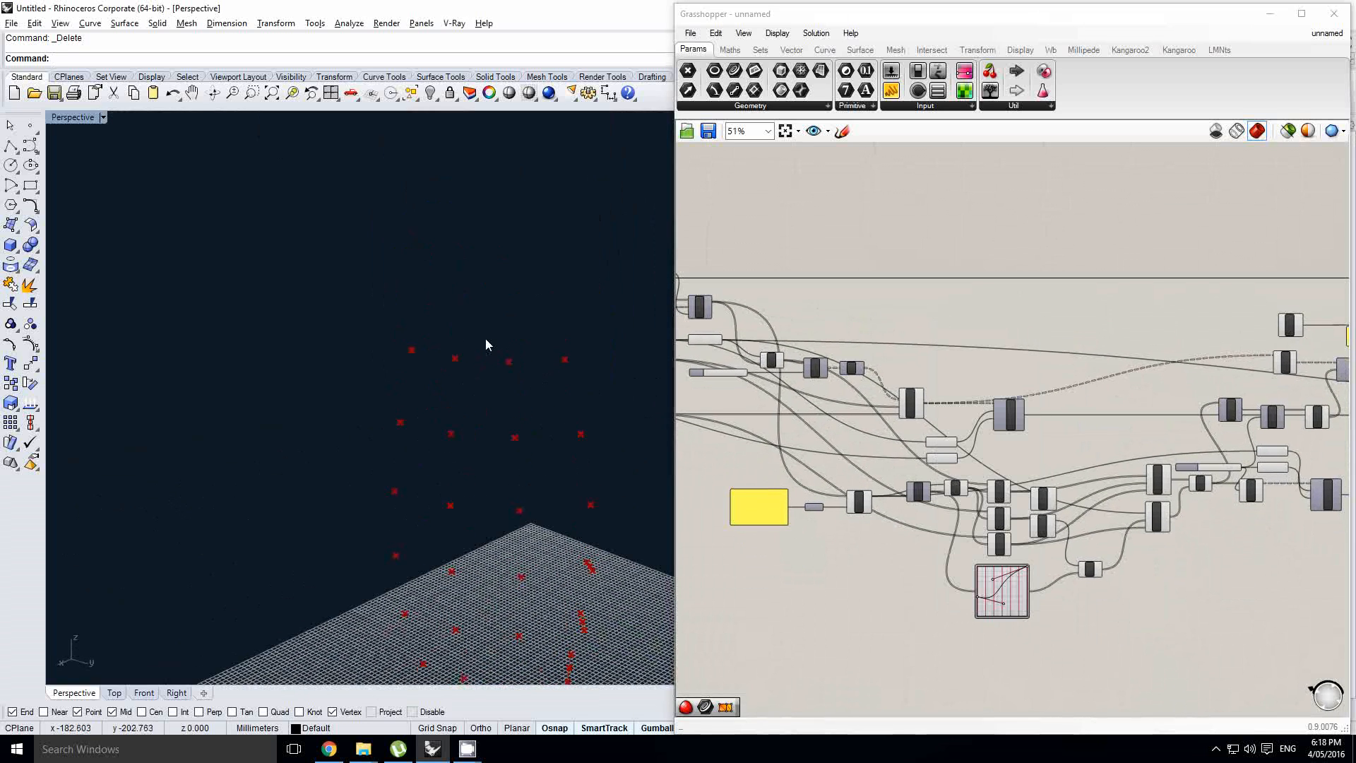
{"action": "left_click_drag", "start_coordinate": [587, 387], "coordinate": [587, 387]}
{"action": "left_click_drag", "start_coordinate": [485, 326], "coordinate": [612, 396]}
{"action": "right_click_drag", "start_coordinate": [888, 354], "coordinate": [833, 363]}
{"action": "scroll", "coordinate": [991, 418], "scroll_direction": "up", "scroll_amount": 1}
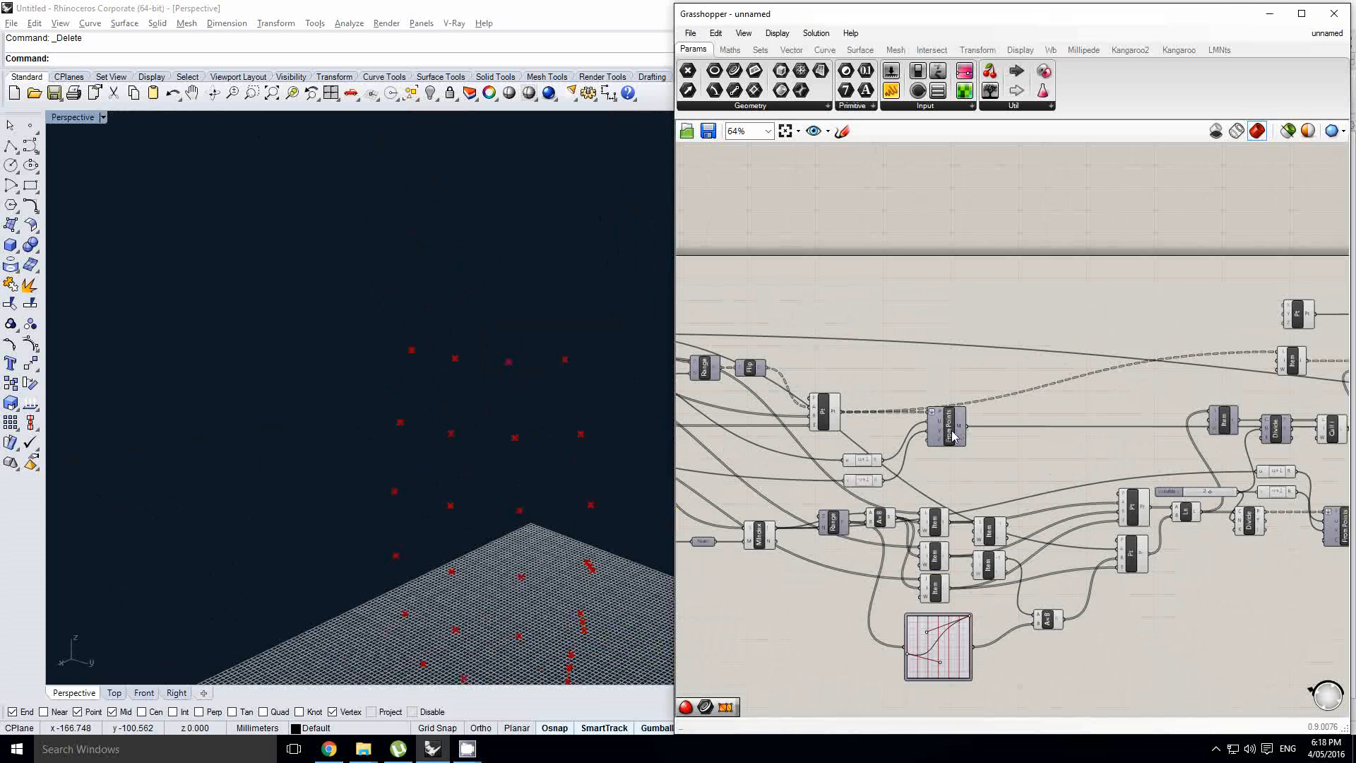
{"action": "scroll", "coordinate": [918, 441], "scroll_direction": "up", "scroll_amount": 1}
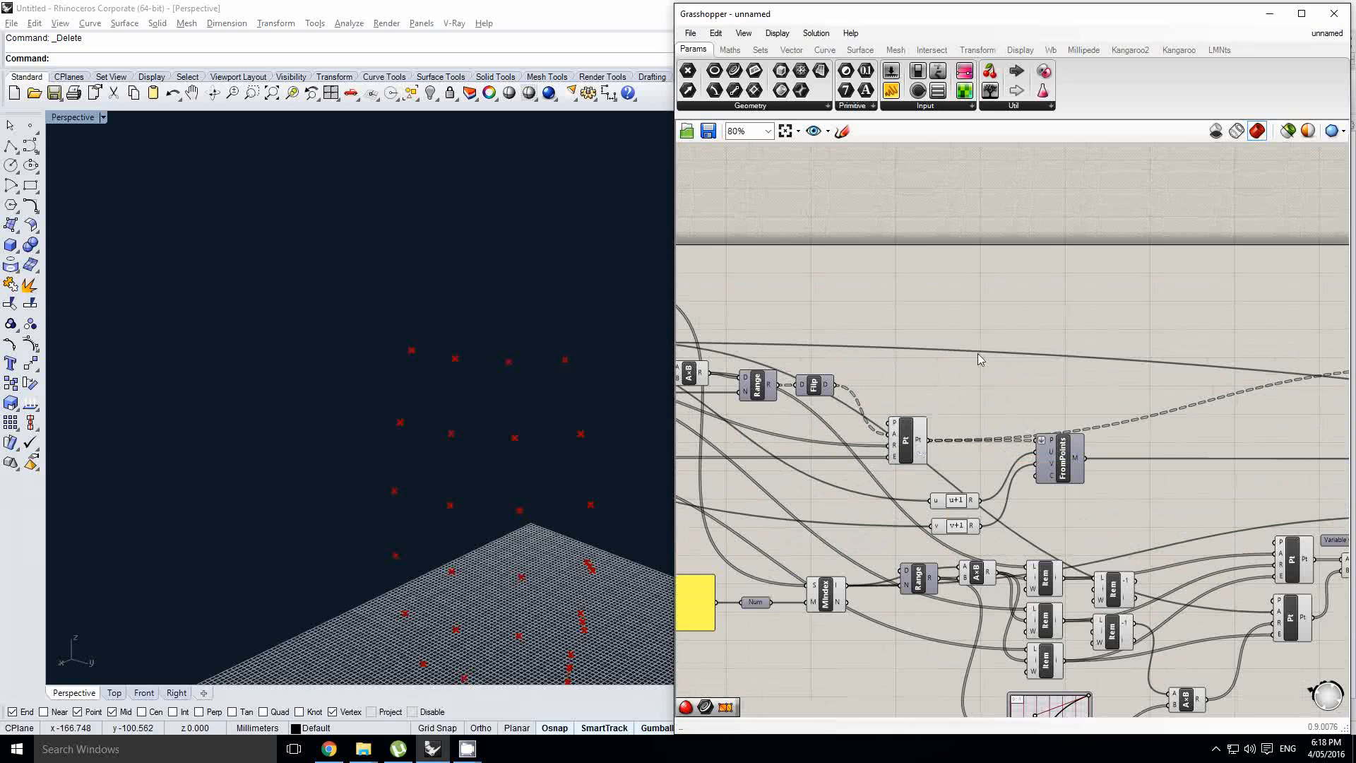
{"action": "right_click_drag", "start_coordinate": [1013, 301], "coordinate": [1019, 345]}
{"action": "double_click", "coordinate": [1020, 345]}
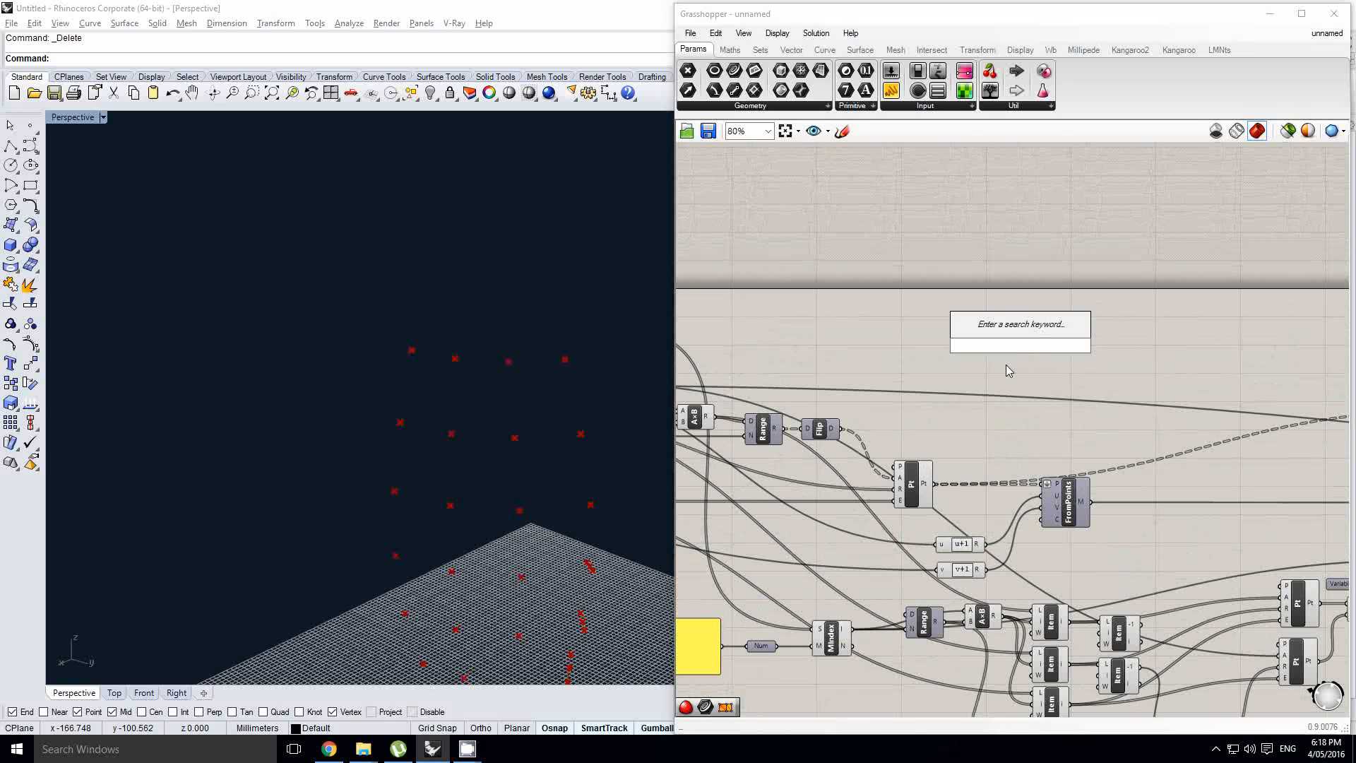
{"action": "type", "text": "list item"}
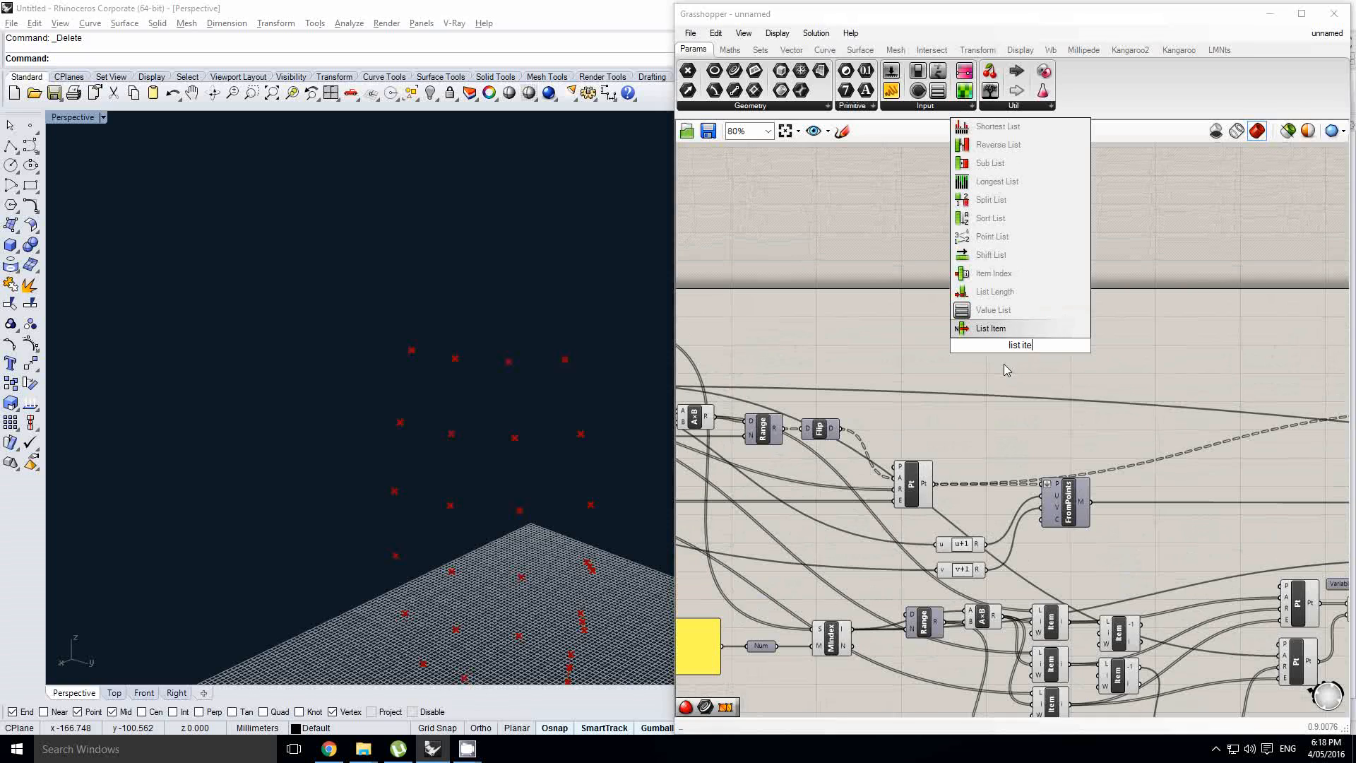
{"action": "key", "text": "Return"}
- Examine the vase points and the upstream Range, Flip Matrix and graph mapper components that generate them
{"action": "right_click_drag", "start_coordinate": [993, 361], "coordinate": [1050, 366]}
{"action": "right_click_drag", "start_coordinate": [584, 387], "coordinate": [521, 401]}
{"action": "right_click_drag", "start_coordinate": [976, 368], "coordinate": [1082, 368]}
{"action": "right_click_drag", "start_coordinate": [551, 405], "coordinate": [499, 394]}
{"action": "scroll", "coordinate": [696, 408], "scroll_direction": "down", "scroll_amount": 1}
{"action": "right_click_drag", "start_coordinate": [695, 408], "coordinate": [906, 366]}
{"action": "scroll", "coordinate": [907, 366], "scroll_direction": "up", "scroll_amount": 1}
{"action": "right_click_drag", "start_coordinate": [1006, 410], "coordinate": [894, 404]}
{"action": "left_click", "coordinate": [1193, 434]}
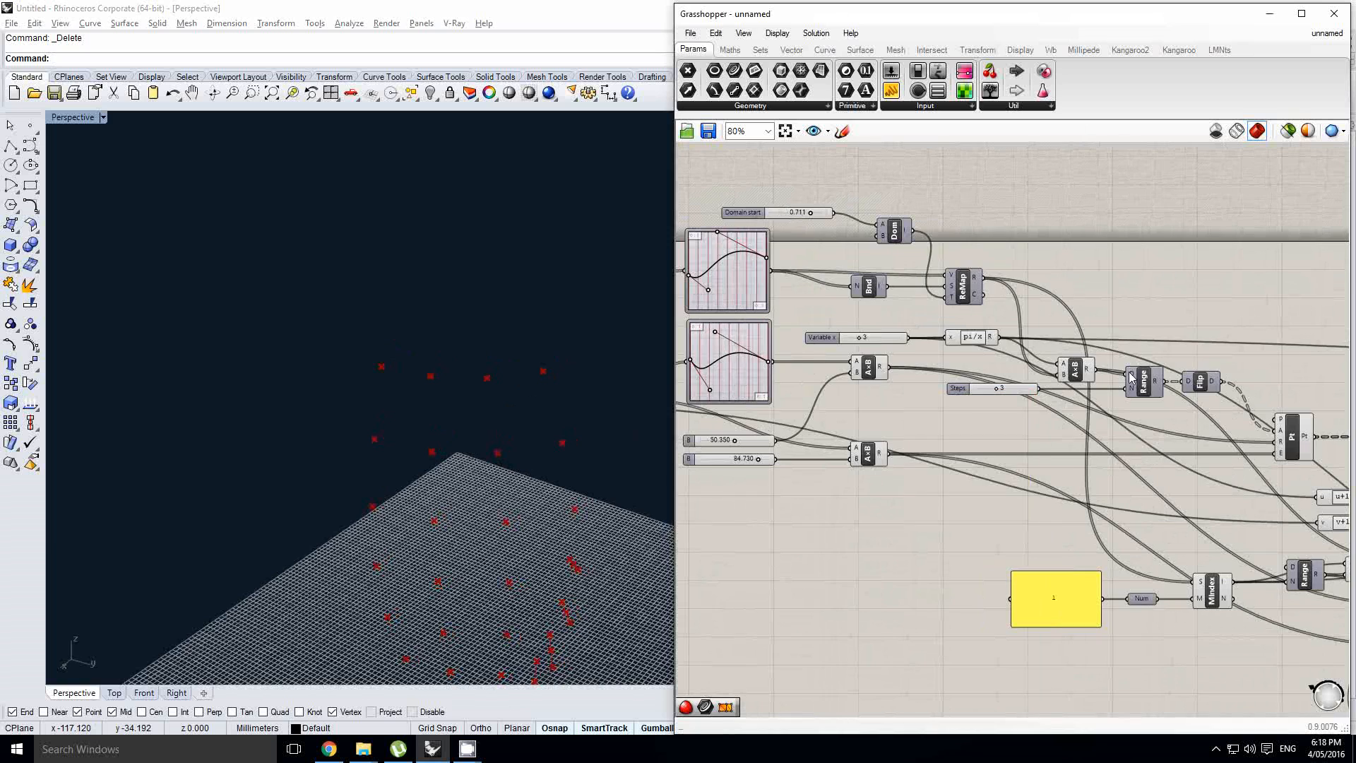
- Add a List Item component above the Range and Flip Matrix components
{"action": "right_click_drag", "start_coordinate": [1219, 298], "coordinate": [1078, 339]}
{"action": "double_click", "coordinate": [1078, 339]}
{"action": "type", "text": "list"}
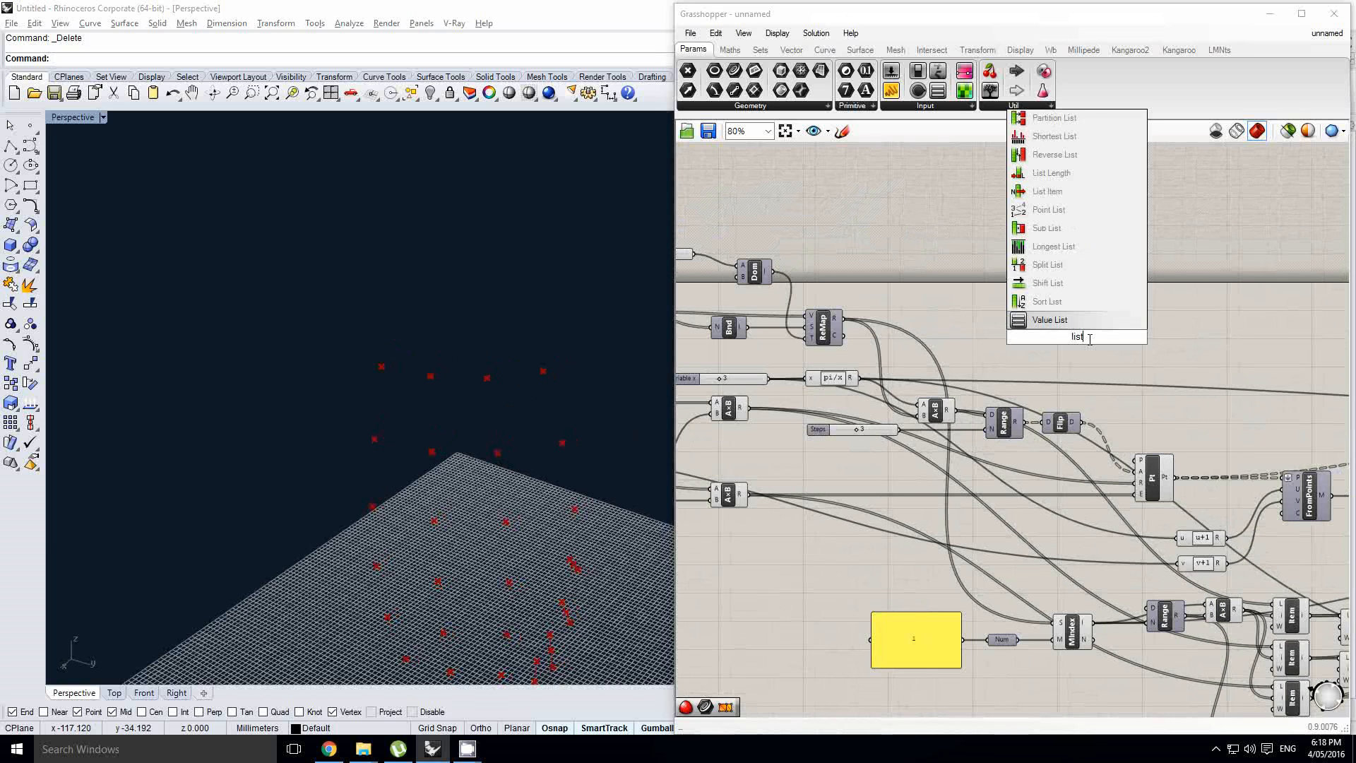
{"action": "type", "text": " it"}
{"action": "key", "text": "Return"}
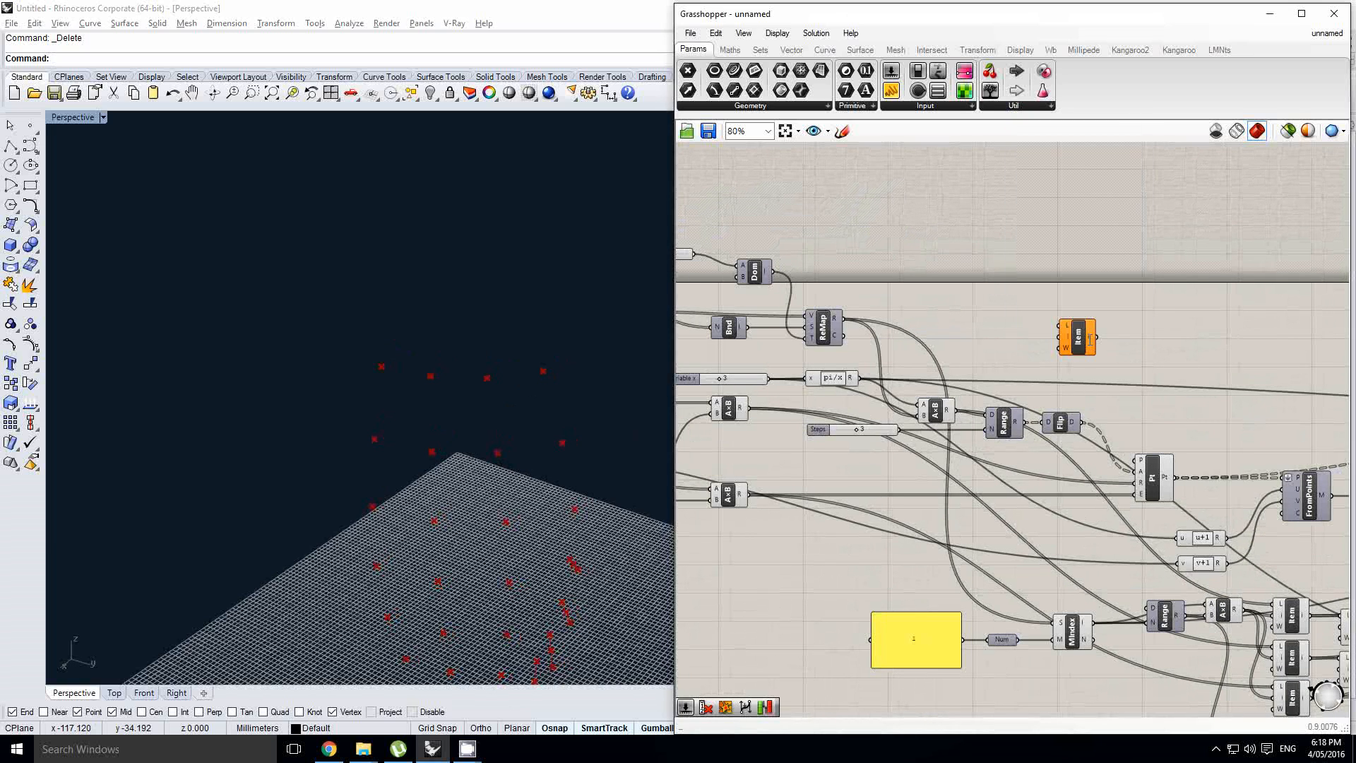
- Add a -1 offset output to the new List Item component
{"action": "scroll", "coordinate": [1084, 325], "scroll_direction": "up", "scroll_amount": 4}
{"action": "scroll", "coordinate": [1091, 317], "scroll_direction": "up", "scroll_amount": 3}
{"action": "left_click", "coordinate": [1084, 312]}
{"action": "scroll", "coordinate": [1153, 324], "scroll_direction": "down", "scroll_amount": 7}
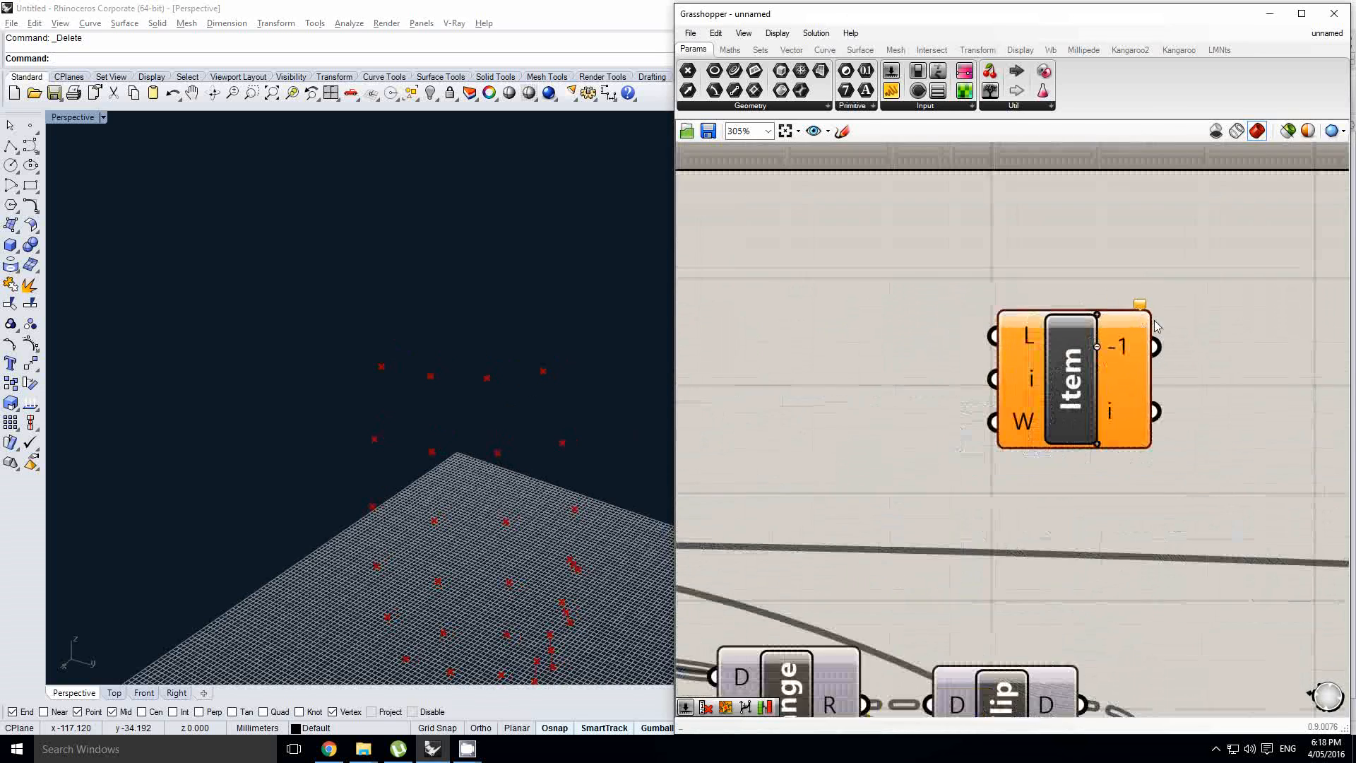
{"action": "left_click_drag", "start_coordinate": [1137, 339], "coordinate": [1146, 330]}
- Connect the result of the radius multiplication, fed by the lower graph mapper, to the List Item's list input
{"action": "right_click_drag", "start_coordinate": [894, 377], "coordinate": [959, 373]}
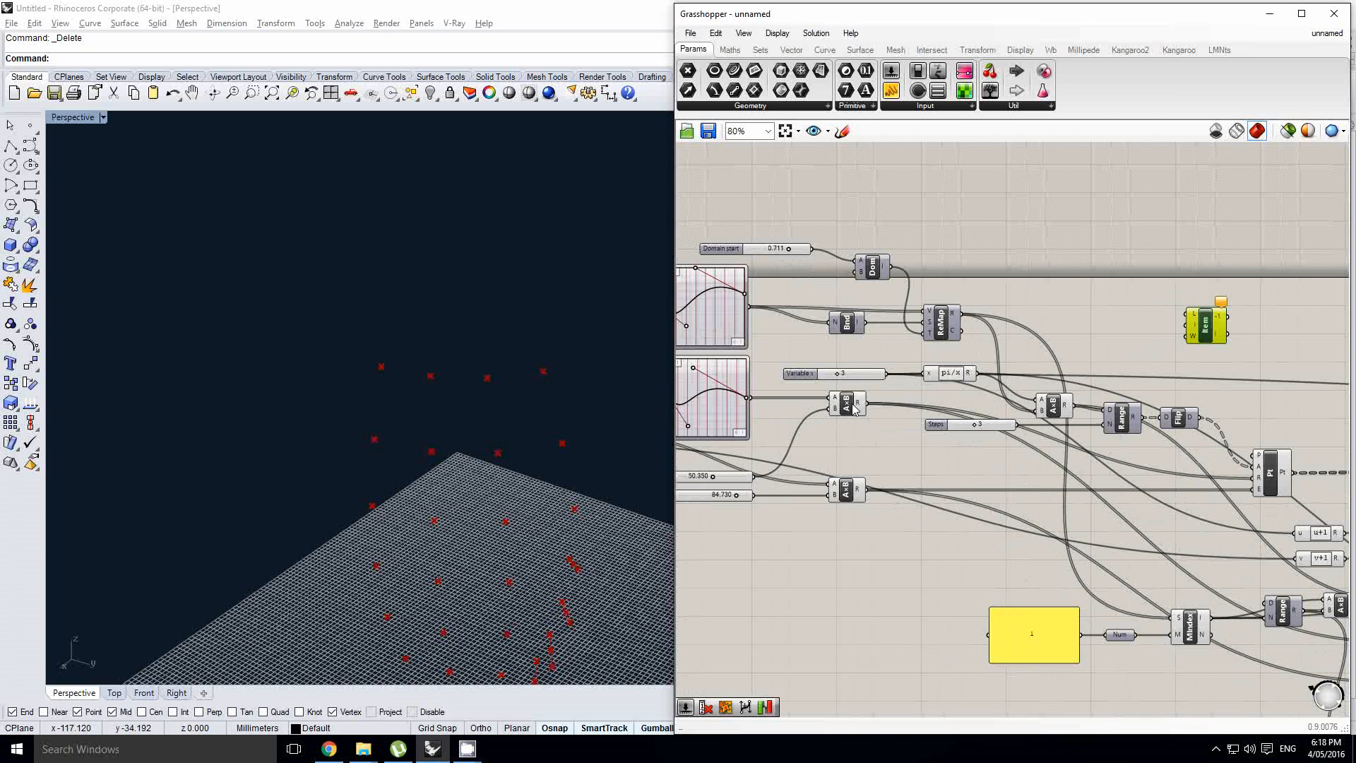
{"action": "left_click", "coordinate": [855, 408]}
{"action": "right_click_drag", "start_coordinate": [871, 498], "coordinate": [959, 457]}
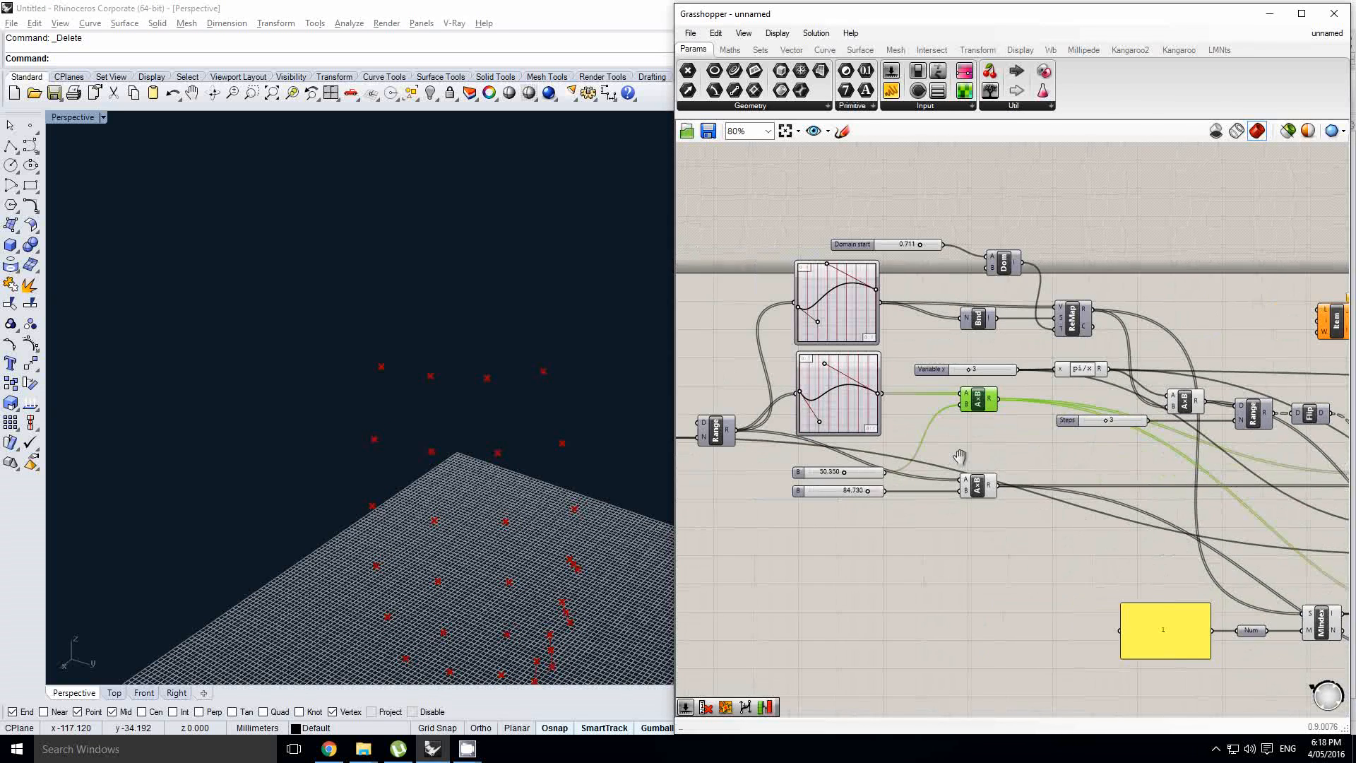
{"action": "mouse_move", "coordinate": [992, 402]}
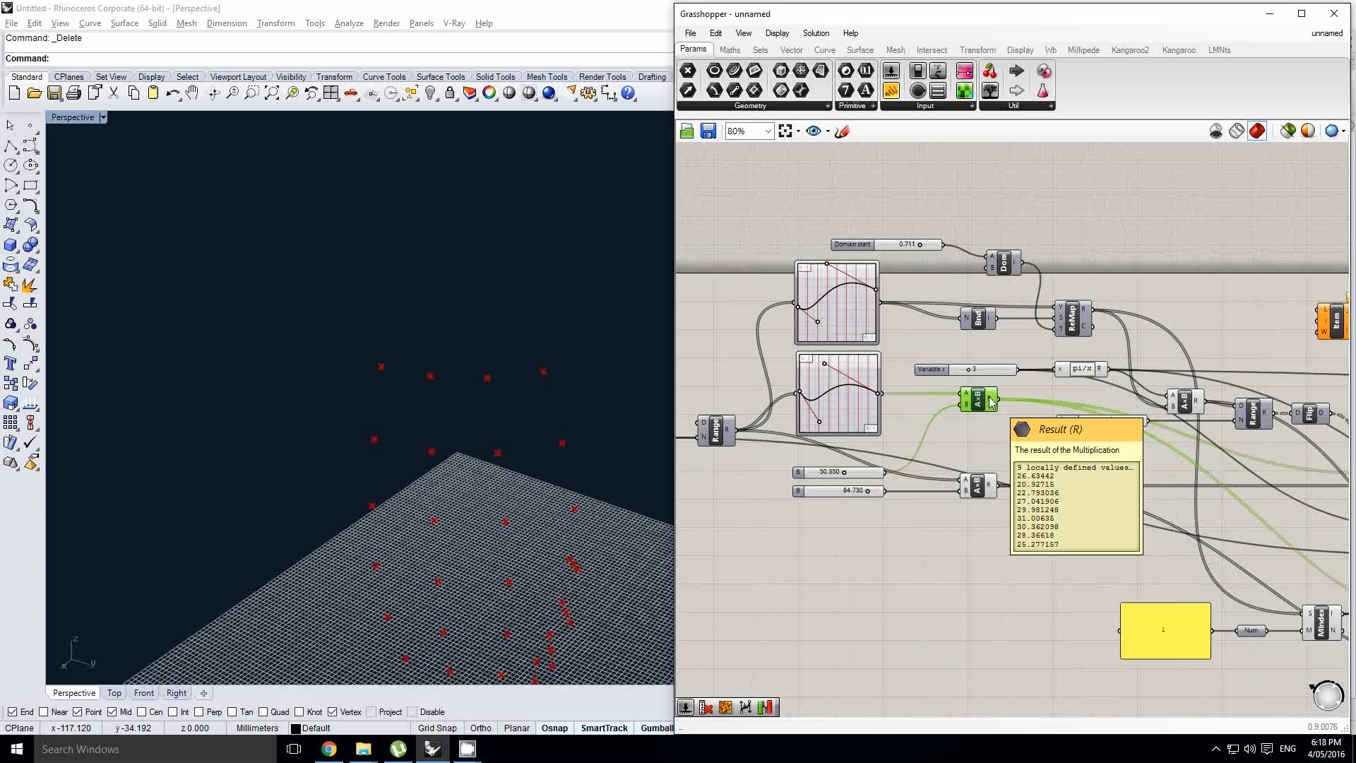
{"action": "left_click_drag", "start_coordinate": [1122, 380], "coordinate": [1320, 312]}
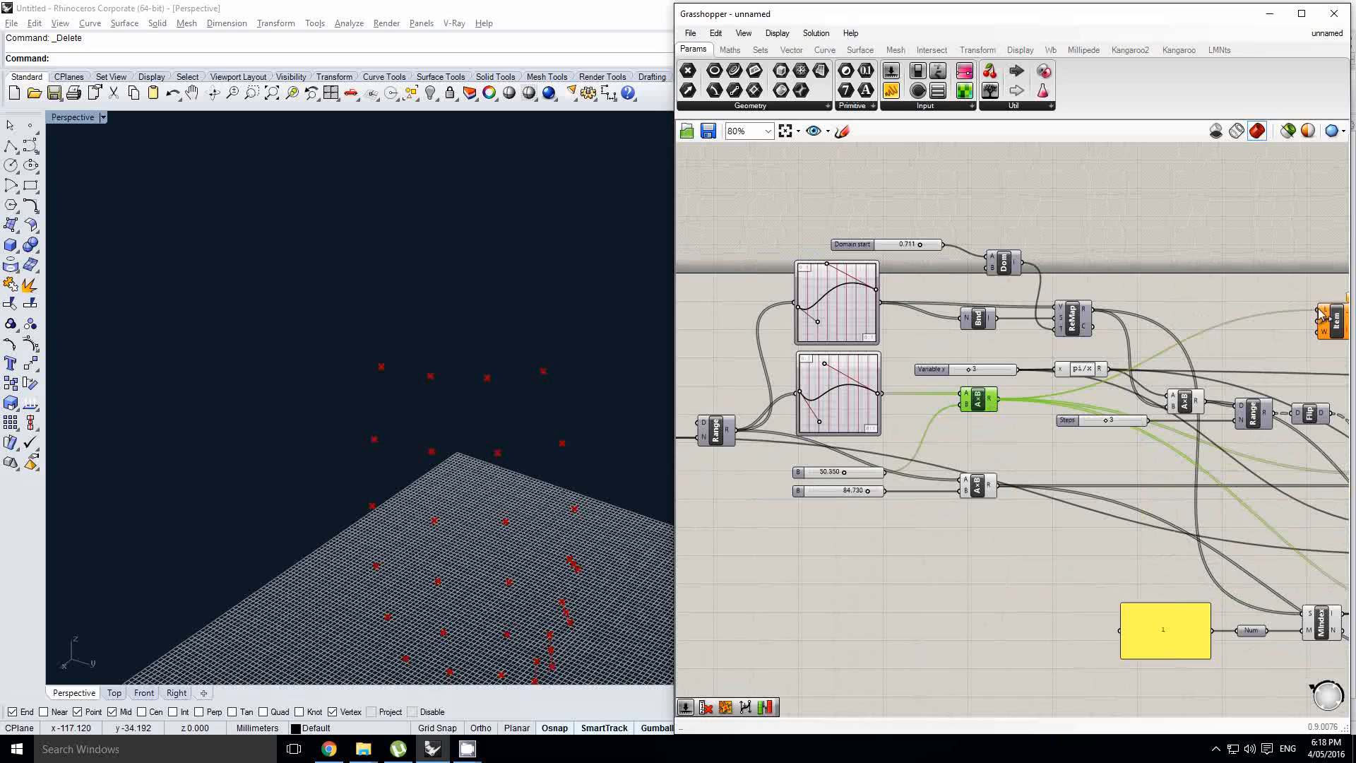
{"action": "right_click_drag", "start_coordinate": [899, 399], "coordinate": [741, 421]}
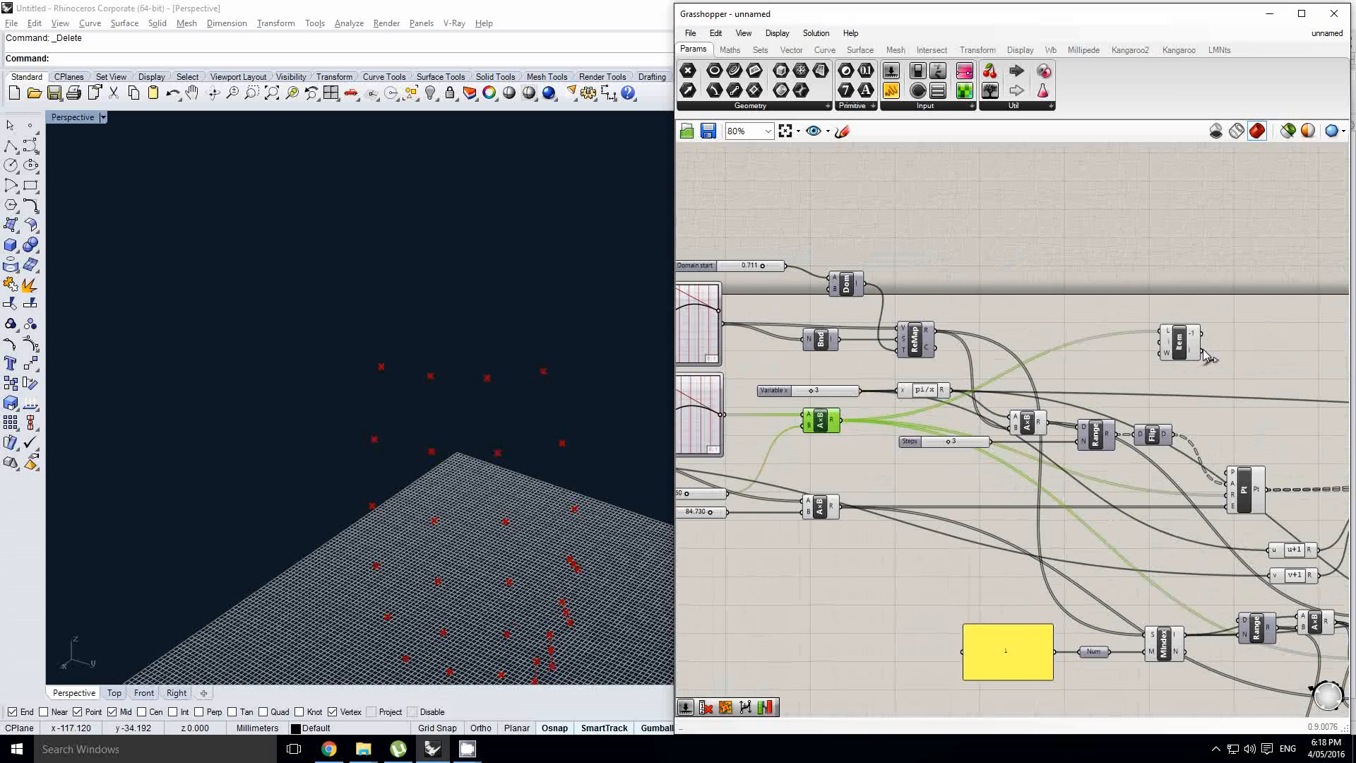
- Duplicate the List Item component directly above the original
{"action": "left_click", "coordinate": [1184, 341]}
{"action": "right_click_drag", "start_coordinate": [748, 322], "coordinate": [889, 352]}
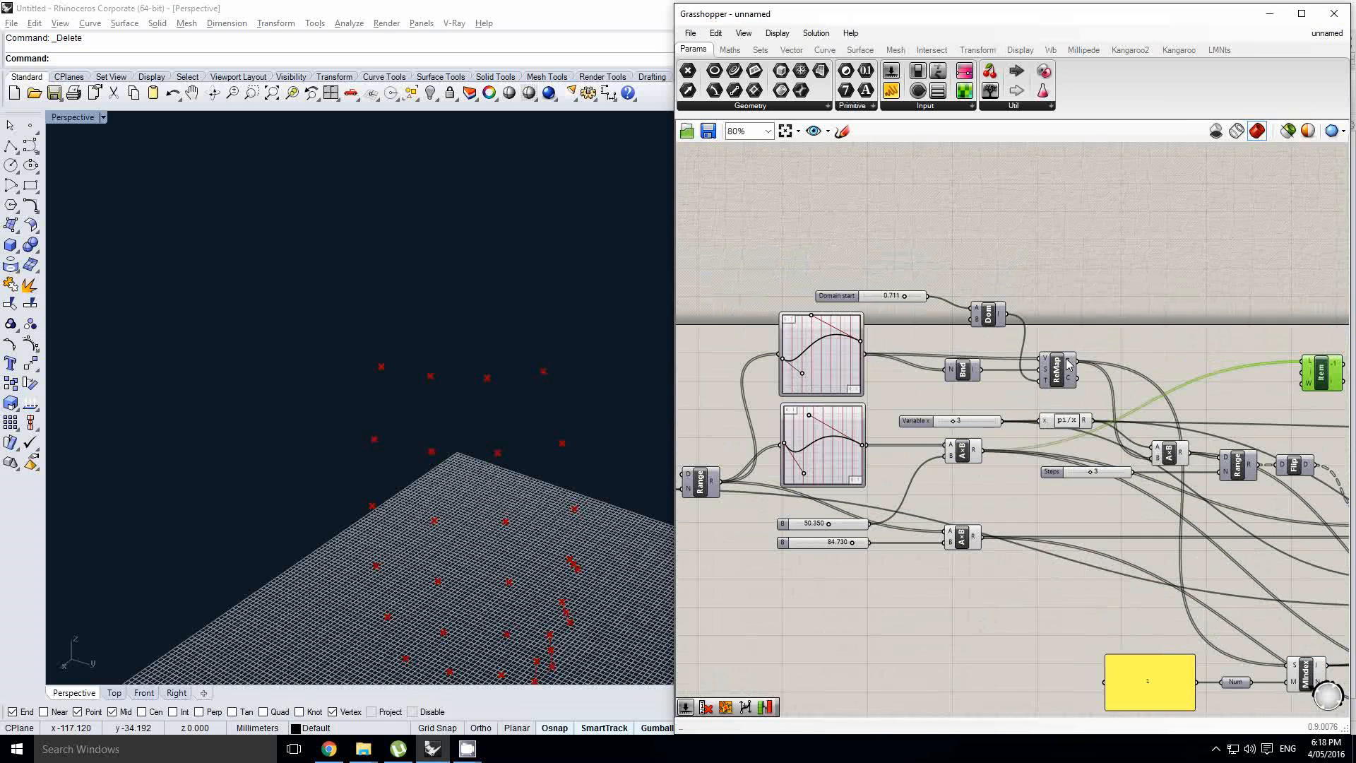
{"action": "mouse_move", "coordinate": [1071, 364]}
{"action": "right_click_drag", "start_coordinate": [1071, 363], "coordinate": [878, 372]}
{"action": "left_click_drag", "start_coordinate": [1125, 359], "coordinate": [1125, 319], "text": "alt"}
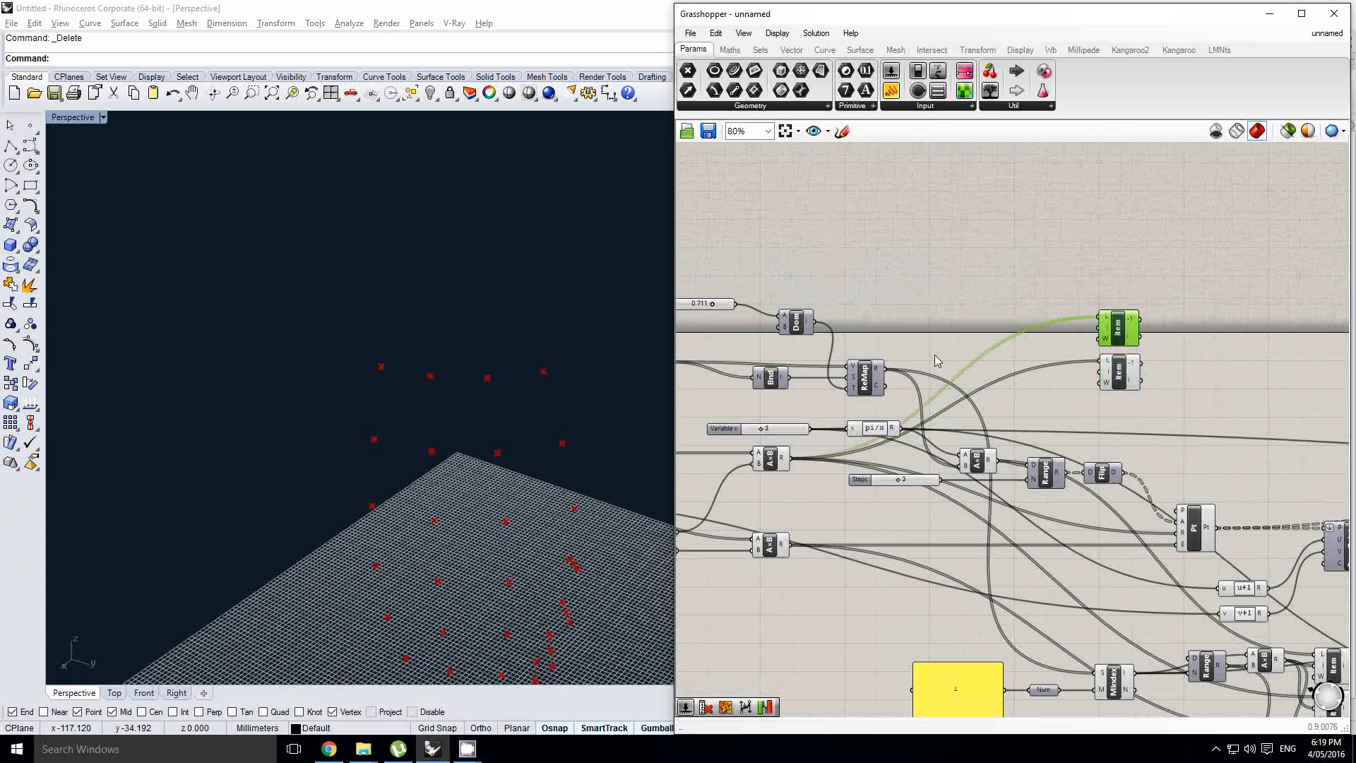
- Connect the angle multiplication result feeding the original Range to the upper List Item's list input
{"action": "right_click_drag", "start_coordinate": [982, 417], "coordinate": [960, 412]}
{"action": "left_click", "coordinate": [968, 460]}
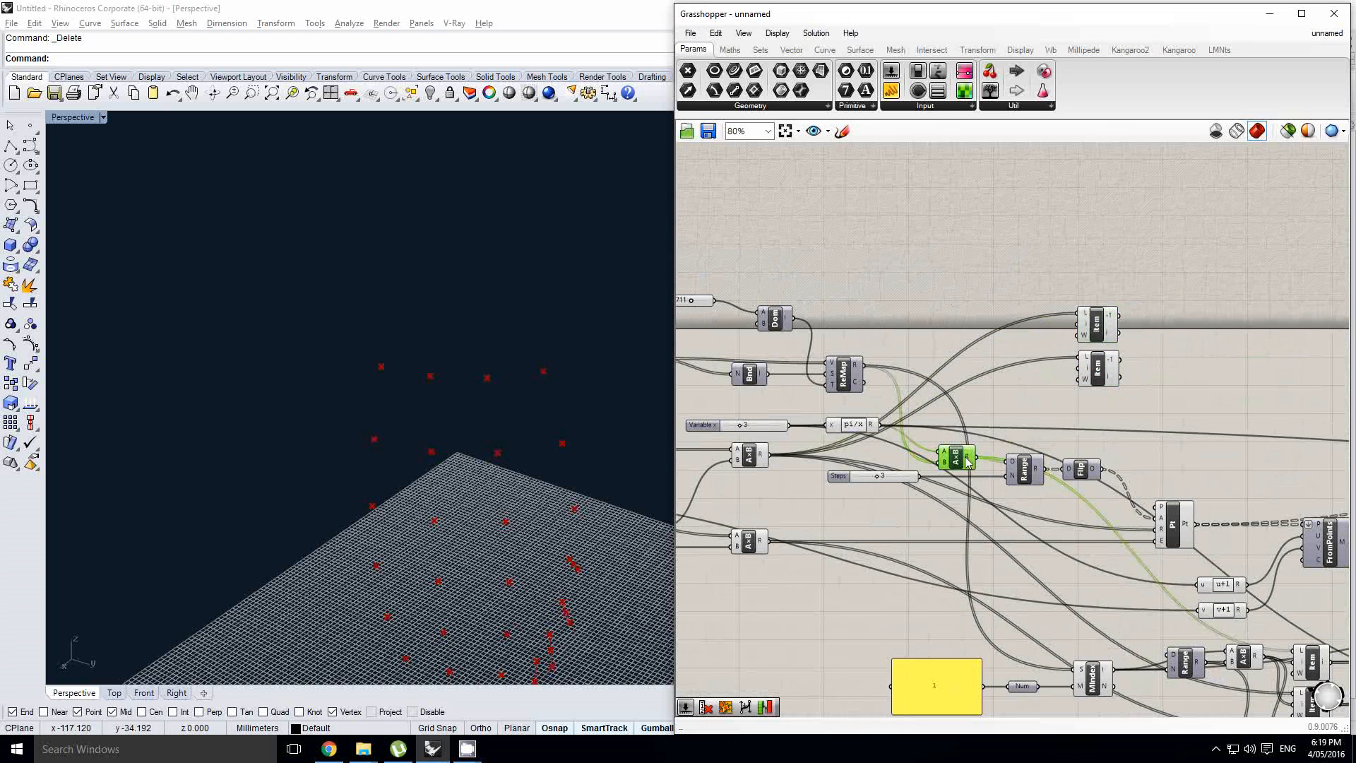
{"action": "mouse_move", "coordinate": [969, 461]}
{"action": "left_click_drag", "start_coordinate": [988, 451], "coordinate": [1080, 315]}
- Shift the two List Item components slightly upward on the canvas
{"action": "scroll", "coordinate": [1080, 316], "scroll_direction": "up", "scroll_amount": 1}
{"action": "right_click_drag", "start_coordinate": [1057, 352], "coordinate": [953, 366]}
{"action": "left_click_drag", "start_coordinate": [1000, 343], "coordinate": [1000, 315]}
{"action": "left_click_drag", "start_coordinate": [1000, 391], "coordinate": [997, 368]}
{"action": "right_click_drag", "start_coordinate": [1070, 356], "coordinate": [1035, 359]}
{"action": "left_click", "coordinate": [1035, 369]}
{"action": "scroll", "coordinate": [1018, 422], "scroll_direction": "down", "scroll_amount": 2}
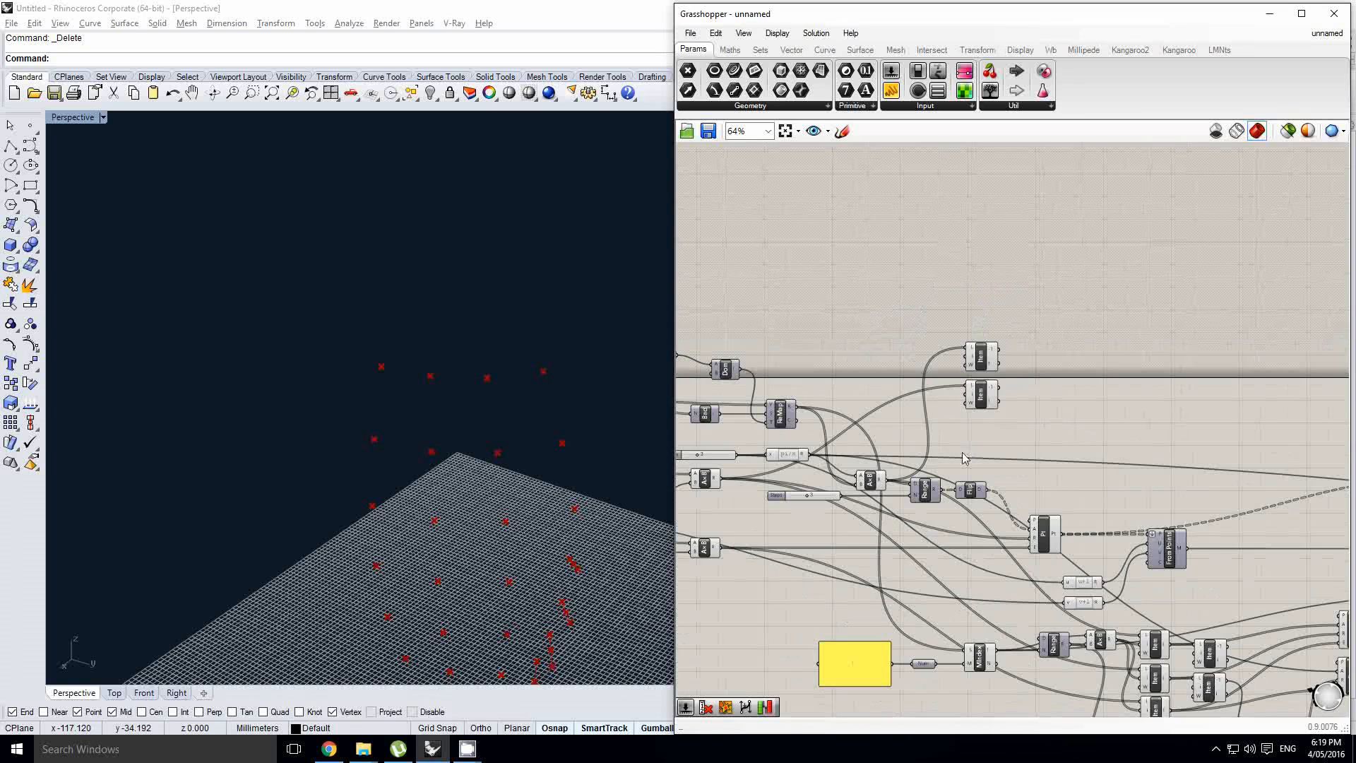
- Add a Range component below and to the right of the two List Item components
{"action": "right_click_drag", "start_coordinate": [966, 457], "coordinate": [1247, 346]}
{"action": "scroll", "coordinate": [858, 430], "scroll_direction": "up", "scroll_amount": 2}
{"action": "left_click", "coordinate": [881, 450]}
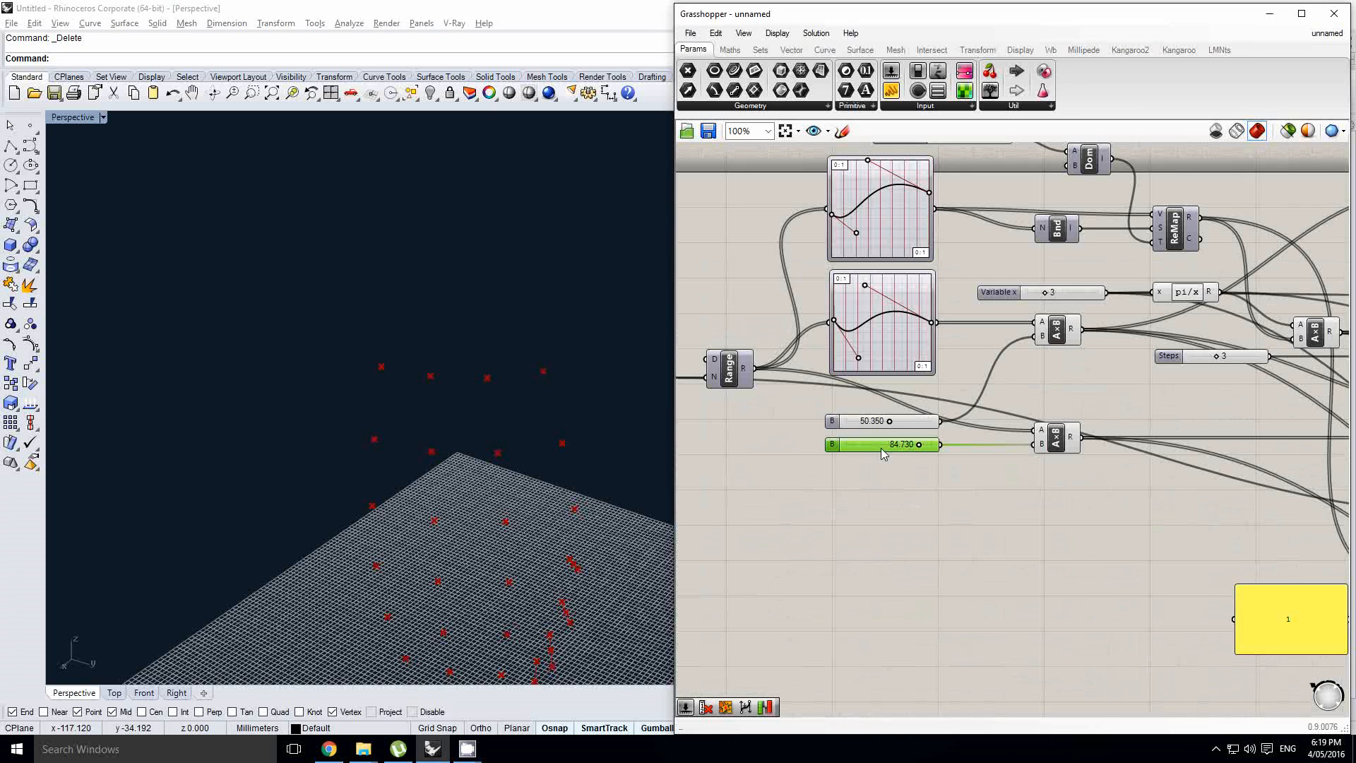
{"action": "right_click_drag", "start_coordinate": [1160, 336], "coordinate": [892, 432]}
{"action": "scroll", "coordinate": [894, 431], "scroll_direction": "down", "scroll_amount": 1}
{"action": "right_click_drag", "start_coordinate": [1123, 373], "coordinate": [1037, 393]}
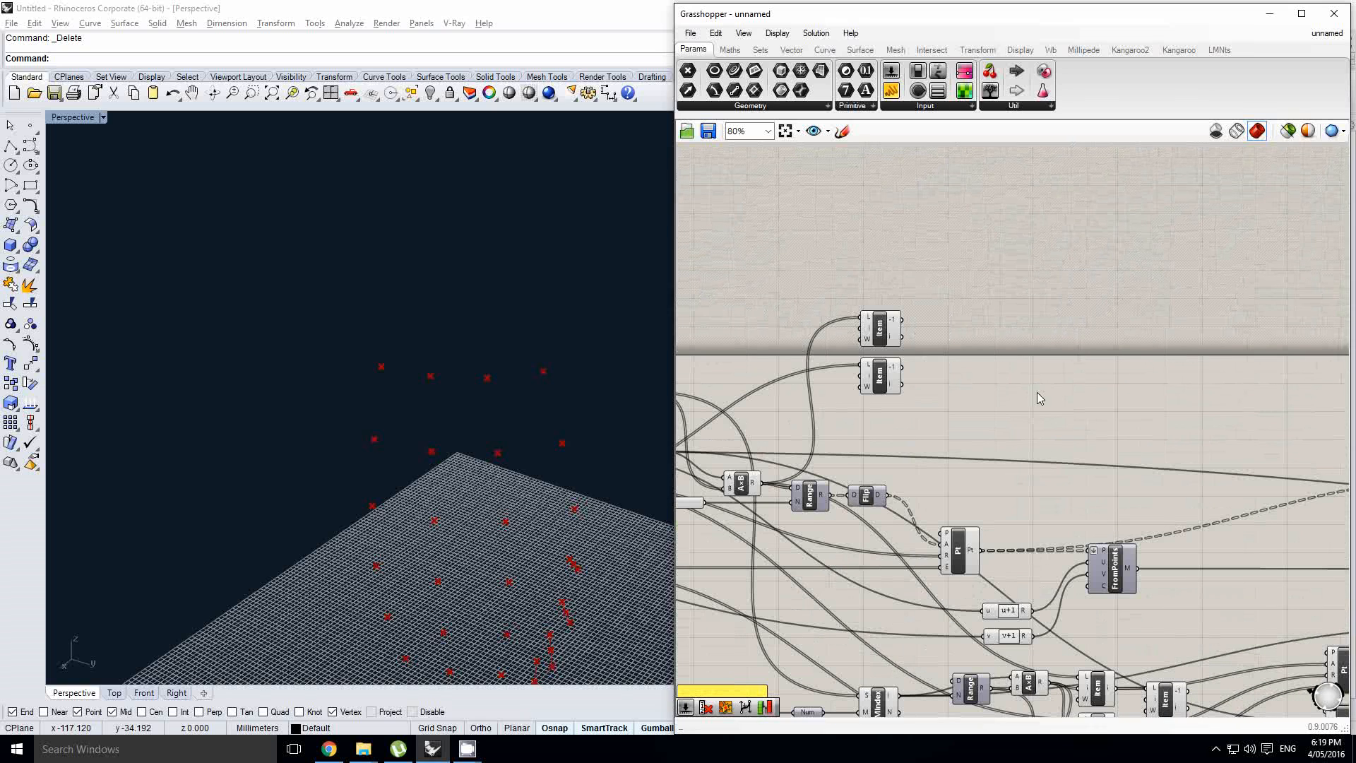
{"action": "double_click", "coordinate": [1073, 400]}
{"action": "double_click", "coordinate": [1050, 387]}
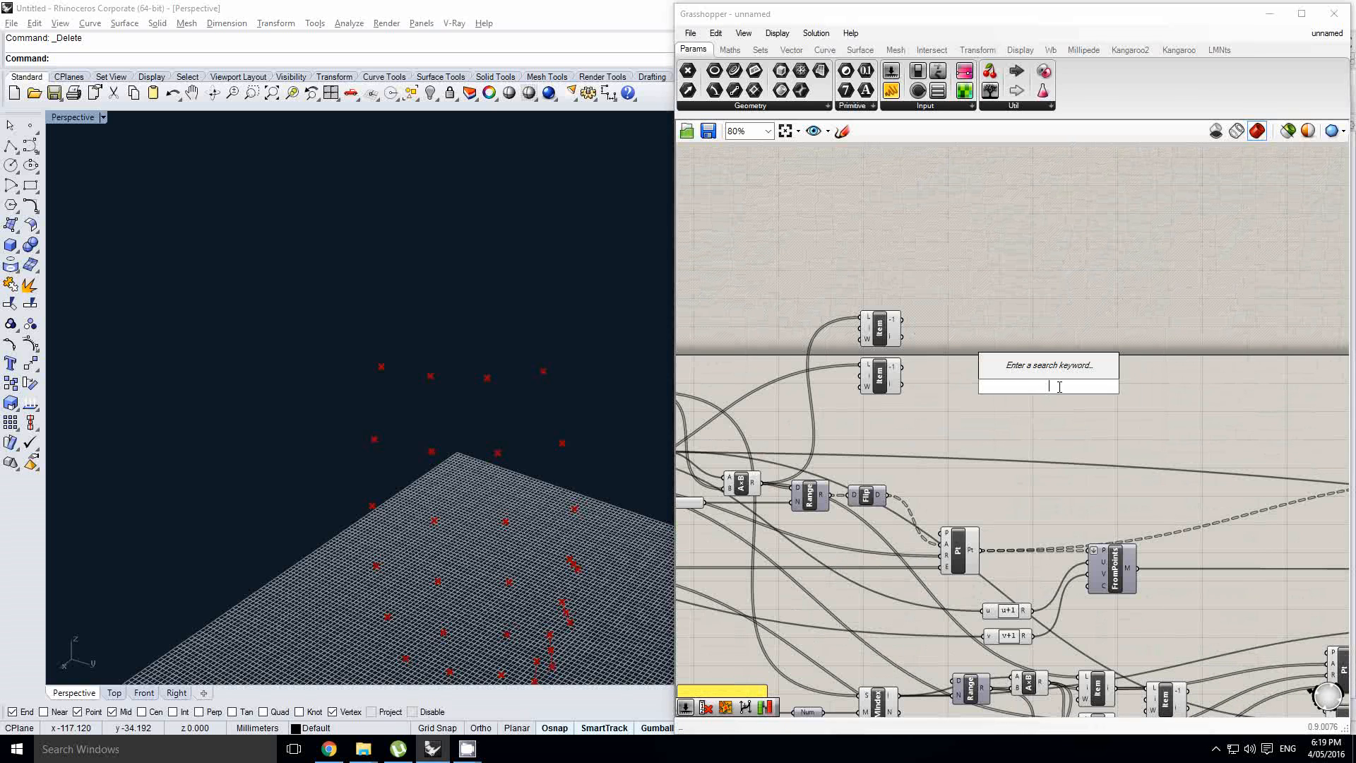
{"action": "type", "text": "range"}
{"action": "key", "text": "Return"}
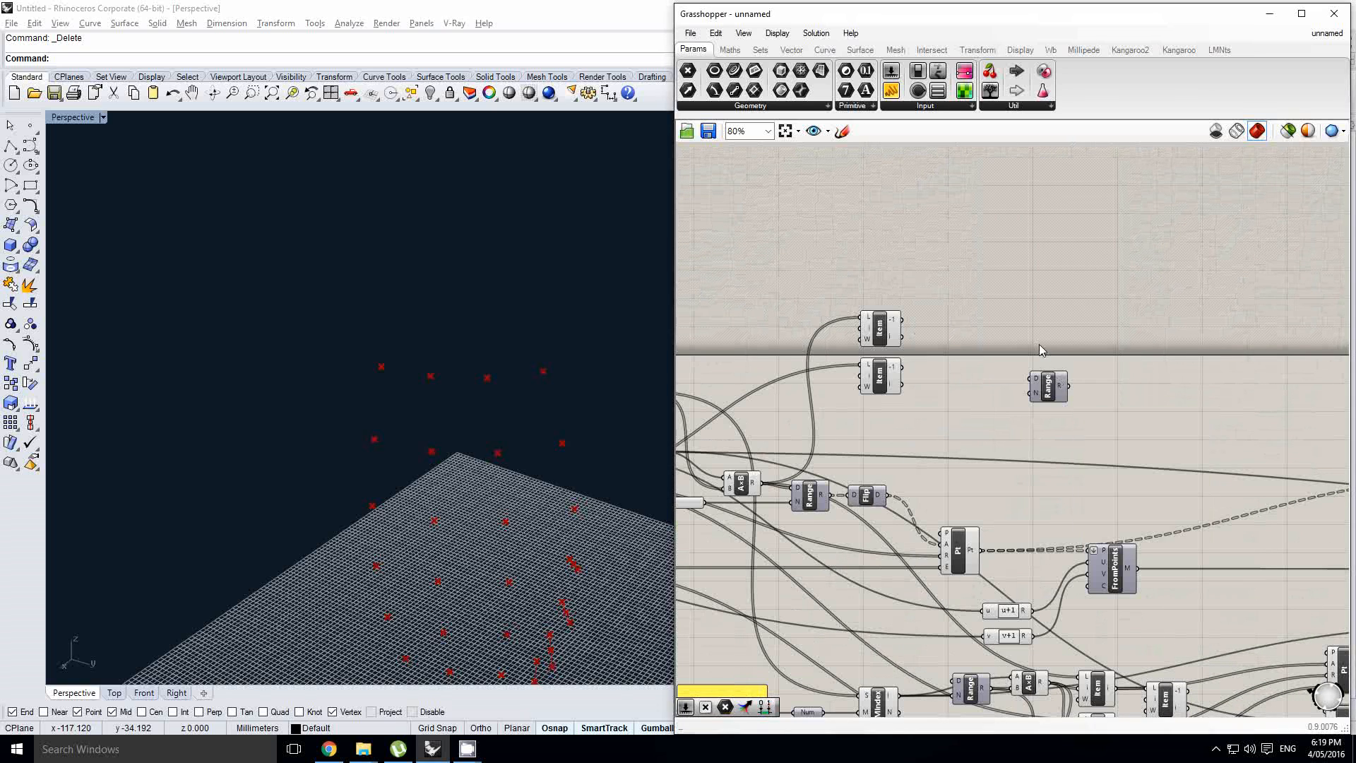
{"action": "left_click_drag", "start_coordinate": [1042, 385], "coordinate": [1010, 404]}
- Move both List Item components up and right above the new Range, with a number slider placed beside the Range
{"action": "right_click_drag", "start_coordinate": [880, 297], "coordinate": [955, 277]}
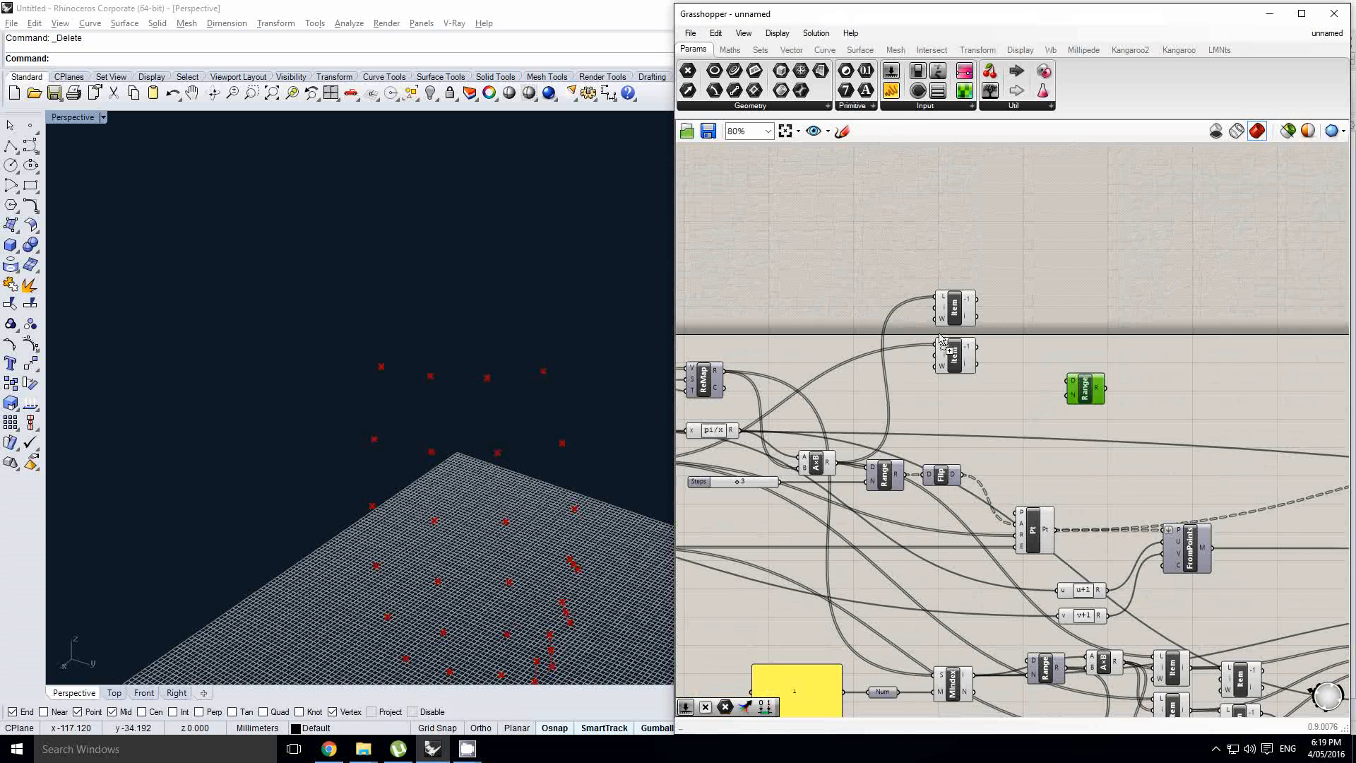
{"action": "left_click_drag", "start_coordinate": [939, 335], "coordinate": [973, 405]}
{"action": "right_click_drag", "start_coordinate": [953, 402], "coordinate": [919, 389]}
{"action": "scroll", "coordinate": [919, 389], "scroll_direction": "up", "scroll_amount": 2}
{"action": "right_click", "coordinate": [919, 388]}
{"action": "left_click_drag", "start_coordinate": [999, 358], "coordinate": [935, 248]}
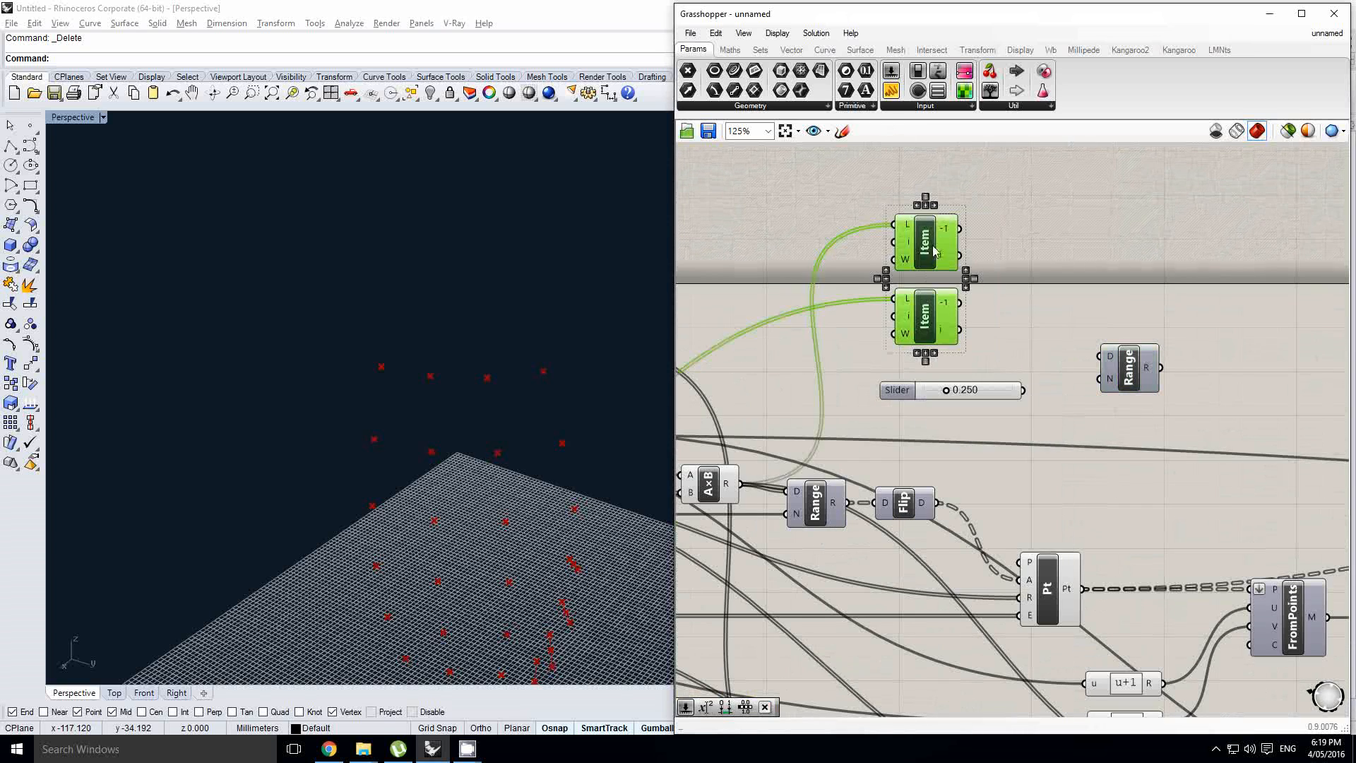
{"action": "scroll", "coordinate": [934, 251], "scroll_direction": "down", "scroll_amount": 2}
{"action": "left_click_drag", "start_coordinate": [928, 336], "coordinate": [1047, 282]}
{"action": "scroll", "coordinate": [973, 375], "scroll_direction": "up", "scroll_amount": 1}
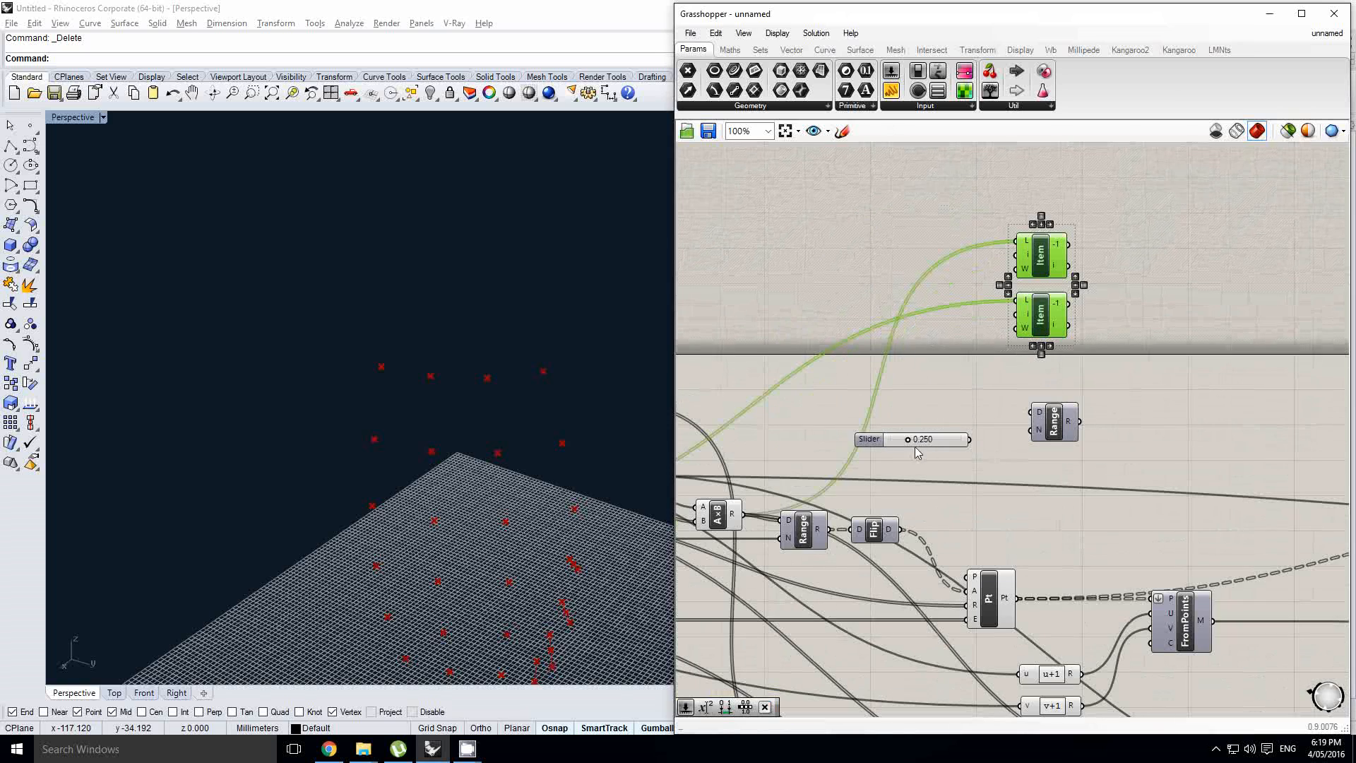
- Configure the slider for integers with a maximum of 12, connect it to the new Range's steps input and set it to 6
{"action": "left_click", "coordinate": [883, 444]}
{"action": "double_click", "coordinate": [876, 446]}
{"action": "double_click", "coordinate": [871, 481]}
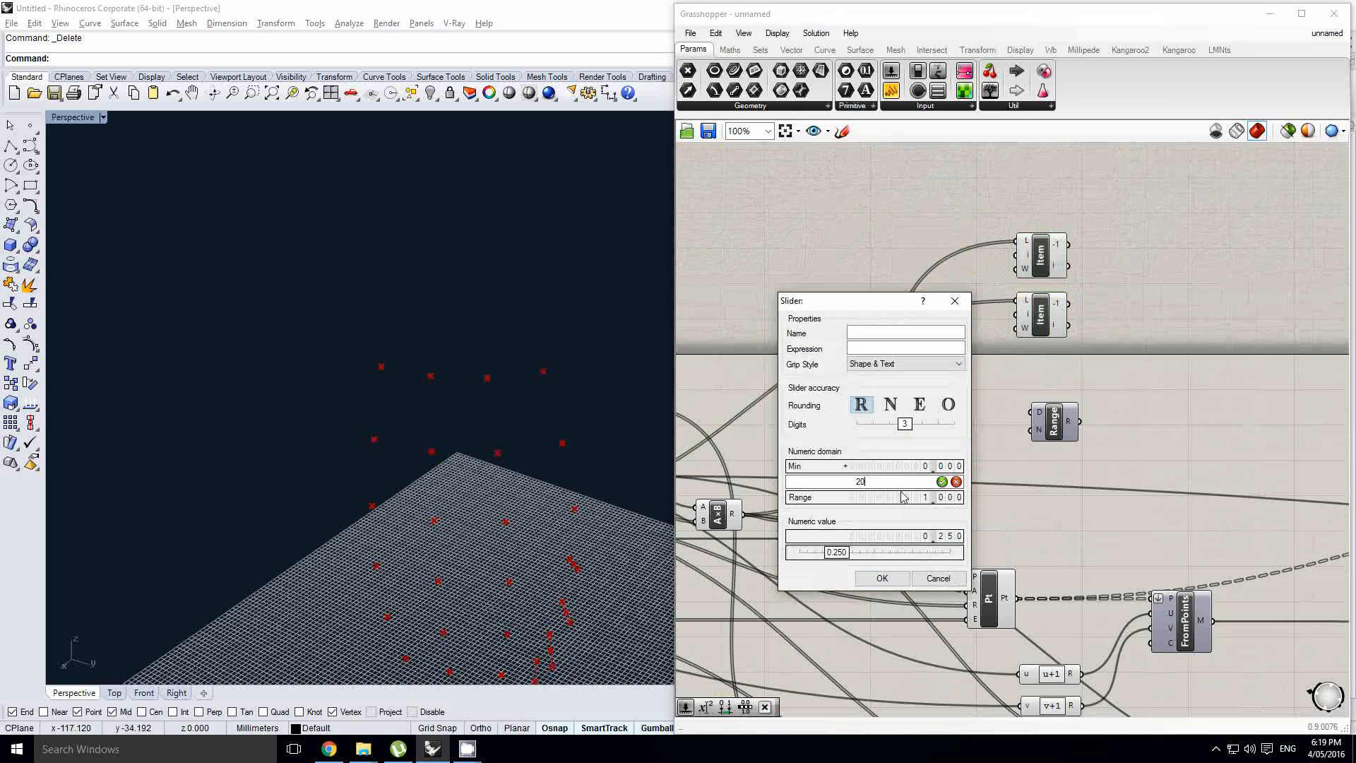
{"action": "key", "text": "BackSpace"}
{"action": "key", "text": "BackSpace"}
{"action": "left_click", "coordinate": [882, 578]}
{"action": "scroll", "coordinate": [967, 438], "scroll_direction": "up", "scroll_amount": 1}
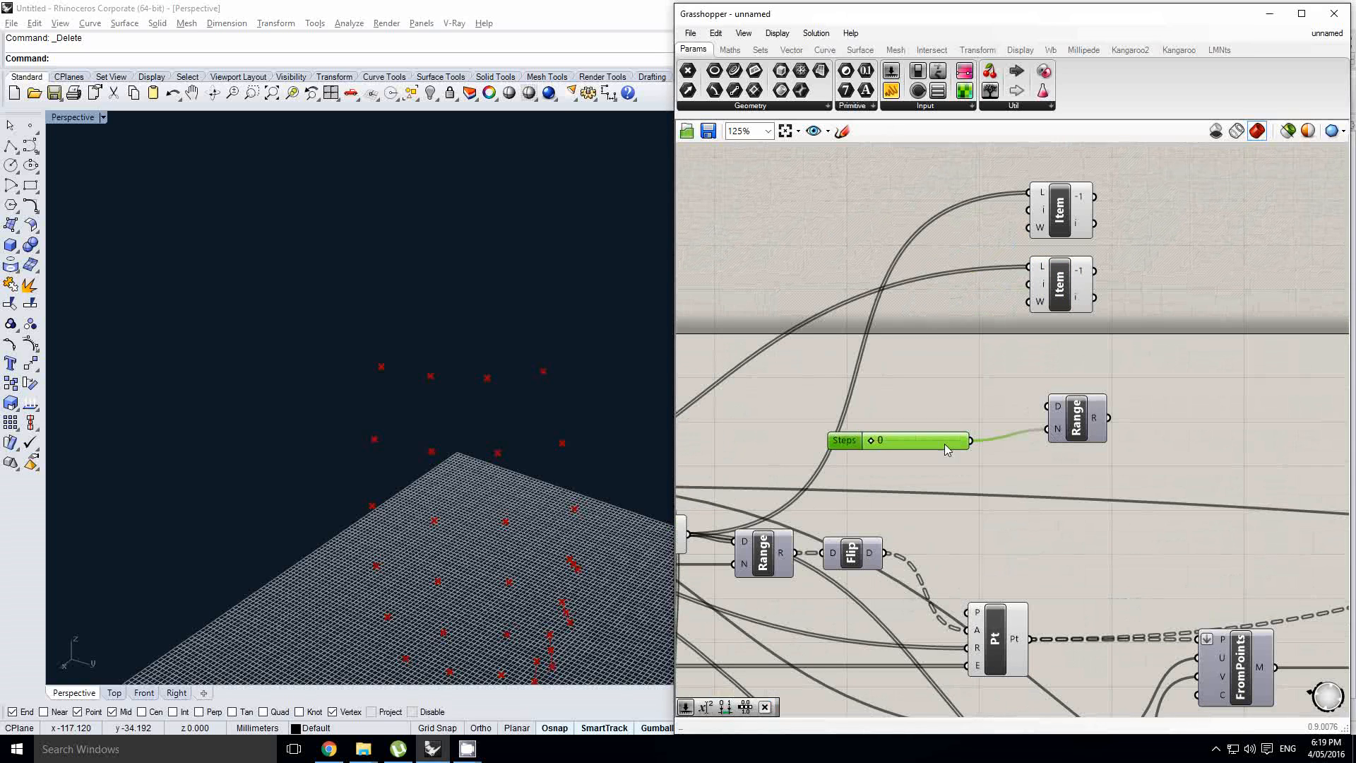
{"action": "left_click_drag", "start_coordinate": [944, 444], "coordinate": [940, 430]}
- Add an Expression component beside the new Range and connect the Range result to its x input
{"action": "right_click_drag", "start_coordinate": [1252, 401], "coordinate": [1117, 405]}
{"action": "left_click", "coordinate": [731, 52]}
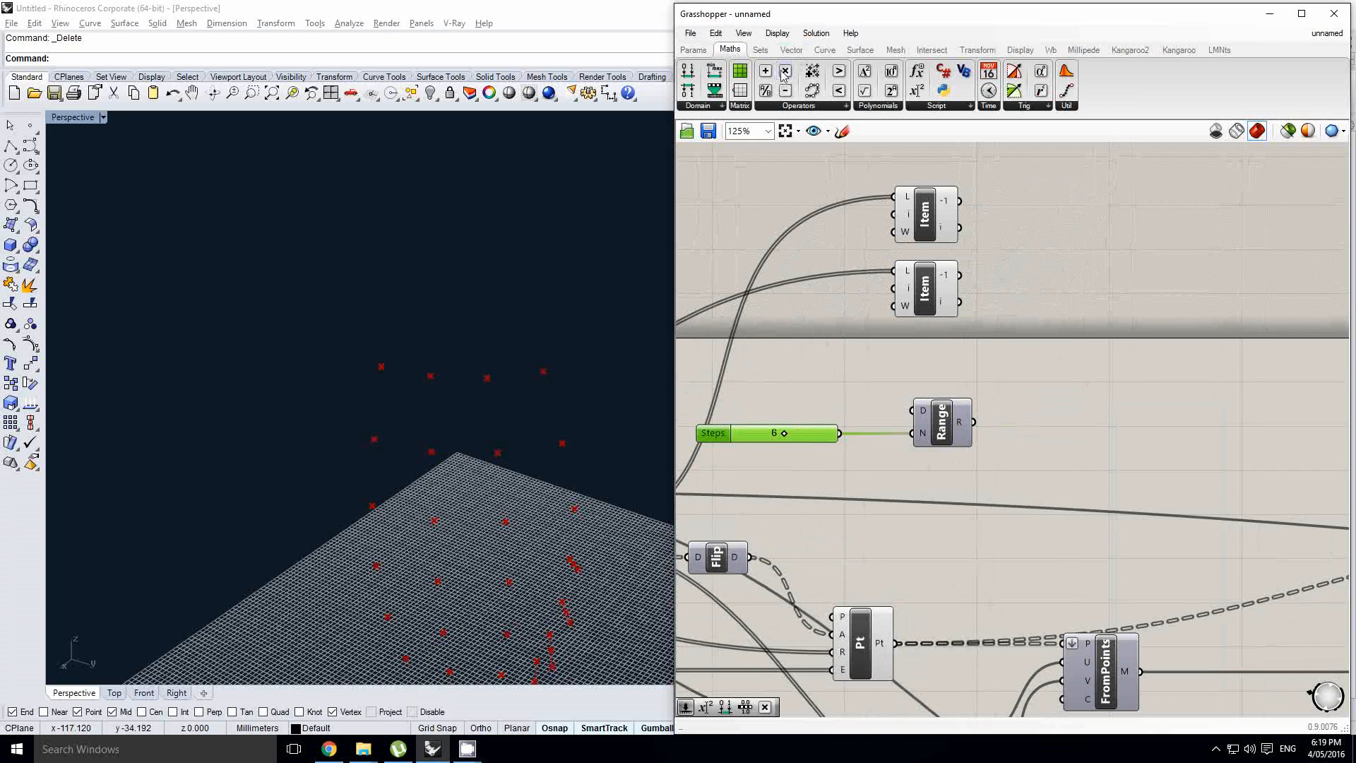
{"action": "left_click_drag", "start_coordinate": [933, 136], "coordinate": [1051, 425]}
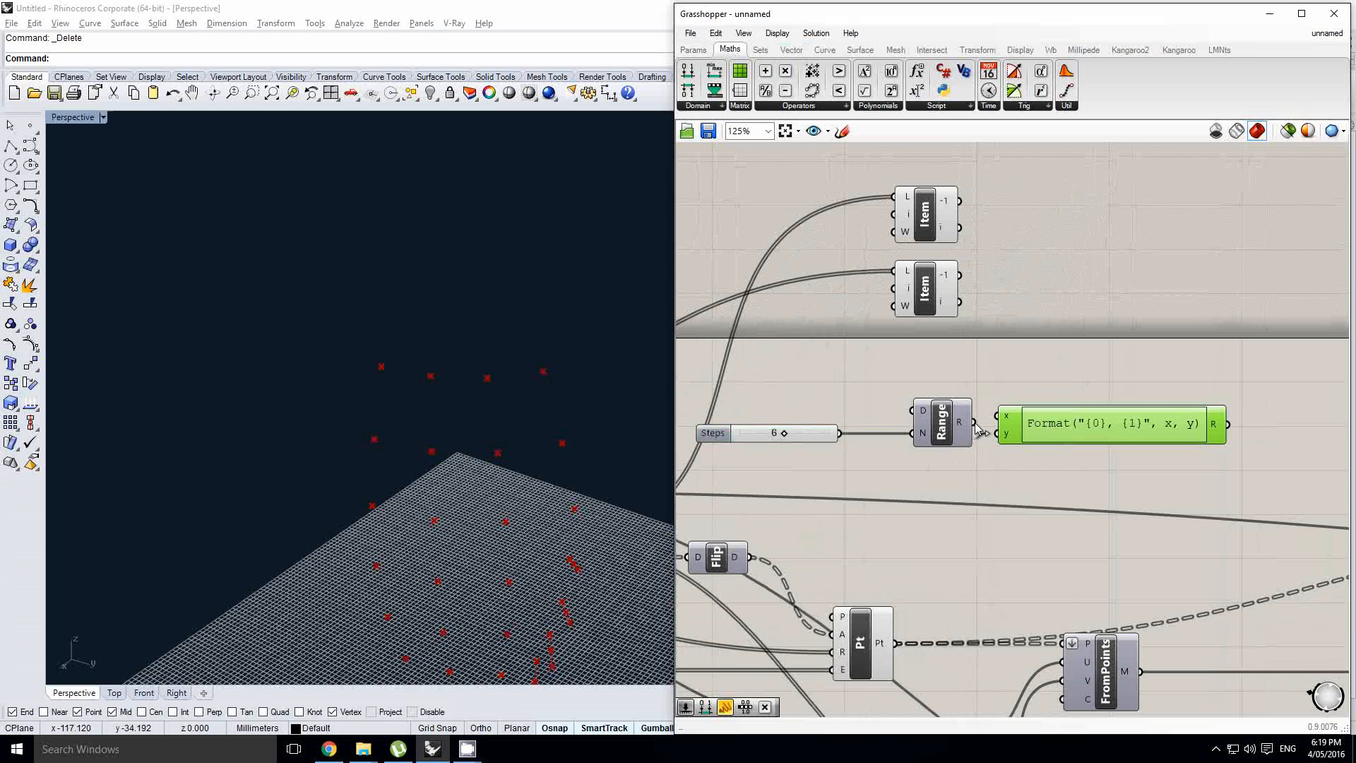
- Set the Expression component's formula to x*y+z
{"action": "double_click", "coordinate": [1040, 432]}
{"action": "key", "text": "ctrl+a"}
{"action": "type", "text": "x"}
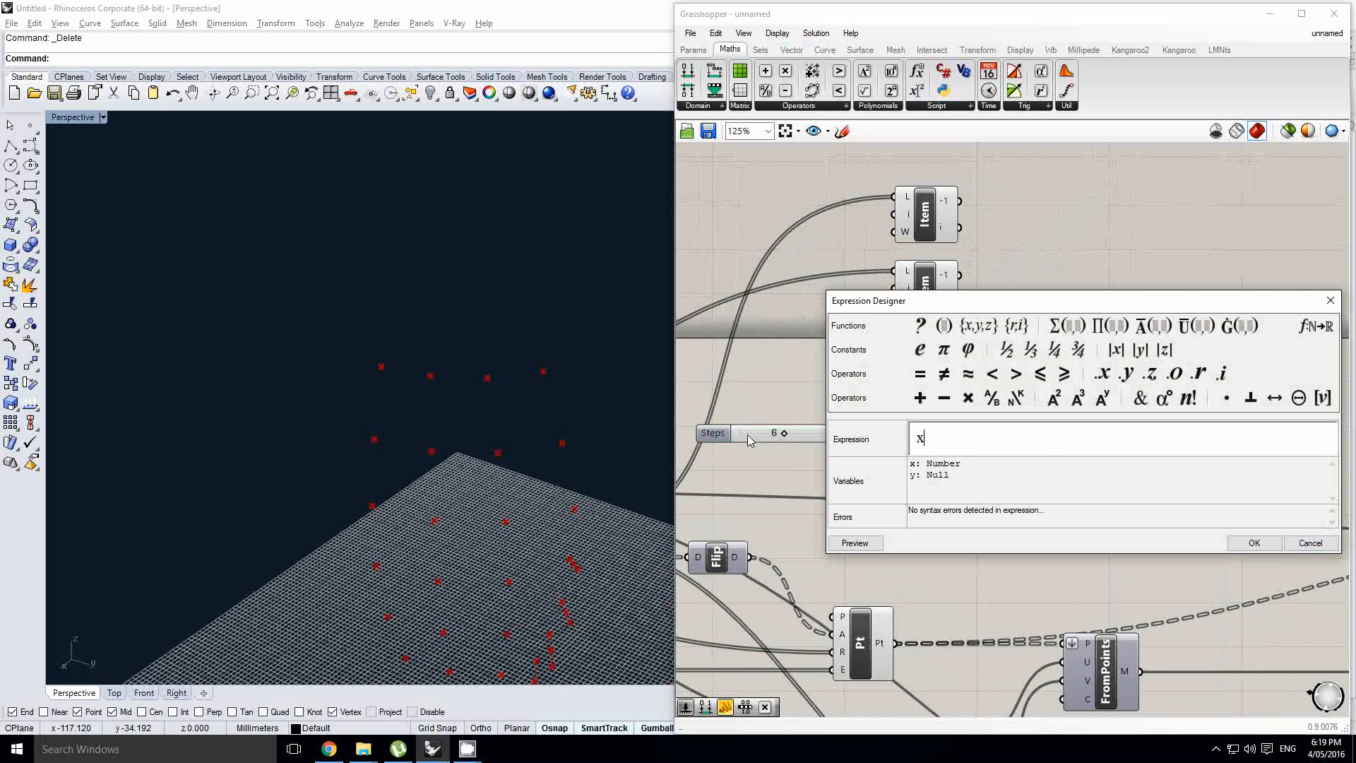
{"action": "type", "text": "*y+z"}
{"action": "left_click", "coordinate": [1255, 543]}
- Duplicate the Steps slider below the Range and set the copy to real numbers with a maximum of 50
{"action": "right_click_drag", "start_coordinate": [1038, 456], "coordinate": [1091, 432]}
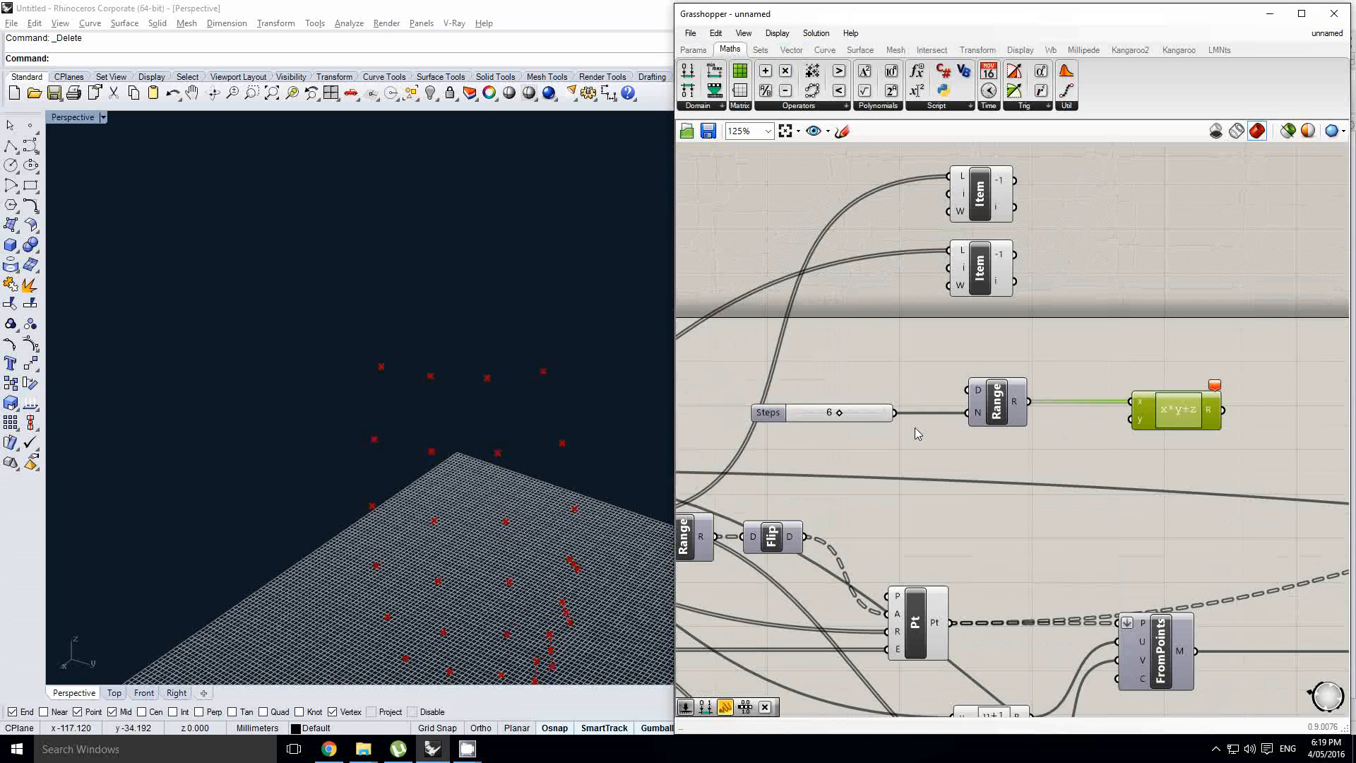
{"action": "left_click_drag", "start_coordinate": [872, 418], "coordinate": [1014, 456], "text": "alt"}
{"action": "double_click", "coordinate": [908, 453]}
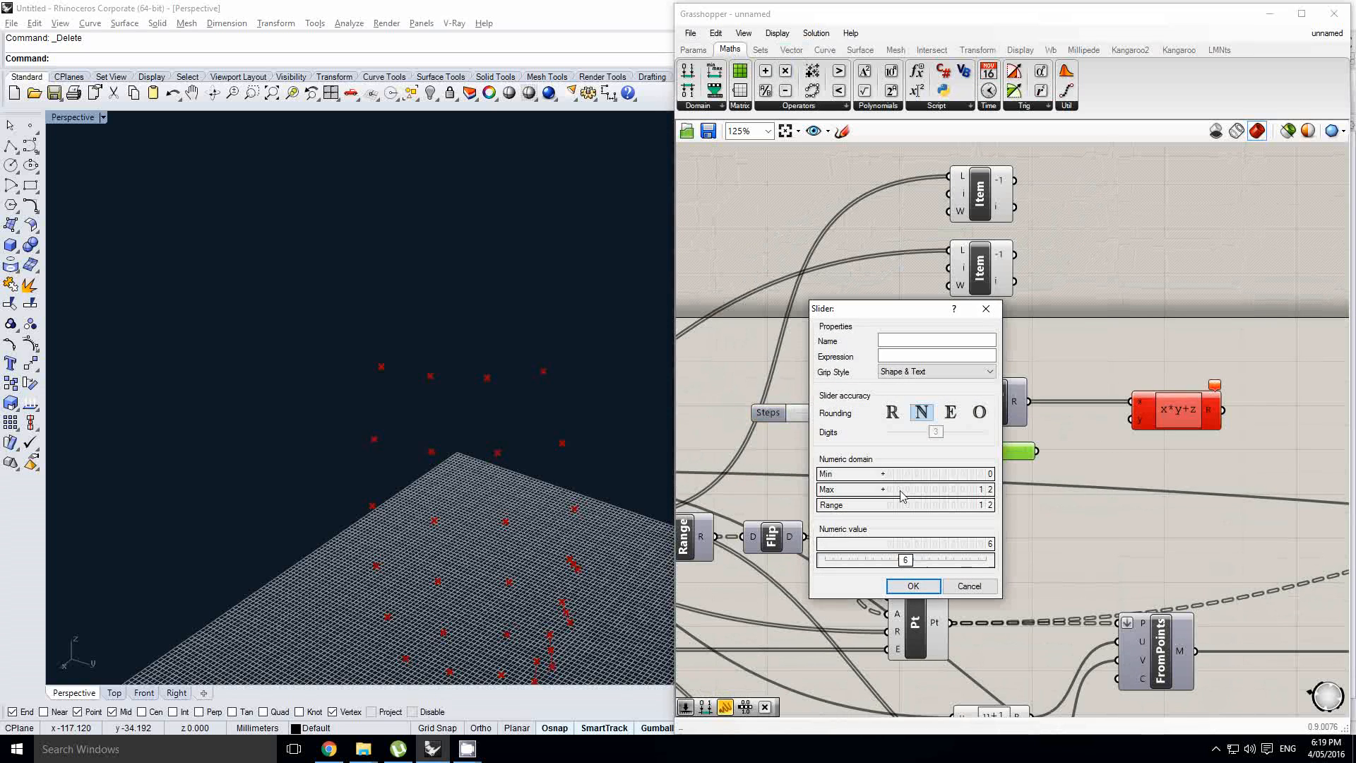
{"action": "left_click", "coordinate": [893, 414]}
{"action": "double_click", "coordinate": [909, 491]}
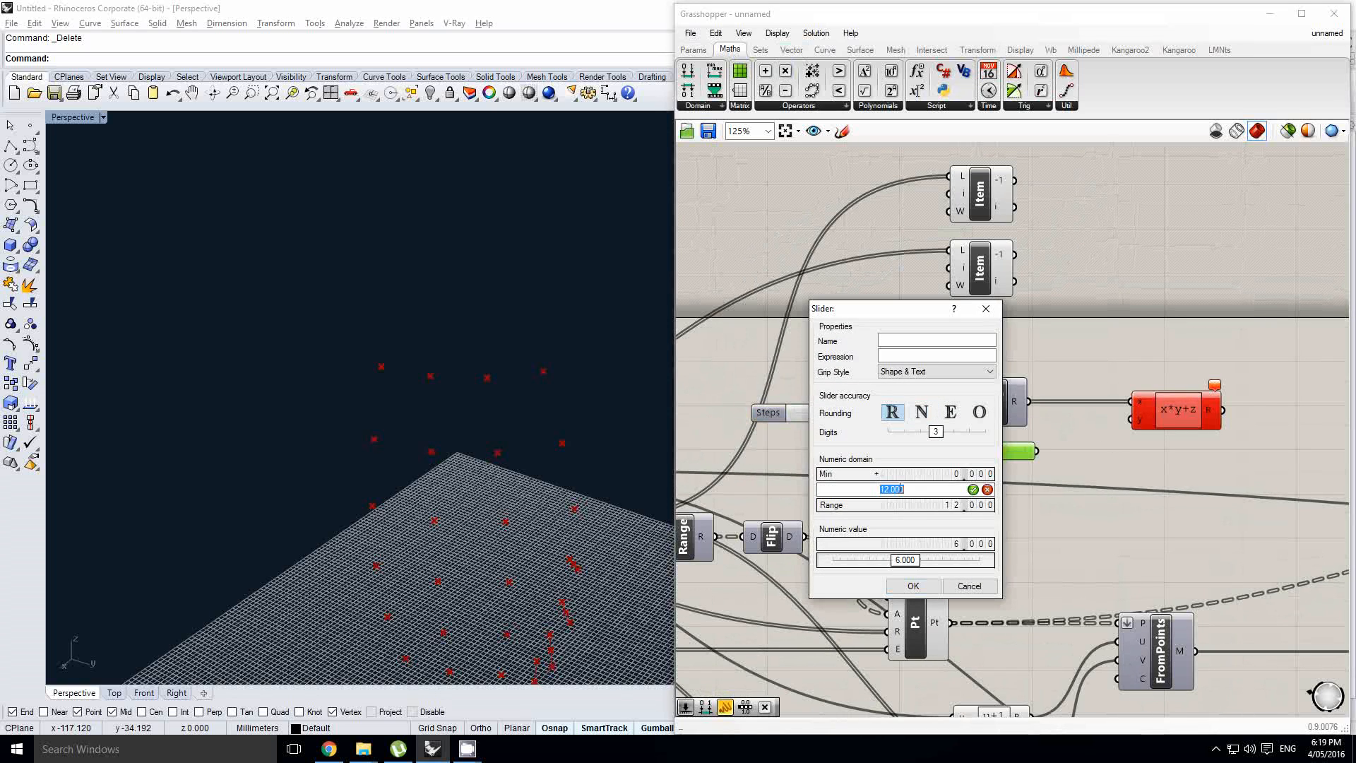
{"action": "left_click", "coordinate": [914, 585]}
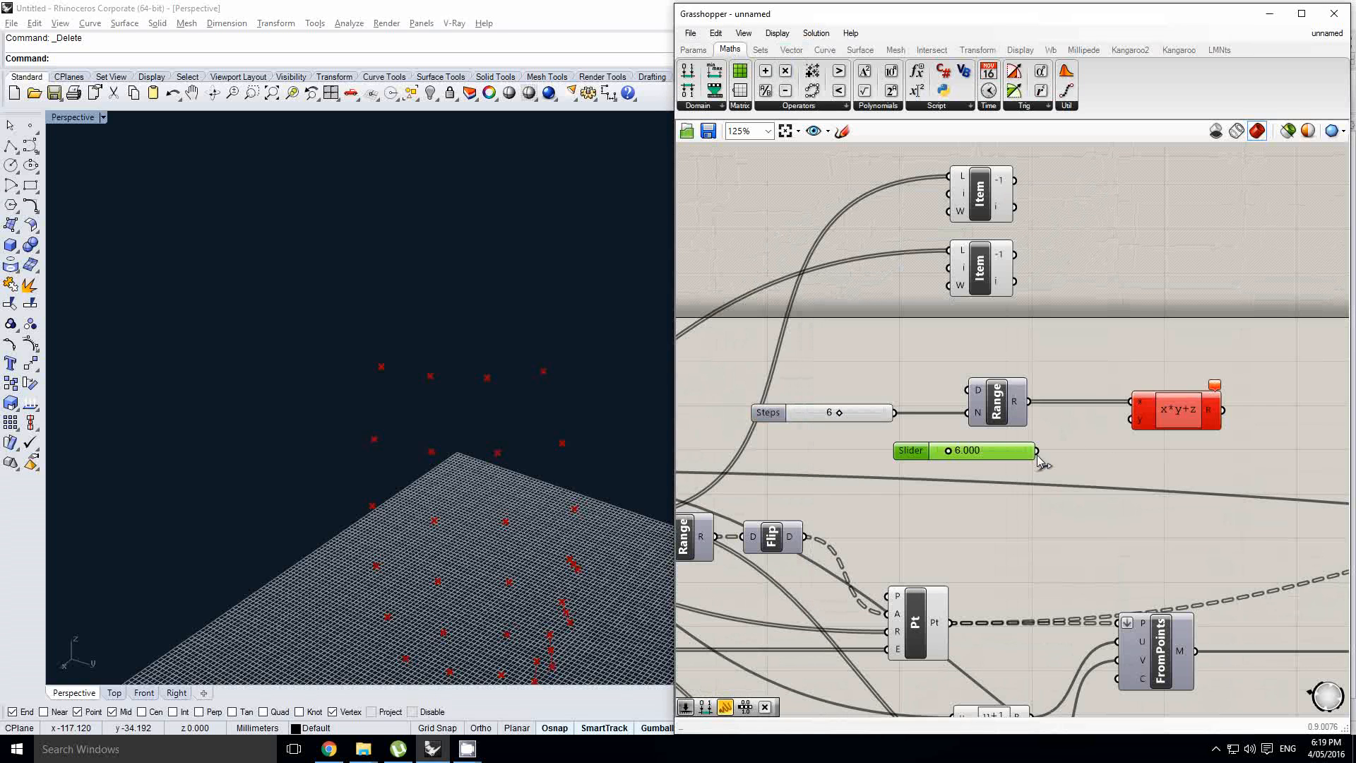
- Add a z input to the expression and connect the copied slider to its y input
{"action": "scroll", "coordinate": [1128, 421], "scroll_direction": "up", "scroll_amount": 6}
{"action": "left_click", "coordinate": [1143, 422]}
{"action": "scroll", "coordinate": [1152, 417], "scroll_direction": "down", "scroll_amount": 12}
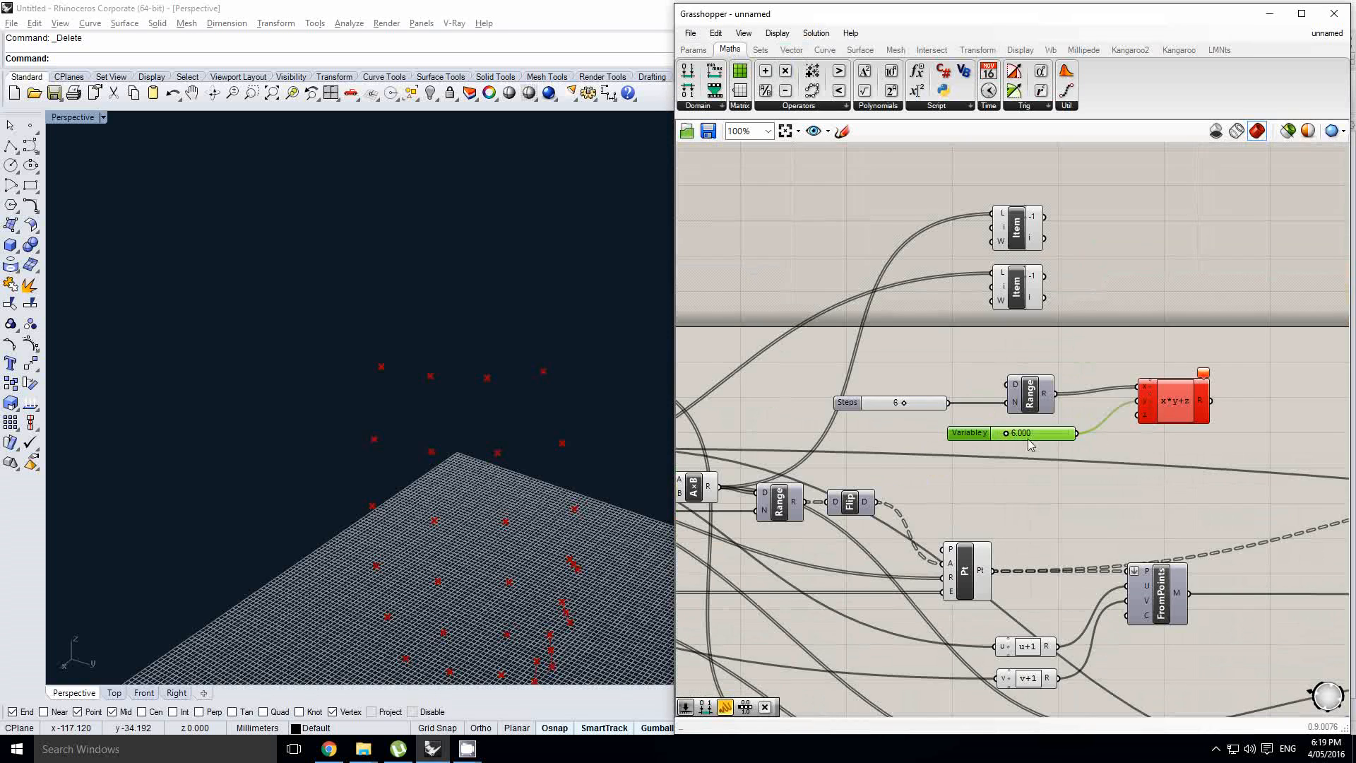
- Connect the vase height slider (84.730) to the expression's z input
{"action": "right_click_drag", "start_coordinate": [922, 429], "coordinate": [1036, 417]}
{"action": "scroll", "coordinate": [1003, 429], "scroll_direction": "up", "scroll_amount": 6}
{"action": "left_click", "coordinate": [948, 487]}
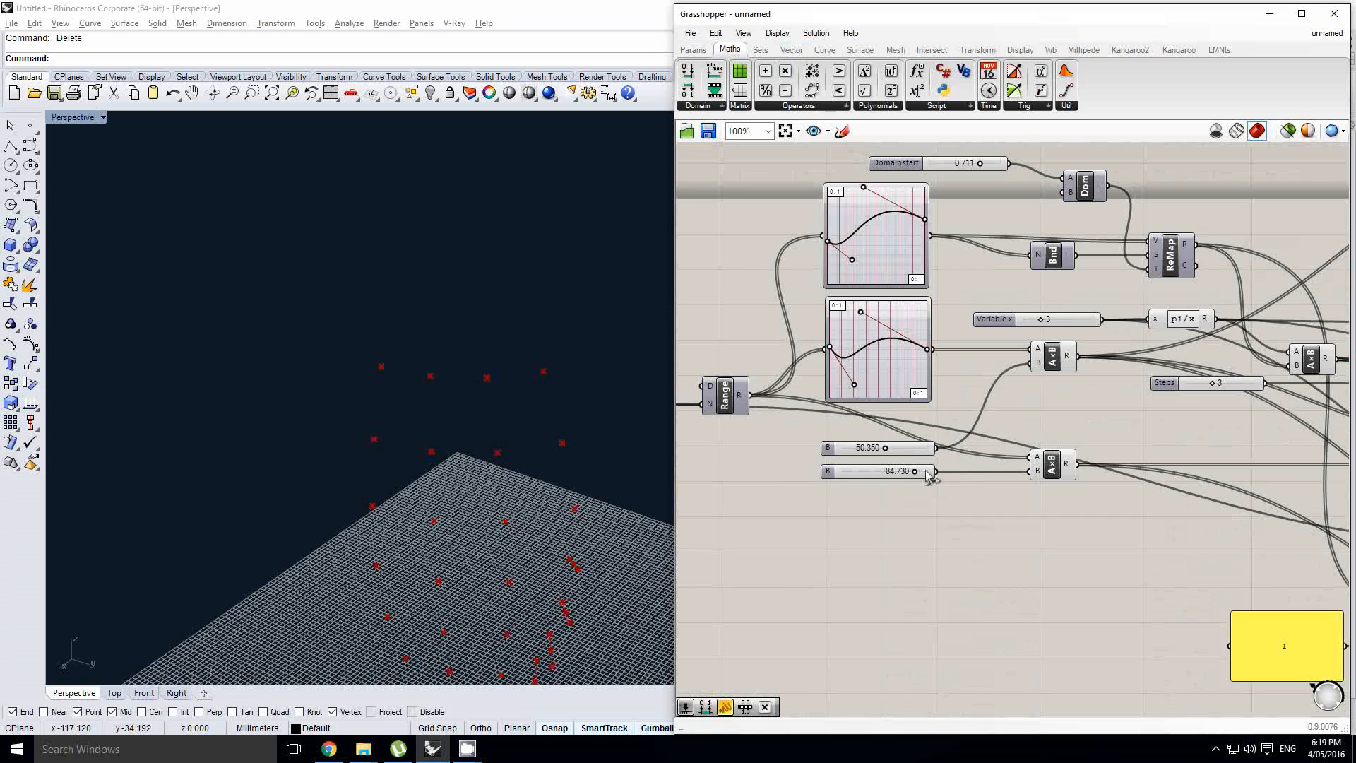
{"action": "scroll", "coordinate": [887, 498], "scroll_direction": "down", "scroll_amount": 5}
{"action": "left_click_drag", "start_coordinate": [928, 472], "coordinate": [1159, 411]}
- Add a Point Cylindrical component, connect the expression result to its elevation input and inspect the points above the vase
{"action": "scroll", "coordinate": [1201, 431], "scroll_direction": "up", "scroll_amount": 5}
{"action": "scroll", "coordinate": [1153, 405], "scroll_direction": "up", "scroll_amount": 1}
{"action": "right_click_drag", "start_coordinate": [1159, 411], "coordinate": [905, 423]}
{"action": "double_click", "coordinate": [1177, 381]}
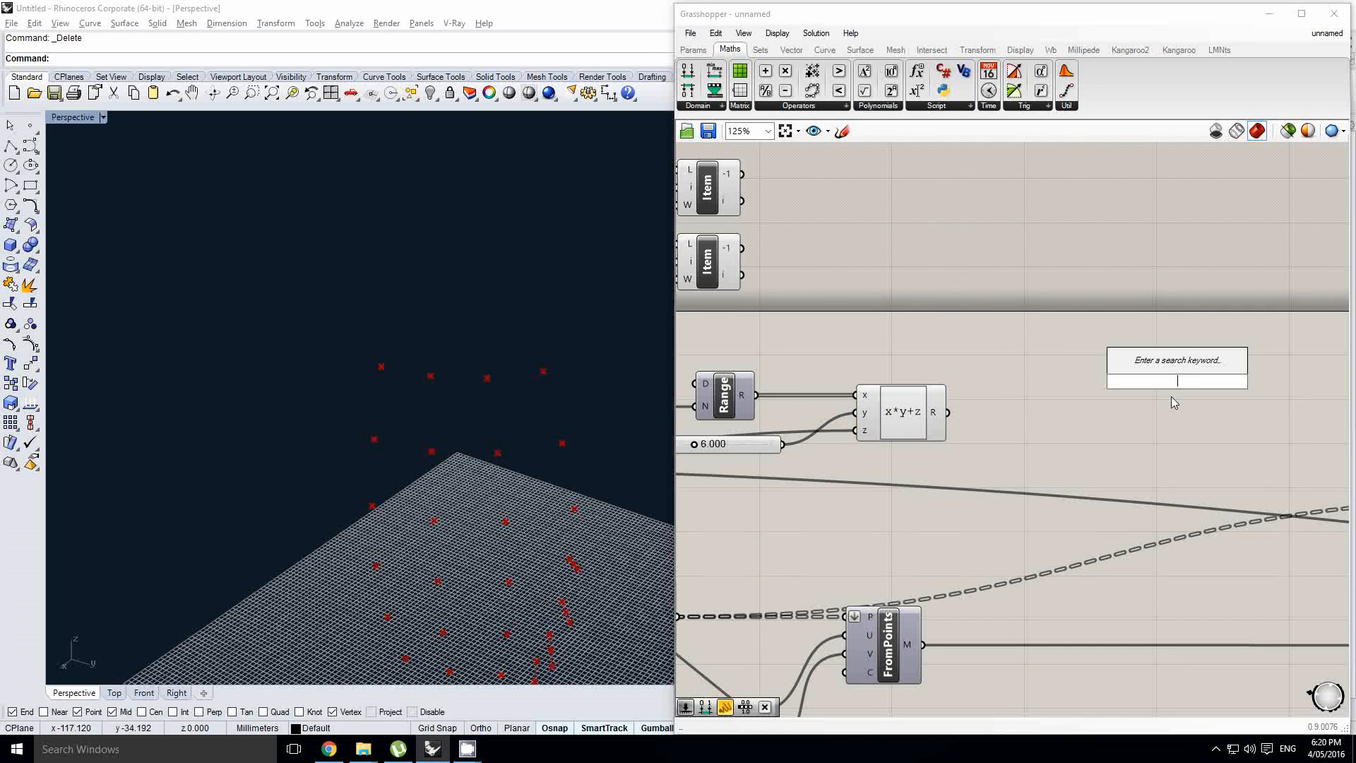
{"action": "type", "text": "cylin"}
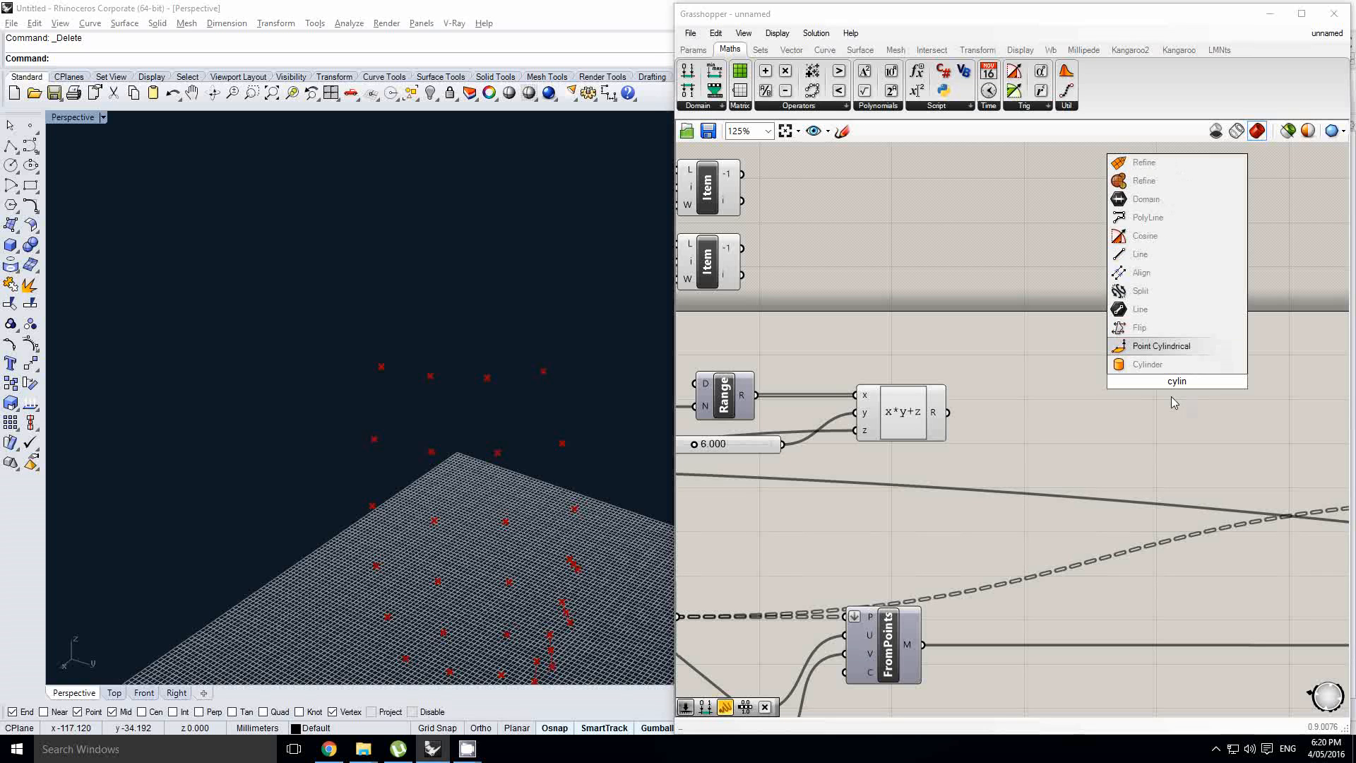
{"action": "key", "text": "Return"}
{"action": "left_click_drag", "start_coordinate": [945, 414], "coordinate": [1146, 408]}
{"action": "right_click_drag", "start_coordinate": [544, 393], "coordinate": [479, 327]}
{"action": "right_click_drag", "start_coordinate": [505, 384], "coordinate": [521, 386]}
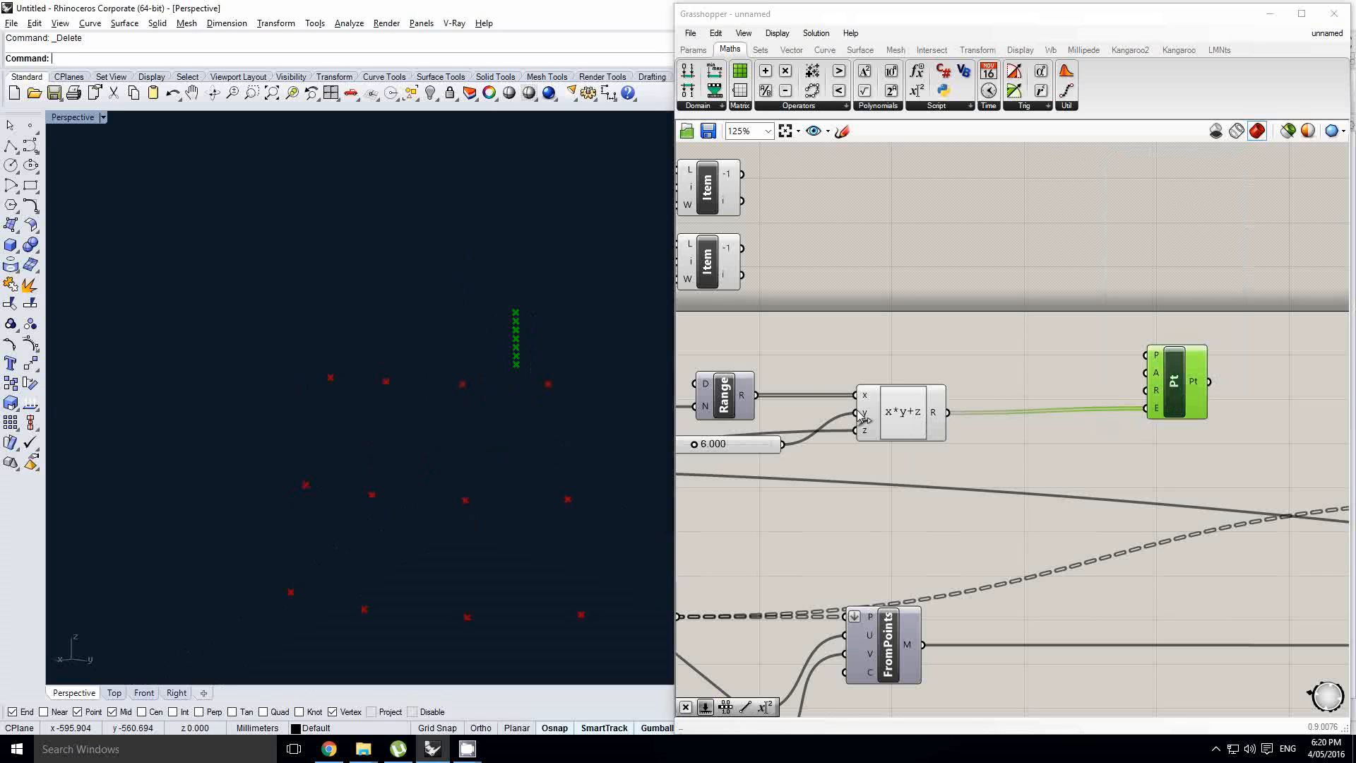
- Raise the Variable y slider to 50 to spread the new points upward
{"action": "right_click_drag", "start_coordinate": [707, 428], "coordinate": [854, 409]}
{"action": "scroll", "coordinate": [847, 410], "scroll_direction": "down", "scroll_amount": 2}
{"action": "scroll", "coordinate": [820, 408], "scroll_direction": "up", "scroll_amount": 2}
{"action": "right_click", "coordinate": [884, 423]}
{"action": "left_click", "coordinate": [886, 427]}
{"action": "scroll", "coordinate": [885, 427], "scroll_direction": "up", "scroll_amount": 1}
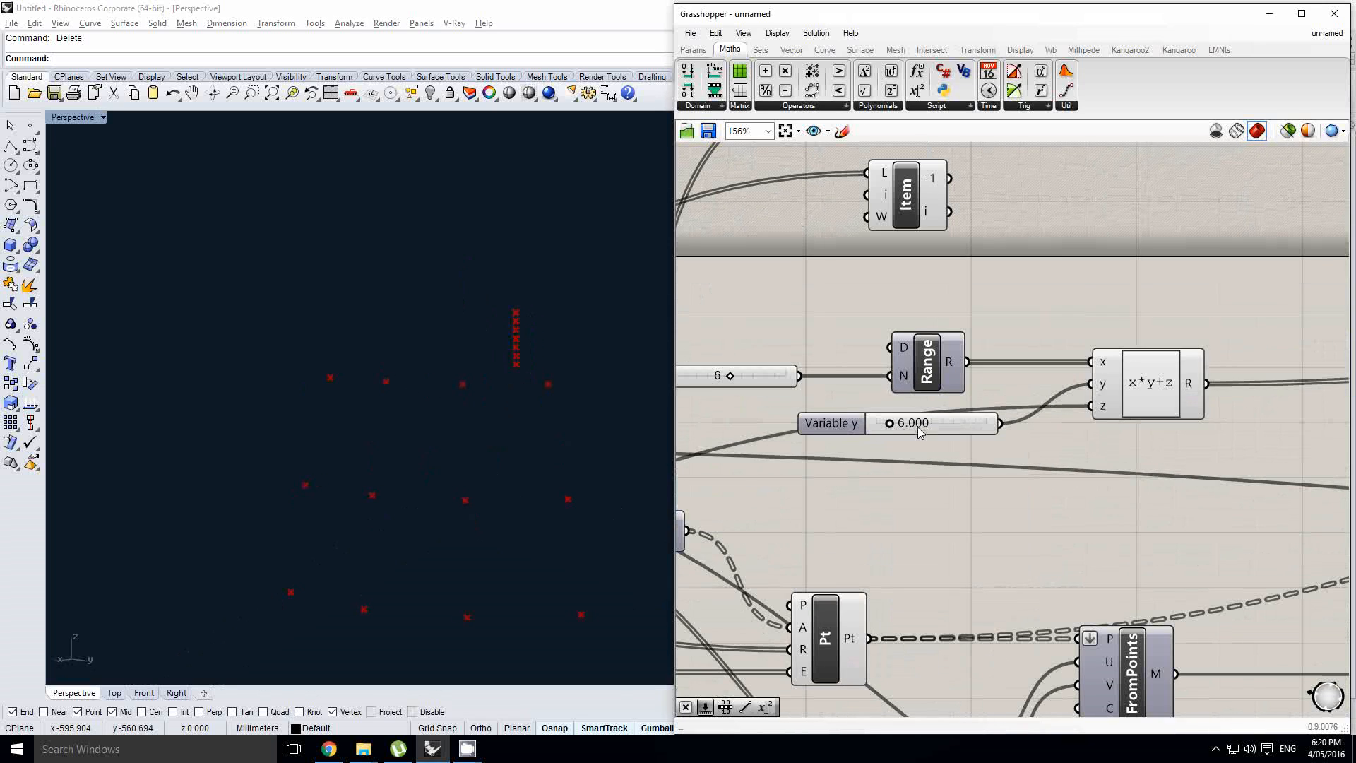
{"action": "left_click_drag", "start_coordinate": [891, 426], "coordinate": [962, 425]}
{"action": "right_click_drag", "start_coordinate": [466, 387], "coordinate": [549, 413], "text": "shift"}
{"action": "scroll", "coordinate": [549, 414], "scroll_direction": "down", "scroll_amount": 8}
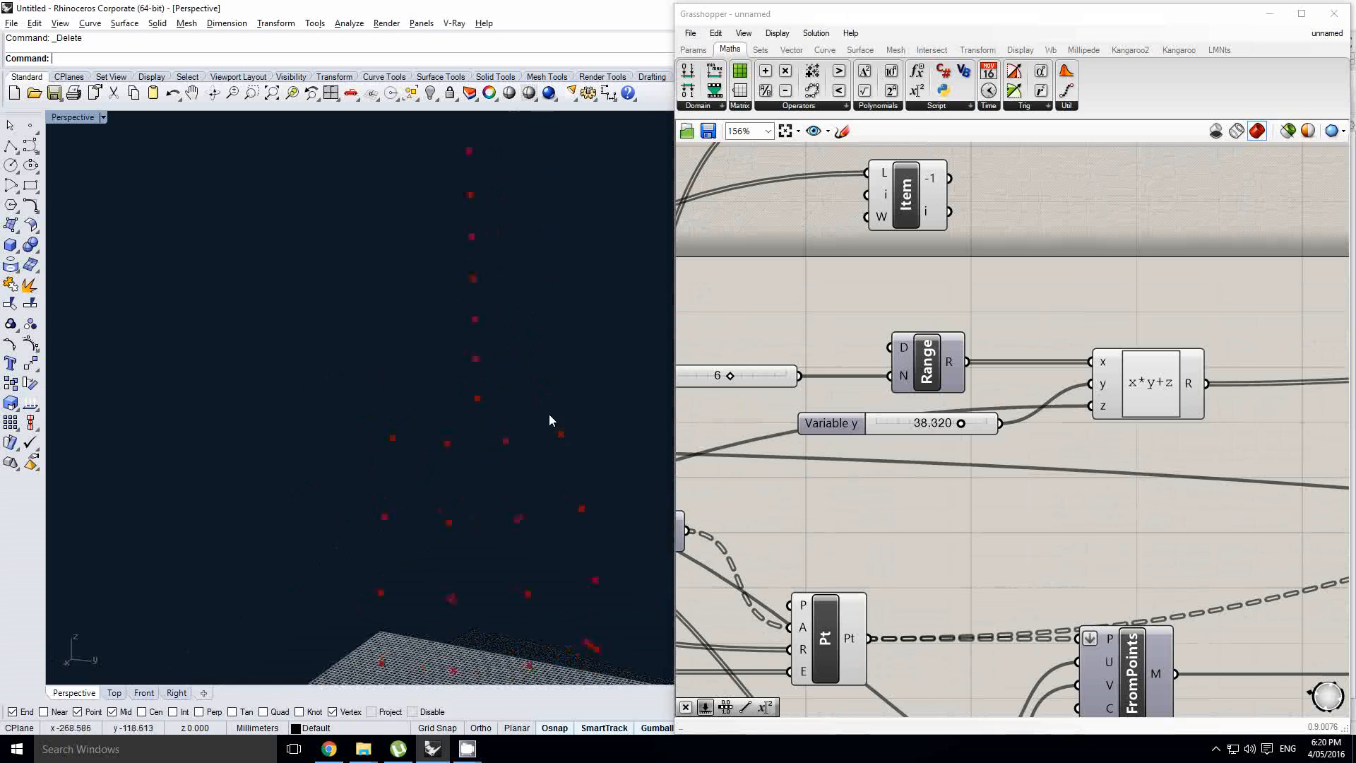
{"action": "left_click_drag", "start_coordinate": [959, 423], "coordinate": [1013, 425]}
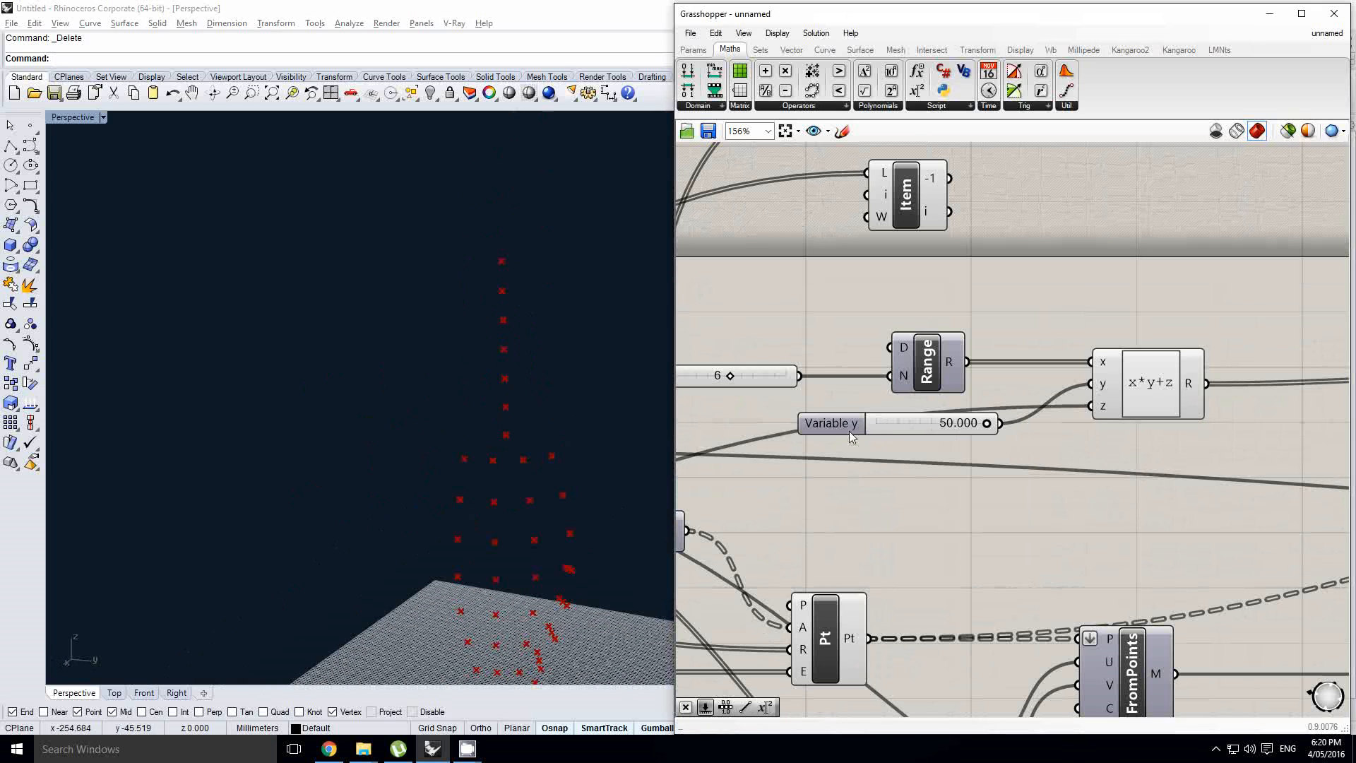
- Raise the Variable y slider's maximum to 100 and set its value to 53.584
{"action": "right_click_drag", "start_coordinate": [526, 412], "coordinate": [567, 406], "text": "shift"}
{"action": "scroll", "coordinate": [568, 407], "scroll_direction": "down", "scroll_amount": 2}
{"action": "right_click_drag", "start_coordinate": [841, 424], "coordinate": [767, 431]}
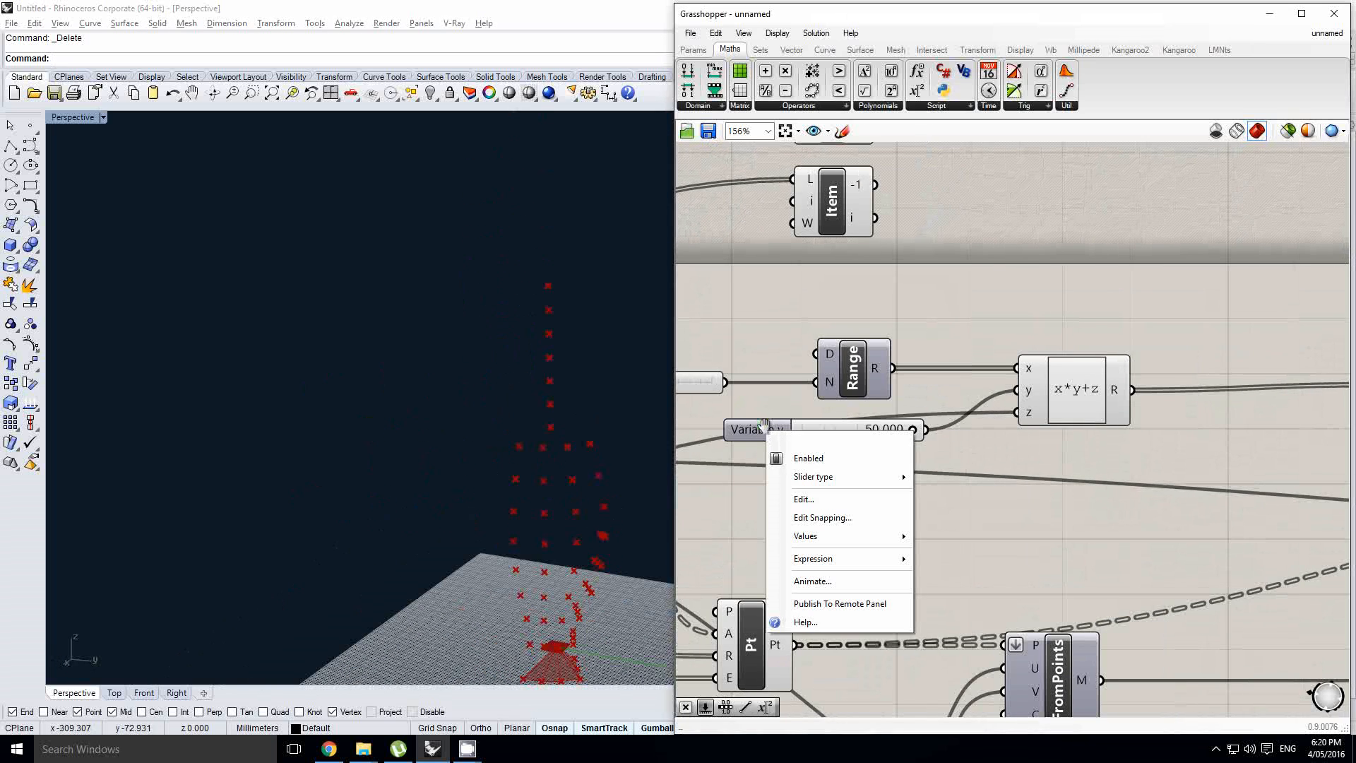
{"action": "left_click", "coordinate": [804, 499]}
{"action": "double_click", "coordinate": [779, 467]}
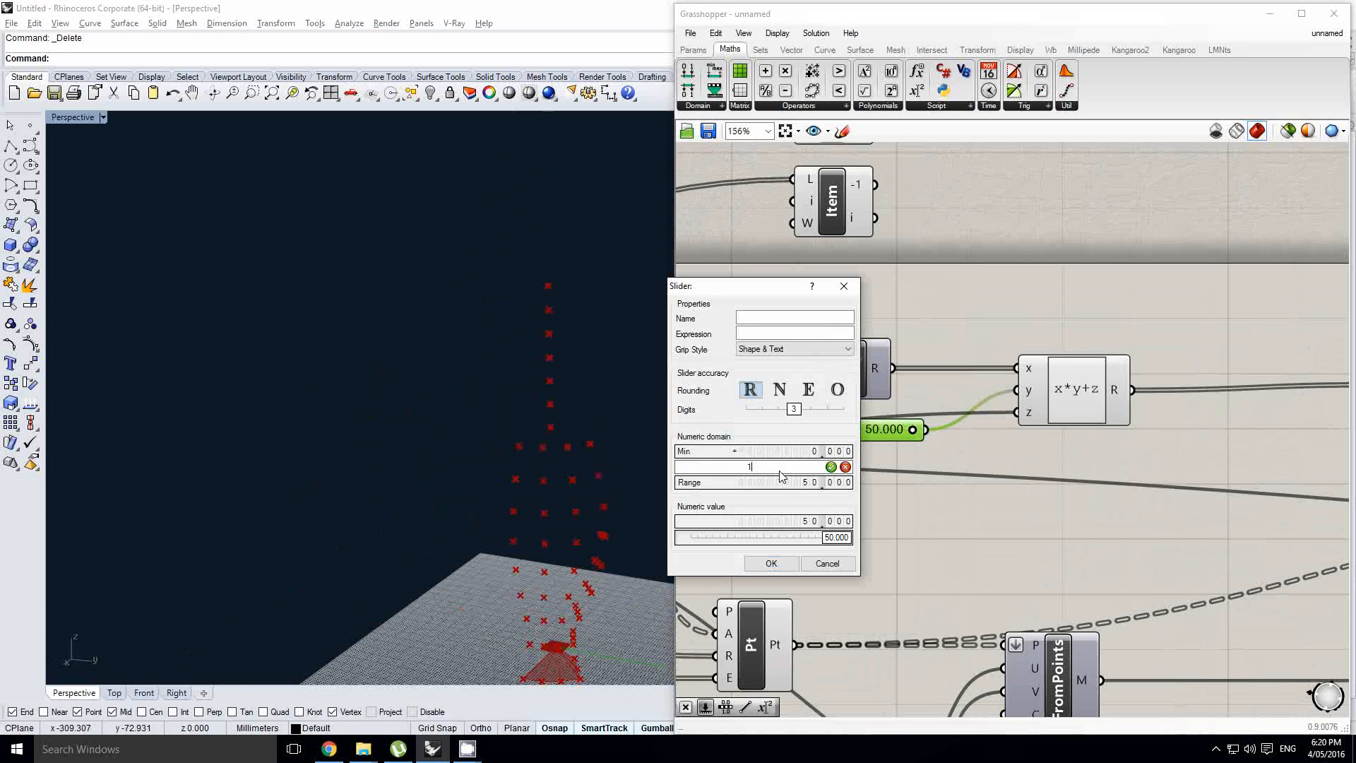
{"action": "type", "text": "100"}
{"action": "left_click", "coordinate": [772, 563]}
{"action": "scroll", "coordinate": [854, 451], "scroll_direction": "up", "scroll_amount": 1}
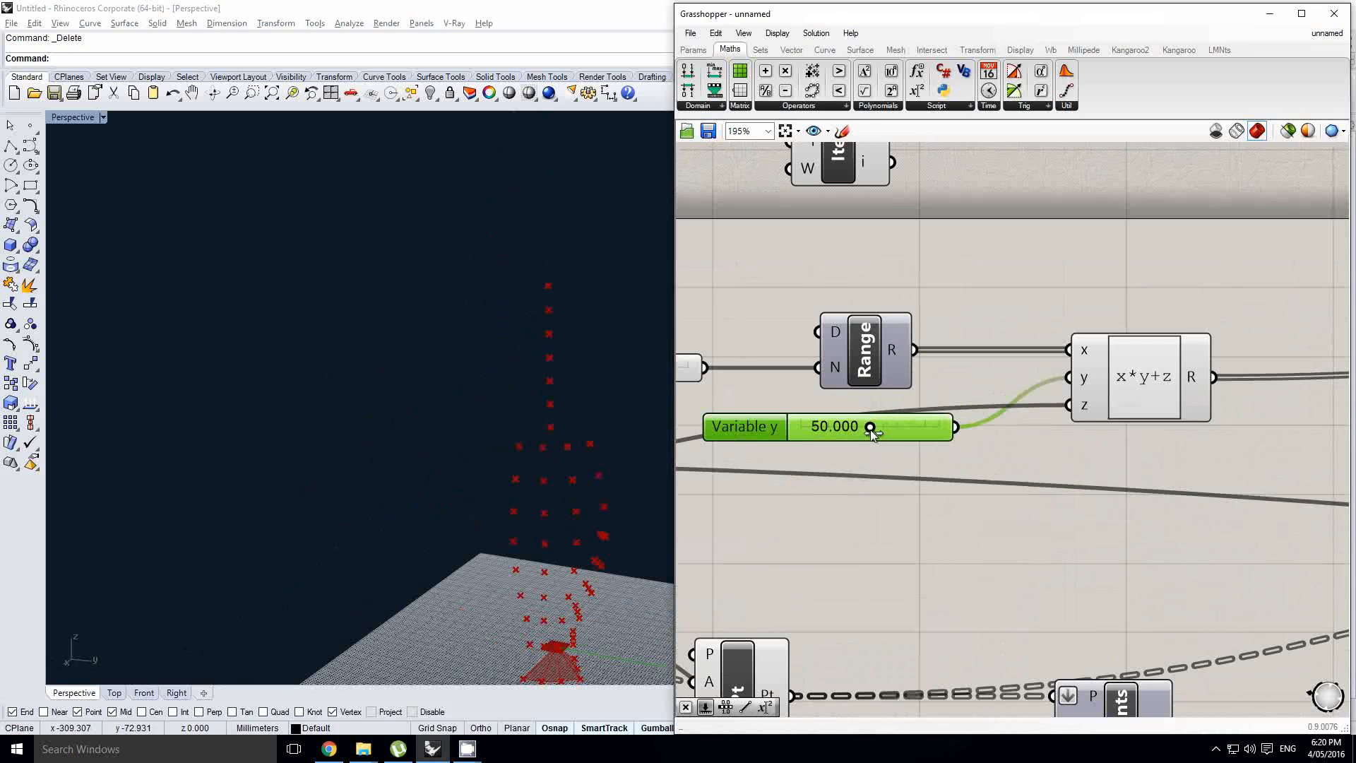
{"action": "left_click_drag", "start_coordinate": [869, 427], "coordinate": [875, 428]}
{"action": "mouse_move", "coordinate": [542, 426]}
{"action": "right_mouse_down"}
{"action": "mouse_move", "coordinate": [562, 413]}
{"action": "mouse_move", "coordinate": [553, 419]}
{"action": "right_mouse_up"}
{"action": "right_click_drag", "start_coordinate": [867, 386], "coordinate": [917, 397]}
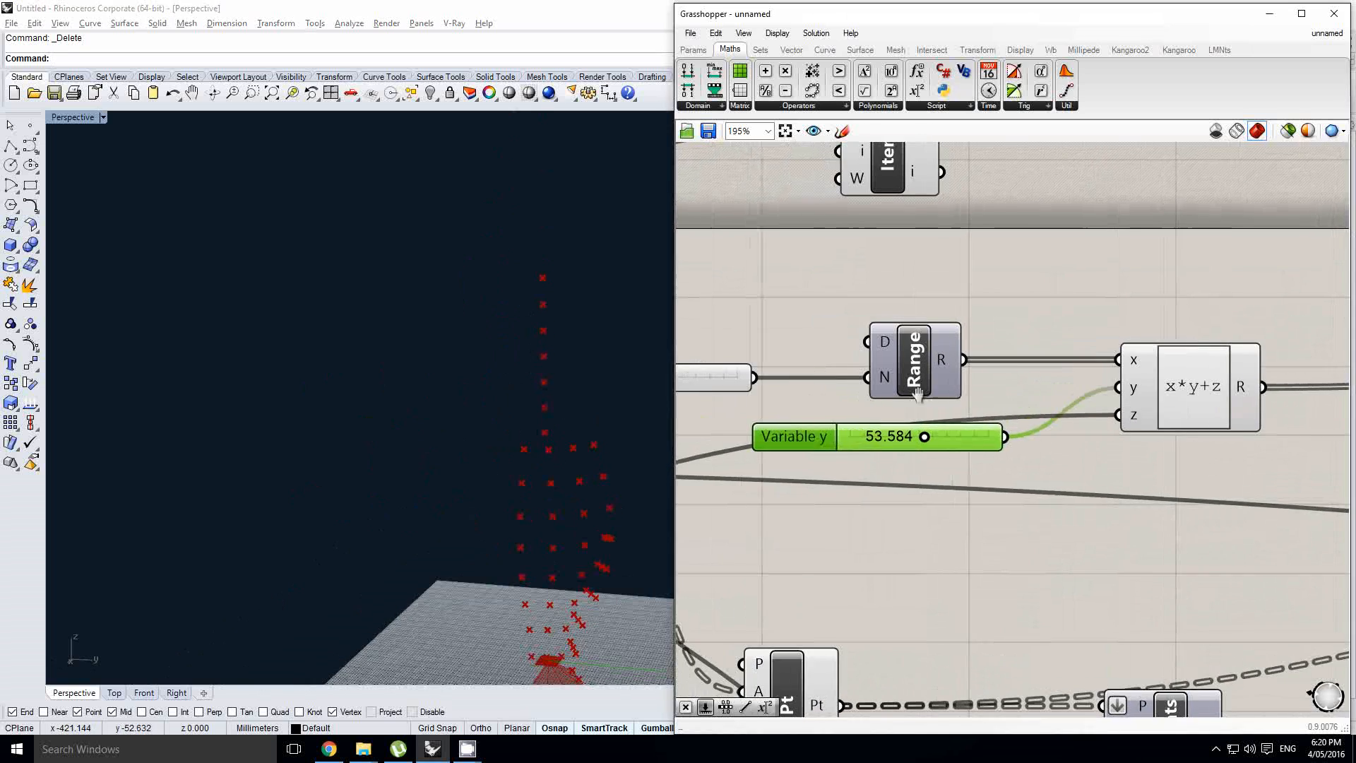
- Review the wiring around the new cylindrical points and read the value output by the upper last-item component
{"action": "right_click_drag", "start_coordinate": [830, 379], "coordinate": [895, 394]}
{"action": "scroll", "coordinate": [897, 395], "scroll_direction": "down", "scroll_amount": 2}
{"action": "right_click_drag", "start_coordinate": [1061, 352], "coordinate": [882, 380]}
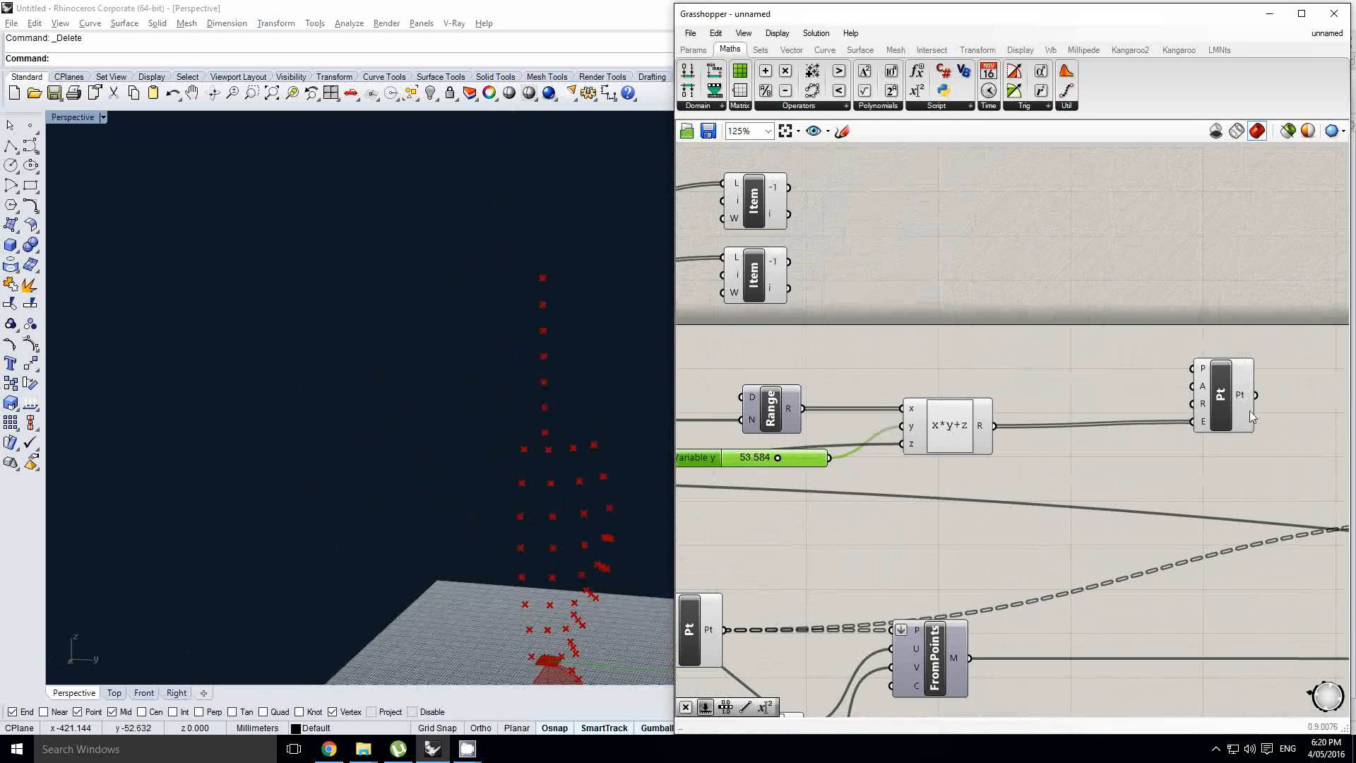
{"action": "left_click_drag", "start_coordinate": [1228, 409], "coordinate": [1227, 413]}
{"action": "scroll", "coordinate": [597, 420], "scroll_direction": "up", "scroll_amount": 3}
{"action": "right_click_drag", "start_coordinate": [597, 420], "coordinate": [589, 454]}
{"action": "right_click_drag", "start_coordinate": [914, 346], "coordinate": [988, 362]}
{"action": "scroll", "coordinate": [1004, 376], "scroll_direction": "down", "scroll_amount": 2}
{"action": "left_click", "coordinate": [951, 339]}
{"action": "scroll", "coordinate": [970, 316], "scroll_direction": "up", "scroll_amount": 1}
{"action": "mouse_move", "coordinate": [947, 296]}
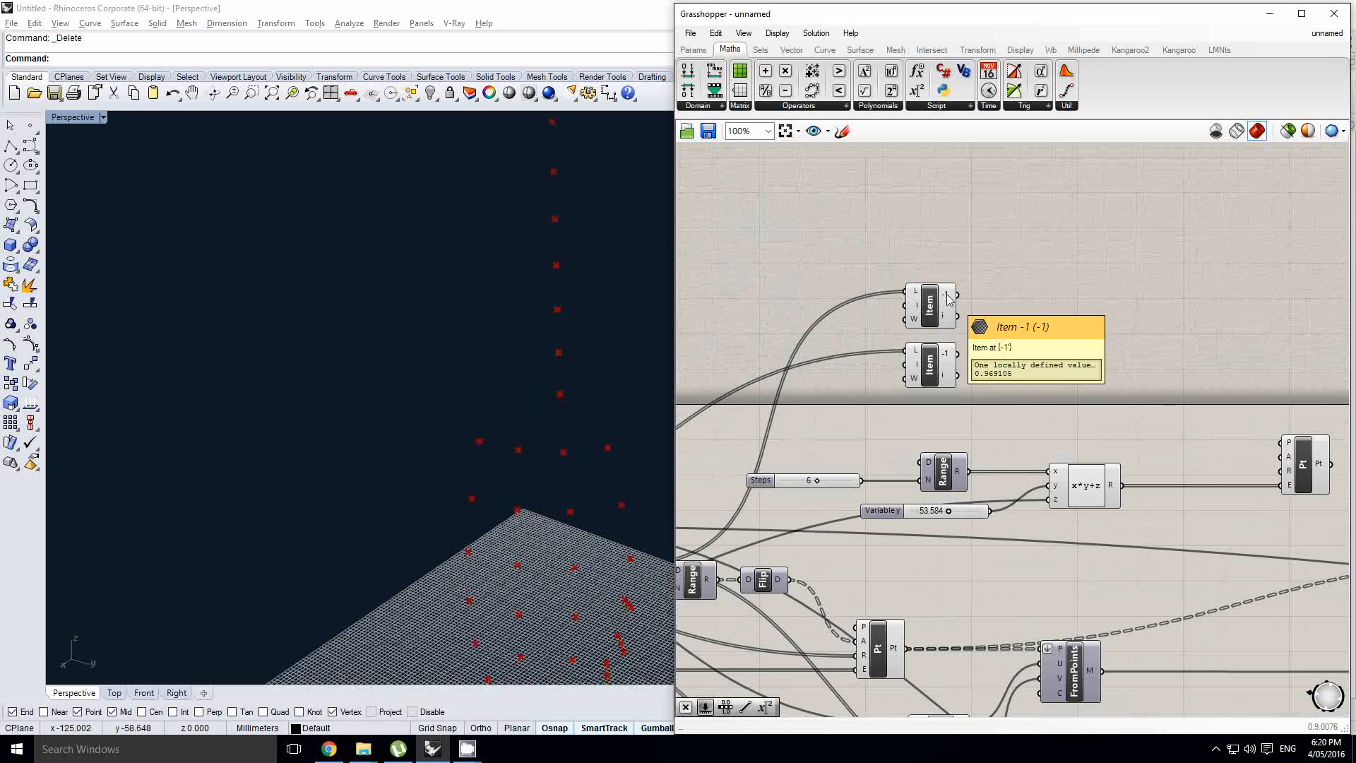
- Add a Range component beside the upper Item component and connect that Item's -1 output to its domain input
{"action": "right_click_drag", "start_coordinate": [948, 306], "coordinate": [916, 341]}
{"action": "double_click", "coordinate": [1070, 333]}
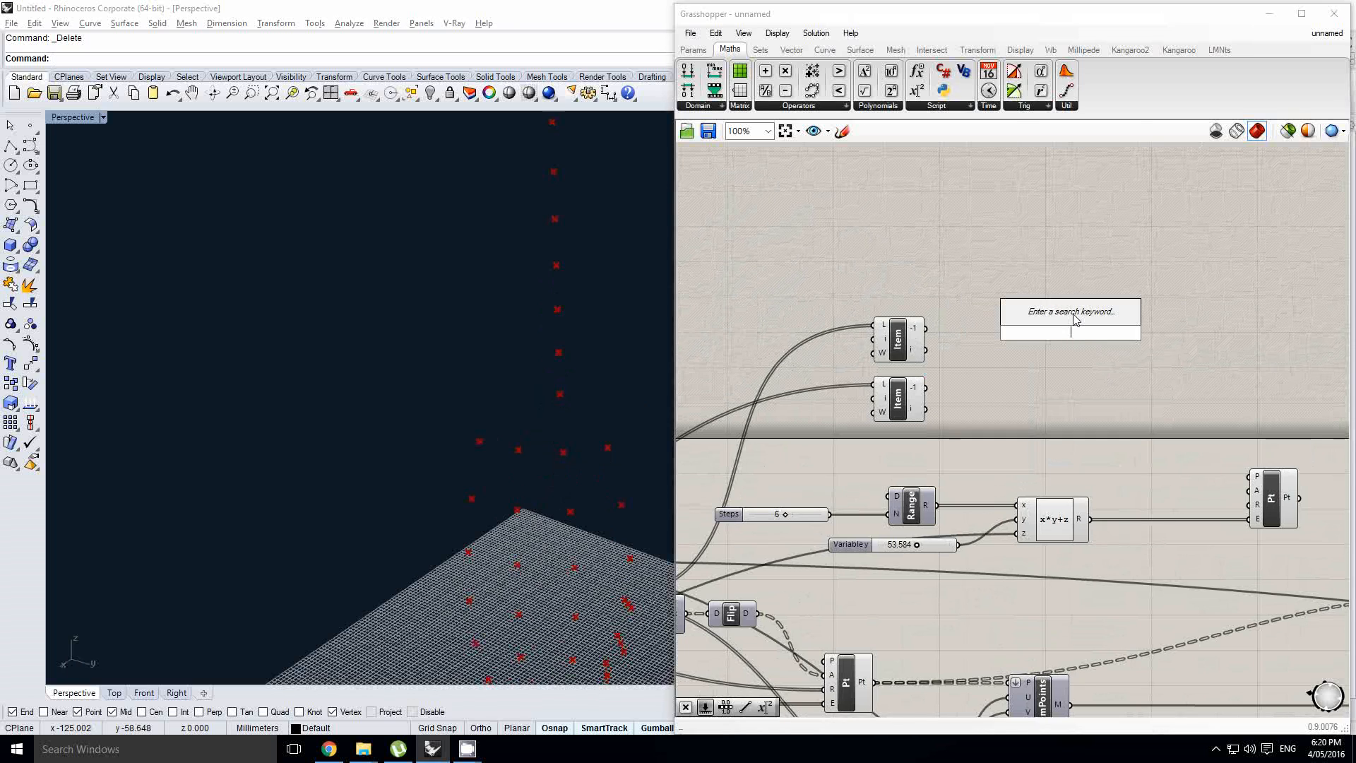
{"action": "type", "text": "range"}
{"action": "key", "text": "Return"}
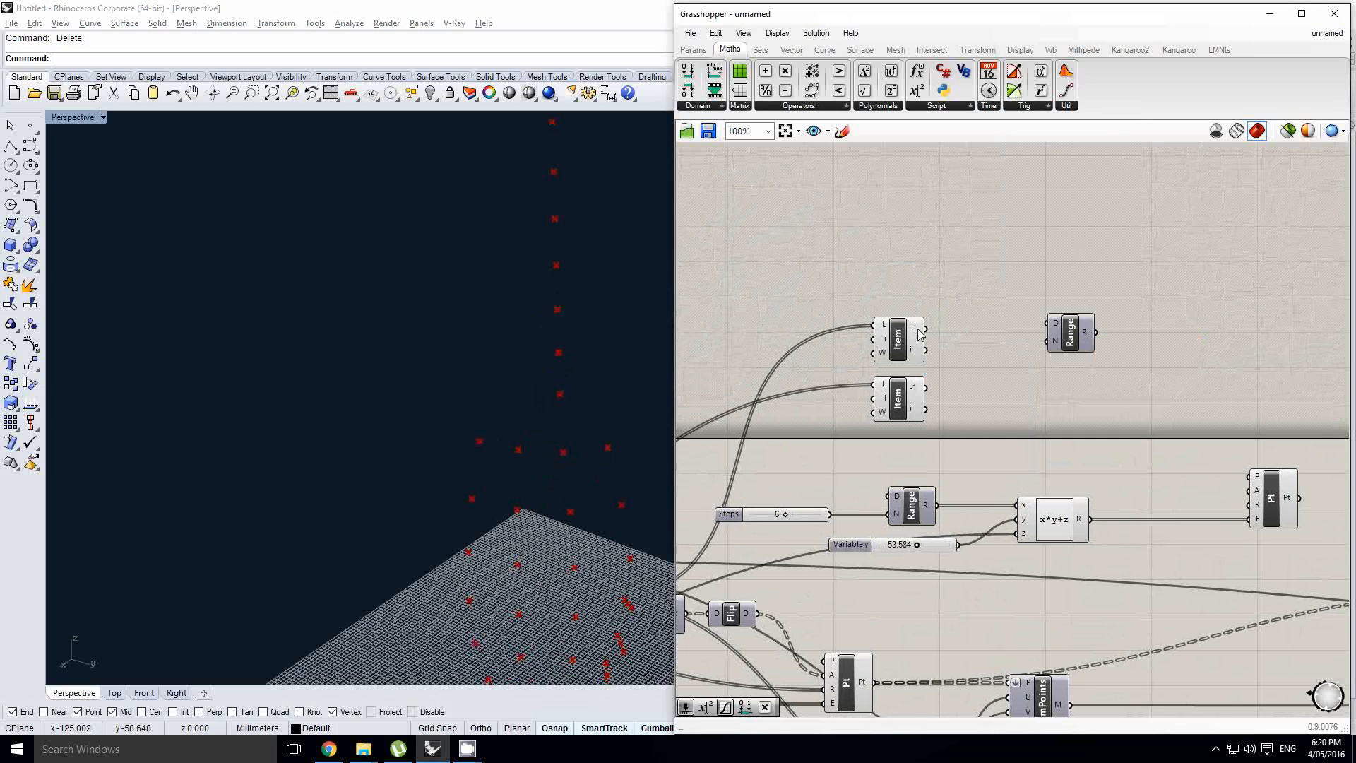
{"action": "left_click_drag", "start_coordinate": [1063, 332], "coordinate": [1062, 337]}
{"action": "right_click_drag", "start_coordinate": [947, 338], "coordinate": [1028, 338]}
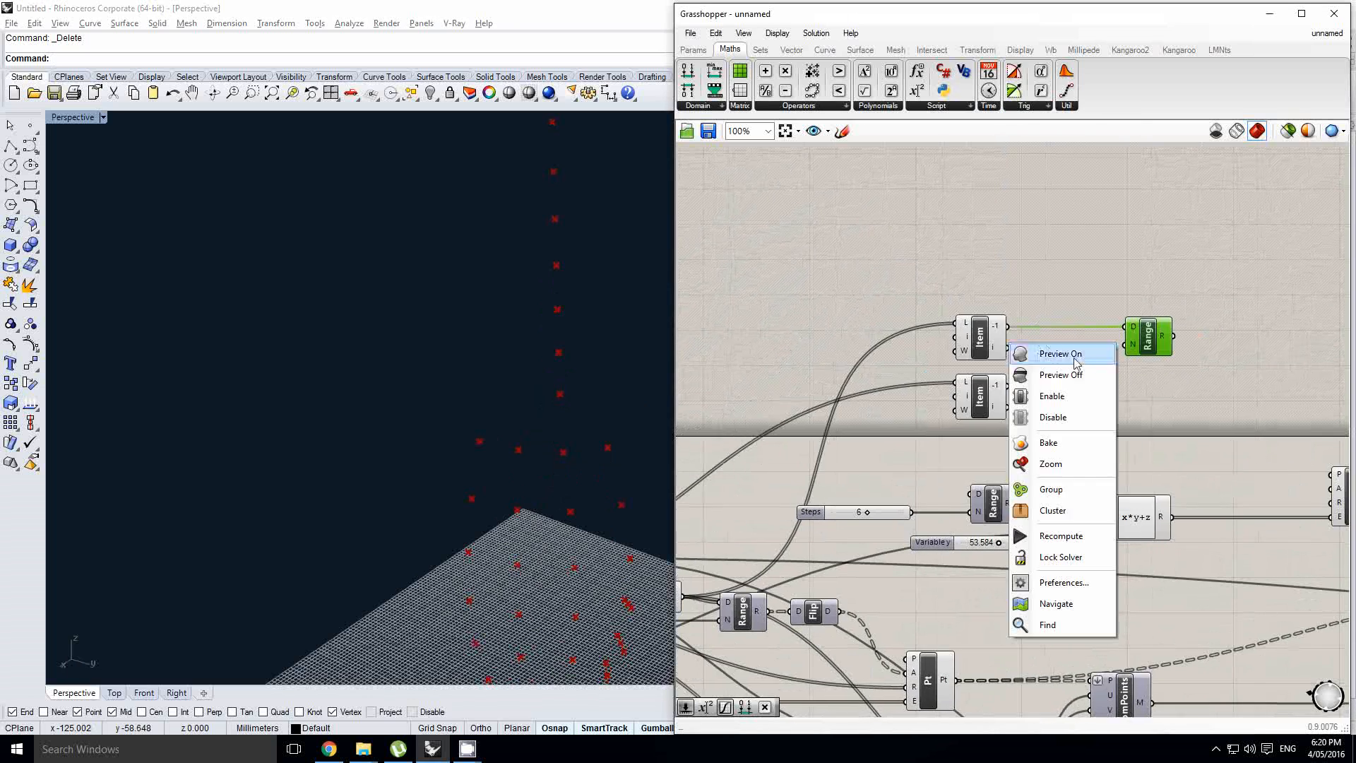
{"action": "left_click", "coordinate": [1075, 322]}
- Connect the Steps slider set to 3 to the new Range component's N input
{"action": "scroll", "coordinate": [1036, 376], "scroll_direction": "down", "scroll_amount": 2}
{"action": "right_click_drag", "start_coordinate": [740, 445], "coordinate": [984, 421]}
{"action": "scroll", "coordinate": [977, 426], "scroll_direction": "up", "scroll_amount": 2}
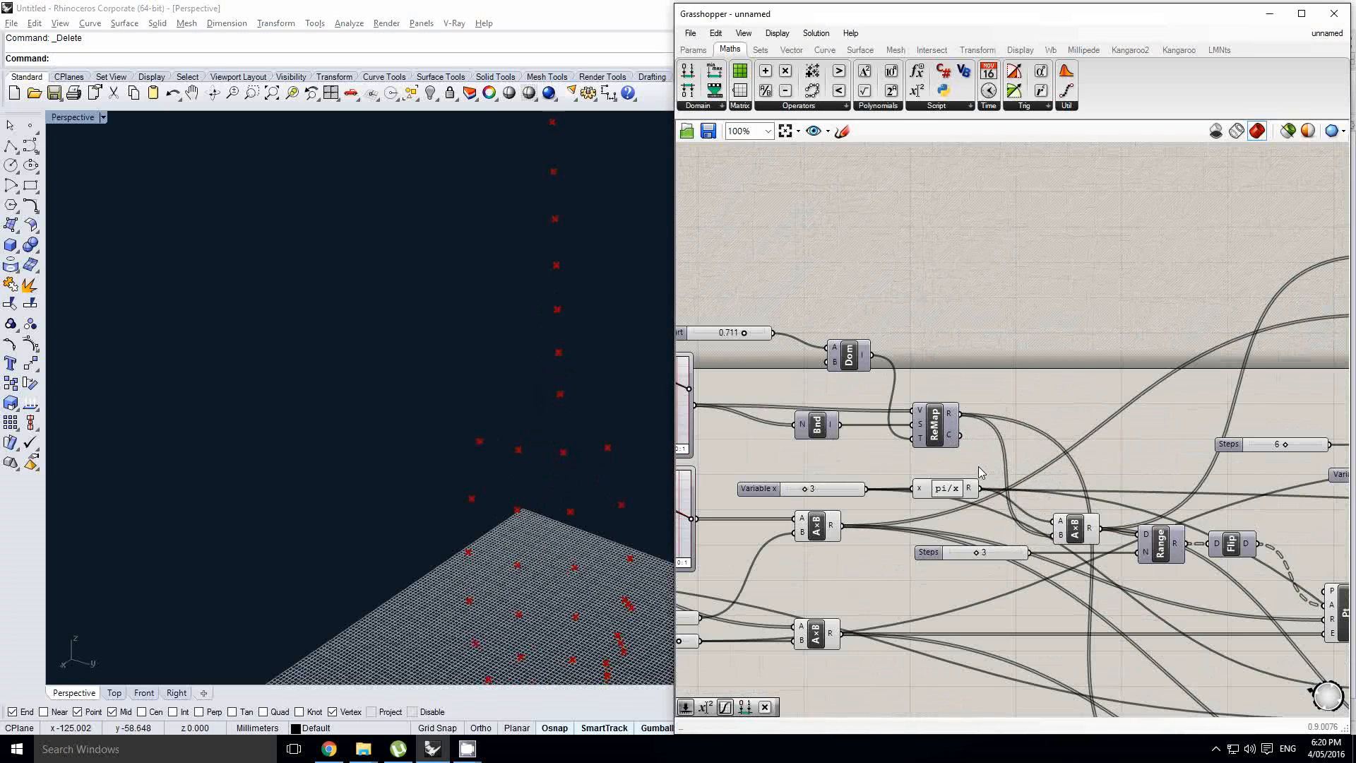
{"action": "right_click_drag", "start_coordinate": [1040, 556], "coordinate": [874, 541]}
{"action": "scroll", "coordinate": [828, 543], "scroll_direction": "down", "scroll_amount": 4}
{"action": "left_click_drag", "start_coordinate": [827, 543], "coordinate": [905, 331]}
{"action": "scroll", "coordinate": [1073, 450], "scroll_direction": "up", "scroll_amount": 7}
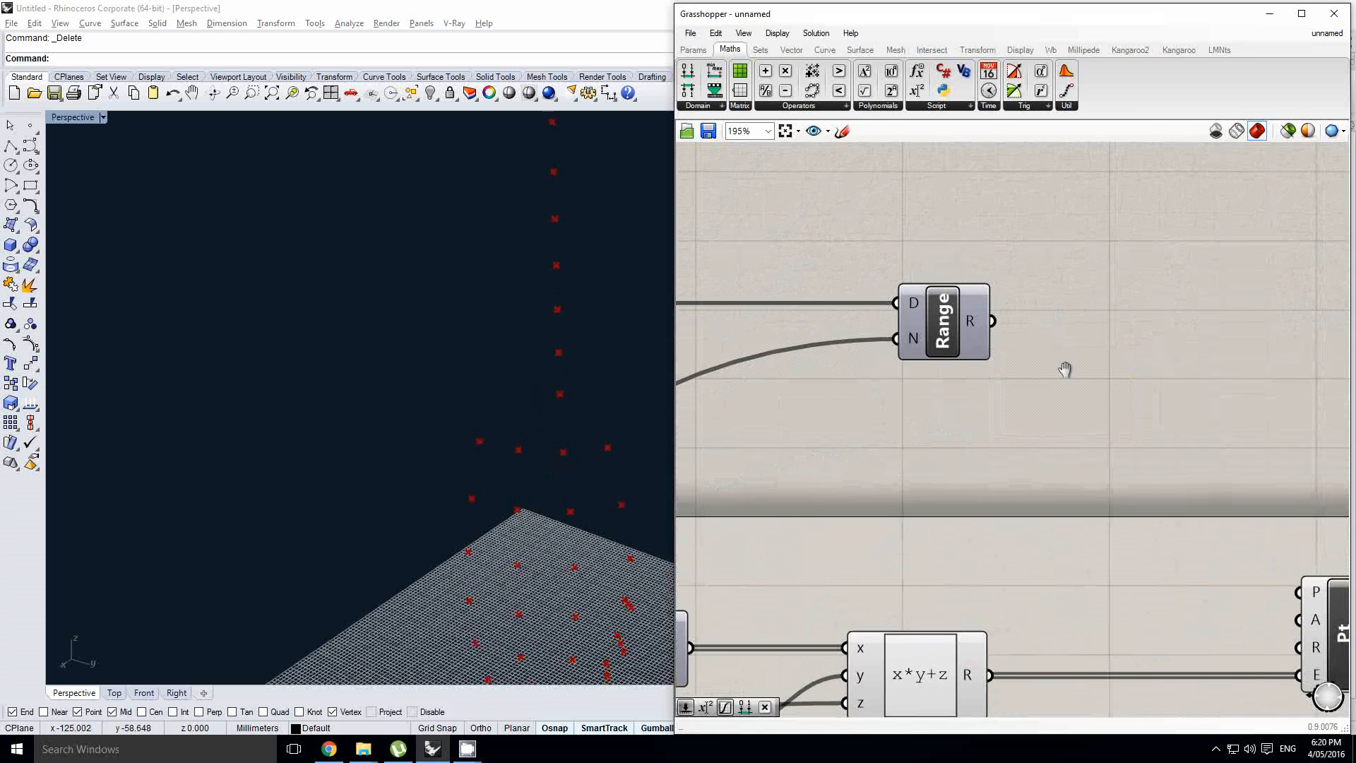
- Add a List Item component and connect the new Range result to its list input
{"action": "double_click", "coordinate": [1063, 368]}
{"action": "type", "text": "list it"}
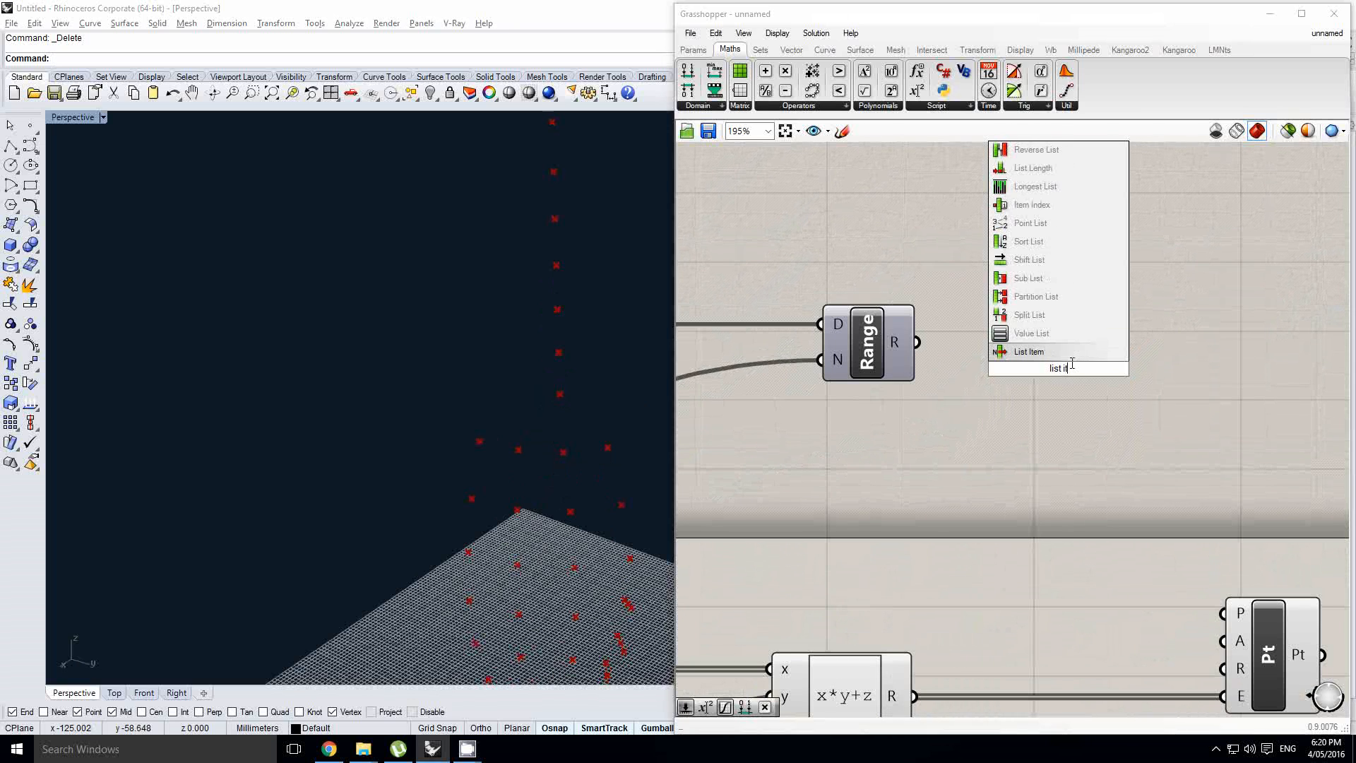
{"action": "key", "text": "Return"}
{"action": "left_click_drag", "start_coordinate": [918, 341], "coordinate": [1012, 341]}
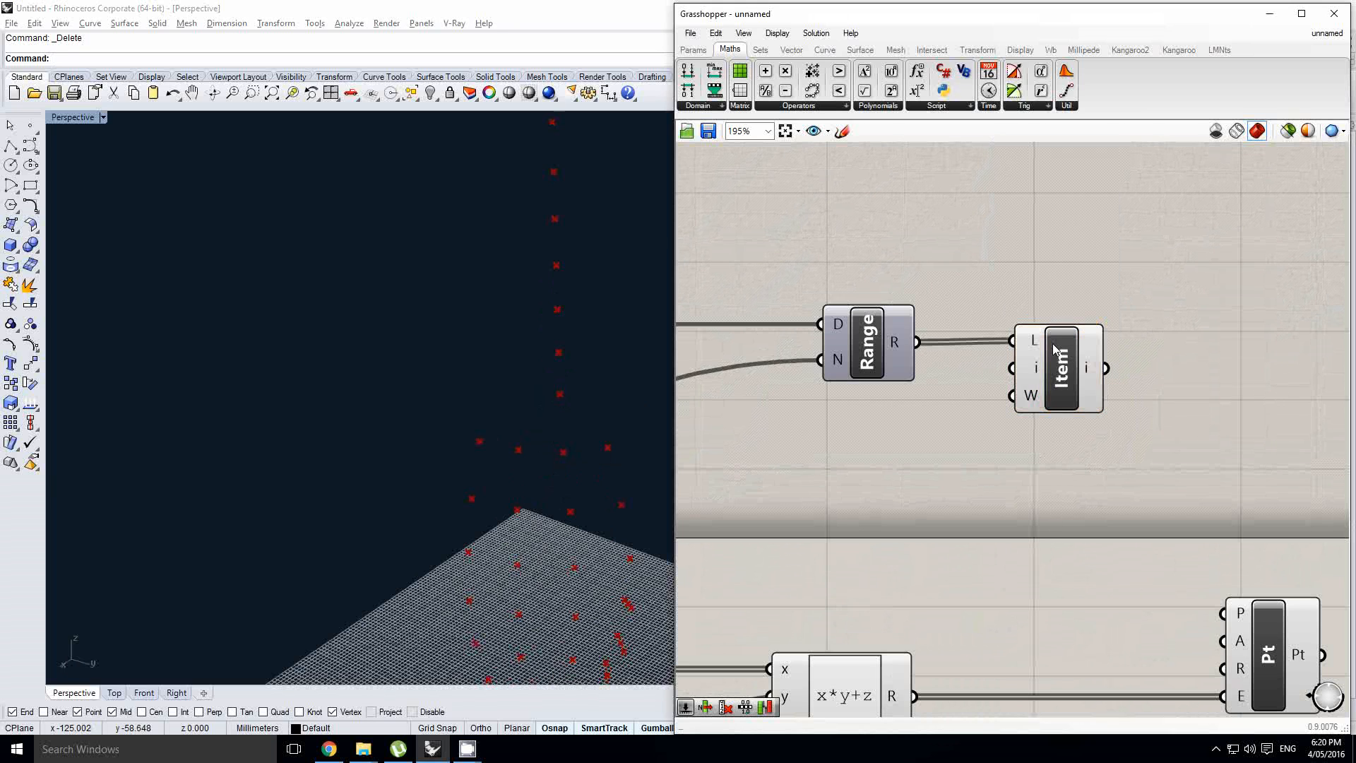
- Add -1 and -2 outputs to the new List Item component
{"action": "scroll", "coordinate": [1081, 346], "scroll_direction": "up", "scroll_amount": 5}
{"action": "left_click", "coordinate": [1074, 299]}
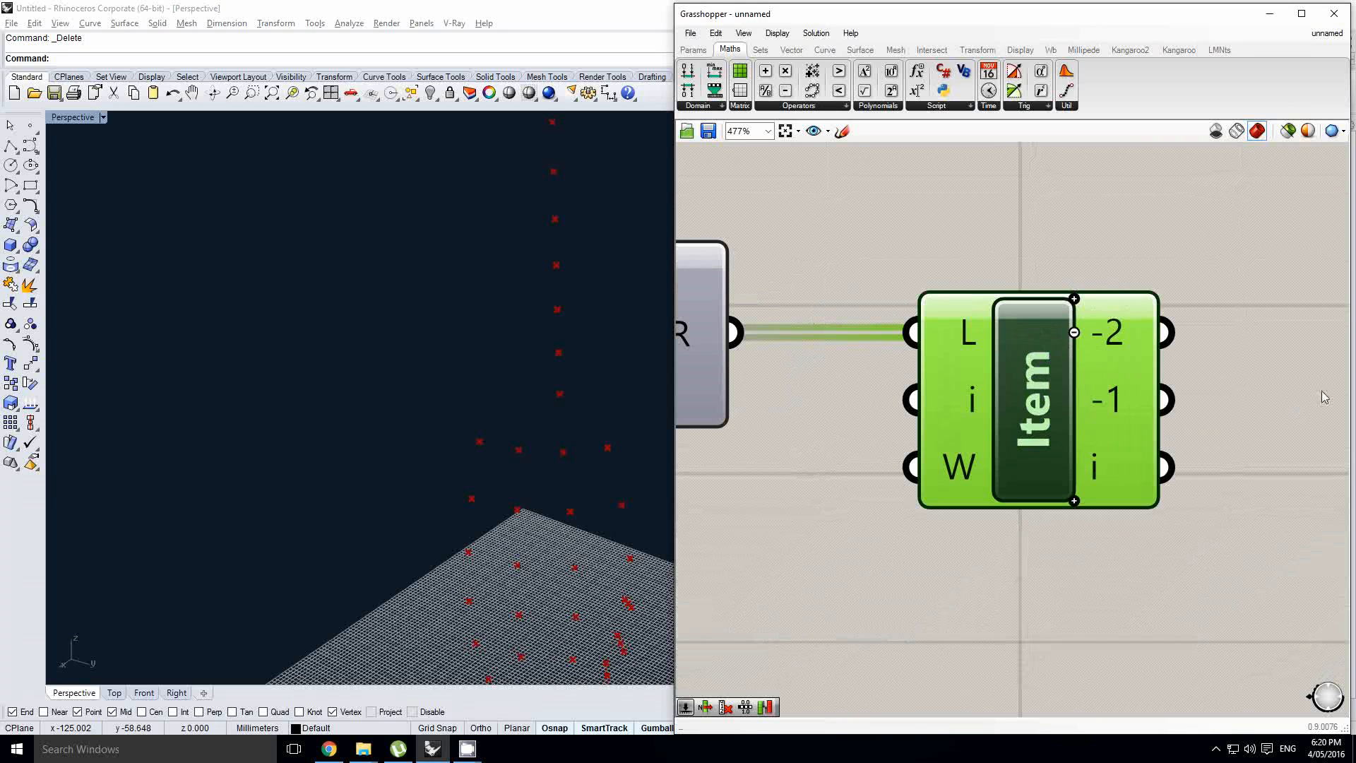
{"action": "scroll", "coordinate": [1184, 355], "scroll_direction": "down", "scroll_amount": 5}
{"action": "right_click_drag", "start_coordinate": [1150, 367], "coordinate": [1022, 405]}
{"action": "left_click", "coordinate": [953, 336]}
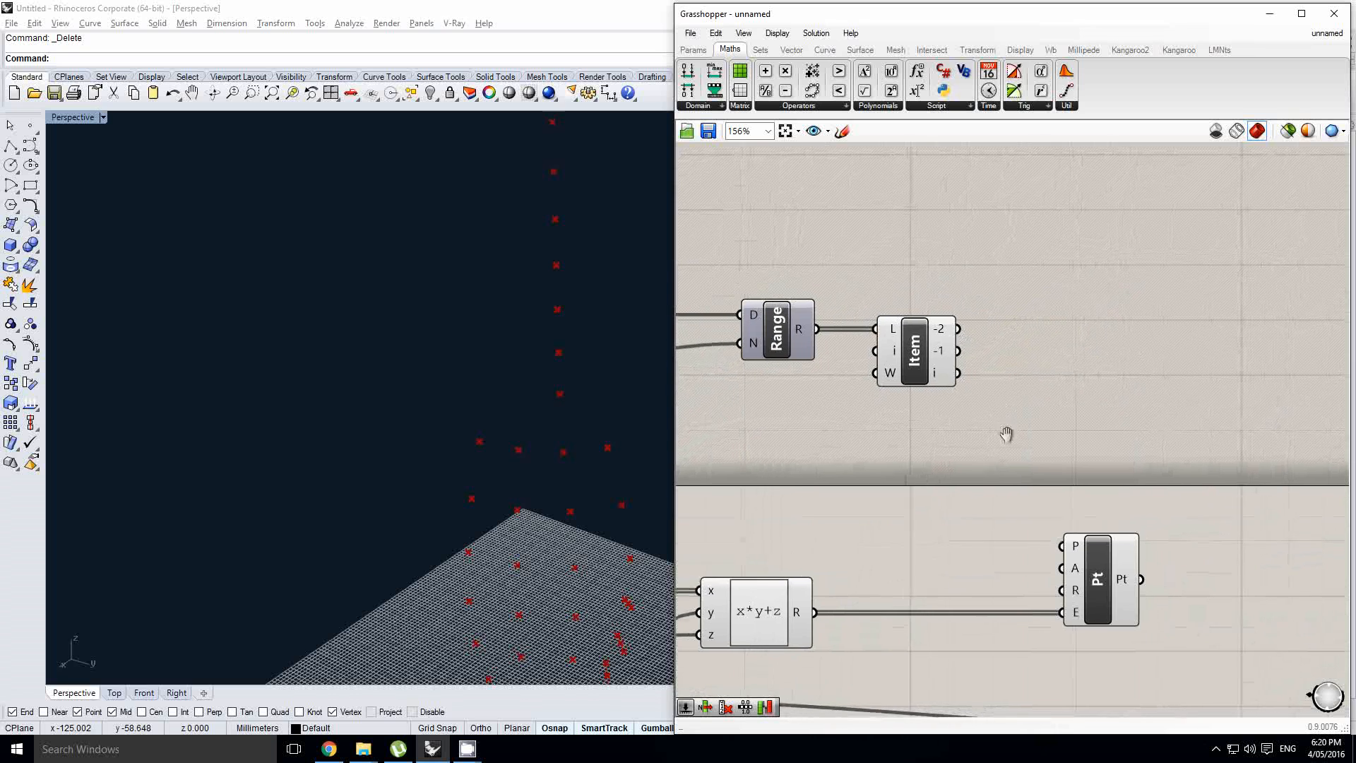
- Connect the lower Item component's -1 output to the radius input of the new Point Cylindrical component
{"action": "scroll", "coordinate": [1038, 409], "scroll_direction": "down", "scroll_amount": 4}
{"action": "right_click_drag", "start_coordinate": [962, 437], "coordinate": [1034, 439]}
{"action": "left_click", "coordinate": [967, 406]}
{"action": "left_click_drag", "start_coordinate": [967, 404], "coordinate": [1230, 498]}
{"action": "scroll", "coordinate": [1123, 384], "scroll_direction": "up", "scroll_amount": 1}
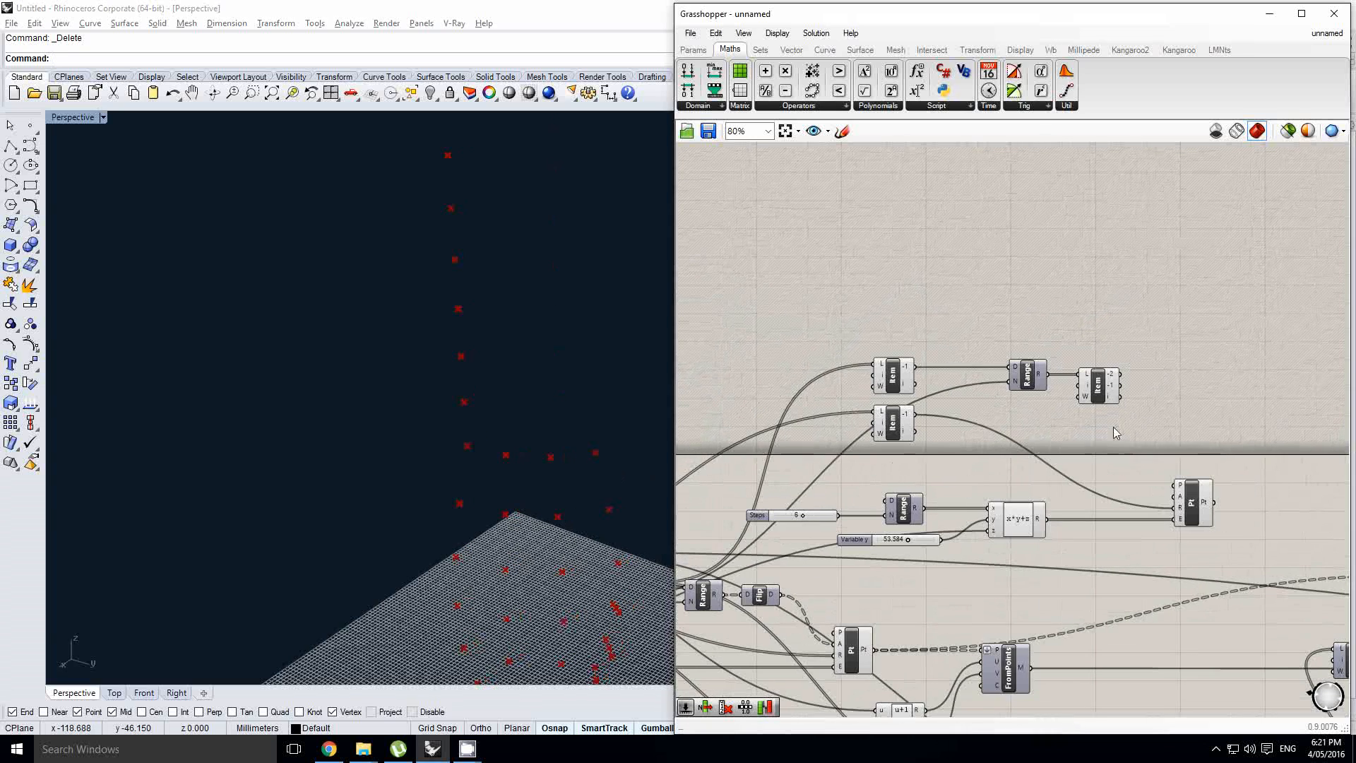
- Try the new List Item's -1 output as the Point Cylindrical angle and highlight the resulting points
{"action": "left_click_drag", "start_coordinate": [1119, 381], "coordinate": [1193, 526]}
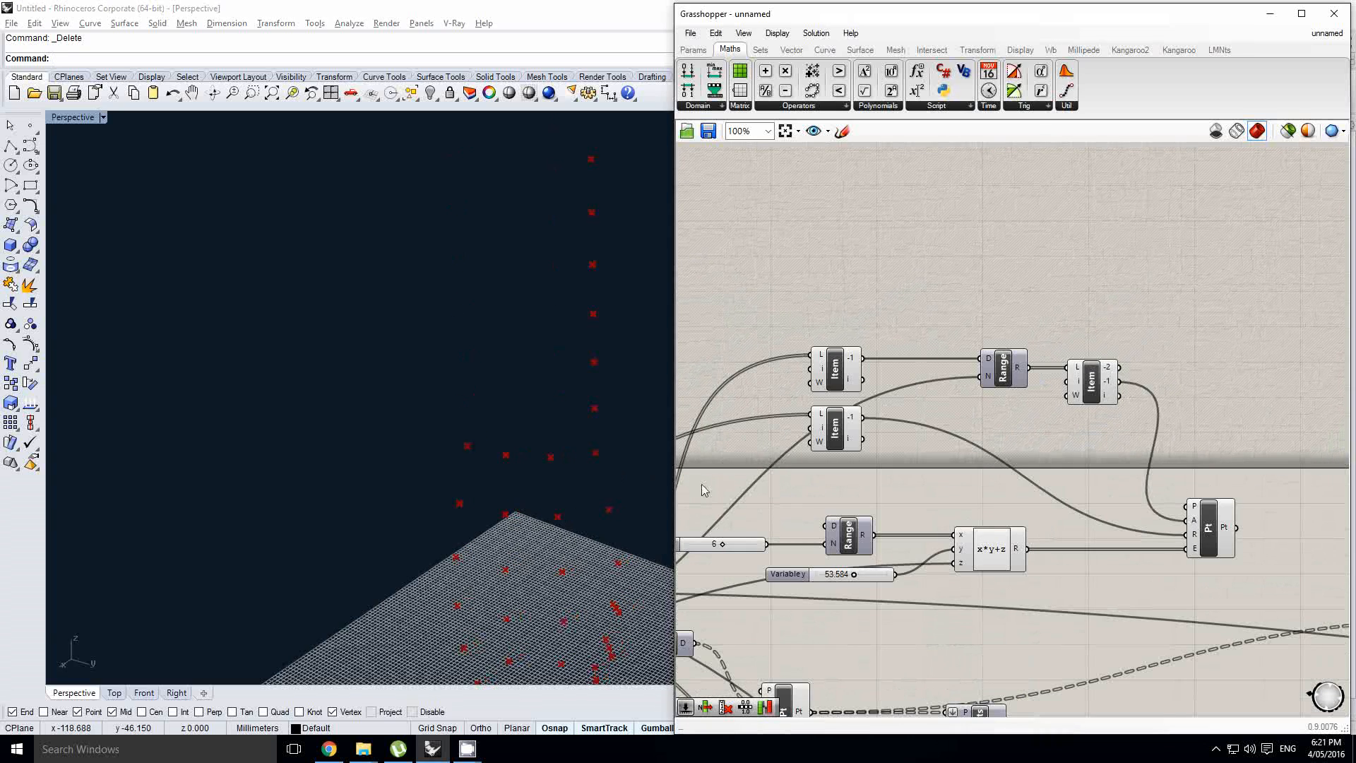
{"action": "left_click", "coordinate": [1218, 541]}
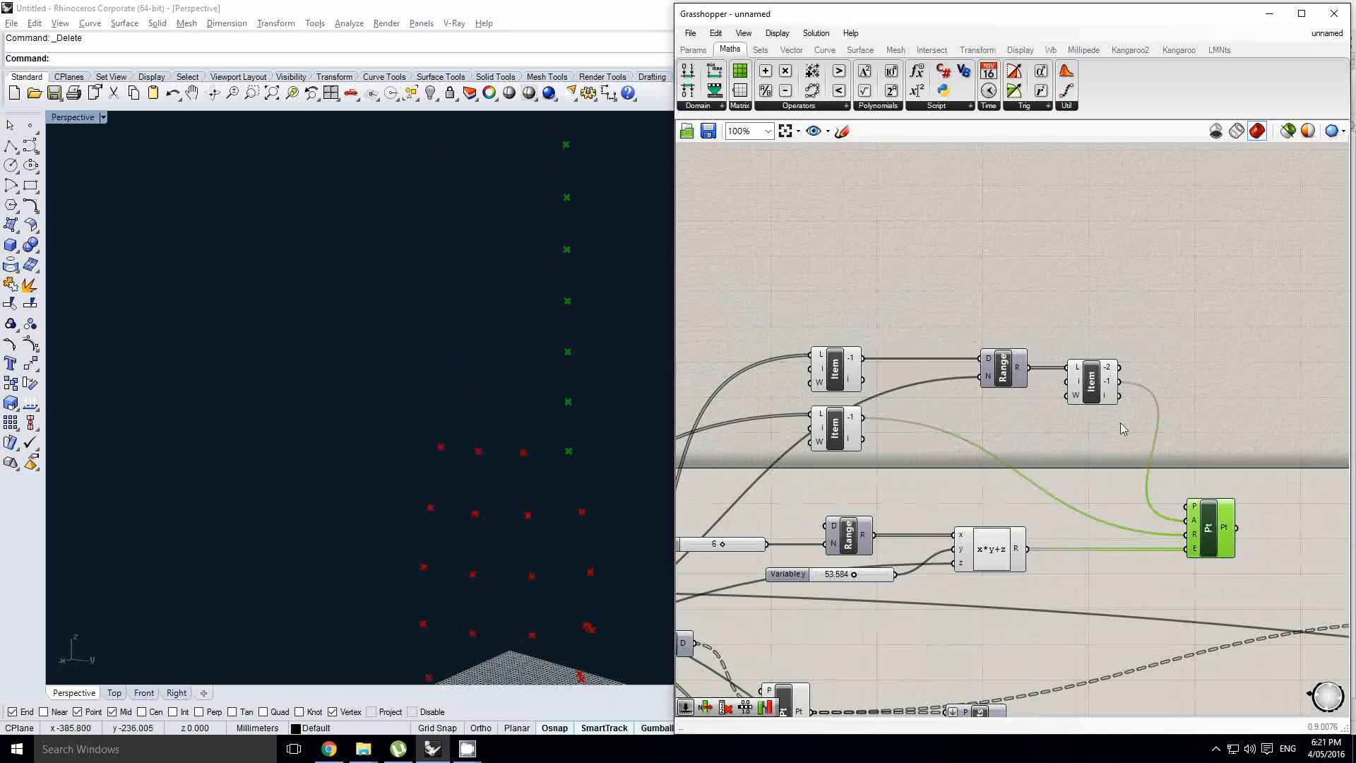
{"action": "right_click_drag", "start_coordinate": [1121, 424], "coordinate": [1108, 428]}
{"action": "left_click", "coordinate": [1118, 397]}
- Connect the List Item's -2 output to the Point Cylindrical angle input and shift the point component slightly aside
{"action": "left_click_drag", "start_coordinate": [1107, 372], "coordinate": [1178, 527]}
{"action": "right_click_drag", "start_coordinate": [553, 410], "coordinate": [527, 402]}
{"action": "scroll", "coordinate": [527, 402], "scroll_direction": "down", "scroll_amount": 4}
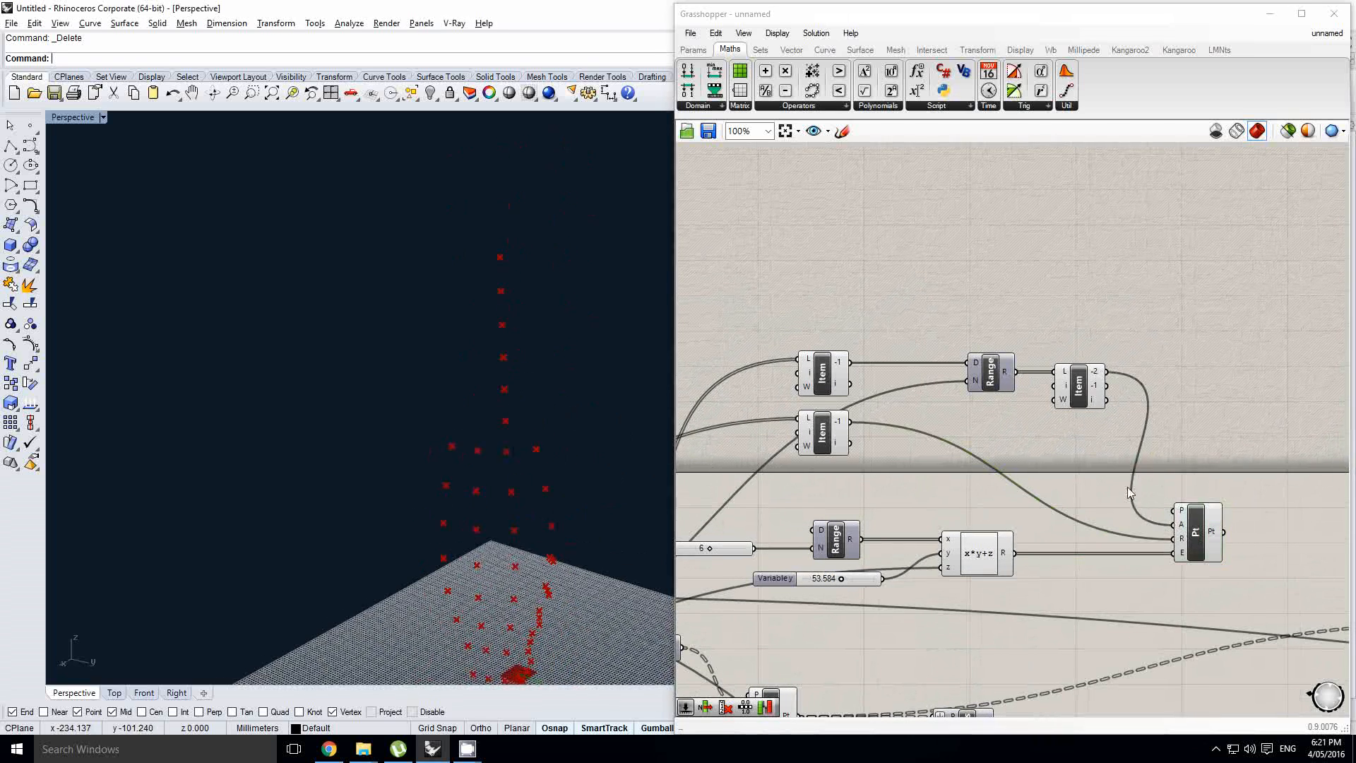
{"action": "right_click_drag", "start_coordinate": [1207, 525], "coordinate": [1108, 529]}
{"action": "scroll", "coordinate": [1104, 528], "scroll_direction": "up", "scroll_amount": 1}
{"action": "left_click", "coordinate": [1105, 538]}
{"action": "left_click_drag", "start_coordinate": [1104, 534], "coordinate": [1148, 534]}
{"action": "left_click", "coordinate": [1061, 440]}
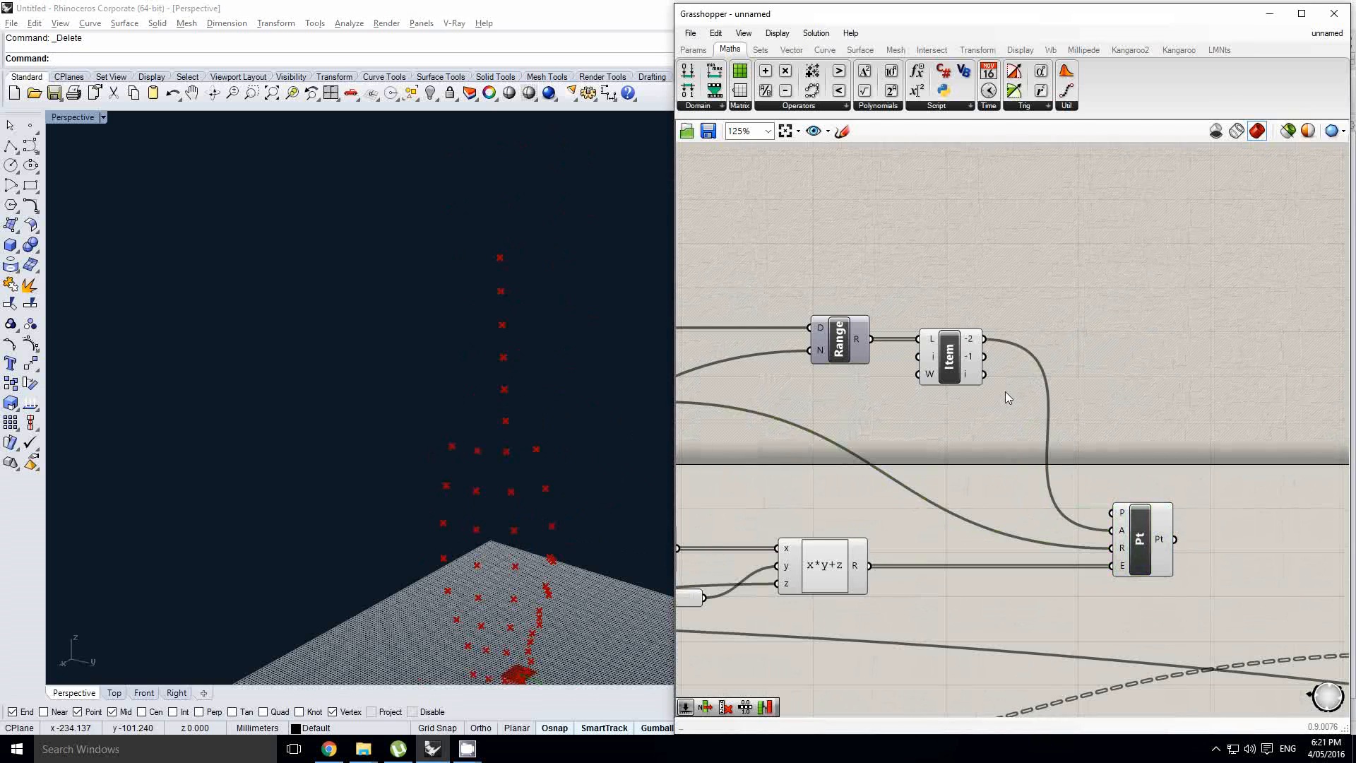
- Place a Graph Mapper near the lower Item component and connect that Item's -1 output to its input
{"action": "right_click_drag", "start_coordinate": [1034, 392], "coordinate": [1130, 399]}
{"action": "right_click_drag", "start_coordinate": [531, 432], "coordinate": [541, 405]}
{"action": "scroll", "coordinate": [493, 417], "scroll_direction": "up", "scroll_amount": 4}
{"action": "right_click_drag", "start_coordinate": [951, 410], "coordinate": [1083, 436]}
{"action": "scroll", "coordinate": [998, 405], "scroll_direction": "down", "scroll_amount": 1}
{"action": "right_click_drag", "start_coordinate": [1192, 479], "coordinate": [1161, 464]}
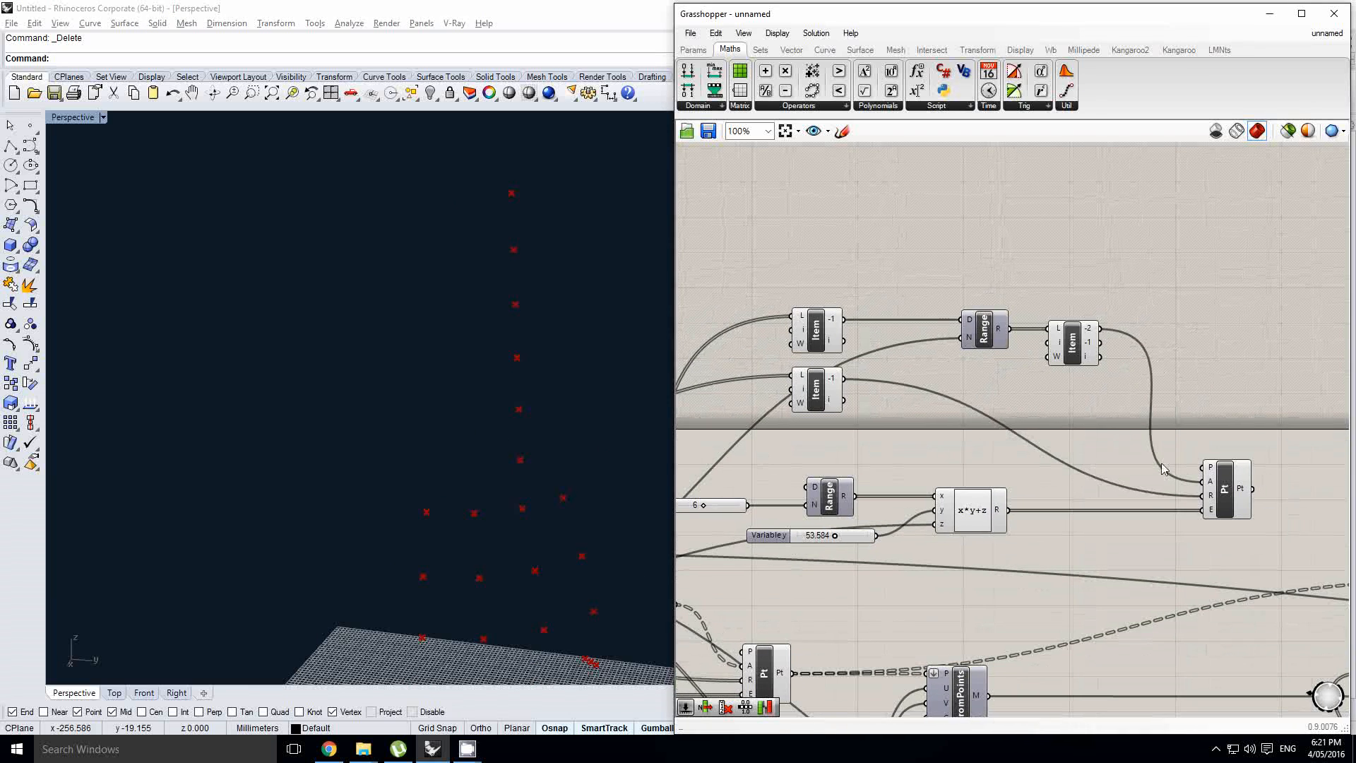
{"action": "right_click_drag", "start_coordinate": [955, 438], "coordinate": [1007, 403]}
{"action": "left_click", "coordinate": [693, 50]}
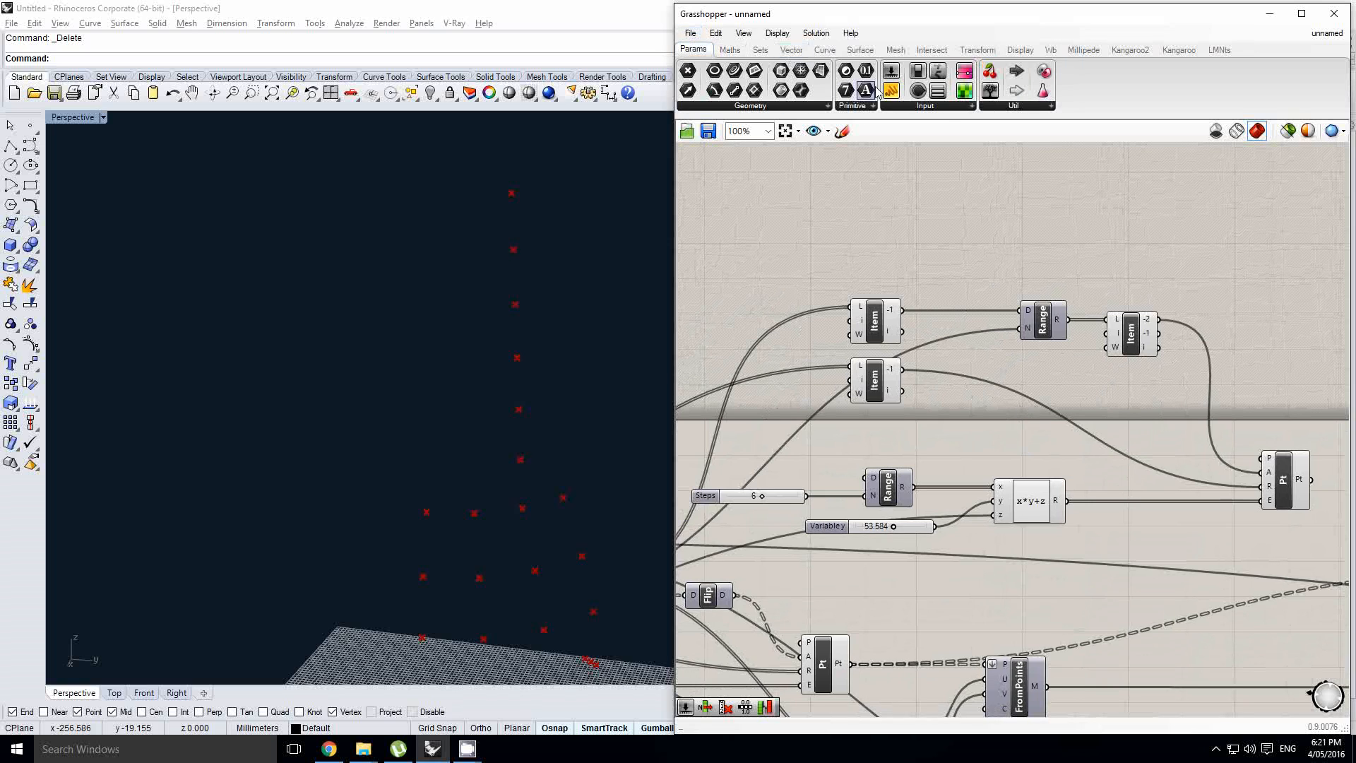
{"action": "left_click", "coordinate": [942, 106]}
{"action": "left_click_drag", "start_coordinate": [939, 282], "coordinate": [1043, 410]}
{"action": "left_click_drag", "start_coordinate": [902, 372], "coordinate": [1019, 408]}
- Set the Graph Mapper's graph type to Bezier
{"action": "right_click", "coordinate": [1019, 408]}
{"action": "mouse_move", "coordinate": [1088, 609]}
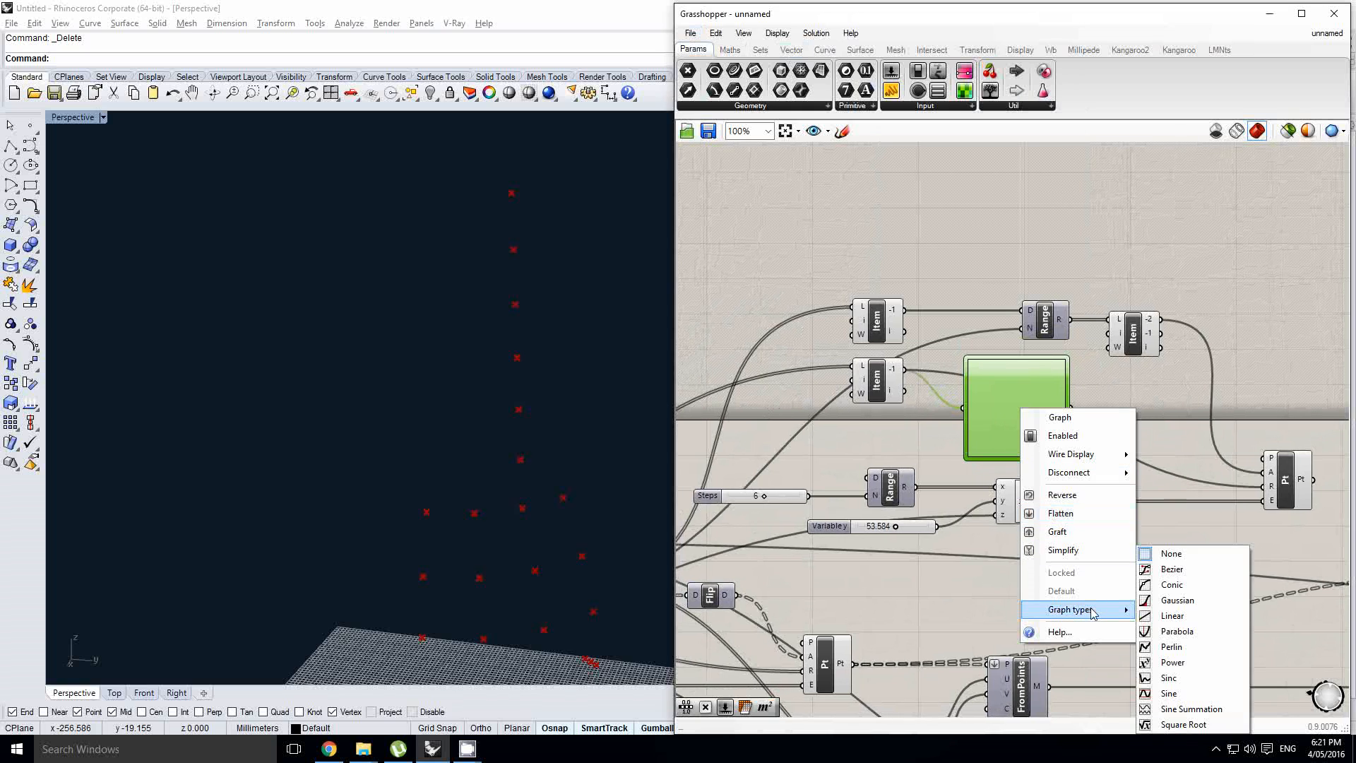
{"action": "left_click", "coordinate": [1181, 587]}
{"action": "right_click", "coordinate": [1027, 401]}
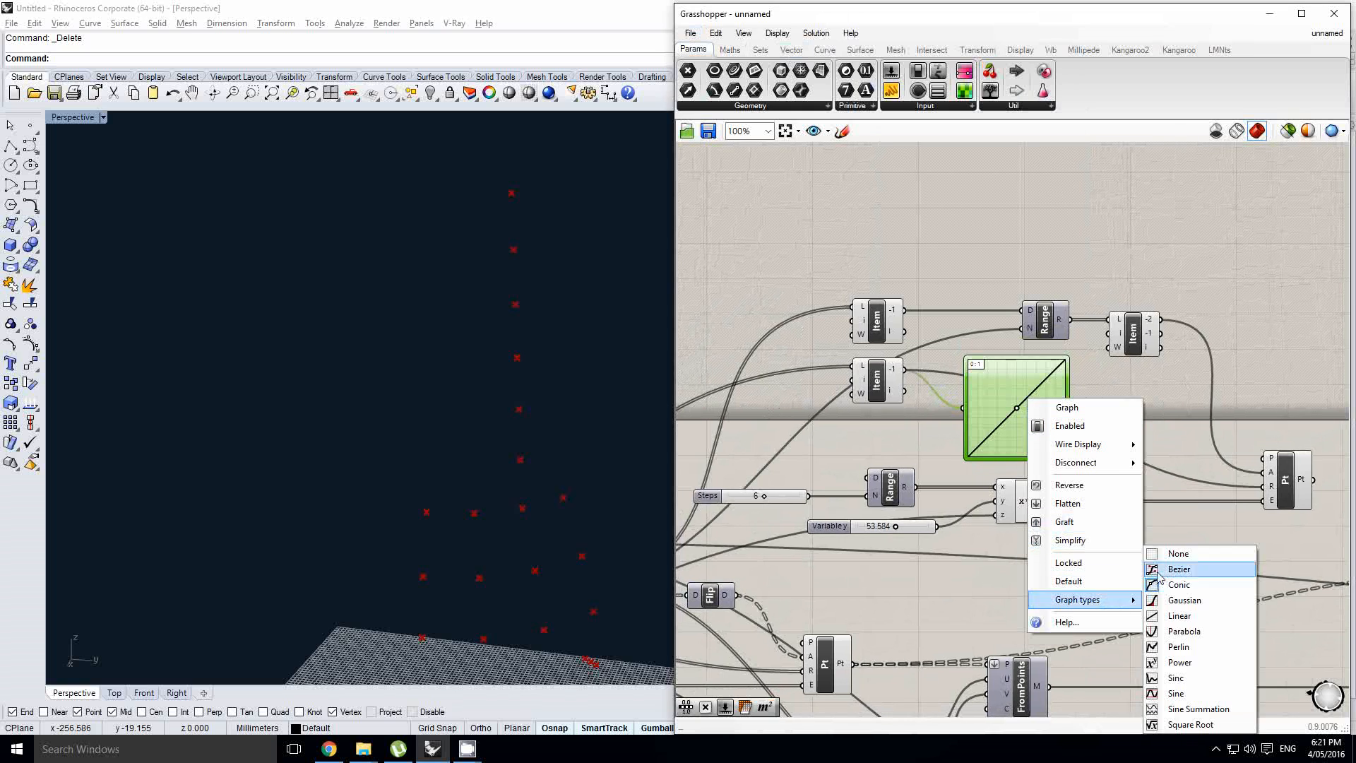
{"action": "left_click", "coordinate": [1159, 572]}
{"action": "left_click", "coordinate": [1134, 433]}
- Raise the Bezier graph's start point to the upper corner so the curve dips in the middle
{"action": "right_click_drag", "start_coordinate": [1134, 433], "coordinate": [1112, 434]}
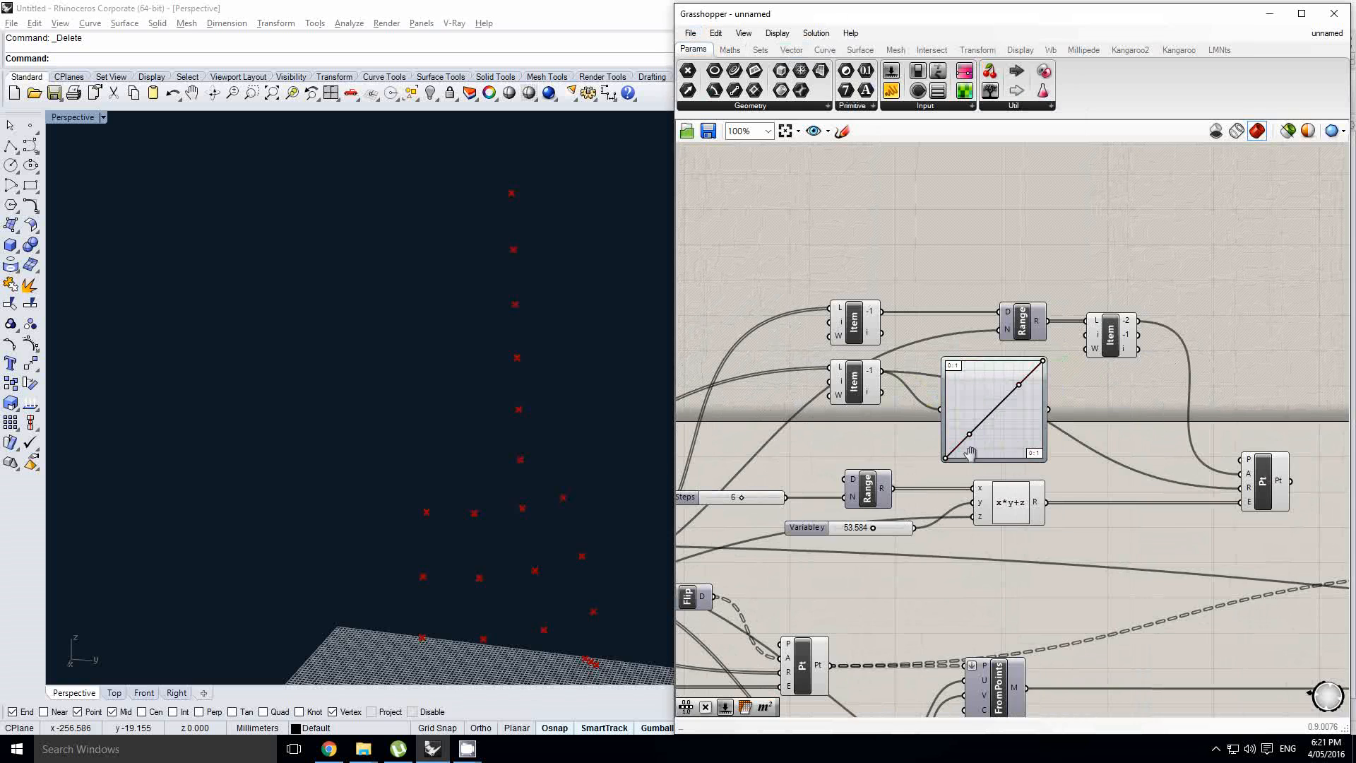
{"action": "right_click_drag", "start_coordinate": [970, 452], "coordinate": [957, 456]}
{"action": "scroll", "coordinate": [958, 455], "scroll_direction": "up", "scroll_amount": 2}
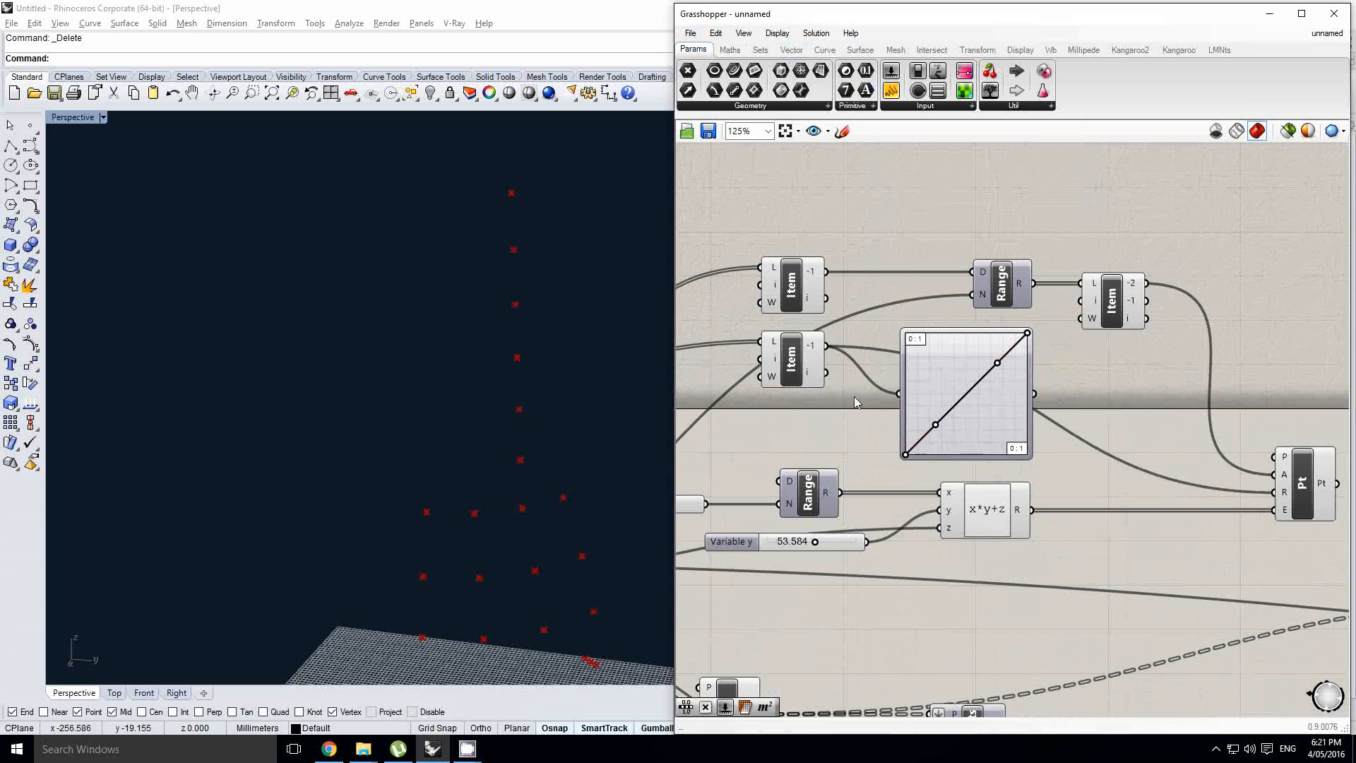
{"action": "right_click_drag", "start_coordinate": [813, 345], "coordinate": [811, 342]}
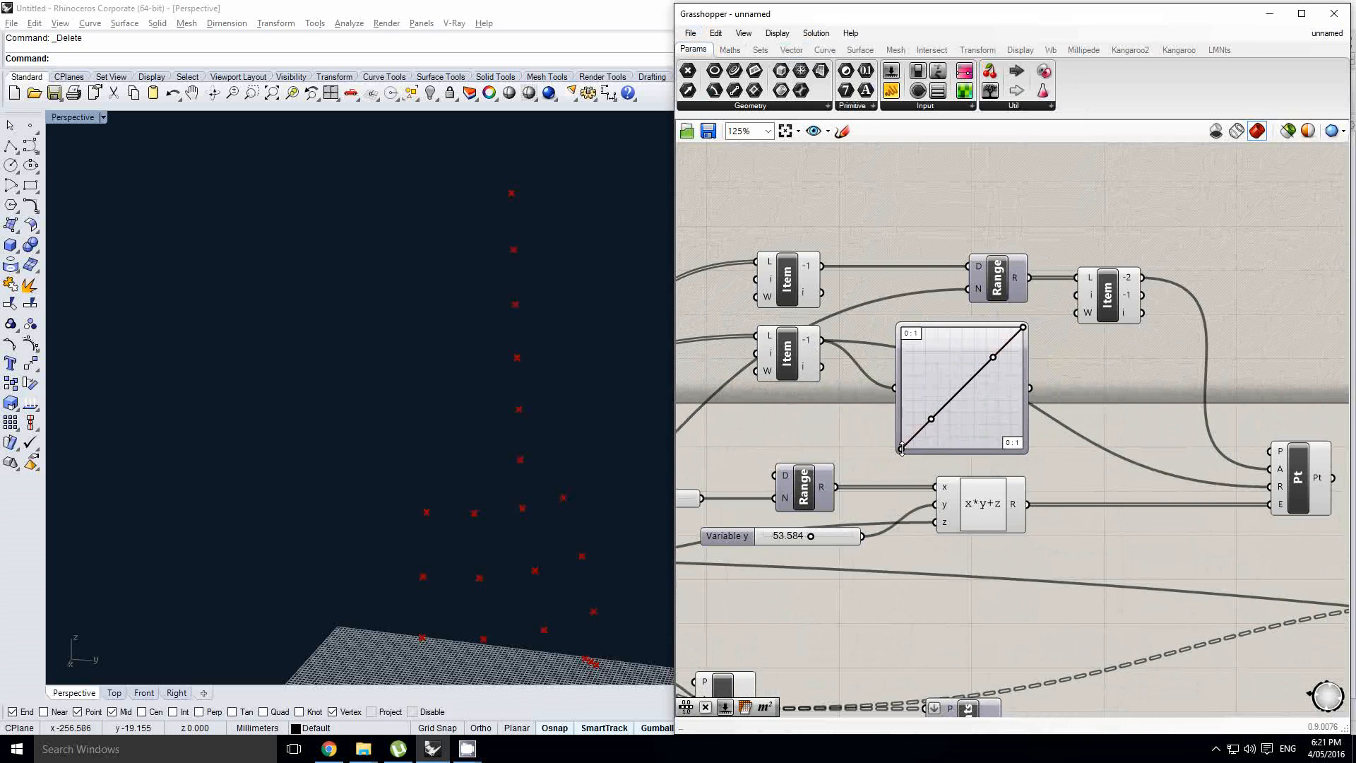
{"action": "left_click_drag", "start_coordinate": [902, 449], "coordinate": [890, 323]}
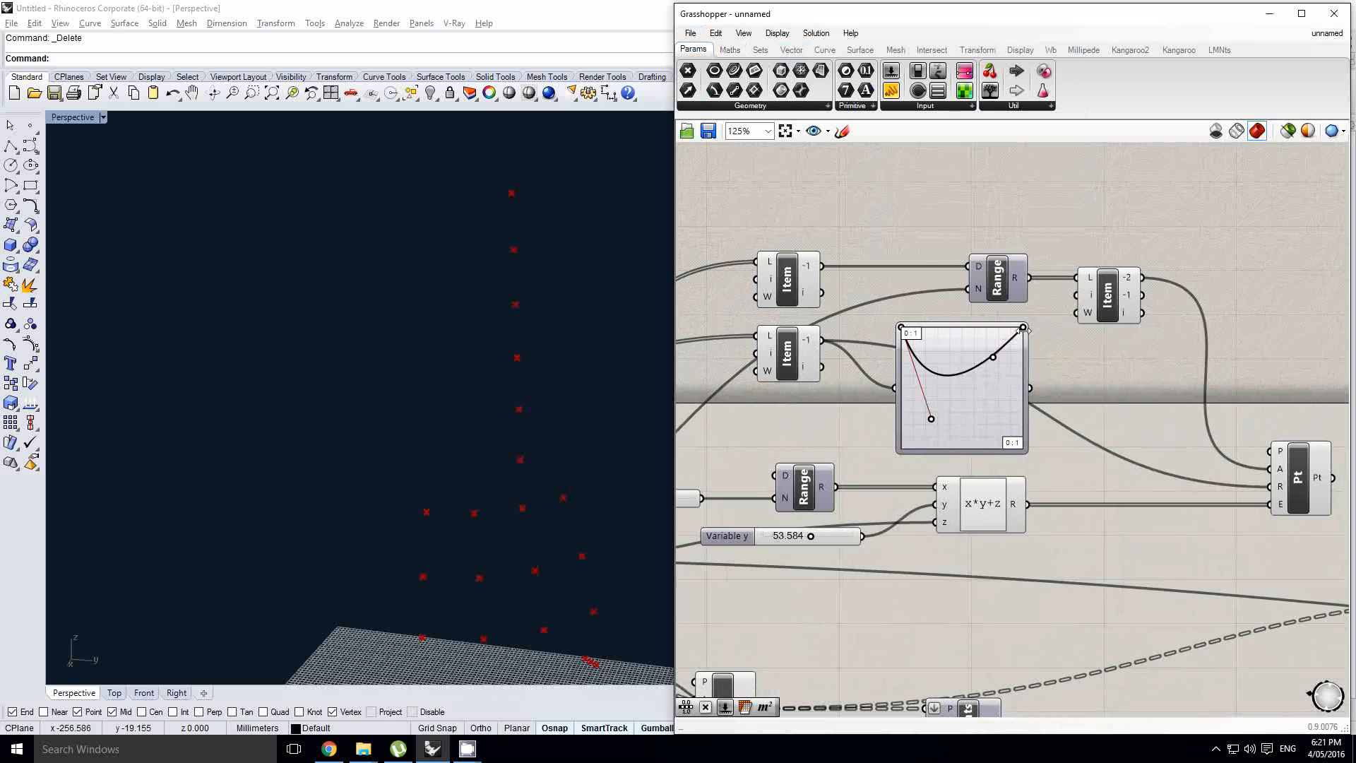
- Add a Multiplication component, feeding the Graph Mapper output to A and the lower Item's -1 output to B
{"action": "right_click_drag", "start_coordinate": [1119, 410], "coordinate": [1102, 405]}
{"action": "left_click", "coordinate": [730, 50]}
{"action": "left_click", "coordinate": [785, 70]}
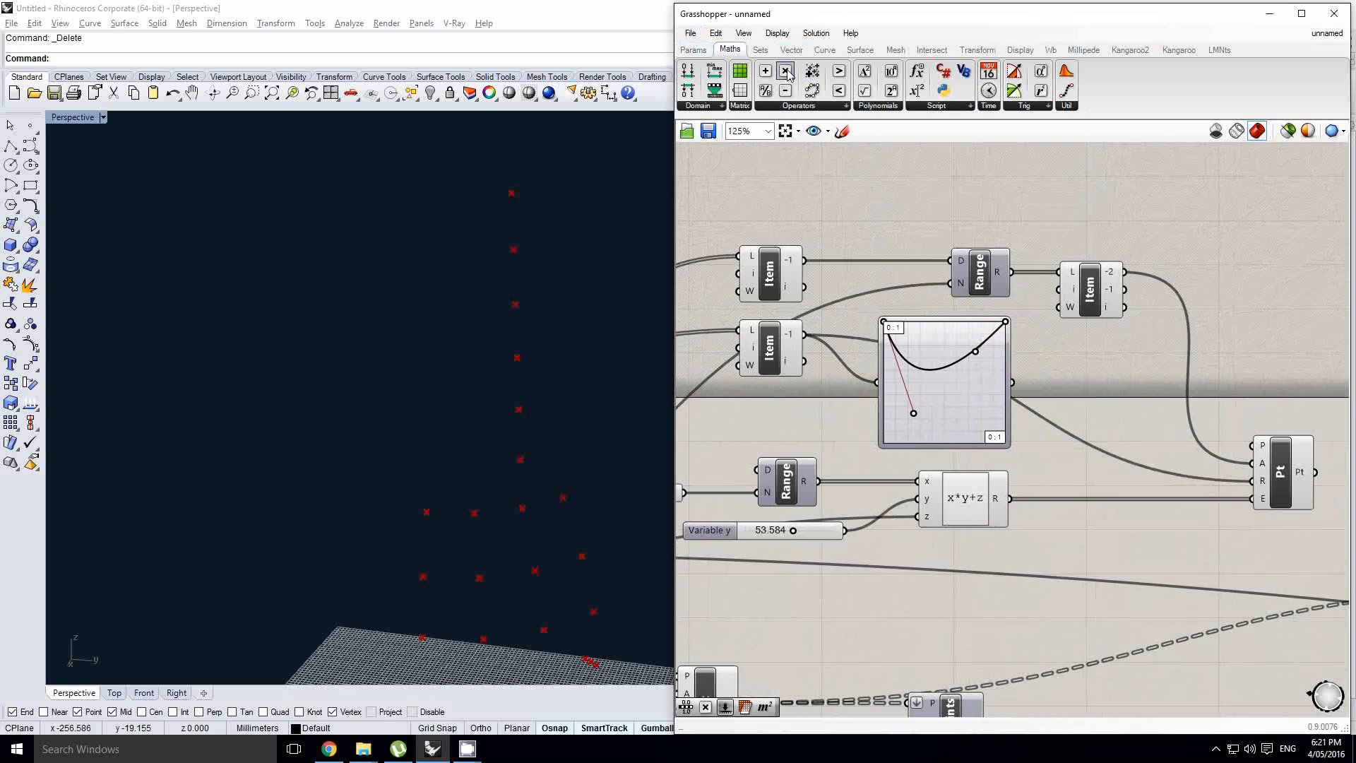
{"action": "left_click", "coordinate": [1082, 371]}
{"action": "left_click_drag", "start_coordinate": [1039, 378], "coordinate": [1053, 358]}
{"action": "left_click_drag", "start_coordinate": [1081, 369], "coordinate": [1080, 393]}
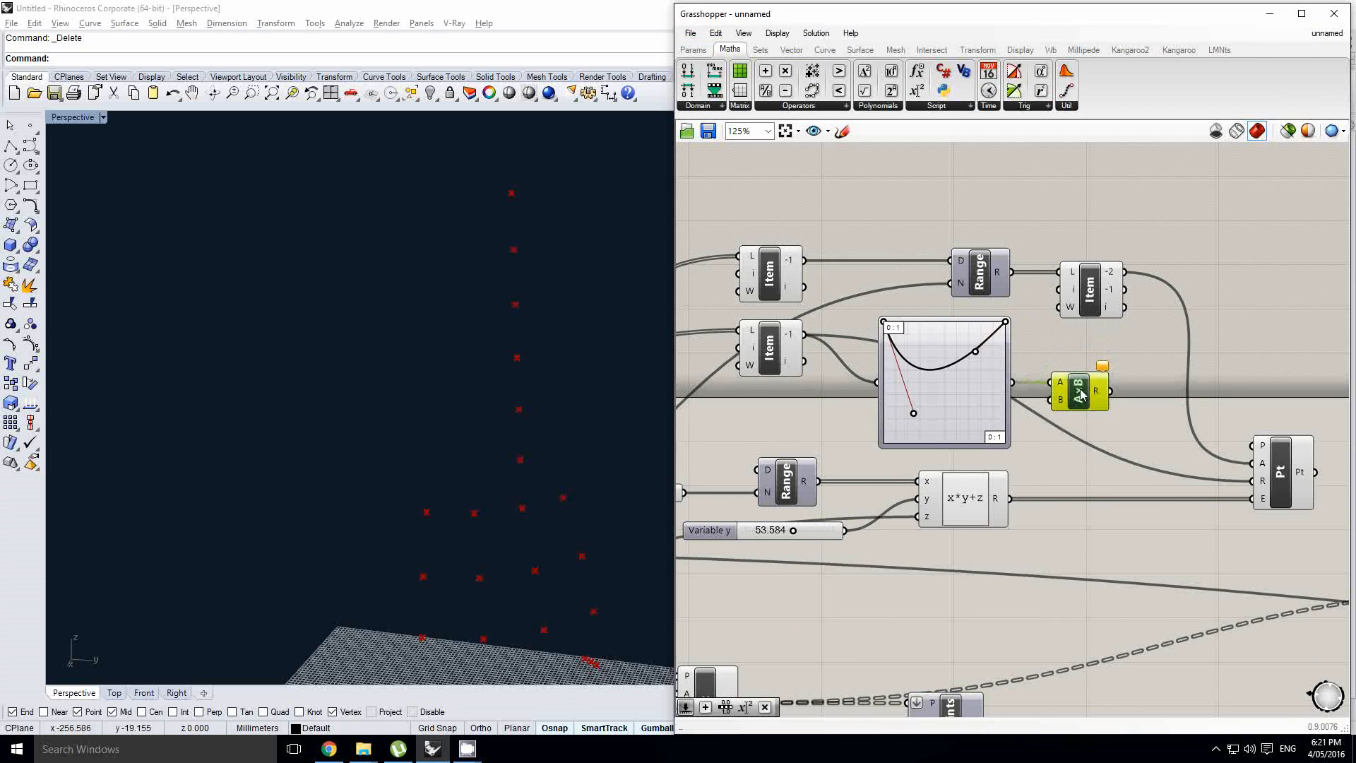
{"action": "left_click_drag", "start_coordinate": [804, 335], "coordinate": [1051, 400]}
- Connect the multiplication result to the Point Cylindrical radius input and inspect the points and the result value
{"action": "right_click_drag", "start_coordinate": [1130, 404], "coordinate": [1077, 397]}
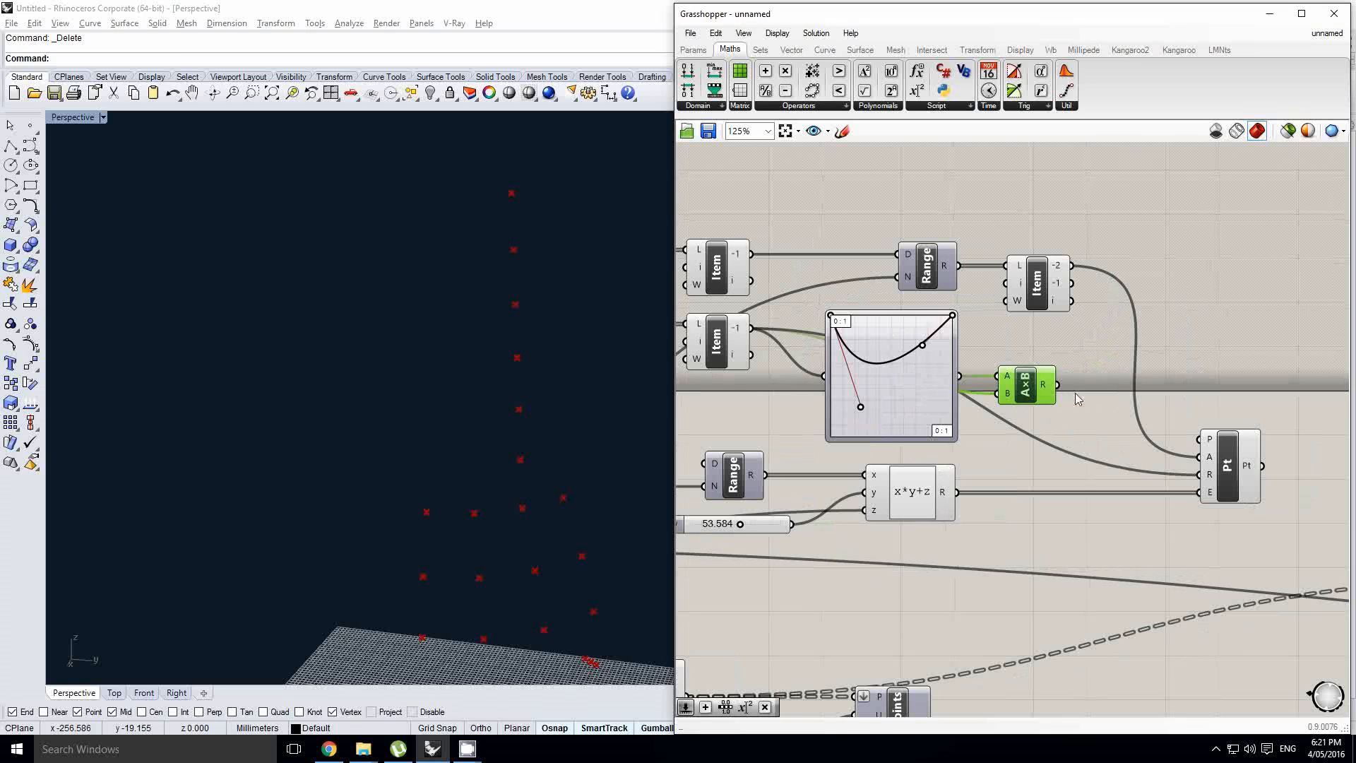
{"action": "left_click", "coordinate": [1078, 397]}
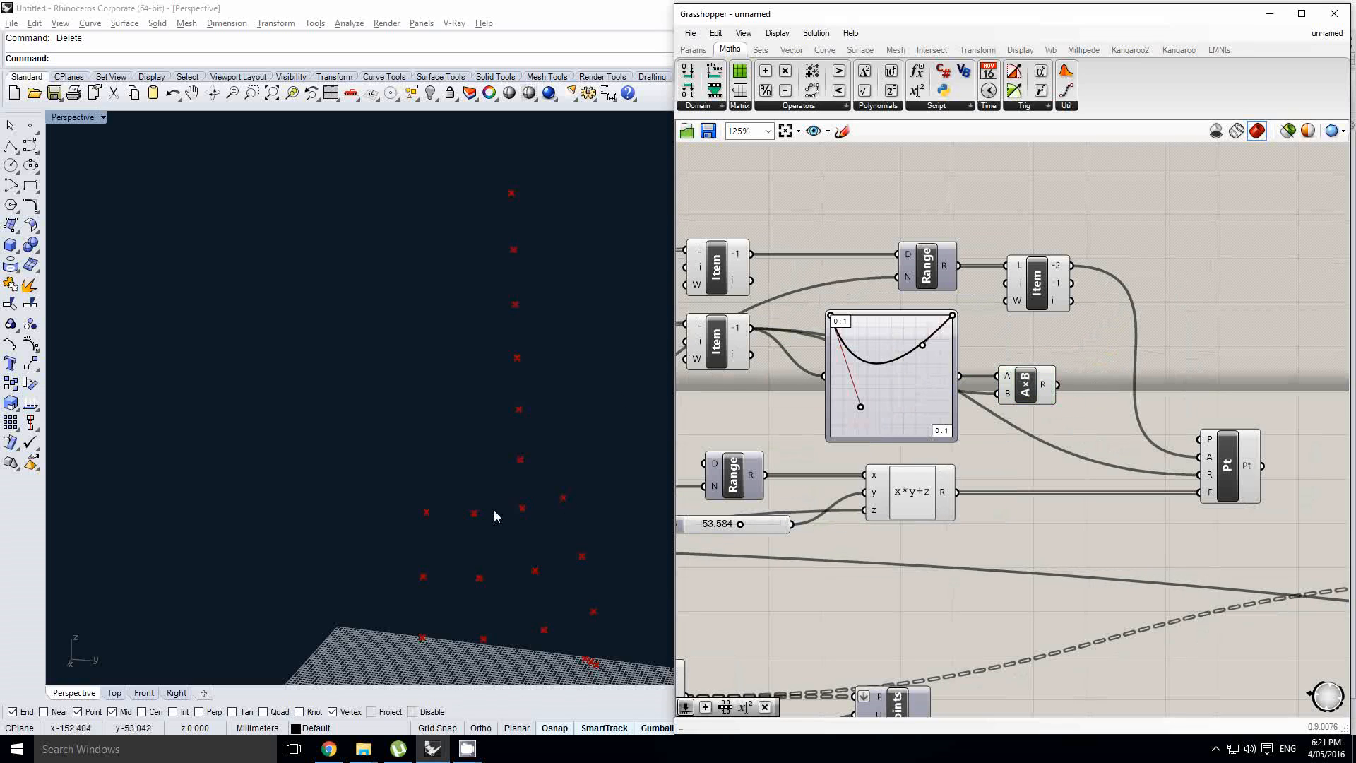
{"action": "right_click_drag", "start_coordinate": [1078, 392], "coordinate": [1030, 396]}
{"action": "left_click_drag", "start_coordinate": [1011, 387], "coordinate": [1152, 479]}
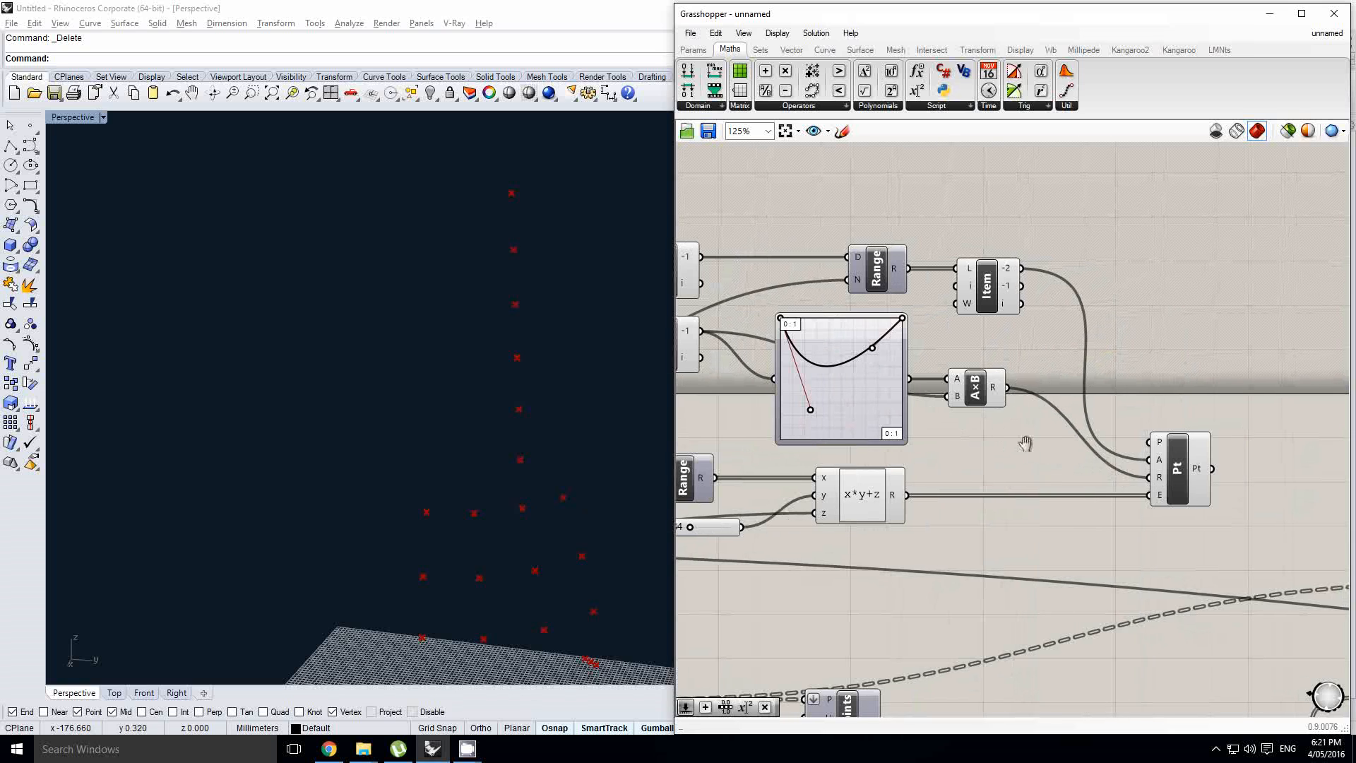
{"action": "right_click_drag", "start_coordinate": [879, 387], "coordinate": [941, 387]}
{"action": "right_click_drag", "start_coordinate": [520, 307], "coordinate": [505, 401]}
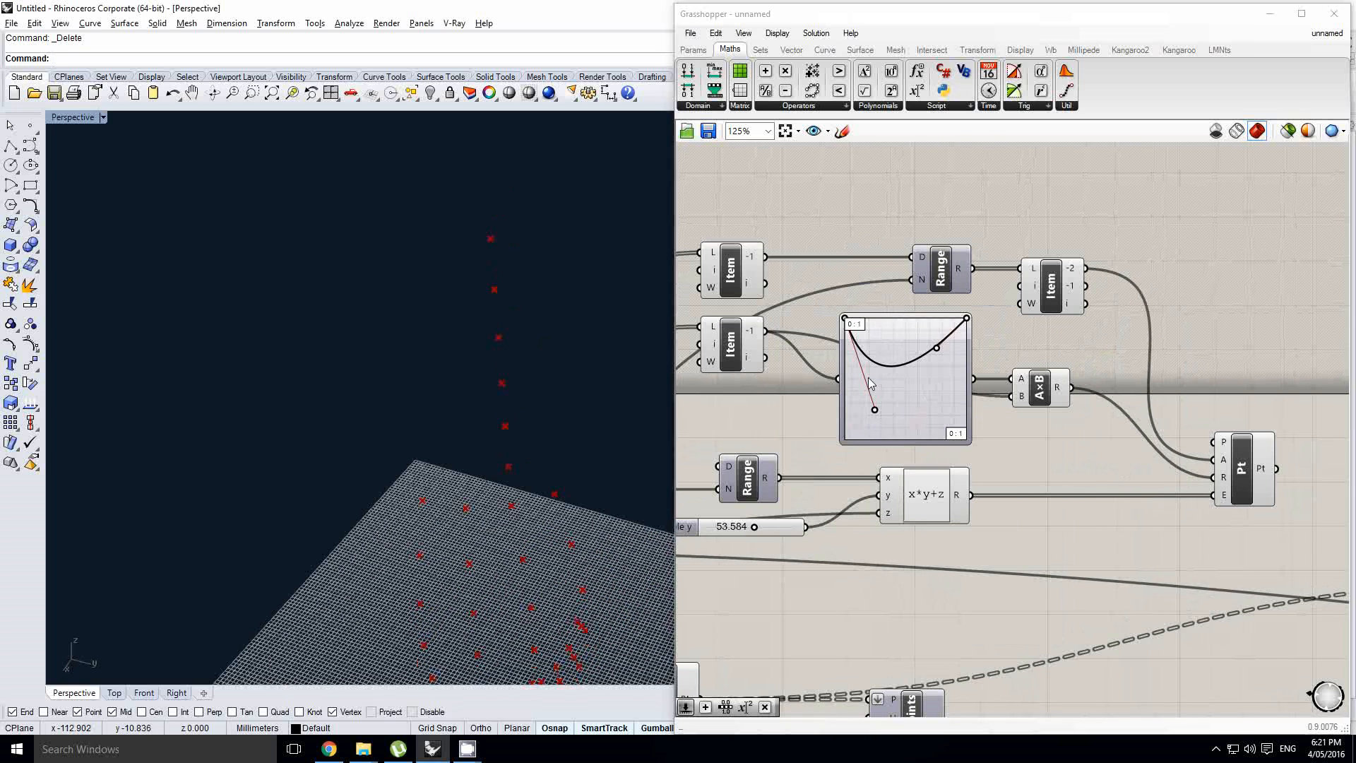
{"action": "right_click_drag", "start_coordinate": [996, 415], "coordinate": [1021, 403]}
{"action": "mouse_move", "coordinate": [1086, 381]}
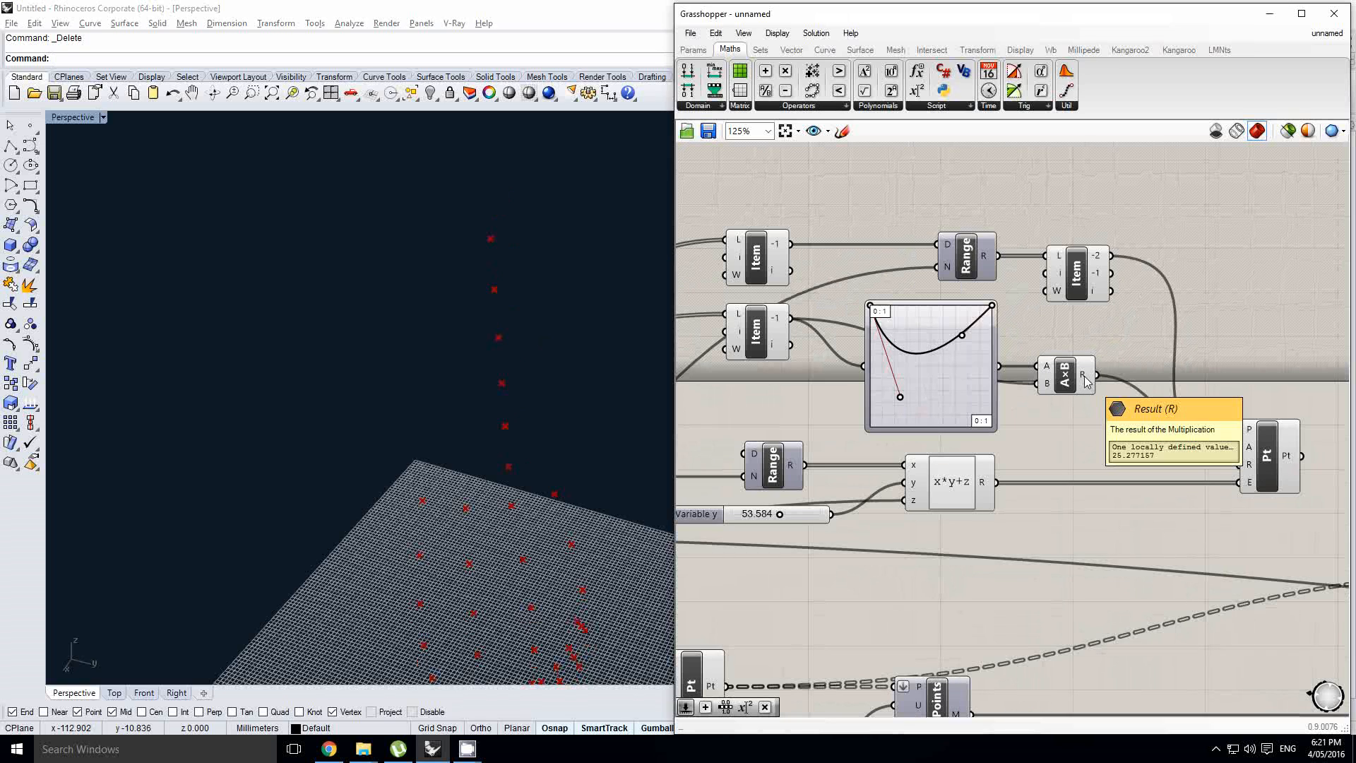
- Connect the output of the Range driven by the Steps slider to the Graph Mapper's input, replacing the Item value
{"action": "right_click_drag", "start_coordinate": [1162, 406], "coordinate": [1112, 395]}
{"action": "left_click", "coordinate": [1231, 441]}
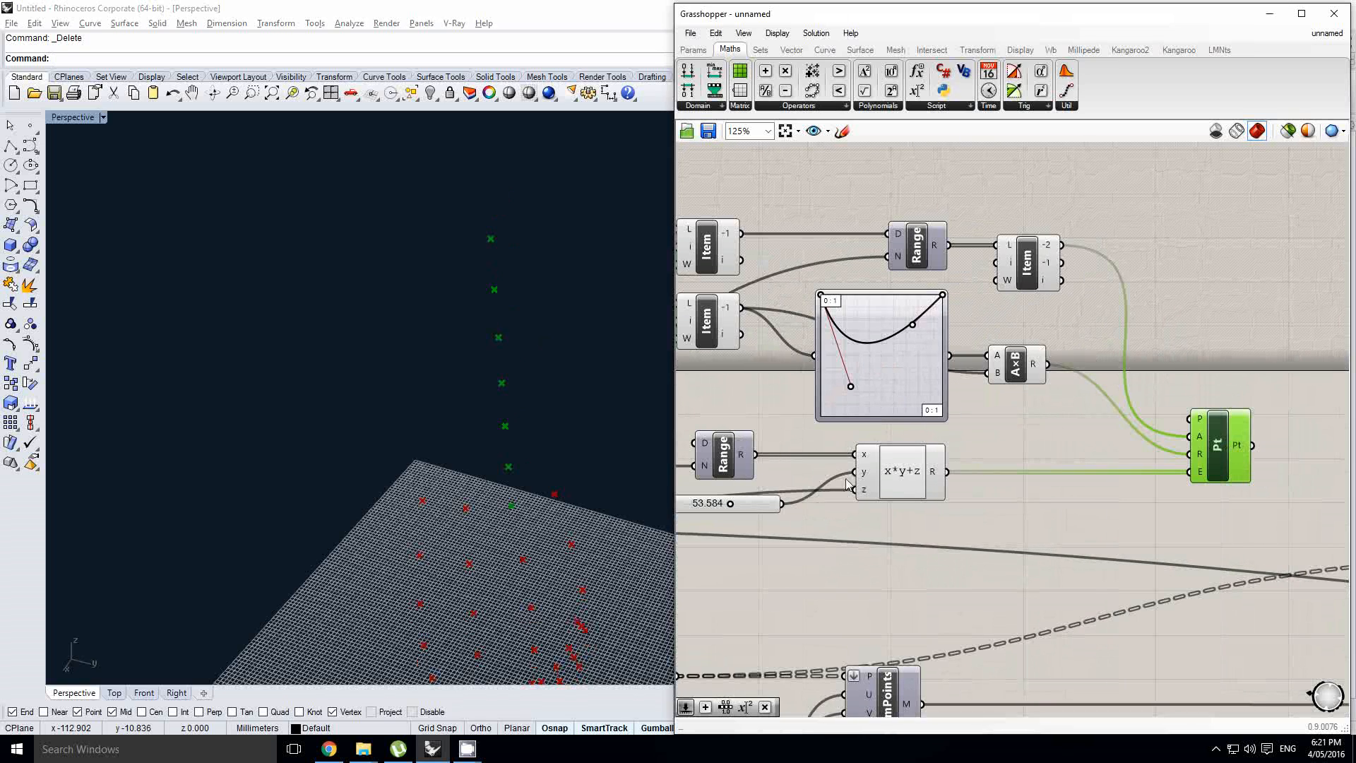
{"action": "right_click_drag", "start_coordinate": [597, 475], "coordinate": [750, 424]}
{"action": "right_click_drag", "start_coordinate": [1010, 363], "coordinate": [976, 390]}
{"action": "left_click", "coordinate": [1026, 334]}
{"action": "mouse_move", "coordinate": [869, 390]}
{"action": "left_mouse_down"}
{"action": "mouse_move", "coordinate": [883, 433]}
{"action": "mouse_move", "coordinate": [875, 394]}
{"action": "left_mouse_up"}
{"action": "right_click_drag", "start_coordinate": [902, 386], "coordinate": [956, 370]}
{"action": "left_click", "coordinate": [856, 361]}
{"action": "left_click_drag", "start_coordinate": [784, 304], "coordinate": [774, 314]}
{"action": "right_click_drag", "start_coordinate": [811, 349], "coordinate": [905, 355]}
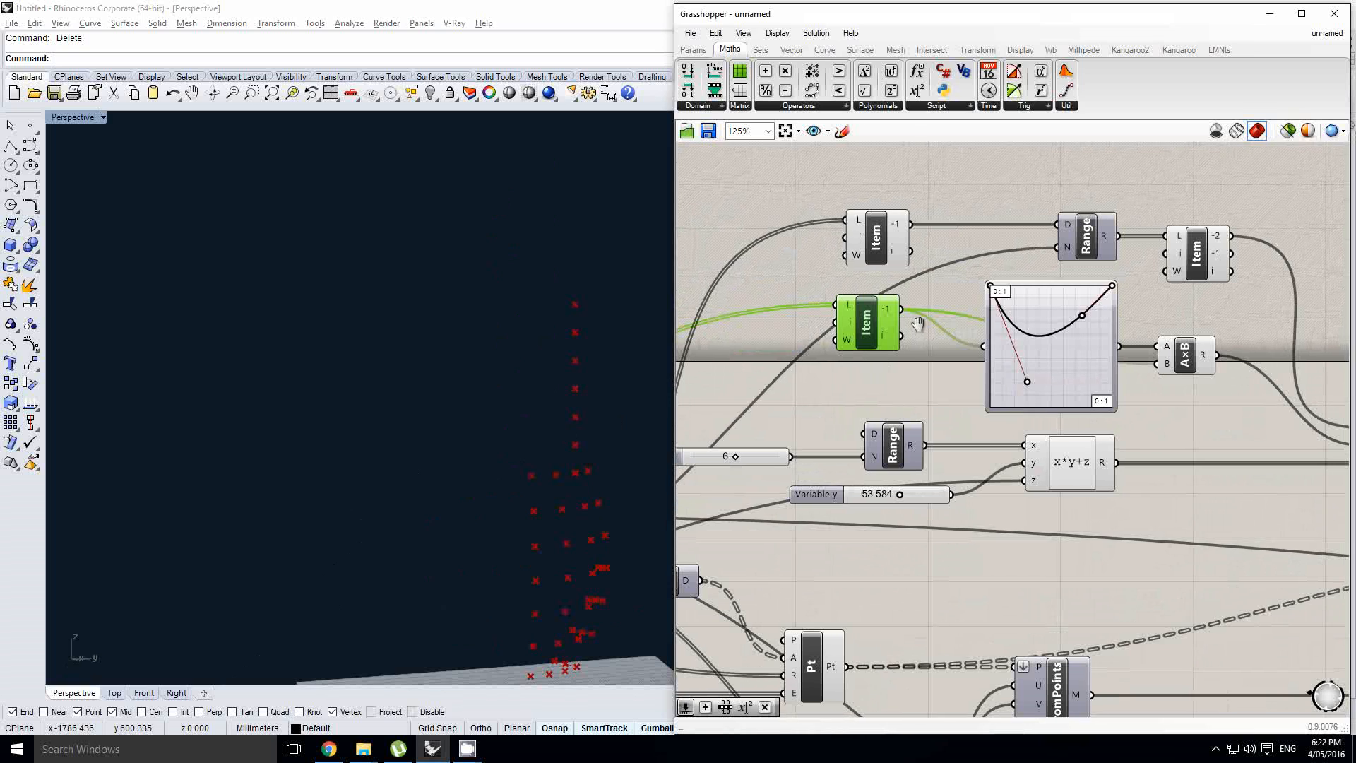
{"action": "left_click", "coordinate": [897, 404]}
{"action": "left_click_drag", "start_coordinate": [925, 445], "coordinate": [981, 345]}
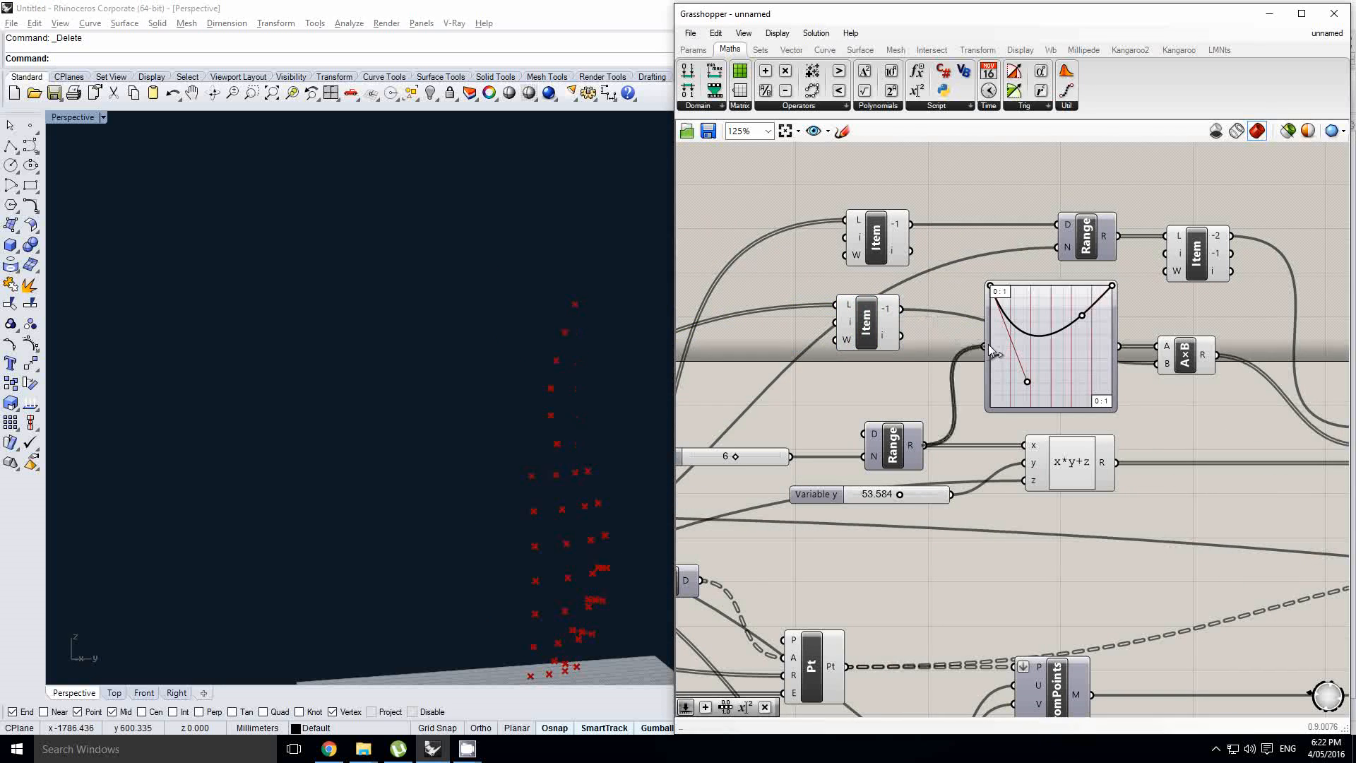
- Lower the end point of the Bezier graph in the Graph Mapper so the curve finishes below its starting height
{"action": "scroll", "coordinate": [536, 417], "scroll_direction": "up", "scroll_amount": 4}
{"action": "right_click_drag", "start_coordinate": [578, 424], "coordinate": [627, 438]}
{"action": "right_click_drag", "start_coordinate": [885, 349], "coordinate": [905, 360]}
{"action": "right_click", "coordinate": [905, 363]}
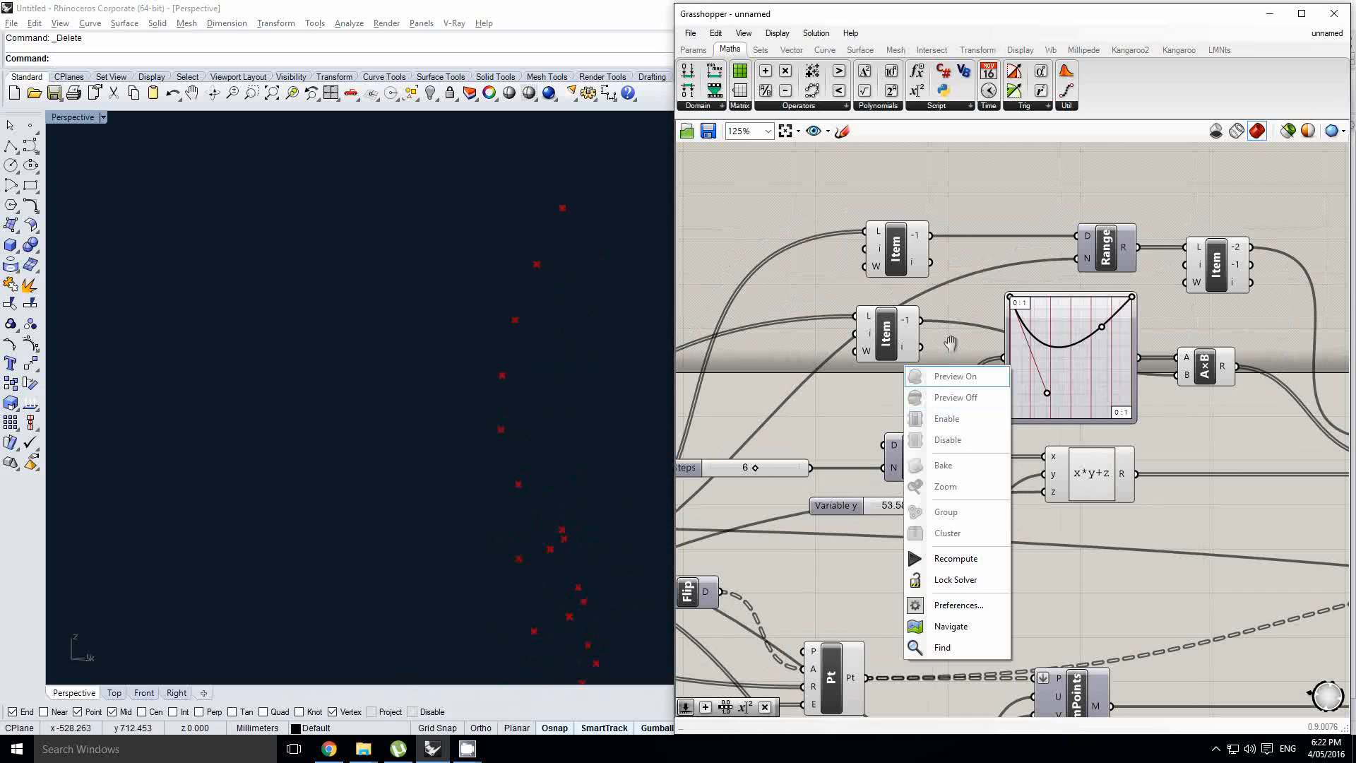
{"action": "left_click", "coordinate": [951, 343]}
{"action": "right_click_drag", "start_coordinate": [540, 389], "coordinate": [502, 424]}
{"action": "scroll", "coordinate": [502, 424], "scroll_direction": "down", "scroll_amount": 2}
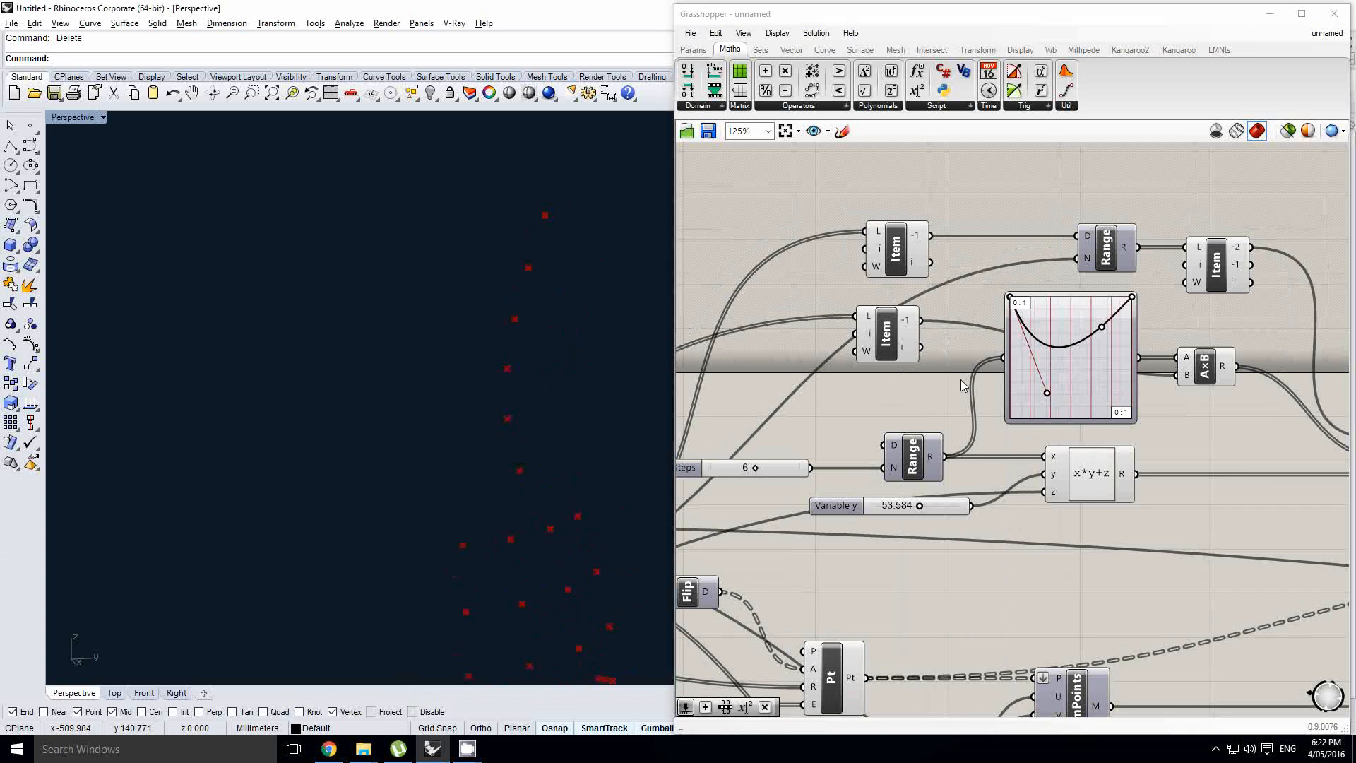
{"action": "right_click_drag", "start_coordinate": [1038, 386], "coordinate": [1011, 382]}
{"action": "scroll", "coordinate": [1078, 321], "scroll_direction": "up", "scroll_amount": 1}
{"action": "left_click", "coordinate": [1108, 295]}
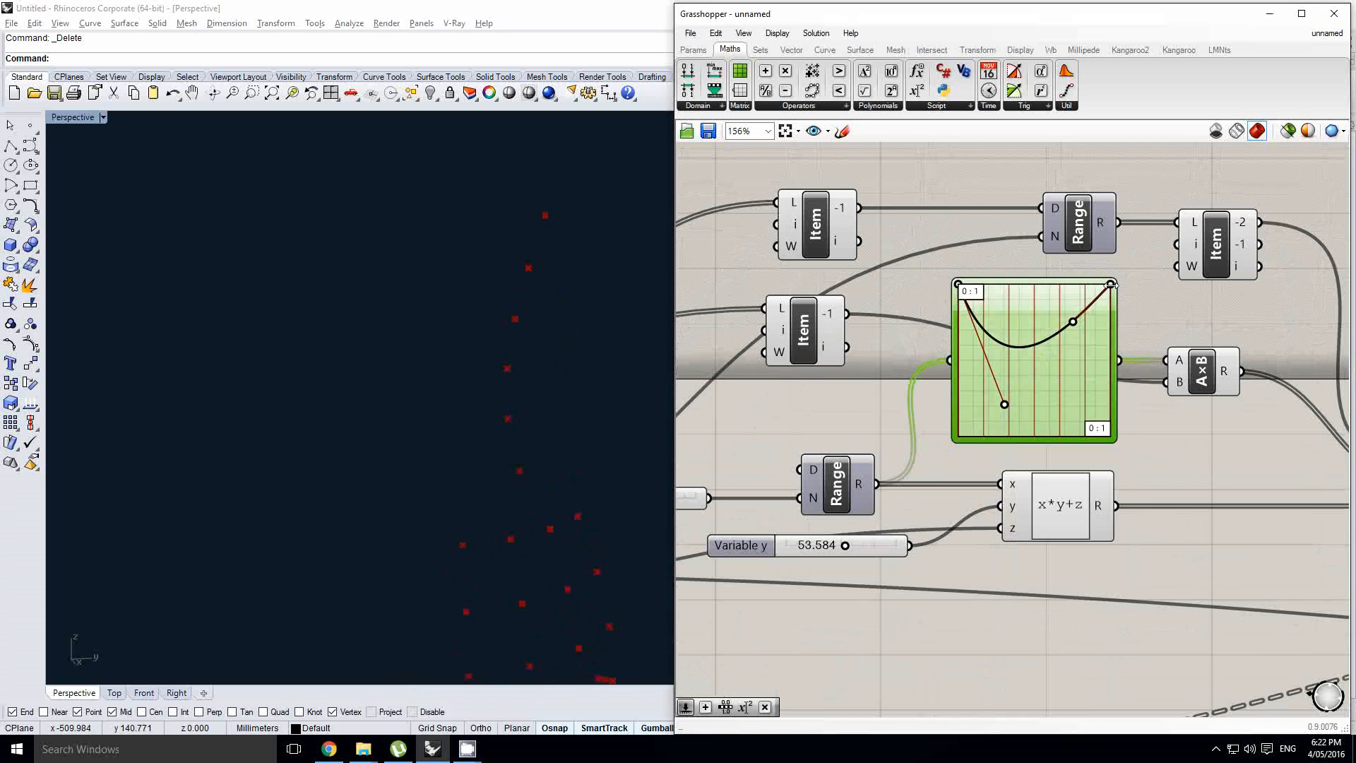
{"action": "left_click_drag", "start_coordinate": [1107, 286], "coordinate": [1071, 359]}
{"action": "scroll", "coordinate": [888, 414], "scroll_direction": "down", "scroll_amount": 4}
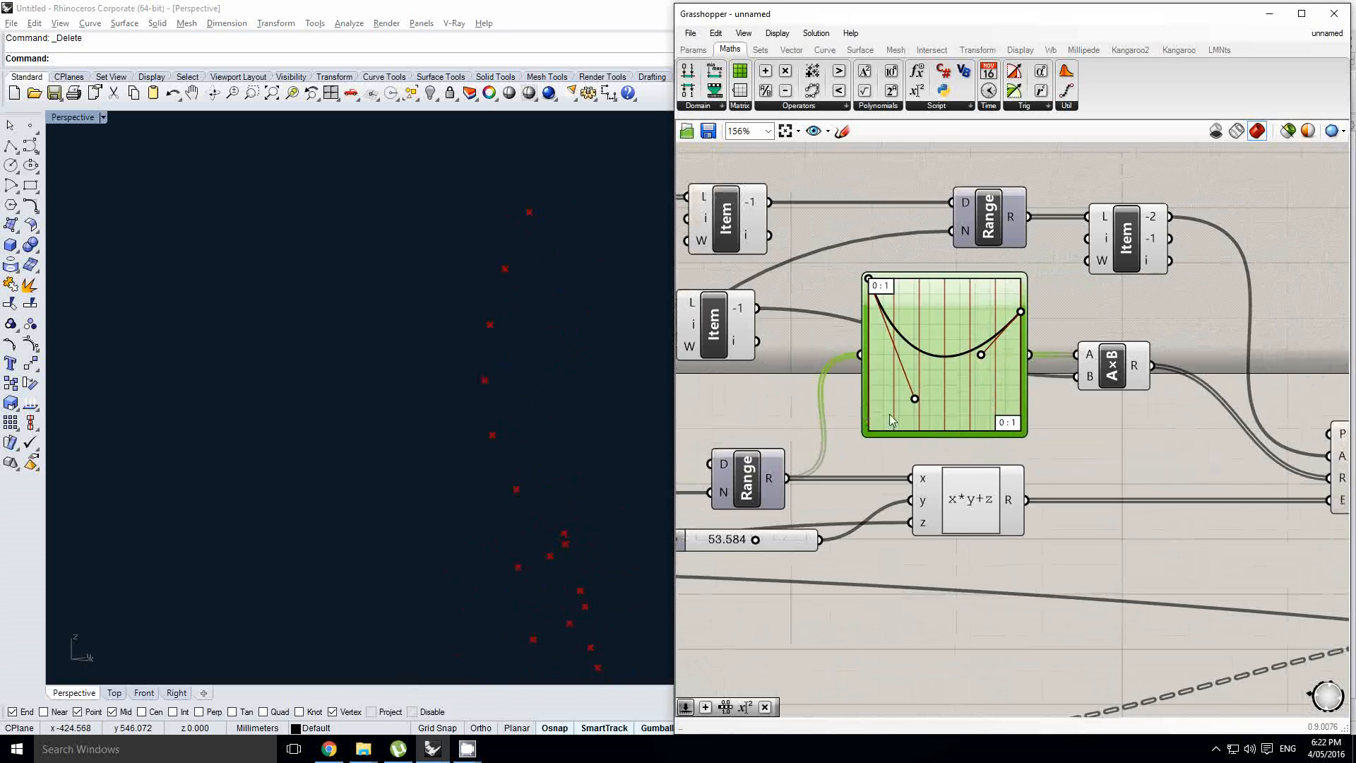
- Move the Point Cylindrical component farther from the Multiplication component and reposition the Multiplication beside the Graph Mapper
{"action": "right_click_drag", "start_coordinate": [1095, 433], "coordinate": [1017, 440]}
{"action": "left_click", "coordinate": [1086, 441]}
{"action": "scroll", "coordinate": [1086, 445], "scroll_direction": "up", "scroll_amount": 1}
{"action": "left_click_drag", "start_coordinate": [1074, 447], "coordinate": [1119, 447]}
{"action": "mouse_move", "coordinate": [895, 392]}
{"action": "left_mouse_down"}
{"action": "mouse_move", "coordinate": [906, 399]}
{"action": "mouse_move", "coordinate": [908, 376]}
{"action": "left_mouse_up"}
{"action": "right_click_drag", "start_coordinate": [512, 371], "coordinate": [558, 392]}
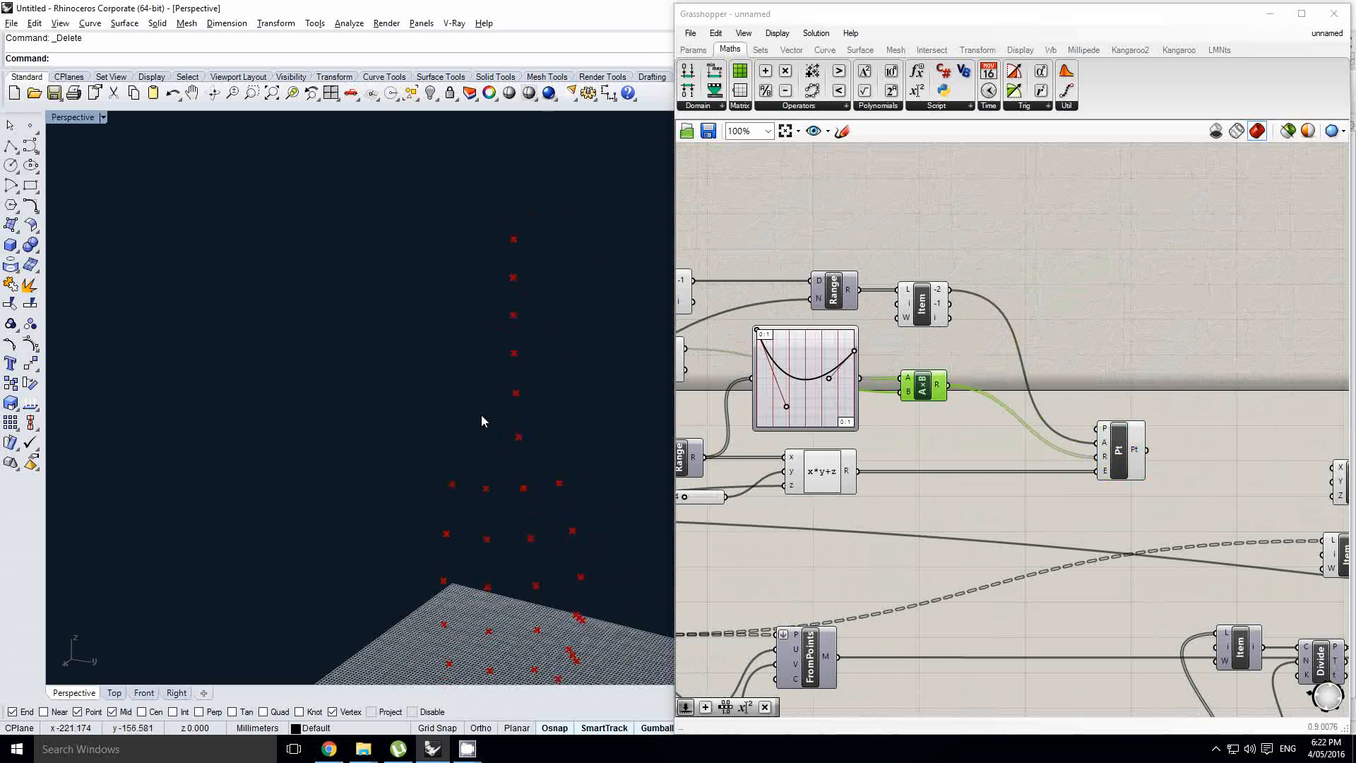
- Make more room before the Point Cylindrical component and align the upper Item component with the Multiplication component
{"action": "right_click_drag", "start_coordinate": [967, 401], "coordinate": [935, 415]}
{"action": "left_click", "coordinate": [927, 390]}
{"action": "left_click_drag", "start_coordinate": [896, 400], "coordinate": [906, 400]}
{"action": "left_click", "coordinate": [915, 368]}
{"action": "left_click_drag", "start_coordinate": [1096, 454], "coordinate": [1163, 460]}
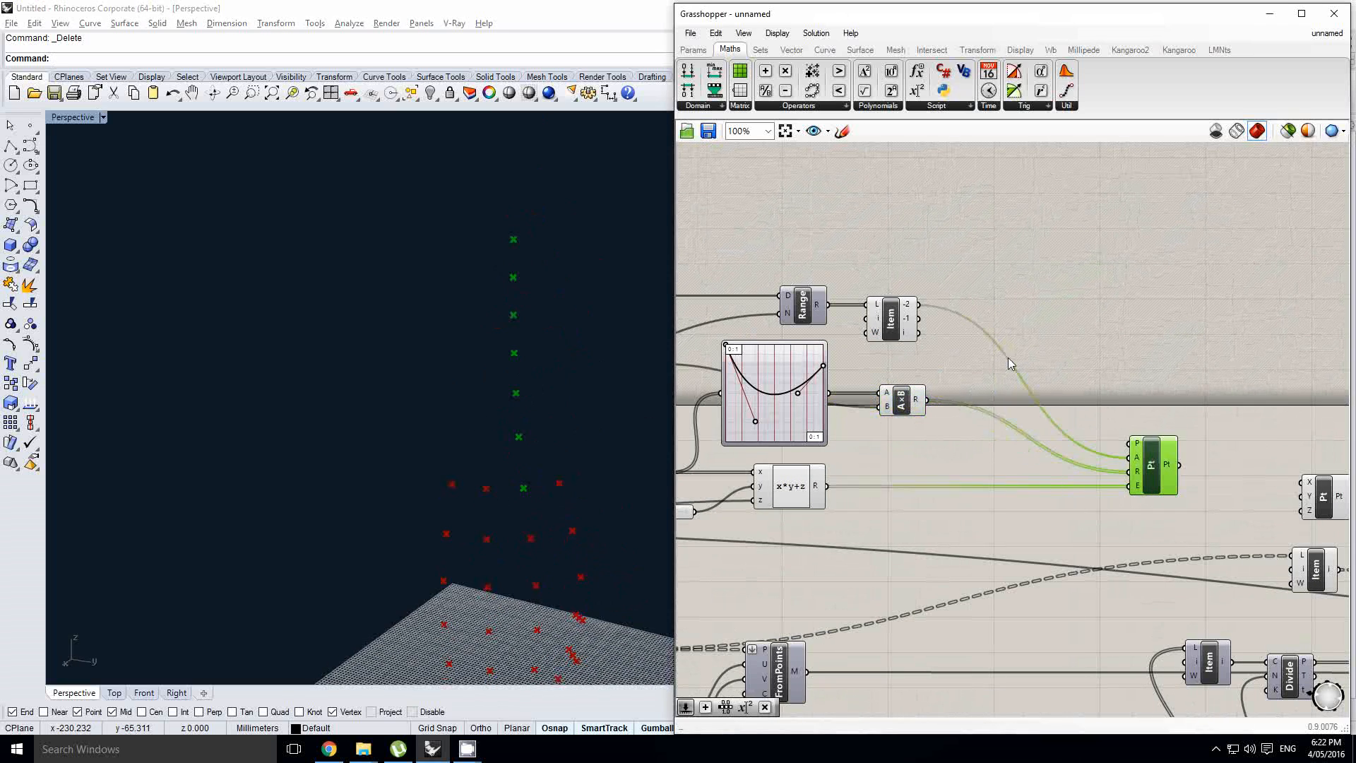
{"action": "left_click_drag", "start_coordinate": [891, 318], "coordinate": [902, 321]}
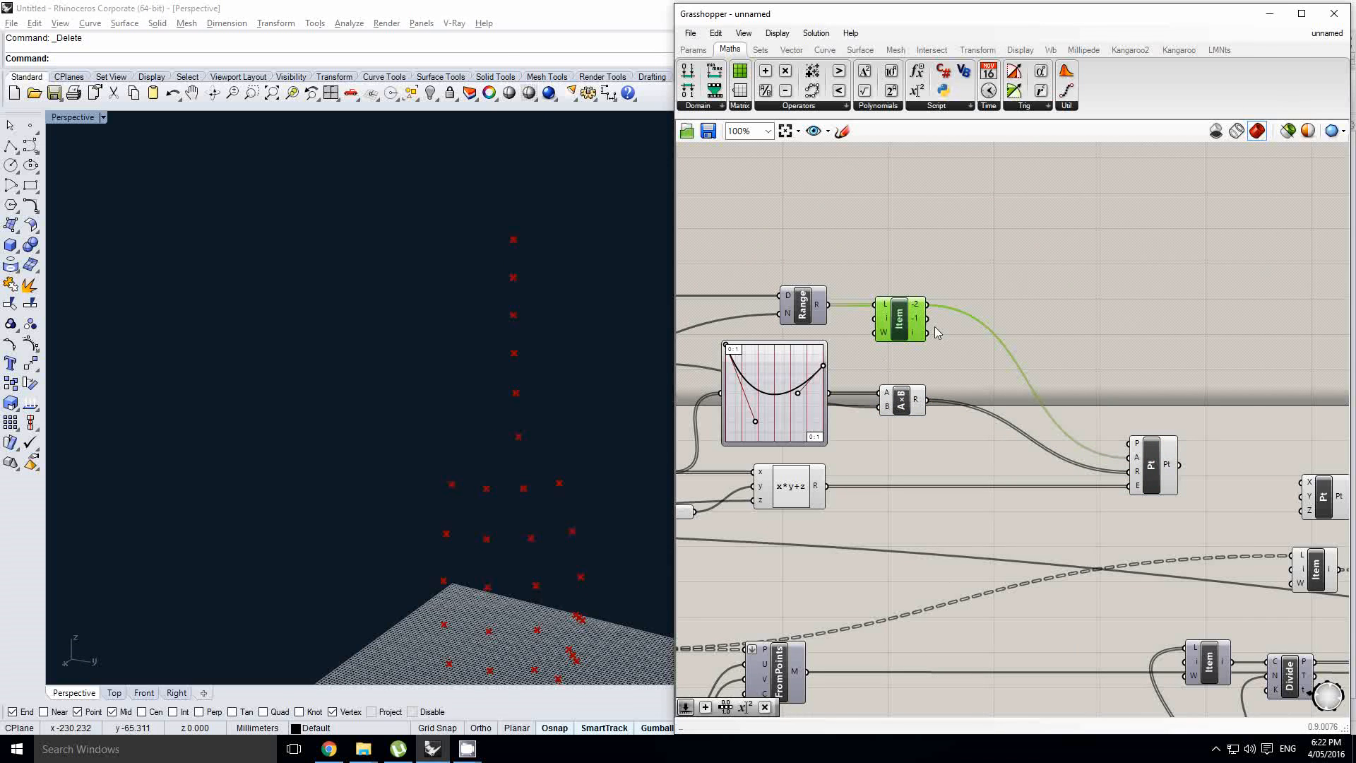
{"action": "right_click_drag", "start_coordinate": [563, 341], "coordinate": [511, 346]}
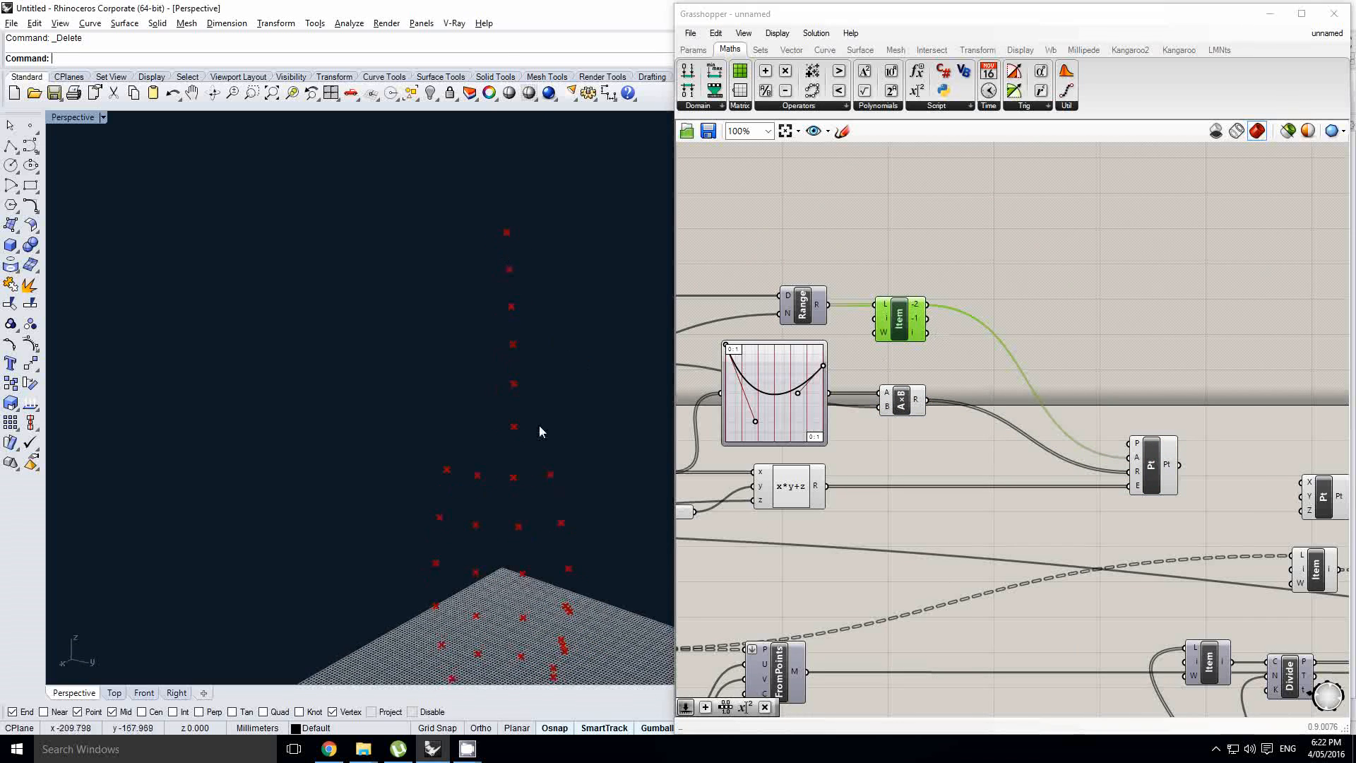
- Add a Range component after the upper Item and connect the Item's -2 output to its Domain input
{"action": "right_click_drag", "start_coordinate": [972, 360], "coordinate": [930, 382]}
{"action": "double_click", "coordinate": [983, 323]}
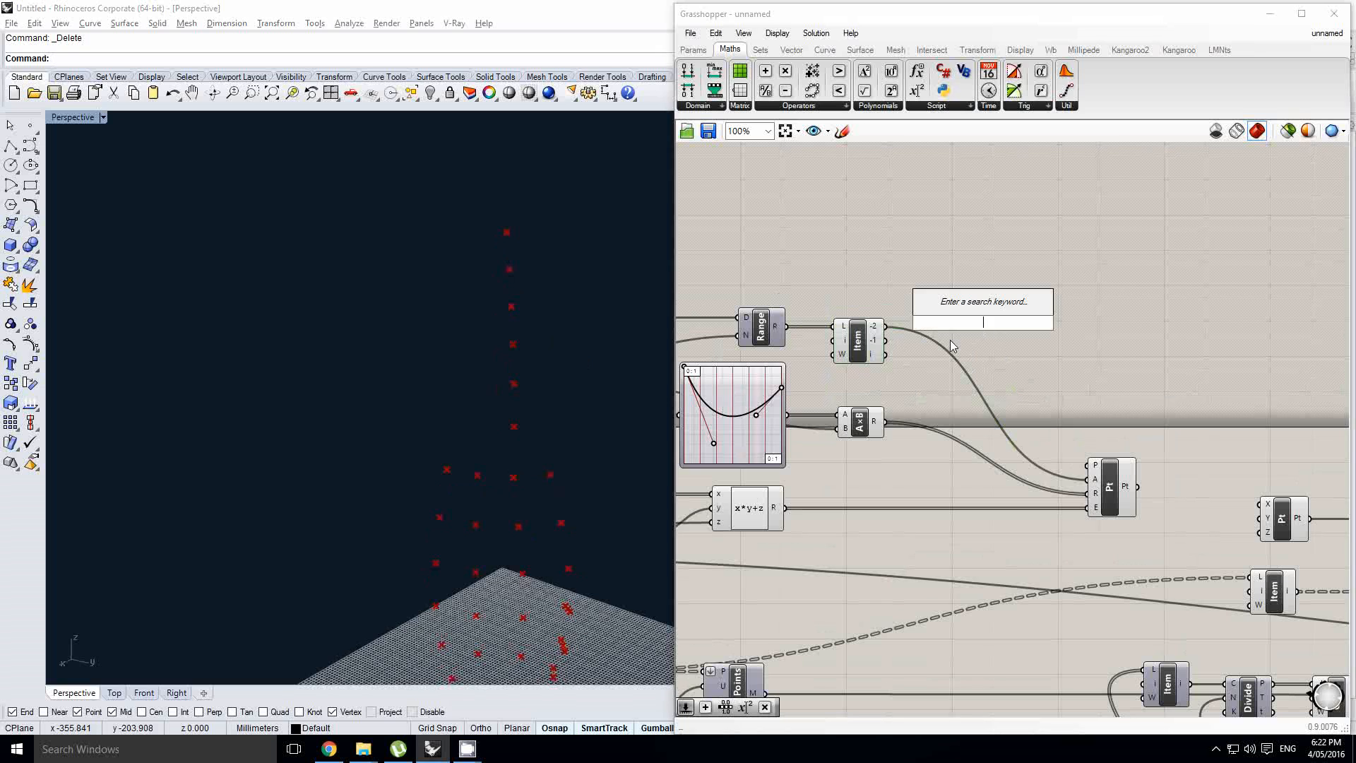
{"action": "type", "text": "range"}
{"action": "key", "text": "Return"}
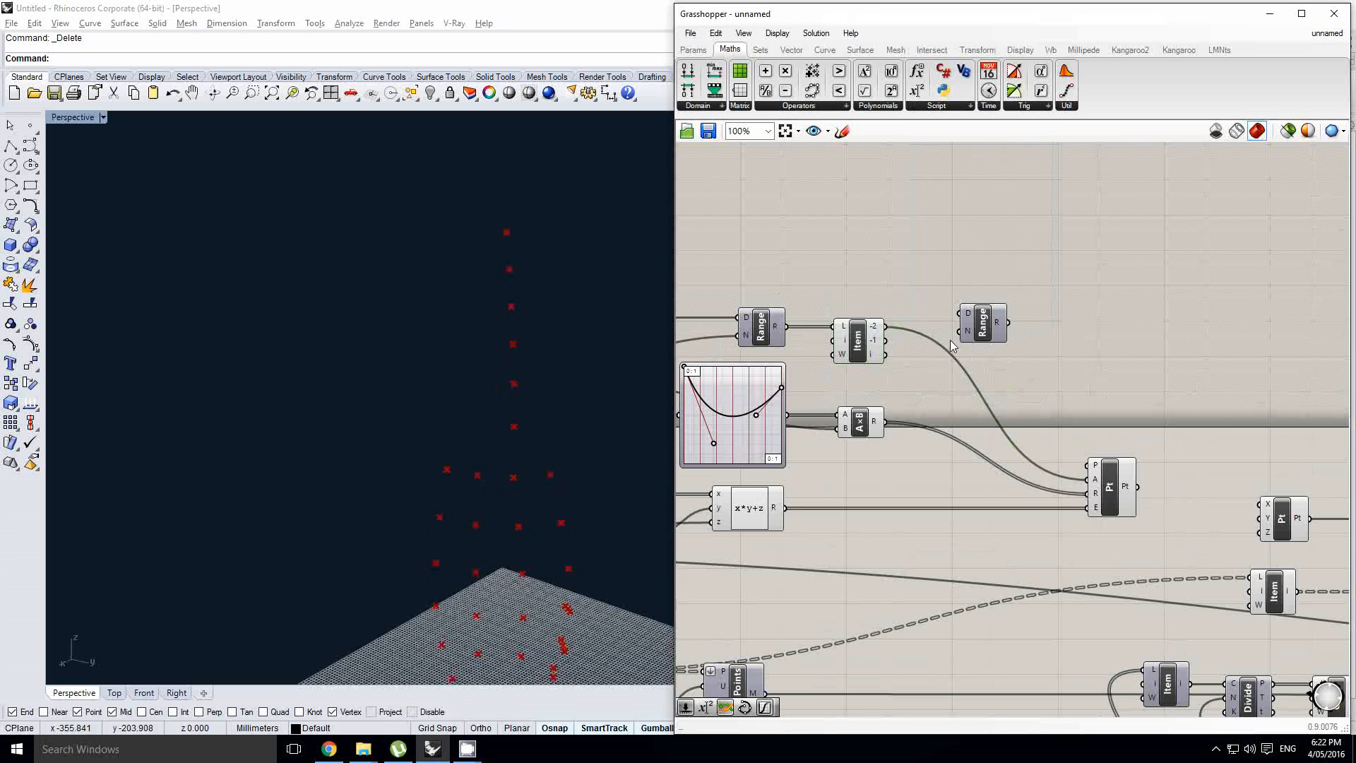
{"action": "scroll", "coordinate": [875, 325], "scroll_direction": "up", "scroll_amount": 2}
{"action": "left_click_drag", "start_coordinate": [874, 331], "coordinate": [1006, 332]}
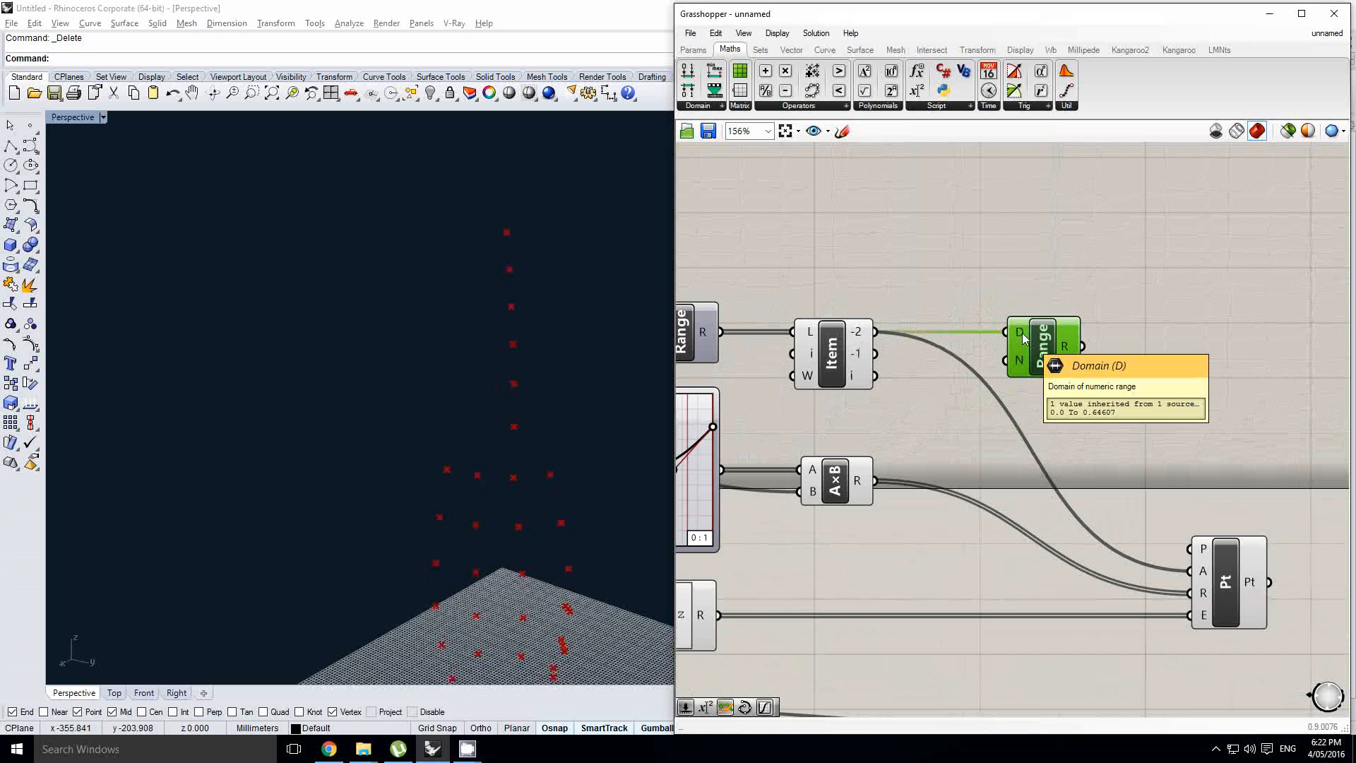
{"action": "left_click_drag", "start_coordinate": [1024, 338], "coordinate": [1019, 339]}
{"action": "left_click", "coordinate": [928, 283]}
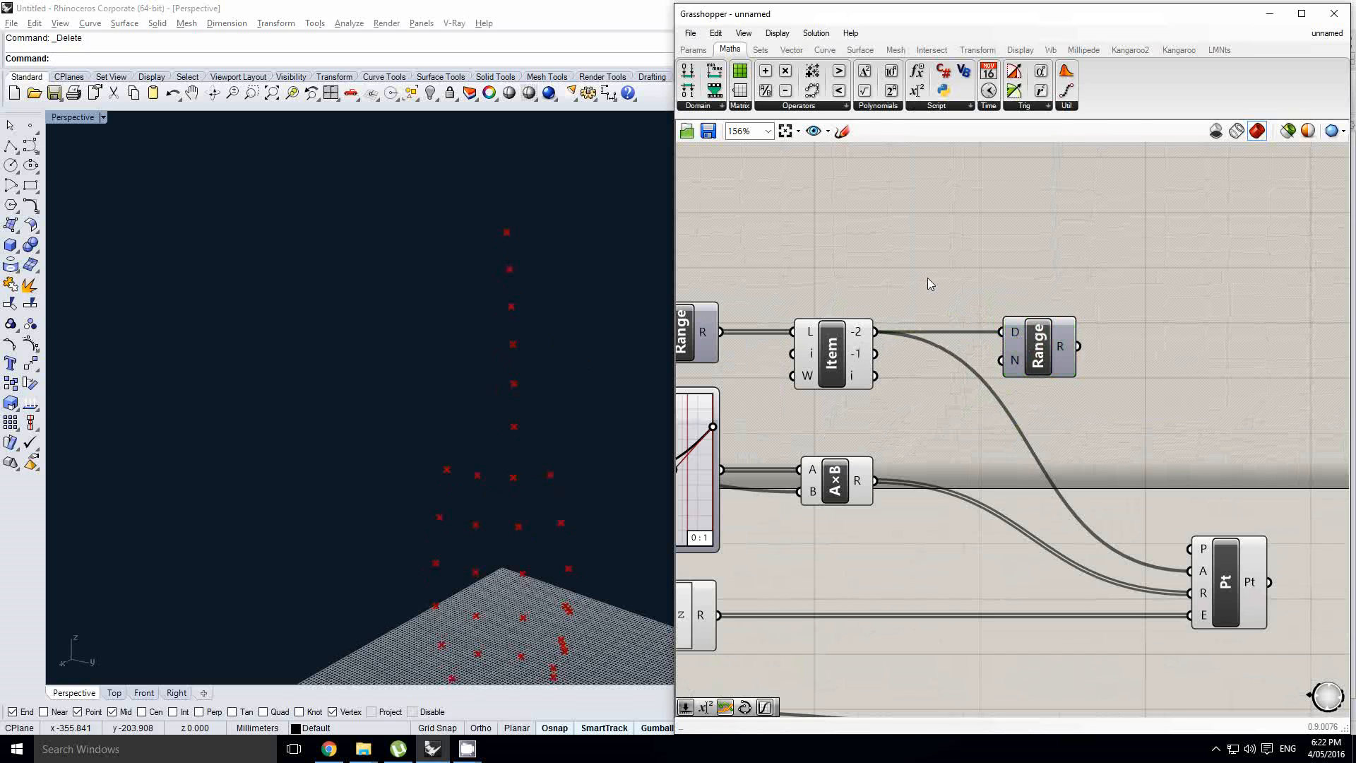
{"action": "double_click", "coordinate": [927, 279]}
{"action": "type", "text": "con dom"}
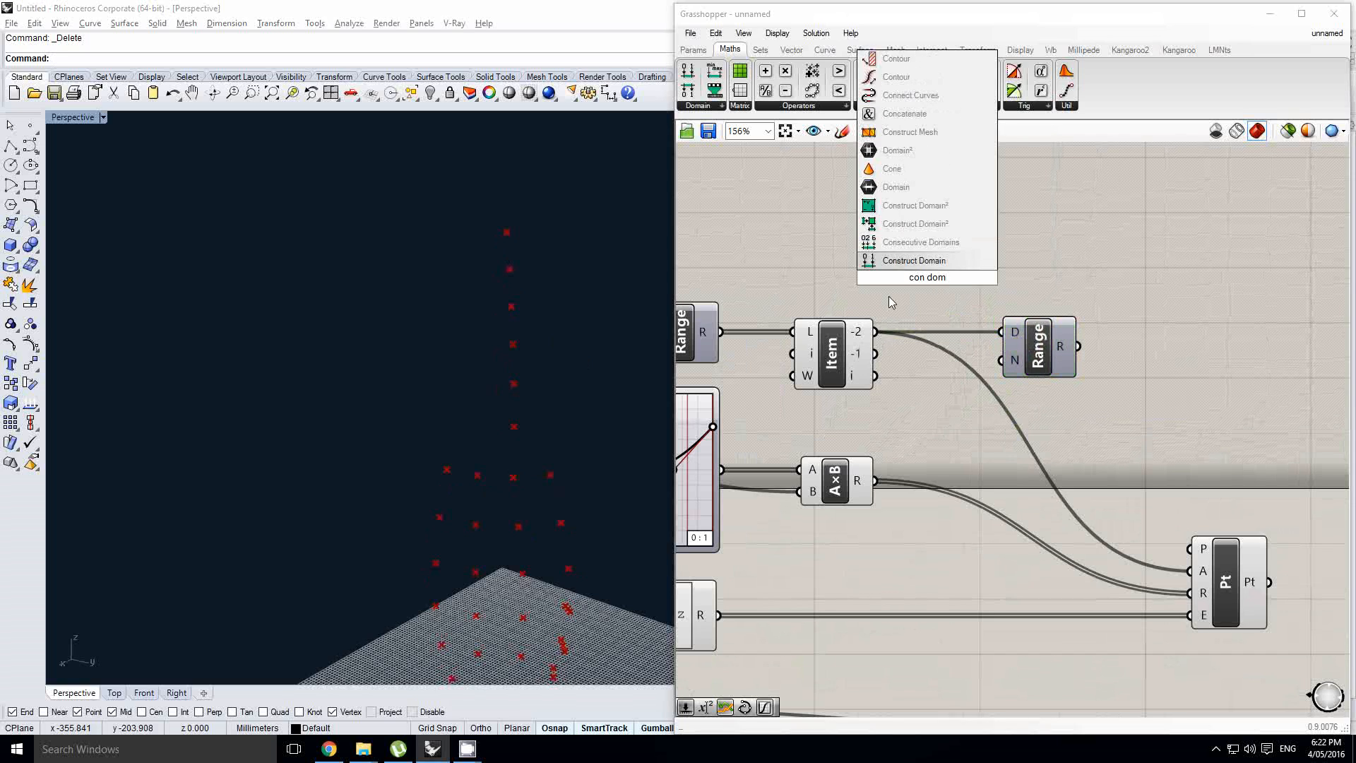
{"action": "key", "text": "Return"}
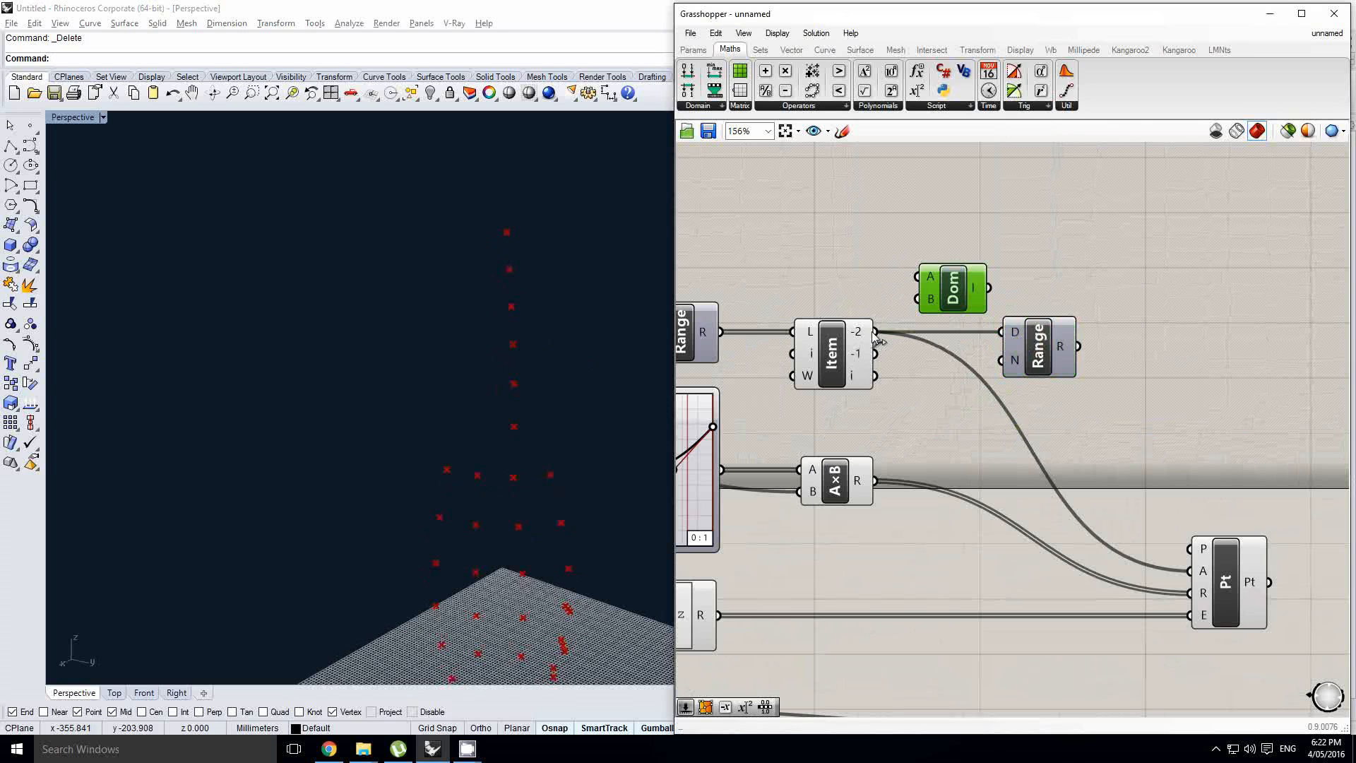
{"action": "left_click_drag", "start_coordinate": [874, 333], "coordinate": [926, 302]}
{"action": "scroll", "coordinate": [929, 305], "scroll_direction": "up", "scroll_amount": 1}
{"action": "scroll", "coordinate": [928, 305], "scroll_direction": "down", "scroll_amount": 1}
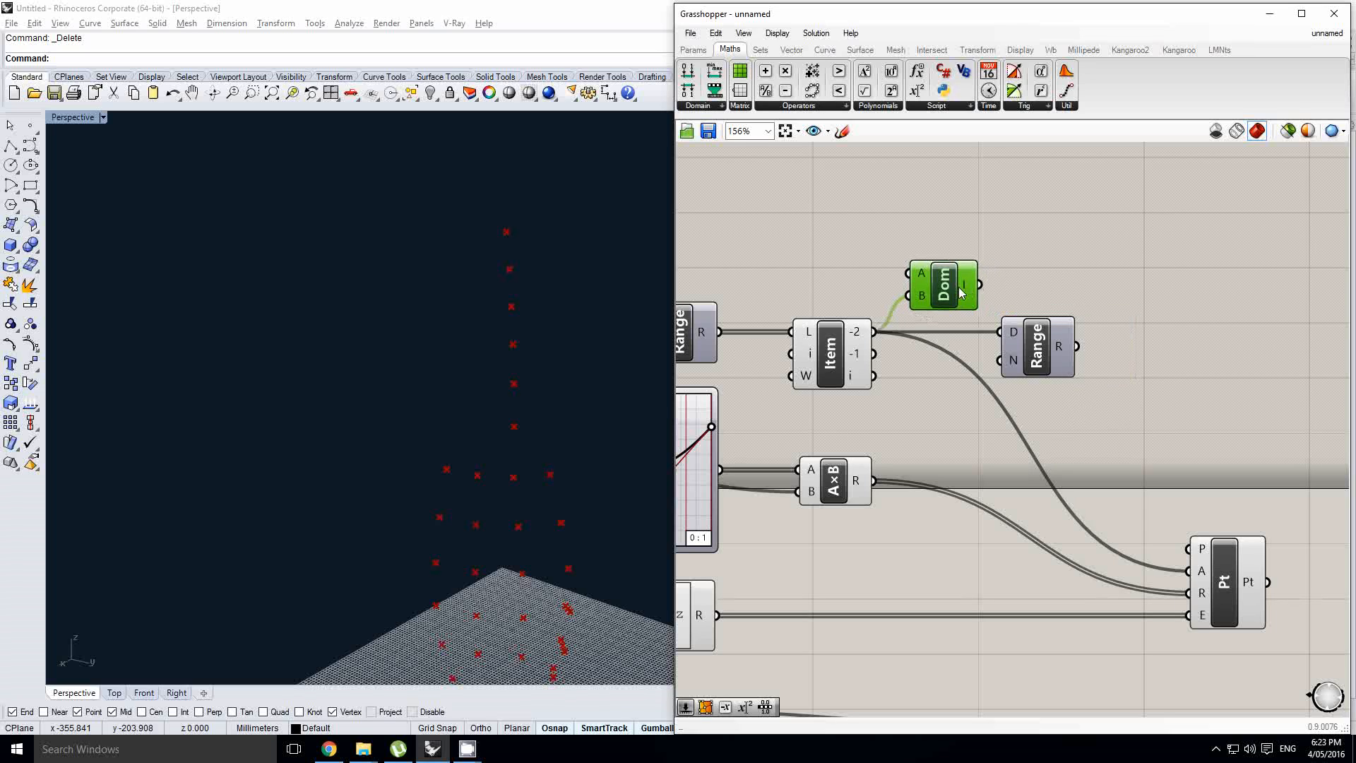
{"action": "key", "text": "Delete"}
- Connect the Steps slider set to 6 to the new Range component's number of steps input
{"action": "left_click_drag", "start_coordinate": [1055, 343], "coordinate": [1048, 342]}
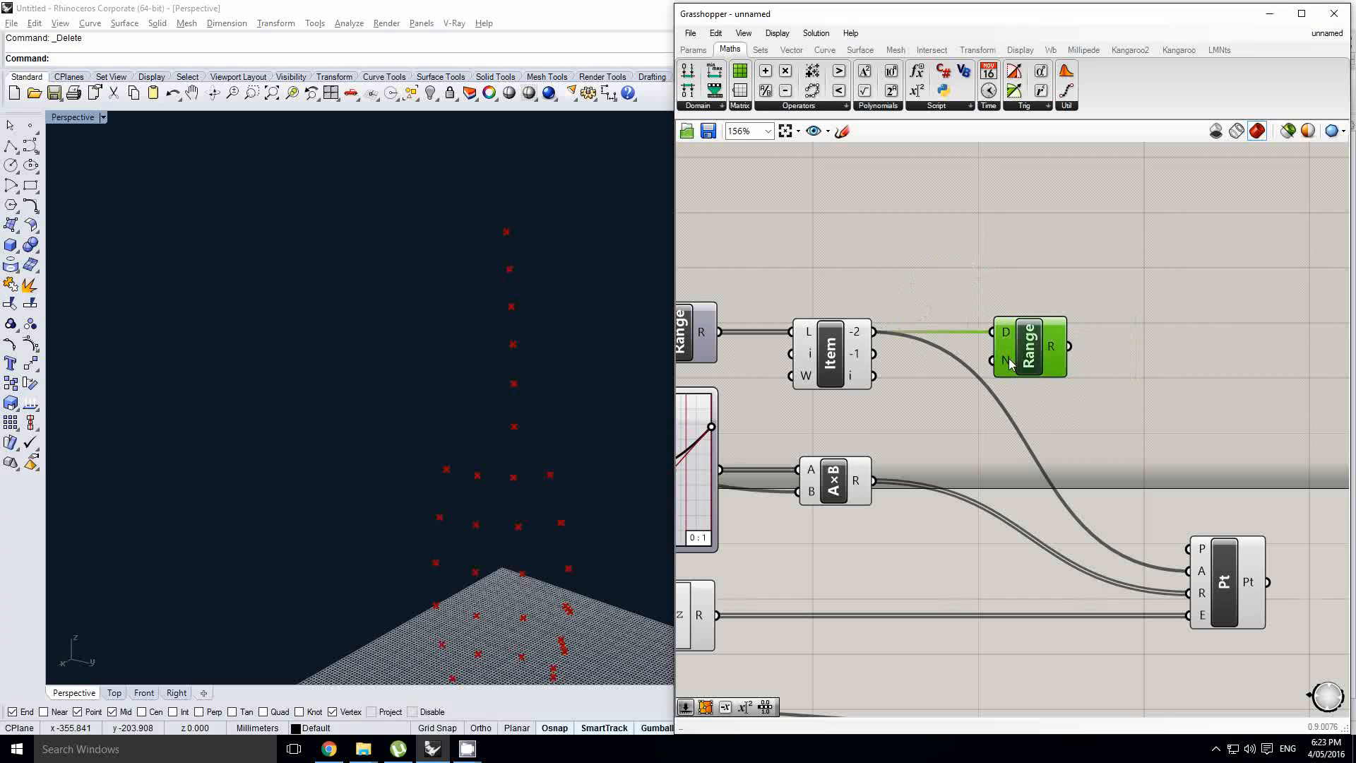
{"action": "mouse_move", "coordinate": [1008, 365]}
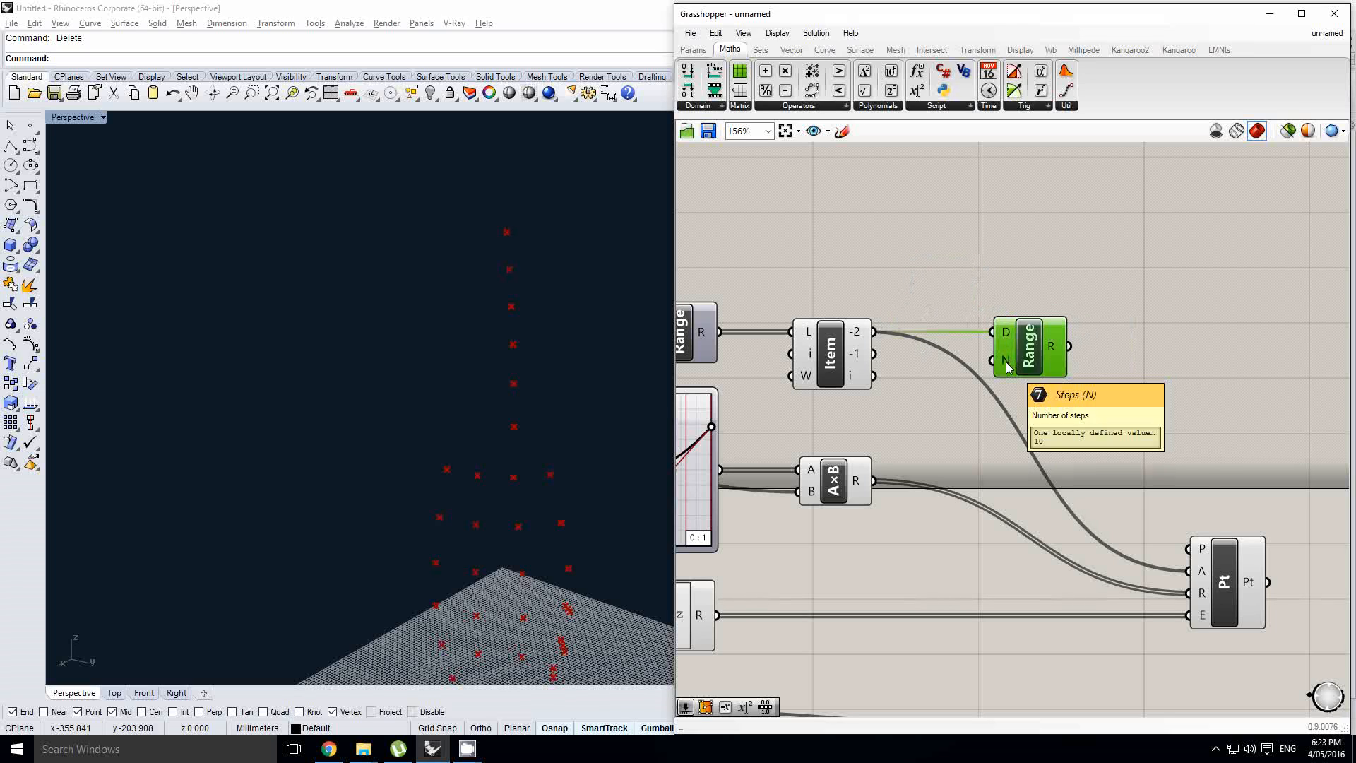
{"action": "scroll", "coordinate": [1008, 365], "scroll_direction": "down", "scroll_amount": 2}
{"action": "right_click_drag", "start_coordinate": [882, 409], "coordinate": [1035, 376]}
{"action": "left_click", "coordinate": [764, 441]}
{"action": "right_click_drag", "start_coordinate": [764, 441], "coordinate": [864, 442]}
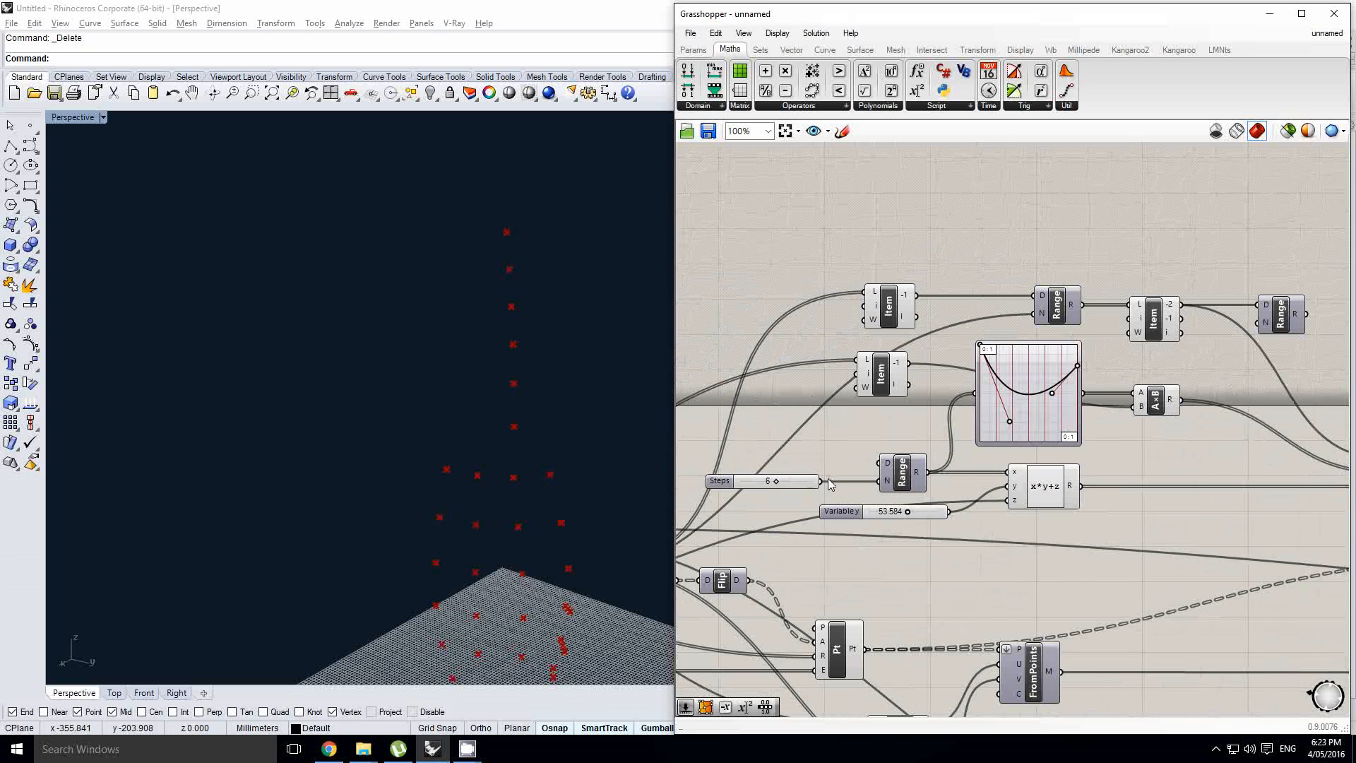
{"action": "left_click_drag", "start_coordinate": [823, 481], "coordinate": [1262, 324]}
{"action": "scroll", "coordinate": [1094, 348], "scroll_direction": "up", "scroll_amount": 1}
- Connect the new Range output to the Point Cylindrical angle input, replacing the Item's -2 value
{"action": "right_click_drag", "start_coordinate": [1290, 319], "coordinate": [1097, 346]}
{"action": "left_click", "coordinate": [1085, 347]}
{"action": "left_click", "coordinate": [1097, 346]}
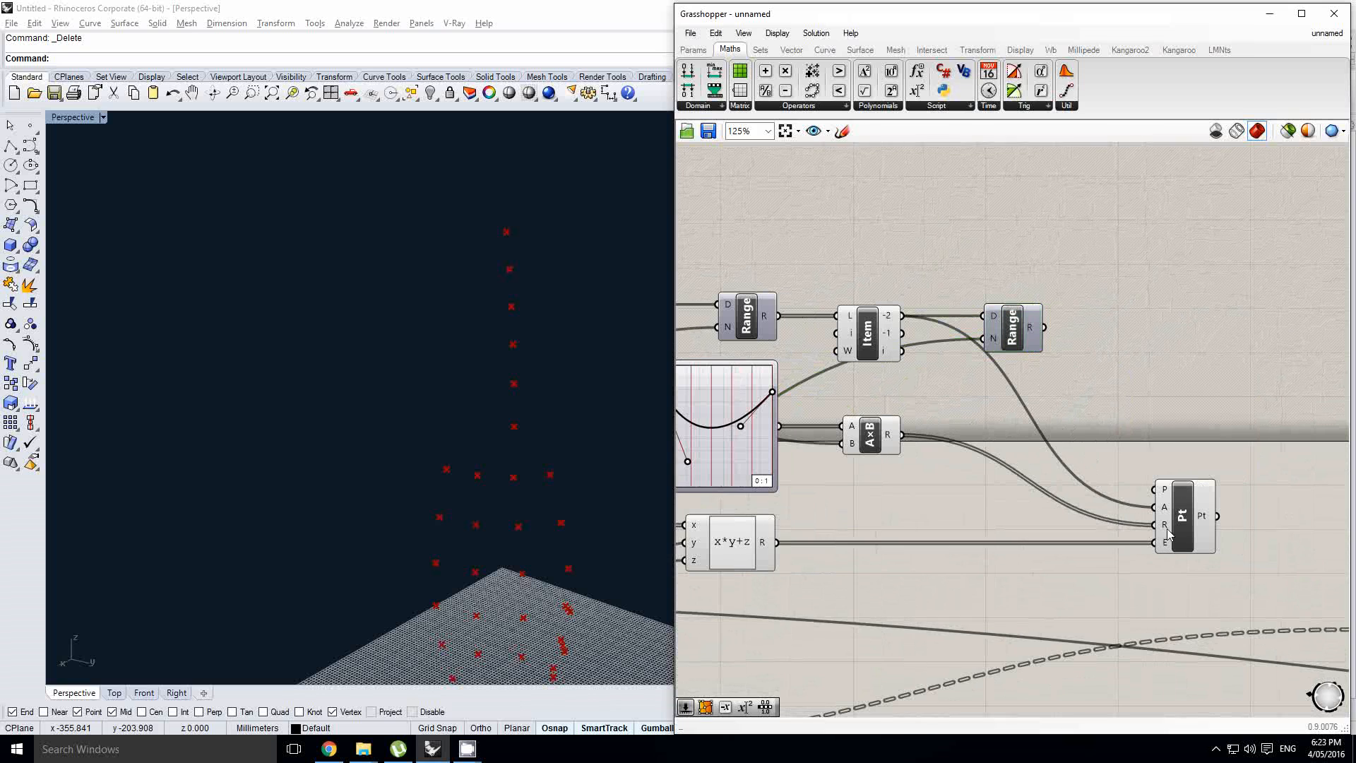
{"action": "left_click_drag", "start_coordinate": [1045, 327], "coordinate": [1155, 507]}
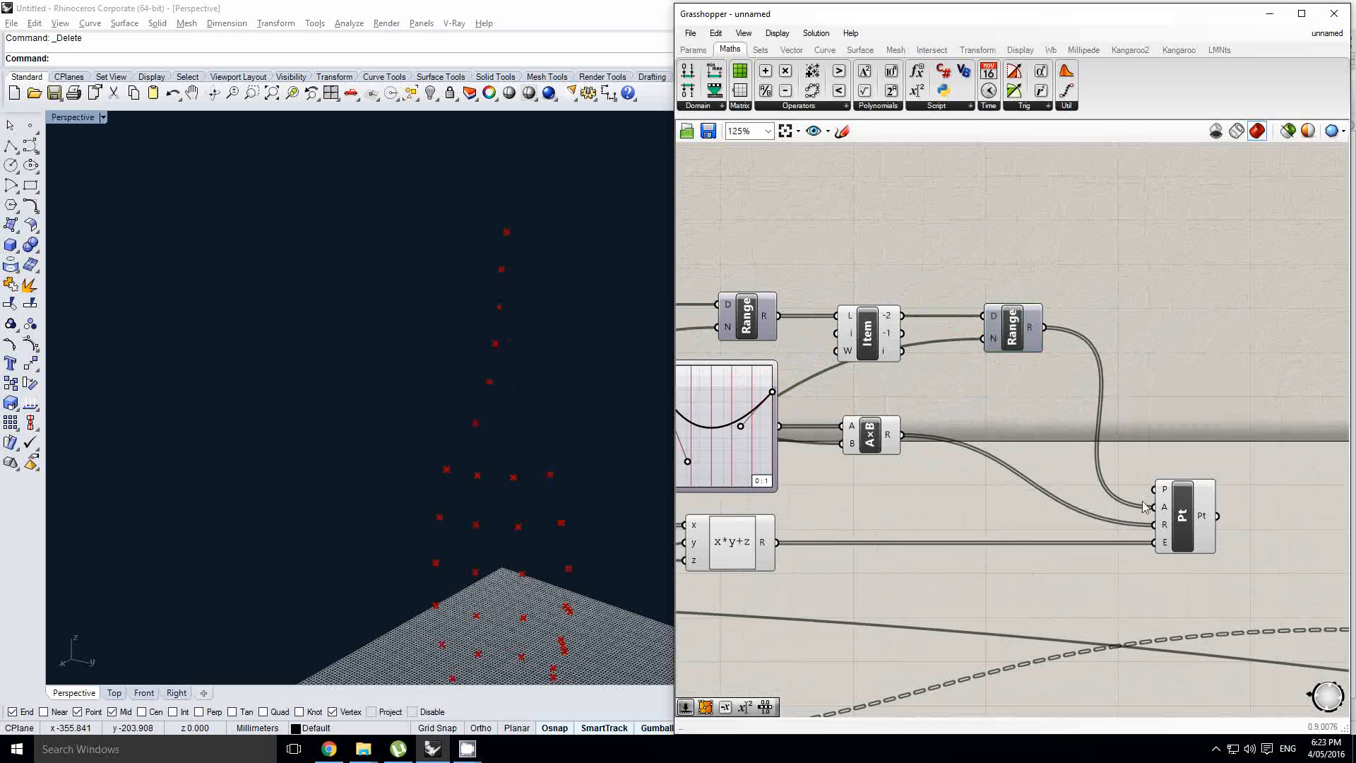
{"action": "right_click_drag", "start_coordinate": [964, 362], "coordinate": [1031, 357]}
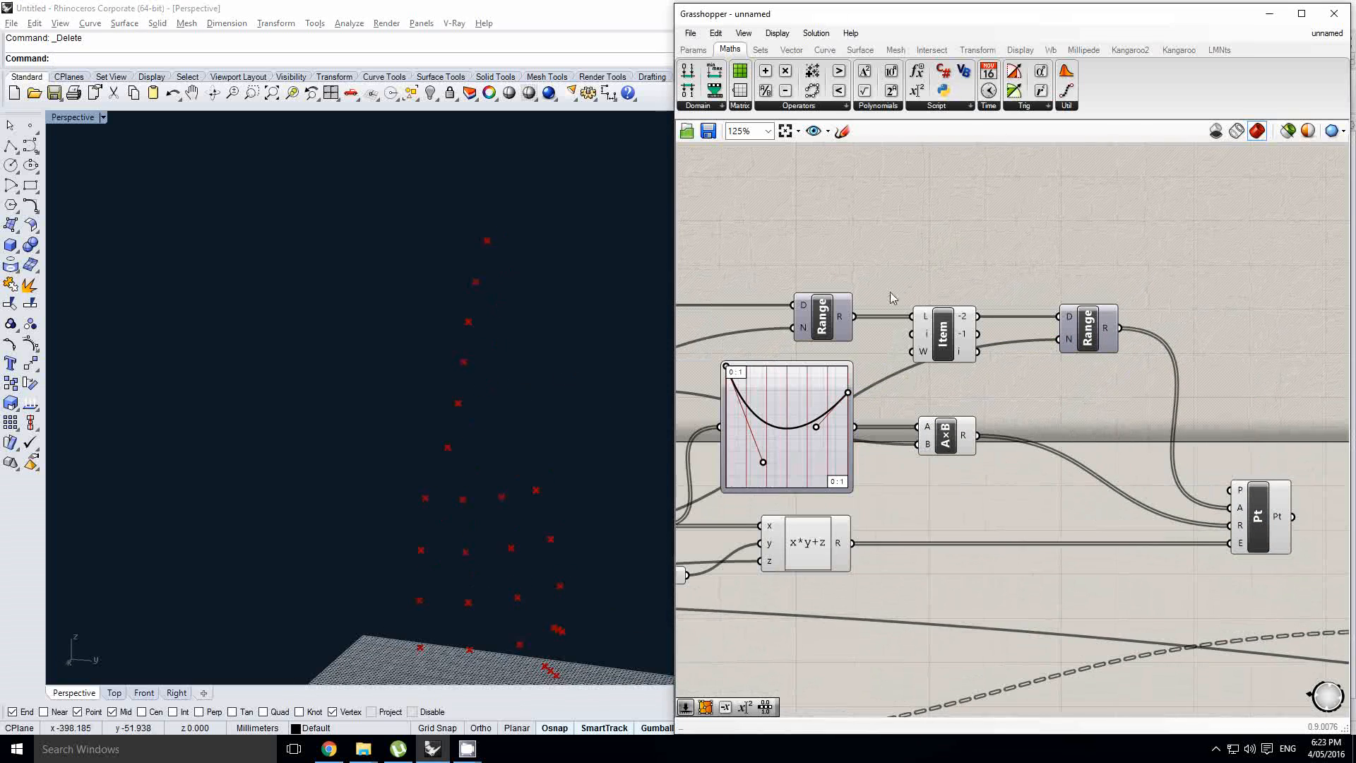
- Add a Construct Domain component above the new Range and connect the Item's -2 output to its A input
{"action": "double_click", "coordinate": [990, 260]}
{"action": "type", "text": "con do"}
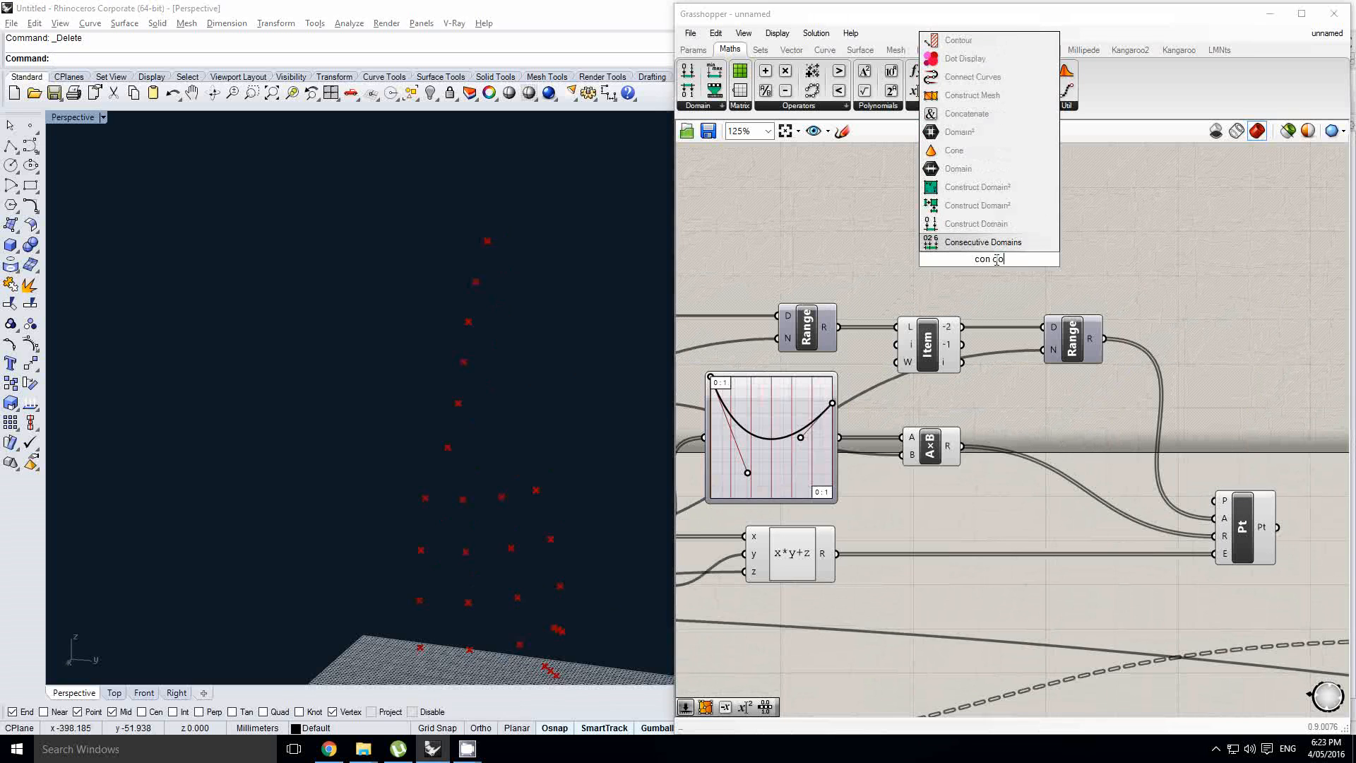
{"action": "key", "text": "Up"}
{"action": "key", "text": "Return"}
{"action": "left_click_drag", "start_coordinate": [1000, 266], "coordinate": [1028, 278]}
{"action": "scroll", "coordinate": [962, 328], "scroll_direction": "up", "scroll_amount": 1}
{"action": "left_click_drag", "start_coordinate": [962, 328], "coordinate": [995, 247]}
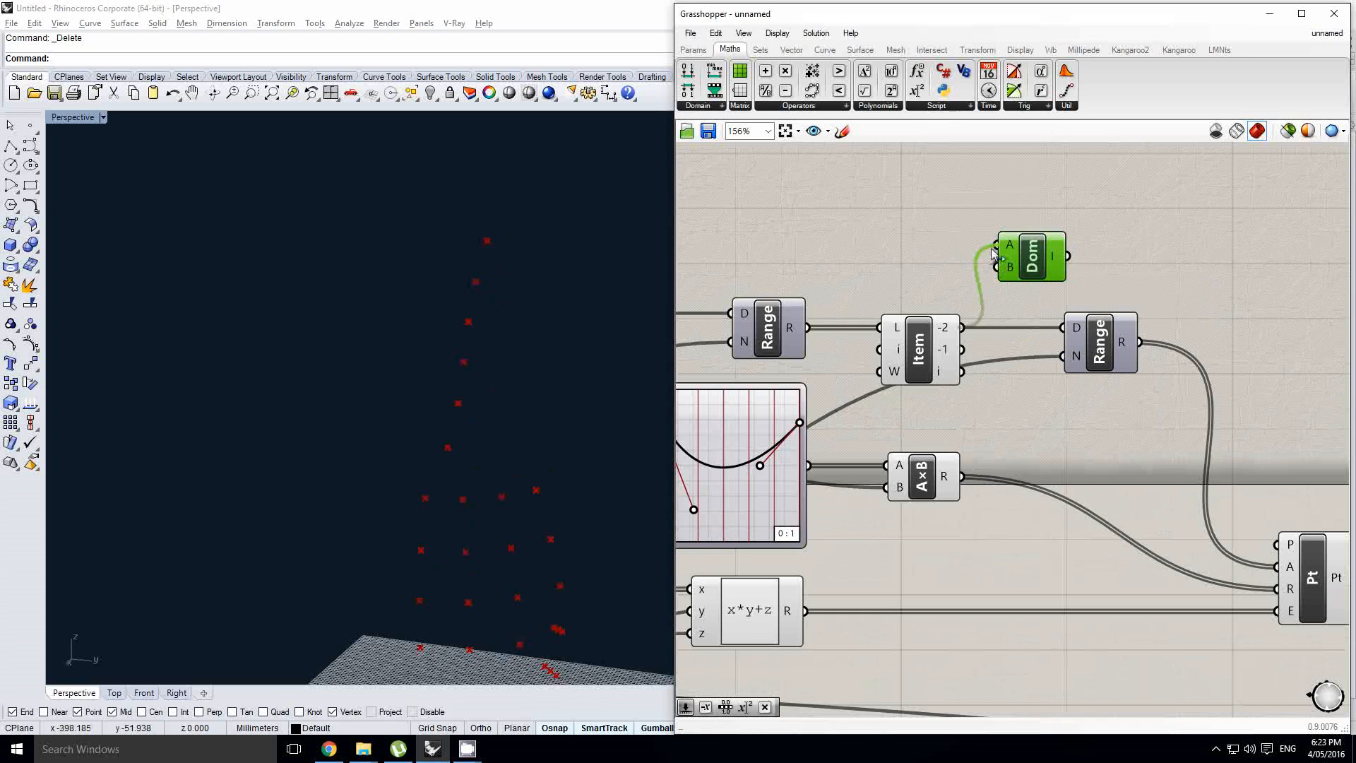
{"action": "right_click_drag", "start_coordinate": [986, 252], "coordinate": [1008, 271]}
- Add a compact panel containing 0, connect it to Construct Domain's B input, and feed the domain into the new Range
{"action": "left_click", "coordinate": [696, 52]}
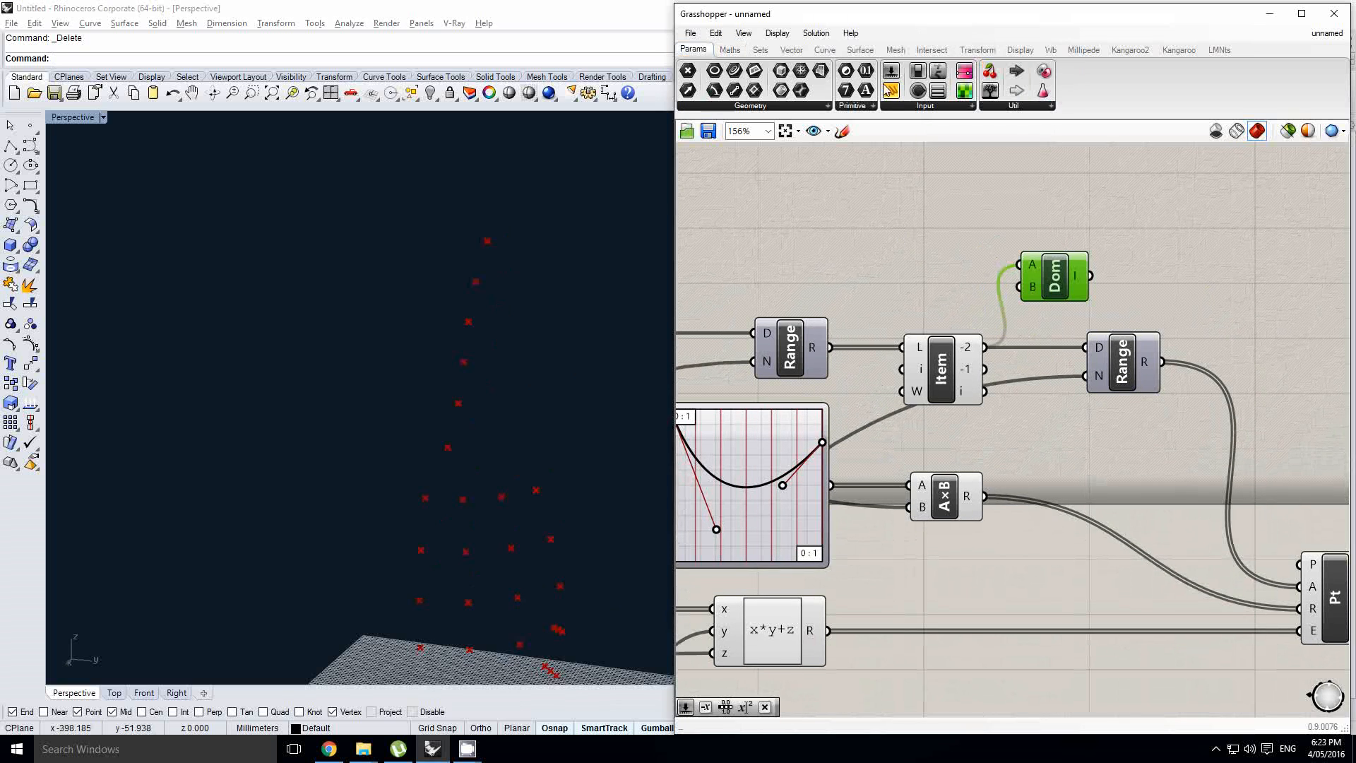
{"action": "left_click_drag", "start_coordinate": [864, 188], "coordinate": [862, 194]}
{"action": "double_click", "coordinate": [863, 198]}
{"action": "type", "text": "0"}
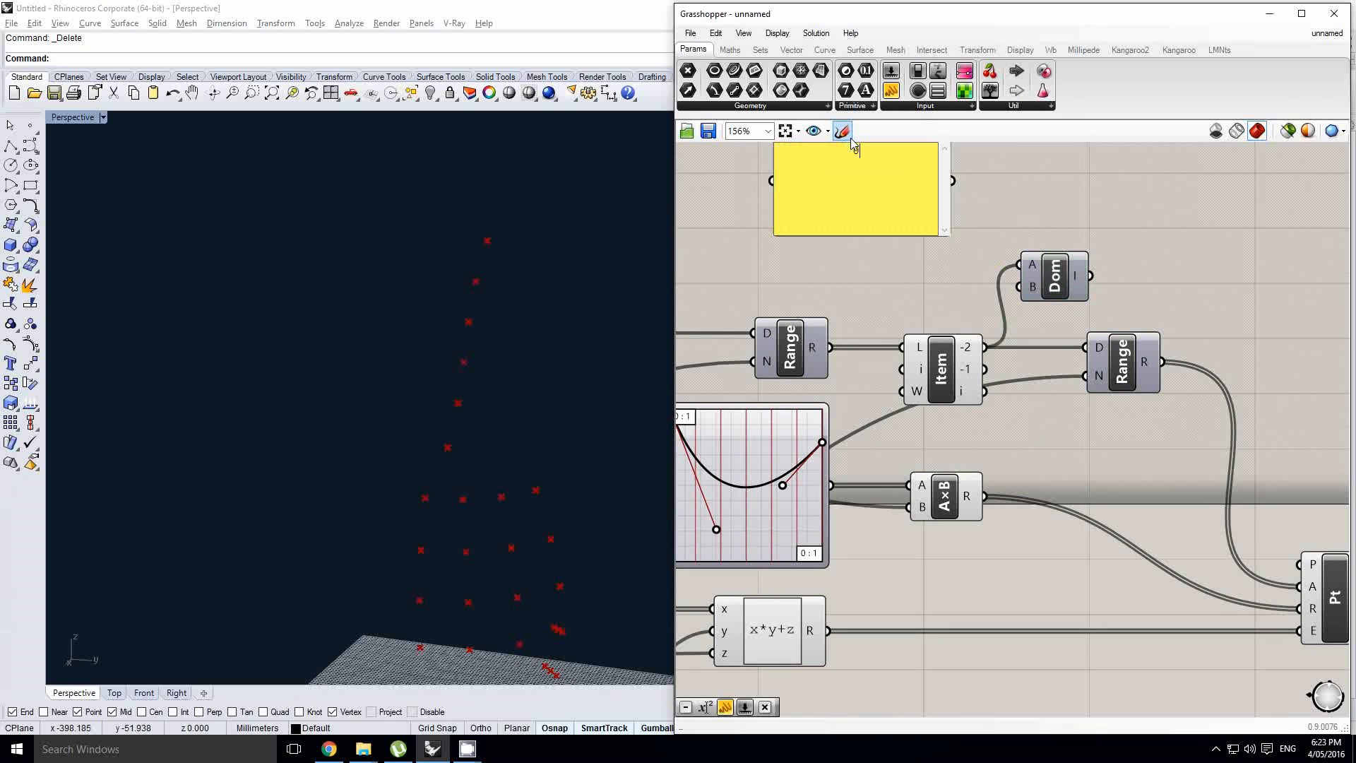
{"action": "key", "text": "Return"}
{"action": "right_click_drag", "start_coordinate": [961, 233], "coordinate": [948, 293]}
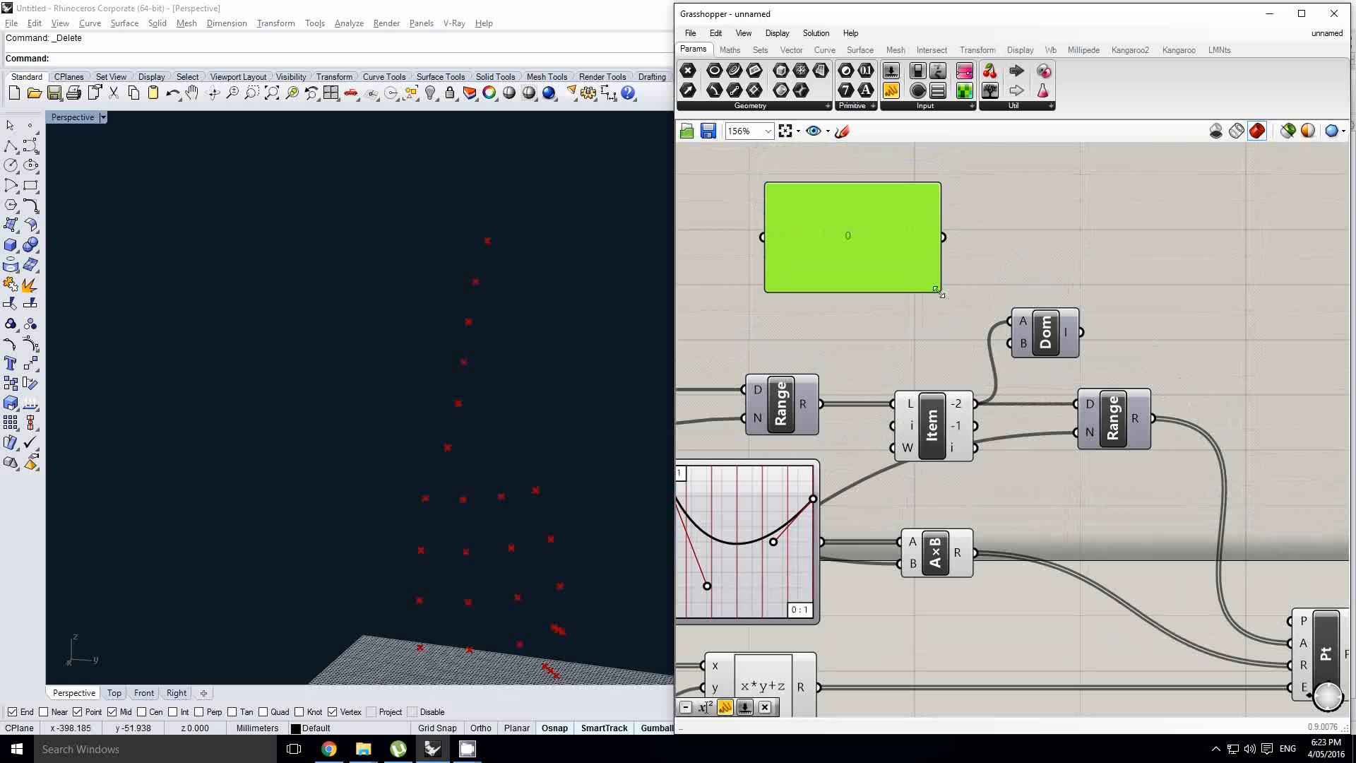
{"action": "left_click_drag", "start_coordinate": [939, 292], "coordinate": [1076, 404]}
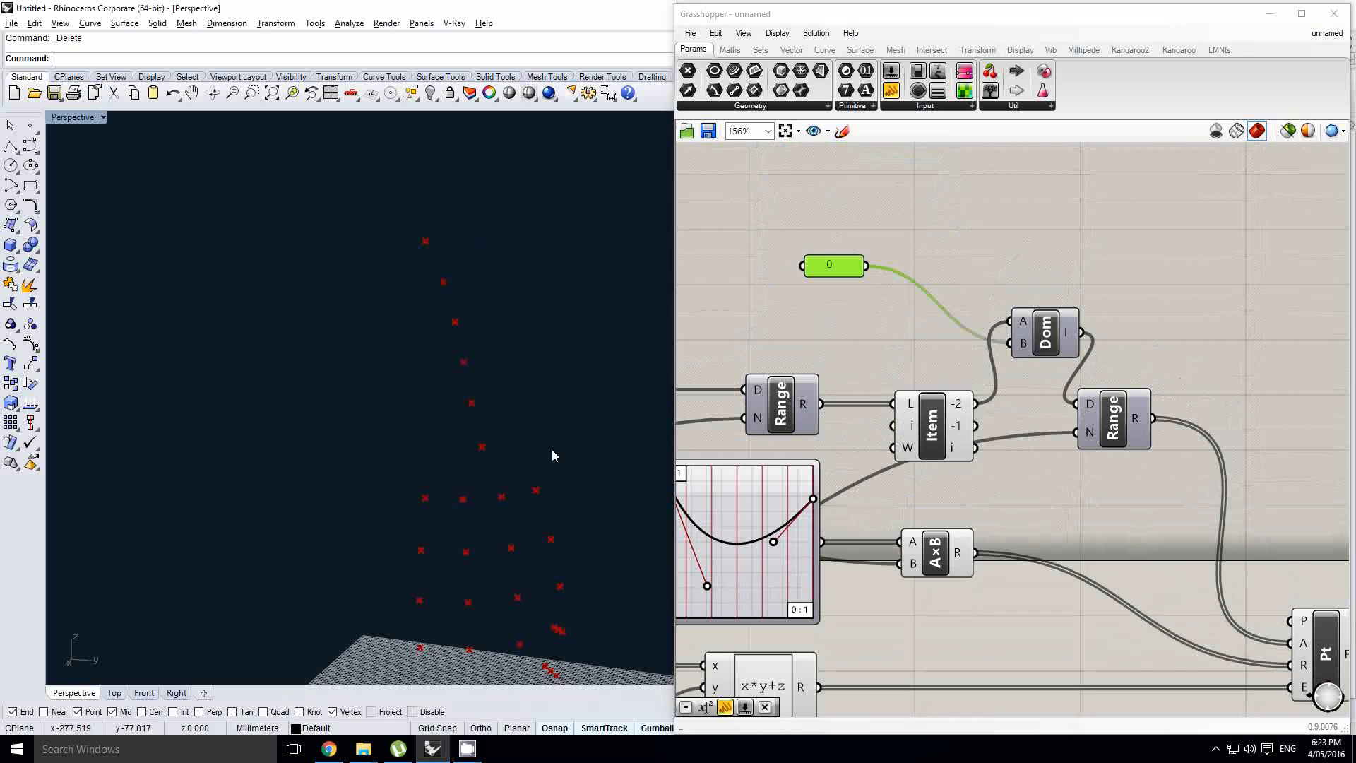
- Examine how the extended column of points continues above the existing vase points in the perspective view
{"action": "right_click_drag", "start_coordinate": [553, 449], "coordinate": [469, 383]}
{"action": "scroll", "coordinate": [882, 340], "scroll_direction": "down", "scroll_amount": 1}
{"action": "right_click_drag", "start_coordinate": [883, 340], "coordinate": [952, 318]}
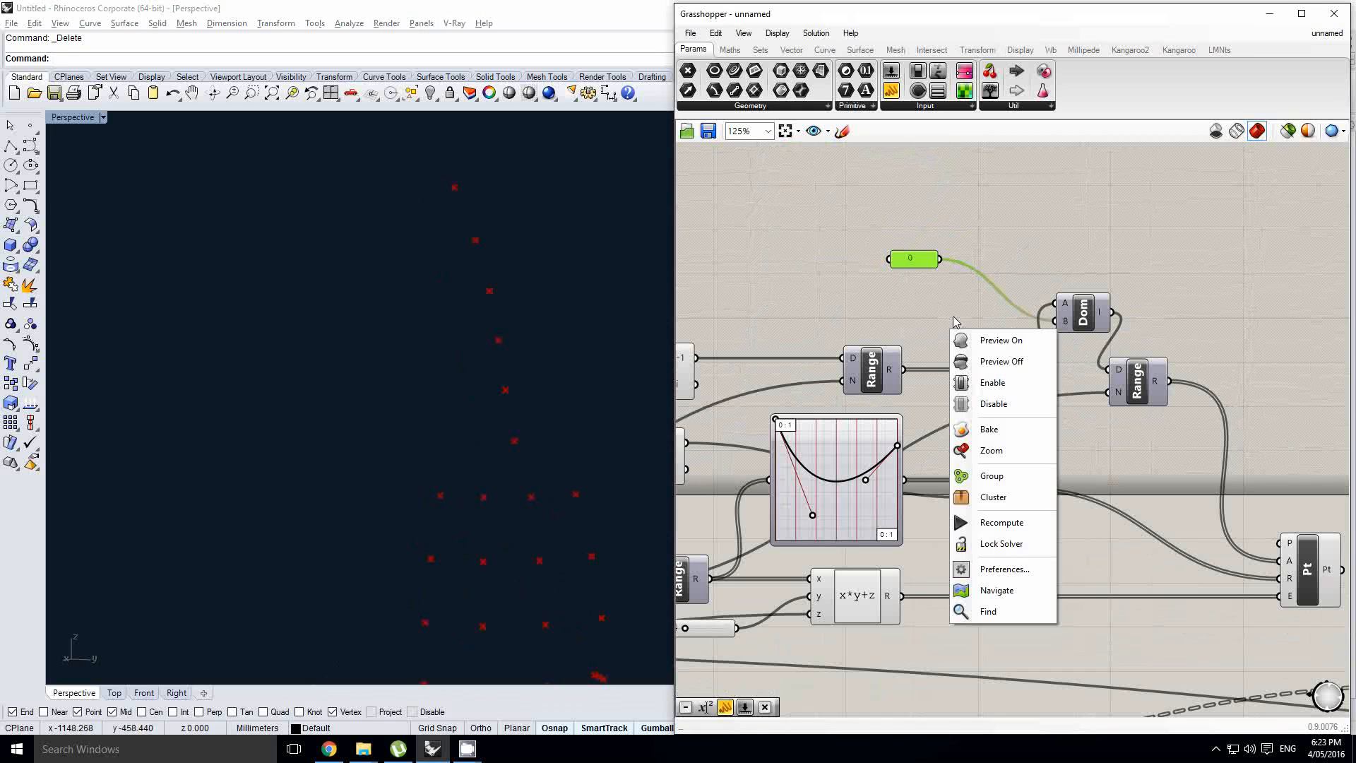
{"action": "left_click", "coordinate": [945, 316]}
{"action": "right_click_drag", "start_coordinate": [417, 316], "coordinate": [430, 348]}
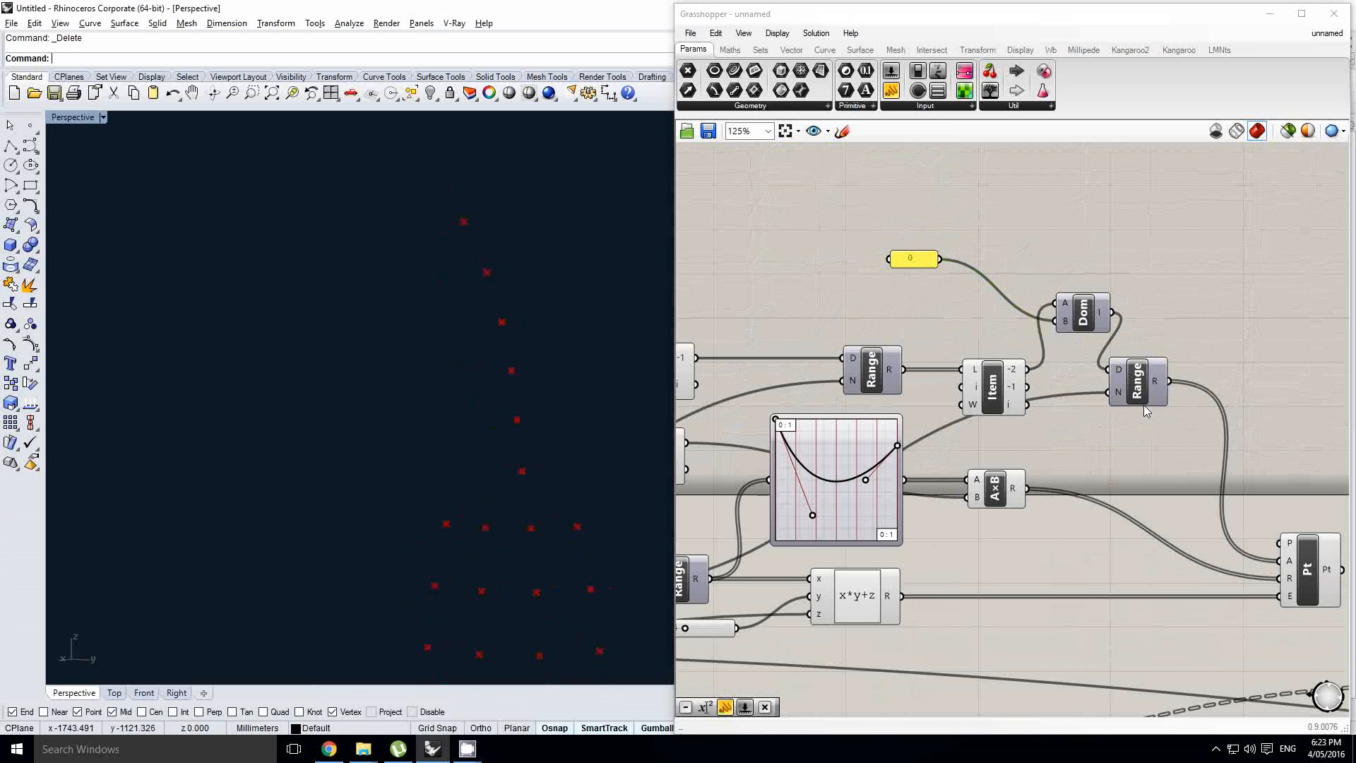
{"action": "right_click_drag", "start_coordinate": [1251, 385], "coordinate": [1019, 380]}
{"action": "scroll", "coordinate": [1019, 385], "scroll_direction": "down", "scroll_amount": 1}
- Rearrange the Point Cylindrical, Range and Construct Domain components and the 0 panel into a tidy, evenly spaced layout
{"action": "left_click_drag", "start_coordinate": [1029, 492], "coordinate": [1078, 492]}
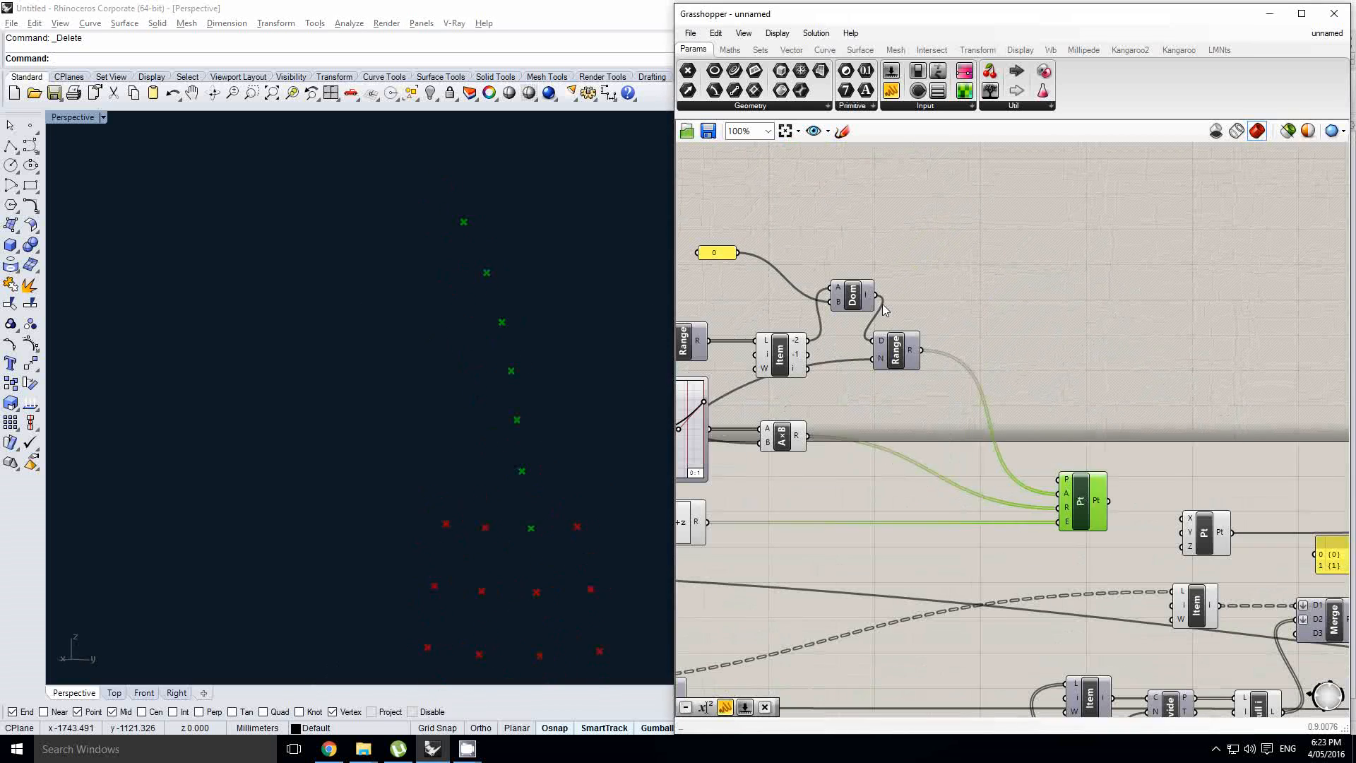
{"action": "right_click_drag", "start_coordinate": [889, 343], "coordinate": [958, 369]}
{"action": "scroll", "coordinate": [957, 367], "scroll_direction": "up", "scroll_amount": 1}
{"action": "left_click_drag", "start_coordinate": [953, 365], "coordinate": [1000, 378]}
{"action": "left_click_drag", "start_coordinate": [916, 310], "coordinate": [917, 335]}
{"action": "right_click_drag", "start_coordinate": [918, 335], "coordinate": [950, 327]}
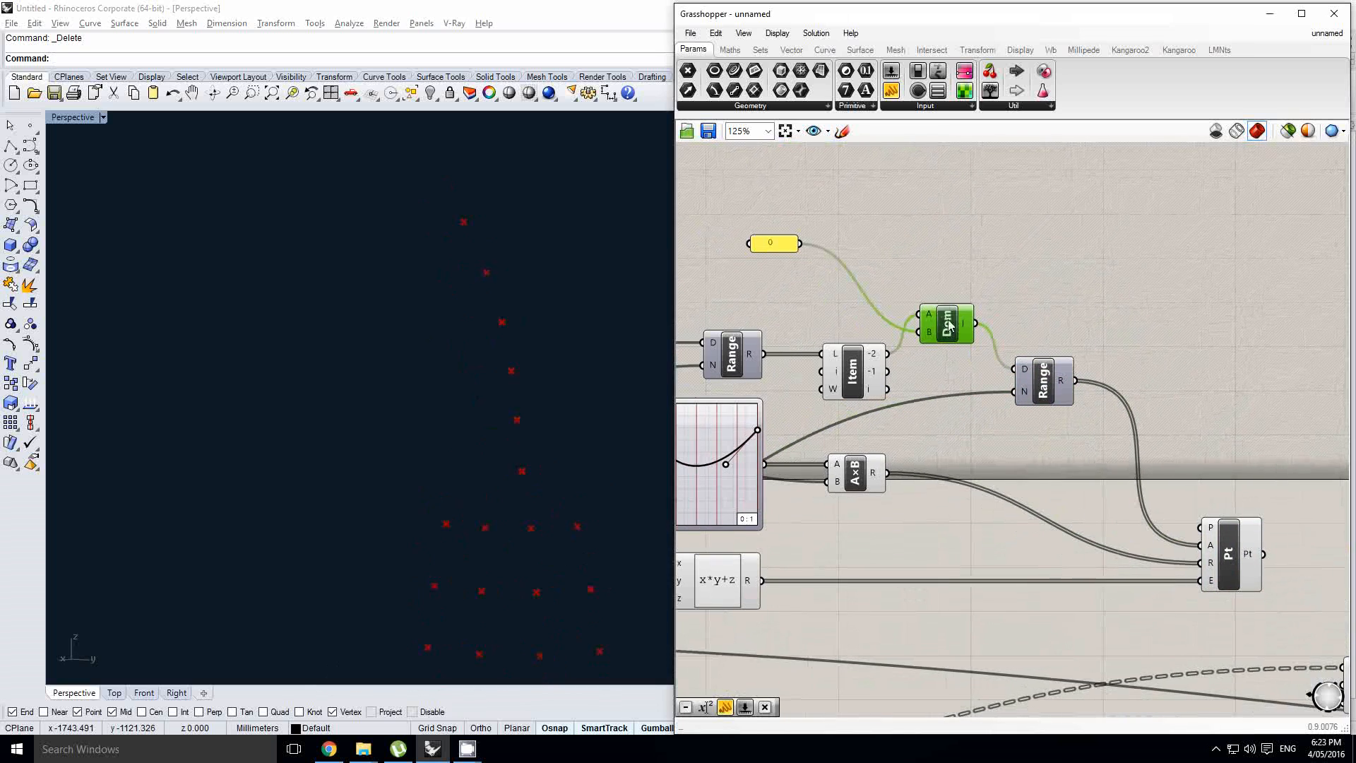
{"action": "left_click_drag", "start_coordinate": [945, 322], "coordinate": [943, 331]}
{"action": "left_click_drag", "start_coordinate": [774, 246], "coordinate": [837, 257]}
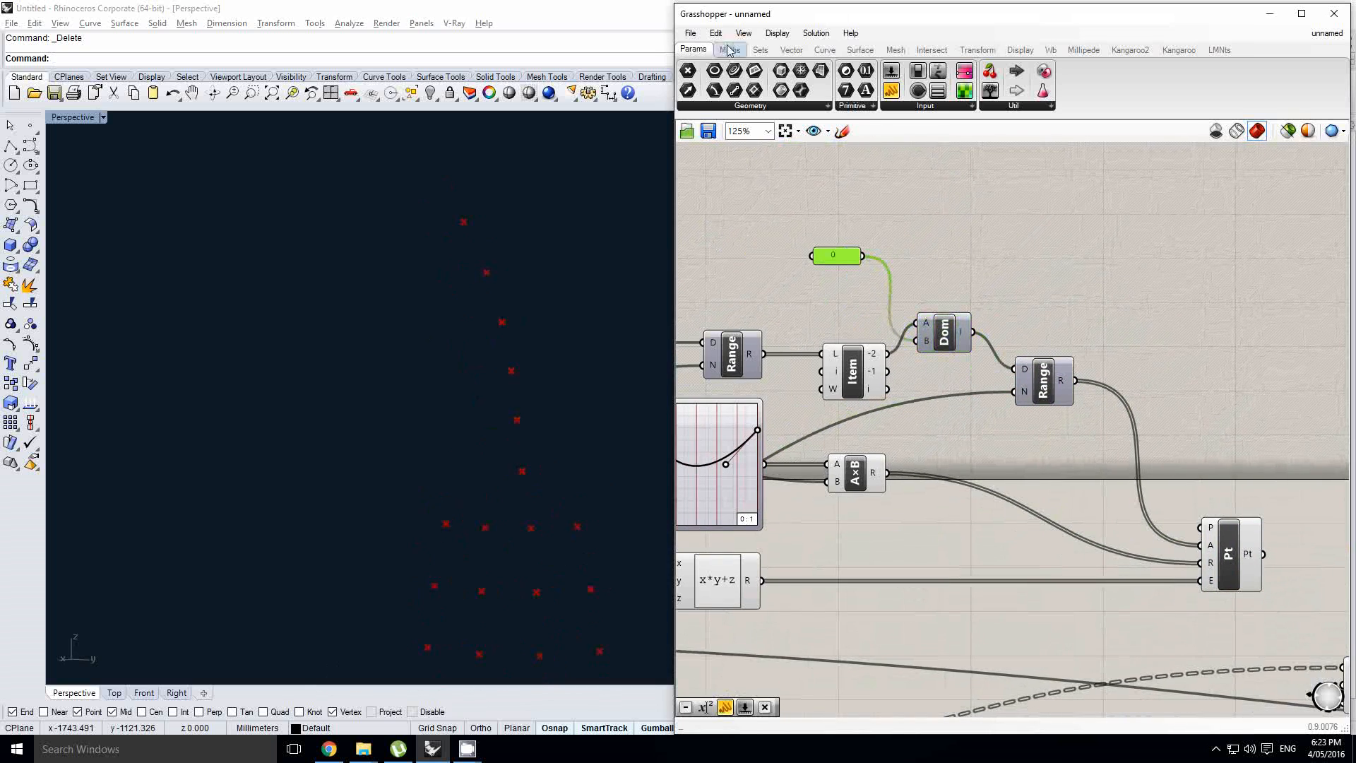
- Add a number slider set to 0.250 above the 0 panel and place an Expression component beside it
{"action": "left_click", "coordinate": [864, 223]}
{"action": "right_click_drag", "start_coordinate": [897, 190], "coordinate": [885, 209]}
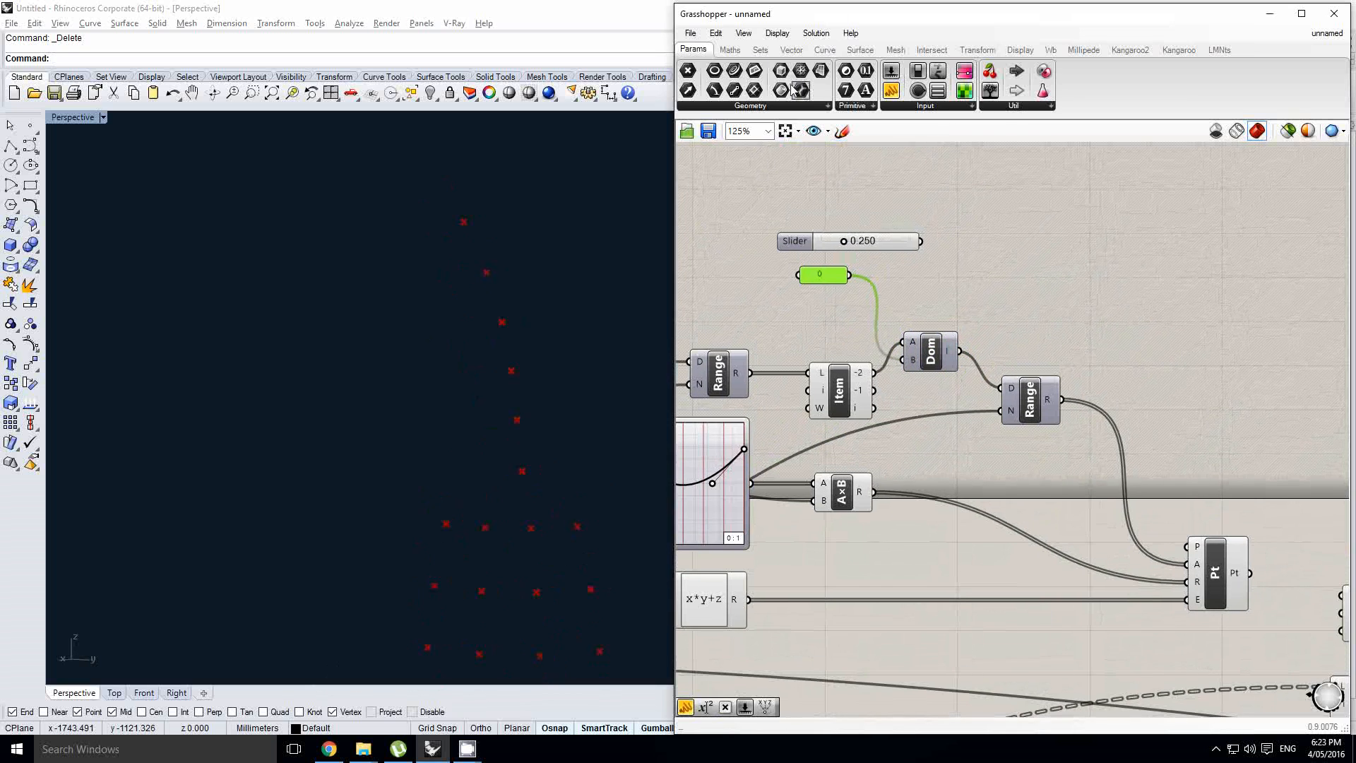
{"action": "left_click", "coordinate": [730, 51]}
{"action": "left_click", "coordinate": [916, 91]}
{"action": "left_click", "coordinate": [1045, 280]}
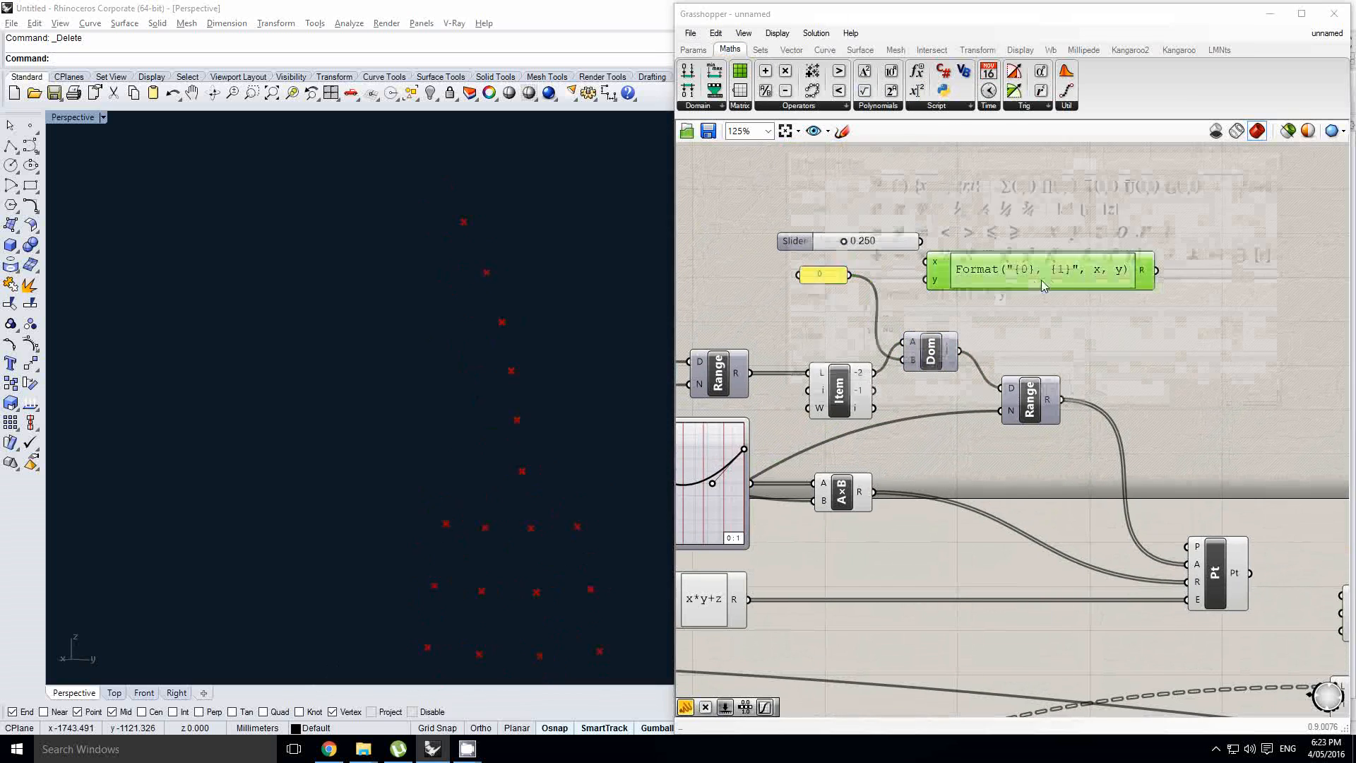
- Set the Expression component's formula to if(x<y*z,0,x)
{"action": "double_click", "coordinate": [1042, 276]}
{"action": "type", "text": "if(x<y*z,0,"}
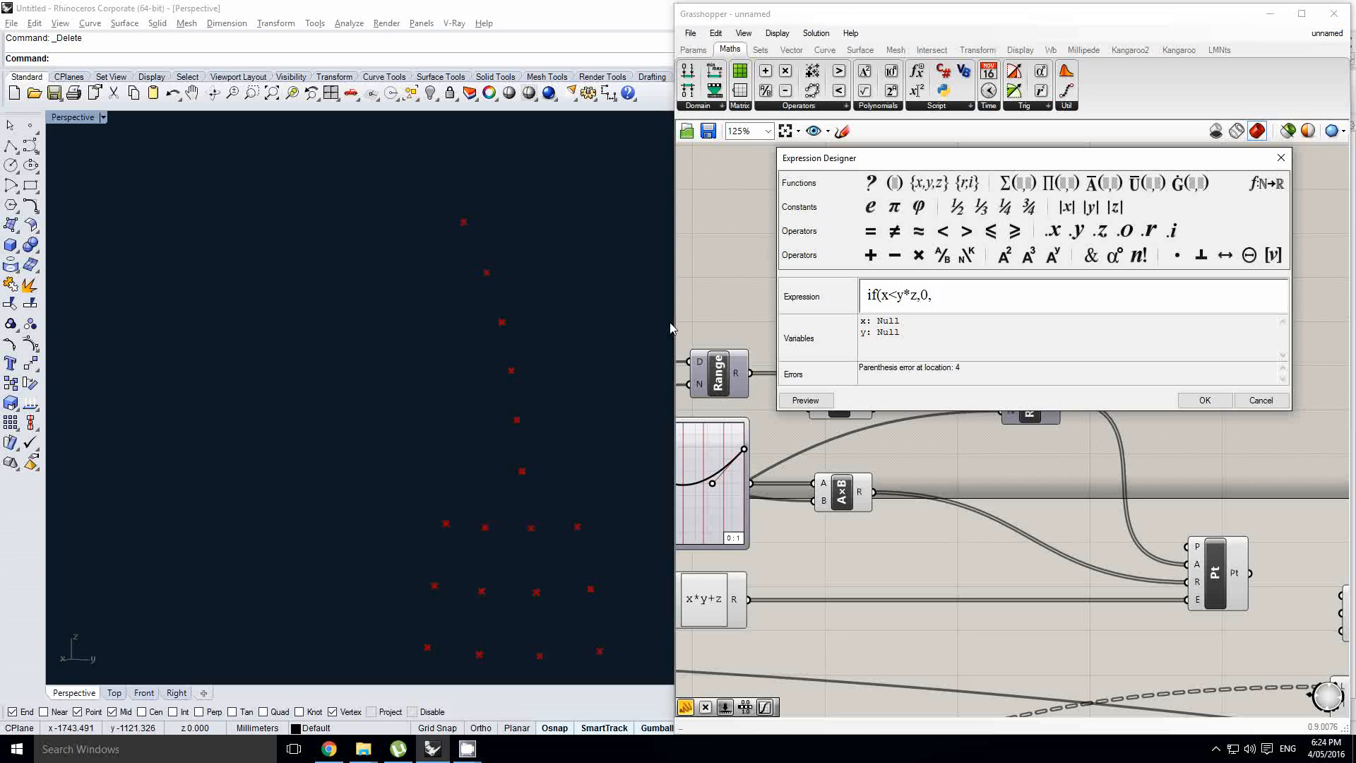
{"action": "type", "text": ")"}
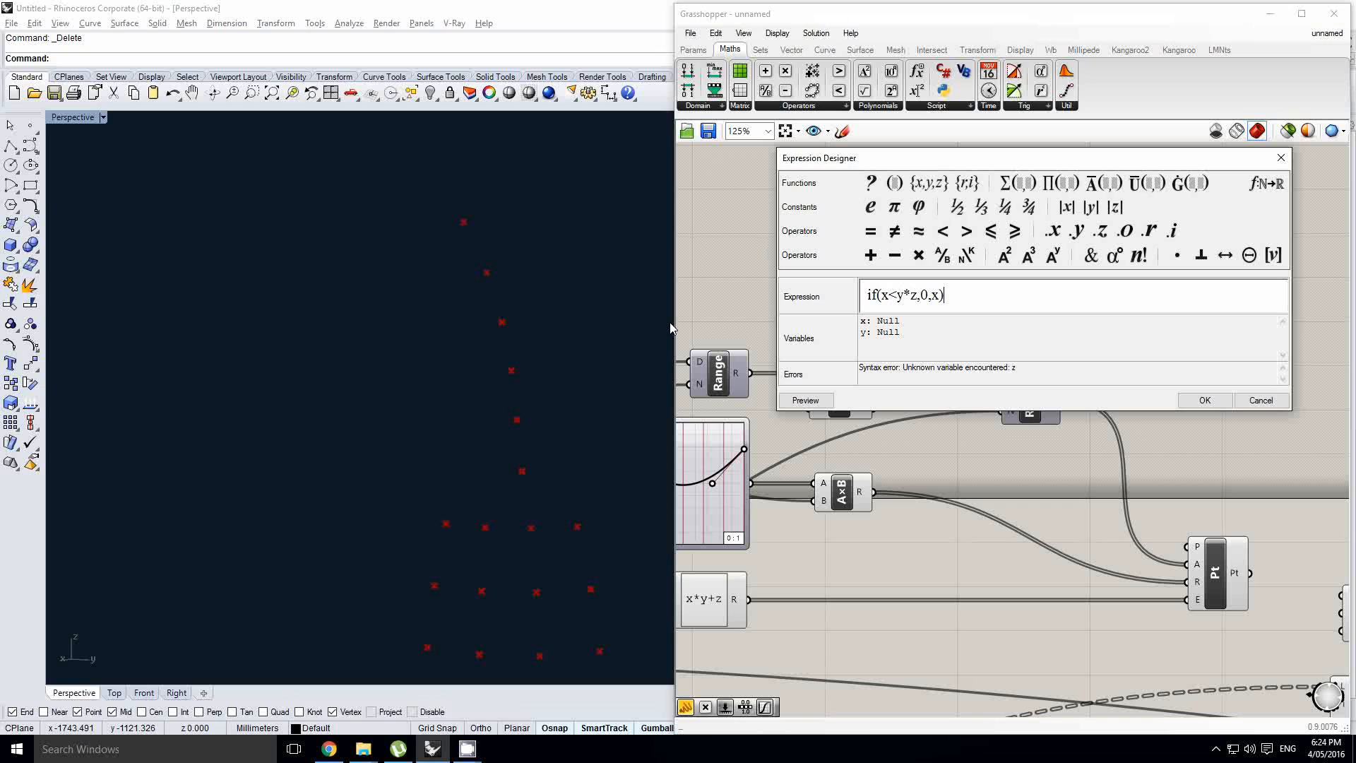
{"action": "left_click", "coordinate": [1204, 400]}
{"action": "right_click_drag", "start_coordinate": [913, 300], "coordinate": [910, 313]}
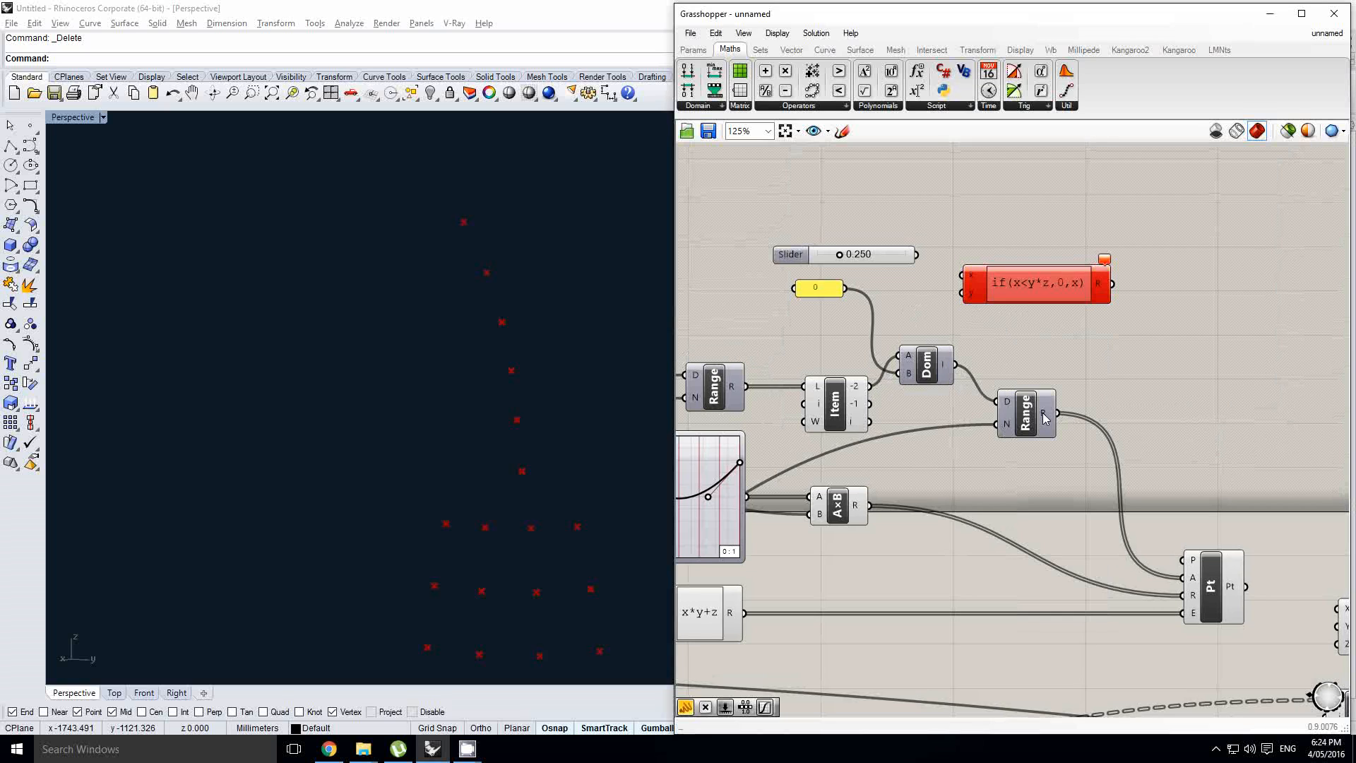
- Connect the new Range to the expression's x and the Item's -2 output to y, and add a z input
{"action": "left_click_drag", "start_coordinate": [1059, 416], "coordinate": [1041, 295]}
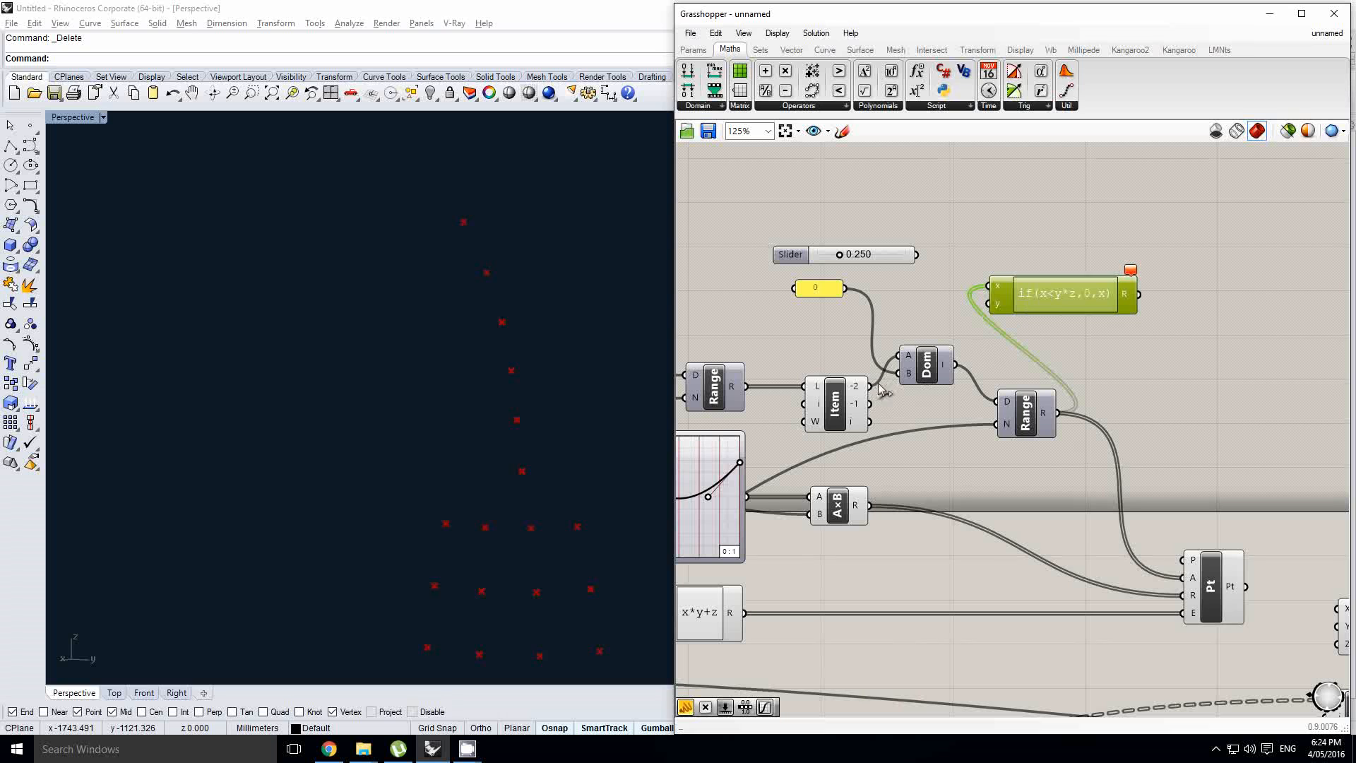
{"action": "left_click_drag", "start_coordinate": [871, 387], "coordinate": [991, 303]}
{"action": "scroll", "coordinate": [1006, 308], "scroll_direction": "up", "scroll_amount": 5}
{"action": "left_click", "coordinate": [1017, 315]}
{"action": "scroll", "coordinate": [957, 297], "scroll_direction": "down", "scroll_amount": 6}
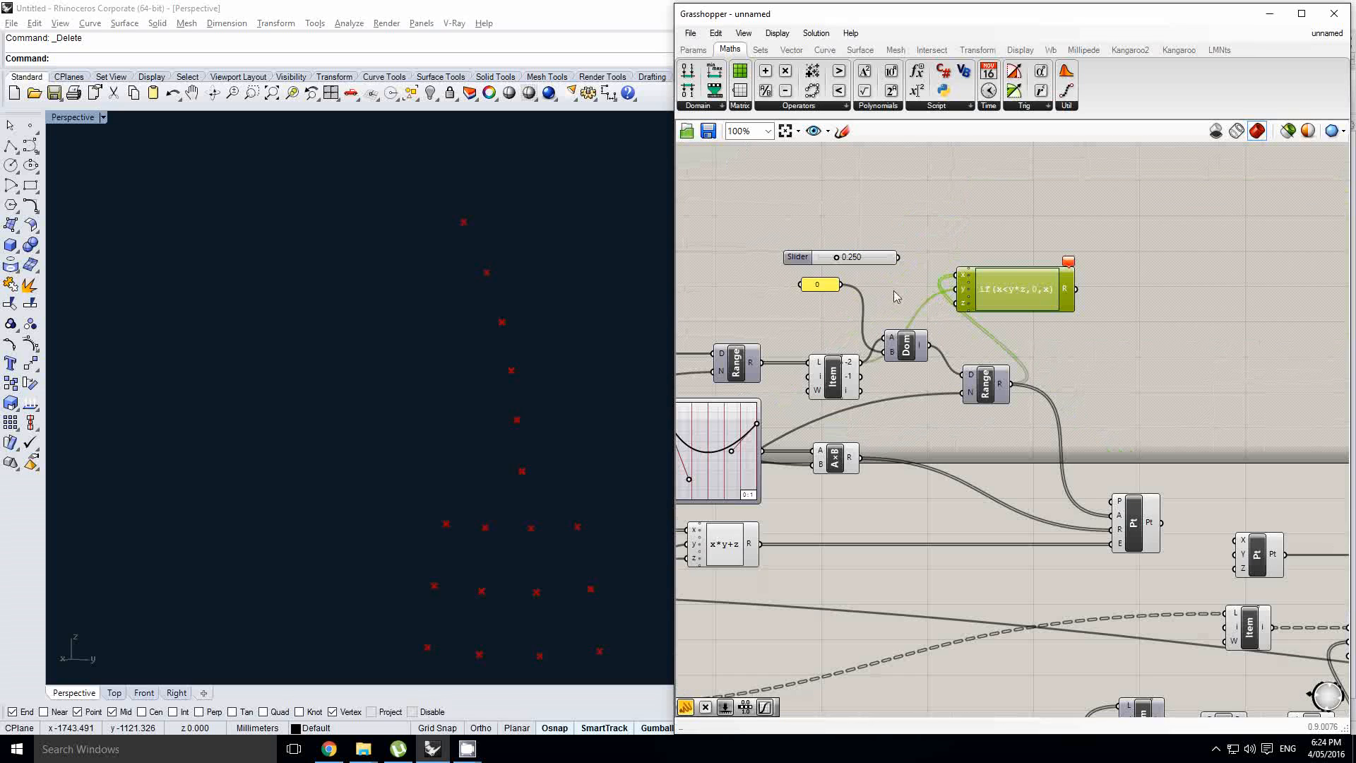
- Connect the slider to the expression's z input and feed its result into Point Cylindrical's A input
{"action": "left_click_drag", "start_coordinate": [899, 258], "coordinate": [960, 305]}
{"action": "right_click_drag", "start_coordinate": [1088, 303], "coordinate": [1051, 300]}
{"action": "left_click", "coordinate": [1050, 300]}
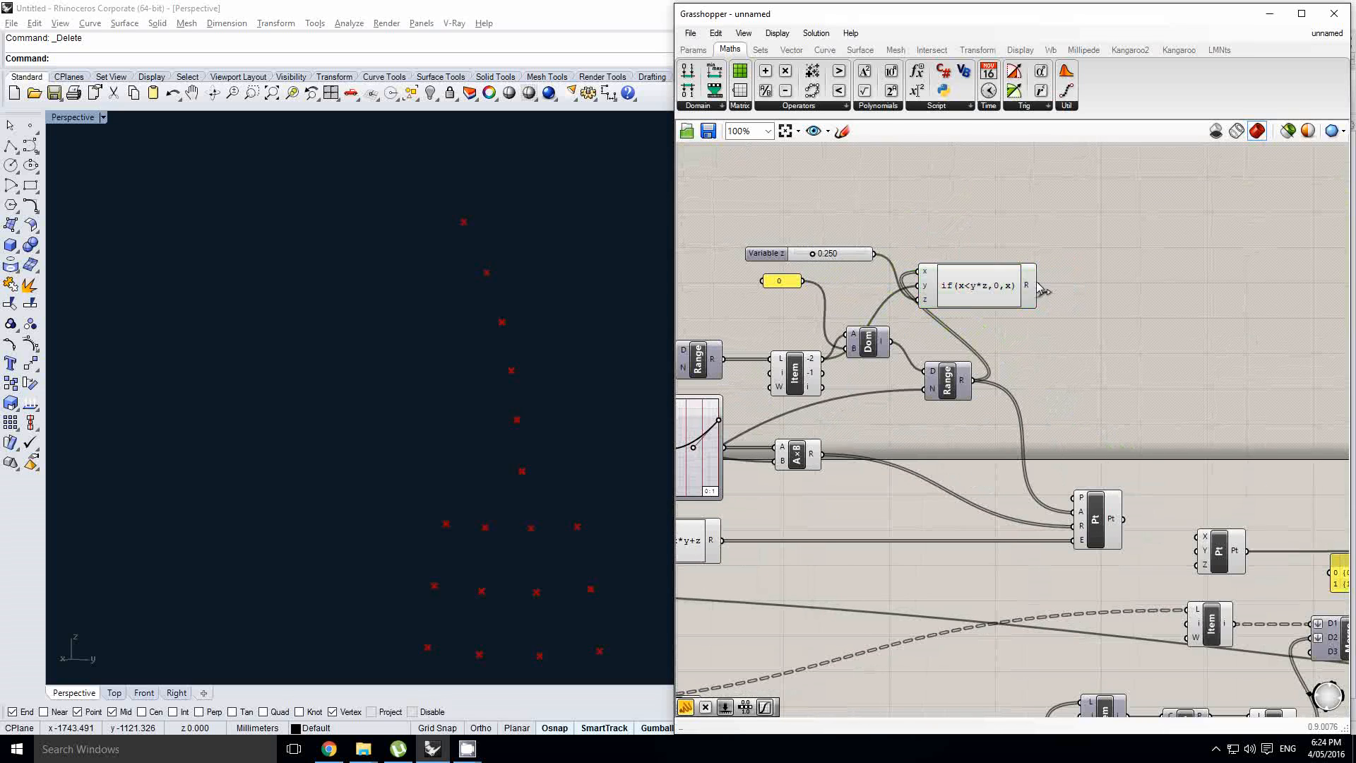
{"action": "left_click_drag", "start_coordinate": [1038, 286], "coordinate": [1073, 511]}
- Tune the Variable z slider, settling on 0.387, while checking where the upper points switch angle in the perspective view
{"action": "right_click_drag", "start_coordinate": [839, 275], "coordinate": [901, 292]}
{"action": "scroll", "coordinate": [903, 292], "scroll_direction": "up", "scroll_amount": 1}
{"action": "right_click_drag", "start_coordinate": [452, 323], "coordinate": [586, 332]}
{"action": "right_click_drag", "start_coordinate": [857, 275], "coordinate": [876, 290]}
{"action": "scroll", "coordinate": [874, 290], "scroll_direction": "up", "scroll_amount": 1}
{"action": "left_click_drag", "start_coordinate": [895, 280], "coordinate": [949, 286]}
{"action": "scroll", "coordinate": [949, 285], "scroll_direction": "up", "scroll_amount": 1}
{"action": "right_click_drag", "start_coordinate": [417, 420], "coordinate": [435, 424]}
{"action": "scroll", "coordinate": [511, 415], "scroll_direction": "down", "scroll_amount": 2}
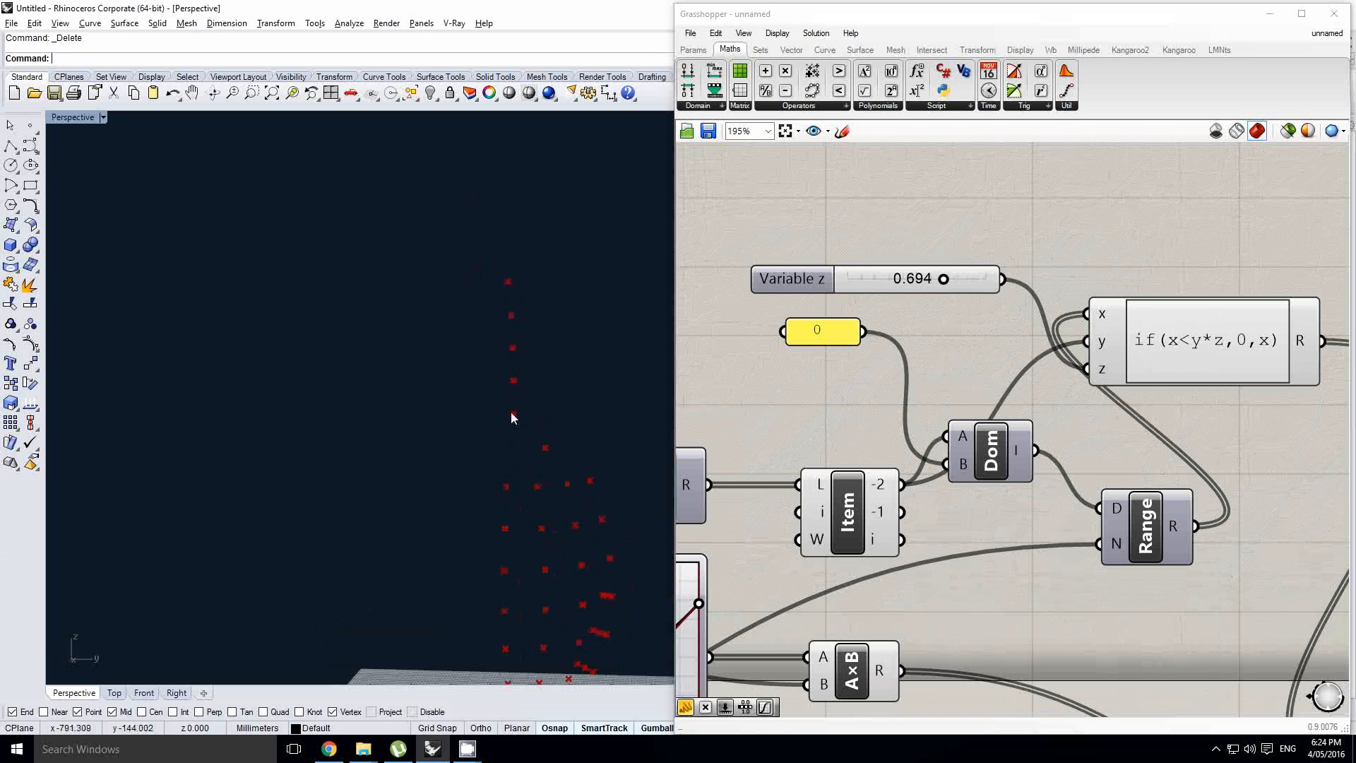
{"action": "scroll", "coordinate": [938, 288], "scroll_direction": "up", "scroll_amount": 1}
{"action": "left_click_drag", "start_coordinate": [945, 286], "coordinate": [895, 287]}
{"action": "right_click_drag", "start_coordinate": [515, 410], "coordinate": [547, 503]}
- Flatten the dip of the Bezier graph by raising both of its control handles
{"action": "right_click_drag", "start_coordinate": [915, 372], "coordinate": [1019, 327]}
{"action": "scroll", "coordinate": [1019, 327], "scroll_direction": "down", "scroll_amount": 2}
{"action": "right_click_drag", "start_coordinate": [733, 553], "coordinate": [851, 486]}
{"action": "scroll", "coordinate": [851, 486], "scroll_direction": "up", "scroll_amount": 1}
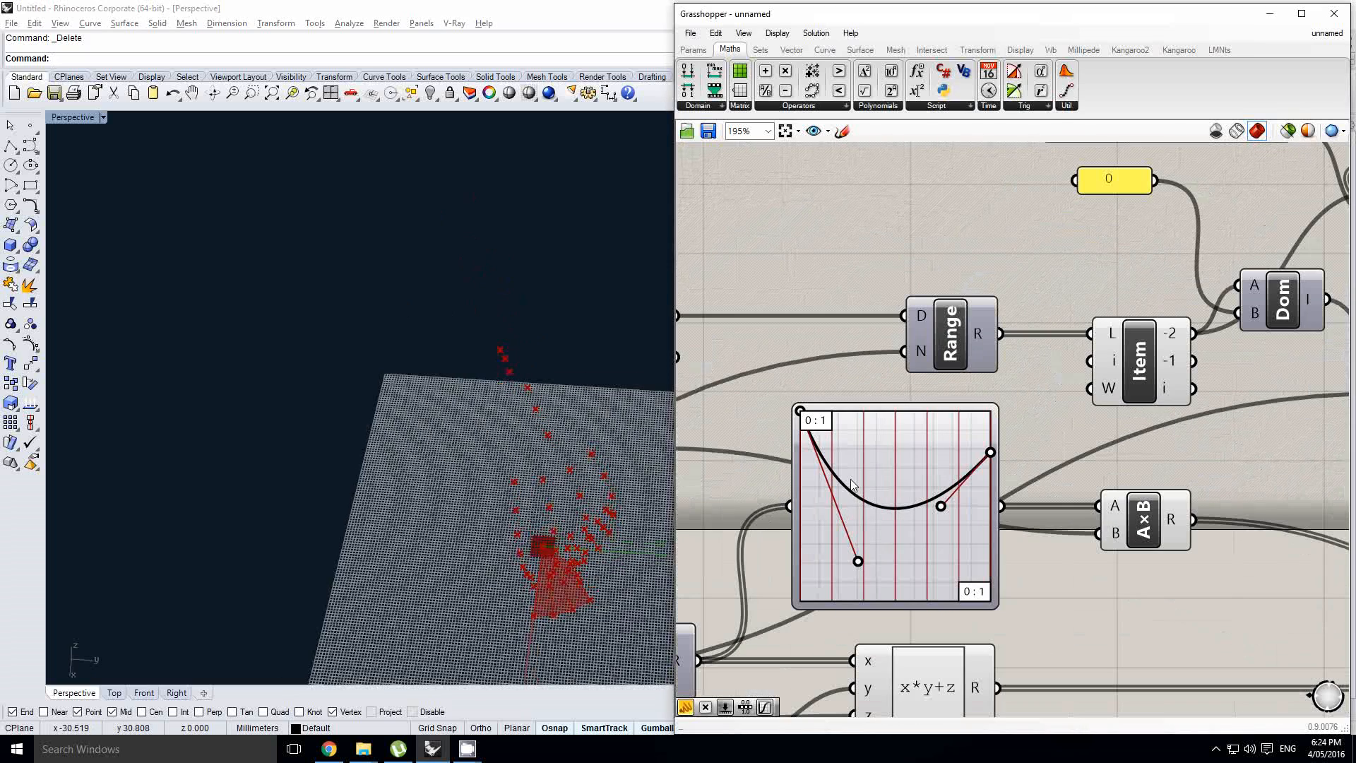
{"action": "left_click_drag", "start_coordinate": [855, 565], "coordinate": [893, 534]}
{"action": "right_click_drag", "start_coordinate": [521, 551], "coordinate": [592, 383]}
{"action": "left_click_drag", "start_coordinate": [941, 506], "coordinate": [930, 478]}
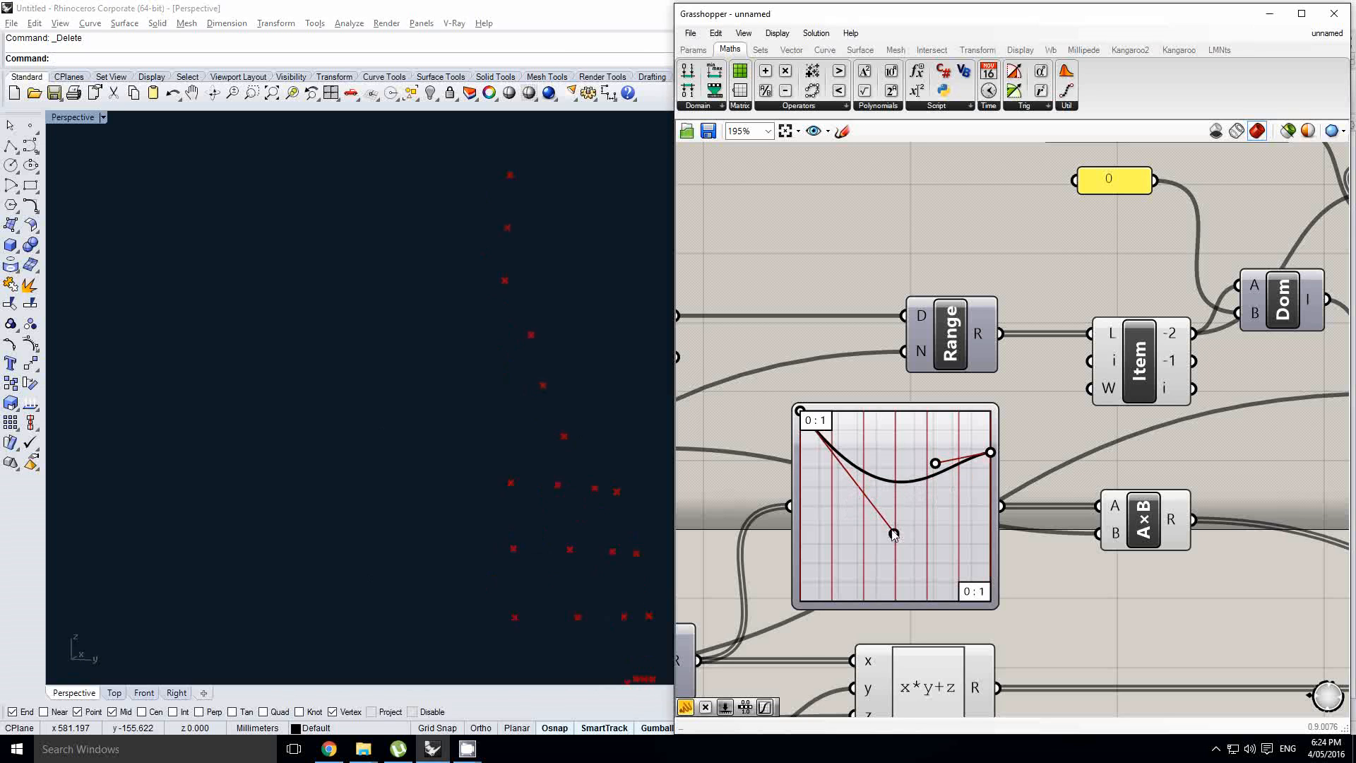
{"action": "left_click_drag", "start_coordinate": [893, 534], "coordinate": [919, 509]}
{"action": "right_click_drag", "start_coordinate": [561, 399], "coordinate": [554, 333]}
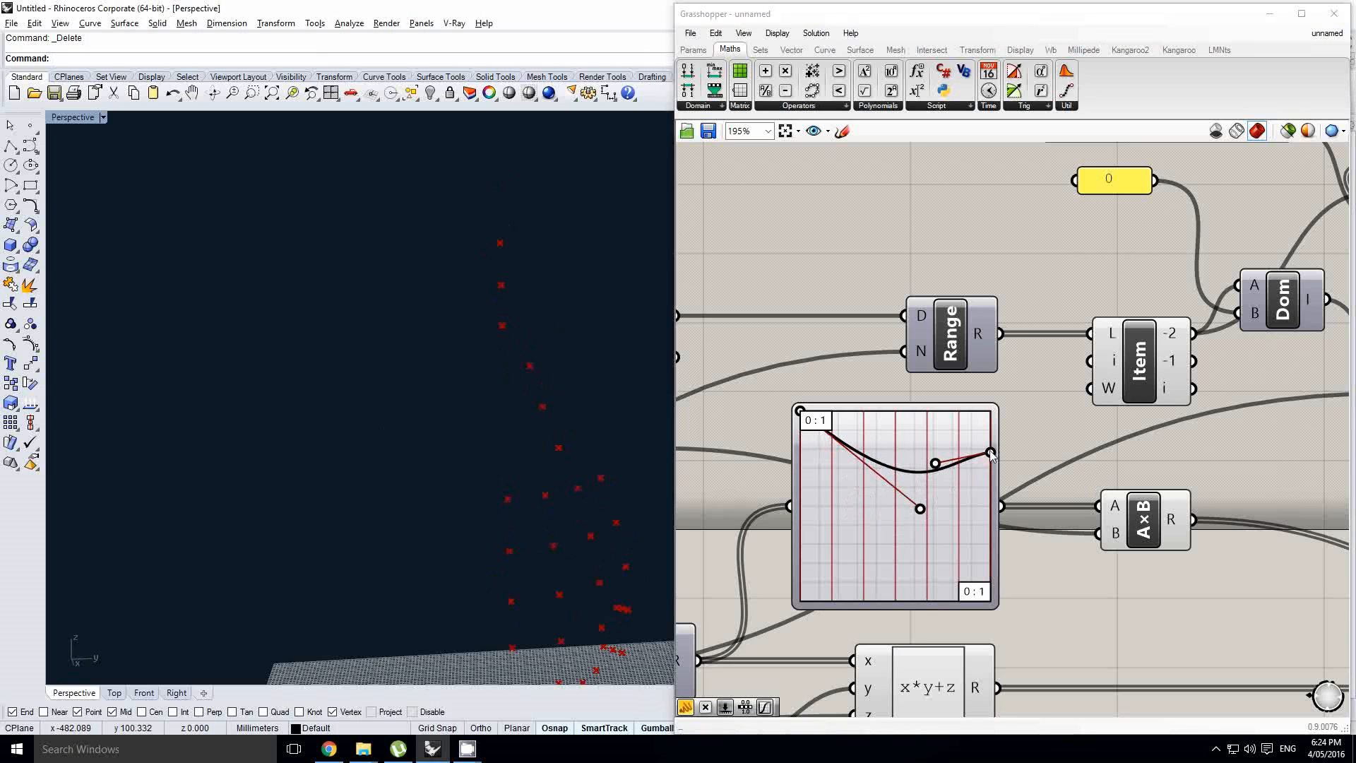
- Raise the Bezier graph's end point close to its upper limit and pull that point's handle inward and down
{"action": "left_click_drag", "start_coordinate": [991, 455], "coordinate": [987, 416]}
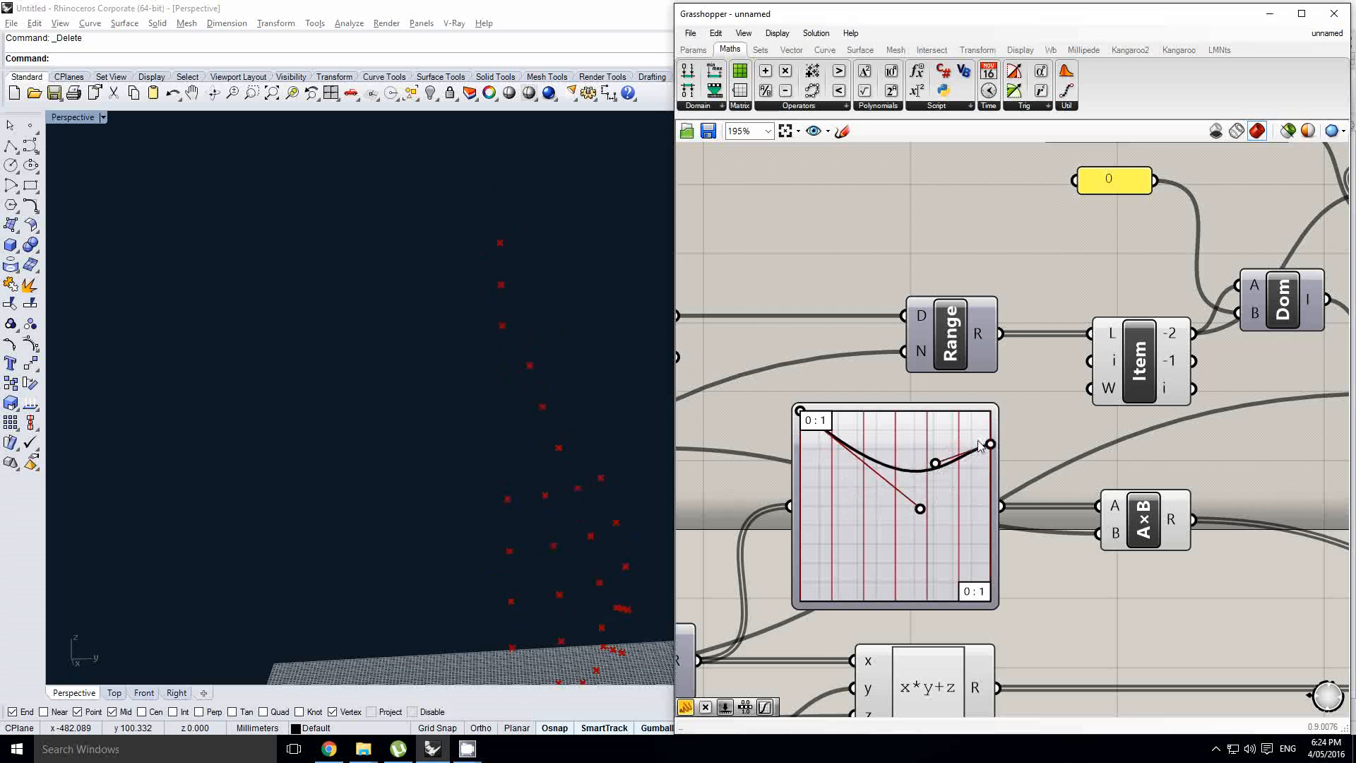
{"action": "right_click_drag", "start_coordinate": [461, 424], "coordinate": [542, 386]}
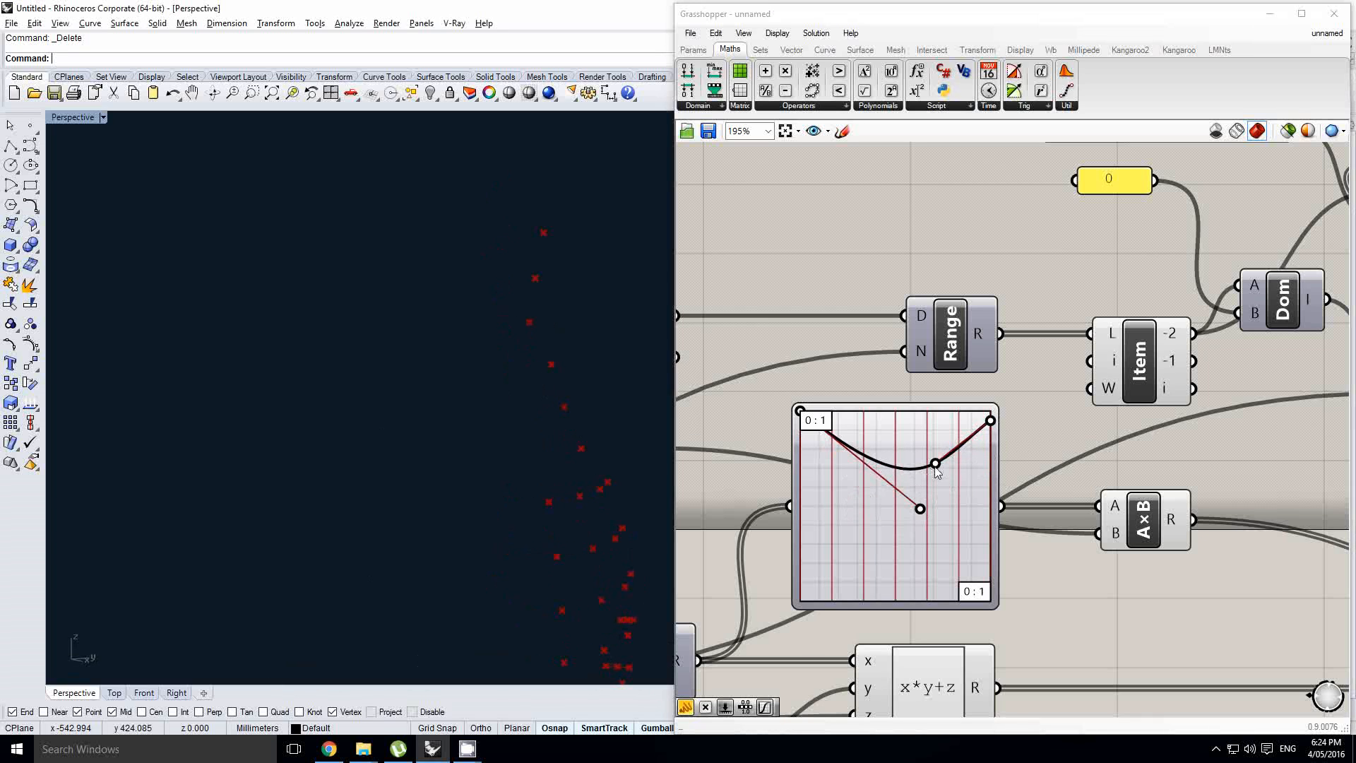
{"action": "left_click_drag", "start_coordinate": [935, 466], "coordinate": [892, 512]}
{"action": "right_click_drag", "start_coordinate": [509, 424], "coordinate": [620, 448]}
- Move the Point Cylindrical component farther from the expression and level with the A×B component
{"action": "scroll", "coordinate": [777, 452], "scroll_direction": "down", "scroll_amount": 3}
{"action": "right_click_drag", "start_coordinate": [1313, 463], "coordinate": [1104, 452]}
{"action": "right_click_drag", "start_coordinate": [1012, 372], "coordinate": [1083, 393]}
{"action": "right_click_drag", "start_coordinate": [1113, 538], "coordinate": [1068, 496]}
{"action": "left_click", "coordinate": [1053, 503]}
{"action": "scroll", "coordinate": [1079, 527], "scroll_direction": "up", "scroll_amount": 1}
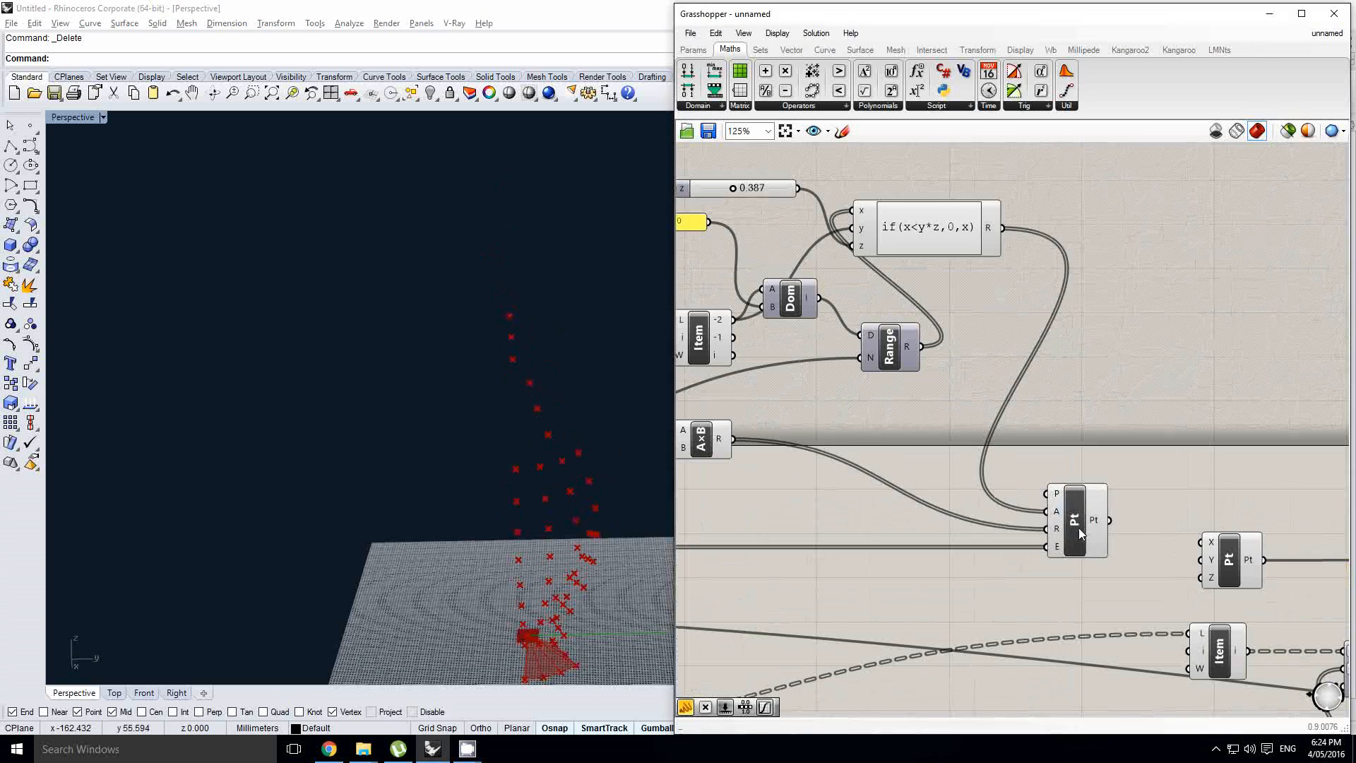
{"action": "left_click_drag", "start_coordinate": [1079, 528], "coordinate": [1127, 528]}
{"action": "scroll", "coordinate": [1024, 353], "scroll_direction": "down", "scroll_amount": 1}
{"action": "right_click_drag", "start_coordinate": [1010, 305], "coordinate": [1080, 353]}
{"action": "left_click", "coordinate": [1028, 311]}
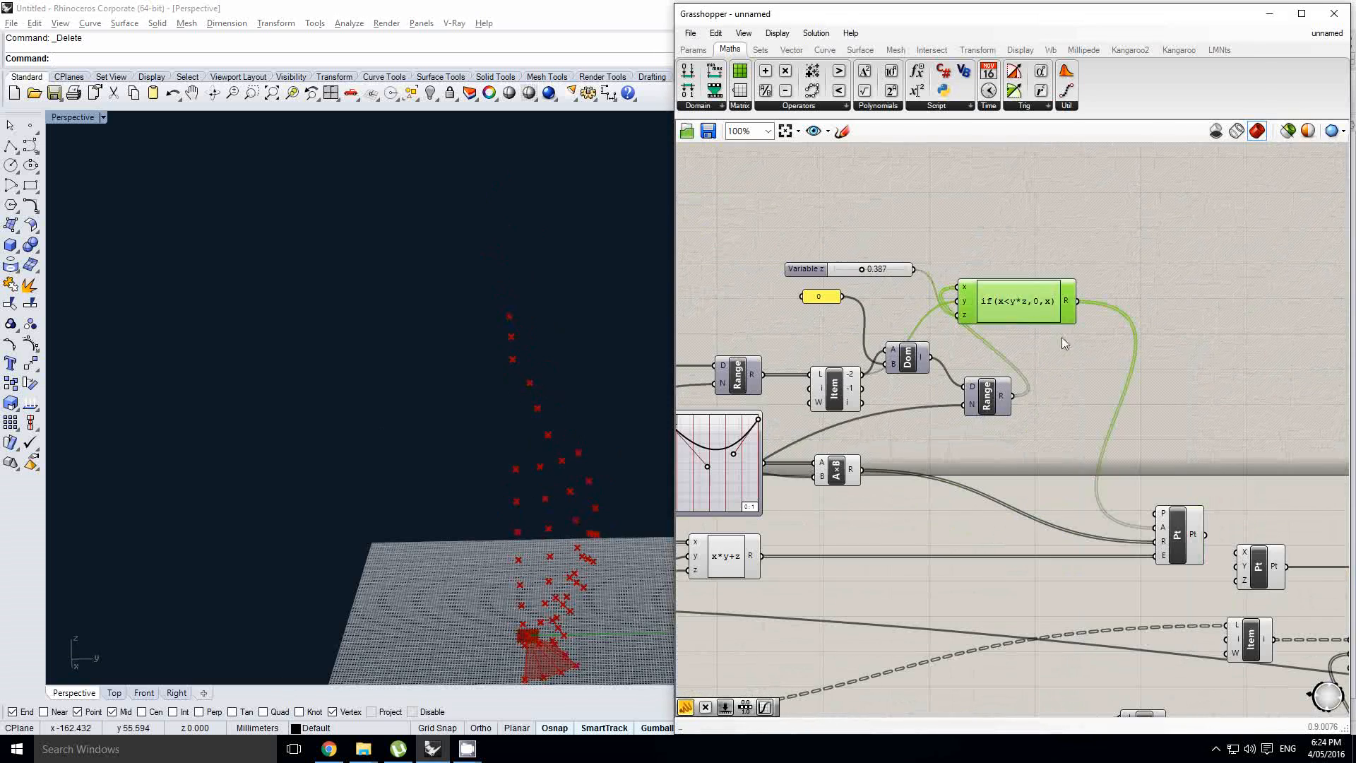
{"action": "left_click_drag", "start_coordinate": [1180, 521], "coordinate": [1196, 449]}
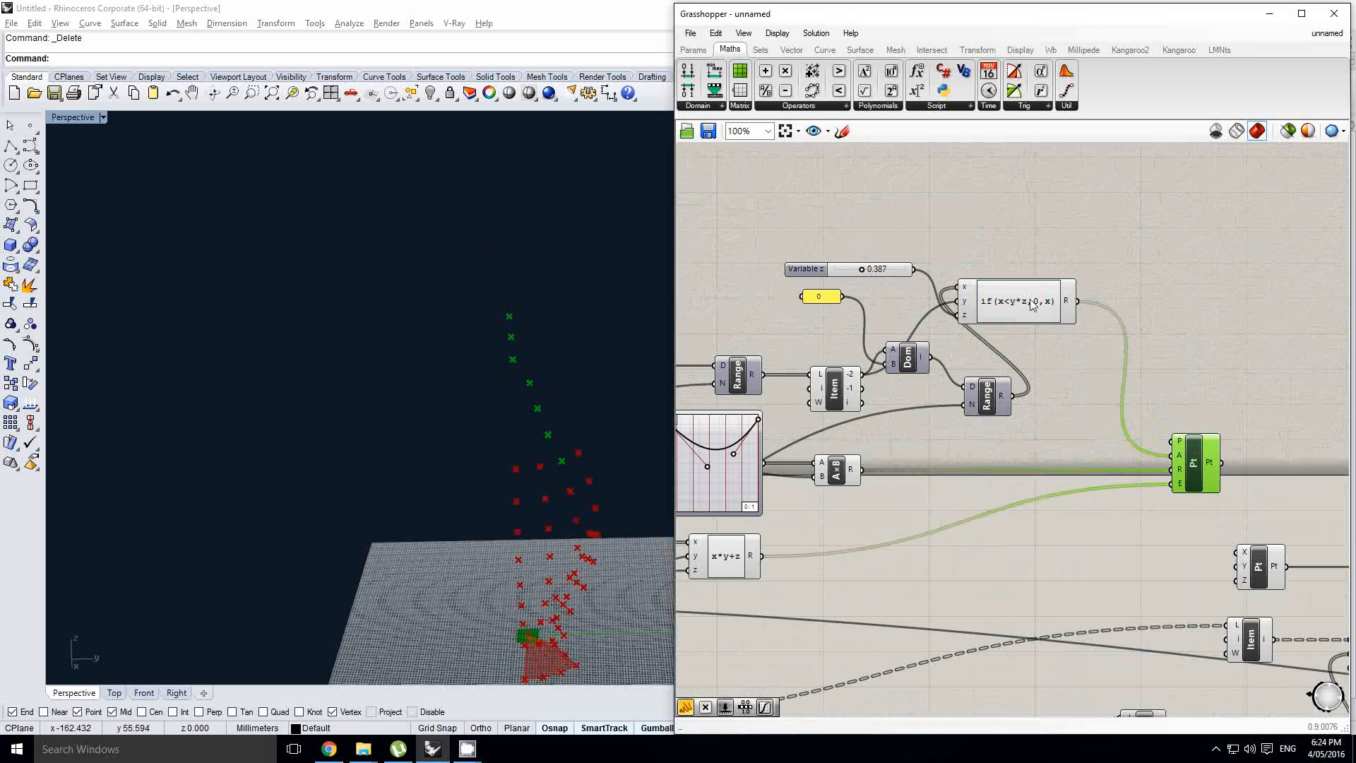
- Space out the expression, Range and Construct Domain components so their wires read clearly
{"action": "left_click_drag", "start_coordinate": [1032, 305], "coordinate": [1111, 337]}
{"action": "left_click_drag", "start_coordinate": [981, 398], "coordinate": [975, 398]}
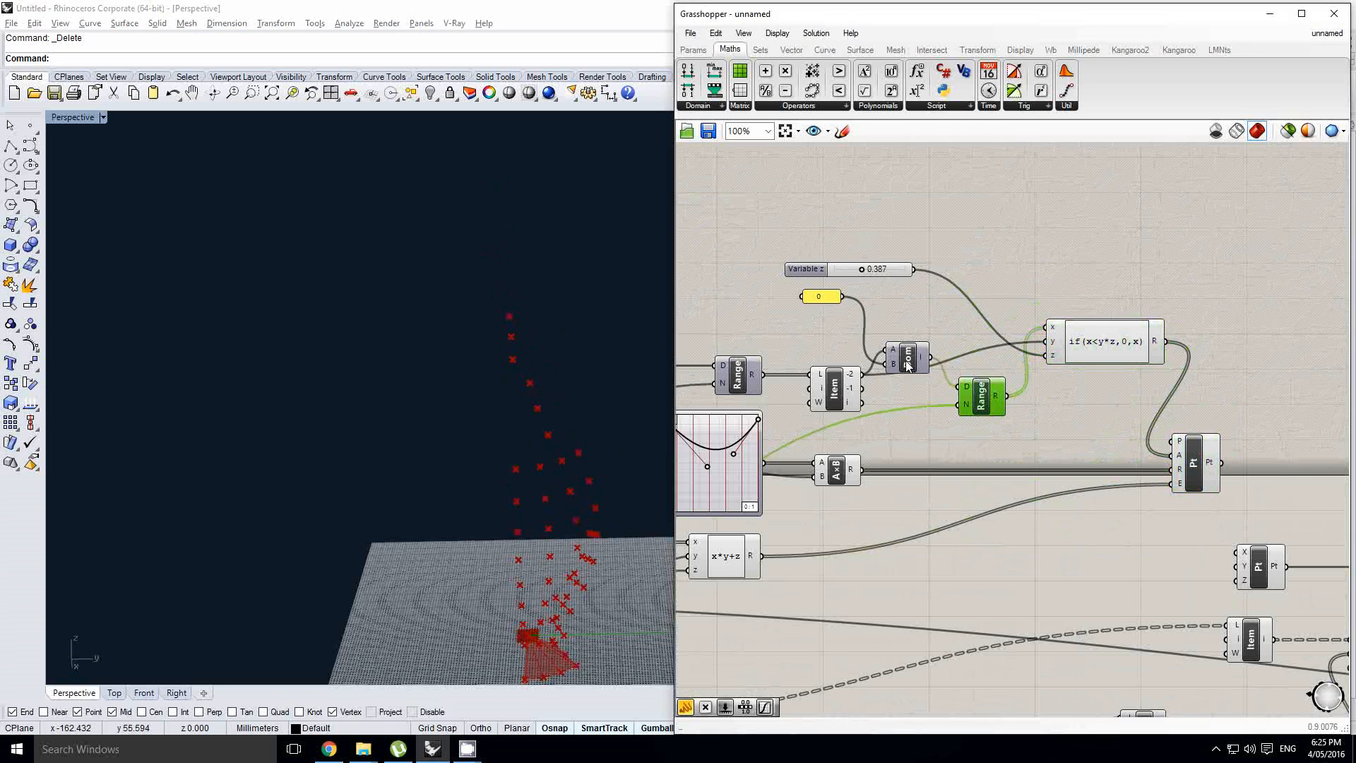
{"action": "left_click_drag", "start_coordinate": [906, 365], "coordinate": [905, 344]}
{"action": "left_click", "coordinate": [890, 378]}
{"action": "mouse_move", "coordinate": [890, 378]}
{"action": "right_mouse_down"}
{"action": "mouse_move", "coordinate": [904, 384]}
{"action": "mouse_move", "coordinate": [885, 388]}
{"action": "right_mouse_up"}
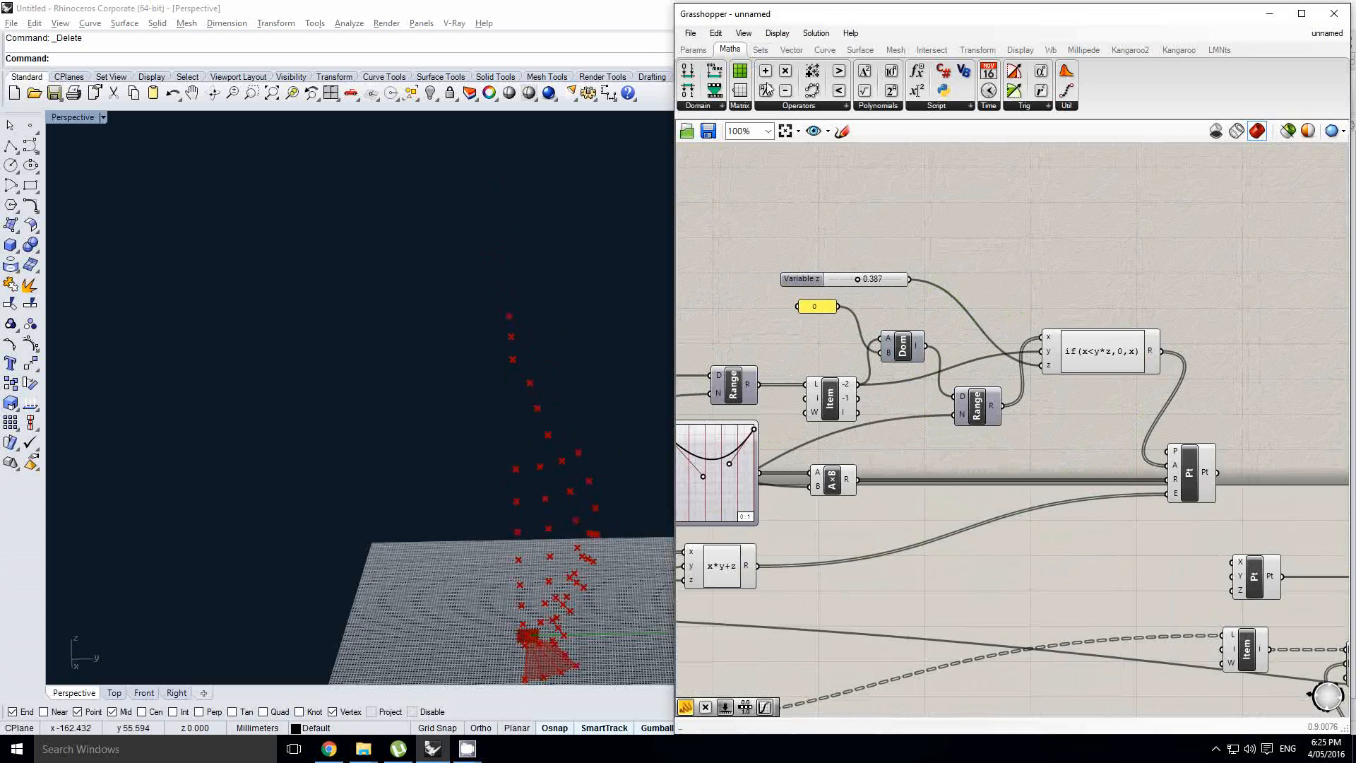
- Add a Subtraction component above the slider that subtracts the Item's -2 output from its -1 output
{"action": "left_click", "coordinate": [920, 233]}
{"action": "scroll", "coordinate": [855, 282], "scroll_direction": "up", "scroll_amount": 1}
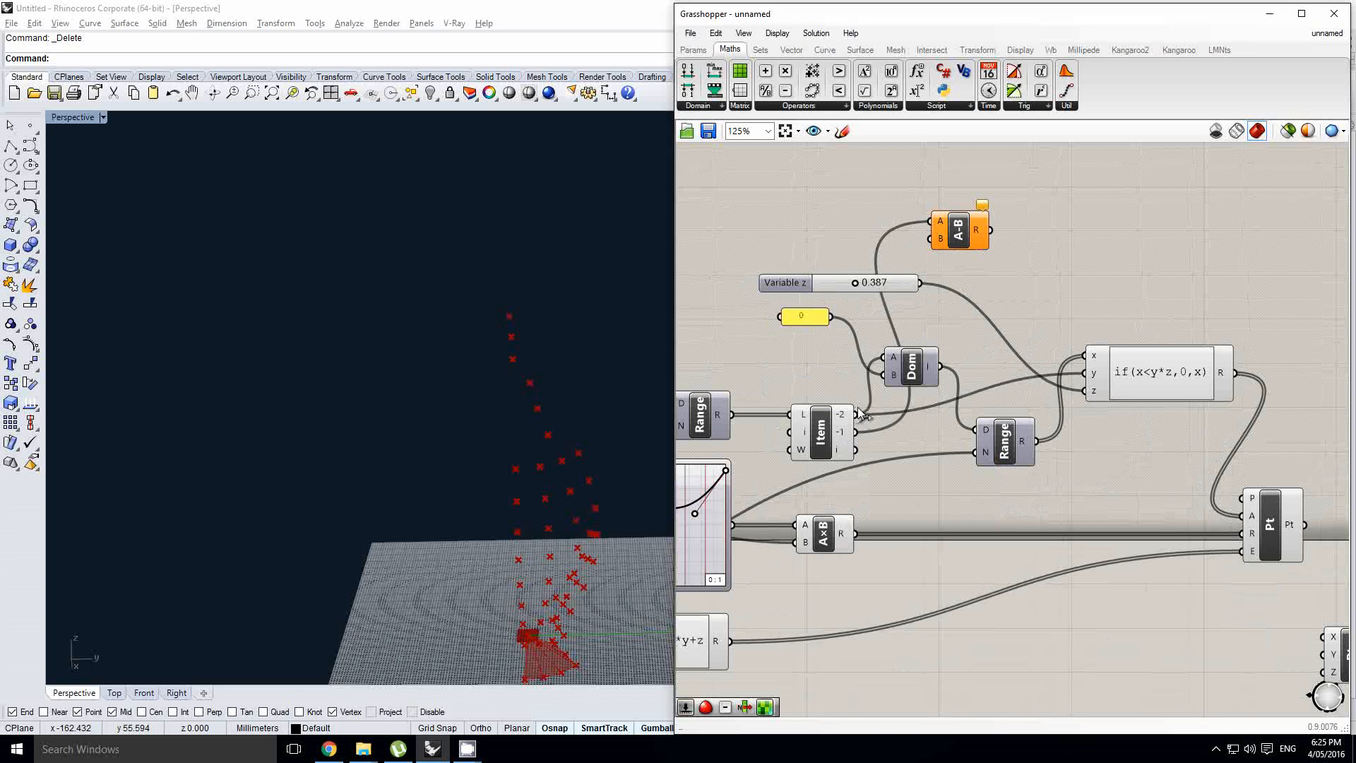
{"action": "right_click_drag", "start_coordinate": [989, 242], "coordinate": [928, 256]}
{"action": "left_click", "coordinate": [1014, 245]}
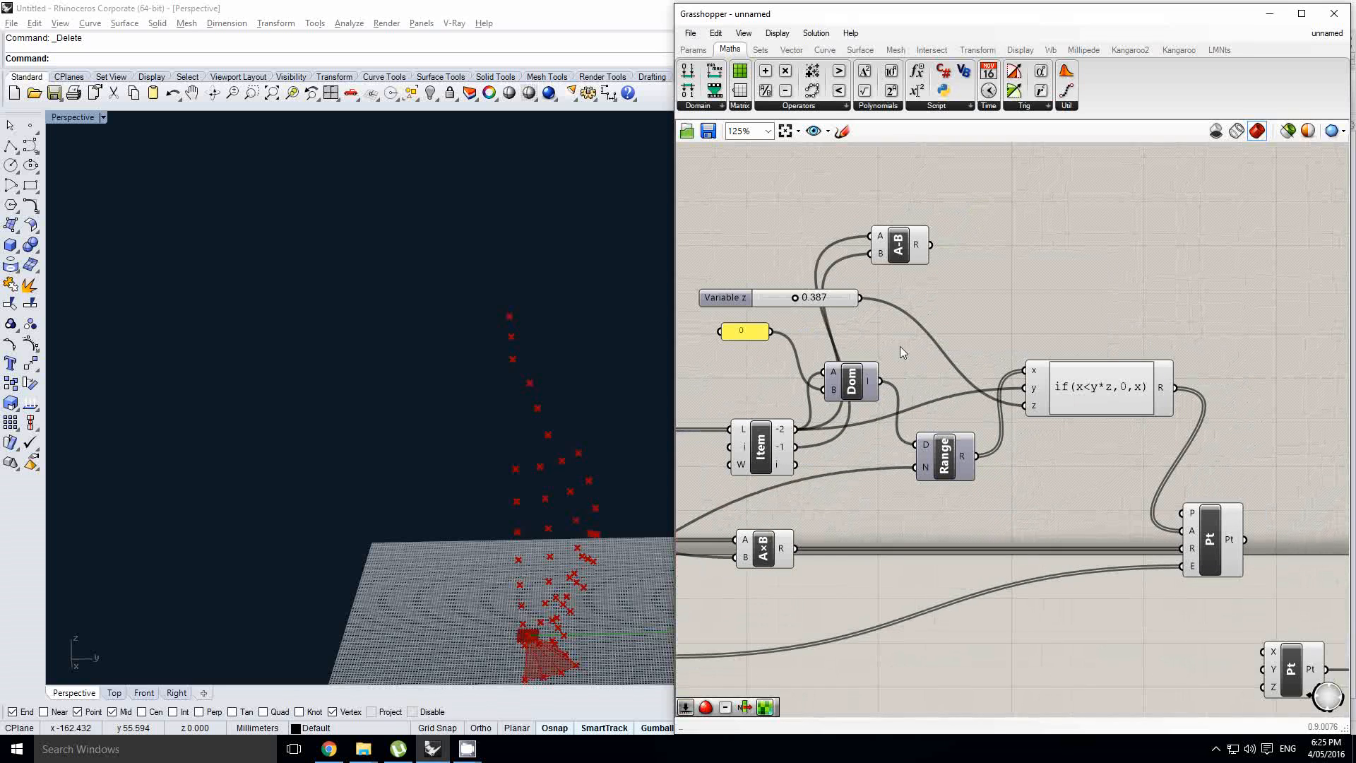
- Duplicate Construct Domain beside the Subtraction, with the Item's -1 output as A and the subtraction result as B
{"action": "left_click_drag", "start_coordinate": [926, 450], "coordinate": [949, 447]}
{"action": "left_click_drag", "start_coordinate": [873, 393], "coordinate": [973, 294], "text": "alt"}
{"action": "scroll", "coordinate": [973, 260], "scroll_direction": "up", "scroll_amount": 1}
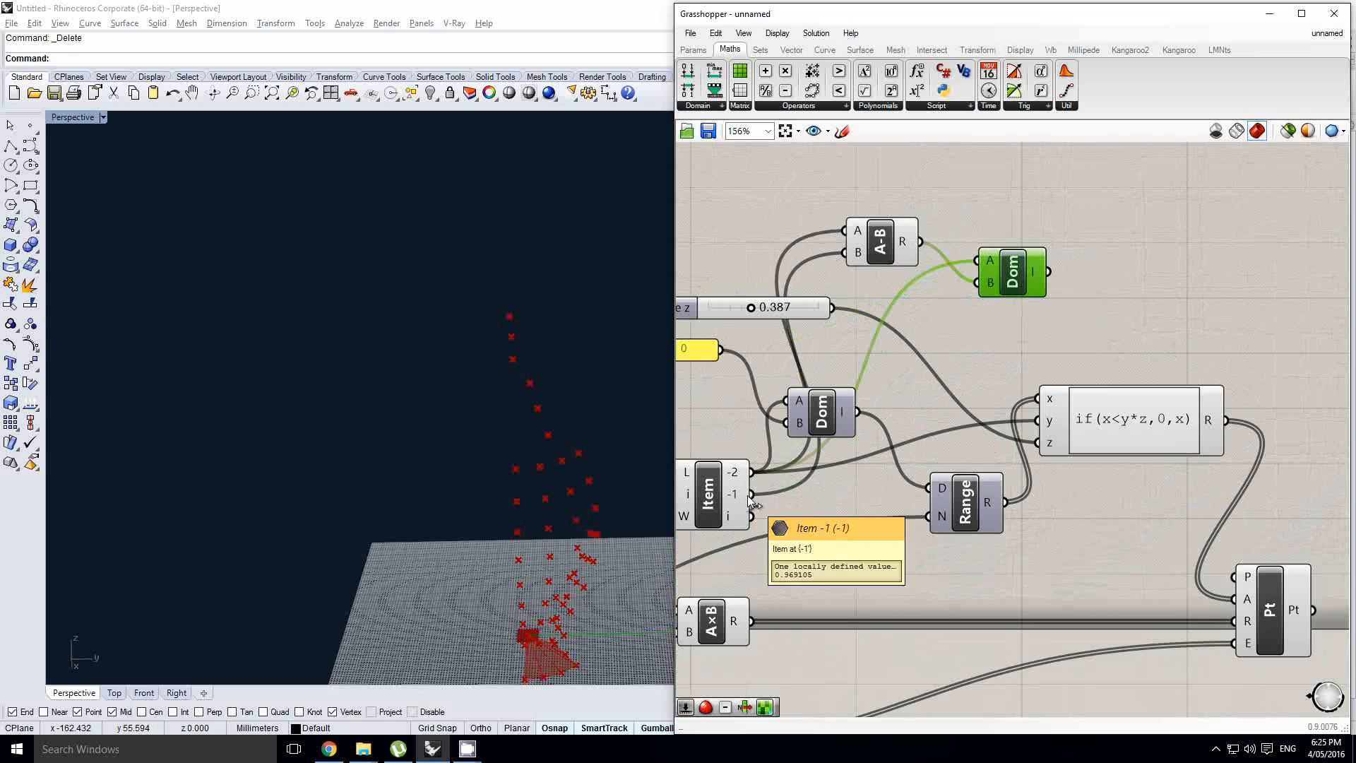
{"action": "left_click_drag", "start_coordinate": [735, 497], "coordinate": [990, 240]}
{"action": "right_click_drag", "start_coordinate": [1024, 263], "coordinate": [938, 282]}
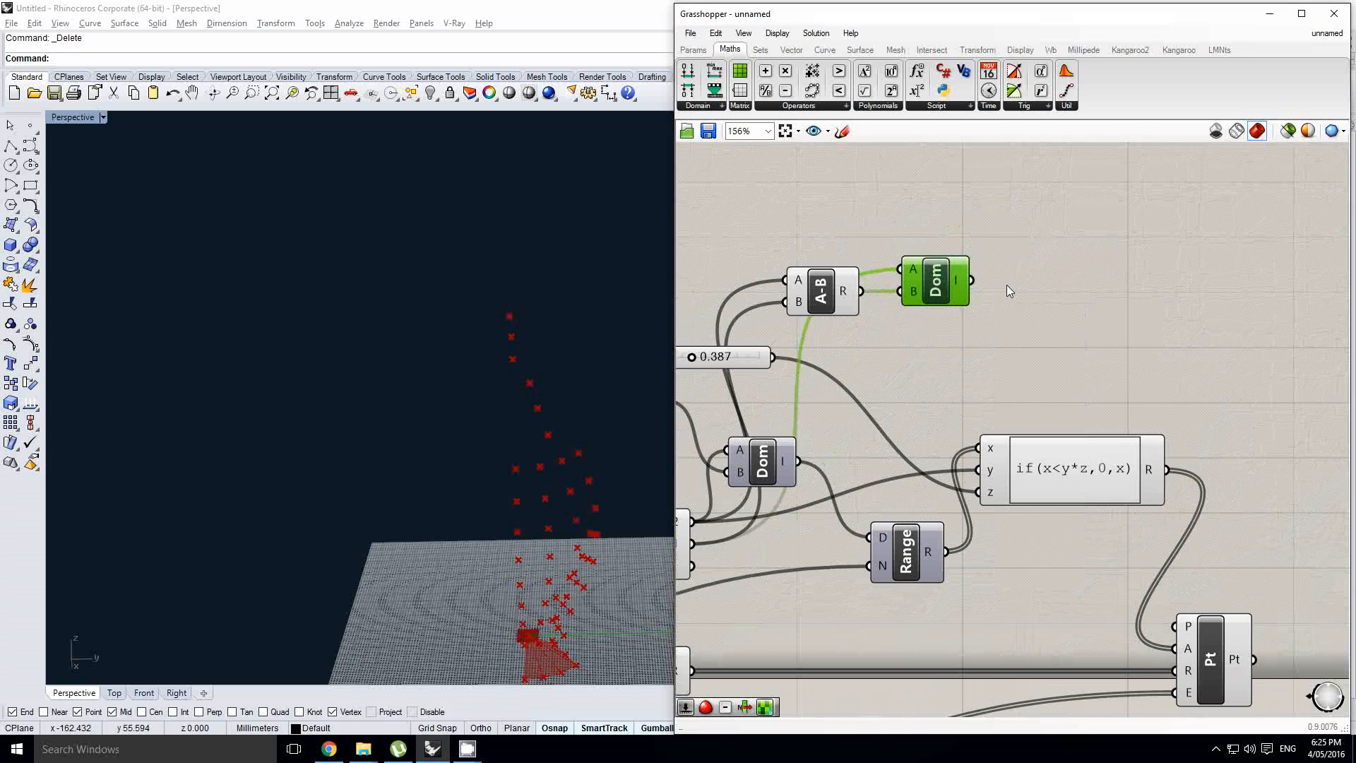
- Duplicate the Range component beside the new Construct Domain, feed that domain into it, and inspect its output values
{"action": "right_click_drag", "start_coordinate": [1064, 305], "coordinate": [998, 299]}
{"action": "scroll", "coordinate": [996, 298], "scroll_direction": "down", "scroll_amount": 2}
{"action": "left_click", "coordinate": [993, 297]}
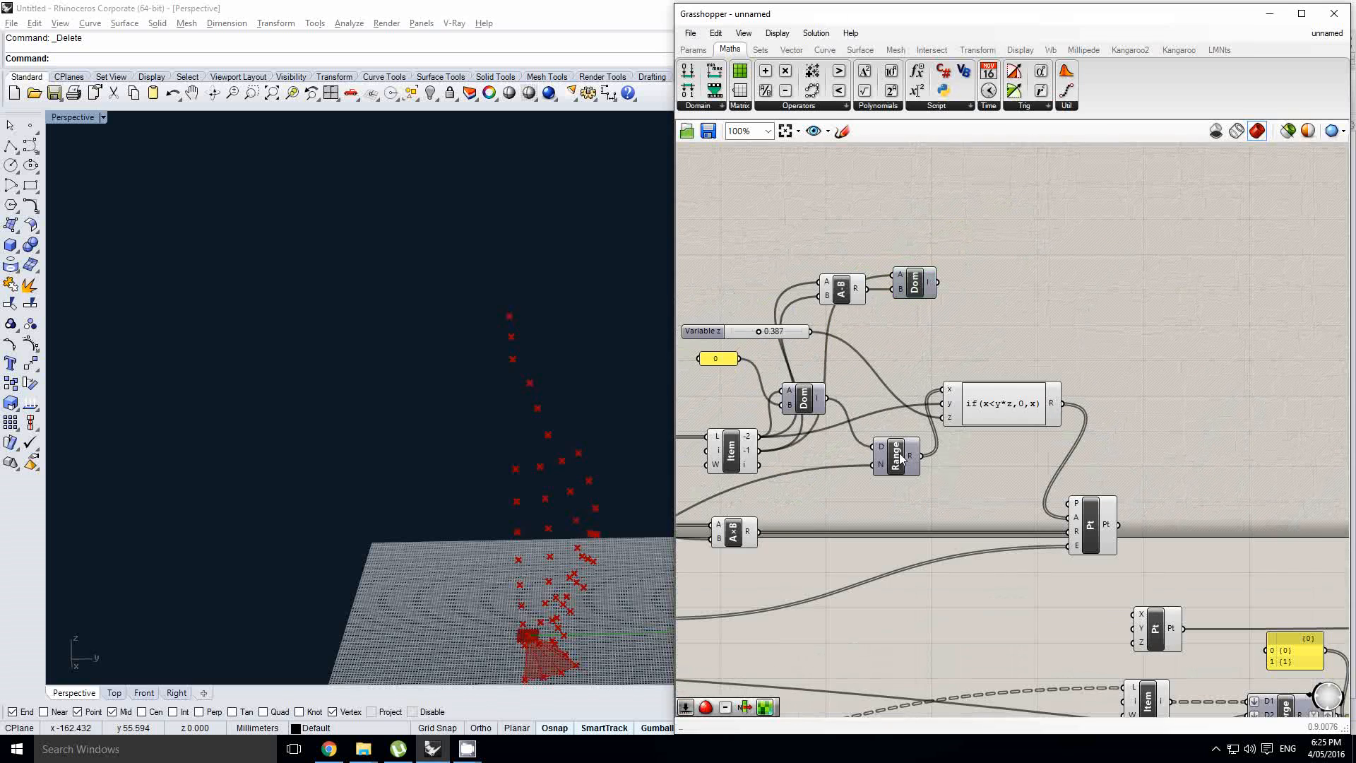
{"action": "left_click_drag", "start_coordinate": [900, 456], "coordinate": [963, 302], "text": "alt"}
{"action": "left_click_drag", "start_coordinate": [983, 311], "coordinate": [978, 290]}
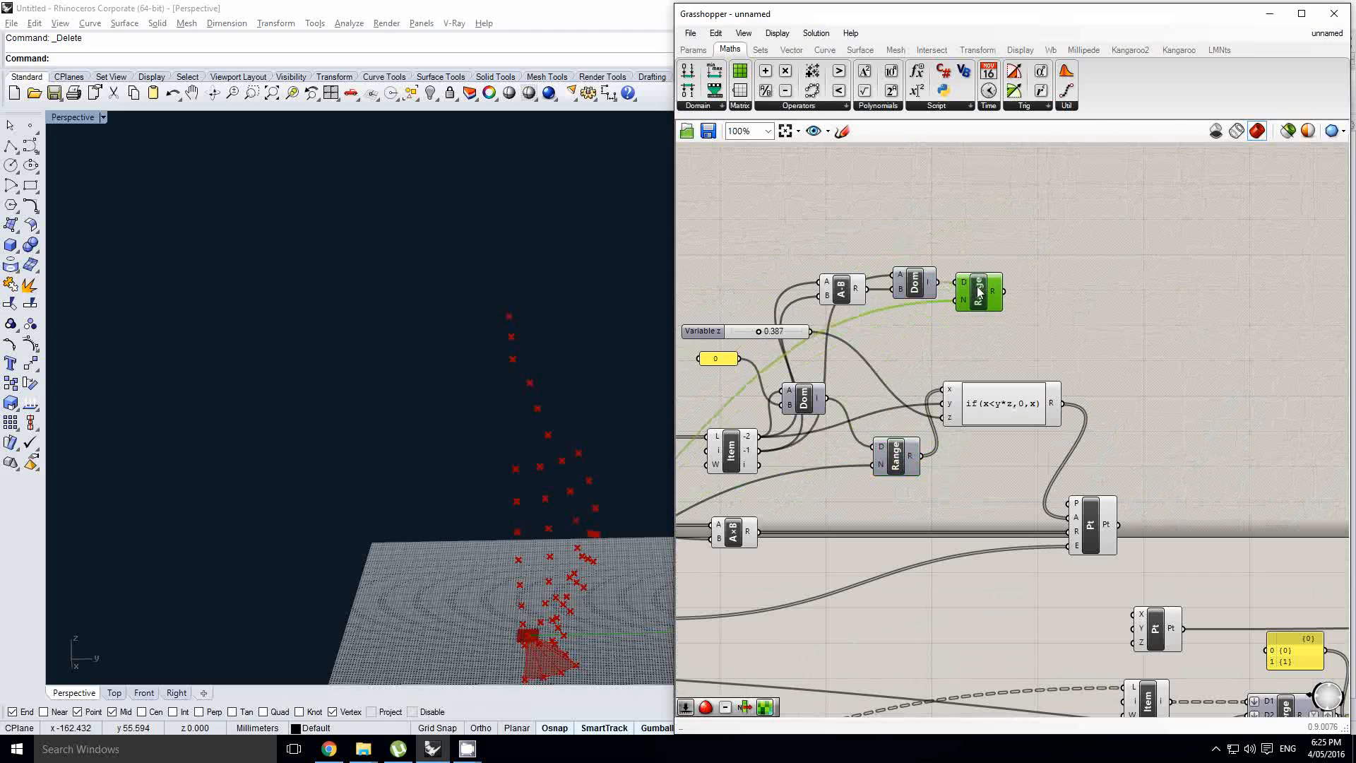
{"action": "mouse_move", "coordinate": [996, 300]}
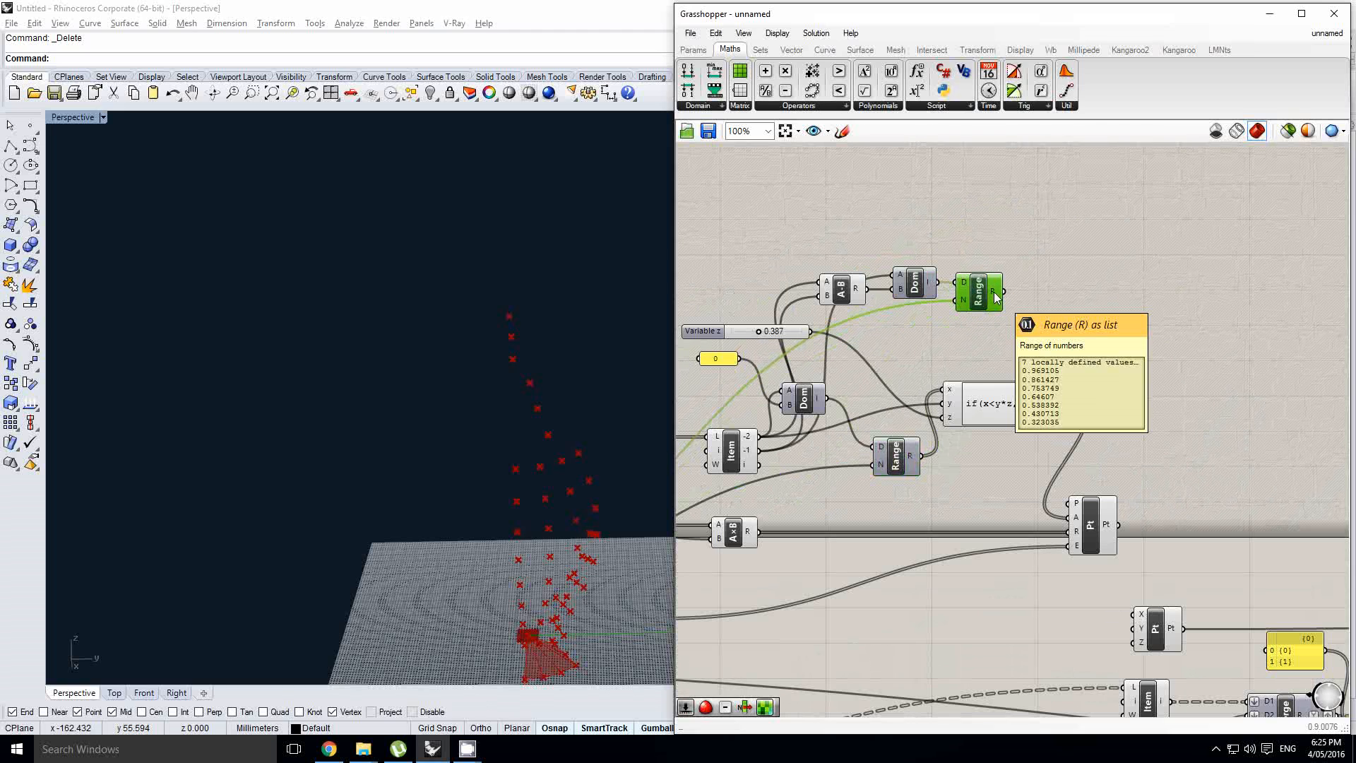
- Duplicate the Point Cylindrical component above the original and connect the duplicated Range to the copy's A input
{"action": "right_click_drag", "start_coordinate": [1092, 513], "coordinate": [1065, 521]}
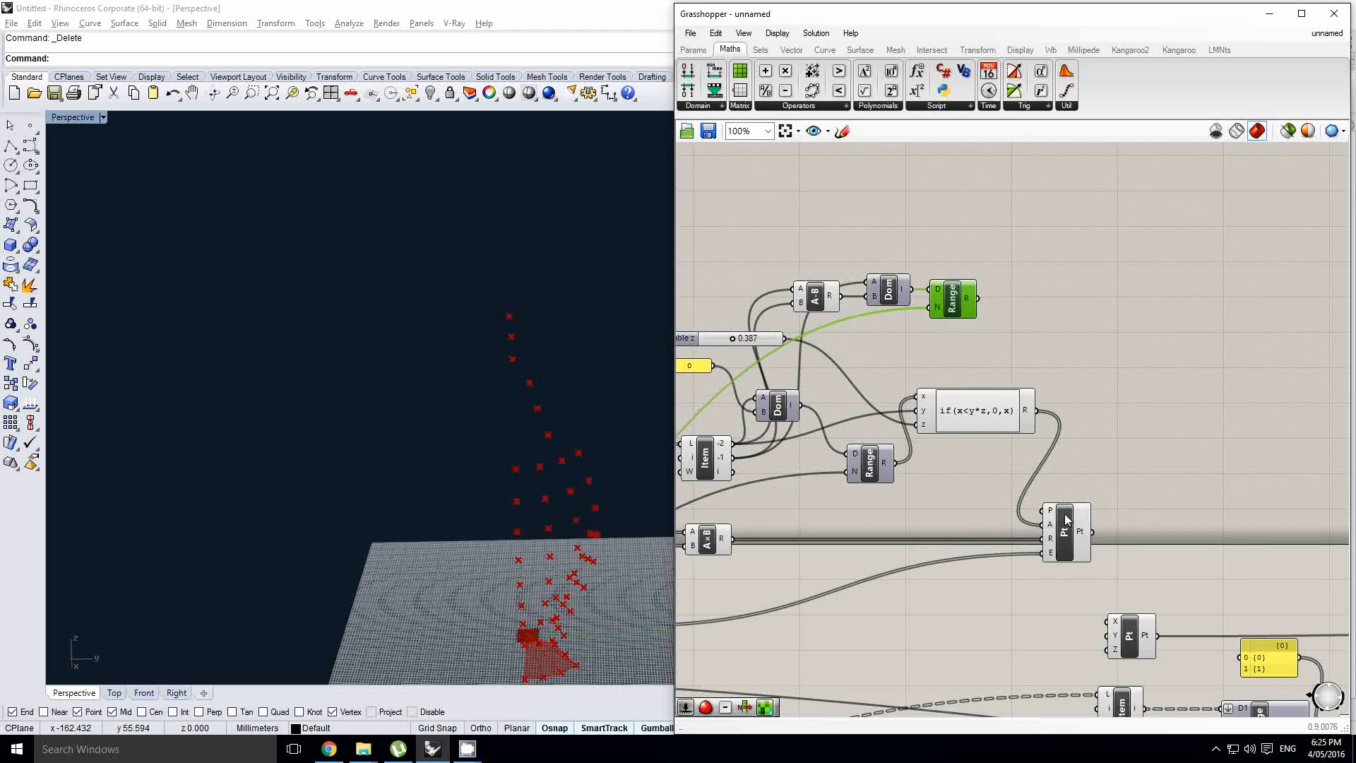
{"action": "left_click_drag", "start_coordinate": [1065, 517], "coordinate": [1113, 444]}
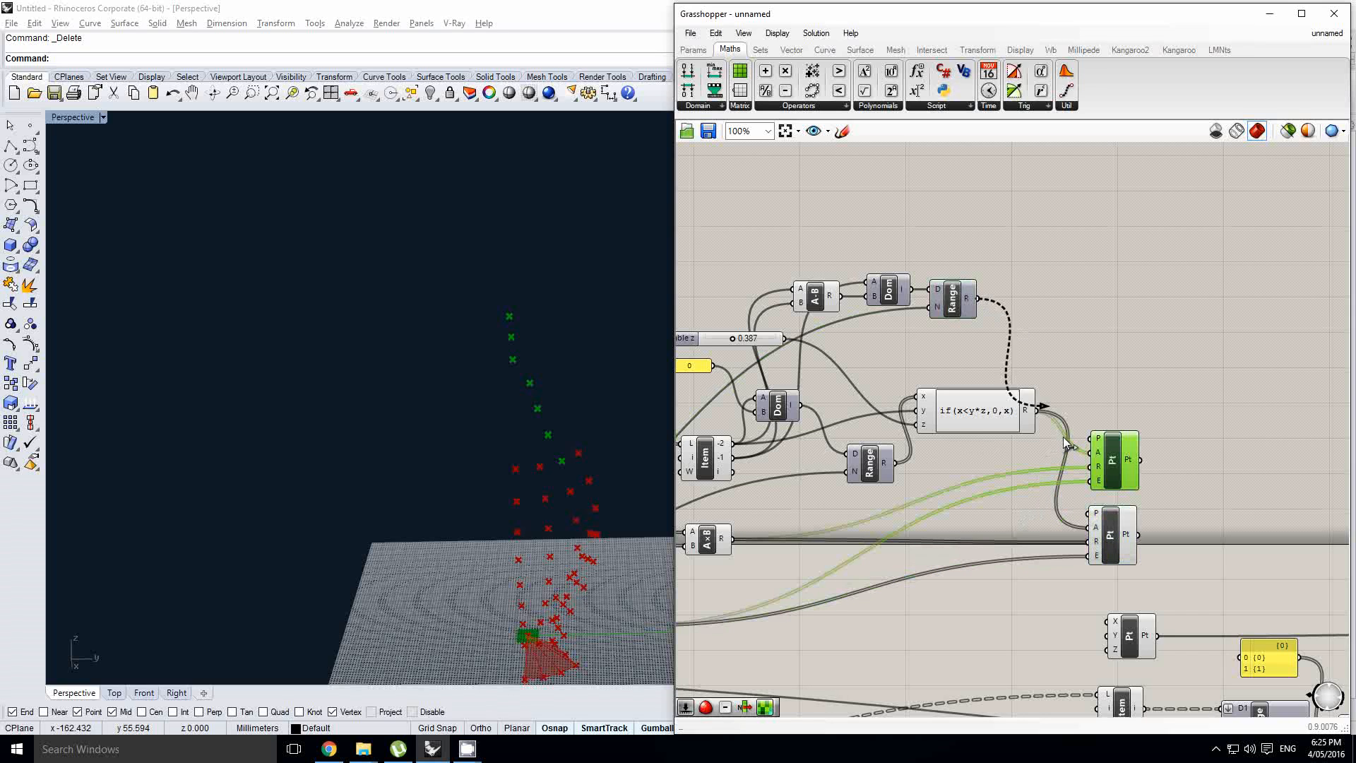
{"action": "scroll", "coordinate": [589, 406], "scroll_direction": "up", "scroll_amount": 4}
{"action": "right_click_drag", "start_coordinate": [548, 422], "coordinate": [516, 351]}
{"action": "left_click", "coordinate": [1124, 378]}
{"action": "right_click_drag", "start_coordinate": [1126, 375], "coordinate": [944, 364]}
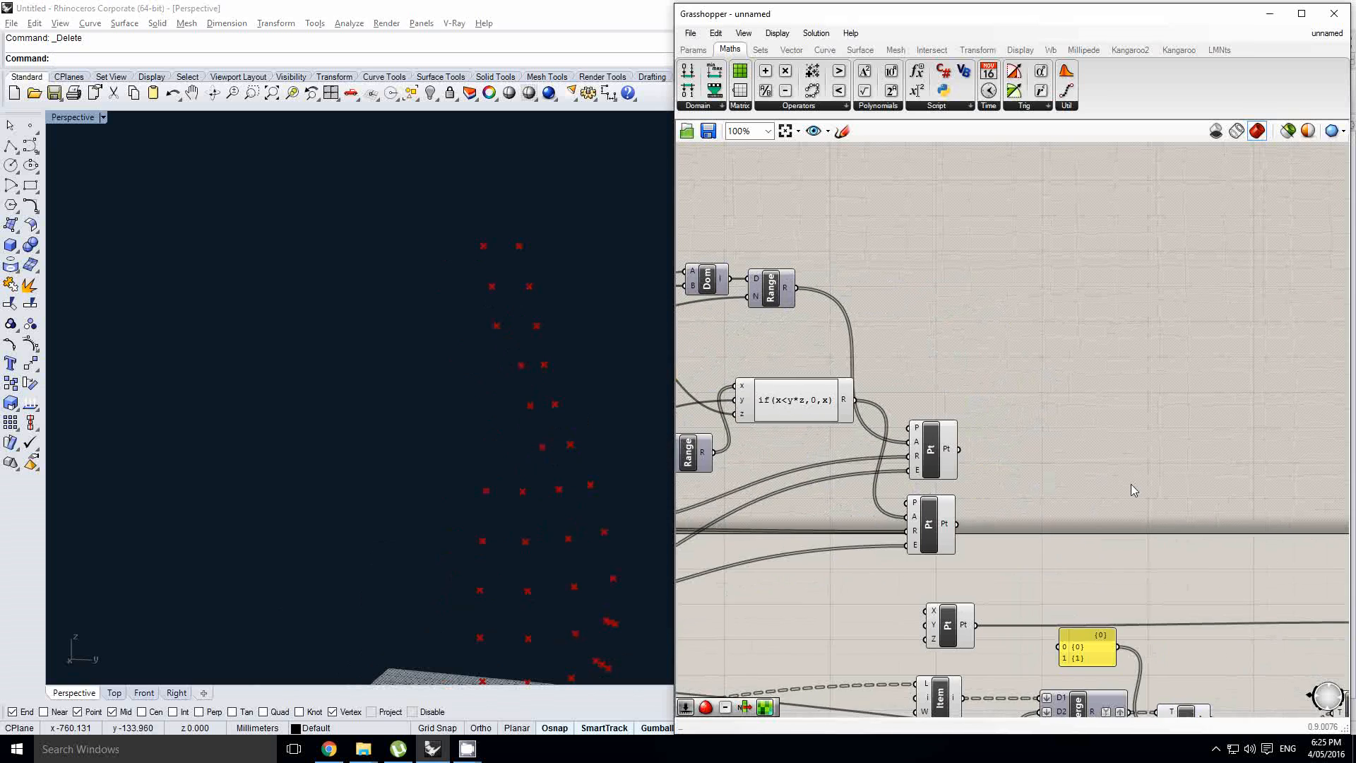
{"action": "left_click", "coordinate": [947, 456]}
{"action": "right_click", "coordinate": [946, 449]}
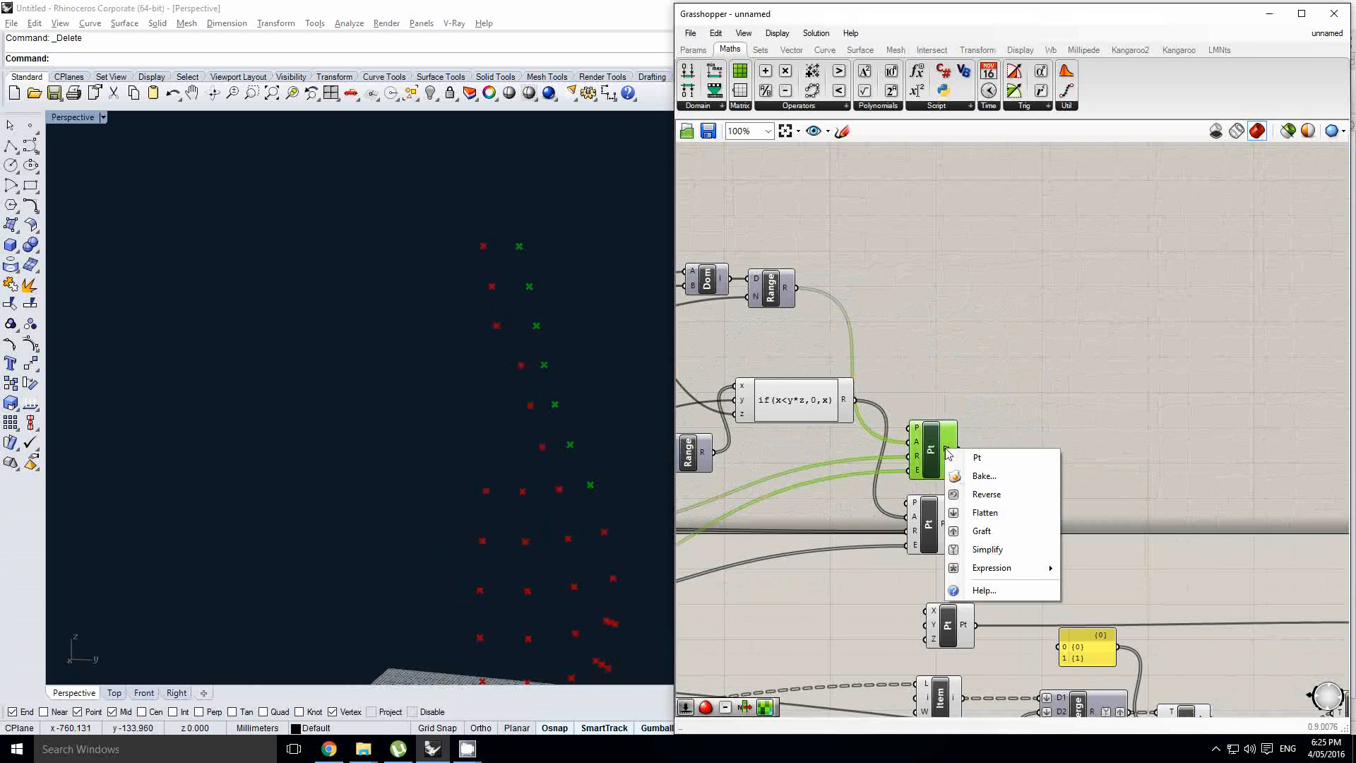
{"action": "left_click", "coordinate": [1055, 417]}
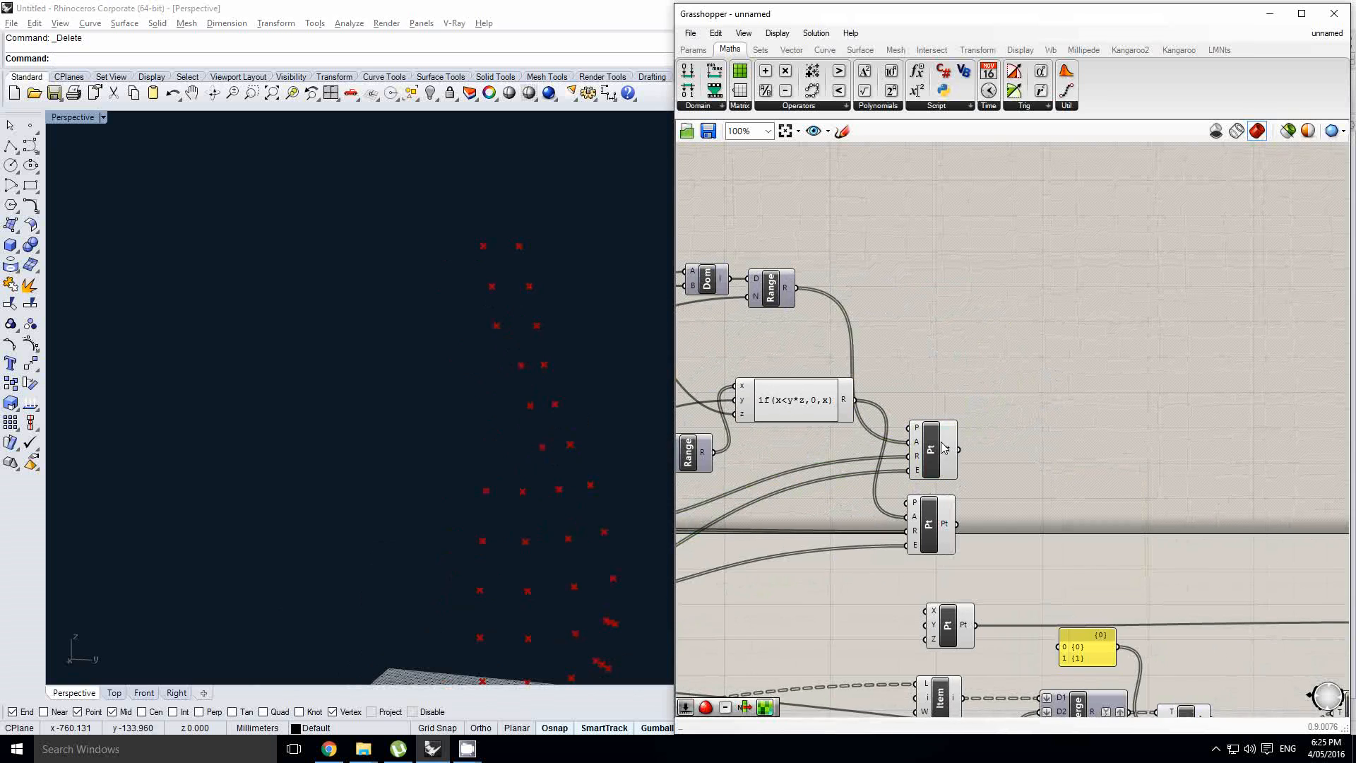
{"action": "right_click", "coordinate": [950, 456]}
- Add a Merge component and place it beside the two Point Cylindrical components
{"action": "right_click_drag", "start_coordinate": [1117, 437], "coordinate": [1036, 419]}
{"action": "double_click", "coordinate": [1035, 420]}
{"action": "type", "text": "m"}
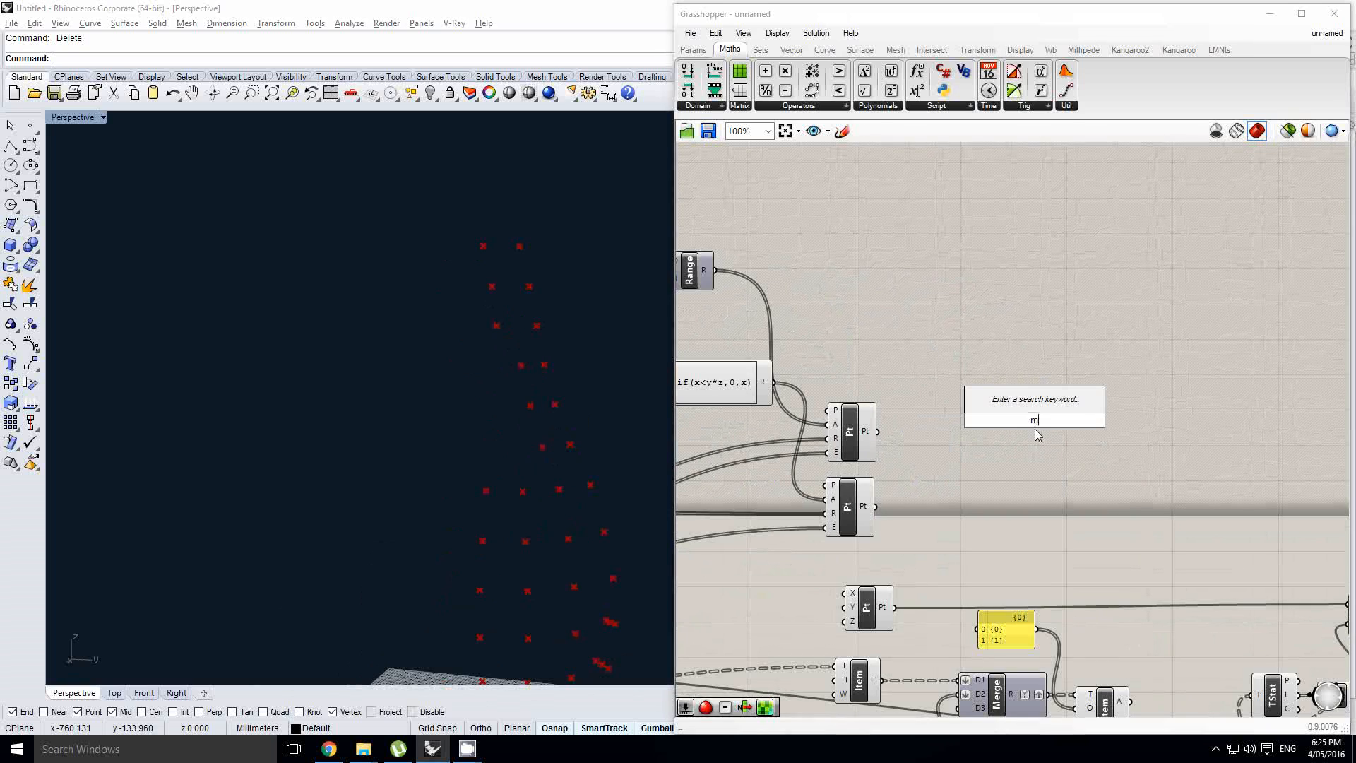
{"action": "type", "text": "erge"}
{"action": "key", "text": "Return"}
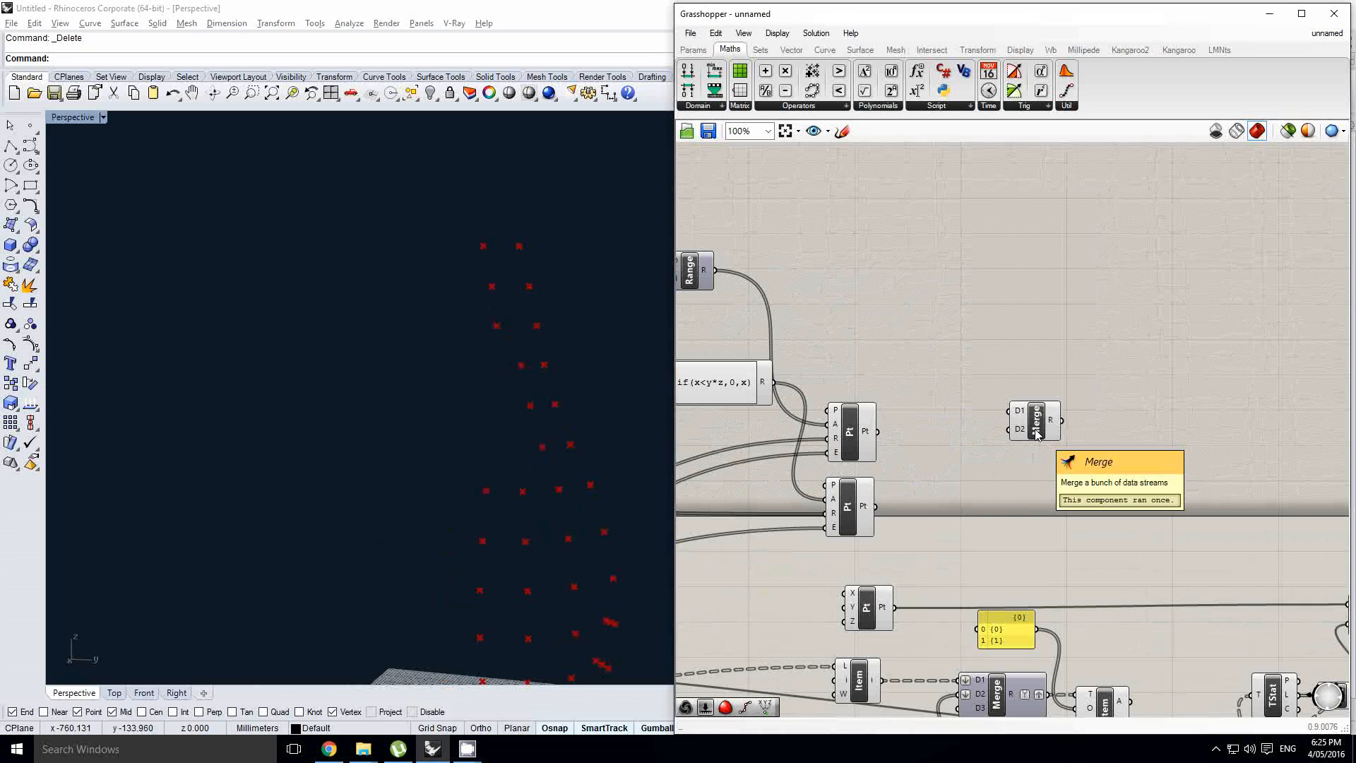
{"action": "scroll", "coordinate": [956, 435], "scroll_direction": "up", "scroll_amount": 1}
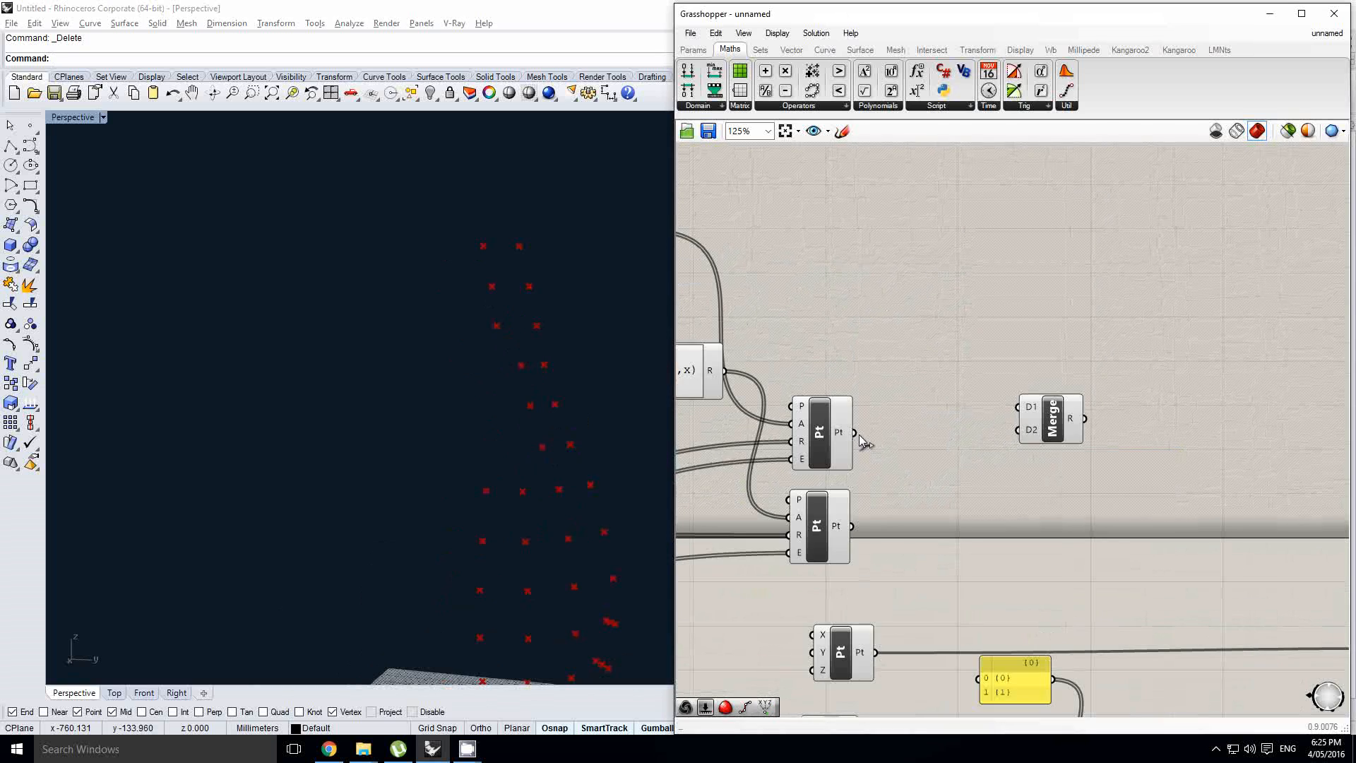
{"action": "left_click_drag", "start_coordinate": [1035, 427], "coordinate": [959, 458]}
- Arrange the two Point Cylindrical components near the Merge and connect their outputs to its D1 and D2 inputs
{"action": "right_click_drag", "start_coordinate": [959, 459], "coordinate": [998, 443]}
{"action": "left_click_drag", "start_coordinate": [863, 505], "coordinate": [870, 332]}
{"action": "left_click_drag", "start_coordinate": [856, 441], "coordinate": [865, 506]}
{"action": "left_click_drag", "start_coordinate": [871, 346], "coordinate": [875, 386]}
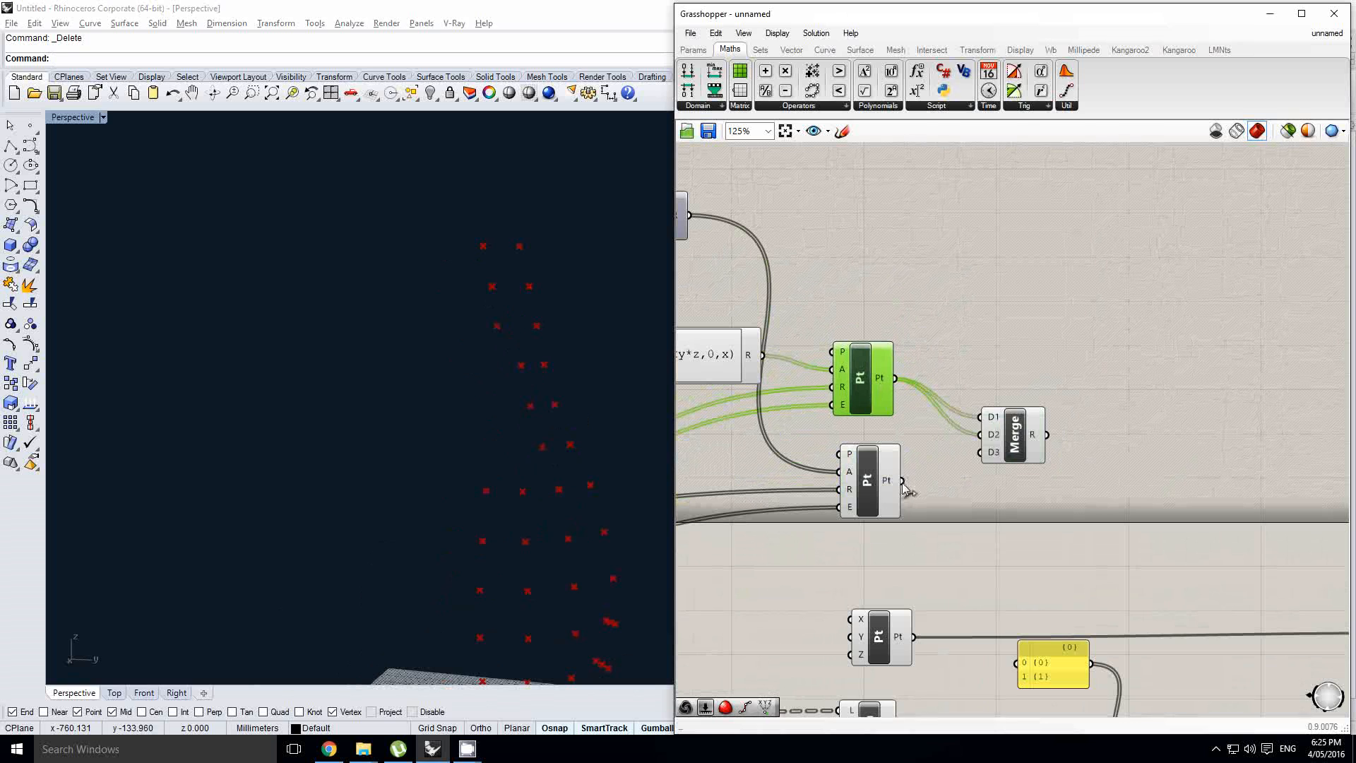
{"action": "scroll", "coordinate": [986, 445], "scroll_direction": "down", "scroll_amount": 1}
- Add a Mesh FromPoints component beside the Merge and feed the merged points into its P input
{"action": "double_click", "coordinate": [1121, 446]}
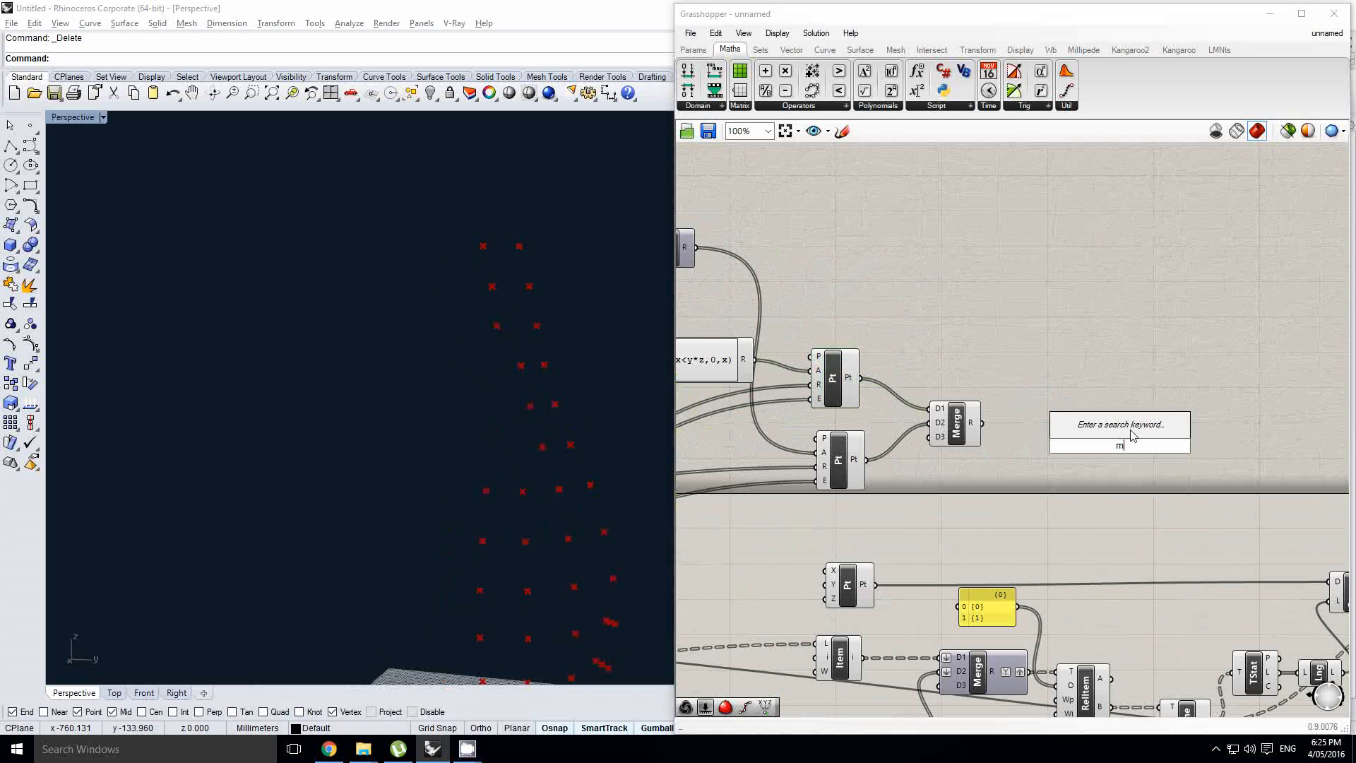
{"action": "type", "text": "mesh fropm"}
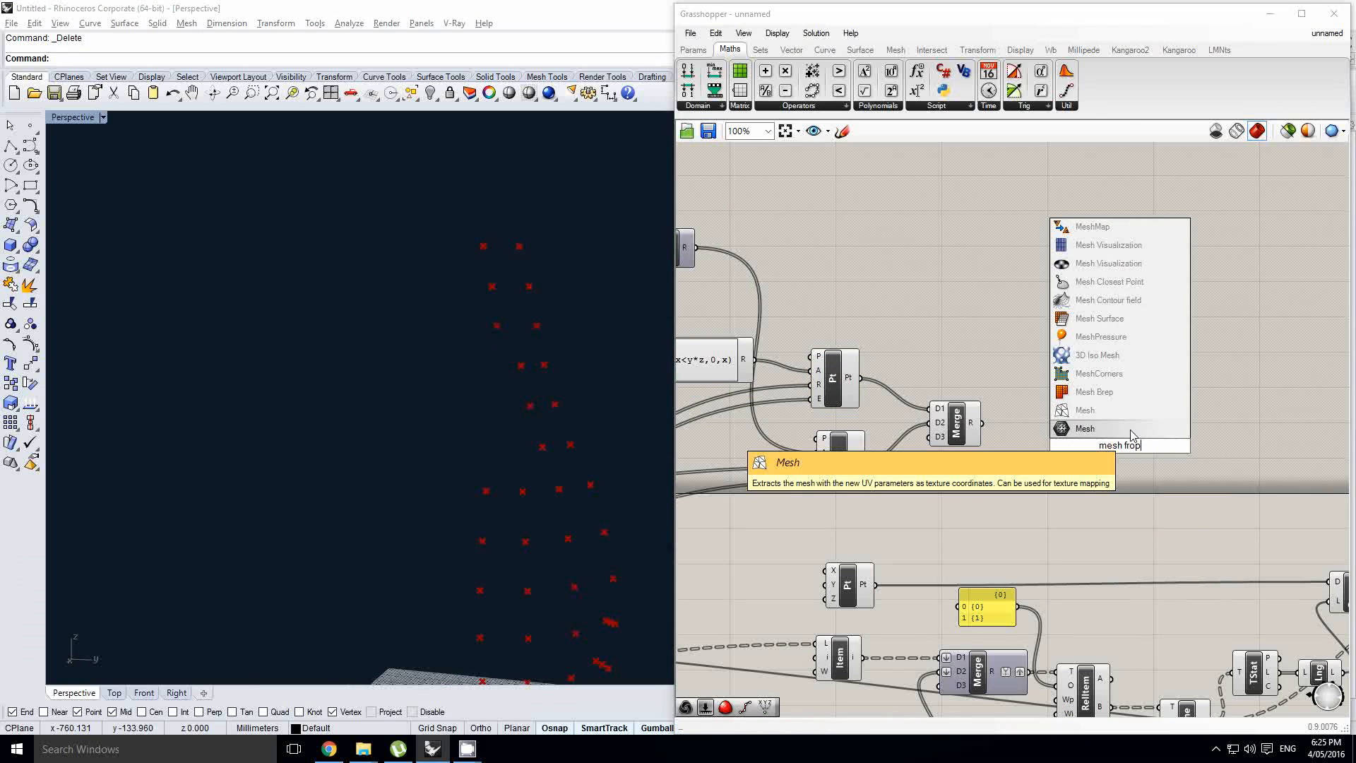
{"action": "key", "text": "BackSpace"}
{"action": "type", "text": "m"}
{"action": "left_click", "coordinate": [1110, 386]}
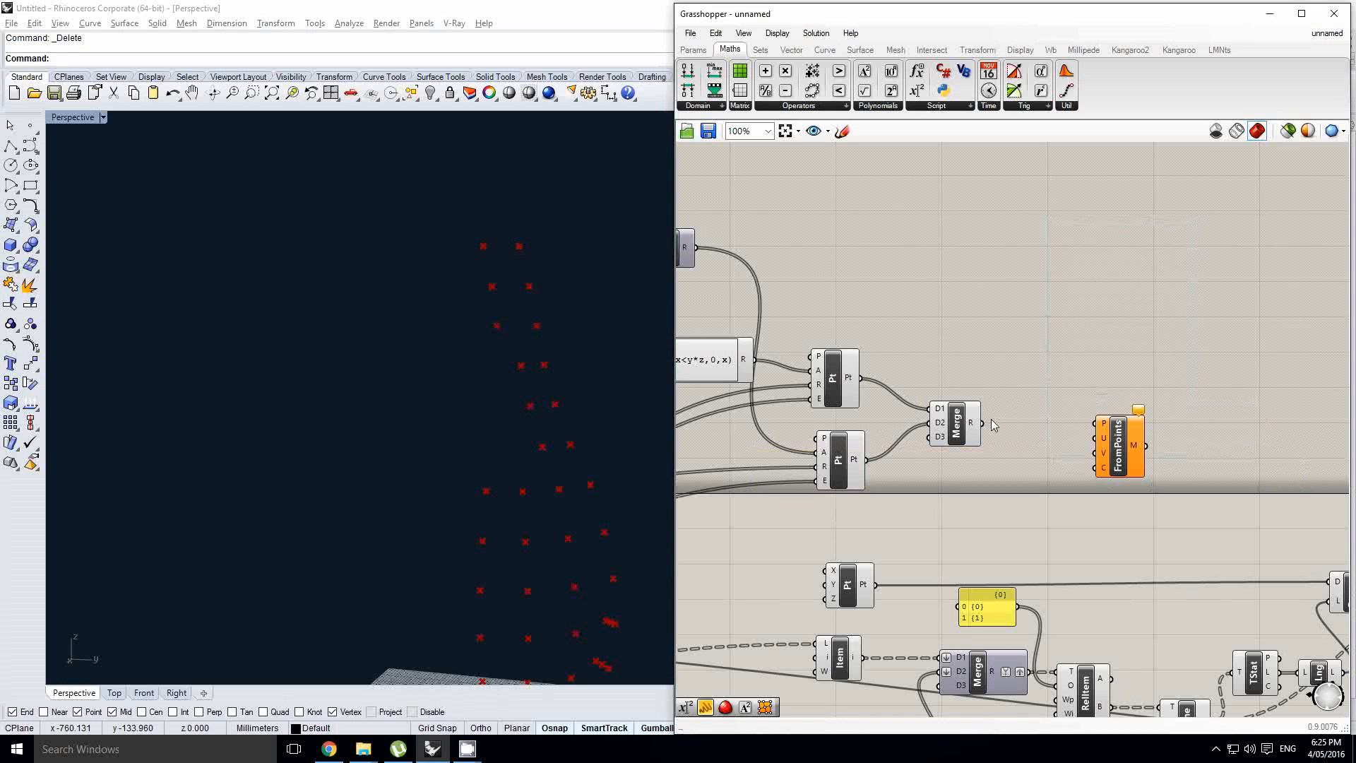
{"action": "left_click_drag", "start_coordinate": [1116, 439], "coordinate": [1106, 439]}
{"action": "right_click_drag", "start_coordinate": [966, 430], "coordinate": [1038, 428]}
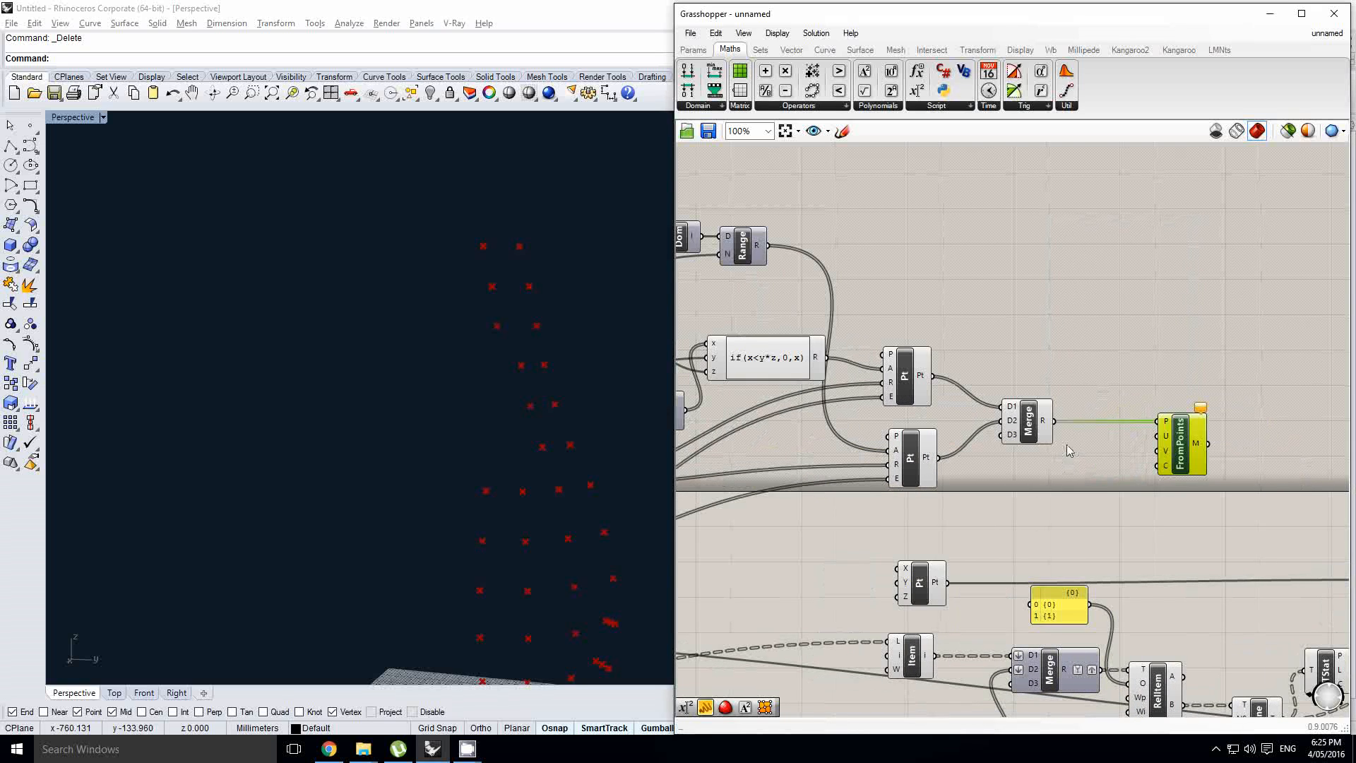
- Add a panel containing 2 above the Merge and connect it to the U input of FromPoints
{"action": "left_click", "coordinate": [699, 51]}
{"action": "left_click_drag", "start_coordinate": [897, 95], "coordinate": [1046, 318]}
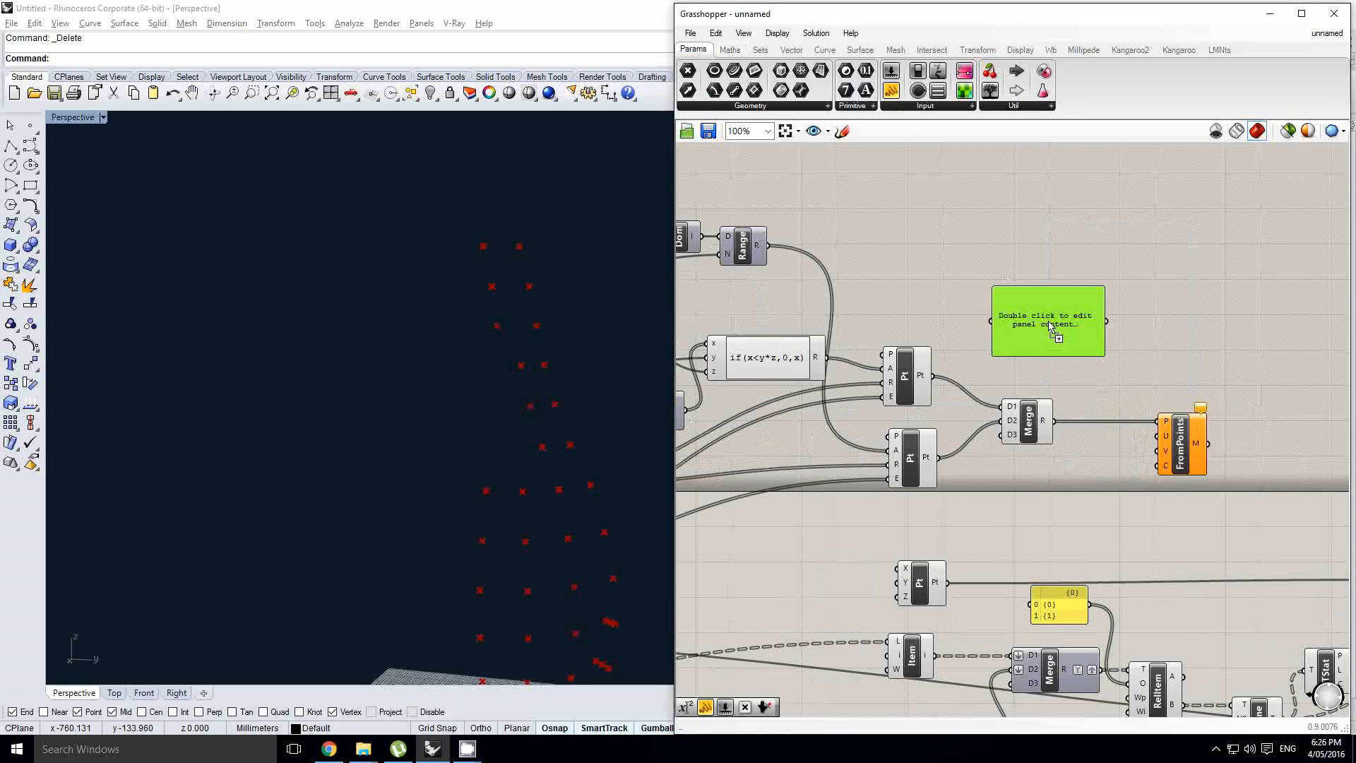
{"action": "double_click", "coordinate": [1050, 320]}
{"action": "type", "text": "2"}
{"action": "key", "text": "Return"}
{"action": "scroll", "coordinate": [1111, 349], "scroll_direction": "up", "scroll_amount": 1}
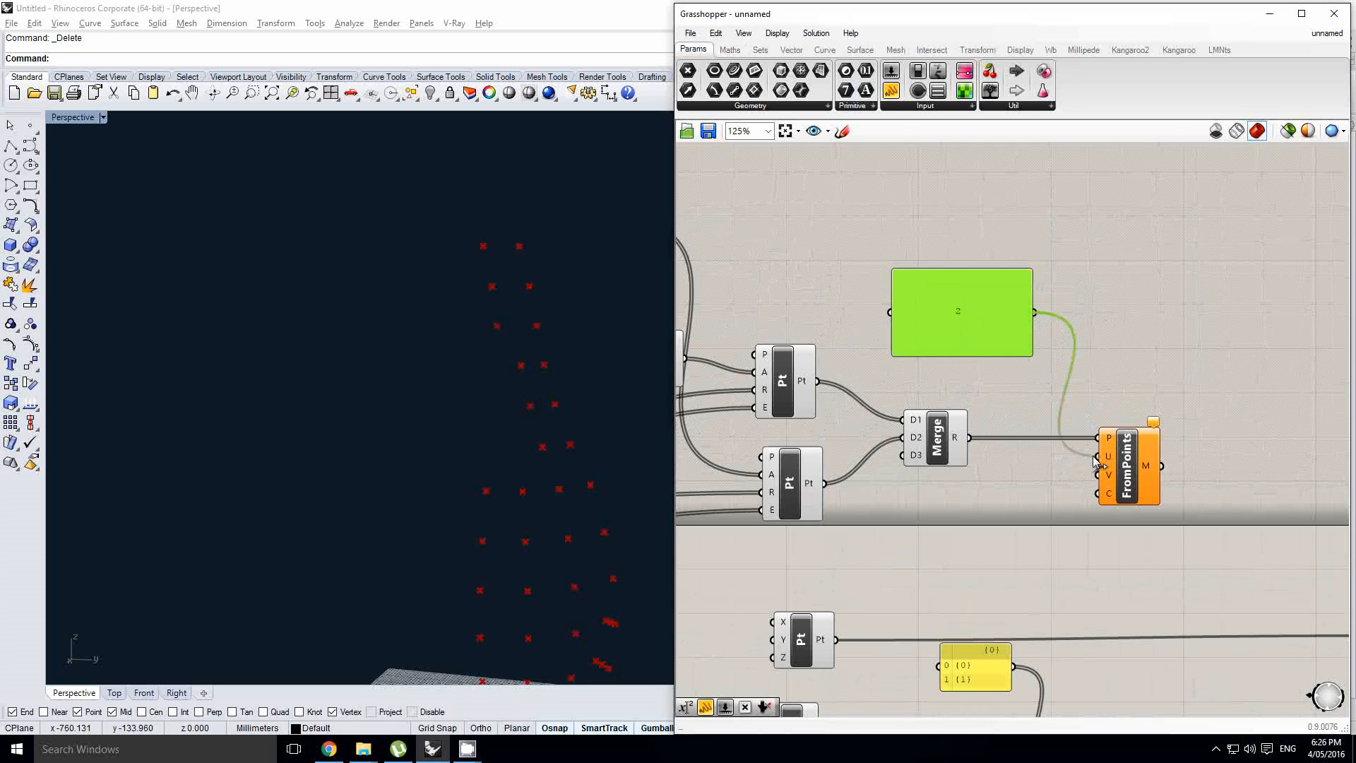
{"action": "right_click_drag", "start_coordinate": [1019, 396], "coordinate": [1107, 391]}
- Shrink the panel containing 2 to a compact size
{"action": "left_click", "coordinate": [1068, 380]}
{"action": "scroll", "coordinate": [1078, 409], "scroll_direction": "down", "scroll_amount": 1}
{"action": "right_click", "coordinate": [1107, 390]}
{"action": "scroll", "coordinate": [1107, 373], "scroll_direction": "up", "scroll_amount": 1}
{"action": "left_click", "coordinate": [1106, 361]}
{"action": "left_click_drag", "start_coordinate": [1100, 344], "coordinate": [989, 274]}
- Duplicate the u+1 and v+1 expressions from the vase body mesh and place the copies below the upper Point Cylindrical components
{"action": "right_click_drag", "start_coordinate": [901, 292], "coordinate": [1044, 316]}
{"action": "scroll", "coordinate": [1043, 317], "scroll_direction": "down", "scroll_amount": 4}
{"action": "right_click", "coordinate": [1060, 382]}
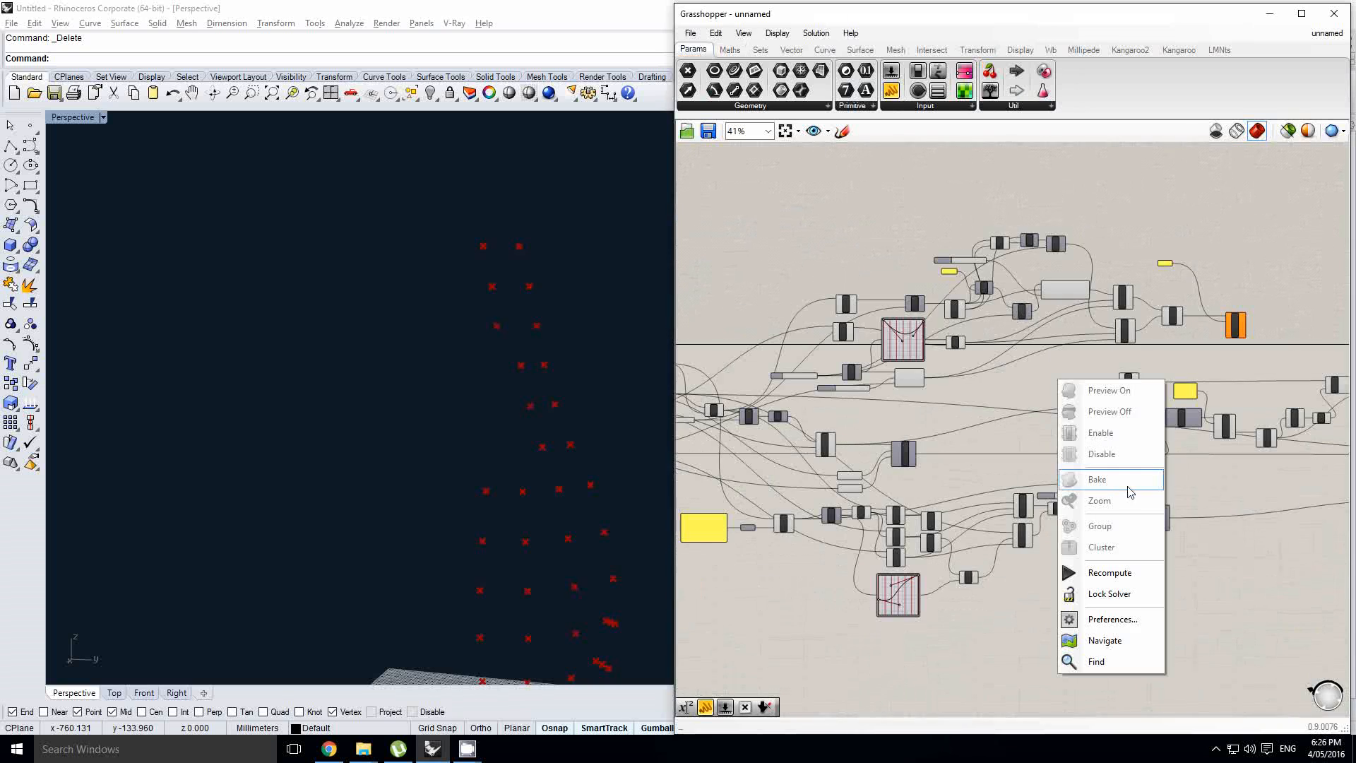
{"action": "scroll", "coordinate": [919, 457], "scroll_direction": "up", "scroll_amount": 1}
{"action": "scroll", "coordinate": [823, 483], "scroll_direction": "up", "scroll_amount": 3}
{"action": "left_click_drag", "start_coordinate": [886, 517], "coordinate": [846, 478]}
{"action": "scroll", "coordinate": [846, 478], "scroll_direction": "down", "scroll_amount": 3}
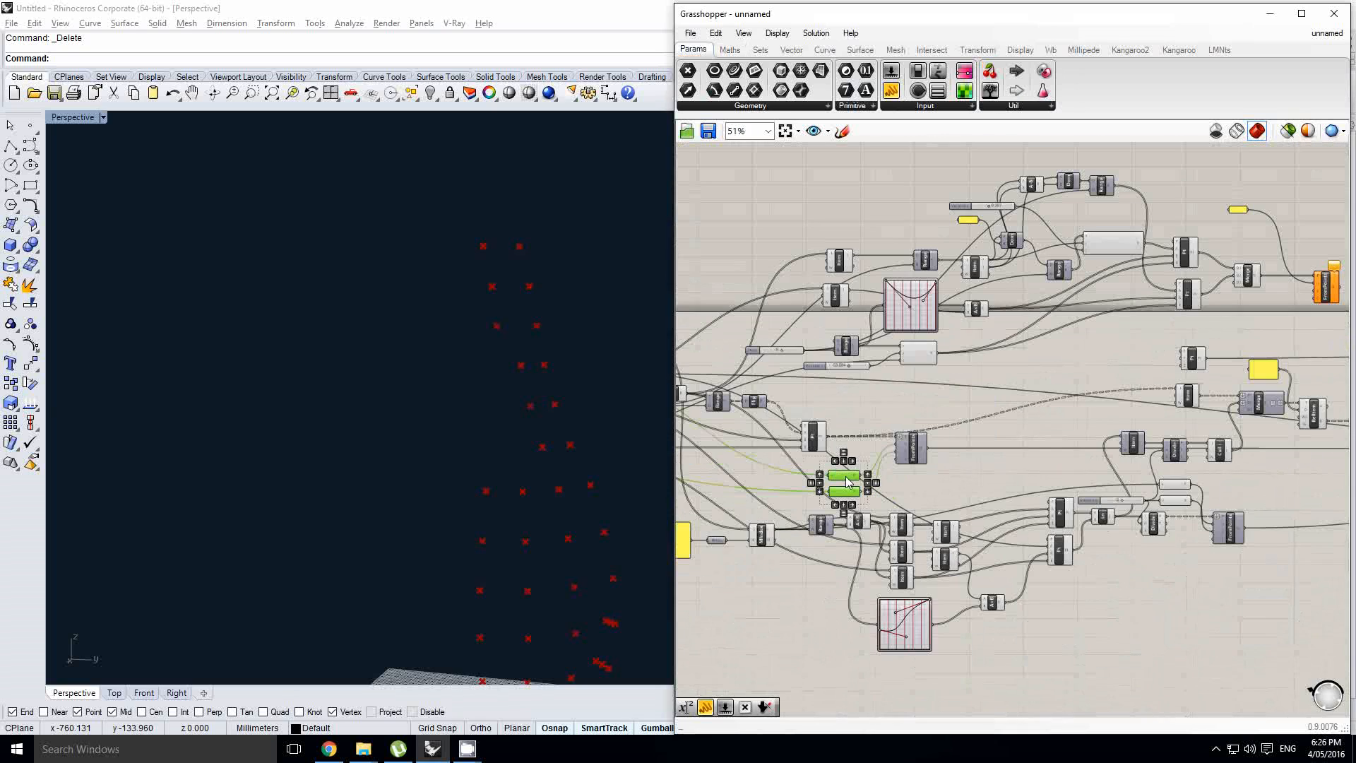
{"action": "left_click_drag", "start_coordinate": [1204, 328], "coordinate": [1205, 327], "text": "alt"}
{"action": "scroll", "coordinate": [1222, 318], "scroll_direction": "up", "scroll_amount": 1}
{"action": "right_click_drag", "start_coordinate": [1222, 319], "coordinate": [1091, 350]}
{"action": "left_click", "coordinate": [963, 309]}
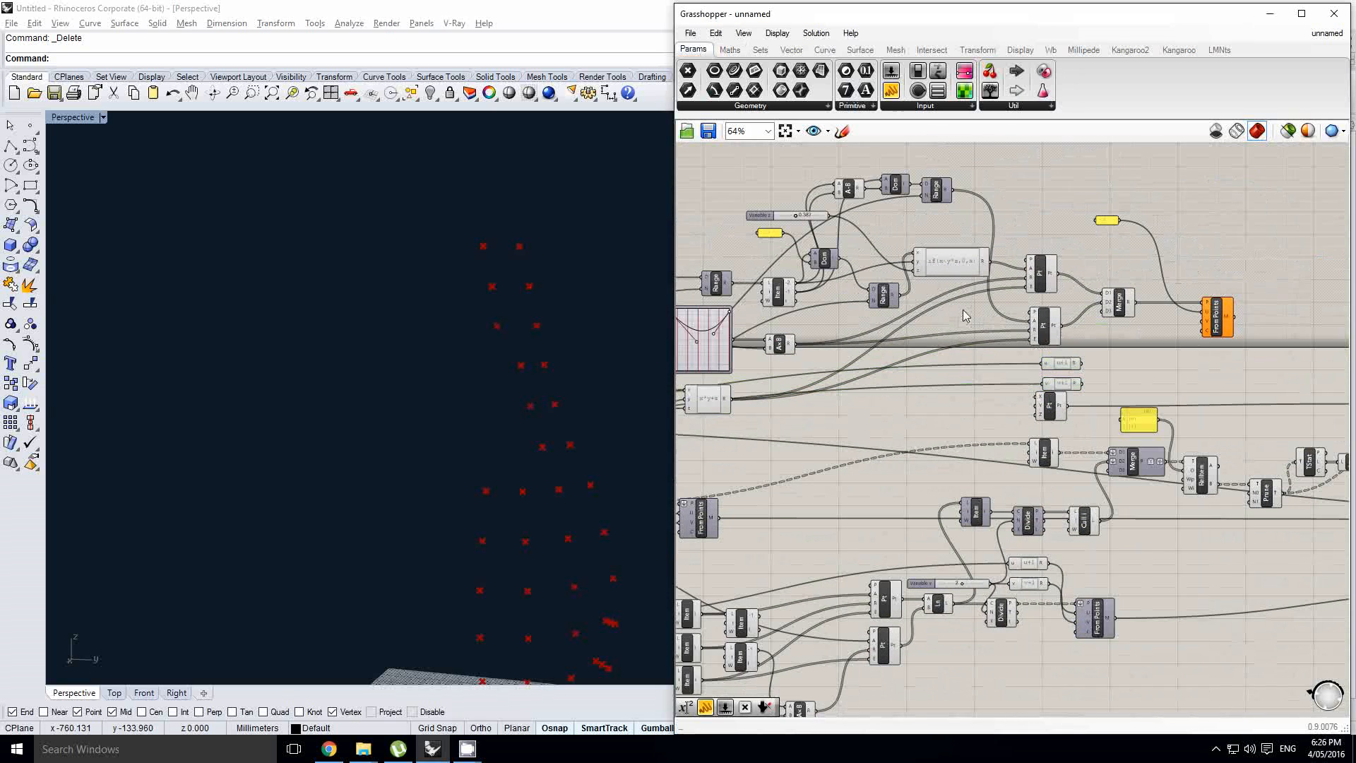
- Connect the upper section's Steps slider to the input of the copied v+1 expression
{"action": "right_click_drag", "start_coordinate": [959, 310], "coordinate": [919, 333]}
{"action": "right_click_drag", "start_coordinate": [973, 230], "coordinate": [961, 242]}
{"action": "scroll", "coordinate": [840, 282], "scroll_direction": "up", "scroll_amount": 1}
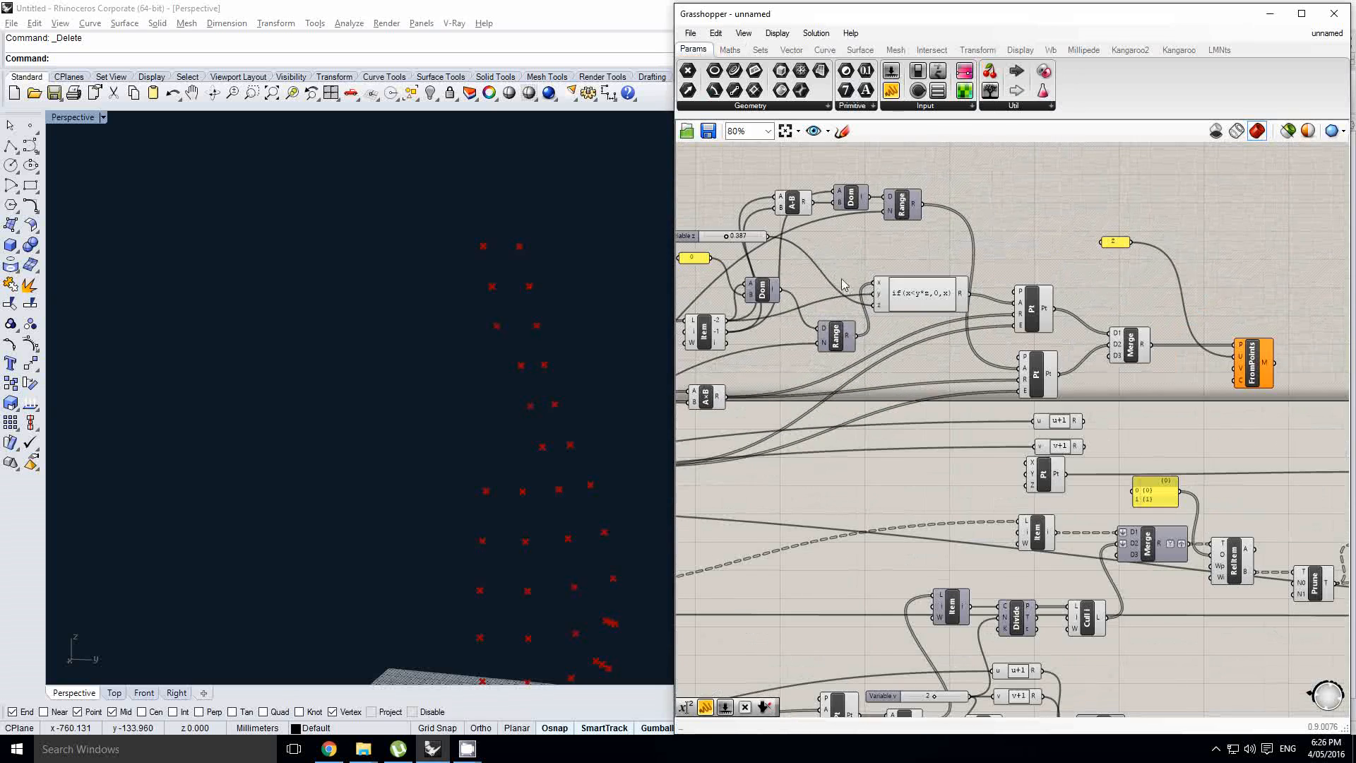
{"action": "right_click_drag", "start_coordinate": [814, 272], "coordinate": [1064, 261]}
{"action": "right_click_drag", "start_coordinate": [801, 508], "coordinate": [944, 490]}
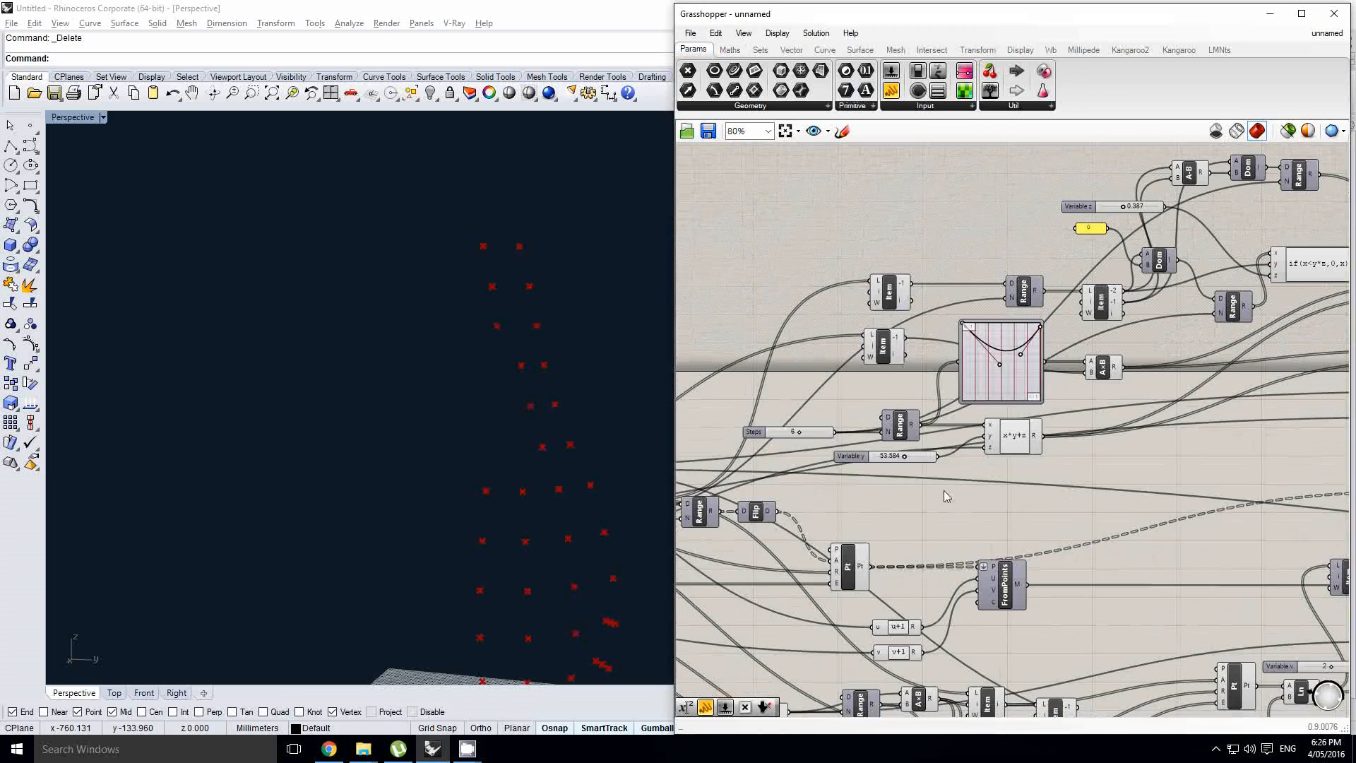
{"action": "scroll", "coordinate": [799, 451], "scroll_direction": "down", "scroll_amount": 4}
{"action": "left_click_drag", "start_coordinate": [799, 450], "coordinate": [754, 416]}
{"action": "scroll", "coordinate": [1148, 433], "scroll_direction": "up", "scroll_amount": 6}
{"action": "right_click_drag", "start_coordinate": [776, 422], "coordinate": [1008, 427]}
{"action": "scroll", "coordinate": [1031, 416], "scroll_direction": "down", "scroll_amount": 3}
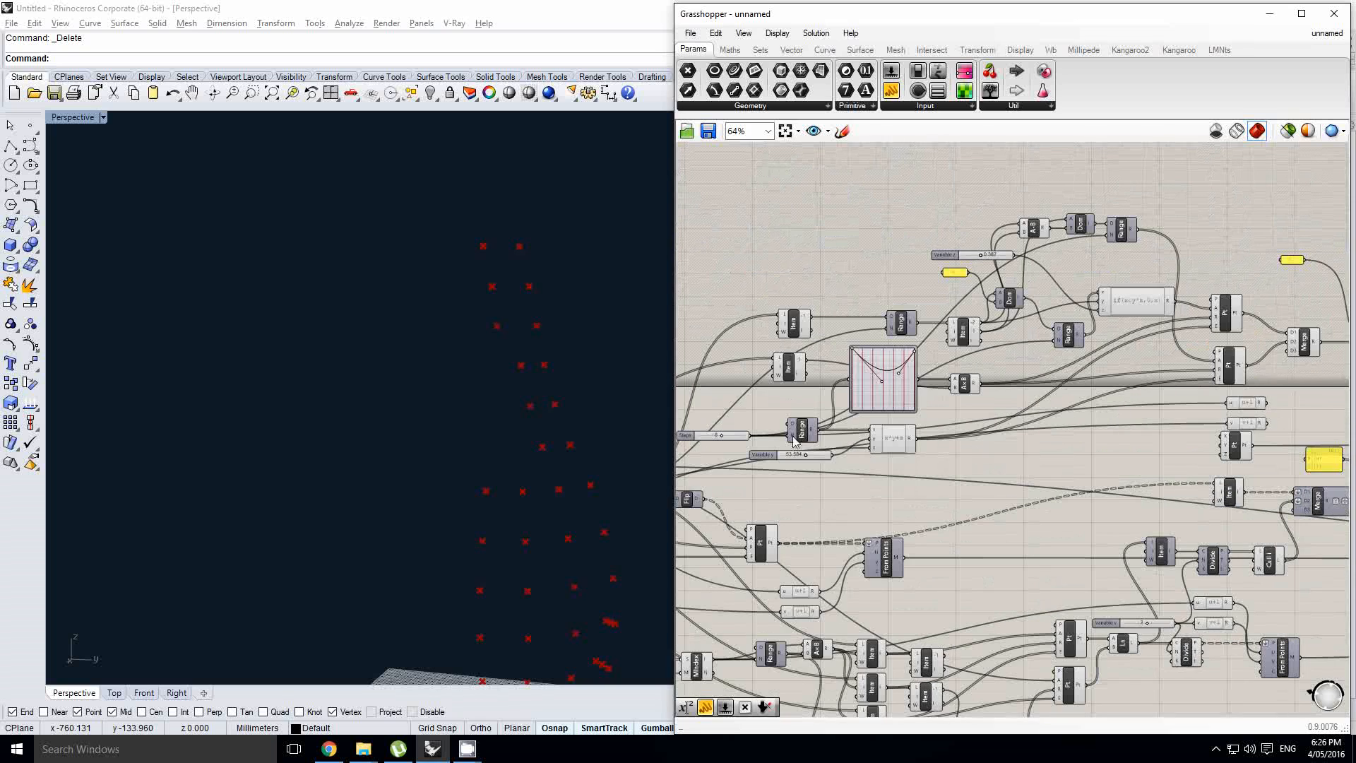
{"action": "left_click_drag", "start_coordinate": [1220, 445], "coordinate": [1226, 423]}
- Connect the copied v+1 expression to the V input of the new FromPoints and check the mesh strip in the viewport
{"action": "right_click_drag", "start_coordinate": [1283, 399], "coordinate": [1027, 439]}
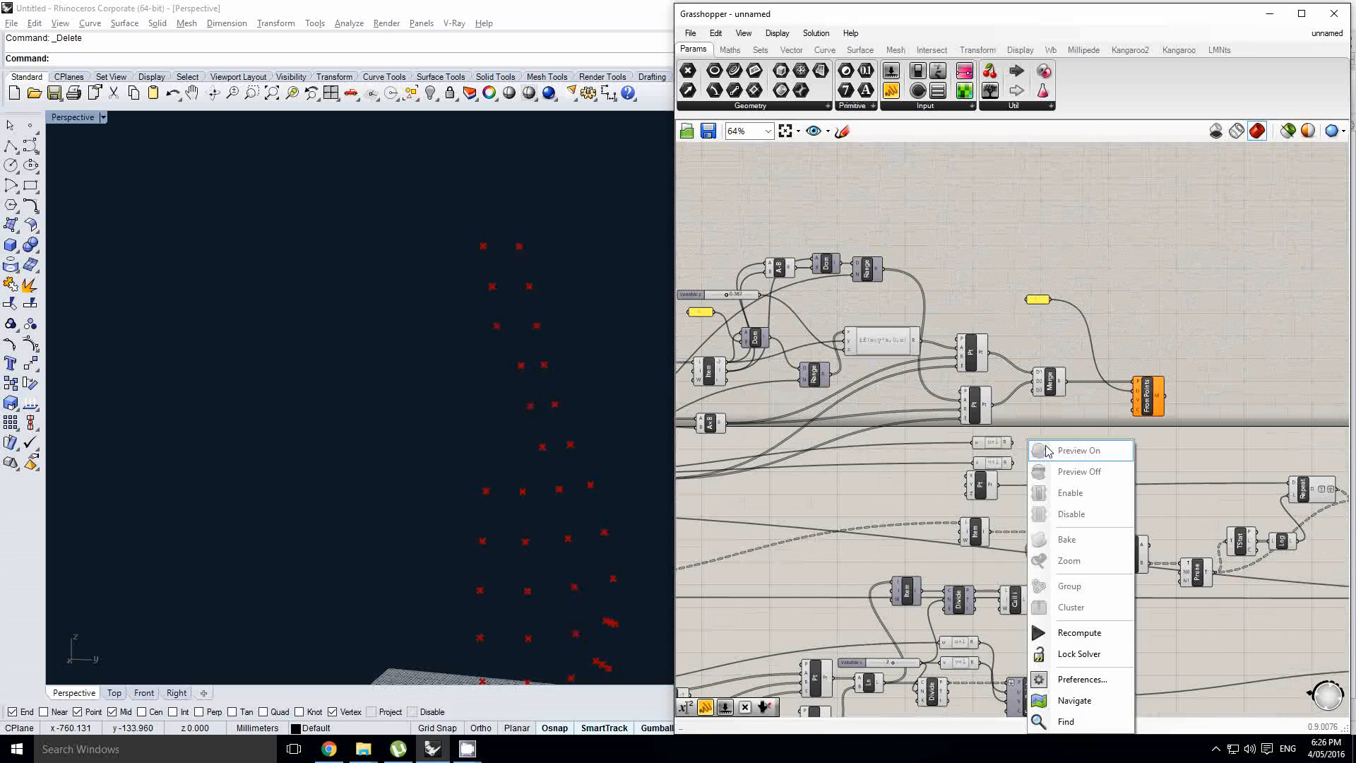
{"action": "left_click", "coordinate": [1059, 429]}
{"action": "scroll", "coordinate": [1047, 440], "scroll_direction": "up", "scroll_amount": 1}
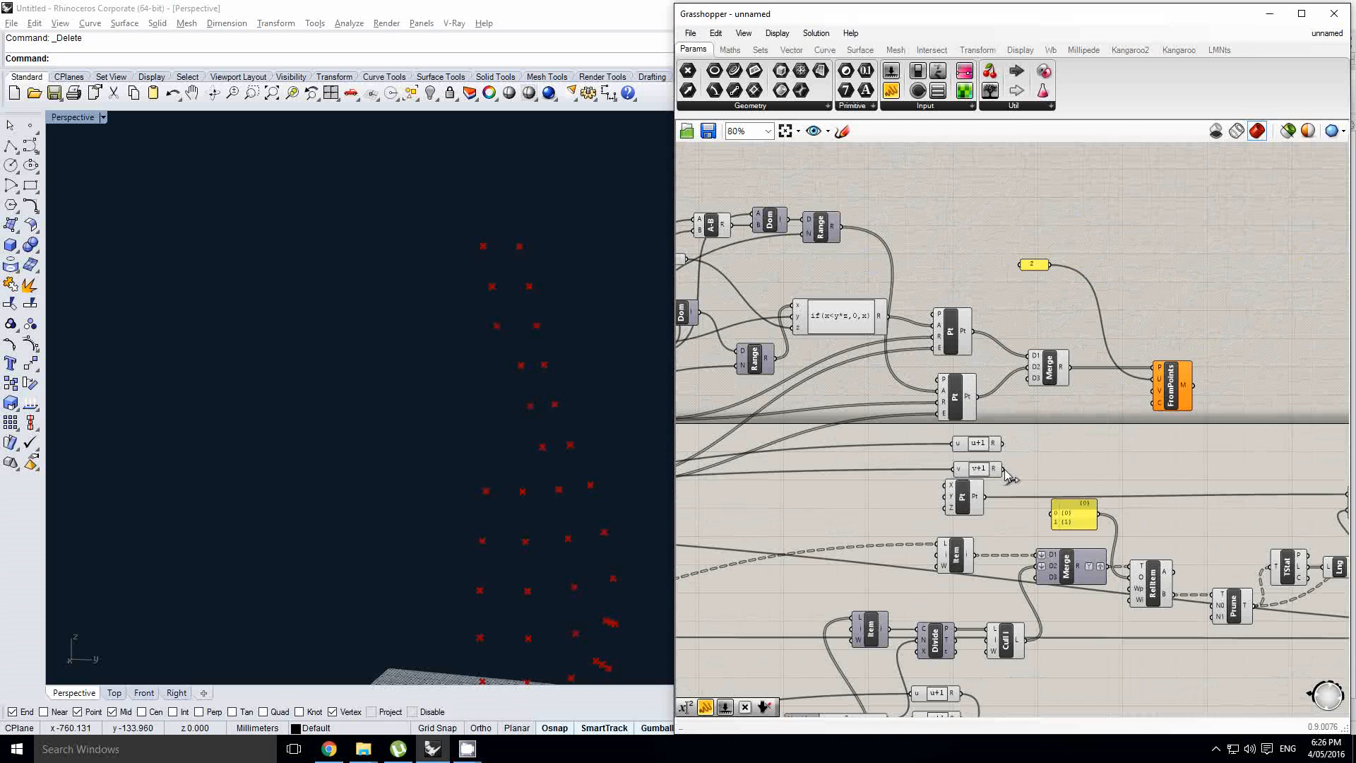
{"action": "scroll", "coordinate": [568, 401], "scroll_direction": "up", "scroll_amount": 2}
{"action": "right_click_drag", "start_coordinate": [566, 398], "coordinate": [558, 384]}
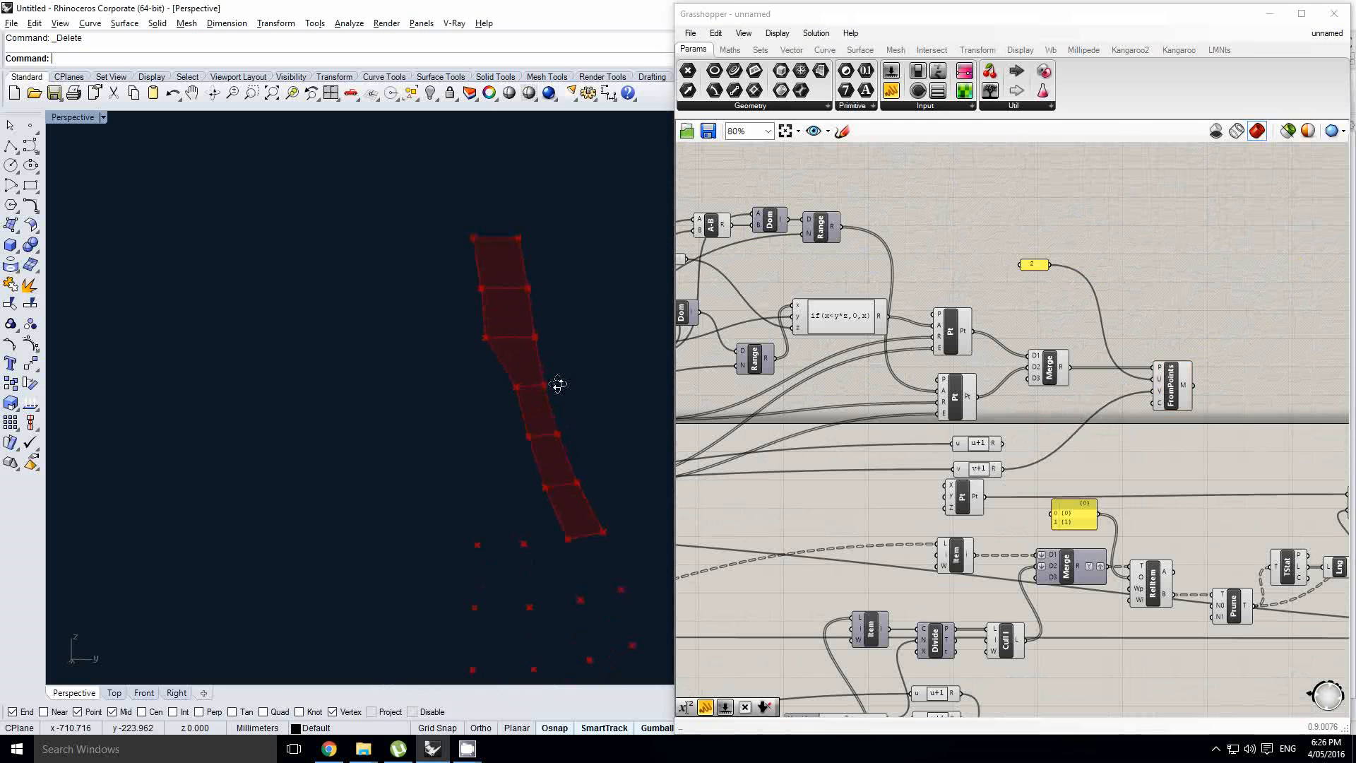
- Delete the copied u+1 expression and move the v+1 expression and the panel containing 2 closer to FromPoints
{"action": "scroll", "coordinate": [991, 315], "scroll_direction": "down", "scroll_amount": 3}
{"action": "right_click_drag", "start_coordinate": [1008, 305], "coordinate": [982, 317]}
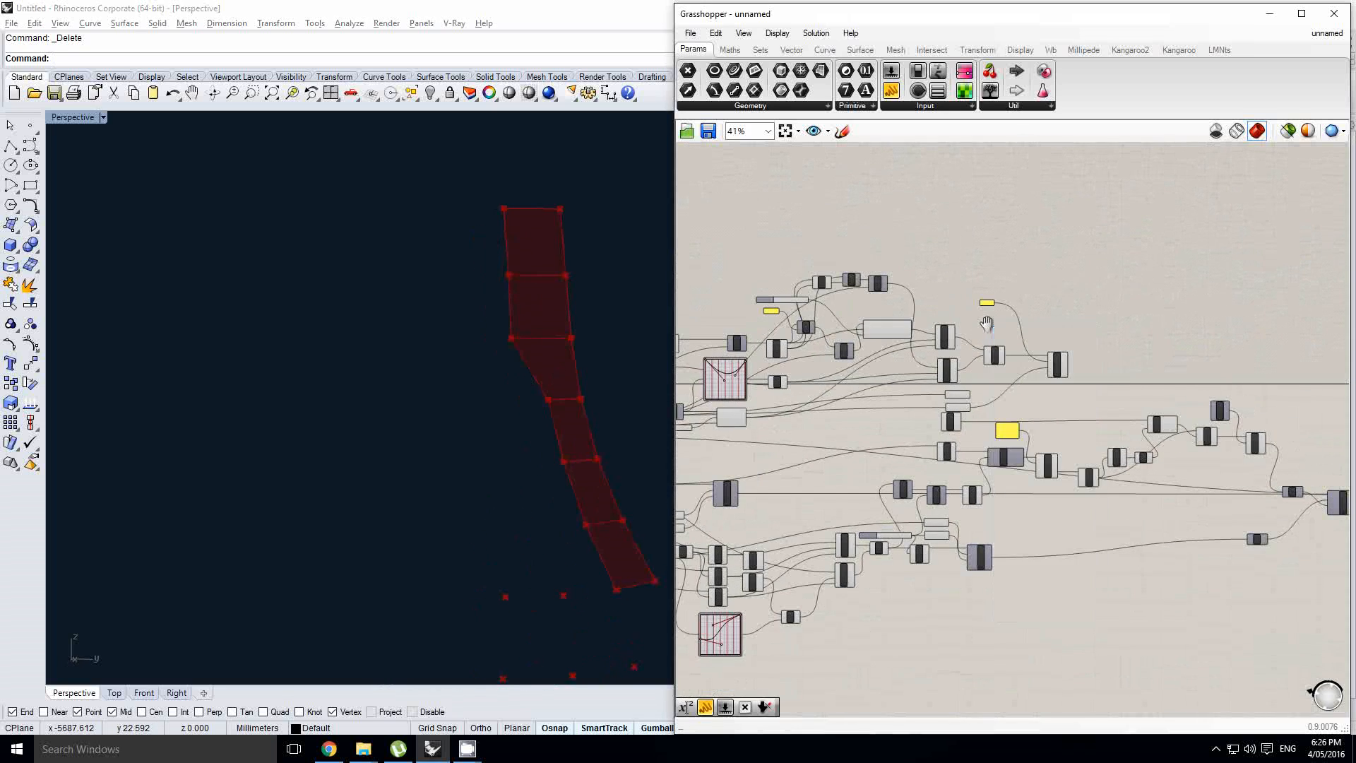
{"action": "scroll", "coordinate": [959, 331], "scroll_direction": "up", "scroll_amount": 4}
{"action": "scroll", "coordinate": [1042, 442], "scroll_direction": "down", "scroll_amount": 1}
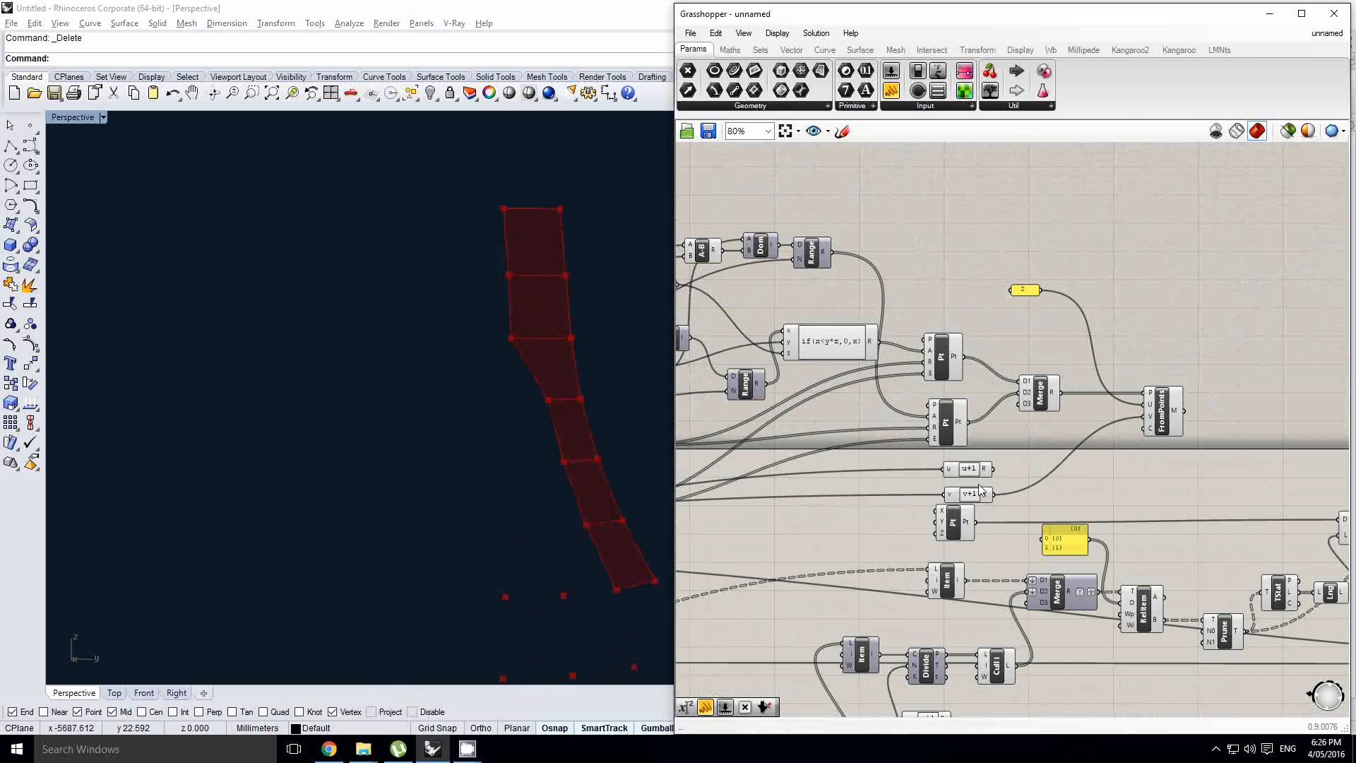
{"action": "left_click_drag", "start_coordinate": [986, 499], "coordinate": [1069, 458]}
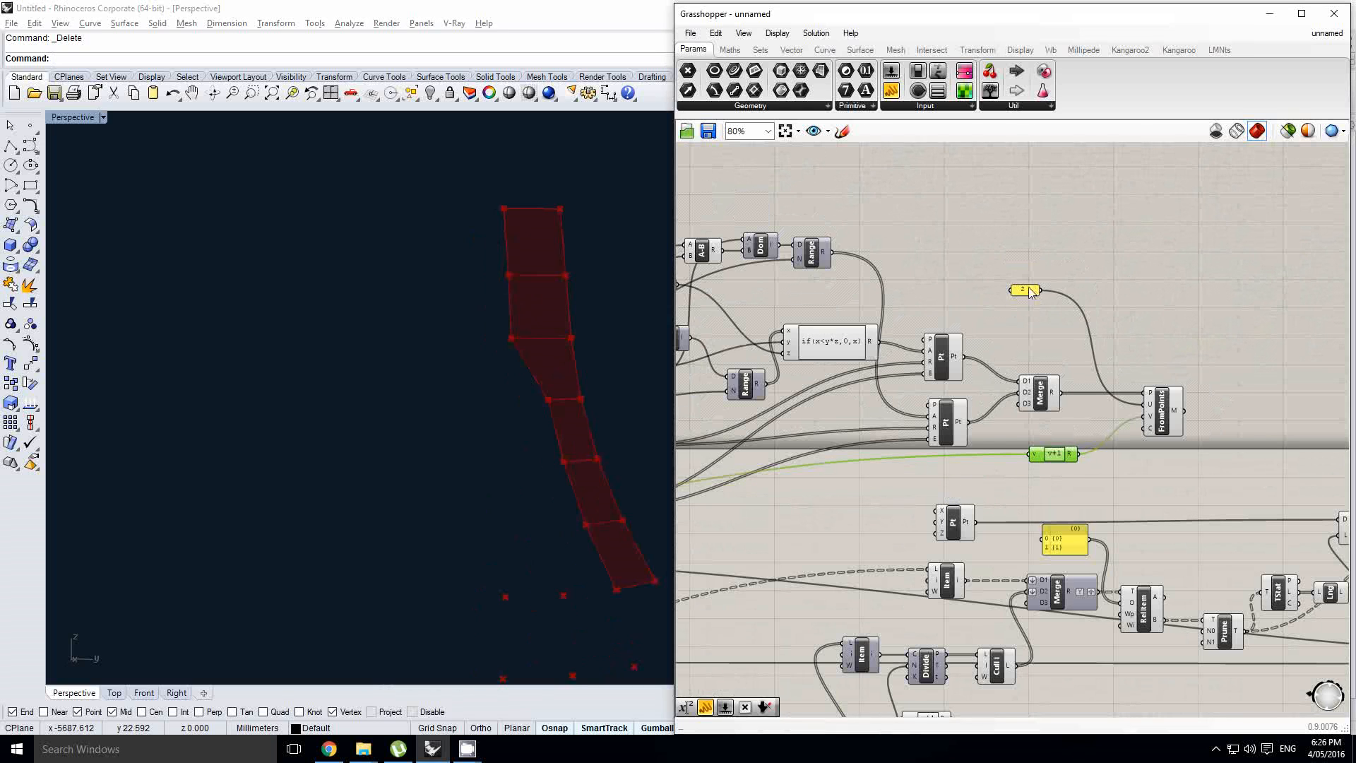
{"action": "left_click_drag", "start_coordinate": [1031, 292], "coordinate": [1041, 311]}
- Move FromPoints farther along the canvas and connect its mesh output to the D4 input of the Merge before wbJoin
{"action": "right_click_drag", "start_coordinate": [1195, 401], "coordinate": [1062, 366]}
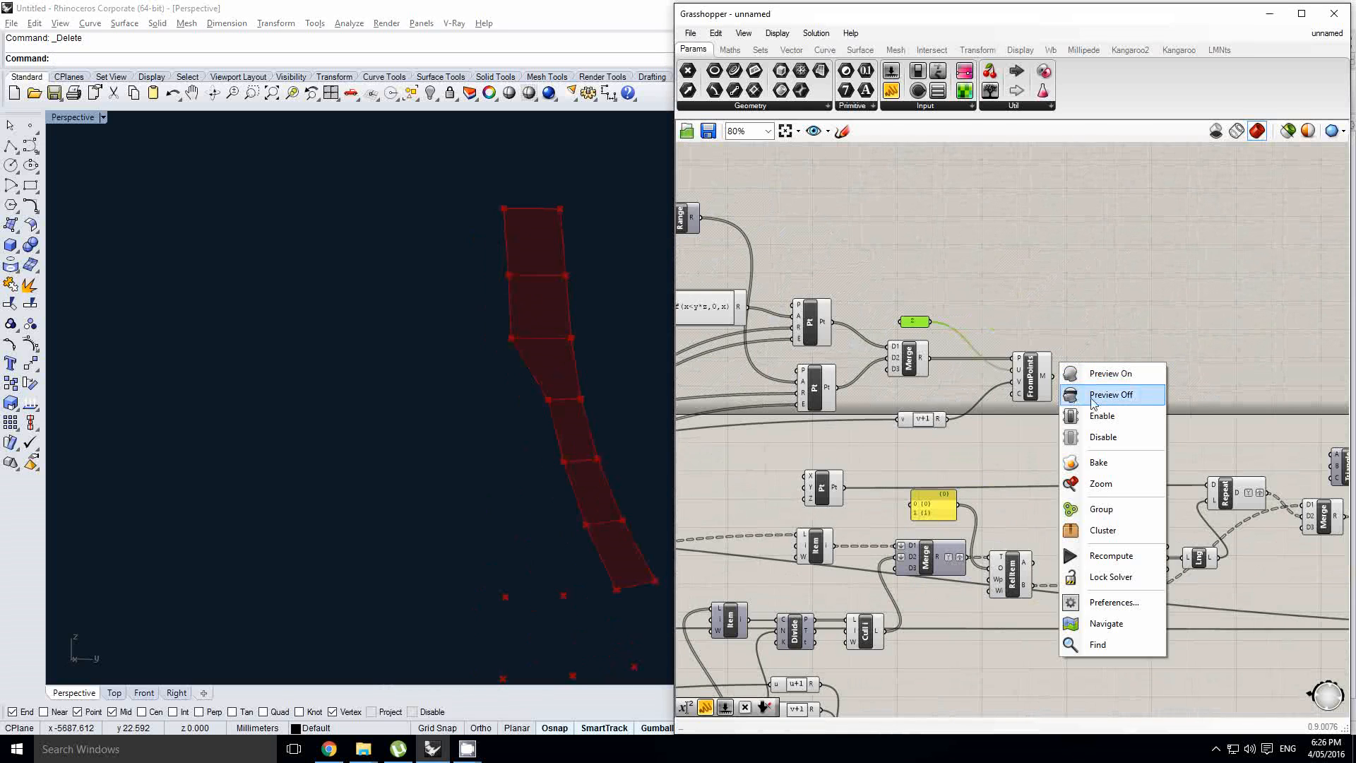
{"action": "left_click", "coordinate": [1039, 427]}
{"action": "right_click_drag", "start_coordinate": [1011, 459], "coordinate": [976, 375]}
{"action": "scroll", "coordinate": [976, 375], "scroll_direction": "down", "scroll_amount": 3}
{"action": "right_click_drag", "start_coordinate": [1060, 397], "coordinate": [966, 399]}
{"action": "scroll", "coordinate": [911, 359], "scroll_direction": "up", "scroll_amount": 2}
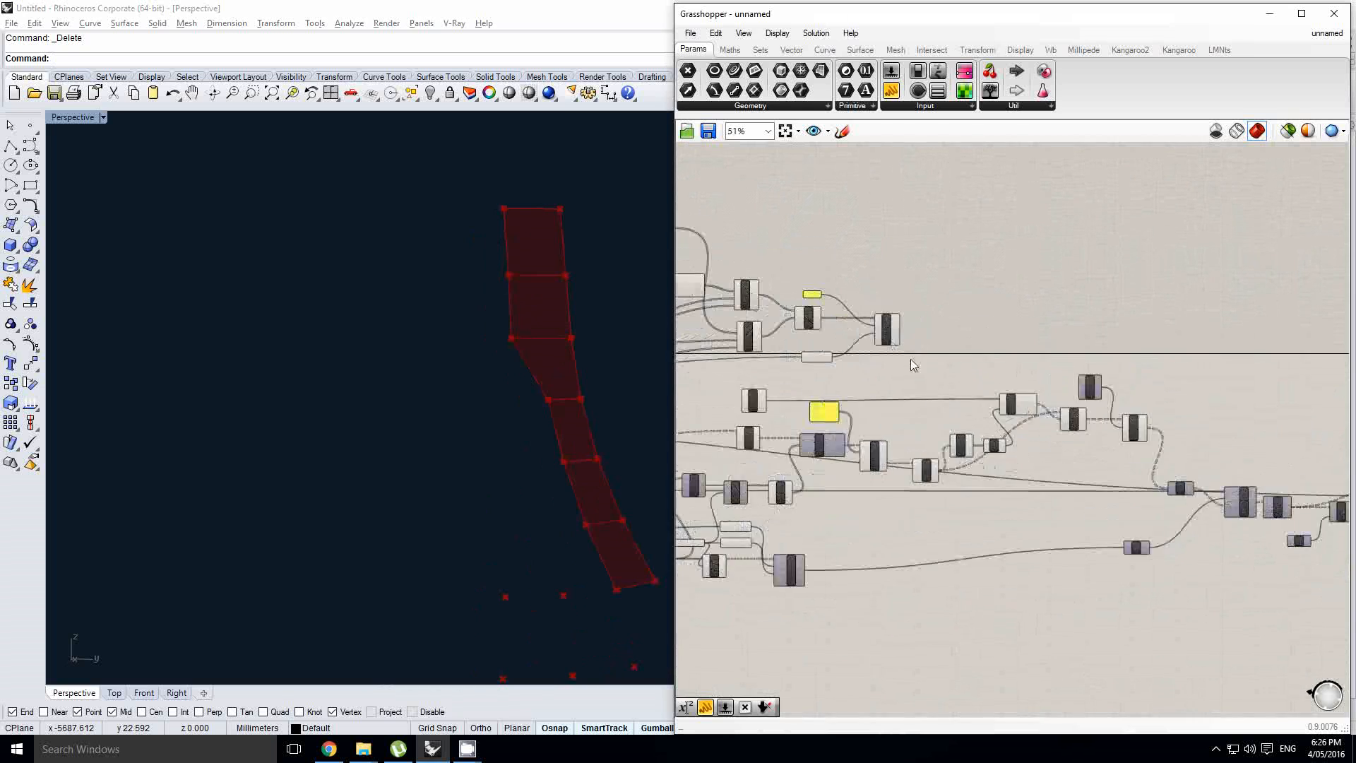
{"action": "left_click_drag", "start_coordinate": [886, 330], "coordinate": [999, 340]}
{"action": "scroll", "coordinate": [1120, 350], "scroll_direction": "up", "scroll_amount": 1}
{"action": "left_click", "coordinate": [997, 333]}
{"action": "right_click_drag", "start_coordinate": [1119, 350], "coordinate": [972, 325]}
{"action": "left_click_drag", "start_coordinate": [880, 315], "coordinate": [1239, 589]}
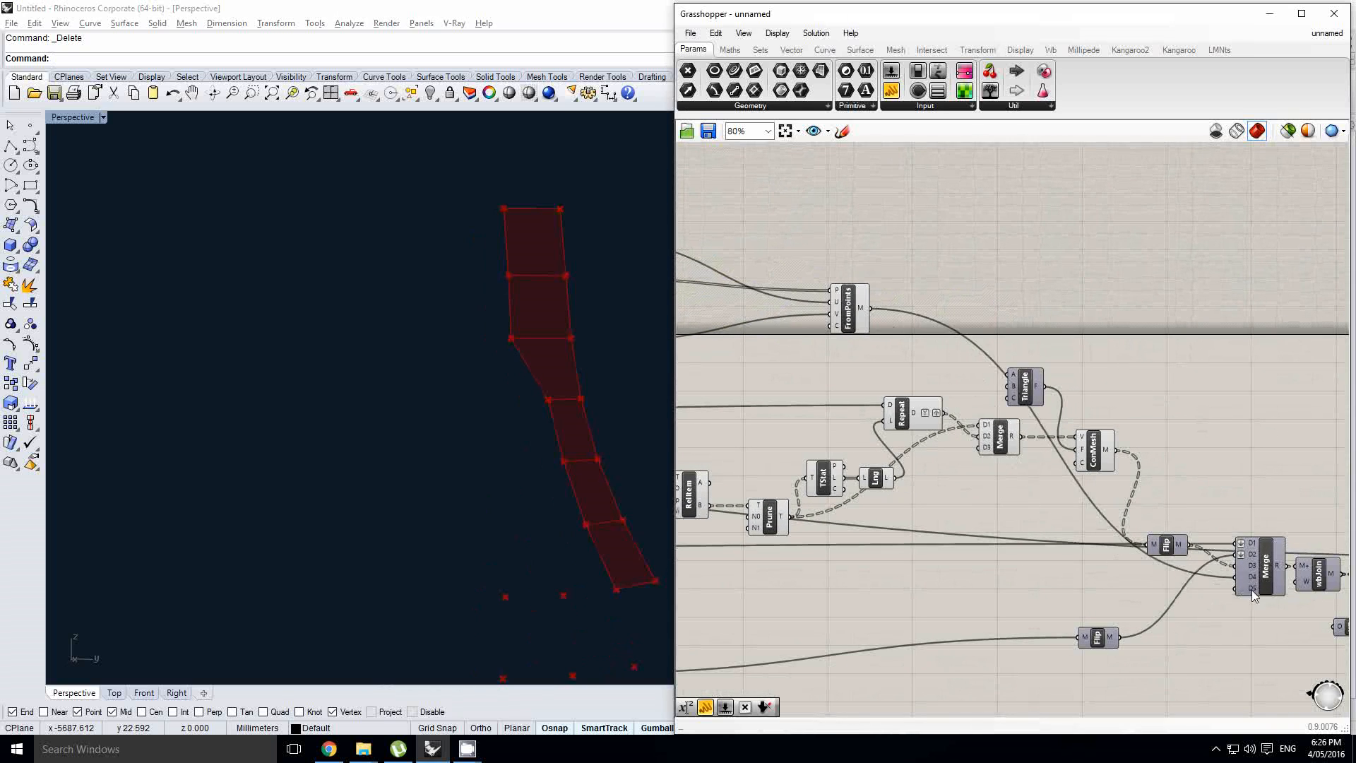
- Flatten the D3 and D4 inputs of the Merge that feeds wbJoin
{"action": "right_click_drag", "start_coordinate": [1253, 594], "coordinate": [1107, 575]}
{"action": "scroll", "coordinate": [1107, 575], "scroll_direction": "up", "scroll_amount": 2}
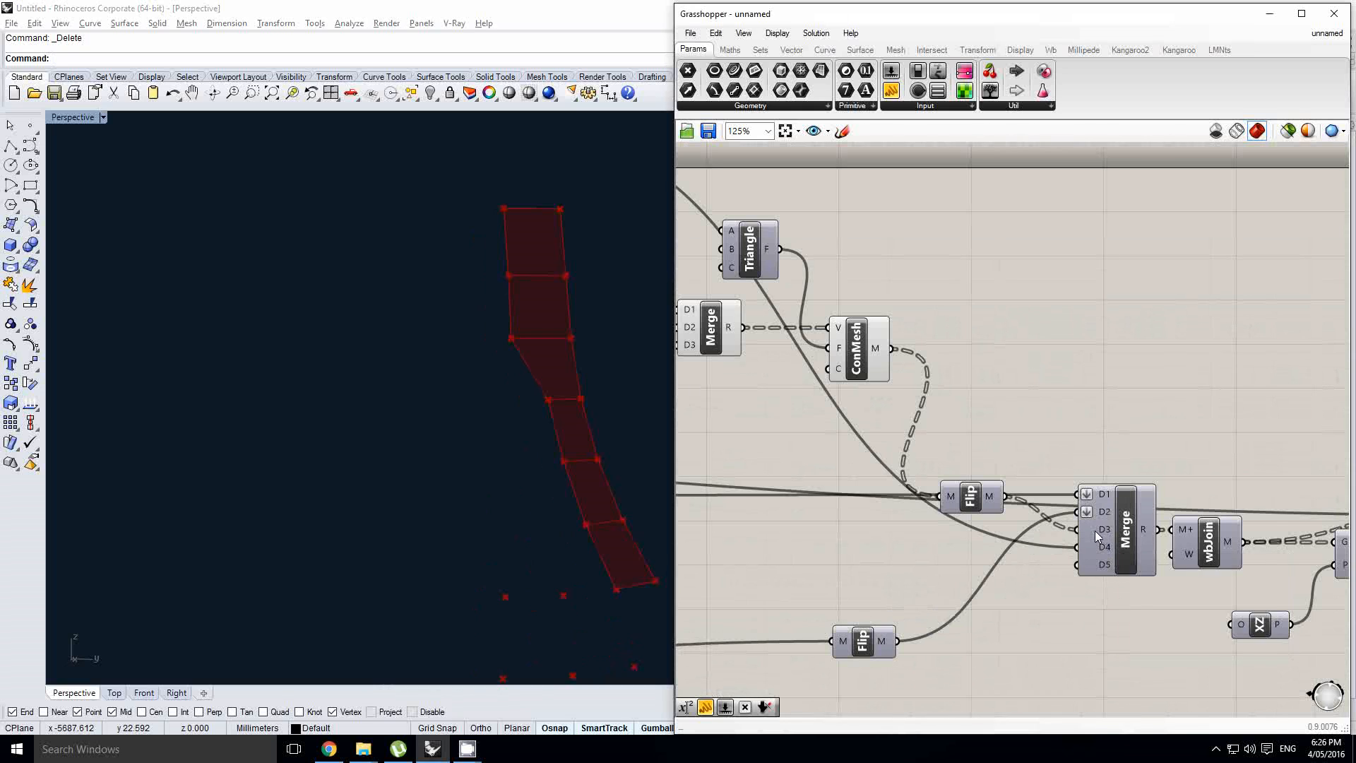
{"action": "right_click", "coordinate": [1100, 530]}
{"action": "left_click", "coordinate": [1133, 566]}
{"action": "right_click", "coordinate": [1079, 546]}
{"action": "left_click", "coordinate": [1130, 550]}
{"action": "right_click_drag", "start_coordinate": [1029, 542], "coordinate": [1086, 556]}
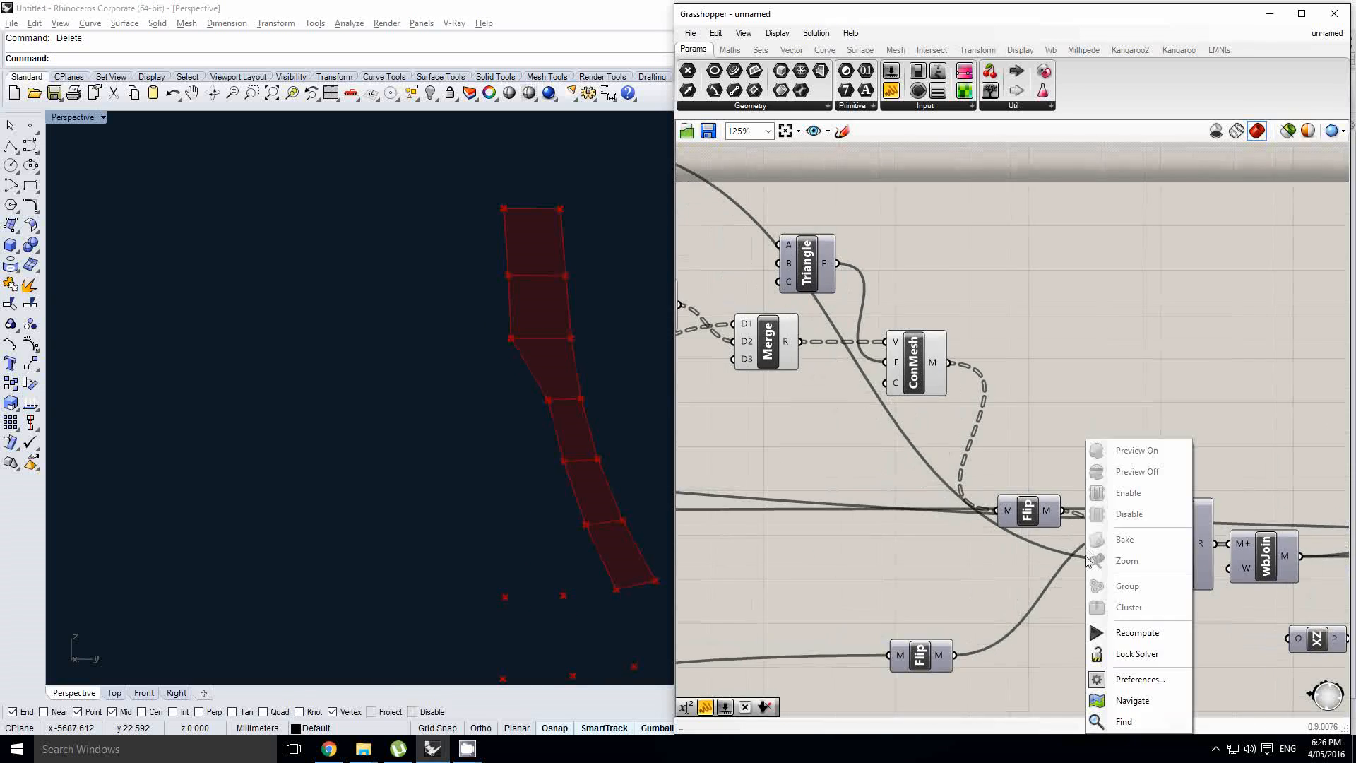
{"action": "left_click", "coordinate": [1023, 558]}
- Select the components leading up to the final mesh and turn off their preview
{"action": "scroll", "coordinate": [1045, 547], "scroll_direction": "down", "scroll_amount": 1}
{"action": "right_click_drag", "start_coordinate": [945, 522], "coordinate": [964, 531]}
{"action": "left_click", "coordinate": [1116, 430]}
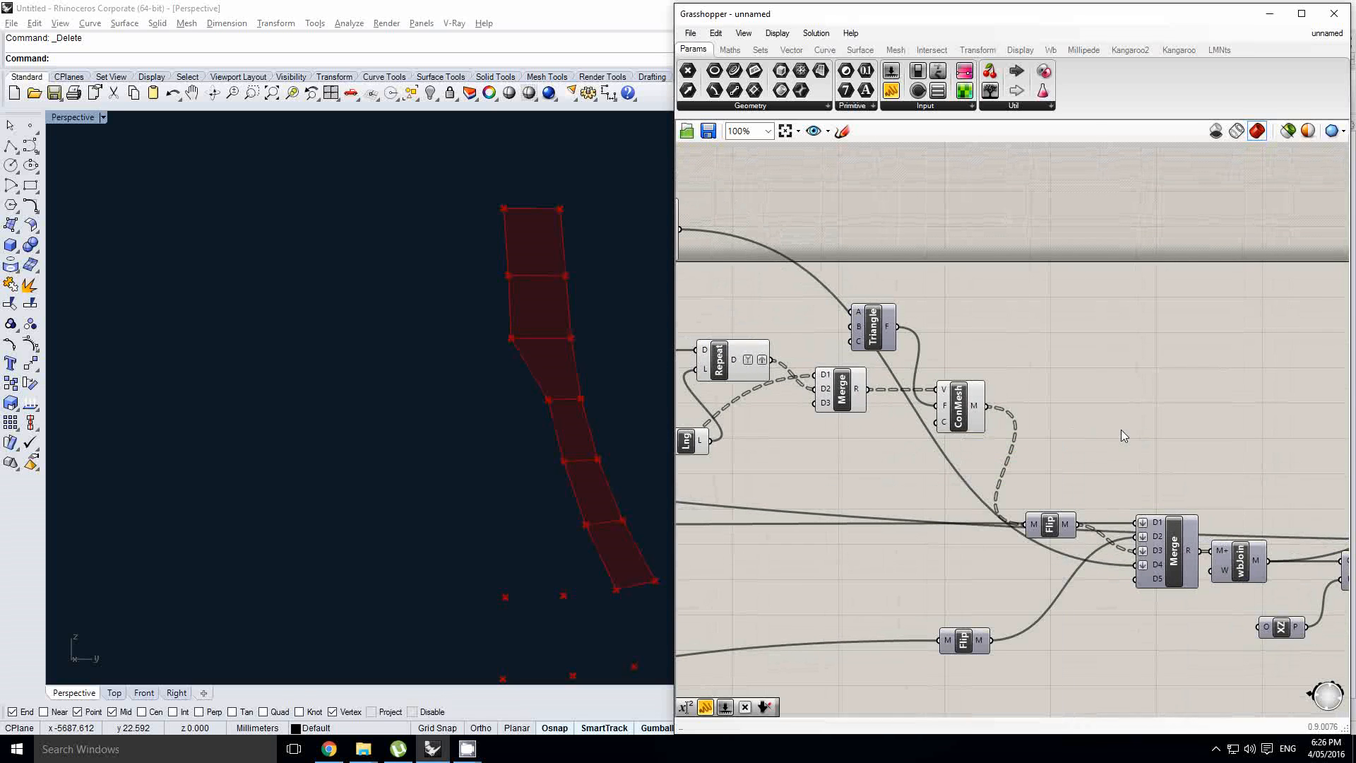
{"action": "scroll", "coordinate": [1121, 481], "scroll_direction": "down", "scroll_amount": 3}
{"action": "scroll", "coordinate": [1116, 533], "scroll_direction": "down", "scroll_amount": 1}
{"action": "right_click_drag", "start_coordinate": [1040, 578], "coordinate": [1101, 578]}
{"action": "left_click_drag", "start_coordinate": [1173, 616], "coordinate": [790, 332]}
{"action": "middle_click", "coordinate": [790, 332]}
{"action": "left_click", "coordinate": [842, 288]}
- Turn on the preview of the last component in the definition to show the complete vase mesh
{"action": "right_click_drag", "start_coordinate": [1082, 339], "coordinate": [982, 345]}
{"action": "left_click", "coordinate": [983, 345]}
{"action": "right_click_drag", "start_coordinate": [1144, 415], "coordinate": [794, 377]}
{"action": "scroll", "coordinate": [1072, 505], "scroll_direction": "up", "scroll_amount": 1}
{"action": "middle_click", "coordinate": [1070, 502]}
{"action": "left_click", "coordinate": [1122, 459]}
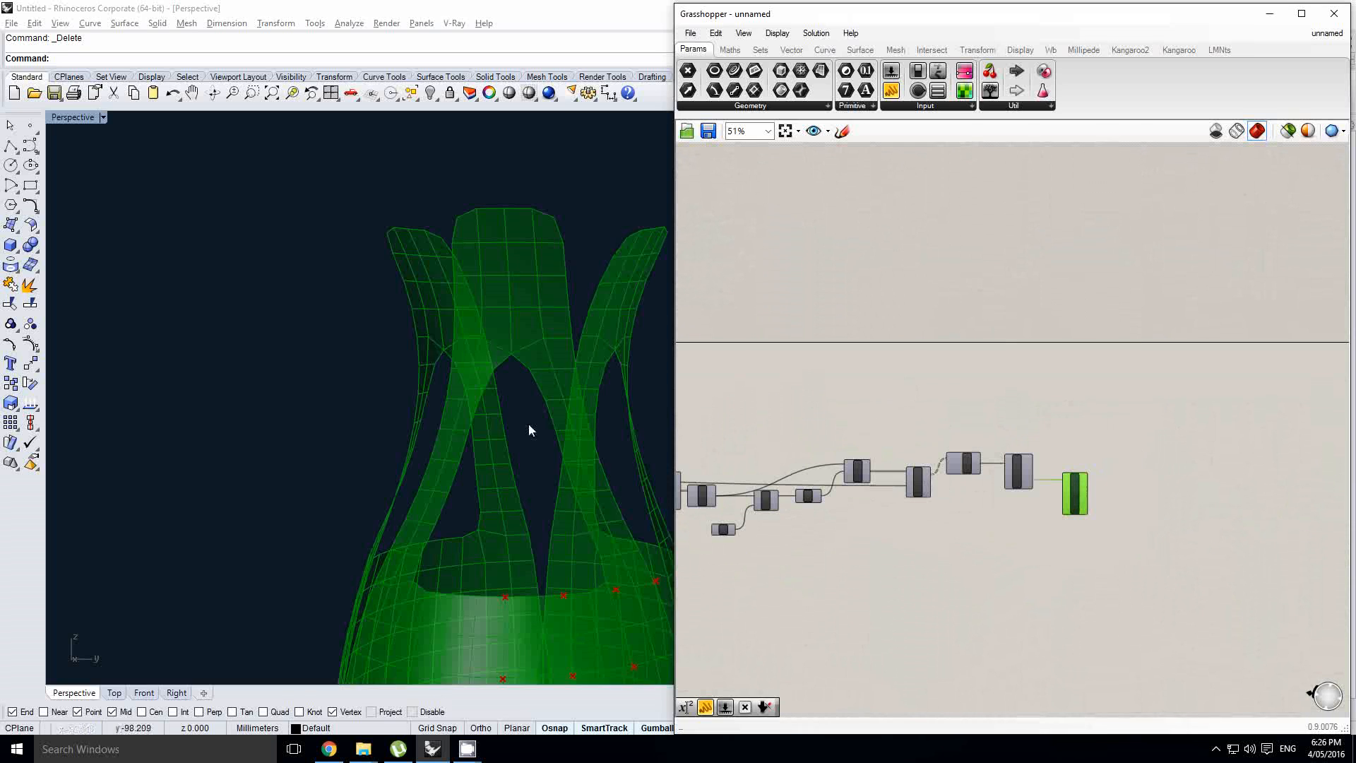
- Set the Variable z slider of the upper section's angle expression to 0.454
{"action": "right_click_drag", "start_coordinate": [530, 430], "coordinate": [514, 354]}
{"action": "scroll", "coordinate": [515, 355], "scroll_direction": "up", "scroll_amount": 2}
{"action": "right_click_drag", "start_coordinate": [791, 346], "coordinate": [1079, 390]}
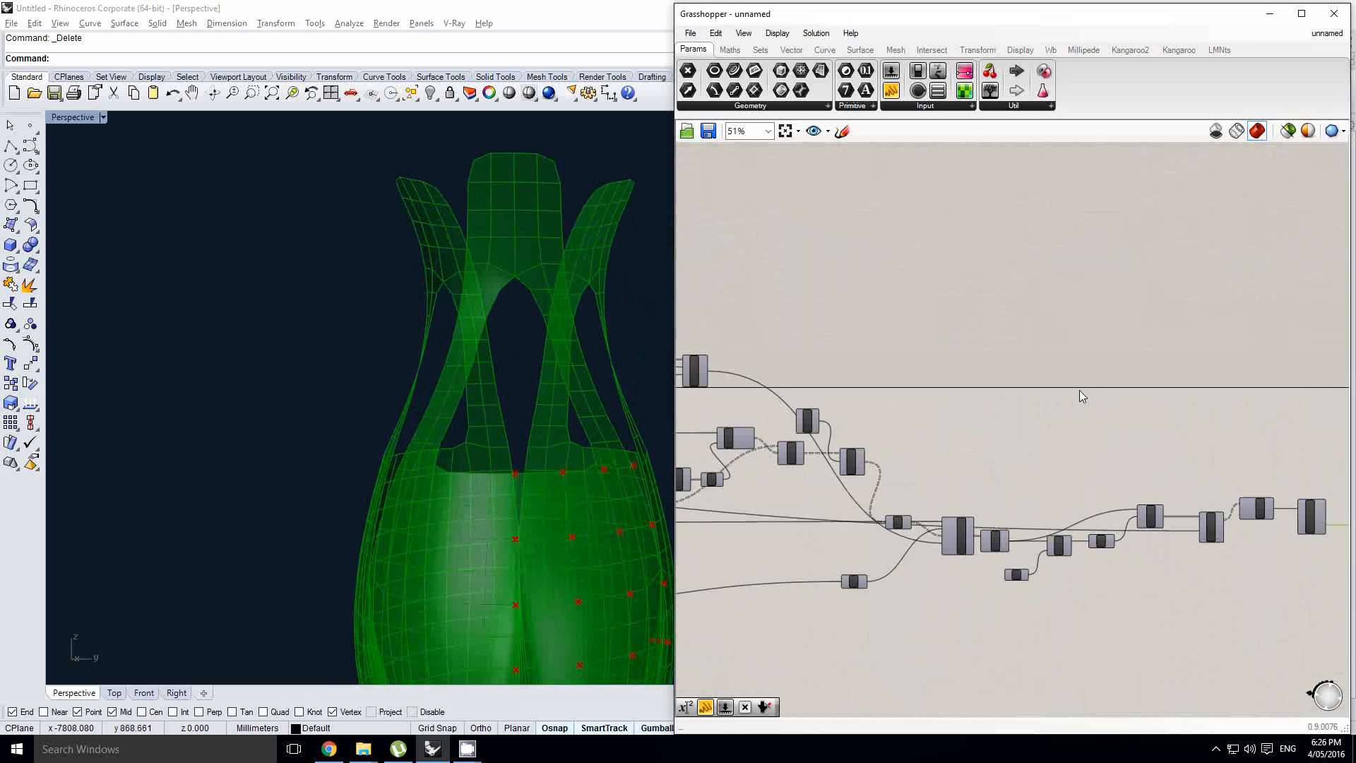
{"action": "right_click_drag", "start_coordinate": [731, 387], "coordinate": [1024, 394]}
{"action": "right_click_drag", "start_coordinate": [764, 376], "coordinate": [936, 415]}
{"action": "right_click_drag", "start_coordinate": [847, 388], "coordinate": [942, 421]}
{"action": "scroll", "coordinate": [942, 421], "scroll_direction": "up", "scroll_amount": 2}
{"action": "right_click_drag", "start_coordinate": [780, 339], "coordinate": [968, 403]}
{"action": "scroll", "coordinate": [968, 403], "scroll_direction": "up", "scroll_amount": 4}
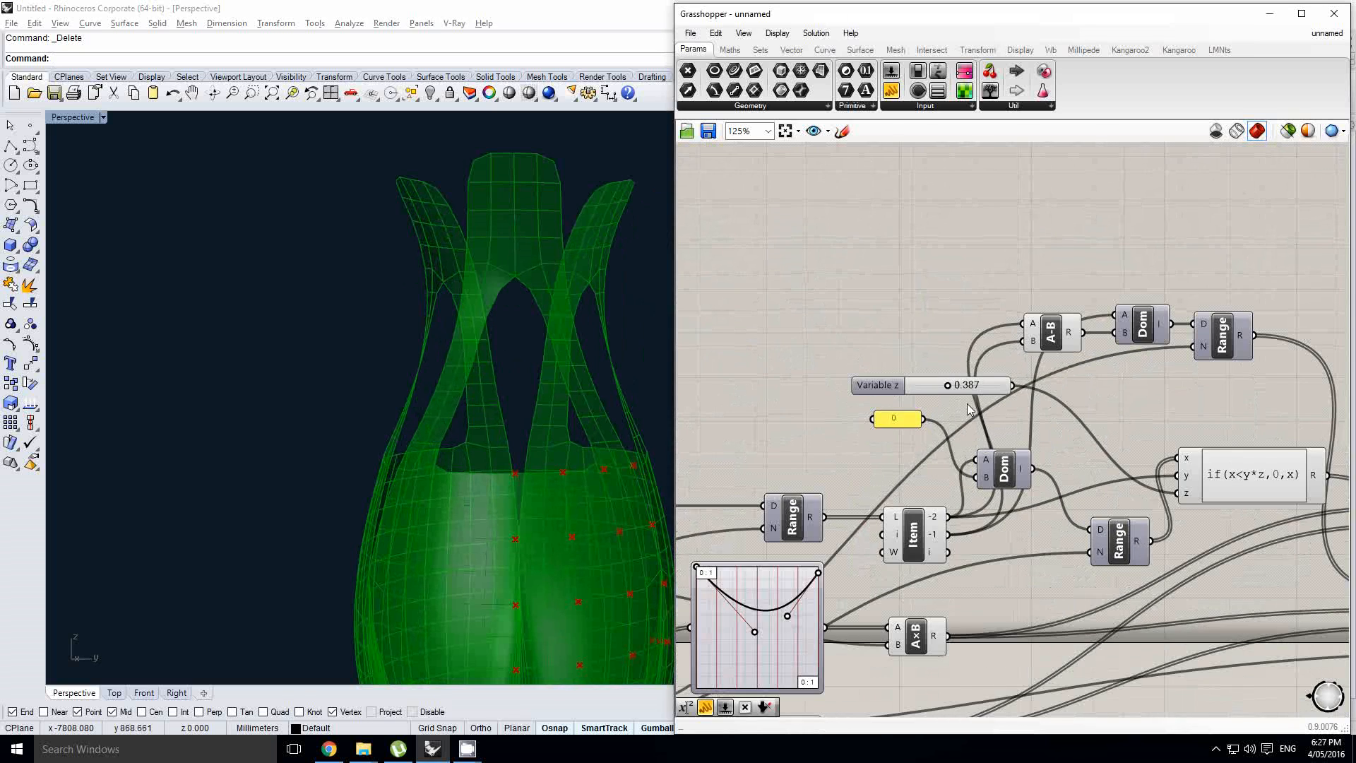
{"action": "mouse_move", "coordinate": [948, 378]}
{"action": "left_mouse_down"}
{"action": "mouse_move", "coordinate": [975, 384]}
{"action": "mouse_move", "coordinate": [898, 387]}
{"action": "mouse_move", "coordinate": [984, 387]}
{"action": "mouse_move", "coordinate": [946, 387]}
{"action": "left_mouse_up"}
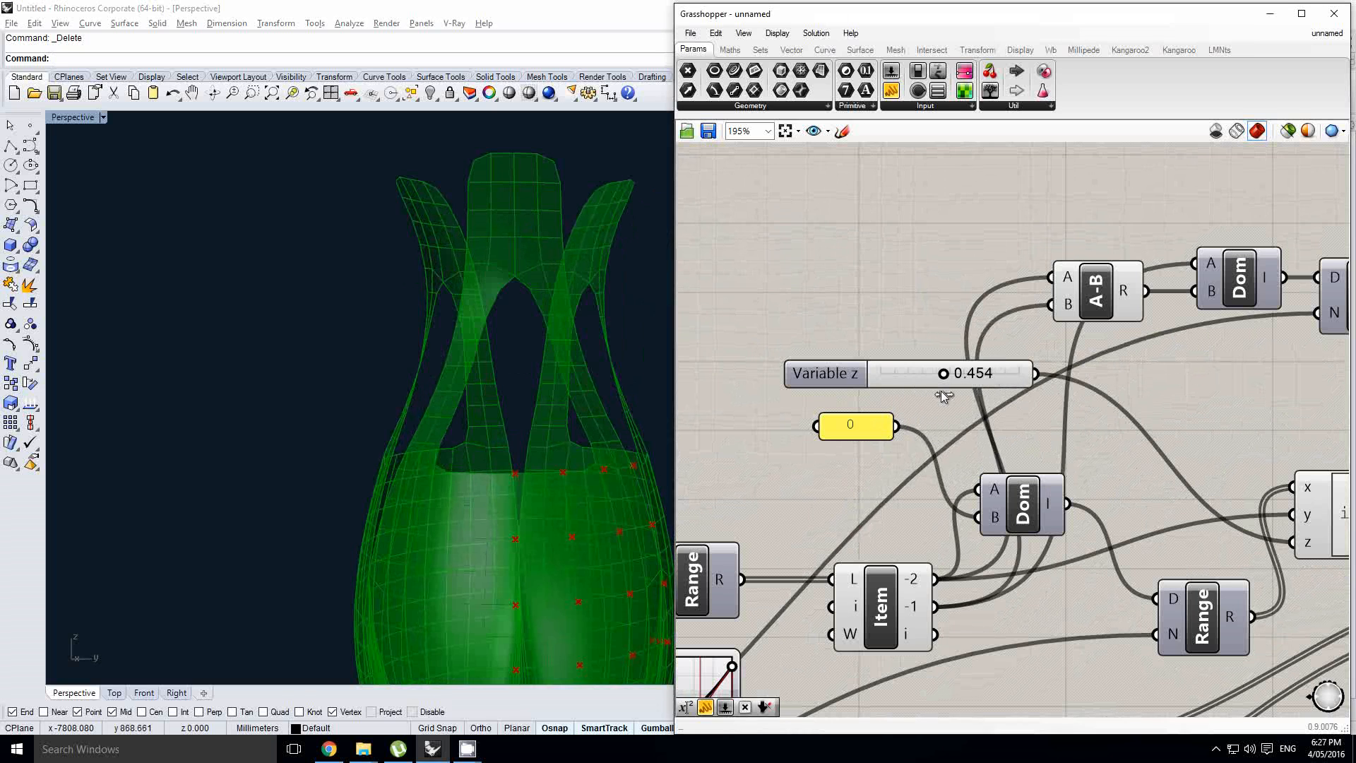
- Reshape the upper section's Bezier graph by moving its control handle to change the curve's dip
{"action": "right_click_drag", "start_coordinate": [452, 424], "coordinate": [579, 395]}
{"action": "right_click_drag", "start_coordinate": [813, 375], "coordinate": [816, 375]}
{"action": "scroll", "coordinate": [949, 297], "scroll_direction": "down", "scroll_amount": 5}
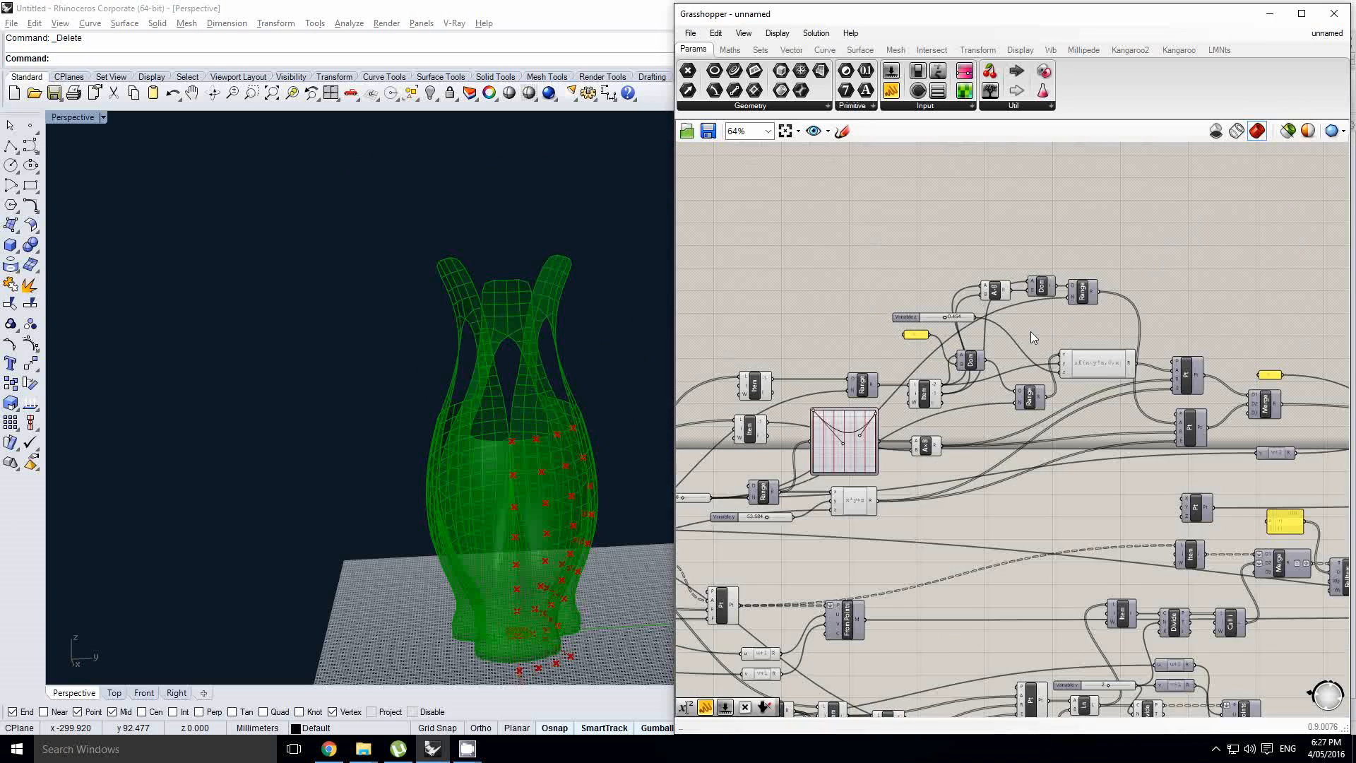
{"action": "right_click_drag", "start_coordinate": [1031, 332], "coordinate": [1107, 320]}
{"action": "scroll", "coordinate": [840, 438], "scroll_direction": "up", "scroll_amount": 2}
{"action": "right_click", "coordinate": [921, 373]}
{"action": "left_click", "coordinate": [1036, 415]}
{"action": "scroll", "coordinate": [1013, 423], "scroll_direction": "up", "scroll_amount": 1}
{"action": "left_click_drag", "start_coordinate": [981, 410], "coordinate": [953, 452]}
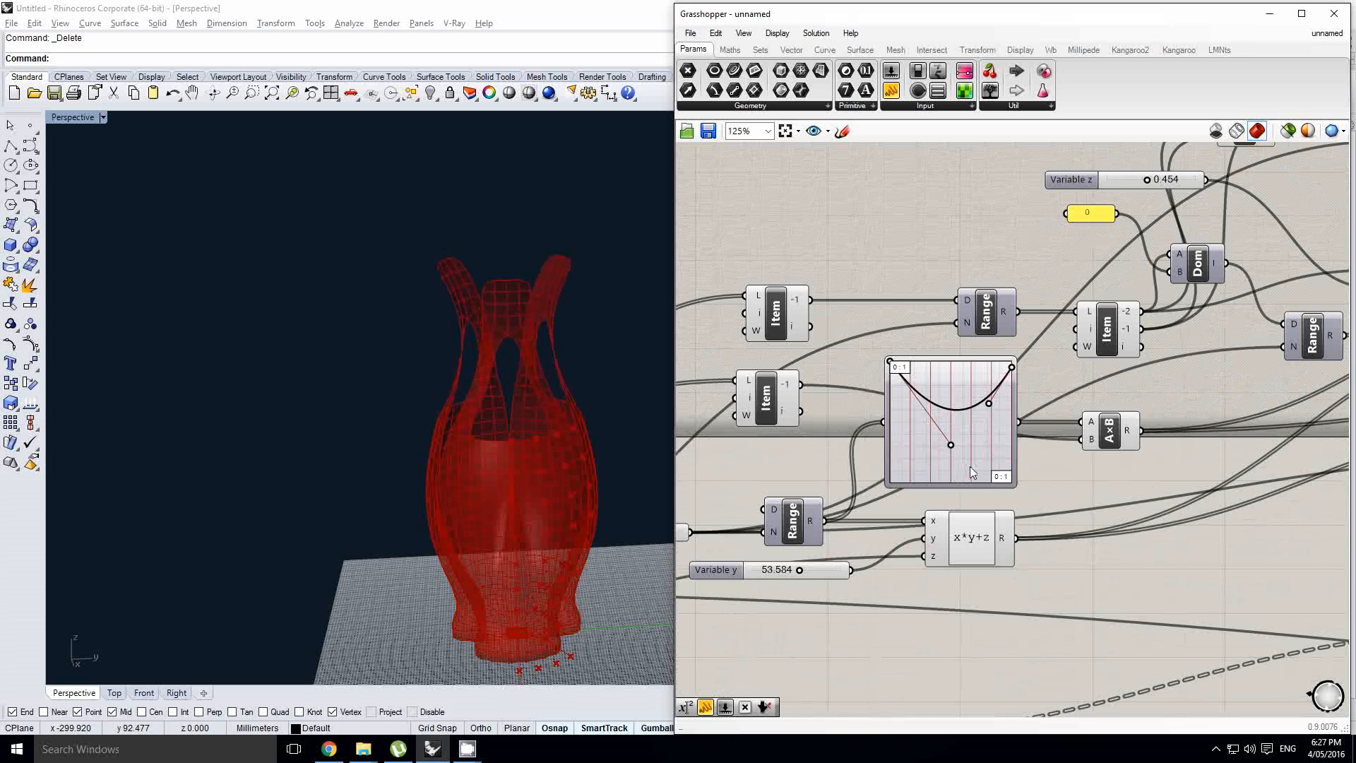
- Increase the Variable y slider of the x*y+z expression to make the vase's upper section taller
{"action": "right_click_drag", "start_coordinate": [969, 466], "coordinate": [1026, 404]}
{"action": "right_click", "coordinate": [1045, 415]}
{"action": "left_click", "coordinate": [1132, 391]}
{"action": "scroll", "coordinate": [910, 498], "scroll_direction": "up", "scroll_amount": 1}
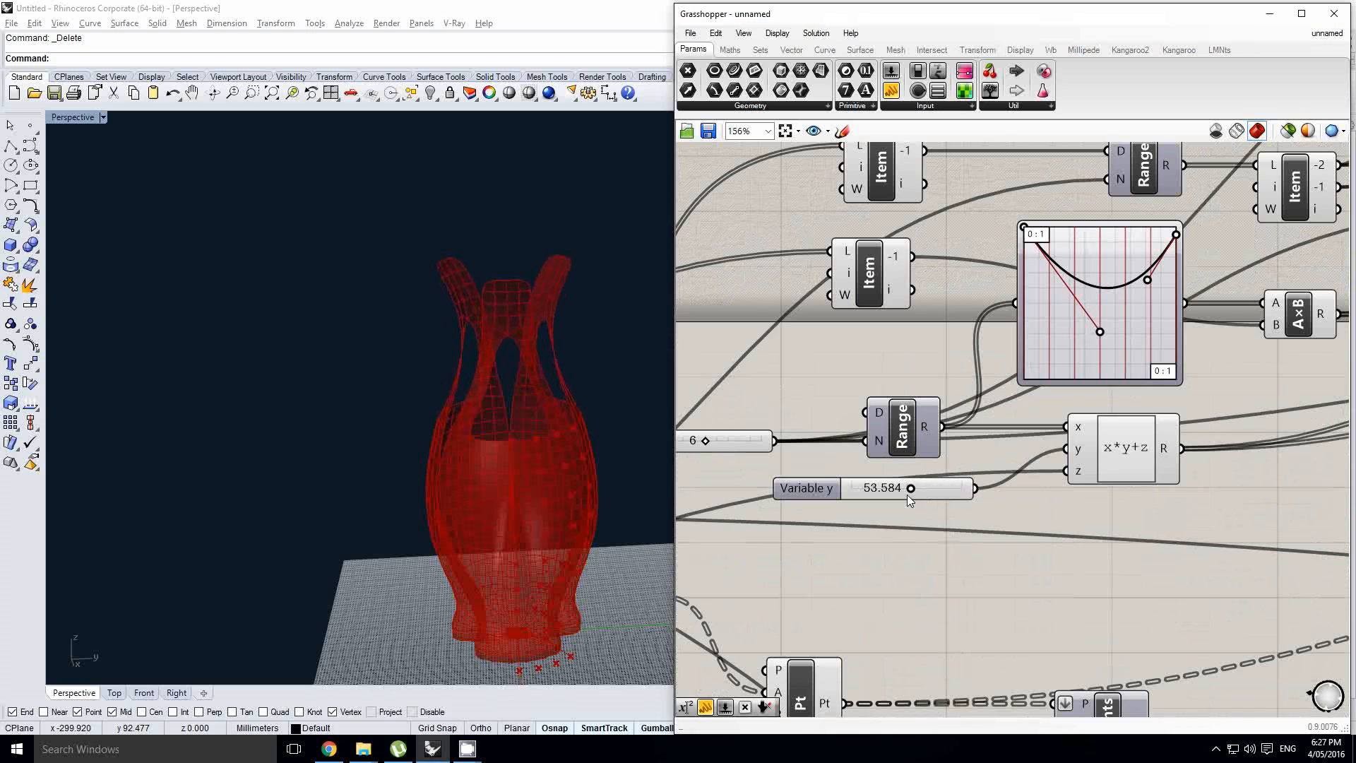
{"action": "left_click_drag", "start_coordinate": [912, 488], "coordinate": [928, 498]}
- Examine the Steps sliders that set the divisions of the vase's upper section and of its body
{"action": "right_click_drag", "start_coordinate": [777, 421], "coordinate": [909, 425]}
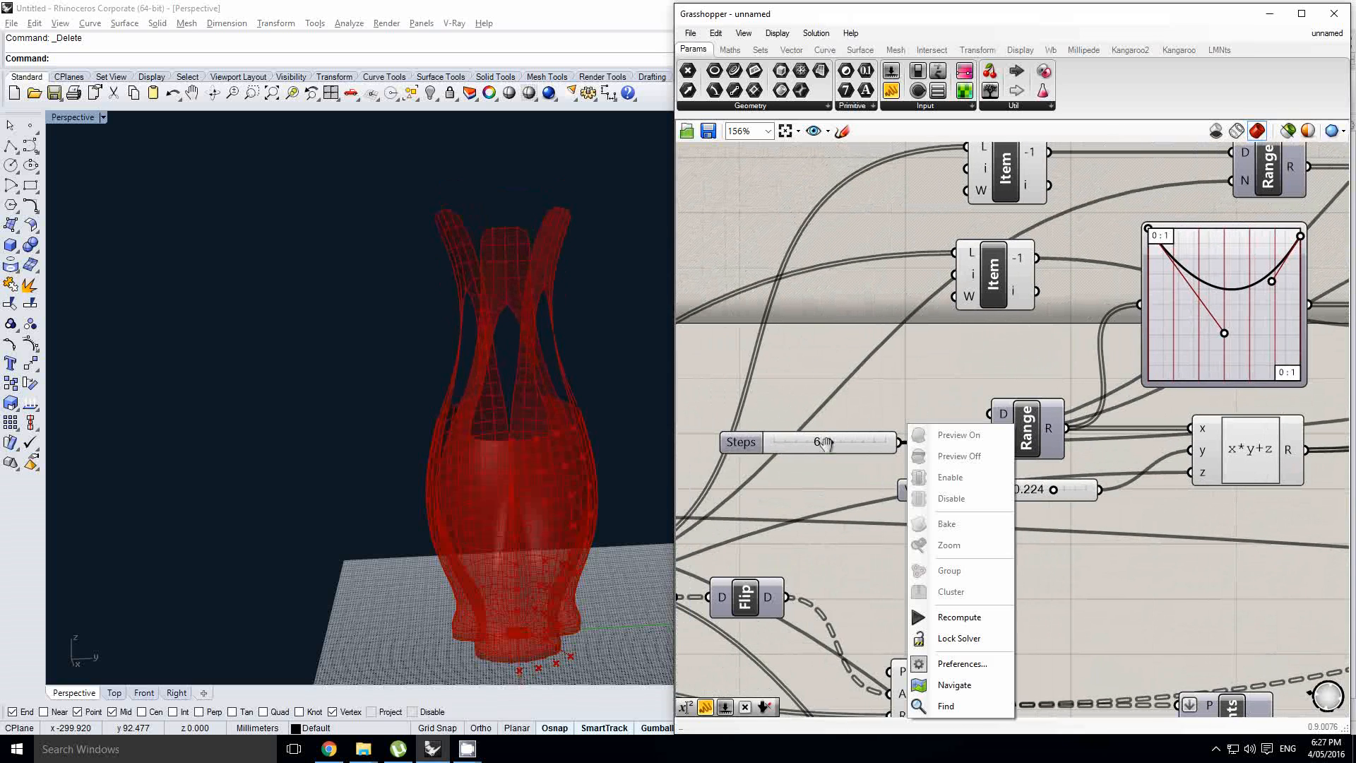
{"action": "mouse_move", "coordinate": [831, 444]}
{"action": "left_mouse_down"}
{"action": "mouse_move", "coordinate": [807, 452]}
{"action": "mouse_move", "coordinate": [831, 453]}
{"action": "left_mouse_up"}
{"action": "left_click", "coordinate": [883, 375]}
{"action": "scroll", "coordinate": [897, 377], "scroll_direction": "down", "scroll_amount": 2}
{"action": "right_click_drag", "start_coordinate": [913, 378], "coordinate": [1069, 379]}
{"action": "scroll", "coordinate": [1069, 379], "scroll_direction": "down", "scroll_amount": 4}
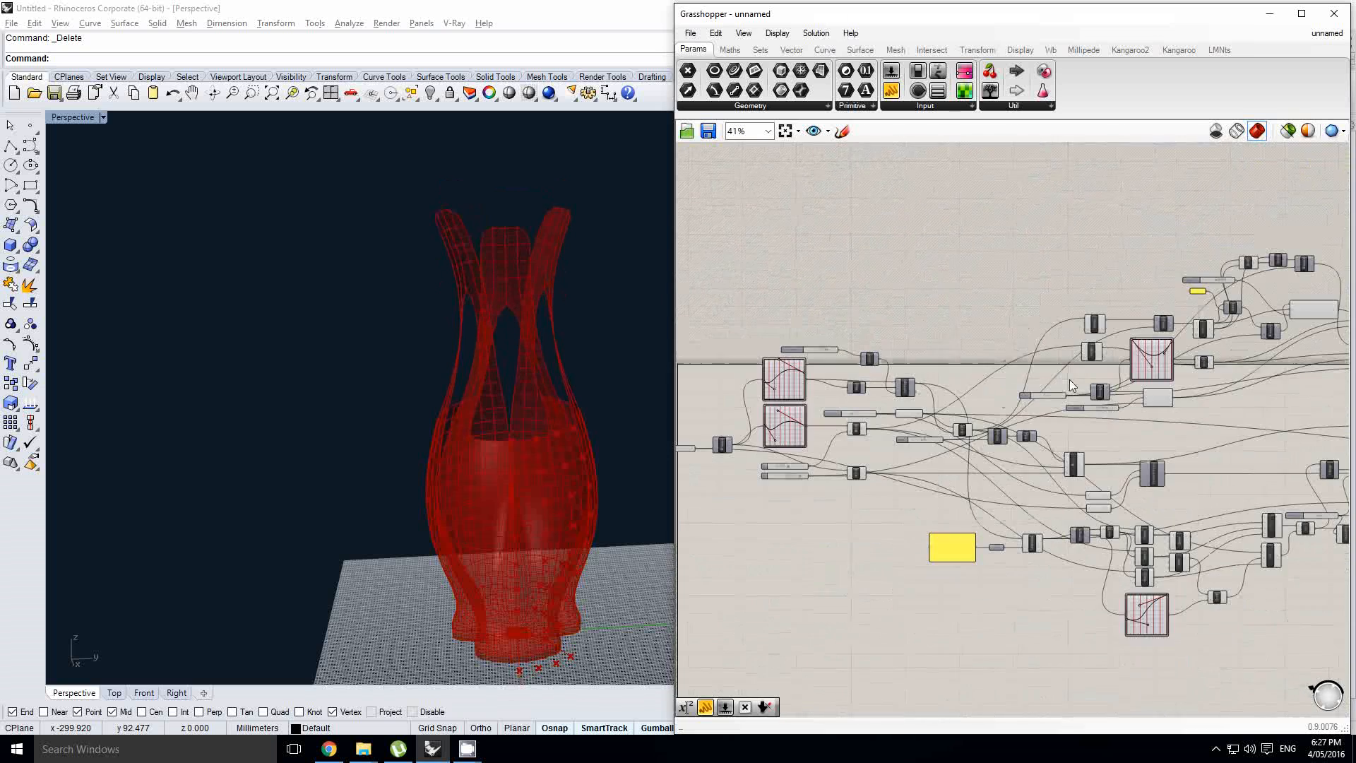
{"action": "right_click_drag", "start_coordinate": [762, 452], "coordinate": [876, 438]}
{"action": "scroll", "coordinate": [847, 436], "scroll_direction": "up", "scroll_amount": 3}
{"action": "scroll", "coordinate": [841, 454], "scroll_direction": "up", "scroll_amount": 3}
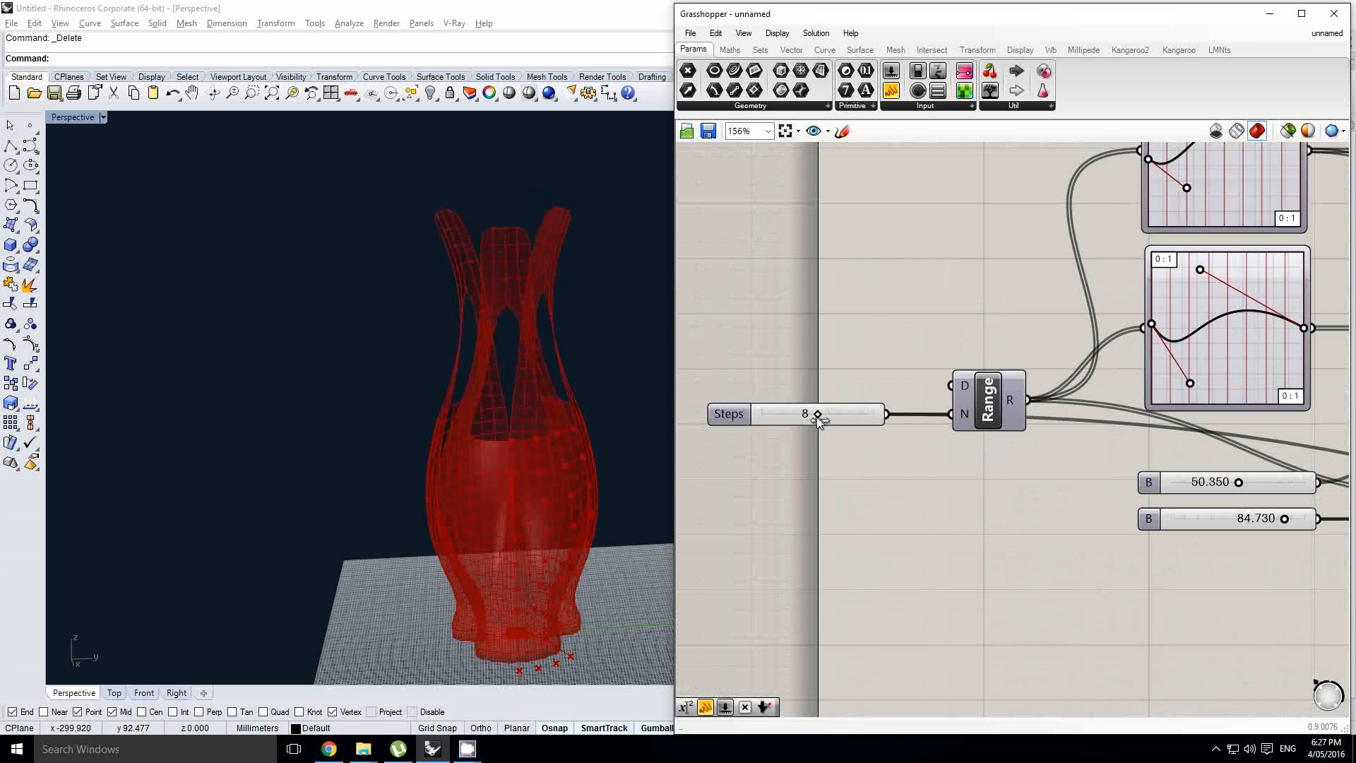
{"action": "mouse_move", "coordinate": [817, 418]}
{"action": "left_mouse_down"}
{"action": "mouse_move", "coordinate": [839, 417]}
{"action": "mouse_move", "coordinate": [817, 422]}
{"action": "left_mouse_up"}
- Trace the body's Range output through the graph mappers to the multiplication component fed by the 84.730 slider
{"action": "right_click_drag", "start_coordinate": [1010, 461], "coordinate": [925, 428]}
{"action": "scroll", "coordinate": [924, 435], "scroll_direction": "down", "scroll_amount": 2}
{"action": "scroll", "coordinate": [515, 544], "scroll_direction": "up", "scroll_amount": 2}
{"action": "right_click_drag", "start_coordinate": [519, 565], "coordinate": [590, 550]}
{"action": "right_click_drag", "start_coordinate": [827, 438], "coordinate": [879, 488]}
{"action": "left_click", "coordinate": [878, 428]}
{"action": "right_click_drag", "start_coordinate": [1044, 470], "coordinate": [1024, 470]}
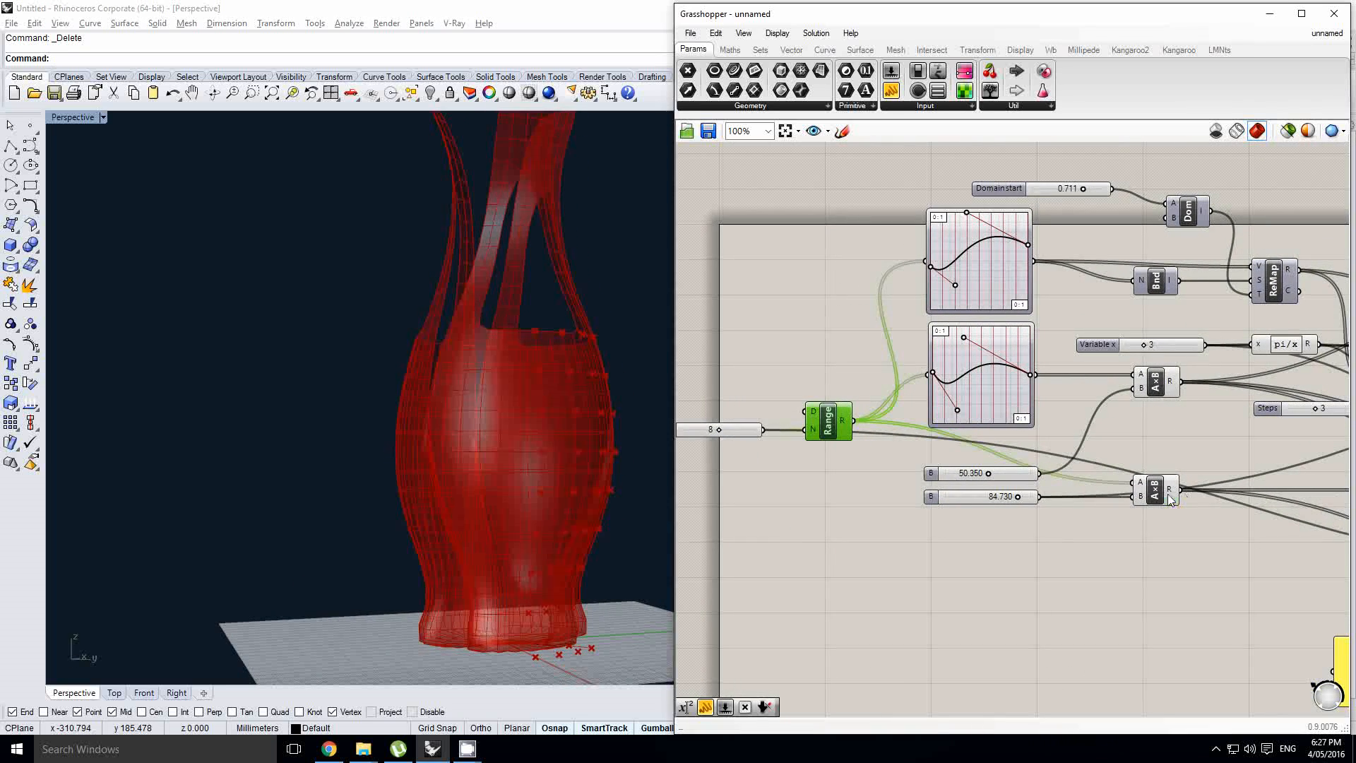
{"action": "left_click", "coordinate": [1169, 496]}
{"action": "right_click_drag", "start_coordinate": [957, 496], "coordinate": [989, 495]}
{"action": "left_click", "coordinate": [921, 427]}
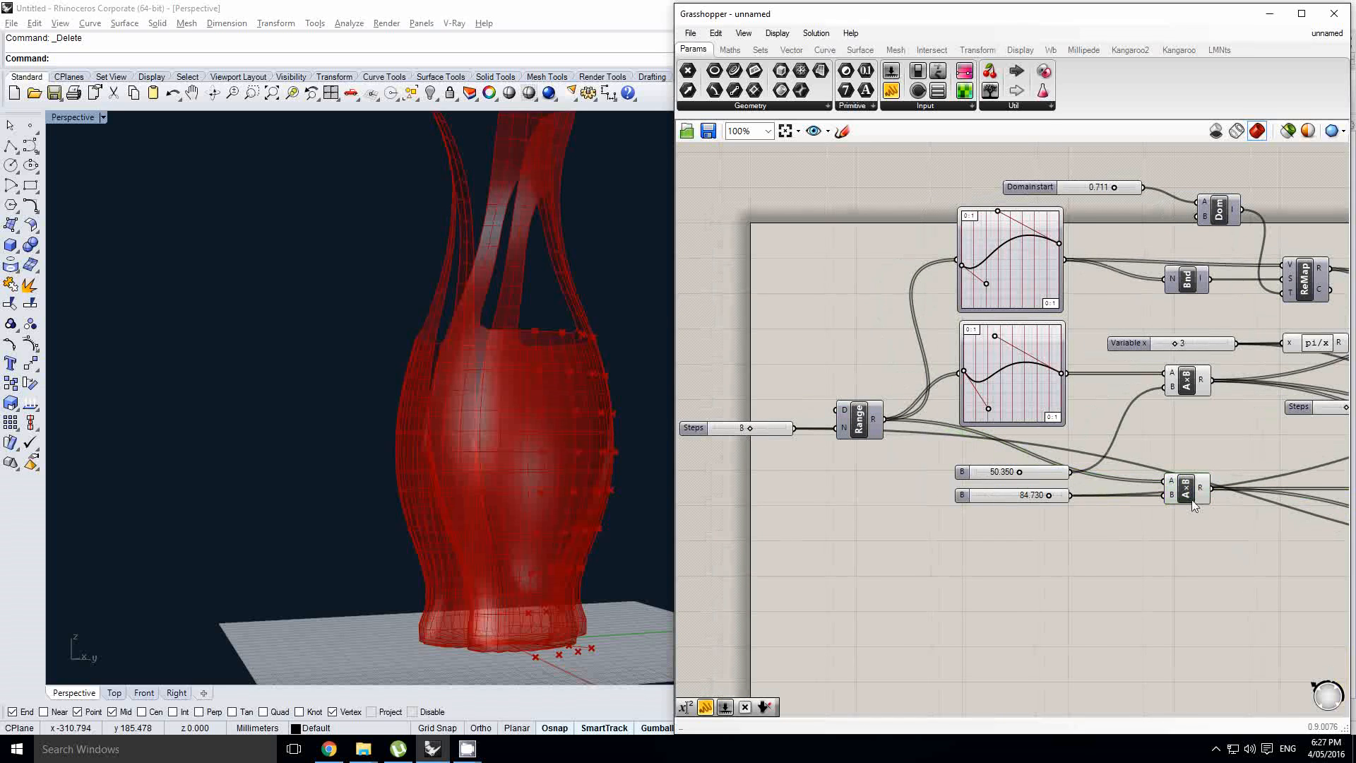
{"action": "right_click_drag", "start_coordinate": [1192, 503], "coordinate": [1147, 505]}
{"action": "right_click_drag", "start_coordinate": [909, 389], "coordinate": [929, 382]}
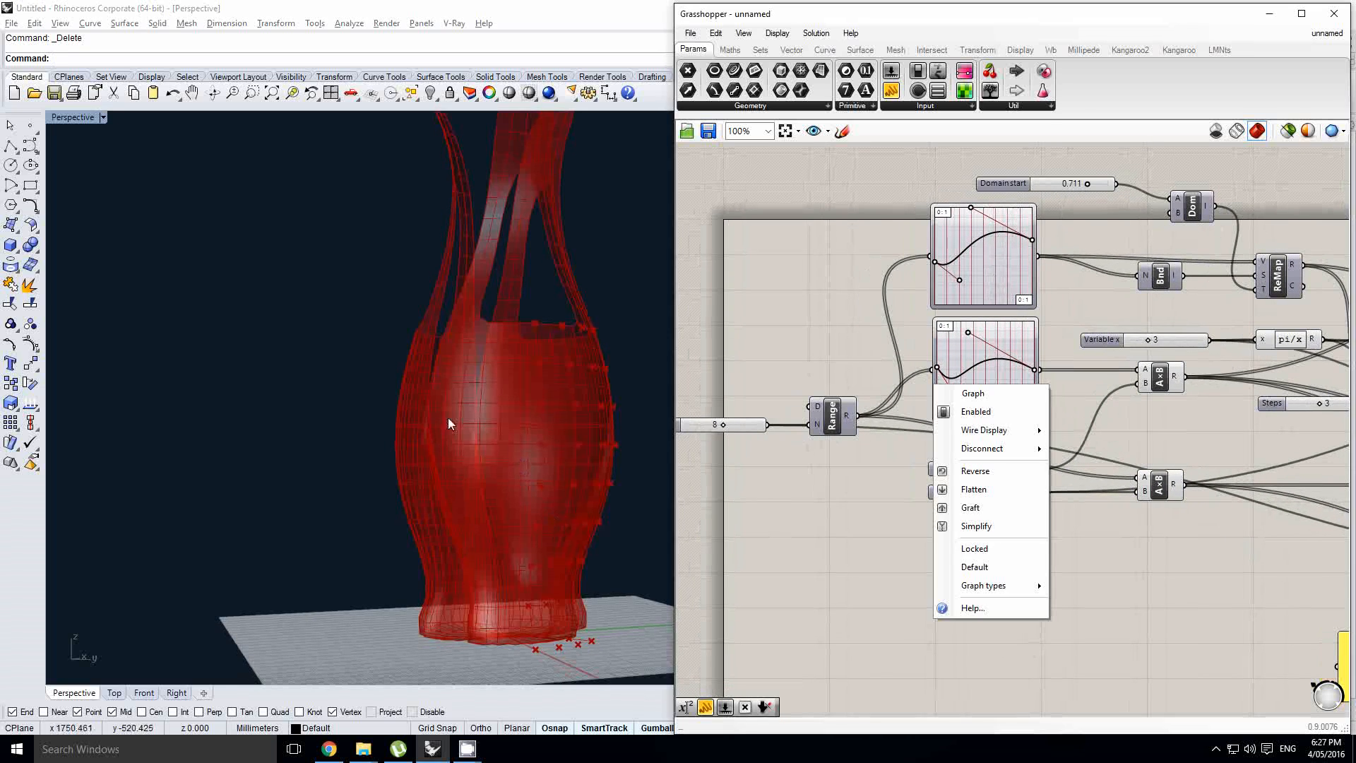
- Examine the spacing of the mesh rows around the vase's base from close up
{"action": "right_click_drag", "start_coordinate": [447, 424], "coordinate": [554, 487]}
{"action": "left_click", "coordinate": [921, 431]}
{"action": "right_click_drag", "start_coordinate": [554, 487], "coordinate": [531, 438], "text": "shift"}
{"action": "scroll", "coordinate": [539, 537], "scroll_direction": "up", "scroll_amount": 4}
{"action": "right_click_drag", "start_coordinate": [539, 536], "coordinate": [430, 473]}
{"action": "scroll", "coordinate": [519, 519], "scroll_direction": "up", "scroll_amount": 2}
{"action": "mouse_move", "coordinate": [848, 467]}
{"action": "right_mouse_down"}
{"action": "mouse_move", "coordinate": [877, 470]}
{"action": "mouse_move", "coordinate": [849, 477]}
{"action": "right_mouse_up"}
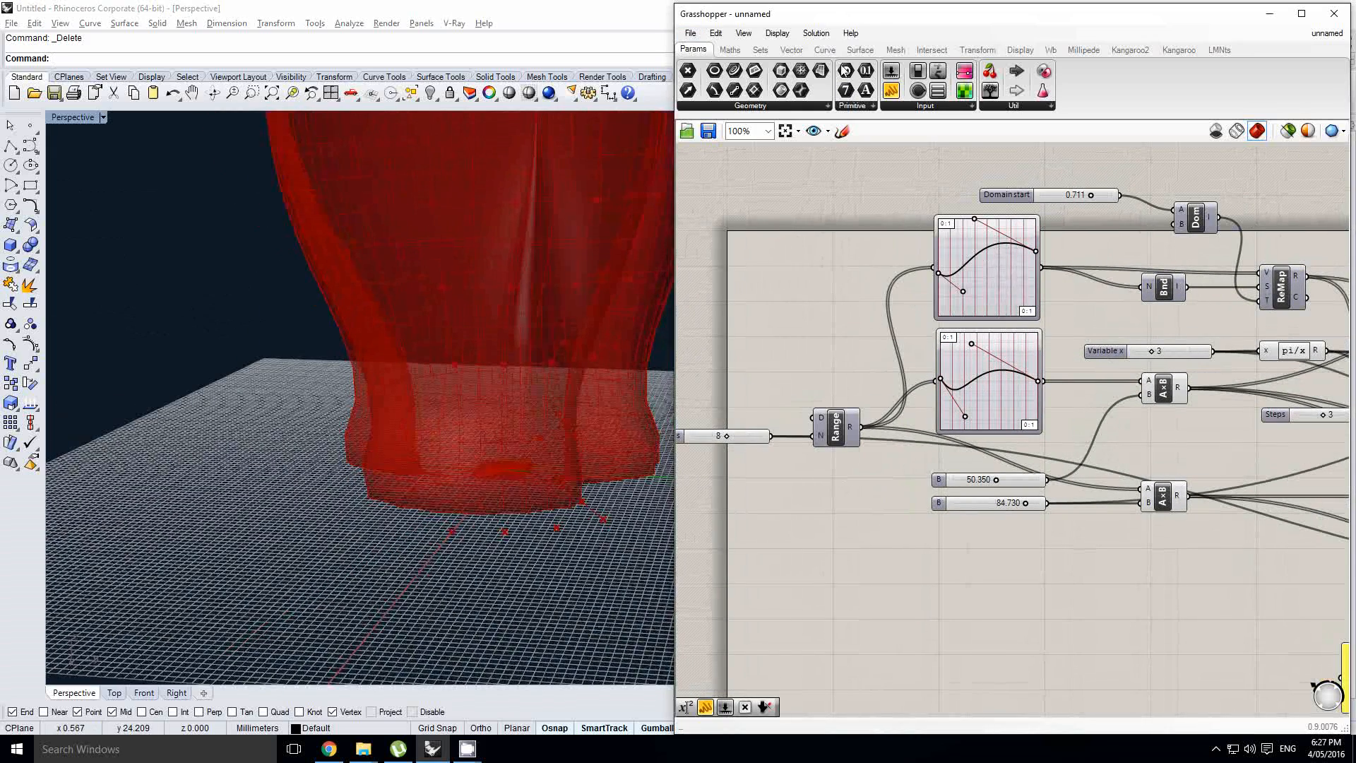
- Add an Expression component with the body's Range output as x and set its formula to x^(1/y)
{"action": "left_click", "coordinate": [733, 50]}
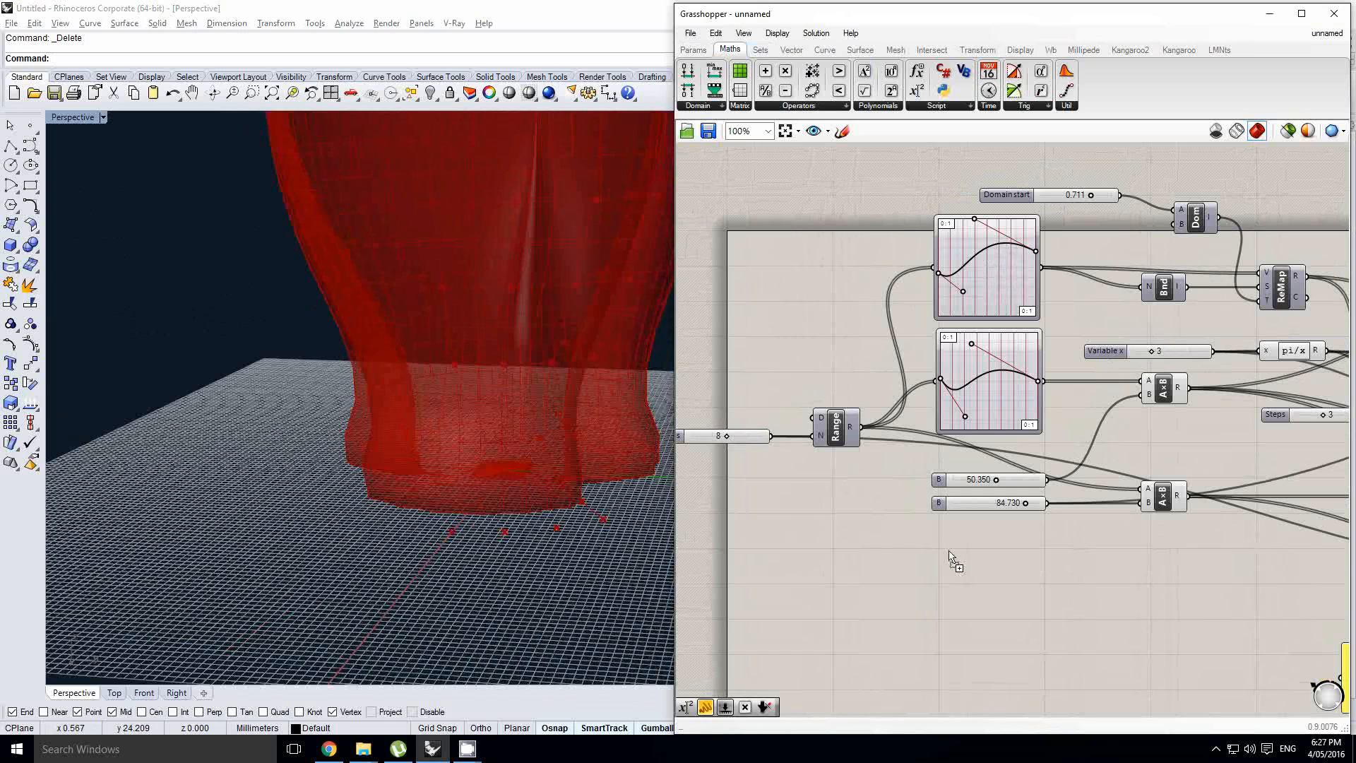
{"action": "left_click_drag", "start_coordinate": [950, 557], "coordinate": [952, 551]}
{"action": "scroll", "coordinate": [957, 540], "scroll_direction": "up", "scroll_amount": 1}
{"action": "double_click", "coordinate": [973, 539]}
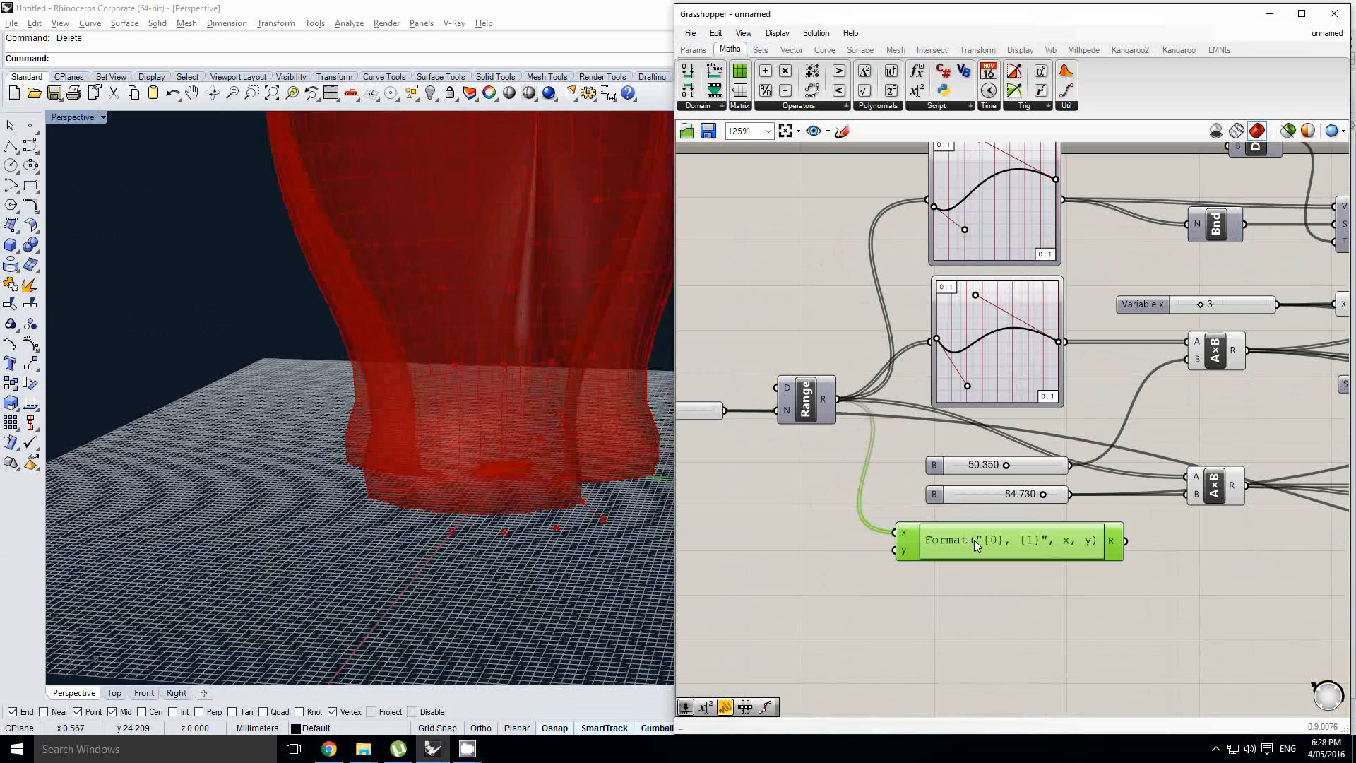
{"action": "type", "text": "x^(1/y"}
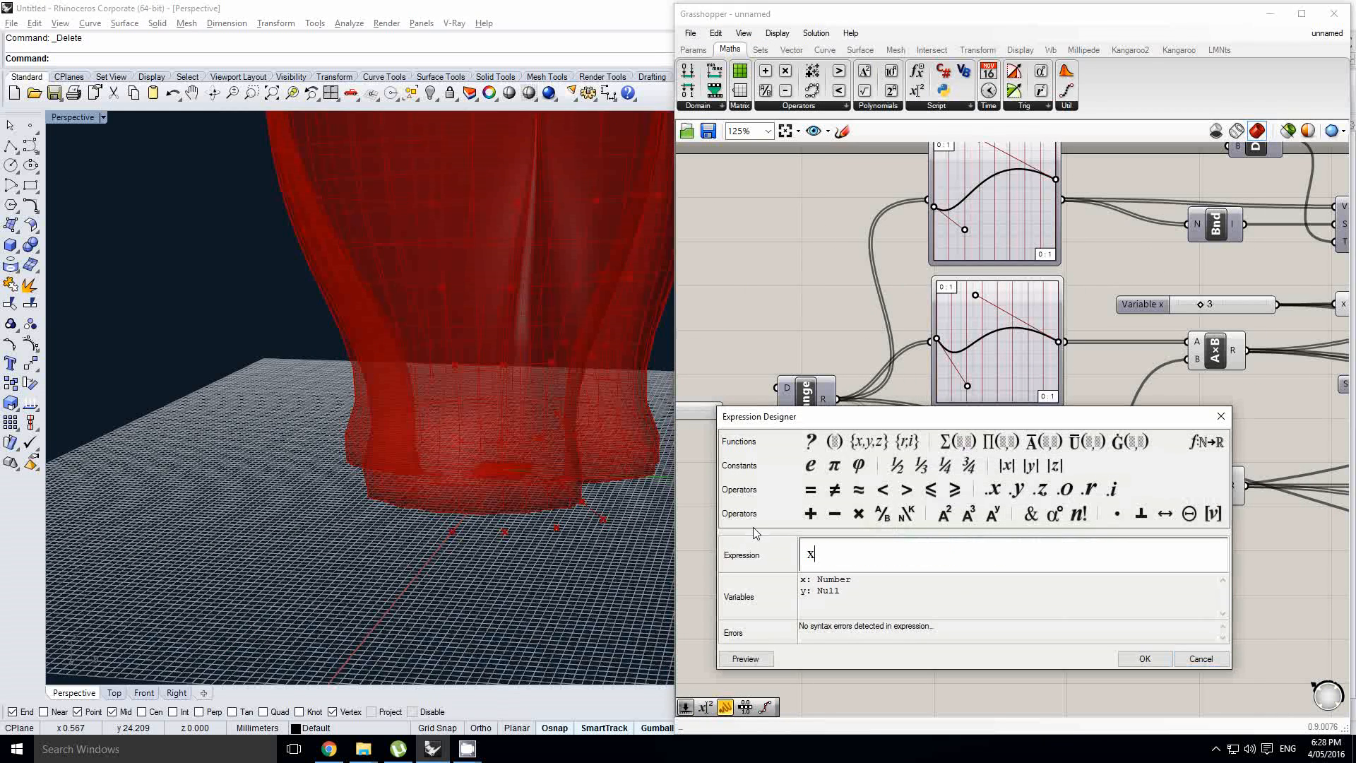
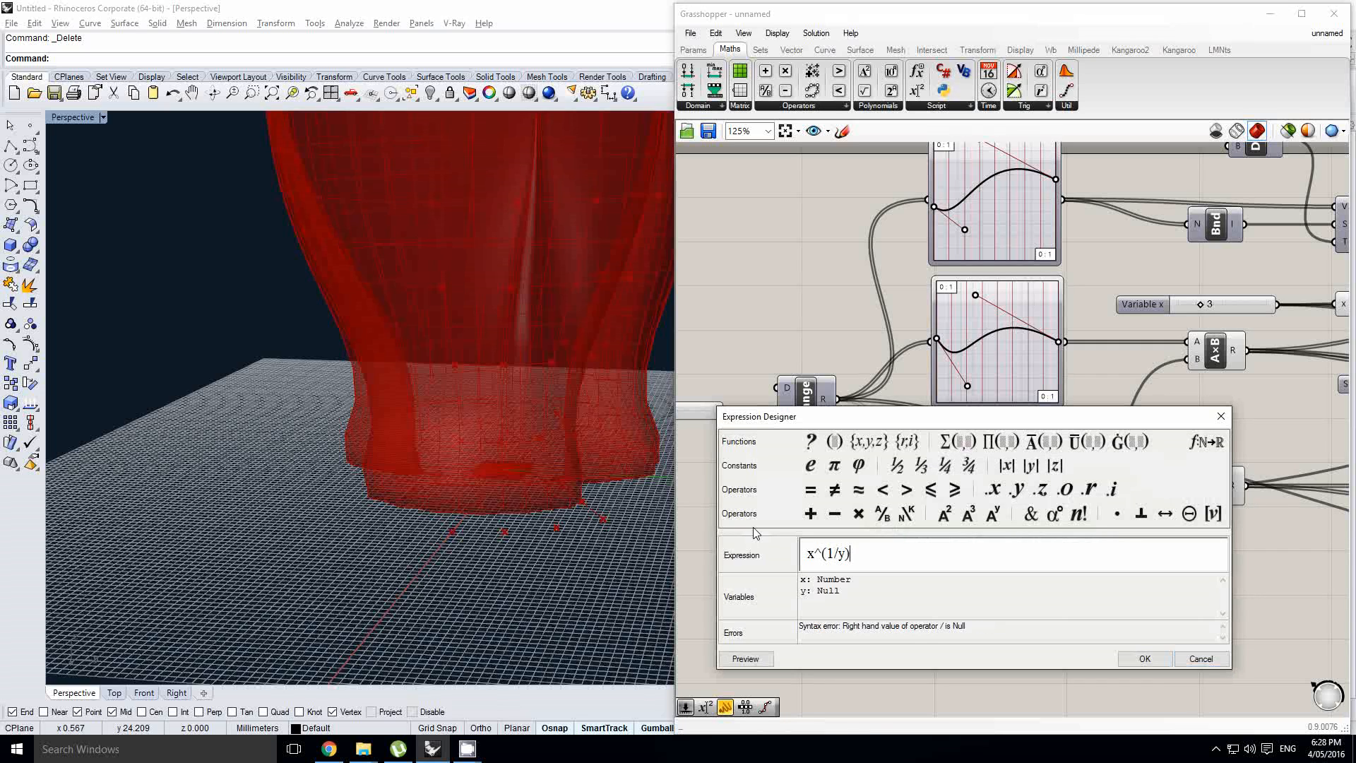
{"action": "left_click", "coordinate": [1141, 659]}
{"action": "mouse_move", "coordinate": [1050, 548]}
{"action": "right_mouse_down"}
{"action": "mouse_move", "coordinate": [1022, 547]}
{"action": "mouse_move", "coordinate": [1043, 530]}
{"action": "right_mouse_up"}
{"action": "scroll", "coordinate": [1021, 547], "scroll_direction": "up", "scroll_amount": 1}
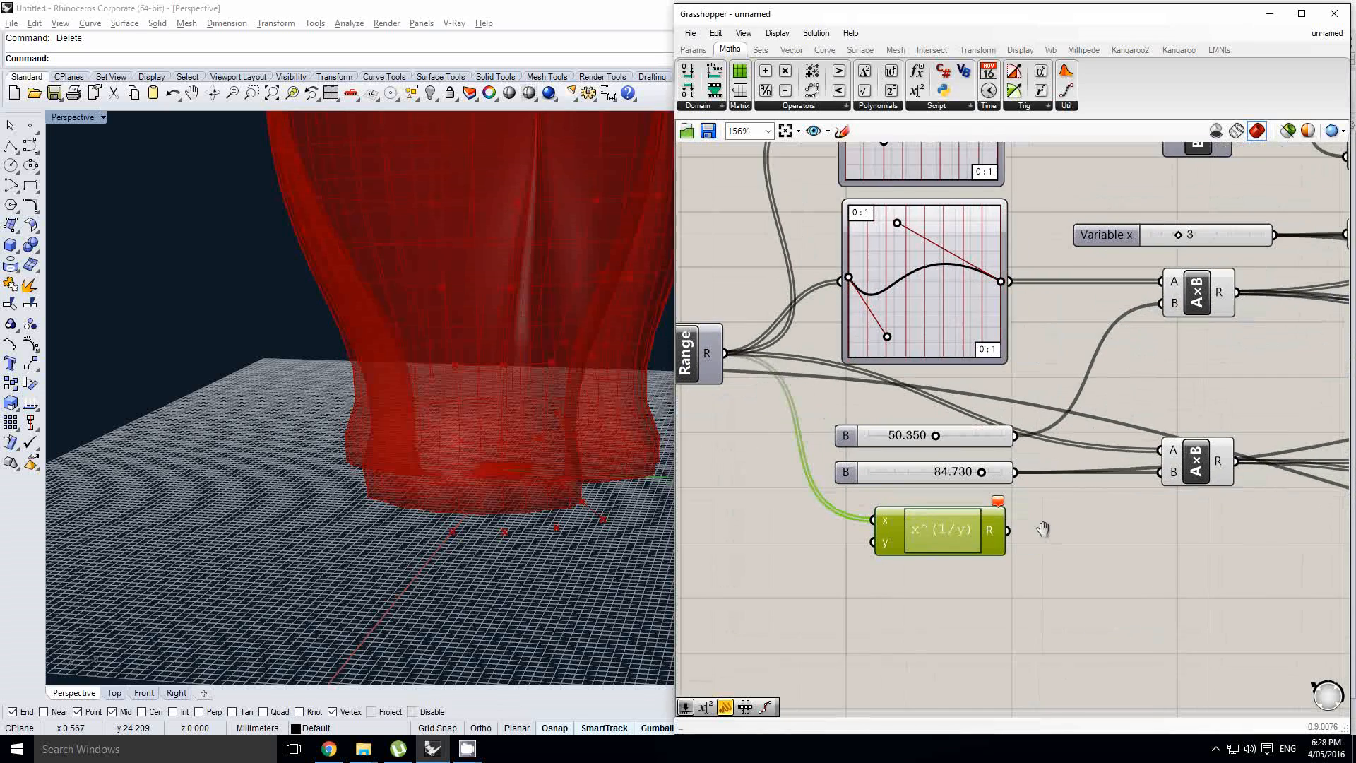
- Feed the x^(1/y) result into input A of the multiplication with the 84.730 slider, replacing the Range output
{"action": "left_click", "coordinate": [791, 387]}
{"action": "scroll", "coordinate": [791, 392], "scroll_direction": "down", "scroll_amount": 3}
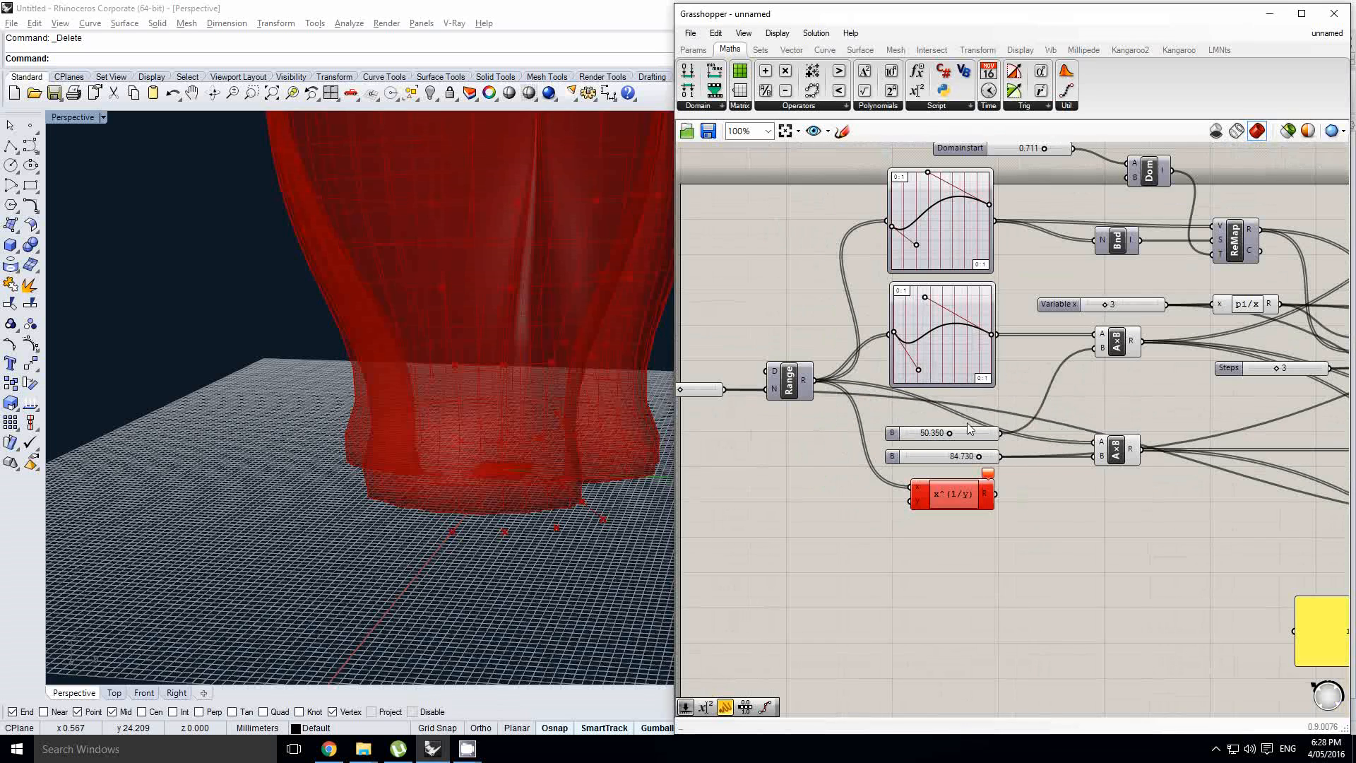
{"action": "left_click", "coordinate": [1036, 447]}
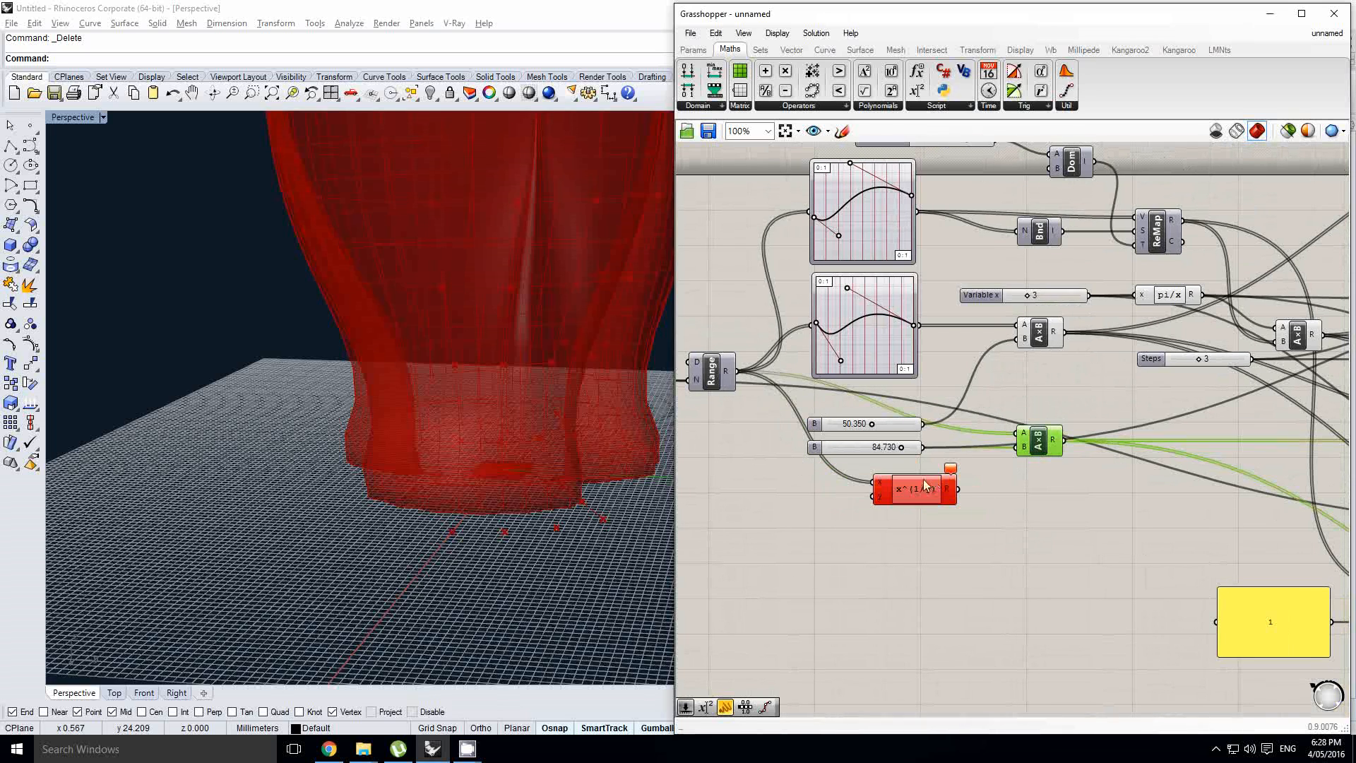
{"action": "left_click_drag", "start_coordinate": [924, 480], "coordinate": [899, 478]}
{"action": "left_click", "coordinate": [1027, 450]}
{"action": "right_click_drag", "start_coordinate": [1056, 454], "coordinate": [1030, 435]}
{"action": "scroll", "coordinate": [1028, 448], "scroll_direction": "down", "scroll_amount": 2}
{"action": "scroll", "coordinate": [928, 454], "scroll_direction": "up", "scroll_amount": 2}
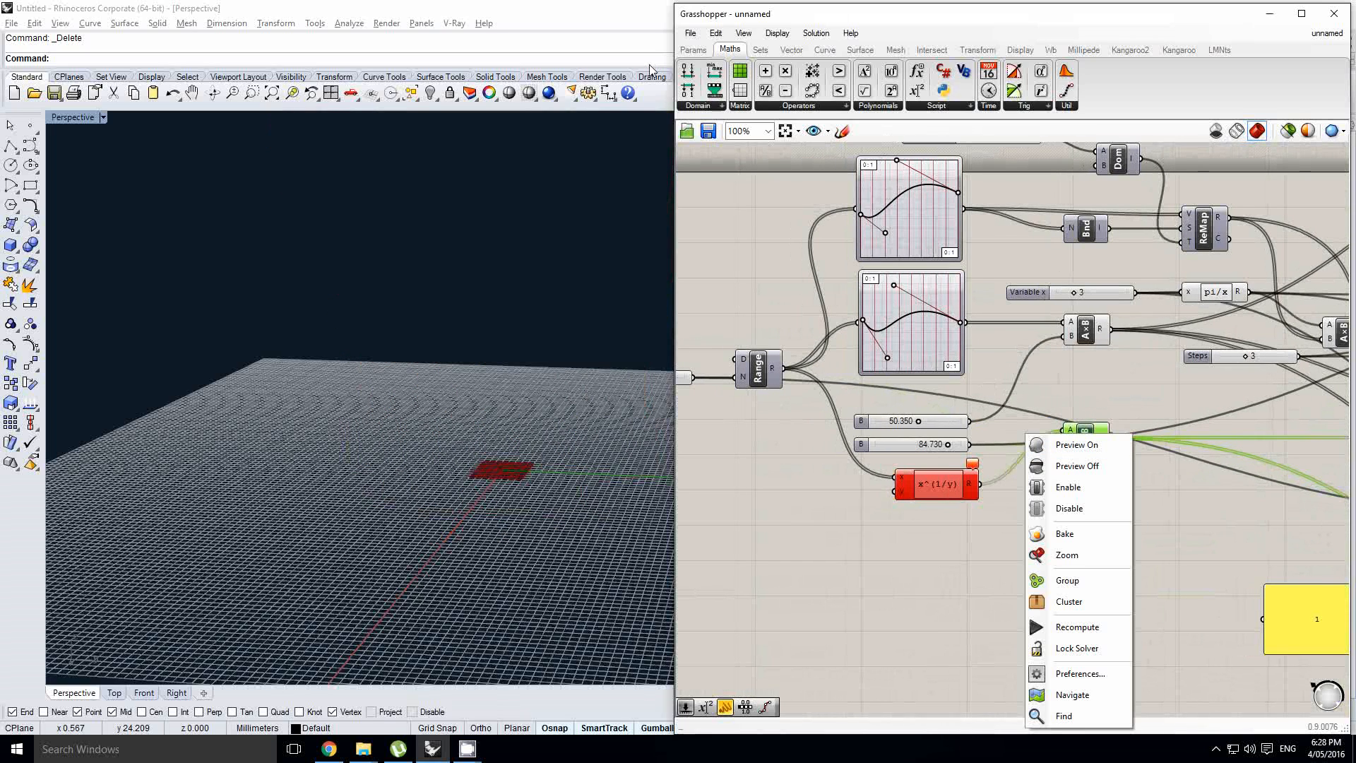
- Add a number slider beside the x^(1/y) expression and connect it to the y input
{"action": "left_click", "coordinate": [692, 50]}
{"action": "left_click_drag", "start_coordinate": [775, 497], "coordinate": [776, 494]}
{"action": "scroll", "coordinate": [793, 487], "scroll_direction": "up", "scroll_amount": 2}
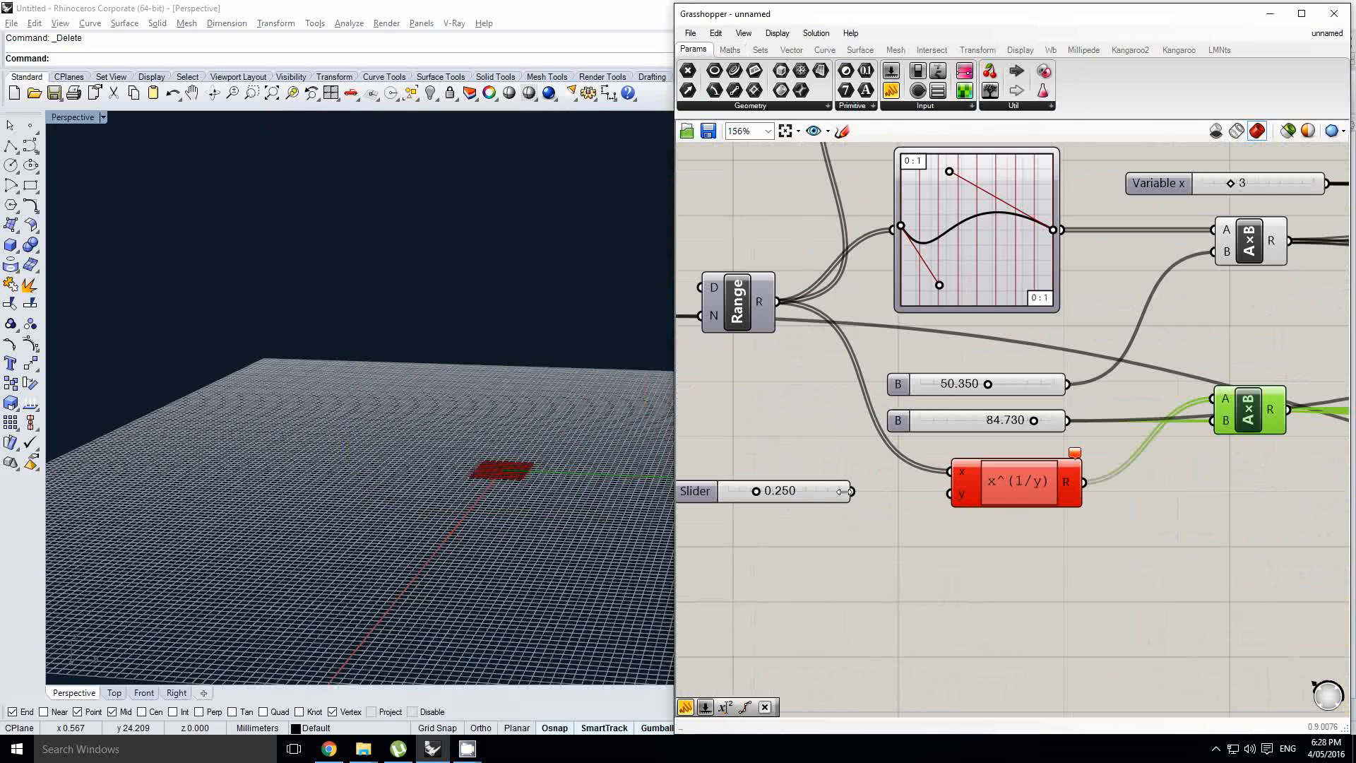
{"action": "left_click_drag", "start_coordinate": [902, 491], "coordinate": [948, 493]}
- Try a value of 1.000 on the Variable y slider of the x^(1/y) expression
{"action": "right_click_drag", "start_coordinate": [807, 473], "coordinate": [846, 467]}
{"action": "right_click_drag", "start_coordinate": [534, 404], "coordinate": [519, 423]}
{"action": "scroll", "coordinate": [517, 423], "scroll_direction": "down", "scroll_amount": 6}
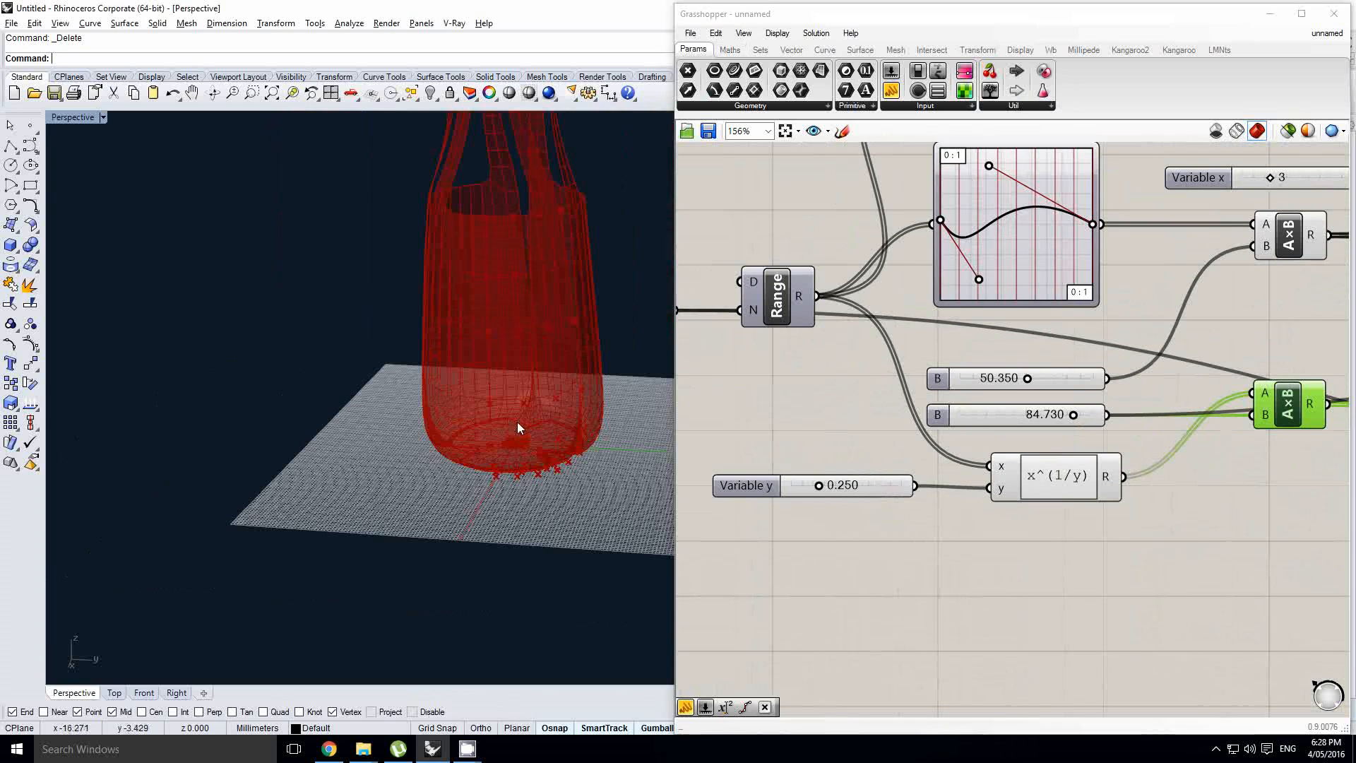
{"action": "right_click_drag", "start_coordinate": [869, 469], "coordinate": [917, 448]}
{"action": "scroll", "coordinate": [864, 467], "scroll_direction": "up", "scroll_amount": 2}
{"action": "left_click_drag", "start_coordinate": [865, 463], "coordinate": [982, 463]}
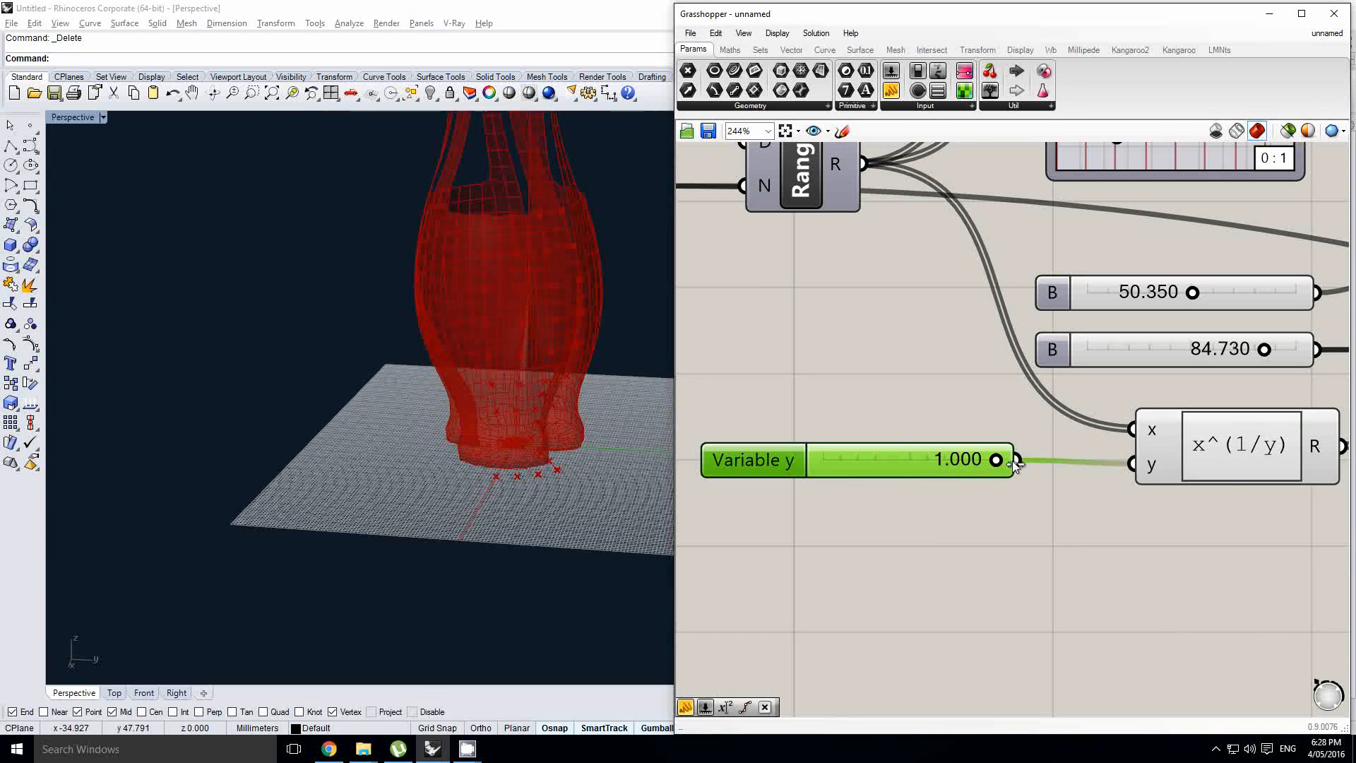
- Set the Variable y slider of the x^(1/y) expression to 0.703 and check the vase's base from several sides
{"action": "scroll", "coordinate": [547, 410], "scroll_direction": "up", "scroll_amount": 3}
{"action": "scroll", "coordinate": [955, 468], "scroll_direction": "up", "scroll_amount": 1}
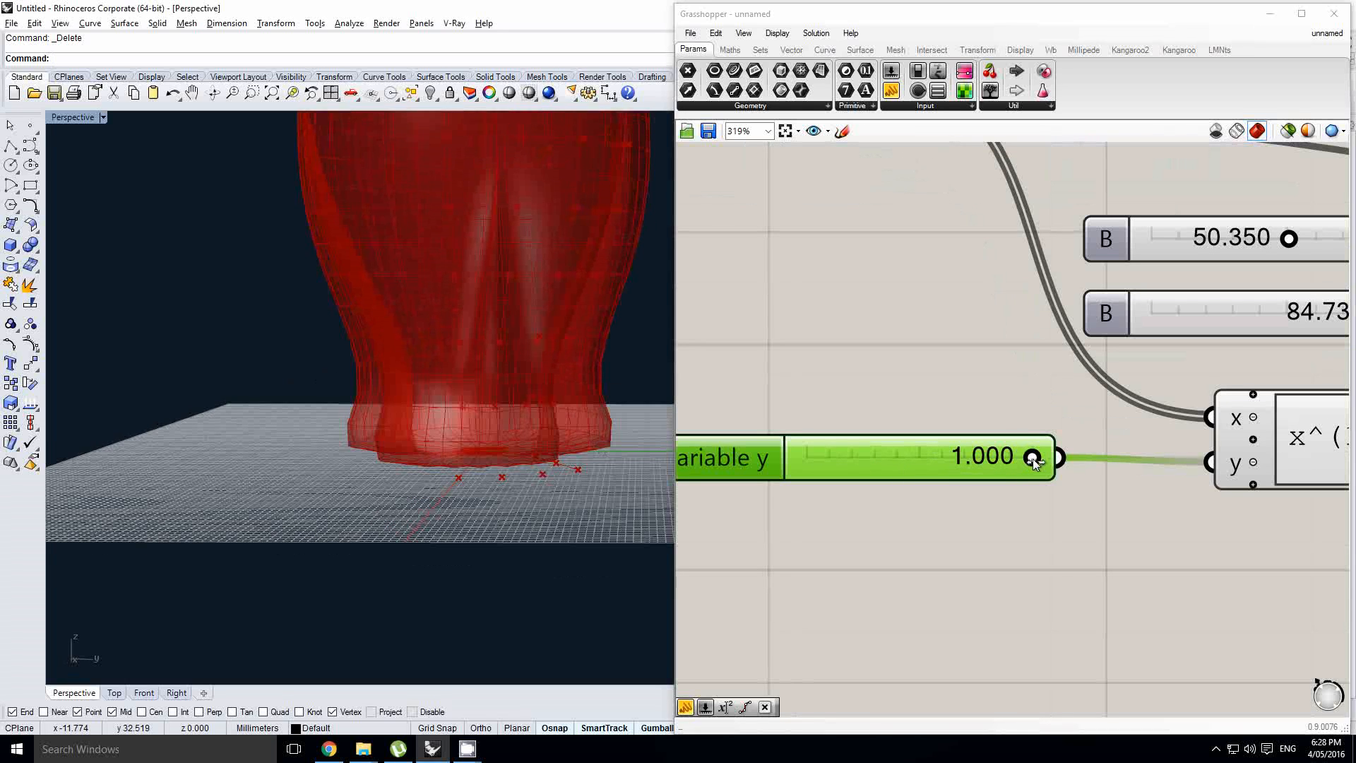
{"action": "left_click_drag", "start_coordinate": [1032, 459], "coordinate": [981, 479]}
{"action": "right_click_drag", "start_coordinate": [458, 426], "coordinate": [494, 447]}
{"action": "scroll", "coordinate": [495, 368], "scroll_direction": "down", "scroll_amount": 3}
{"action": "right_click_drag", "start_coordinate": [499, 282], "coordinate": [495, 230]}
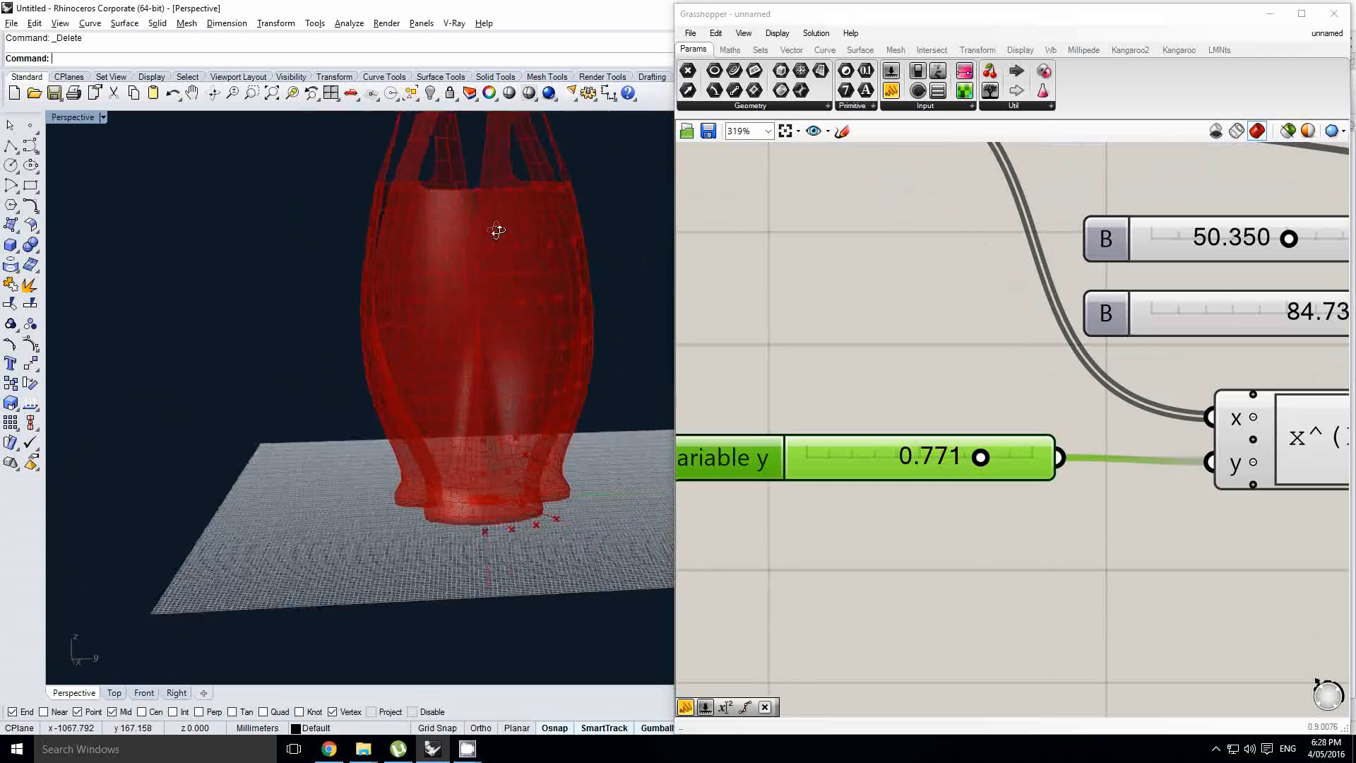
{"action": "scroll", "coordinate": [521, 324], "scroll_direction": "up", "scroll_amount": 4}
{"action": "scroll", "coordinate": [1035, 494], "scroll_direction": "up", "scroll_amount": 1}
{"action": "left_click_drag", "start_coordinate": [966, 448], "coordinate": [947, 452]}
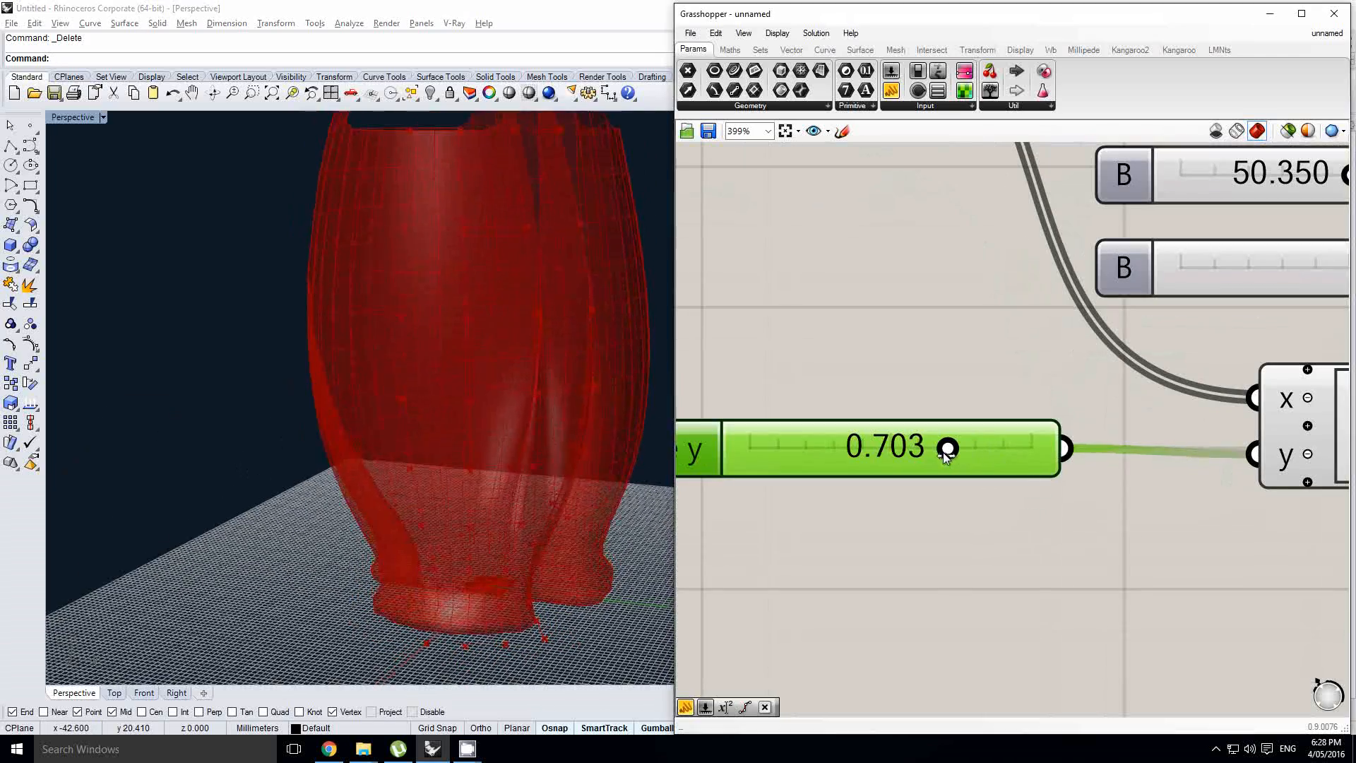
{"action": "right_click_drag", "start_coordinate": [557, 572], "coordinate": [505, 592]}
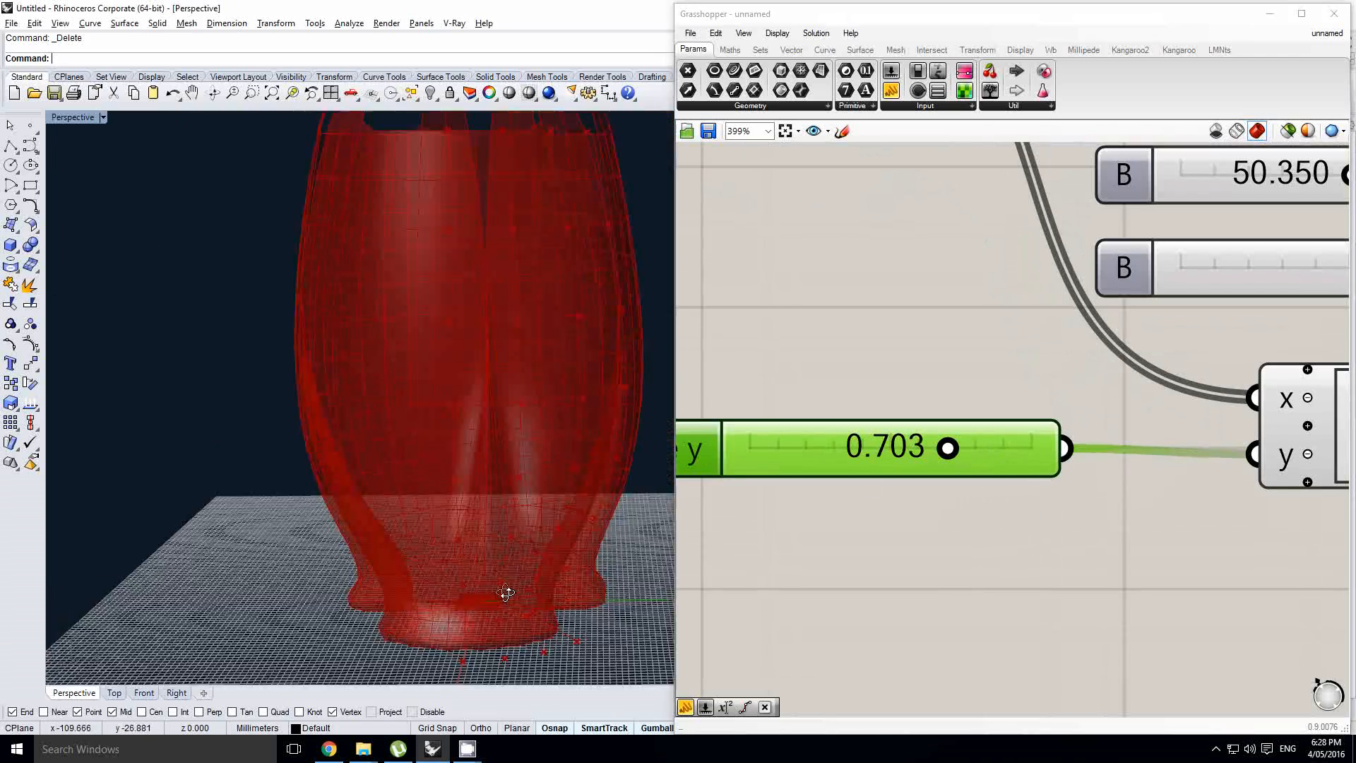
{"action": "scroll", "coordinate": [487, 537], "scroll_direction": "down", "scroll_amount": 3}
- Move the wbCatmullClark component at the end of the definition away from weldVertices to make room between them
{"action": "scroll", "coordinate": [968, 363], "scroll_direction": "down", "scroll_amount": 5}
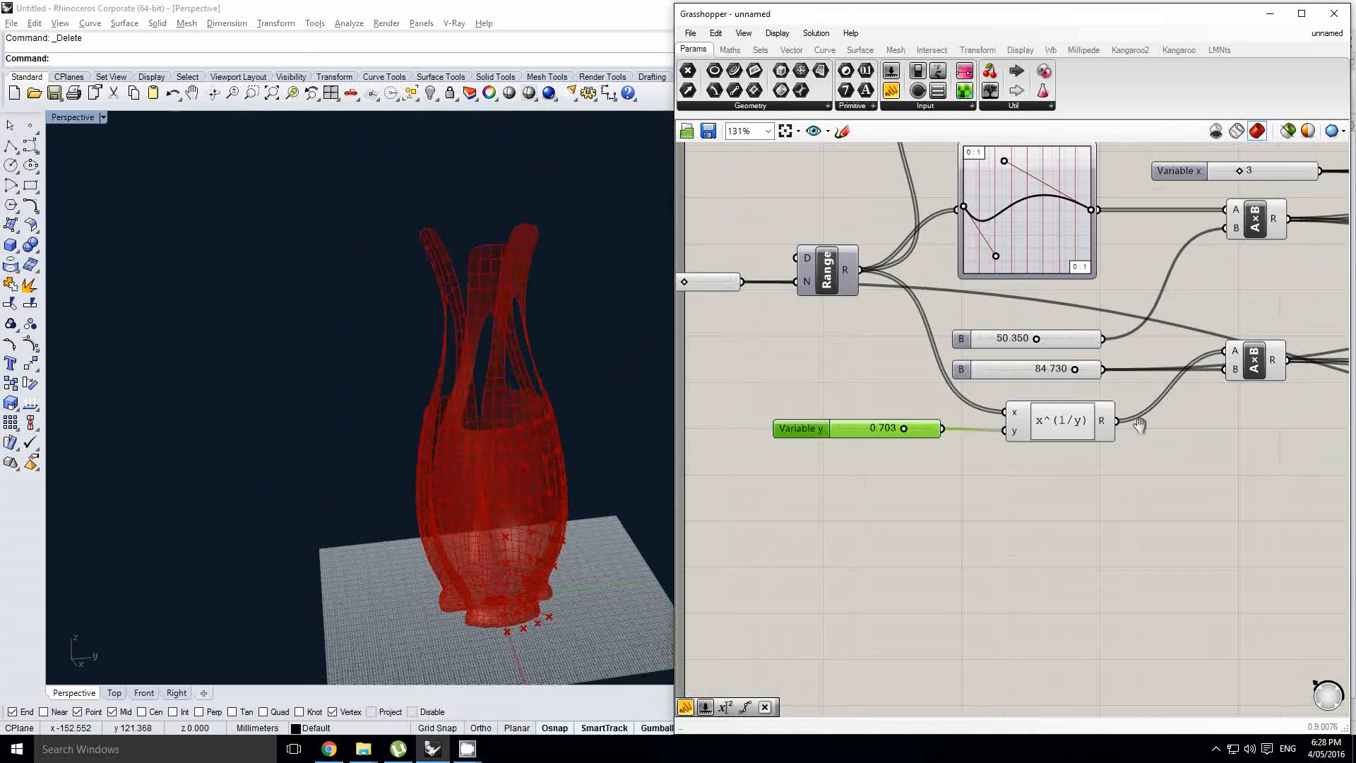
{"action": "right_click_drag", "start_coordinate": [1139, 425], "coordinate": [888, 439]}
{"action": "scroll", "coordinate": [888, 439], "scroll_direction": "down", "scroll_amount": 1}
{"action": "right_click_drag", "start_coordinate": [1124, 442], "coordinate": [848, 452]}
{"action": "scroll", "coordinate": [851, 449], "scroll_direction": "down", "scroll_amount": 5}
{"action": "right_click_drag", "start_coordinate": [1147, 451], "coordinate": [911, 459]}
{"action": "right_click_drag", "start_coordinate": [1134, 453], "coordinate": [784, 466]}
{"action": "scroll", "coordinate": [1104, 464], "scroll_direction": "up", "scroll_amount": 4}
{"action": "scroll", "coordinate": [1194, 459], "scroll_direction": "up", "scroll_amount": 1}
{"action": "right_click_drag", "start_coordinate": [1200, 452], "coordinate": [821, 487]}
{"action": "left_click_drag", "start_coordinate": [974, 526], "coordinate": [1100, 527]}
- Add Weaverbird's Mesh Thicken between weldVertices and wbCatmullClark and connect the welded mesh to its M input
{"action": "double_click", "coordinate": [995, 435]}
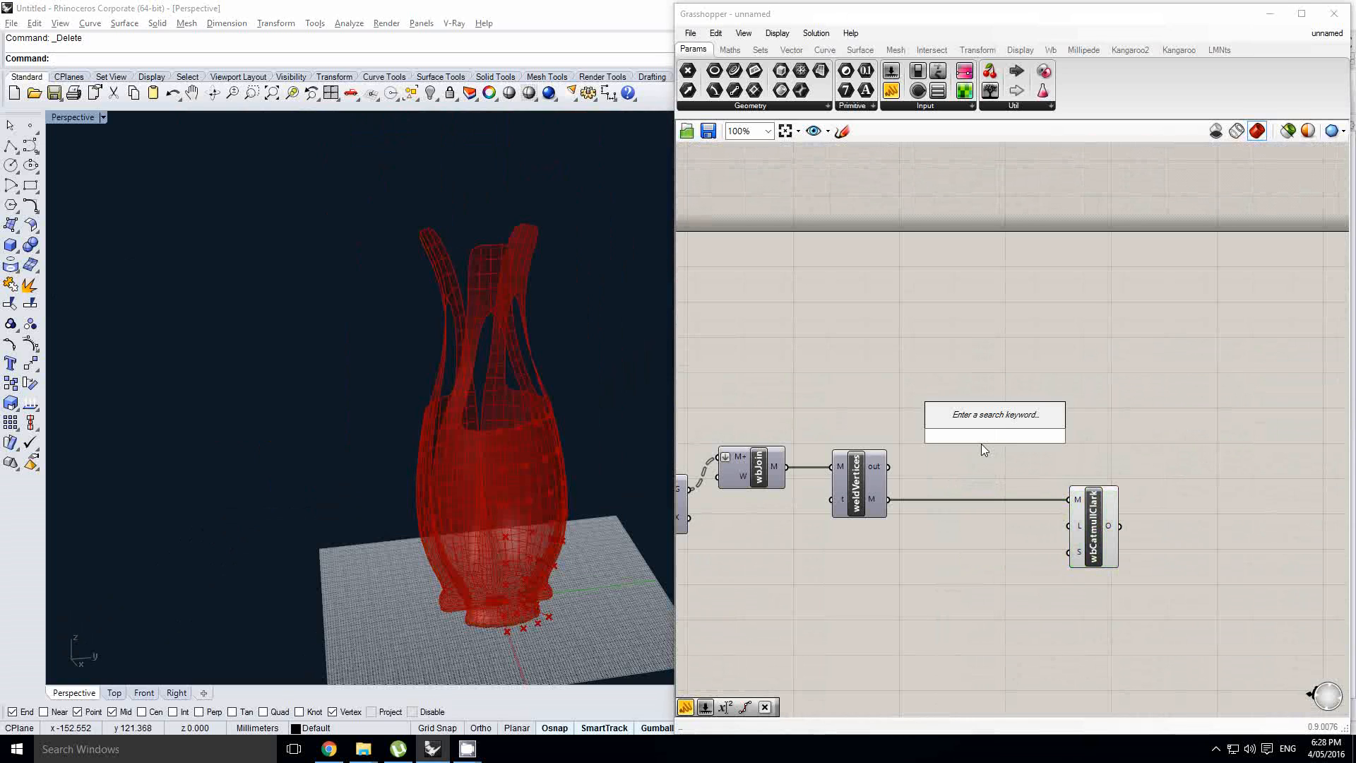
{"action": "type", "text": "wbthic"}
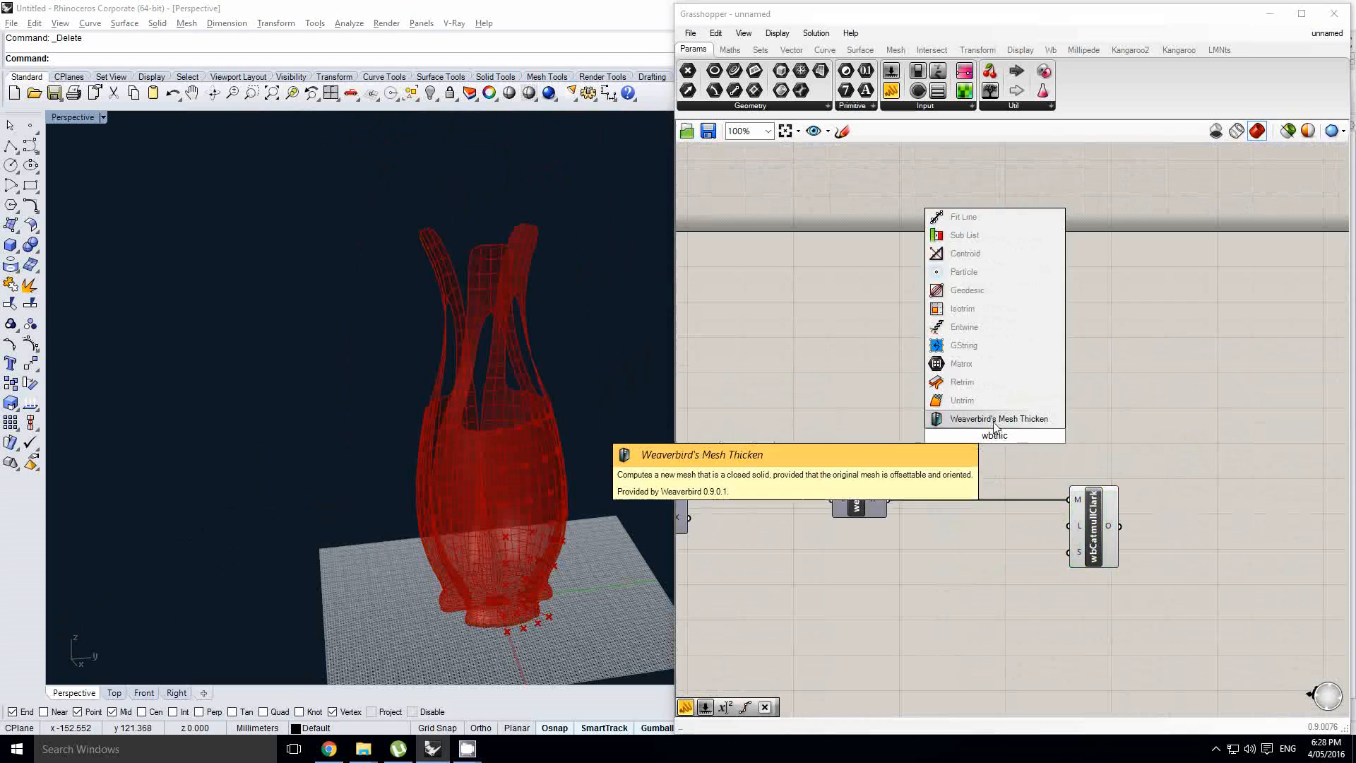
{"action": "key", "text": "Return"}
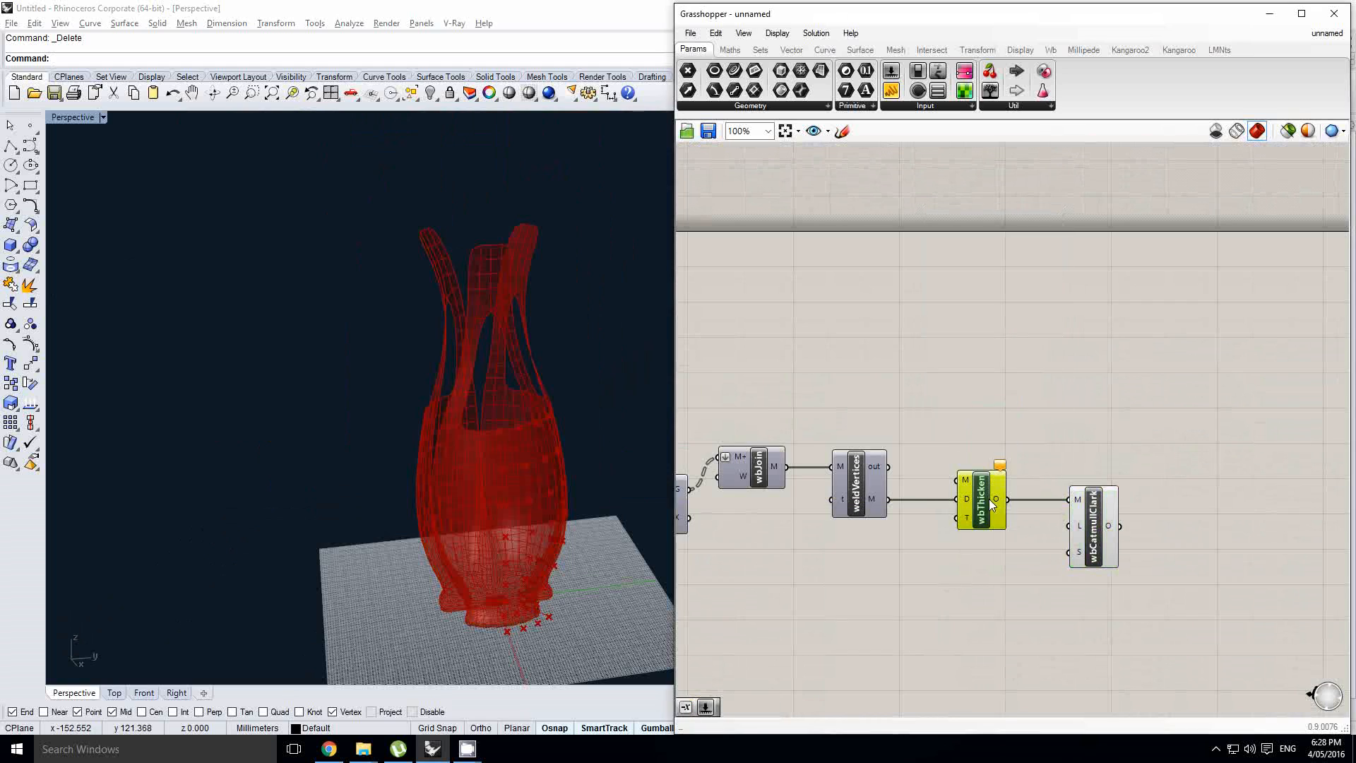
{"action": "scroll", "coordinate": [882, 499], "scroll_direction": "up", "scroll_amount": 1}
{"action": "left_click_drag", "start_coordinate": [883, 500], "coordinate": [1002, 509]}
{"action": "right_click_drag", "start_coordinate": [854, 579], "coordinate": [922, 543]}
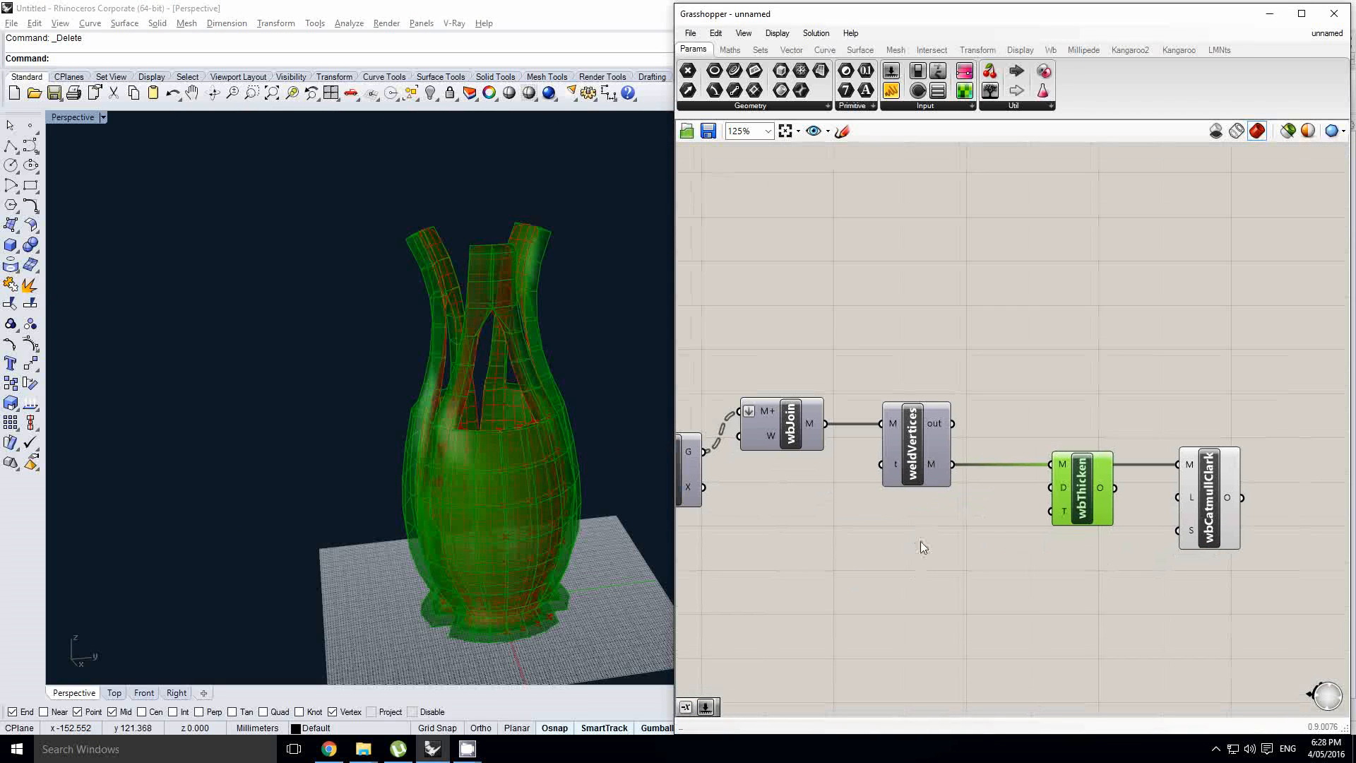
- Add a Negative component and connect its output to the D input of wbThicken
{"action": "left_click", "coordinate": [917, 562]}
{"action": "double_click", "coordinate": [925, 560]}
{"action": "type", "text": "neg"}
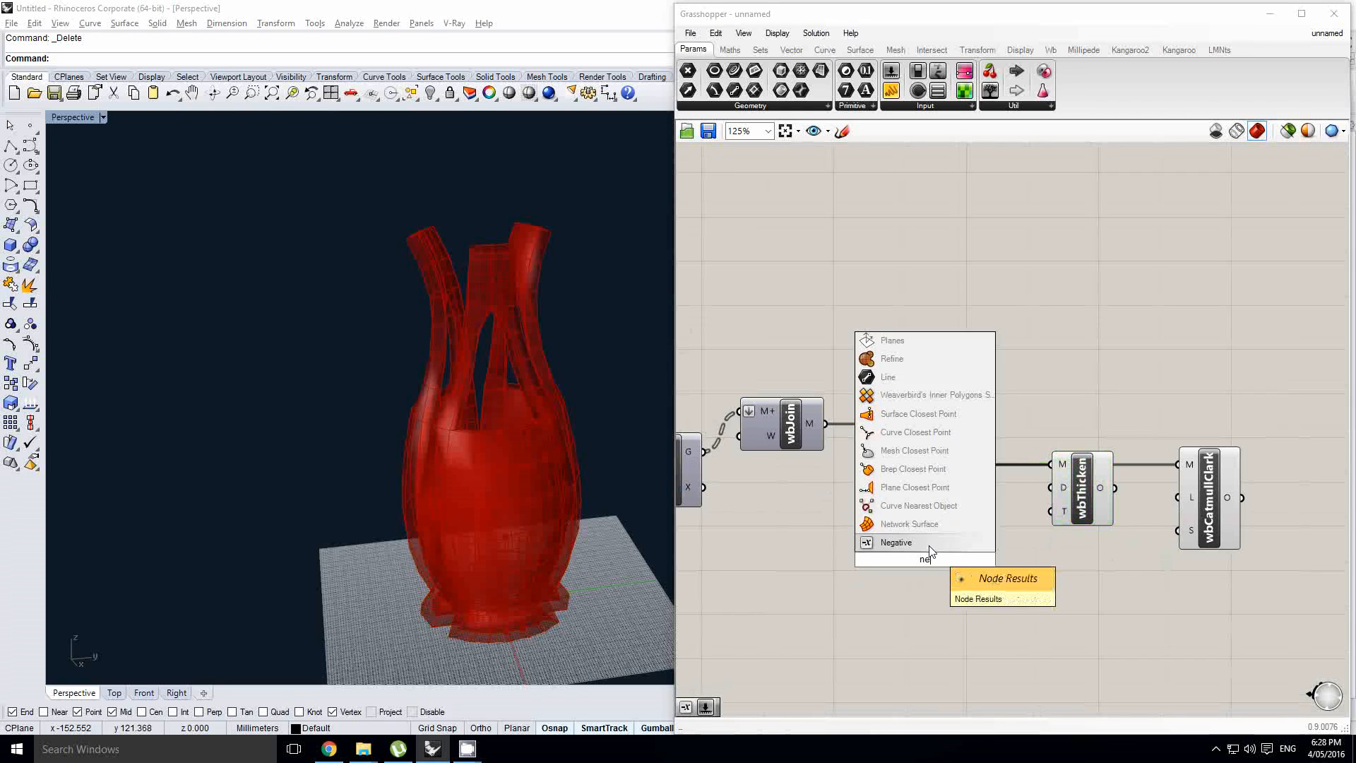
{"action": "key", "text": "Return"}
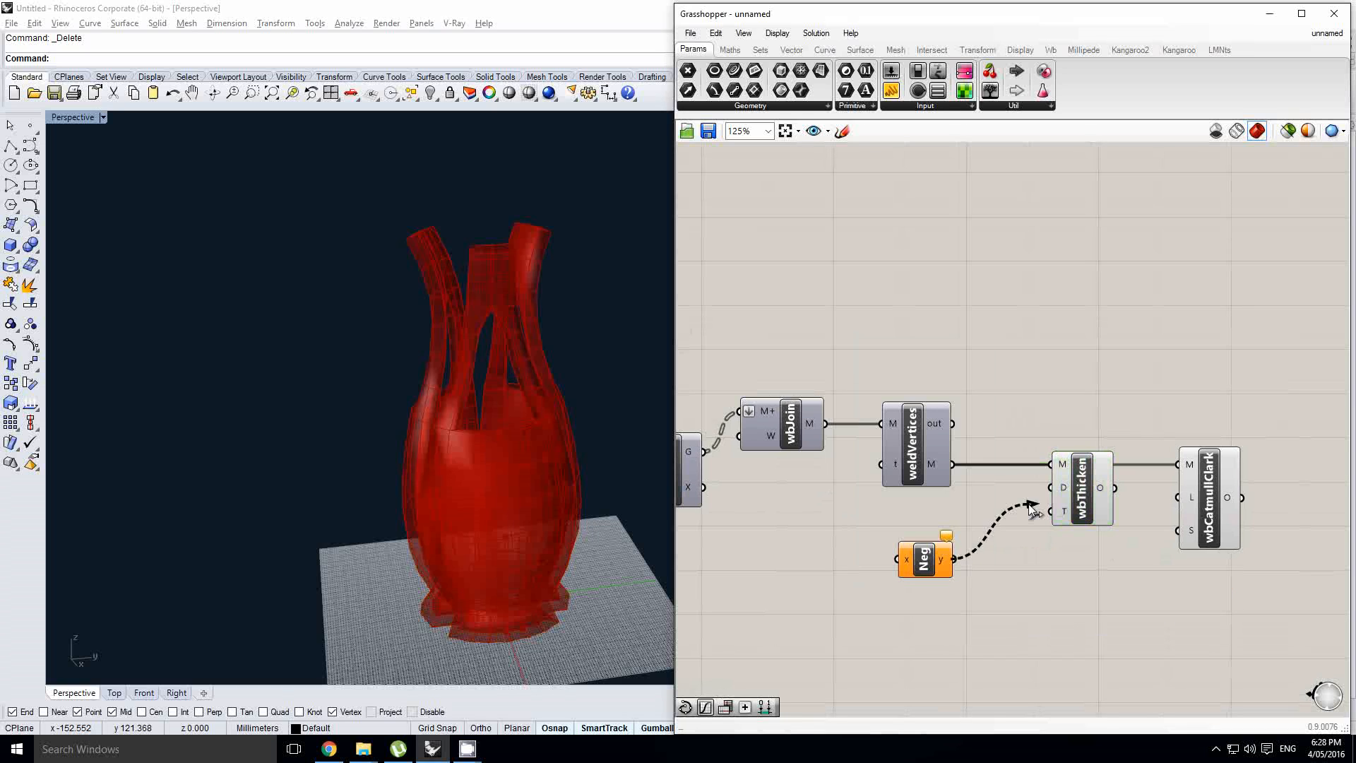
{"action": "left_click_drag", "start_coordinate": [1029, 505], "coordinate": [1051, 487]}
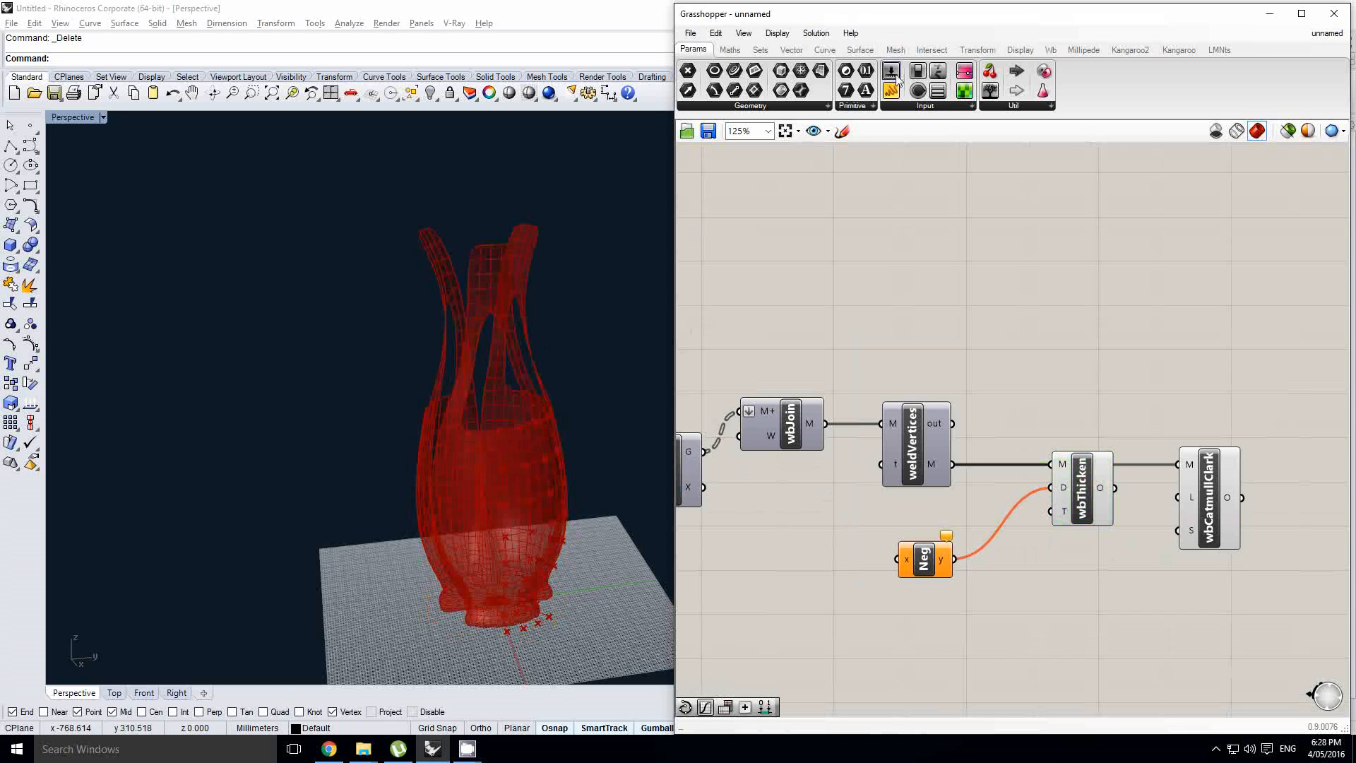
- Add a number slider feeding the Negative component and set the thickness value to 2.202
{"action": "right_click_drag", "start_coordinate": [846, 508], "coordinate": [885, 464]}
{"action": "double_click", "coordinate": [749, 529]}
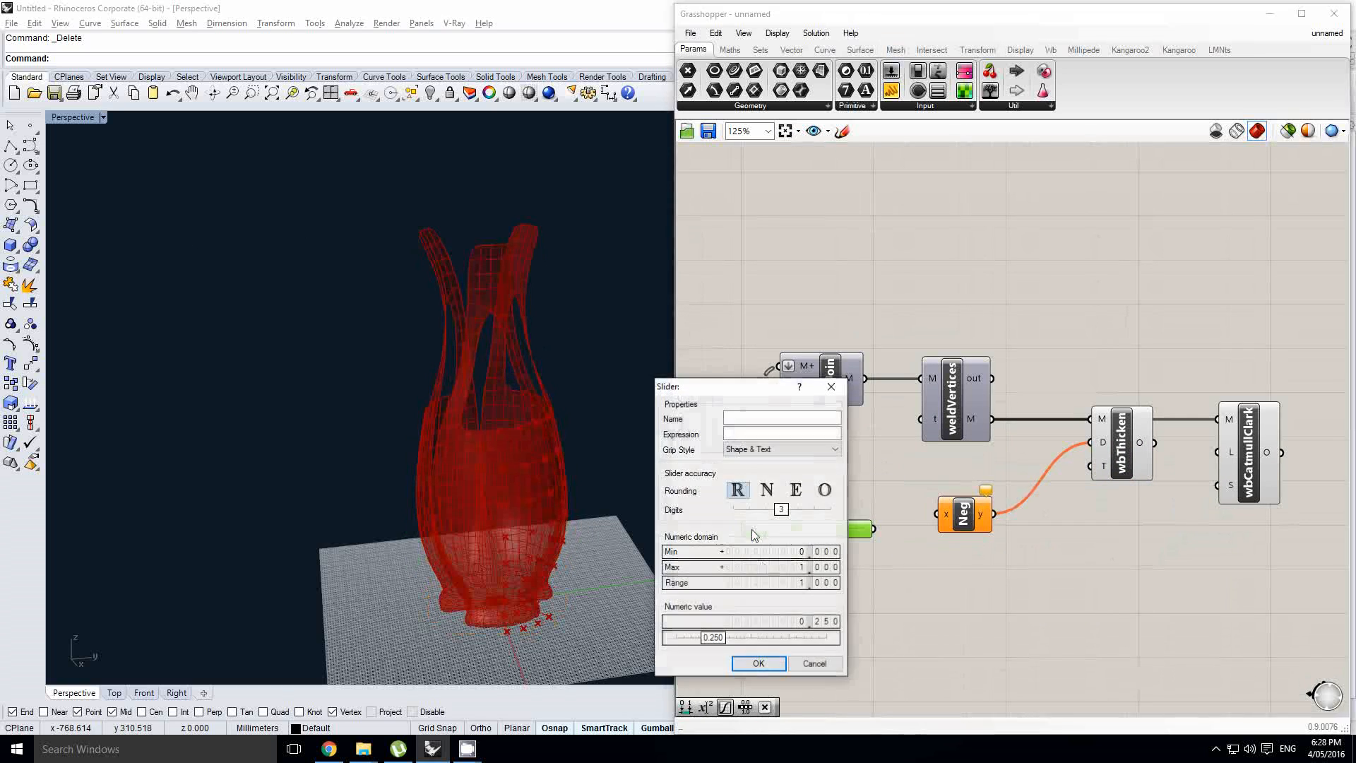
{"action": "left_click", "coordinate": [756, 666]}
{"action": "scroll", "coordinate": [843, 528], "scroll_direction": "up", "scroll_amount": 1}
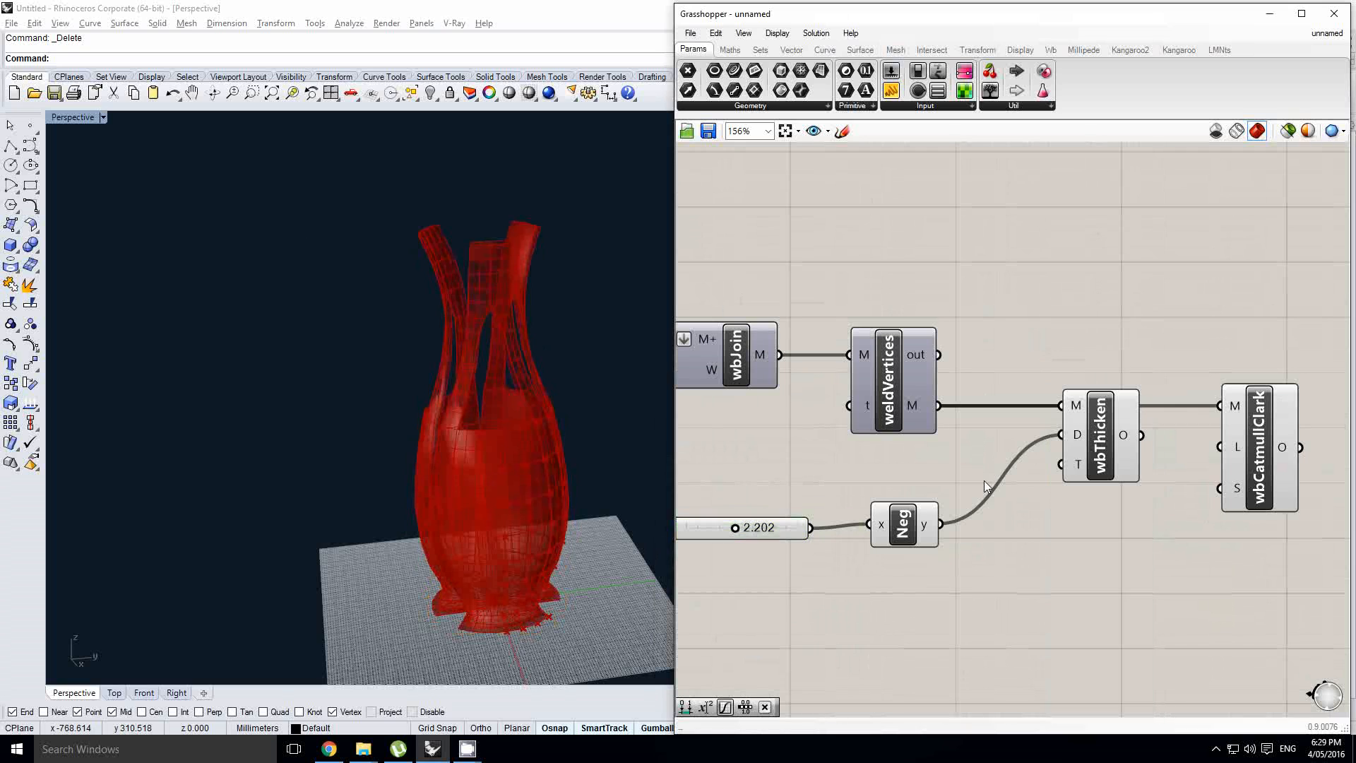
- Connect the wbThicken output to the M input of wbCatmullClark and turn off the preview of wbThicken
{"action": "left_click_drag", "start_coordinate": [1142, 435], "coordinate": [1259, 457]}
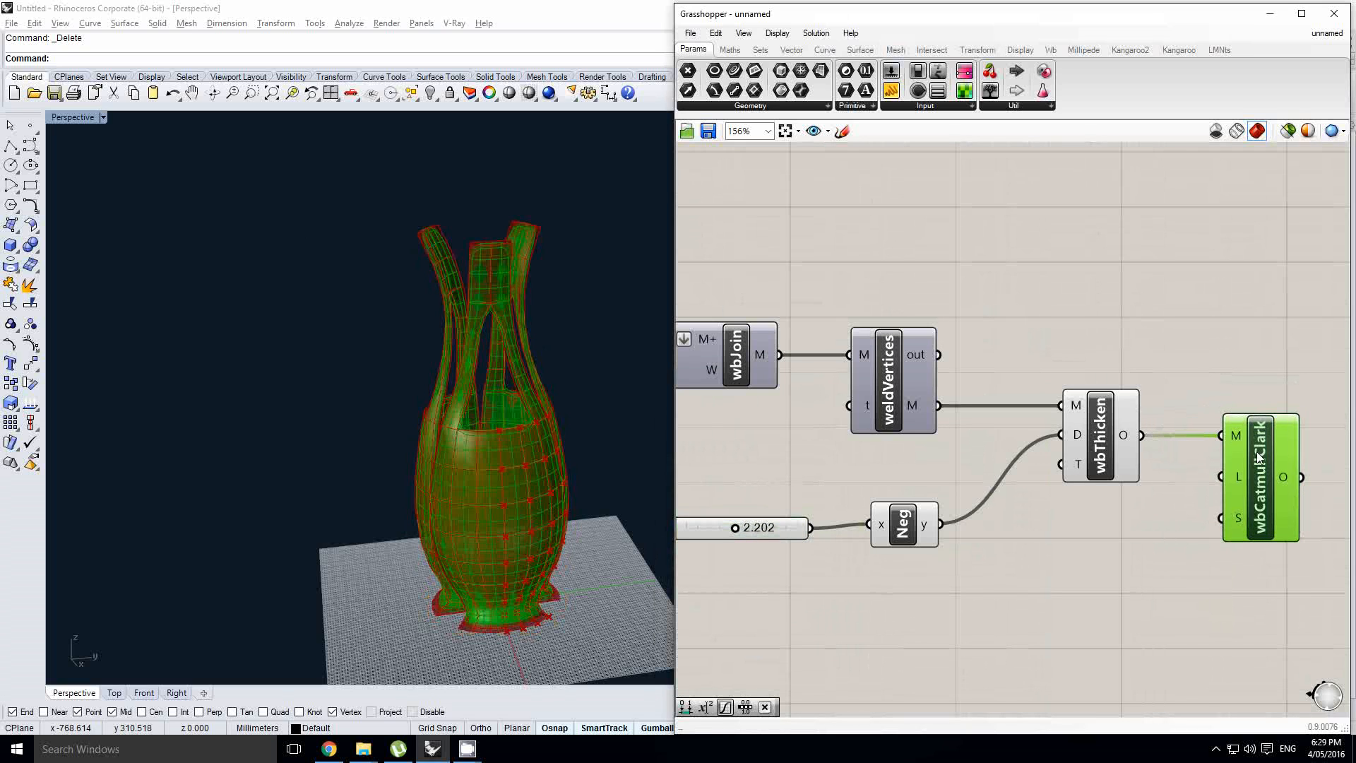
{"action": "left_click", "coordinate": [1108, 444]}
{"action": "middle_click", "coordinate": [1108, 443]}
{"action": "left_click", "coordinate": [1080, 416]}
{"action": "right_click_drag", "start_coordinate": [601, 371], "coordinate": [638, 384]}
{"action": "scroll", "coordinate": [638, 384], "scroll_direction": "up", "scroll_amount": 4}
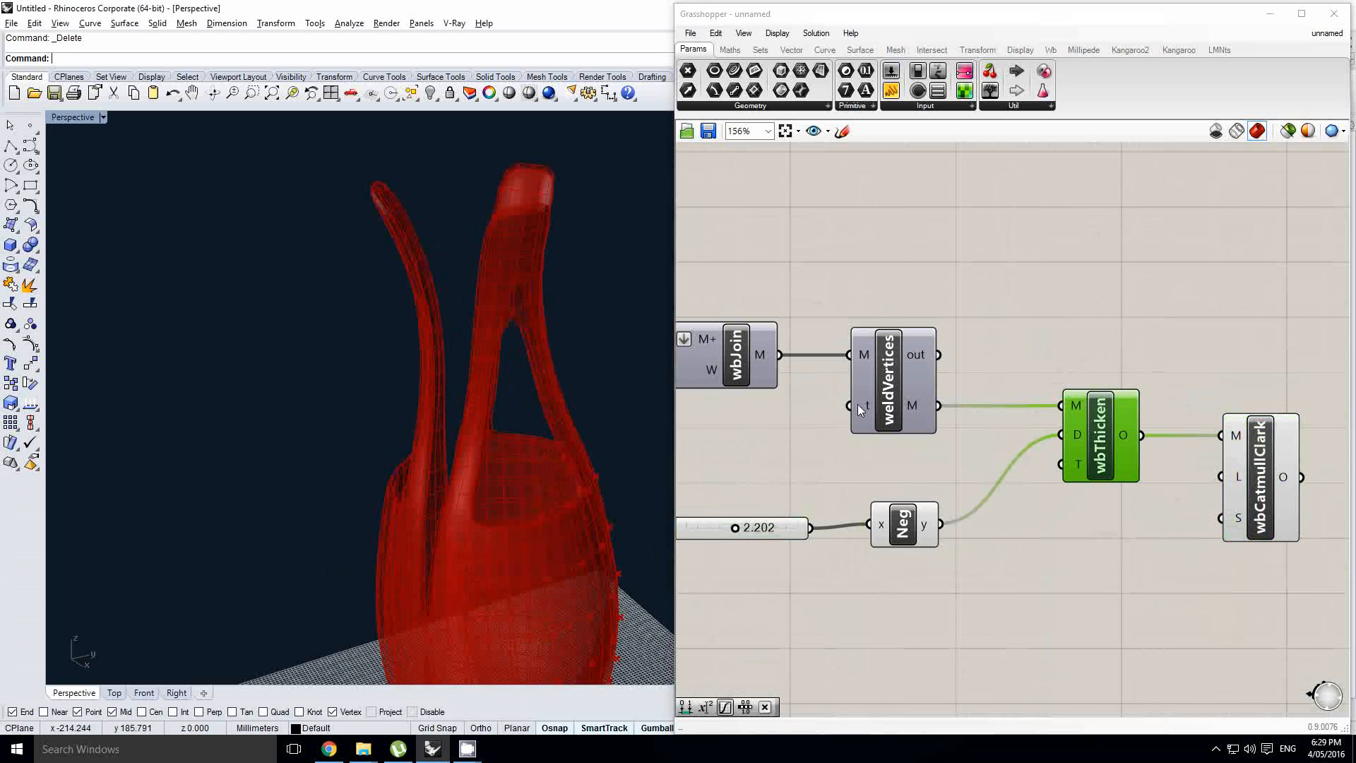
- Add an integer number slider, connect it to the L input of wbCatmullClark and set the level to 3
{"action": "right_click_drag", "start_coordinate": [1205, 342], "coordinate": [1050, 325]}
{"action": "left_click_drag", "start_coordinate": [916, 235], "coordinate": [841, 244]}
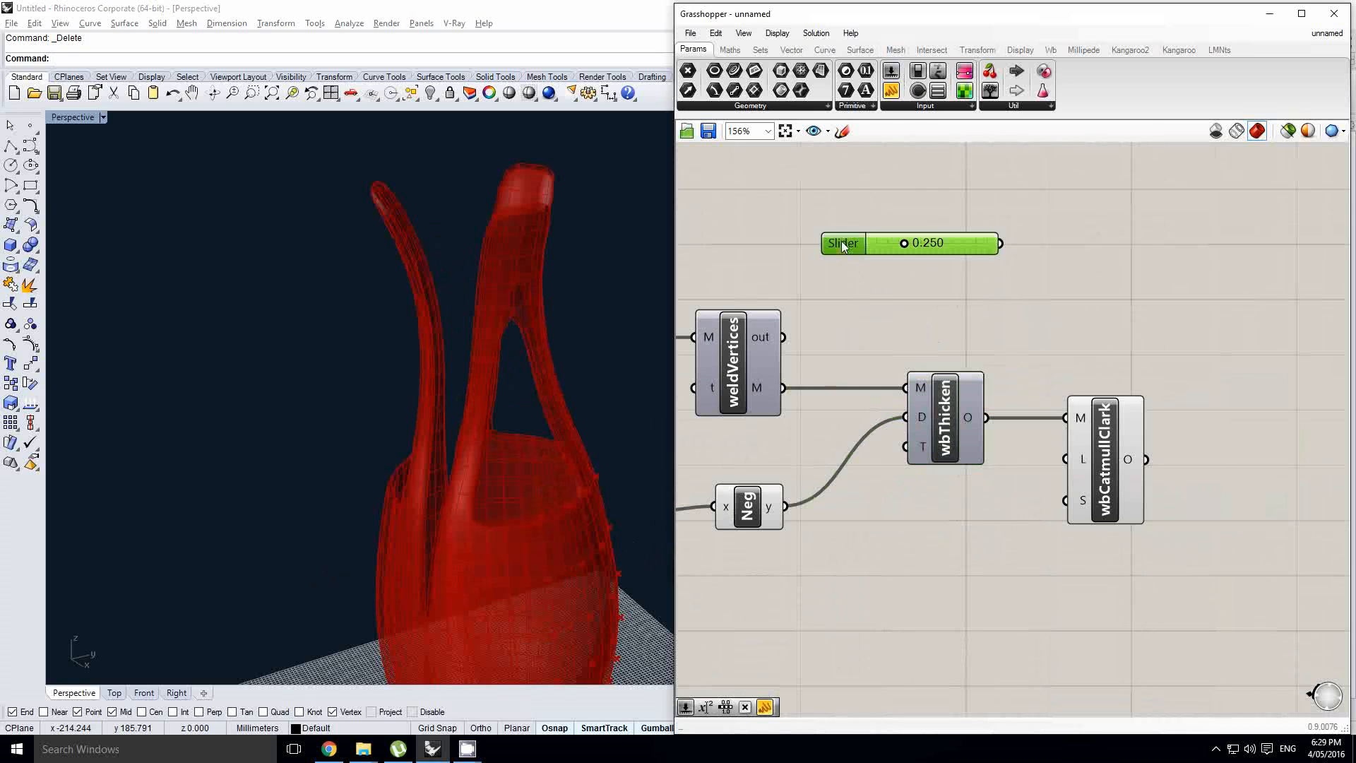
{"action": "double_click", "coordinate": [853, 248]}
{"action": "double_click", "coordinate": [864, 289]}
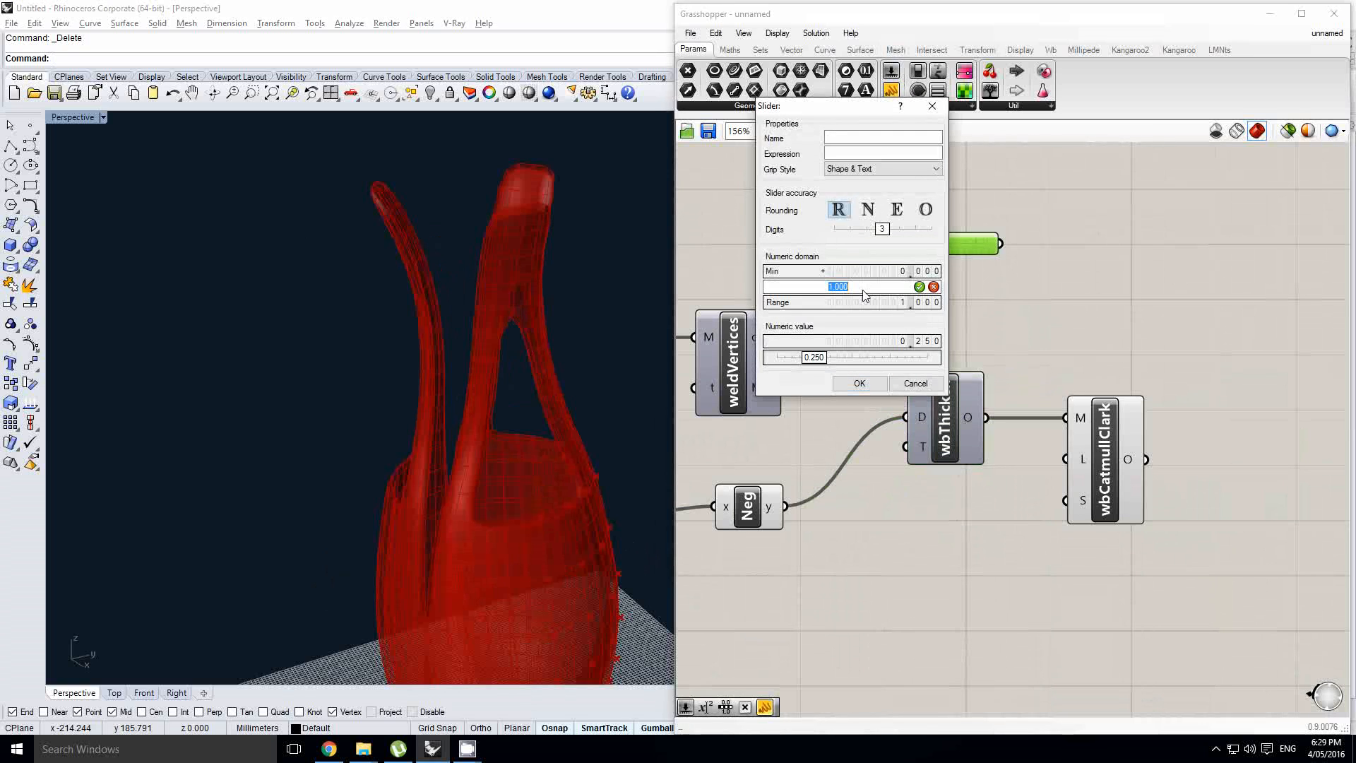
{"action": "left_click", "coordinate": [860, 383]}
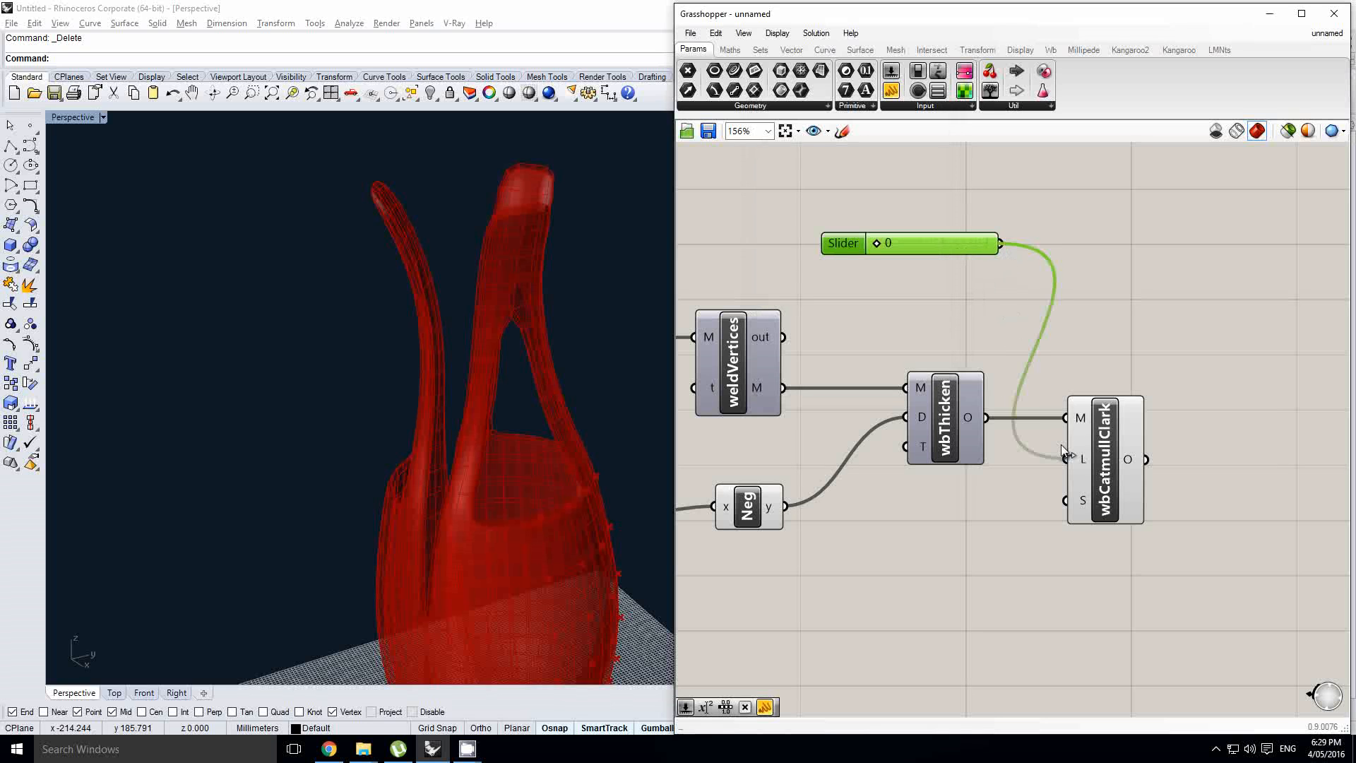
{"action": "left_click_drag", "start_coordinate": [1062, 447], "coordinate": [1065, 456]}
{"action": "left_click_drag", "start_coordinate": [876, 243], "coordinate": [951, 248]}
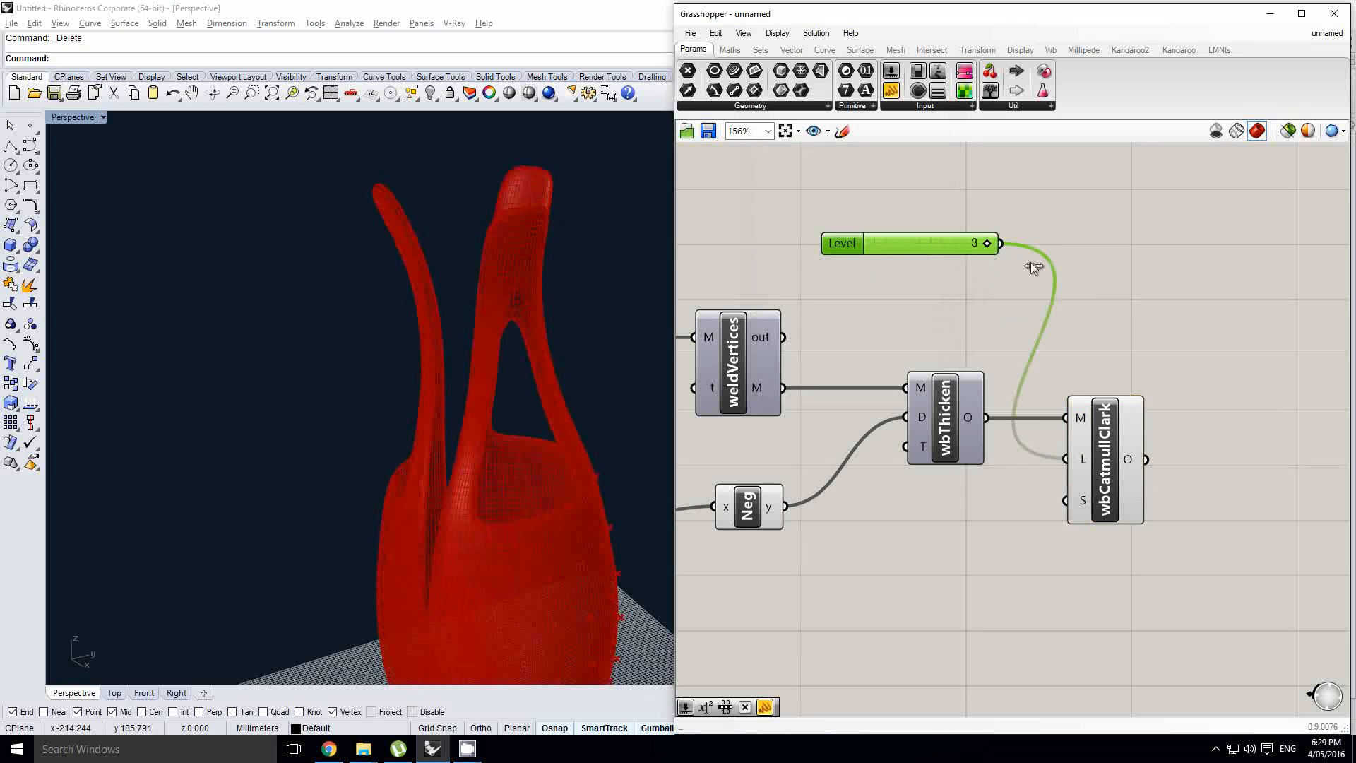
- Examine the smoothed vase mesh from a new angle, both close up and from farther away
{"action": "right_click_drag", "start_coordinate": [551, 422], "coordinate": [495, 395]}
{"action": "scroll", "coordinate": [483, 424], "scroll_direction": "down", "scroll_amount": 4}
{"action": "scroll", "coordinate": [570, 409], "scroll_direction": "up", "scroll_amount": 5}
{"action": "scroll", "coordinate": [528, 402], "scroll_direction": "down", "scroll_amount": 5}
{"action": "scroll", "coordinate": [529, 403], "scroll_direction": "up", "scroll_amount": 5}
{"action": "scroll", "coordinate": [520, 398], "scroll_direction": "down", "scroll_amount": 3}
{"action": "scroll", "coordinate": [520, 398], "scroll_direction": "up", "scroll_amount": 1}
{"action": "scroll", "coordinate": [527, 318], "scroll_direction": "down", "scroll_amount": 3}
{"action": "scroll", "coordinate": [515, 354], "scroll_direction": "up", "scroll_amount": 3}
- Reshape the Bezier curve of the graph mapper feeding the first A×B component by raising its start handle and lowering its end handle
{"action": "right_click_drag", "start_coordinate": [905, 351], "coordinate": [1173, 351]}
{"action": "left_click", "coordinate": [1232, 316]}
{"action": "scroll", "coordinate": [1232, 322], "scroll_direction": "down", "scroll_amount": 5}
{"action": "right_click_drag", "start_coordinate": [682, 348], "coordinate": [946, 364]}
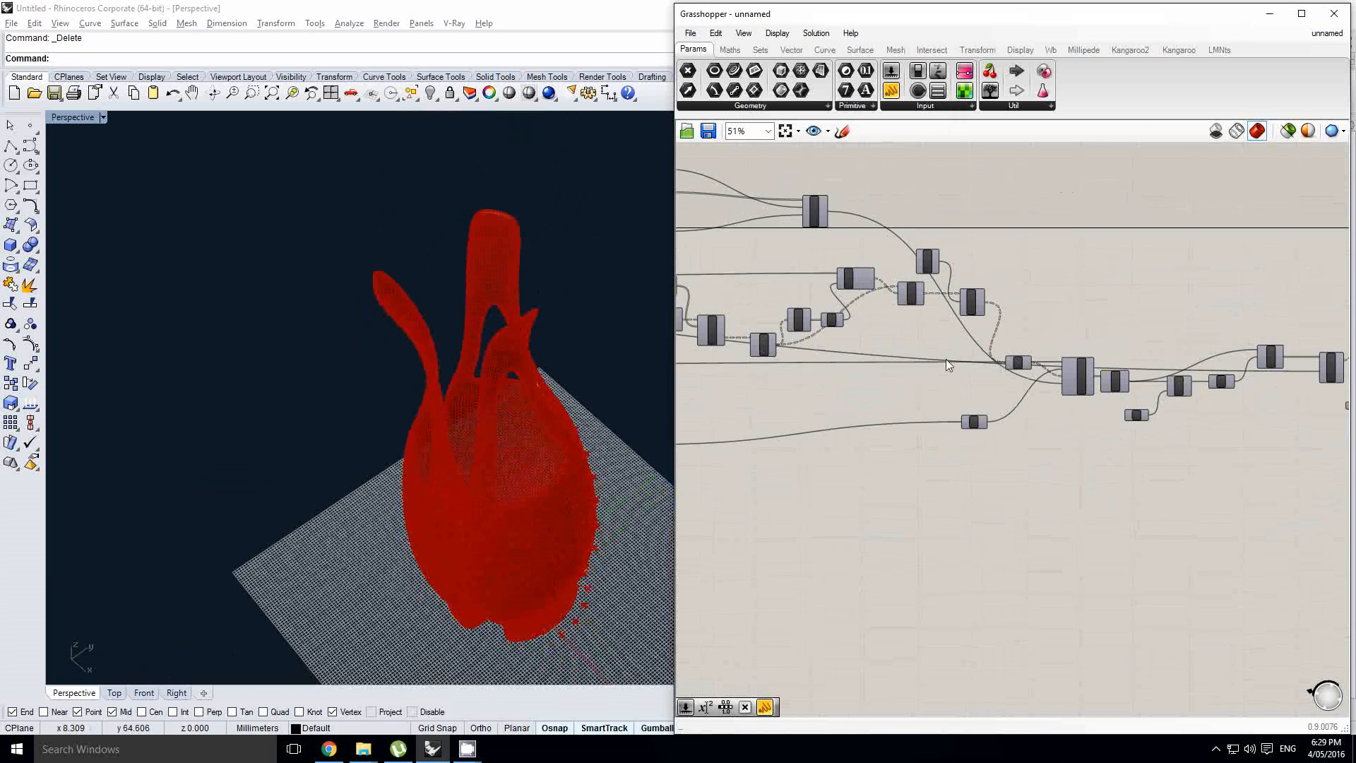
{"action": "scroll", "coordinate": [948, 365], "scroll_direction": "up", "scroll_amount": 5}
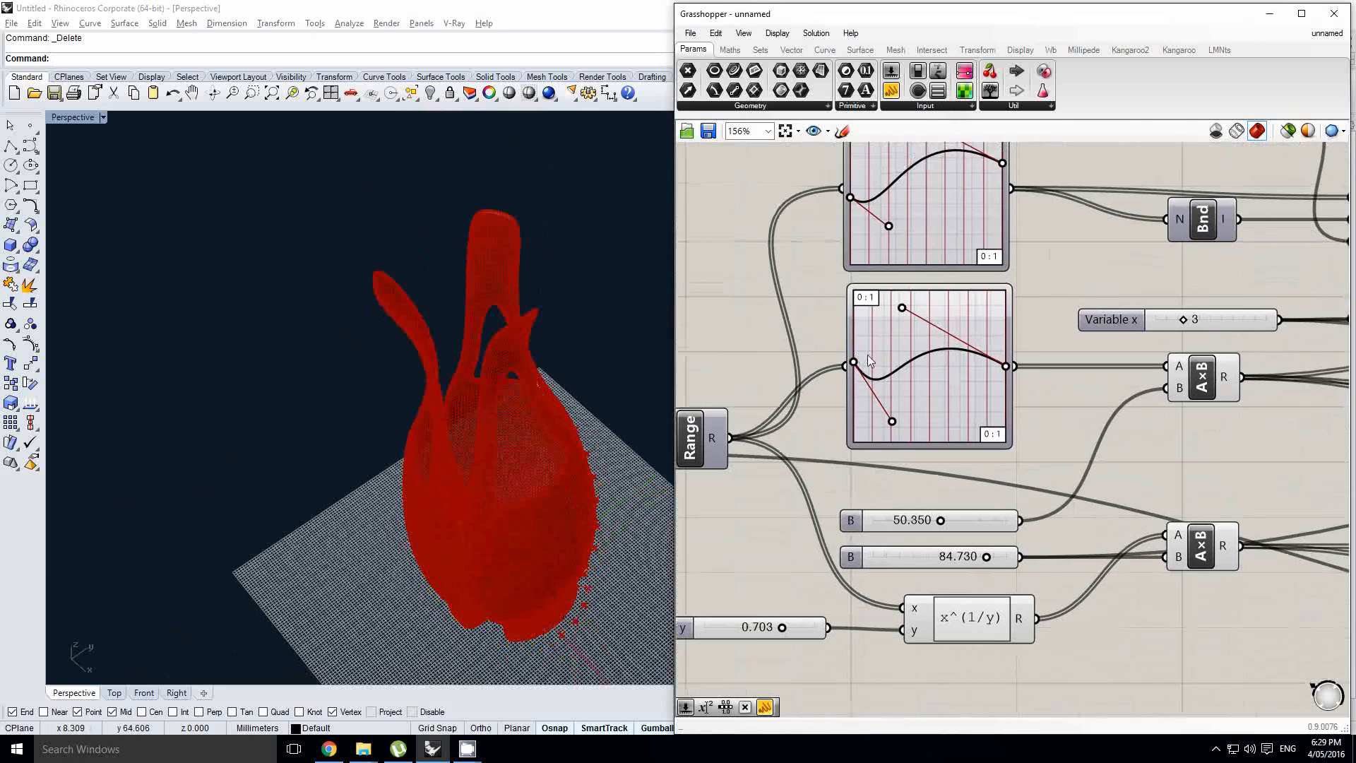
{"action": "scroll", "coordinate": [867, 359], "scroll_direction": "up", "scroll_amount": 1}
{"action": "left_click_drag", "start_coordinate": [906, 297], "coordinate": [965, 448]}
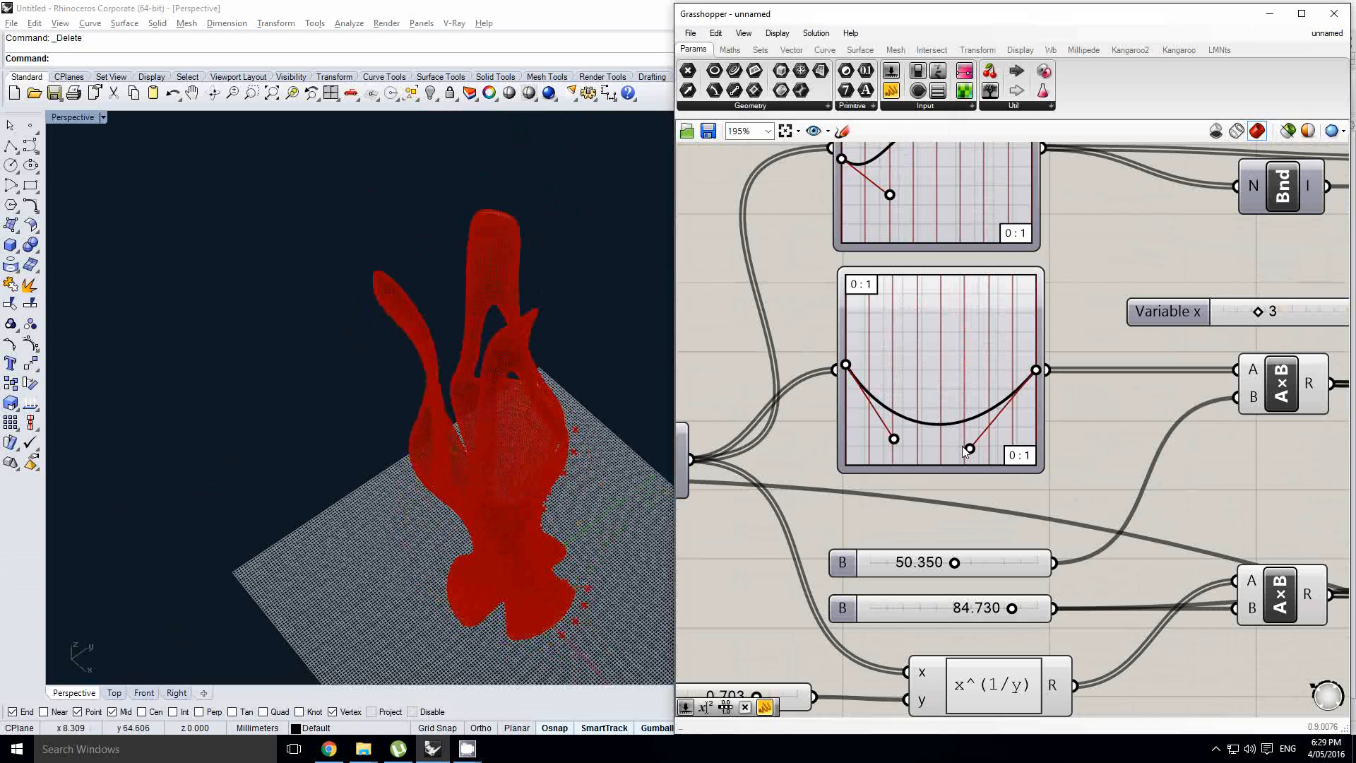
{"action": "scroll", "coordinate": [965, 451], "scroll_direction": "up", "scroll_amount": 2}
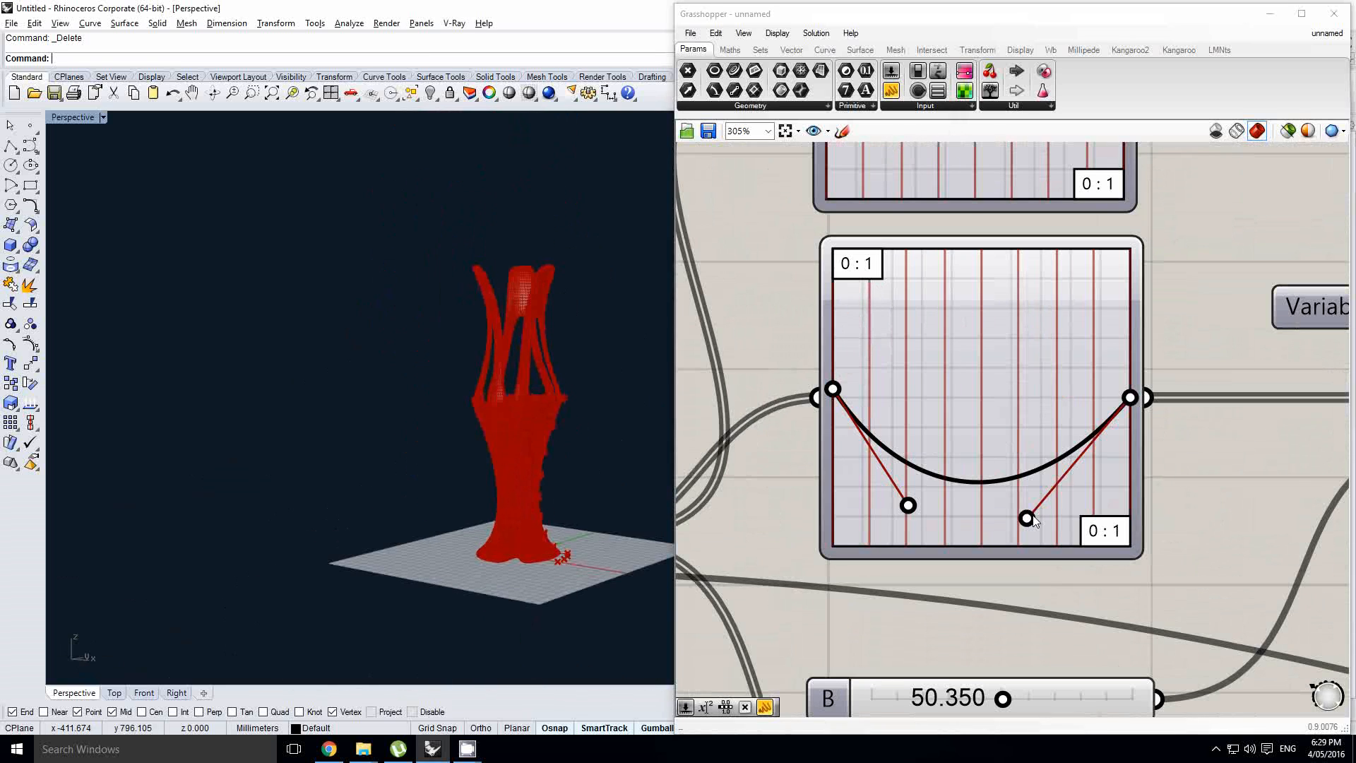
{"action": "left_click_drag", "start_coordinate": [1027, 519], "coordinate": [973, 400]}
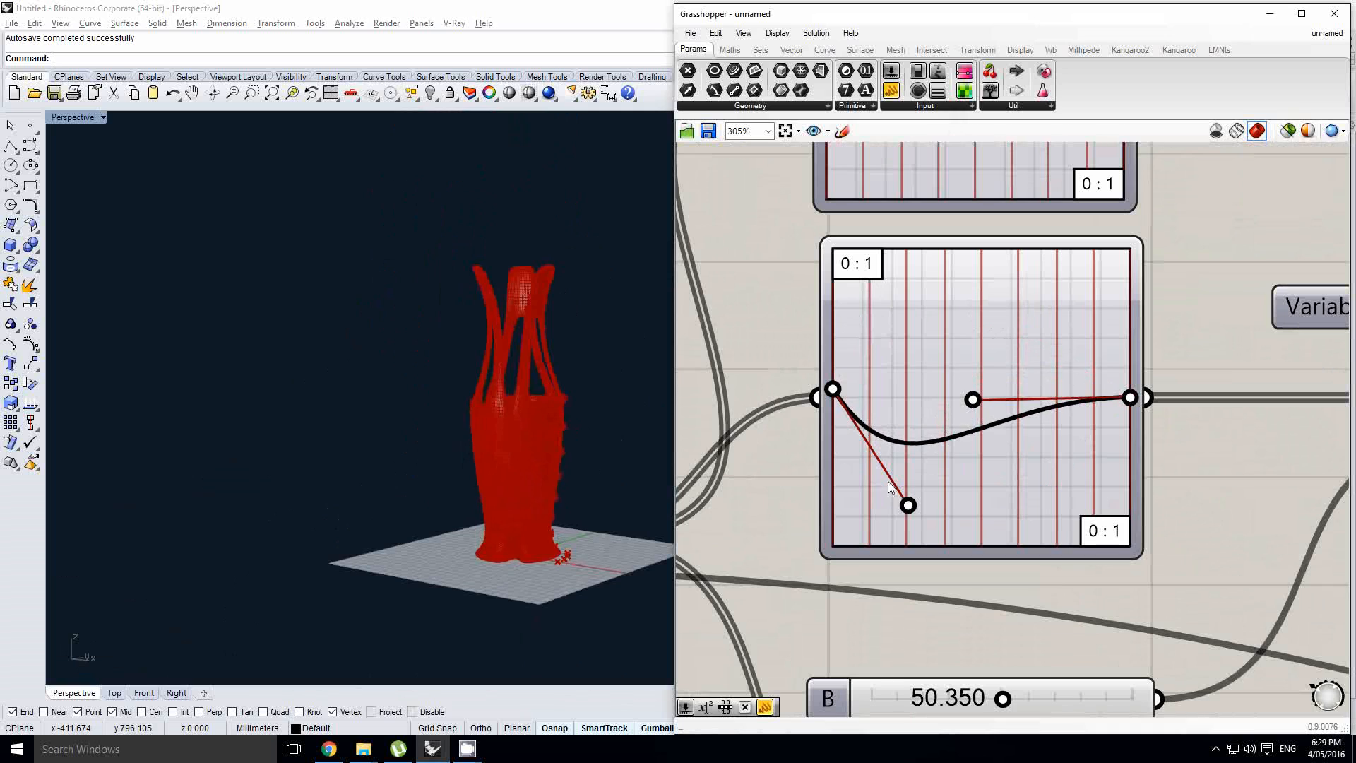
{"action": "left_click_drag", "start_coordinate": [913, 504], "coordinate": [949, 306]}
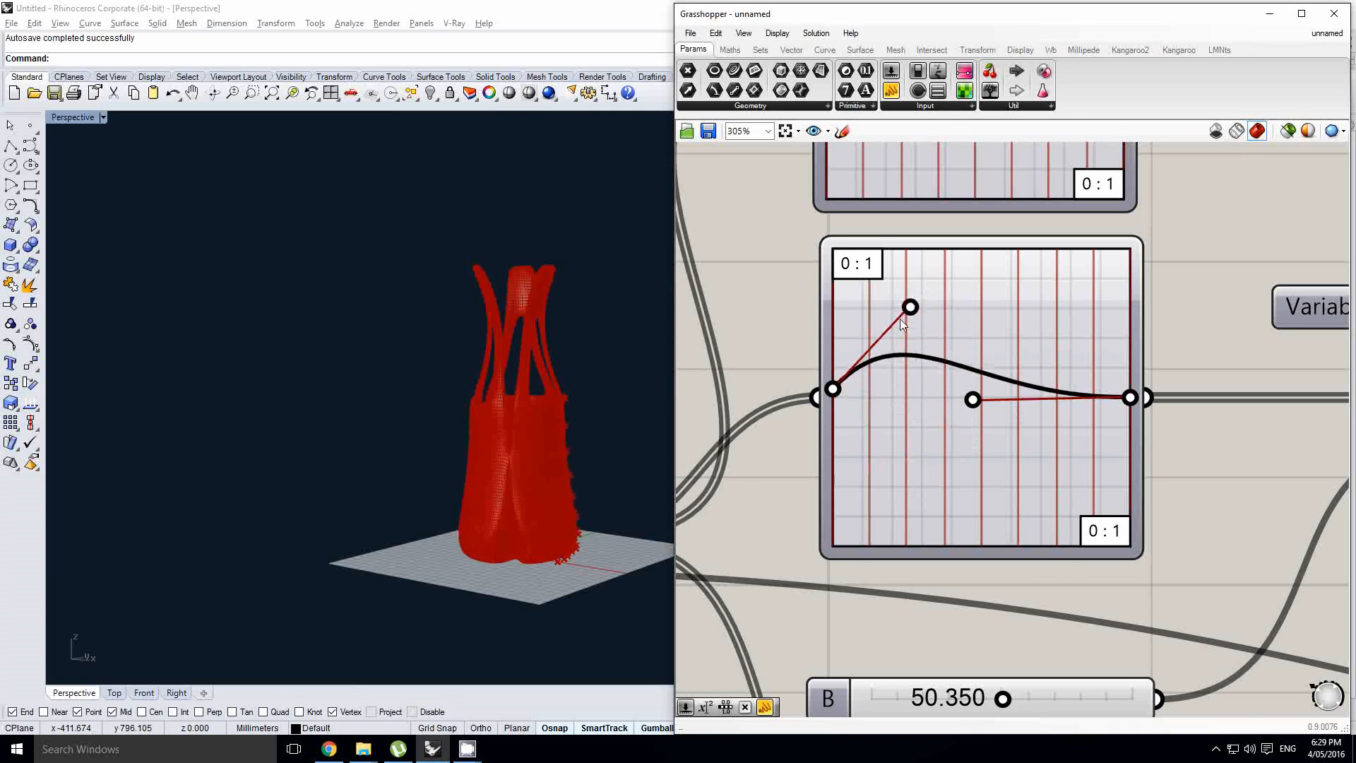
{"action": "left_click_drag", "start_coordinate": [979, 400], "coordinate": [1007, 493]}
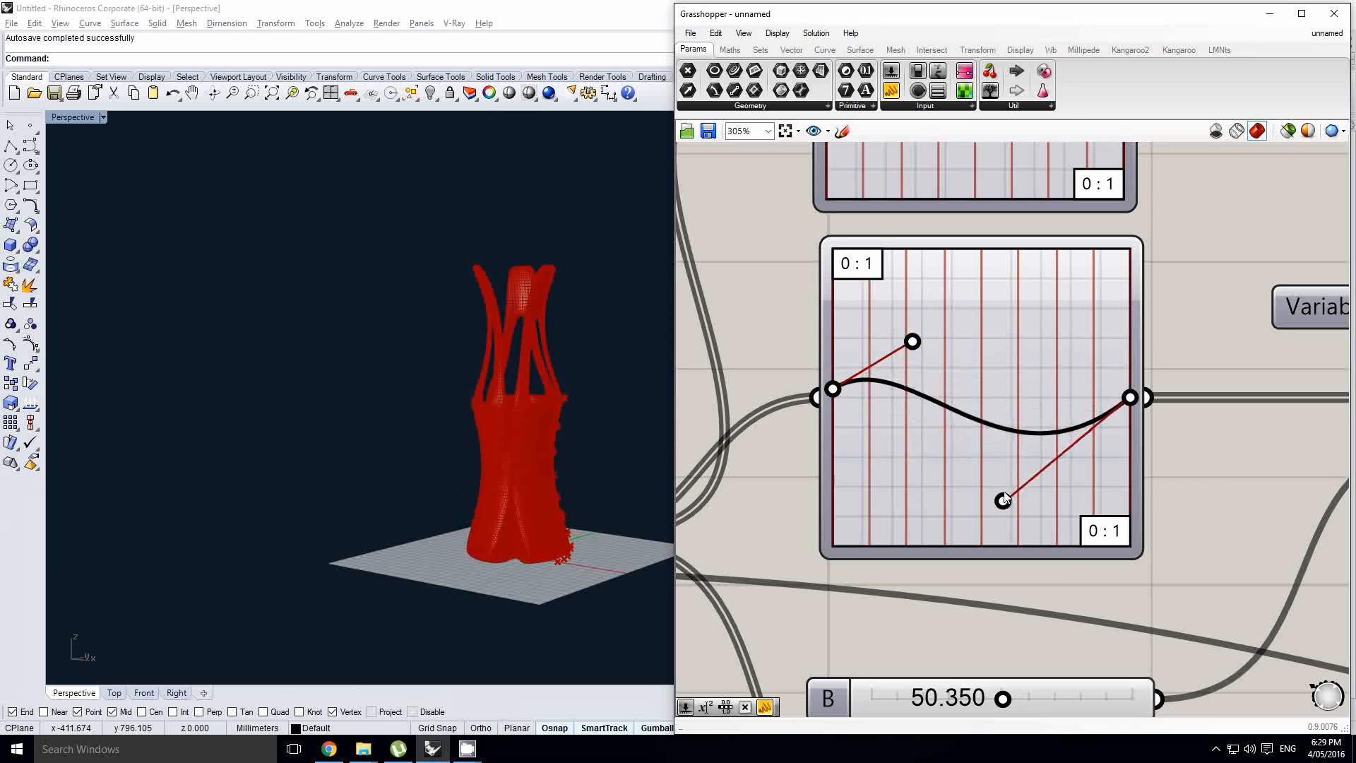
- In the graph mapper feeding Bnd, raise the end handle to the graph's upper edge and lower the curve's end point slightly
{"action": "right_click_drag", "start_coordinate": [522, 422], "coordinate": [523, 438]}
{"action": "scroll", "coordinate": [789, 304], "scroll_direction": "down", "scroll_amount": 2}
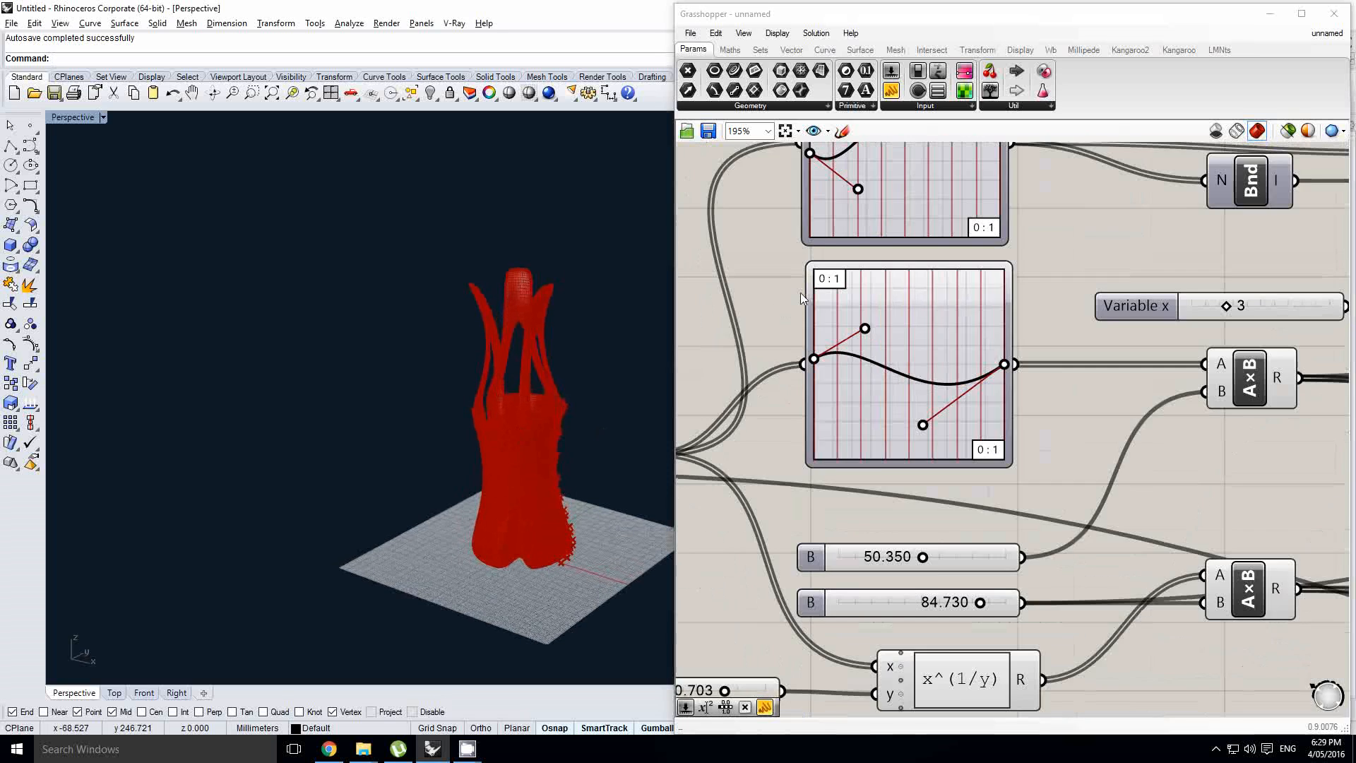
{"action": "right_click_drag", "start_coordinate": [802, 294], "coordinate": [842, 426]}
{"action": "right_click_drag", "start_coordinate": [984, 209], "coordinate": [945, 272]}
{"action": "scroll", "coordinate": [944, 272], "scroll_direction": "up", "scroll_amount": 1}
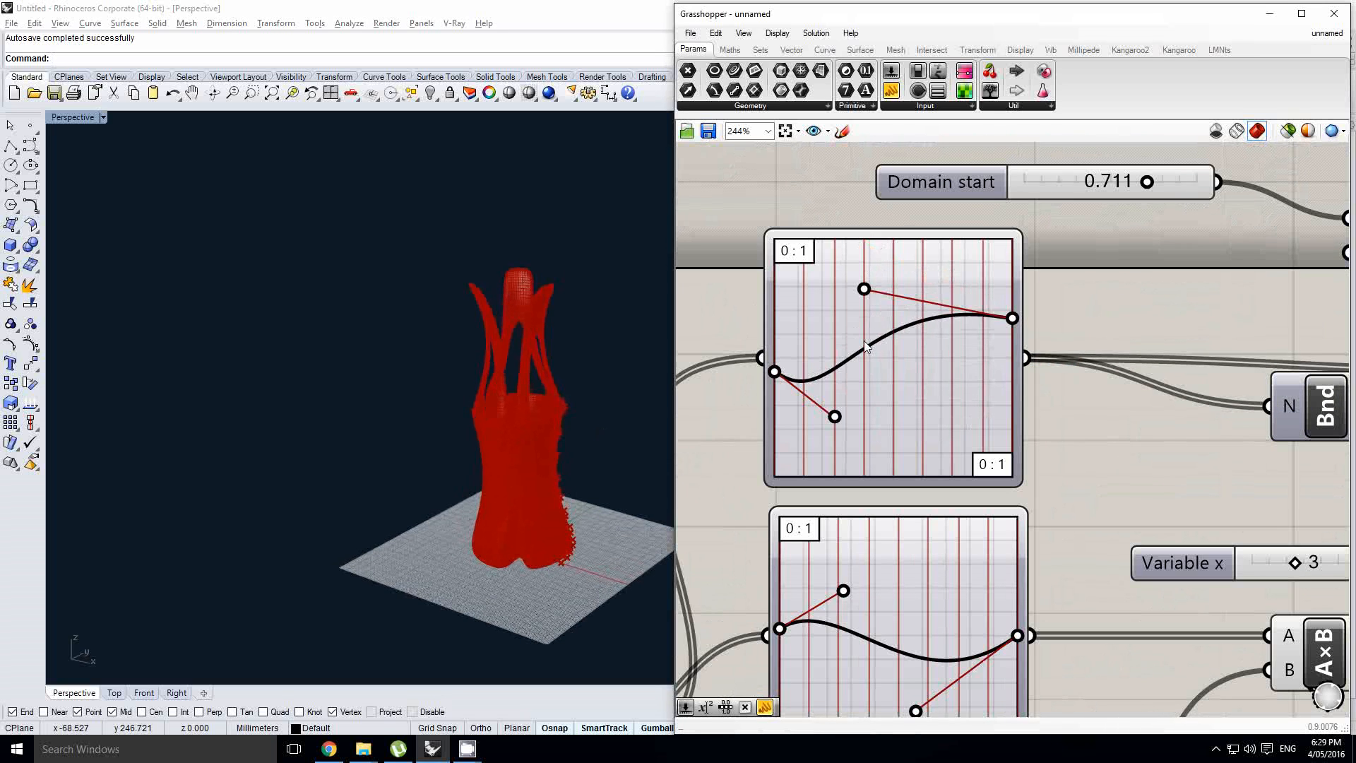
{"action": "left_click_drag", "start_coordinate": [902, 205], "coordinate": [902, 205]}
{"action": "scroll", "coordinate": [518, 432], "scroll_direction": "up", "scroll_amount": 7}
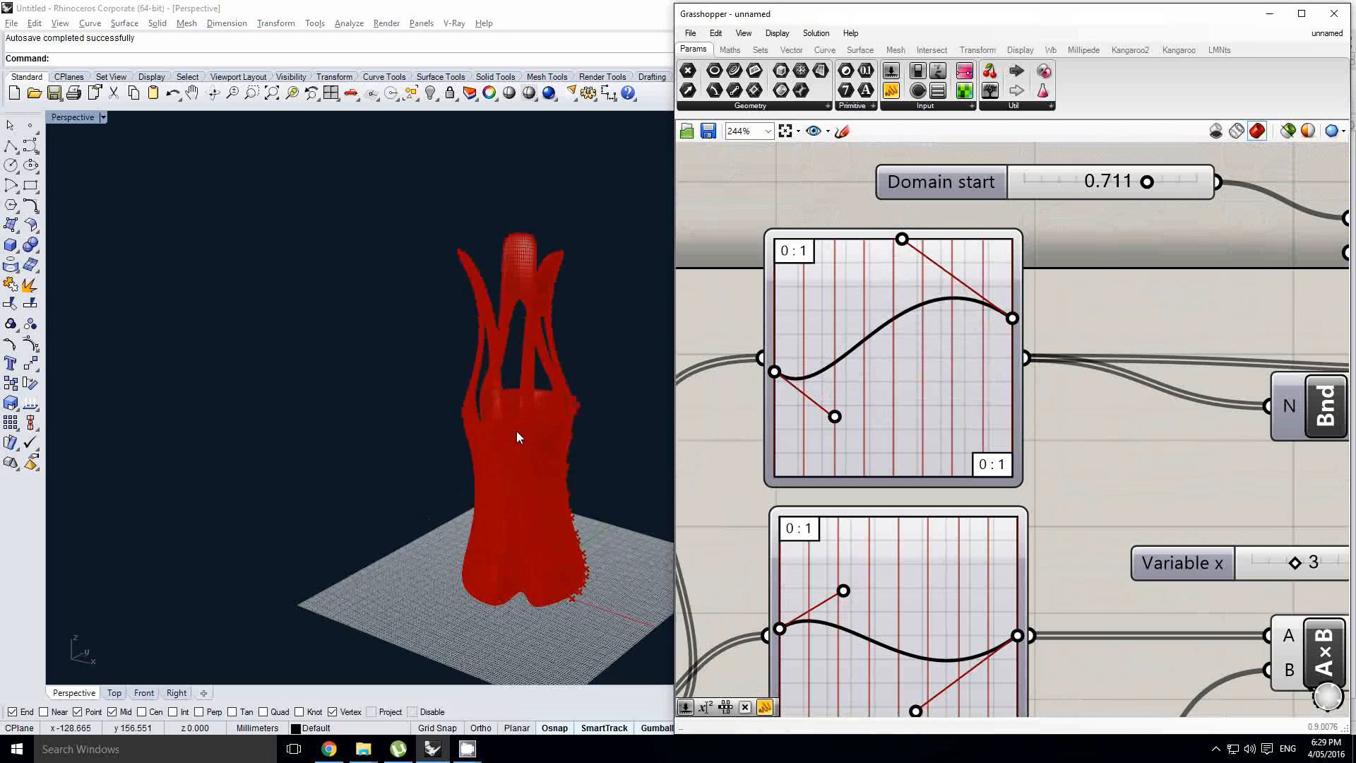
{"action": "right_click_drag", "start_coordinate": [517, 433], "coordinate": [530, 410]}
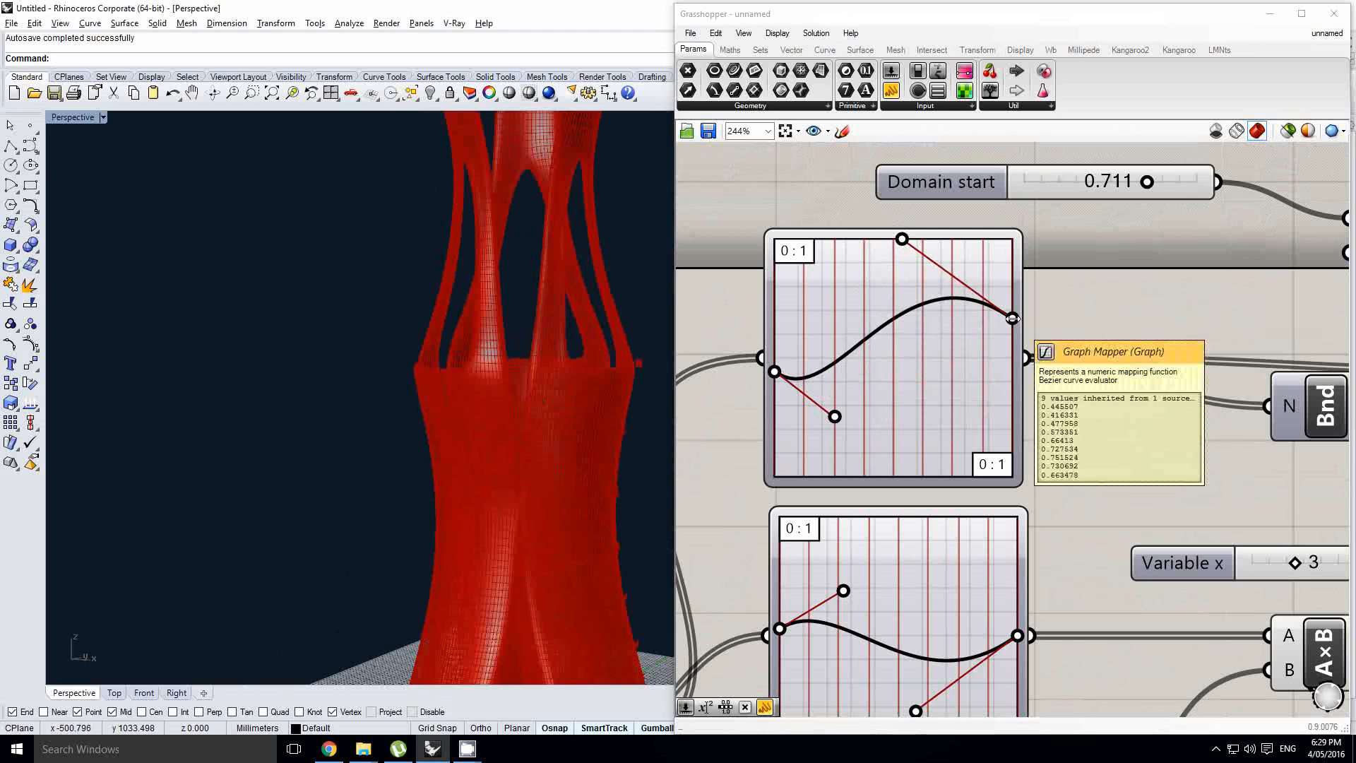
{"action": "left_click_drag", "start_coordinate": [1012, 320], "coordinate": [1013, 444]}
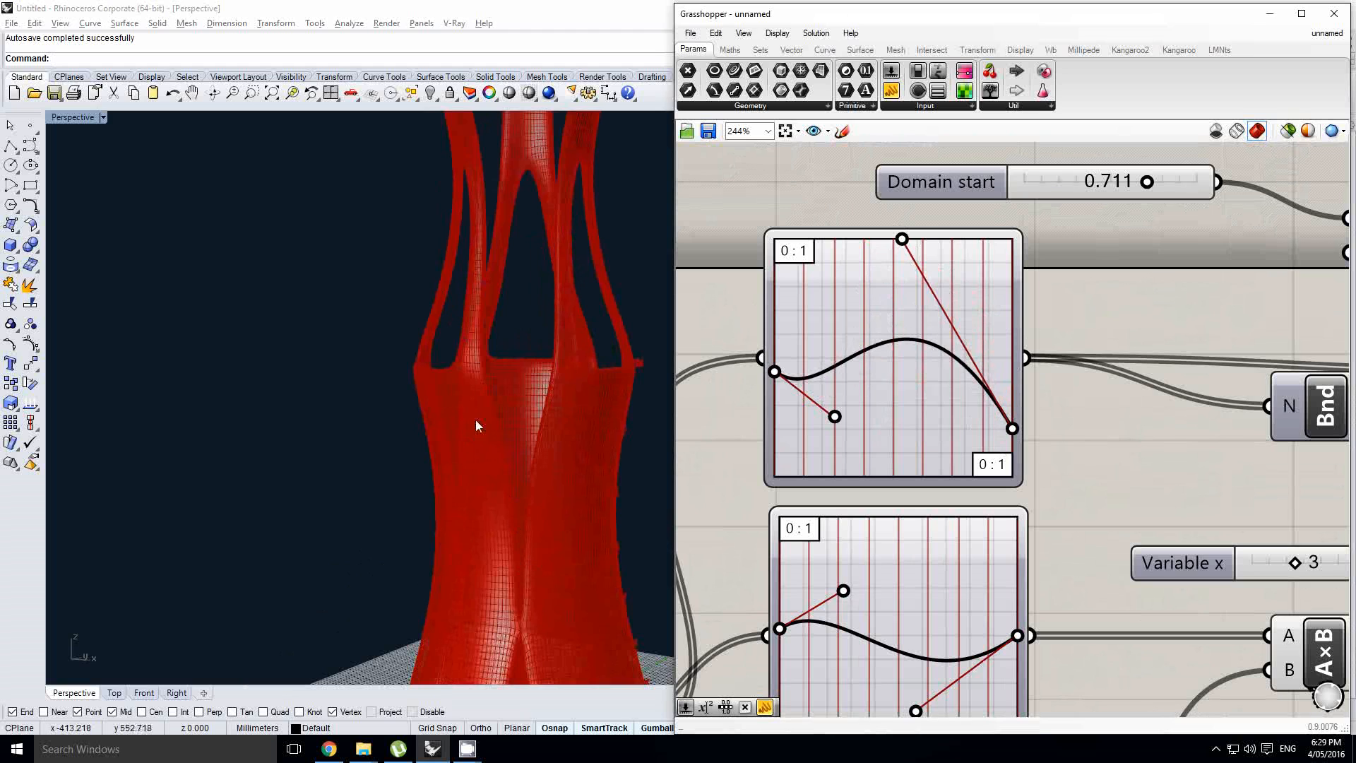
{"action": "left_click_drag", "start_coordinate": [1011, 429], "coordinate": [969, 328]}
{"action": "right_click_drag", "start_coordinate": [487, 416], "coordinate": [536, 408]}
{"action": "scroll", "coordinate": [518, 438], "scroll_direction": "up", "scroll_amount": 4}
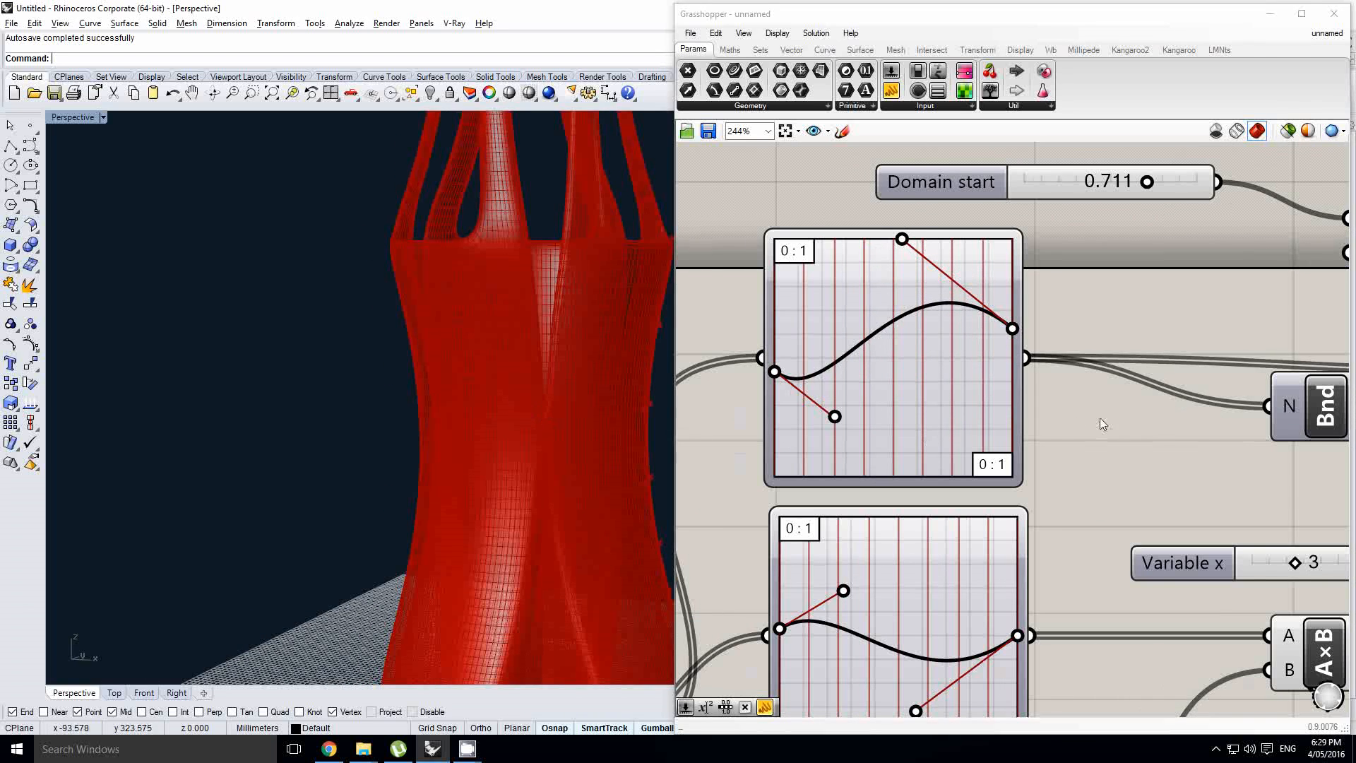
- Set the Domain start slider feeding the Dom component to 0.276
{"action": "scroll", "coordinate": [1100, 418], "scroll_direction": "down", "scroll_amount": 2}
{"action": "right_click_drag", "start_coordinate": [1093, 418], "coordinate": [1014, 414]}
{"action": "right_click_drag", "start_coordinate": [1041, 319], "coordinate": [979, 348]}
{"action": "scroll", "coordinate": [973, 323], "scroll_direction": "up", "scroll_amount": 1}
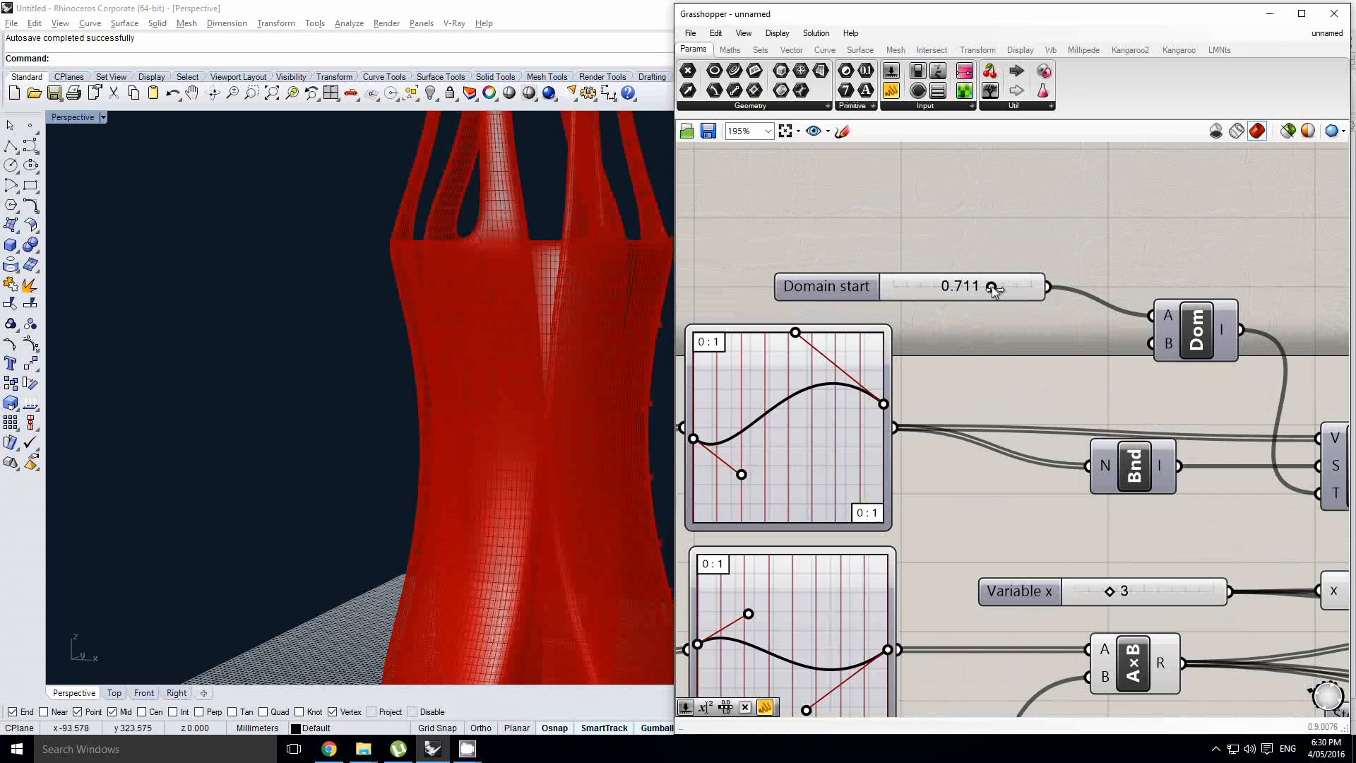
{"action": "left_click_drag", "start_coordinate": [992, 286], "coordinate": [931, 301]}
{"action": "scroll", "coordinate": [555, 370], "scroll_direction": "down", "scroll_amount": 3}
{"action": "right_click_drag", "start_coordinate": [1051, 363], "coordinate": [962, 369]}
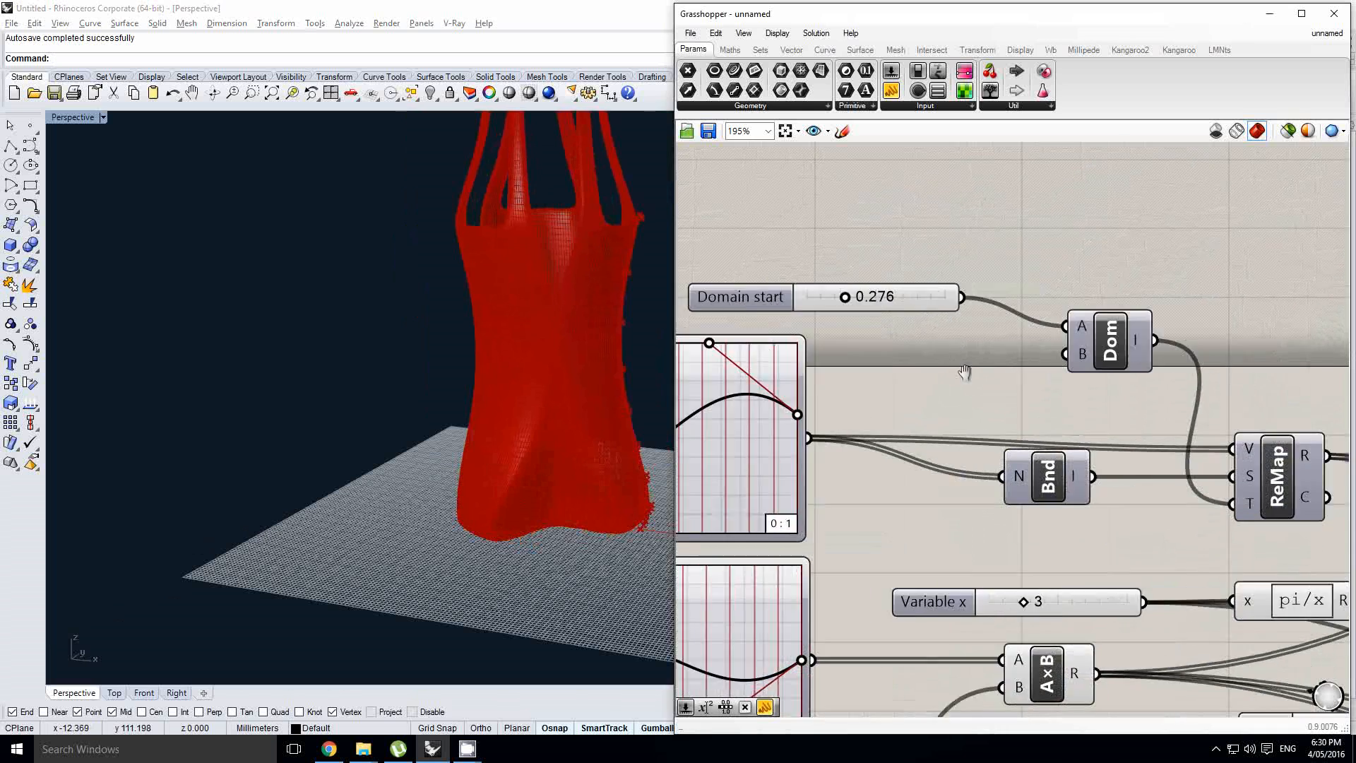
- Try the Variable x slider of the pi/x expression at 4 and return it to 3
{"action": "scroll", "coordinate": [963, 369], "scroll_direction": "down", "scroll_amount": 3}
{"action": "right_click_drag", "start_coordinate": [999, 474], "coordinate": [943, 445]}
{"action": "scroll", "coordinate": [943, 445], "scroll_direction": "up", "scroll_amount": 3}
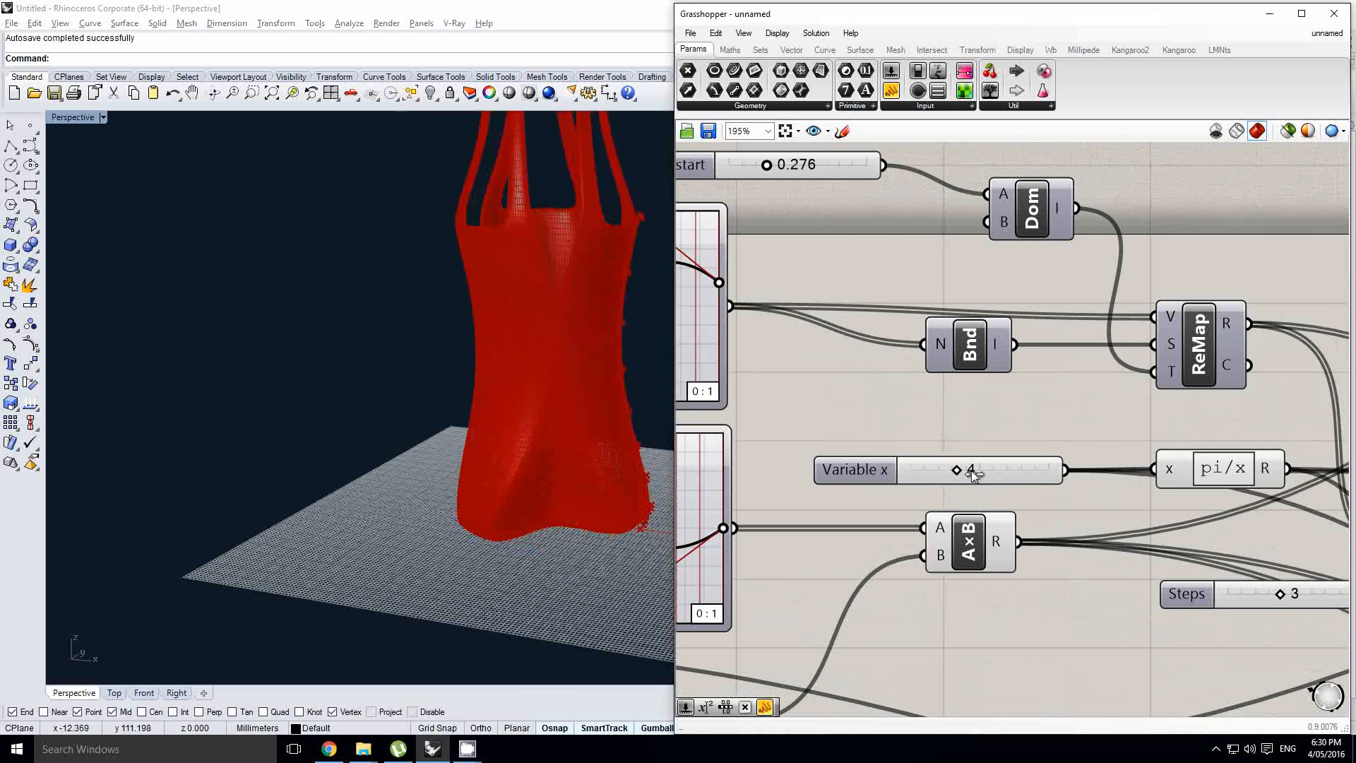
{"action": "mouse_move", "coordinate": [972, 474]}
{"action": "left_mouse_down"}
{"action": "mouse_move", "coordinate": [910, 472]}
{"action": "mouse_move", "coordinate": [950, 474]}
{"action": "left_mouse_up"}
{"action": "scroll", "coordinate": [1033, 419], "scroll_direction": "down", "scroll_amount": 3}
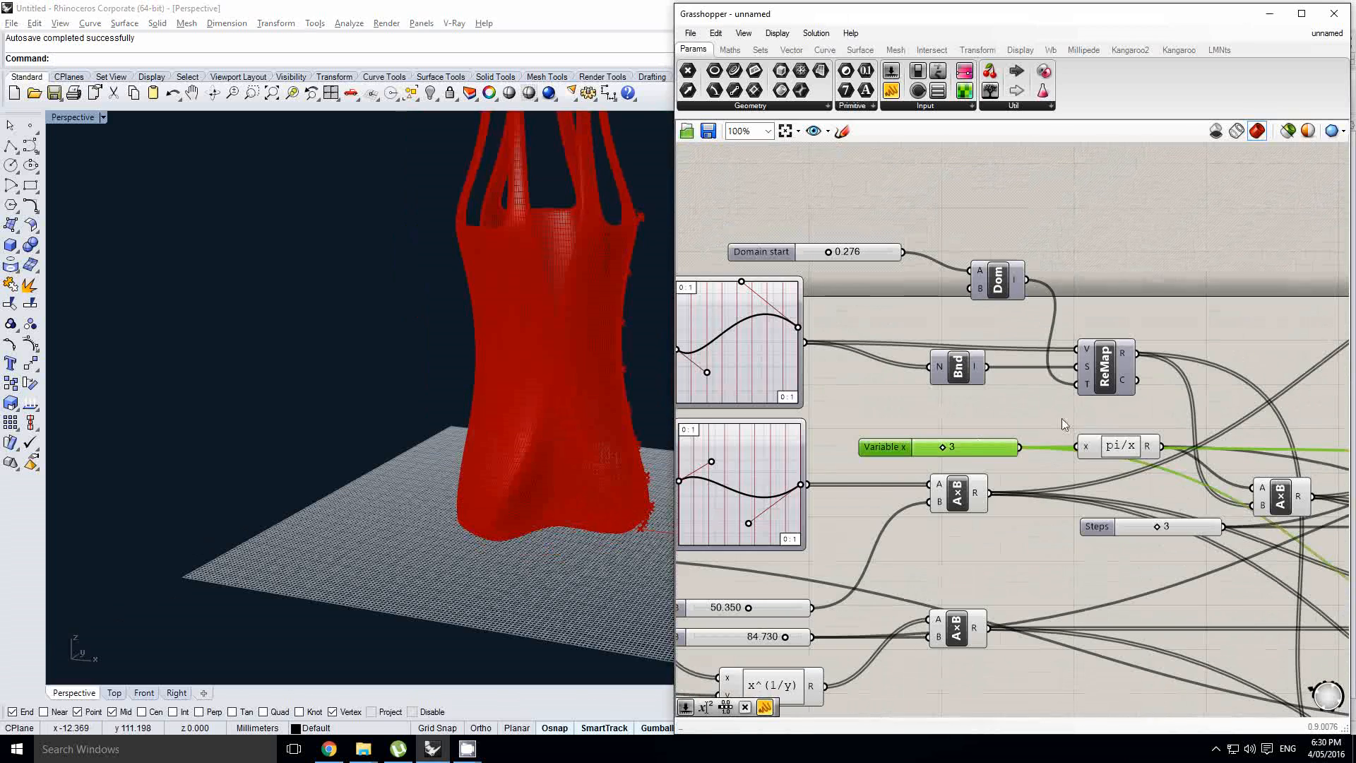
- Review the downstream components from the pi/x expression through Merge, Mirror and the polar array
{"action": "scroll", "coordinate": [1065, 424], "scroll_direction": "down", "scroll_amount": 3}
{"action": "right_click_drag", "start_coordinate": [1099, 411], "coordinate": [969, 396]}
{"action": "right_click_drag", "start_coordinate": [1147, 430], "coordinate": [927, 402]}
{"action": "right_click_drag", "start_coordinate": [1238, 434], "coordinate": [898, 401]}
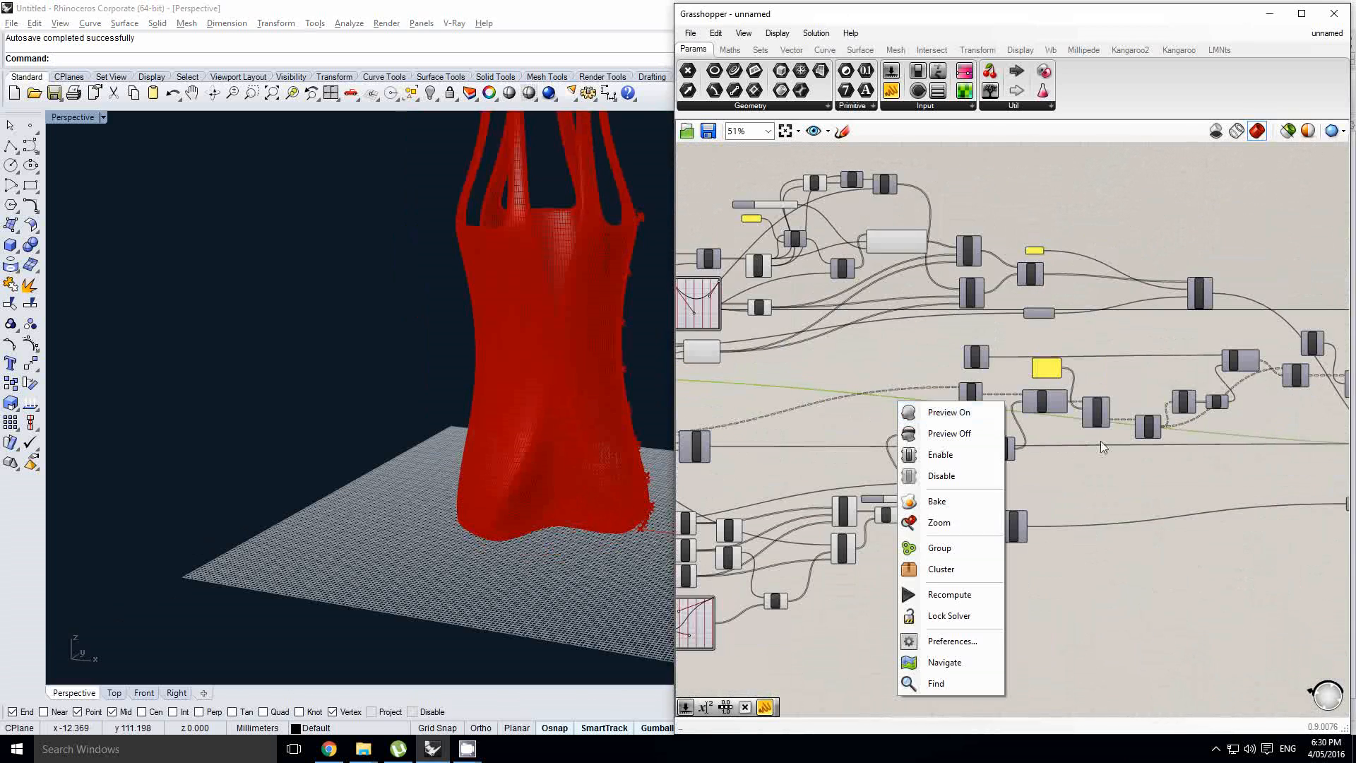
{"action": "right_click_drag", "start_coordinate": [1299, 465], "coordinate": [948, 452]}
{"action": "scroll", "coordinate": [1121, 452], "scroll_direction": "up", "scroll_amount": 4}
{"action": "right_click_drag", "start_coordinate": [1211, 441], "coordinate": [906, 428]}
{"action": "scroll", "coordinate": [1209, 409], "scroll_direction": "down", "scroll_amount": 2}
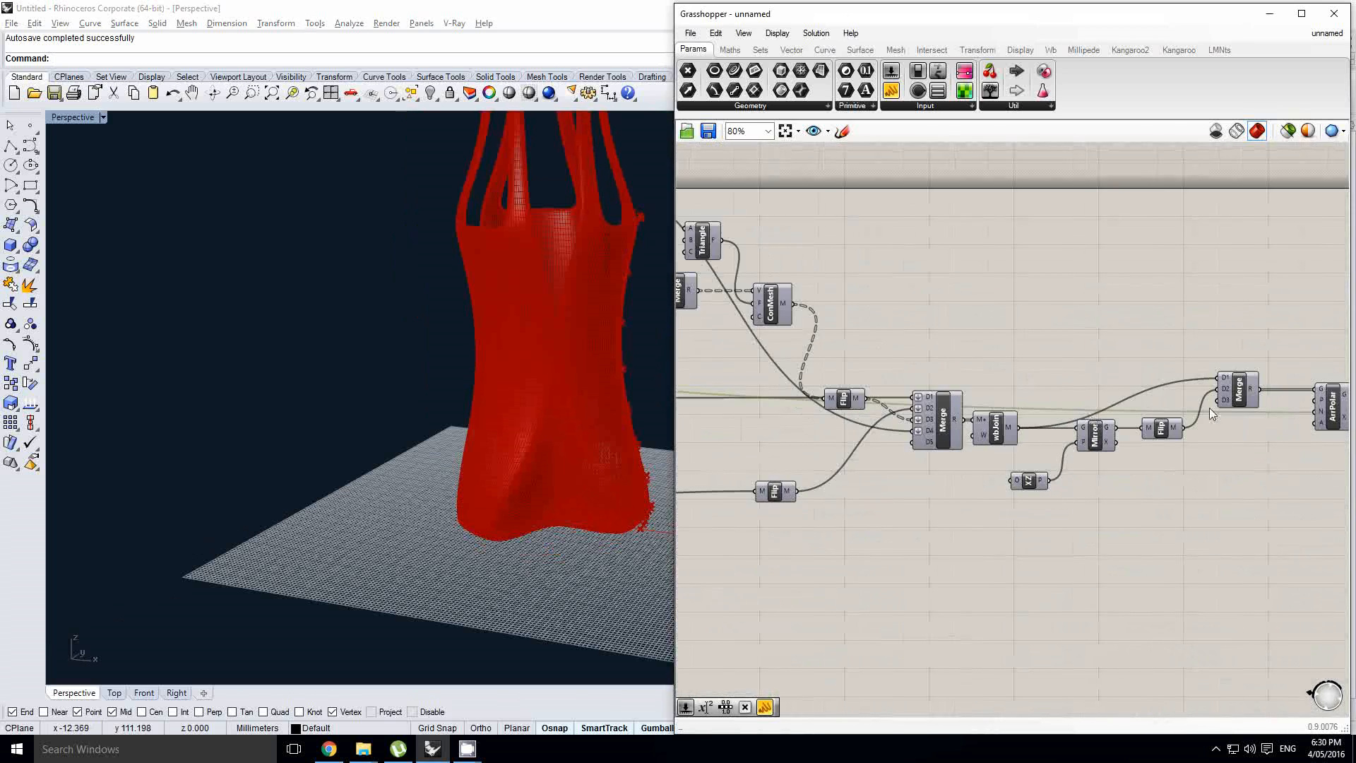
{"action": "right_click_drag", "start_coordinate": [1210, 409], "coordinate": [982, 419]}
{"action": "right_click_drag", "start_coordinate": [1116, 425], "coordinate": [1005, 427]}
{"action": "scroll", "coordinate": [903, 410], "scroll_direction": "up", "scroll_amount": 1}
{"action": "right_click_drag", "start_coordinate": [903, 411], "coordinate": [1019, 416]}
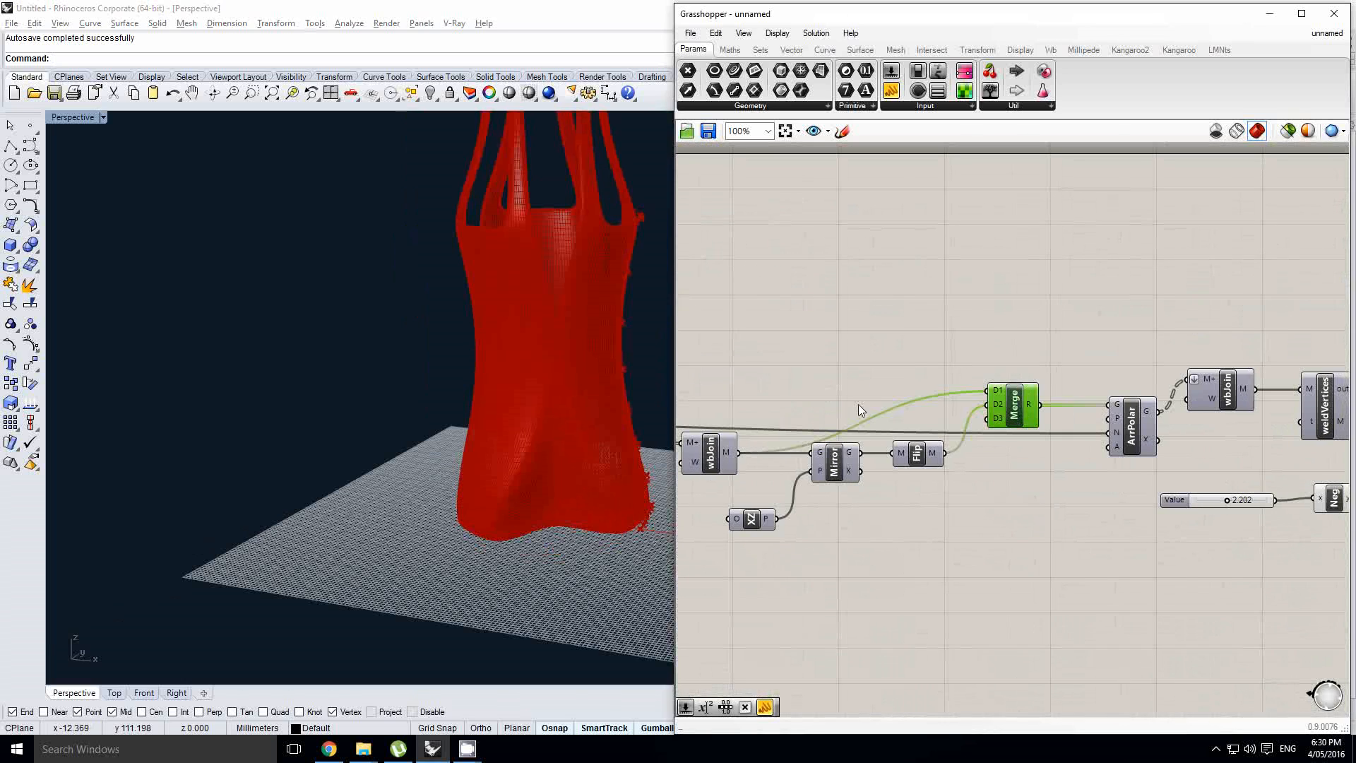
{"action": "right_click_drag", "start_coordinate": [858, 404], "coordinate": [1079, 399]}
{"action": "scroll", "coordinate": [916, 412], "scroll_direction": "down", "scroll_amount": 5}
{"action": "right_click_drag", "start_coordinate": [901, 415], "coordinate": [1107, 406]}
- Turn on the preview of the FromPoints mesh component and inspect its strip on the vase
{"action": "scroll", "coordinate": [914, 418], "scroll_direction": "up", "scroll_amount": 1}
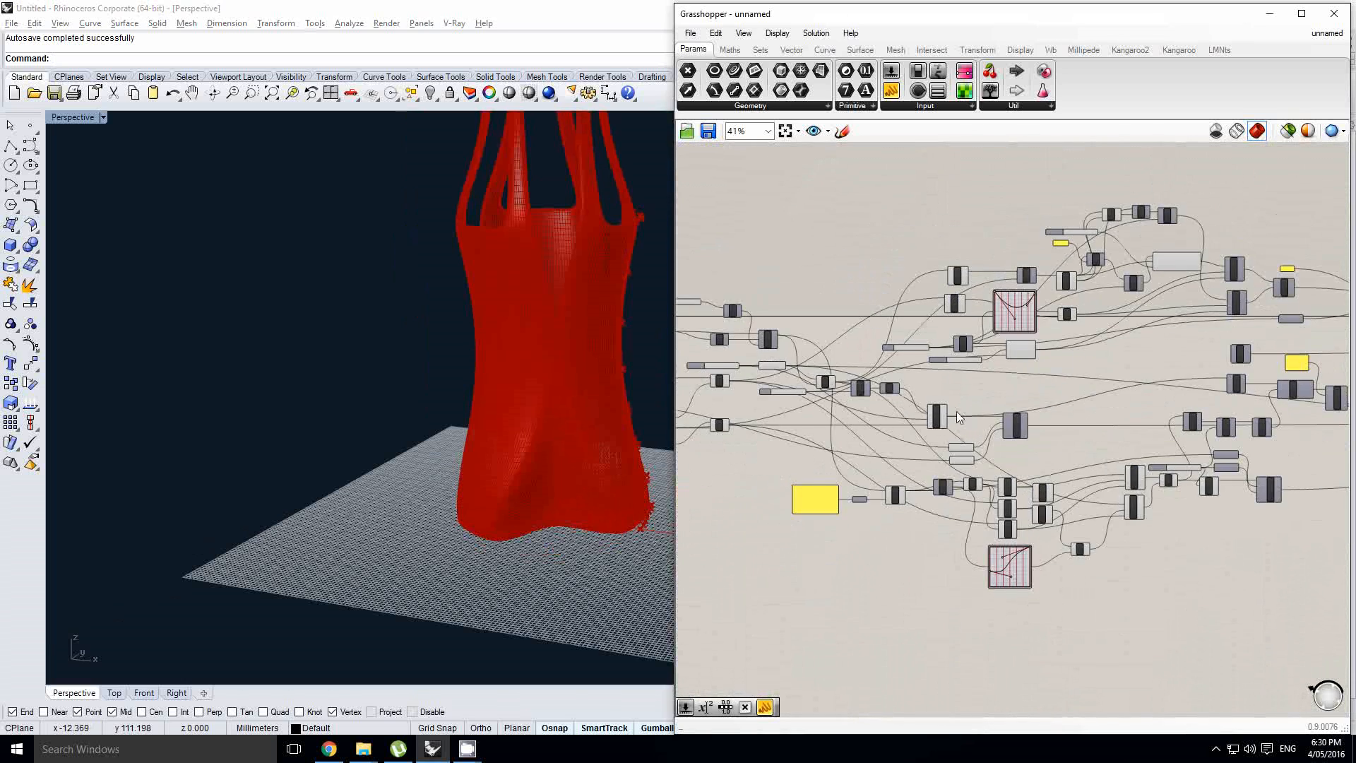
{"action": "scroll", "coordinate": [956, 412], "scroll_direction": "up", "scroll_amount": 2}
{"action": "right_click_drag", "start_coordinate": [967, 416], "coordinate": [999, 418]}
{"action": "scroll", "coordinate": [999, 418], "scroll_direction": "up", "scroll_amount": 1}
{"action": "left_click", "coordinate": [1097, 441]}
{"action": "middle_click", "coordinate": [1098, 438]}
{"action": "left_click", "coordinate": [1123, 411]}
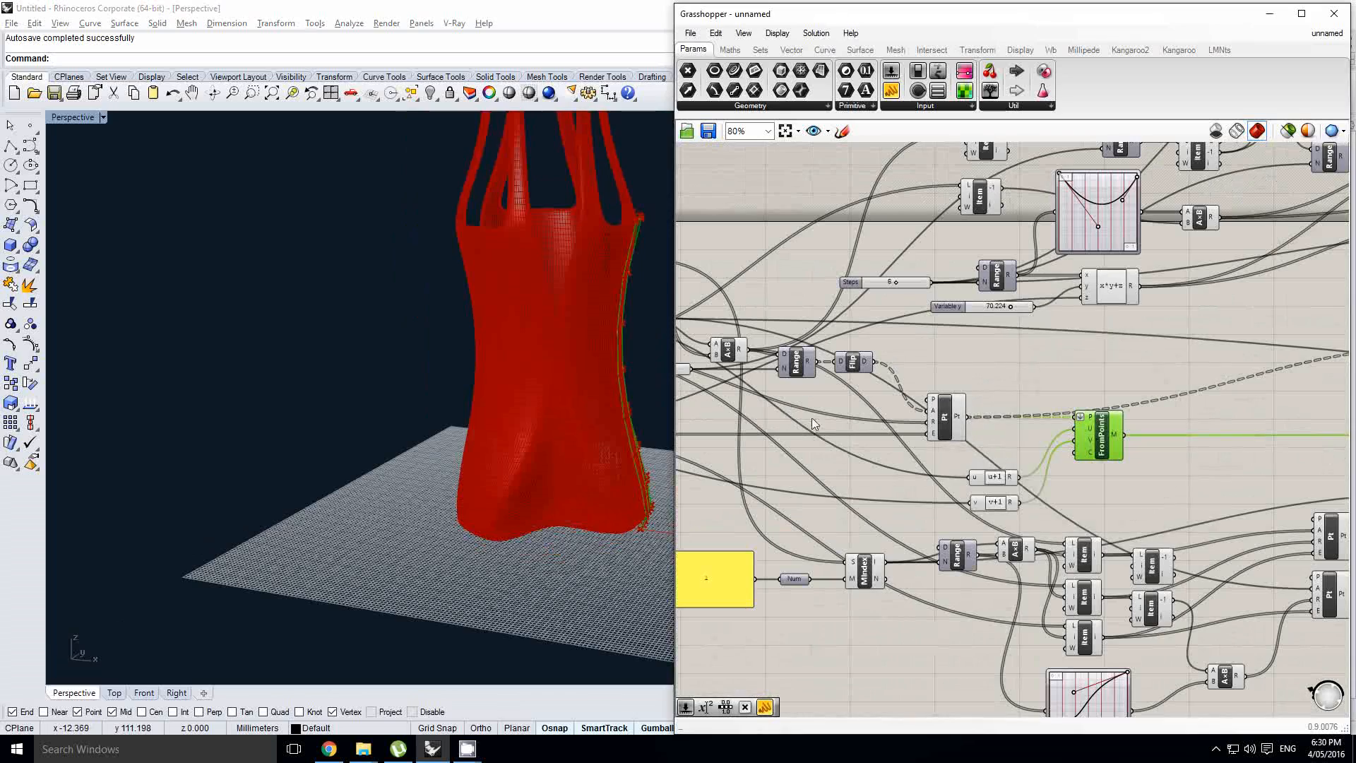
{"action": "right_click_drag", "start_coordinate": [605, 377], "coordinate": [424, 395]}
{"action": "scroll", "coordinate": [549, 295], "scroll_direction": "up", "scroll_amount": 4}
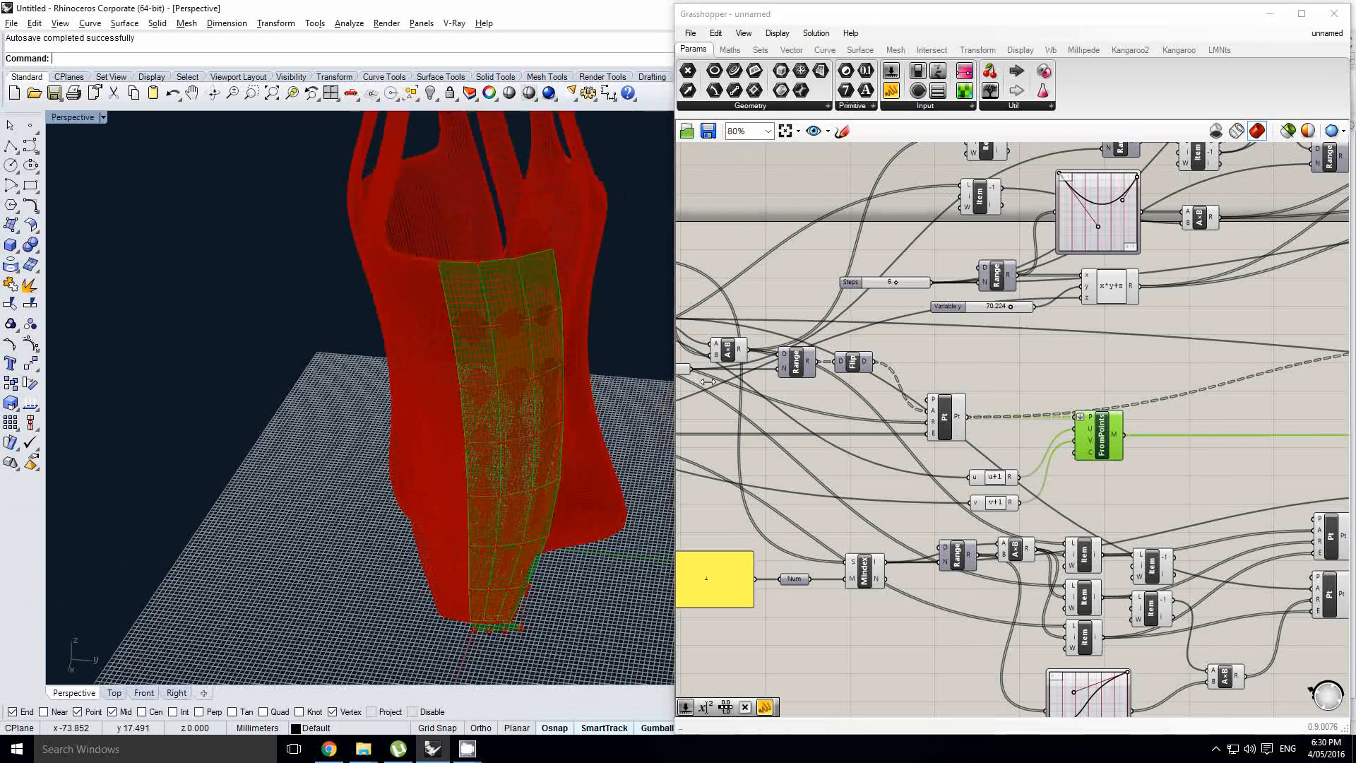
- Deselect the FromPoints component and set the Variable x slider feeding pi/x to 4
{"action": "right_click_drag", "start_coordinate": [679, 311], "coordinate": [1090, 382]}
{"action": "scroll", "coordinate": [901, 380], "scroll_direction": "up", "scroll_amount": 2}
{"action": "left_click", "coordinate": [906, 378]}
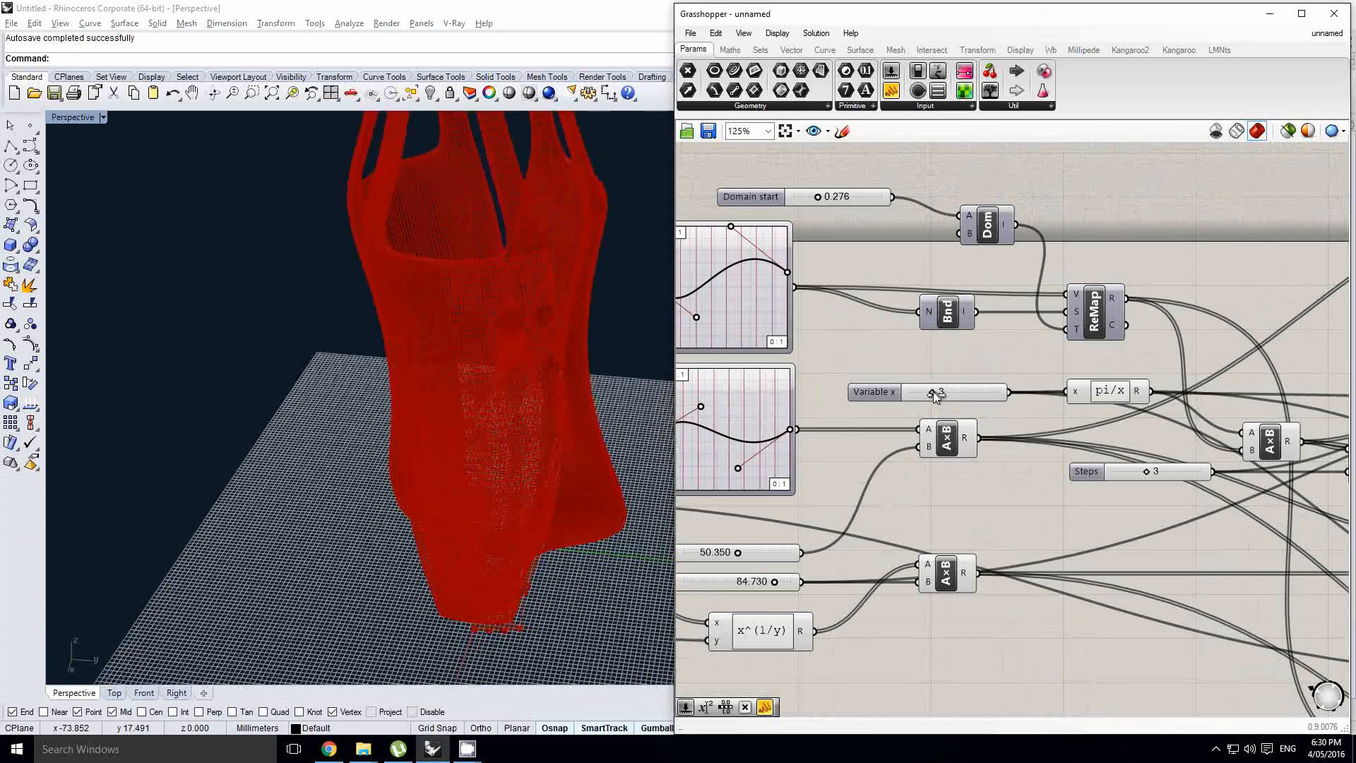
{"action": "left_click_drag", "start_coordinate": [934, 393], "coordinate": [941, 393]}
- Examine the inputs of the FromPoints component, checking the Point output and the v+1 expression result
{"action": "right_click_drag", "start_coordinate": [1116, 416], "coordinate": [995, 377]}
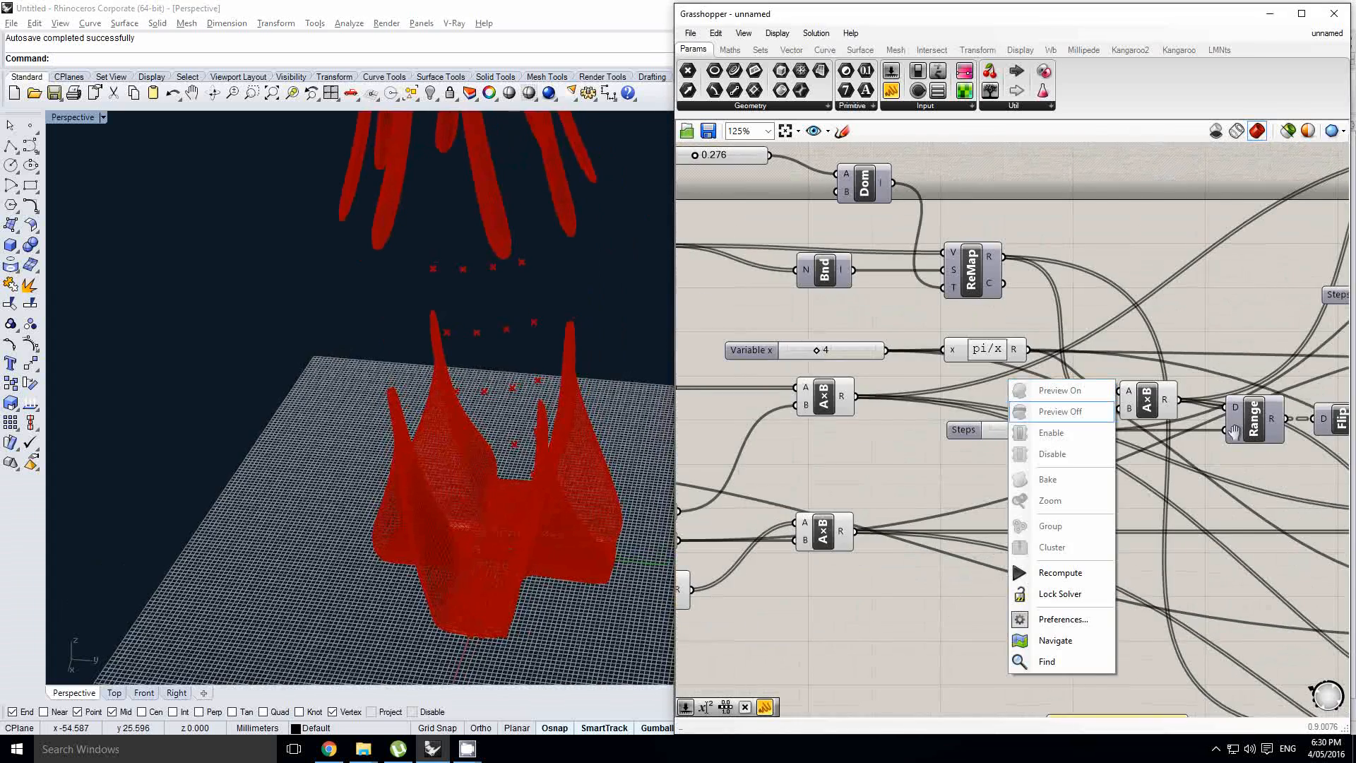
{"action": "right_click_drag", "start_coordinate": [1233, 431], "coordinate": [911, 402]}
{"action": "right_click_drag", "start_coordinate": [1128, 428], "coordinate": [835, 362]}
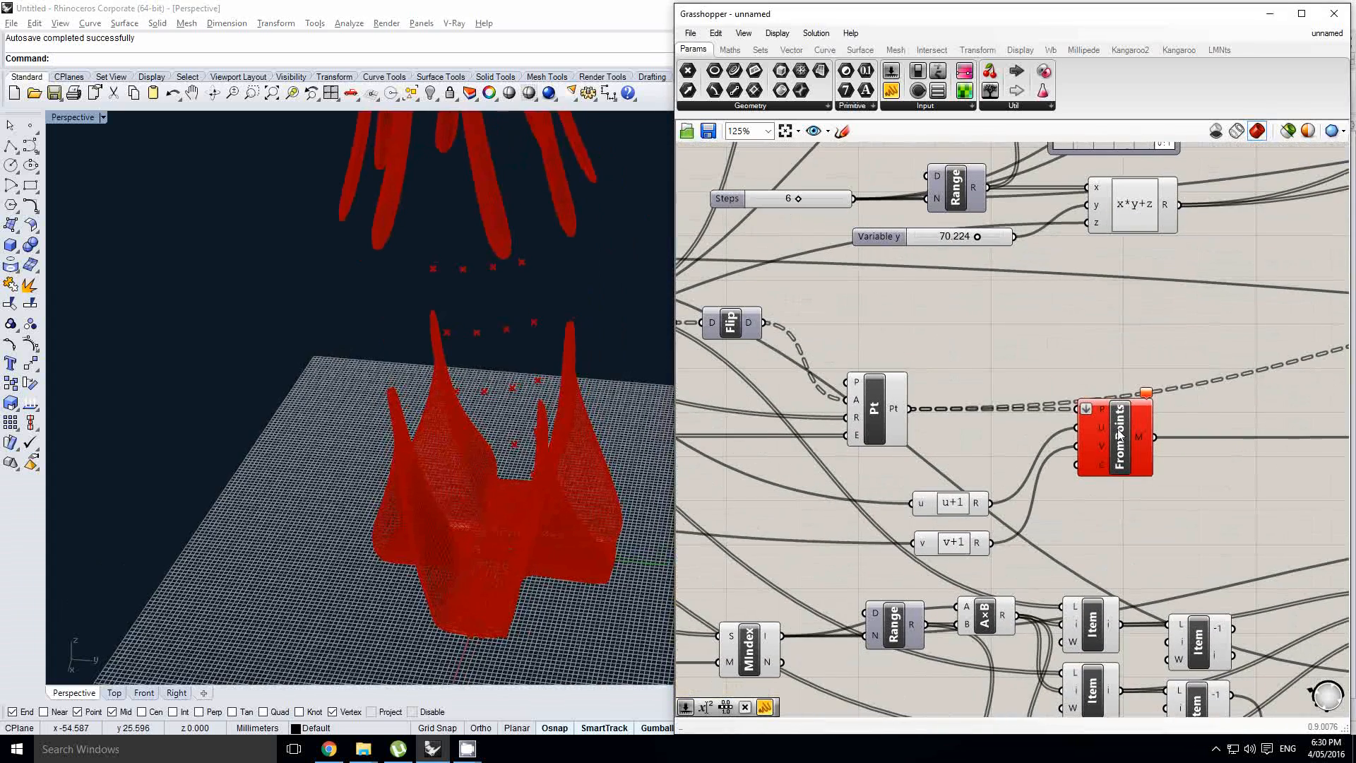
{"action": "left_click", "coordinate": [1117, 364]}
{"action": "right_click_drag", "start_coordinate": [985, 462], "coordinate": [1006, 461]}
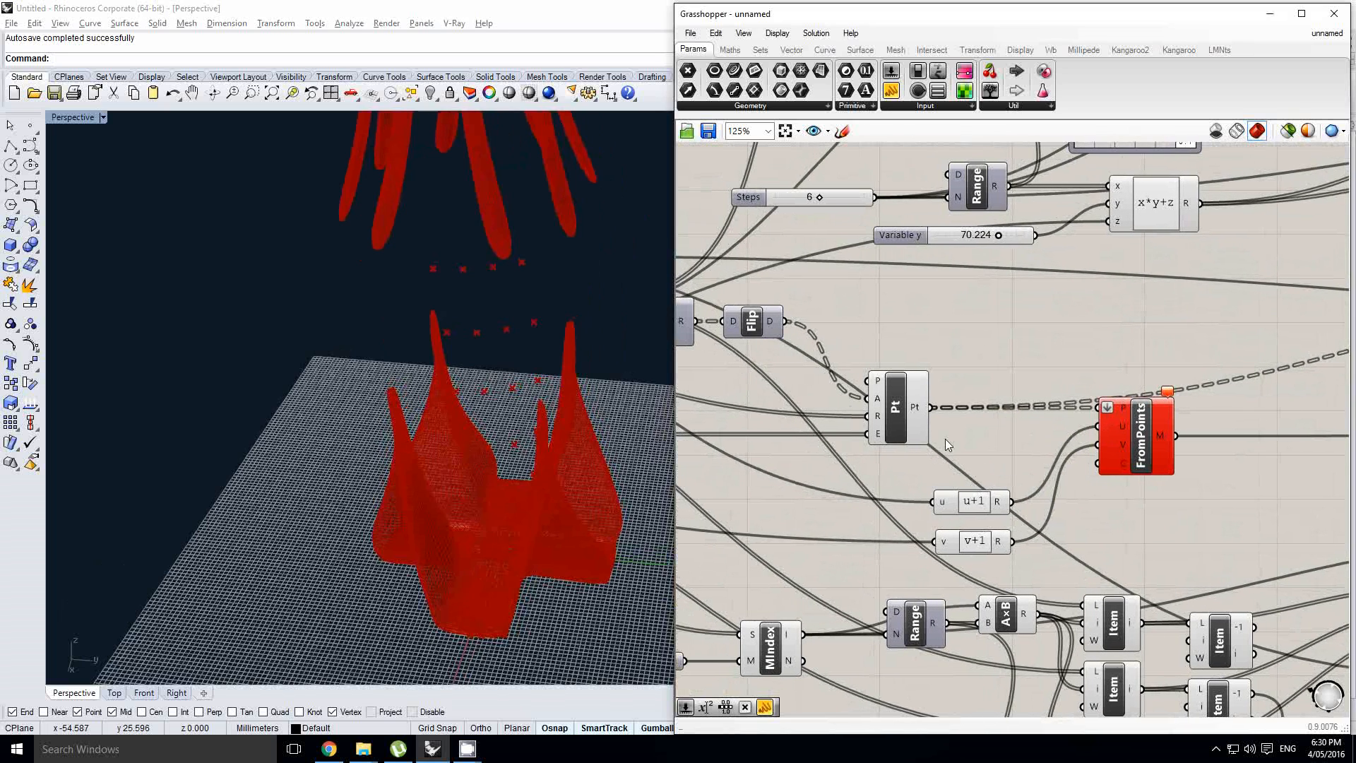
{"action": "scroll", "coordinate": [1138, 397], "scroll_direction": "down", "scroll_amount": 3}
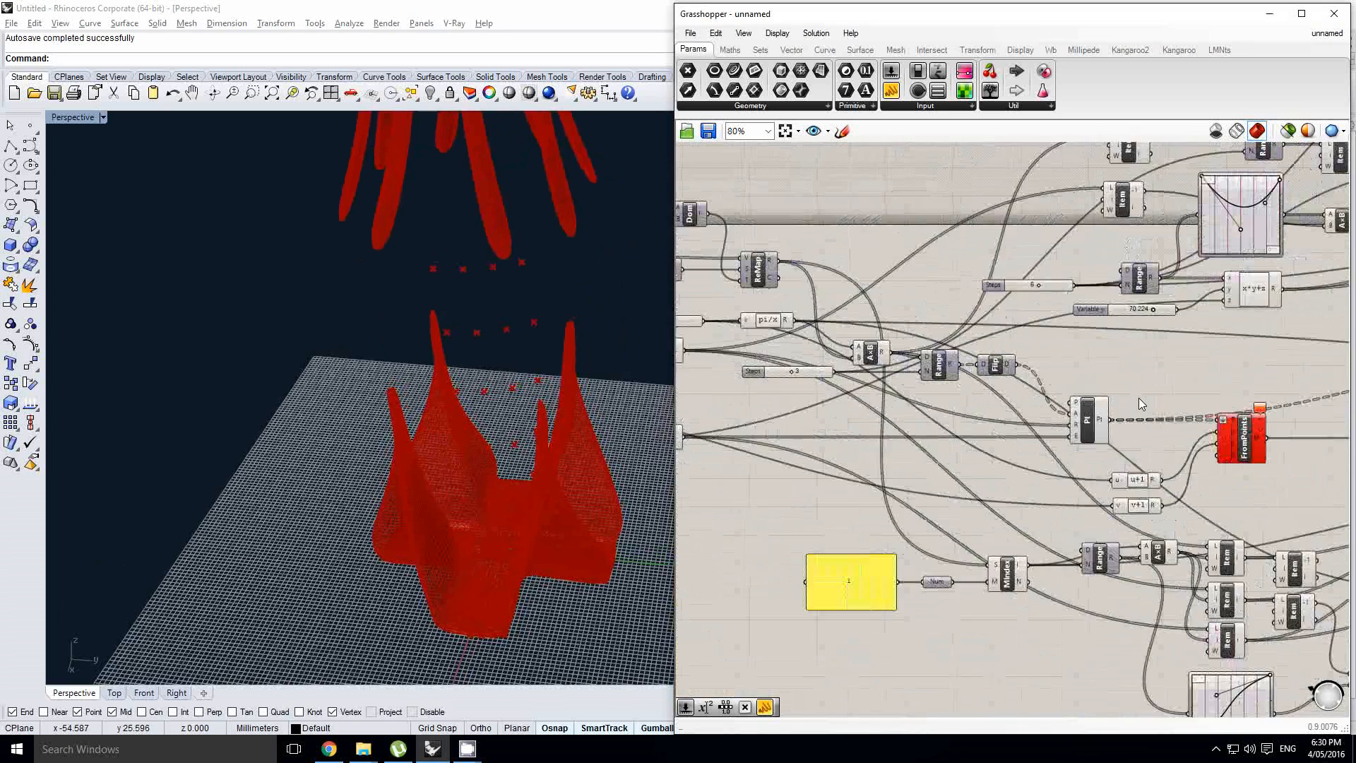
{"action": "scroll", "coordinate": [1097, 418], "scroll_direction": "up", "scroll_amount": 3}
{"action": "right_click", "coordinate": [870, 397]}
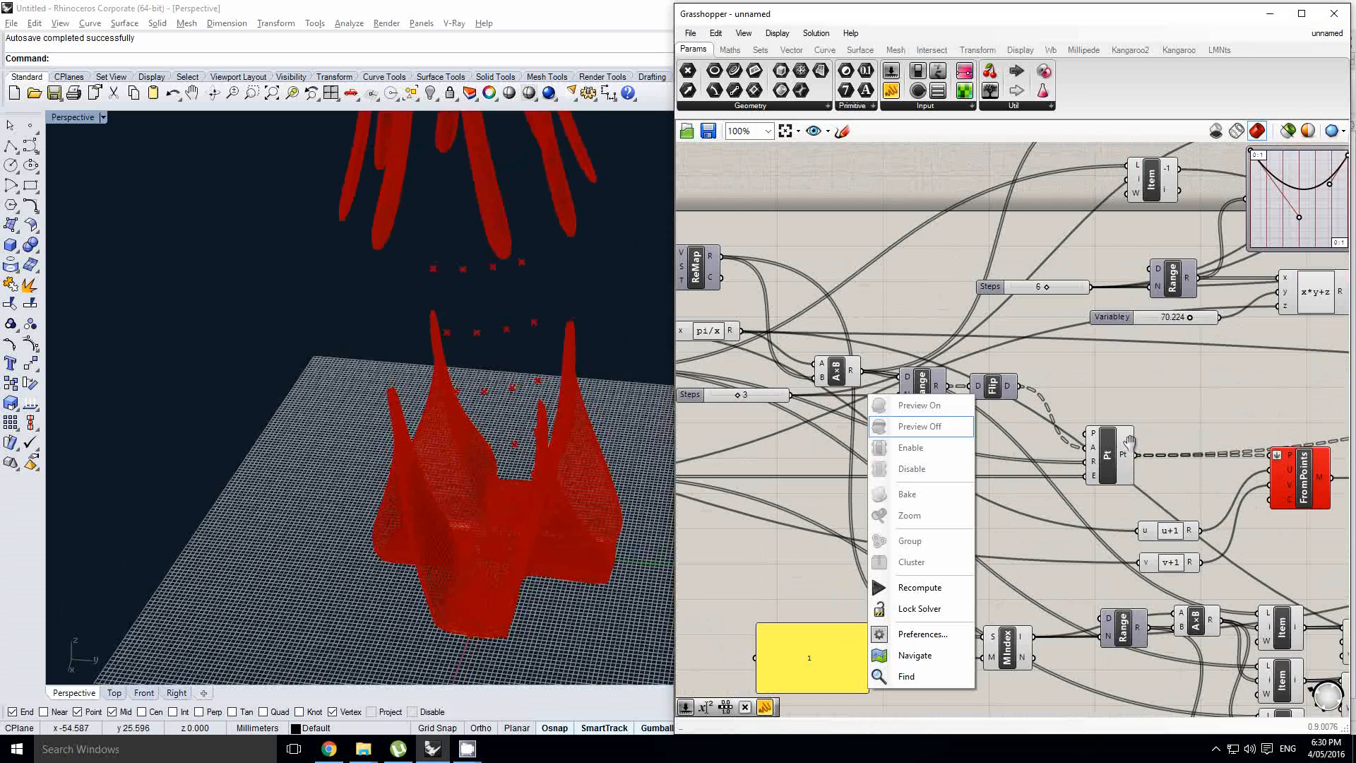
{"action": "left_click", "coordinate": [1155, 450]}
{"action": "mouse_move", "coordinate": [1125, 458]}
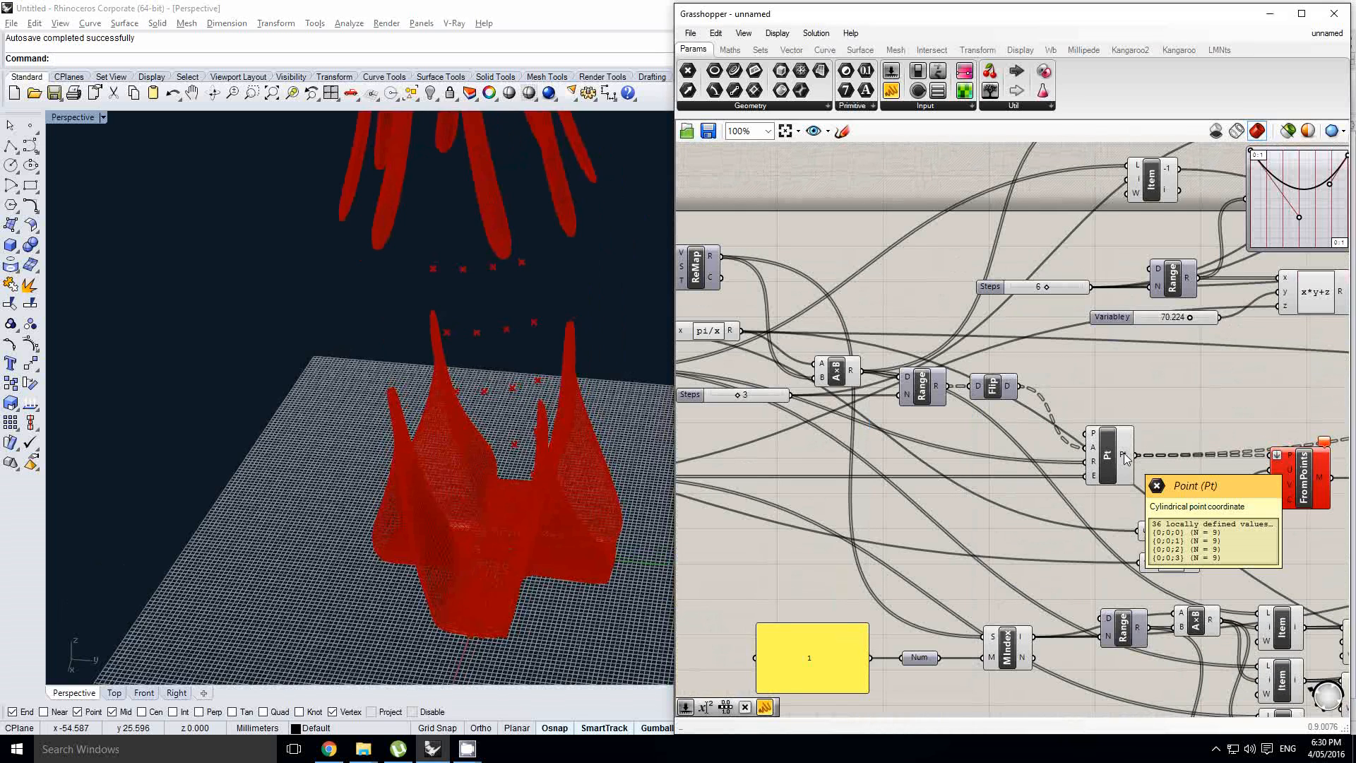
{"action": "right_click_drag", "start_coordinate": [1125, 458], "coordinate": [1020, 447]}
{"action": "left_click", "coordinate": [1194, 466]}
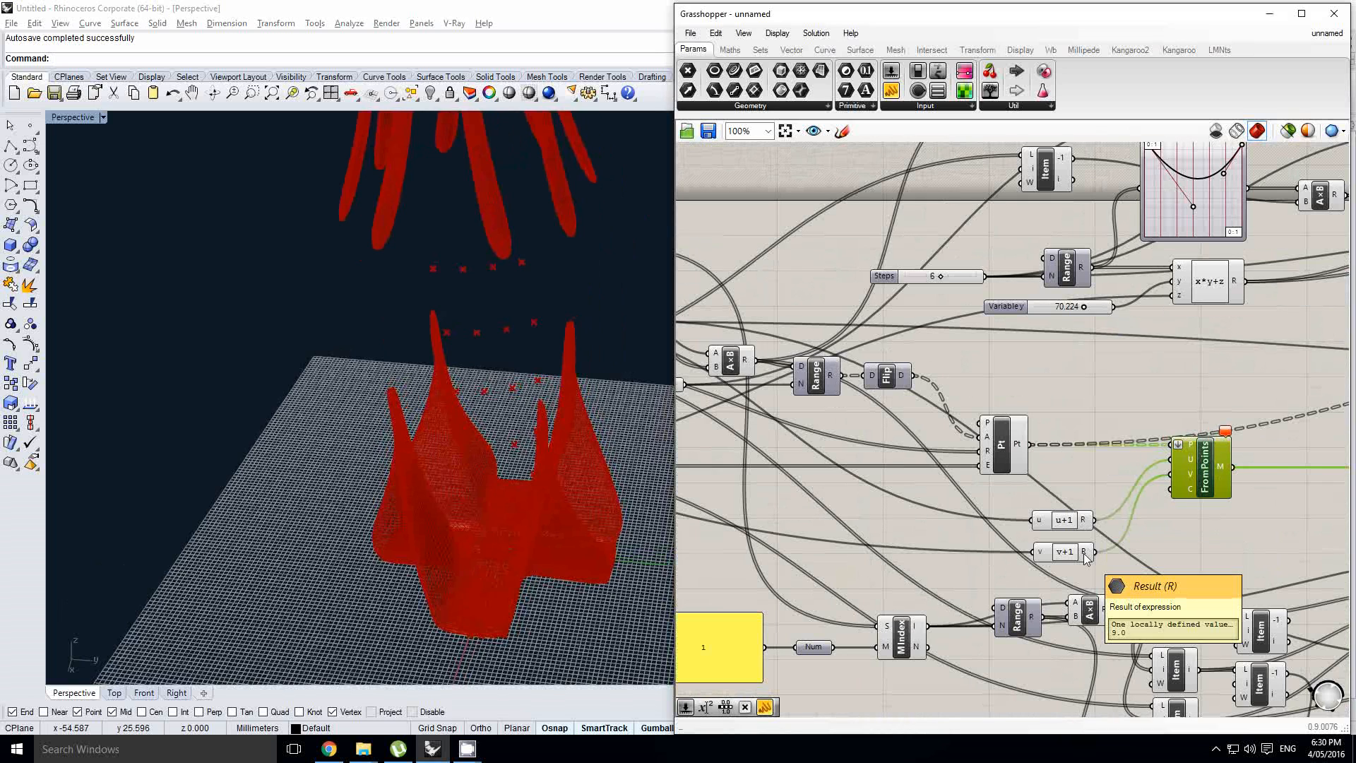
- Connect the Steps slider set to 3 to the u input of the u+1 expression and inspect the updated vase
{"action": "right_click_drag", "start_coordinate": [932, 497], "coordinate": [1111, 498]}
{"action": "right_click_drag", "start_coordinate": [850, 412], "coordinate": [884, 420]}
{"action": "right_click_drag", "start_coordinate": [800, 349], "coordinate": [834, 335]}
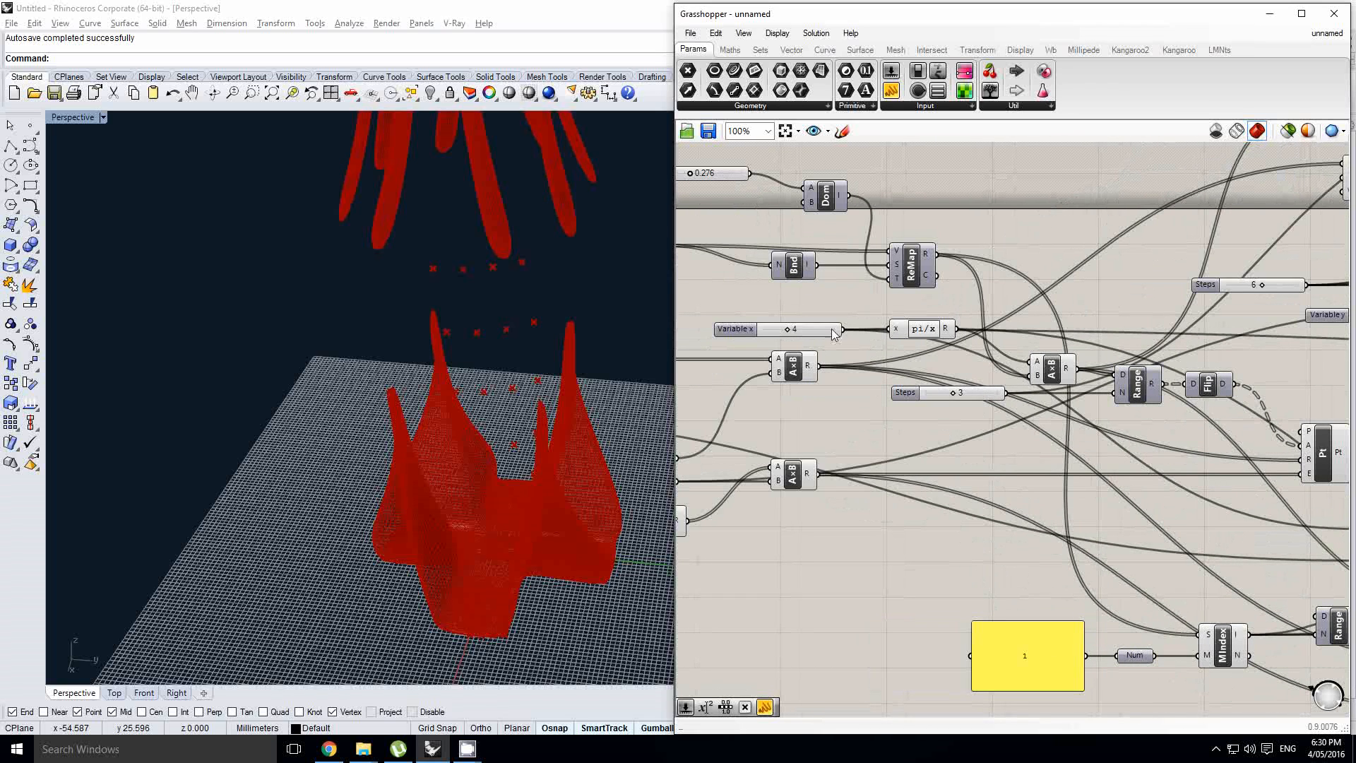
{"action": "right_click_drag", "start_coordinate": [990, 409], "coordinate": [888, 376]}
{"action": "left_click", "coordinate": [887, 377]}
{"action": "left_click_drag", "start_coordinate": [884, 373], "coordinate": [1226, 506]}
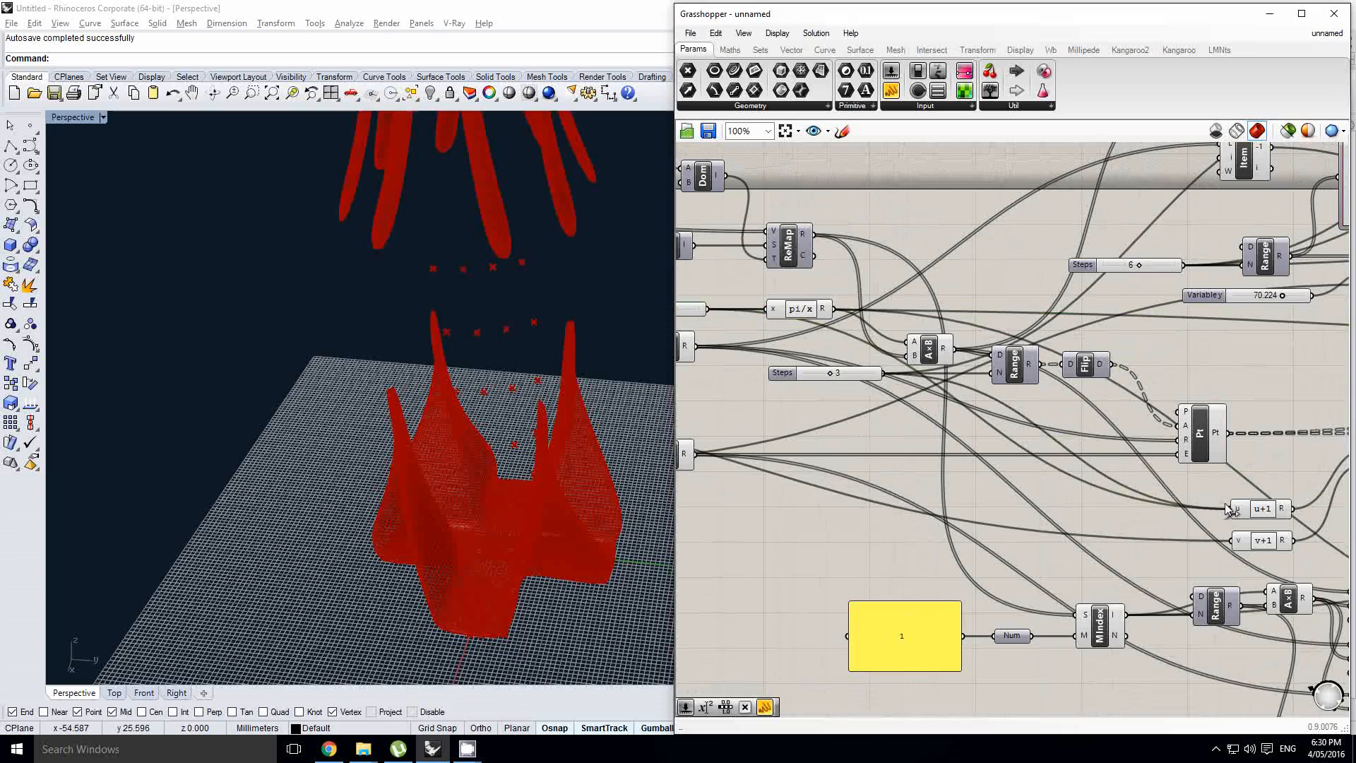
{"action": "right_click_drag", "start_coordinate": [596, 425], "coordinate": [537, 499]}
{"action": "scroll", "coordinate": [537, 500], "scroll_direction": "down", "scroll_amount": 6}
{"action": "scroll", "coordinate": [537, 500], "scroll_direction": "up", "scroll_amount": 5}
{"action": "left_click", "coordinate": [902, 437]}
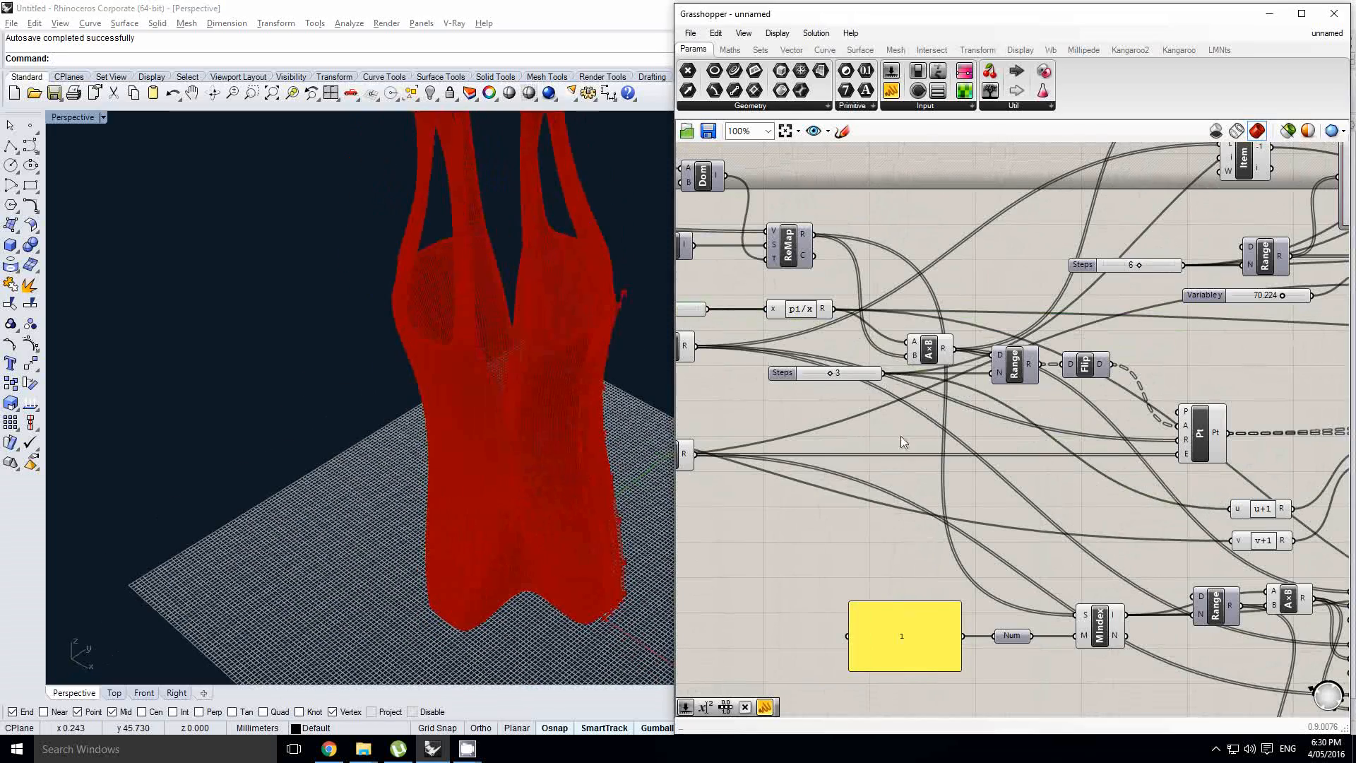
- Examine the Variable x and Steps sliders near the pi/x expression, highlighting the wires that leave the Steps slider
{"action": "right_click_drag", "start_coordinate": [893, 412], "coordinate": [935, 407]}
{"action": "right_click_drag", "start_coordinate": [852, 416], "coordinate": [912, 420]}
{"action": "right_click_drag", "start_coordinate": [875, 406], "coordinate": [969, 388]}
{"action": "scroll", "coordinate": [910, 380], "scroll_direction": "up", "scroll_amount": 1}
{"action": "left_click", "coordinate": [901, 380]}
{"action": "left_click", "coordinate": [964, 355]}
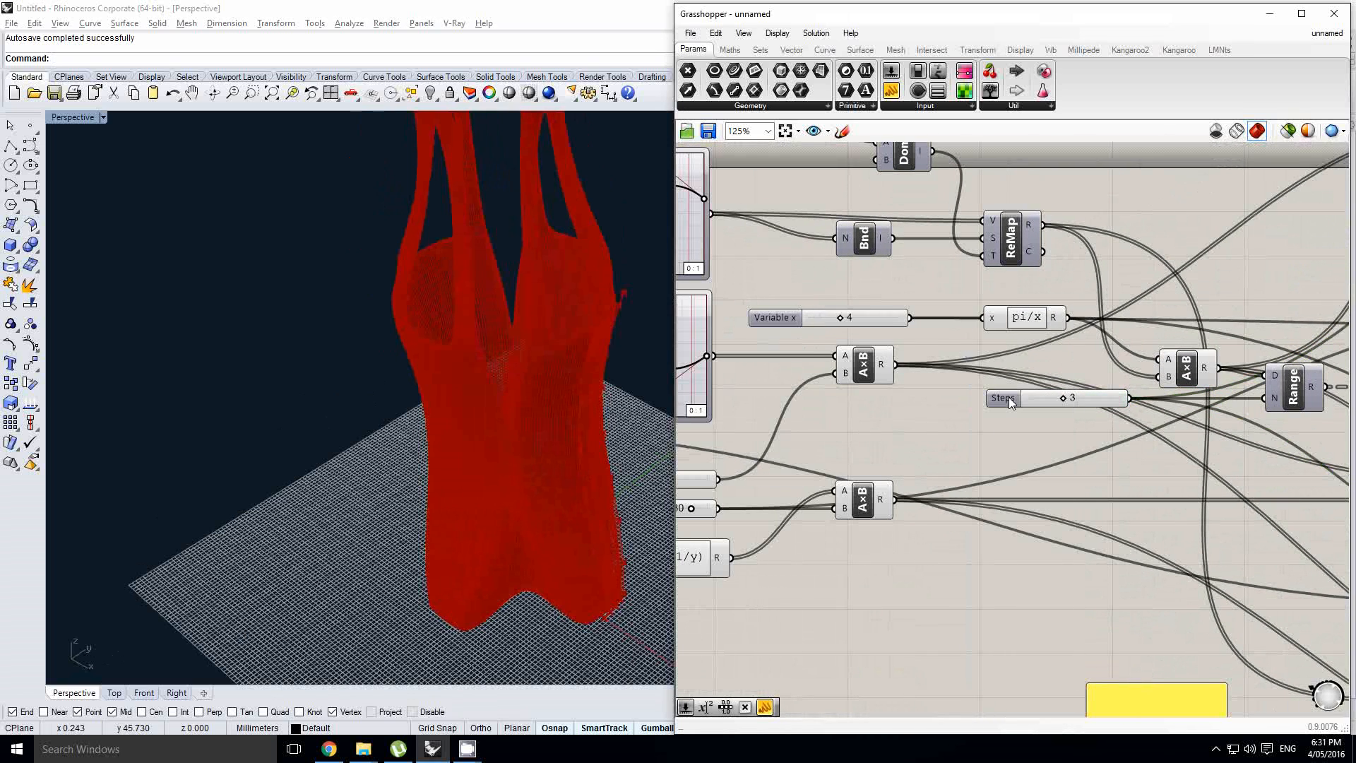
{"action": "left_click", "coordinate": [1009, 397]}
{"action": "left_click", "coordinate": [779, 321]}
{"action": "left_click", "coordinate": [1038, 398]}
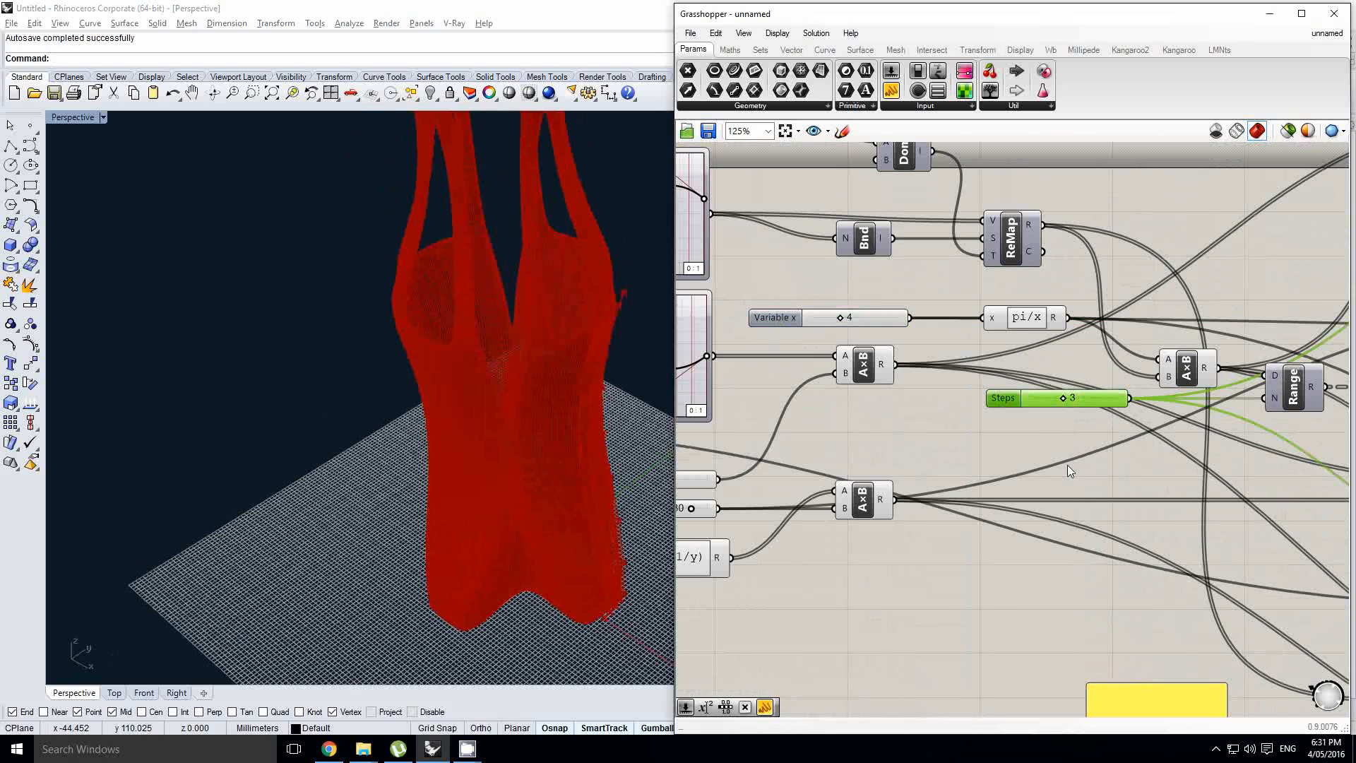
{"action": "scroll", "coordinate": [1067, 466], "scroll_direction": "down", "scroll_amount": 2}
{"action": "right_click_drag", "start_coordinate": [1066, 467], "coordinate": [1028, 459]}
{"action": "scroll", "coordinate": [1017, 440], "scroll_direction": "up", "scroll_amount": 1}
{"action": "left_click", "coordinate": [1016, 439]}
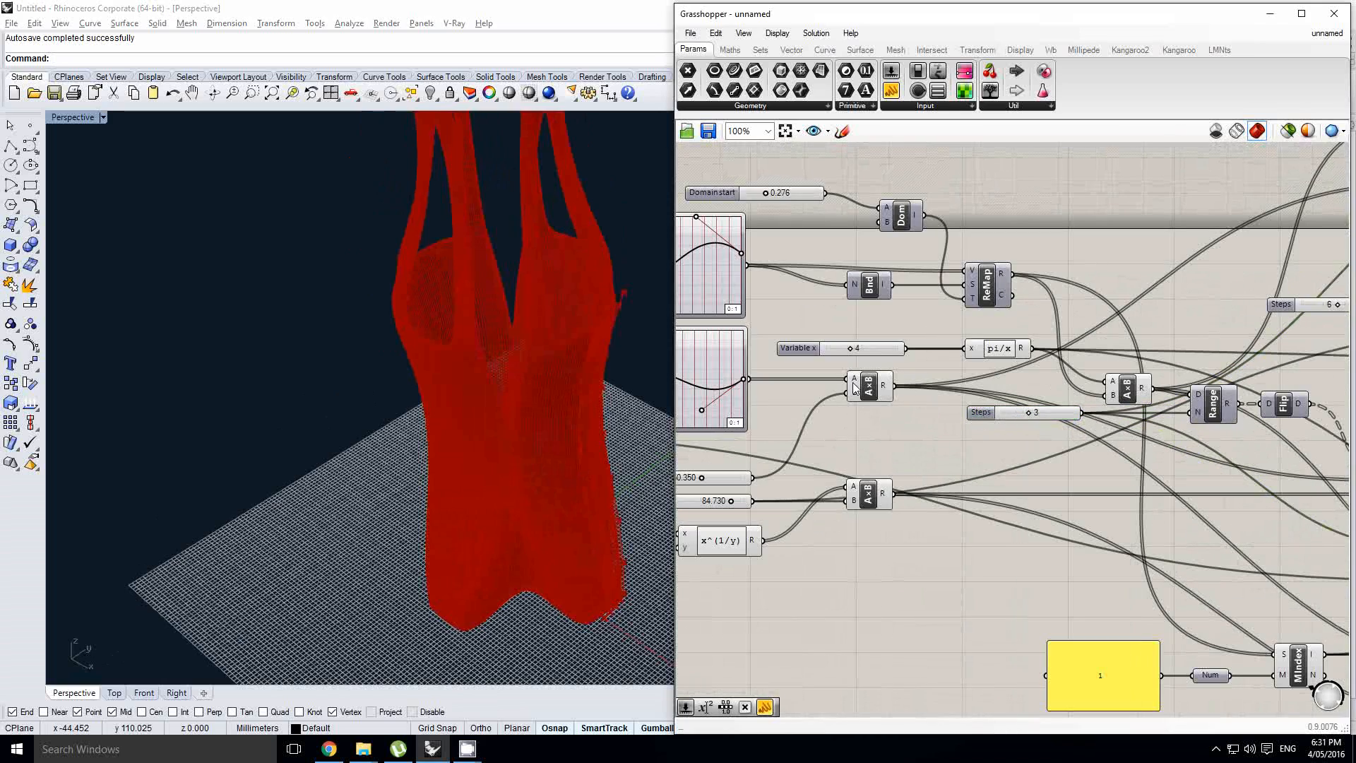
- Set the Variable x slider feeding pi/x to 10 and inspect the vase from the side
{"action": "right_click_drag", "start_coordinate": [574, 464], "coordinate": [501, 488]}
{"action": "right_click_drag", "start_coordinate": [851, 355], "coordinate": [876, 375]}
{"action": "scroll", "coordinate": [875, 374], "scroll_direction": "up", "scroll_amount": 1}
{"action": "right_click_drag", "start_coordinate": [594, 403], "coordinate": [512, 423]}
{"action": "scroll", "coordinate": [897, 381], "scroll_direction": "up", "scroll_amount": 2}
{"action": "left_click_drag", "start_coordinate": [861, 366], "coordinate": [932, 367]}
{"action": "right_click_drag", "start_coordinate": [549, 379], "coordinate": [531, 399]}
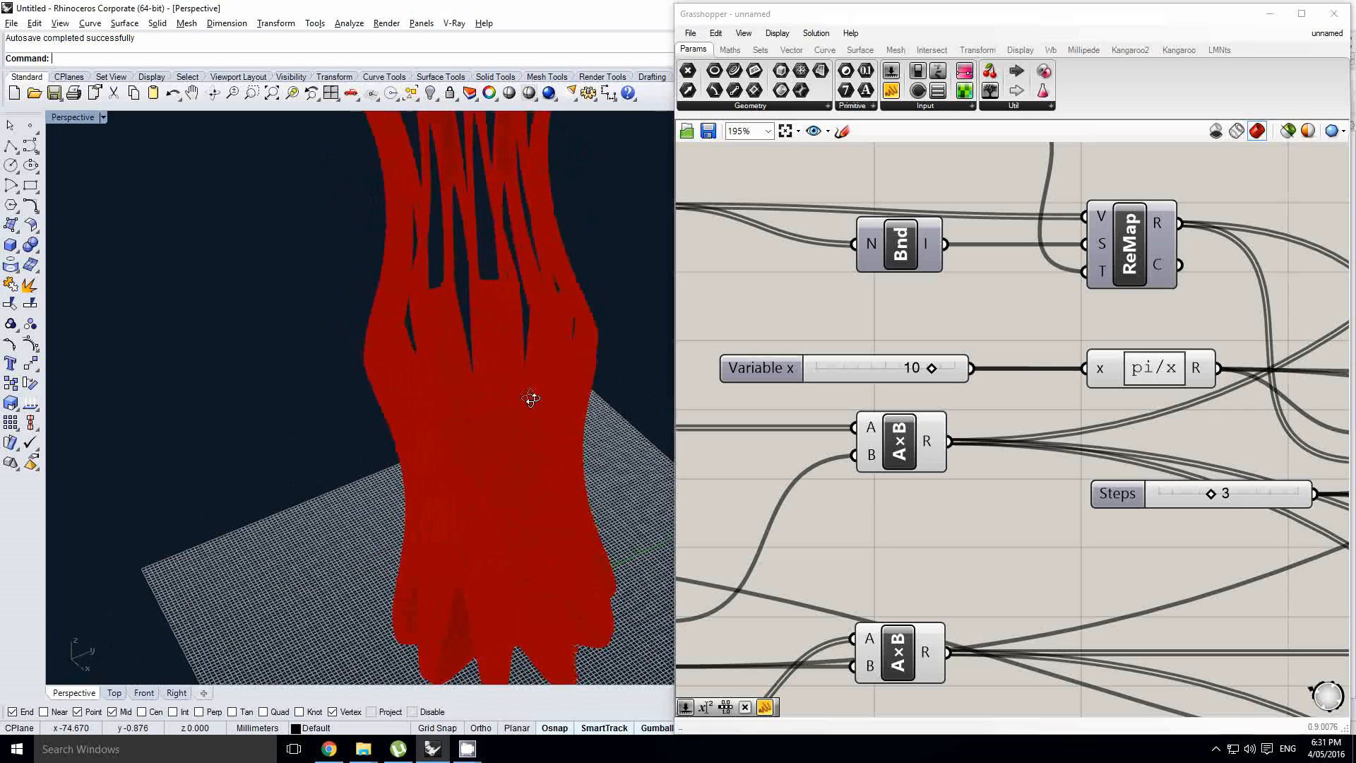
- Bake the smoothed mesh from the wbCatmullClark component at the end of the definition and turn off its preview
{"action": "scroll", "coordinate": [897, 442], "scroll_direction": "down", "scroll_amount": 1}
{"action": "right_click_drag", "start_coordinate": [1027, 425], "coordinate": [989, 401]}
{"action": "scroll", "coordinate": [1039, 424], "scroll_direction": "down", "scroll_amount": 1}
{"action": "right_click_drag", "start_coordinate": [1183, 374], "coordinate": [922, 367]}
{"action": "scroll", "coordinate": [922, 367], "scroll_direction": "down", "scroll_amount": 6}
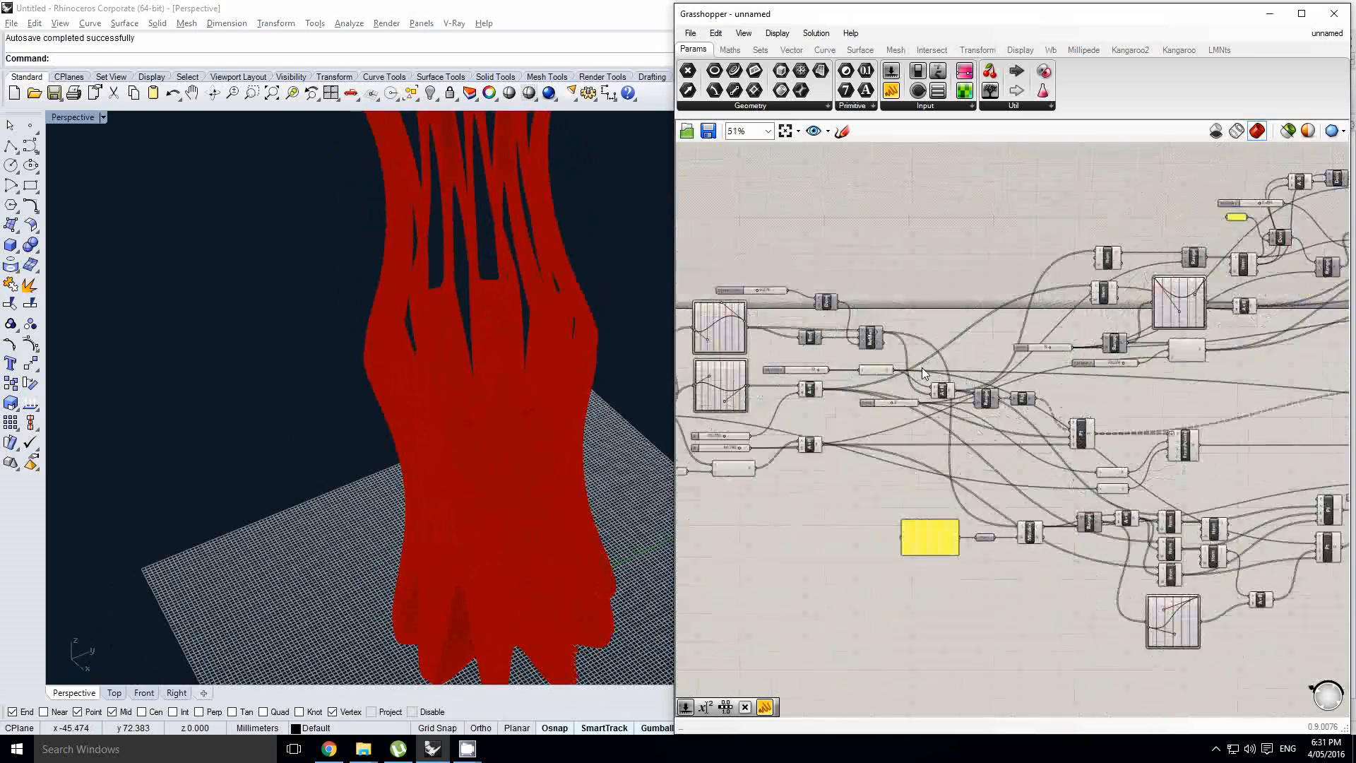
{"action": "right_click_drag", "start_coordinate": [1209, 433], "coordinate": [822, 444]}
{"action": "right_click_drag", "start_coordinate": [1235, 415], "coordinate": [988, 426]}
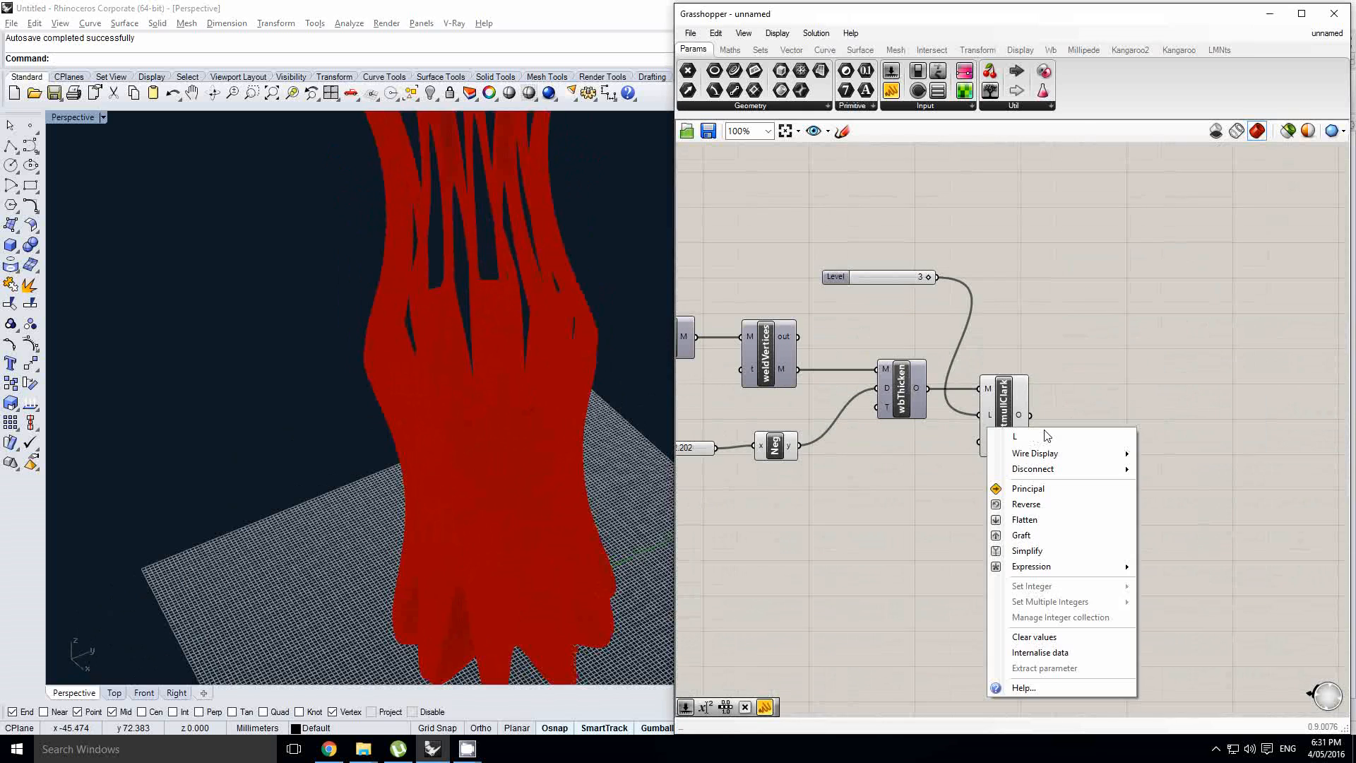
{"action": "left_click", "coordinate": [1008, 416]}
{"action": "middle_click", "coordinate": [1008, 415]}
{"action": "left_click", "coordinate": [1049, 451]}
{"action": "middle_click", "coordinate": [1023, 411]}
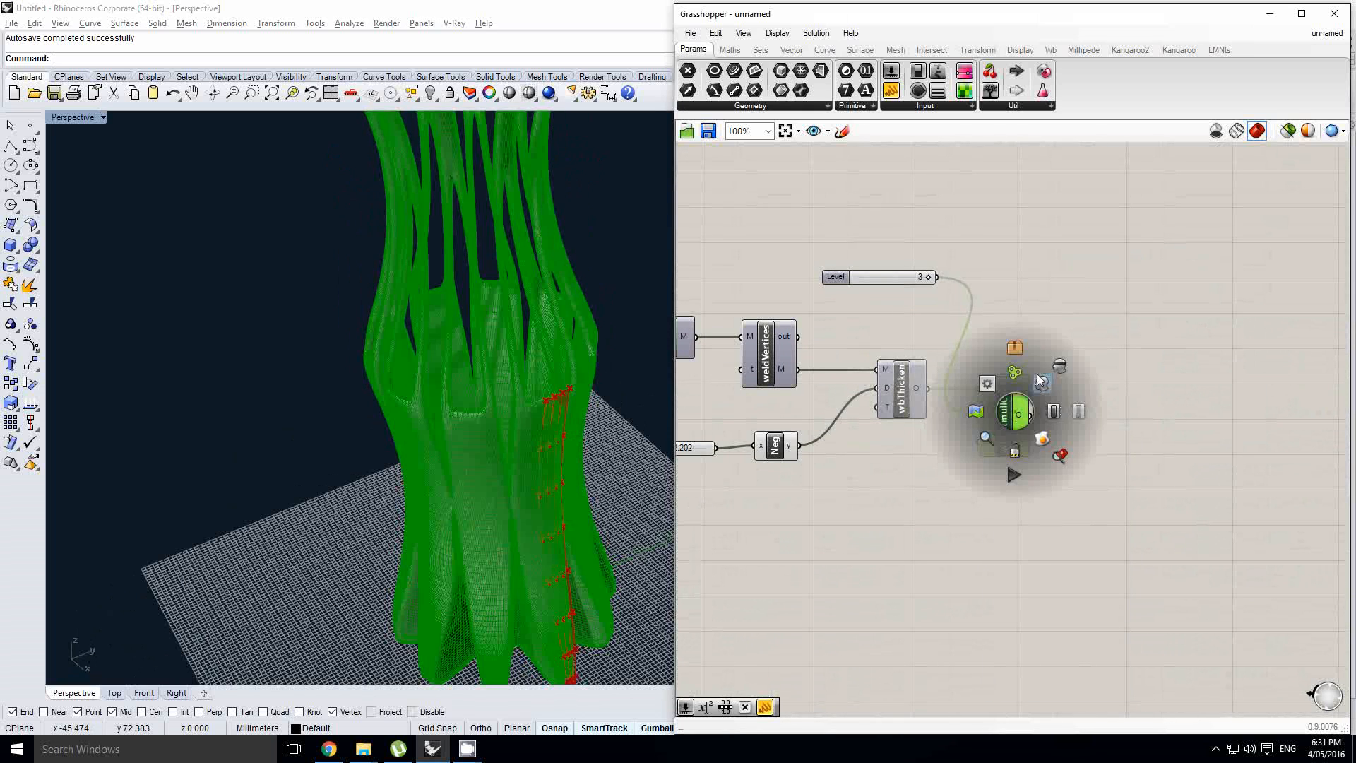
{"action": "left_click", "coordinate": [1045, 382]}
- View the whole baked vase, selecting its mesh and clearing the selection
{"action": "right_click_drag", "start_coordinate": [493, 459], "coordinate": [524, 383]}
{"action": "left_click", "coordinate": [518, 354]}
{"action": "left_click", "coordinate": [585, 303]}
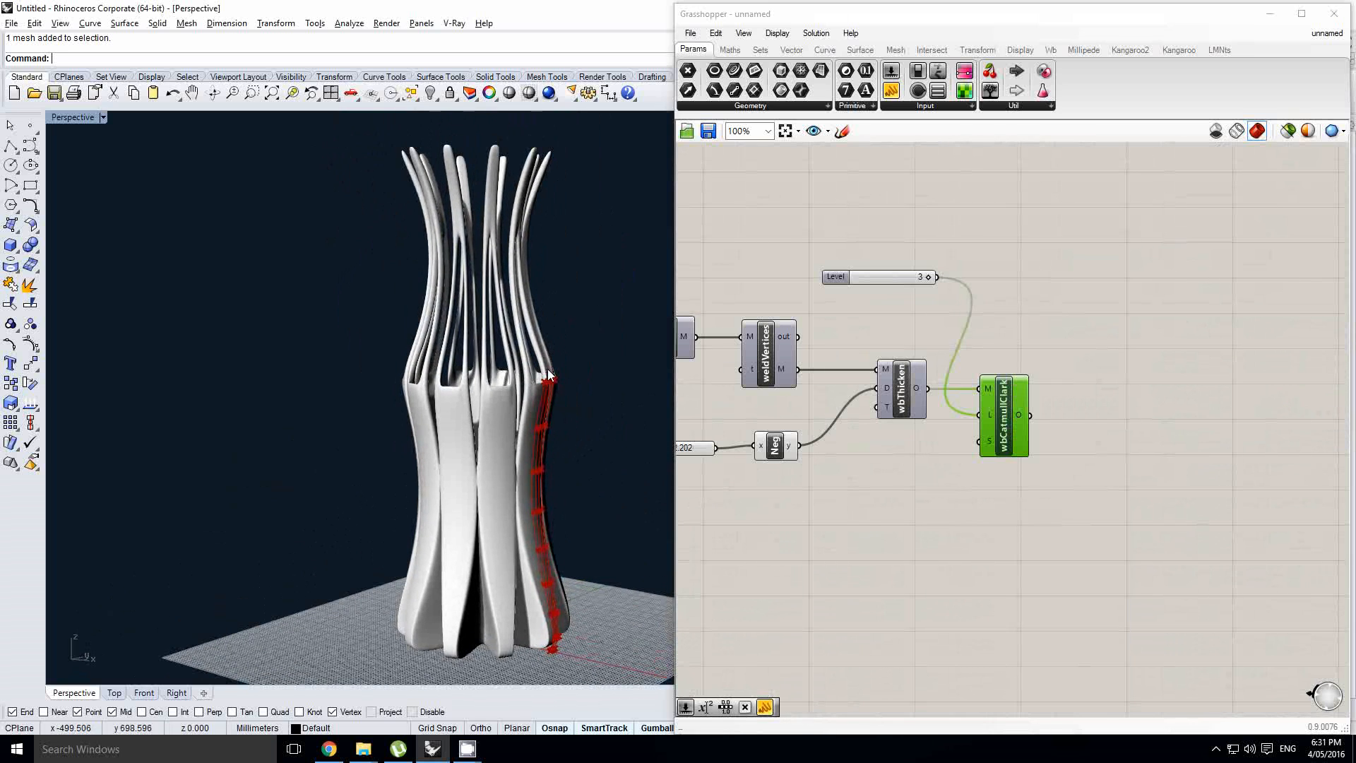
{"action": "key", "text": "alt+Tab"}
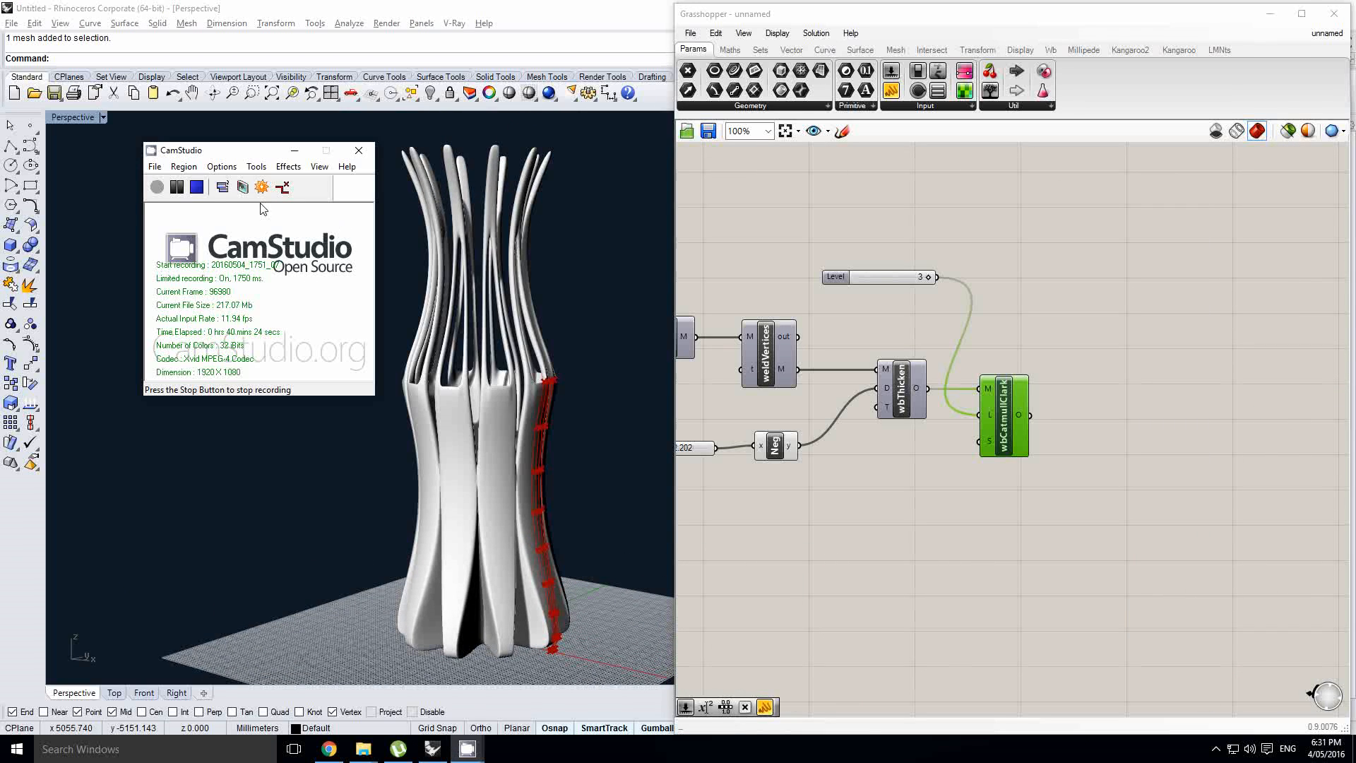